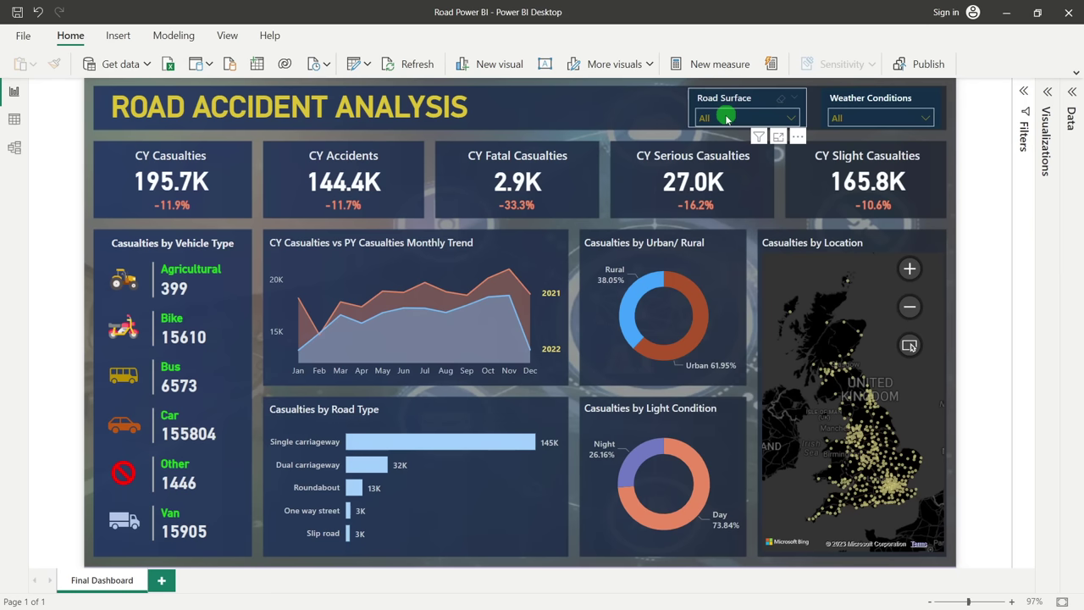
Filter the dashboard by Road Surface, trying Dry and Snow/ Ice, then clear it
left_click(726, 118)
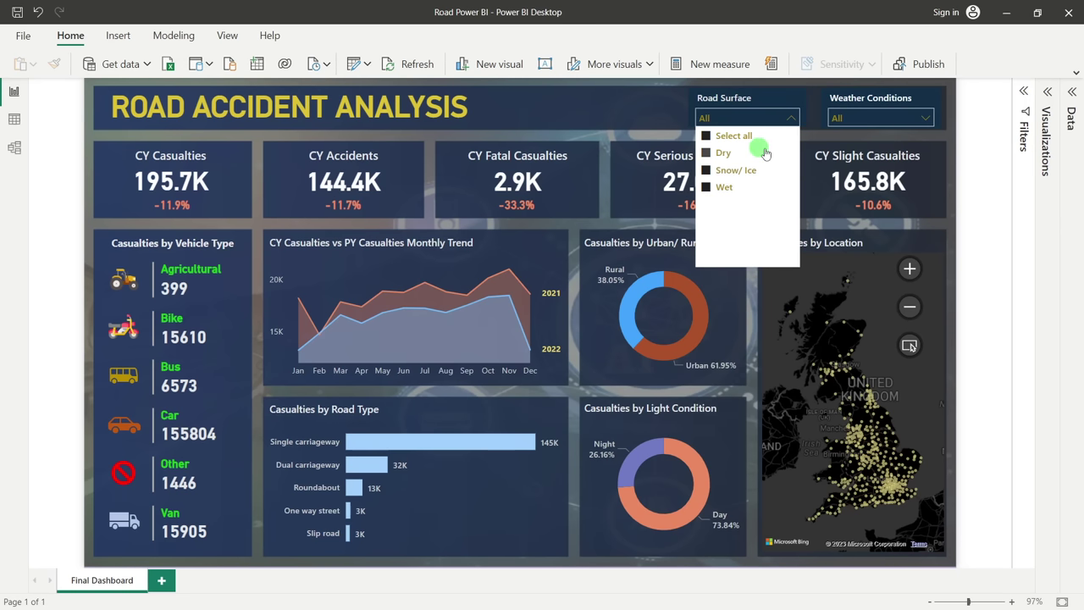
left_click(711, 137)
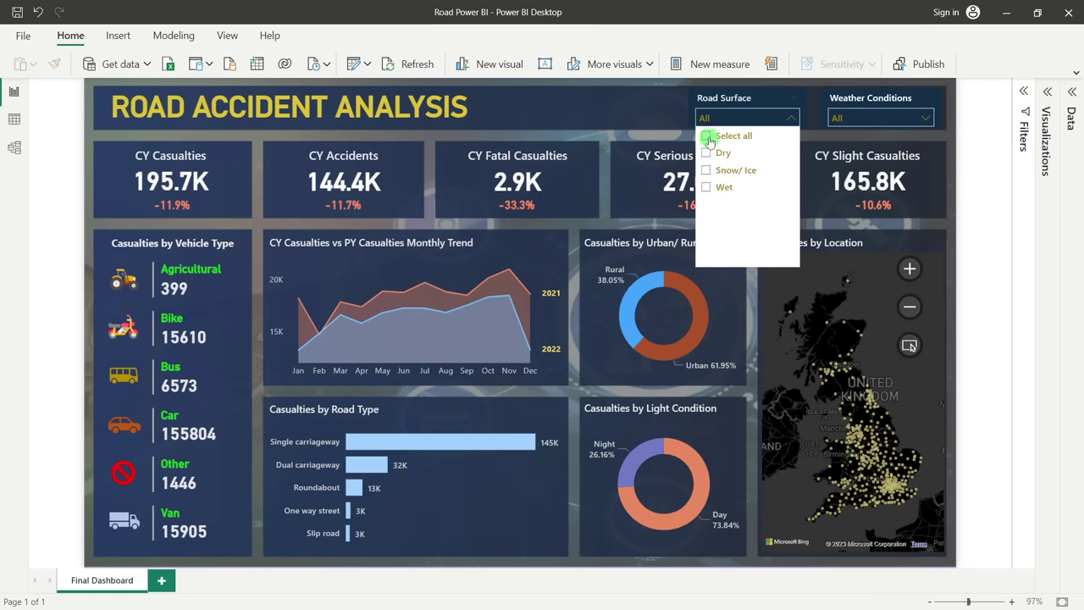
left_click(707, 154)
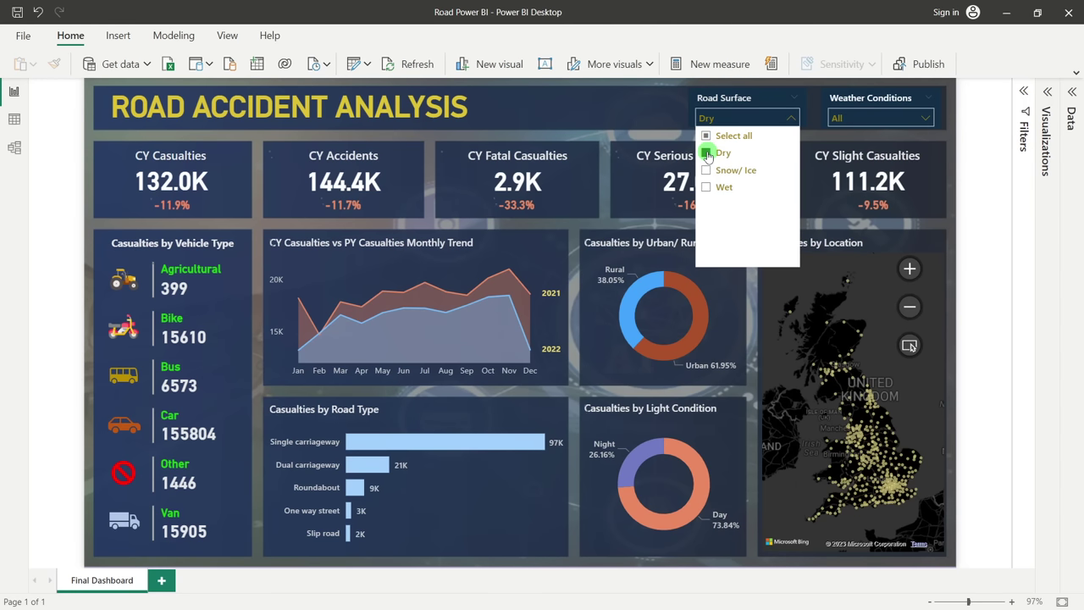
left_click(760, 181)
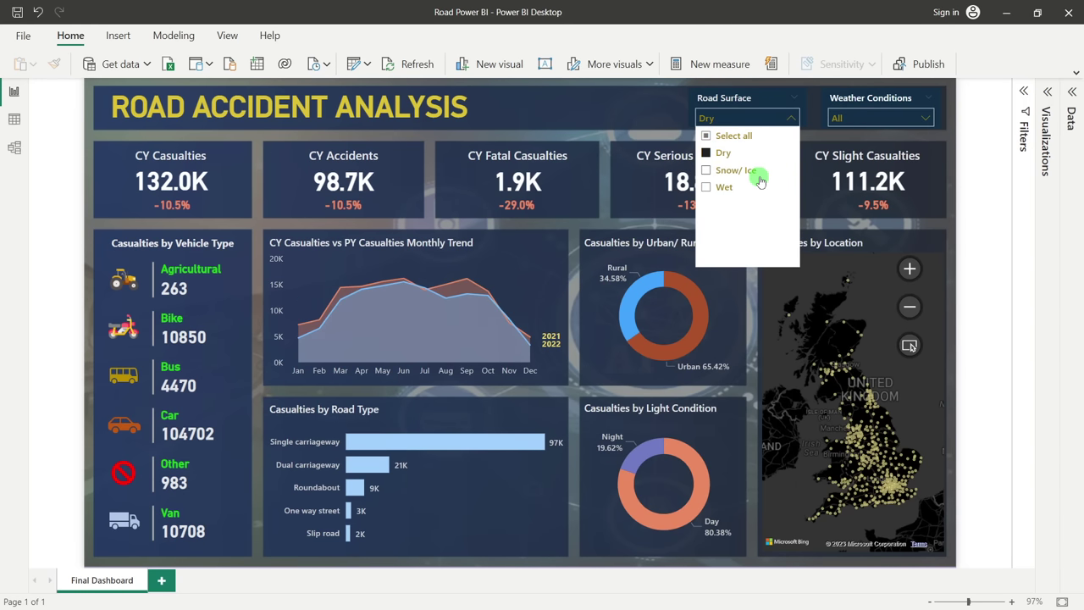
left_click(709, 153)
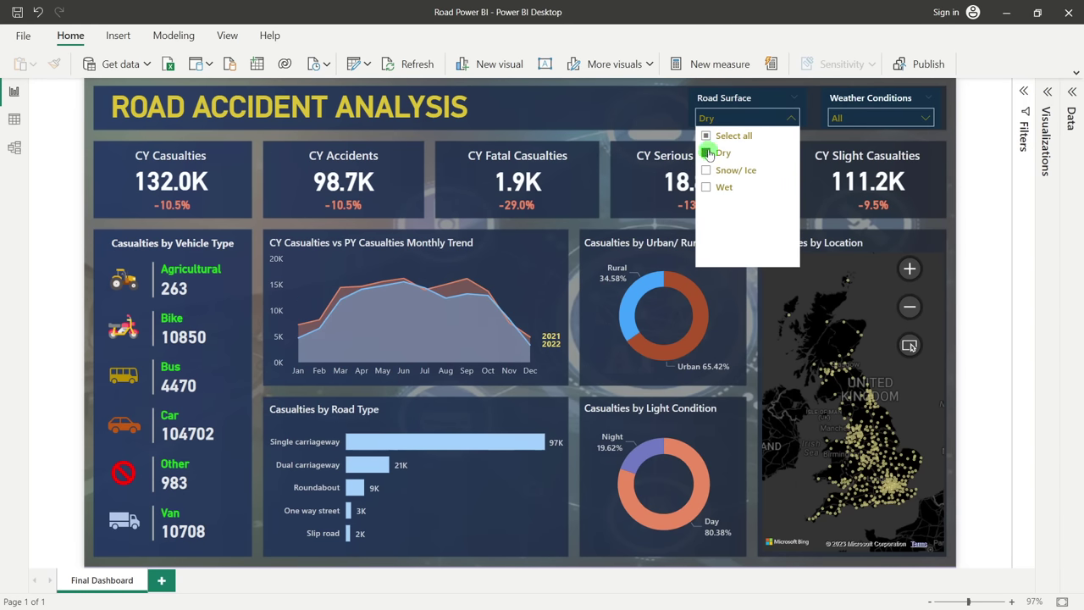
left_click(708, 172)
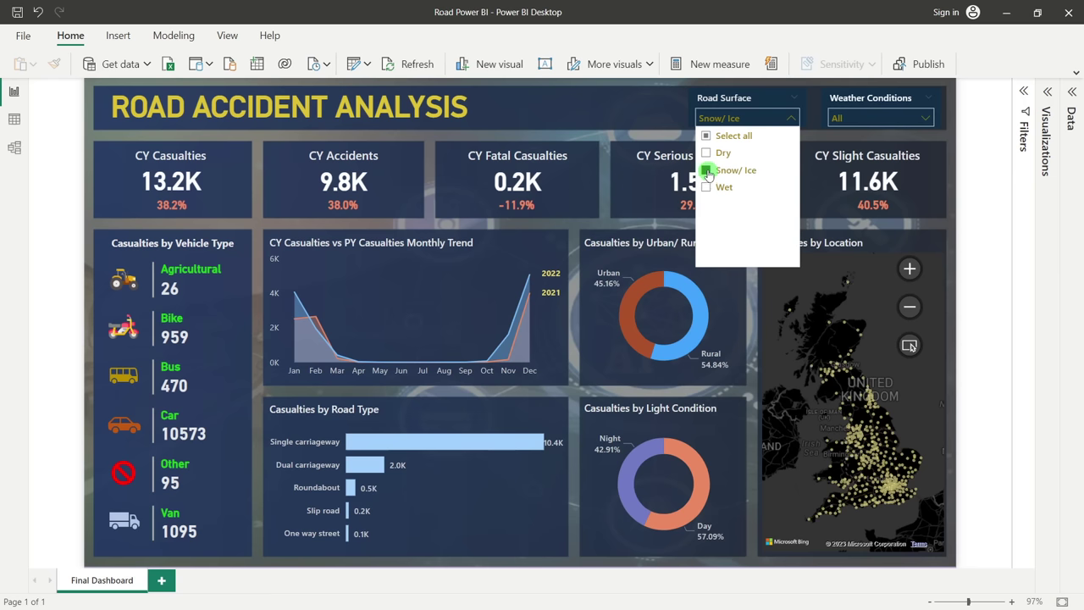
left_click(707, 172)
left_click(707, 136)
Filter by Weather Conditions, trying Fine and Rain, then restore all weather conditions
left_click(864, 116)
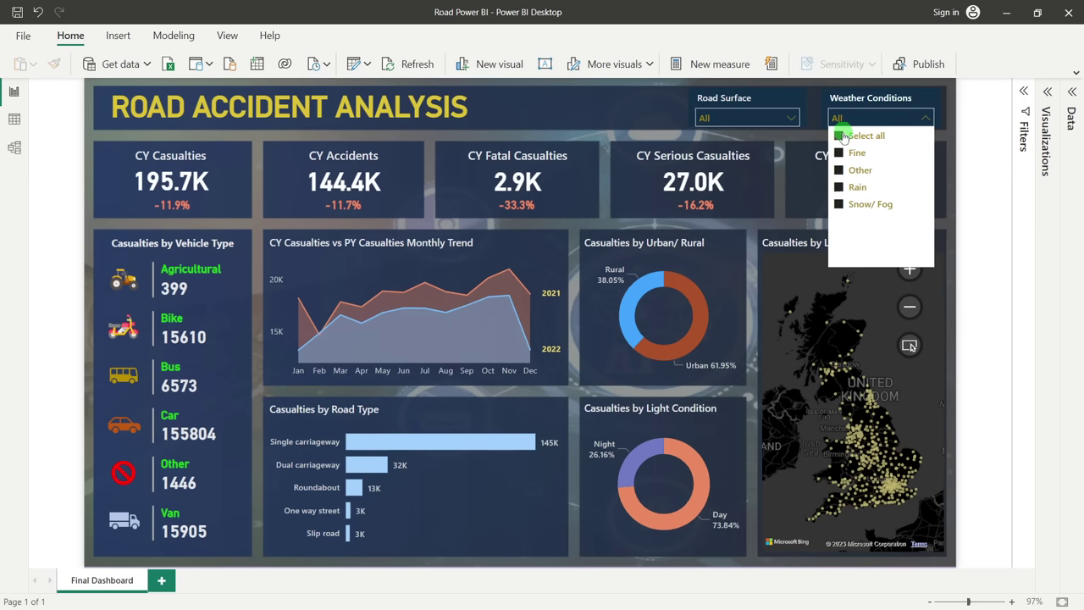
left_click(838, 137)
left_click(839, 153)
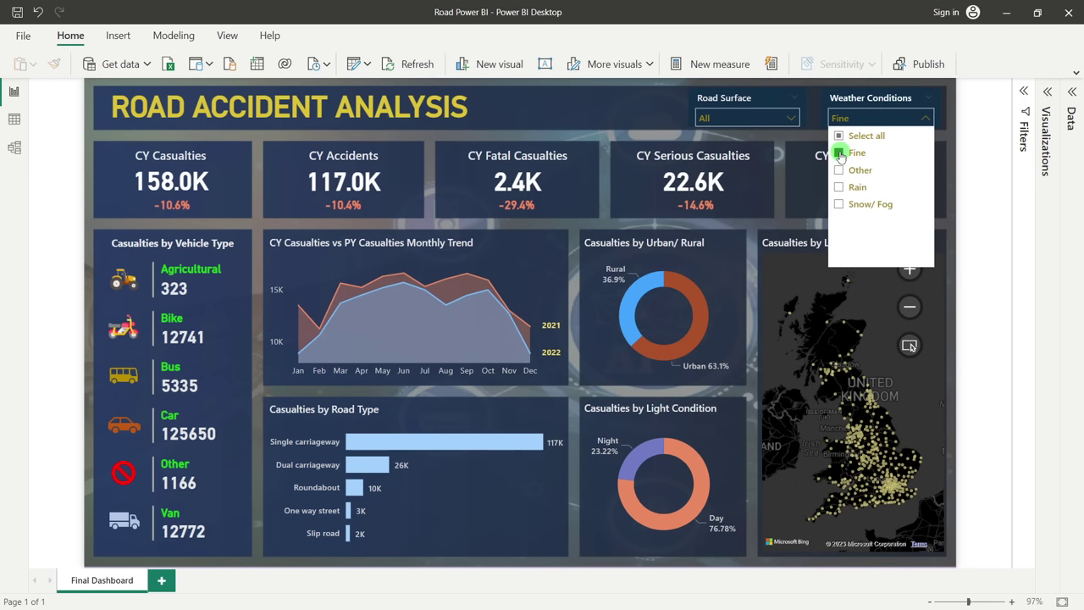
left_click(839, 153)
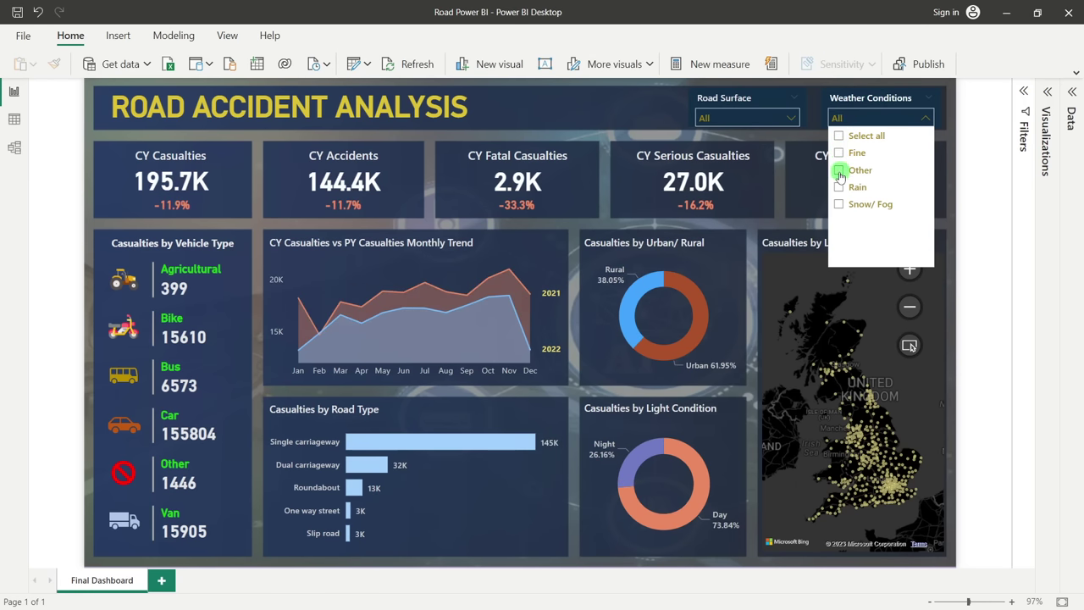
left_click(839, 187)
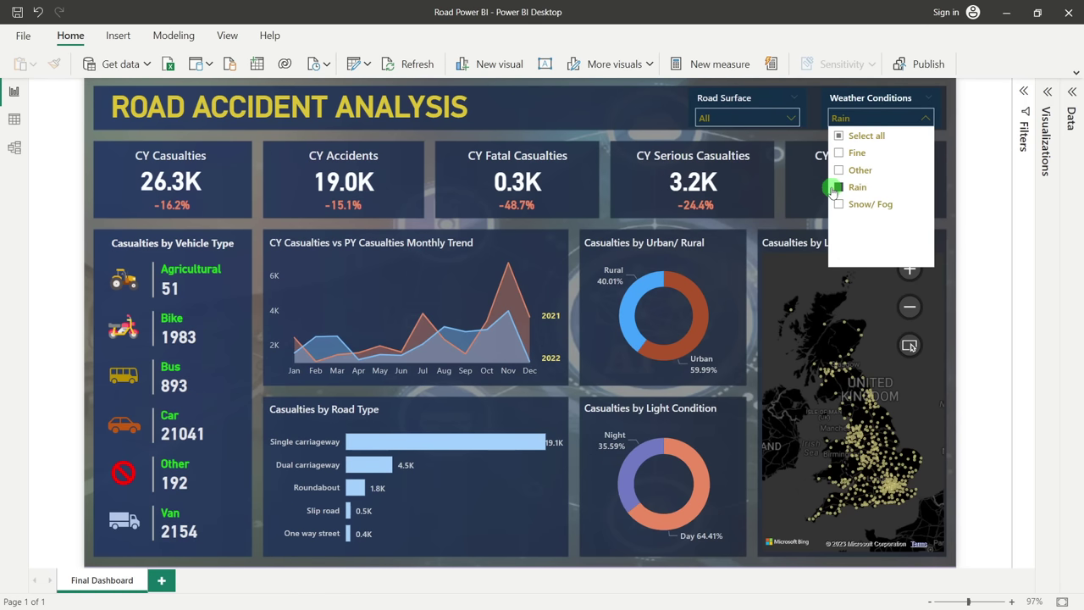
left_click(839, 135)
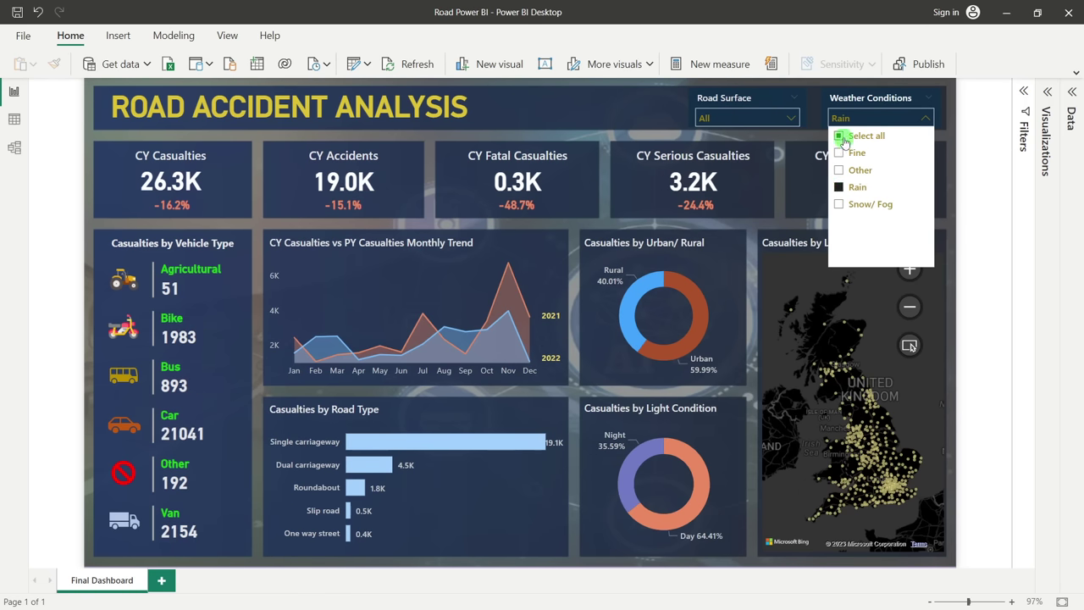
left_click(681, 119)
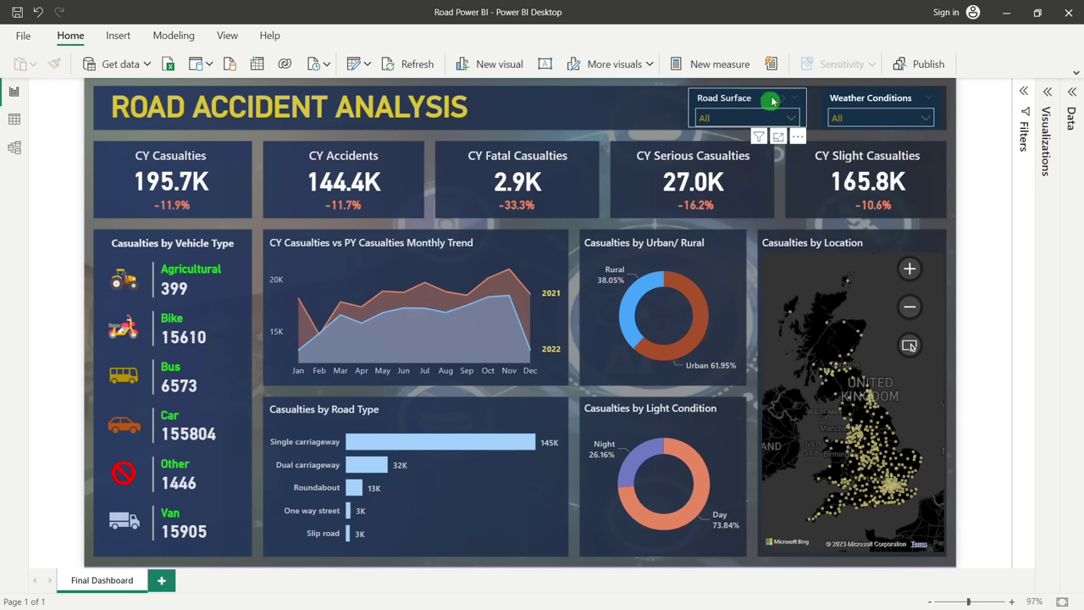
left_click(903, 102)
left_click(398, 161)
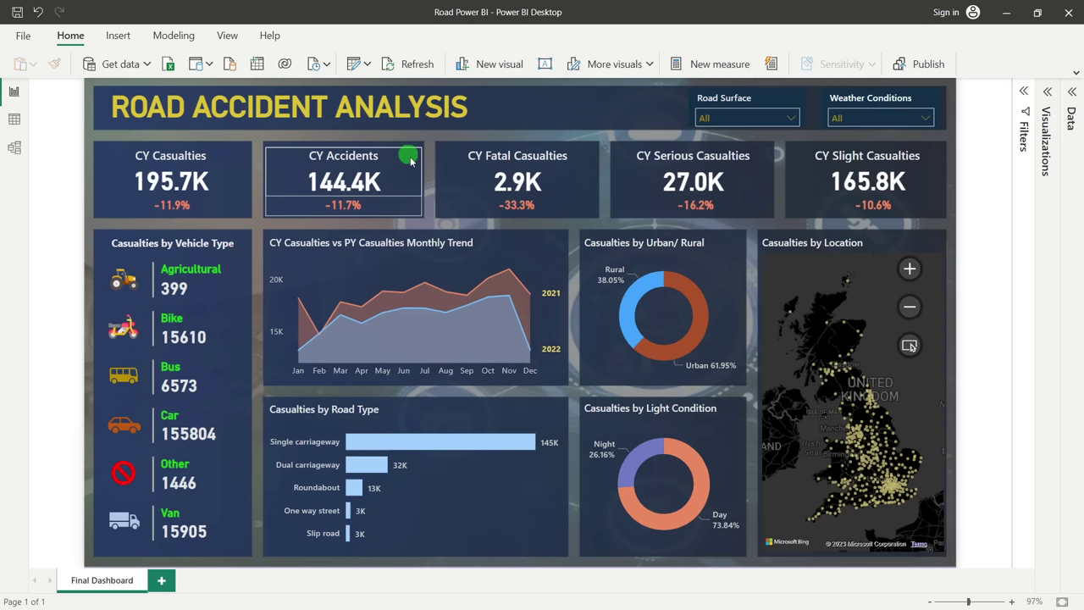
Cross-filter the dashboard to Urban, Rural and daytime casualties, clearing each filter afterwards
left_click(631, 108)
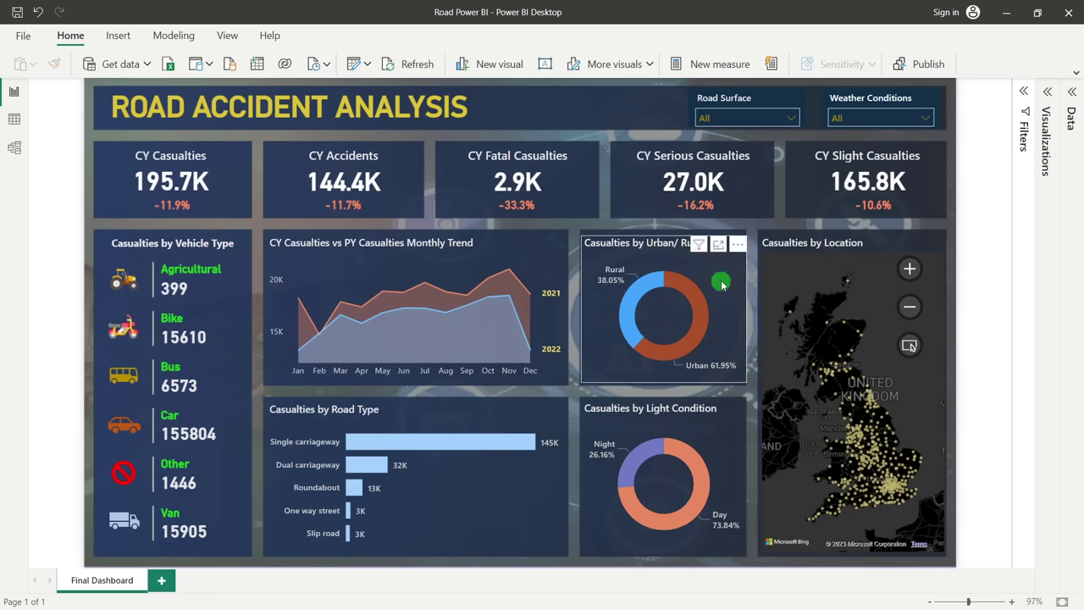
left_click(701, 336)
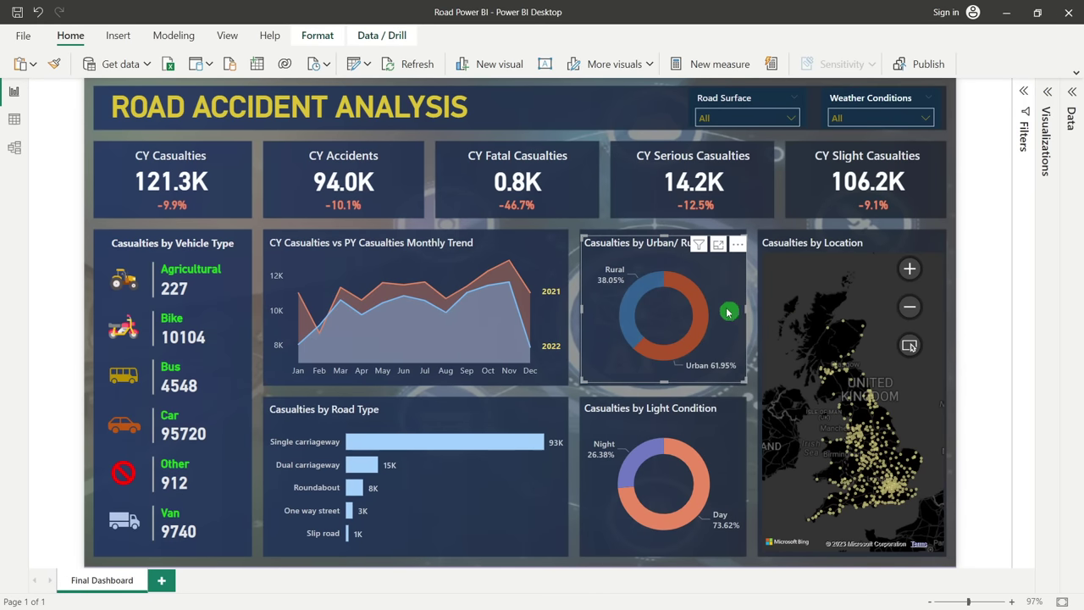
left_click(633, 295)
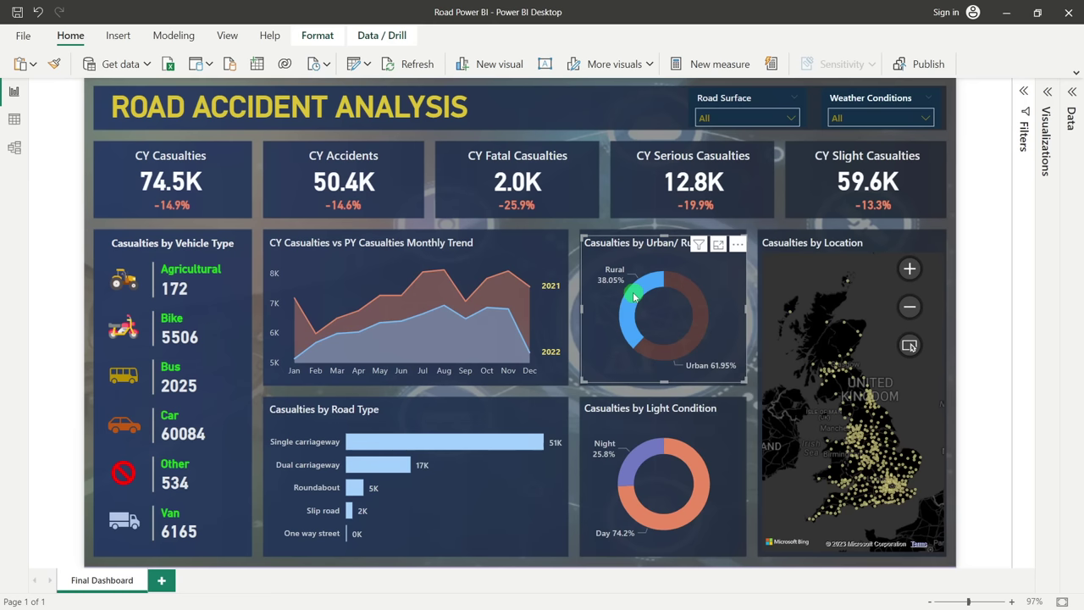
left_click(634, 295)
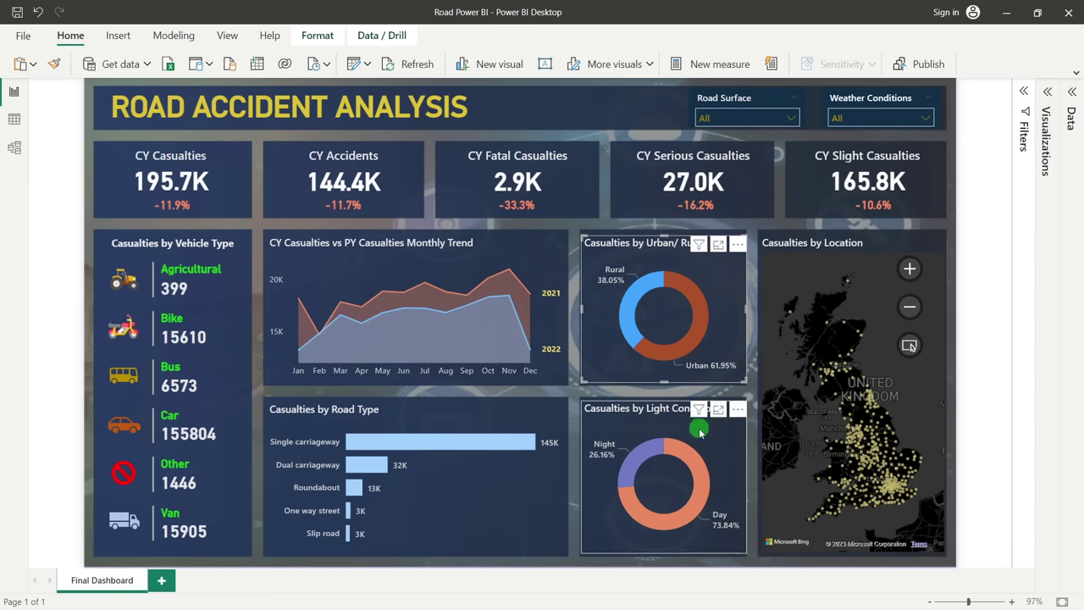
left_click(702, 468)
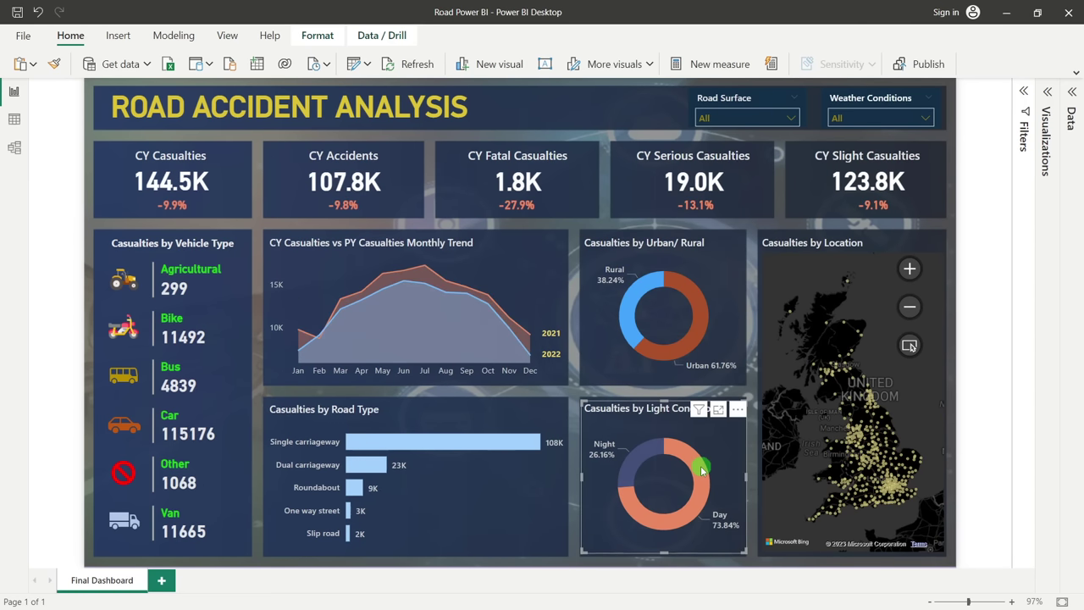
left_click(702, 470)
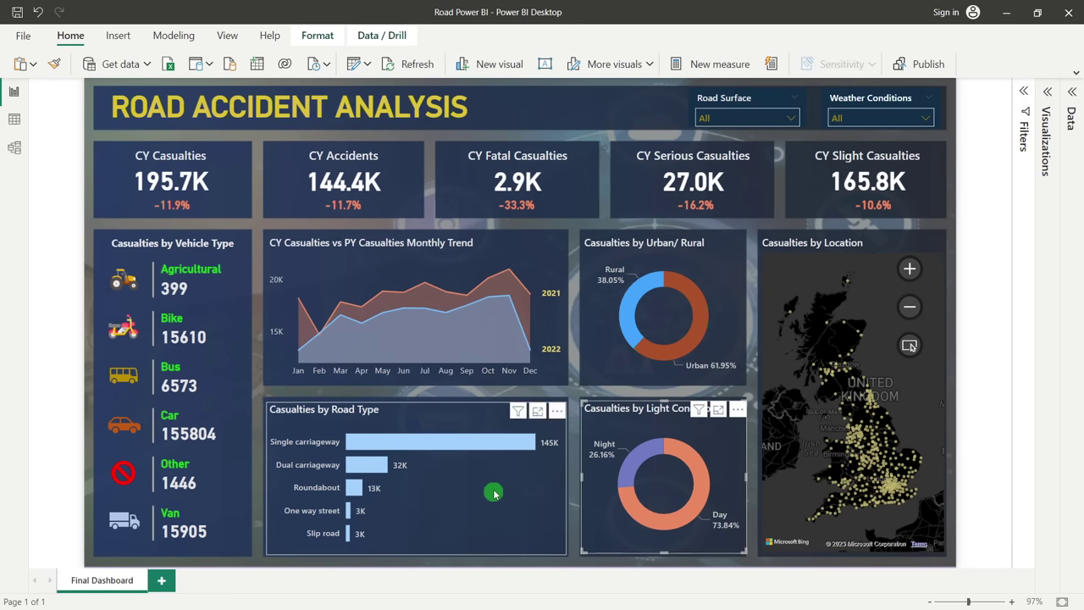
Cross-filter to Dual and Single carriageway, clear it, and deselect the Light Condition chart
left_click(380, 471)
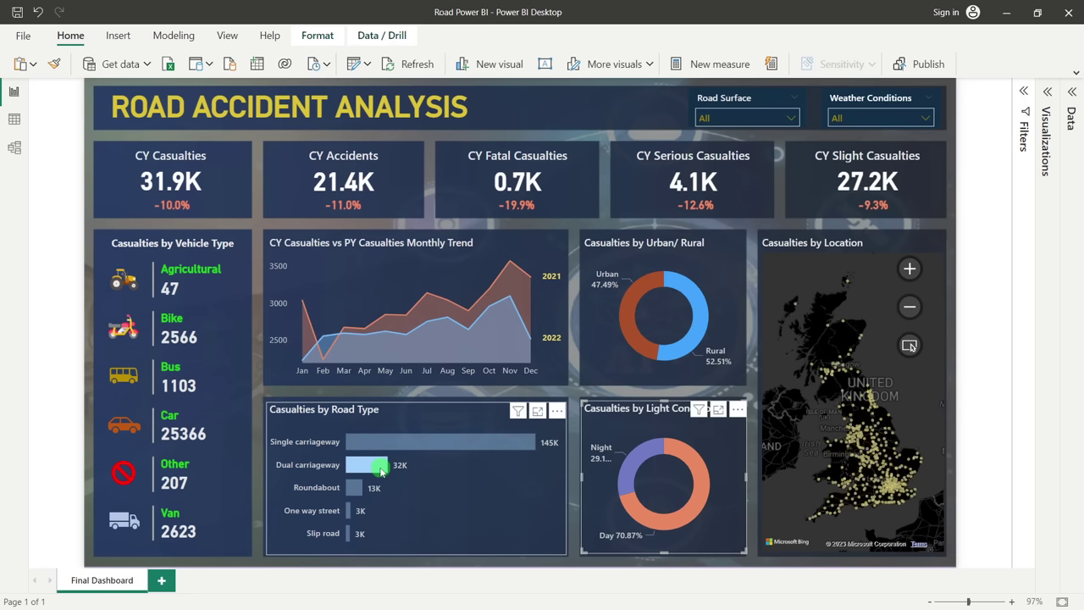
mouse_move(363, 475)
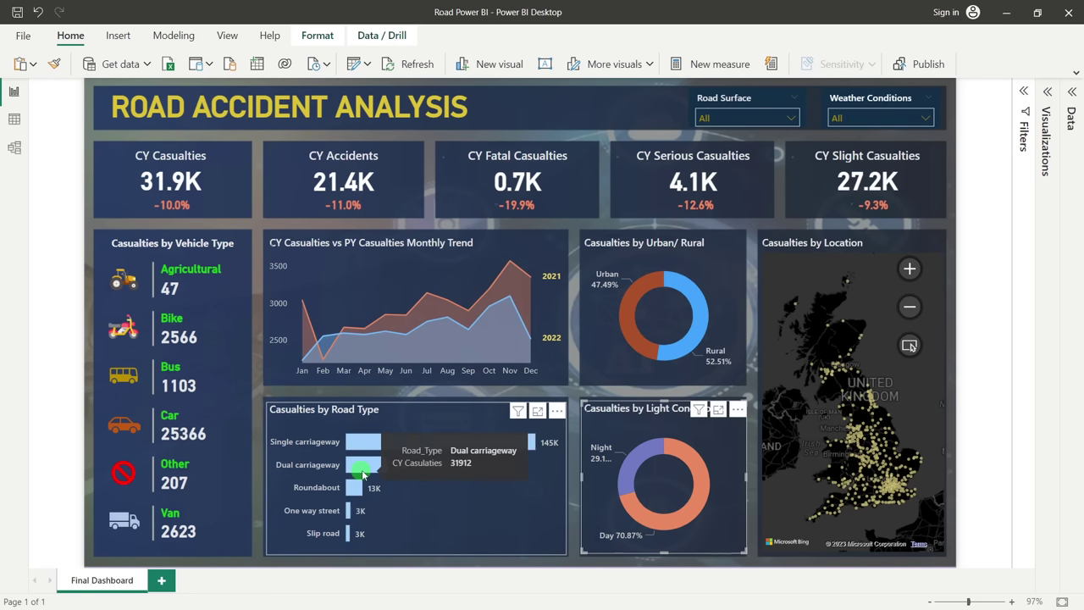
left_click(362, 475)
left_click(372, 450)
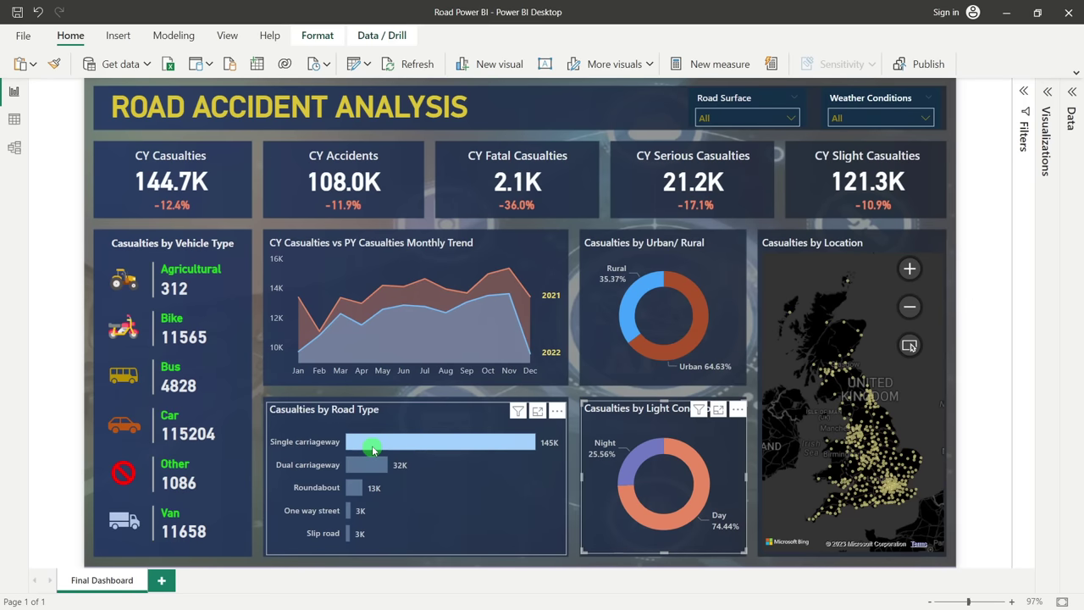
left_click(372, 450)
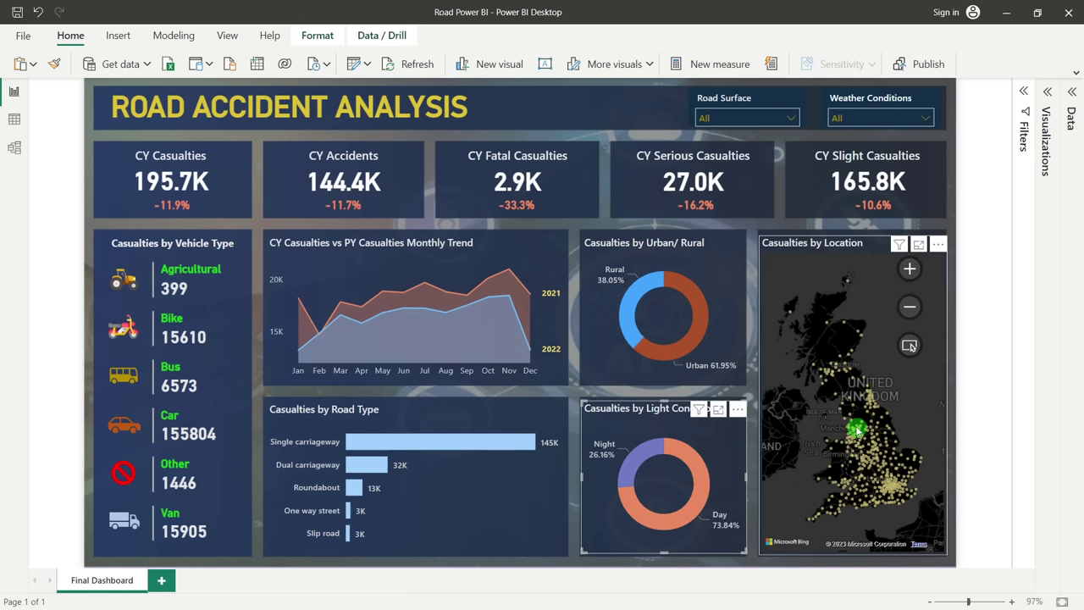
mouse_move(858, 428)
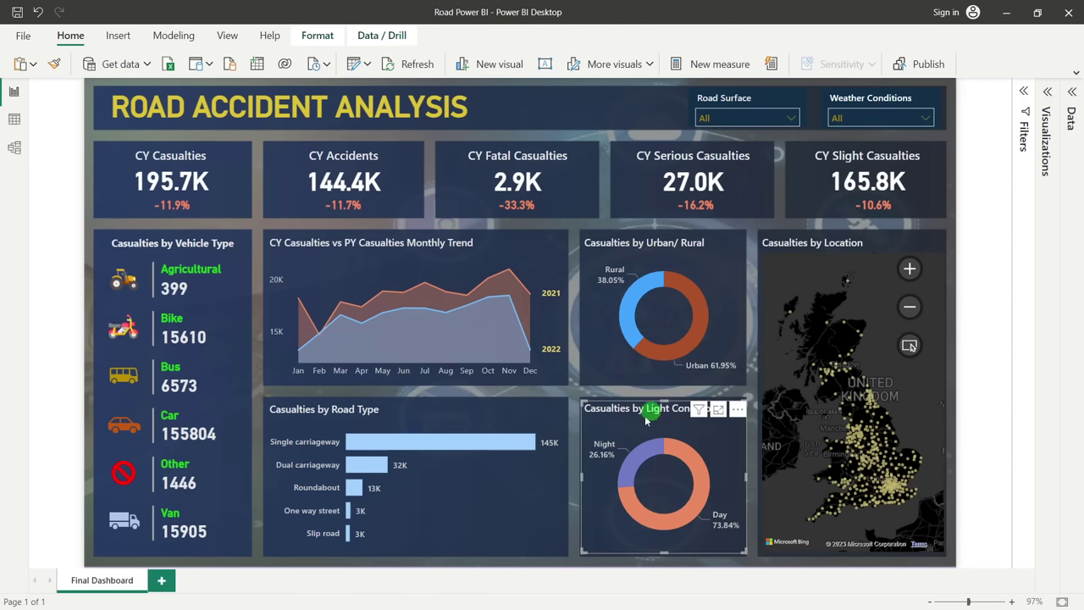
left_click(755, 331)
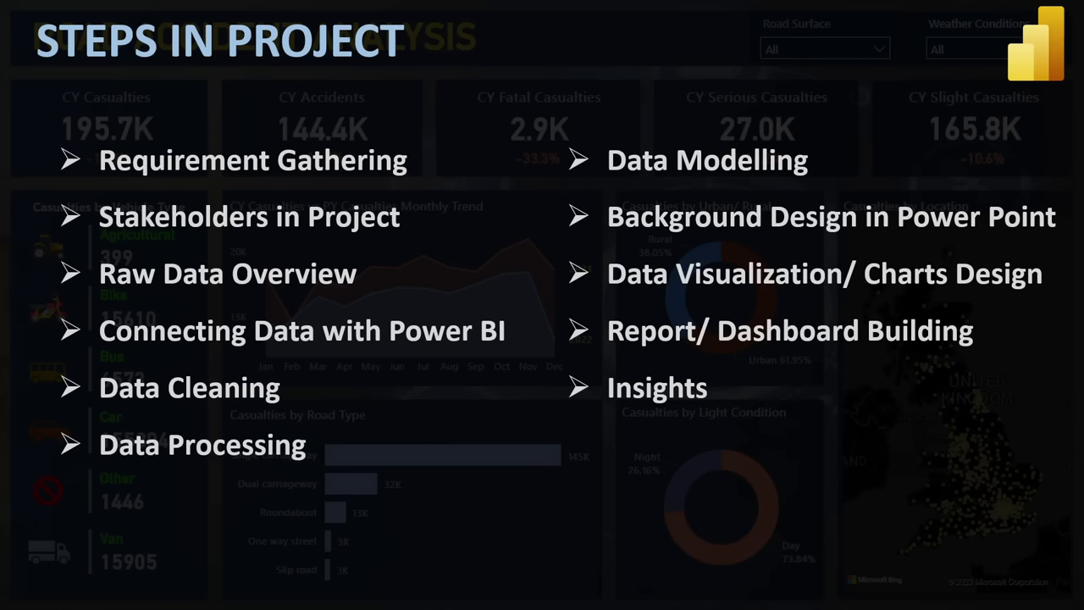
Advance to the Requirement slide listing seven dashboard KPIs for 2021 and 2022
left_click(579, 42)
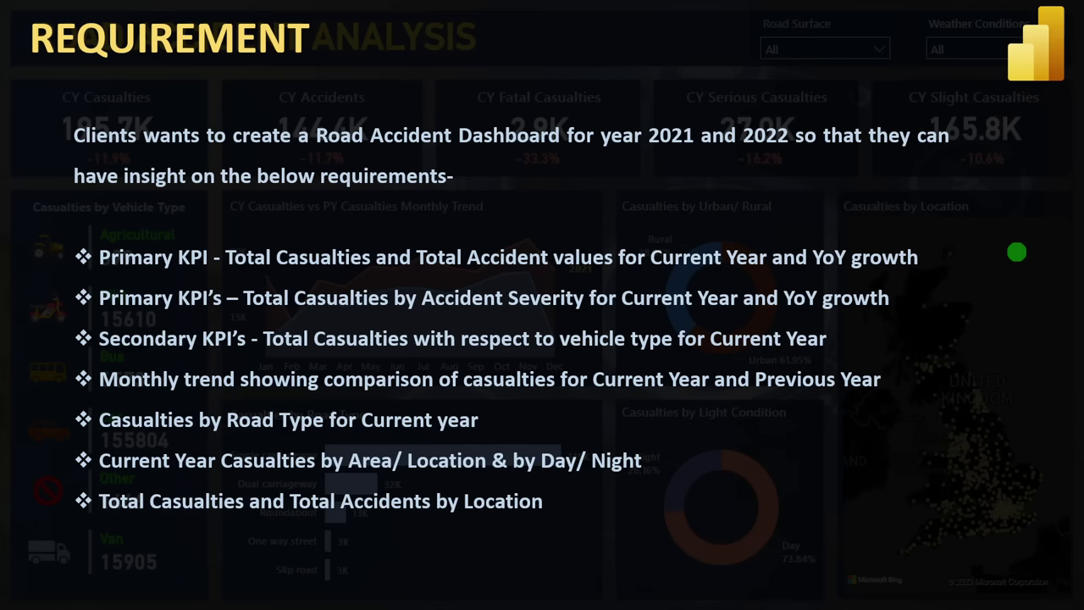
Advance the slideshow from Requirement to the STAKEHOLDERS slide
key("Right")
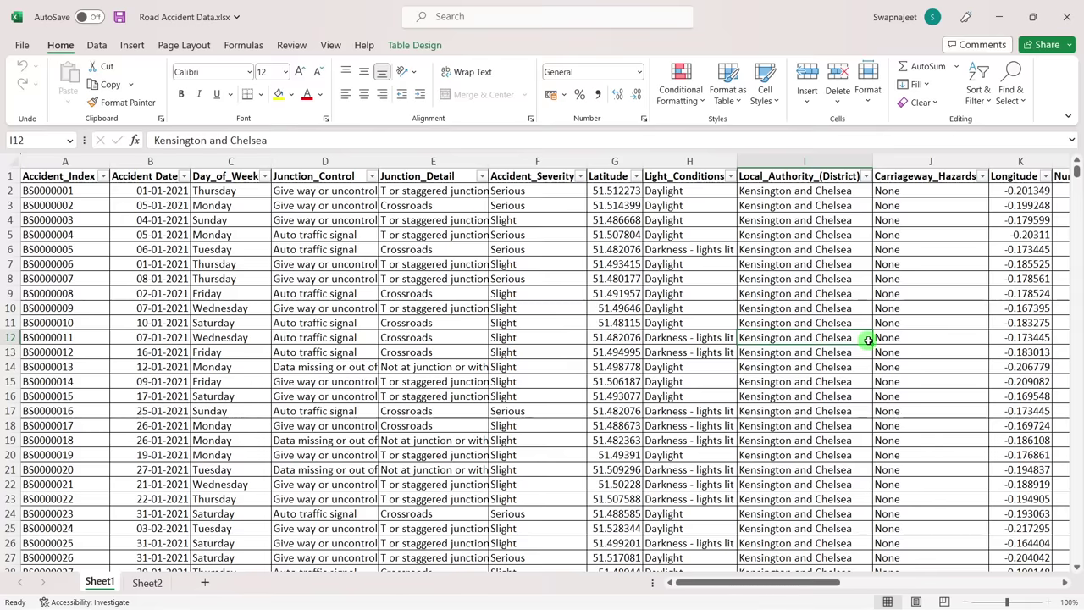
left_click(405, 278)
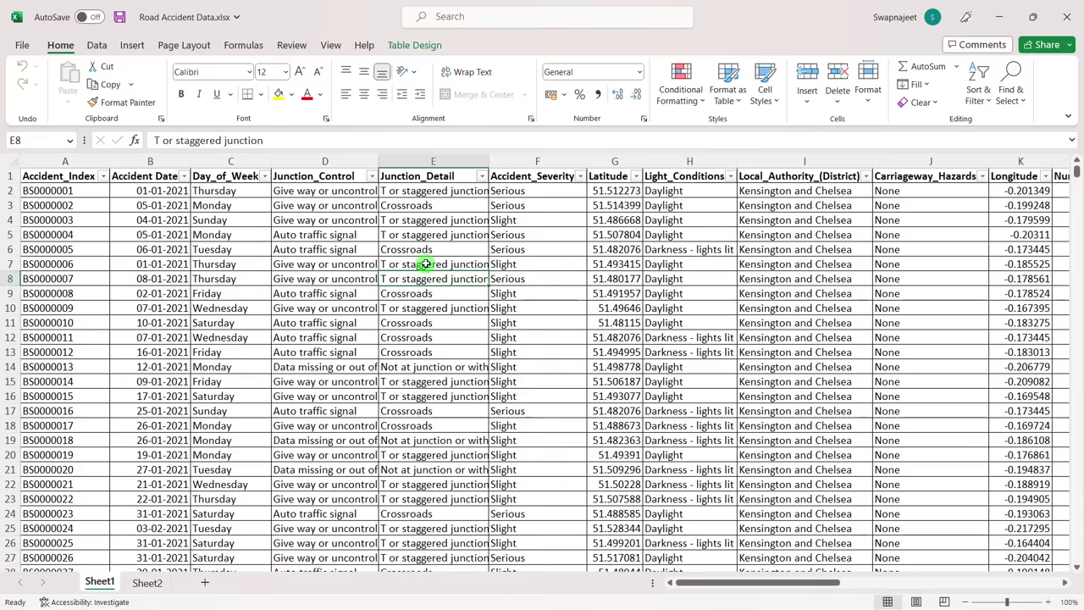
left_click(360, 261)
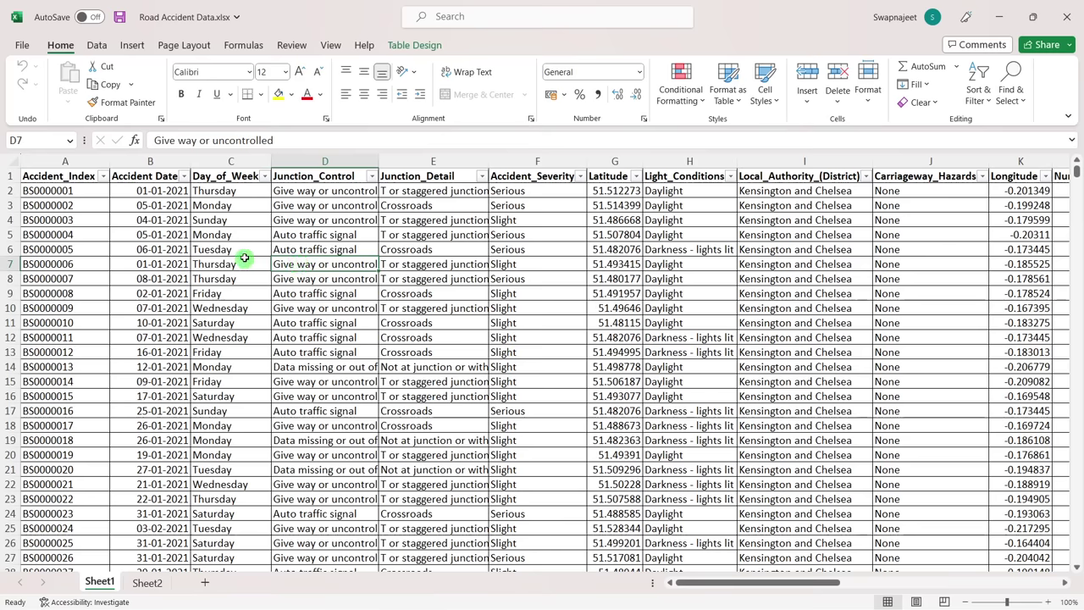
left_click(65, 160)
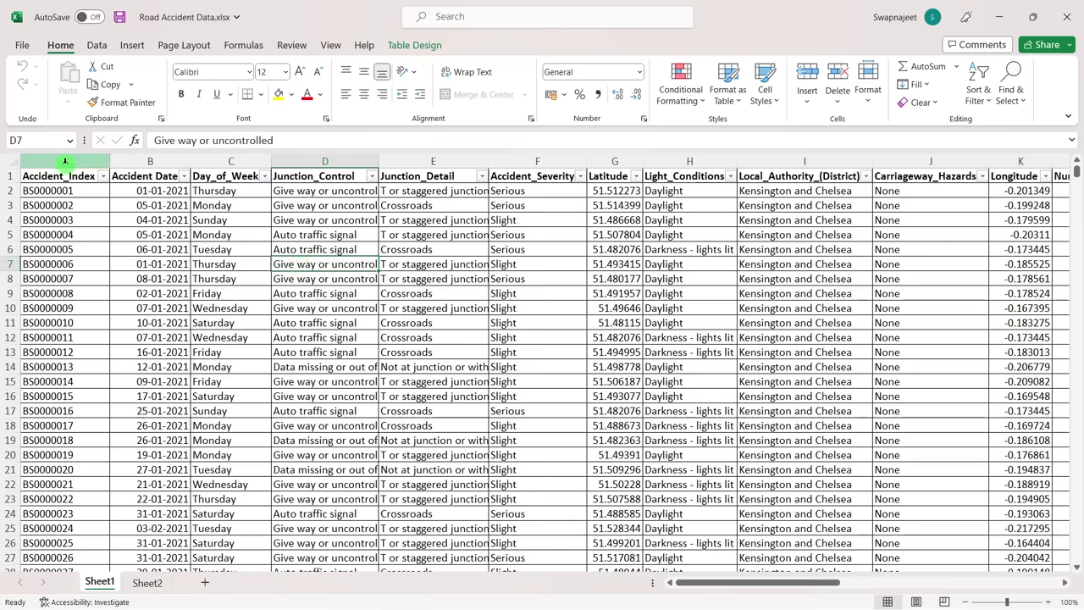
left_click(64, 161)
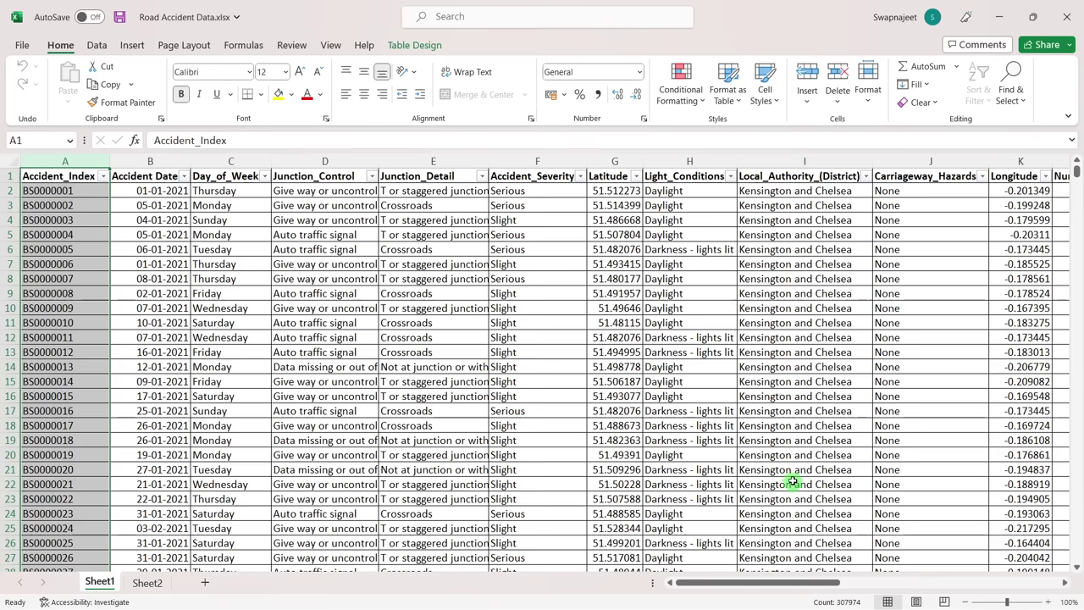
mouse_move(857, 603)
left_click(445, 336)
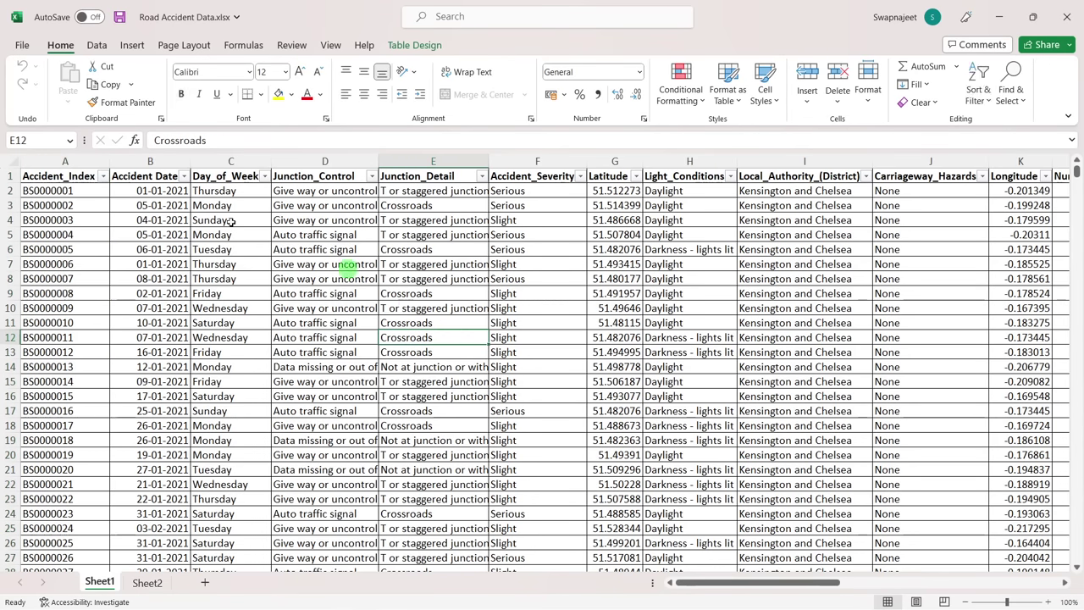
Review the sheet's header row and the Crossroads junction detail in row 11
left_click(11, 176)
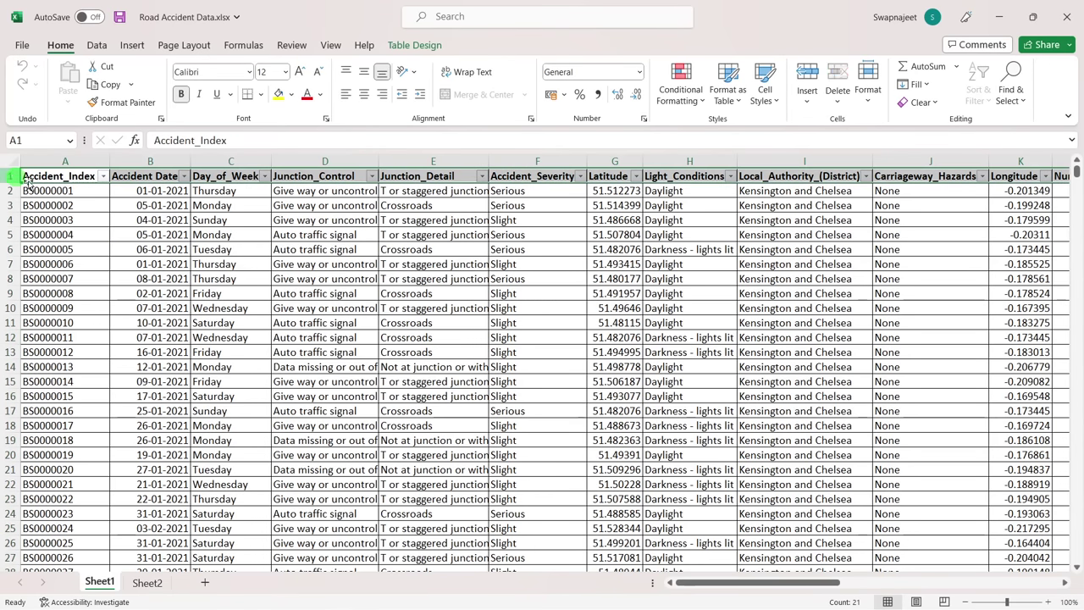
left_click(543, 261)
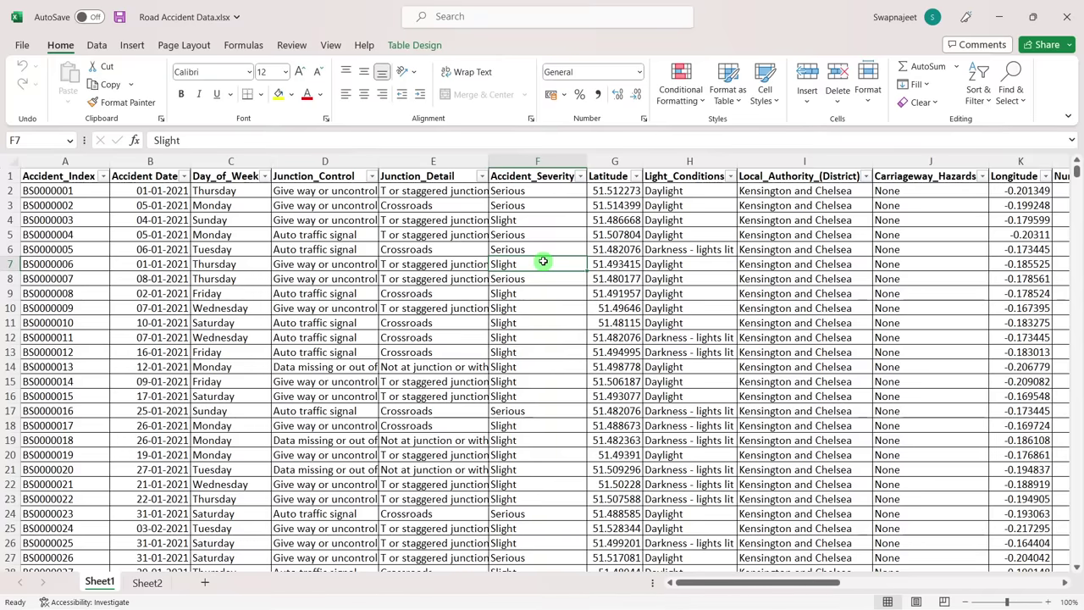
left_click(406, 317)
scroll(496, 331, "down", 1)
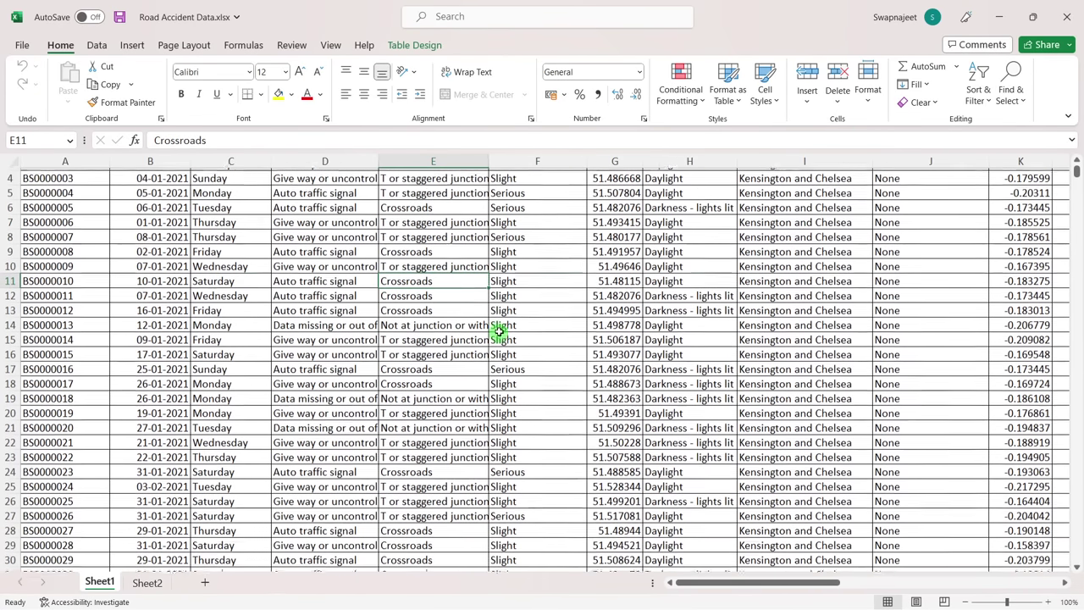
scroll(501, 330, "up", 1)
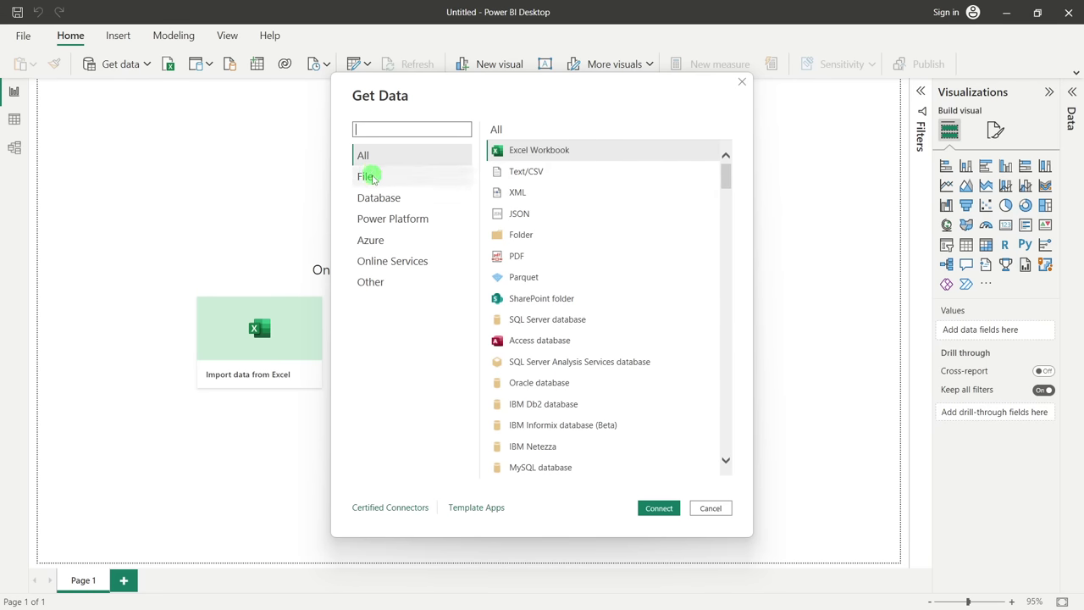
Browse the File, Database, Azure and Online Services connector categories in Get Data
left_click(373, 178)
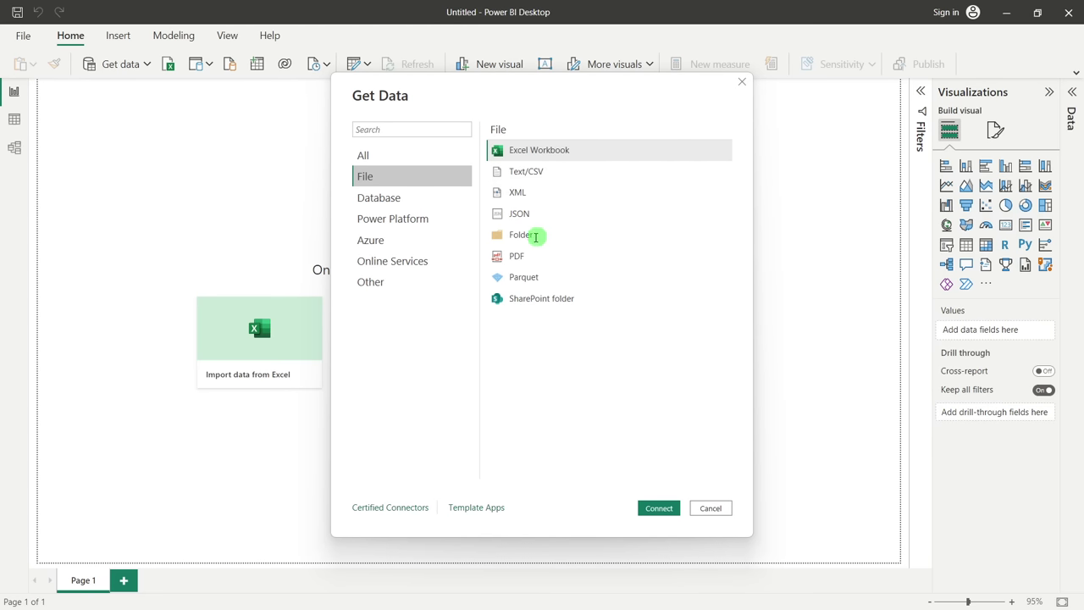
left_click_drag(528, 171, 554, 204)
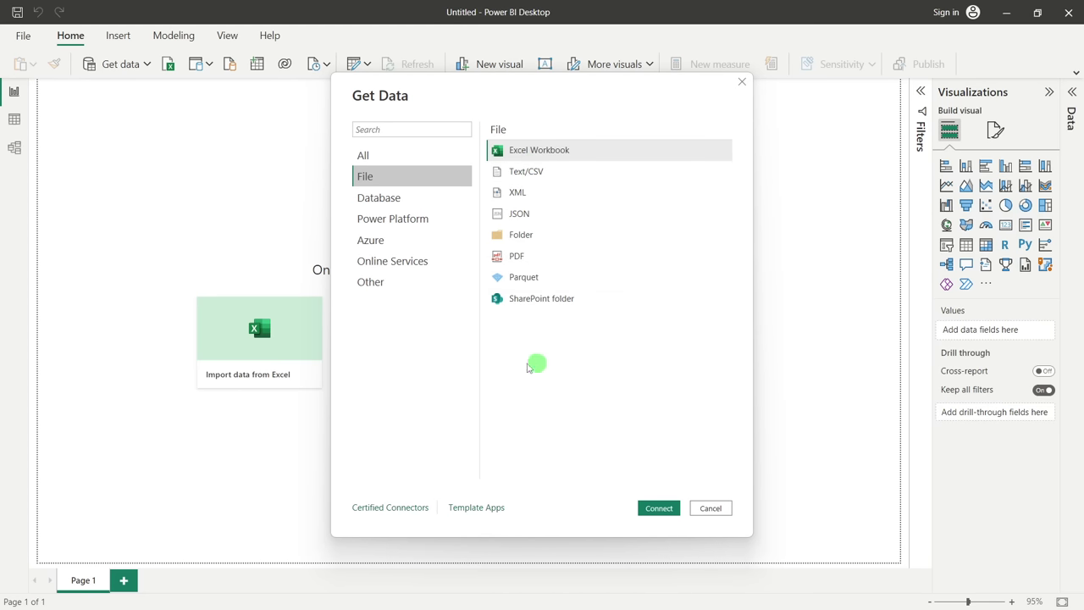
left_click(381, 203)
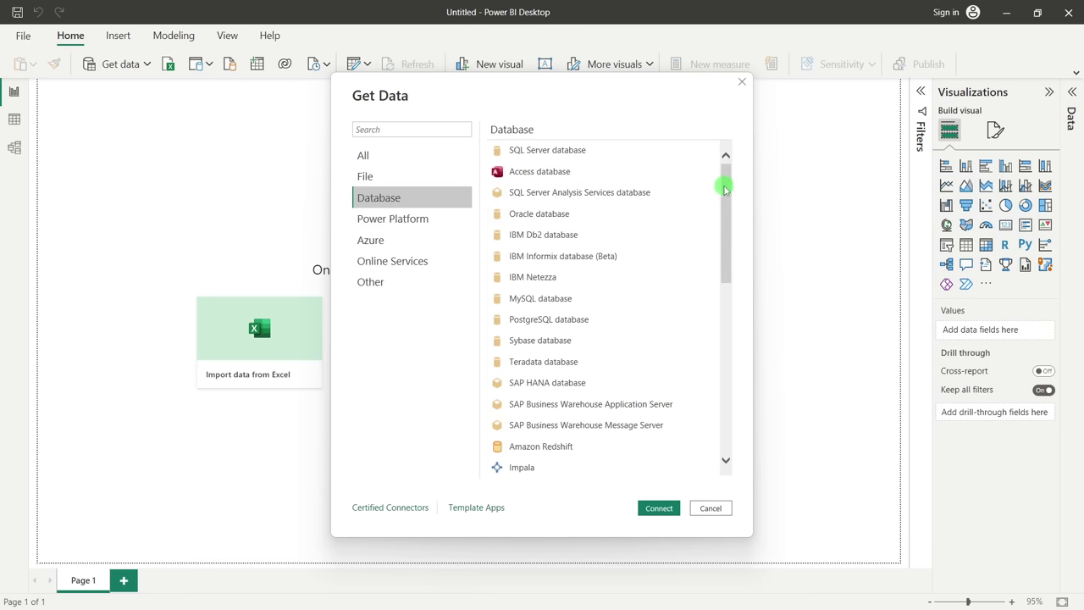
left_click_drag(722, 182, 728, 192)
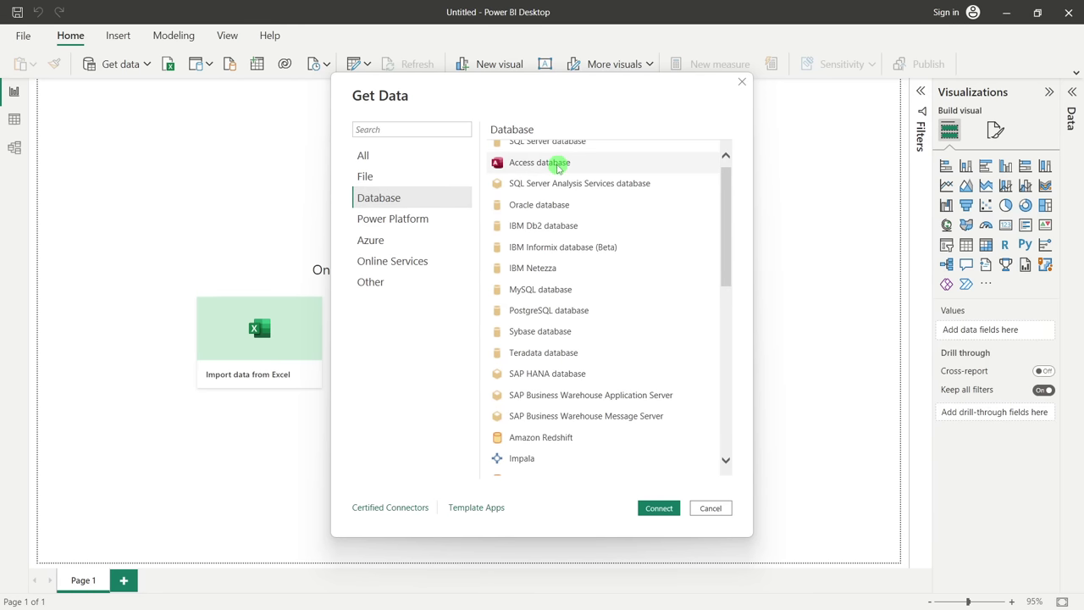
left_click_drag(725, 227, 746, 402)
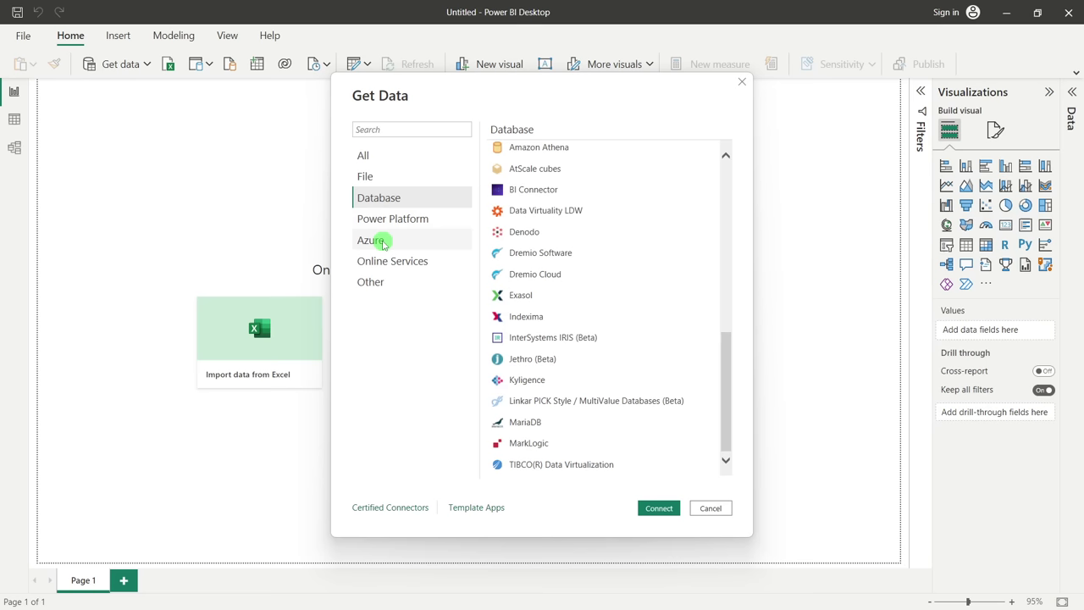
left_click(377, 239)
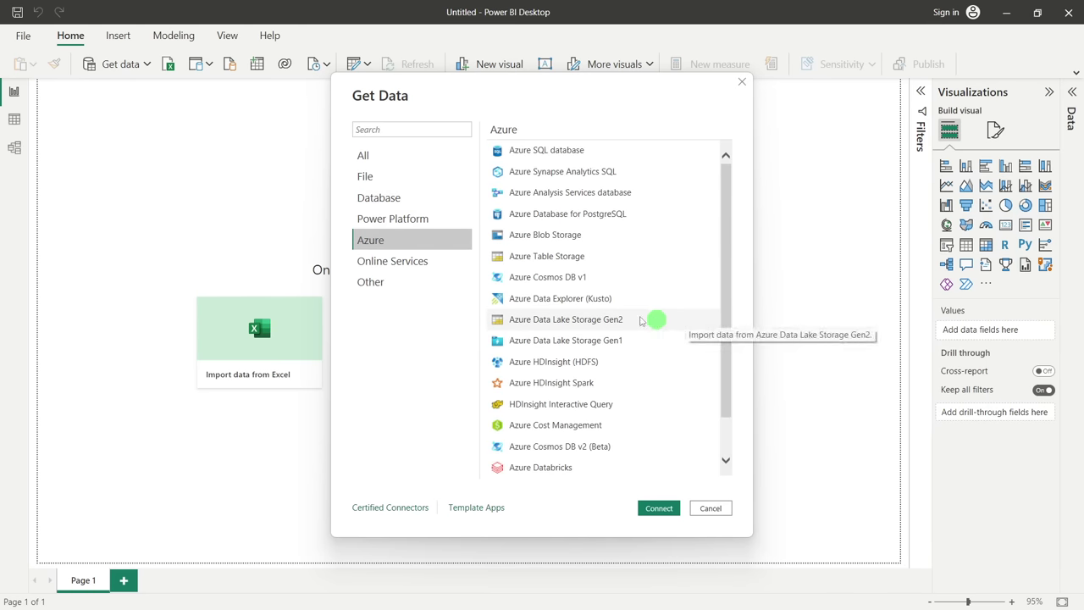
left_click(385, 264)
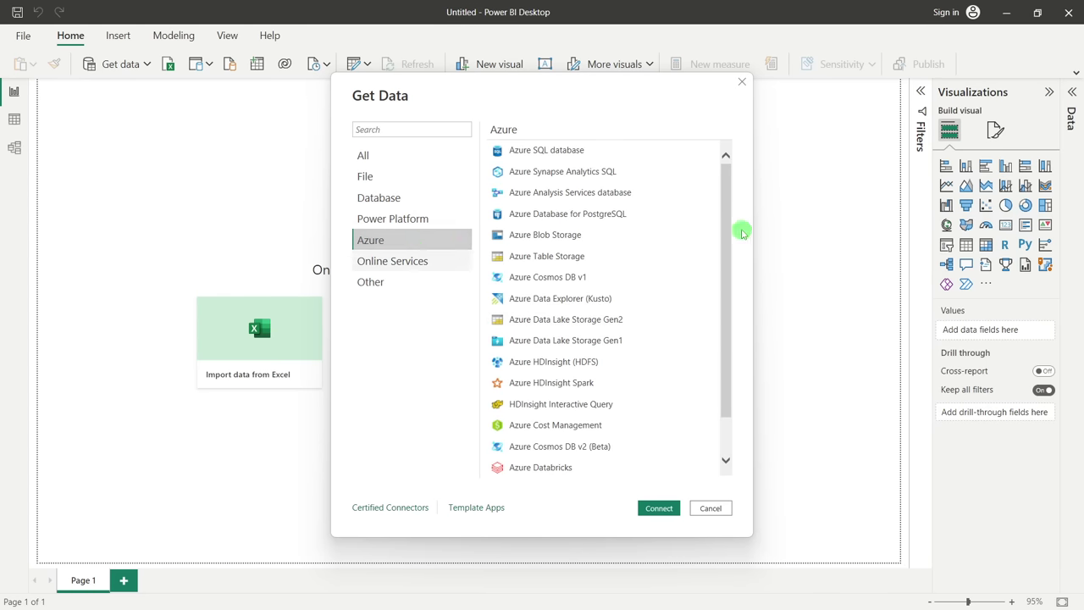
left_click_drag(727, 205, 747, 170)
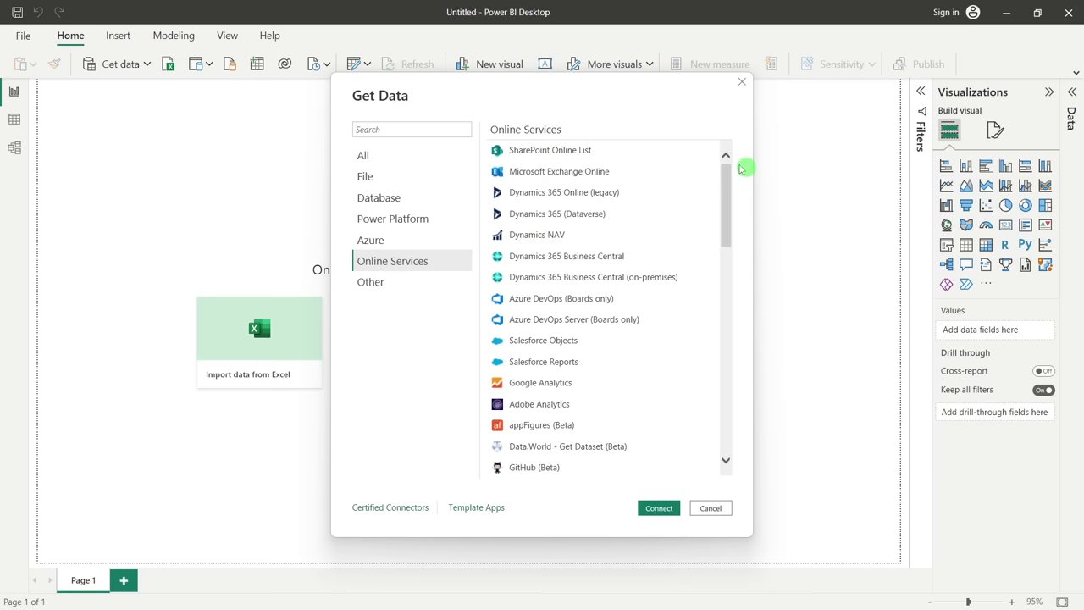
Choose Excel Workbook under File and connect
left_click(394, 183)
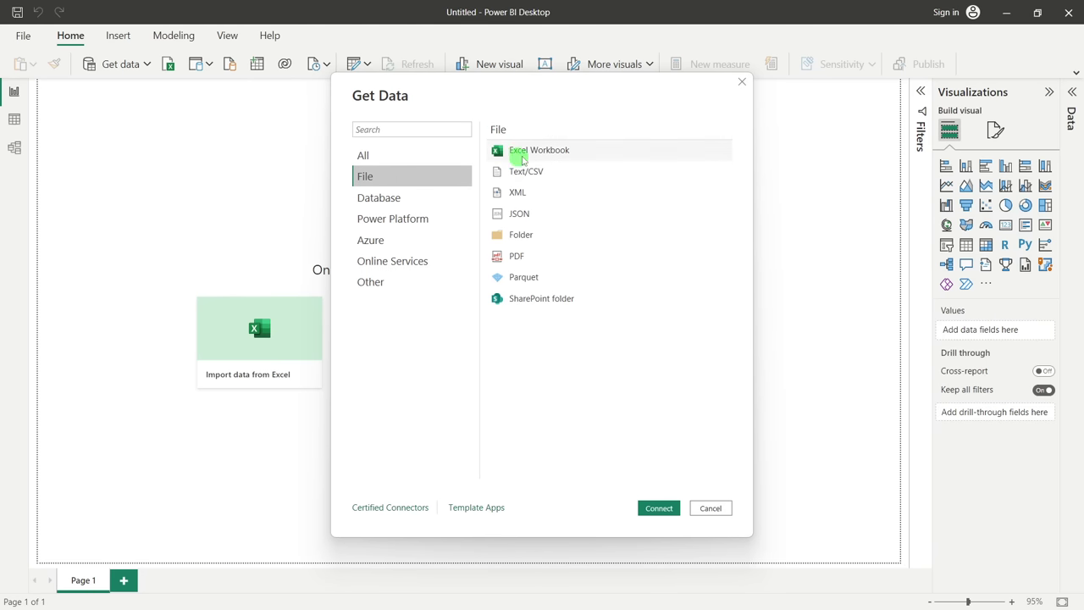
left_click(517, 150)
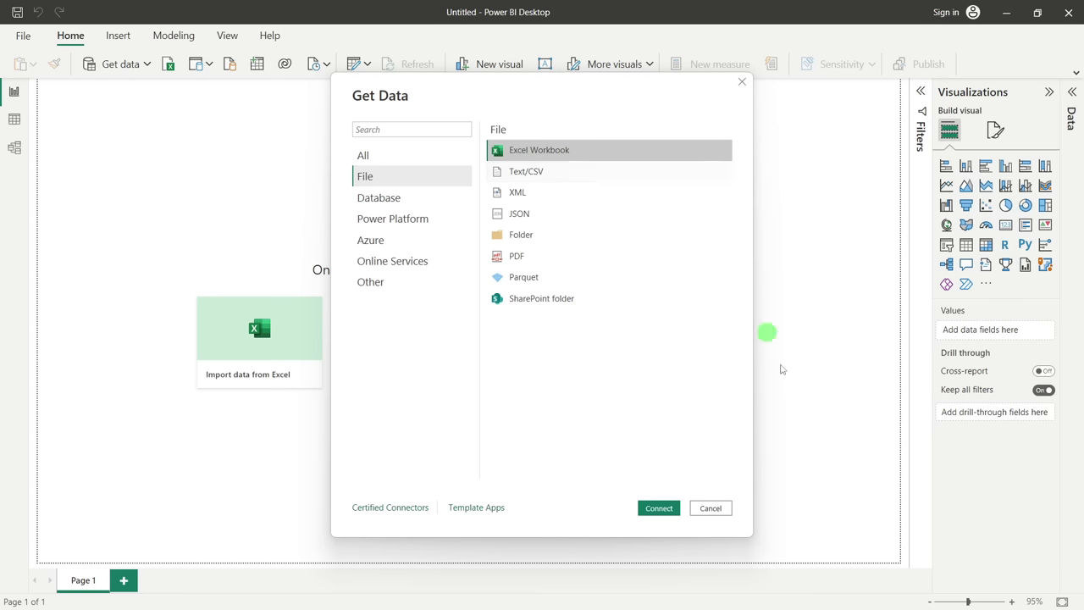
left_click(657, 509)
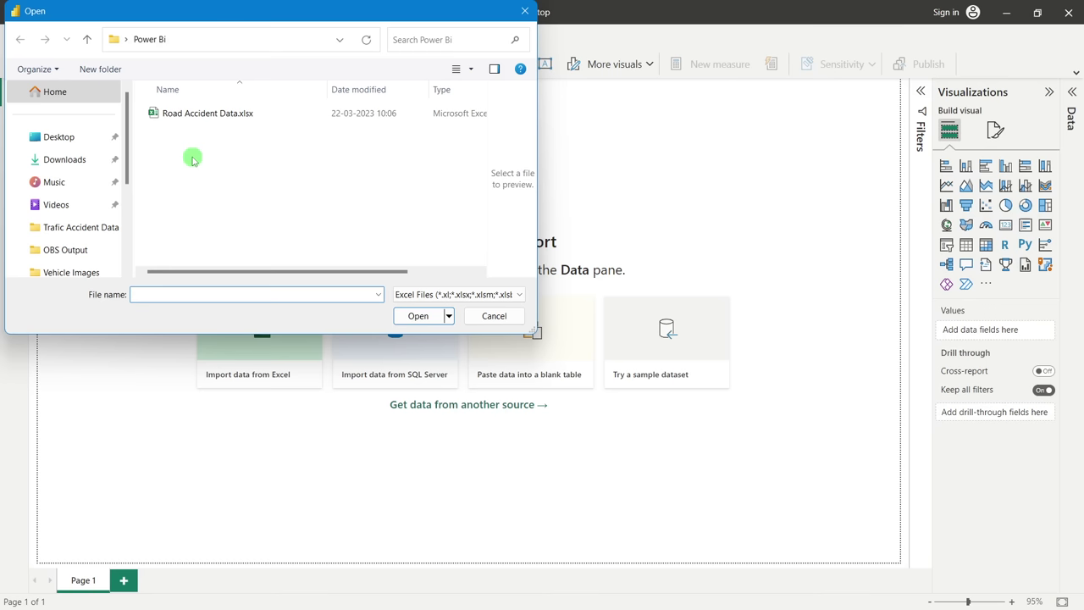
Open Road Accident Data.xlsx from the Power Bi folder
scroll(127, 237, "down", 1)
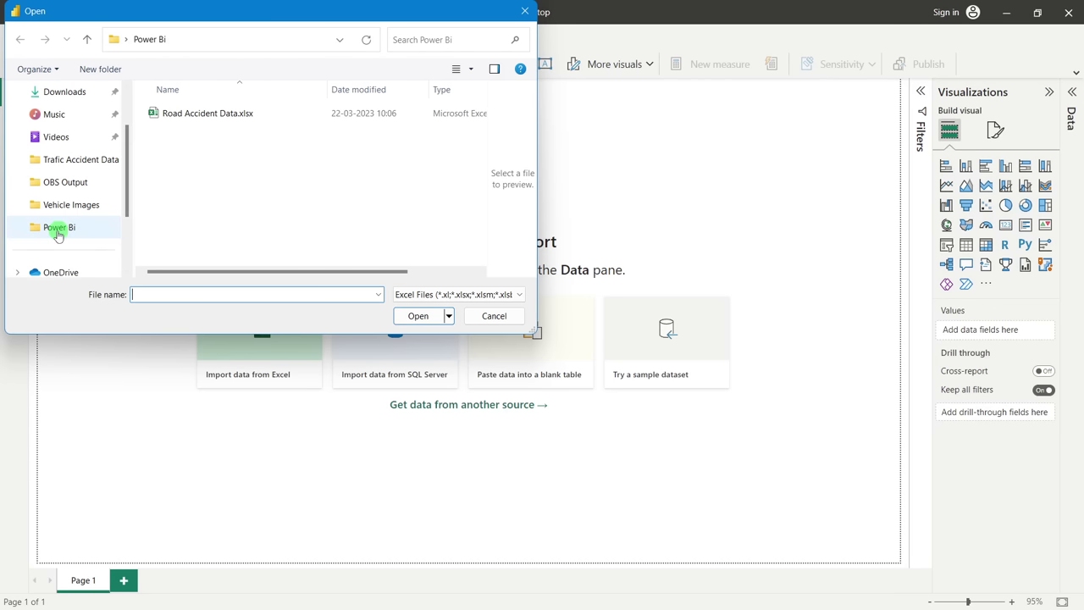
left_click(63, 227)
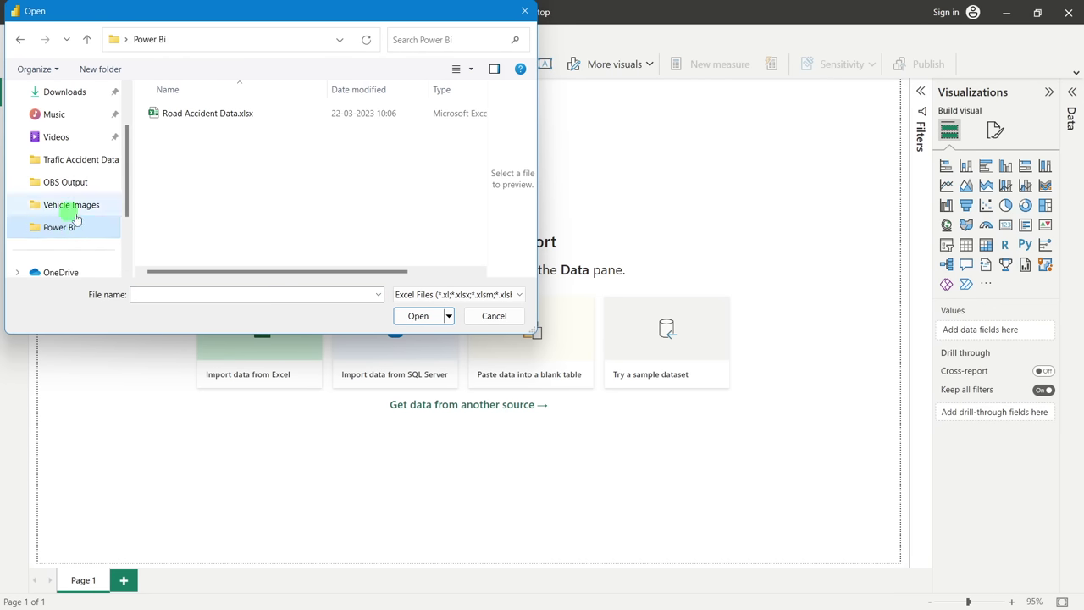
left_click(213, 114)
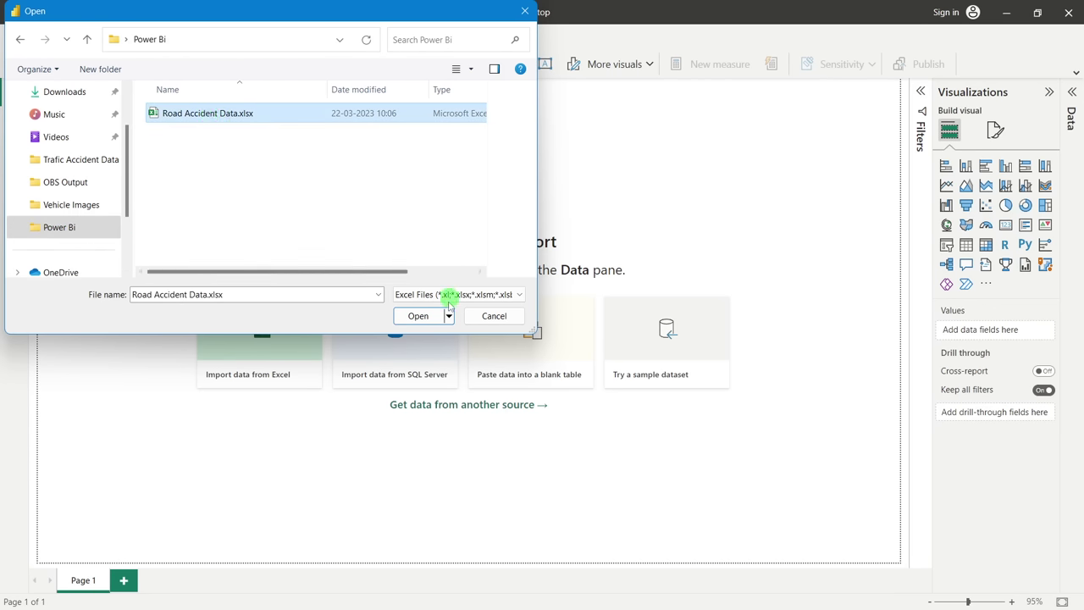
left_click(423, 315)
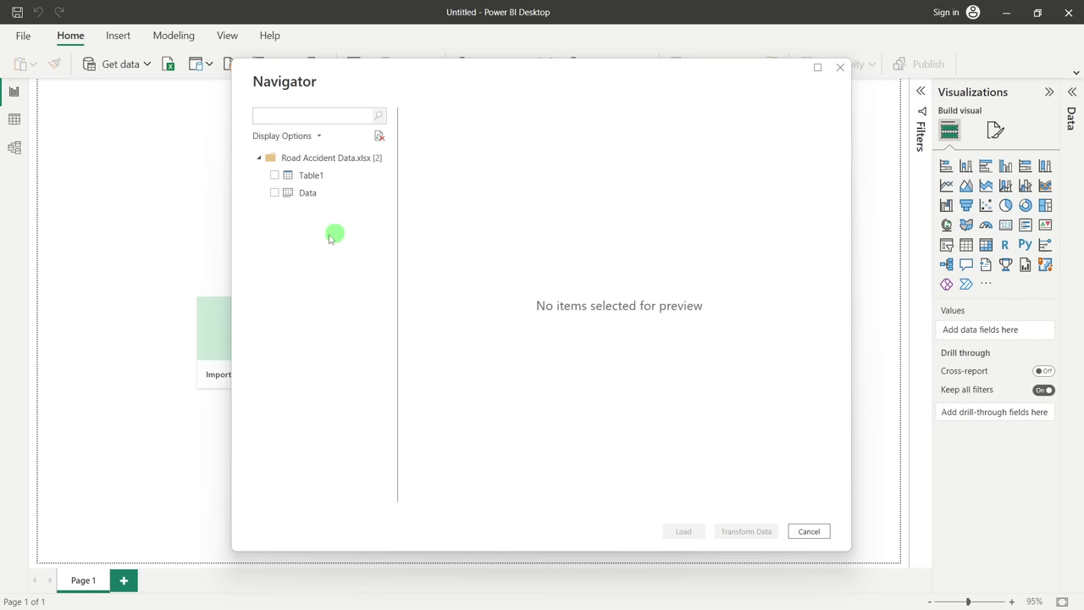
Tick and preview the Data table, load it, and view its 3,07,973 rows in Table view
left_click(274, 193)
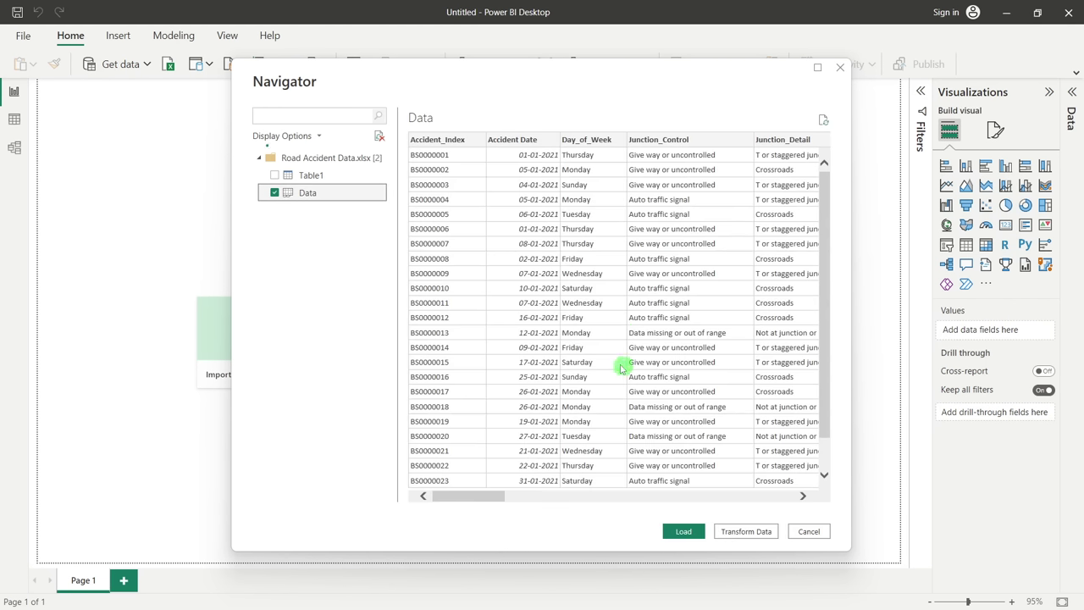
left_click_drag(491, 496, 431, 184)
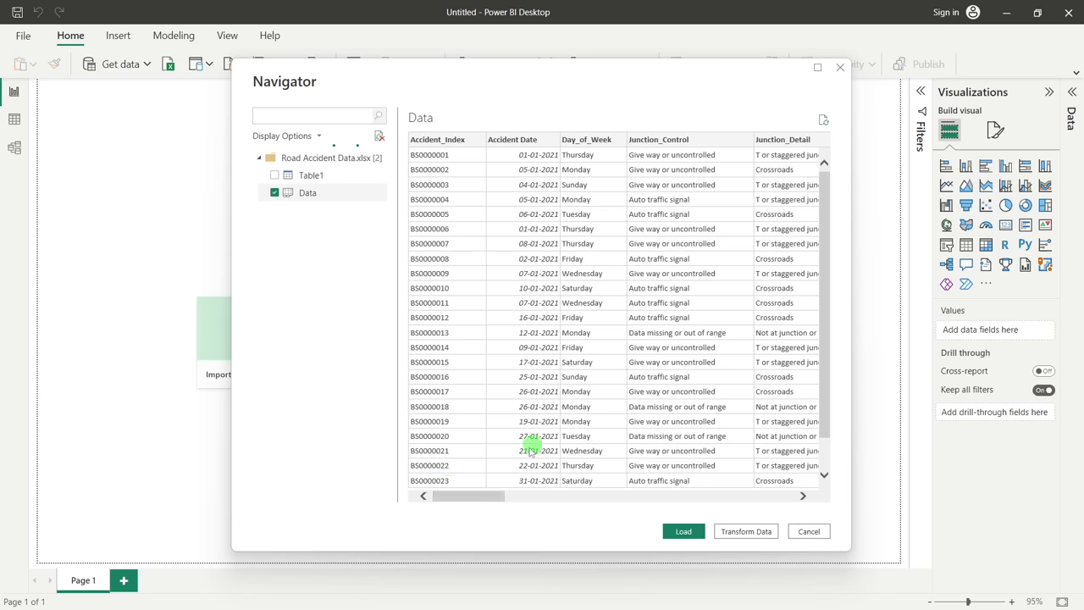
left_click_drag(492, 494, 450, 494)
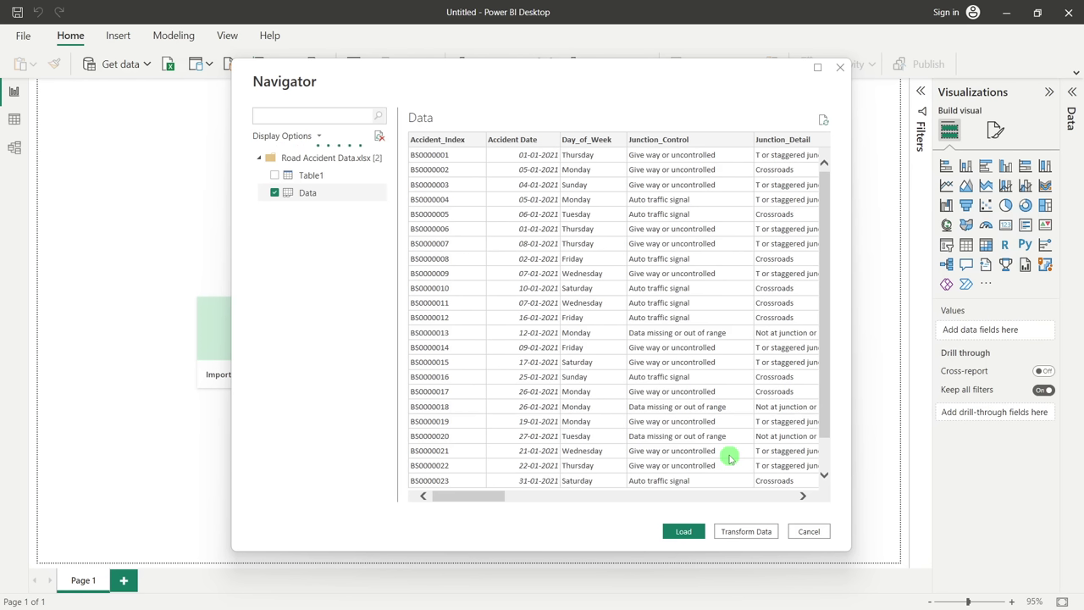
left_click(675, 535)
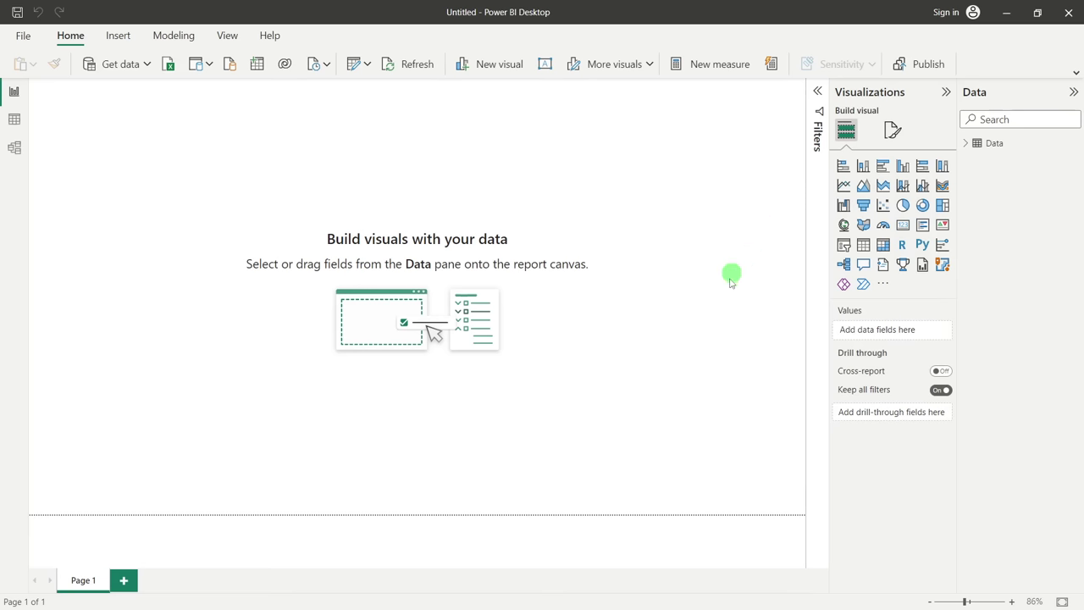
left_click(15, 119)
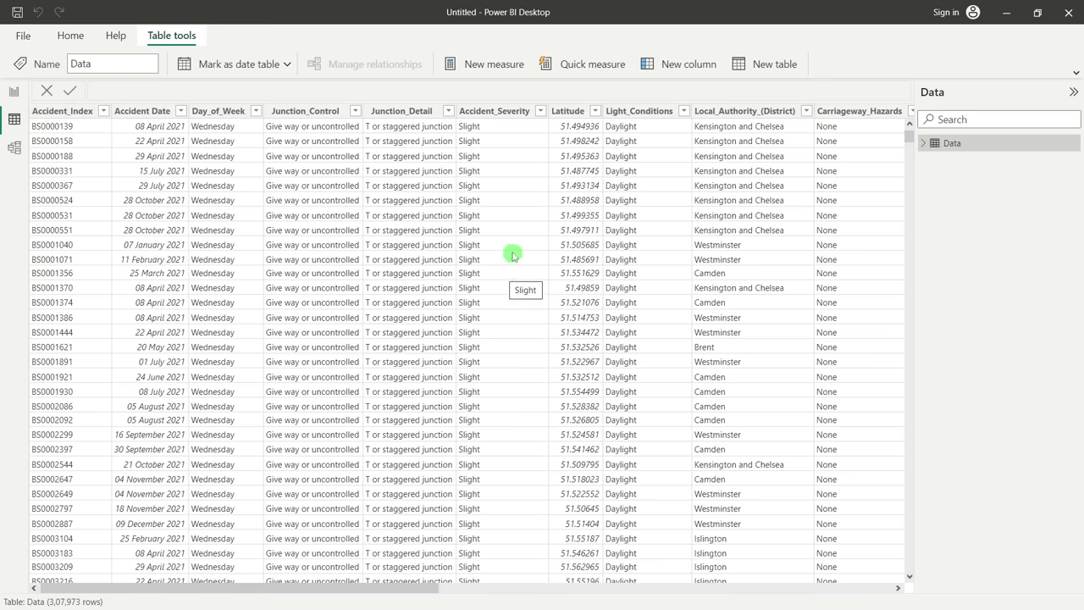
left_click_drag(254, 584, 734, 552)
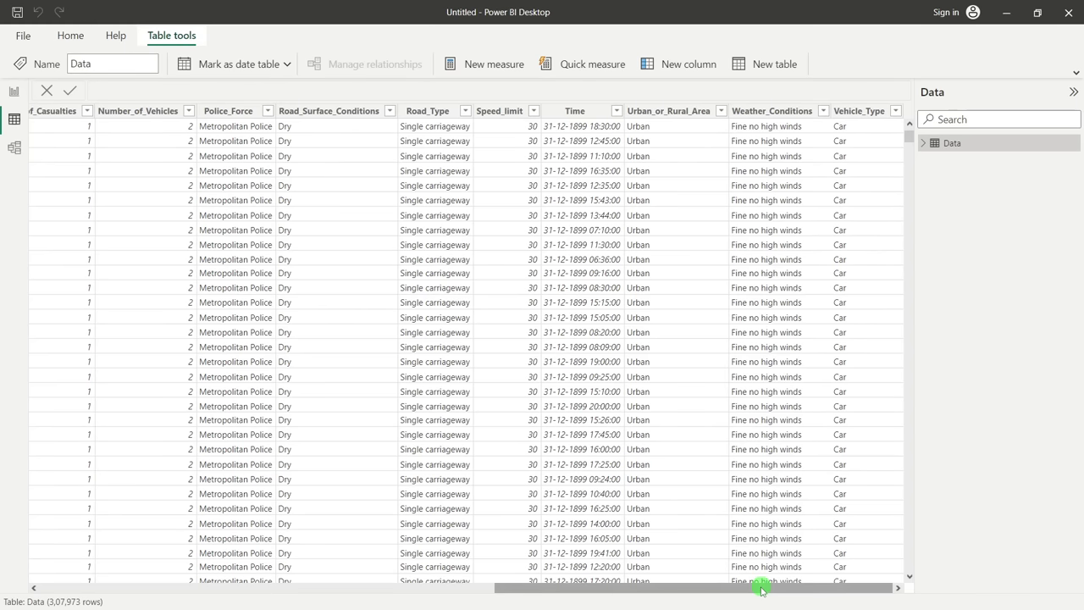
left_click_drag(765, 585, 244, 590)
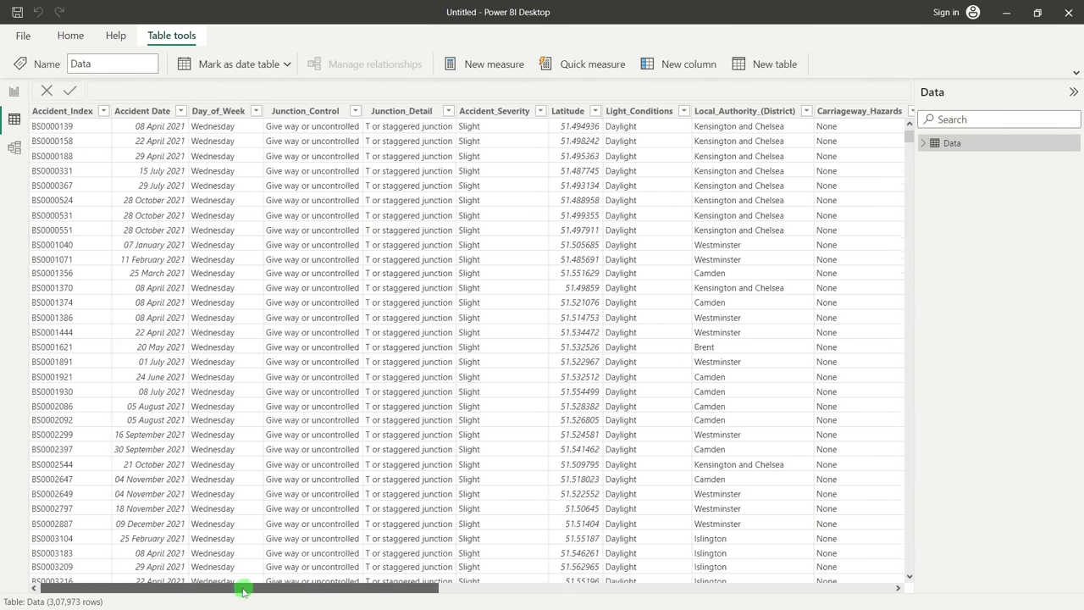
left_click(14, 148)
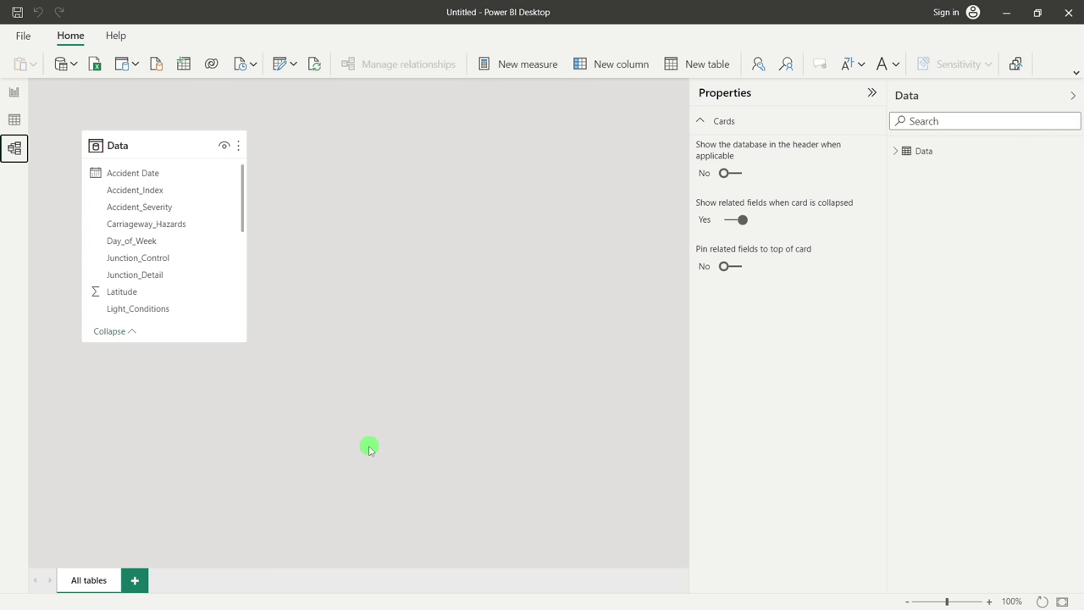
left_click(15, 120)
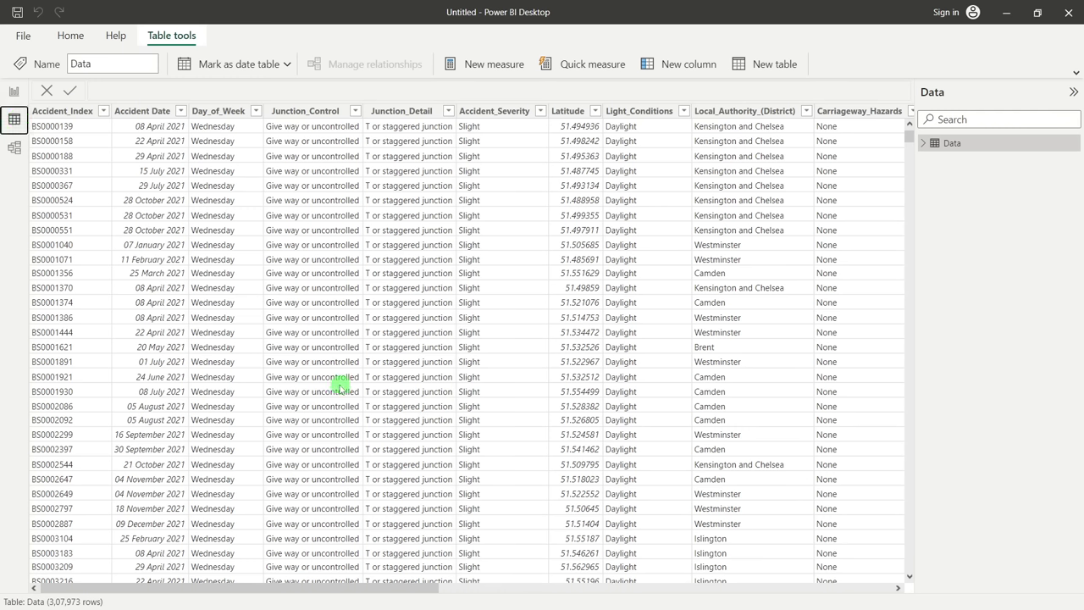
Inspect the Accident_Index, Accident Date and Day_of_Week value lists in Table view
left_click(104, 115)
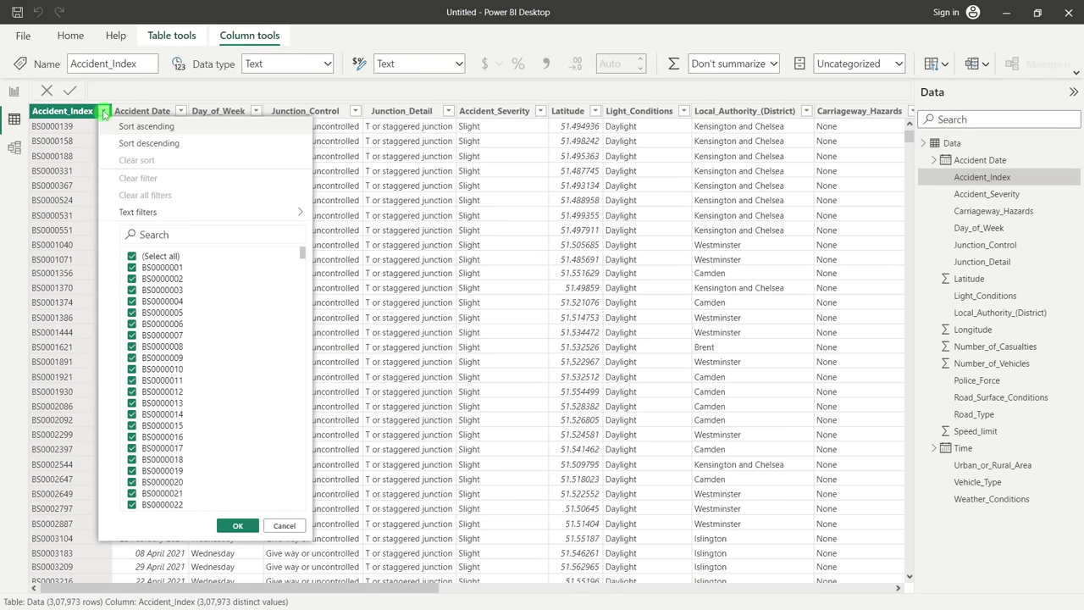
left_click_drag(302, 254, 318, 525)
left_click(230, 527)
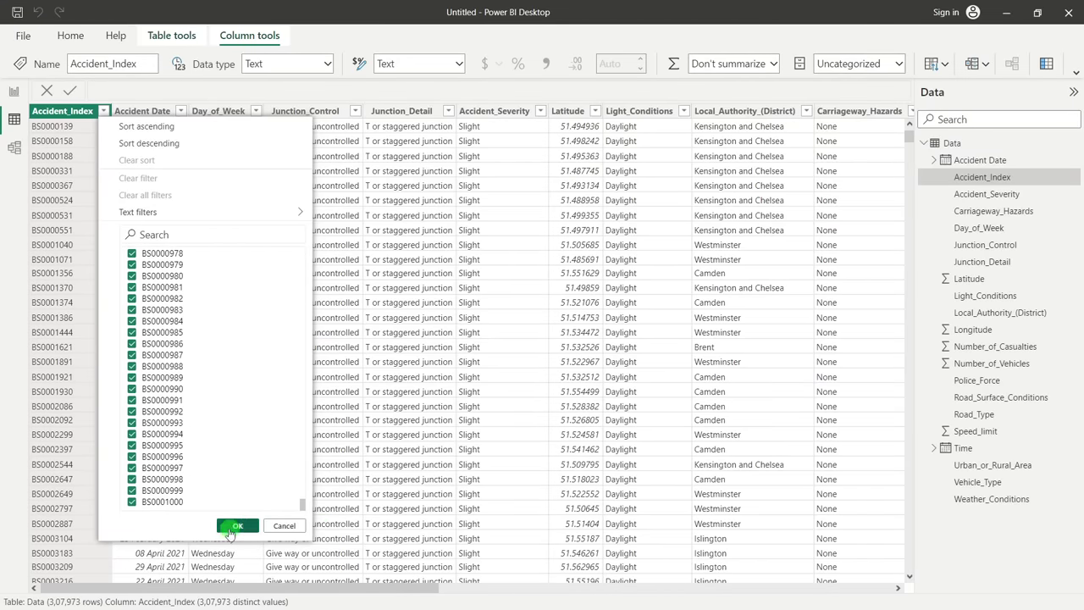
left_click(258, 351)
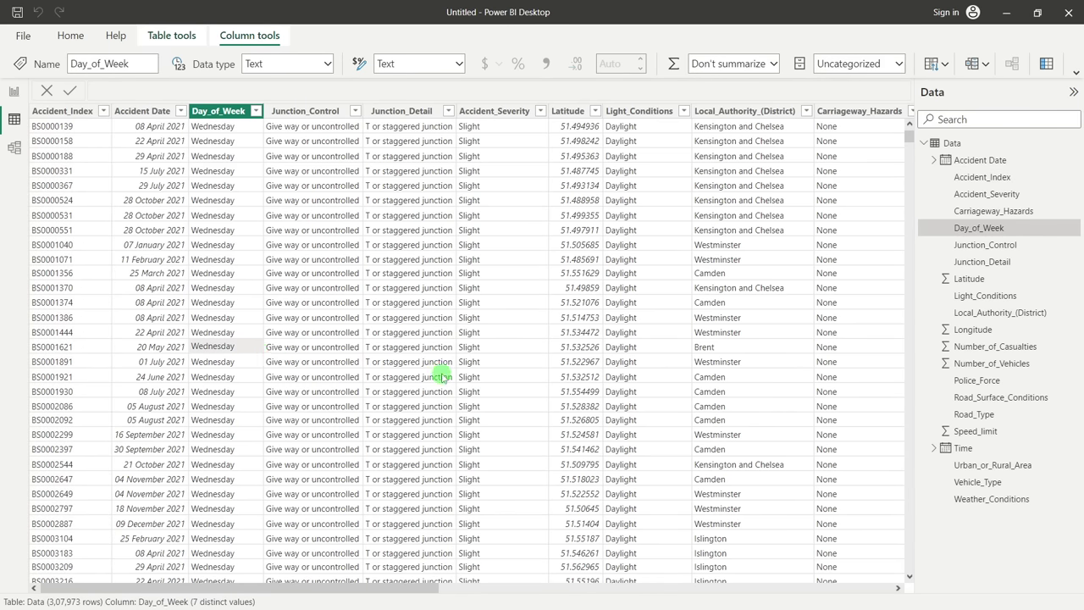
left_click_drag(411, 591, 387, 588)
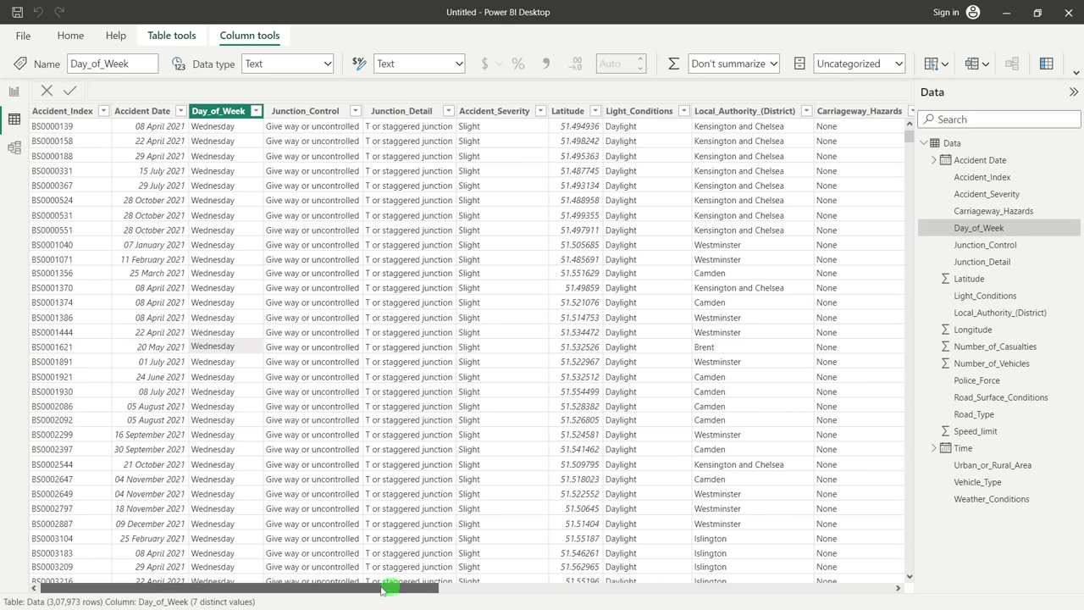
left_click(179, 113)
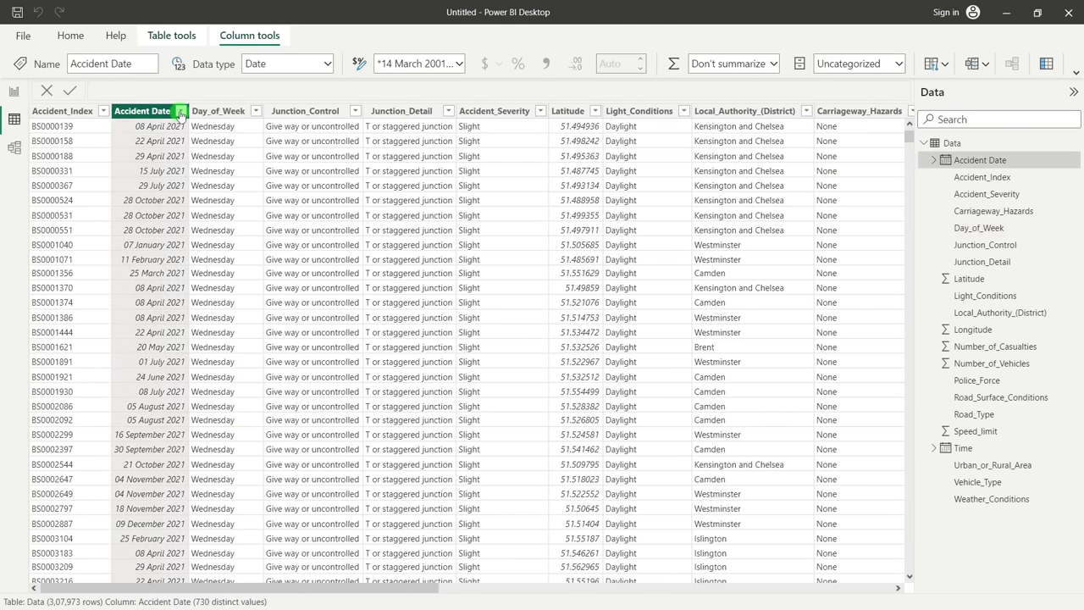
left_click(180, 112)
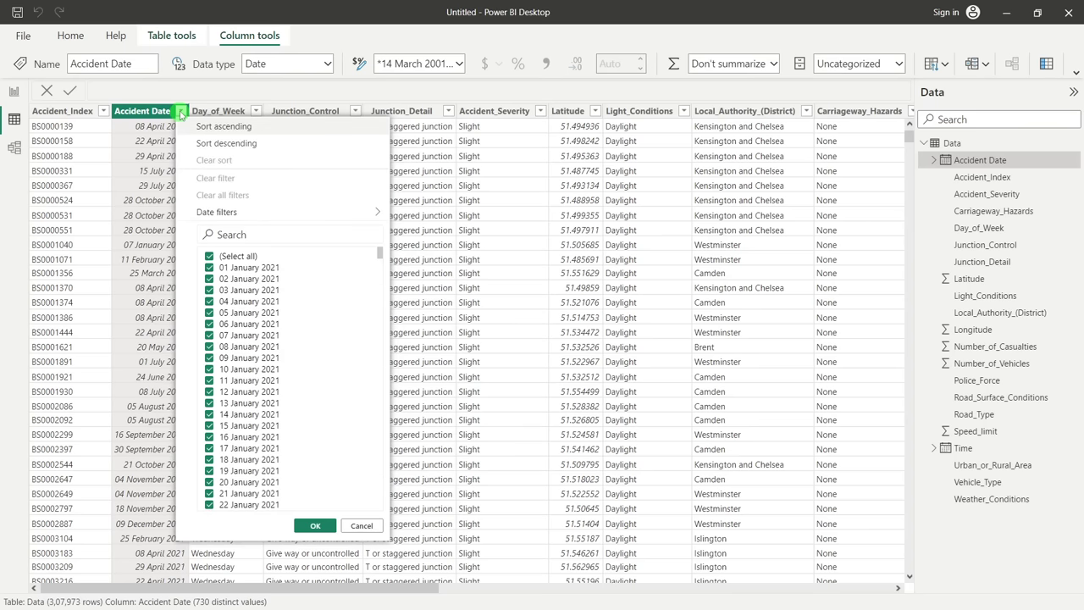
left_click(256, 112)
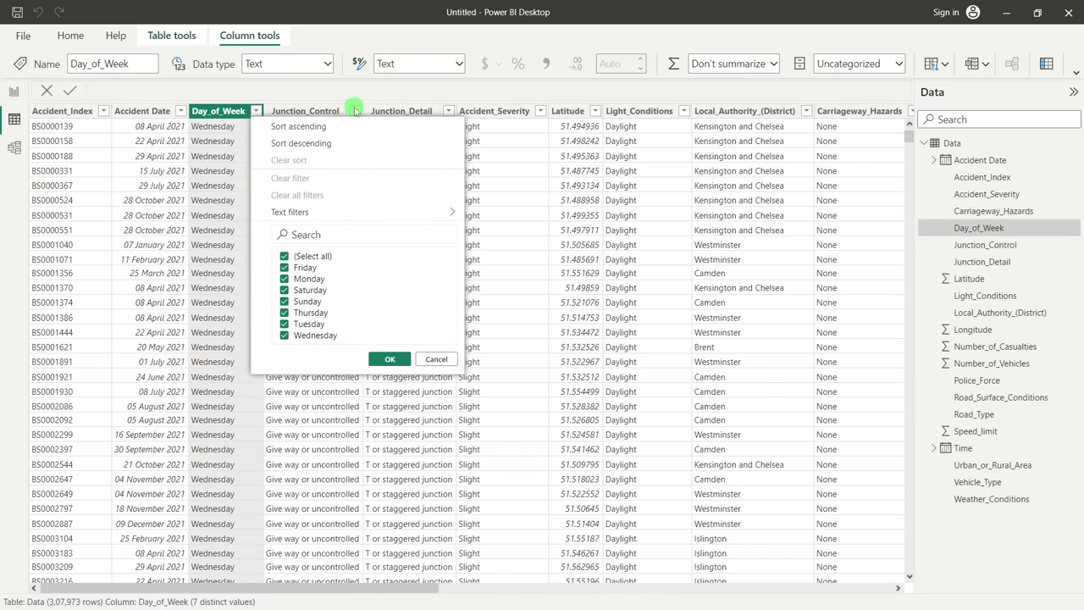
left_click(426, 82)
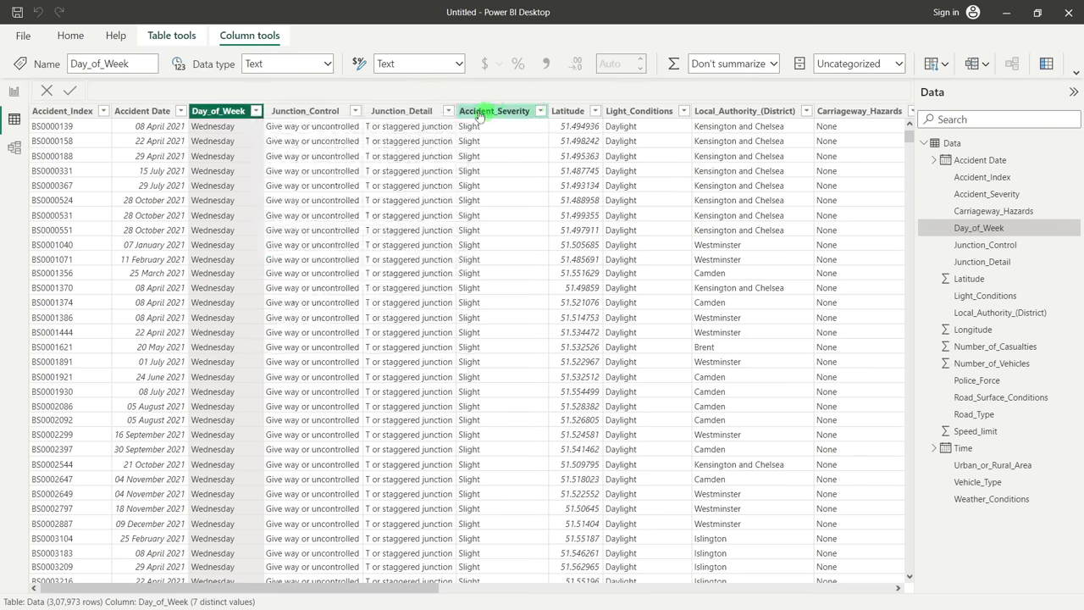
Check Junction_Detail and Accident_Severity values, spotting both Fatal and Fetal, then return to Report view
left_click(449, 111)
left_click(449, 111)
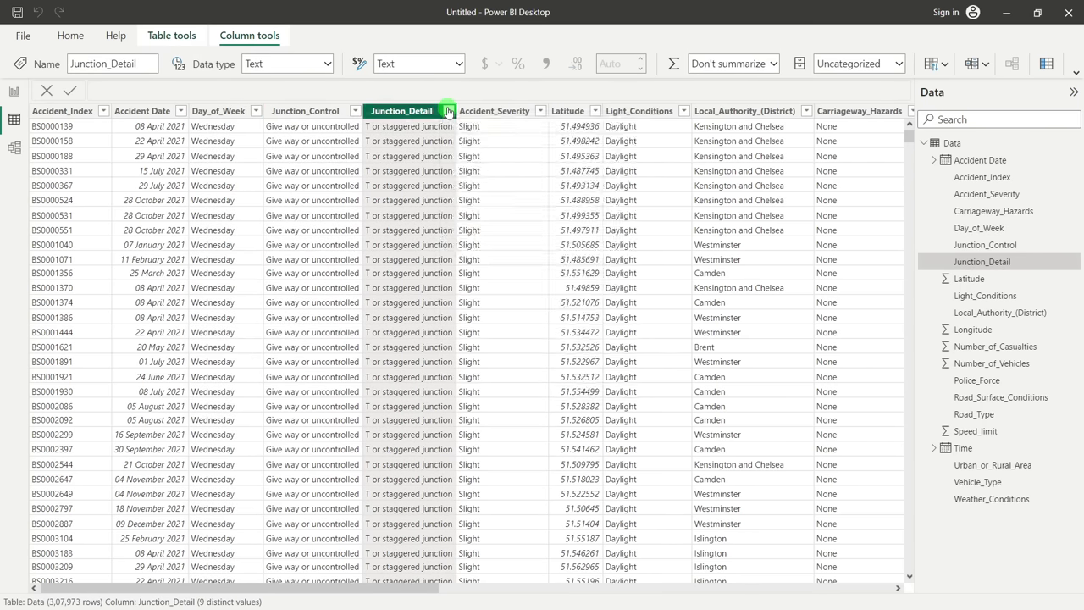
left_click(449, 111)
left_click(399, 222)
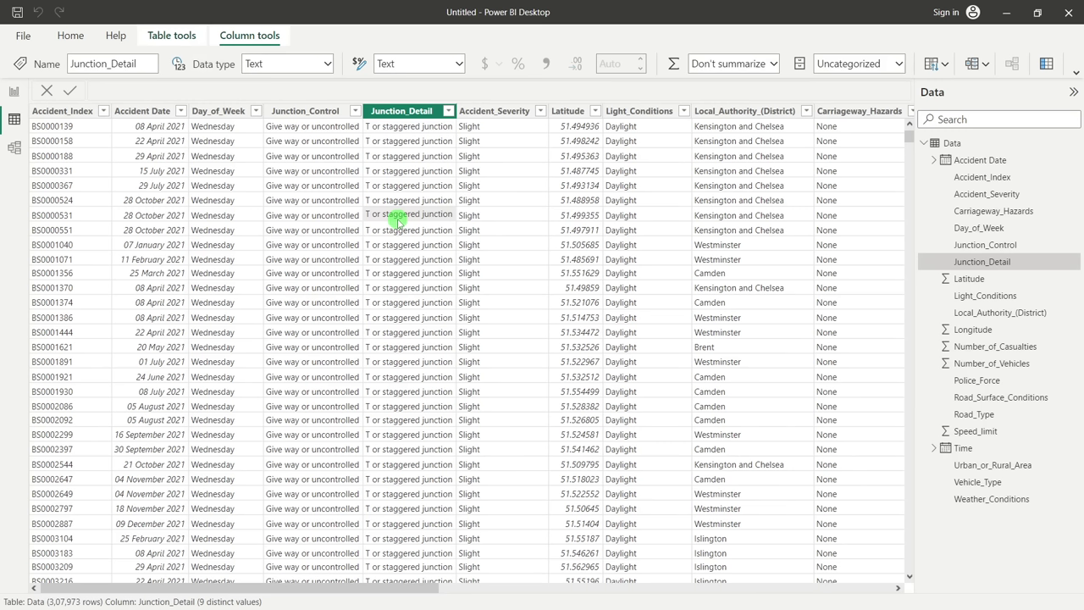
left_click(541, 111)
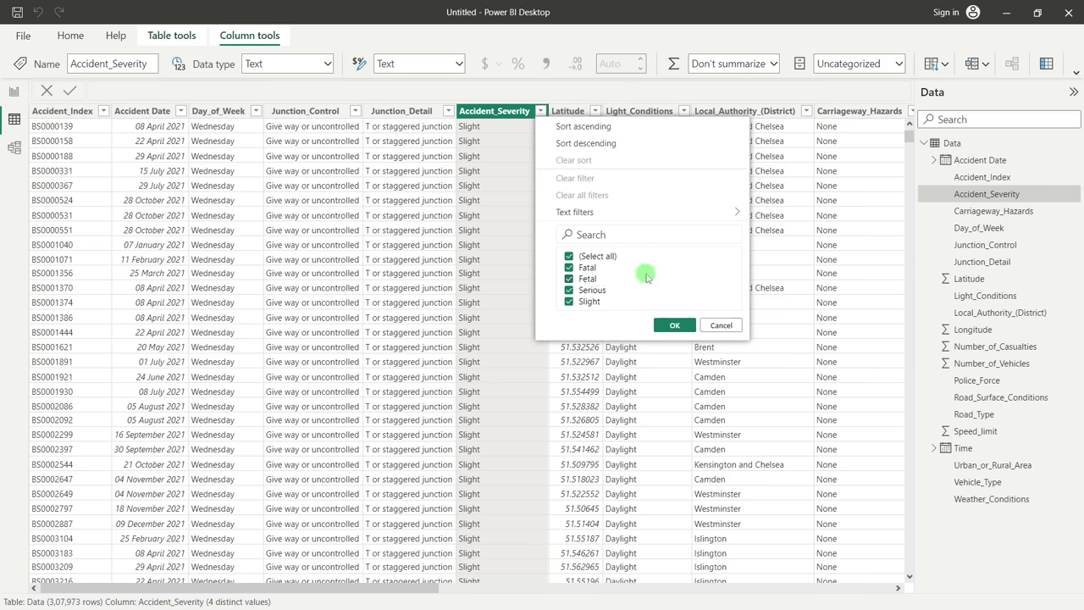
left_click(676, 326)
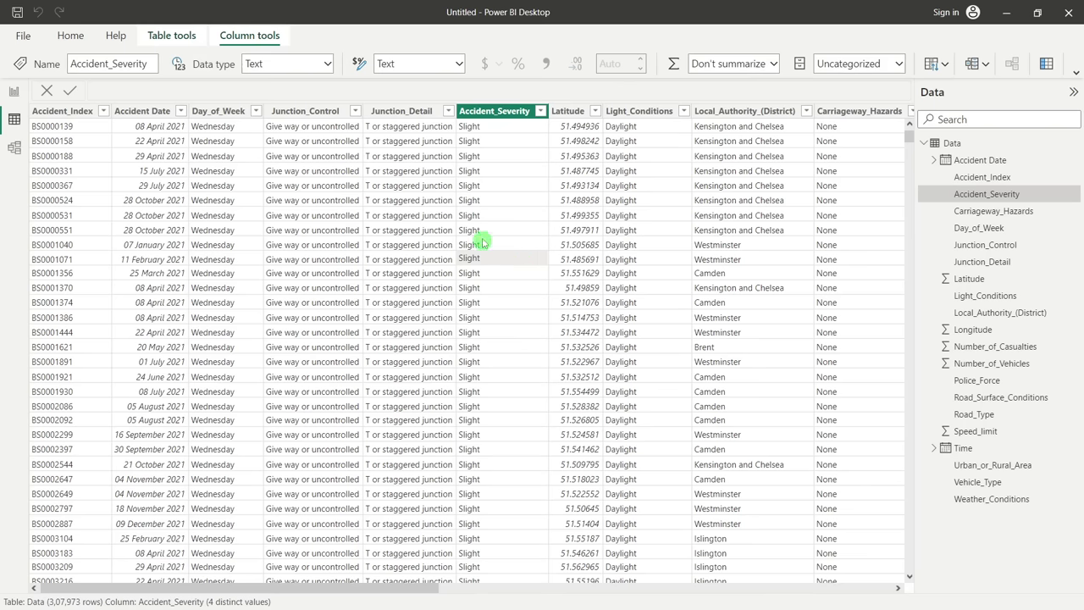
left_click(13, 95)
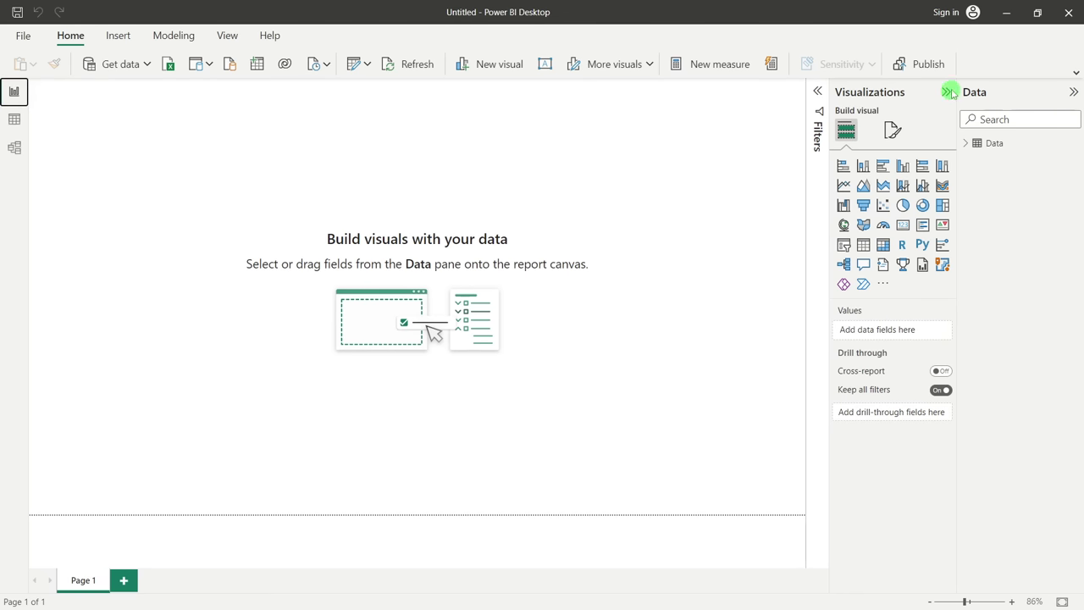
Expand the ribbon and launch Power Query Editor with Transform data
left_click(1075, 74)
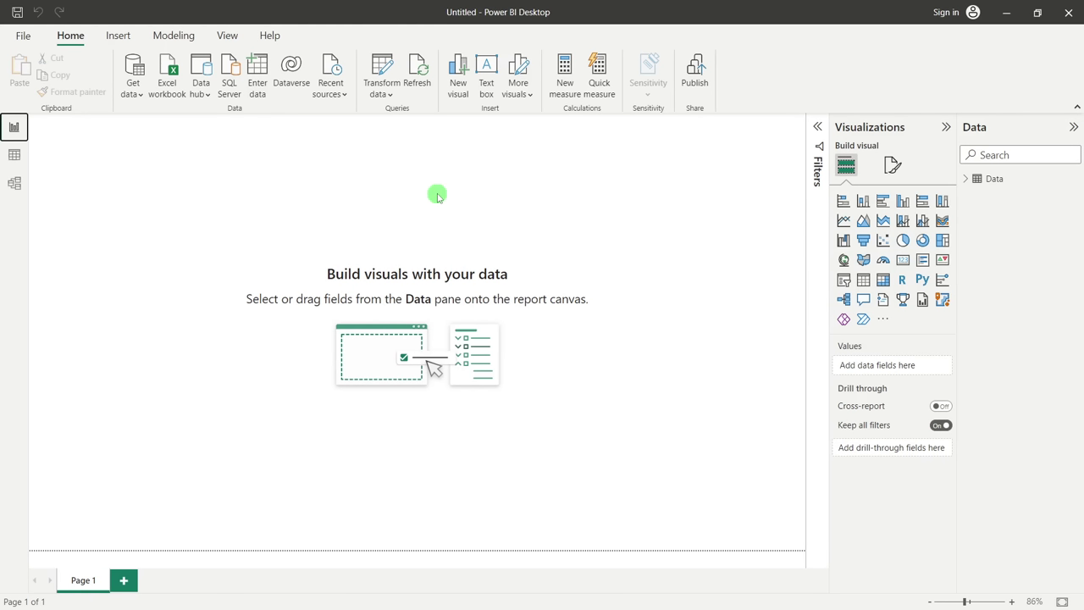
left_click(382, 68)
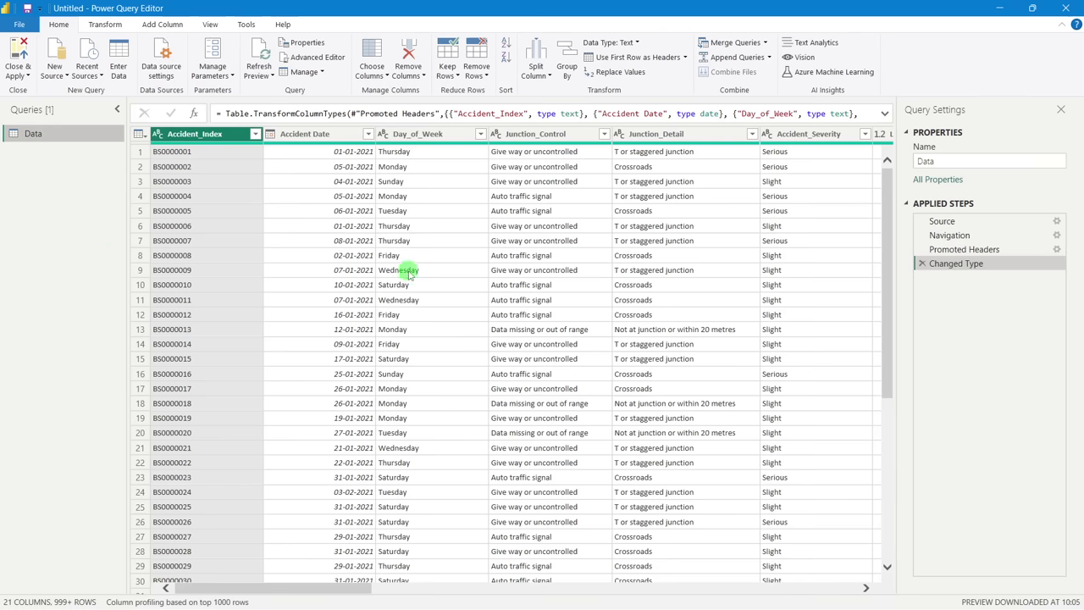
Confirm Accident_Severity holds Fatal and Fetal, then start Replace Values on that column
left_click_drag(350, 586, 421, 586)
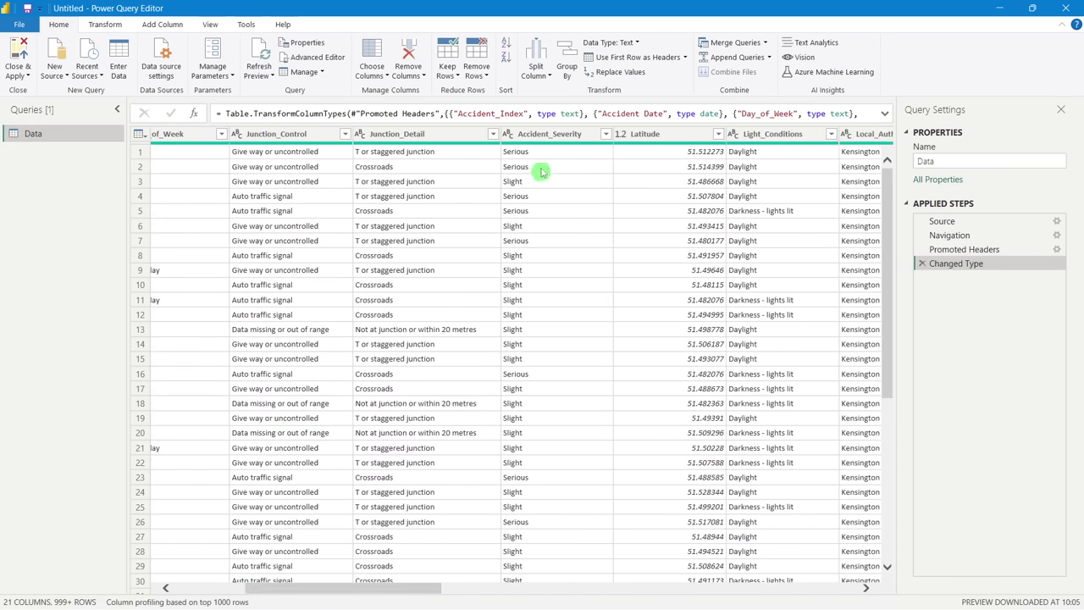
left_click(605, 134)
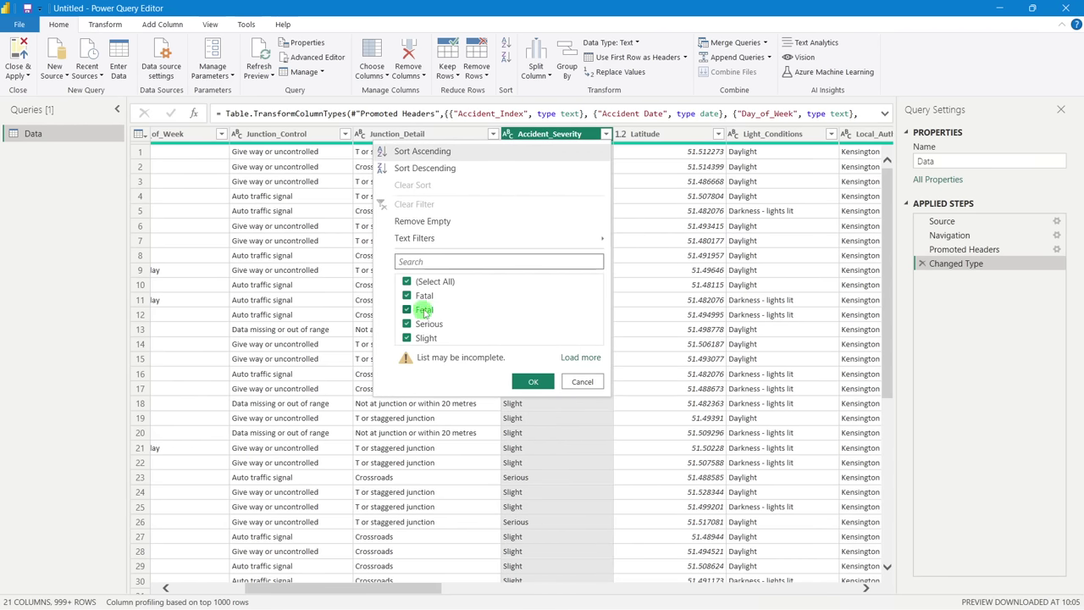
left_click(649, 156)
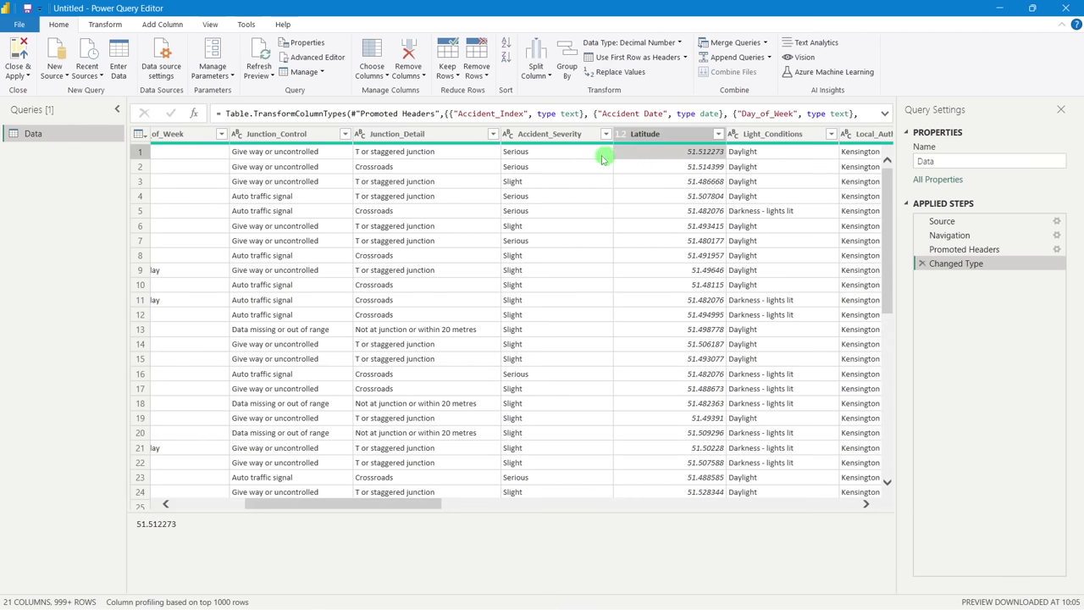
left_click(563, 136)
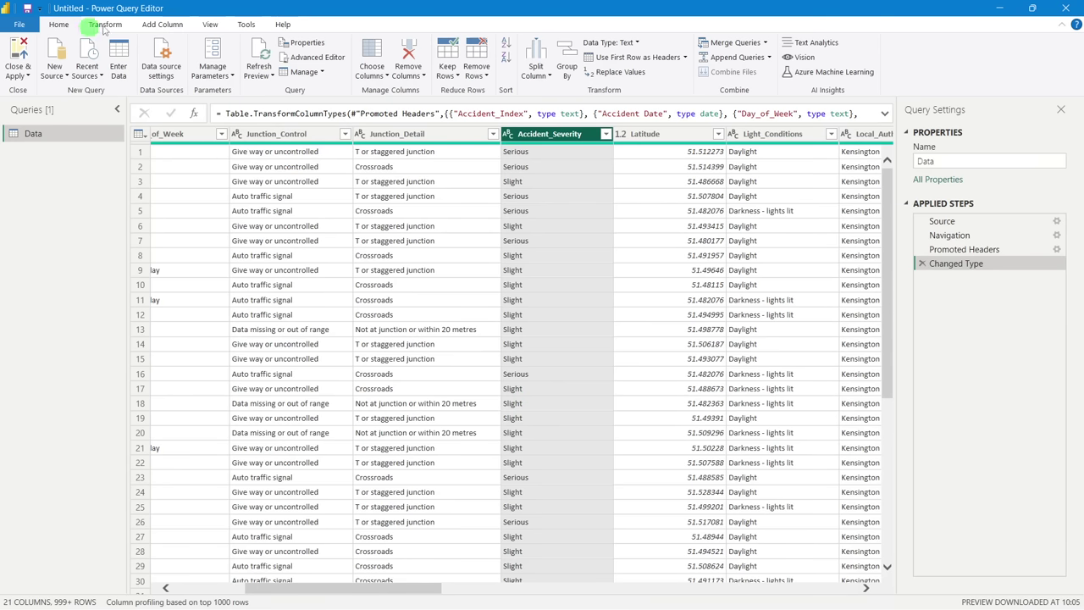
left_click(617, 74)
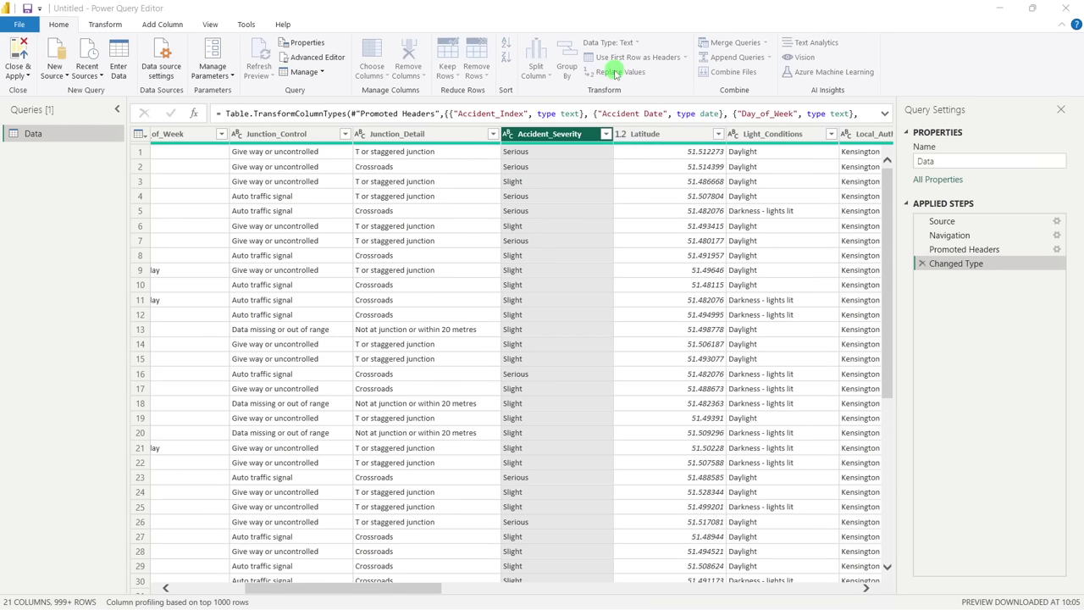
Replace 'Fetal' with 'Fatal' in the Accident_Severity column
left_click_drag(482, 222, 627, 277)
left_click(472, 334)
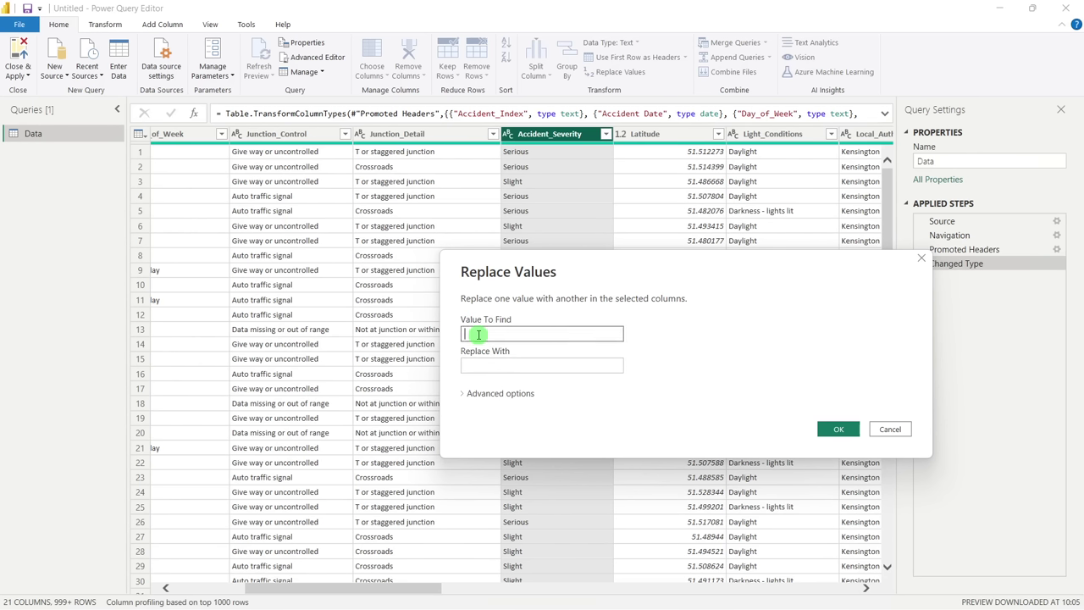
type("Fatal")
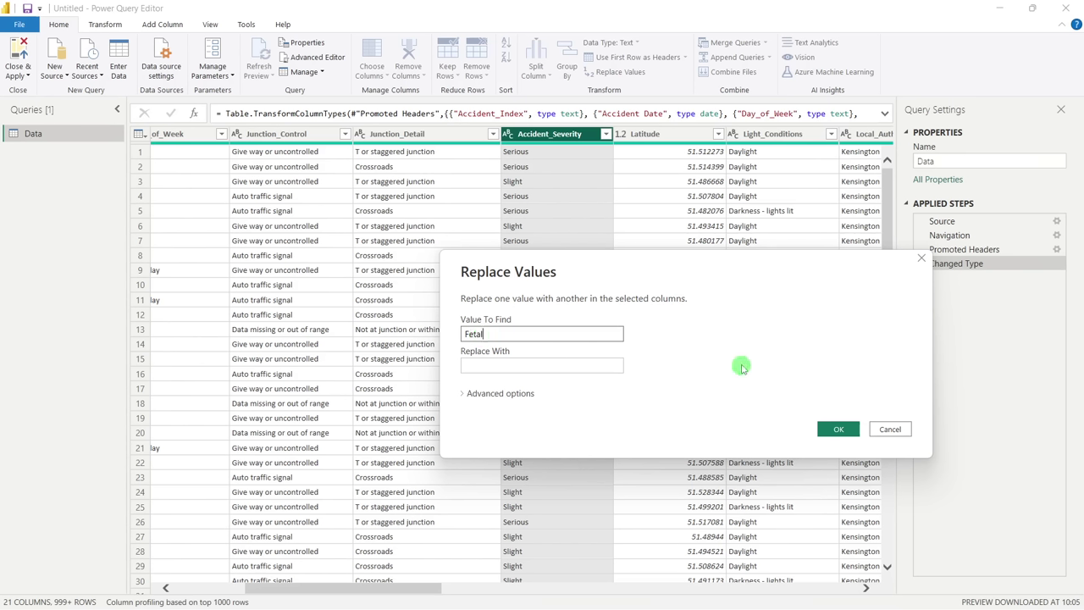
left_click(474, 364)
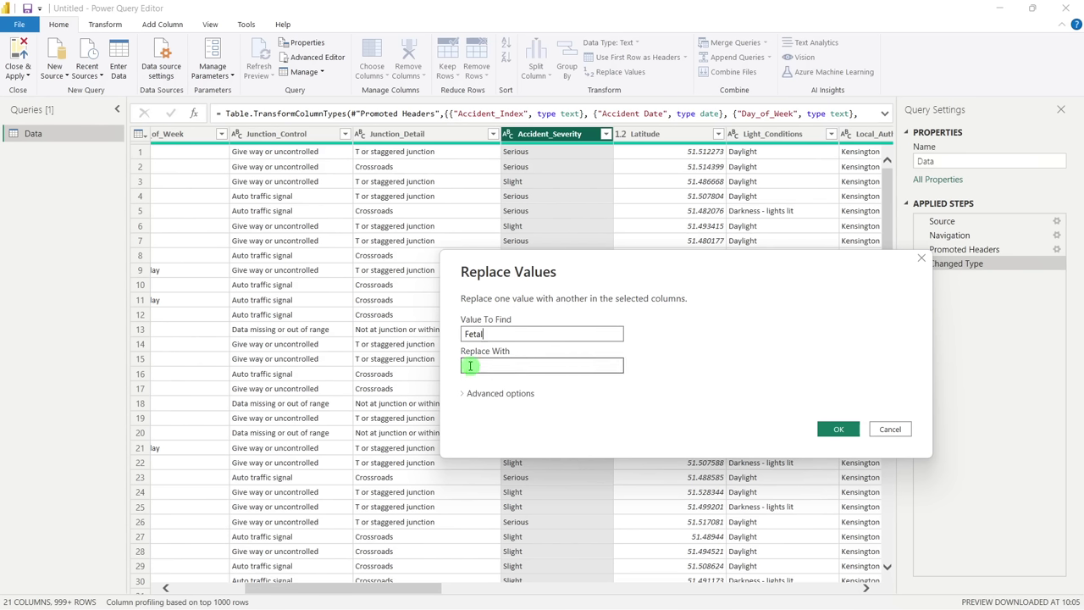
type("Fatal")
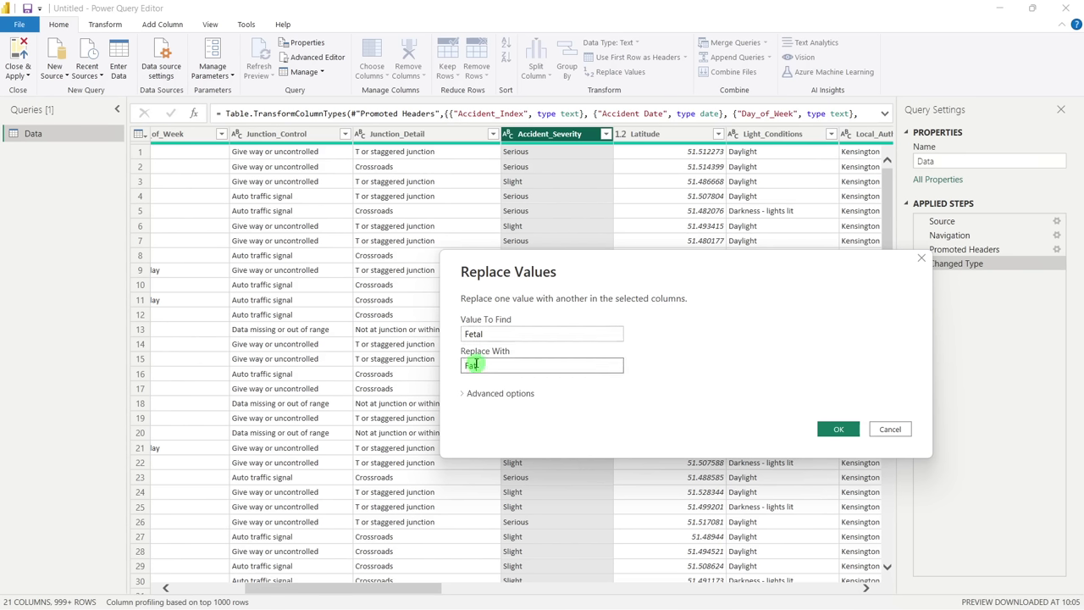
left_click(803, 365)
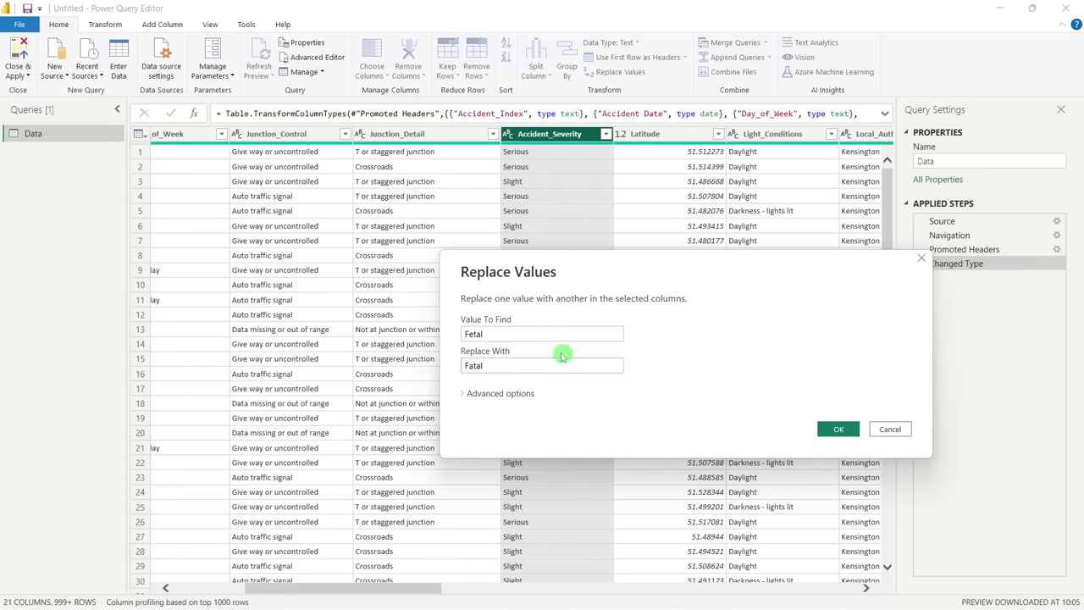
left_click_drag(483, 334, 455, 370)
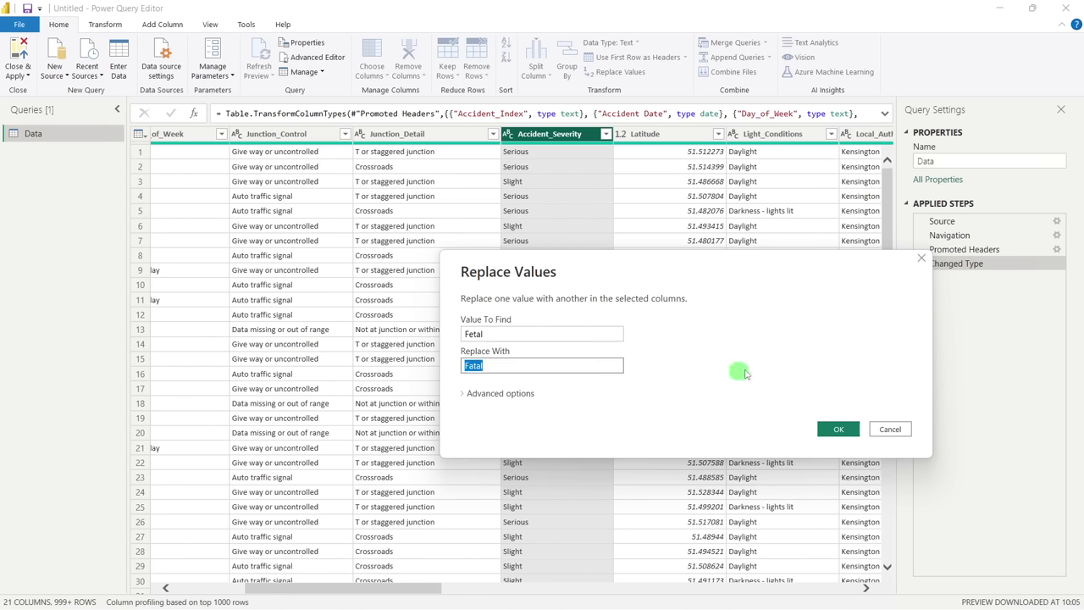
left_click(744, 366)
left_click(842, 432)
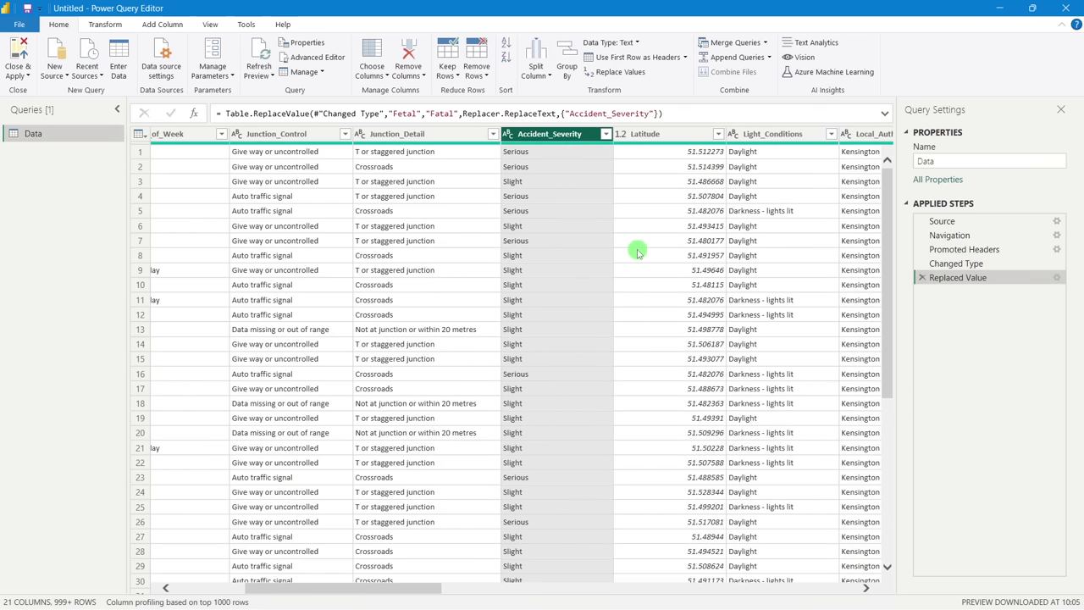
Check that the Accident_Severity filter list holds only Fatal, Serious and Slight
left_click(570, 216)
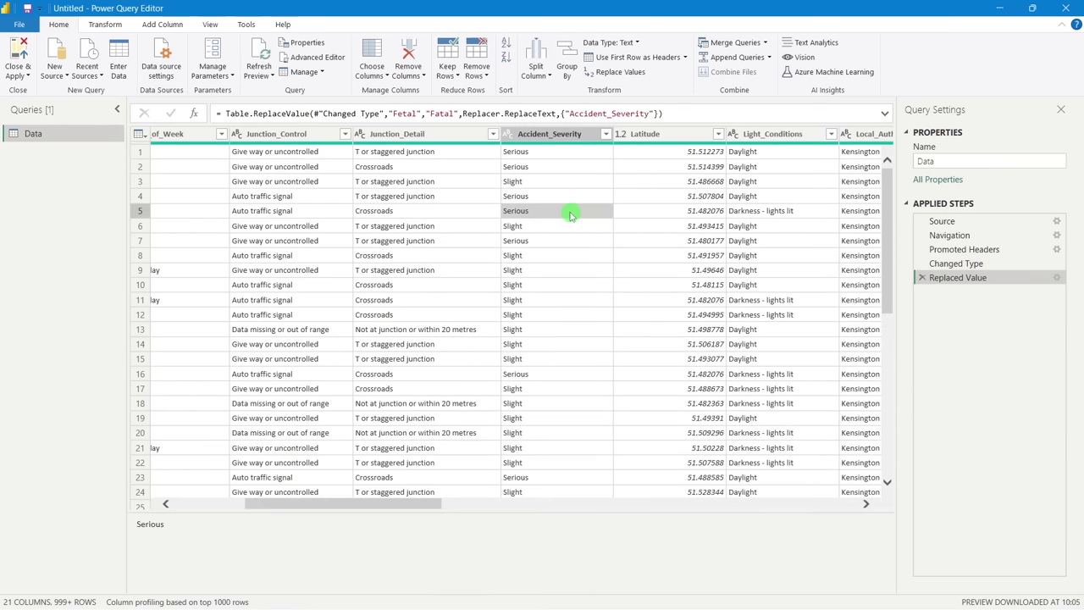
left_click(606, 135)
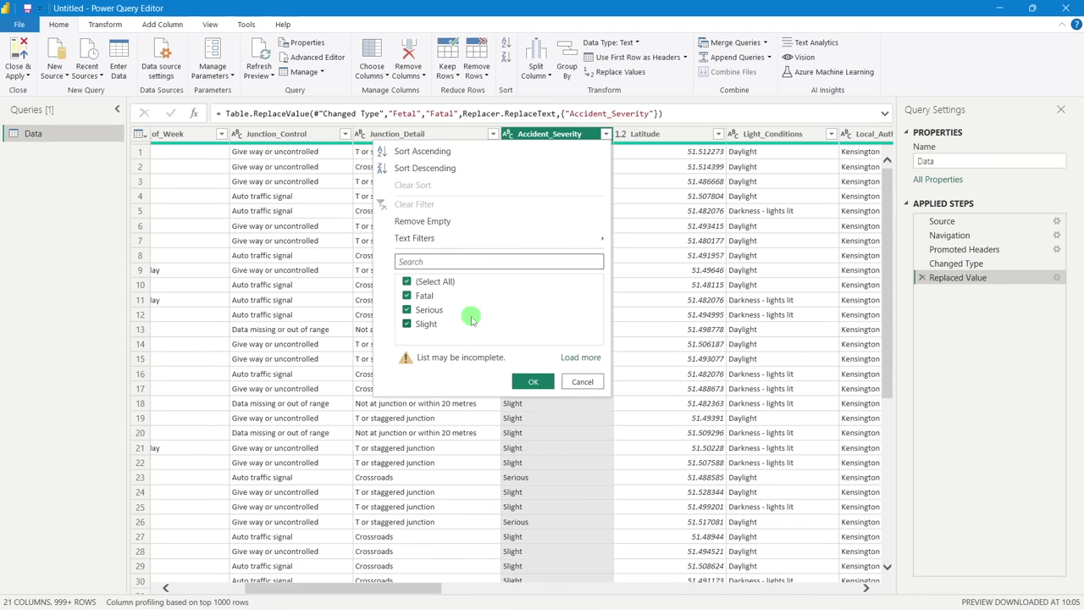
left_click(406, 295)
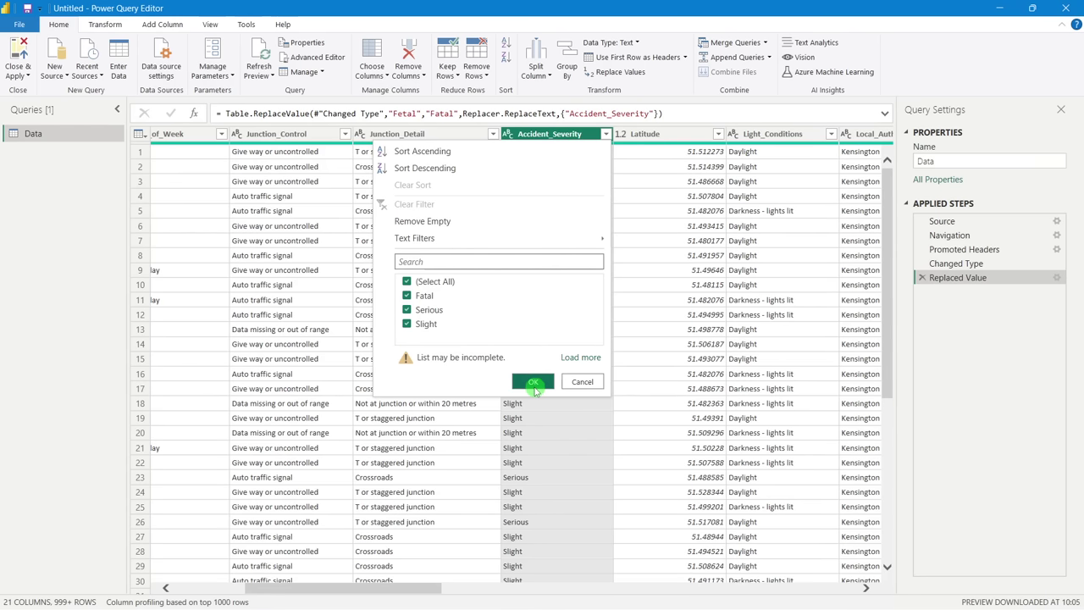
left_click(534, 381)
Reopen the settings of the Replaced Value applied step
left_click(687, 255)
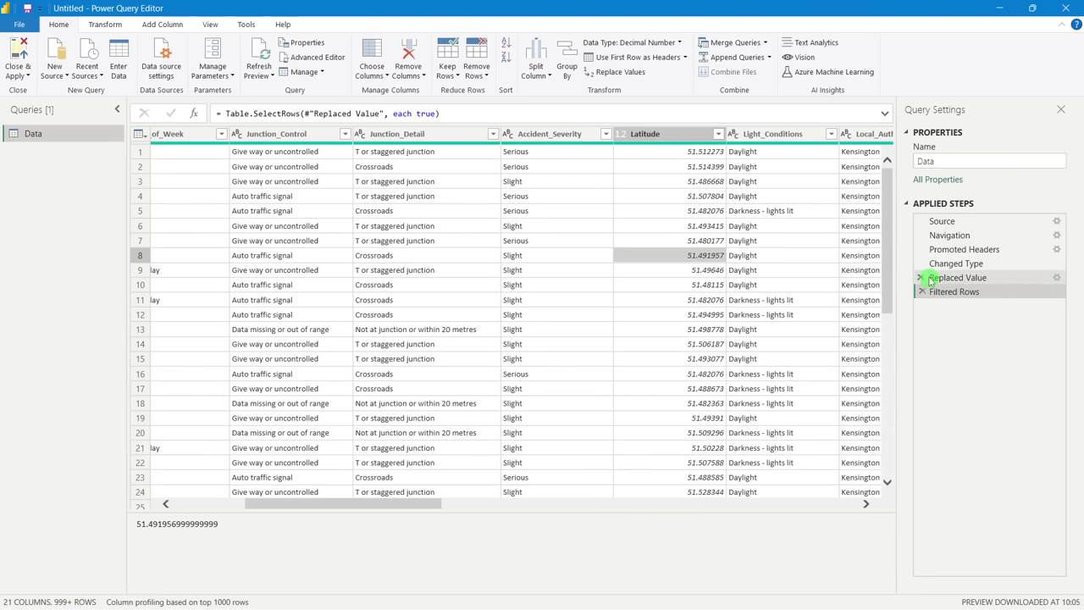
left_click(955, 277)
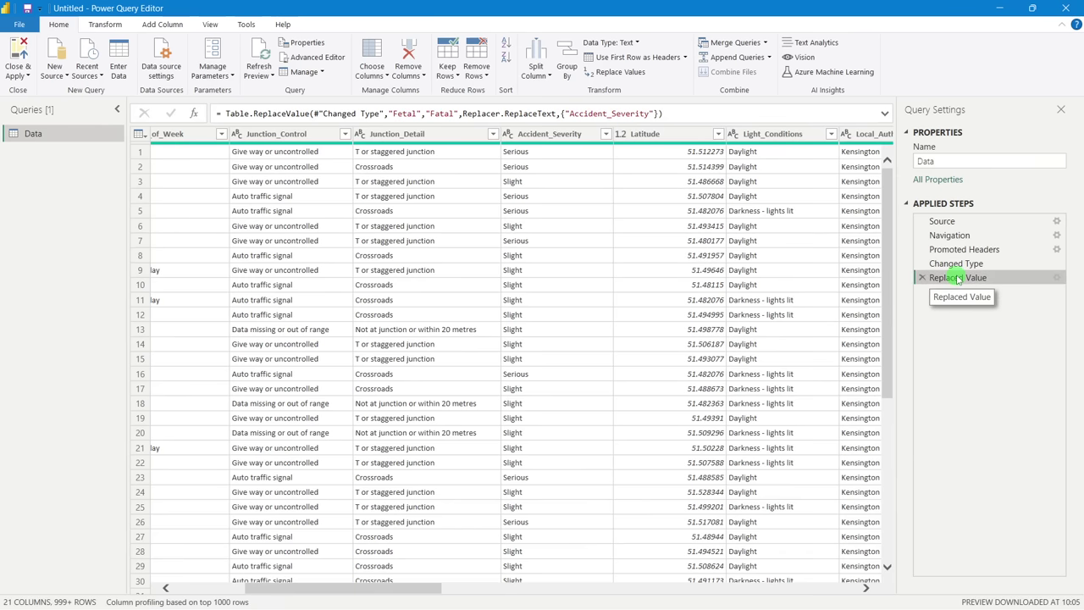
left_click(1057, 278)
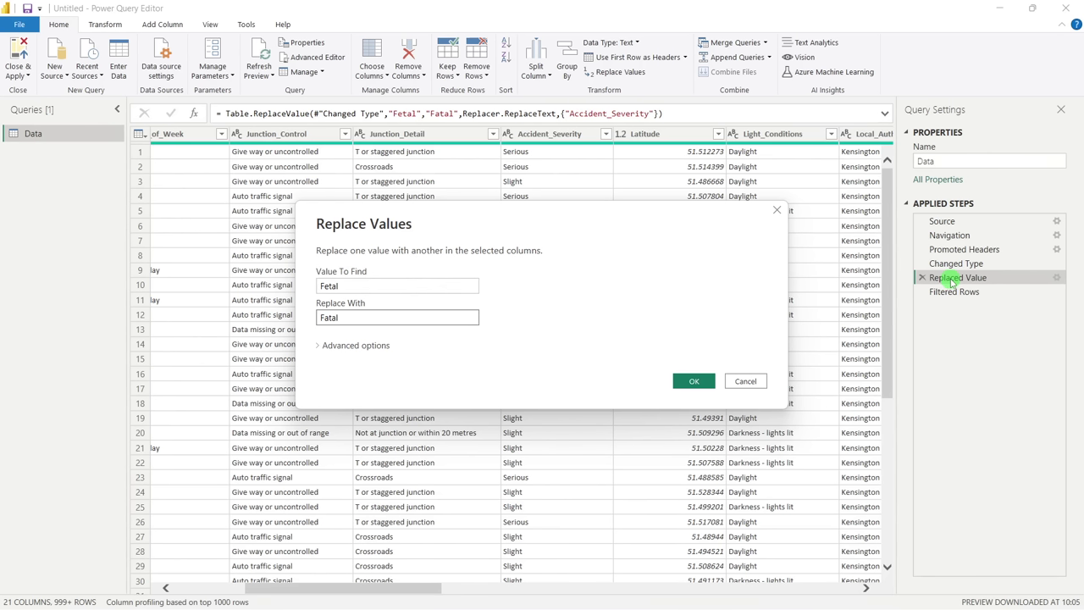
Confirm the Replace Values dialog still maps 'Fetal' to 'Fatal' and close it unchanged
left_click(346, 285)
double_click(346, 284)
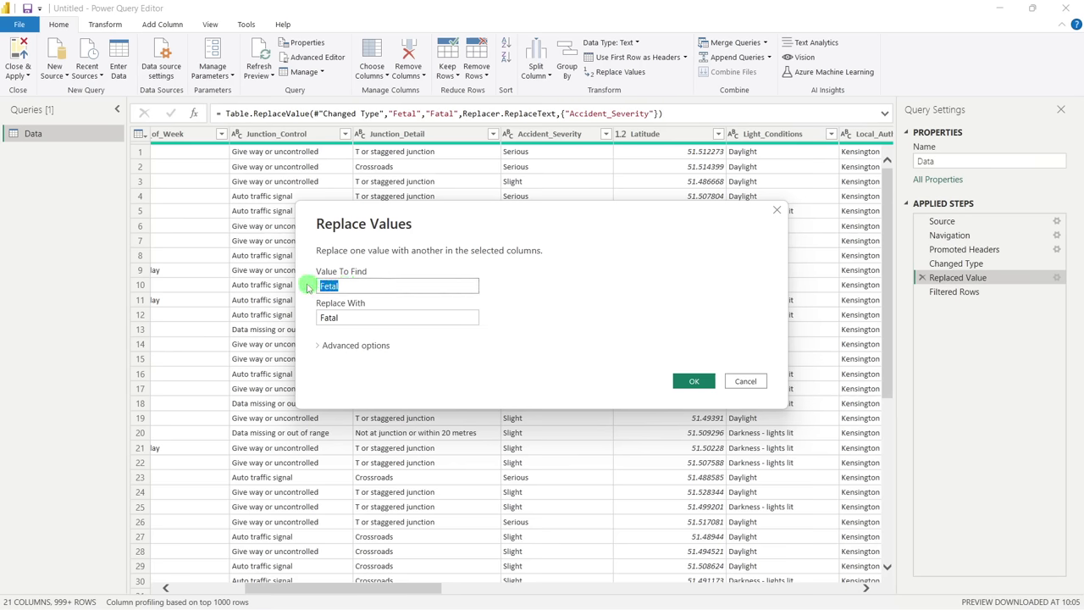
left_click(343, 318)
left_click_drag(343, 318, 314, 318)
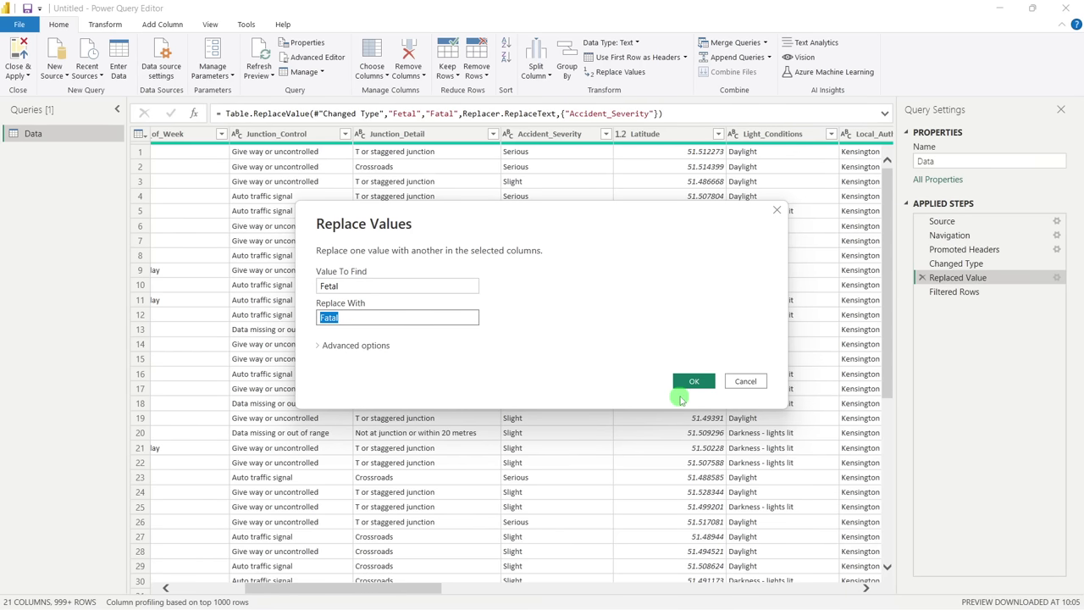
left_click(687, 381)
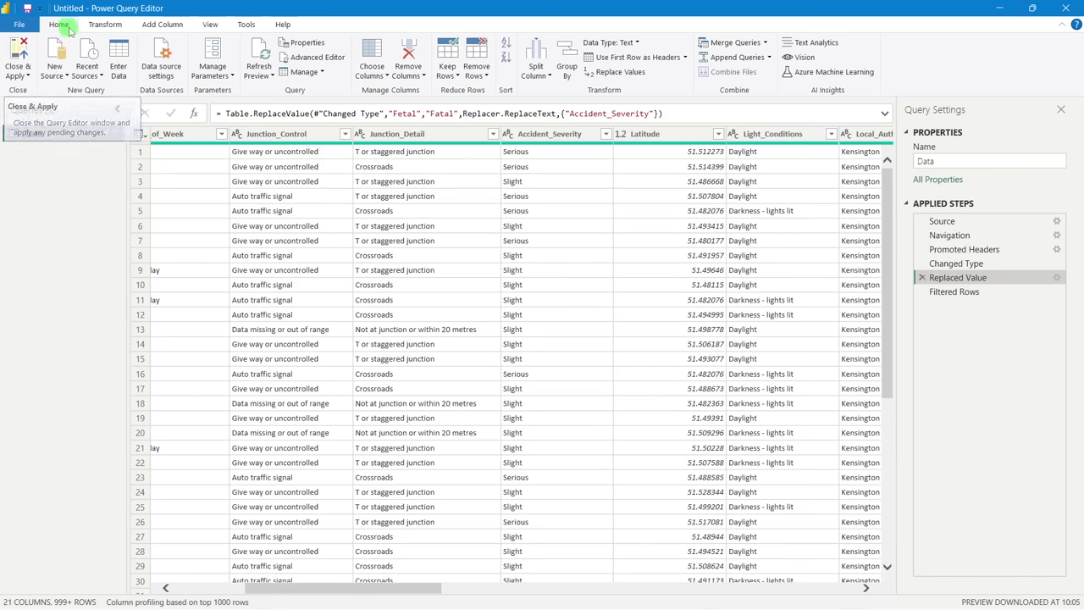
Load the query with Close & Apply and review the Accident_Severity values in Data view
left_click(24, 57)
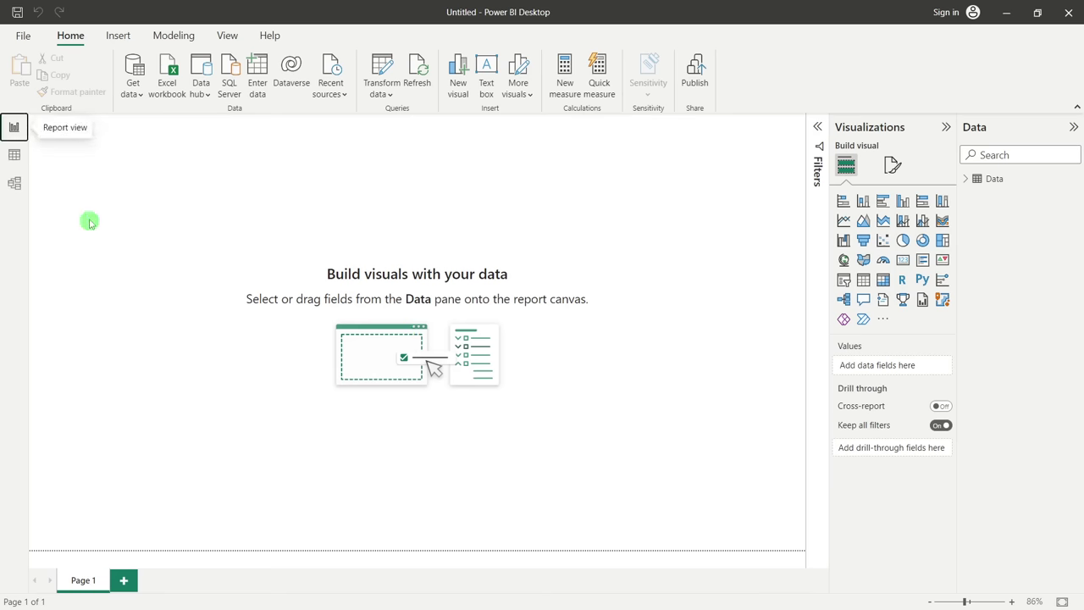
left_click(17, 155)
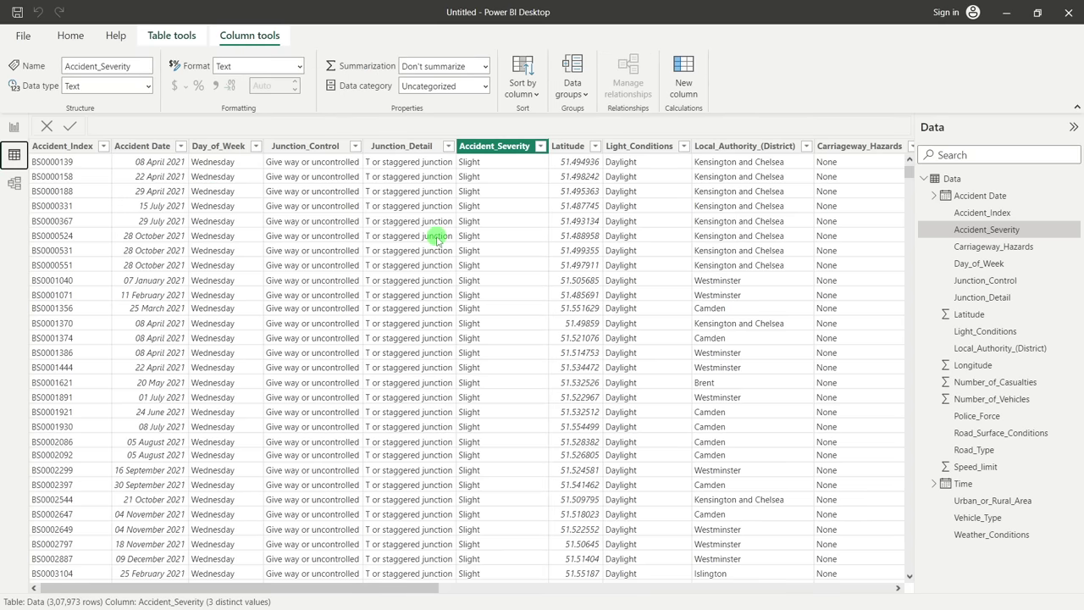
left_click(763, 266)
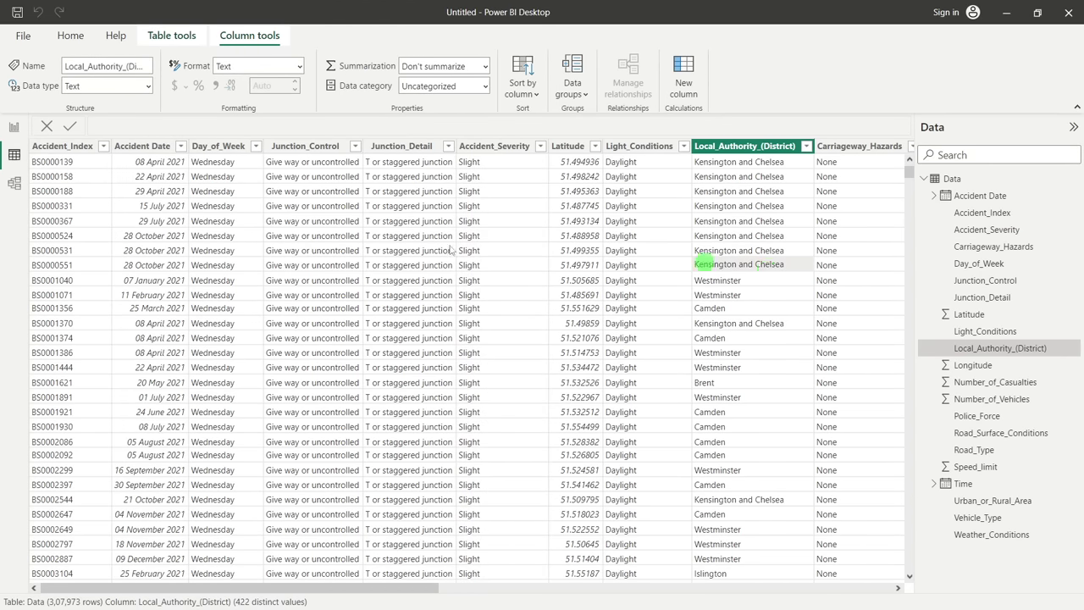
left_click(395, 250)
left_click(502, 150)
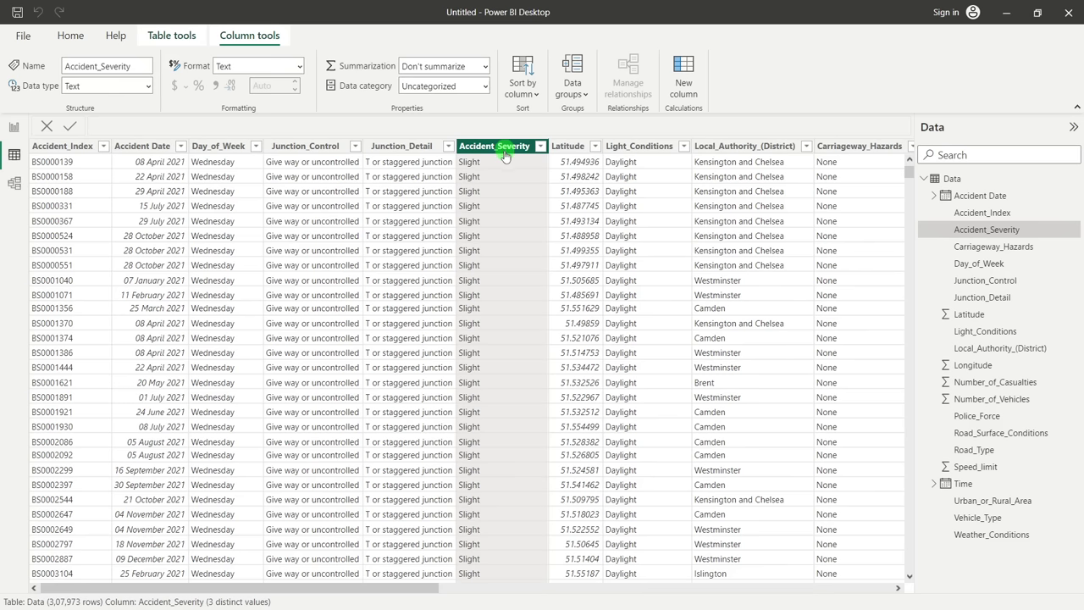
left_click(541, 147)
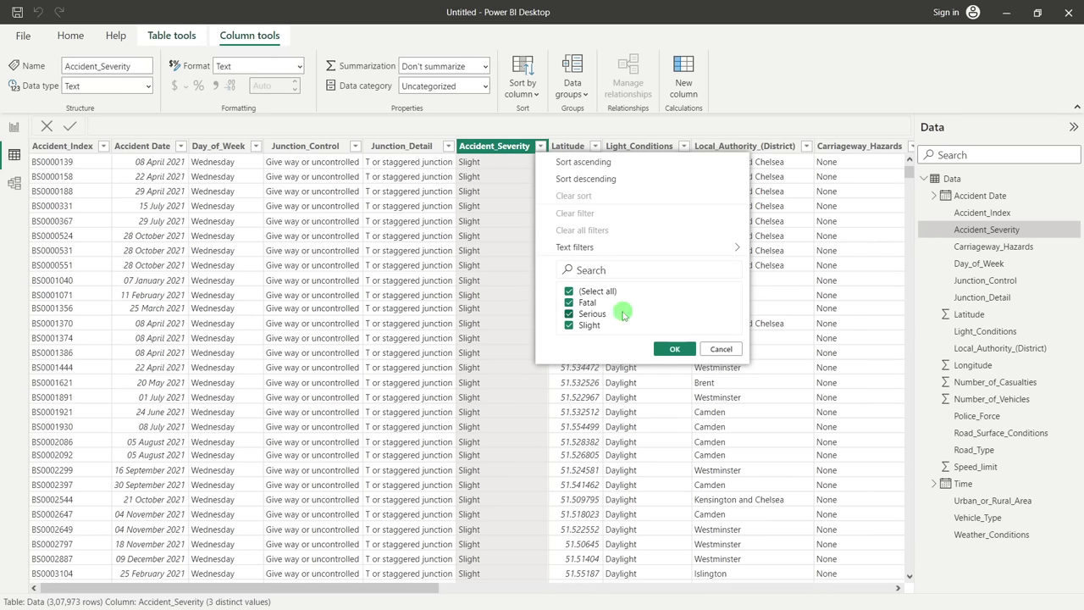
left_click(675, 349)
left_click(623, 310)
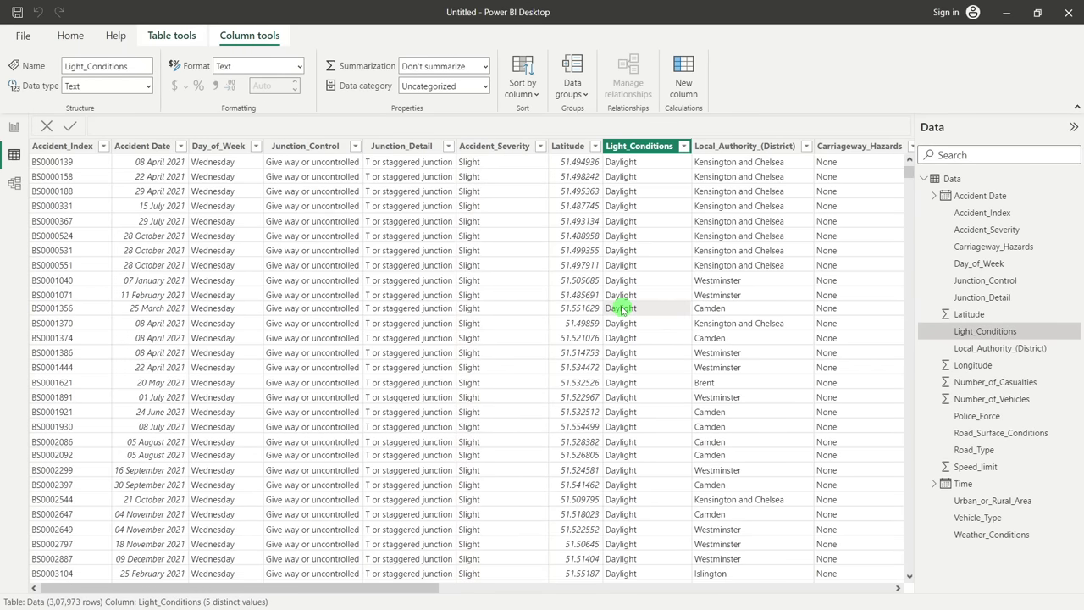
left_click_drag(416, 588, 878, 525)
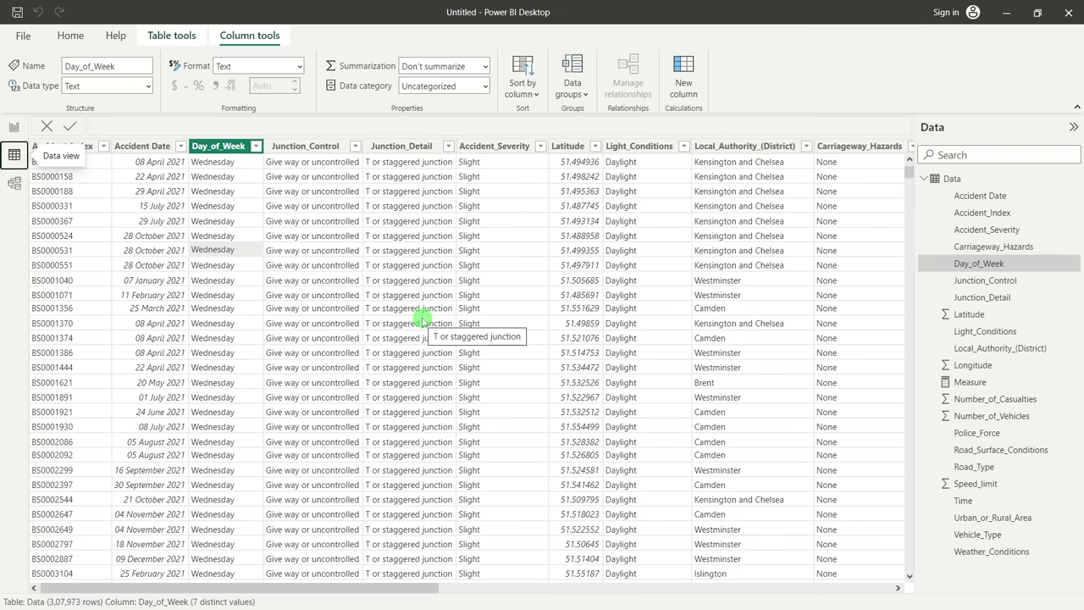
Return to the empty Page 1 report canvas in Report view
left_click(13, 127)
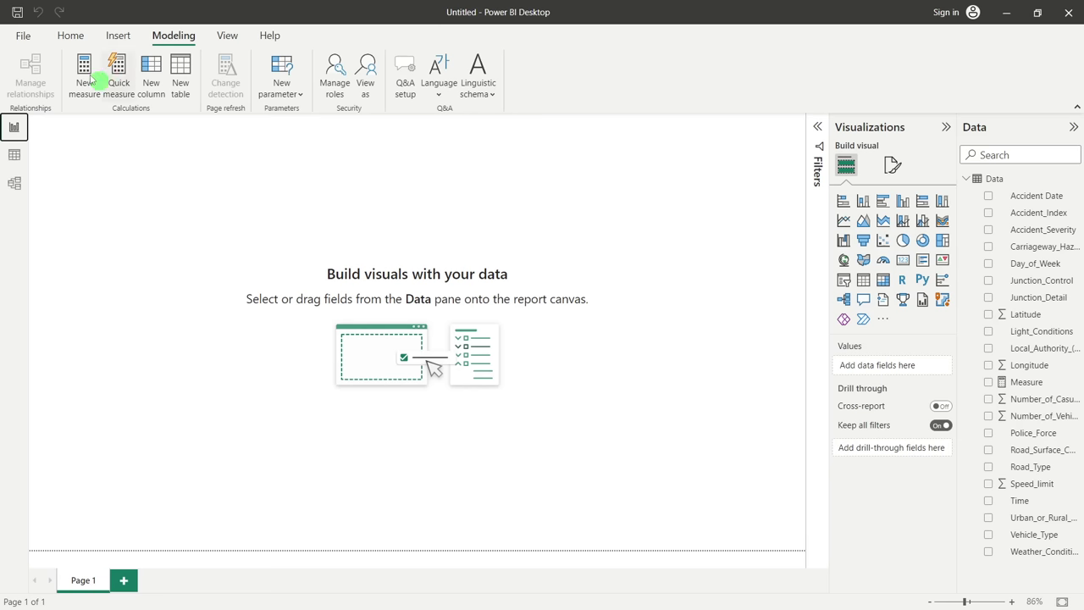
Enable Auto date/time under Current File > Data Load in Options
left_click(24, 37)
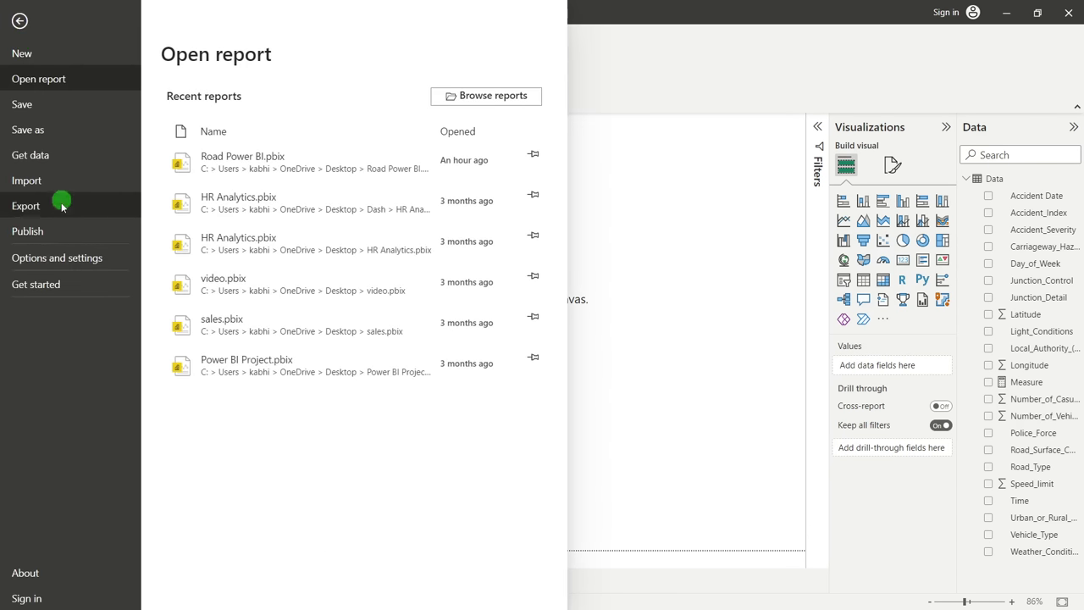
left_click(53, 262)
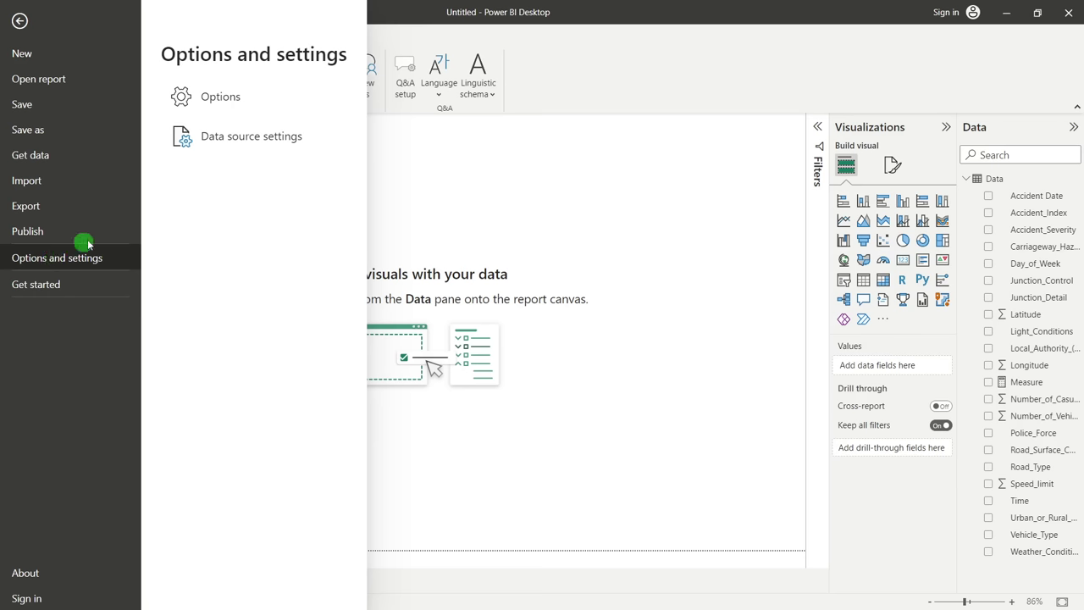
left_click(240, 112)
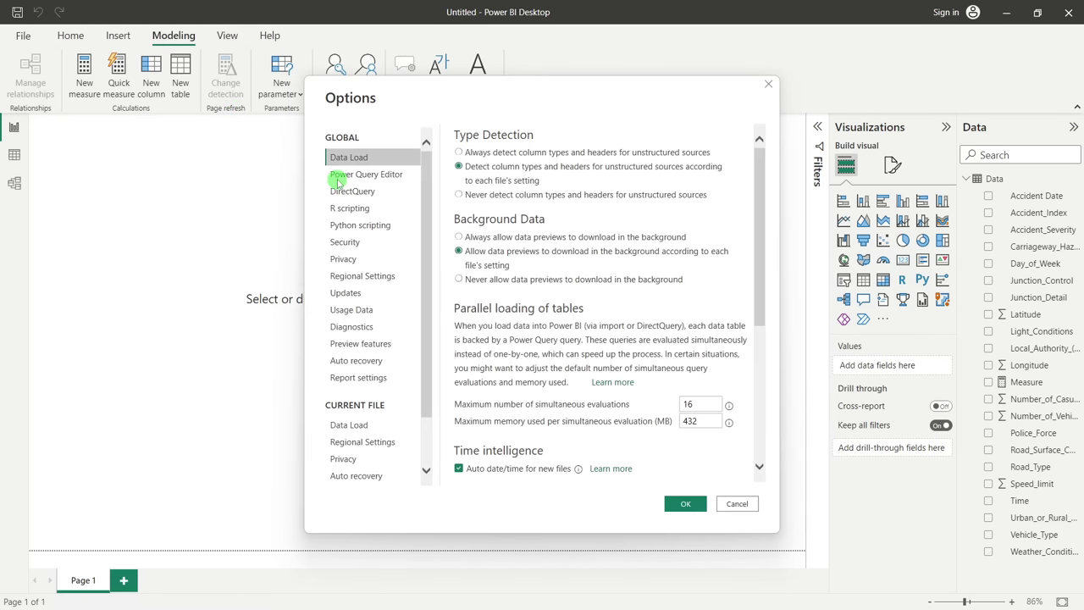
left_click(352, 423)
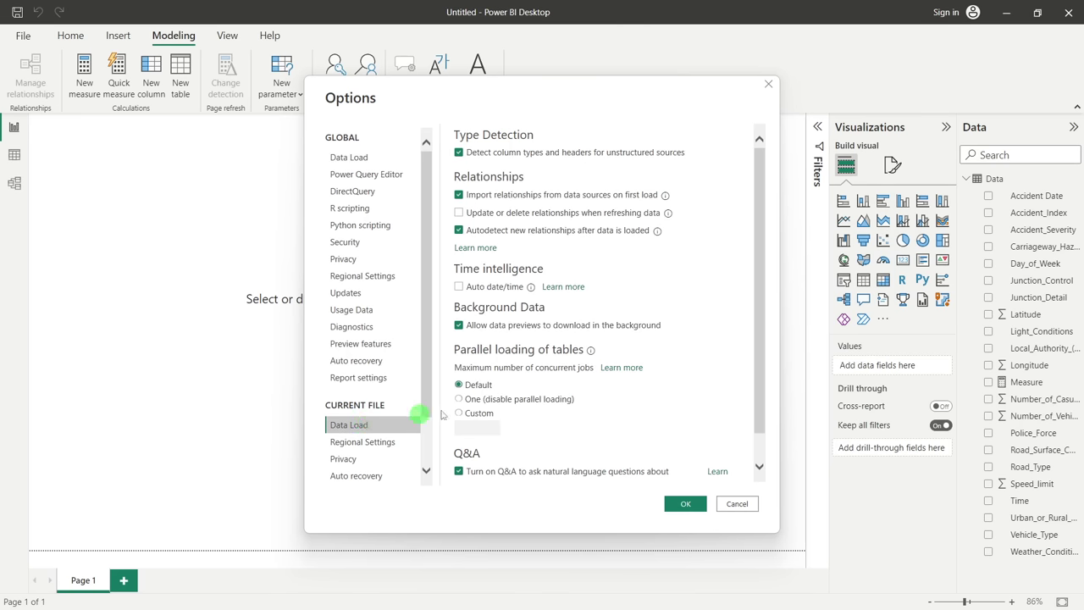
scroll(593, 415, "down", 2)
scroll(612, 415, "up", 2)
left_click(460, 286)
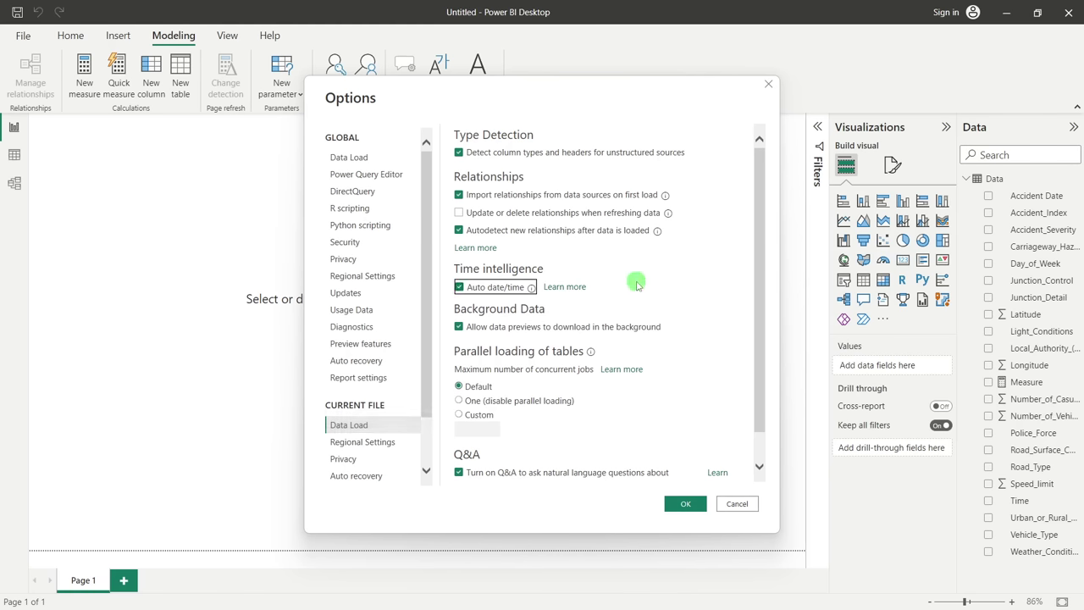
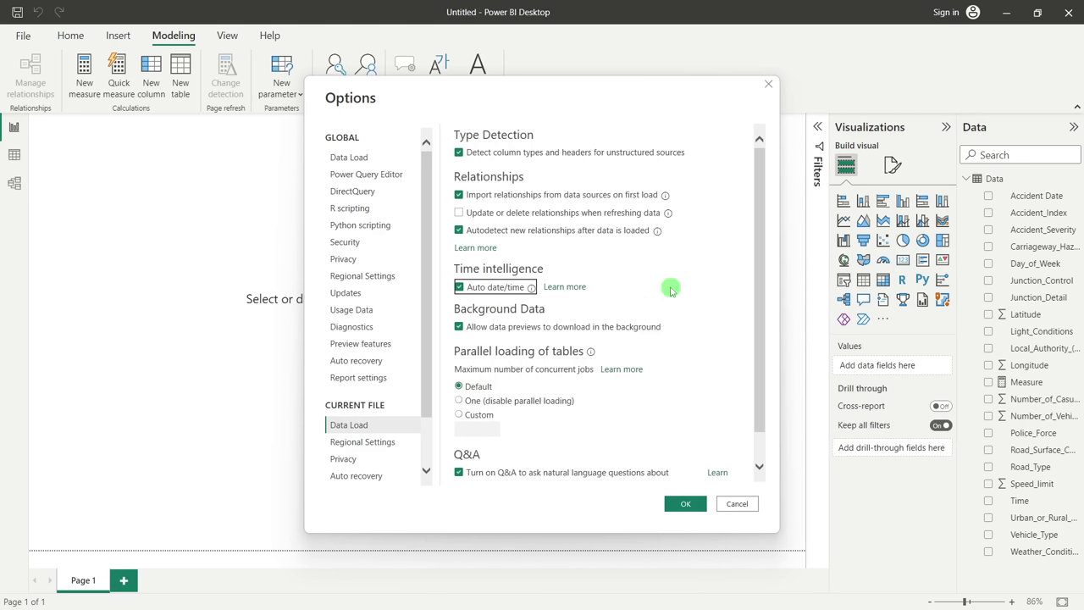
Keep Auto date/time enabled under Data Load and confirm the Options dialog with OK
left_click(686, 503)
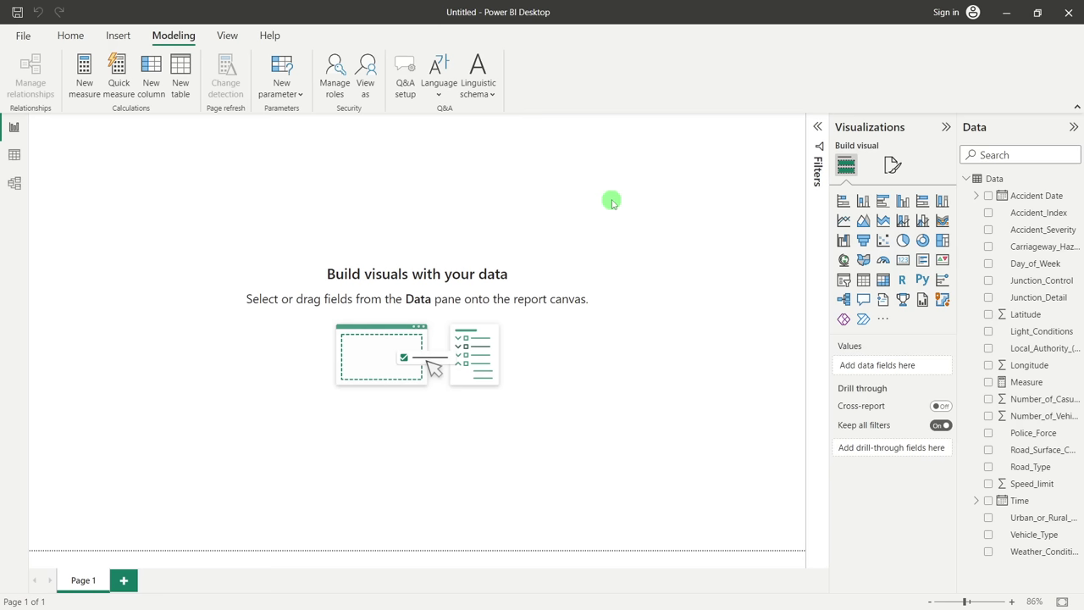
Start a new calculated table from the Modeling tab and name it Calendar
left_click(70, 38)
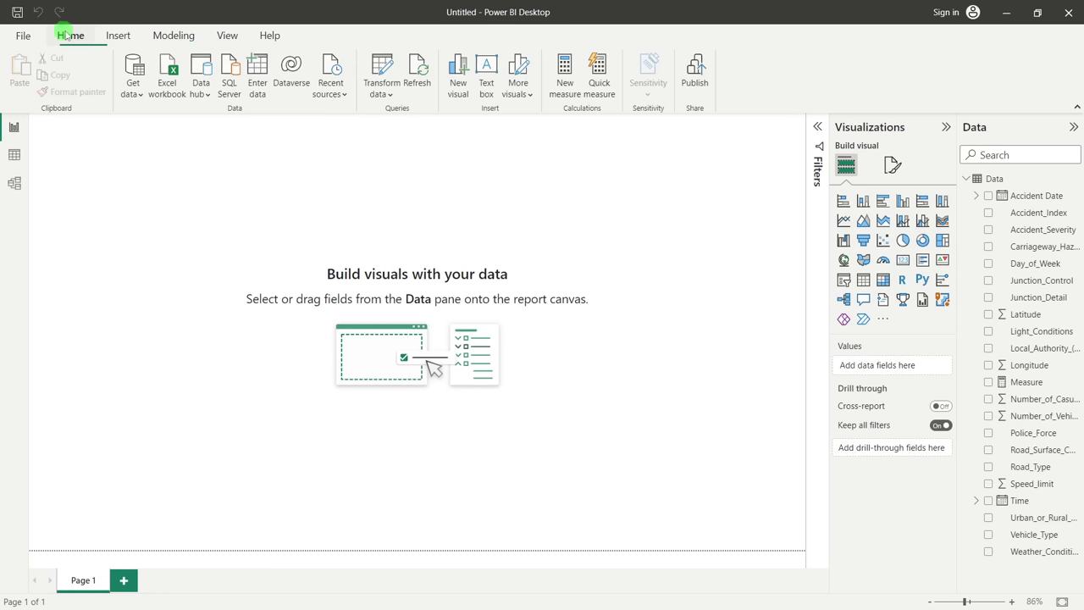
left_click(173, 37)
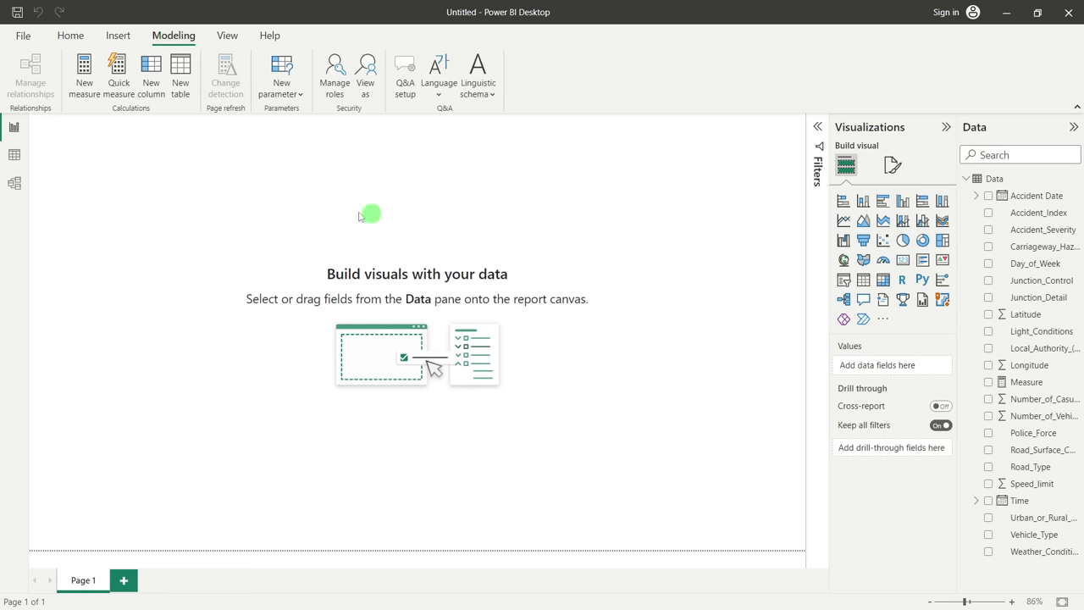
left_click(180, 87)
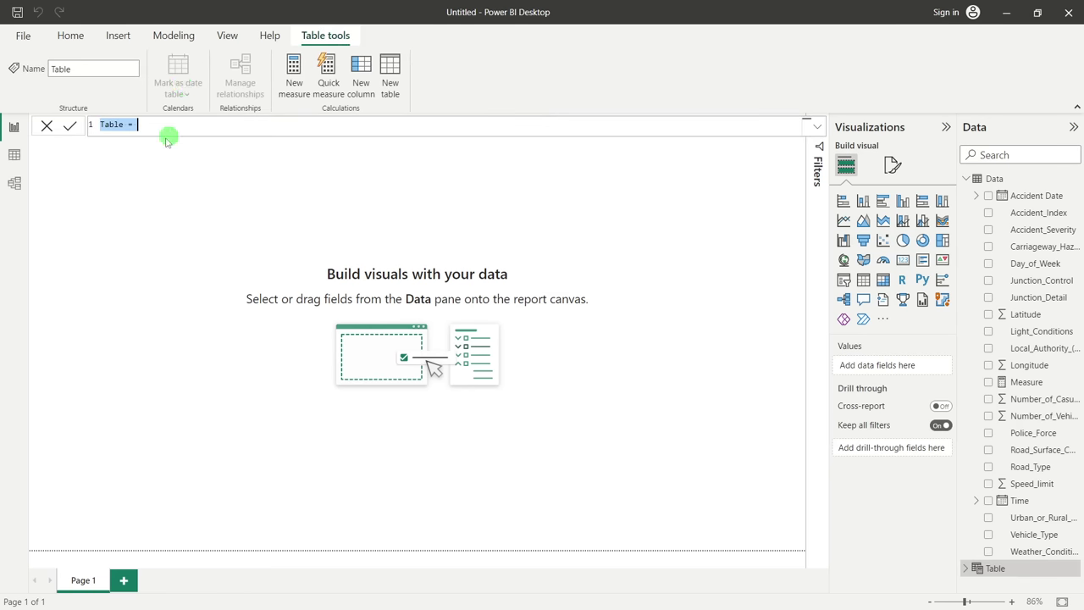
left_click(114, 126)
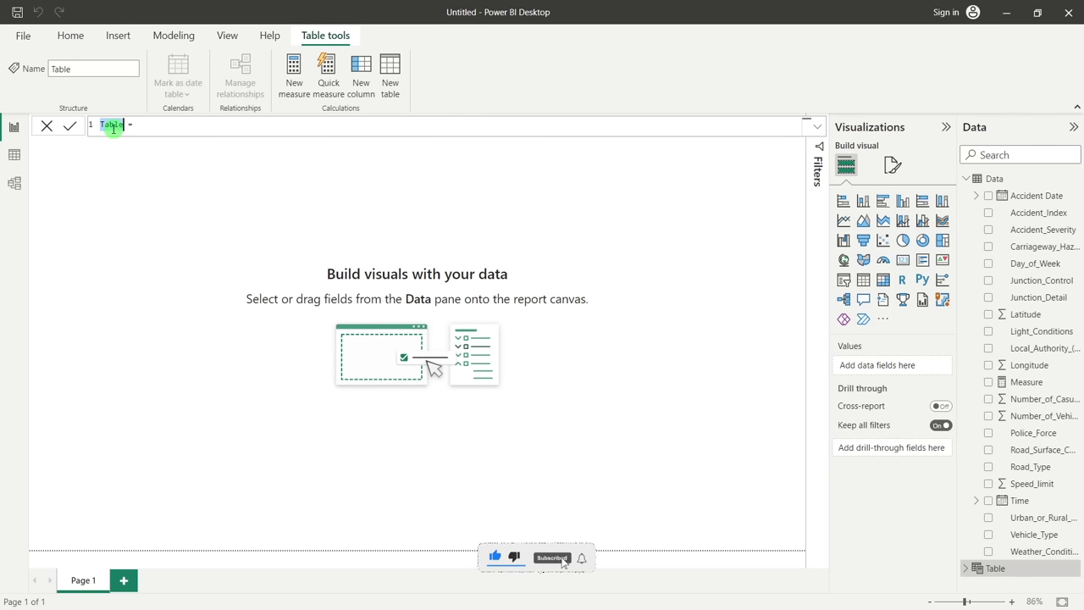
type("Cale")
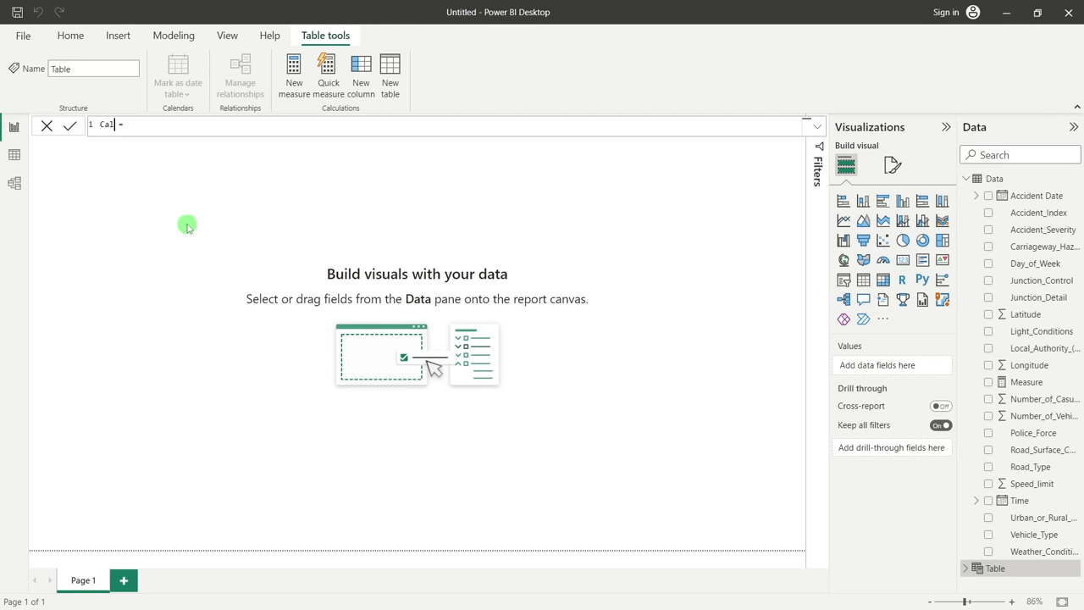
type("ndar")
Define the Calendar table with the CALENDARAUTO() function and commit the formula
left_click(214, 128)
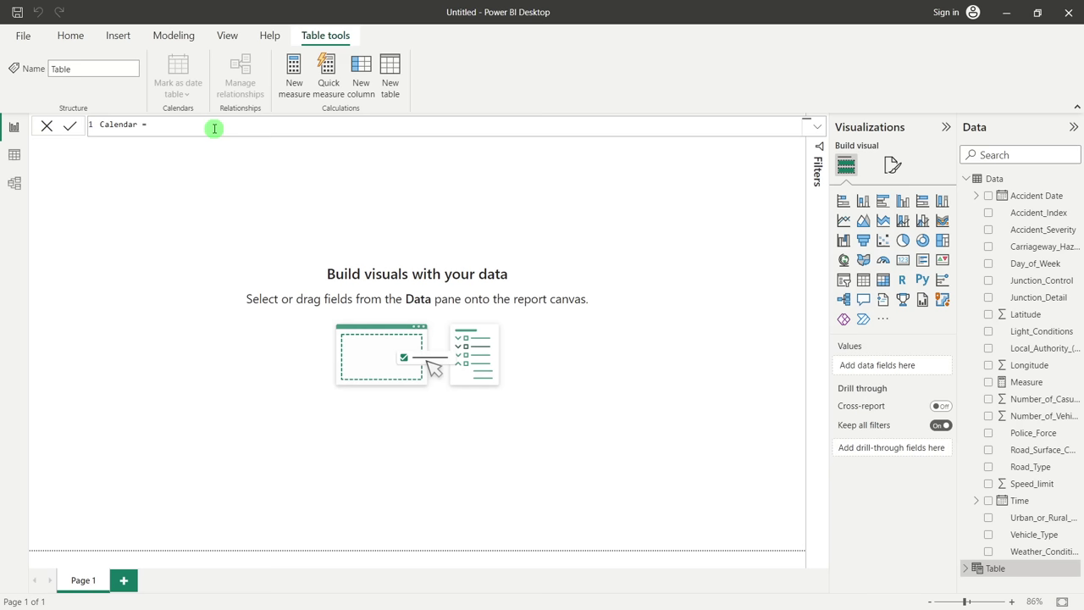
type("calen")
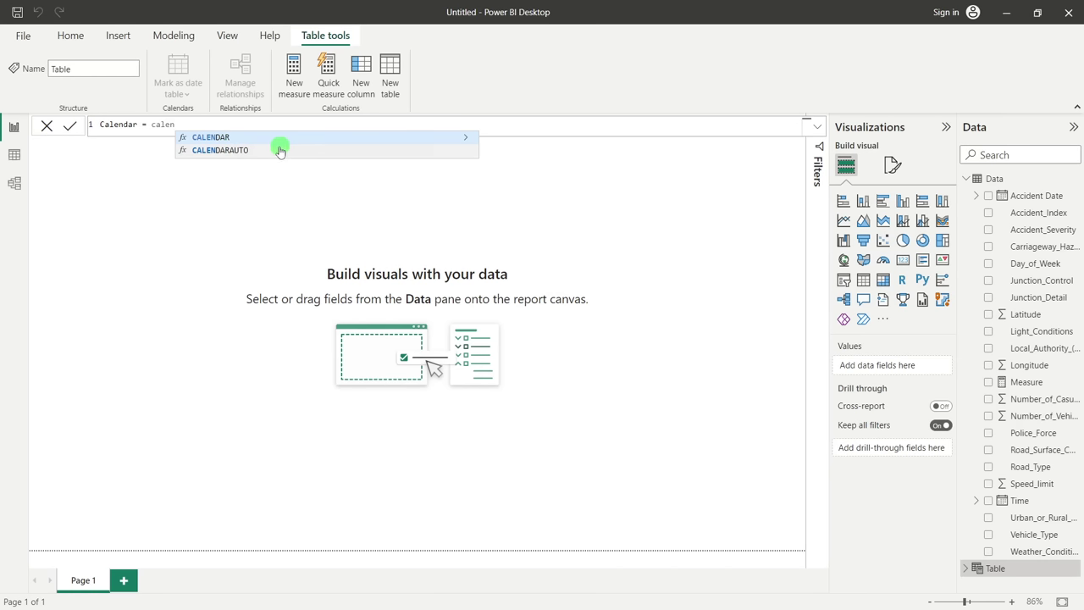
left_click(222, 152)
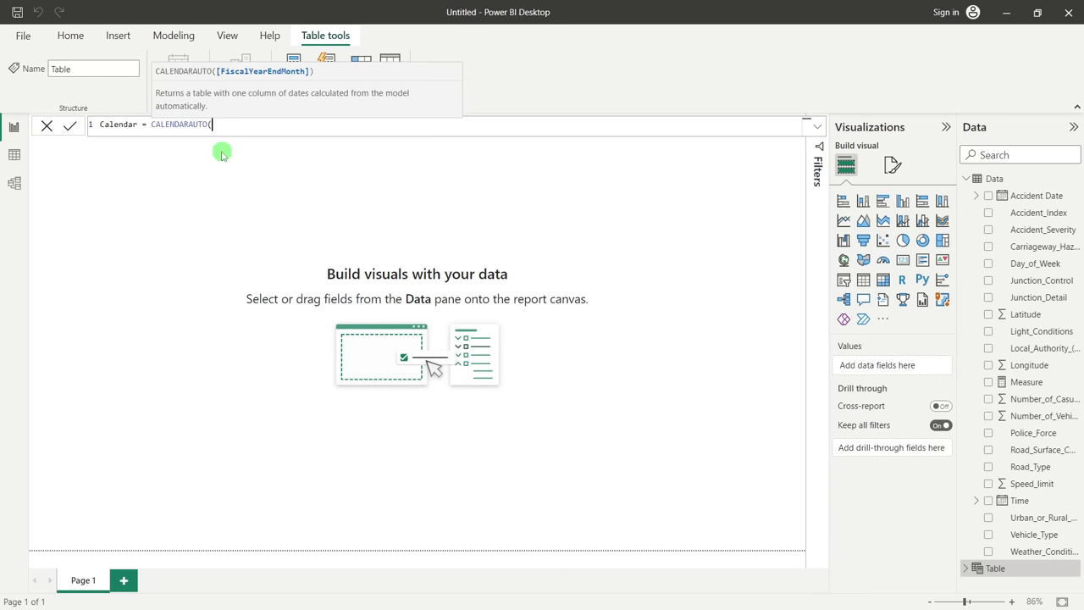
type(")")
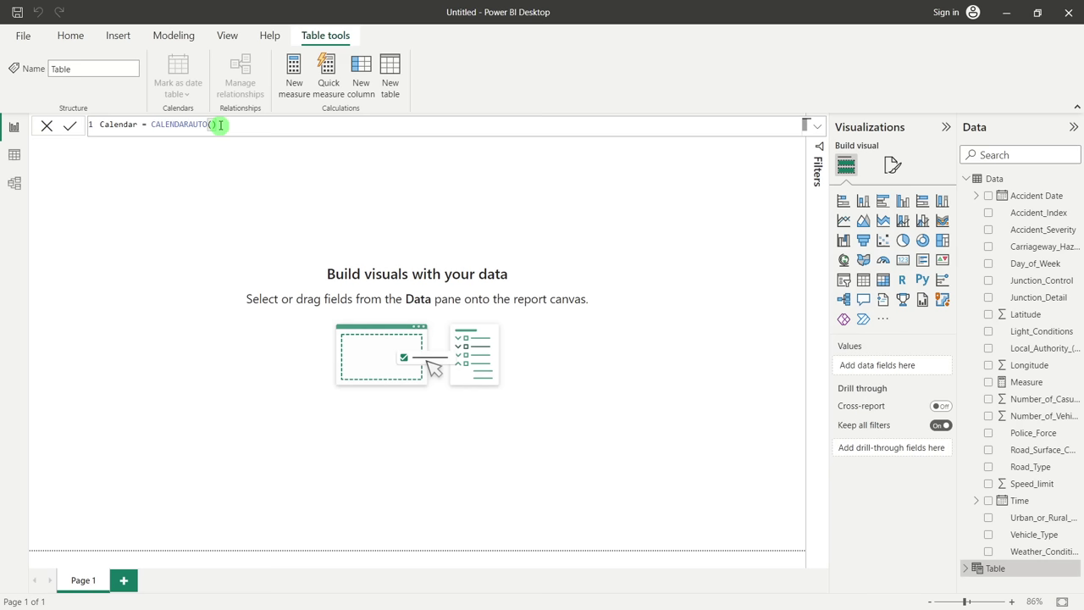
key("BackSpace")
key("BackSpace")
type("(")
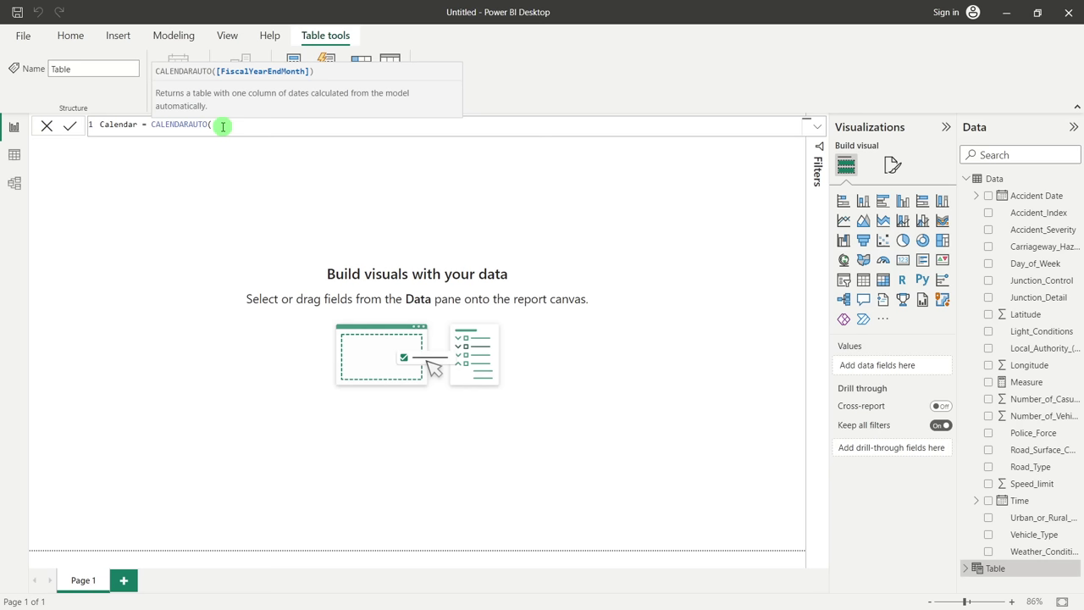
type(")")
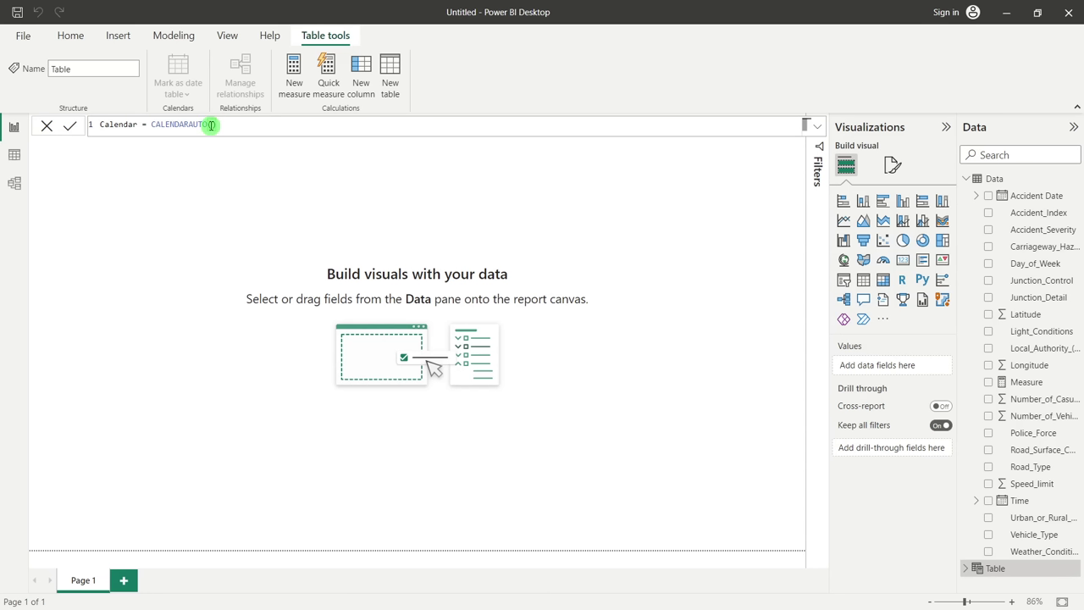
left_click(211, 125)
type("1")
key("Return")
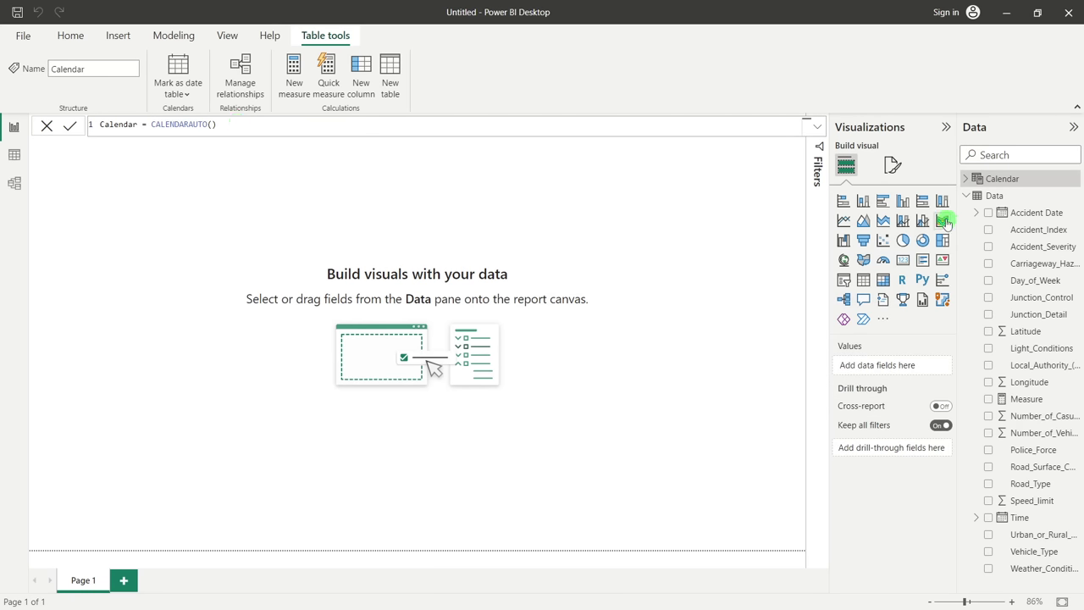
Show the Calendar table in Data view and scroll its dates from 01-01-1899 to 31-12-2022
left_click(967, 178)
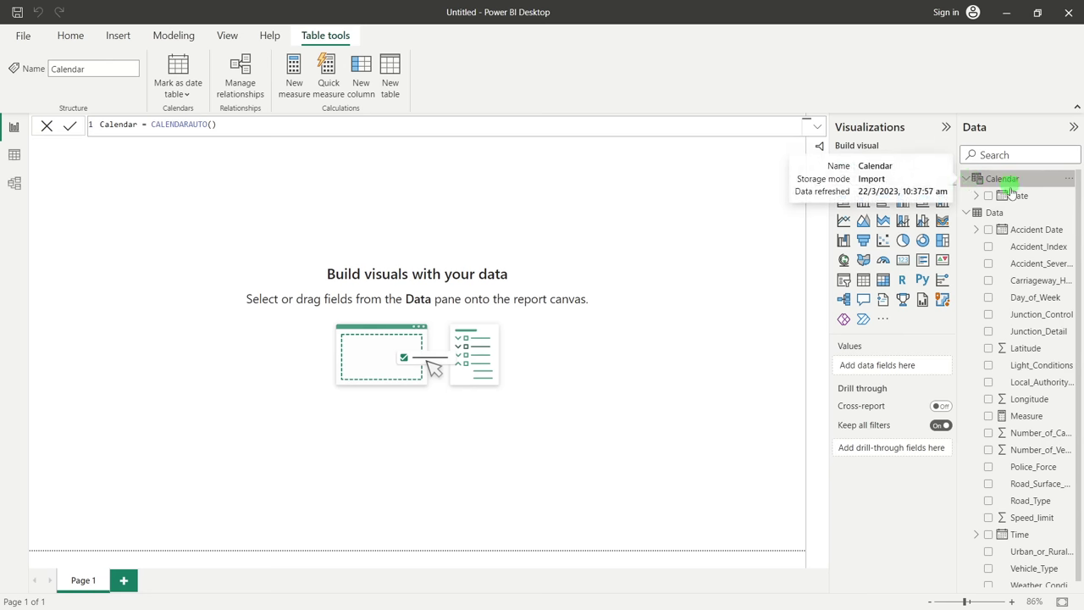
left_click(175, 198)
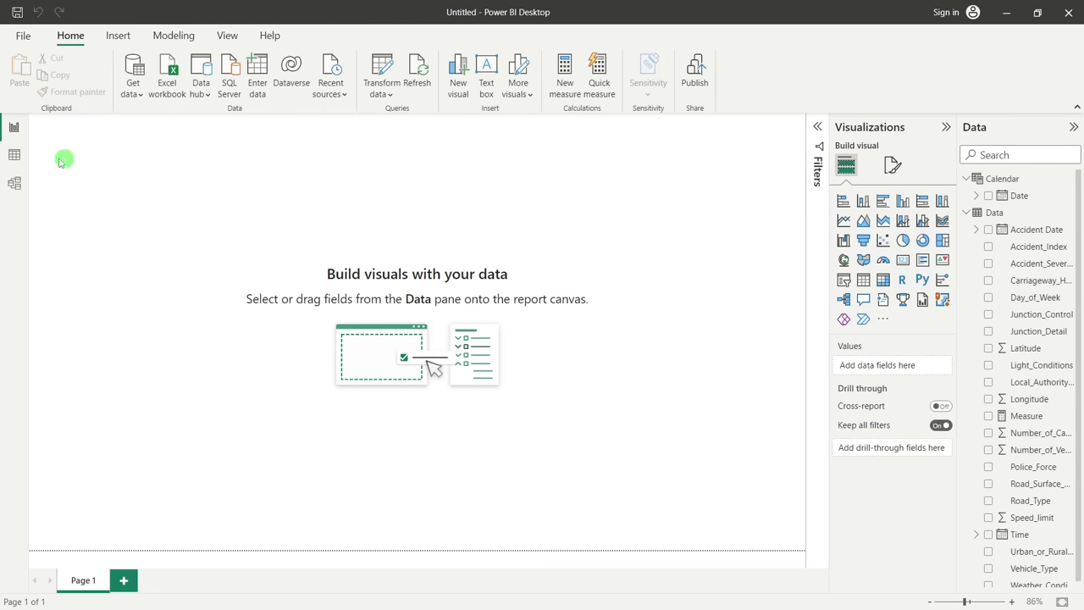
left_click(14, 155)
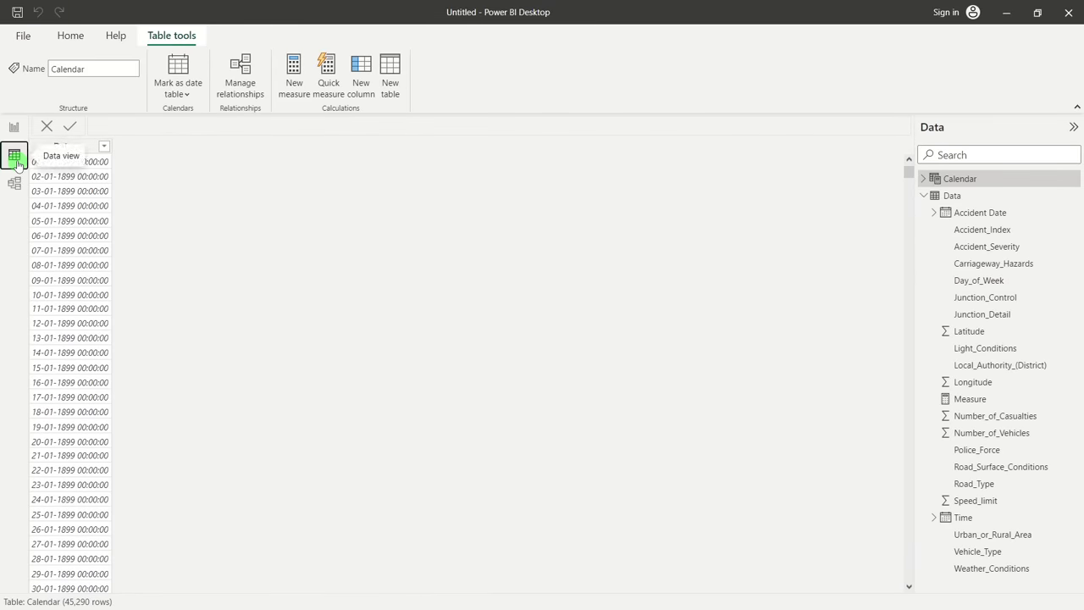
left_click(947, 198)
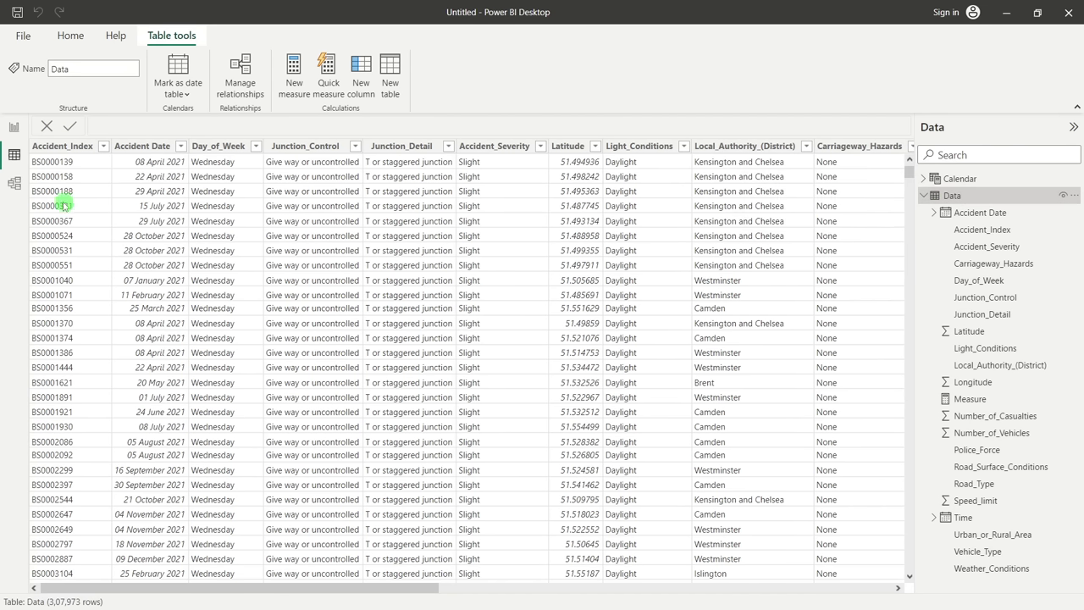
left_click(960, 179)
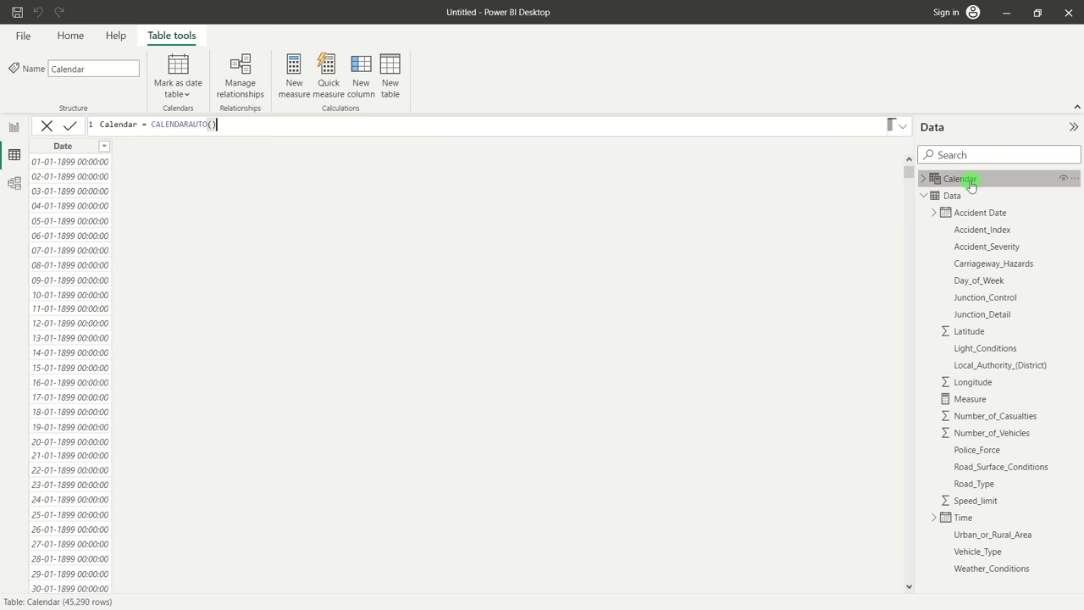
scroll(126, 382, "down", 5)
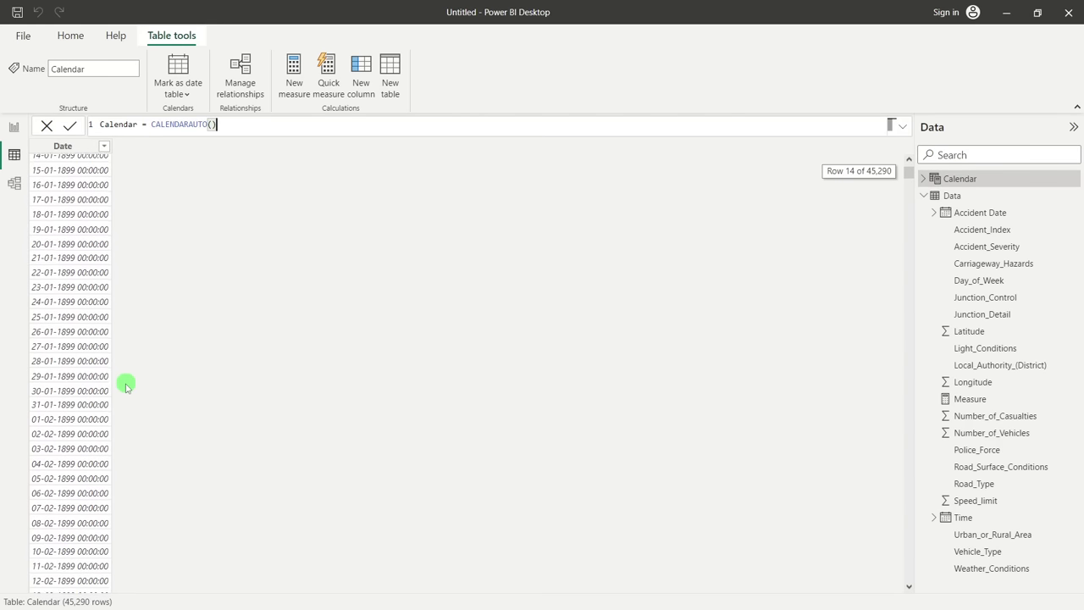
scroll(126, 383, "up", 5)
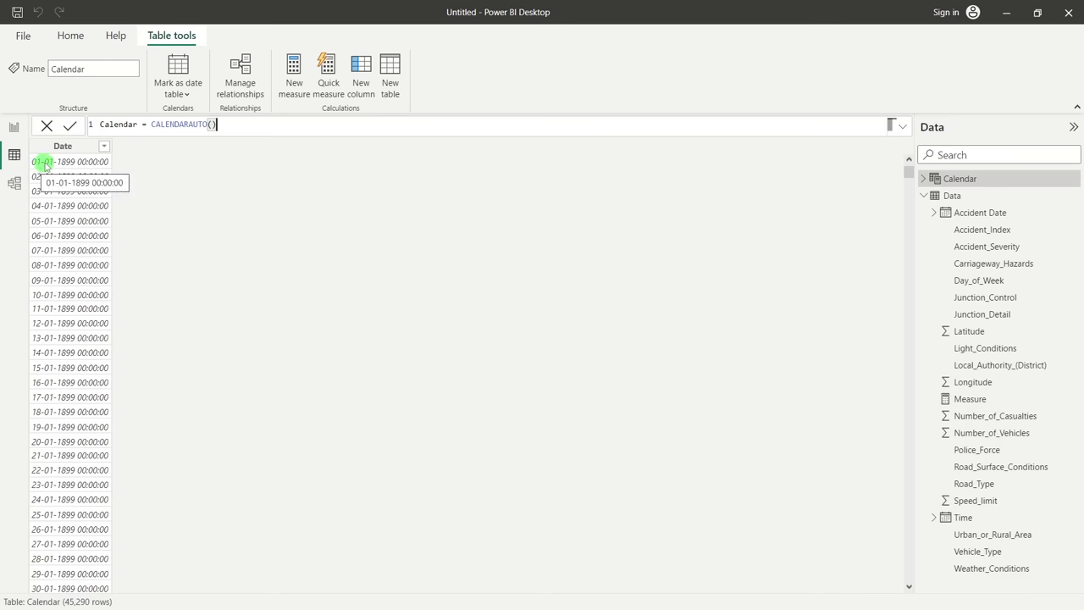
left_click_drag(905, 175, 910, 600)
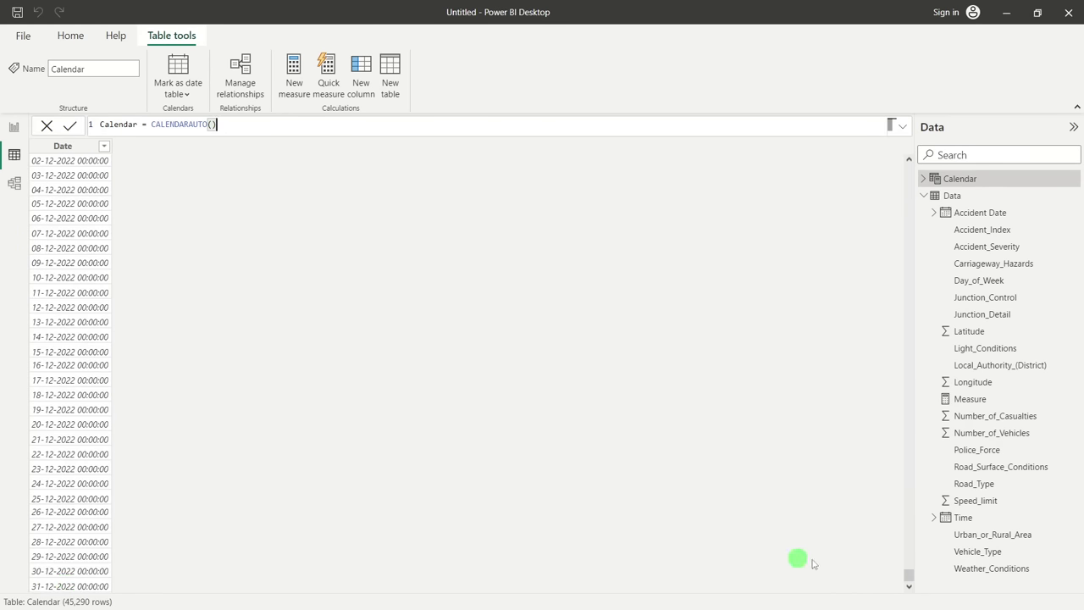
left_click_drag(910, 576, 908, 172)
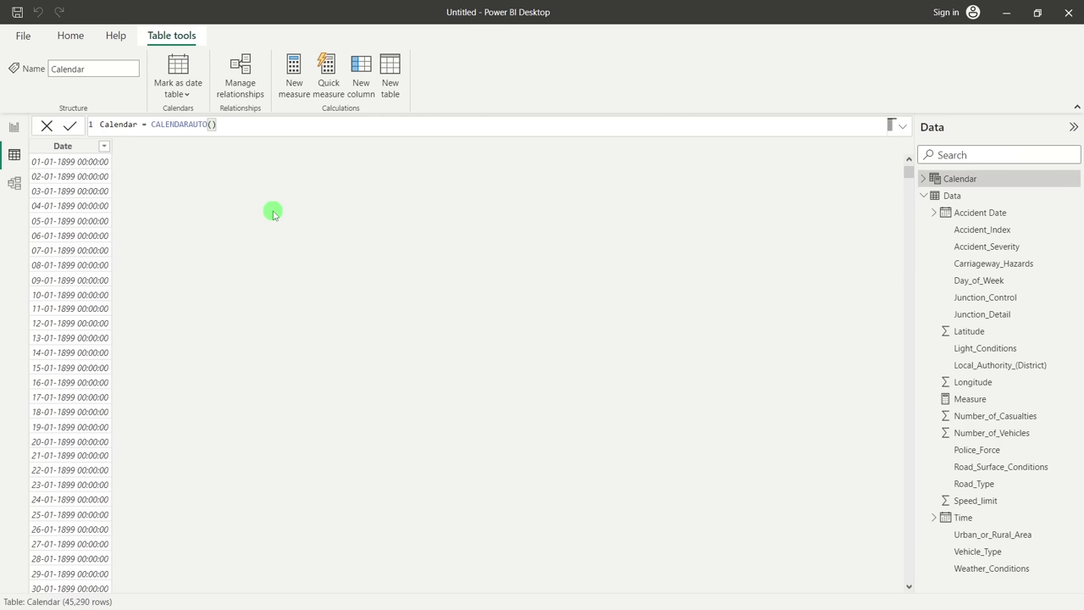
Recalculate Calendar as CALENDARAUTO(3), making the dates begin at 01-04-1899
type("3")
key("Return")
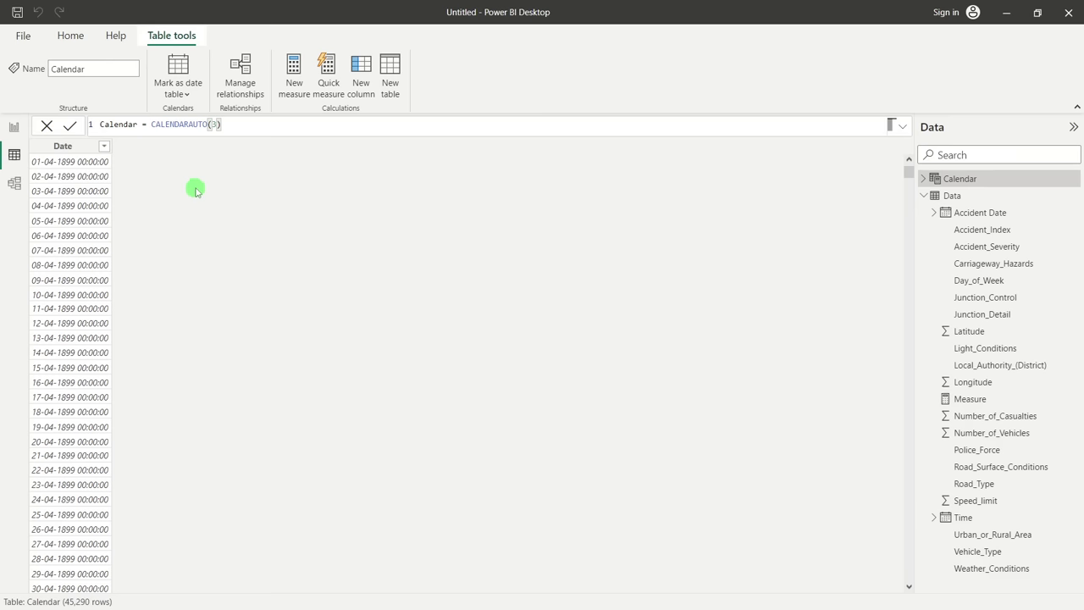
Try CALENDARAUTO(1), then drop the argument to restore CALENDARAUTO()
double_click(213, 125)
key("BackSpace")
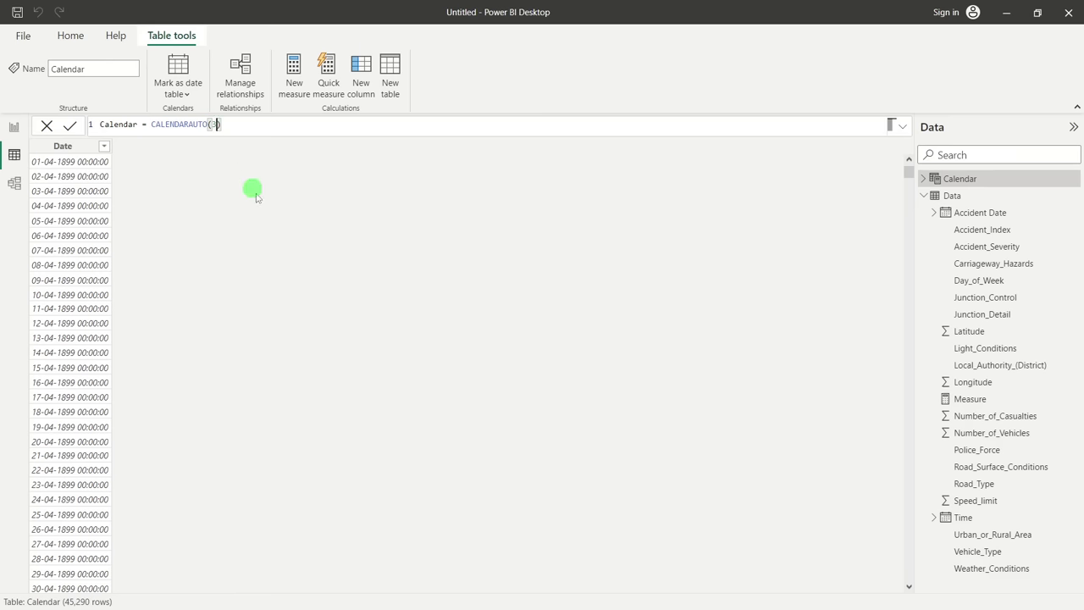
type("1")
key("Return")
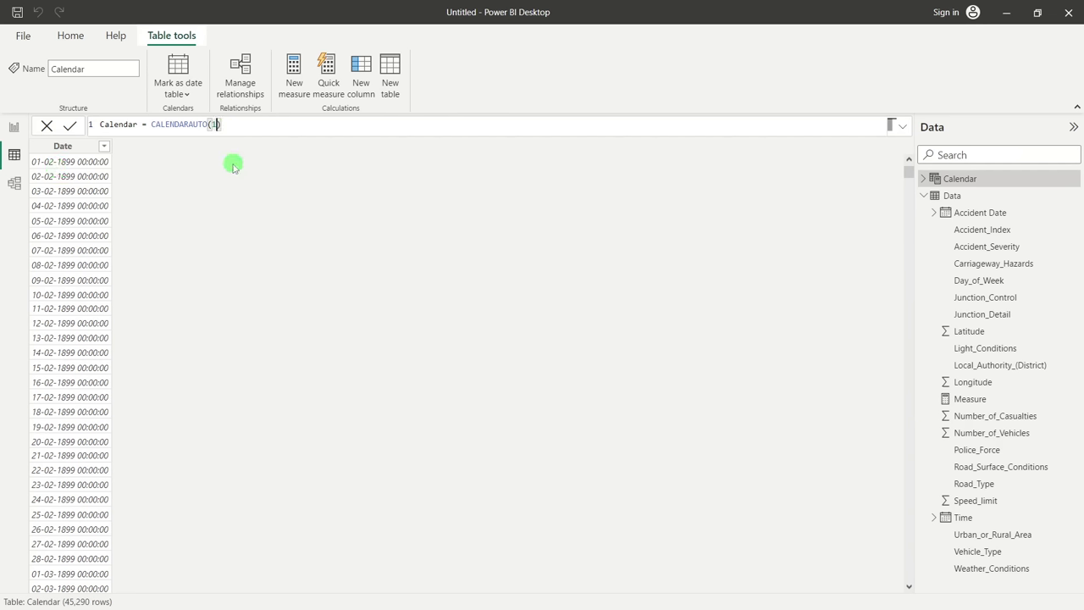
key("BackSpace")
key("Return")
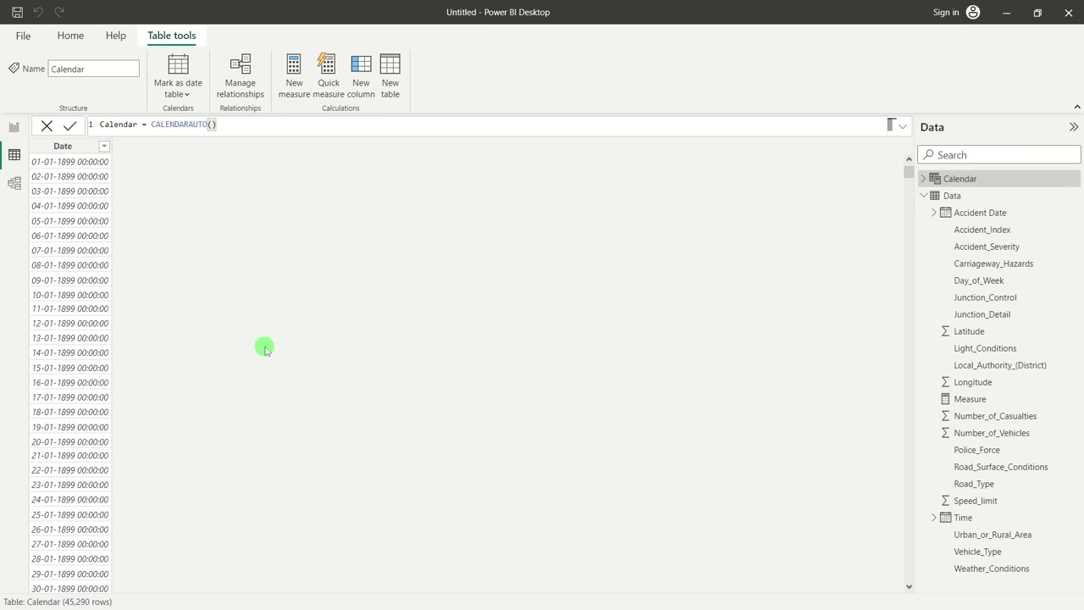
Replace CALENDARAUTO with CALENDAR, trying then removing a "01/01/2021" start date
left_click_drag(222, 124, 152, 124)
type("Calendar = cal")
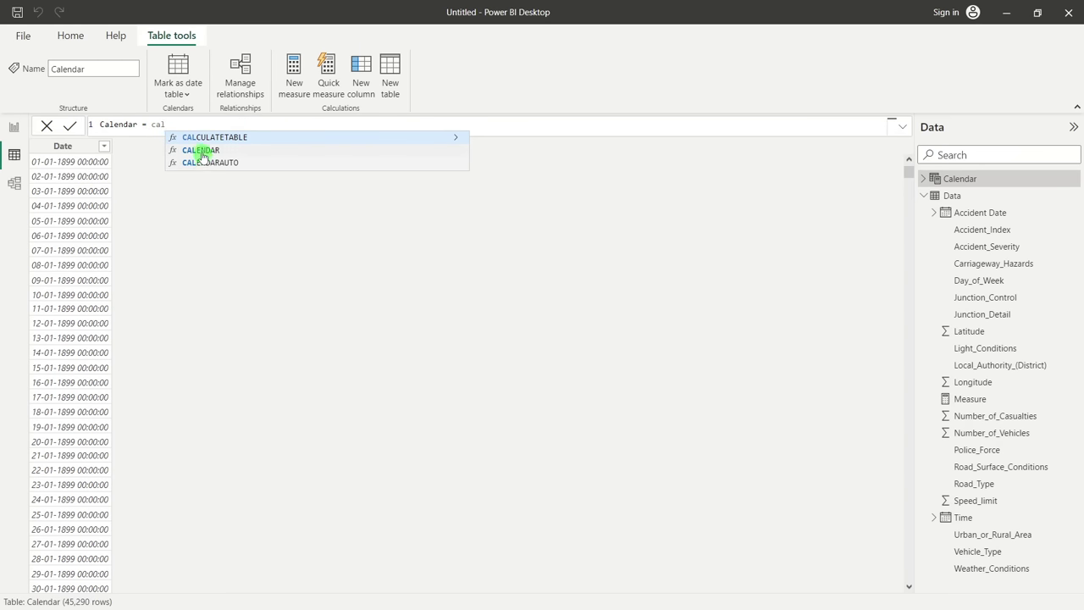
left_click(201, 150)
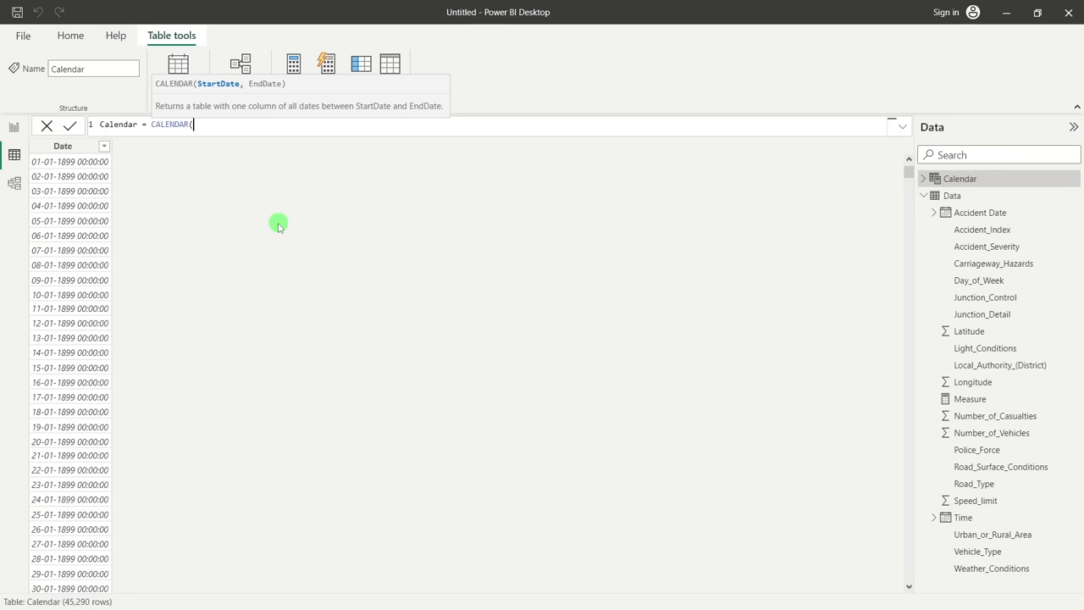
type("\"01/01/2021\",")
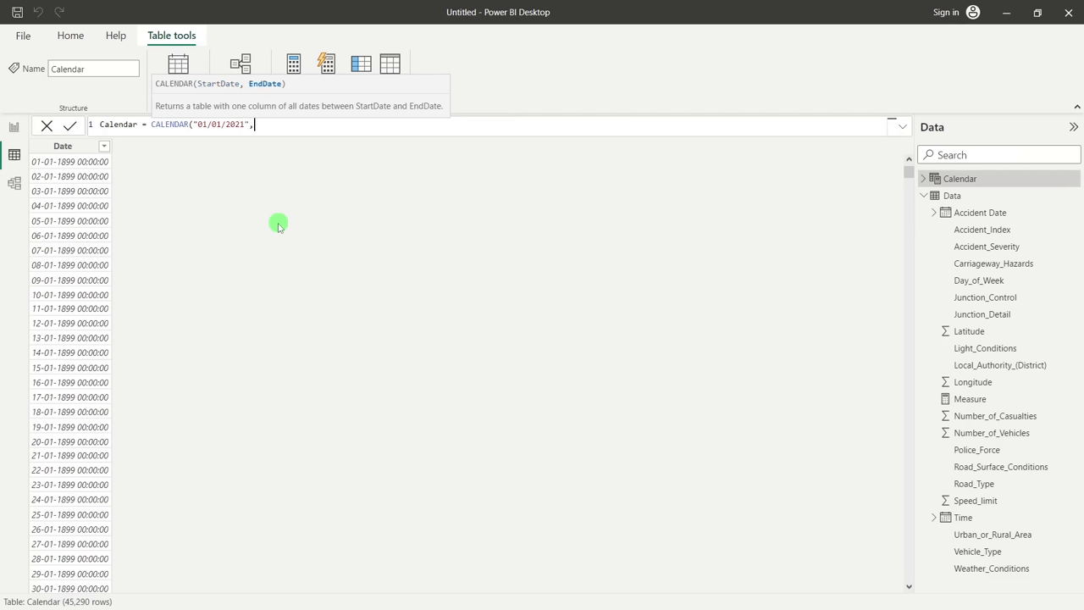
key("BackSpace")
key("BackSpace")
key("BackSpace")
key("BackSpace")
key("BackSpace")
key("BackSpace")
key("BackSpace")
key("BackSpace")
key("BackSpace")
key("BackSpace")
key("BackSpace")
key("BackSpace")
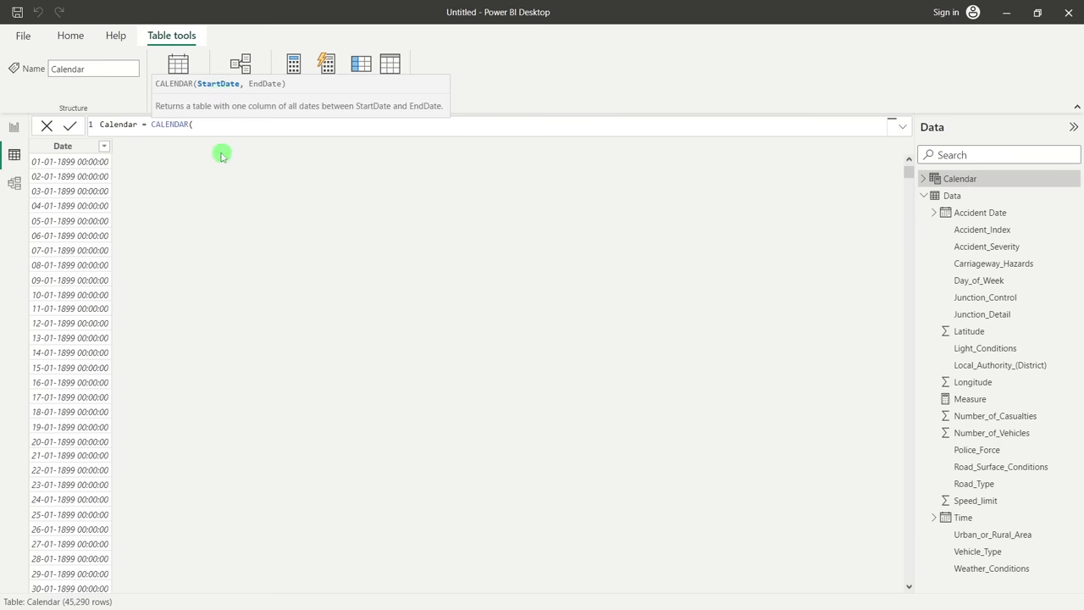
Set Calendar = CALENDAR(MIN(Data[Accident Date]),MAX(Data[Accident Date])) and commit it
type("MIN(")
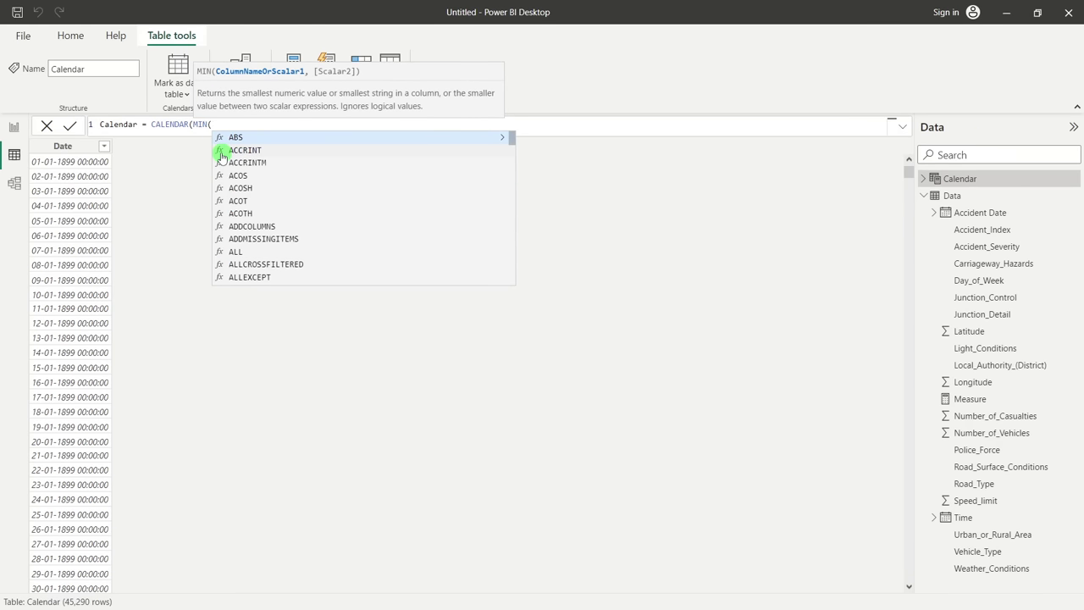
type("acce")
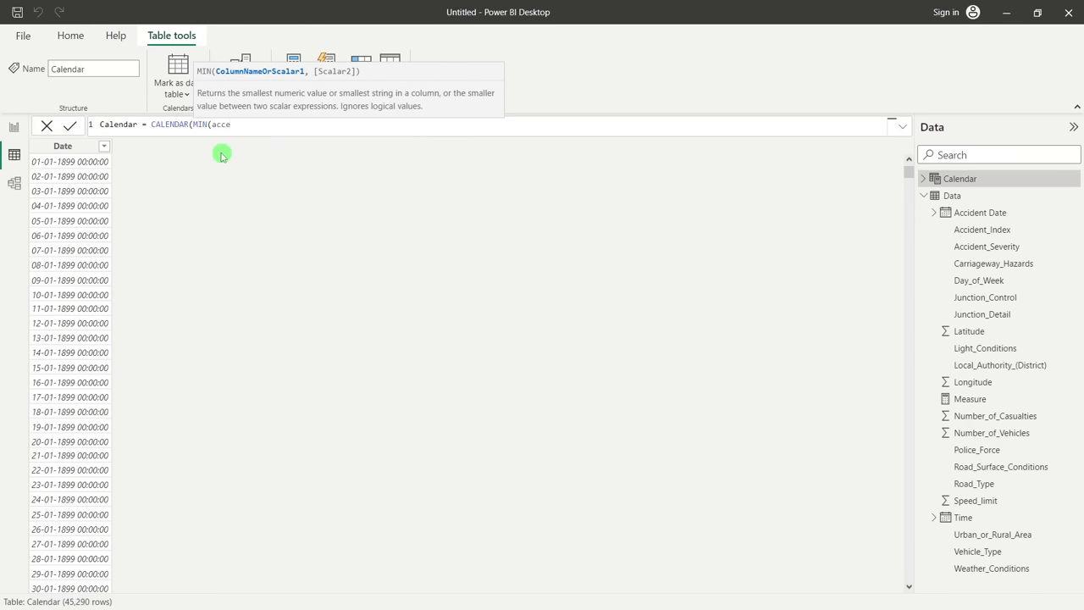
key("BackSpace")
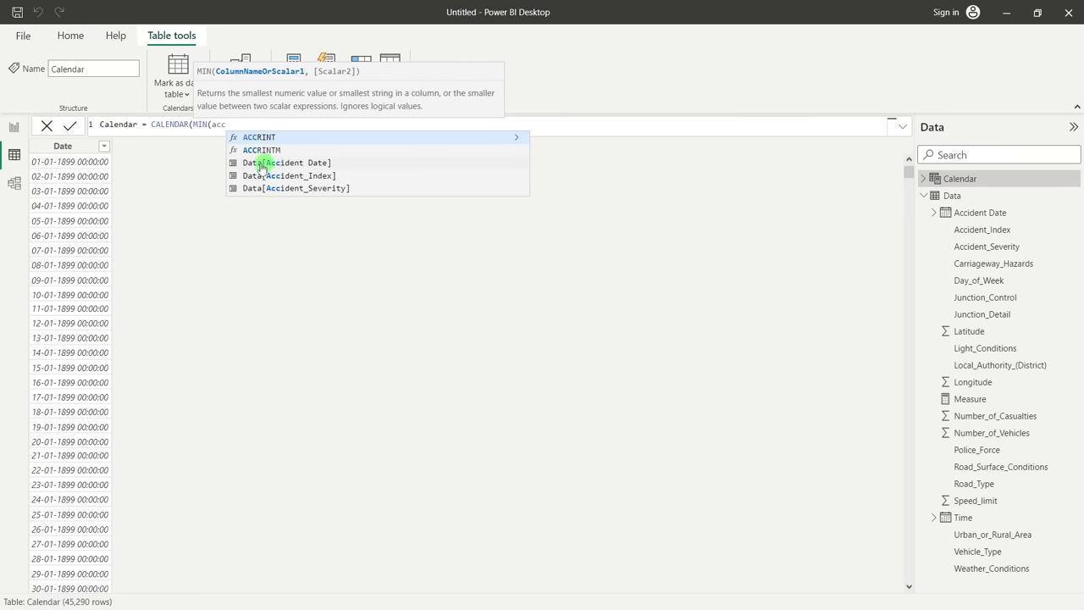
left_click(254, 163)
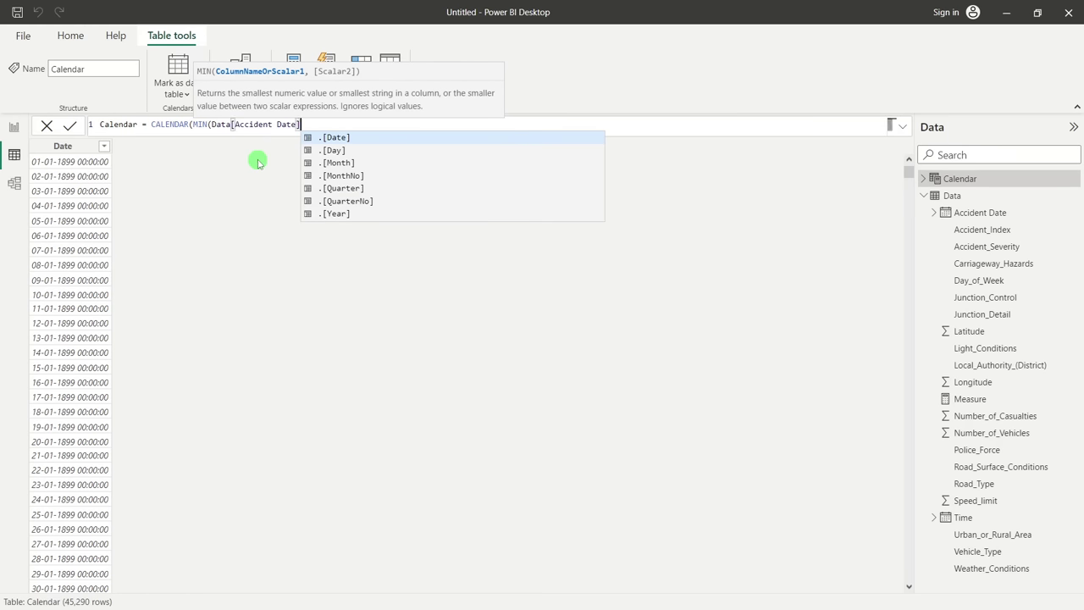
type(")")
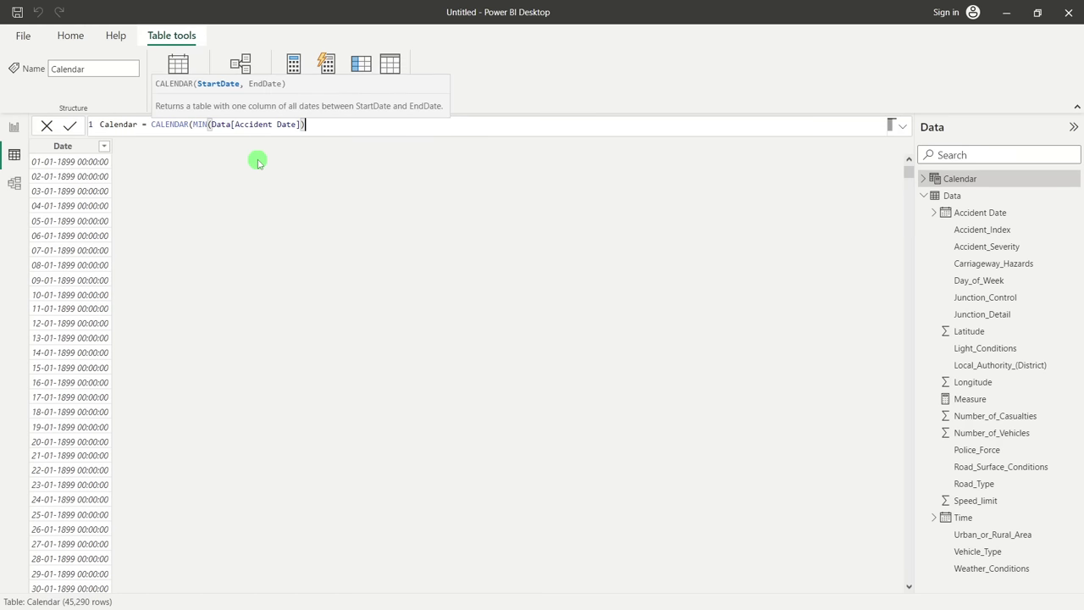
type(",")
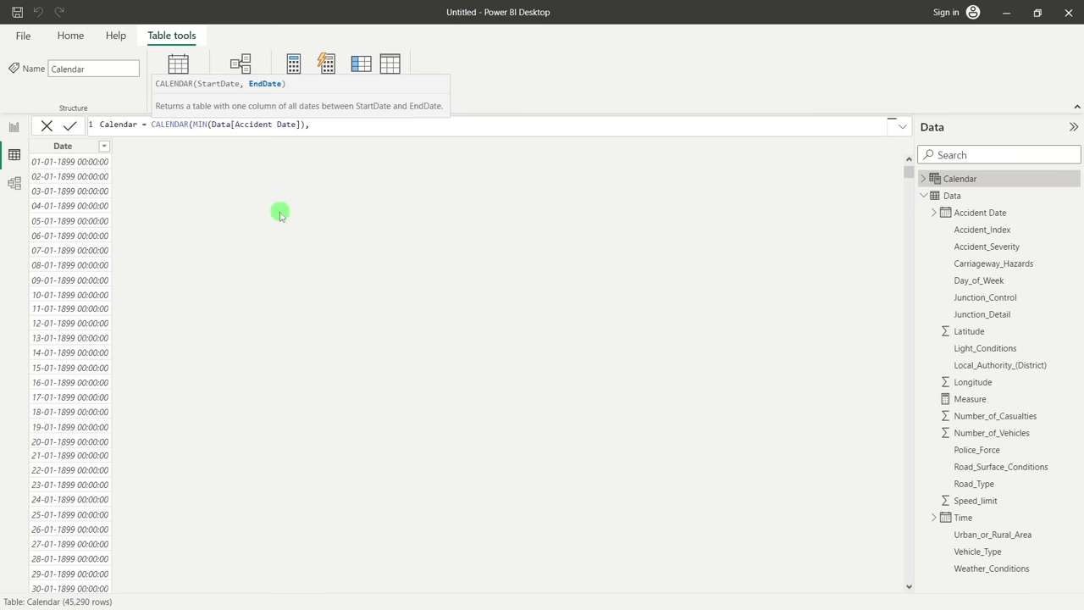
type("ma")
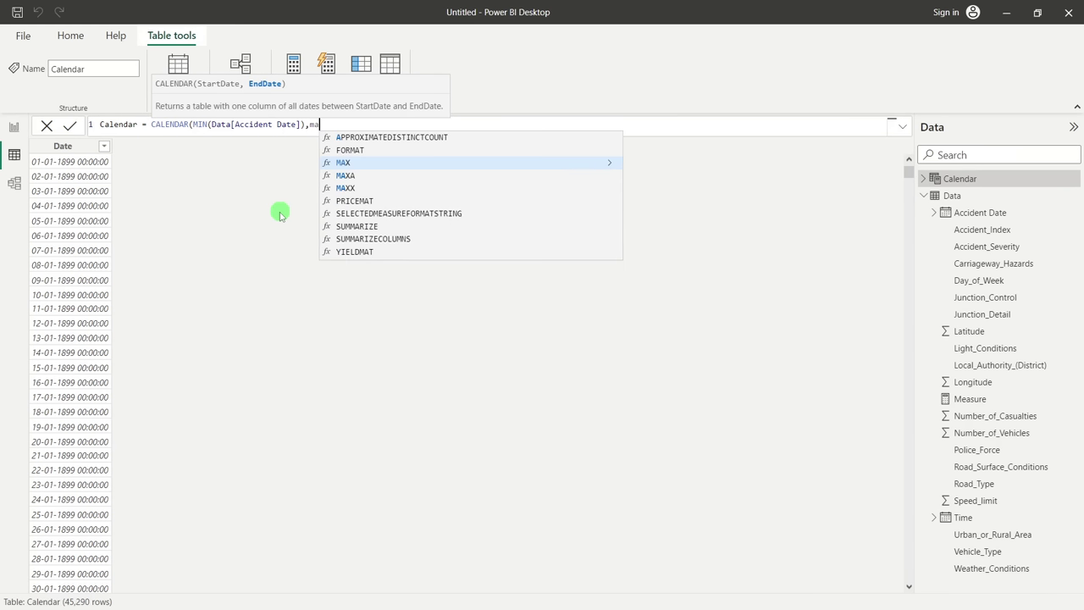
type("x")
key("Tab")
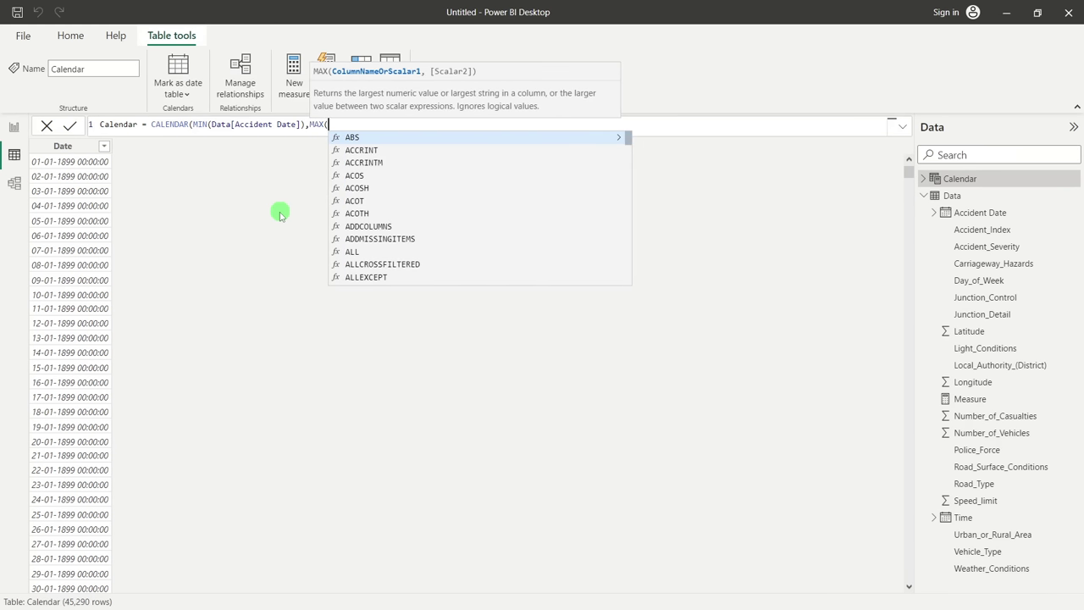
type("acc")
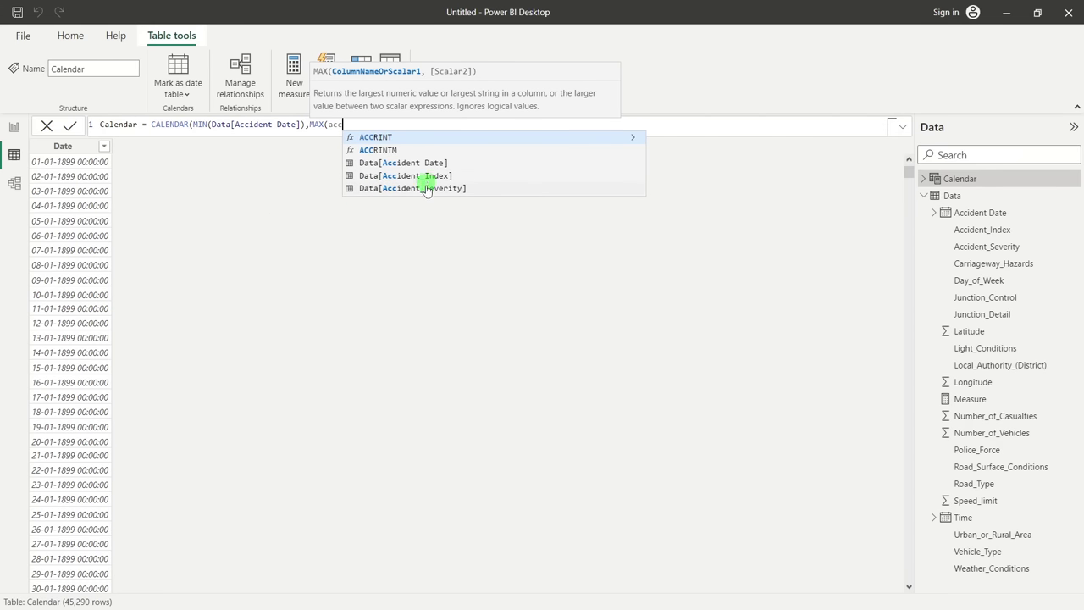
left_click(417, 163)
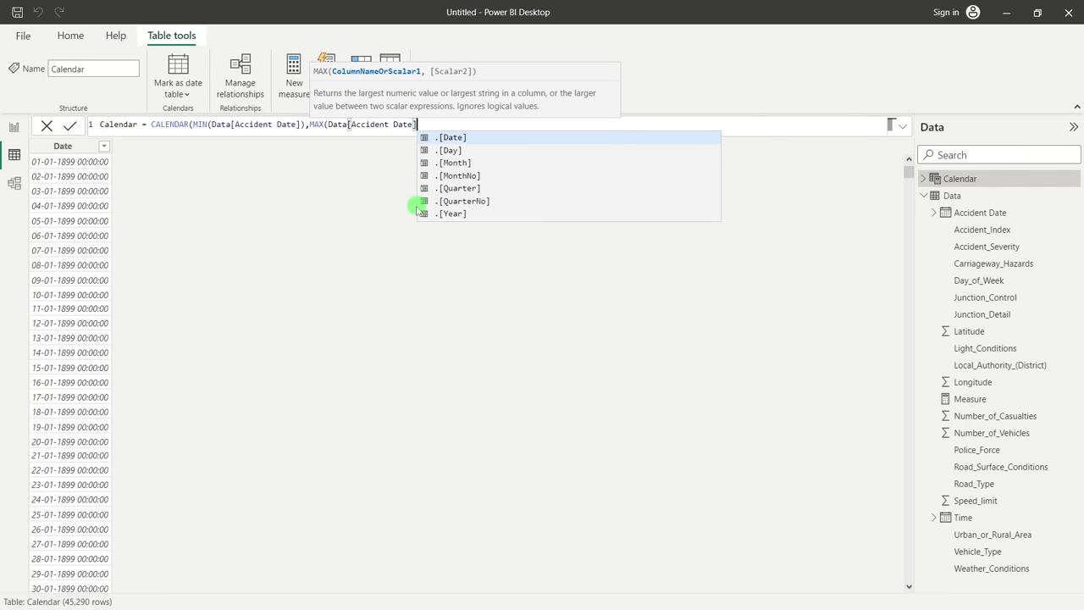
type(")")
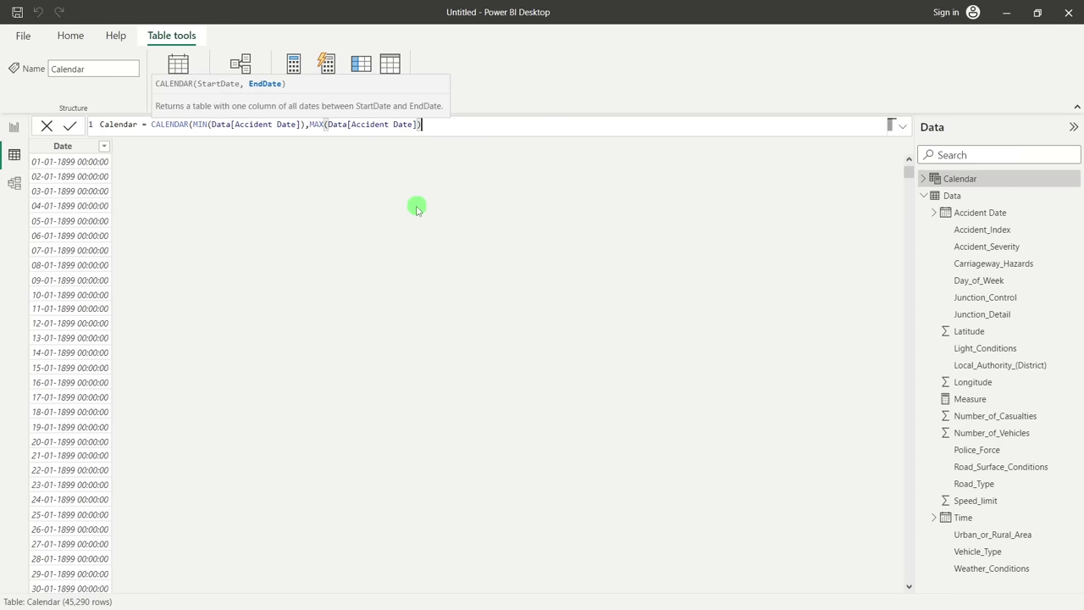
type(")")
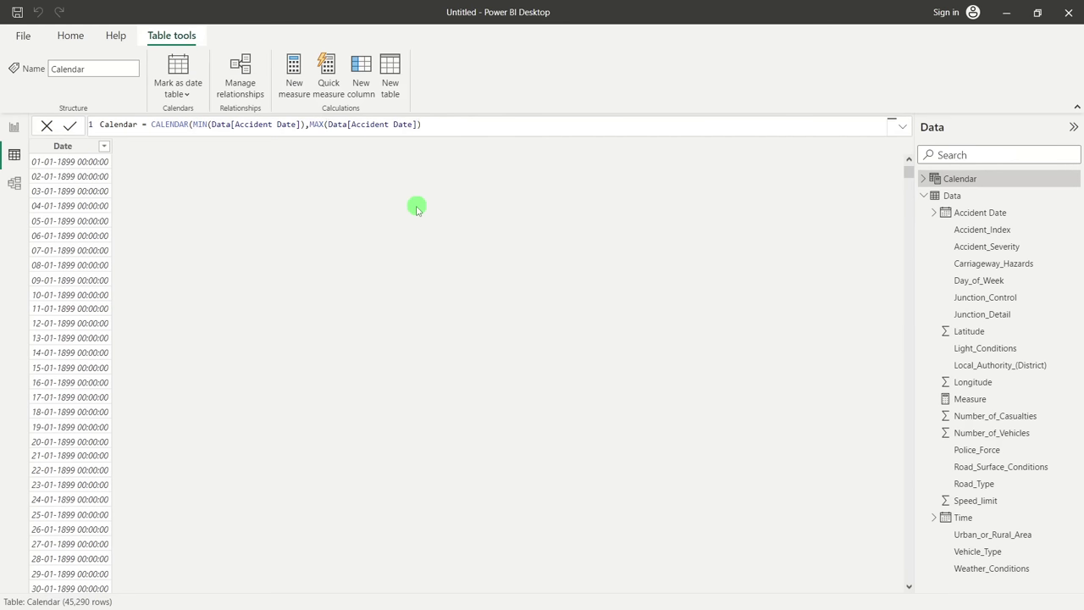
key("Return")
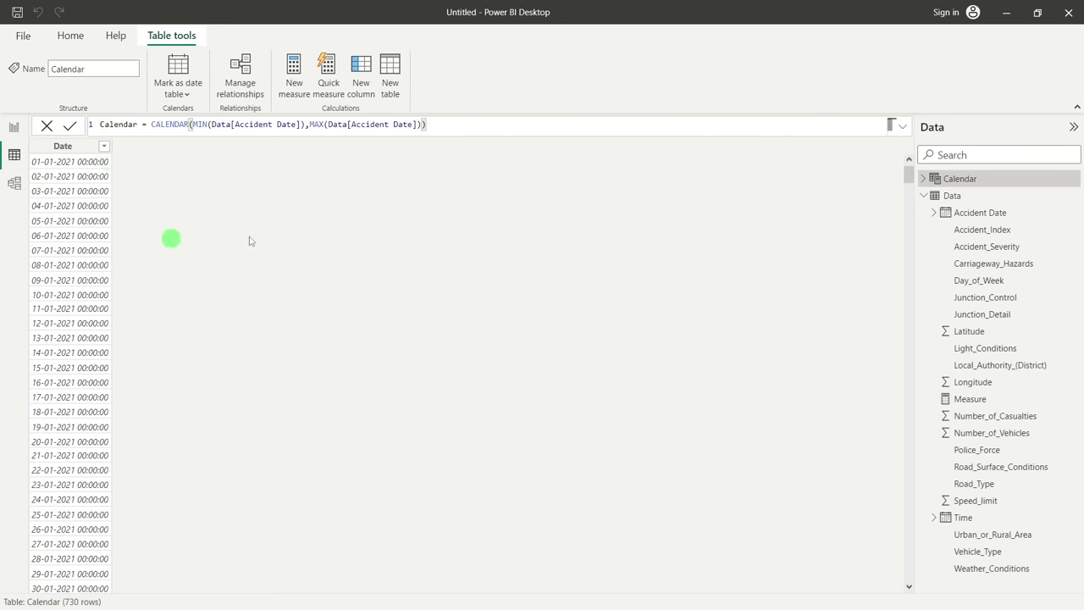
Scroll through the 730 dates starting 01-01-2021 and select the Date column
left_click_drag(912, 179, 919, 307)
left_click_drag(922, 575, 261, 253)
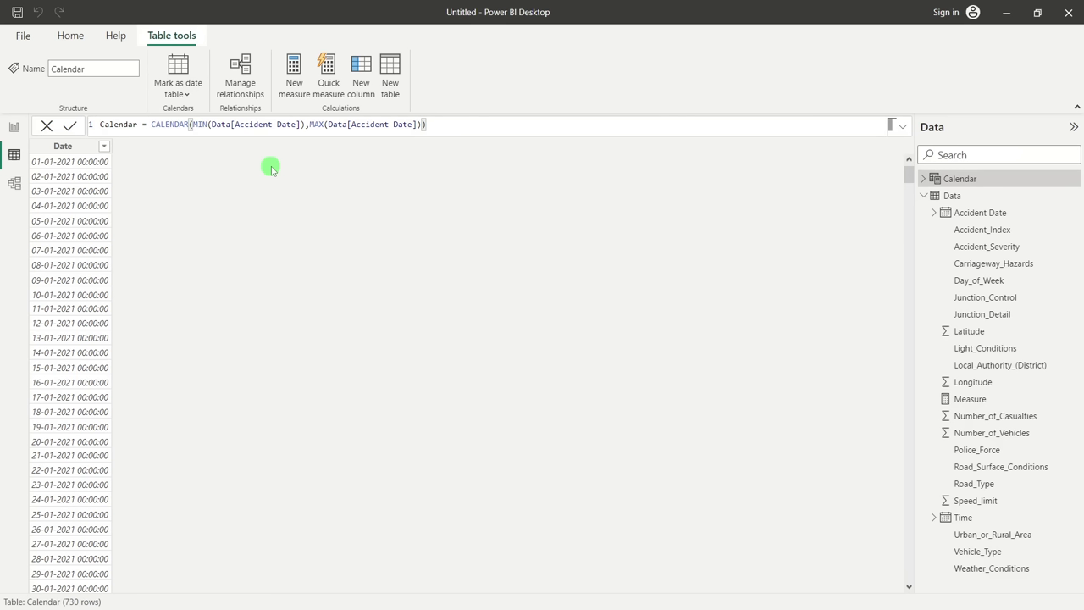
left_click(81, 147)
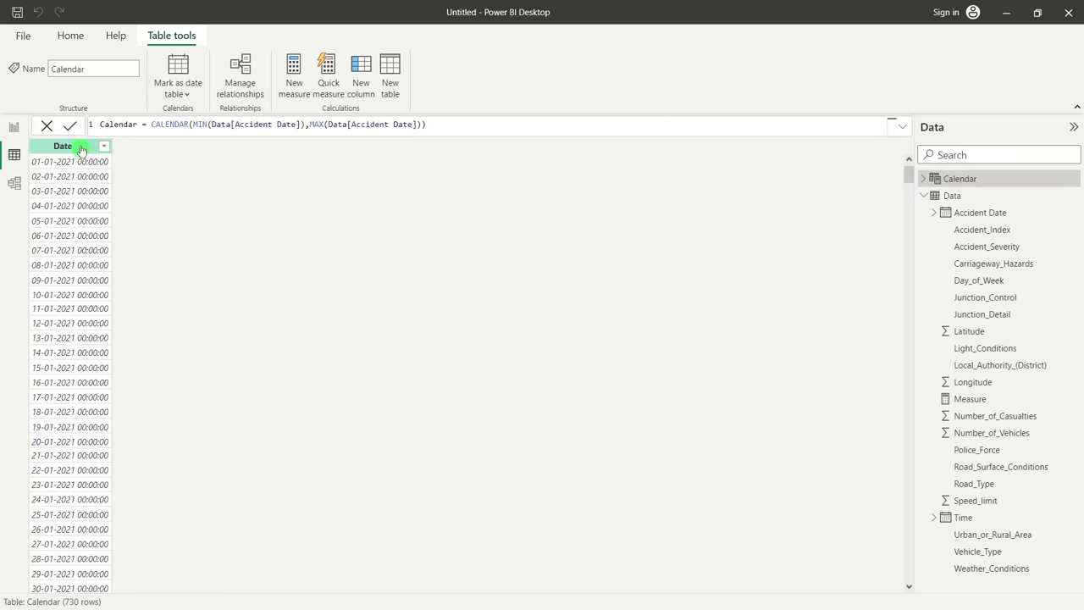
Add a calculated column Year = YEAR('Calendar'[Date]) to the Calendar table
left_click(97, 163)
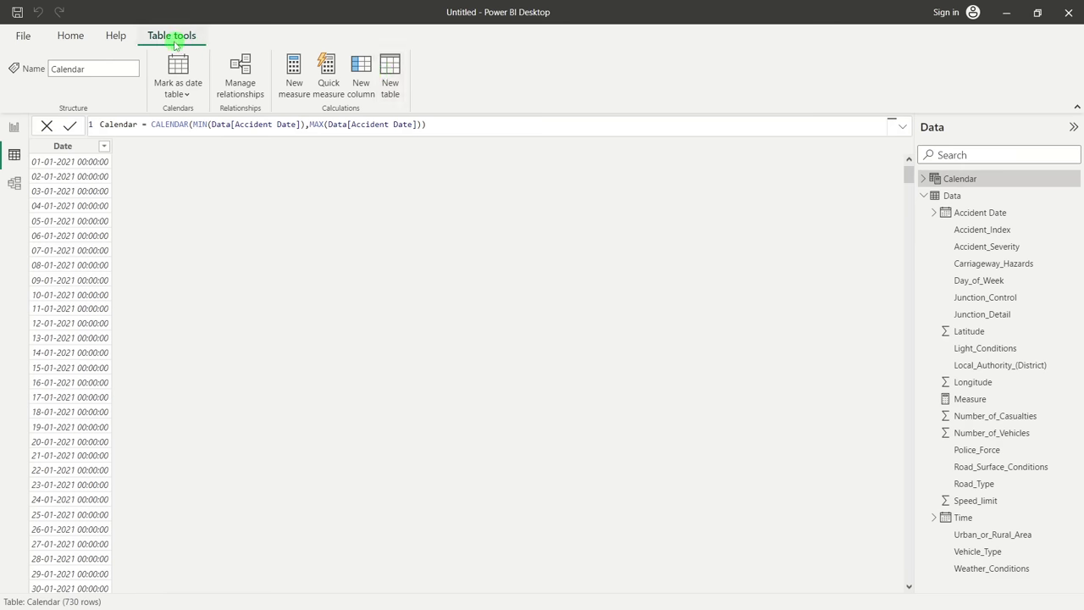
left_click(362, 79)
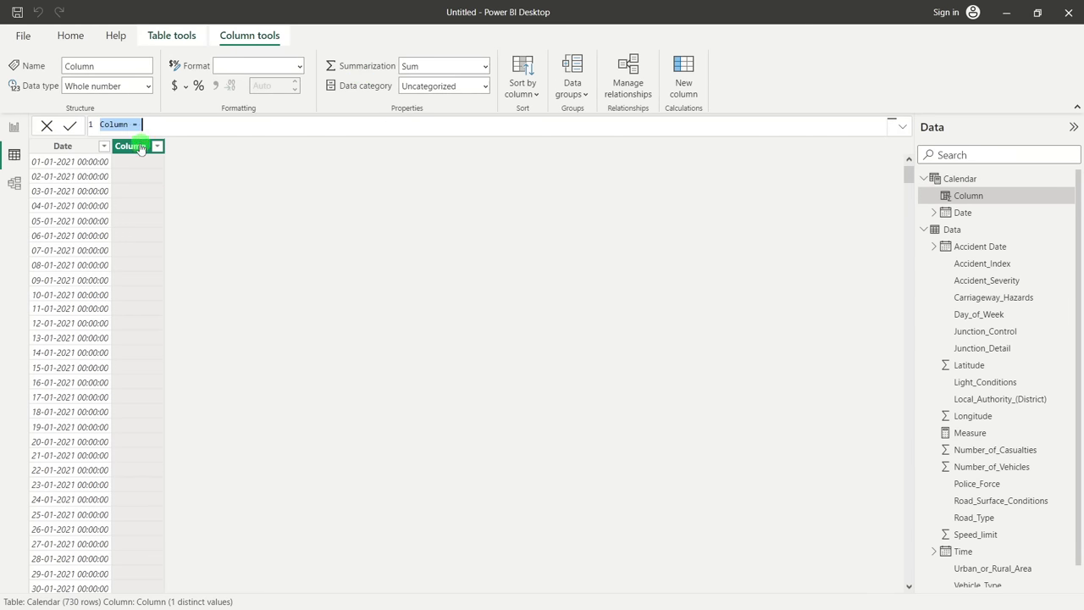
double_click(113, 124)
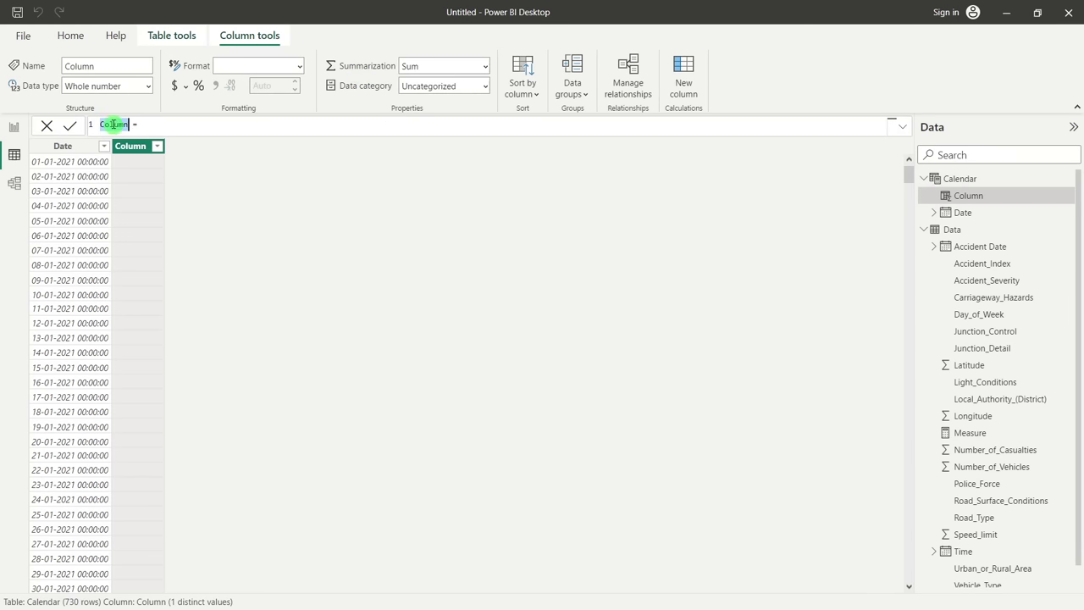
type("Year")
left_click(163, 128)
type("yea")
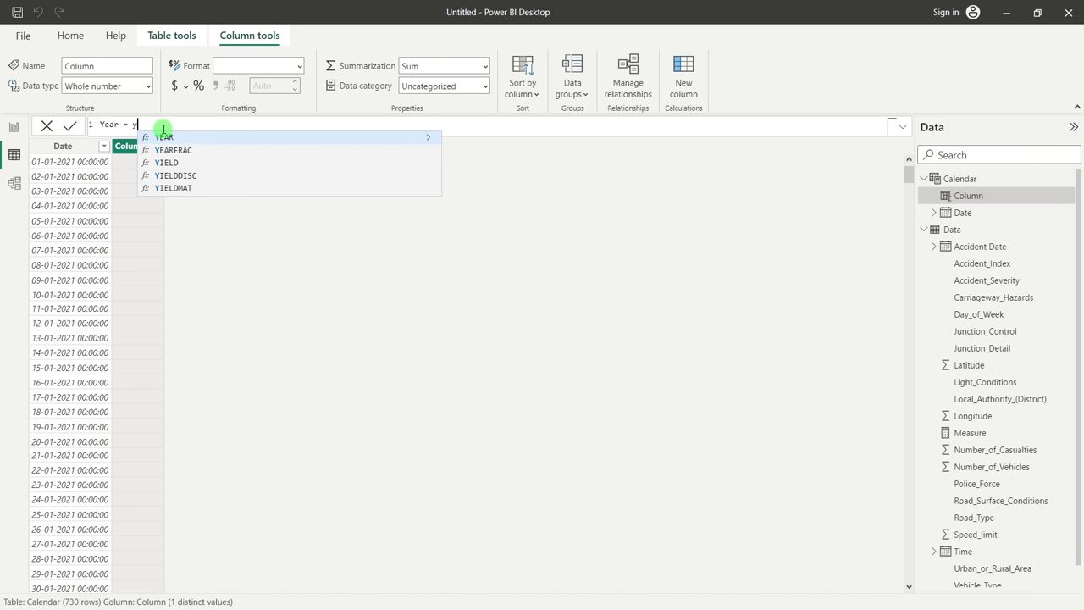
key("Tab")
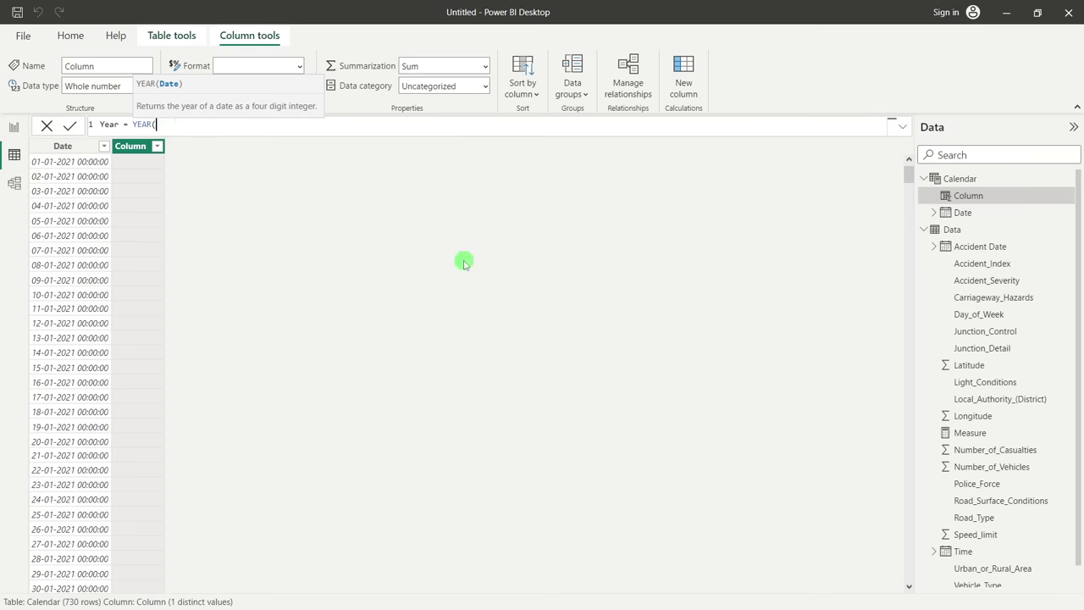
type("cal")
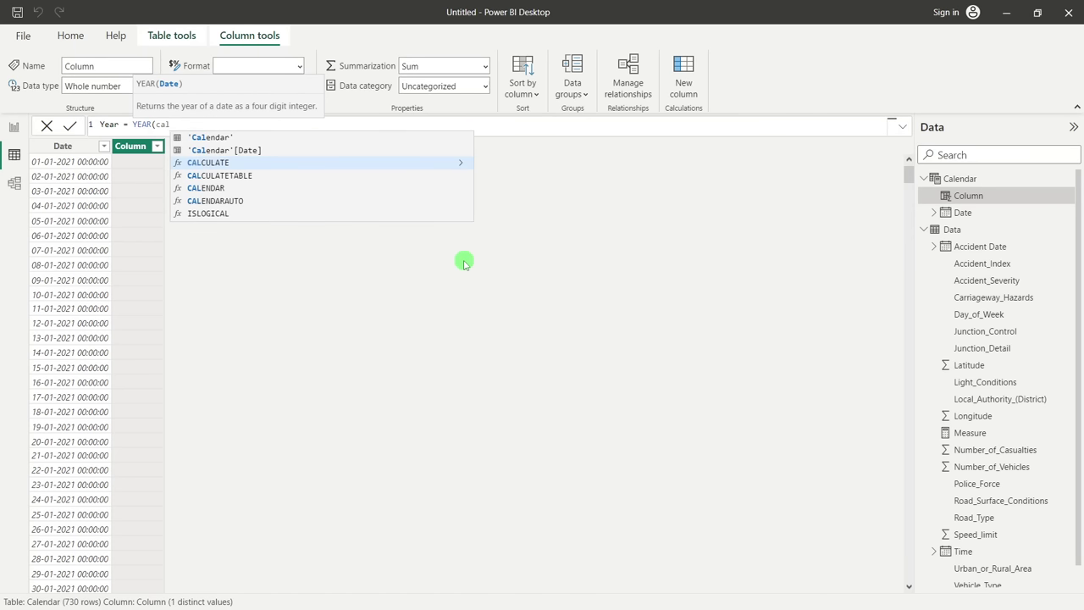
left_click(227, 150)
type(")")
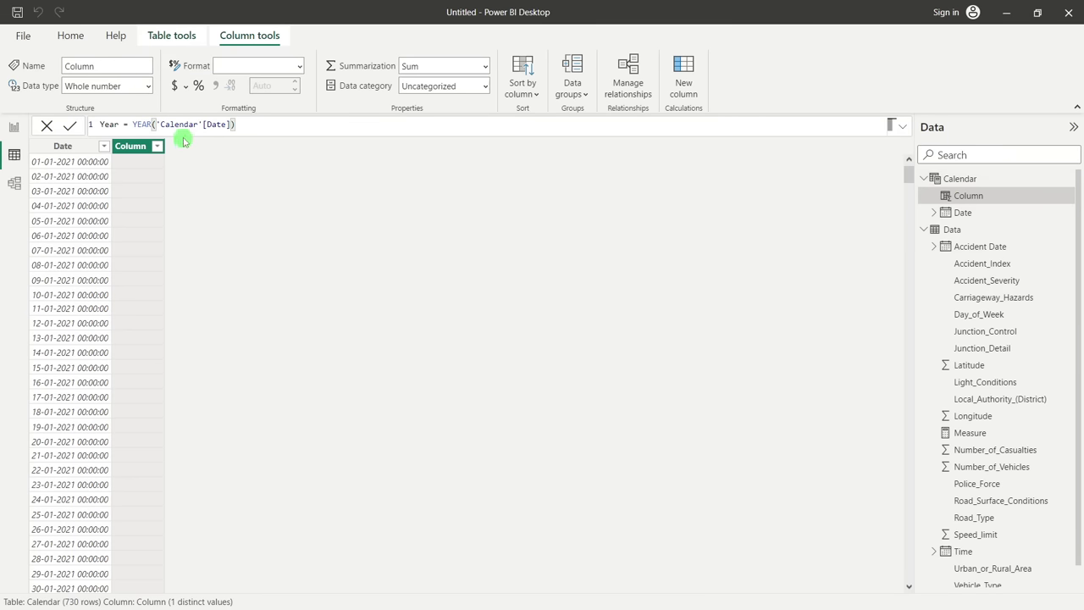
key("Return")
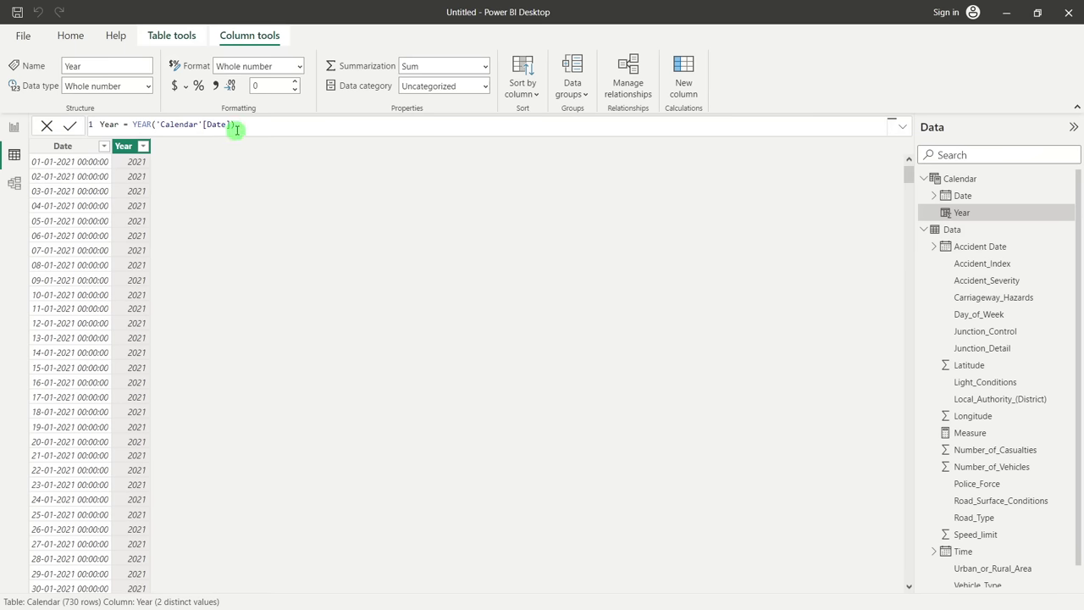
left_click(168, 36)
Add a Month column to Calendar defined as FORMAT('Calendar'[Date],"mmmm")
left_click(359, 68)
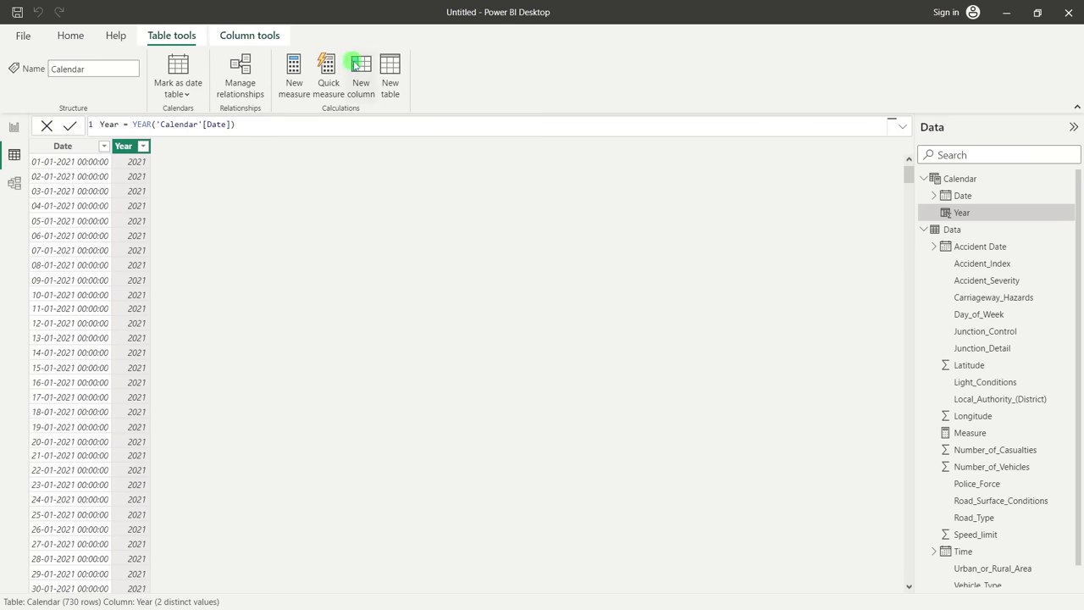
double_click(114, 124)
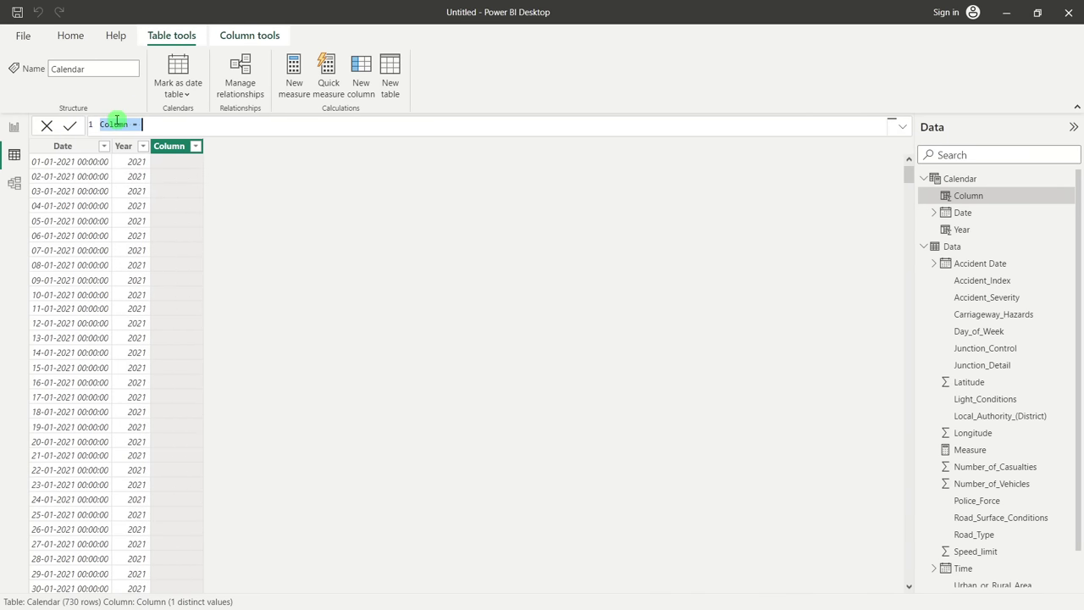
type("Month")
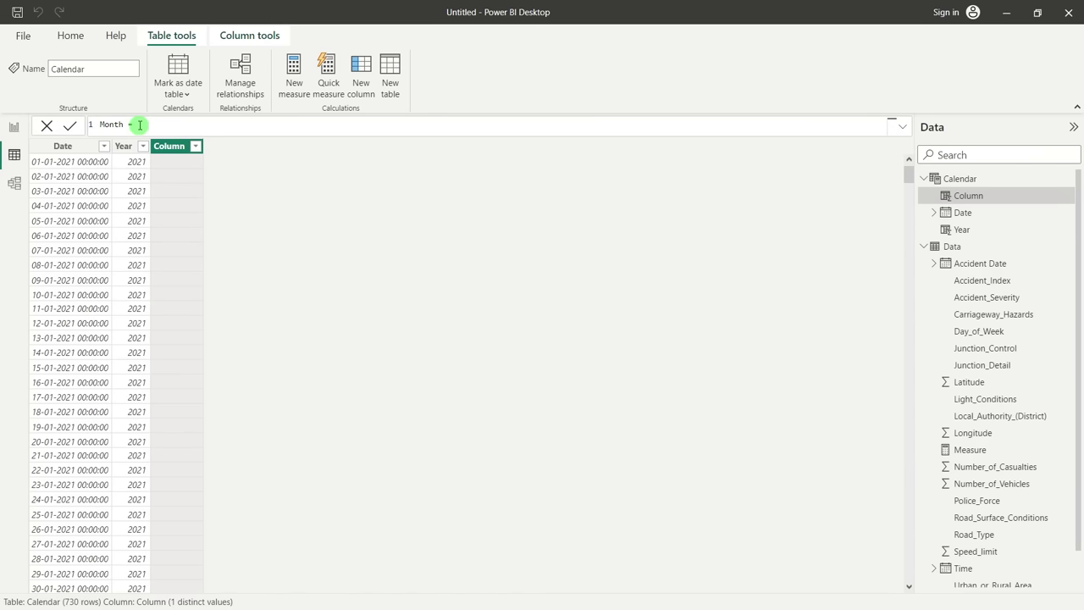
type("form")
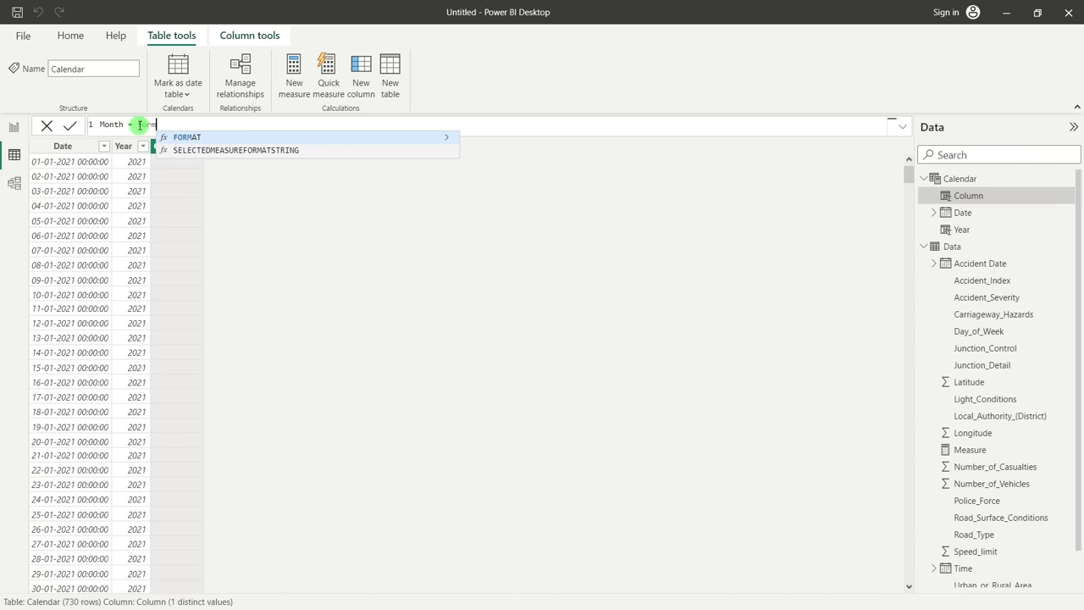
key("Tab")
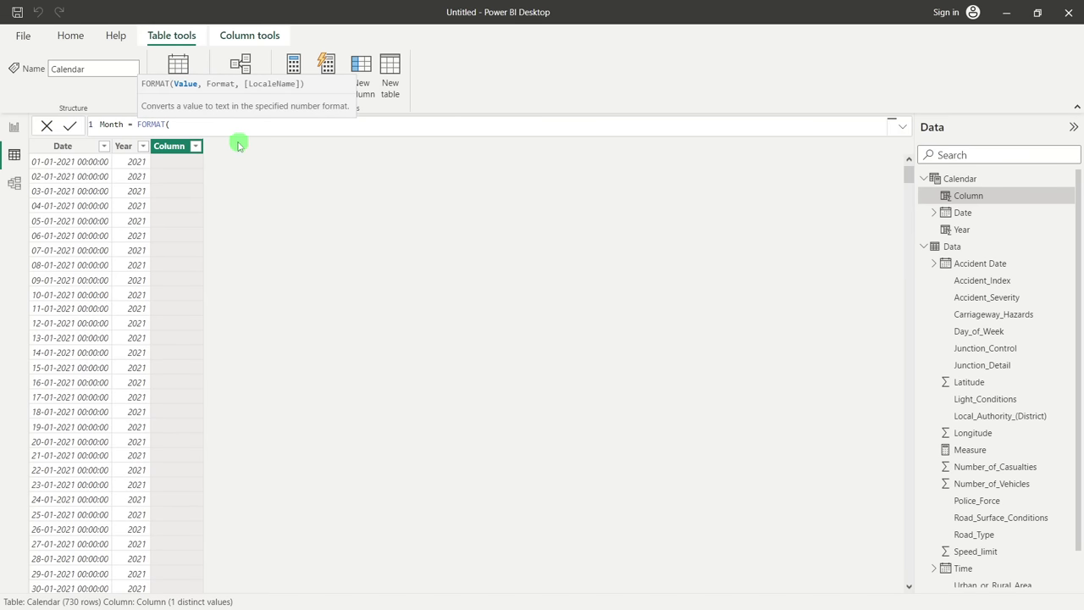
type("cale")
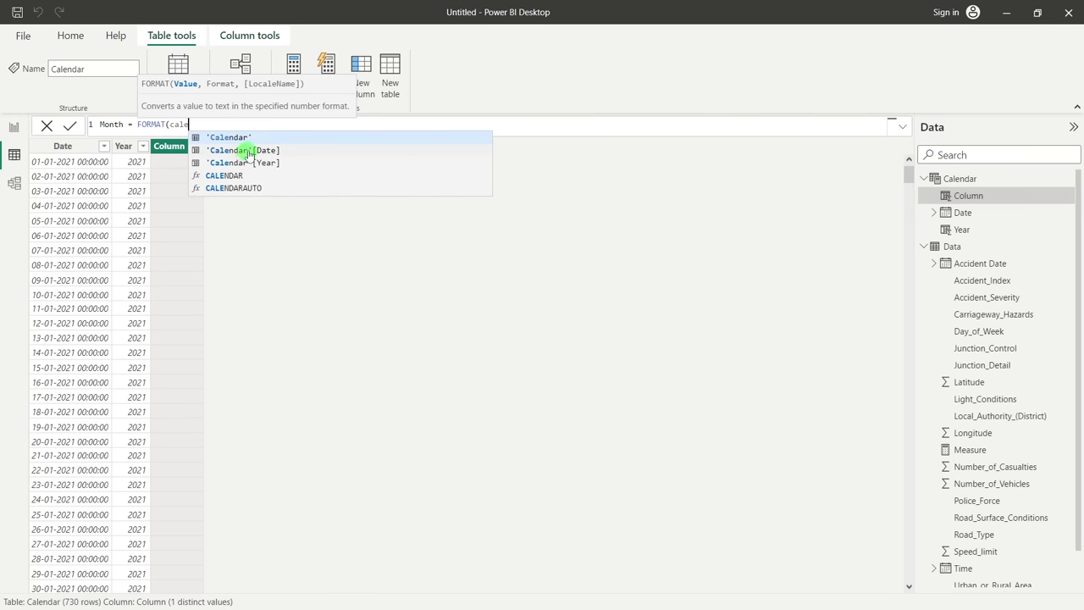
left_click(245, 150)
type(",")
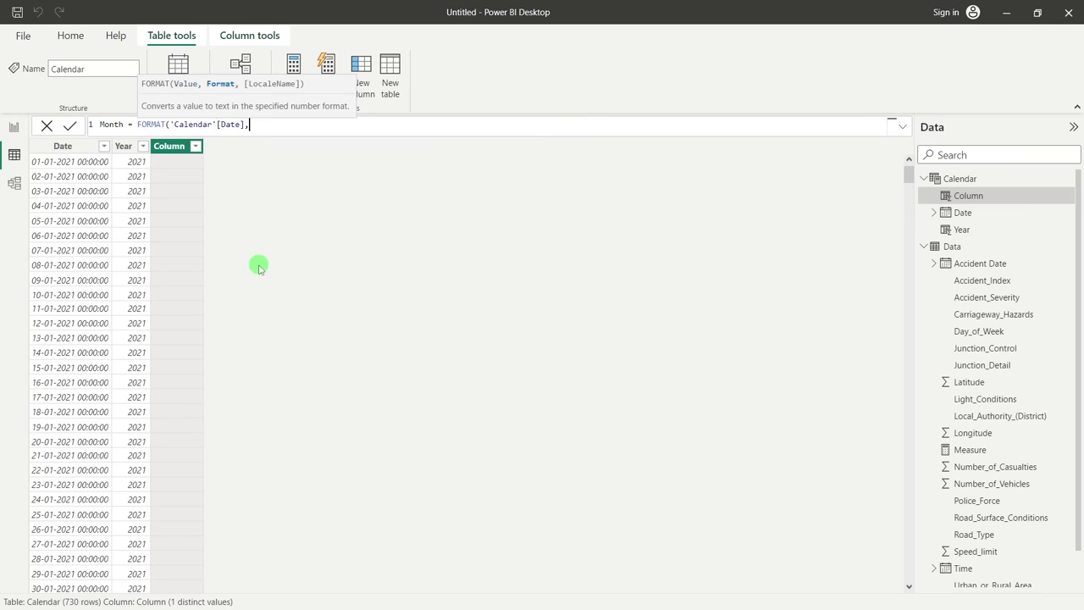
type("\"mmmm\")")
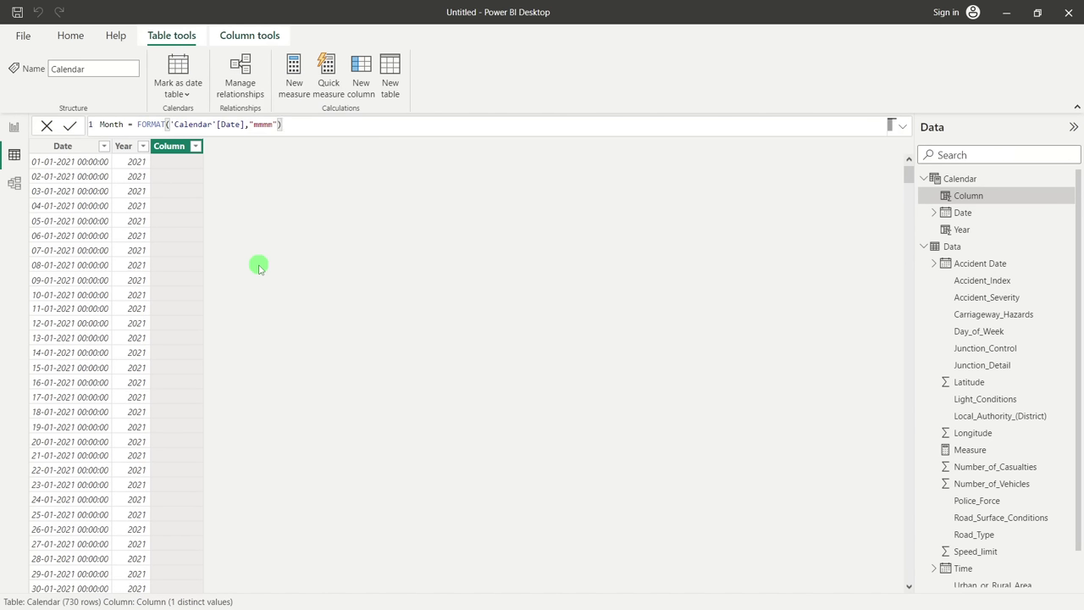
key("Return")
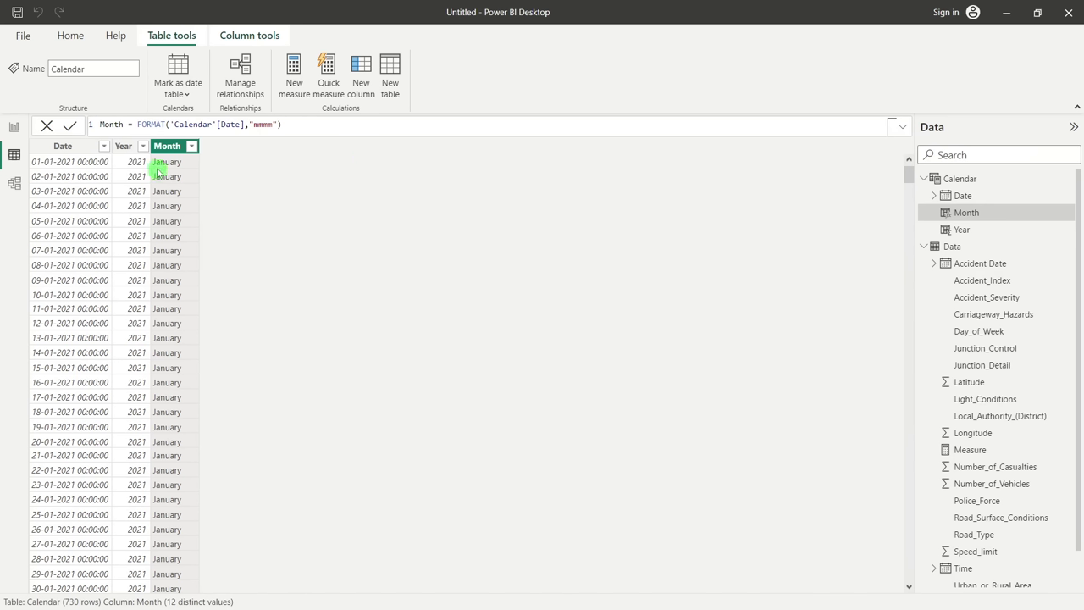
Shorten the Month format to "mmm" for names like Jan, then display the Data table
left_click(283, 125)
key("Left")
key("Left")
key("BackSpace")
key("Return")
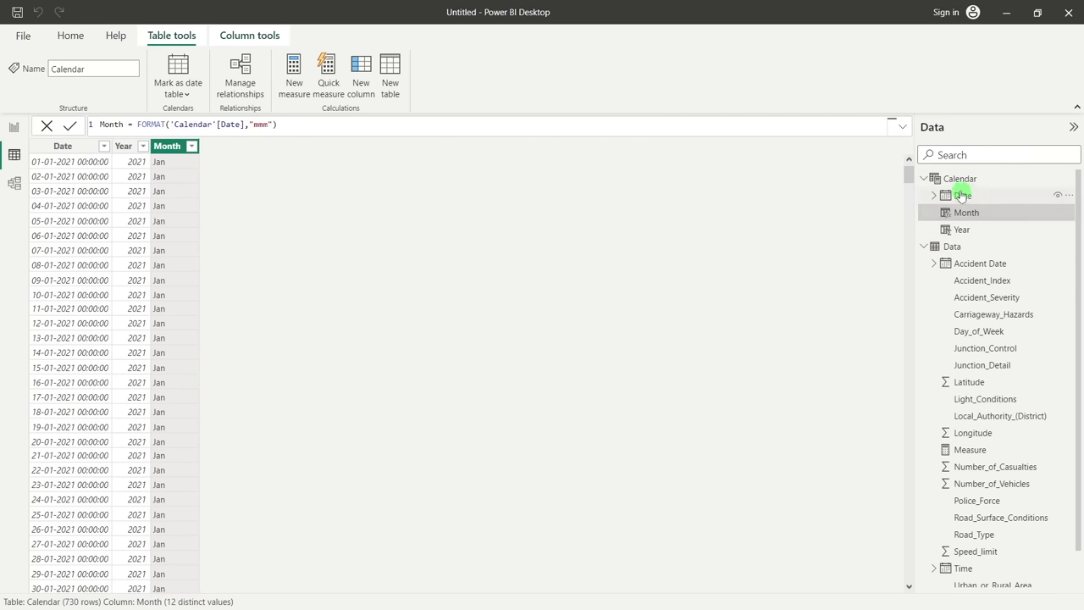
left_click(952, 247)
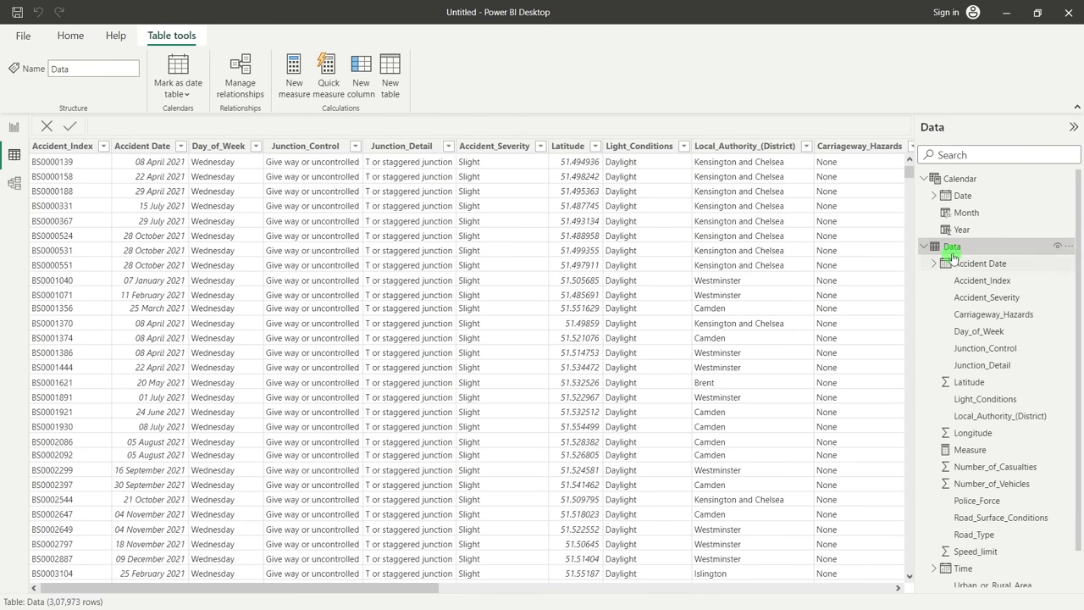
Compare Calendar's dates against the Data table's Accident Date column, ending back on Calendar
left_click(978, 178)
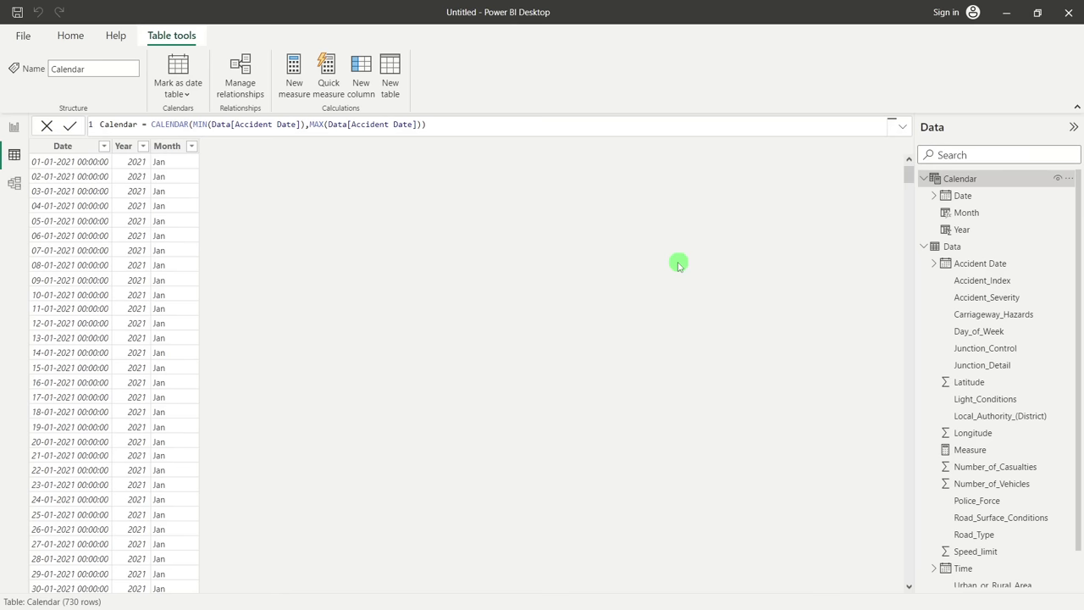
left_click(982, 266)
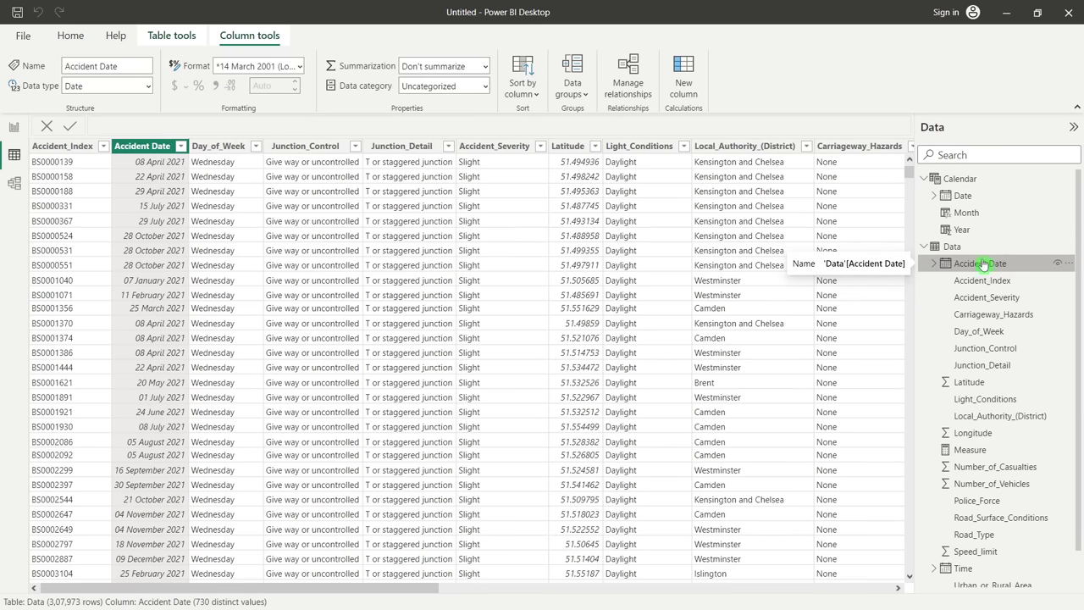
left_click(966, 179)
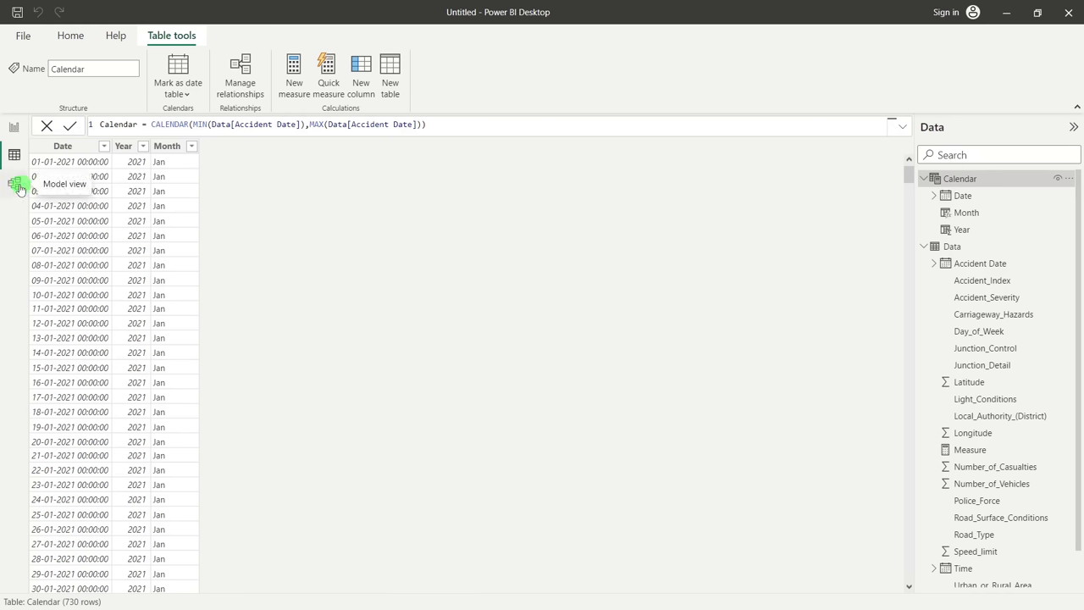
In Model view, link Data's Accident Date to Calendar's Date many-to-one, then return to Data view
left_click(17, 183)
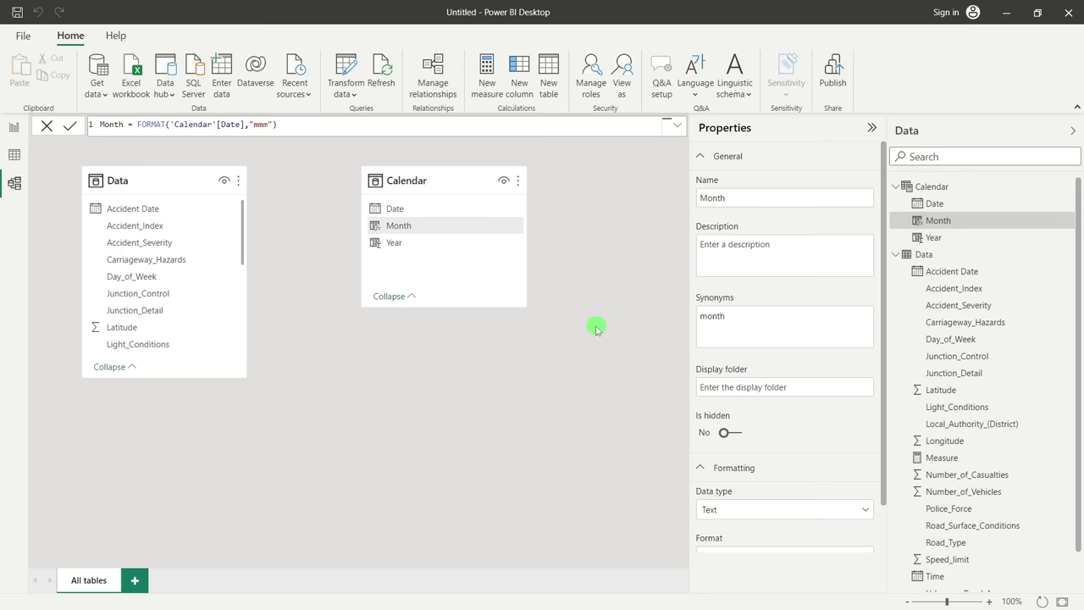
mouse_move(408, 190)
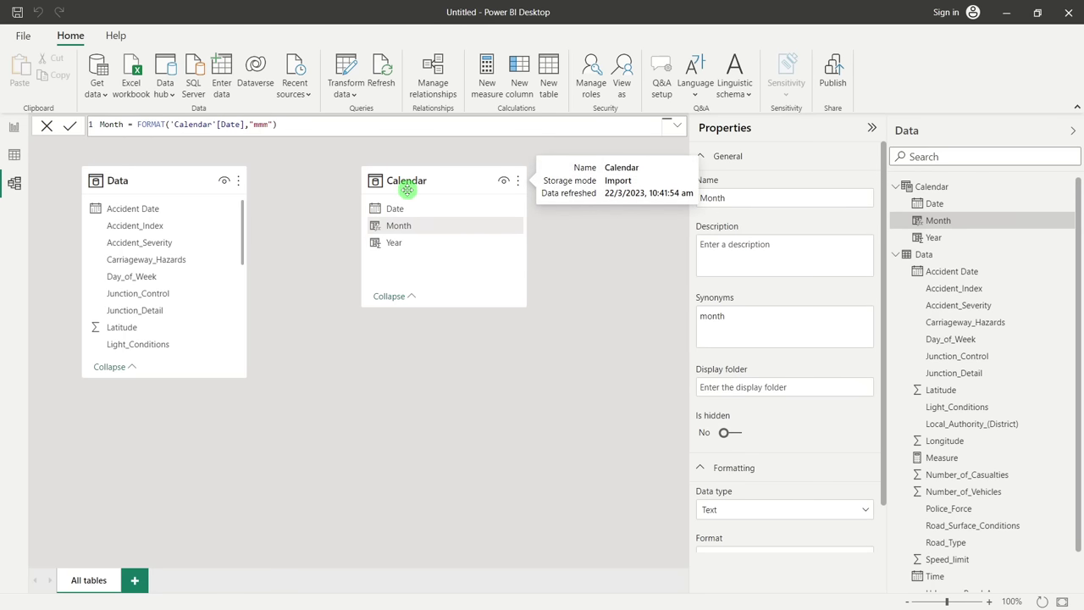
left_click_drag(408, 190, 426, 220)
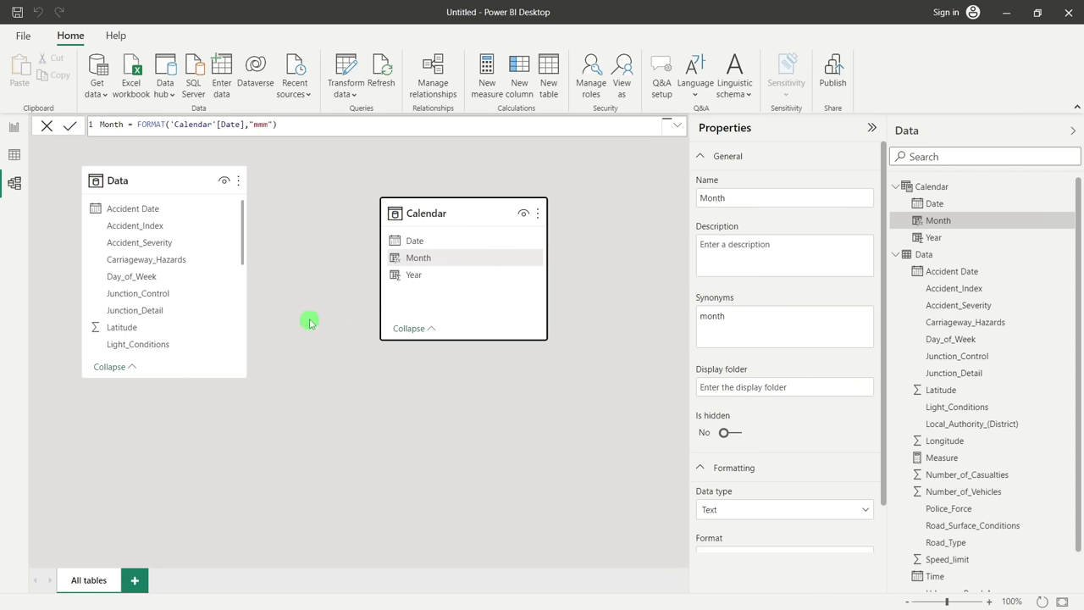
left_click(140, 210)
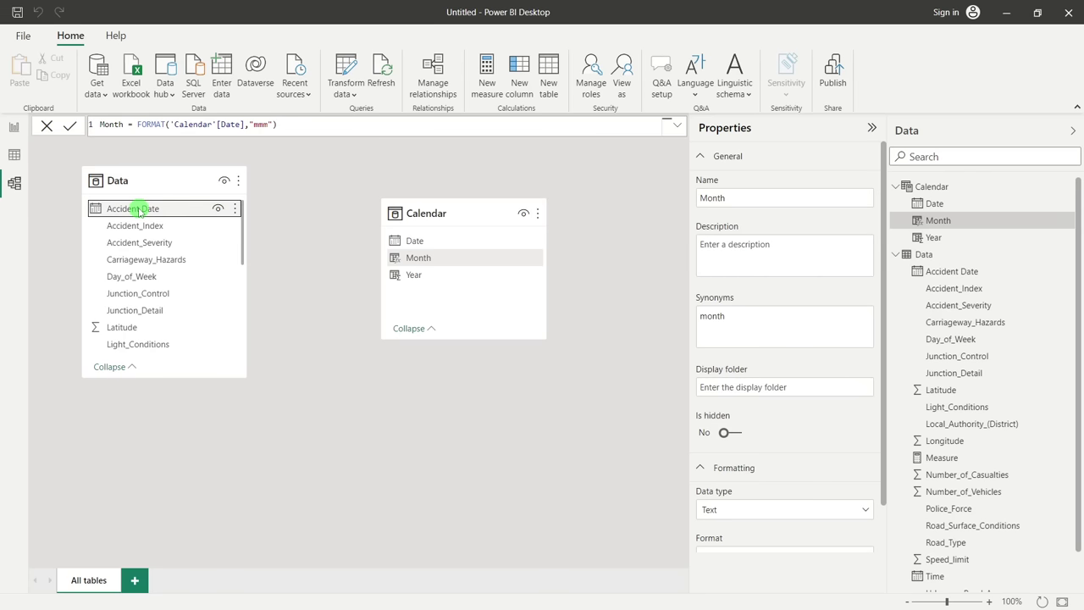
left_click_drag(140, 210, 435, 240)
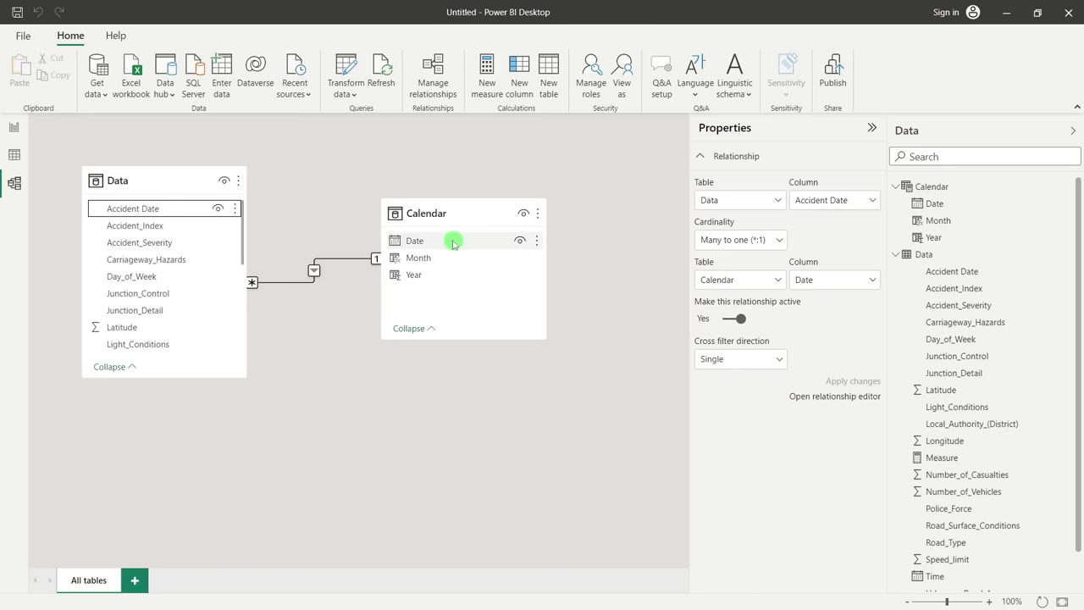
left_click(14, 154)
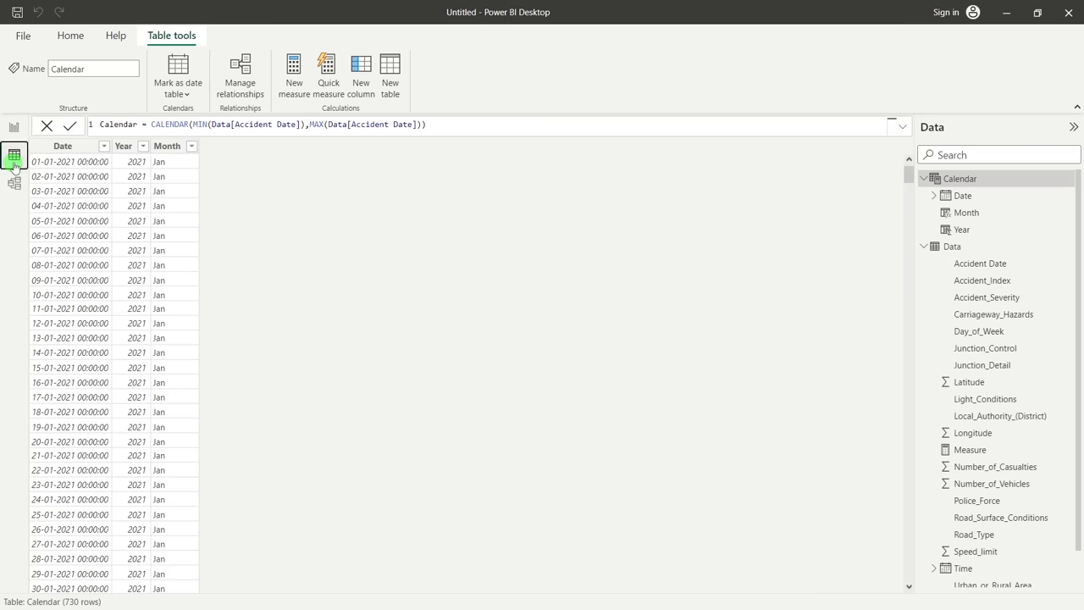
Scroll through the Calendar Date and Data Accident Date values, then switch to the empty Page 1 report
left_click(962, 195)
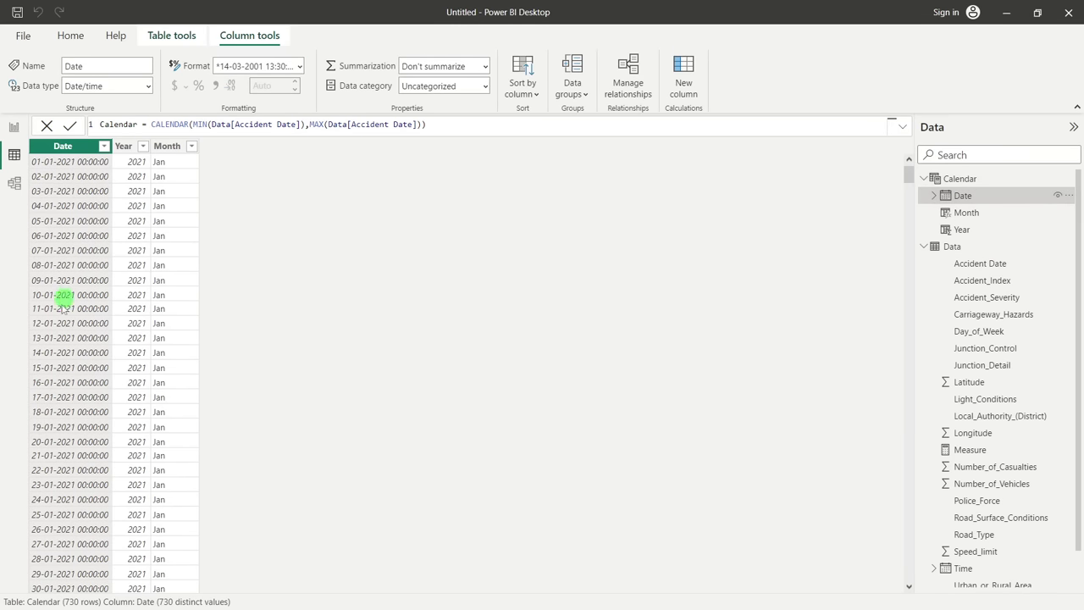
scroll(54, 392, "down", 5)
scroll(57, 400, "up", 5)
left_click(965, 268)
scroll(164, 210, "down", 4)
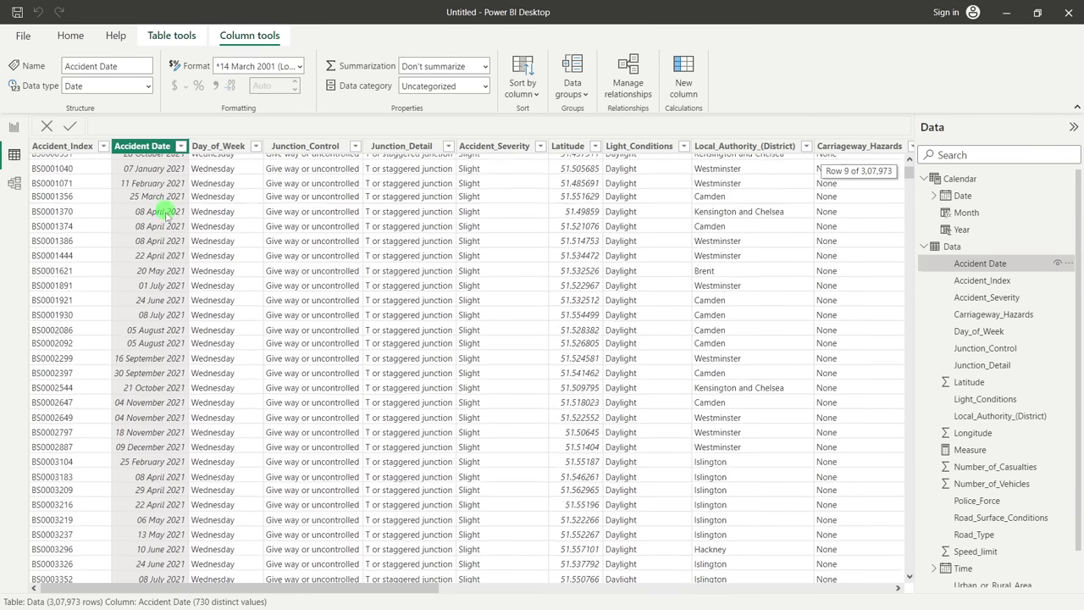
scroll(172, 256, "up", 4)
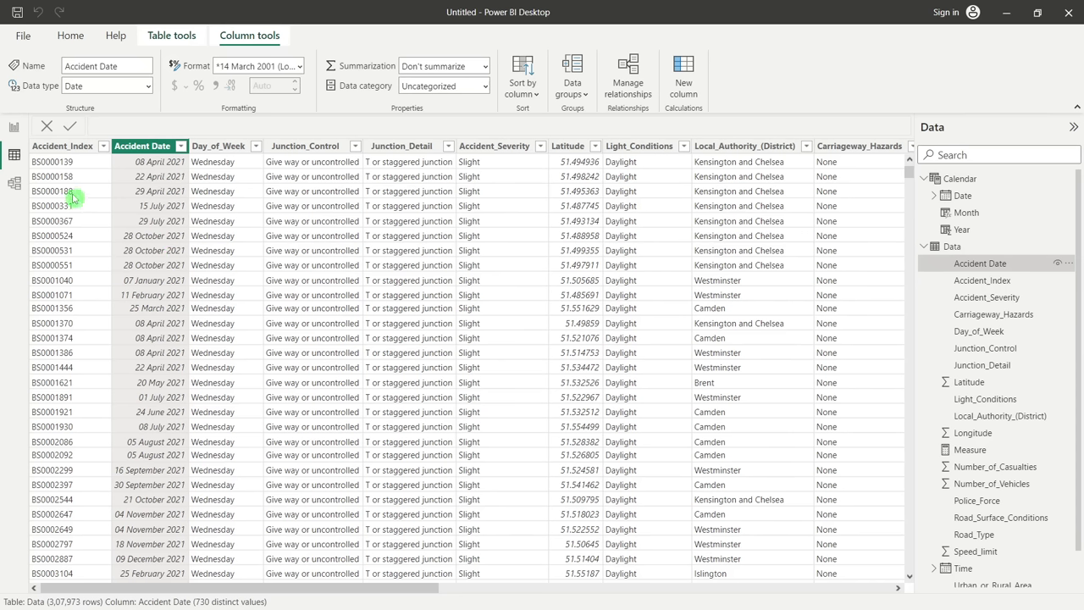
left_click(15, 127)
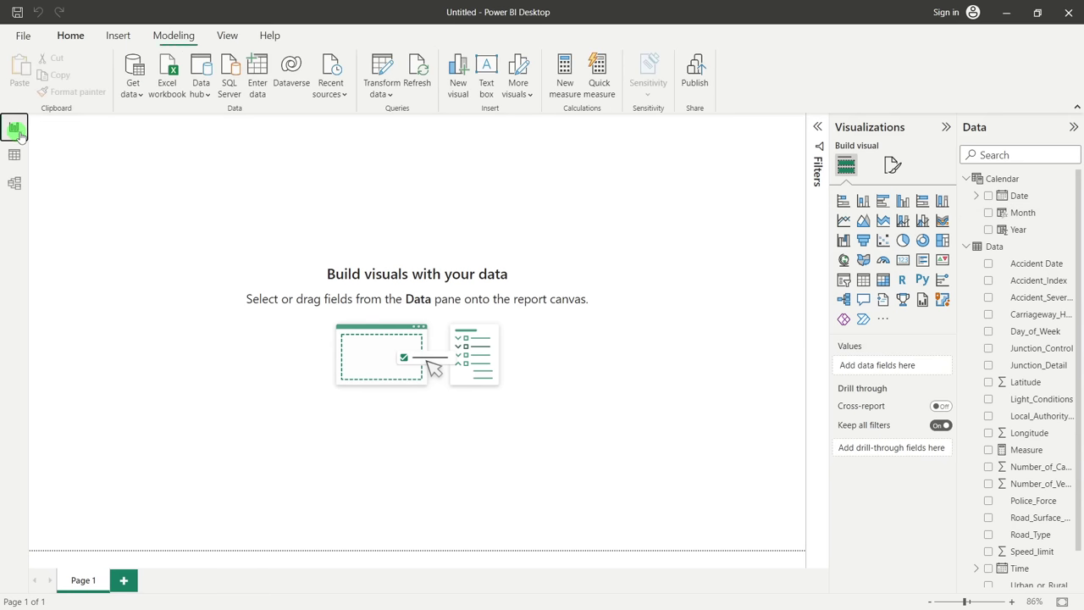
Check the Data–Calendar relationship and Calendar Date column in Model view, then switch to the requirements slide
left_click(14, 183)
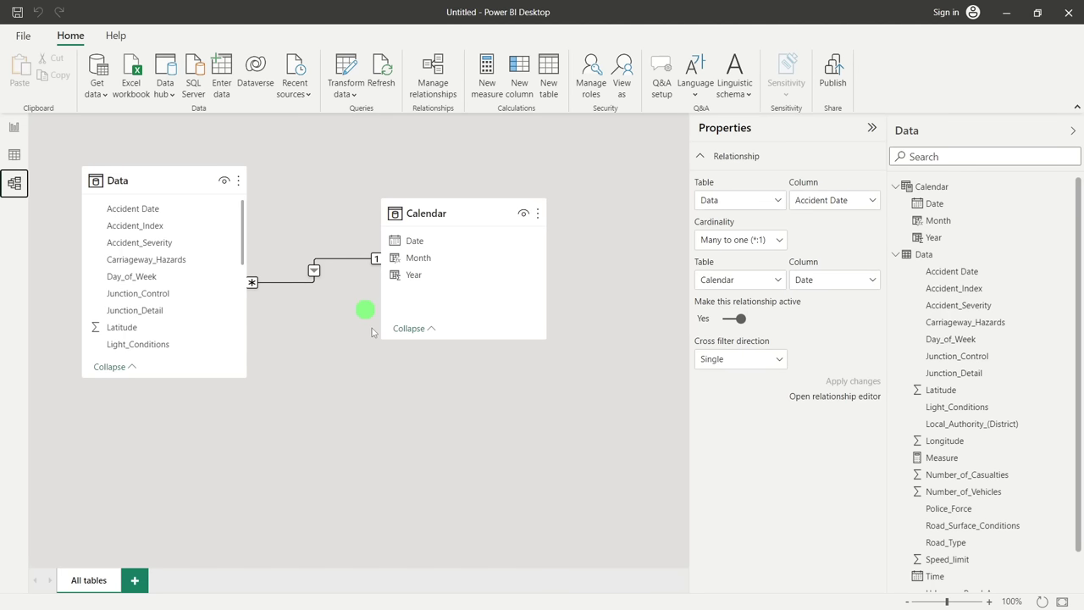
left_click(421, 245)
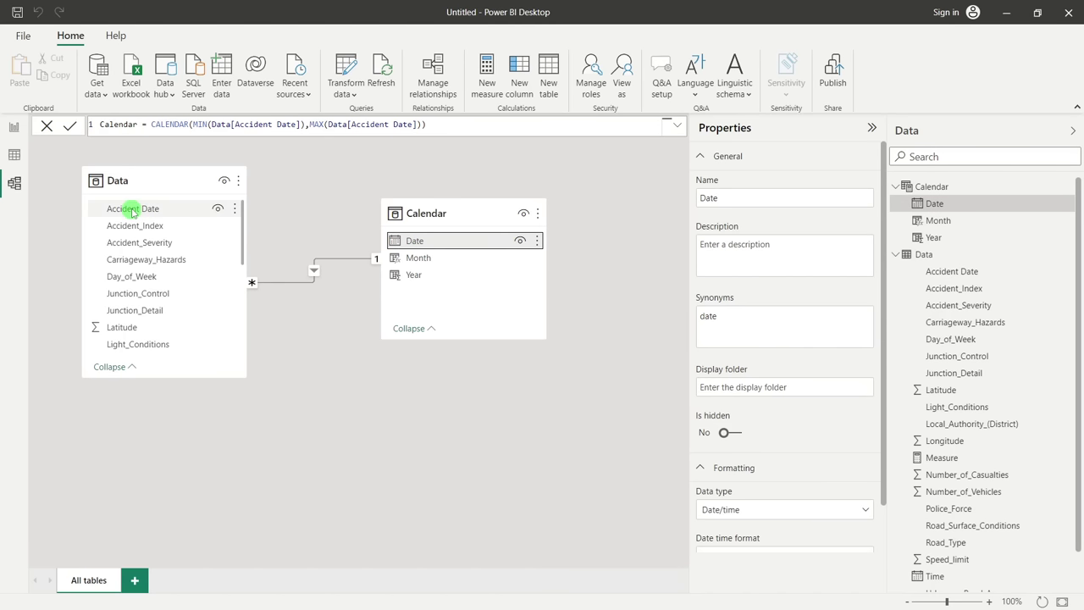
left_click(387, 406)
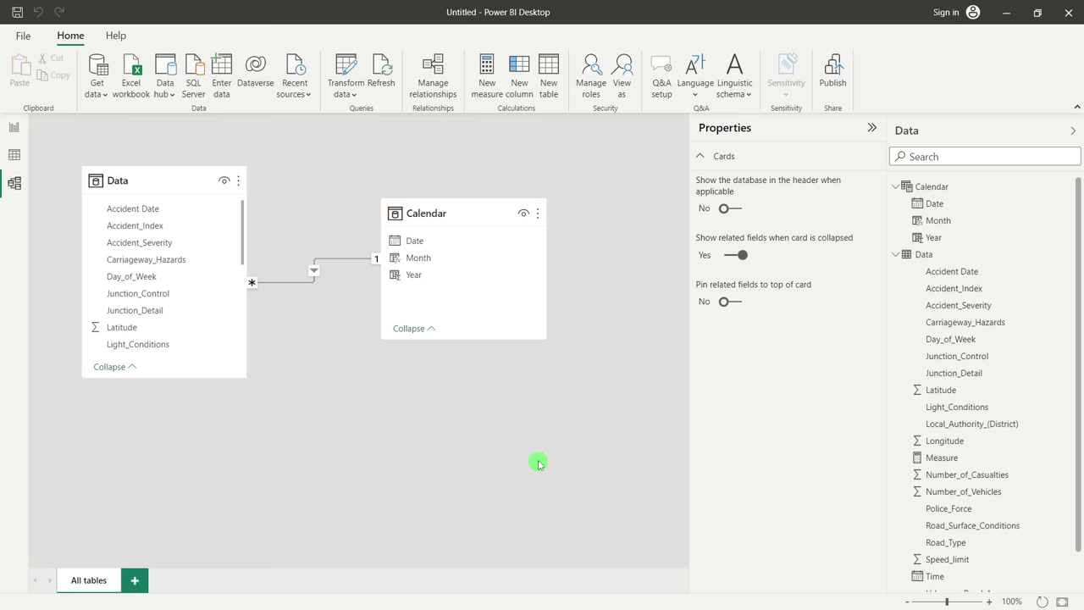
left_click(14, 128)
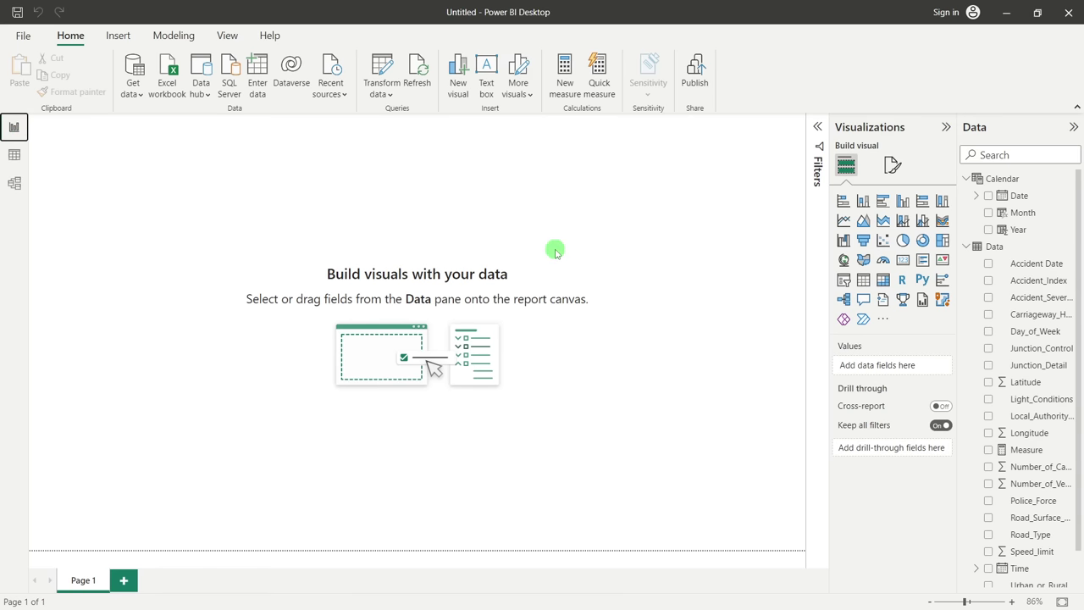
key("alt+Tab")
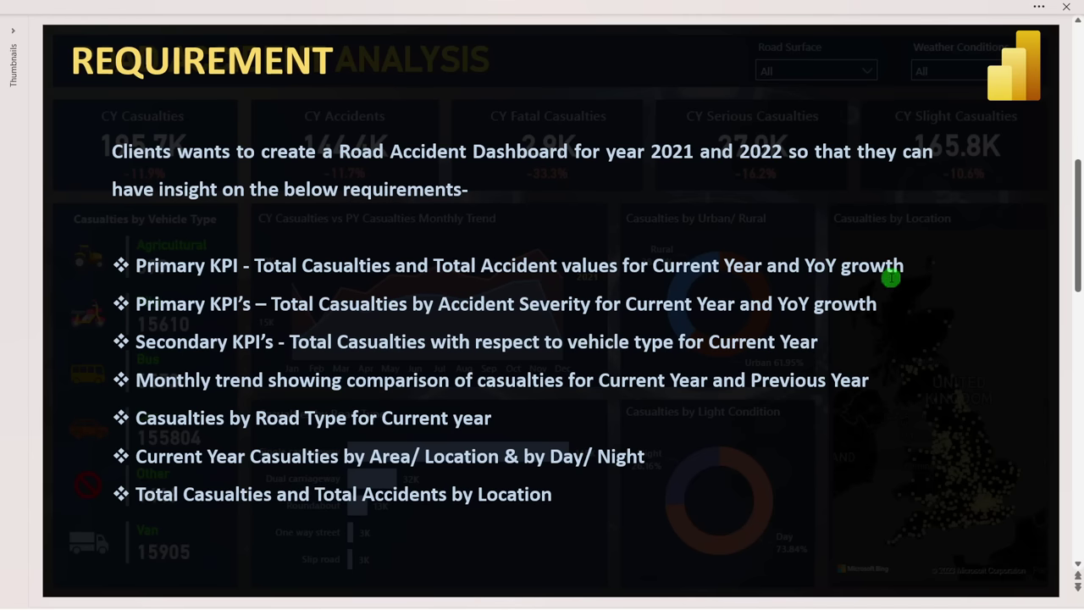
Return from the requirements slide to the empty Power BI report page
key("alt+Tab")
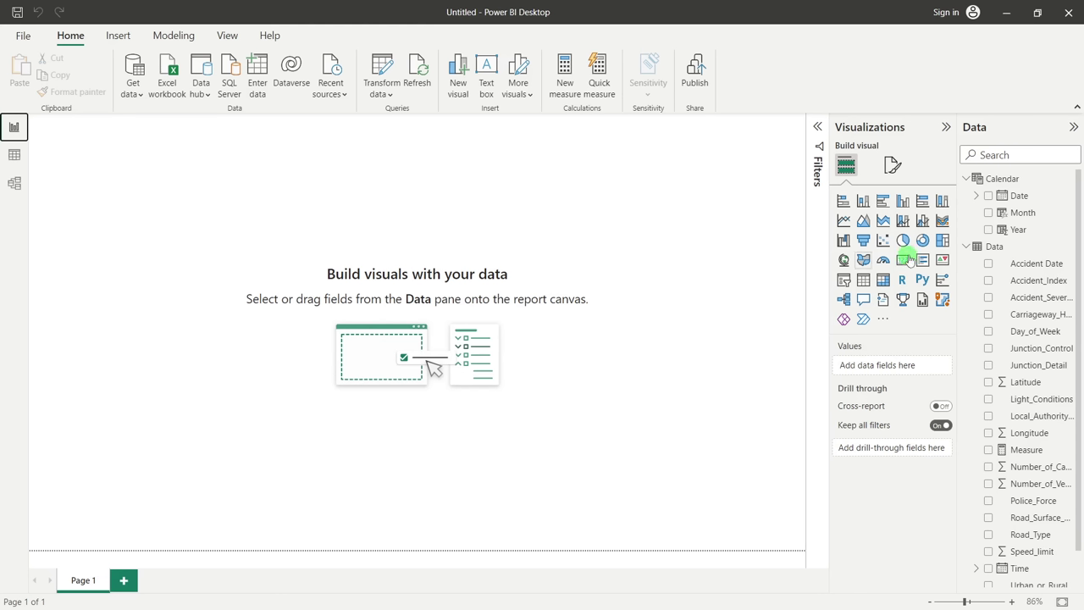
Create a new measure in the Data table named CY Casualties
right_click(998, 247)
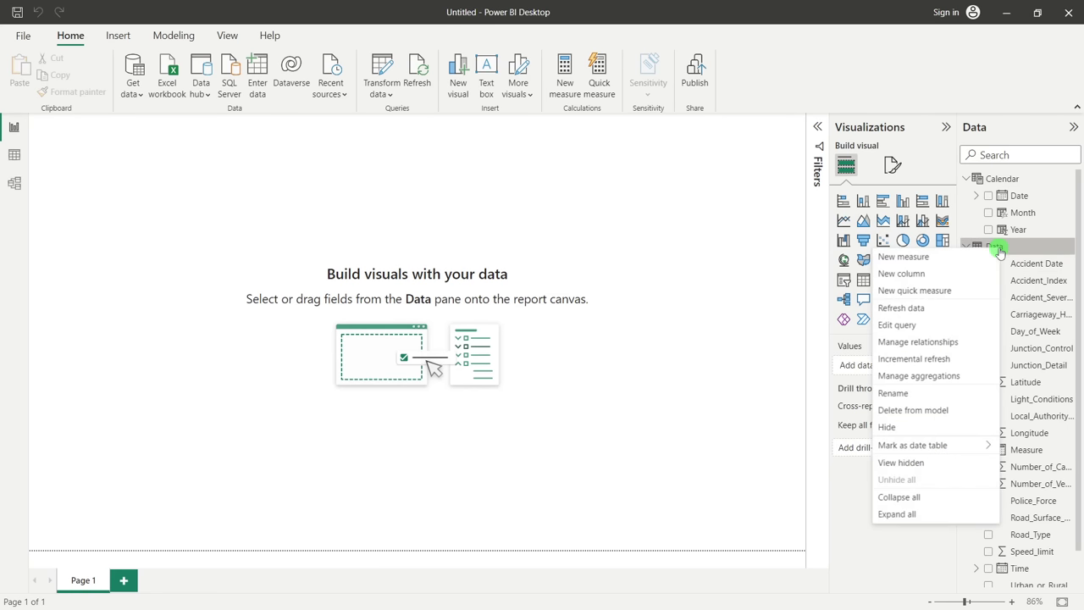
left_click(904, 256)
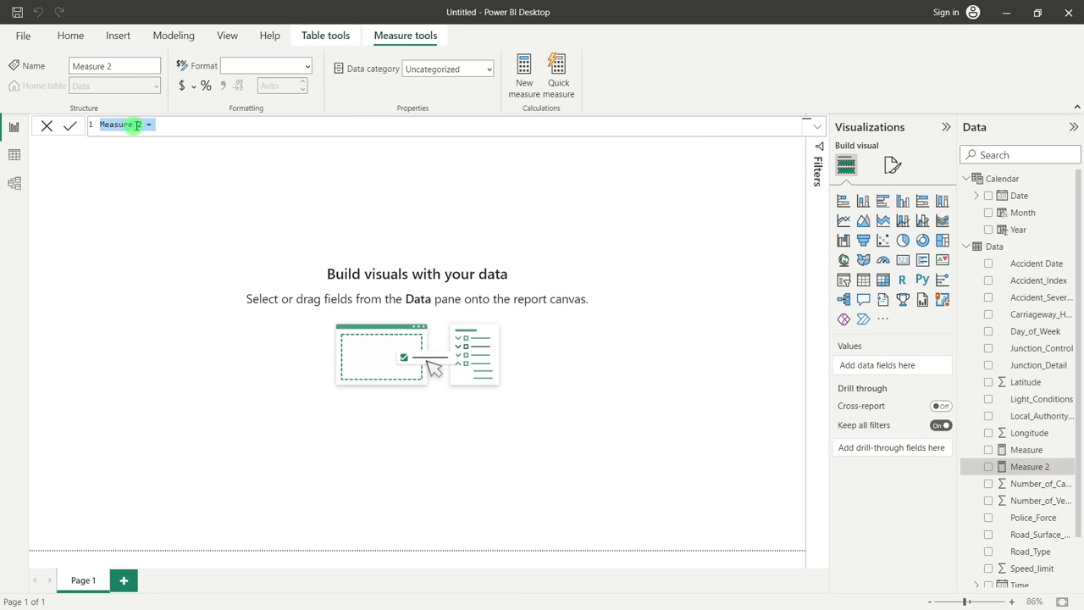
left_click_drag(143, 123, 100, 124)
type("Cas")
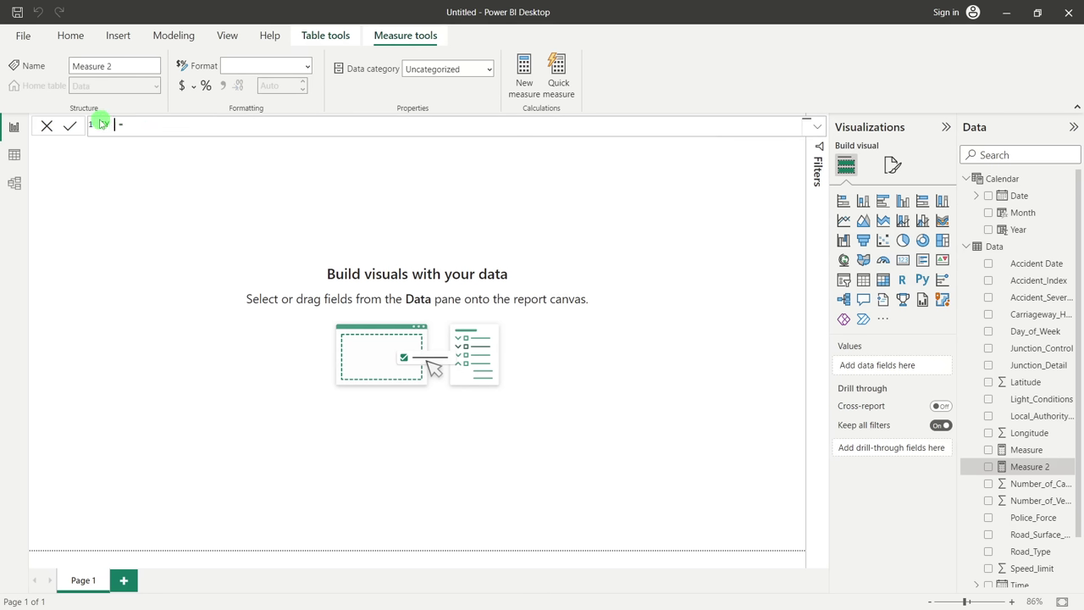
type("ualties")
left_click(187, 124)
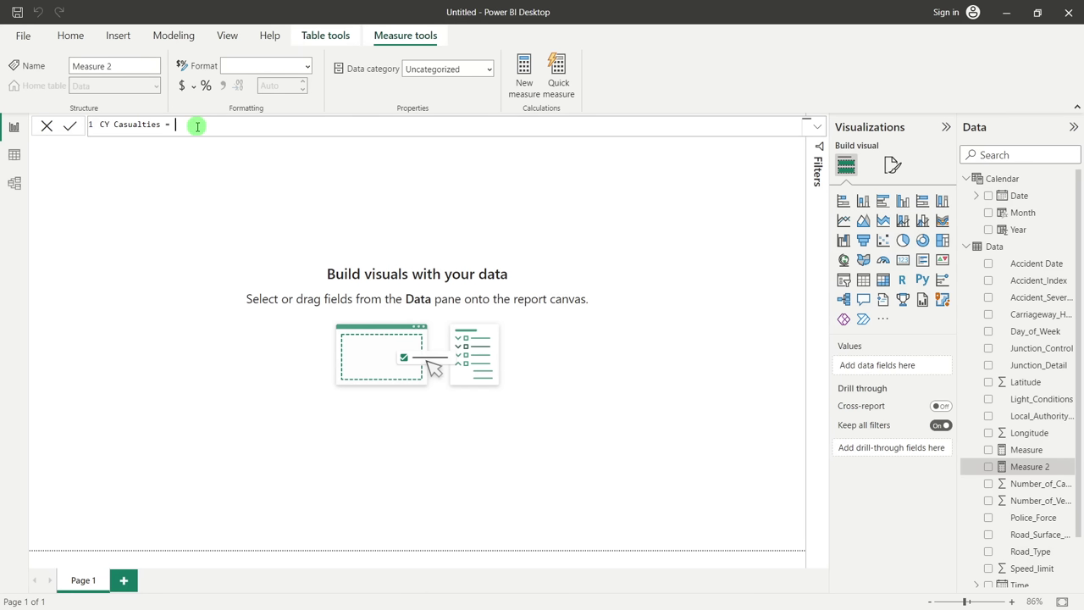
Enter and commit the formula TOTALYTD(SUM(Data[Number_of_Casualties]),'Calendar'[Date])
type("tot")
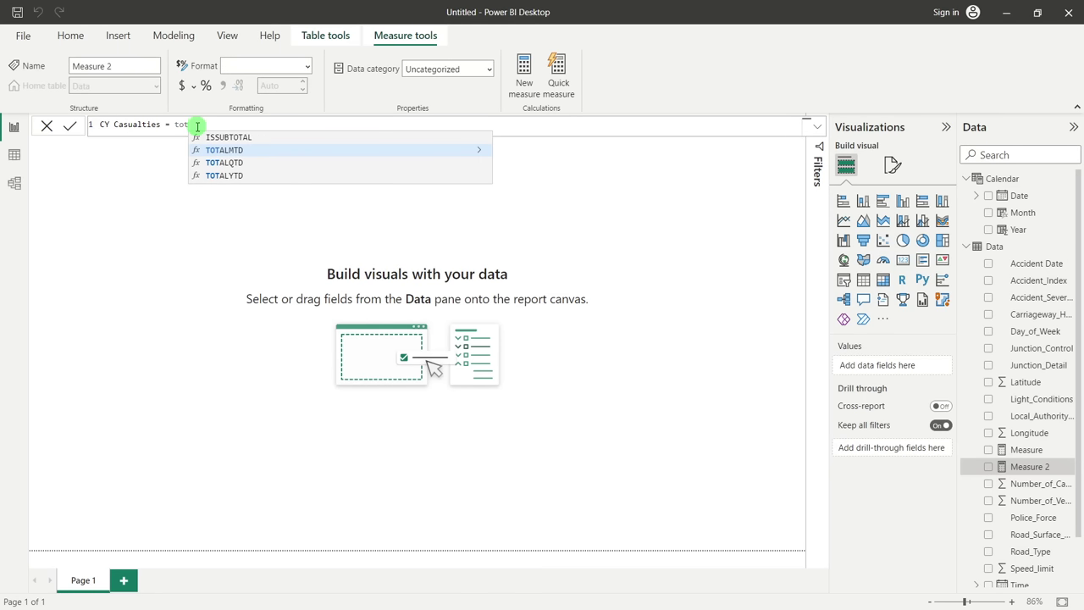
left_click(247, 178)
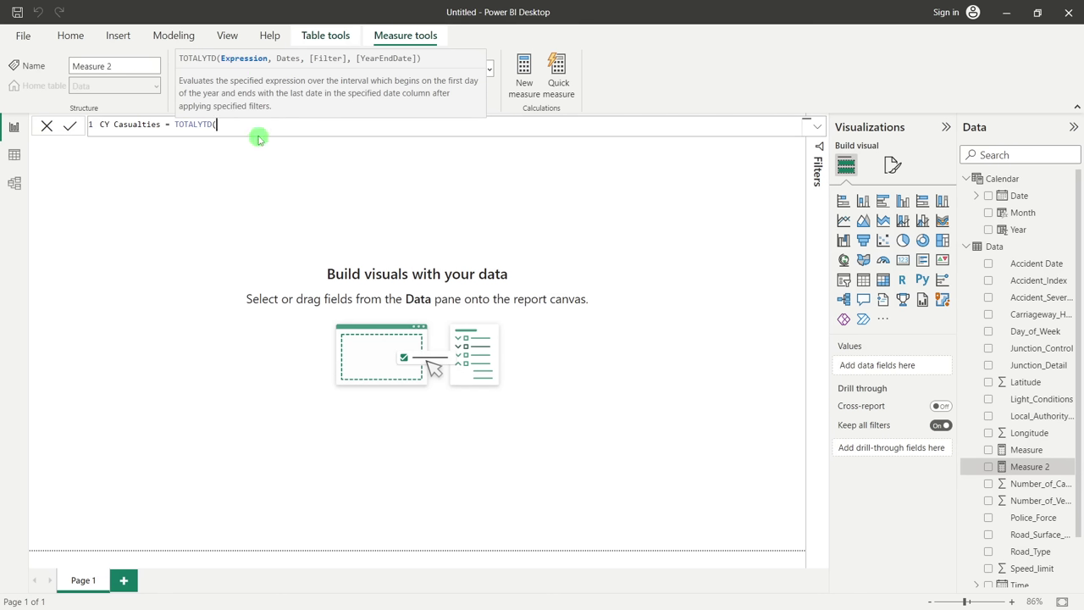
type("SUM(")
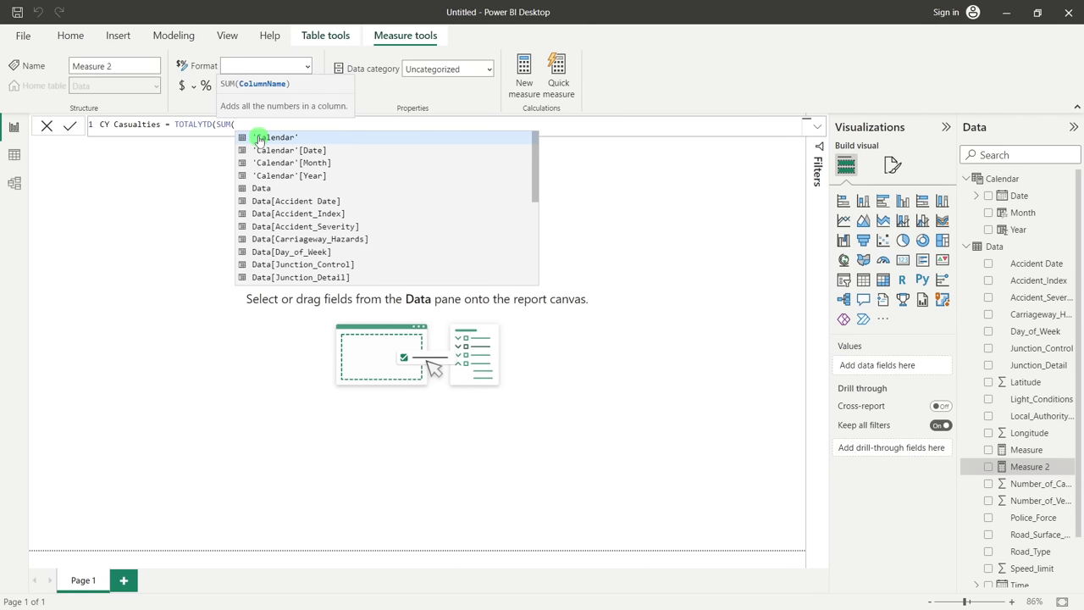
type("nu")
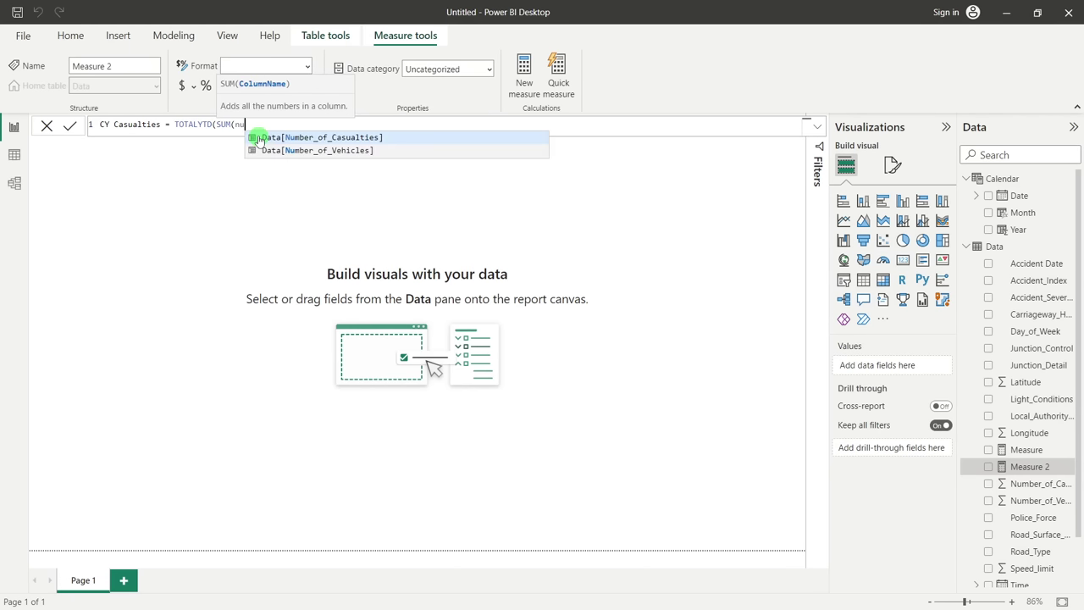
left_click(360, 137)
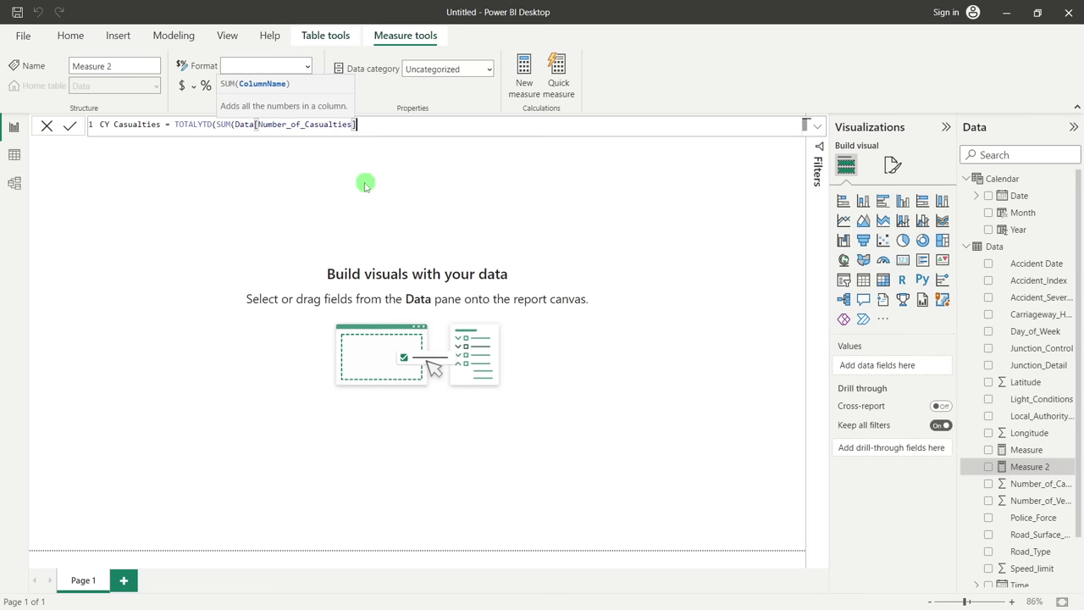
type("),")
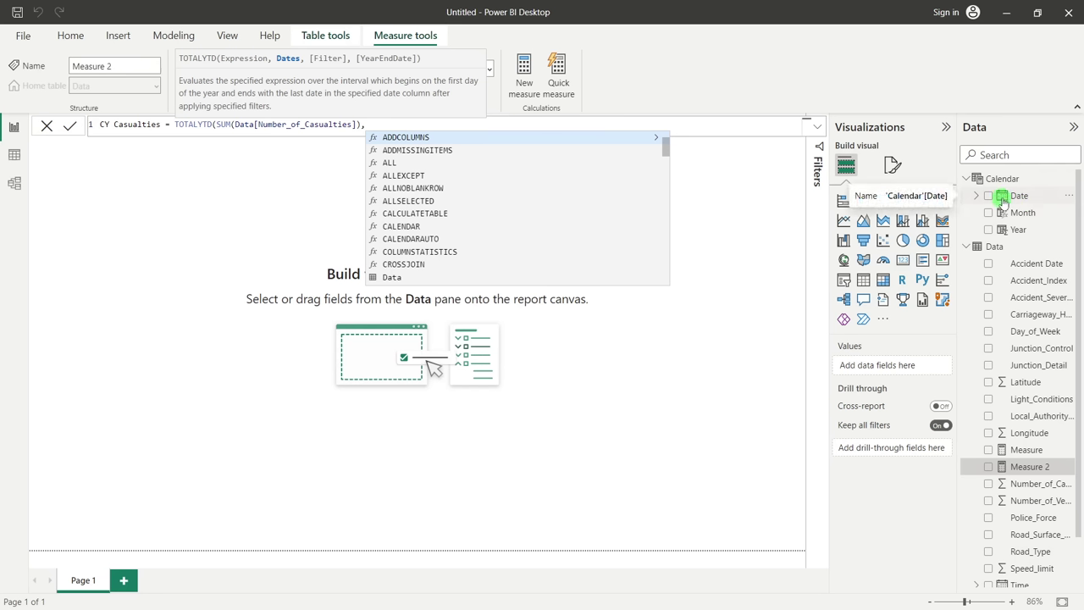
type("cale")
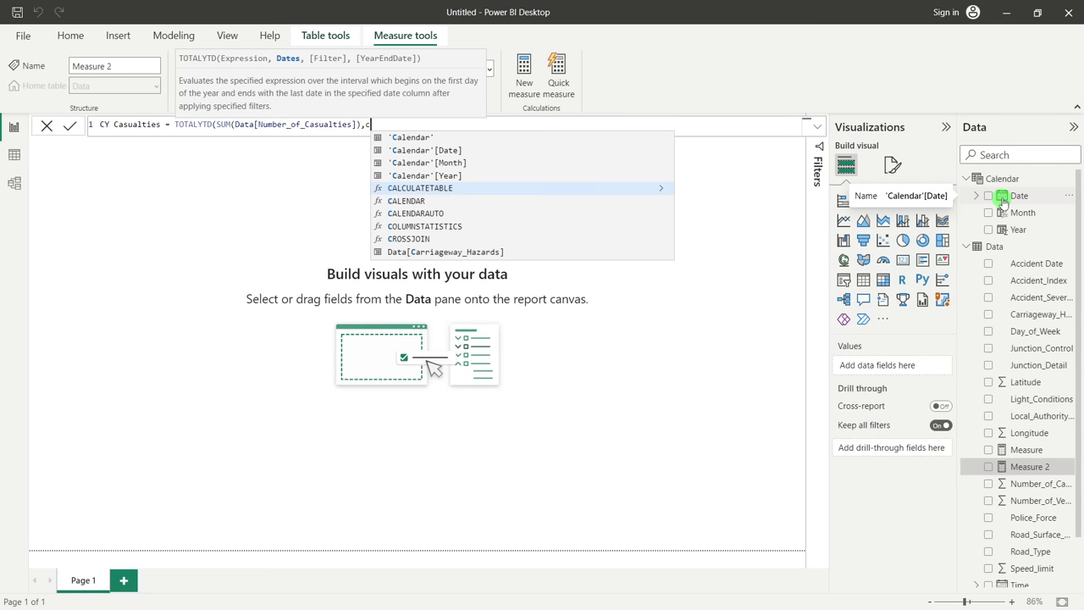
left_click(430, 150)
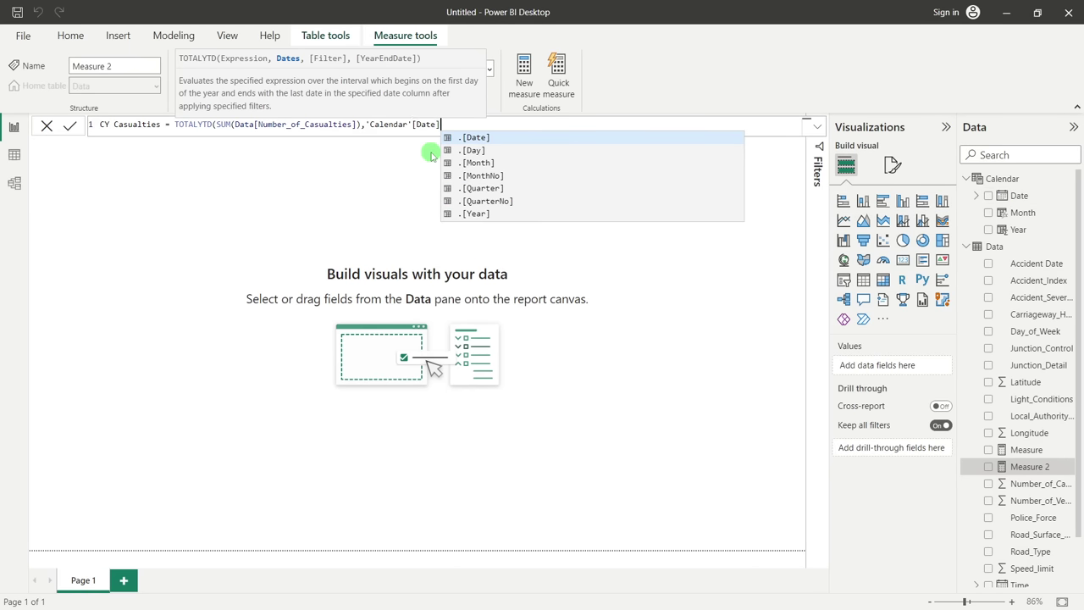
type(")")
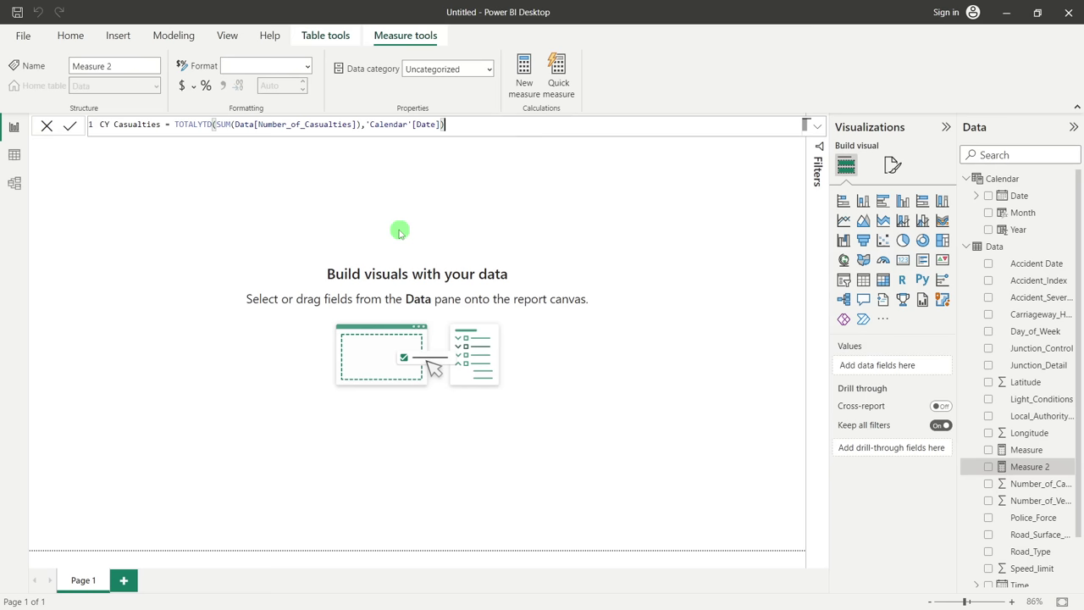
key("Return")
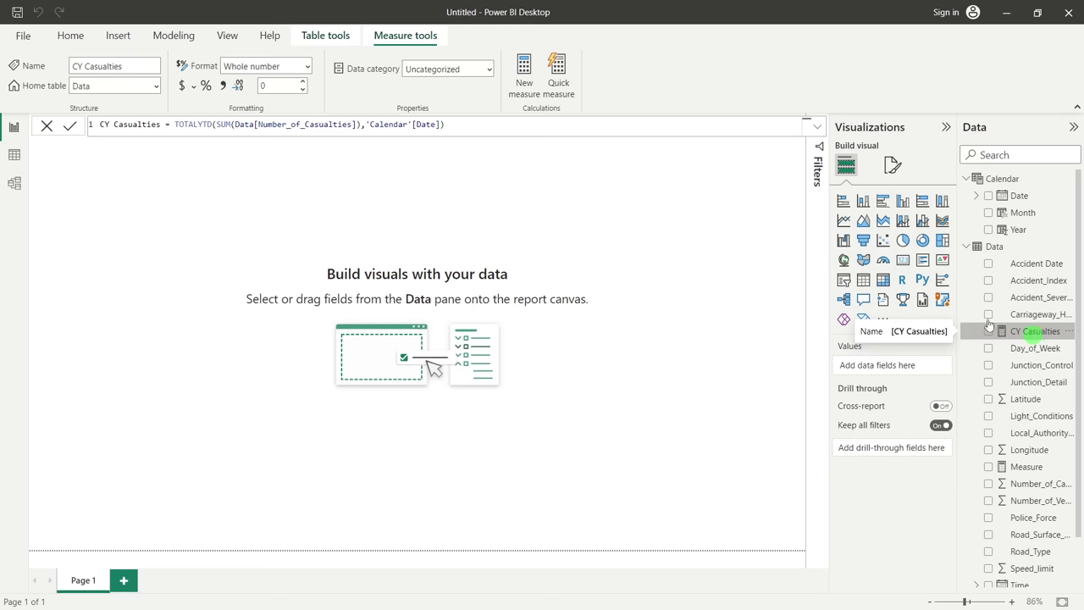
Add an empty card visual and move it to the middle of the page
left_click(772, 214)
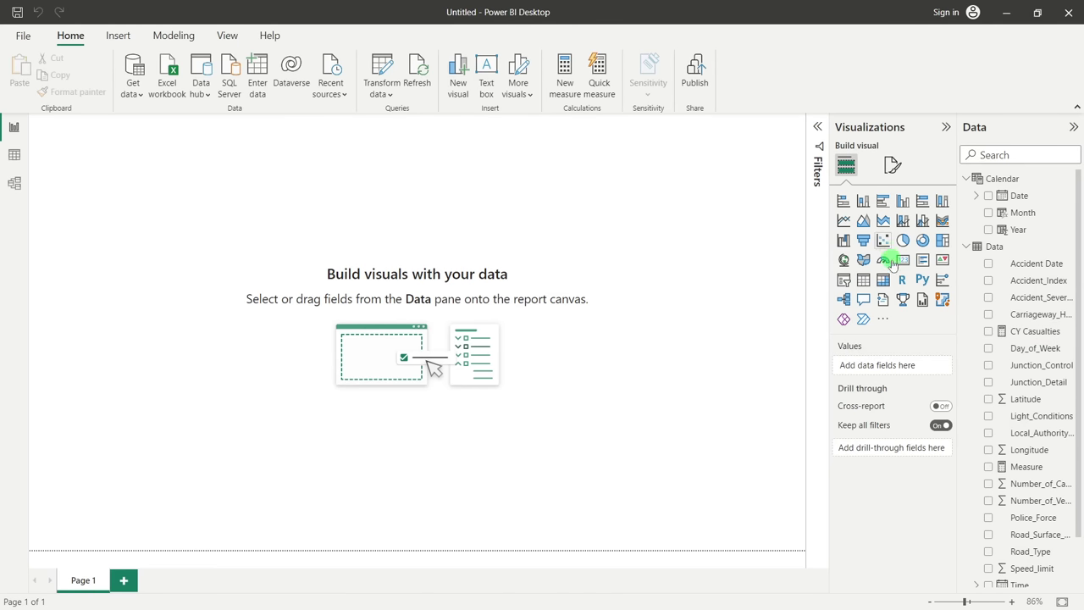
left_click(946, 127)
left_click(946, 129)
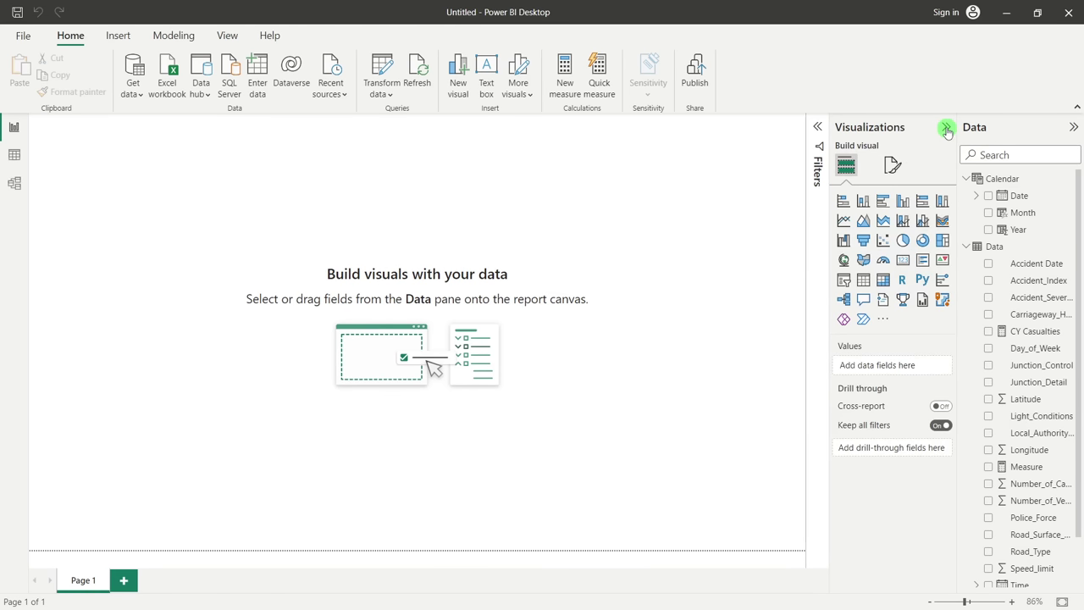
left_click(905, 261)
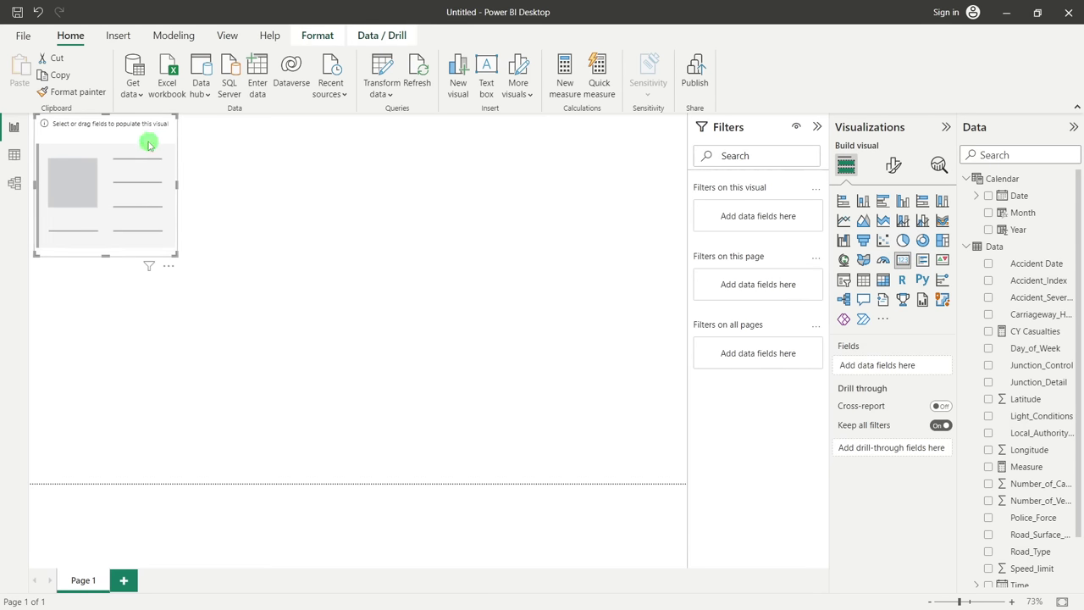
left_click_drag(150, 145, 367, 232)
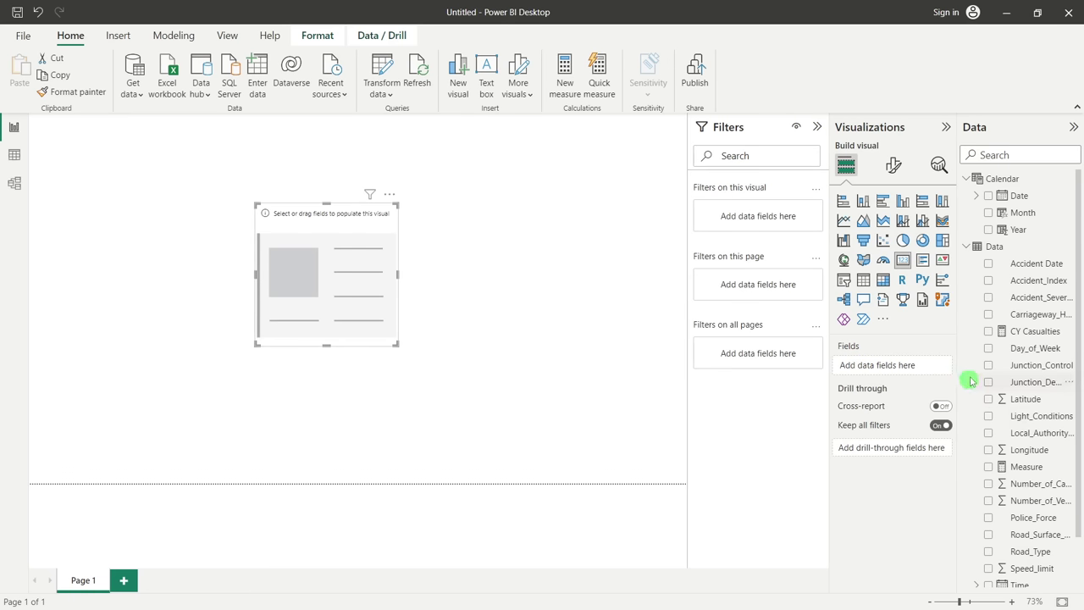
scroll(1041, 410, "down", 1)
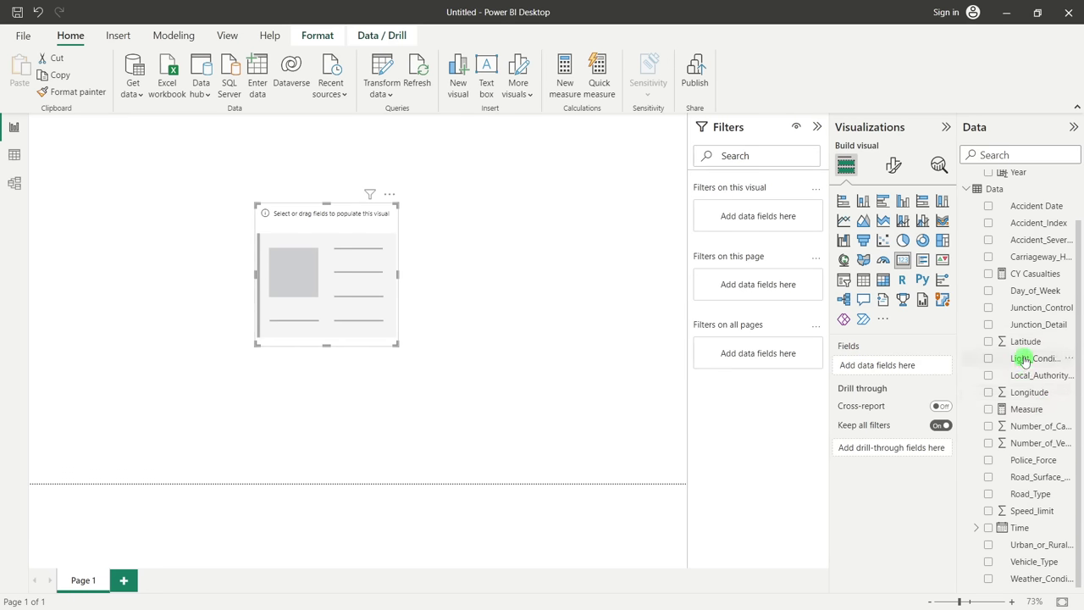
scroll(1019, 347, "up", 1)
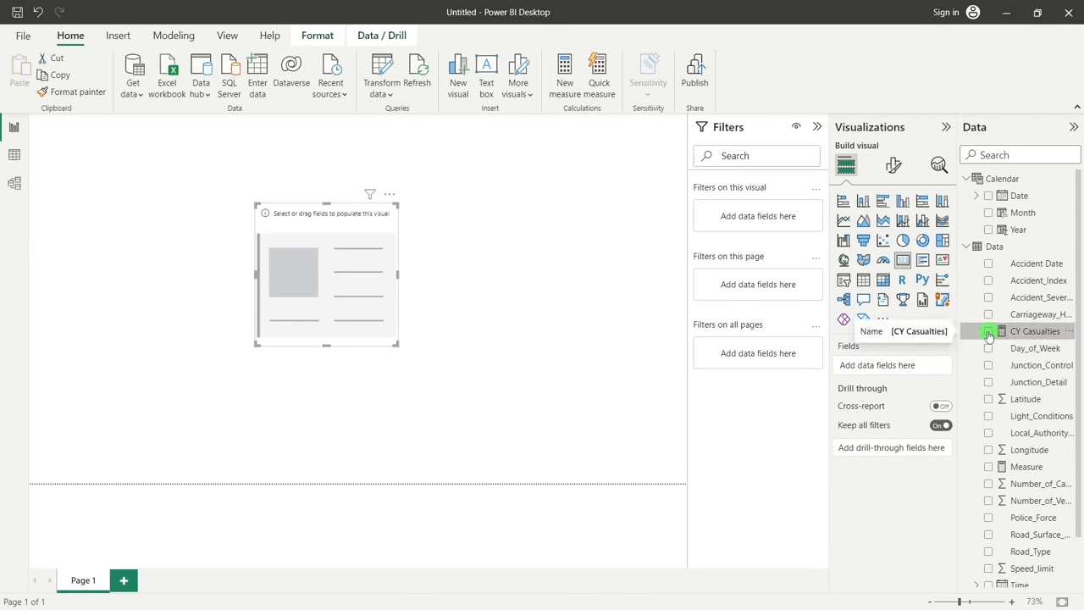
Put CY Casualties into the card, showing 196K, and make the card shorter
left_click(989, 332)
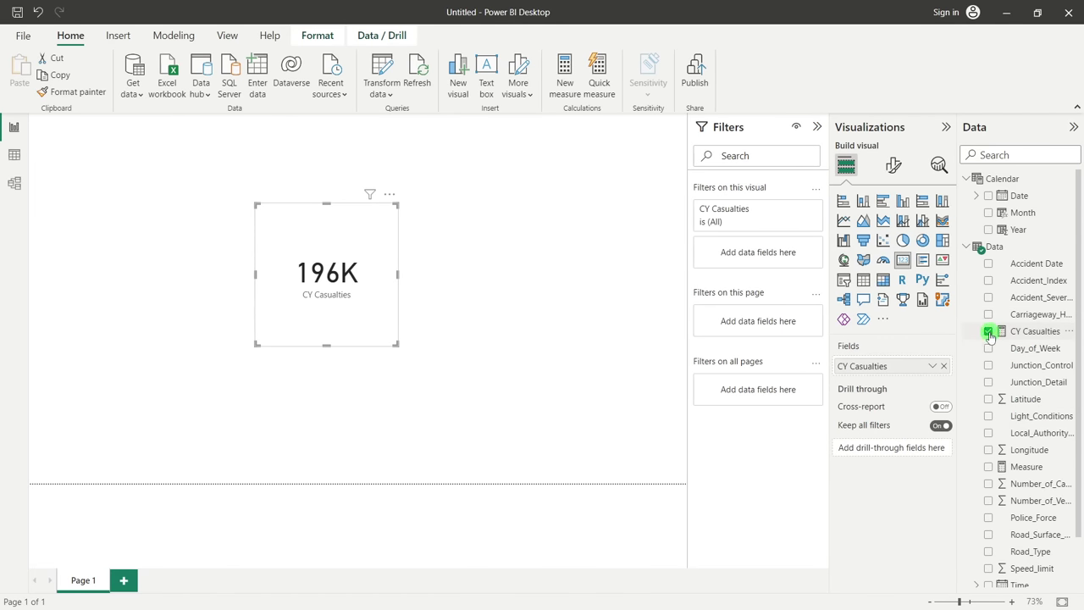
left_click(989, 331)
left_click_drag(1035, 334, 894, 364)
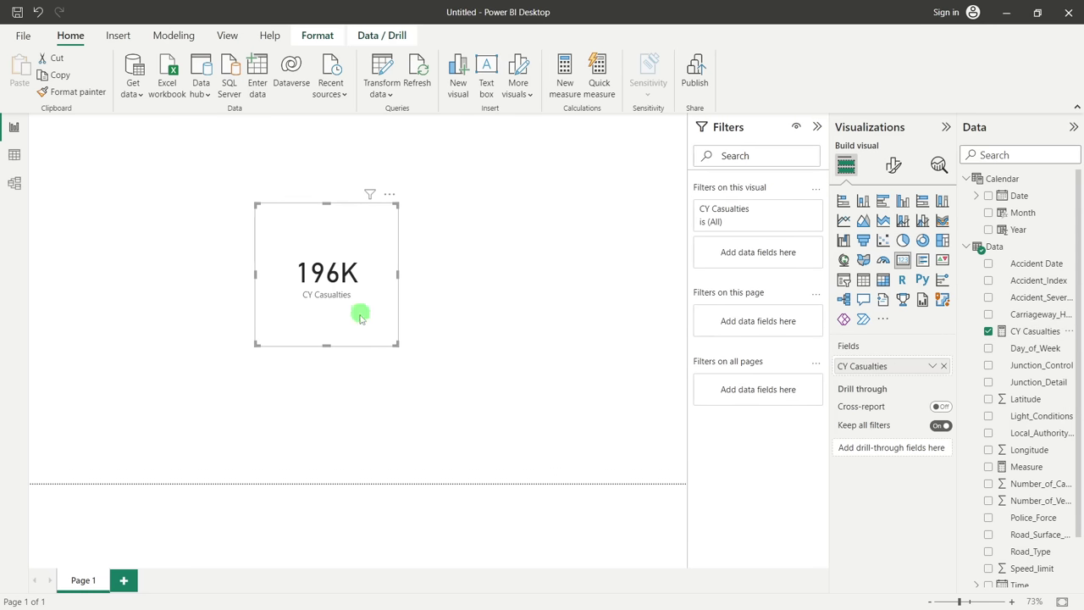
left_click(329, 348)
left_click(338, 286)
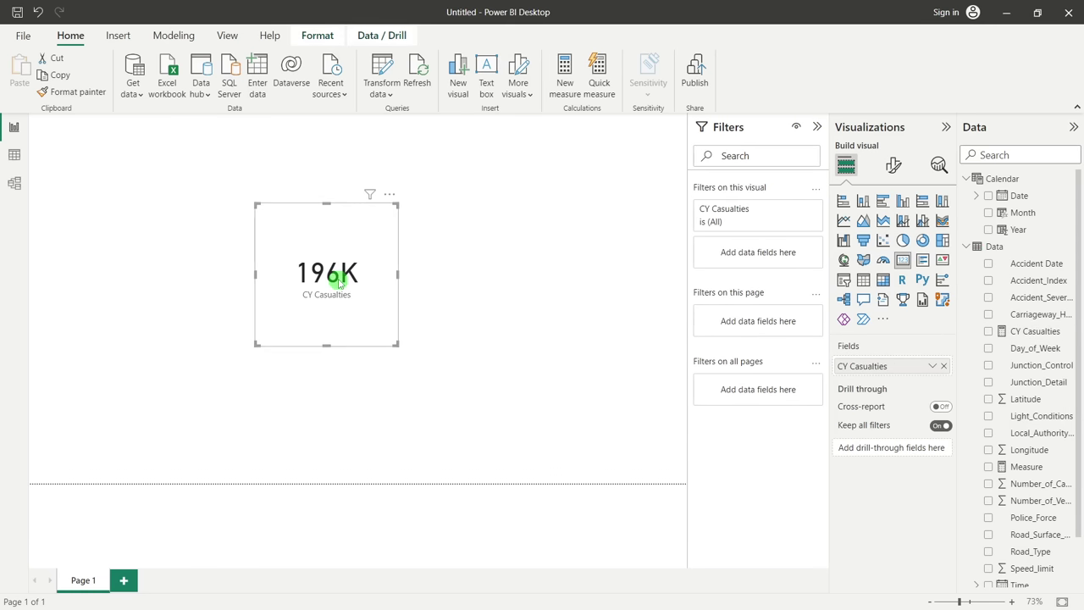
left_click_drag(323, 343, 338, 259)
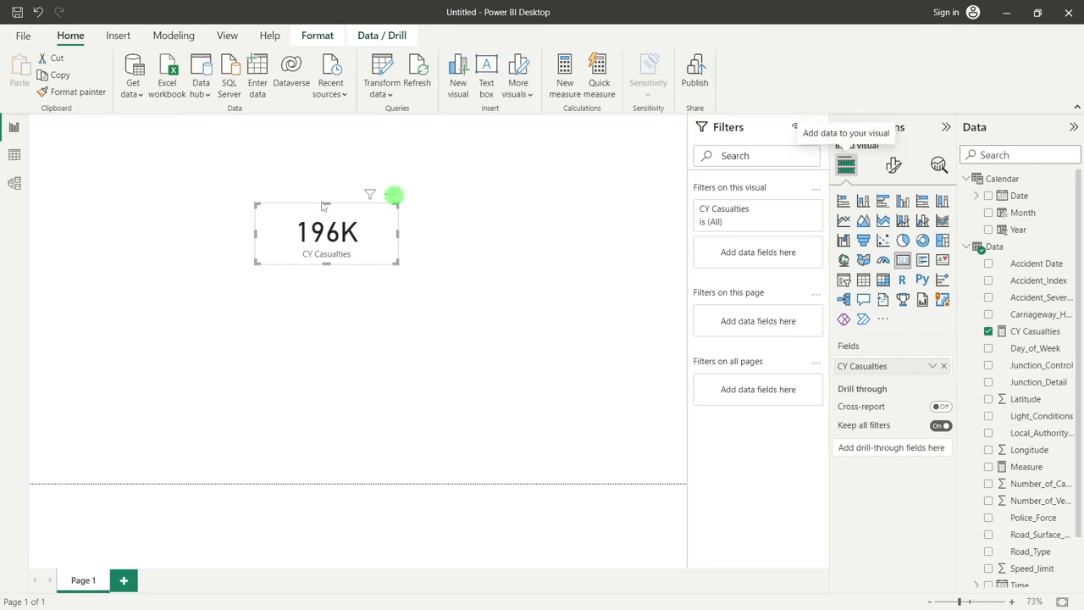
left_click(605, 376)
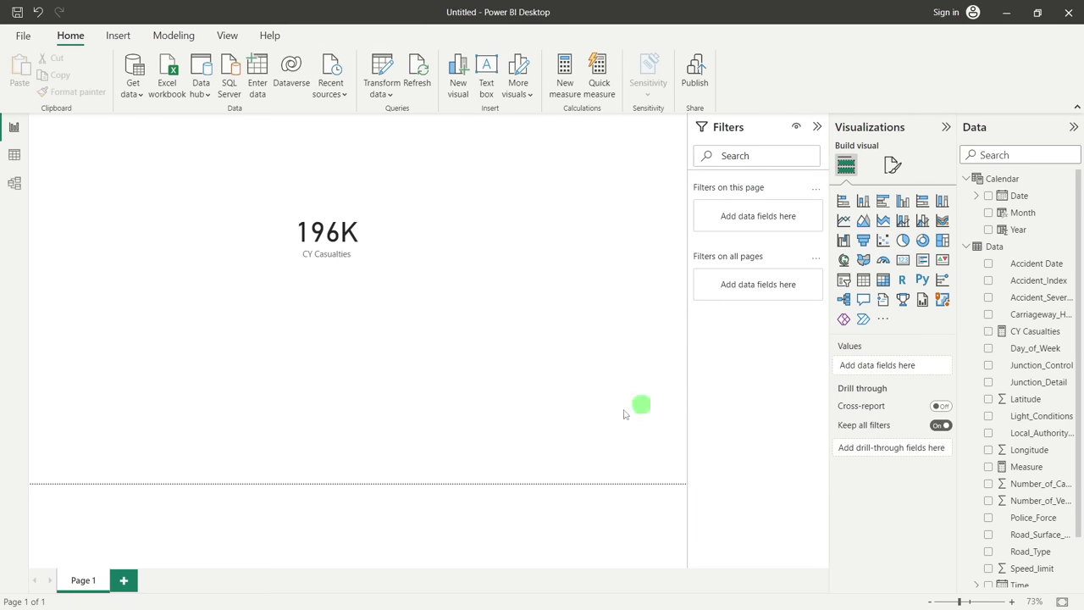
Format the card's callout value with Auto display units and 1 decimal place, showing 195.7K
left_click(326, 228)
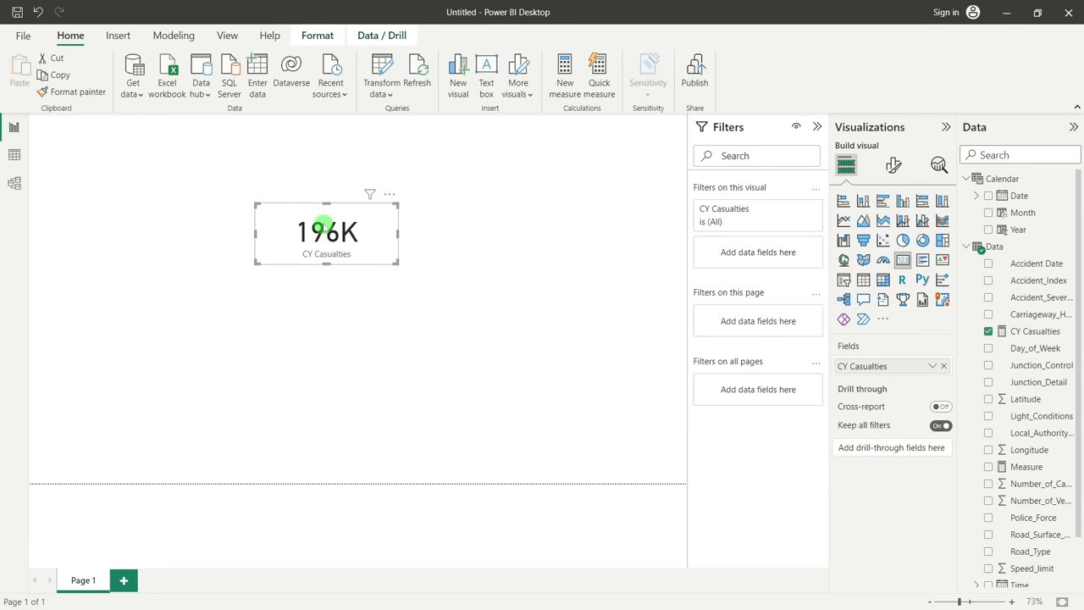
left_click(897, 167)
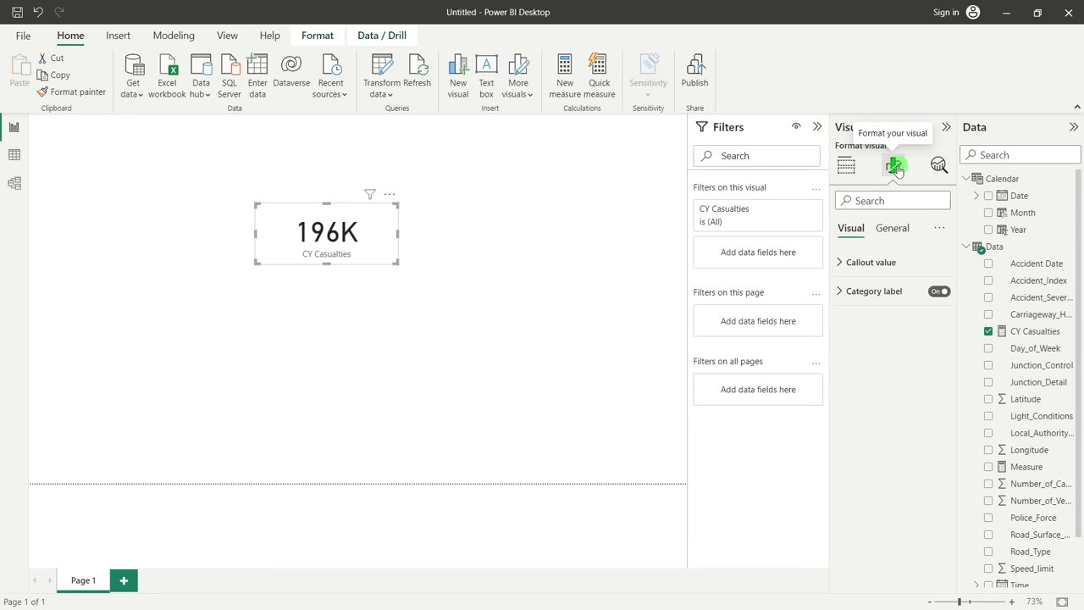
left_click(873, 264)
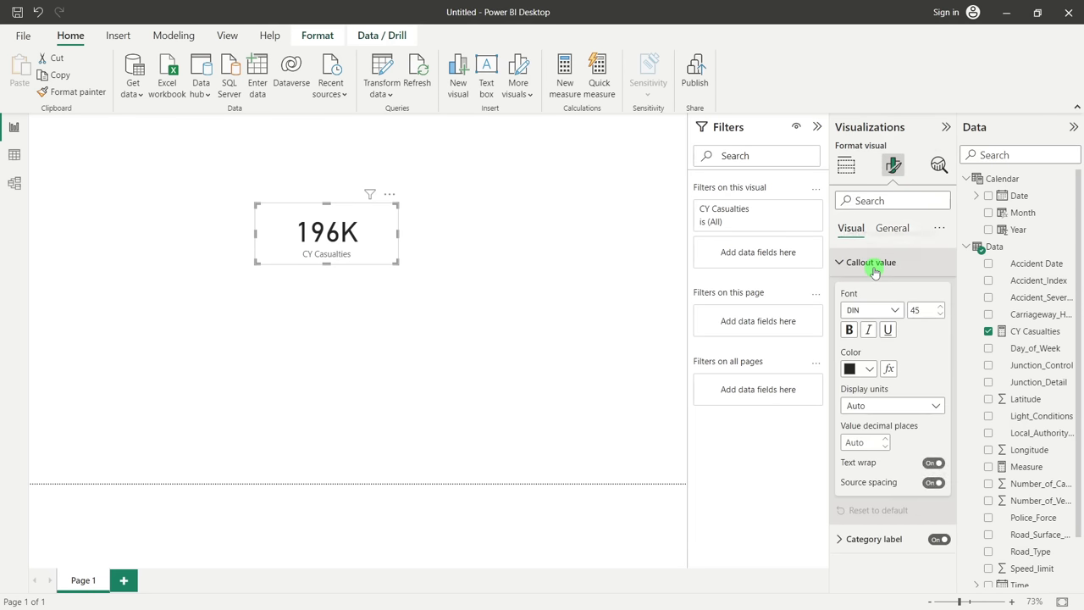
left_click(886, 405)
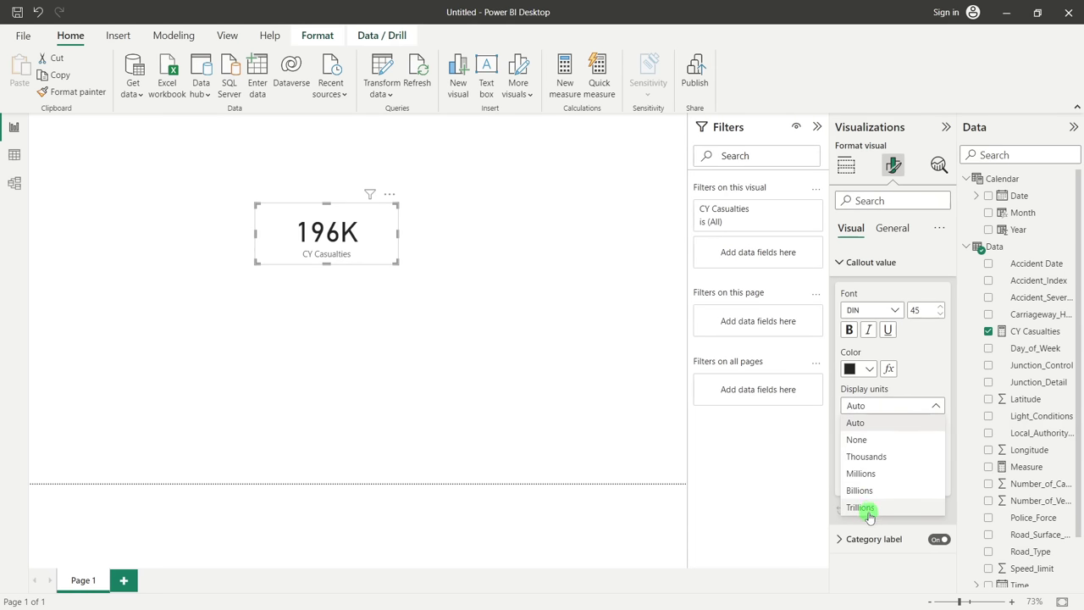
left_click(864, 405)
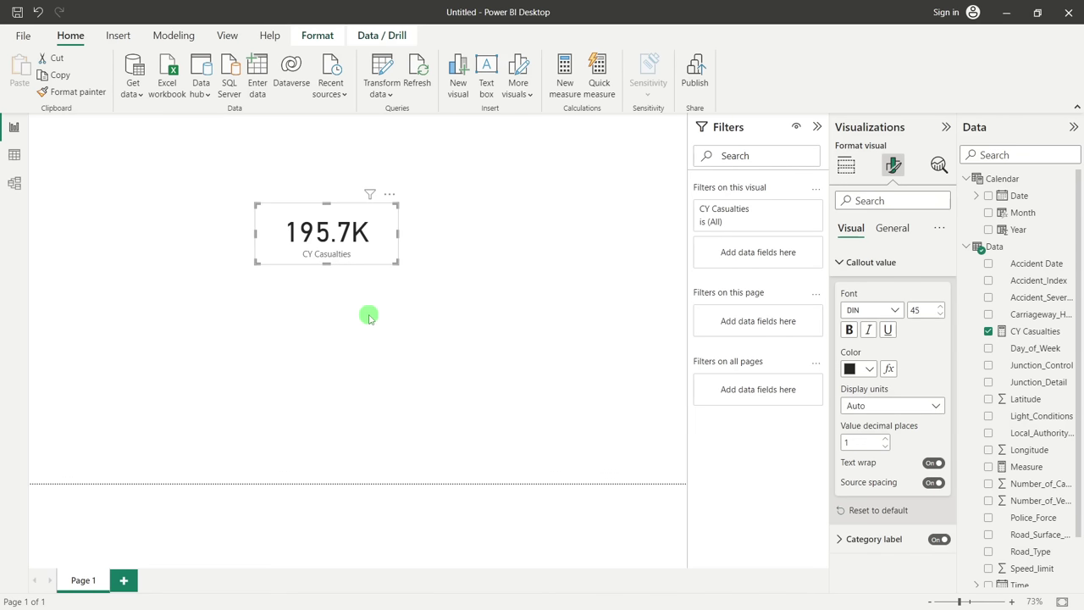
left_click(368, 316)
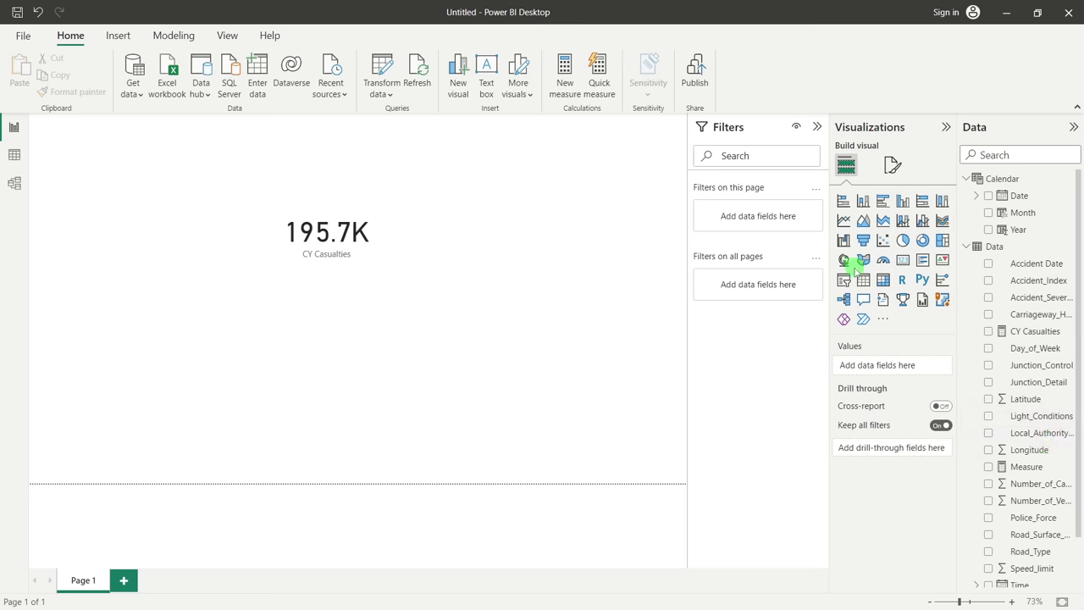
left_click_drag(903, 259, 547, 322)
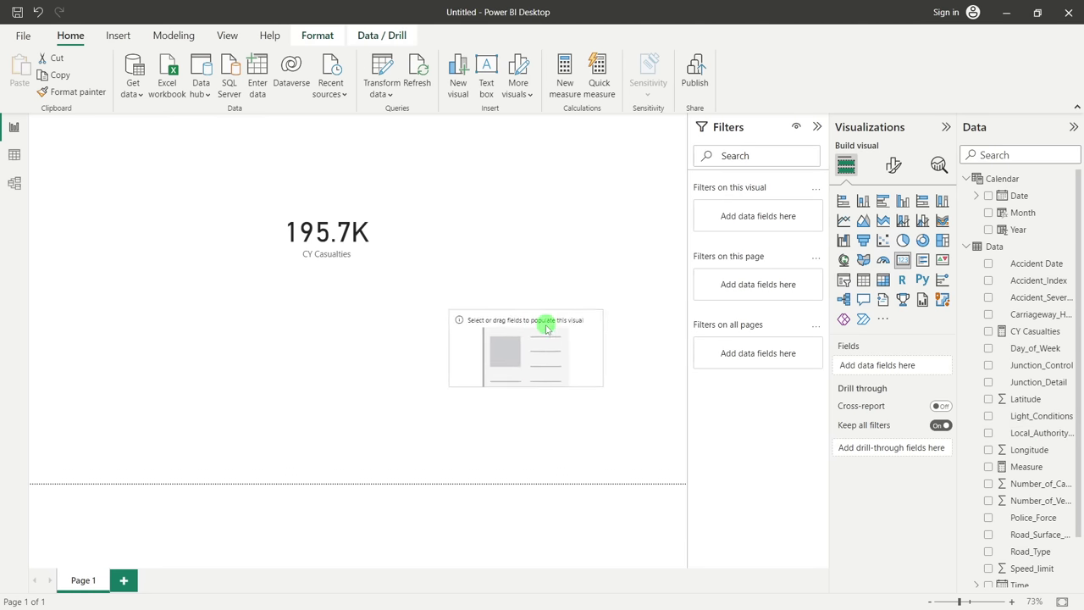
left_click_drag(1042, 487, 908, 371)
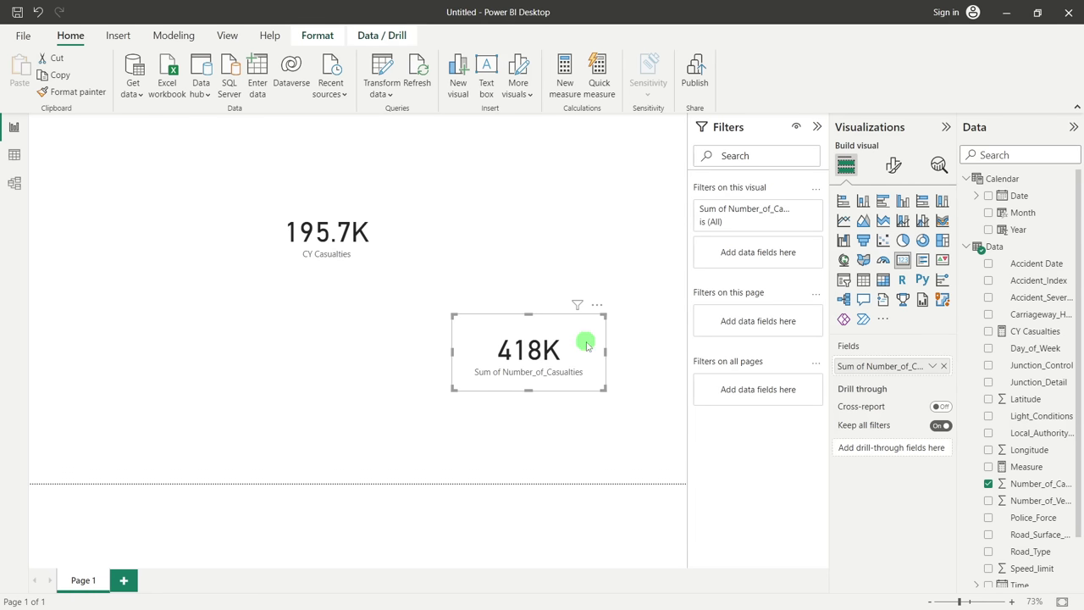
key("Delete")
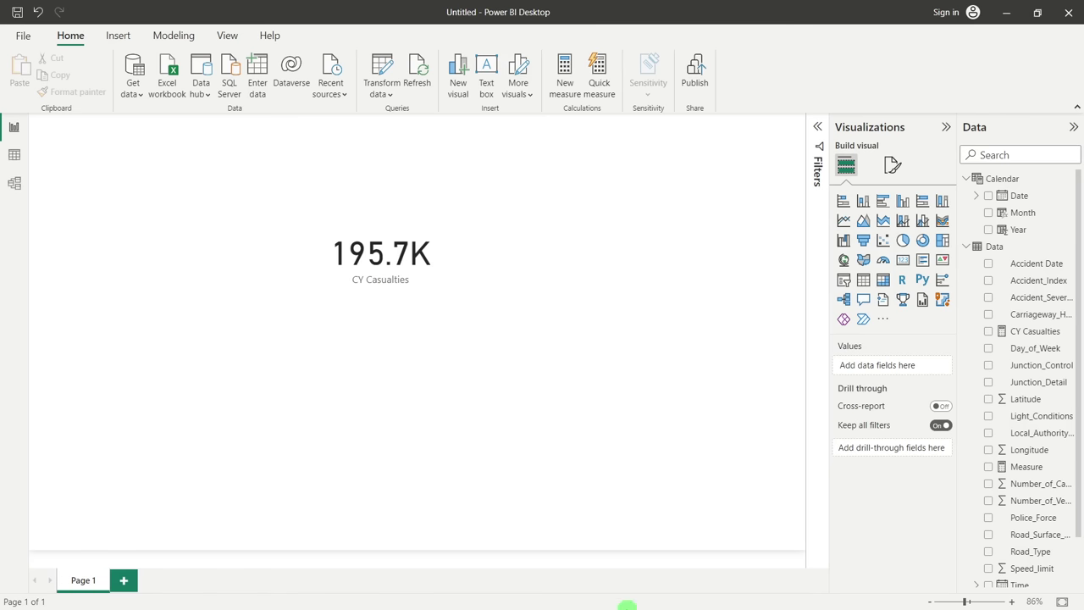
View the finished Road dashboard with the Visualizations pane hidden, then switch toward PowerPoint
key("alt+Tab")
mouse_move(557, 592)
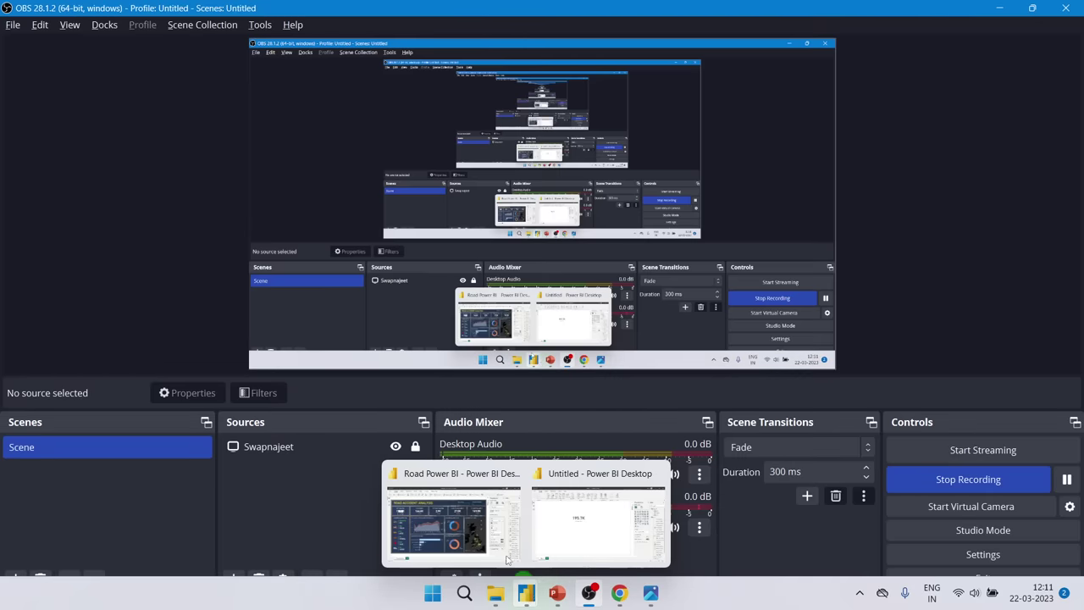
left_click(506, 559)
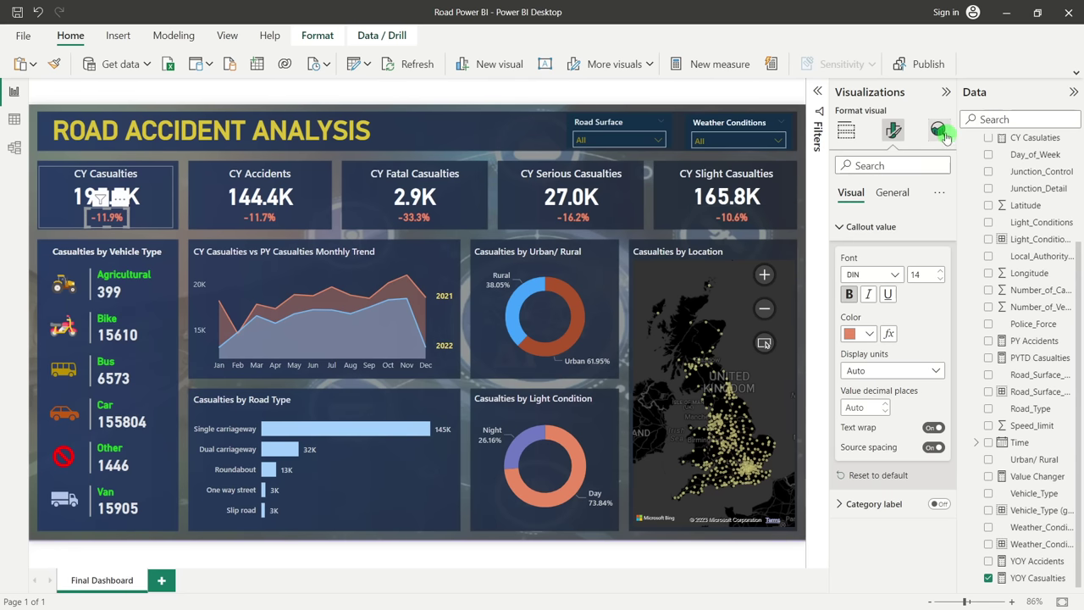
left_click(946, 92)
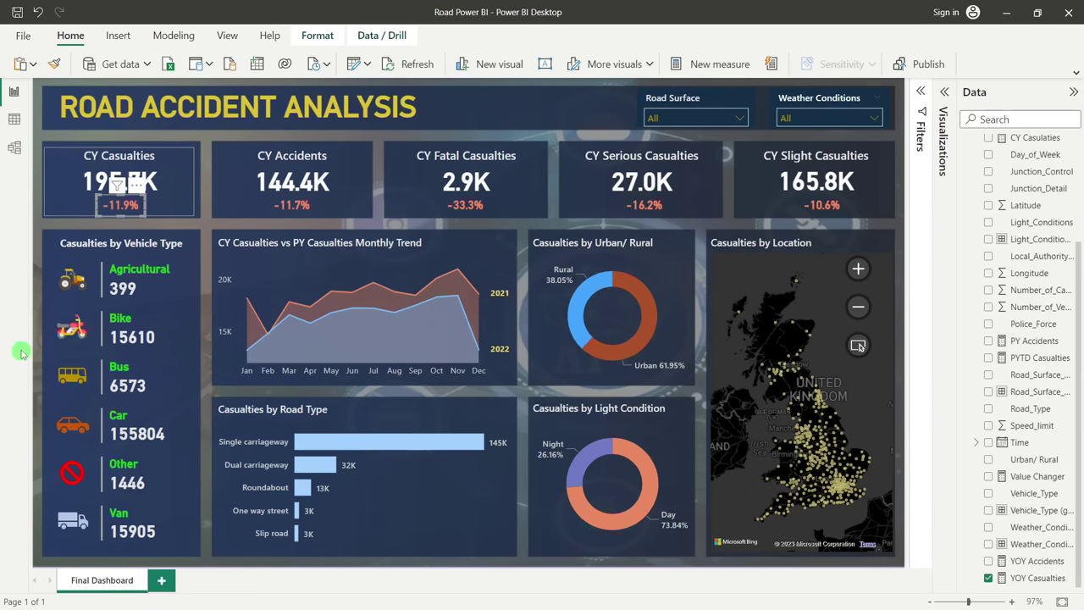
key("alt+Tab")
mouse_move(557, 592)
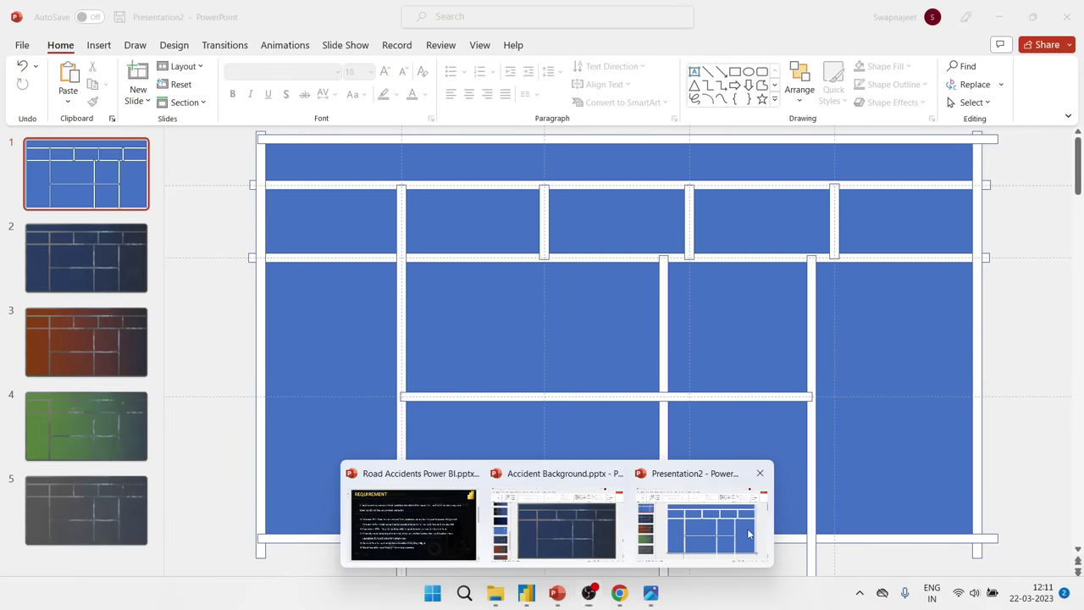
Open Presentation2 and look over slide 1's large blue grid rectangle
left_click(703, 525)
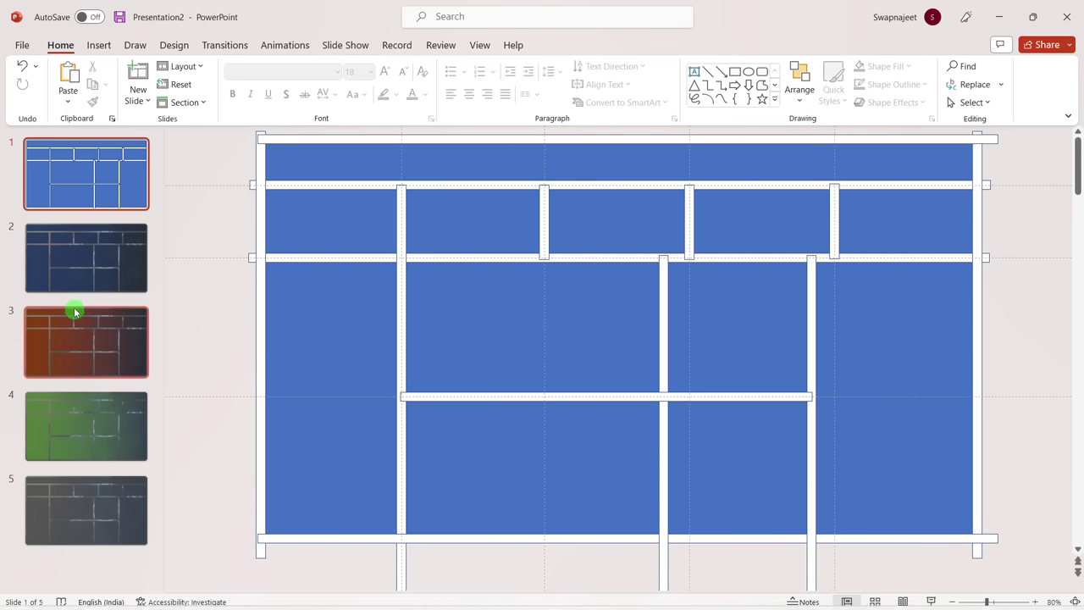
left_click(88, 283)
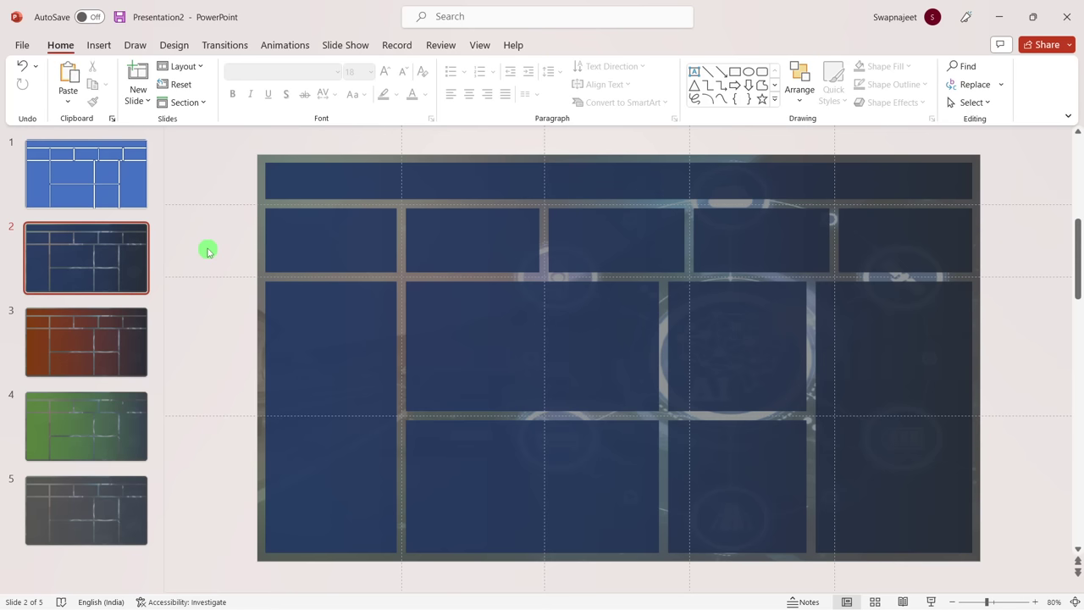
left_click(127, 181)
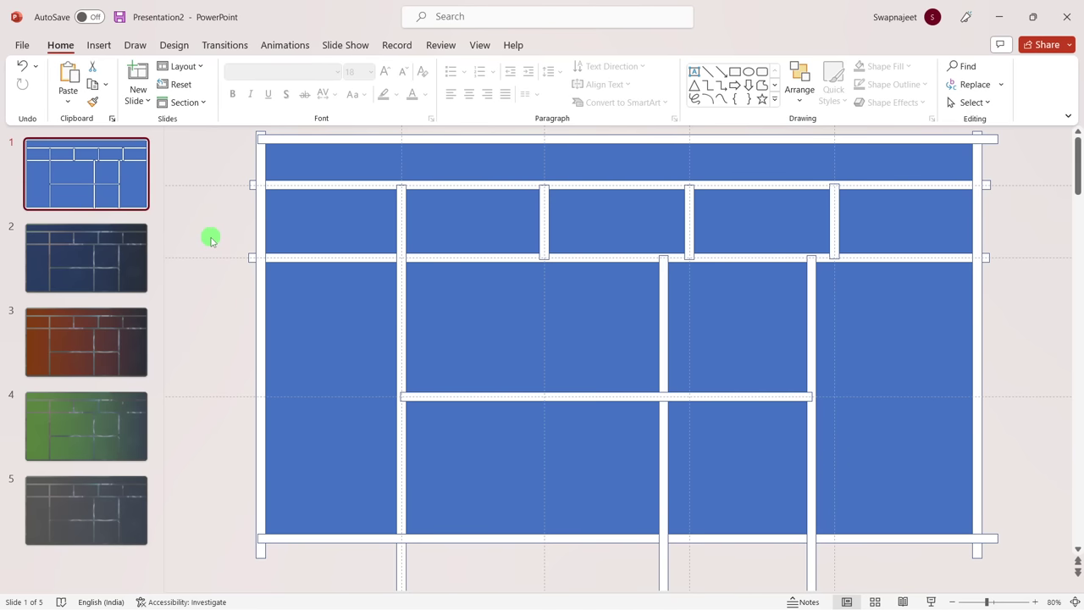
left_click(336, 356)
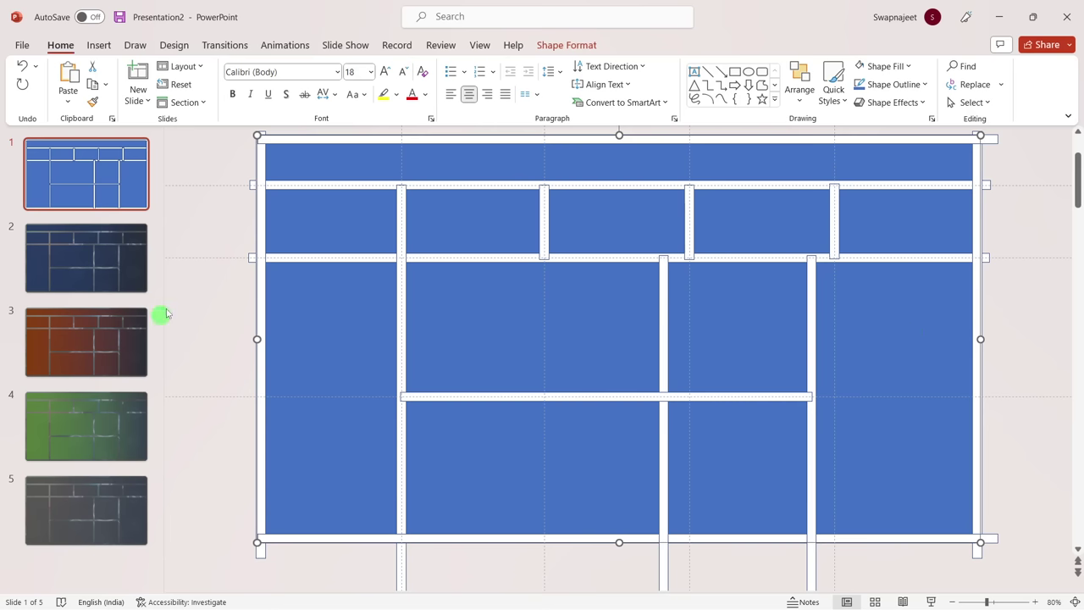
left_click(218, 280)
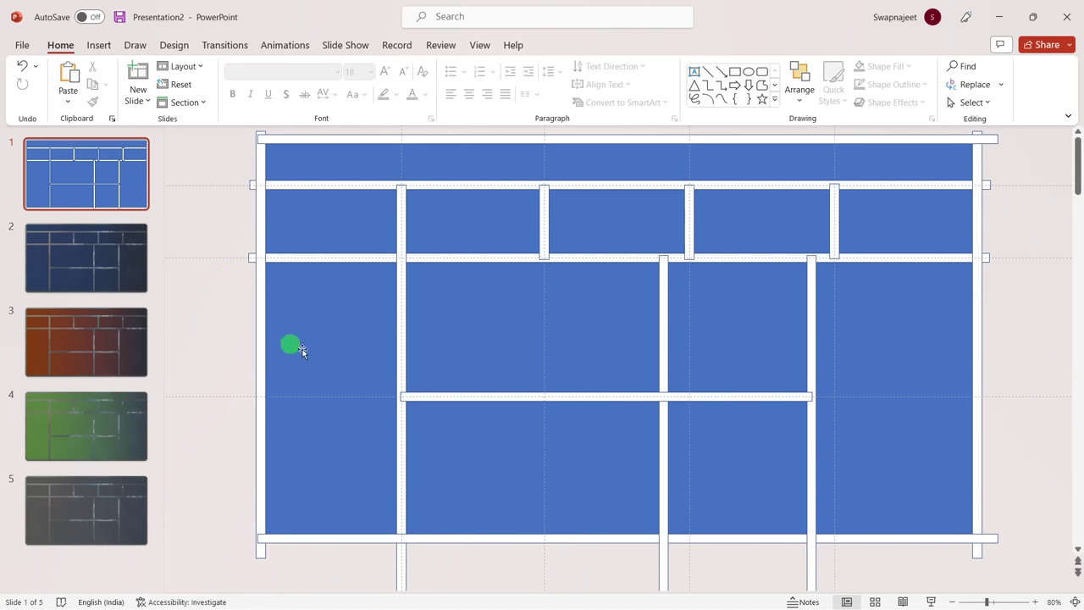
Go to slide 2 and open Format Shape for its dark blue grid shape
left_click(126, 263)
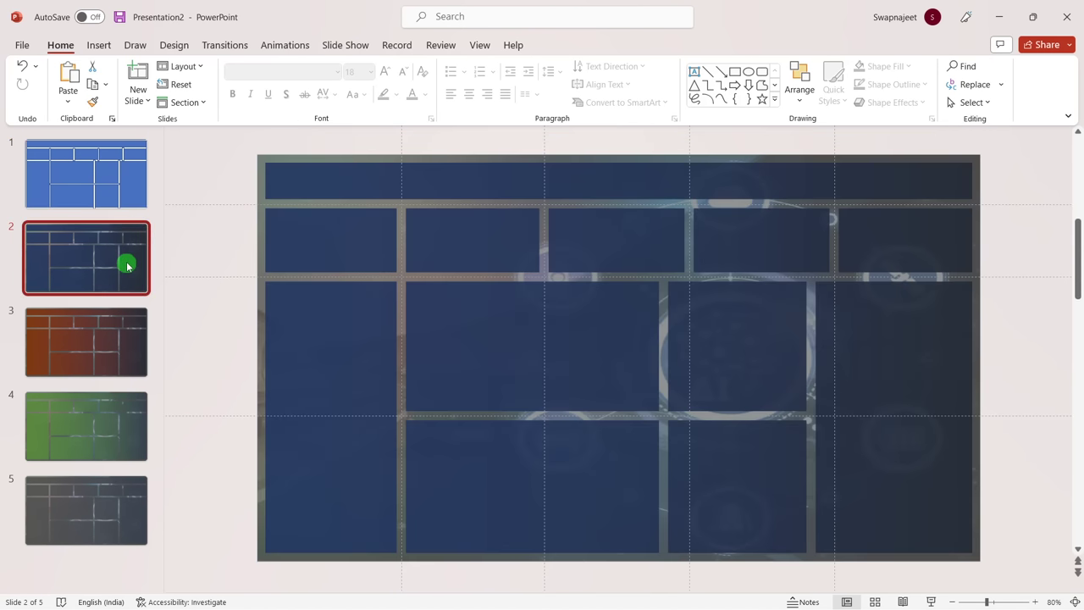
key("Down")
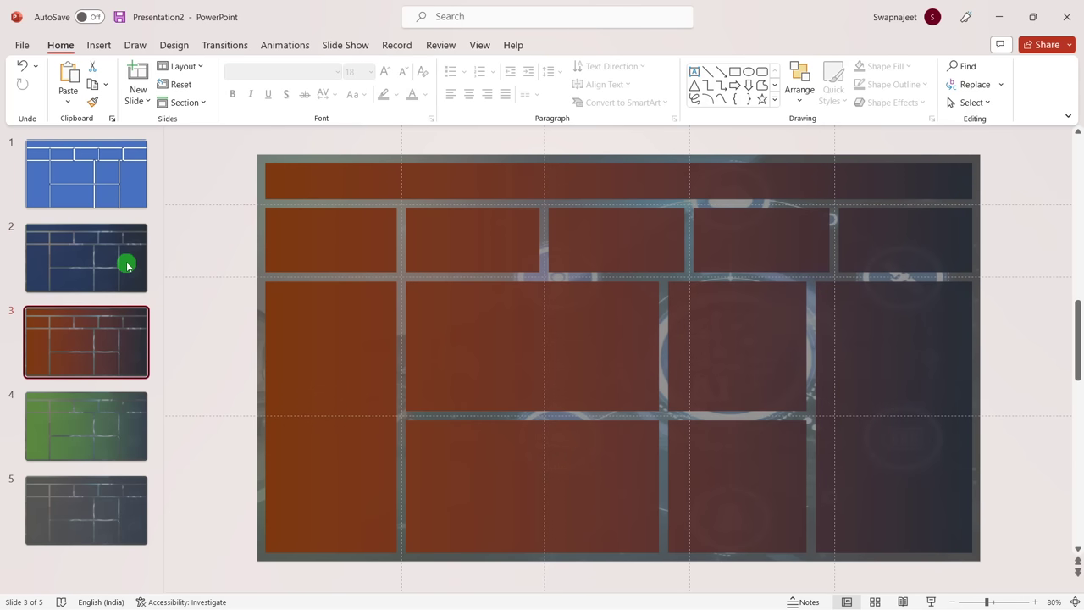
key("Down")
key("Down")
key("Up")
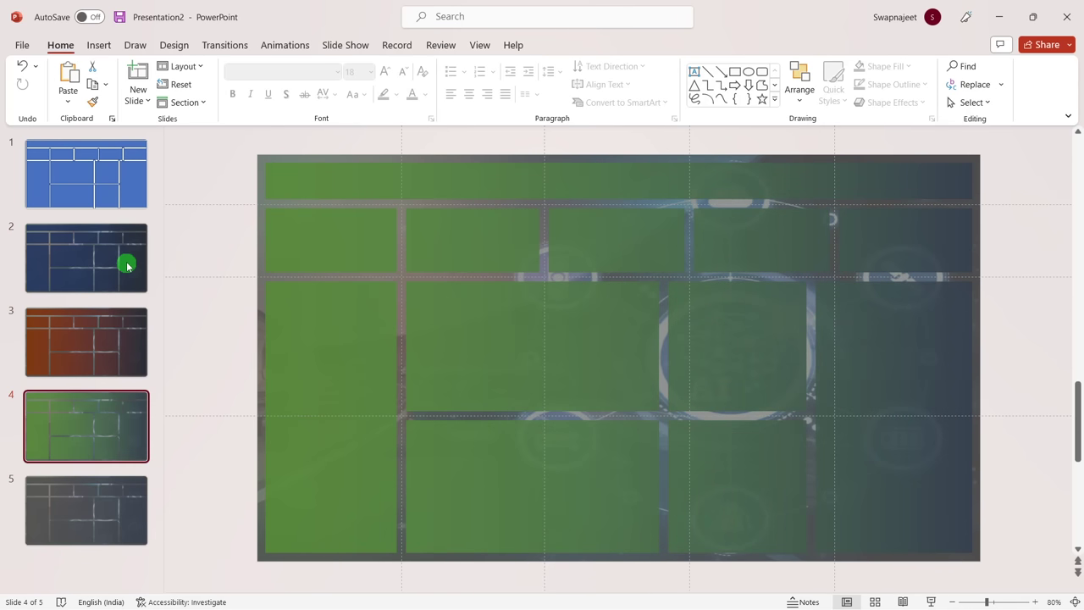
key("Up")
key("Up")
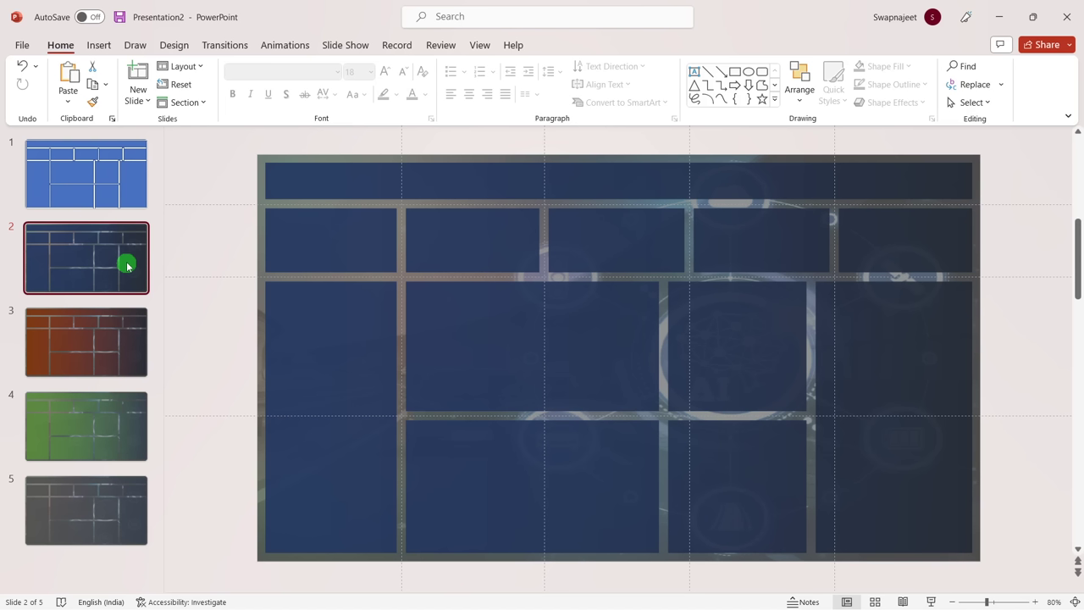
left_click(324, 234)
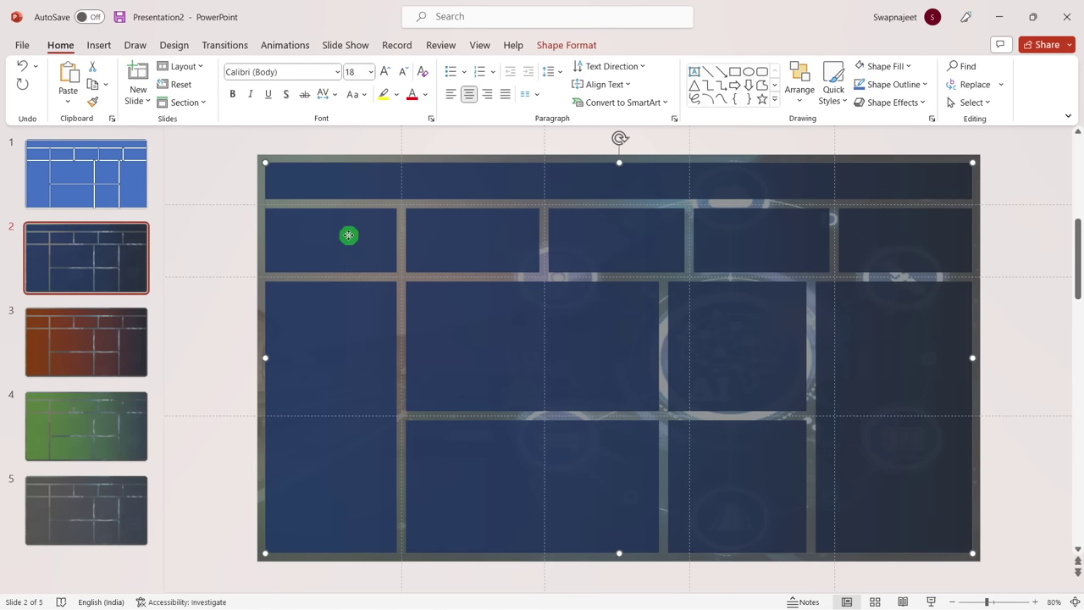
right_click(350, 236)
left_click(412, 569)
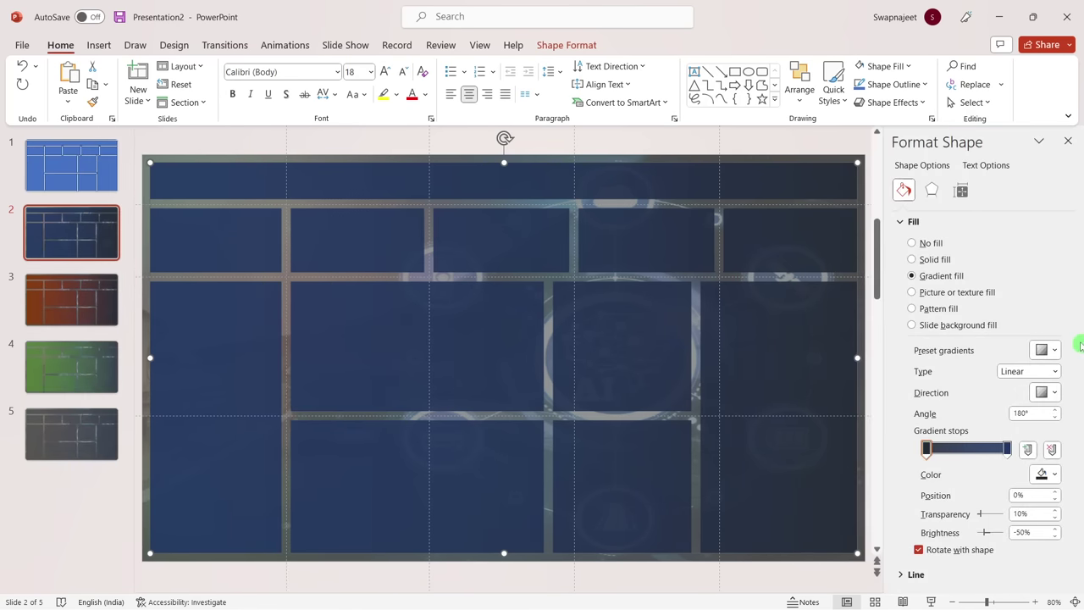
Inspect each gradient stop's colour and transparency without changes, then close the Format Shape pane
left_click(901, 221)
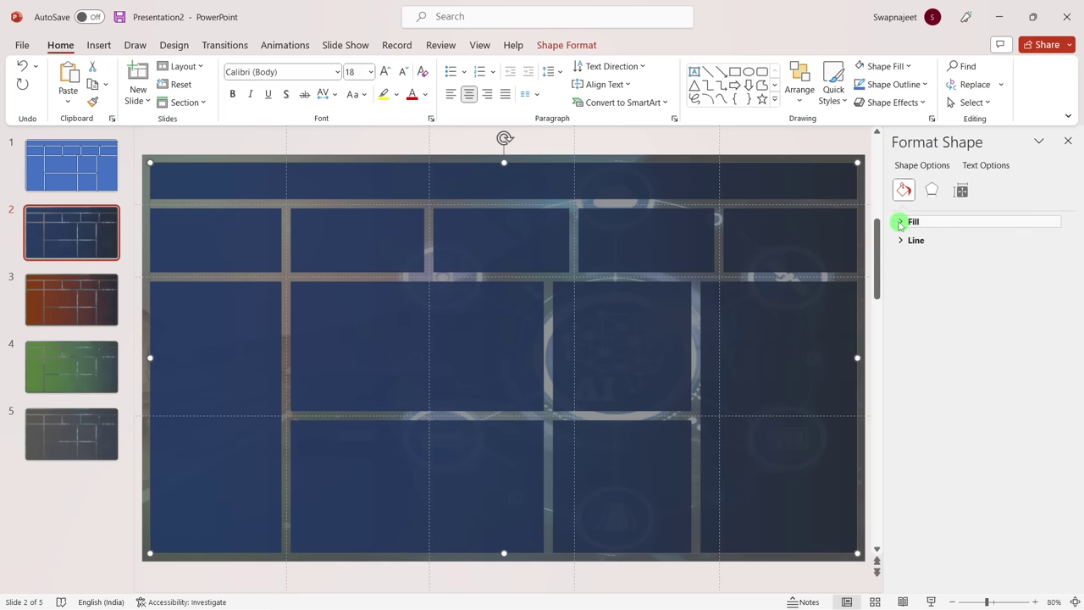
left_click(901, 221)
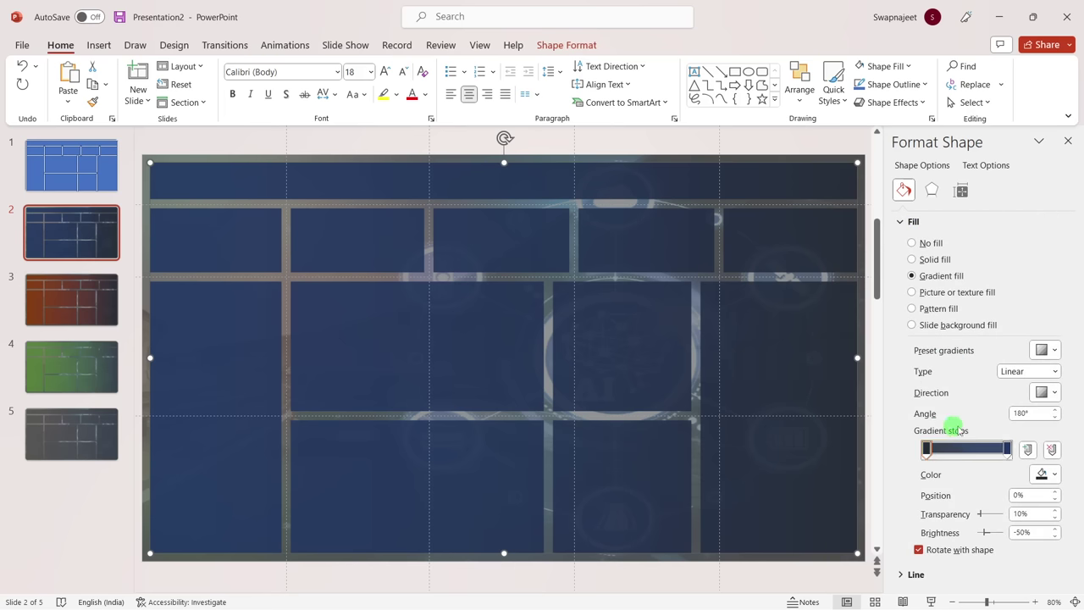
left_click(1007, 449)
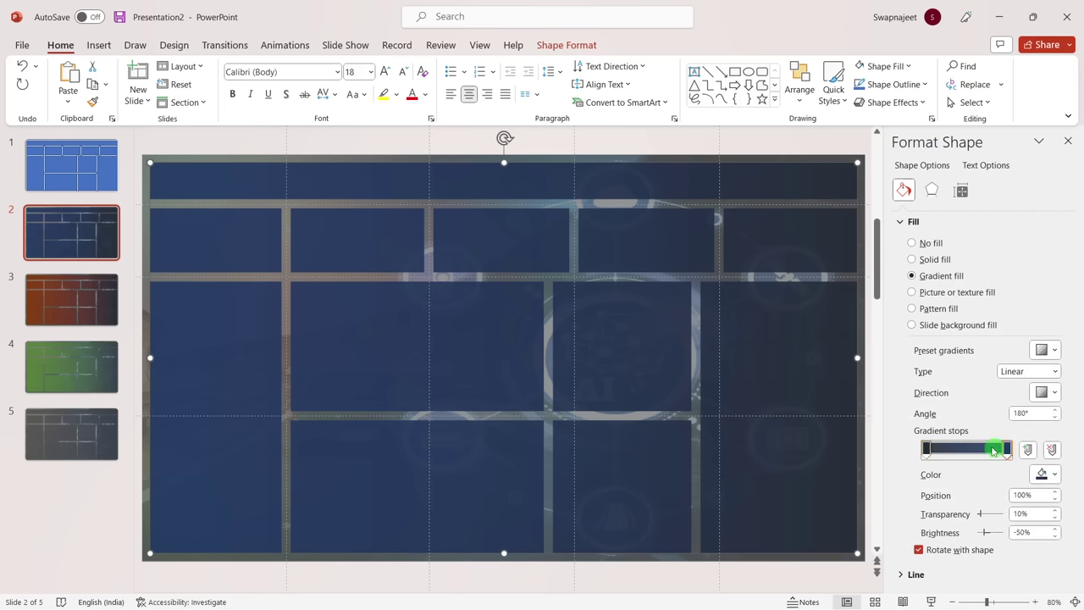
left_click(927, 447)
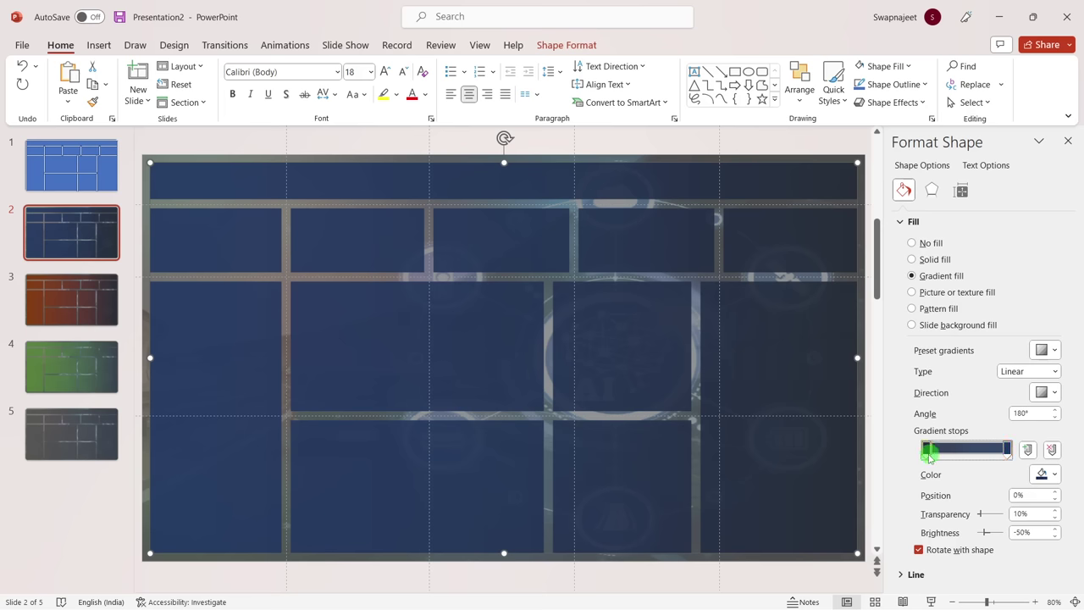
left_click(1049, 473)
left_click(1049, 473)
left_click(1008, 447)
left_click(1022, 513)
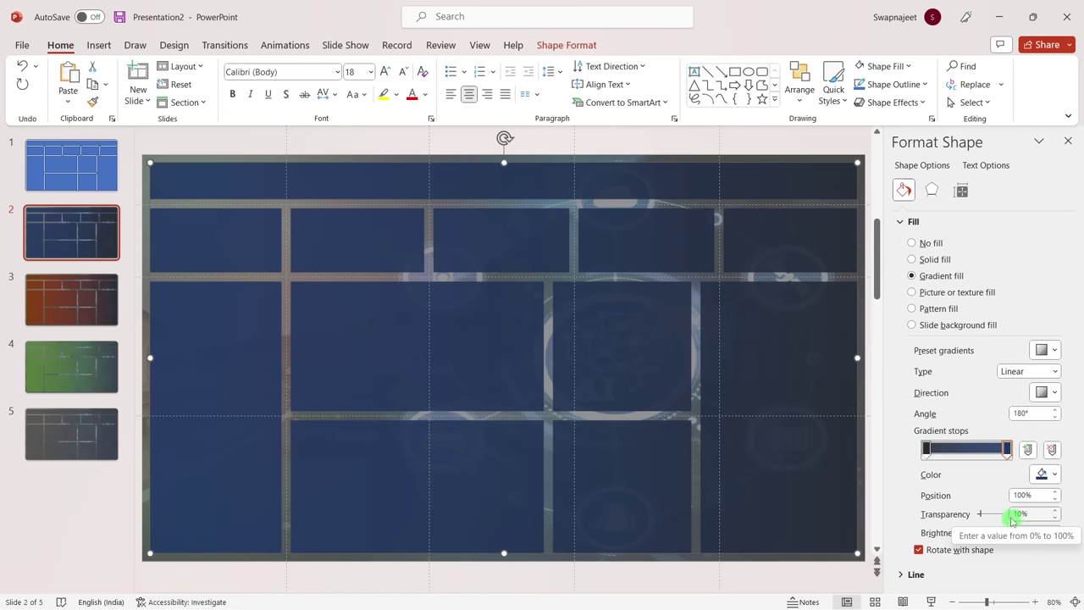
left_click(646, 146)
left_click(1068, 140)
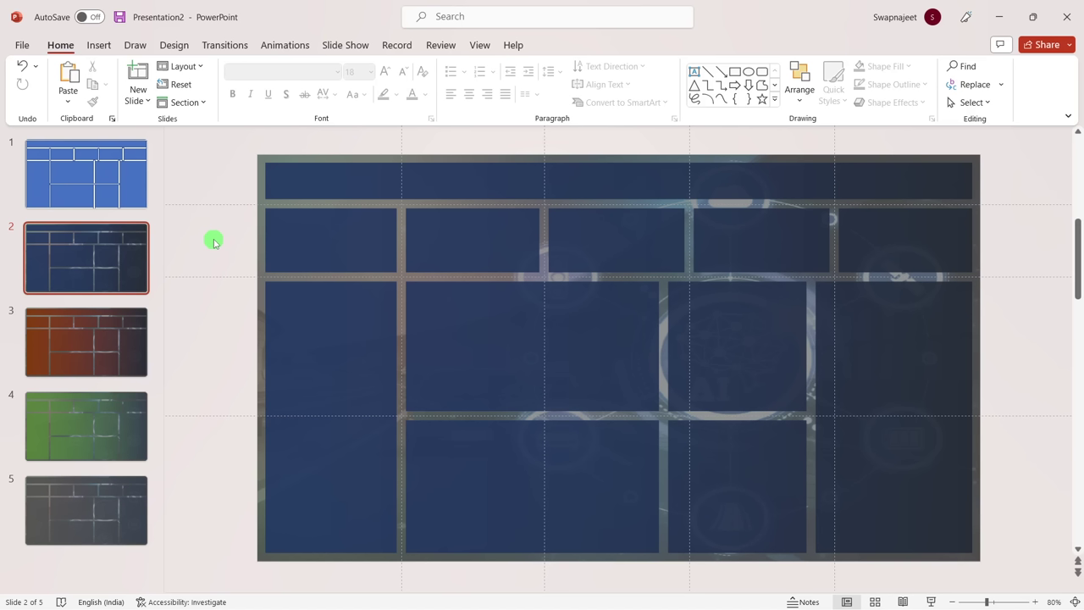
Export only the current slide as JPEG 'Background for RA' into the Power Bi folder
left_click(23, 47)
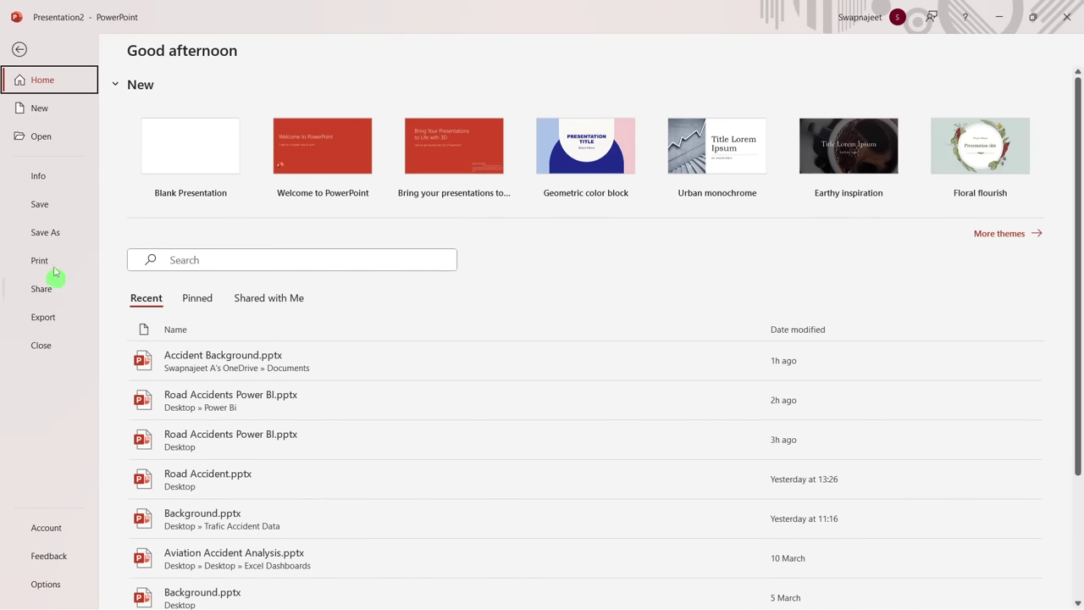
left_click(48, 235)
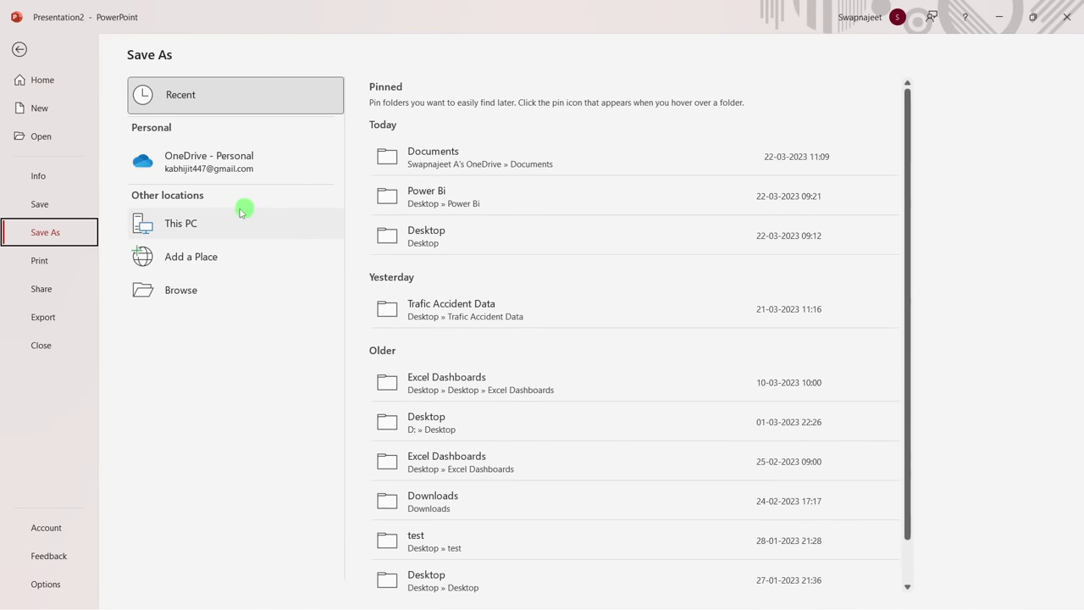
left_click(415, 188)
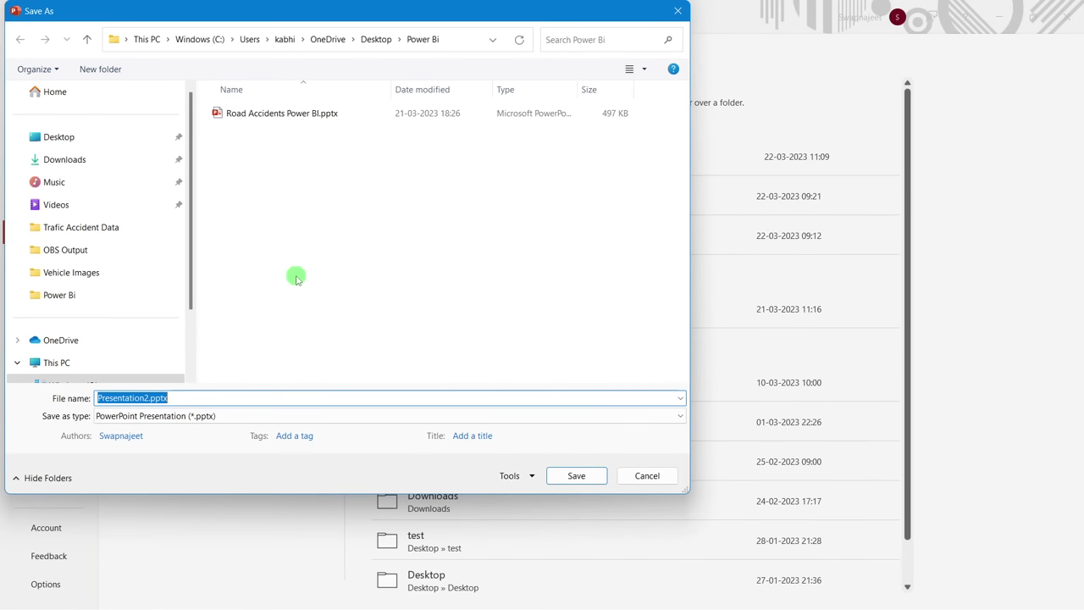
left_click(205, 415)
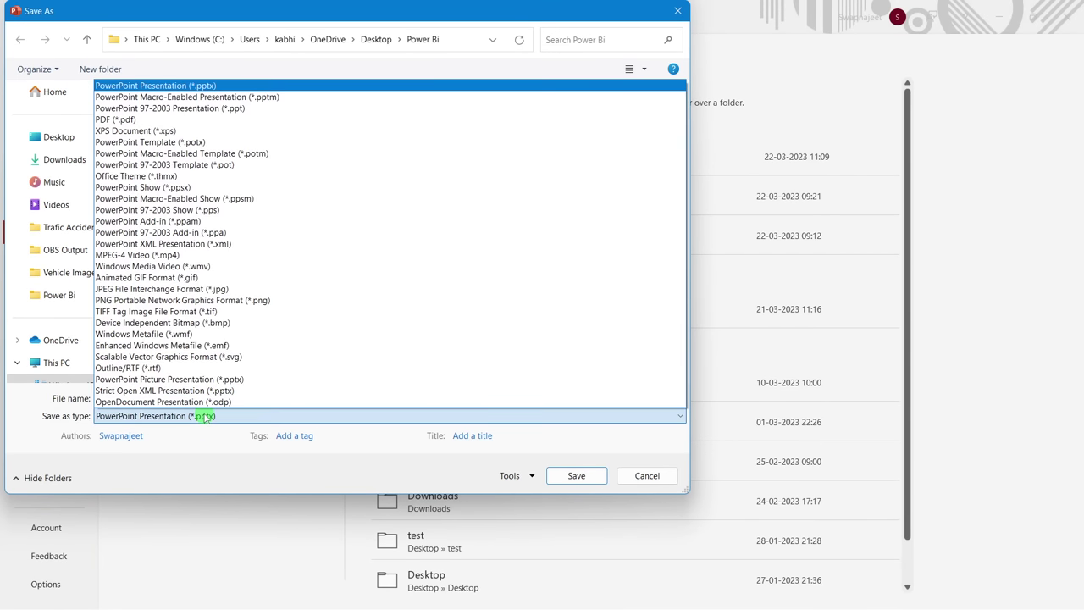
left_click(237, 291)
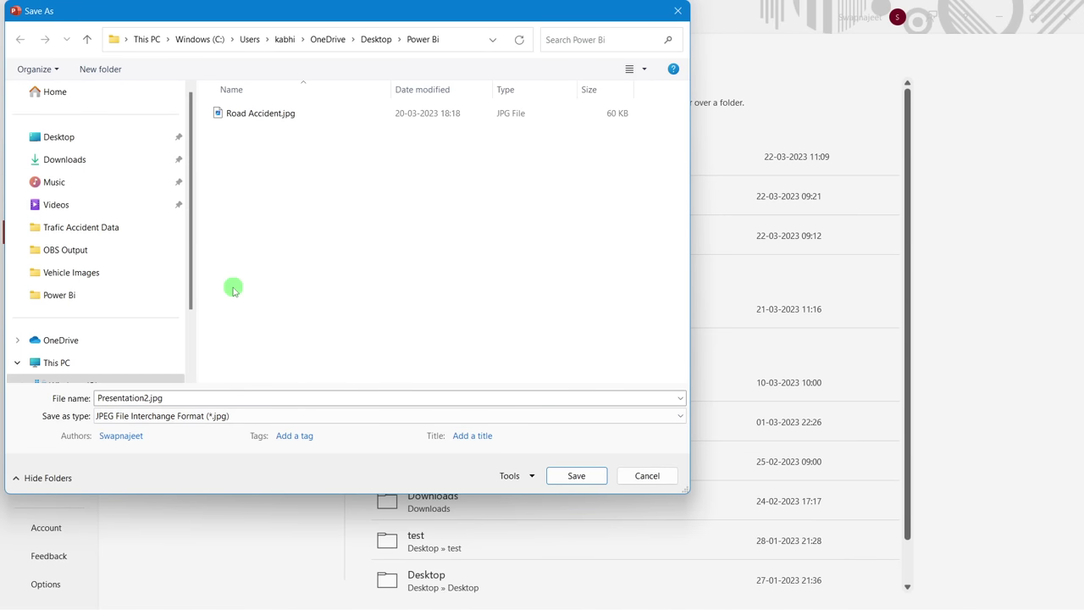
left_click(195, 397)
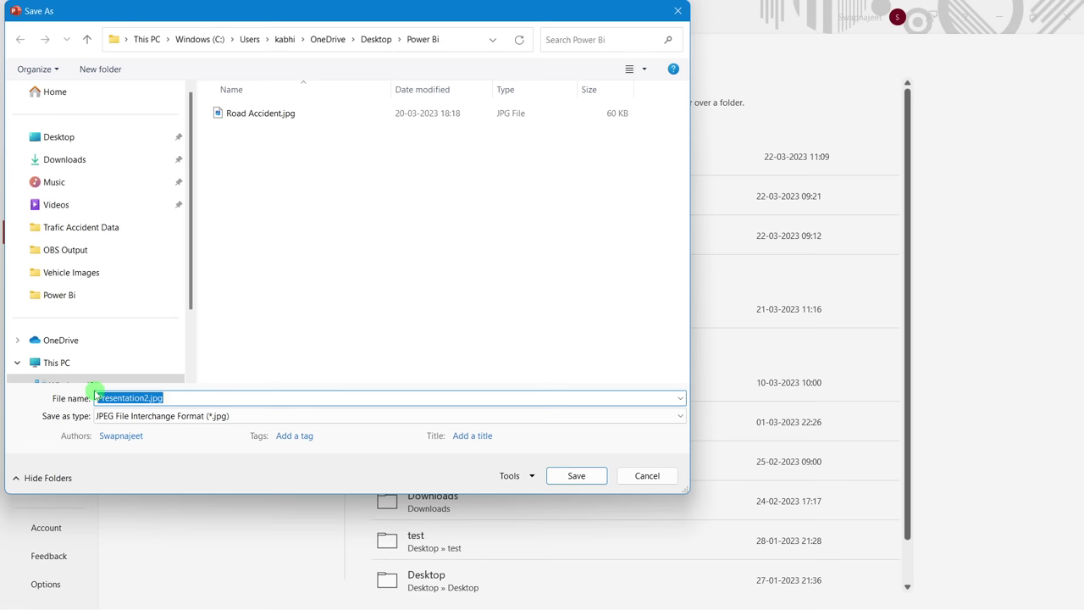
type("Ba")
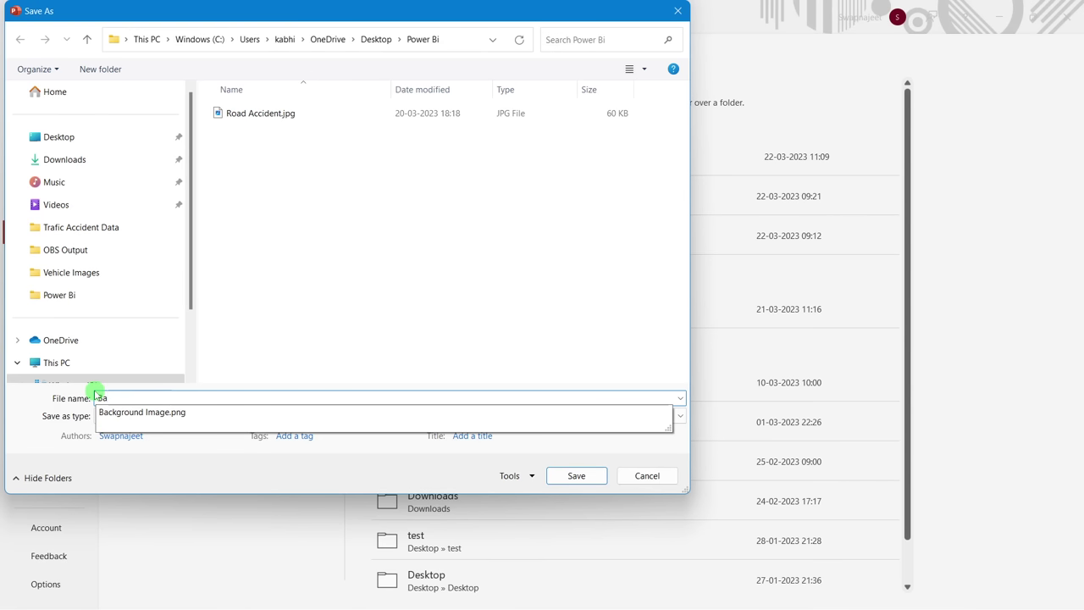
type("ckgrou")
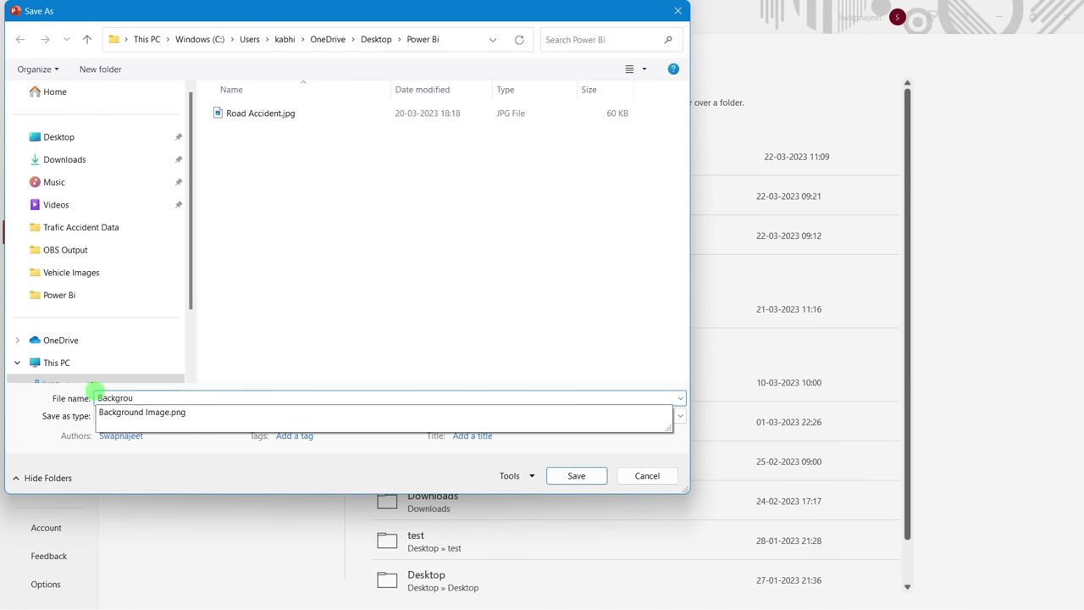
type("nd for ")
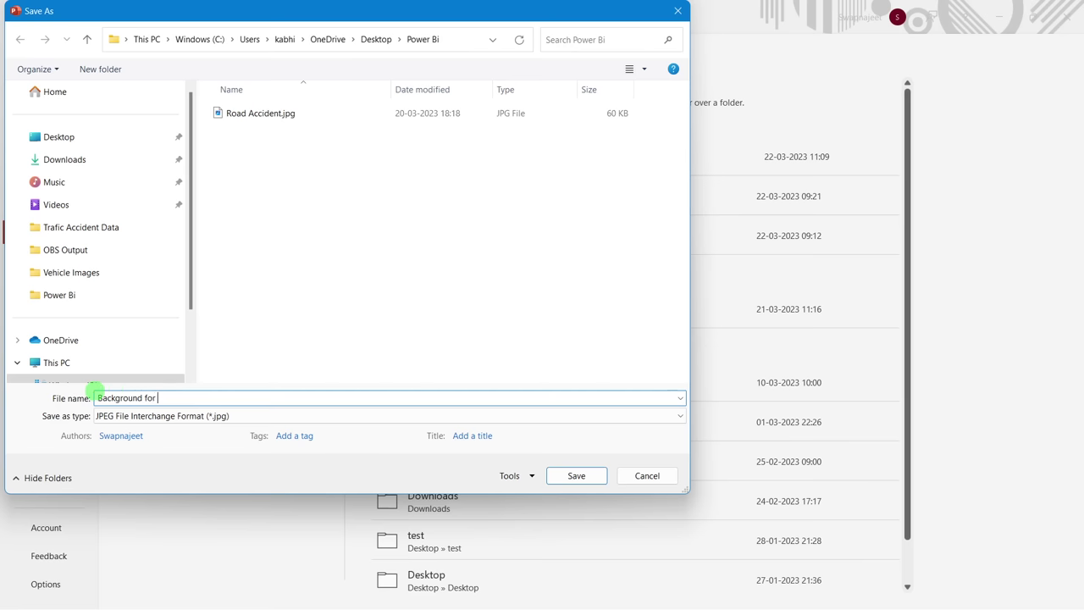
type("RA")
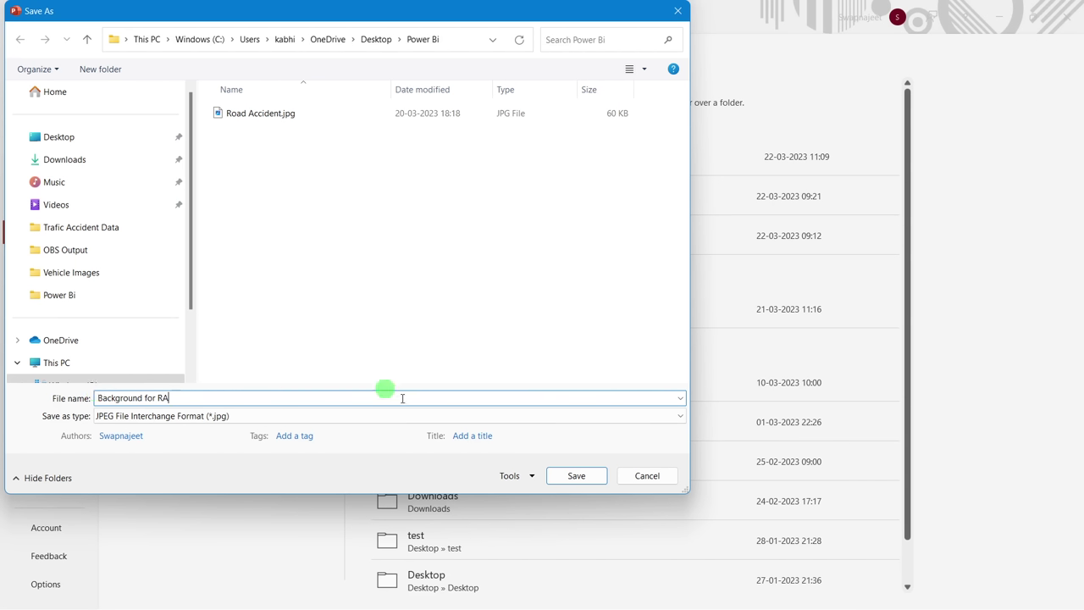
left_click(576, 476)
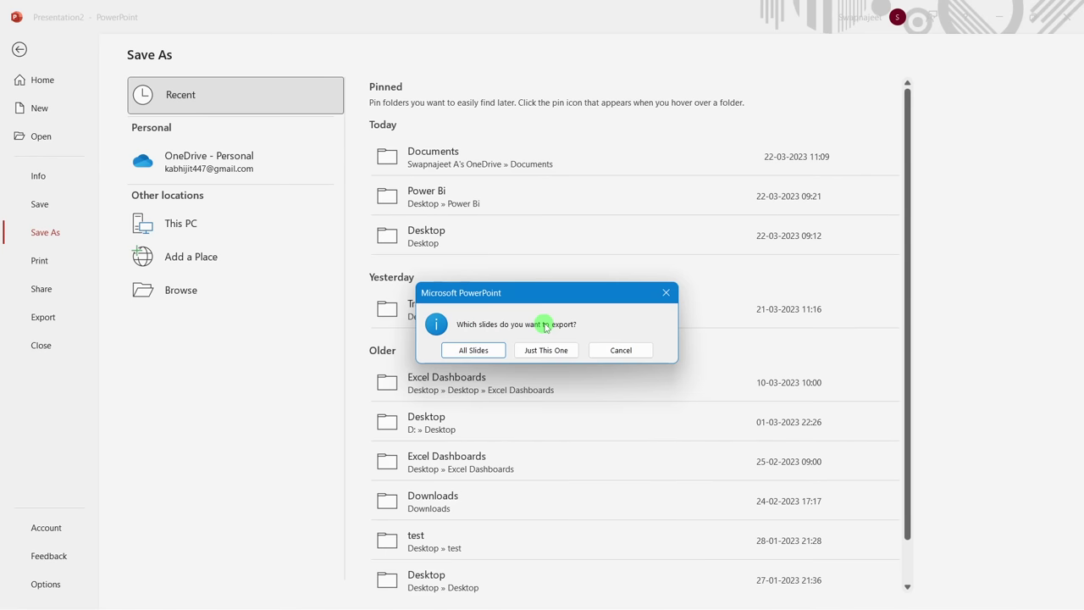
left_click(552, 350)
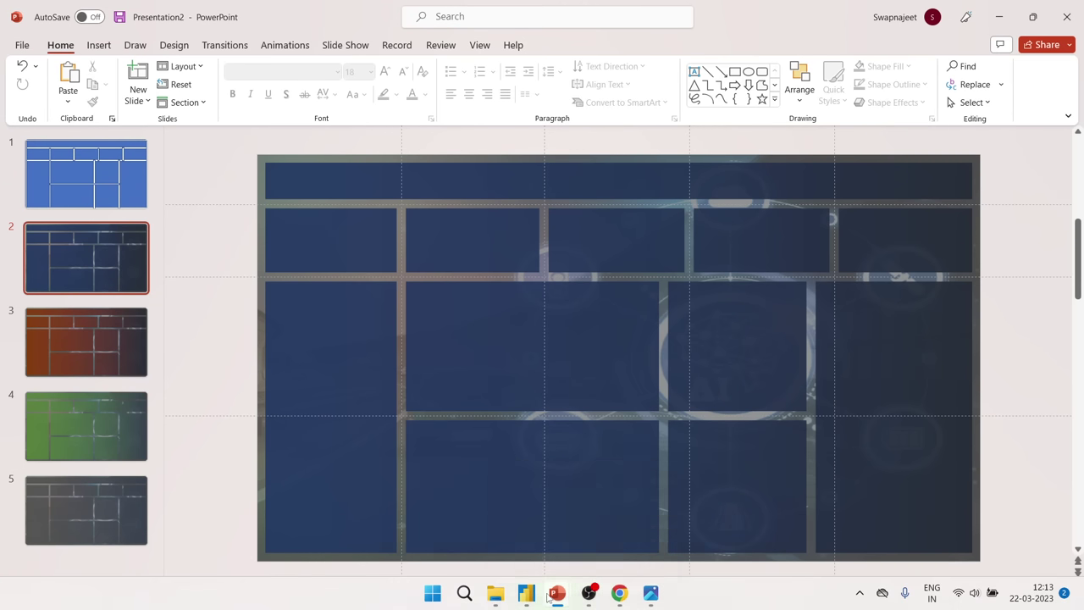
In Power BI's Format page, set Canvas background colour to black, then back to white
left_click(569, 540)
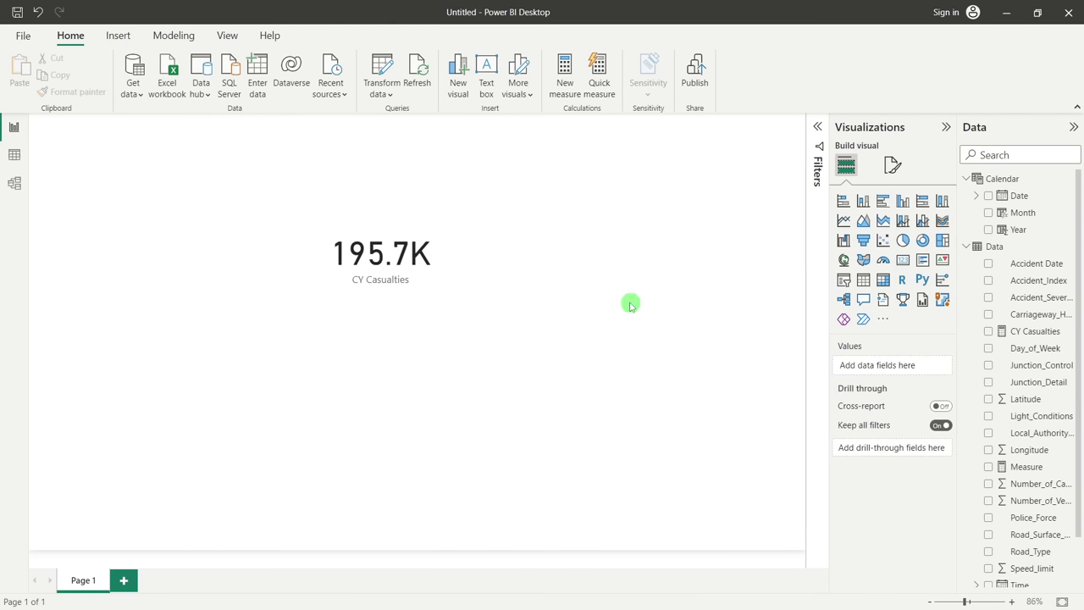
left_click(892, 169)
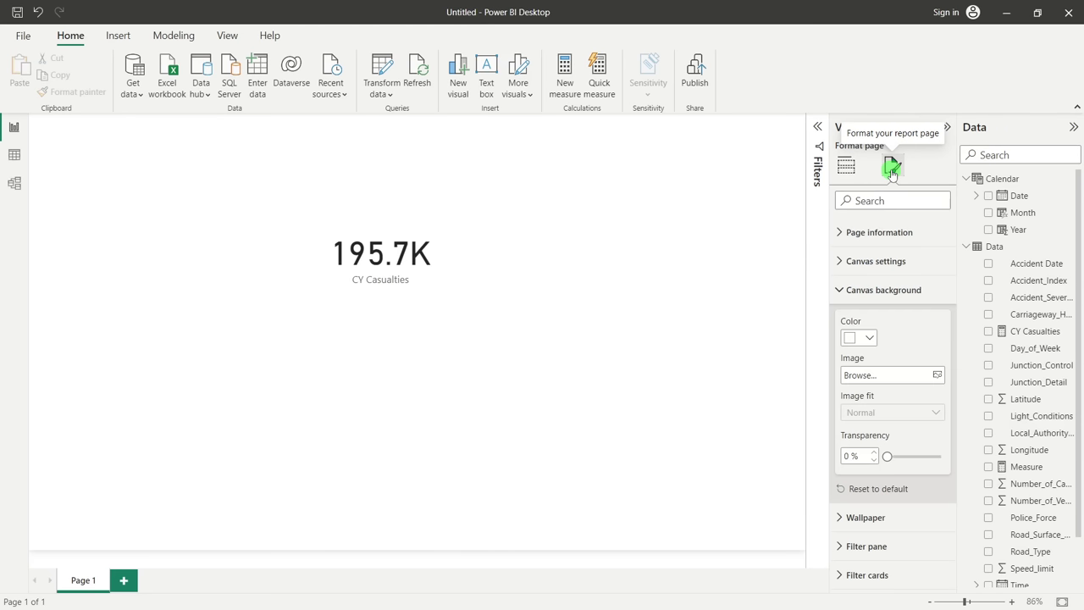
left_click(874, 288)
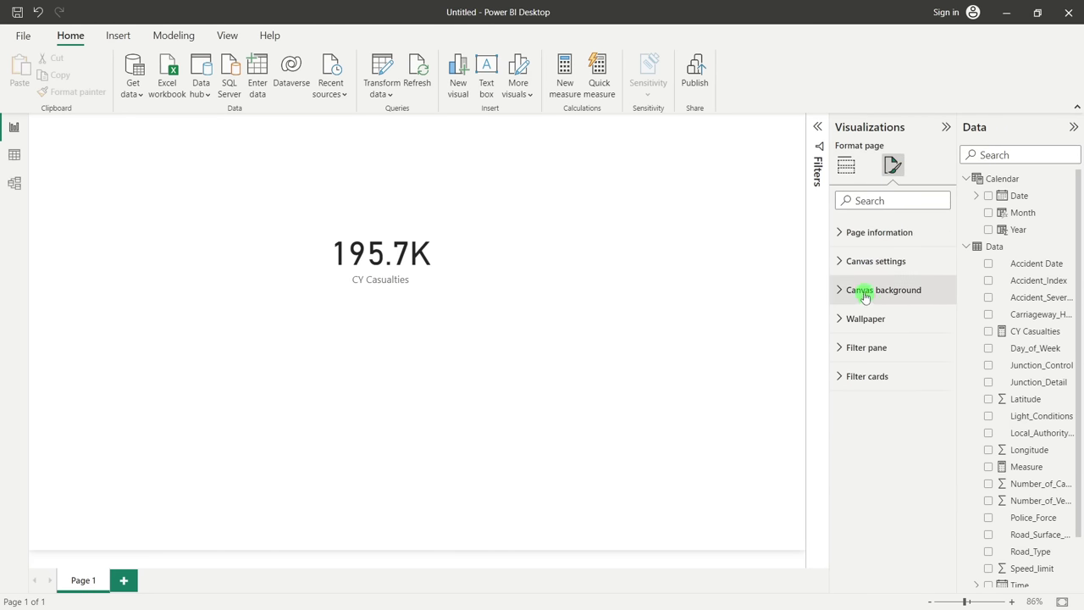
left_click(864, 292)
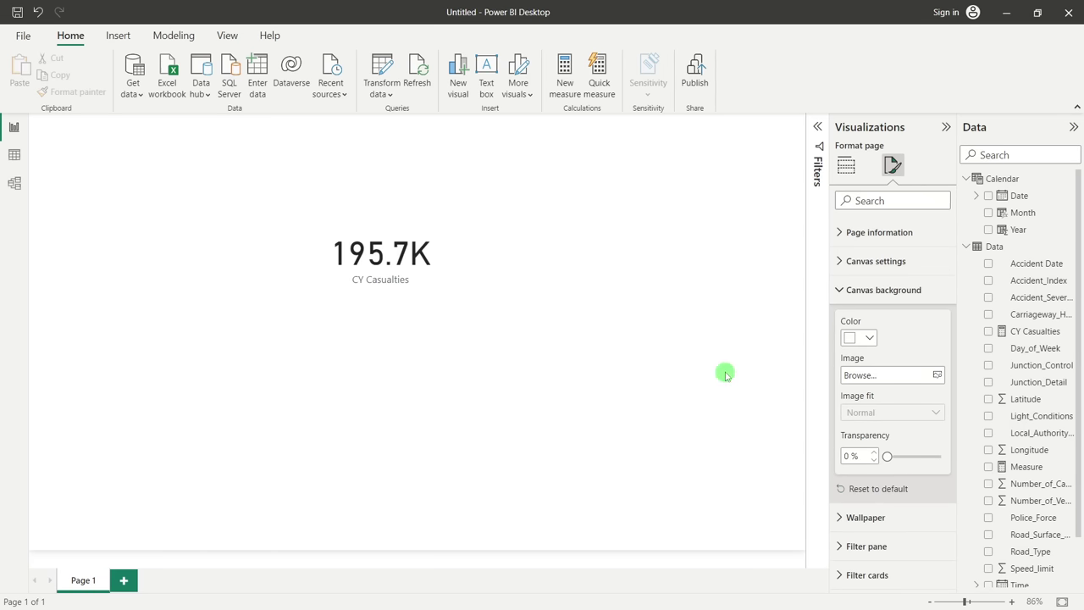
left_click(870, 337)
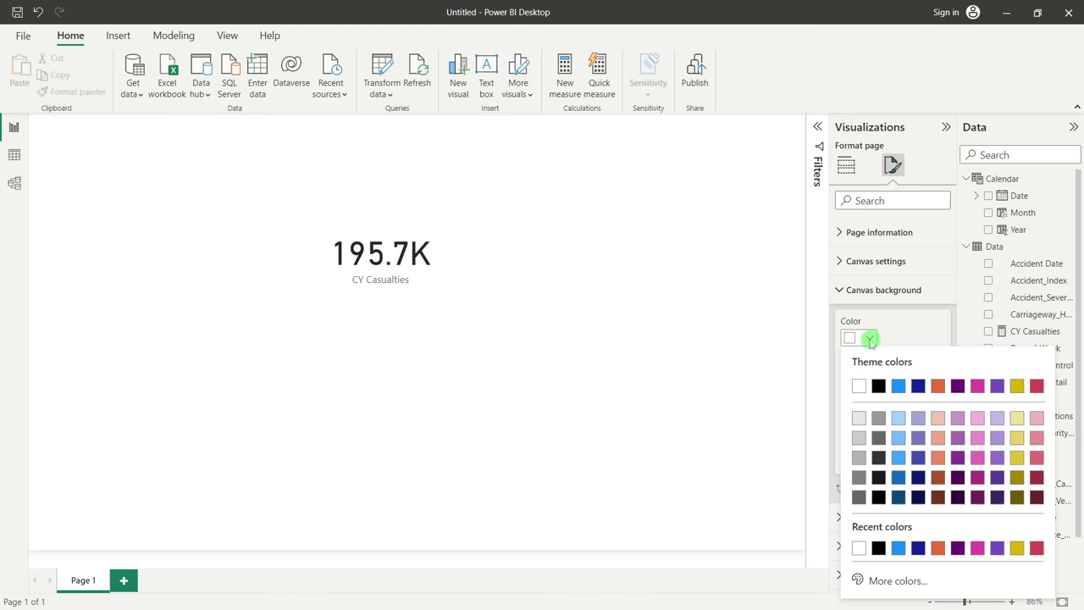
left_click(868, 382)
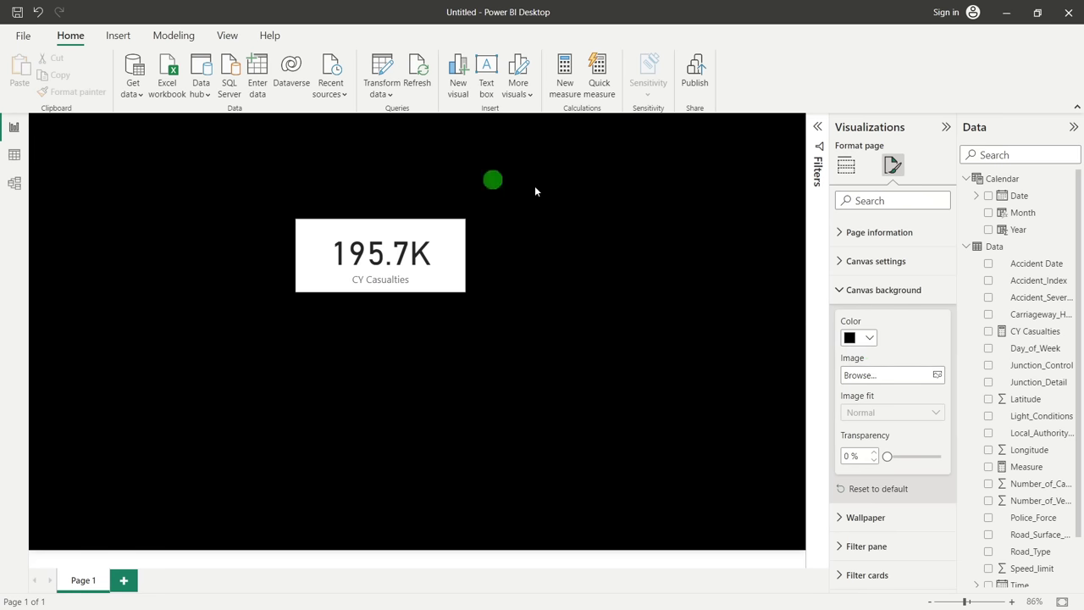
left_click(870, 339)
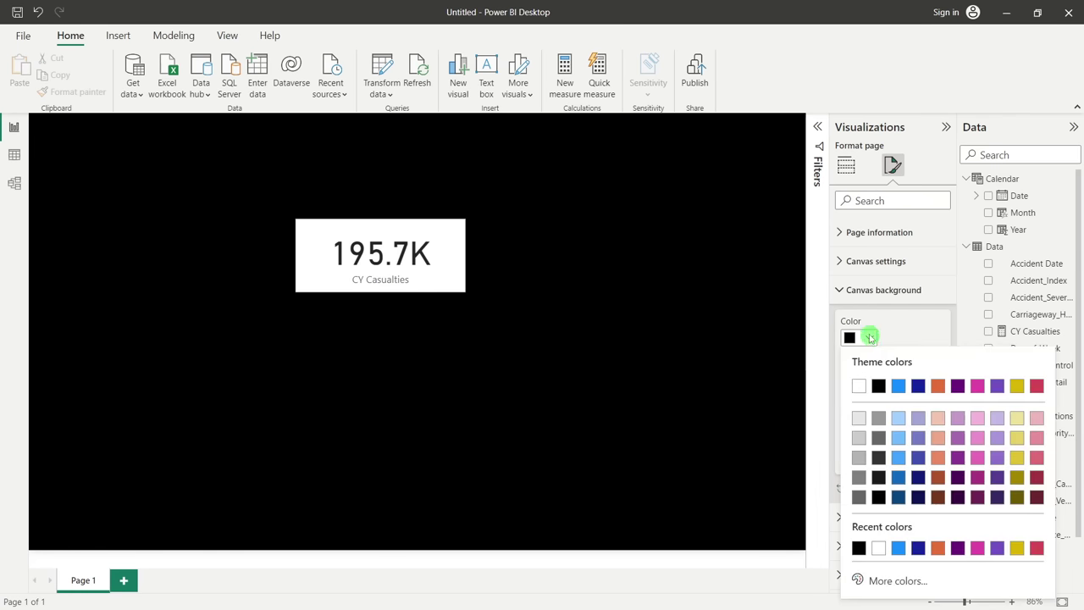
left_click(858, 383)
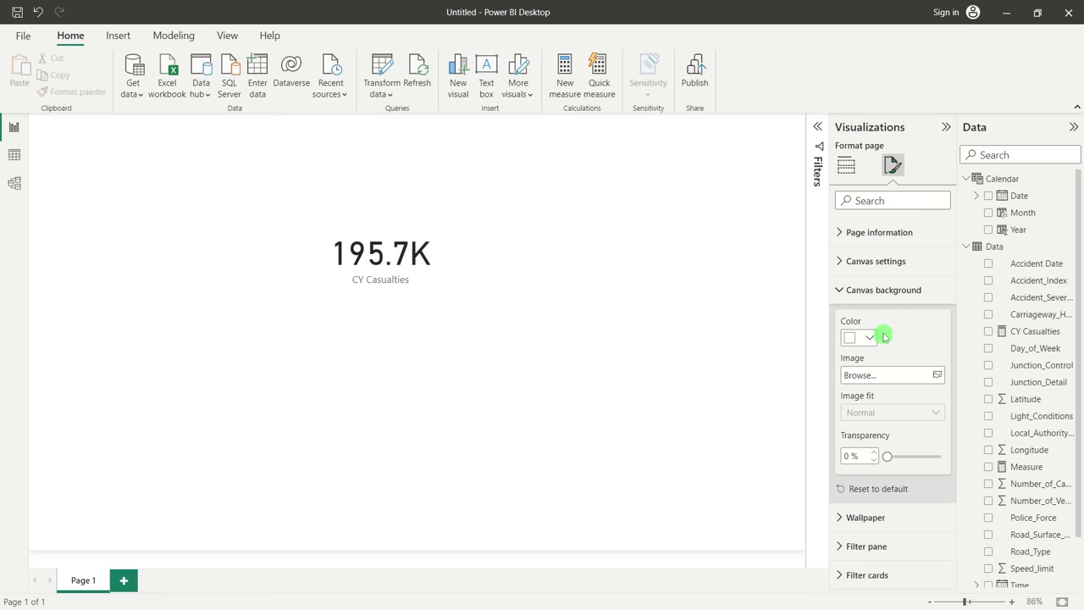
Set Background for RA.jpg as the canvas background image, leaving transparency at 0%
left_click(936, 376)
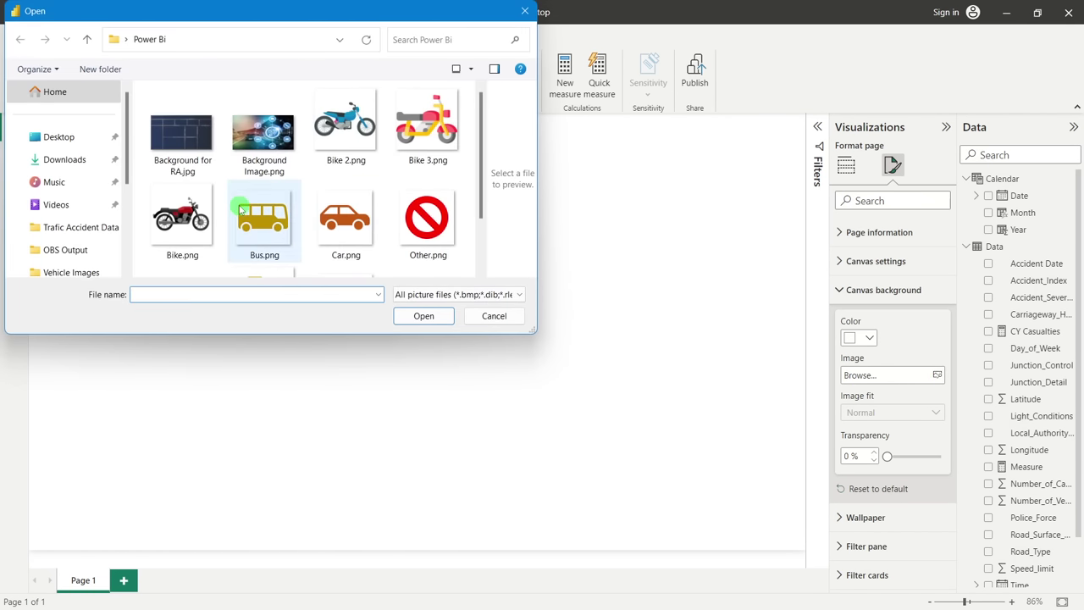
scroll(206, 233, "down", 2)
scroll(202, 244, "up", 2)
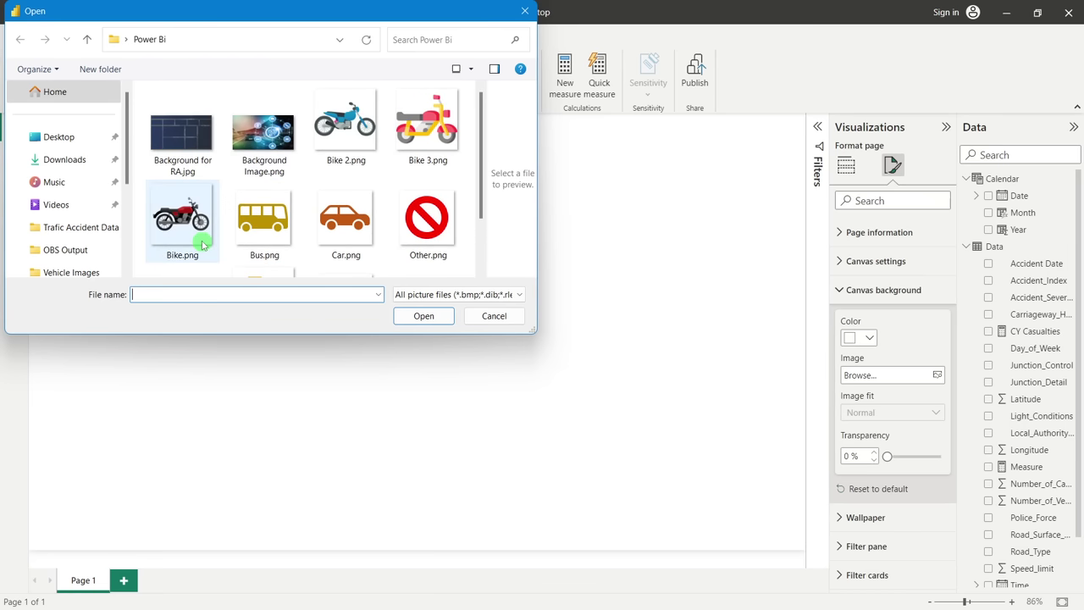
left_click(181, 169)
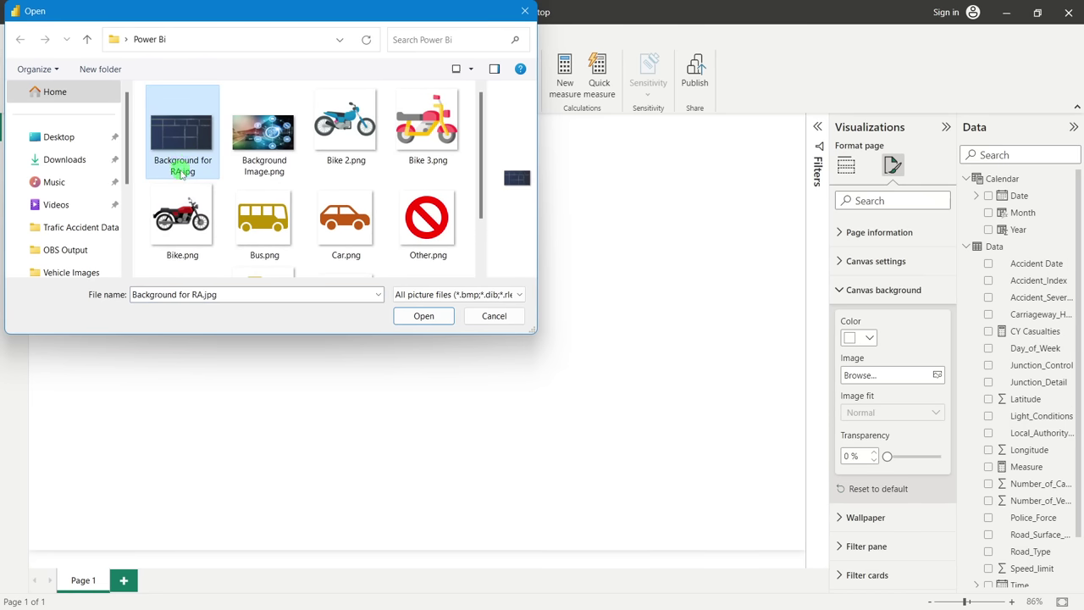
left_click(423, 315)
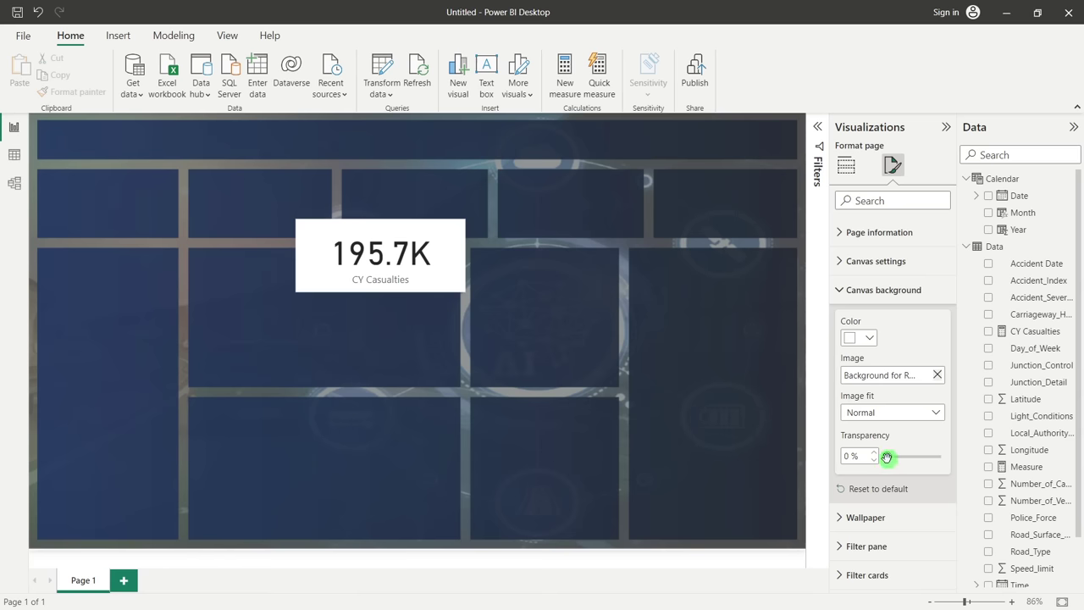
left_click_drag(887, 457, 968, 454)
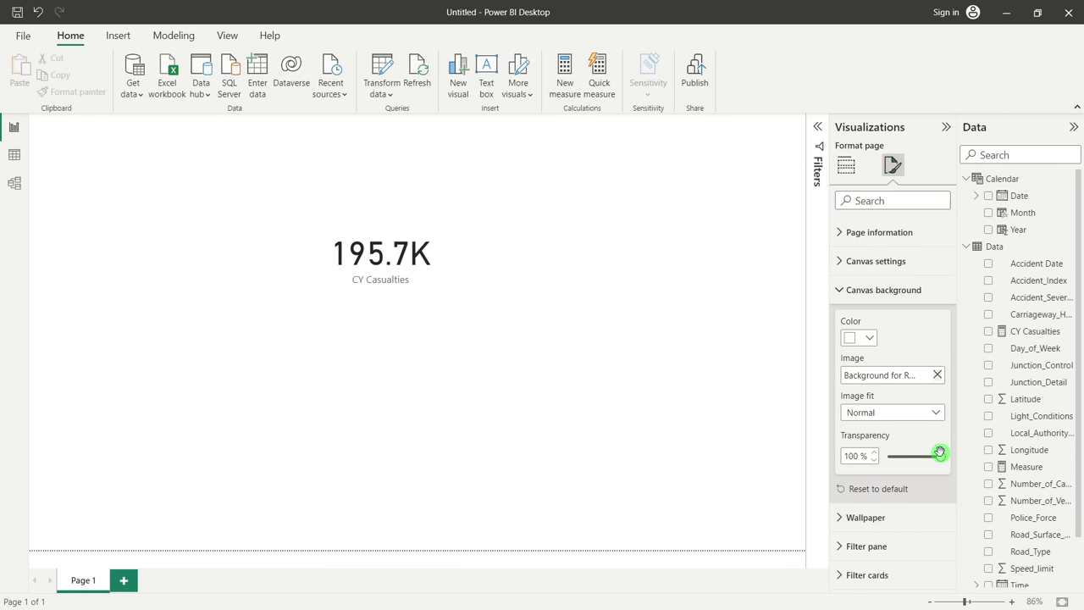
left_click_drag(939, 453, 850, 458)
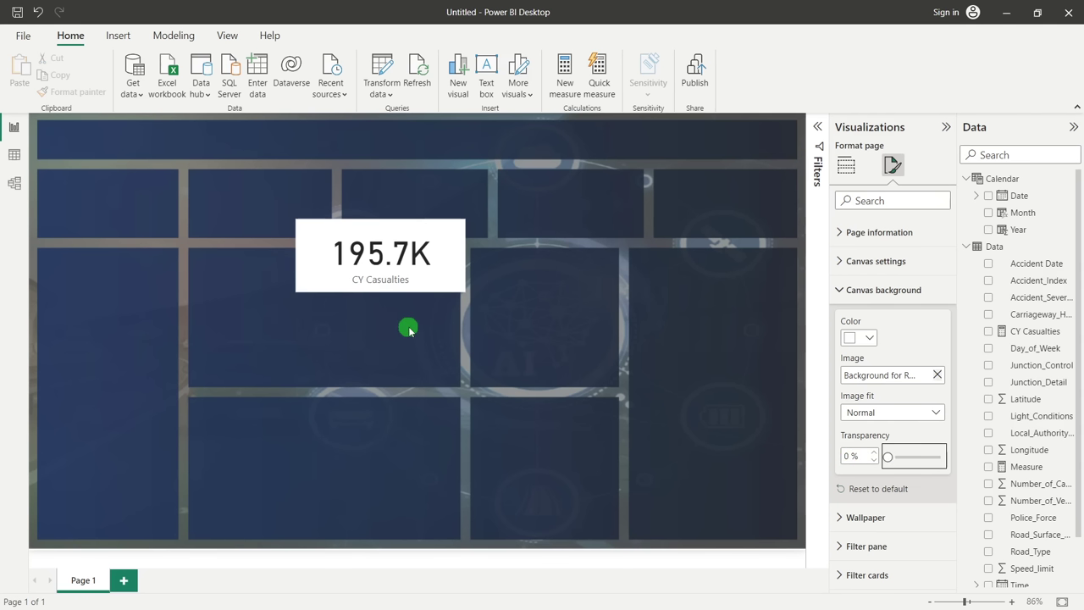
left_click(809, 316)
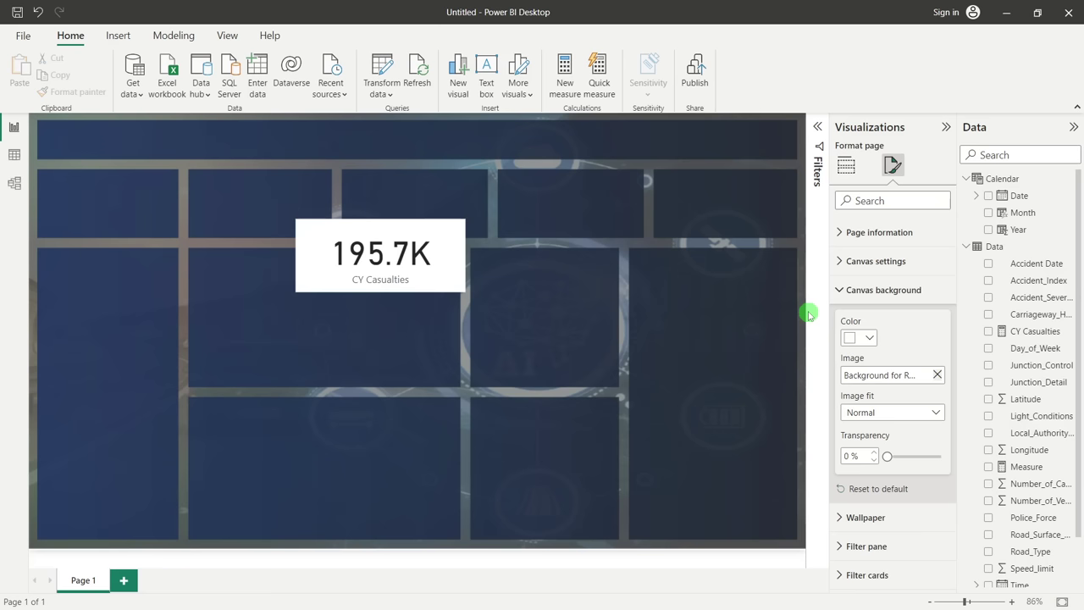
Set the canvas Vertical alignment to Middle under Canvas settings
left_click(842, 290)
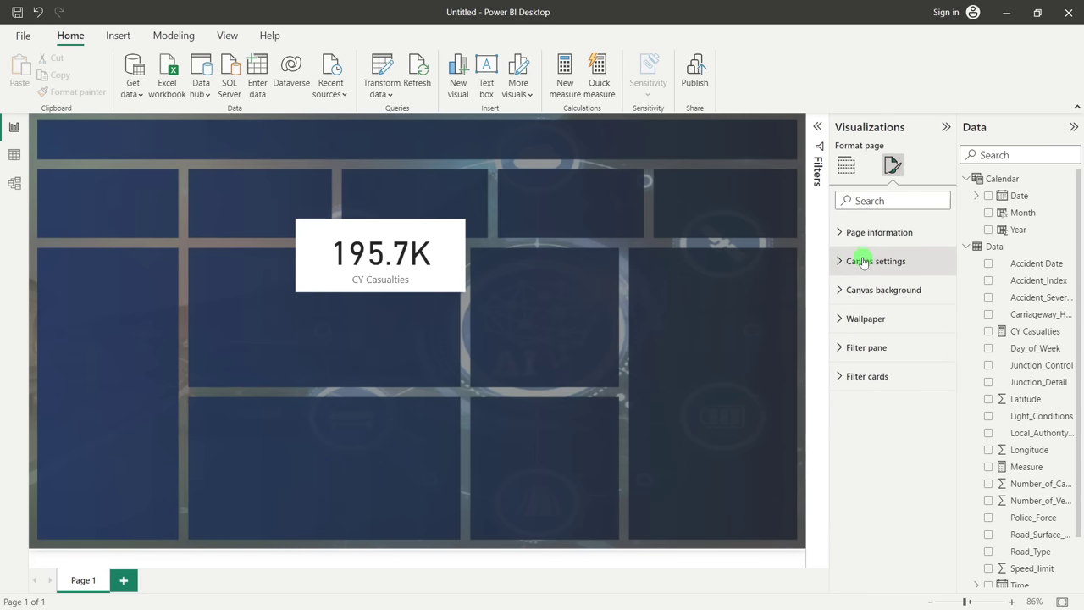
left_click(842, 262)
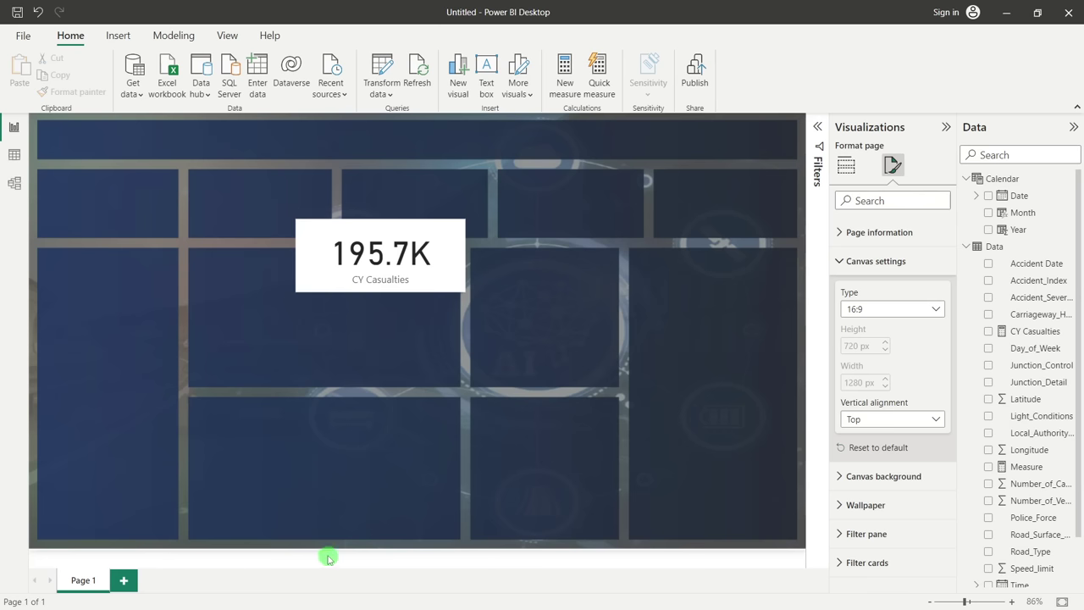
left_click(857, 418)
left_click(862, 451)
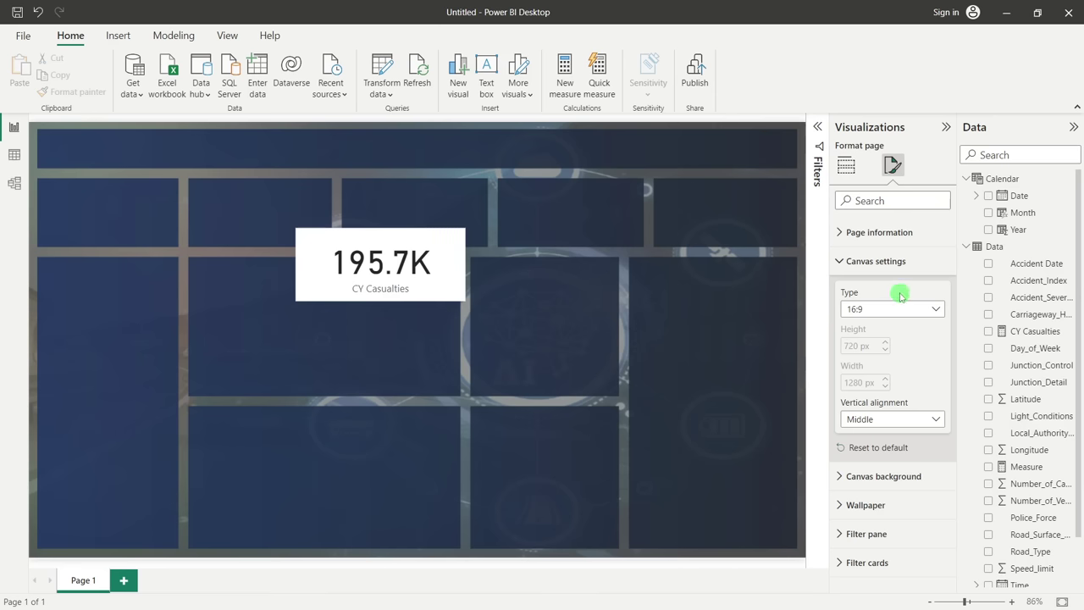
left_click(905, 263)
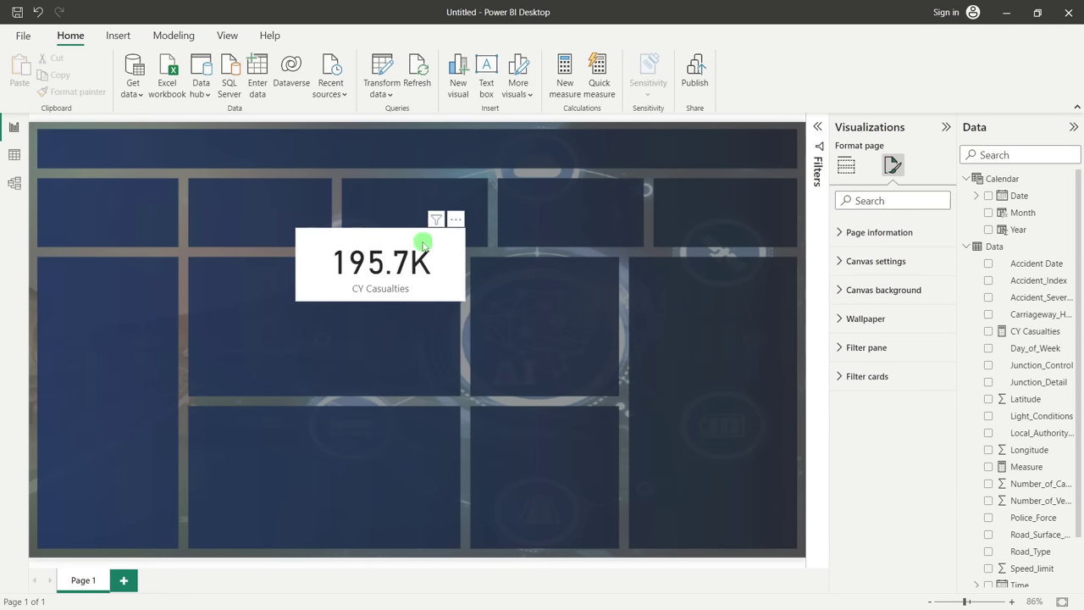
Move the 195.7K card into the top-left panel and shrink its width and height to fit
left_click(380, 230)
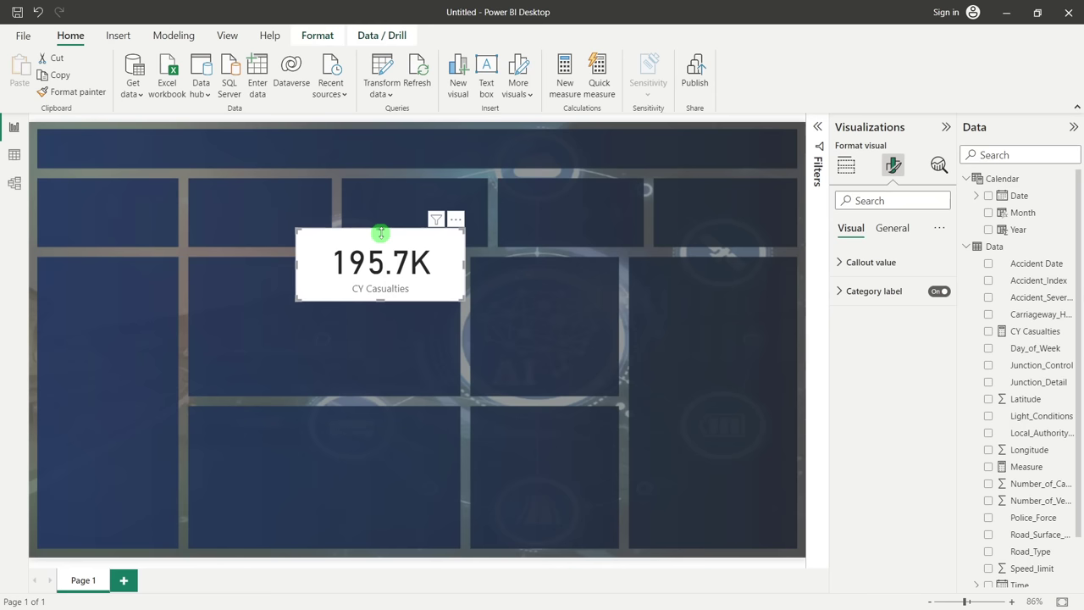
left_click_drag(395, 232, 136, 185)
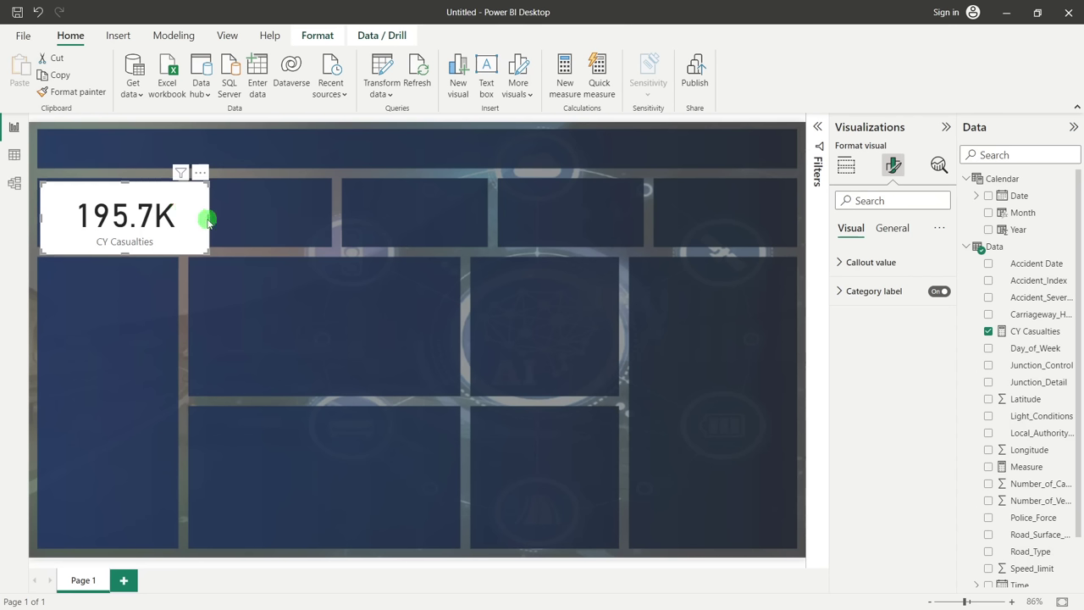
left_click_drag(206, 218, 178, 219)
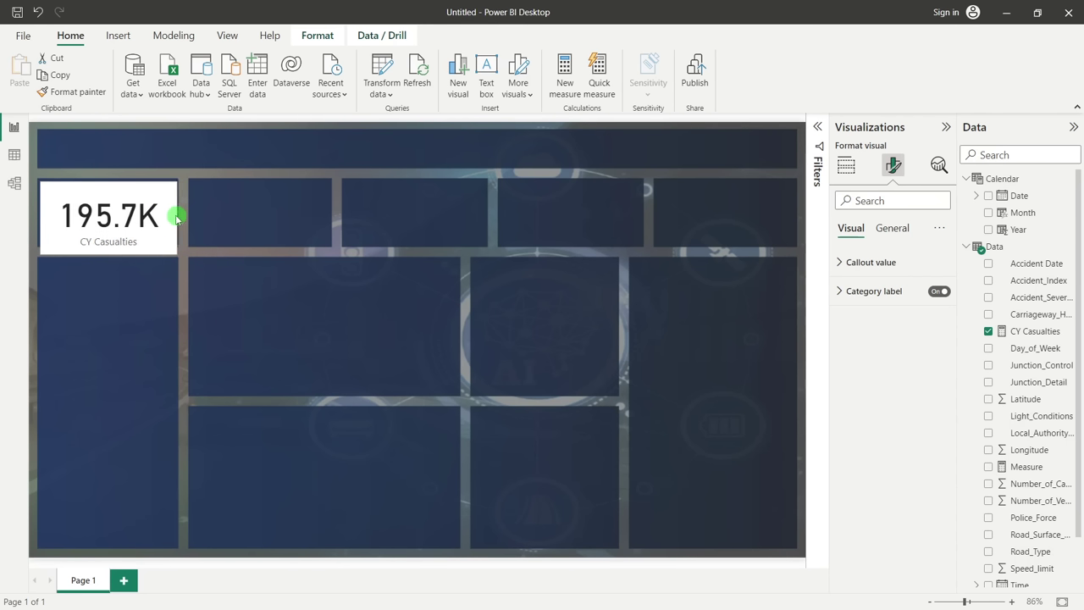
left_click_drag(111, 252, 117, 239)
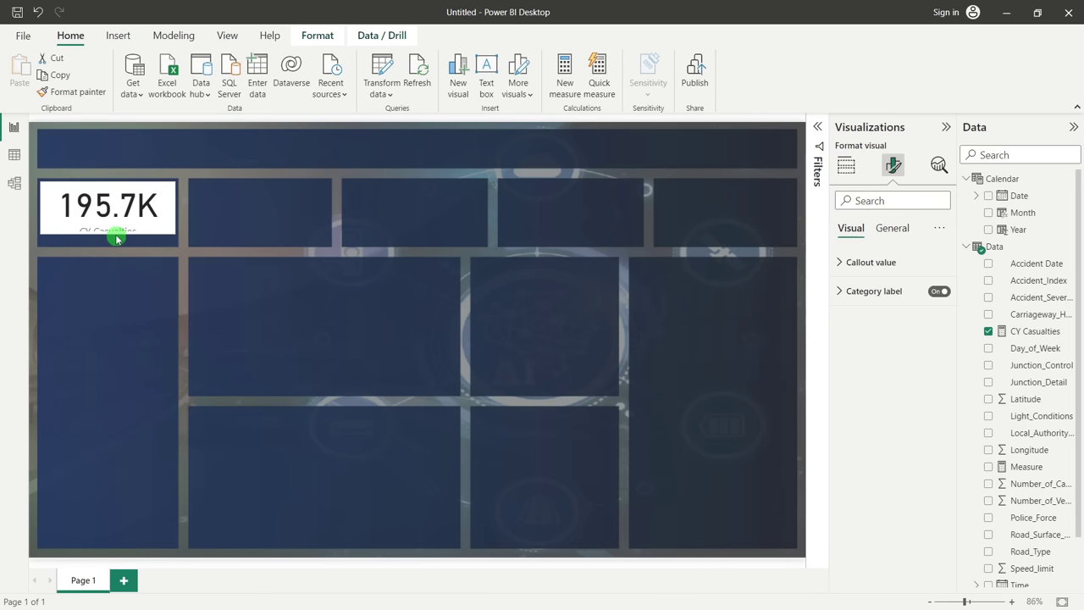
left_click(161, 239)
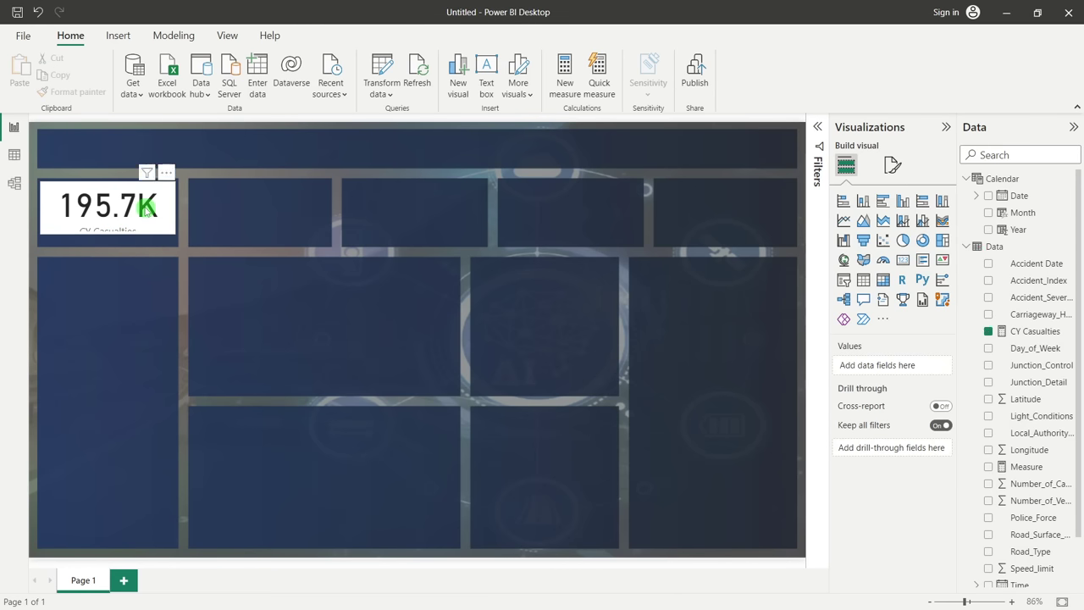
left_click(146, 211)
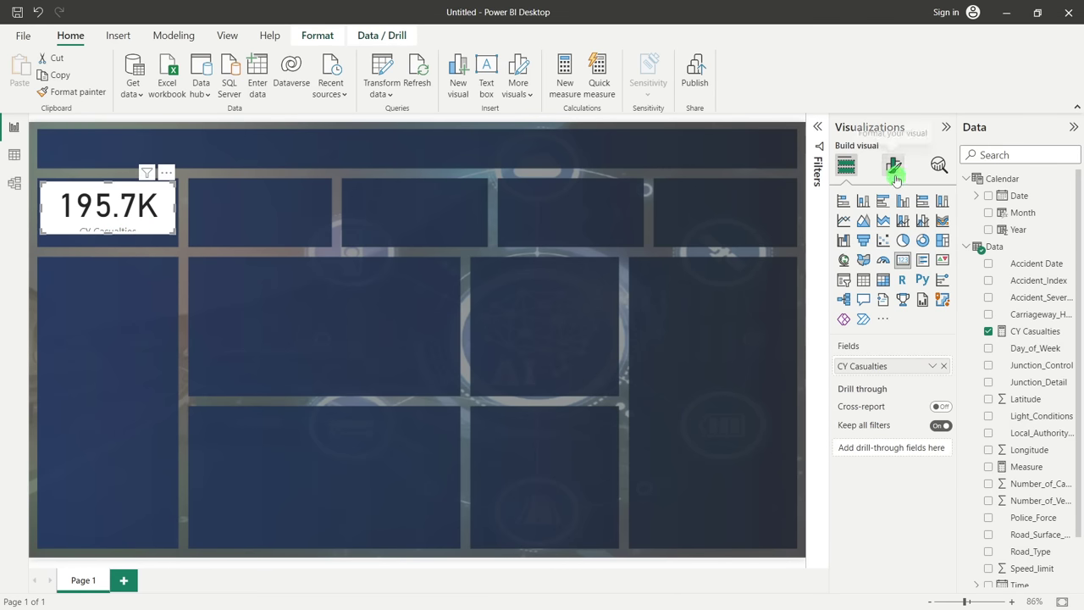
left_click(894, 171)
Set the card's callout value font size to 40 and its colour to white
left_click(886, 267)
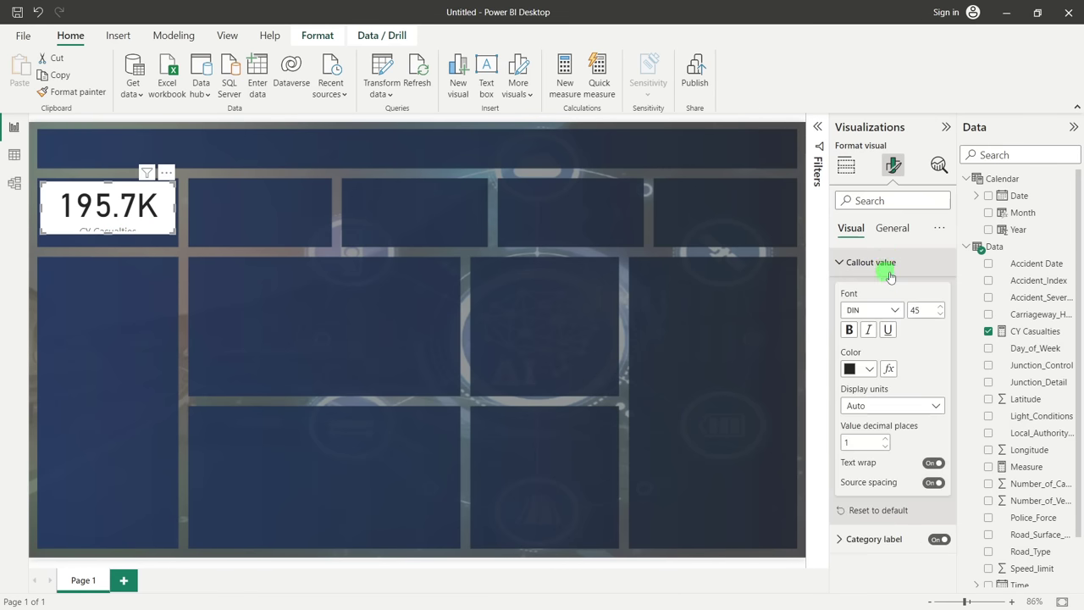
left_click(918, 309)
type("4")
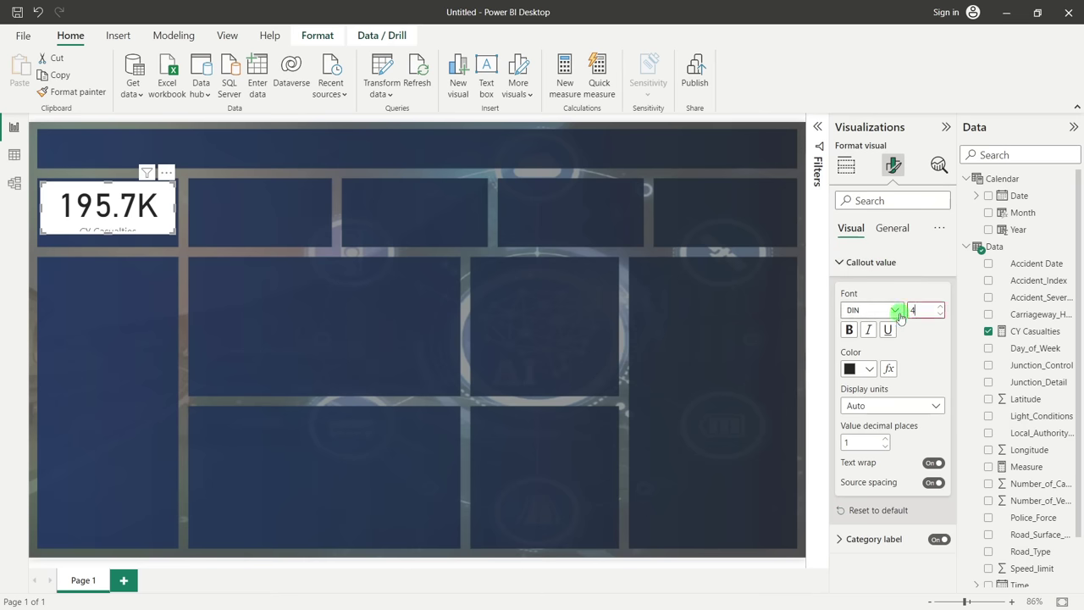
type("0")
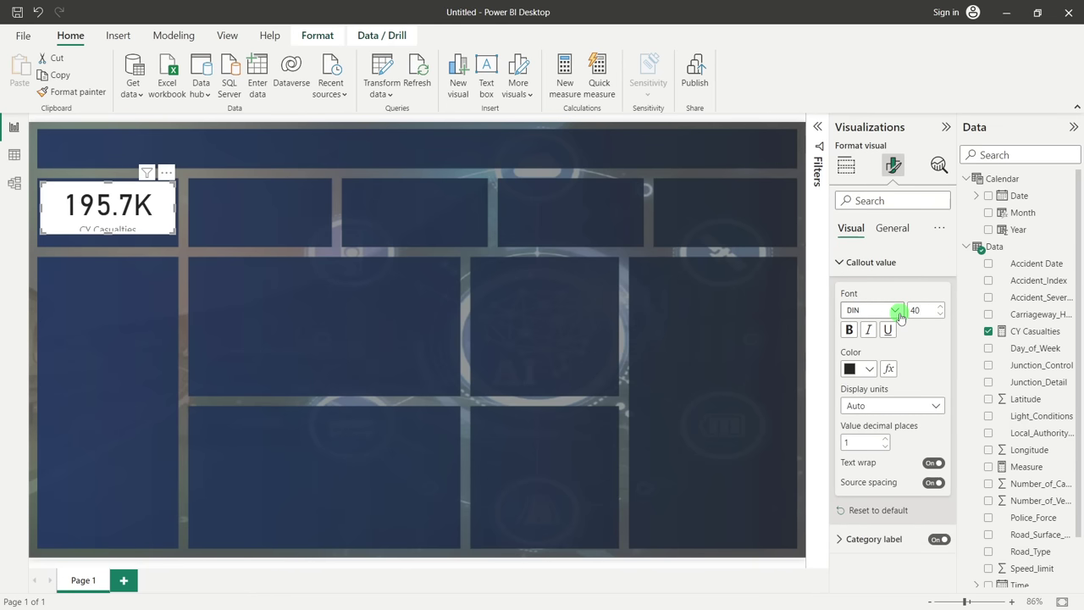
left_click(872, 371)
left_click(857, 137)
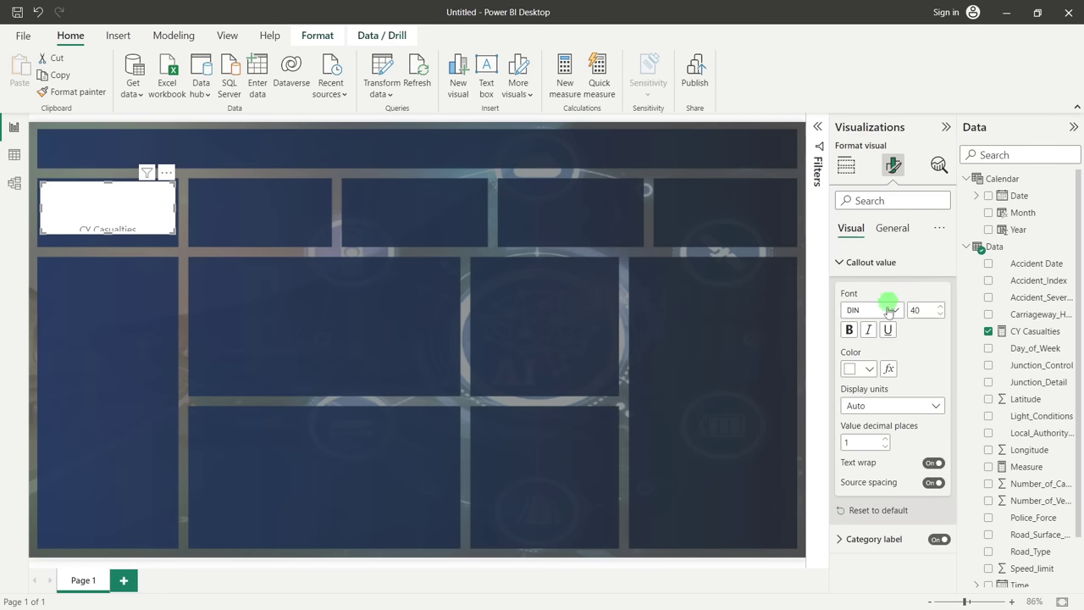
Turn off the card's background under General > Effects
left_click(887, 237)
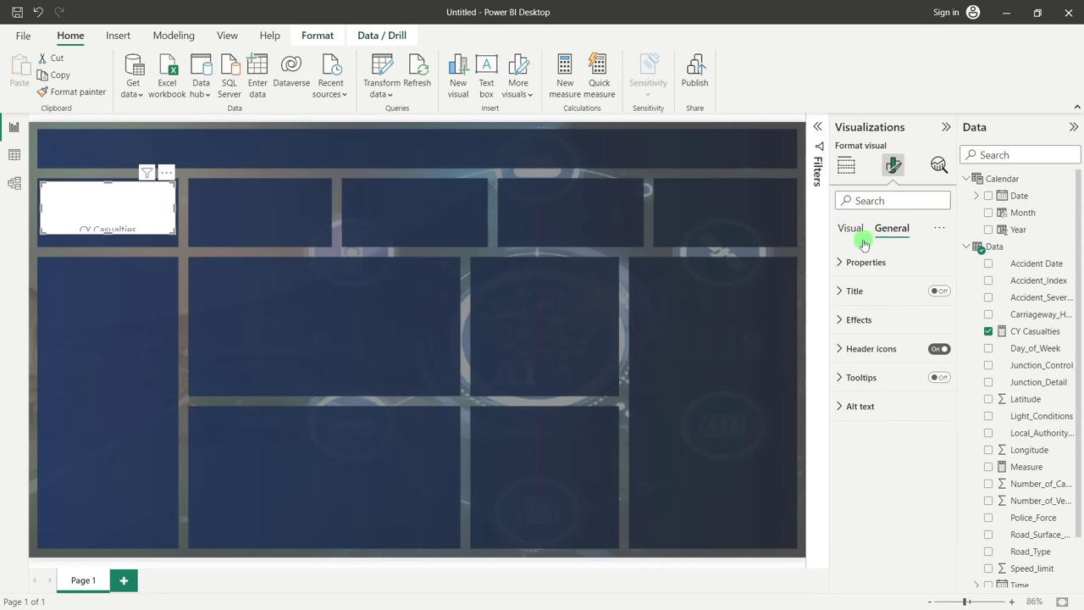
left_click(855, 234)
left_click(896, 229)
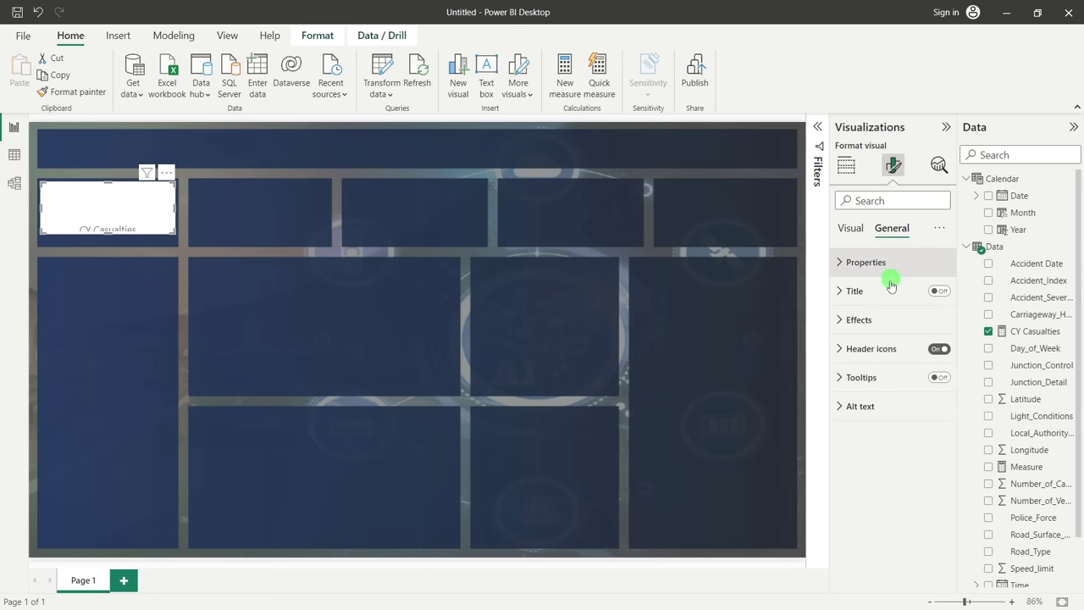
left_click(872, 322)
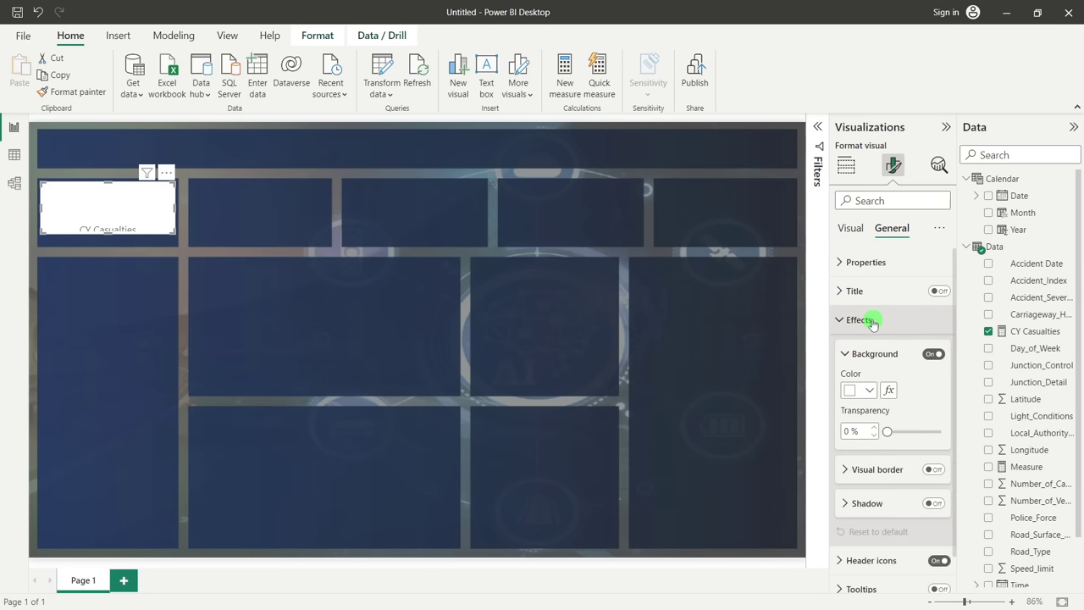
left_click(932, 354)
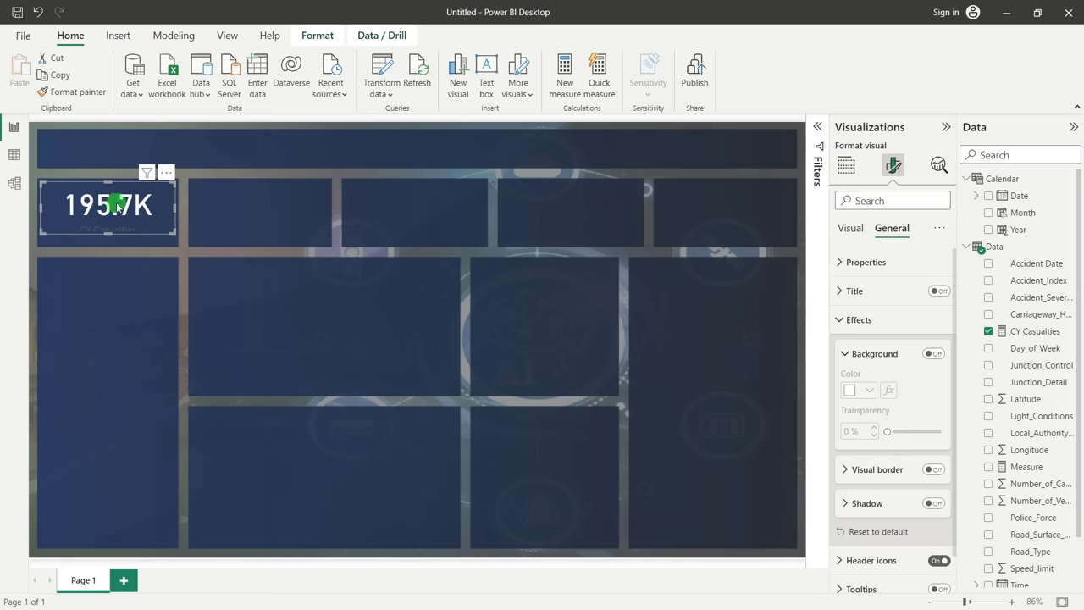
left_click(868, 320)
Switch off the CY Casualties category label so only 195.7K shows
left_click(851, 228)
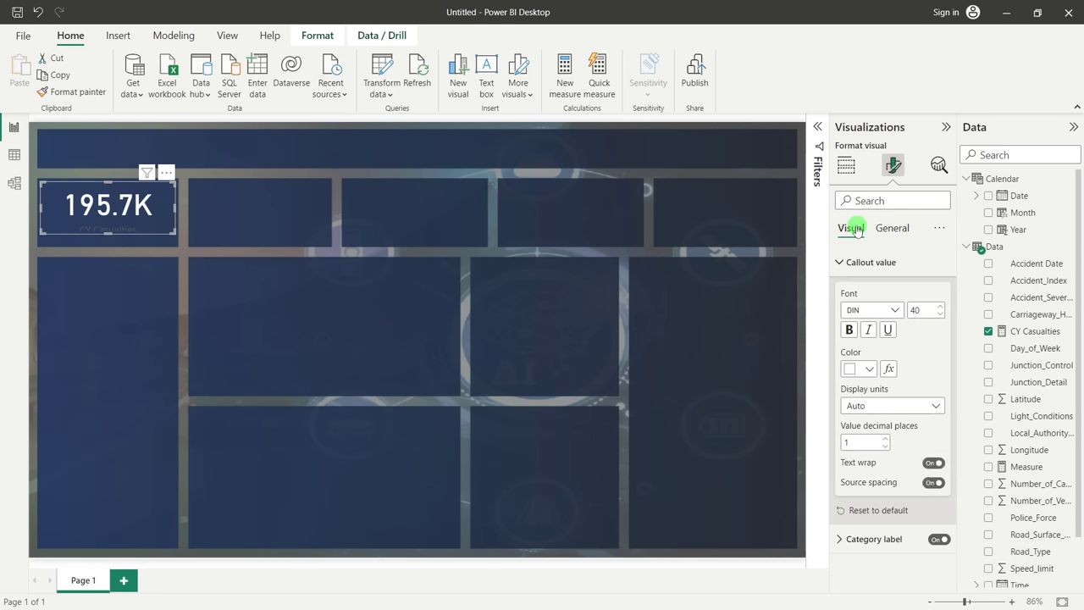
left_click(863, 264)
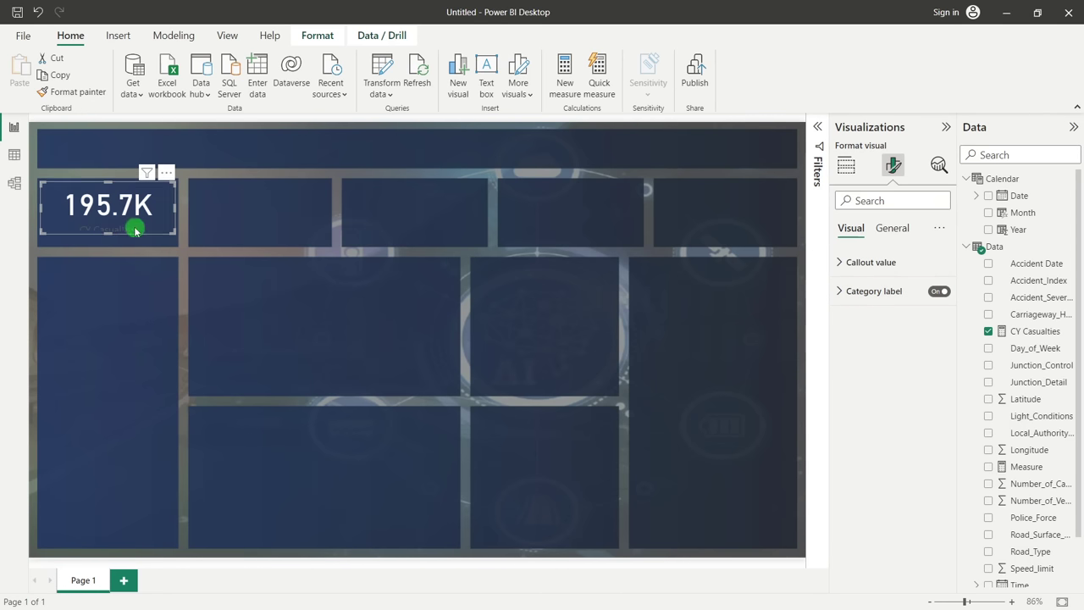
left_click(942, 295)
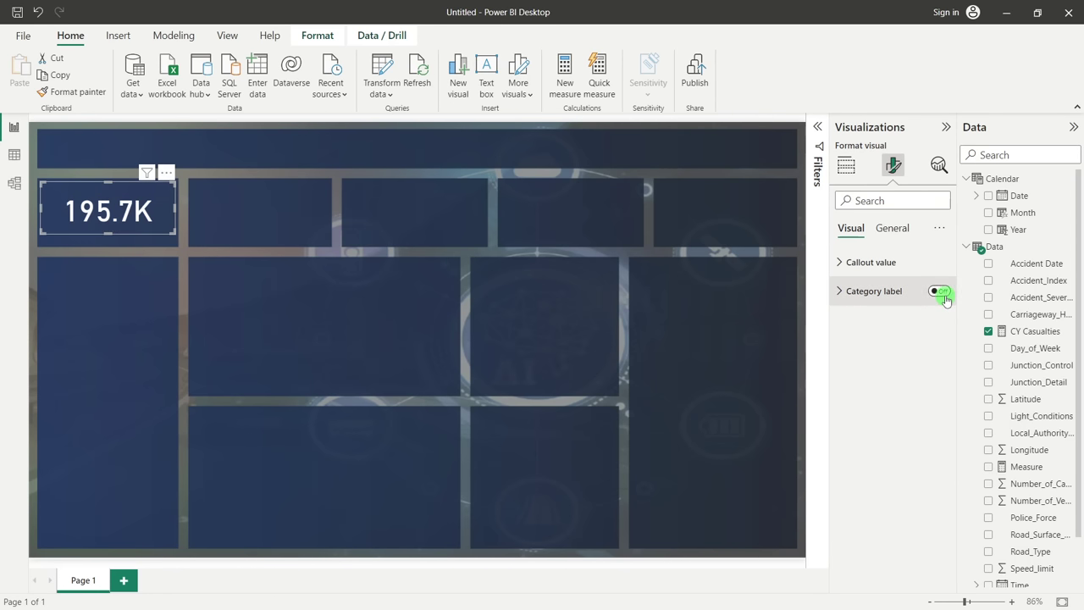
left_click(899, 234)
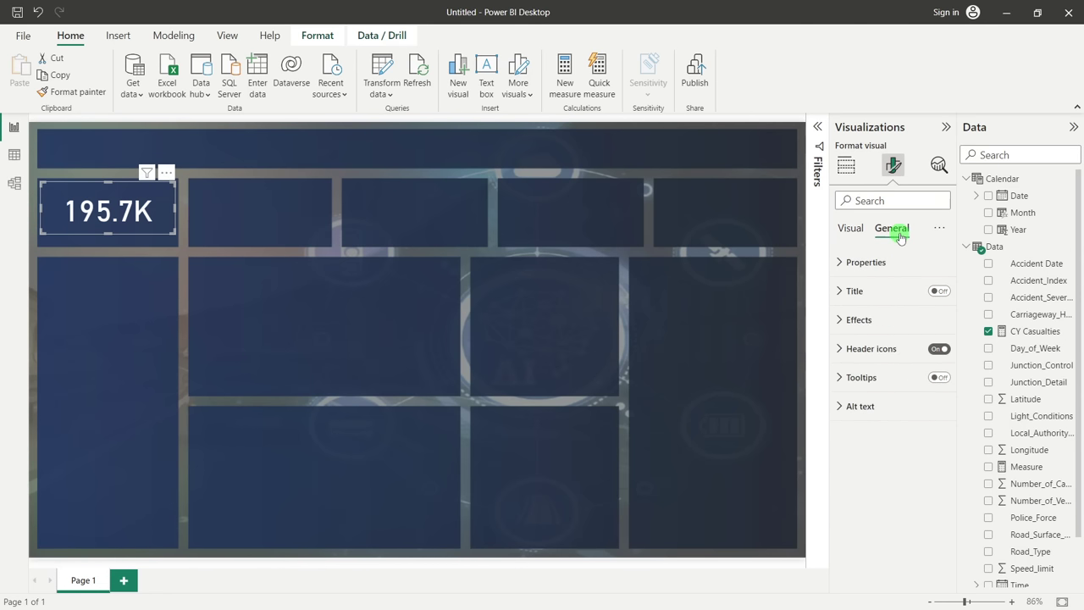
left_click(882, 321)
left_click(862, 320)
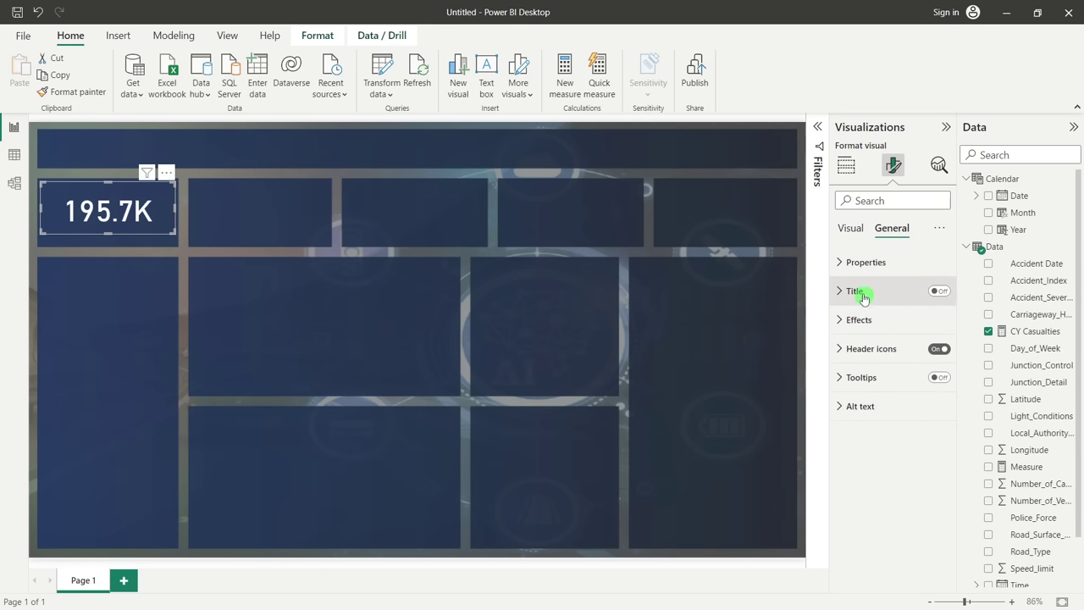
Turn on the card title 'Total CY Casualties' in Segoe UI Semibold
left_click(873, 292)
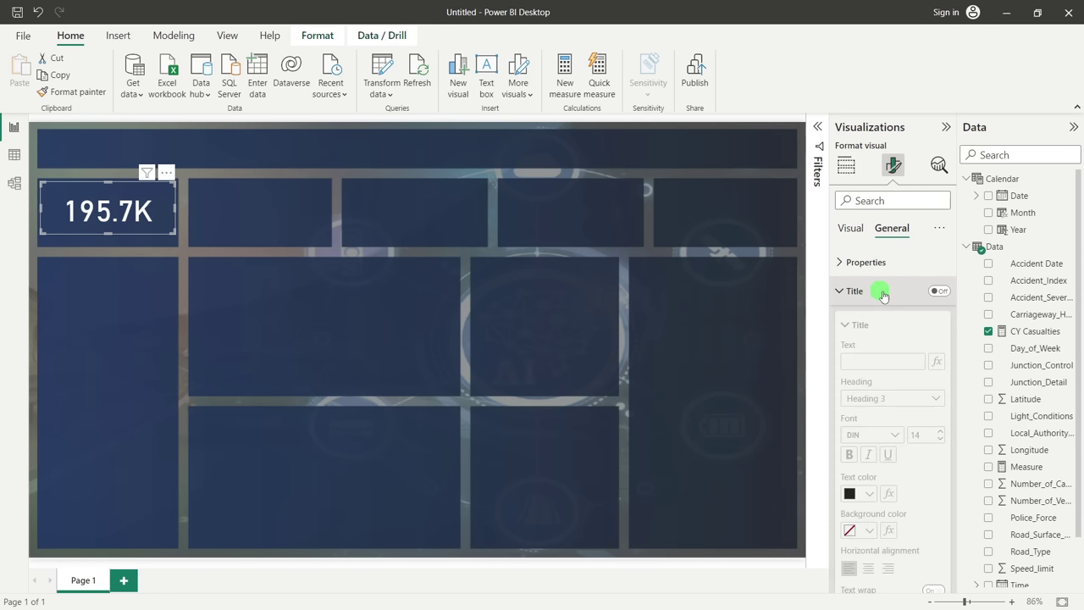
left_click(941, 291)
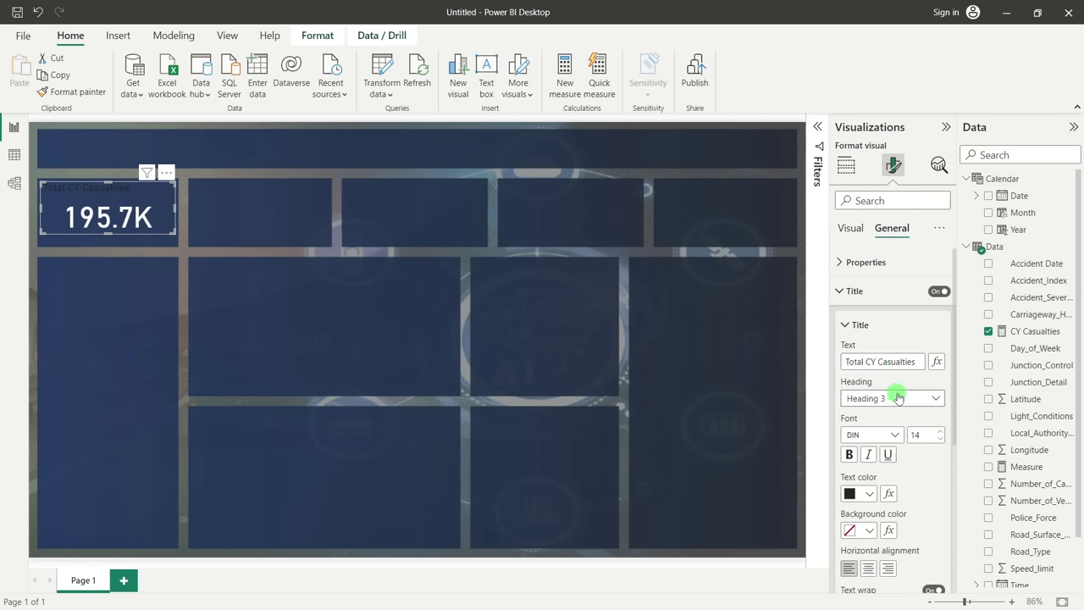
scroll(890, 388, "down", 1)
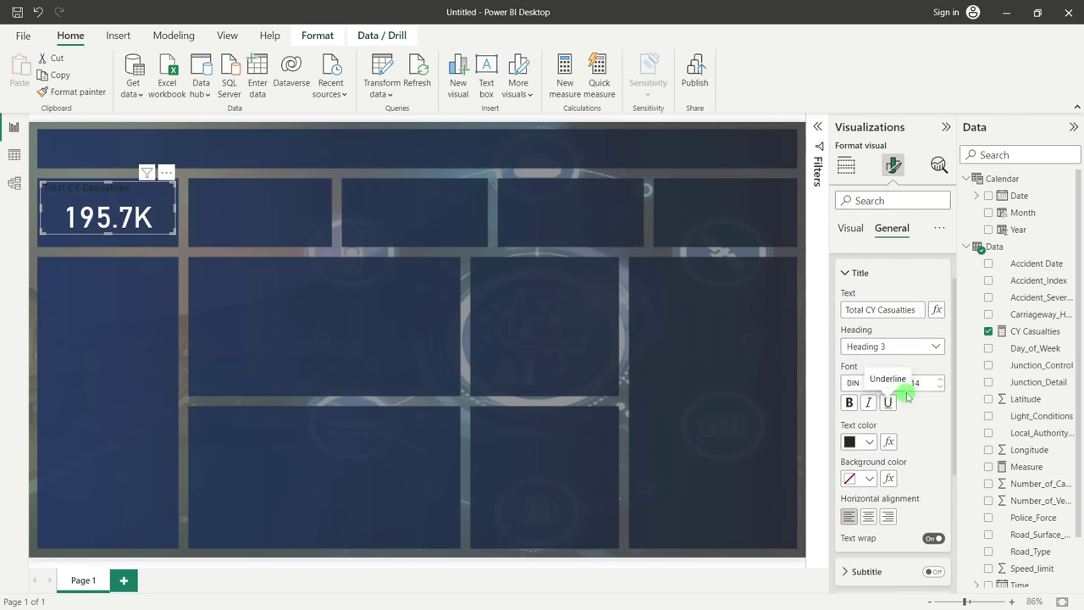
left_click(896, 383)
scroll(886, 293, "down", 3)
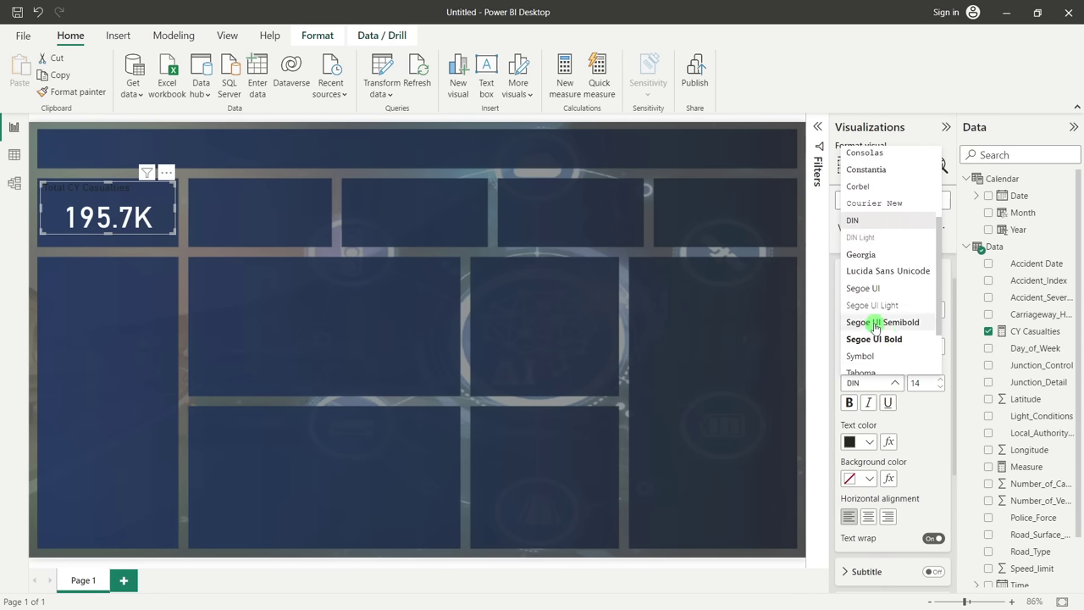
left_click(875, 324)
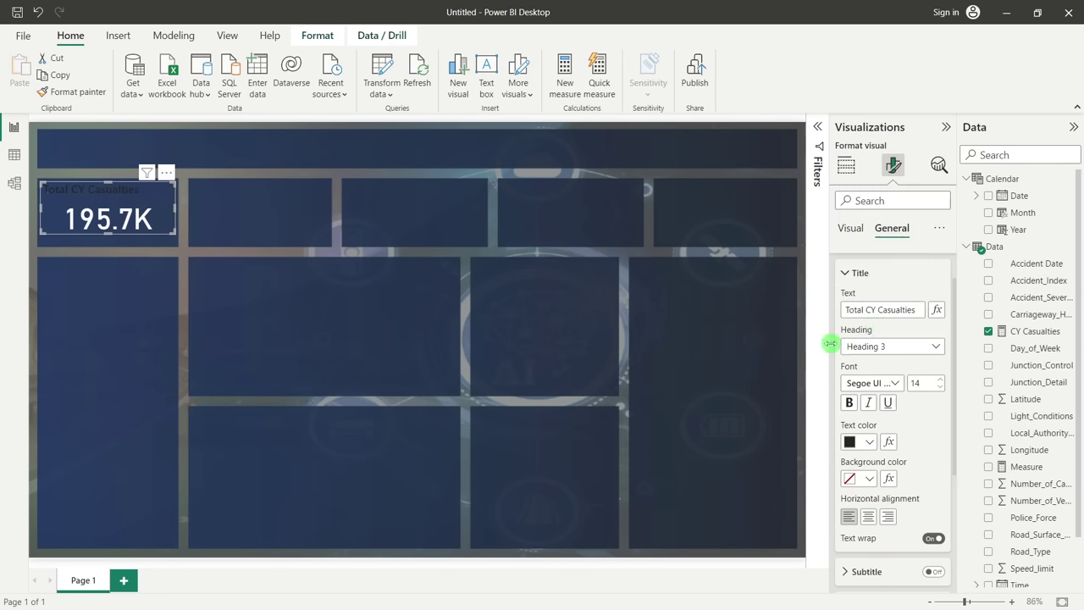
Make the title size 13, centred, White 10% darker, and shorten the card slightly
left_click(940, 387)
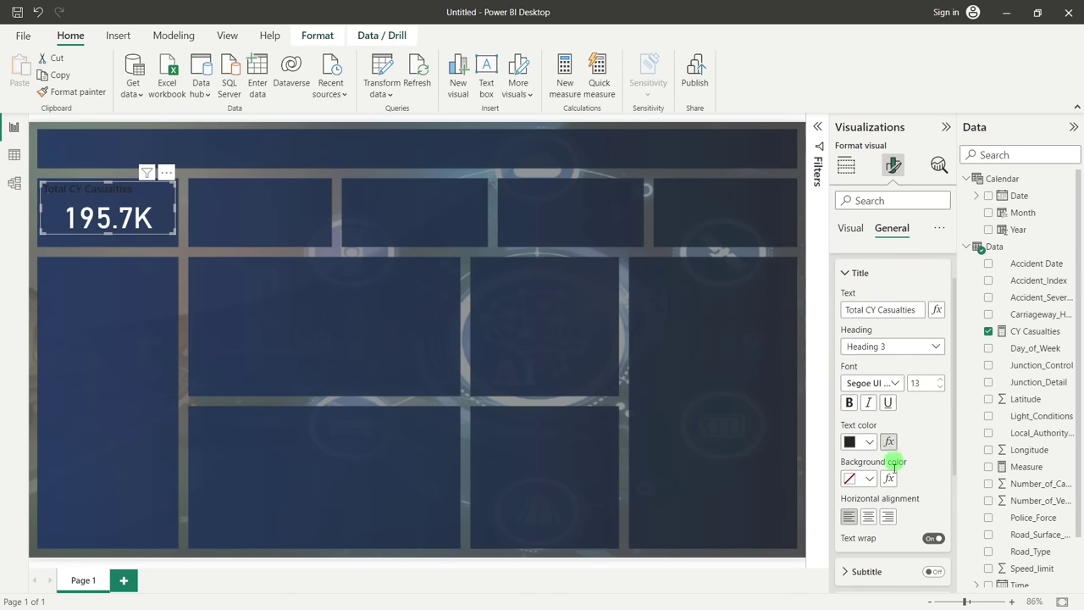
left_click(879, 518)
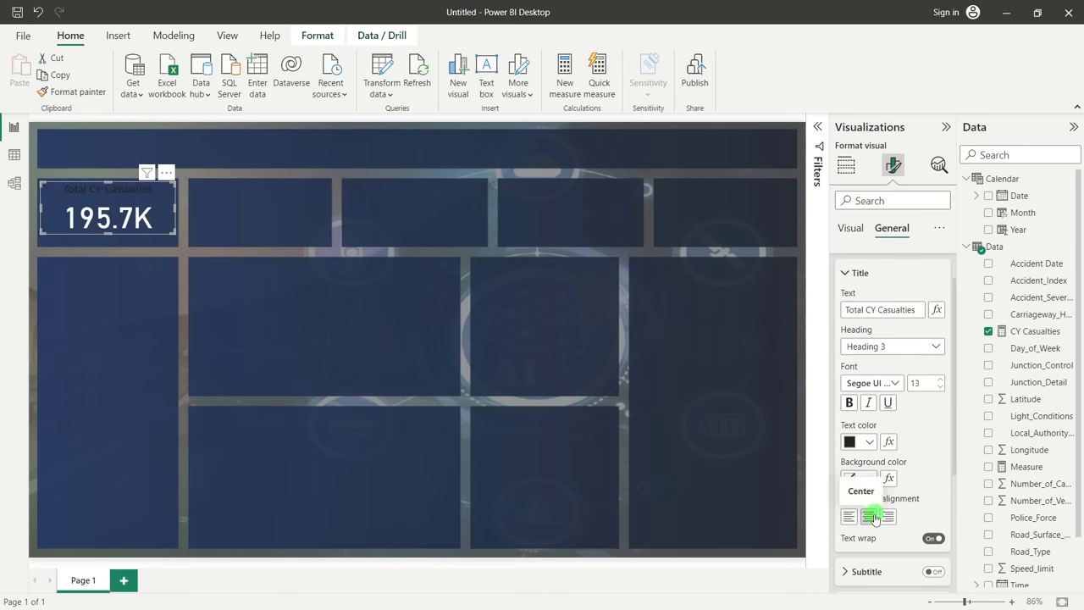
left_click(865, 439)
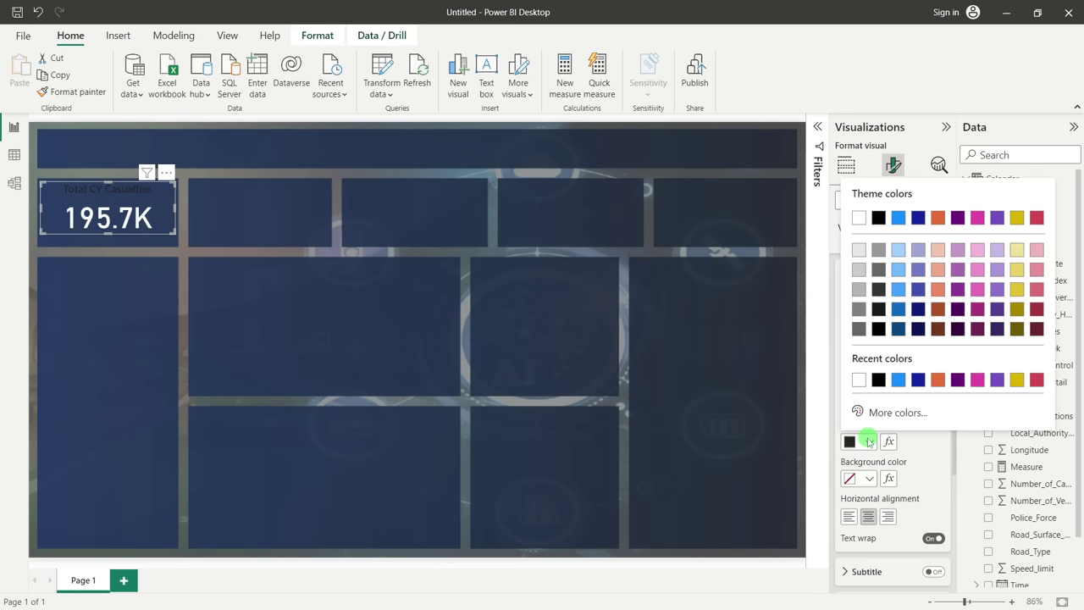
left_click(859, 249)
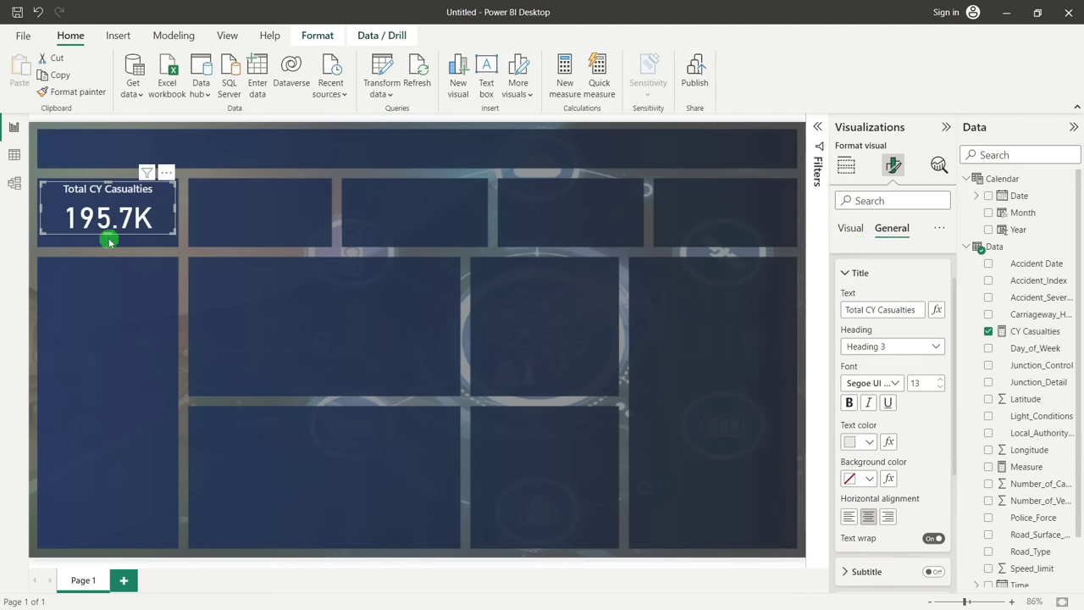
left_click_drag(108, 235, 108, 233)
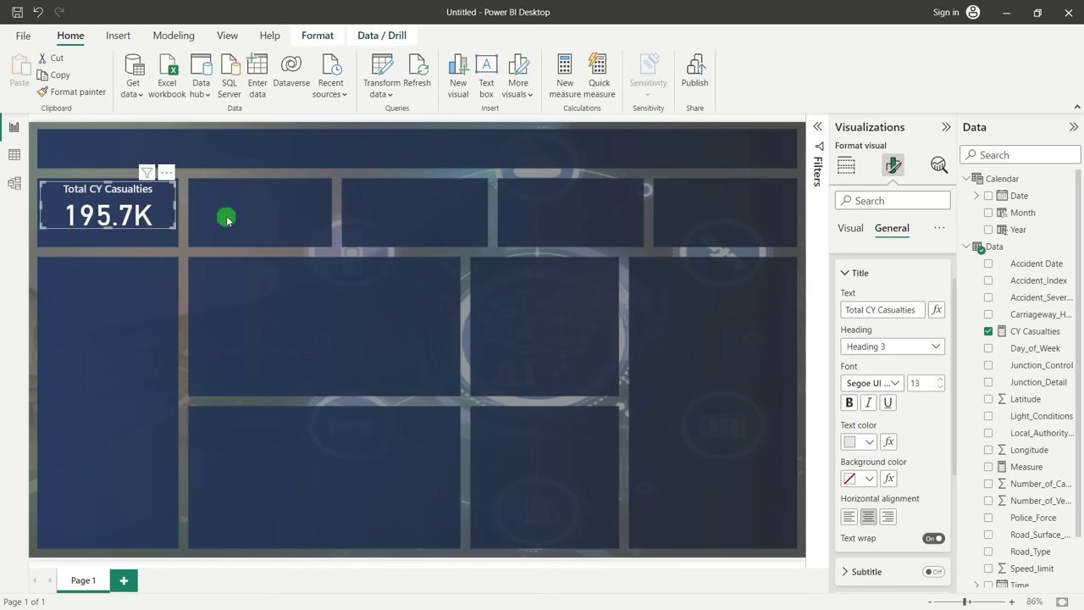
left_click(227, 219)
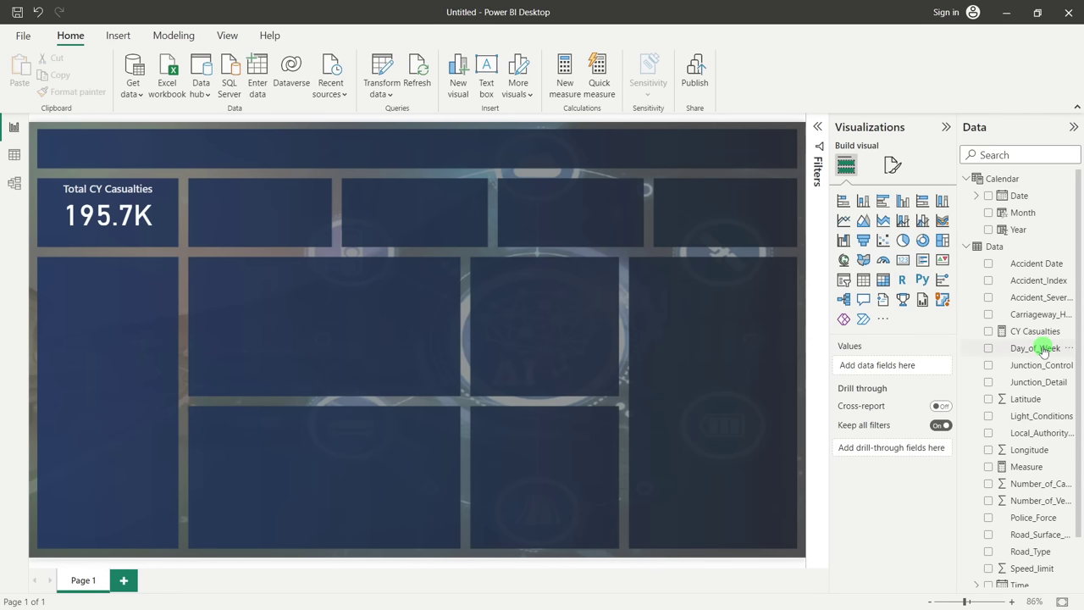
Add a new Data-table measure named PY Casualties whose formula starts with CALCULATE(
right_click(1004, 252)
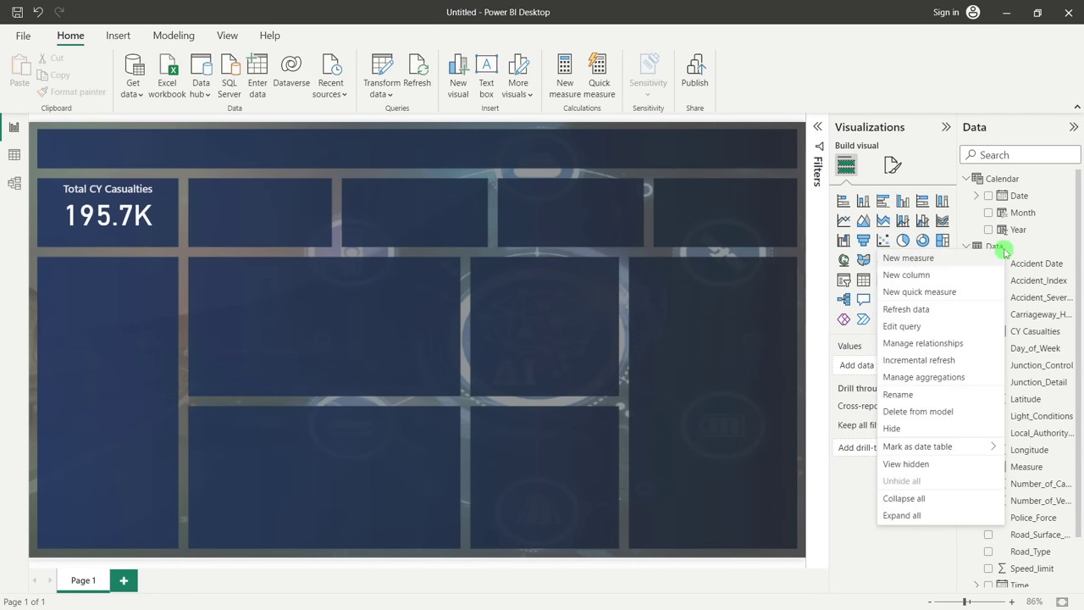
left_click(920, 260)
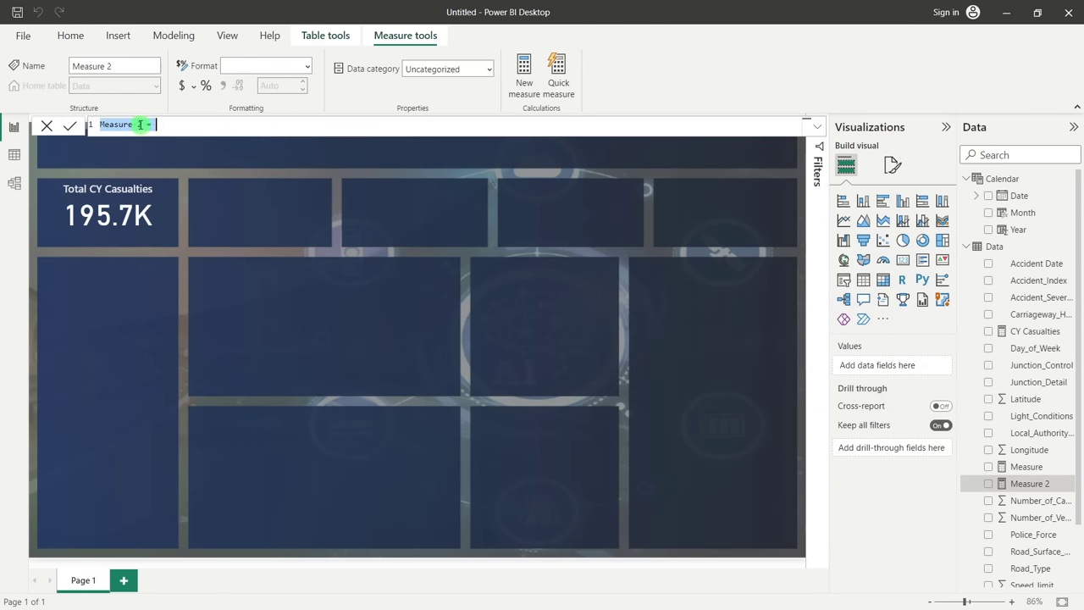
left_click(142, 124)
left_click_drag(142, 124, 97, 122)
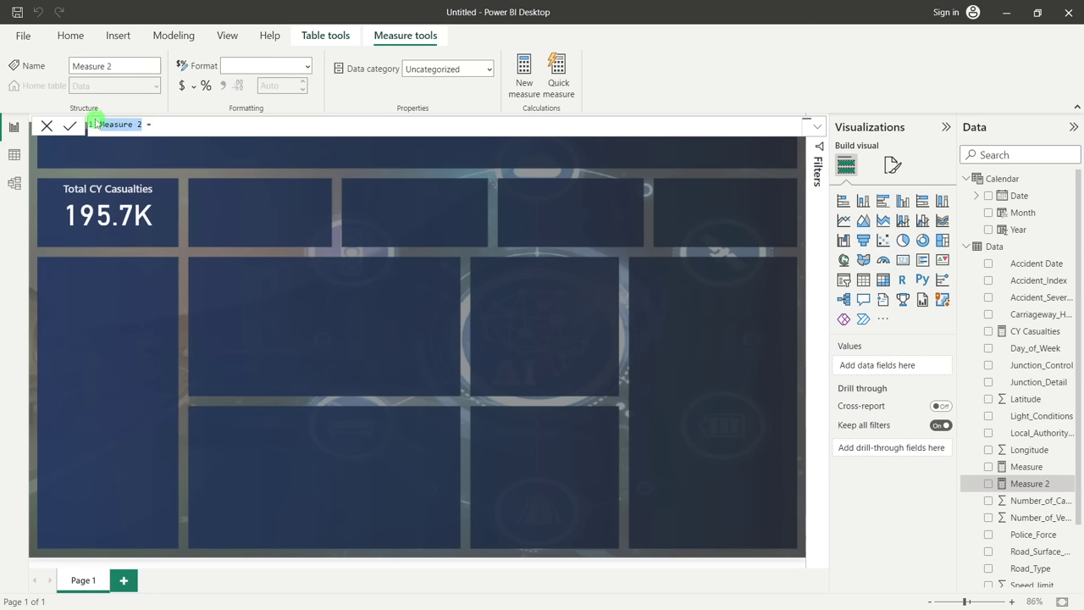
type("CY Casualtie")
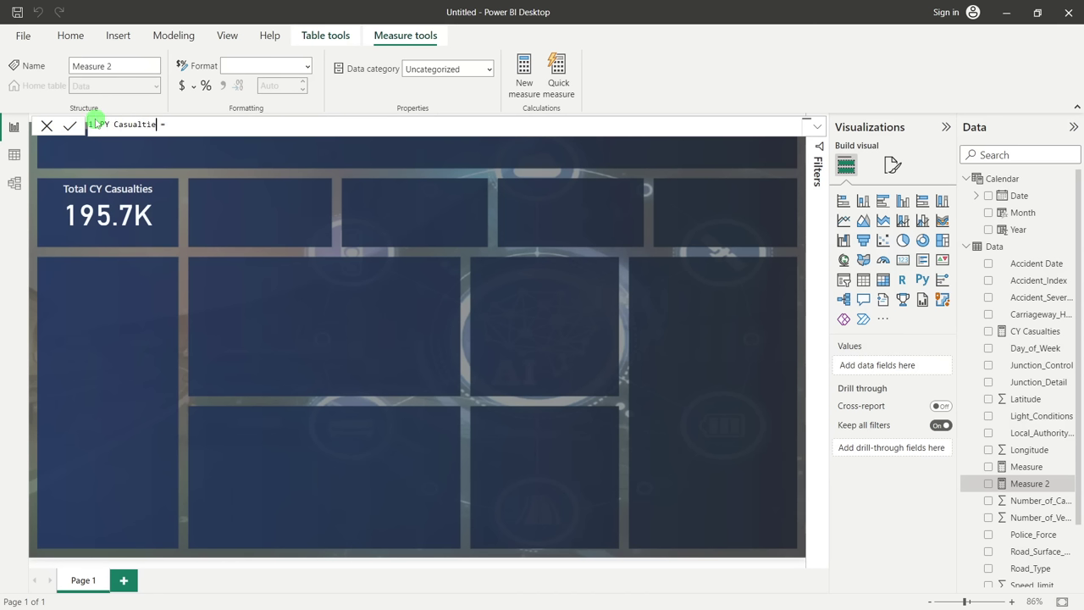
type("s")
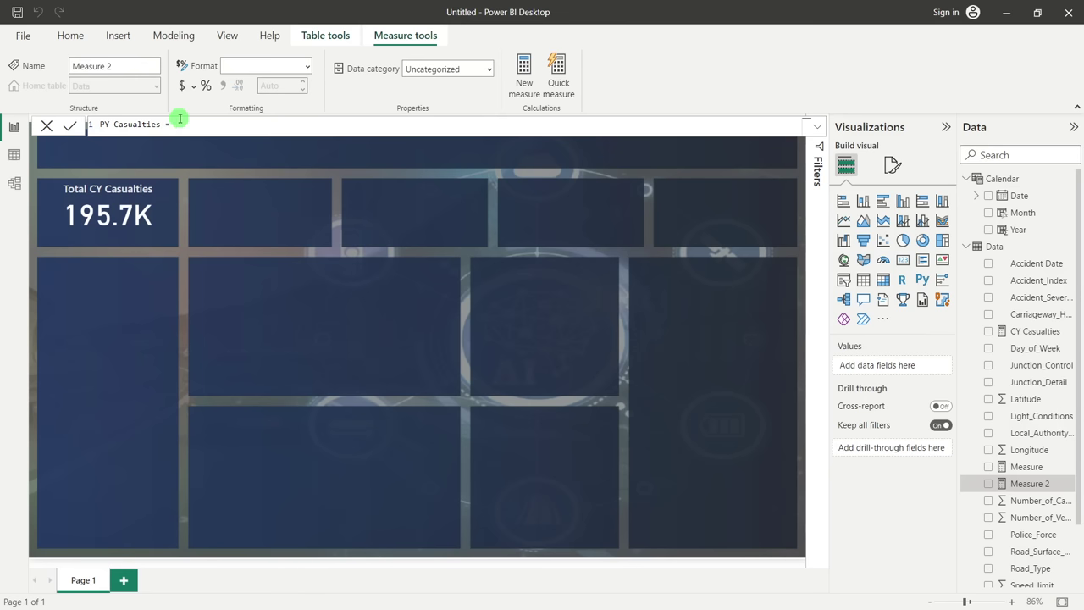
type("calc")
left_click(228, 136)
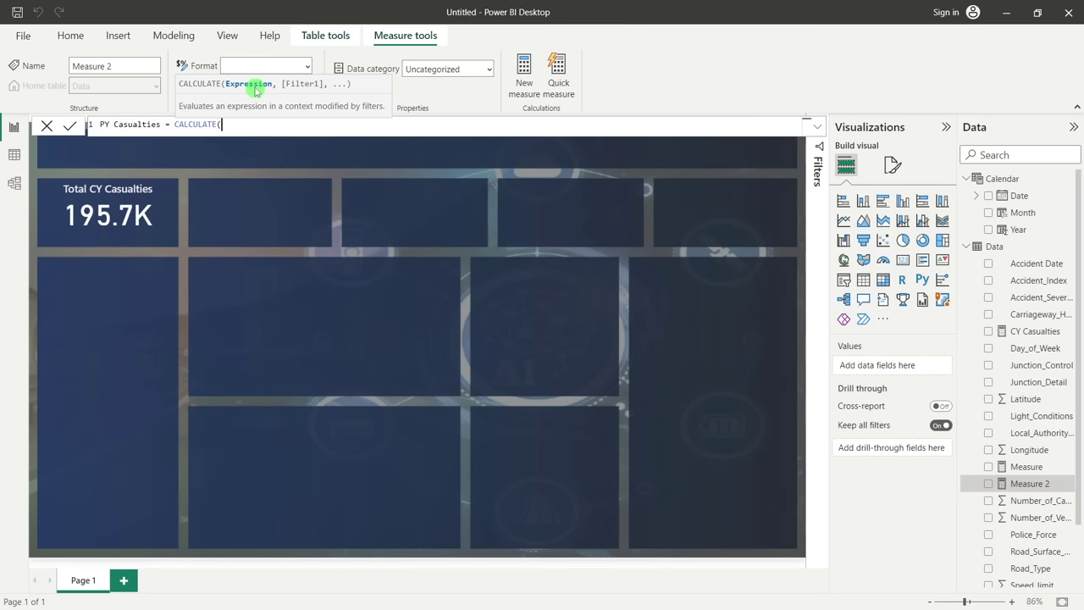
Enter SUM(Data[Number_of_Casualties]) as the first CALCULATE argument
type("sum")
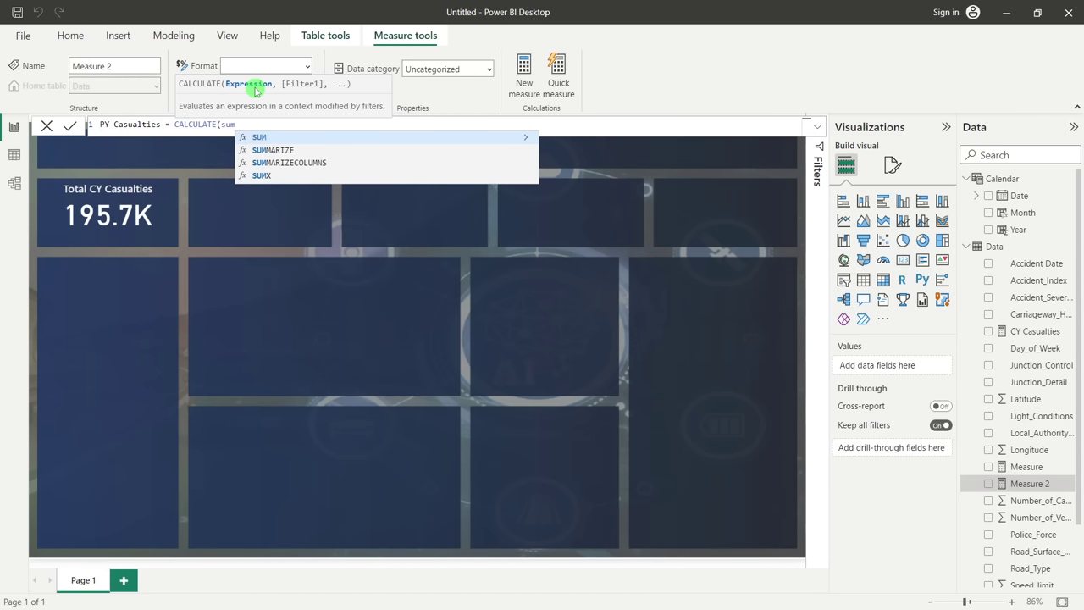
key("Tab")
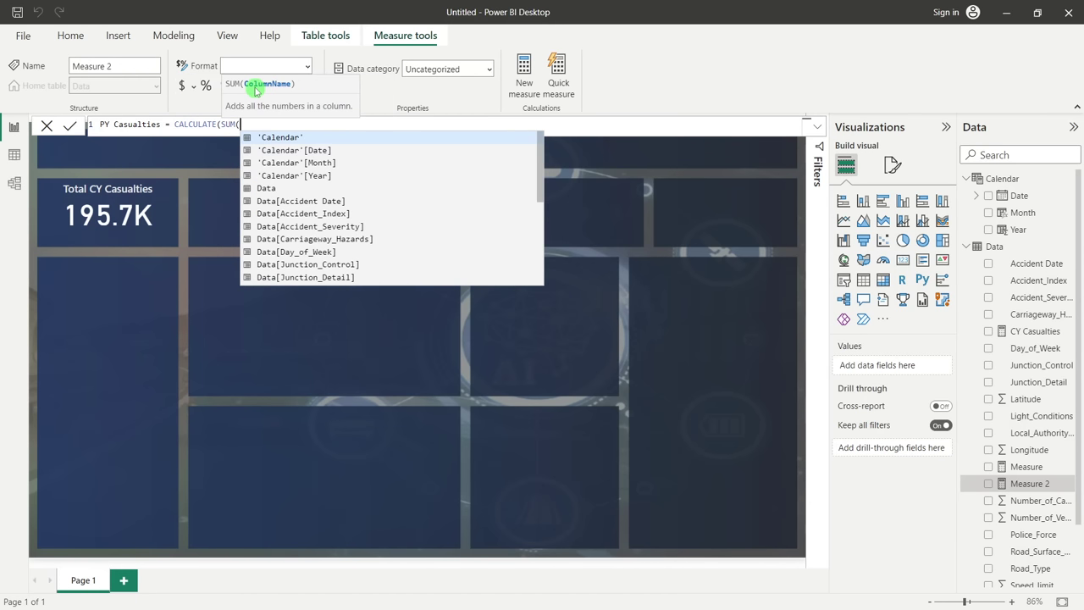
type("num")
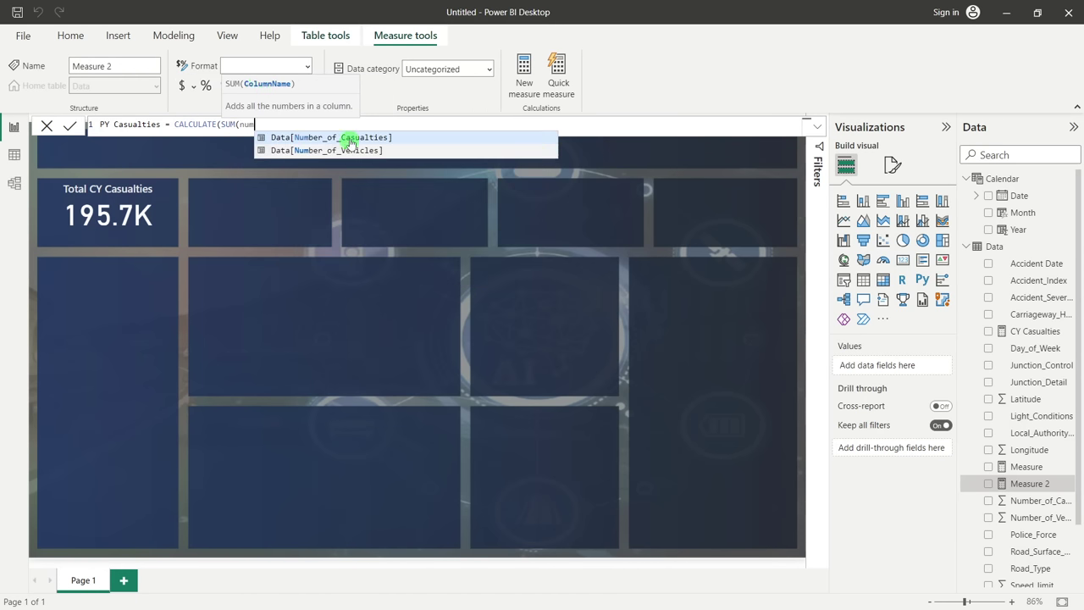
left_click(351, 140)
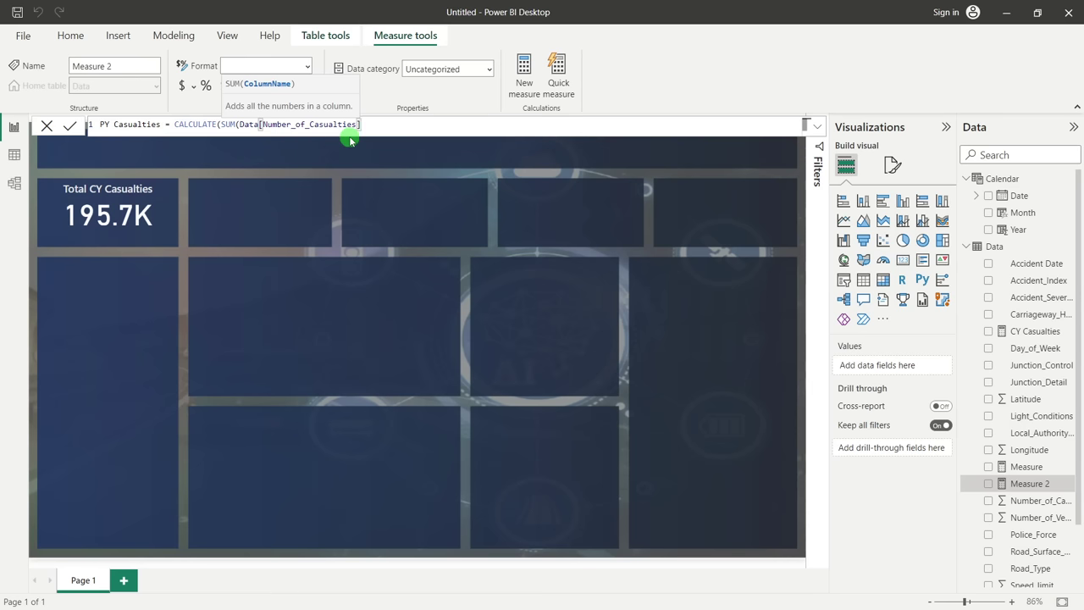
type(")")
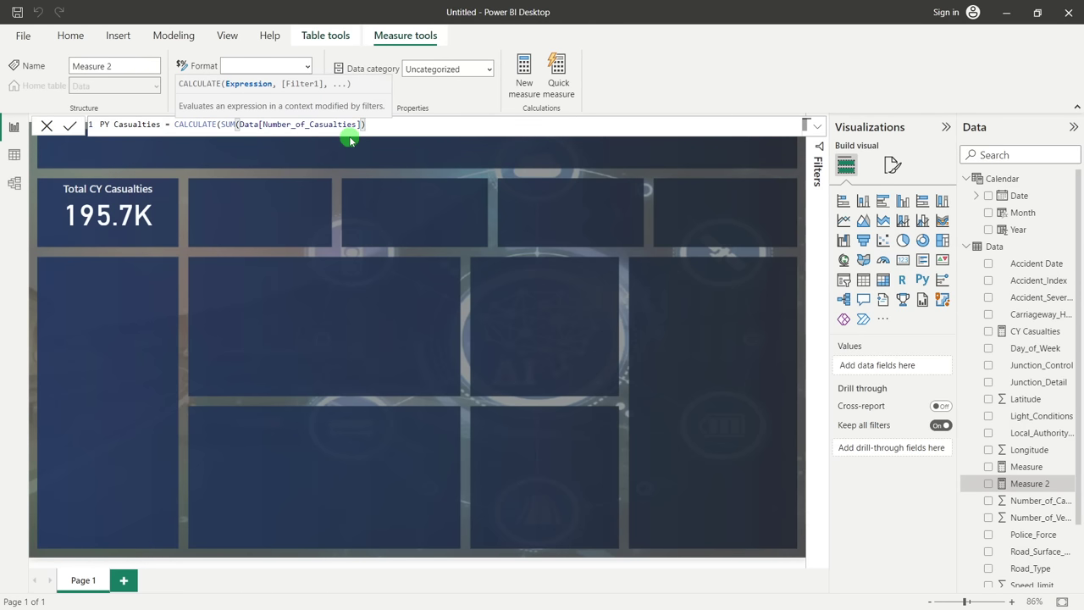
type(",")
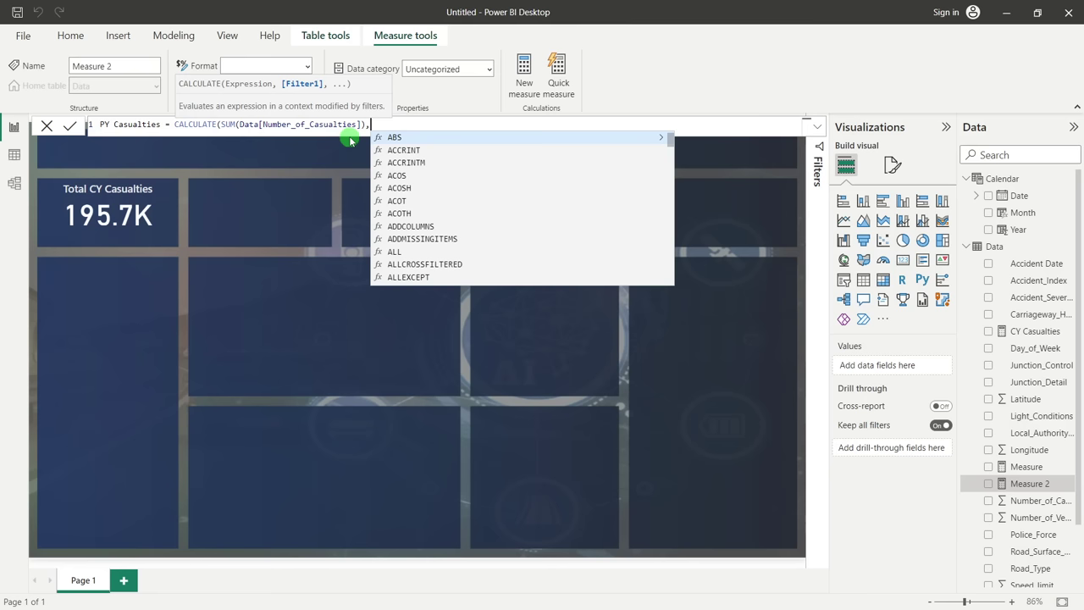
Finish with SAMEPERIODLASTYEAR('Calendar'[Date]), commit the measure, and chart PY Casualties
type("same")
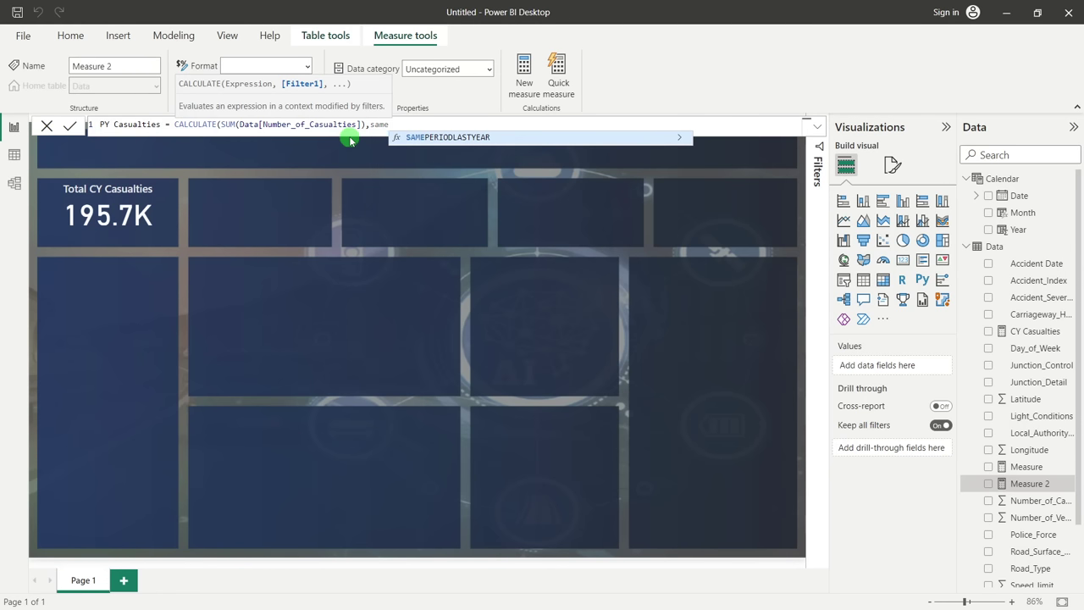
left_click(425, 136)
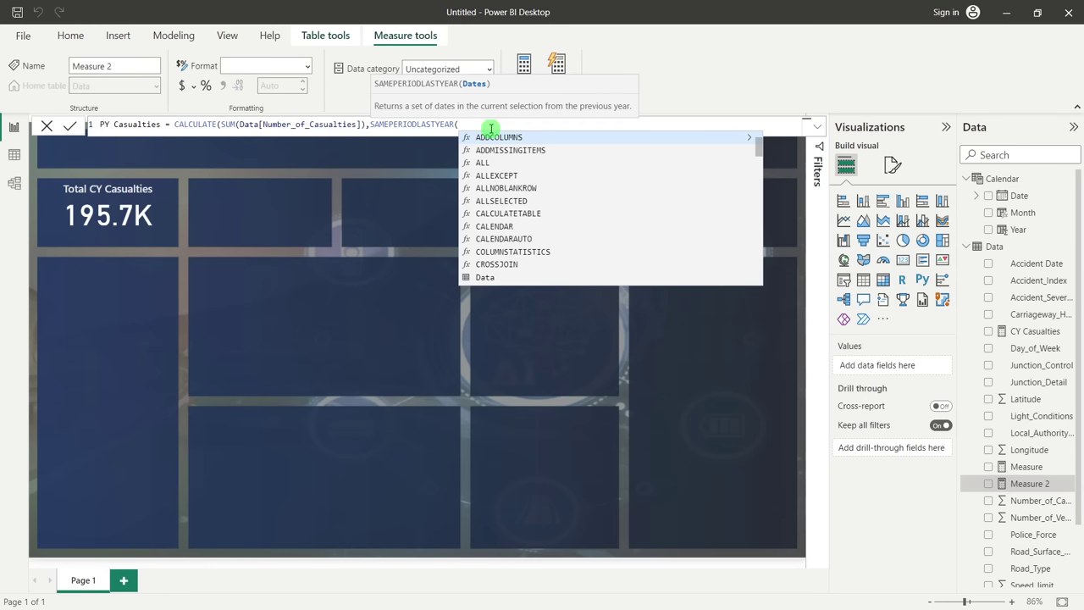
type("calen")
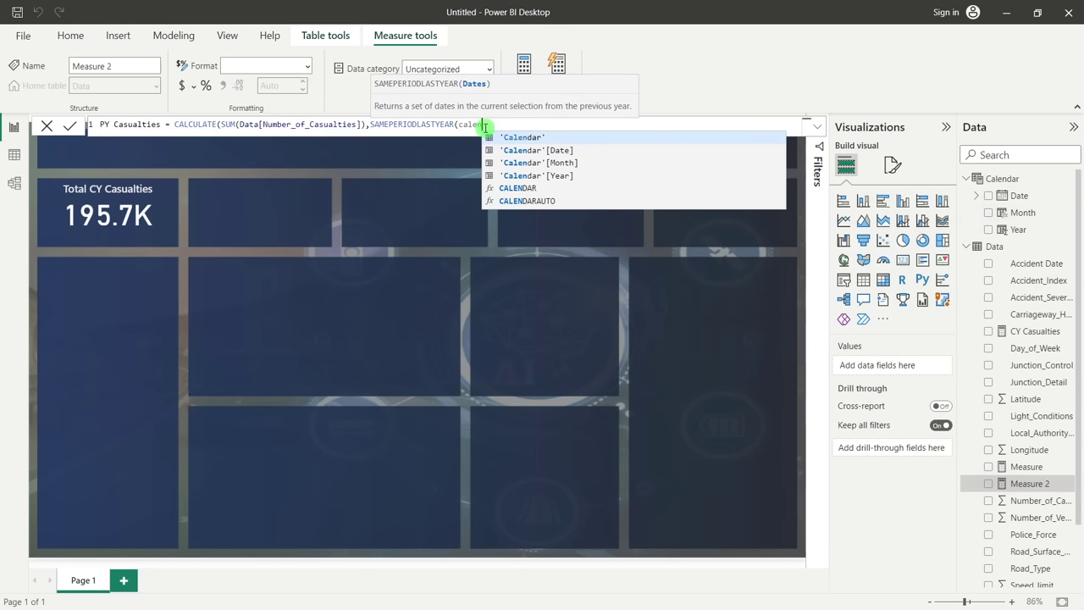
left_click(559, 138)
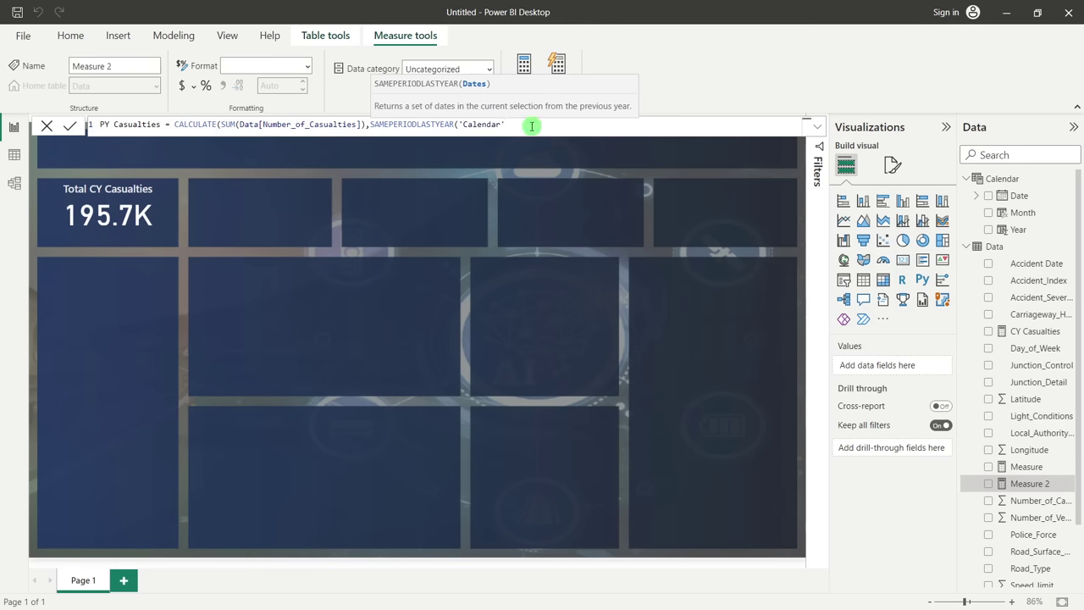
left_click(552, 139)
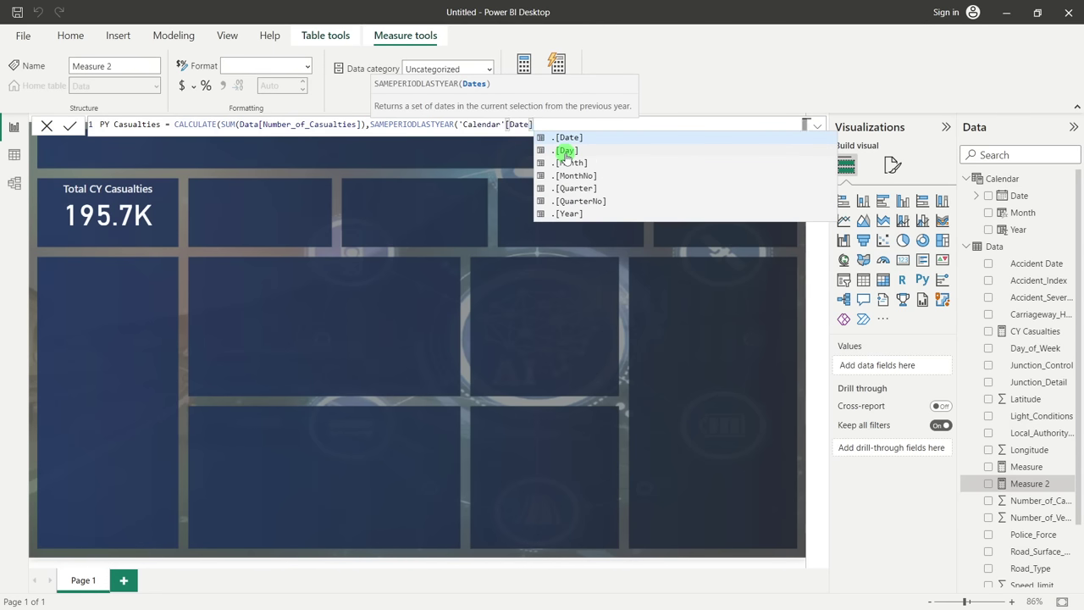
type(")")
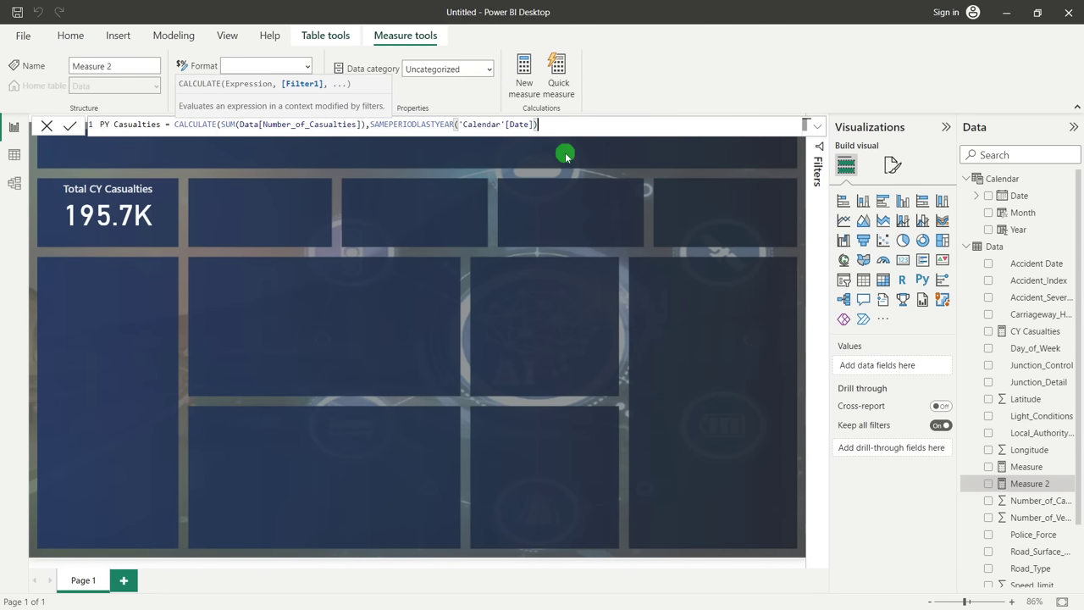
type(")")
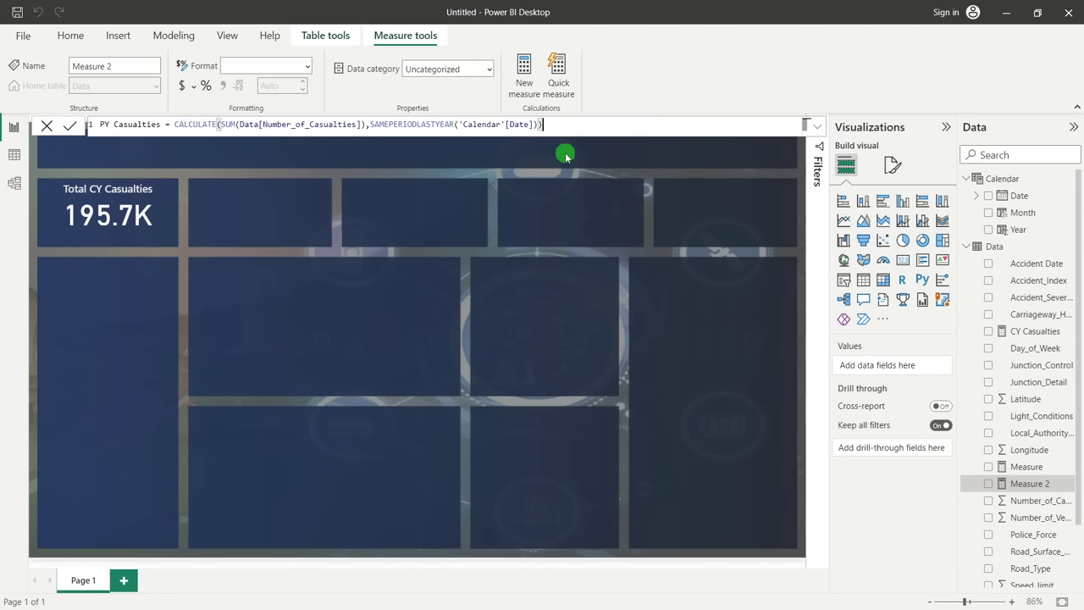
key("Return")
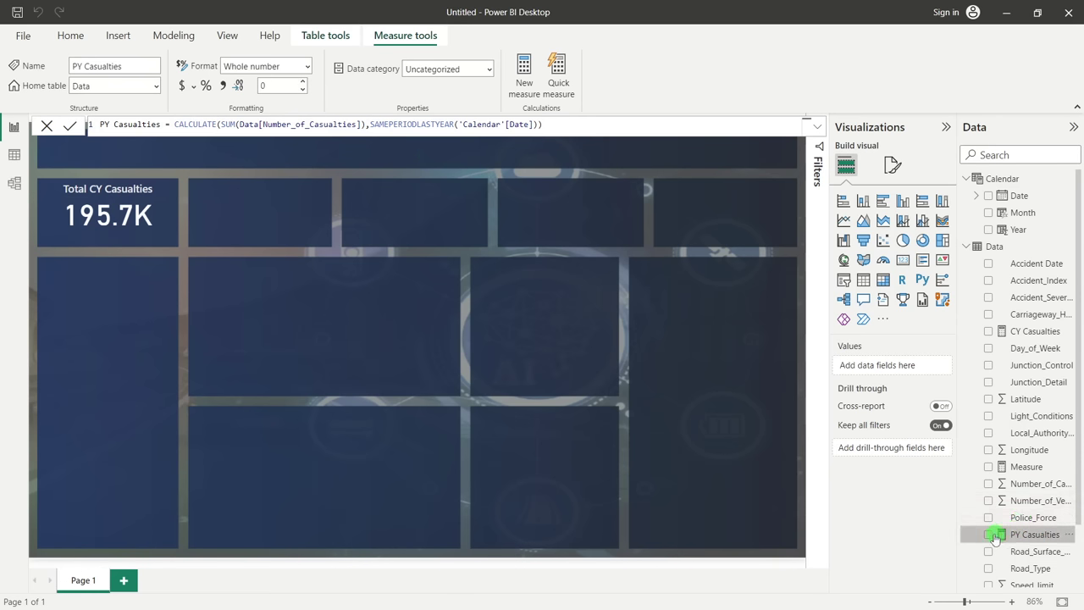
left_click(988, 534)
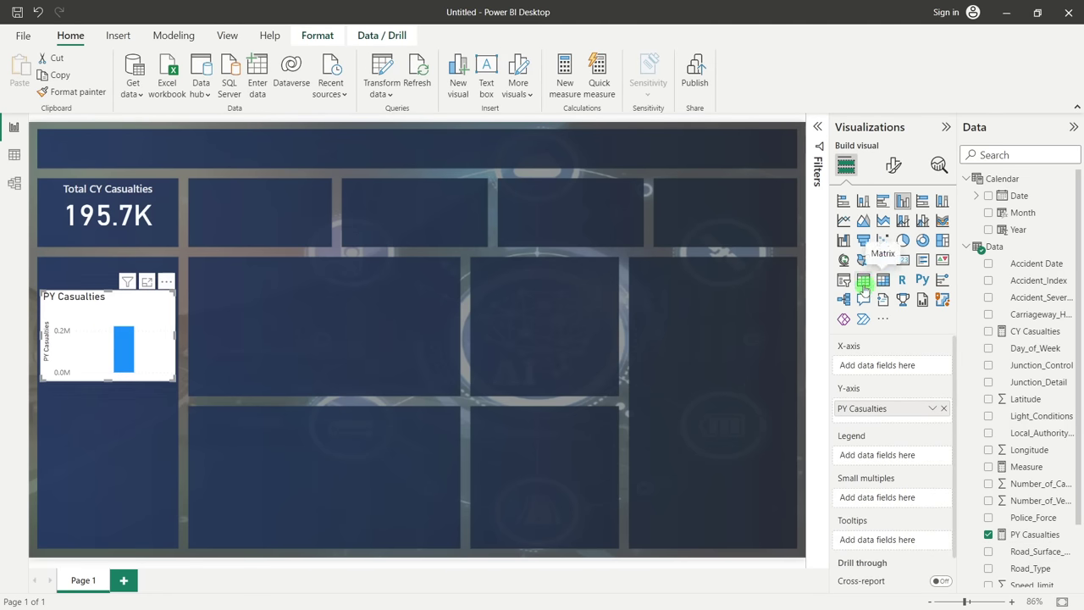
Switch the chart to a card to confirm 222K, then delete it
left_click(903, 260)
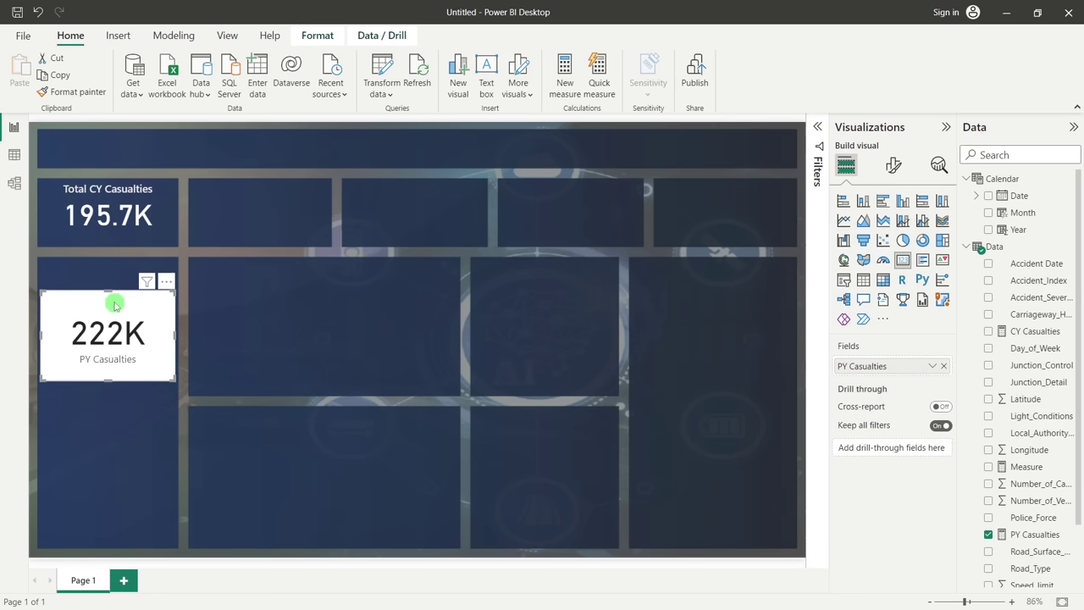
key("Delete")
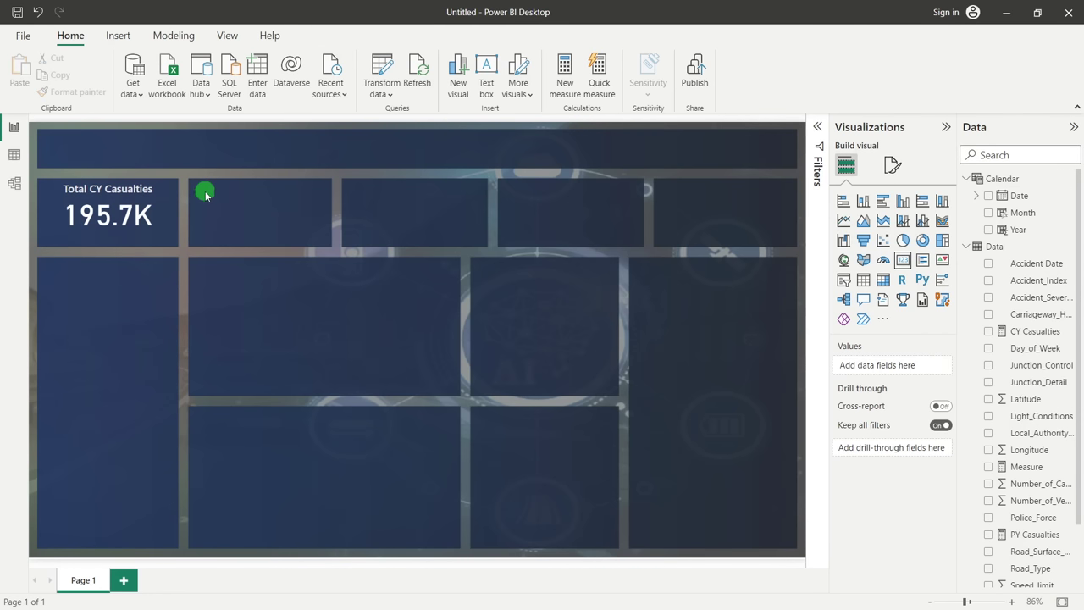
Create a new measure in the Data table and clear its default name
right_click(980, 247)
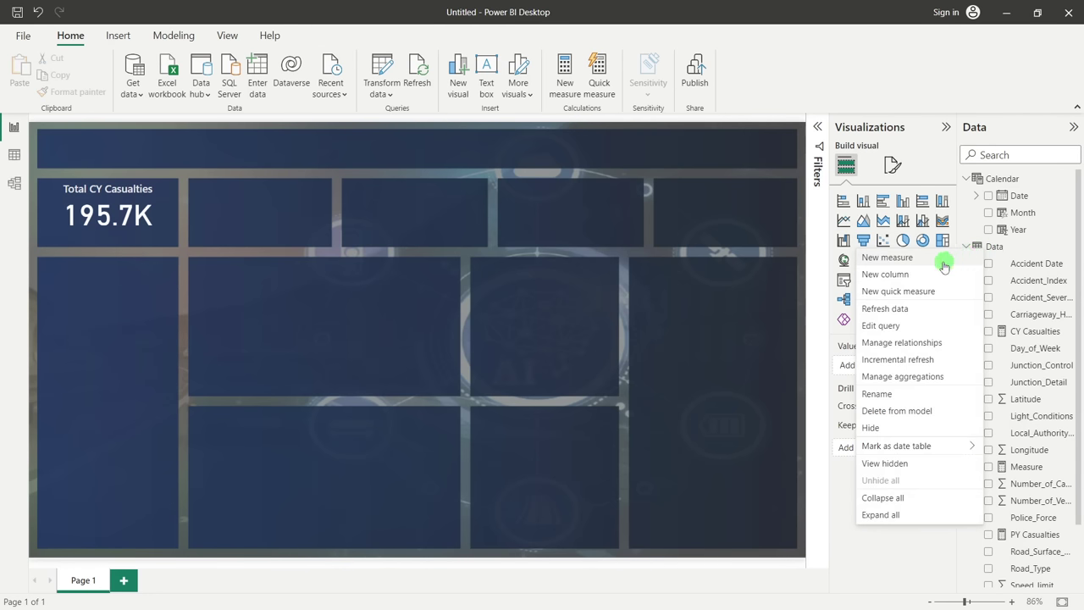
left_click(941, 257)
left_click_drag(167, 130, 93, 125)
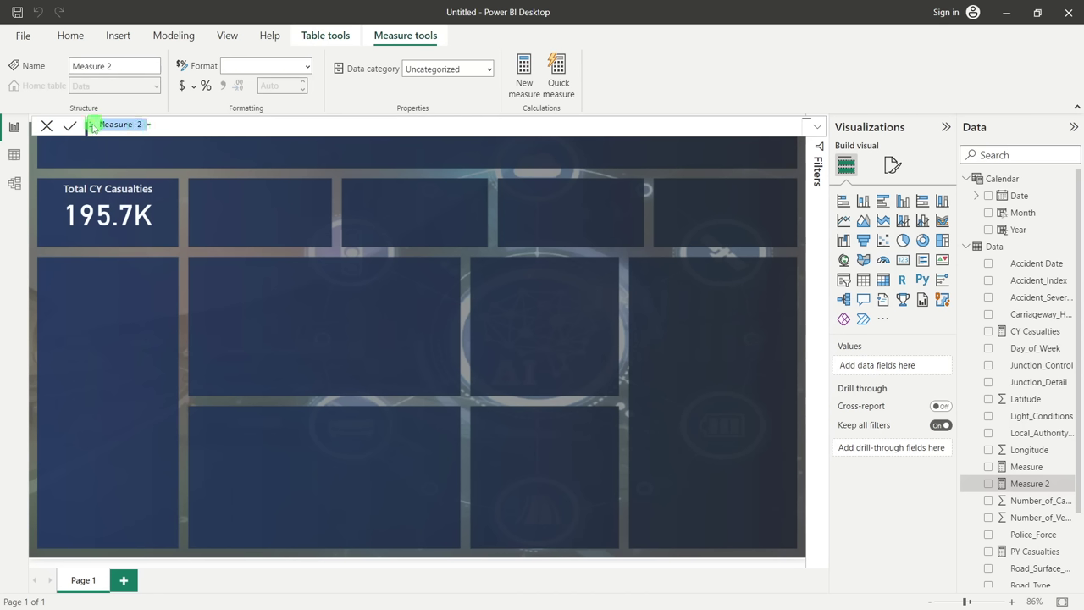
key("BackSpace")
Define YoY Casualties = ([CY Casualties]-[PY Casualties])/[PY Casualties] and commit it
type("Yo")
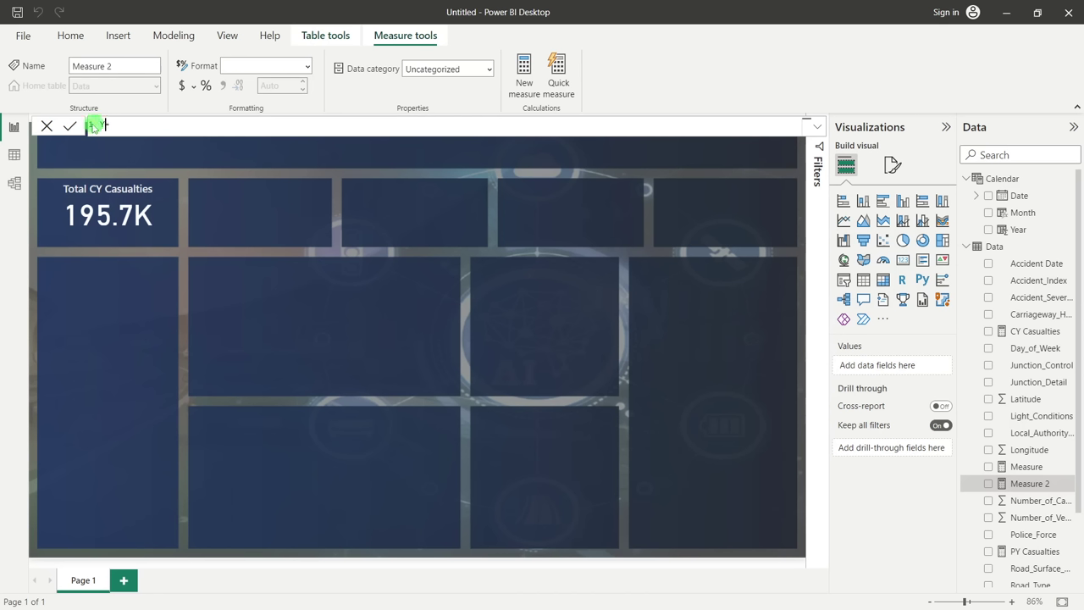
type("Y Casualties=")
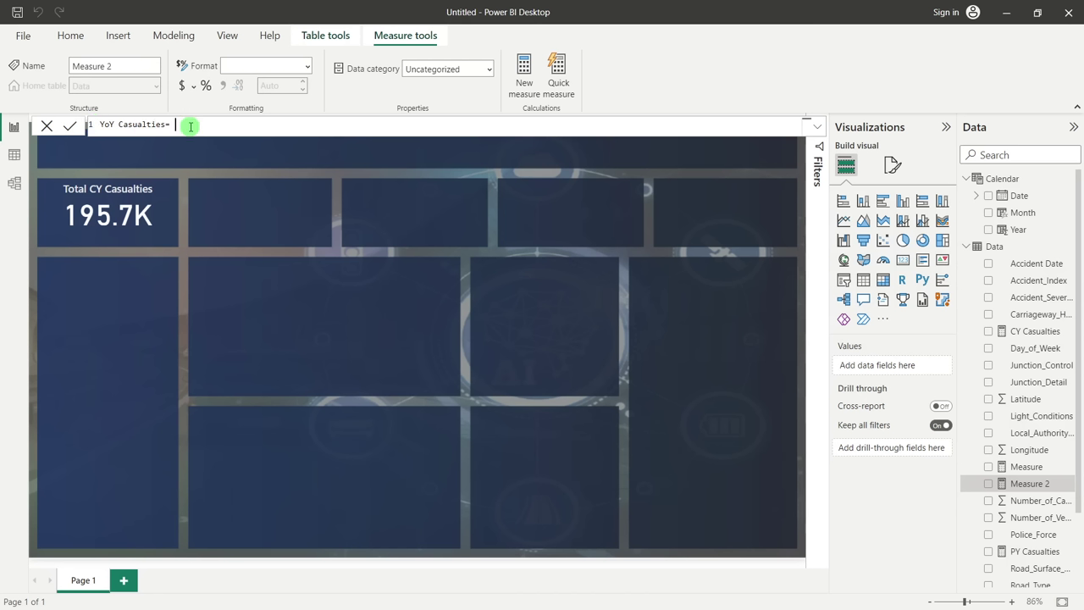
type(" (")
type("su")
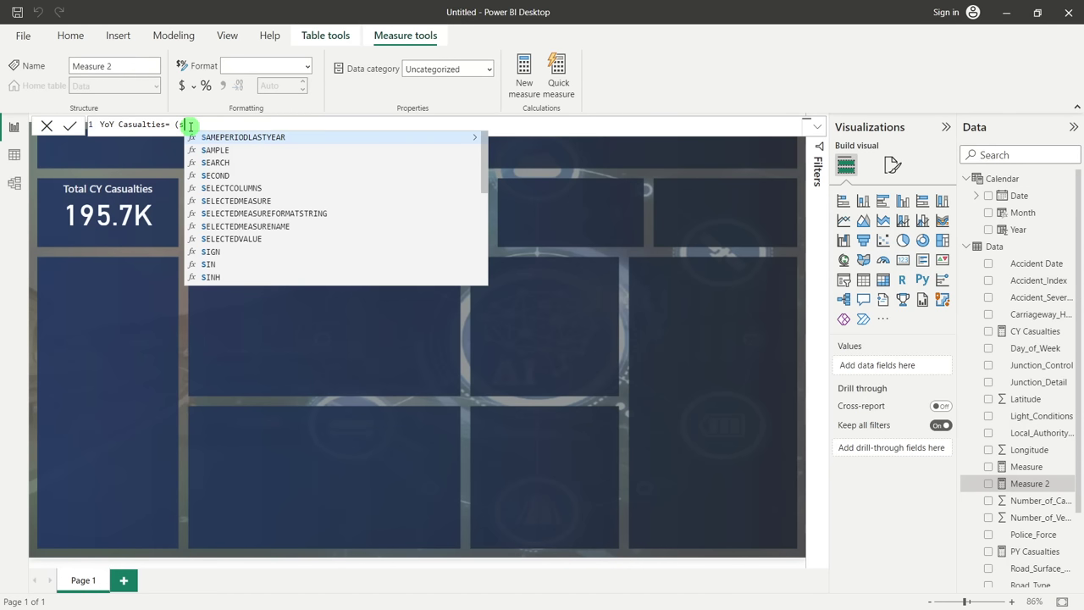
key("BackSpace")
key("BackSpace")
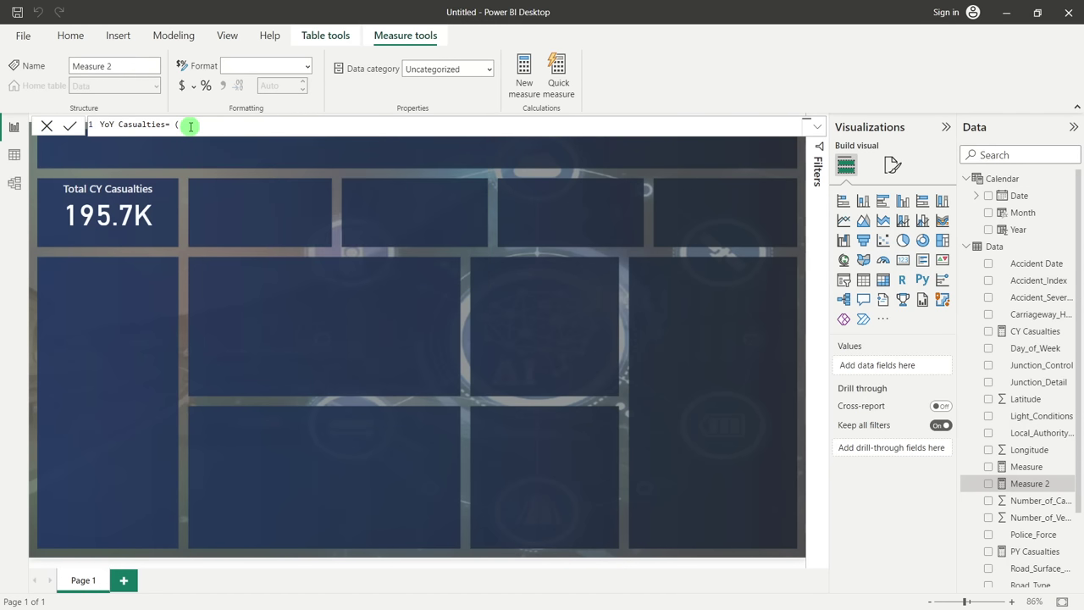
type("t")
key("BackSpace")
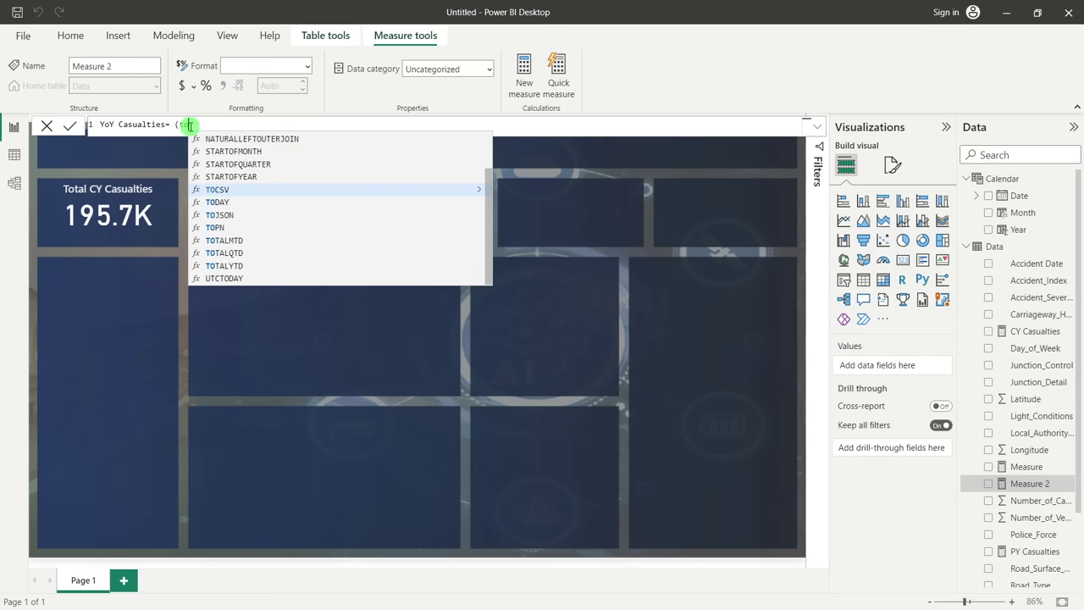
type("[")
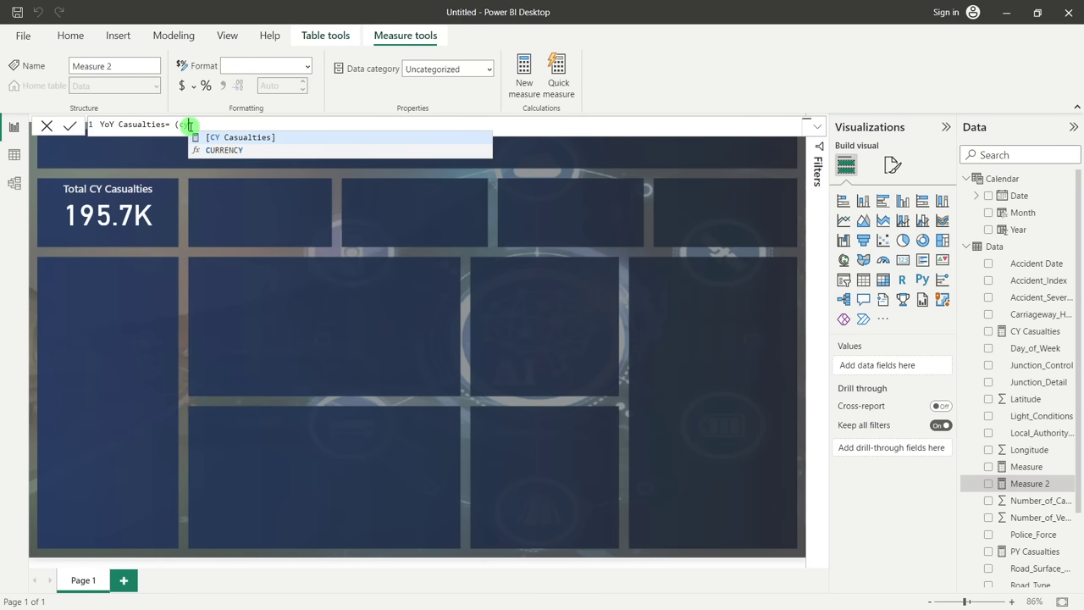
left_click(225, 133)
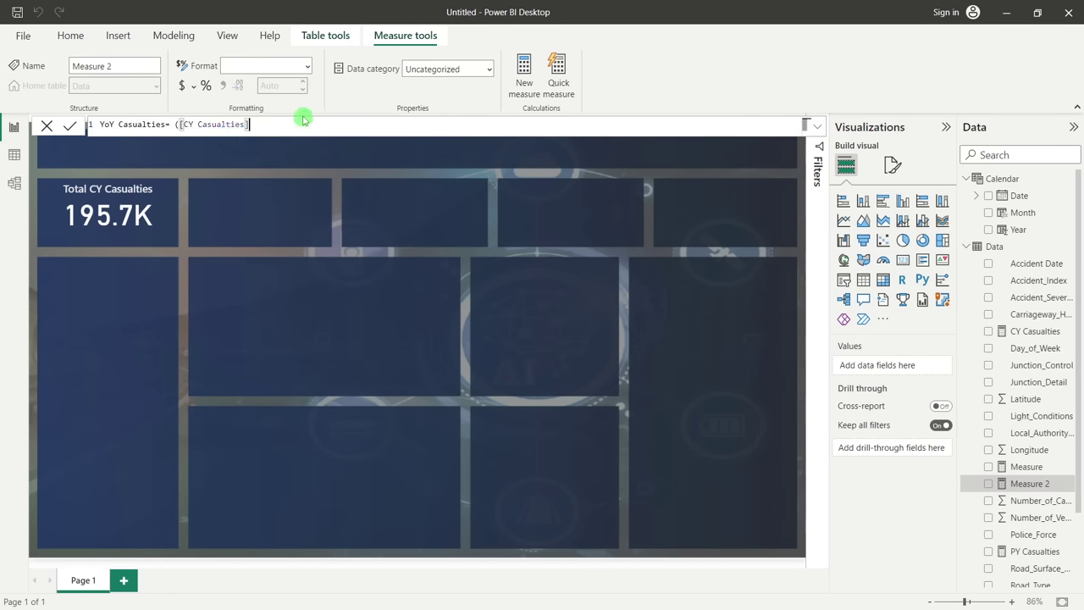
type("-py")
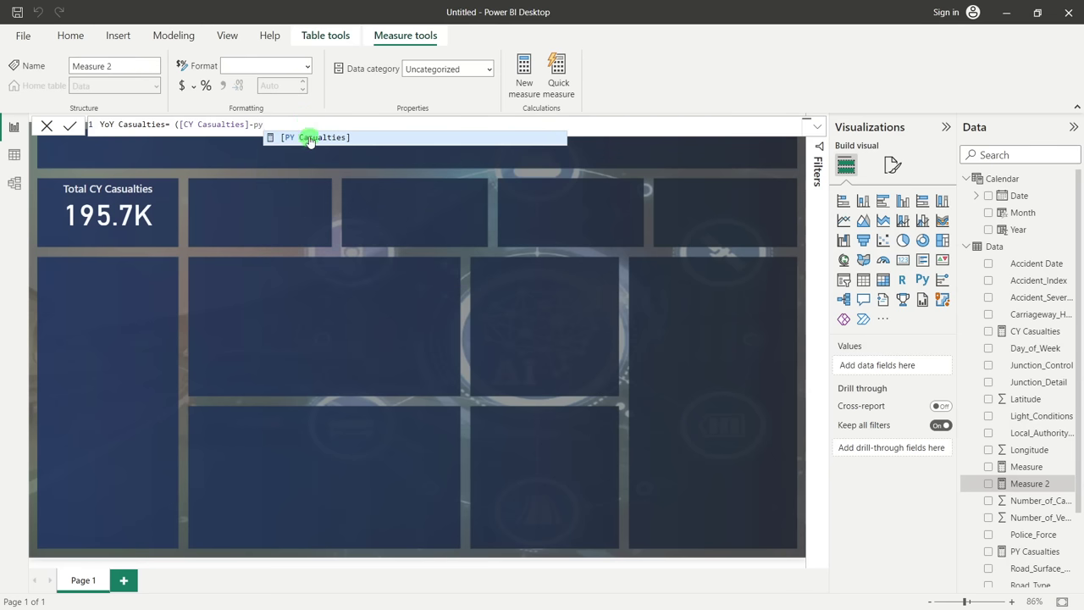
left_click(310, 138)
type(")/")
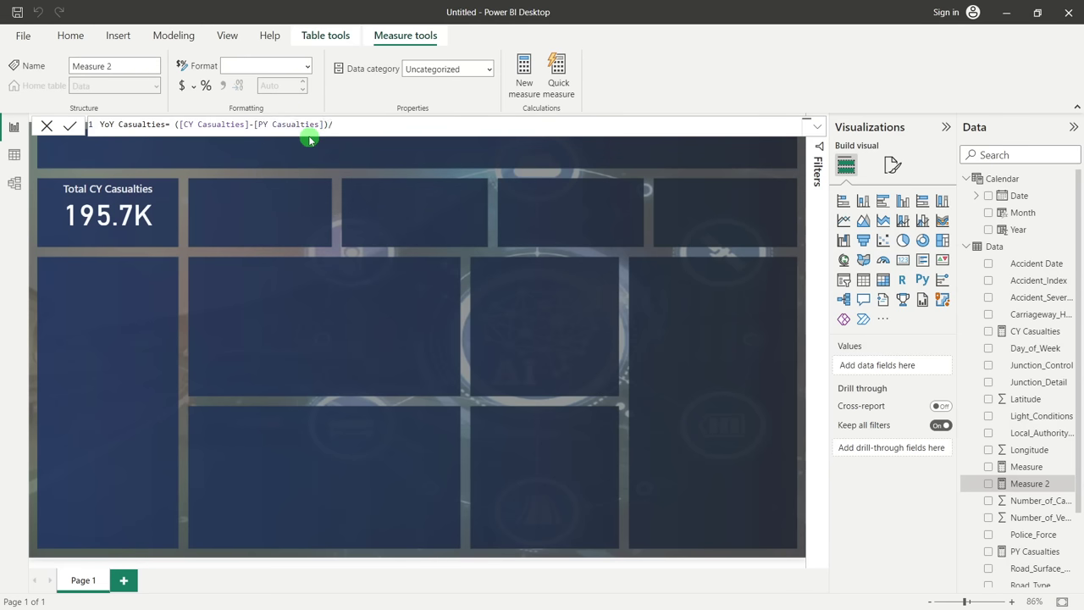
type("py")
left_click(359, 136)
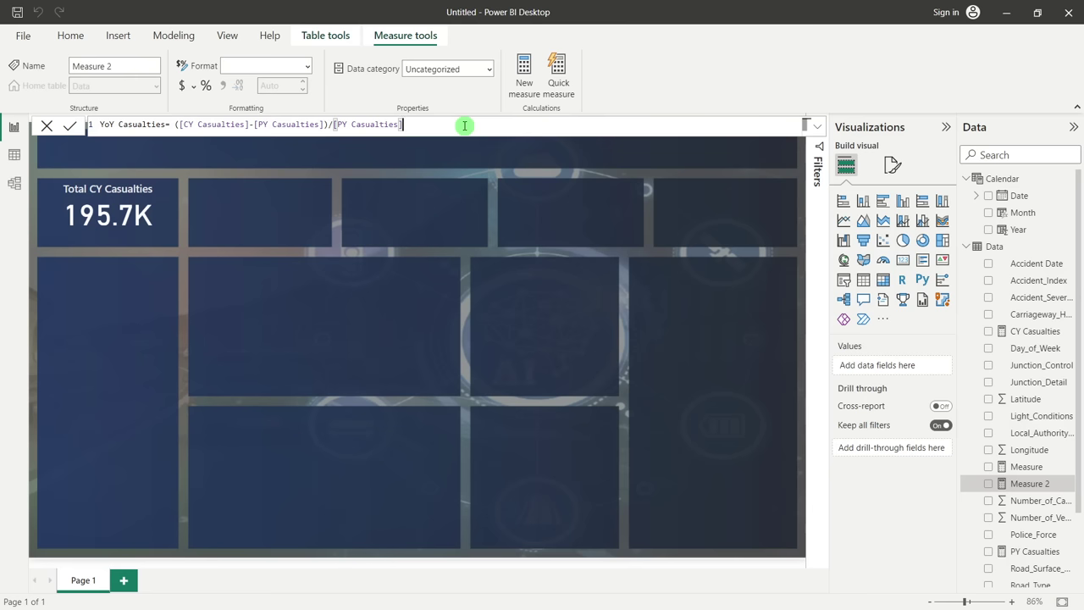
key("Return")
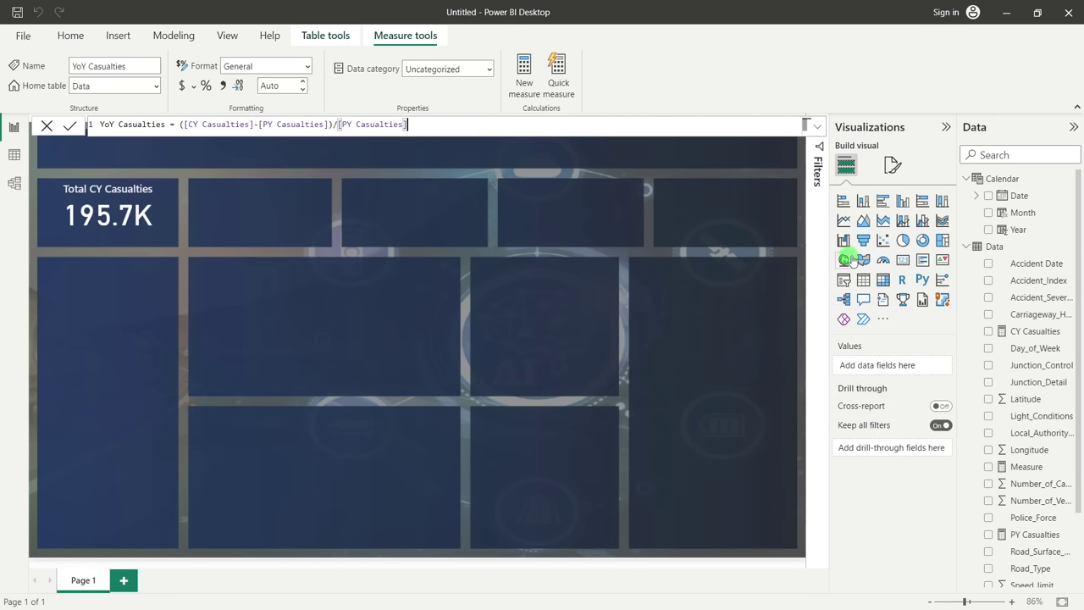
Add a card in the upper middle tile showing YoY Casualties (-0.12)
left_click(902, 262)
left_click_drag(106, 288, 328, 282)
scroll(1017, 352, "down", 2)
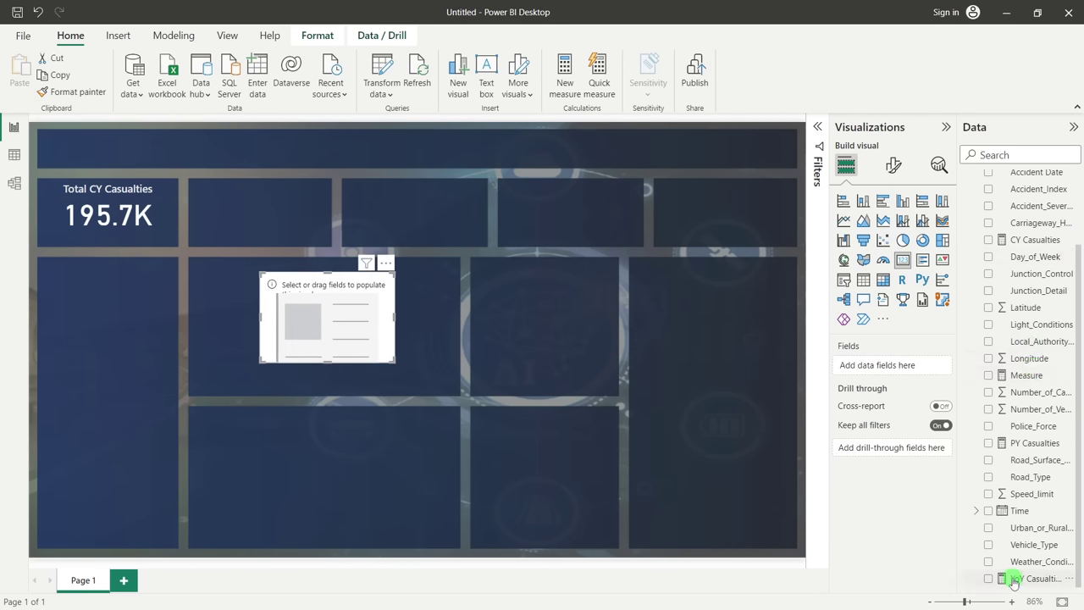
left_click_drag(1024, 582, 900, 369)
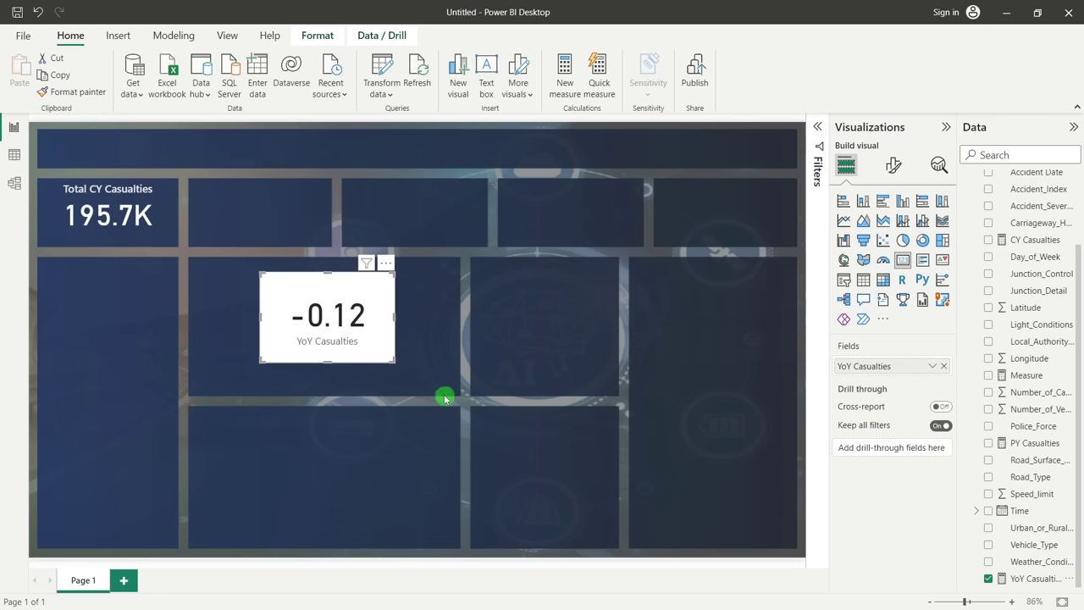
Format YoY Casualties as a percentage so it reads -11.9%, and move the card up-left
left_click(1033, 582)
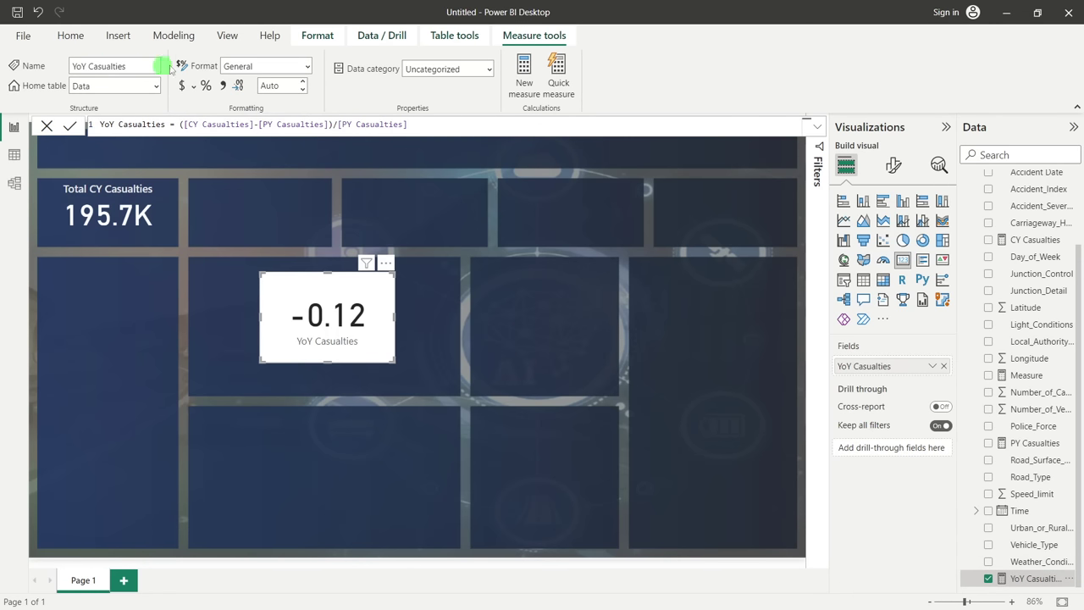
left_click(337, 39)
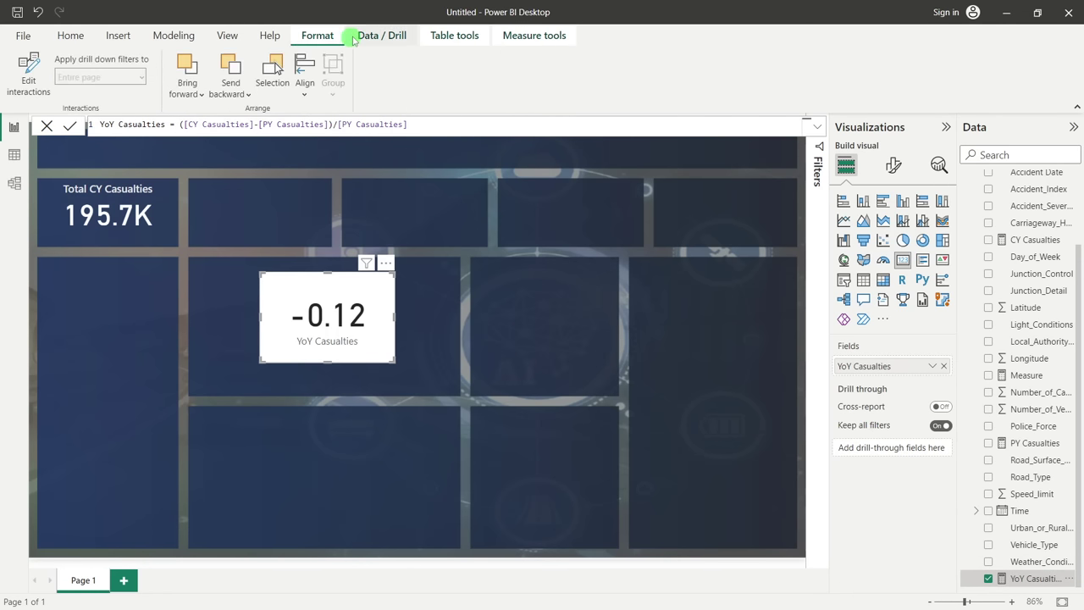
left_click(373, 35)
left_click(449, 38)
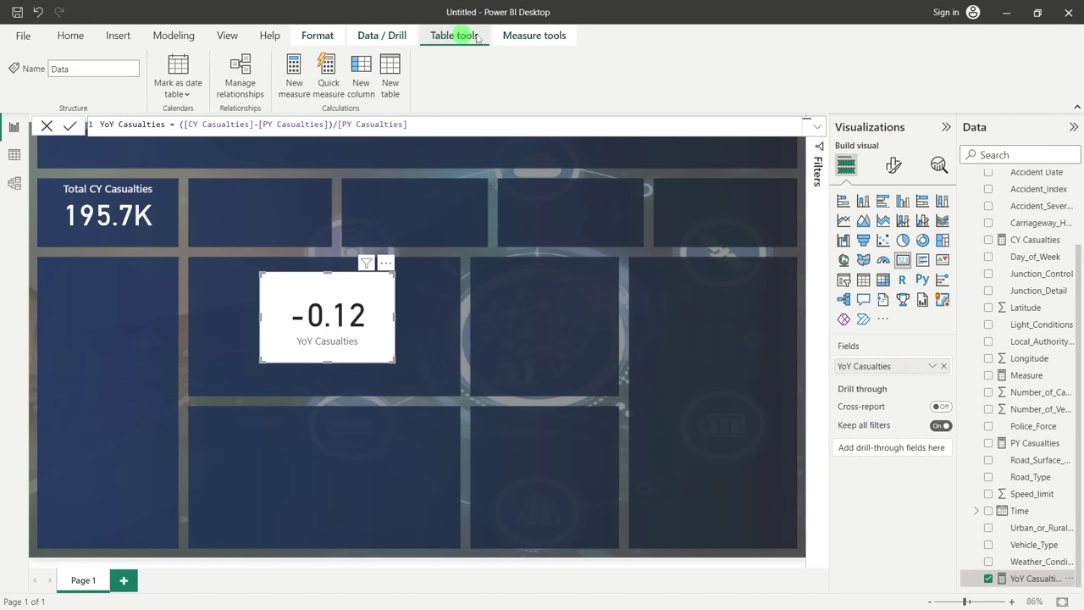
left_click(534, 39)
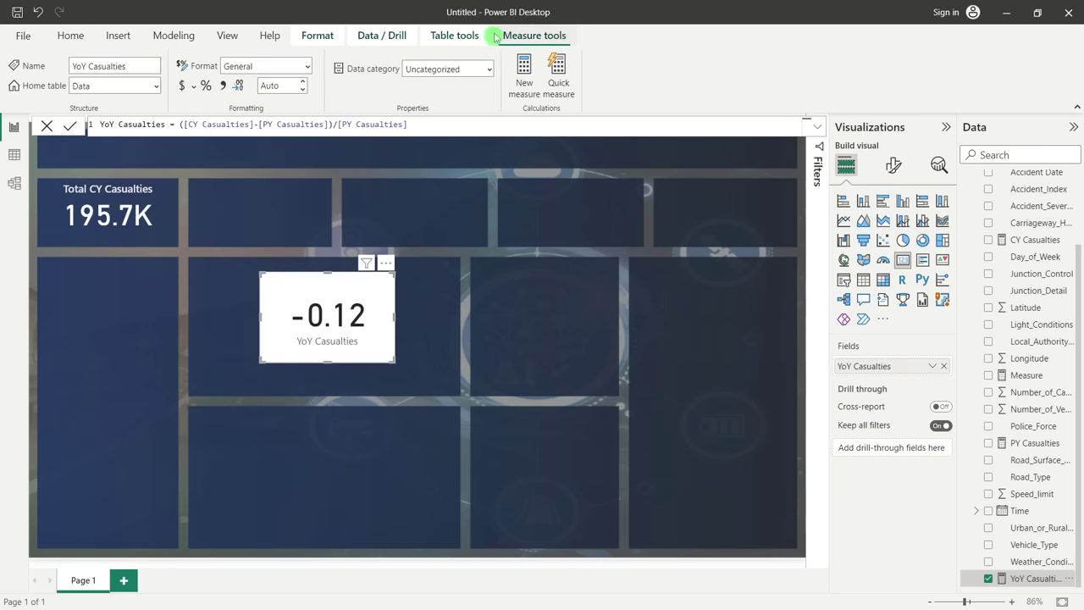
left_click(206, 86)
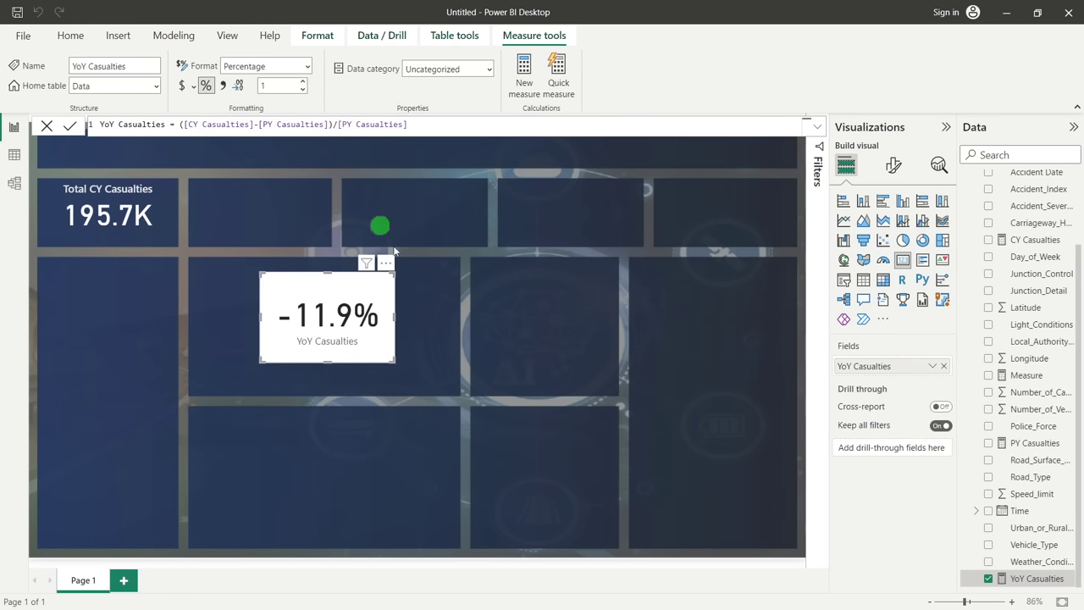
left_click_drag(284, 281, 112, 289)
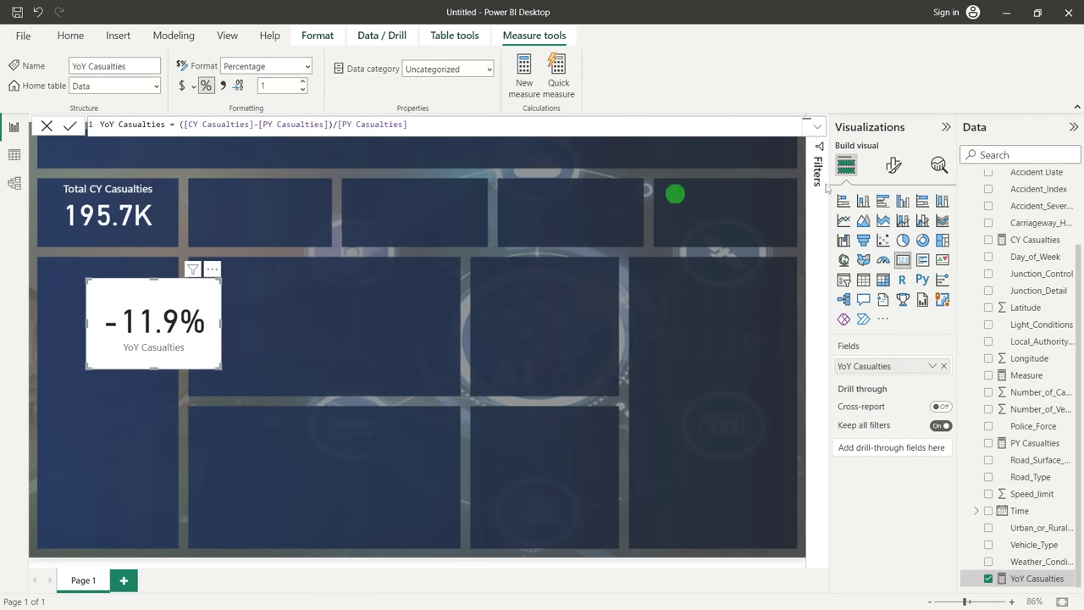
Set the card's callout value size to 14 and hide its category label
left_click(893, 165)
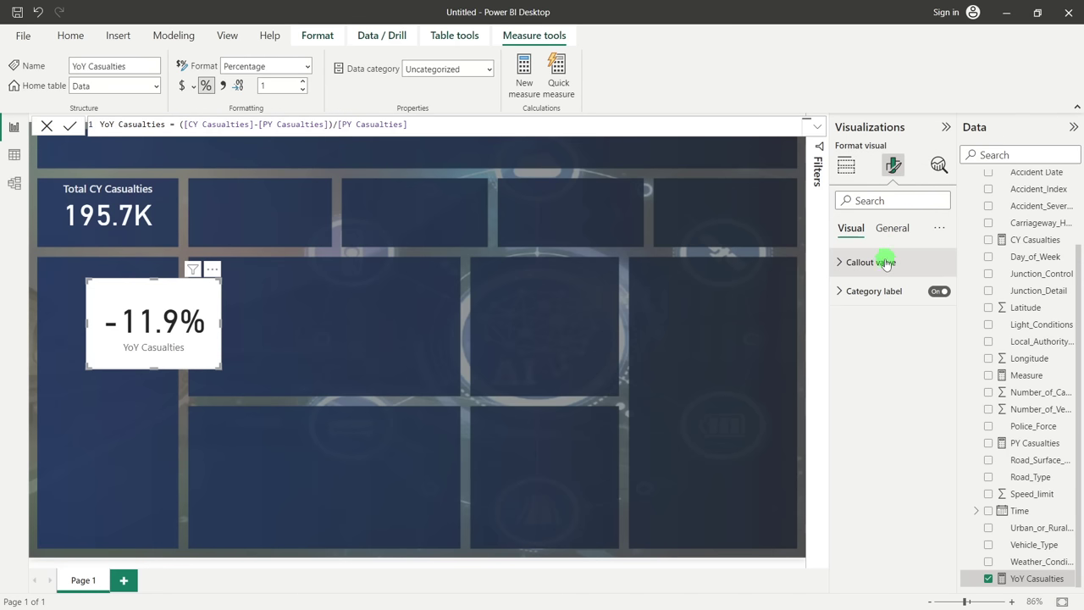
left_click(885, 263)
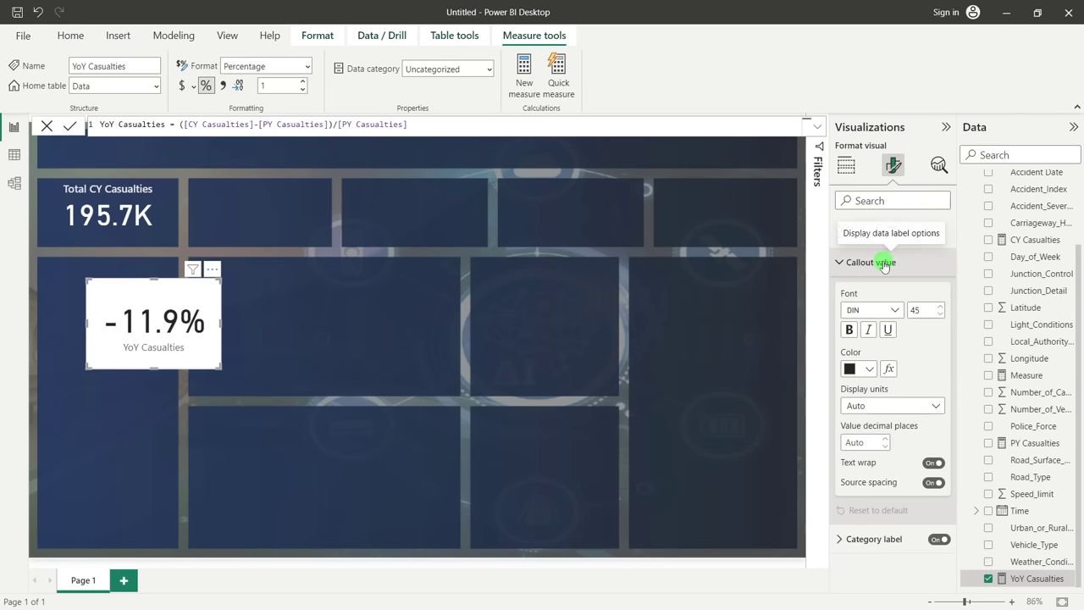
double_click(917, 310)
type("14")
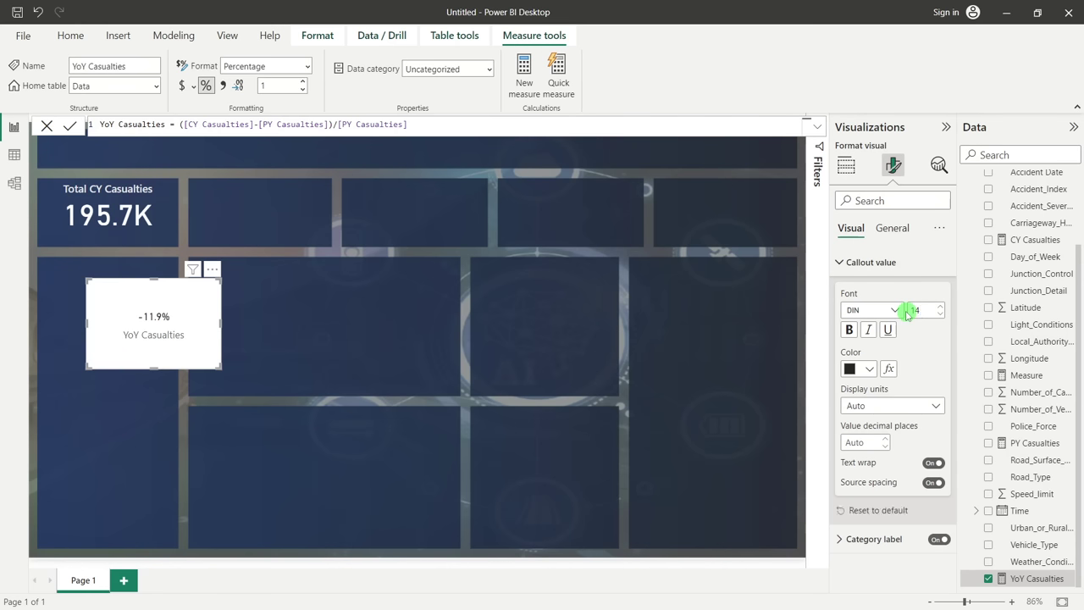
left_click(879, 265)
left_click(937, 292)
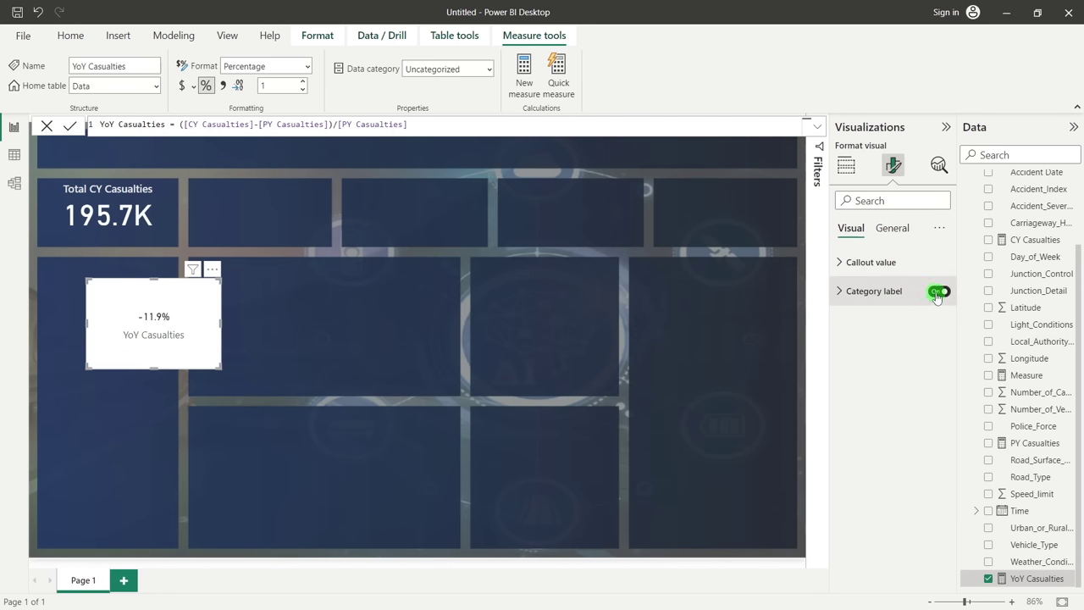
Turn off the YoY Casualties card's white background
left_click(894, 230)
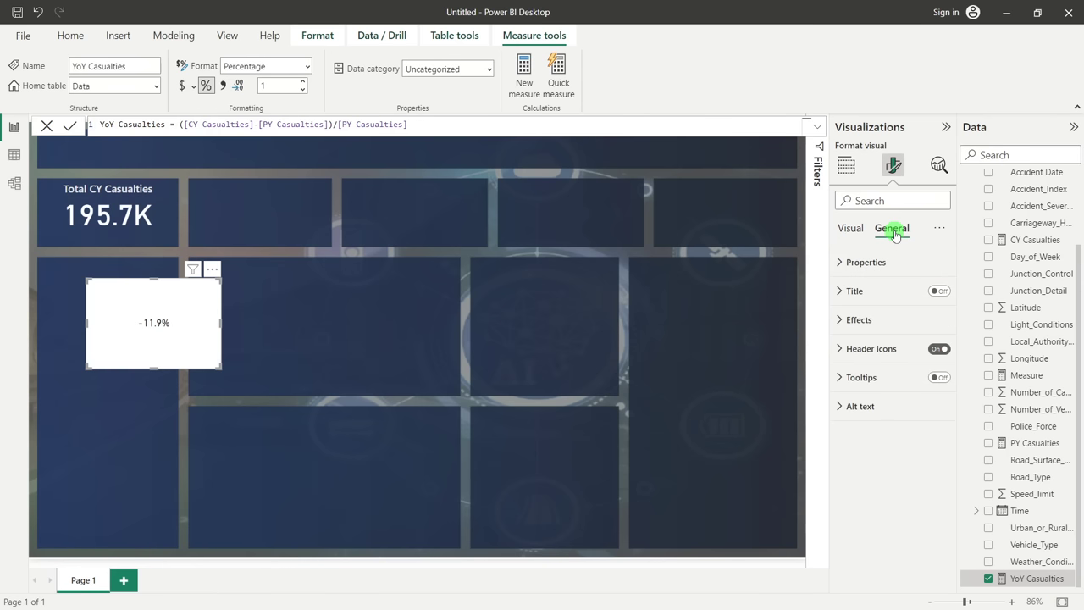
left_click(894, 318)
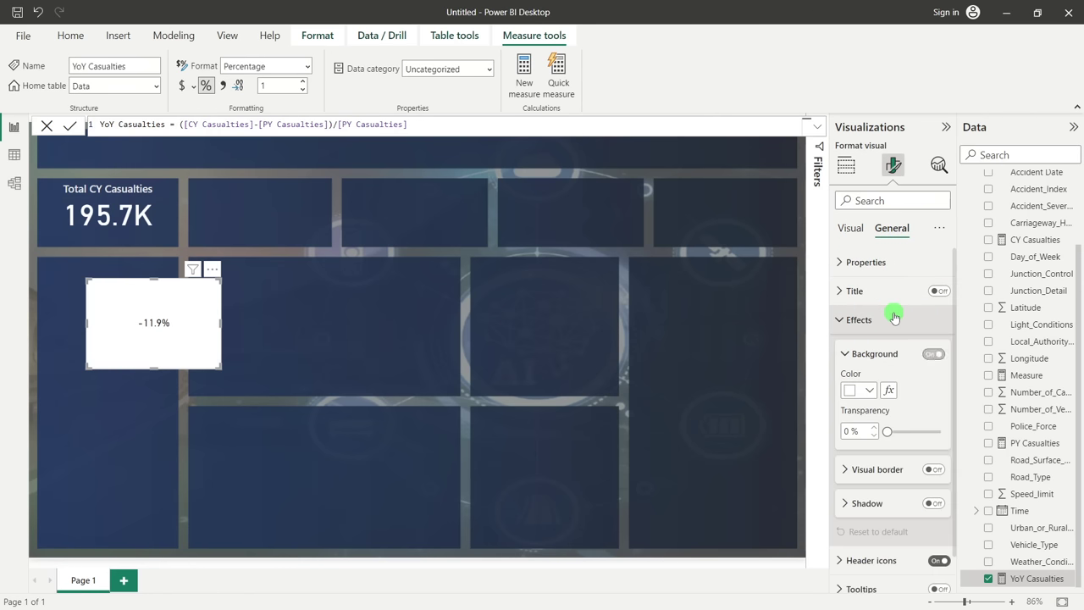
left_click(934, 353)
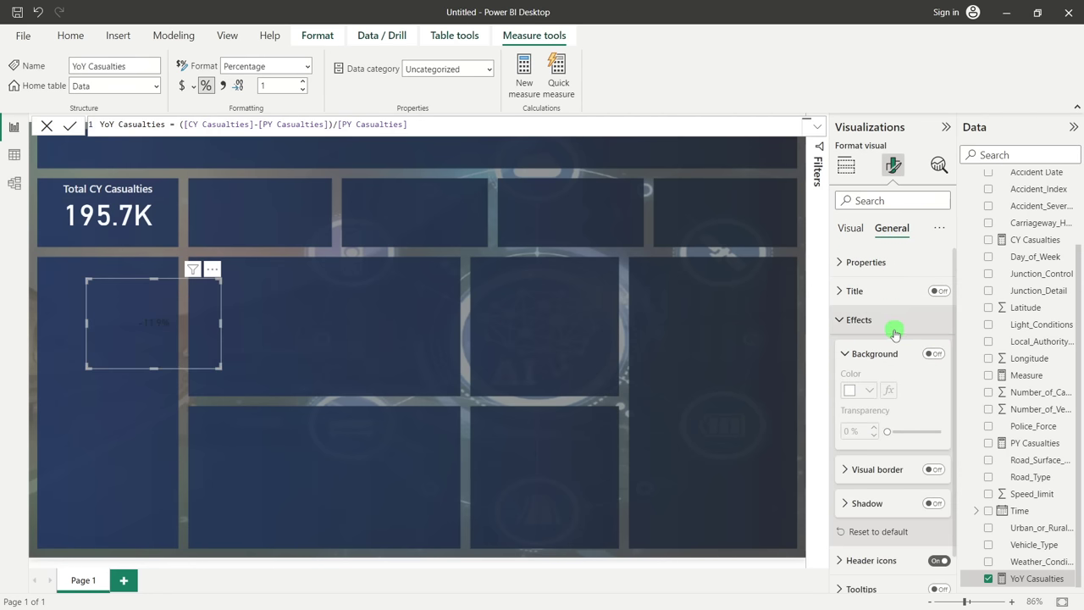
left_click(890, 329)
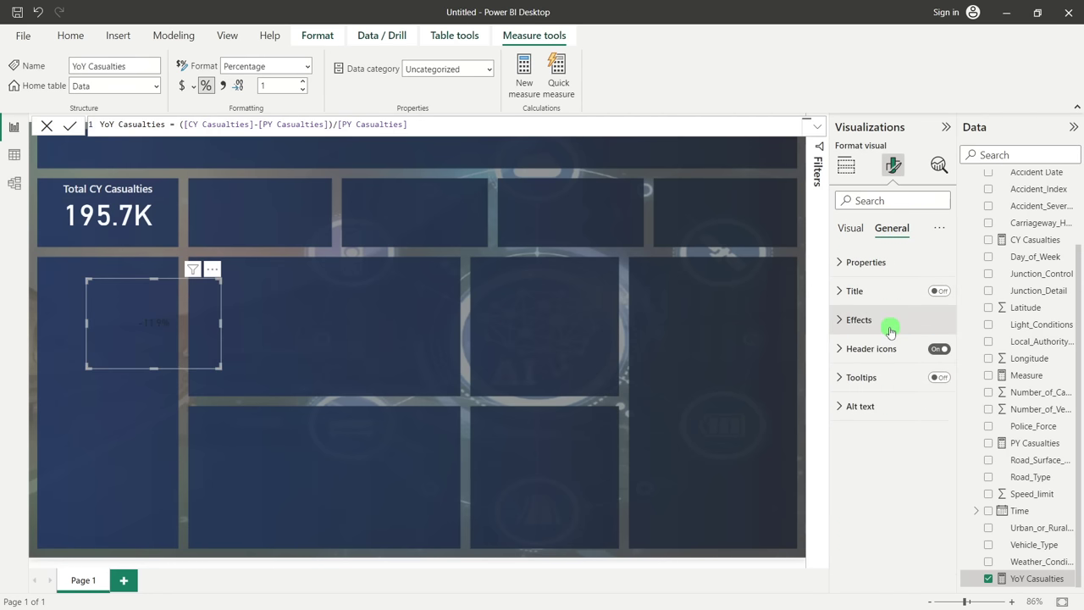
Make the -11.9% callout value red and bold
left_click(855, 234)
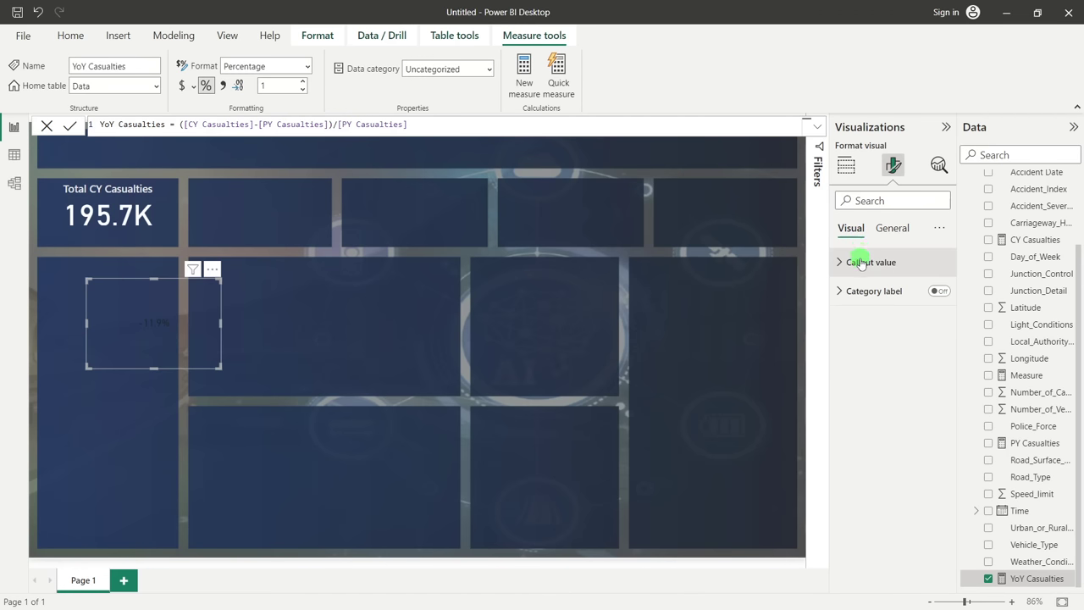
left_click(861, 263)
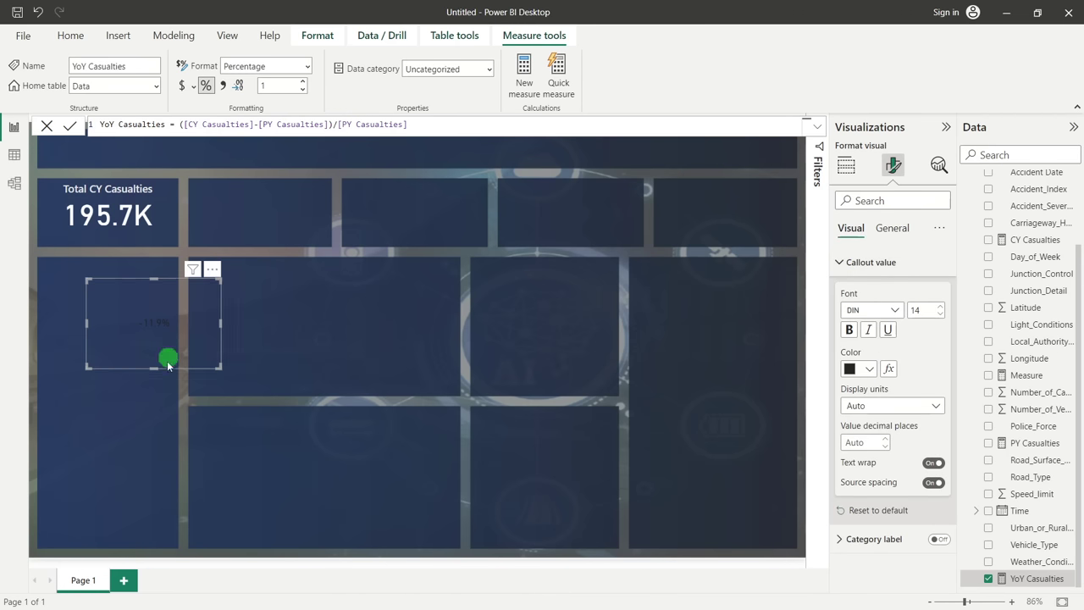
left_click(870, 370)
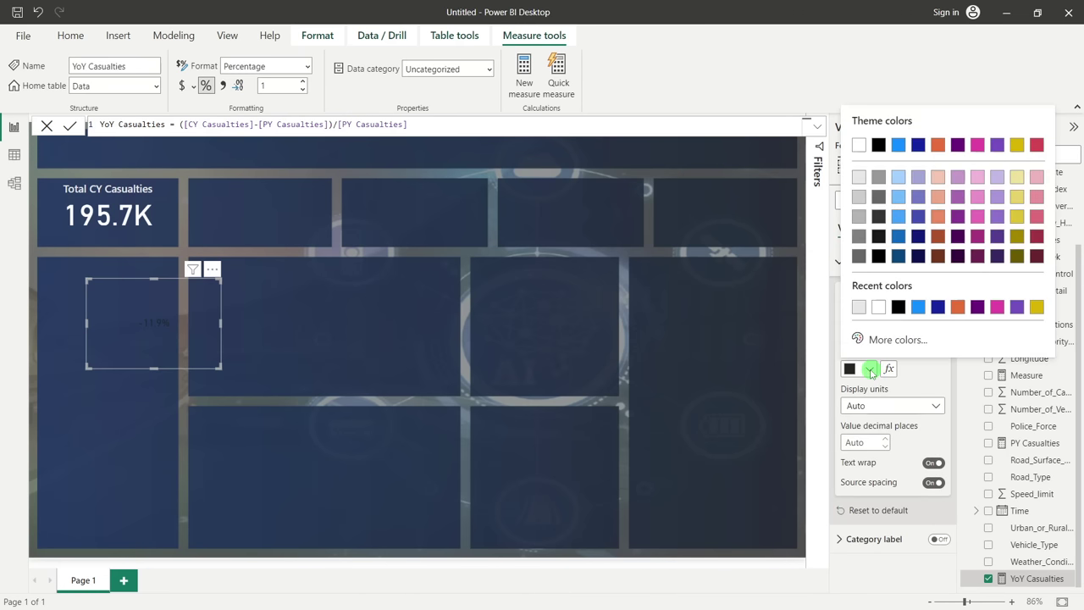
left_click(938, 218)
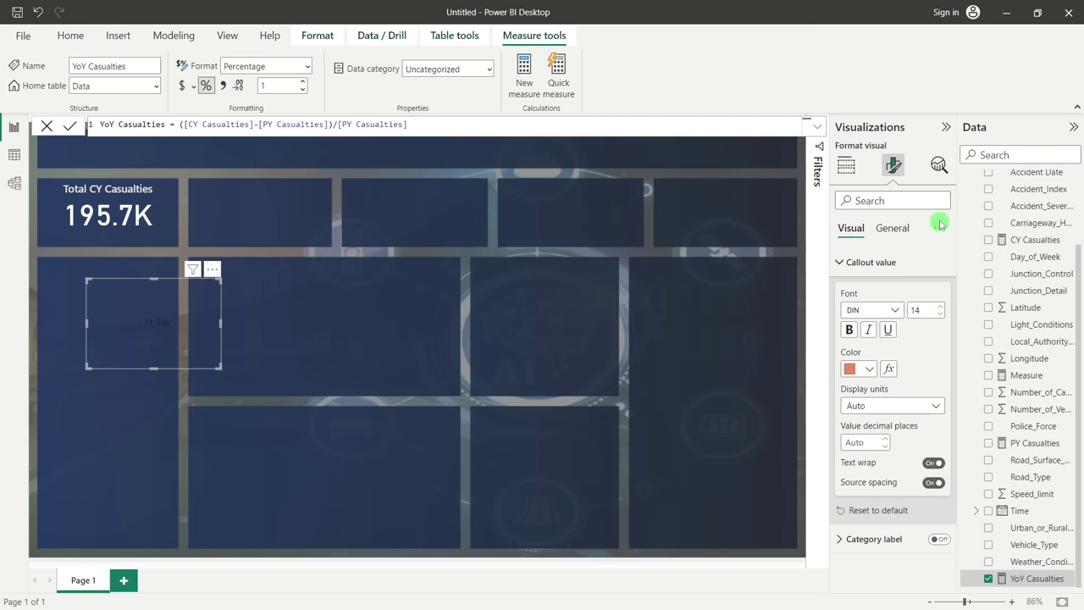
left_click(849, 330)
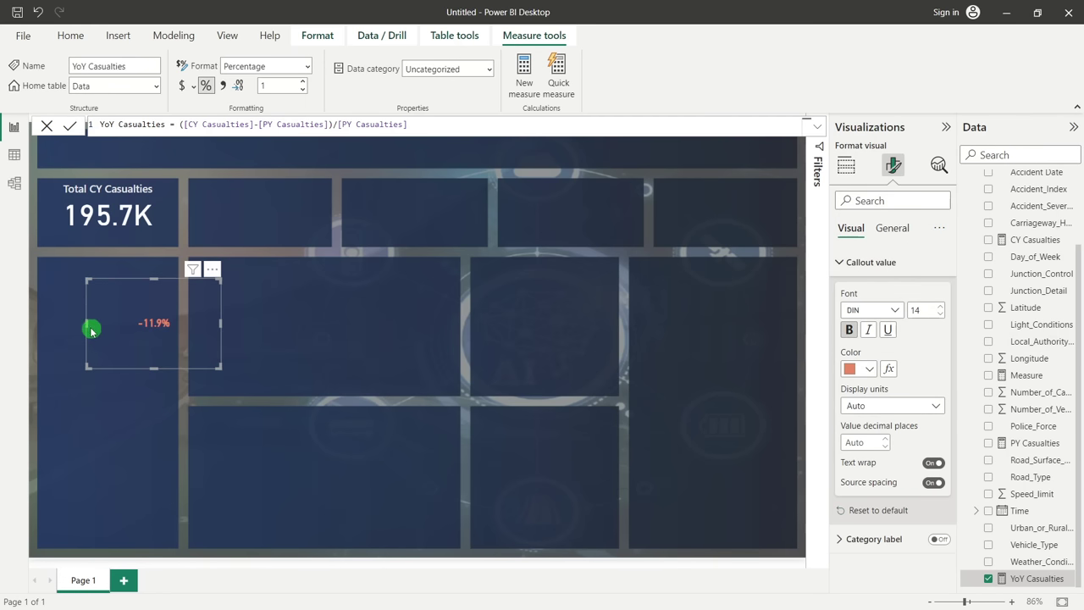
Narrow the YoY Casualties card from its left edge
left_click(119, 328)
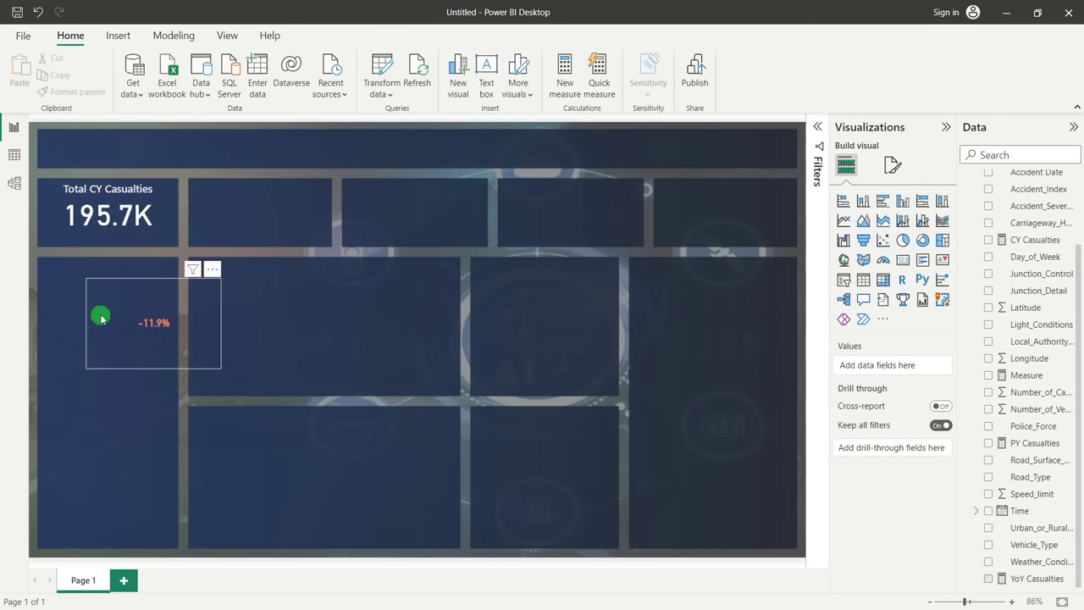
left_click(93, 318)
left_click_drag(87, 321, 157, 321)
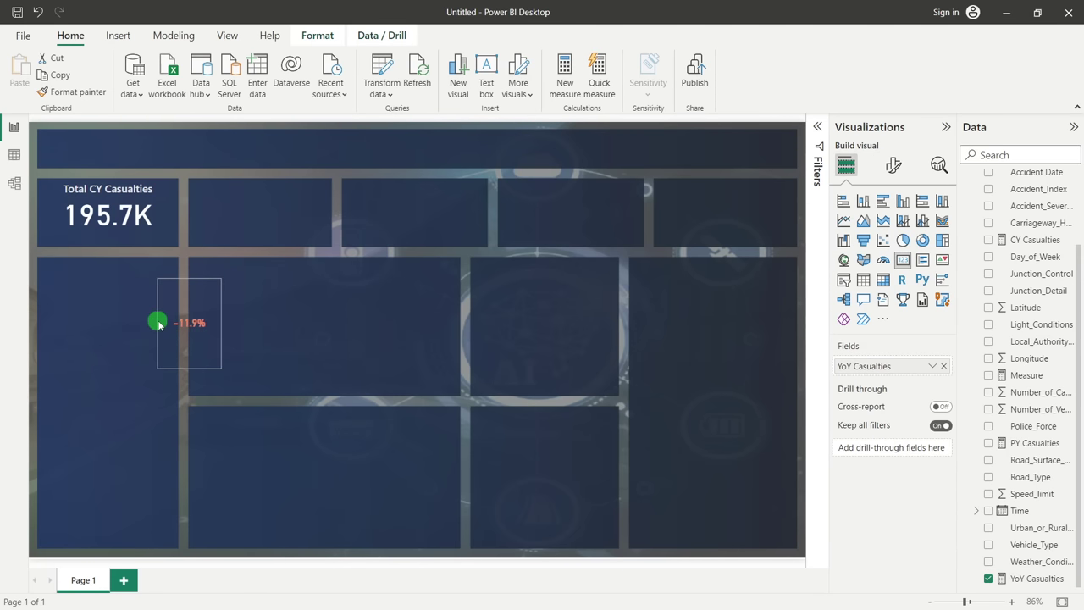
Shorten the -11.9% card and nudge it up to sit just beneath 195.7K
left_click_drag(188, 282, 107, 241)
left_click(122, 315)
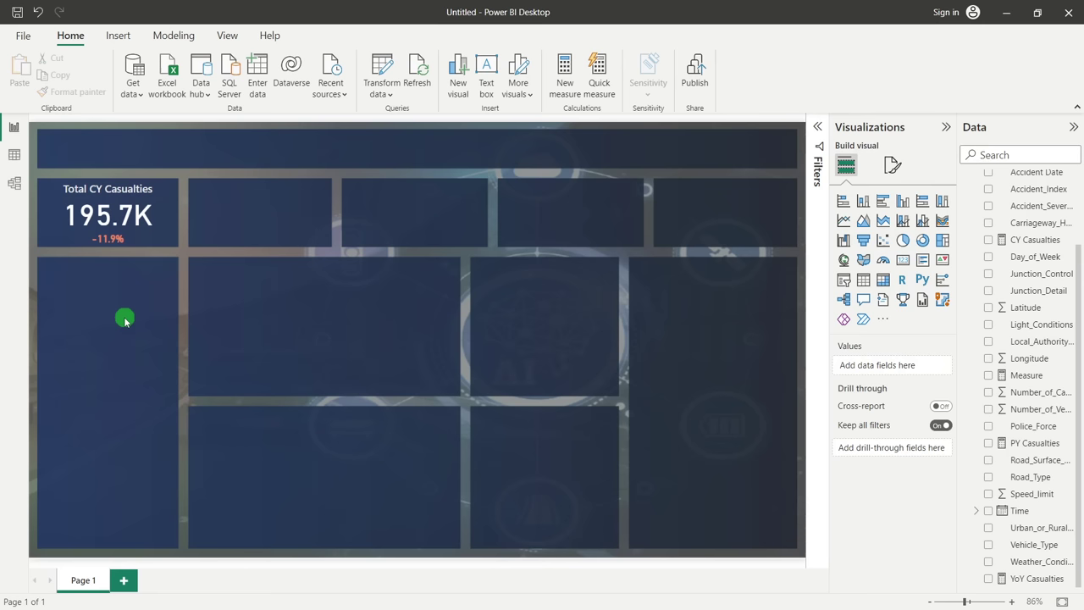
left_click(111, 238)
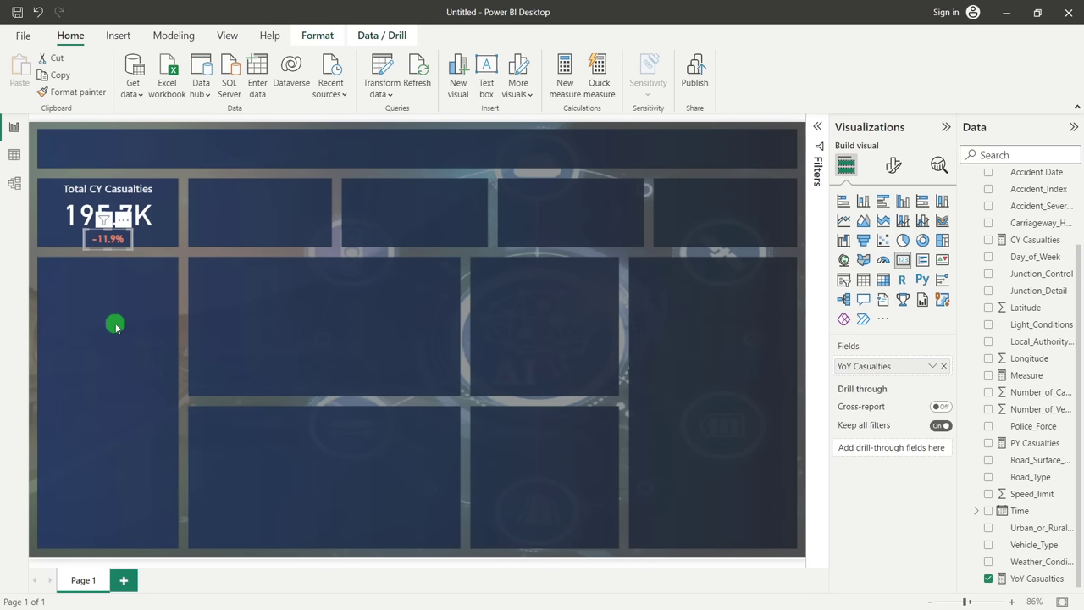
key("Up")
key("Up")
left_click(116, 327)
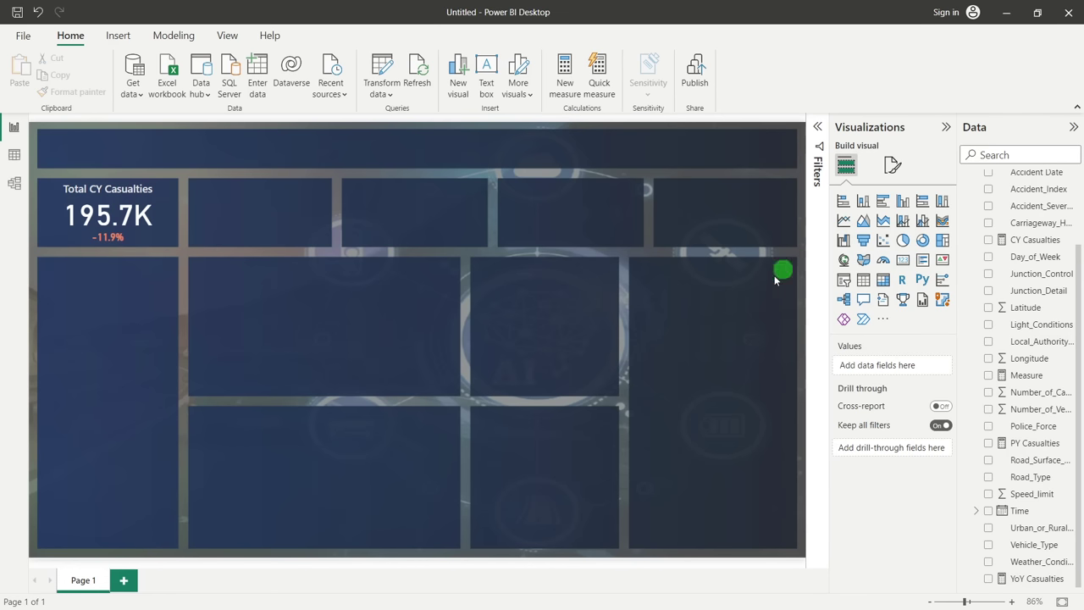
Group the Total CY Casualties card with its YoY growth label
left_click(108, 211)
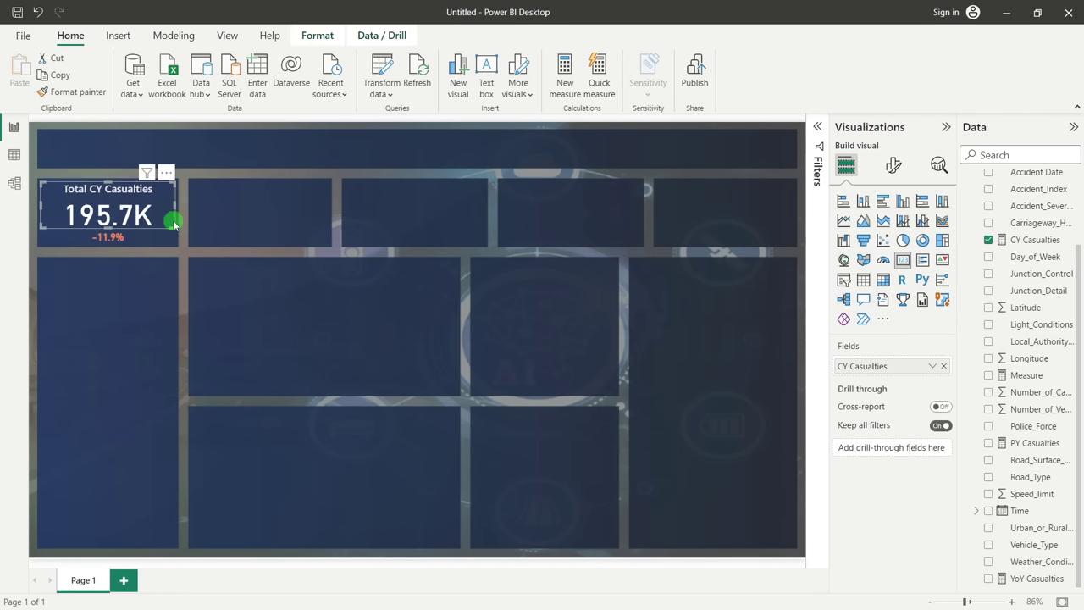
left_click_drag(141, 242, 106, 242)
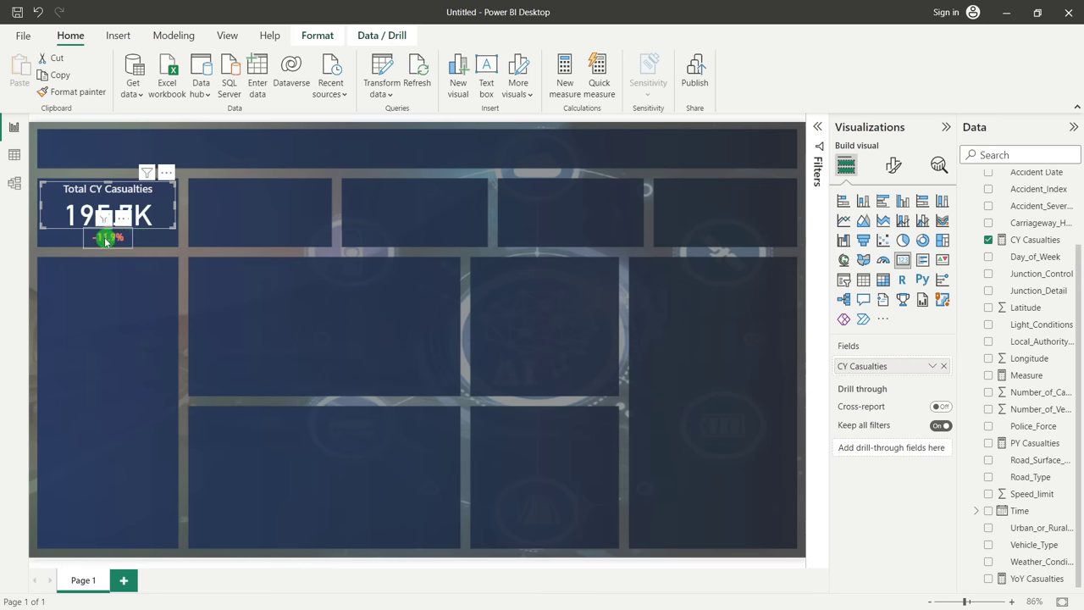
right_click(155, 208)
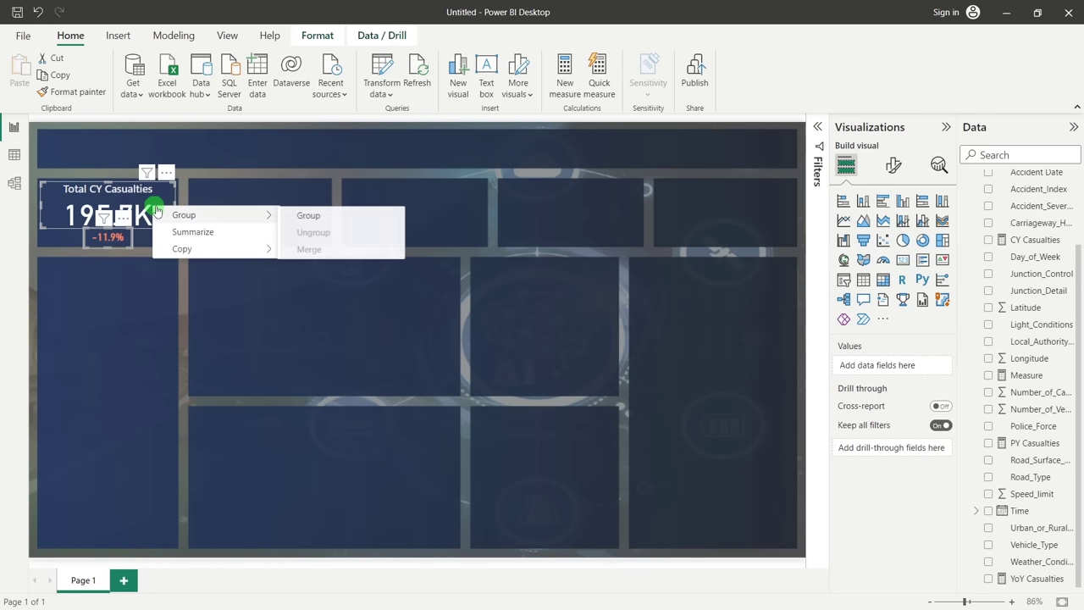
left_click(298, 217)
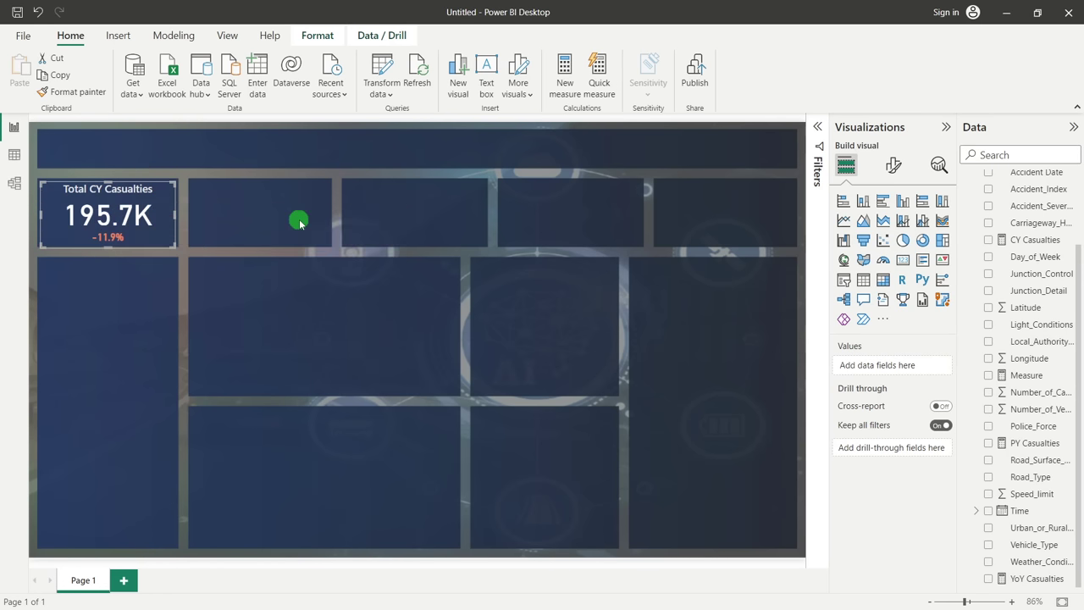
Copy the grouped card and place the duplicate in the second KPI slot
left_click(148, 333)
left_click(151, 225)
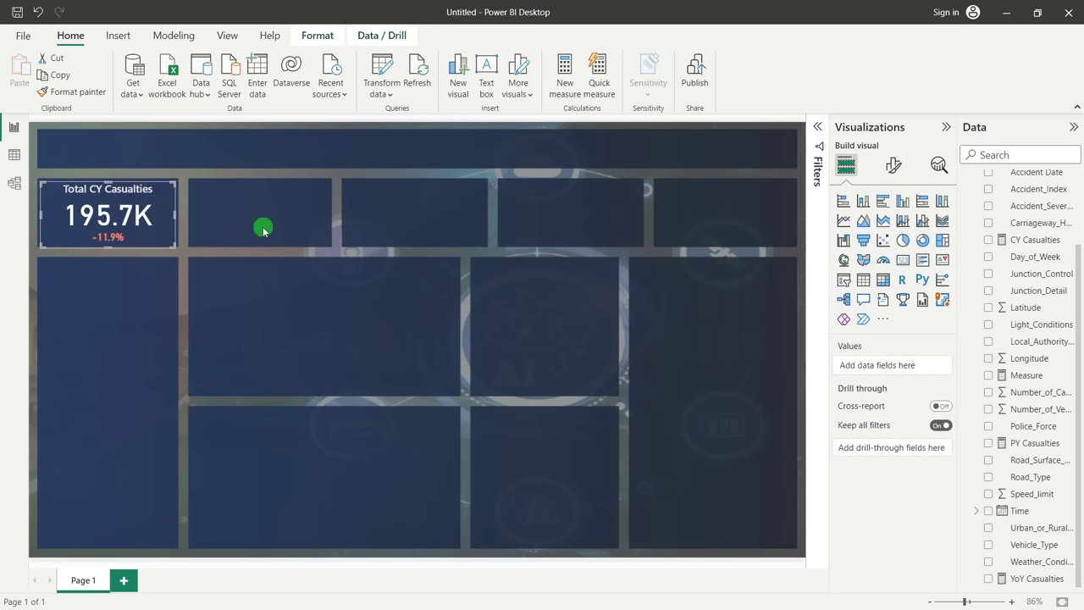
key("ctrl+c")
key("ctrl+v")
left_click_drag(170, 203, 322, 197)
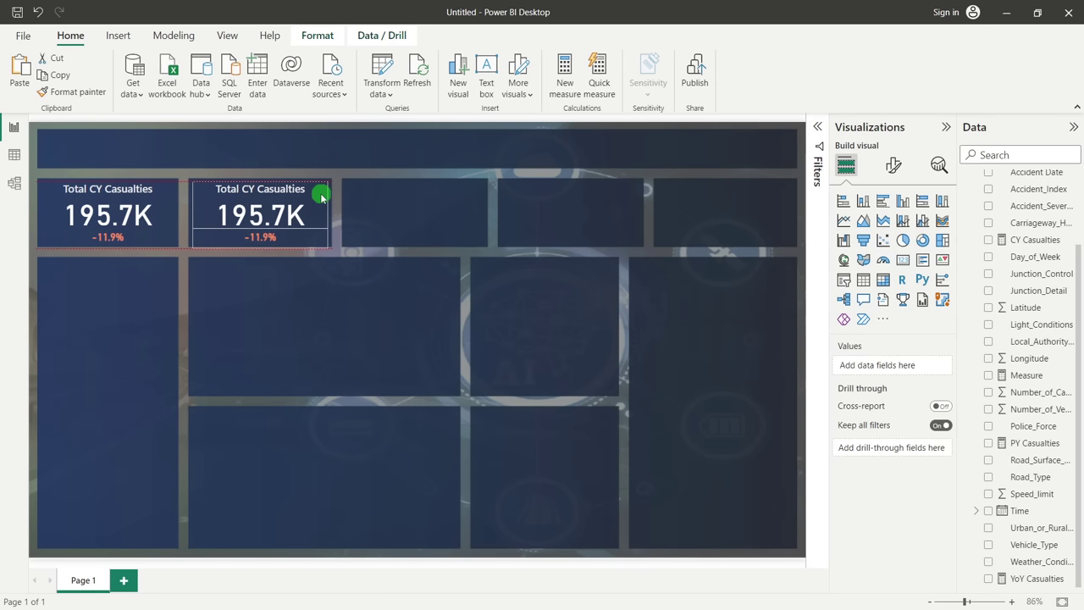
left_click(350, 345)
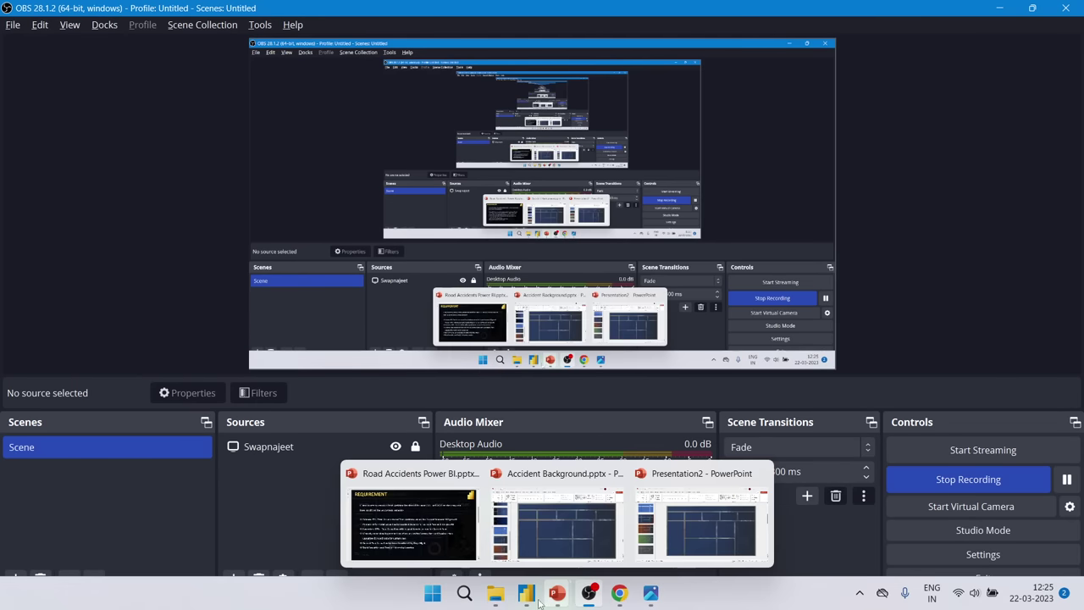
left_click(374, 535)
key("ctrl+l")
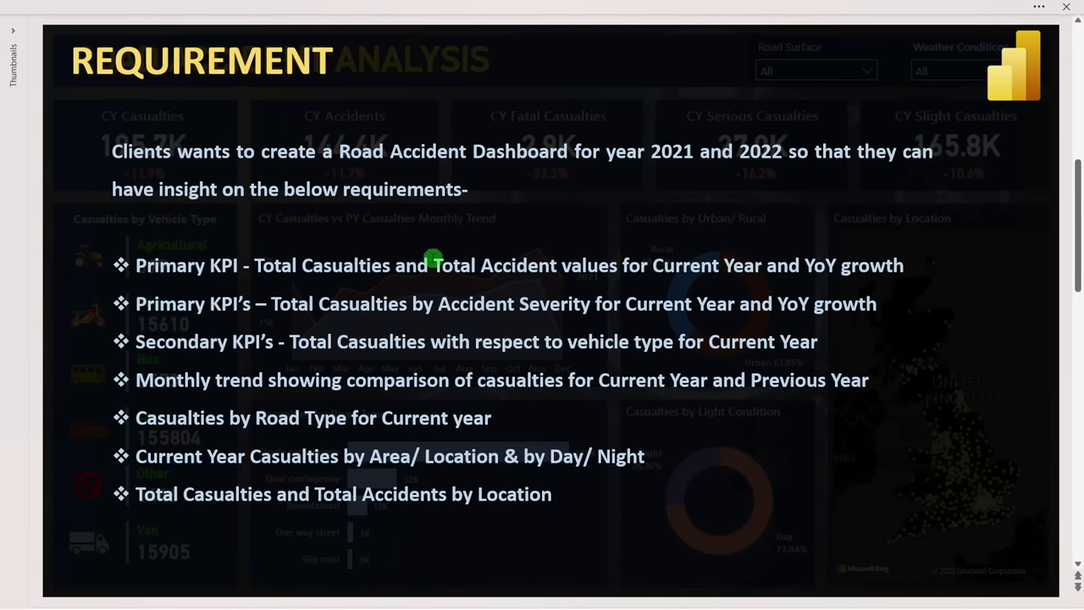
left_click_drag(434, 265, 559, 267)
left_click(562, 310)
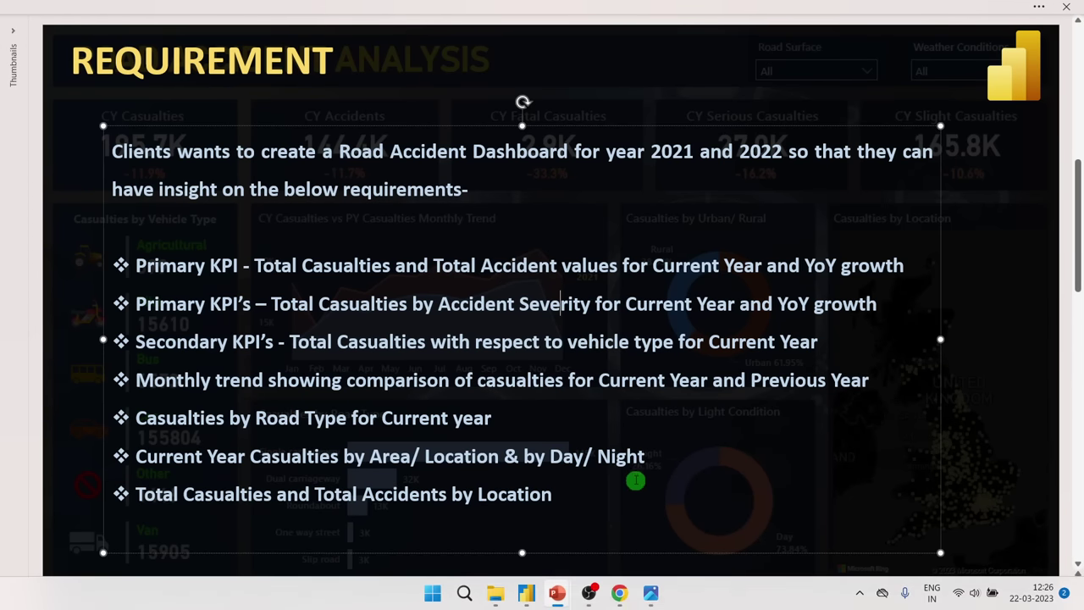
mouse_move(526, 598)
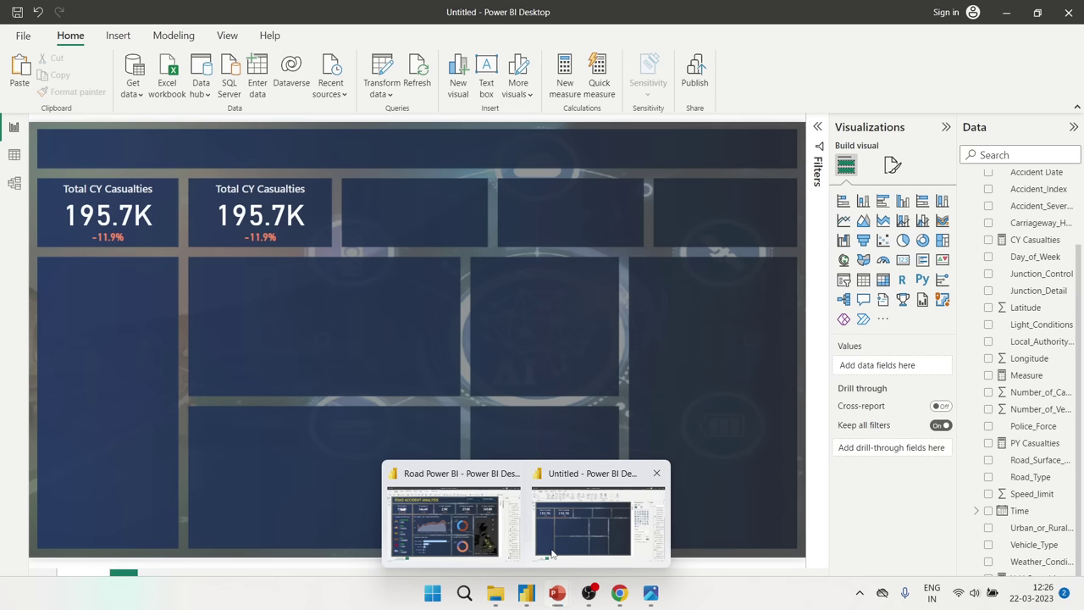
Widen the Data pane to show full field names and review the CY Casualties formula
left_click(593, 521)
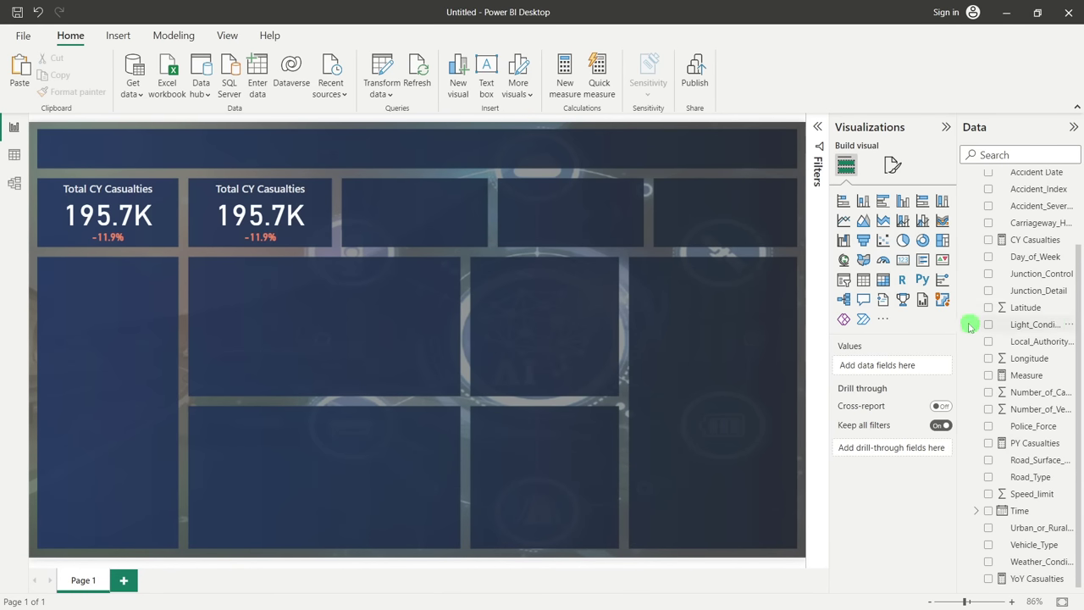
left_click_drag(957, 323, 922, 327)
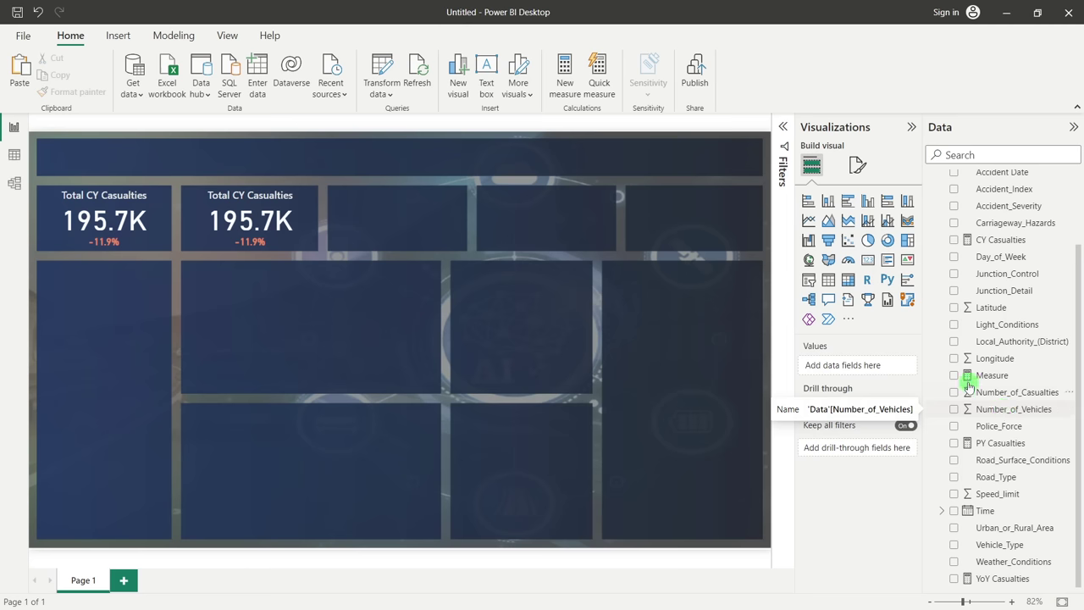
left_click(997, 241)
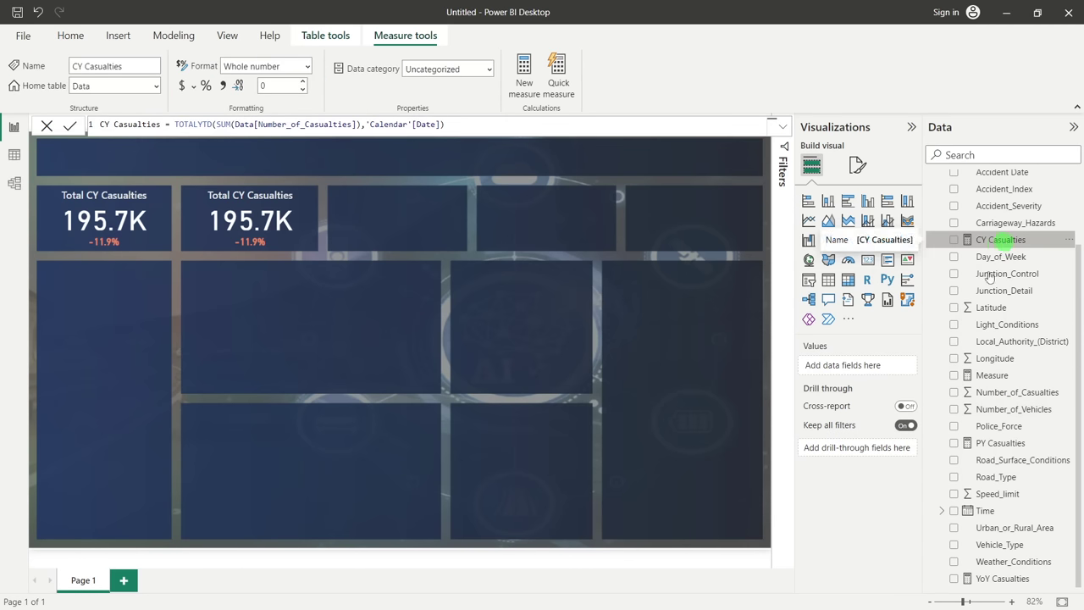
left_click(729, 293)
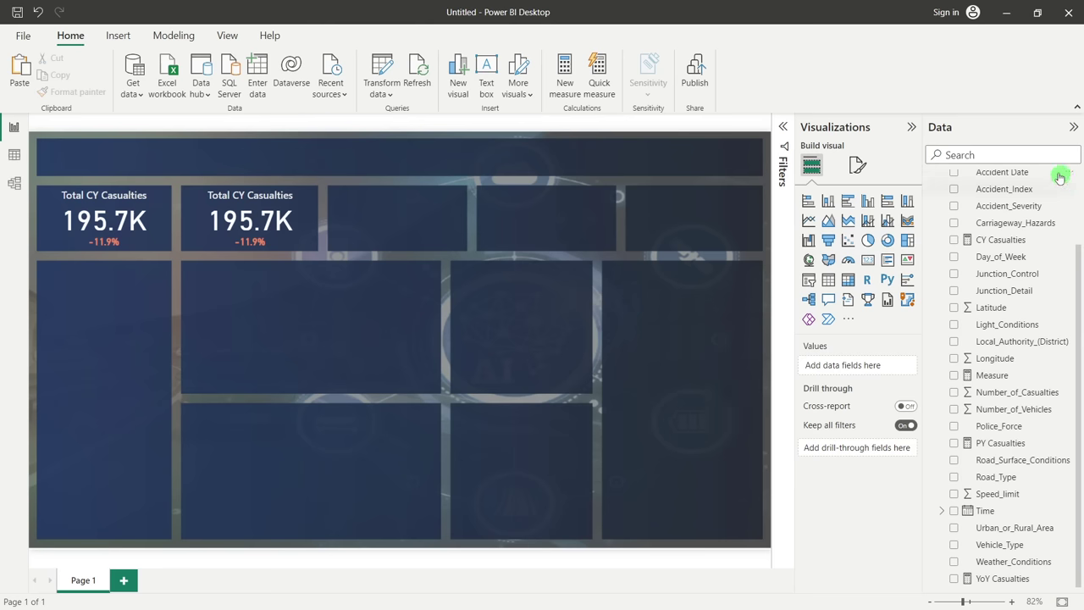
scroll(1002, 212, "up", 2)
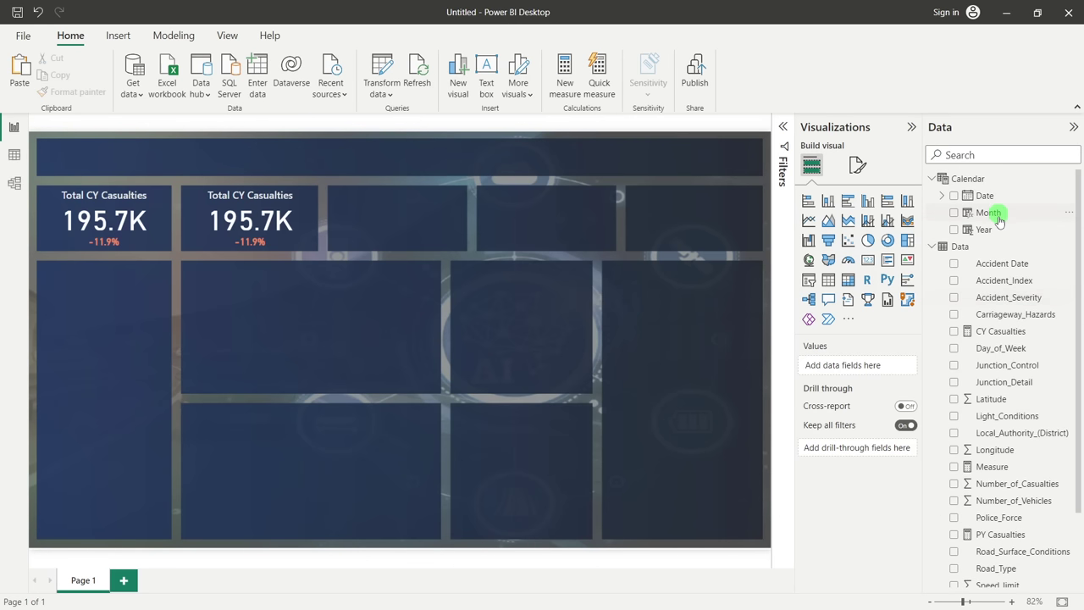
right_click(998, 299)
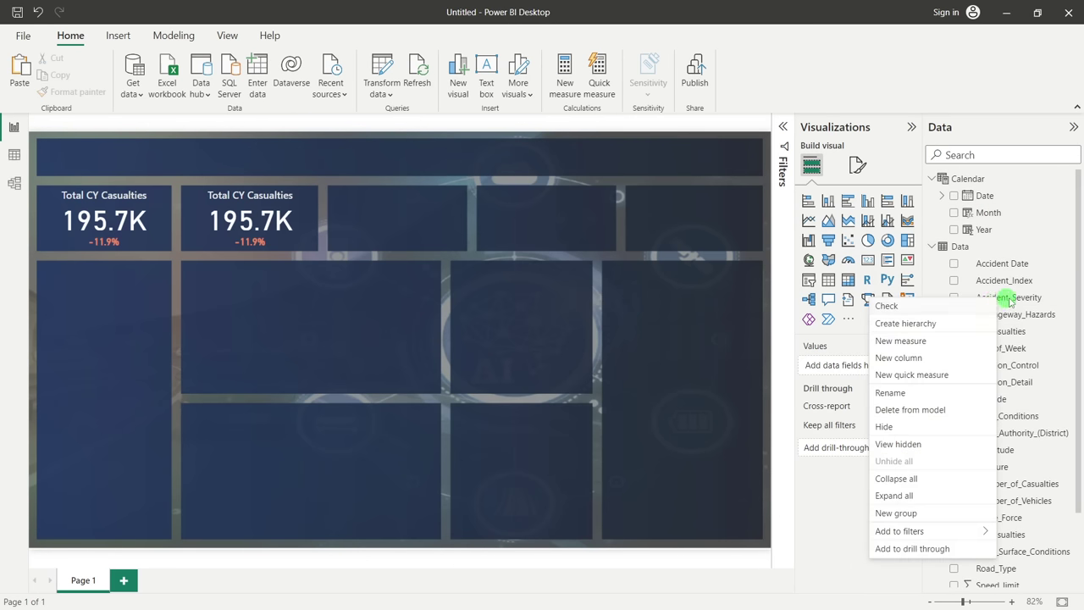
Add a new Data table measure started as CY Accidents = TOTALYTD(
left_click(909, 343)
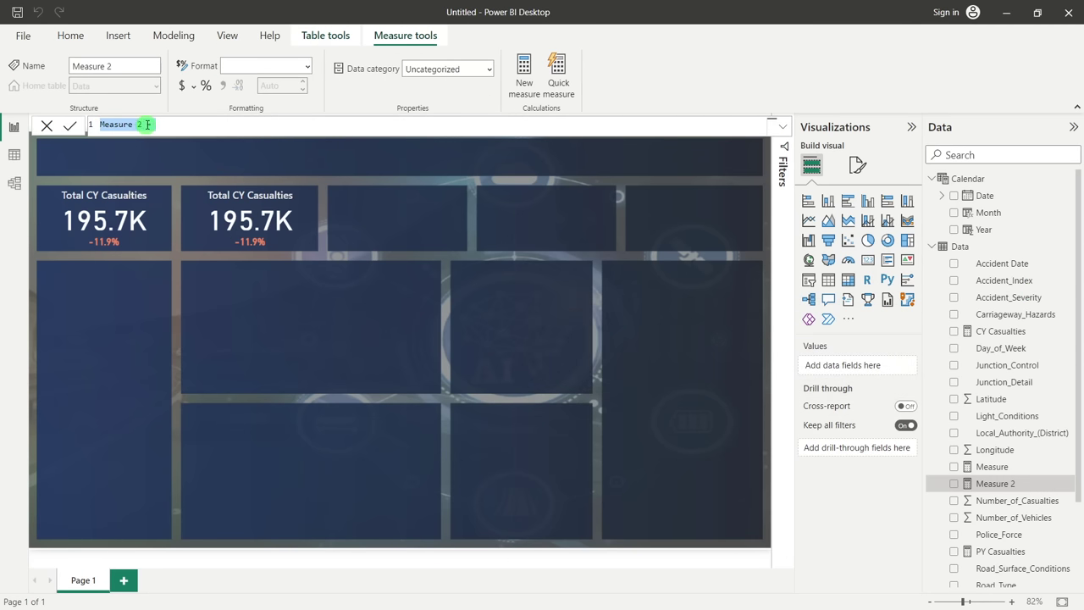
left_click(148, 124)
key("BackSpace")
key("ctrl+z")
key("ctrl+a")
key("BackSpace")
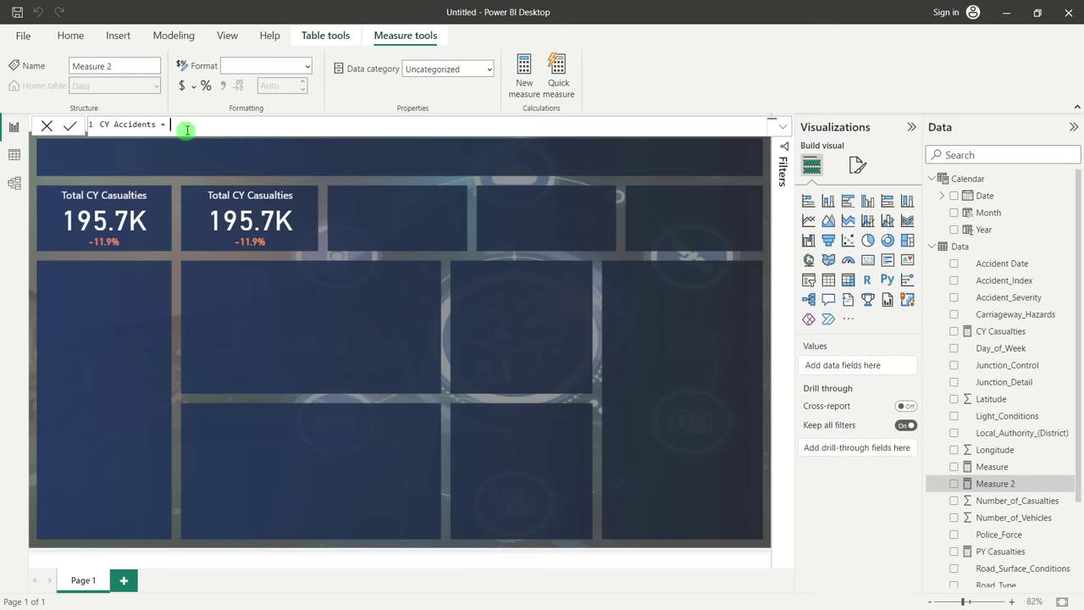
type("tot")
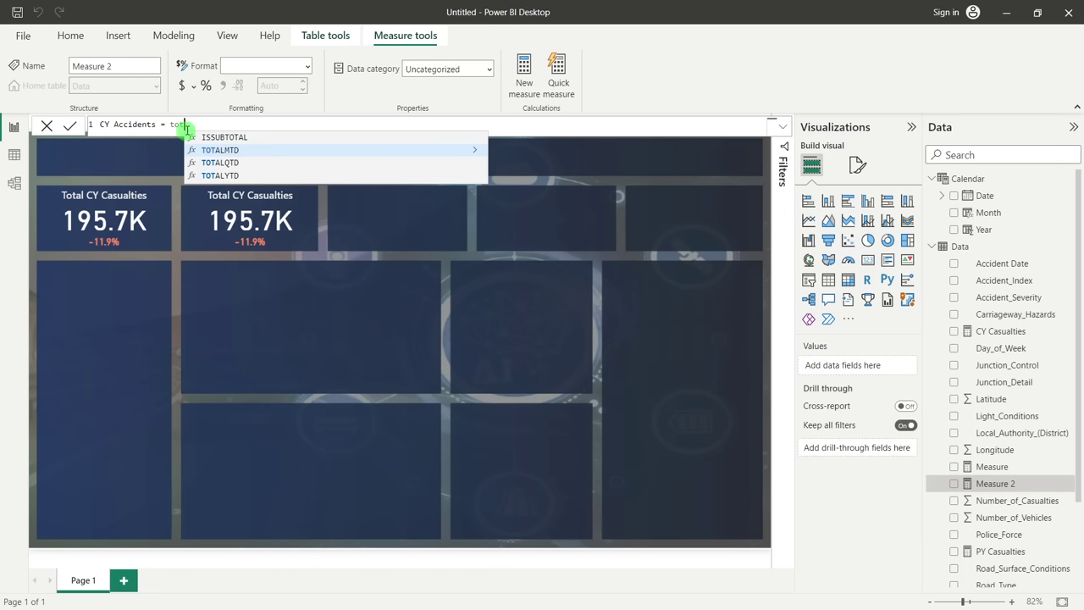
left_click(222, 175)
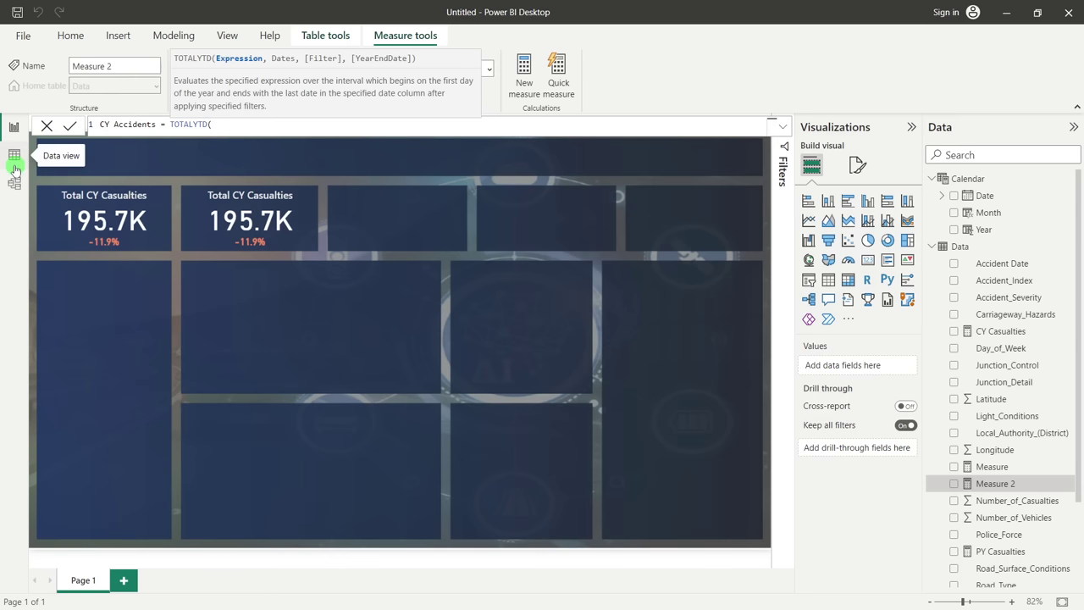
key("Return")
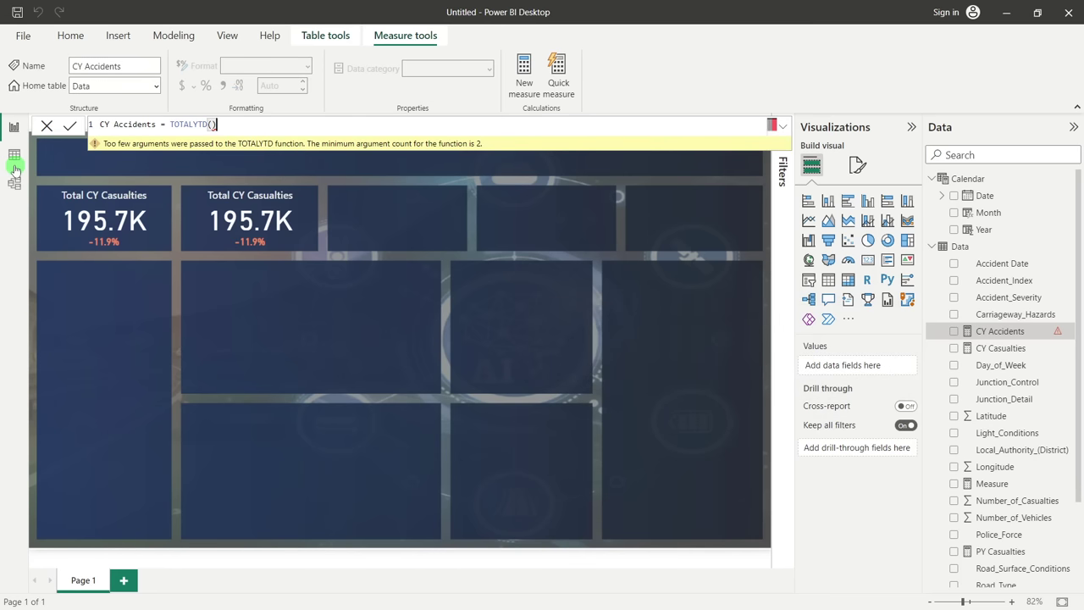
left_click(47, 126)
left_click(15, 151)
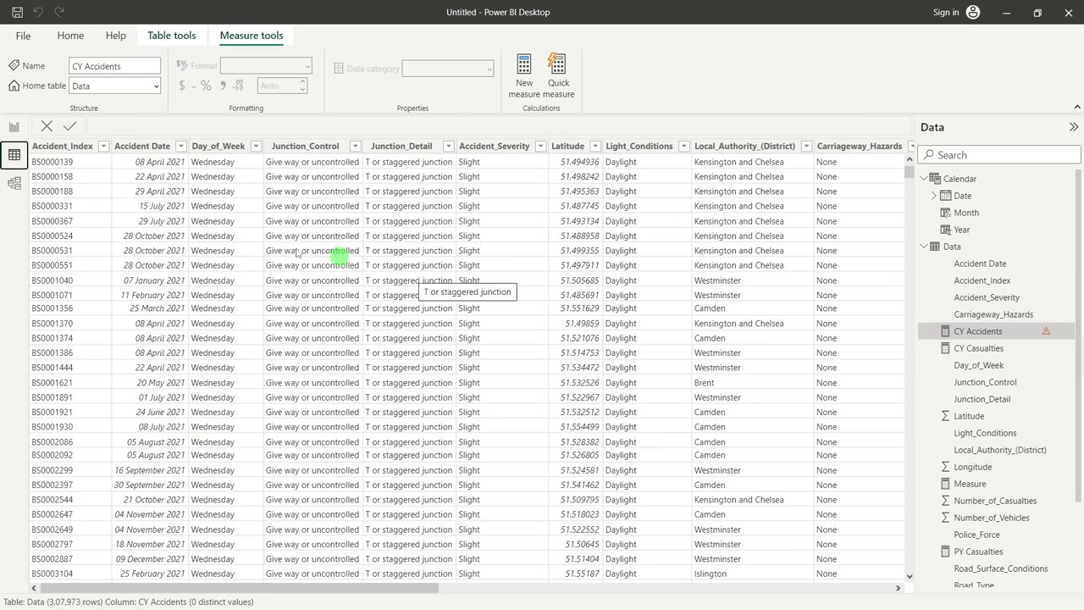
Scroll through the accident rows in the Data table grid
scroll(88, 236, "down", 2)
scroll(88, 236, "up", 2)
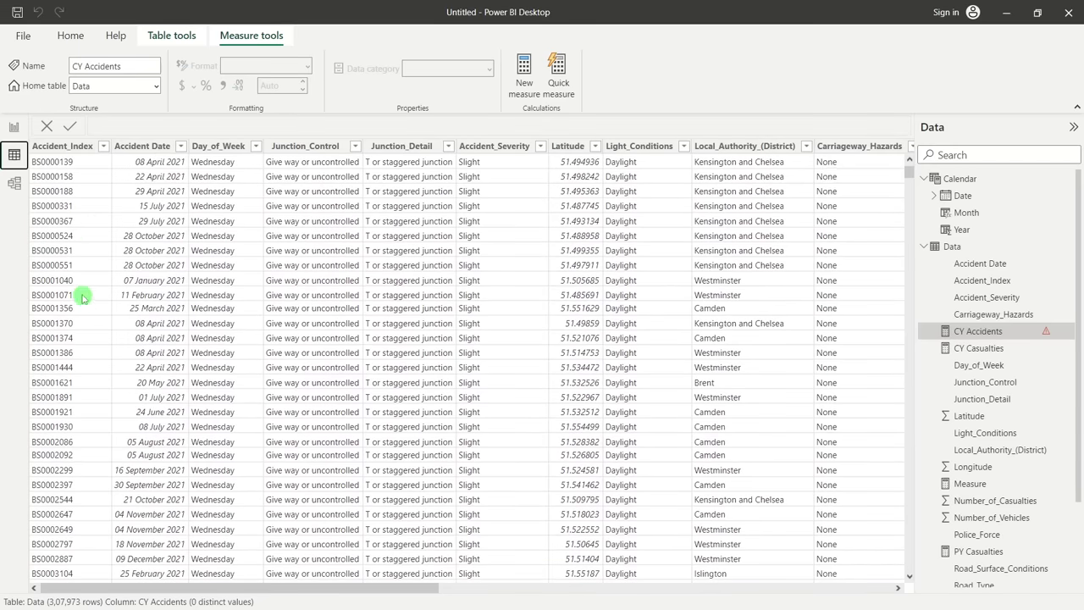
scroll(81, 295, "down", 3)
scroll(82, 295, "up", 3)
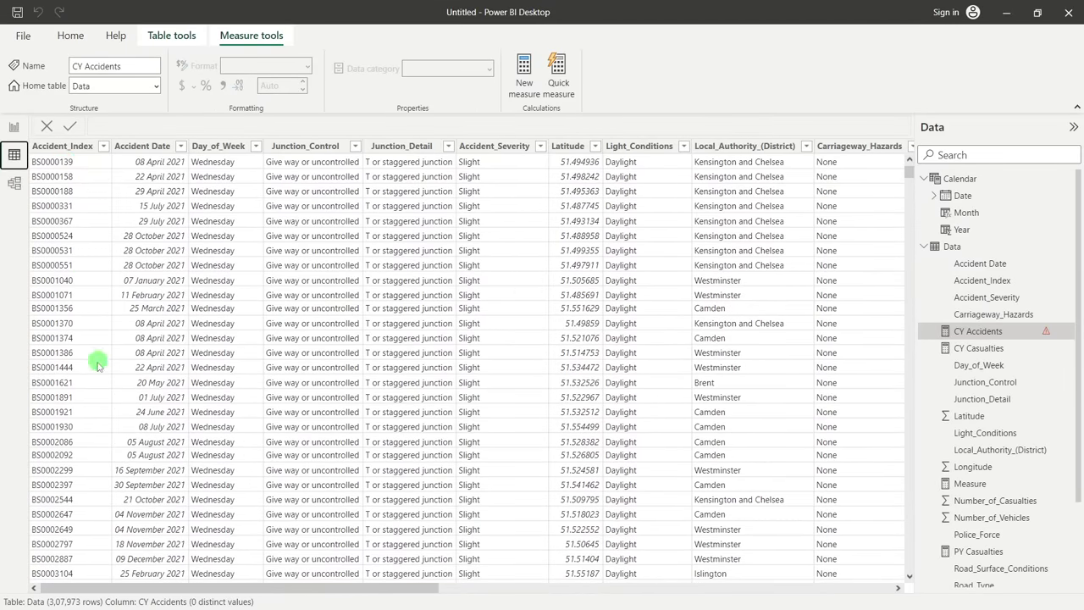
scroll(96, 360, "down", 3)
scroll(97, 364, "up", 3)
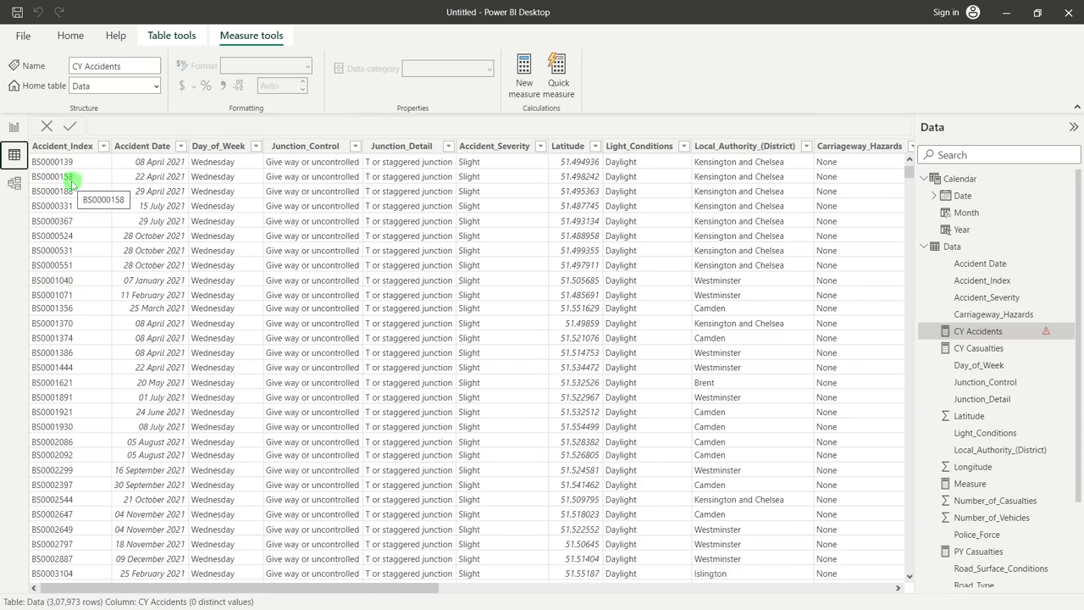
Create another new measure named CY Accidents beginning with TOTALYTD
left_click(13, 127)
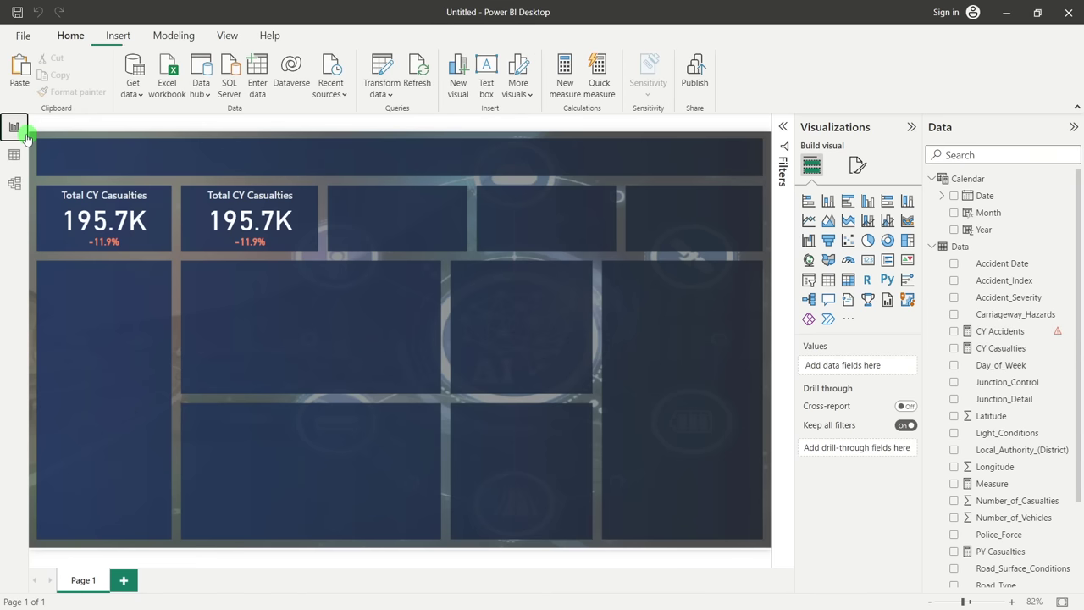
right_click(995, 248)
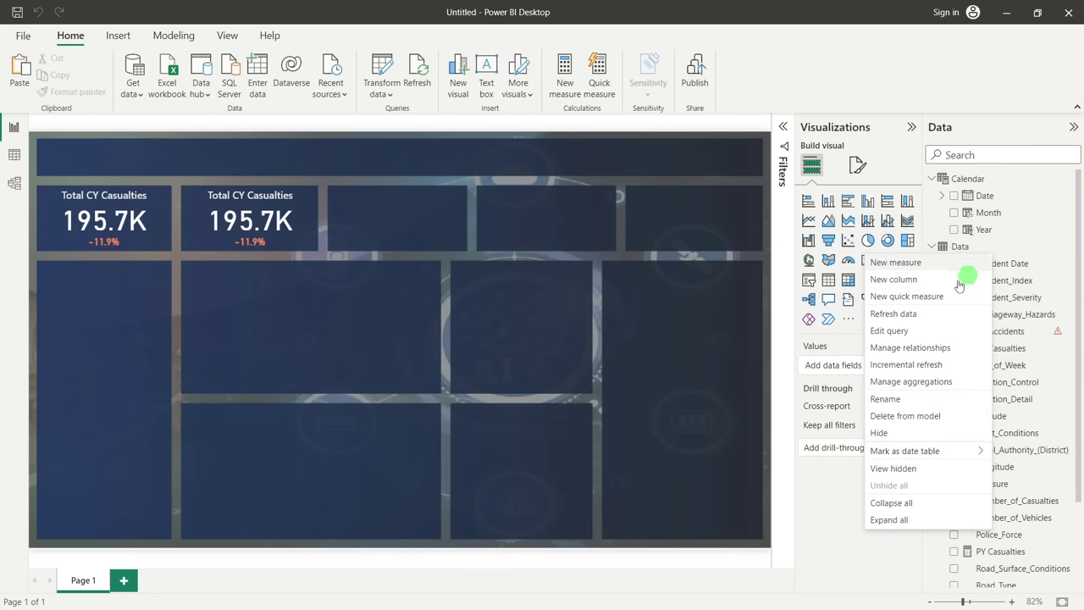
left_click(887, 265)
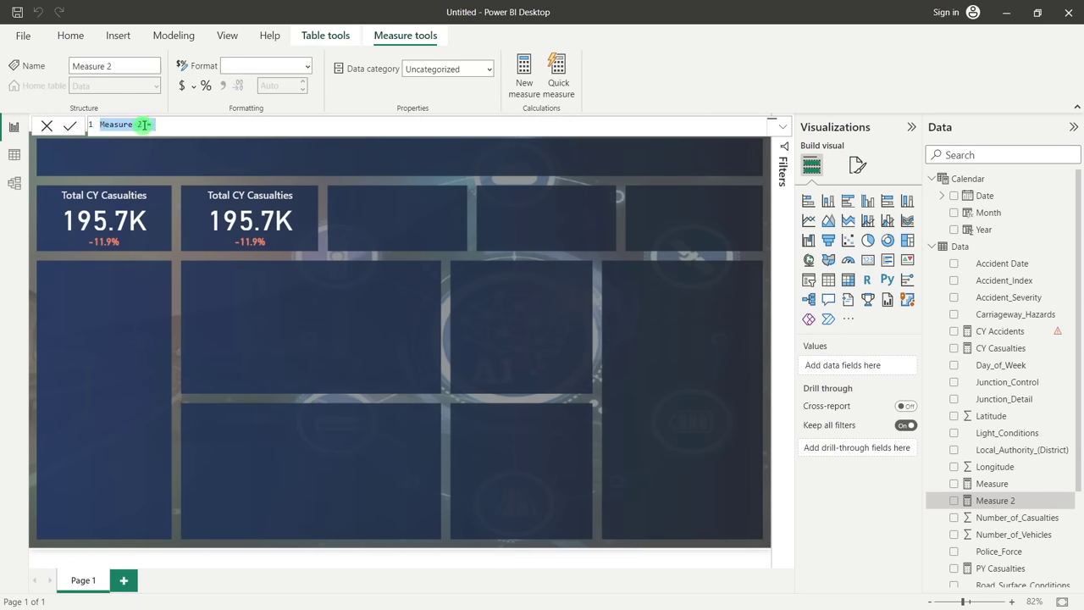
left_click_drag(142, 125, 98, 126)
type("CY Accidents")
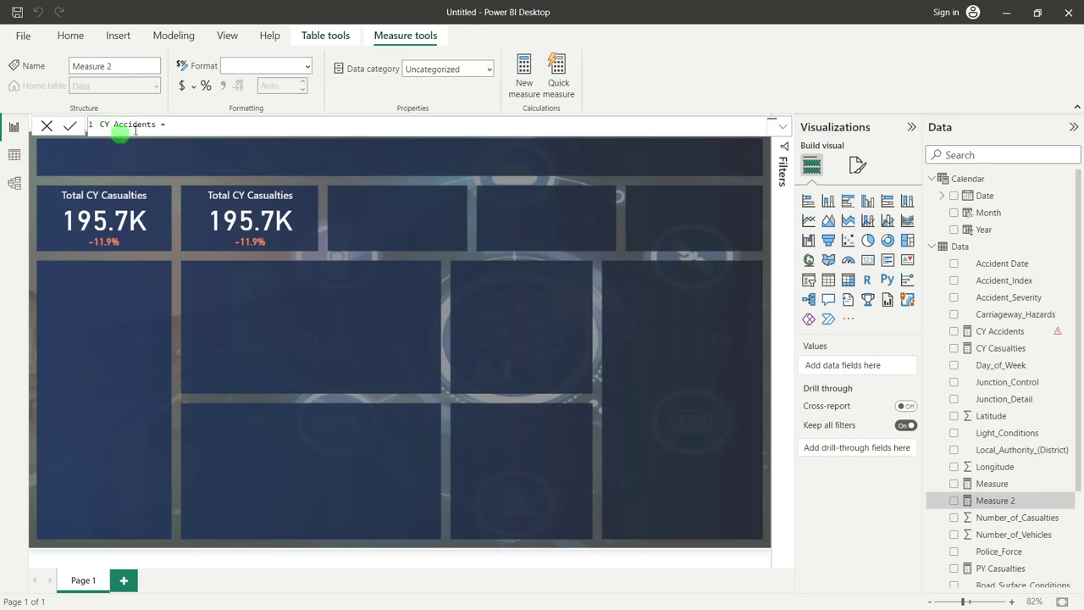
left_click(215, 126)
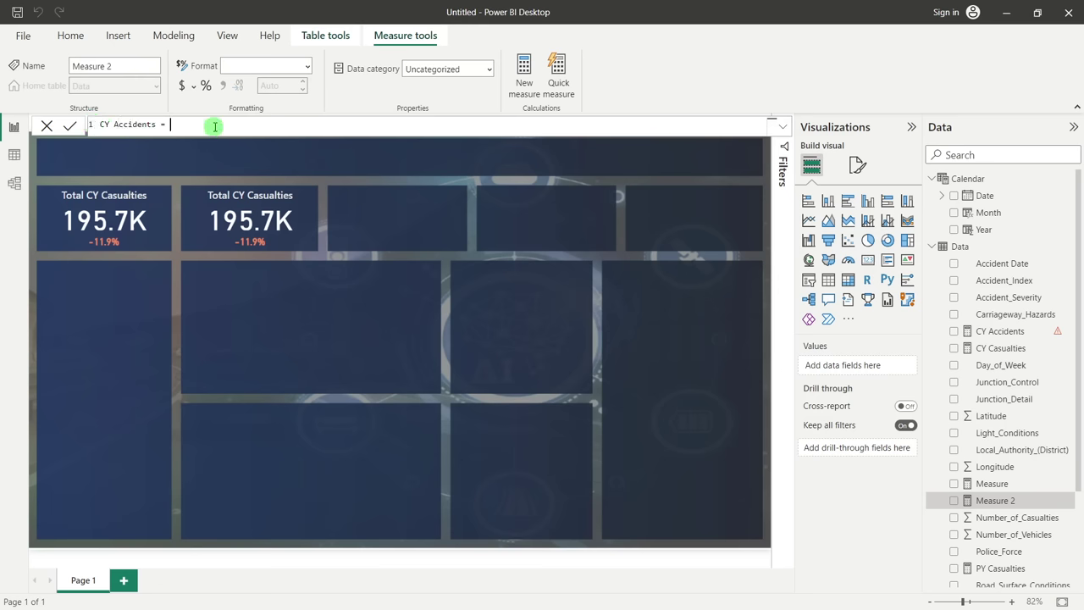
type("tot")
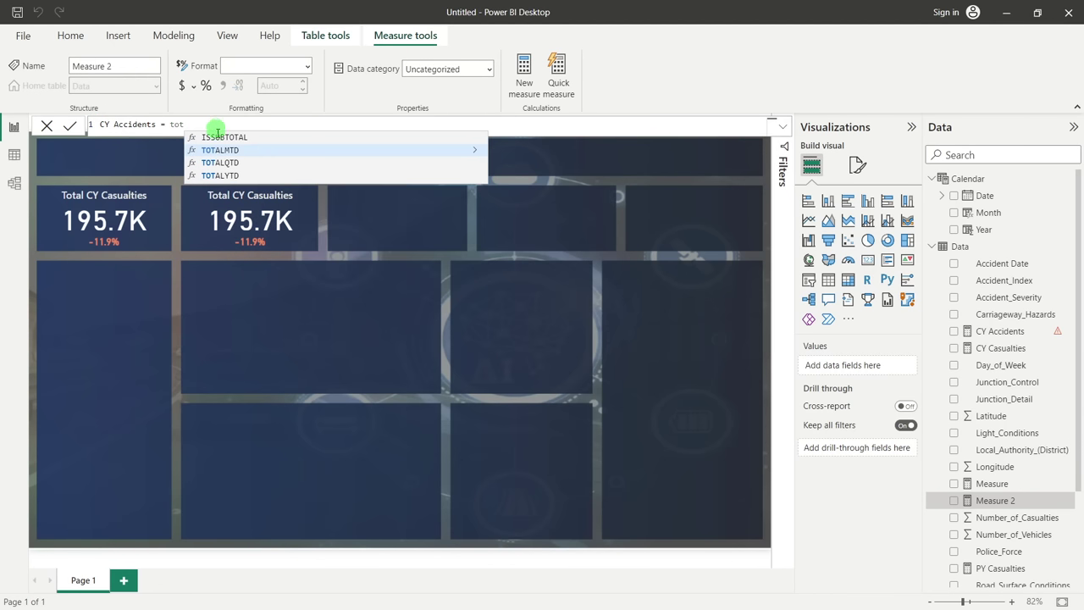
left_click(206, 175)
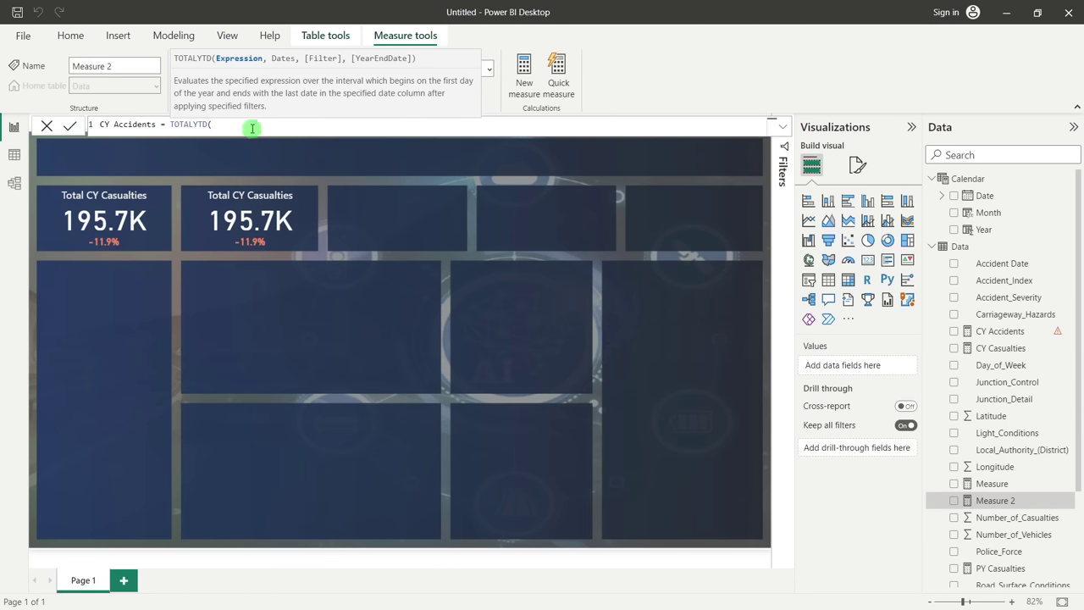
Fill in the arguments COUNT(Data[Accident_Index]) and 'Calendar'[Date]
type("coun")
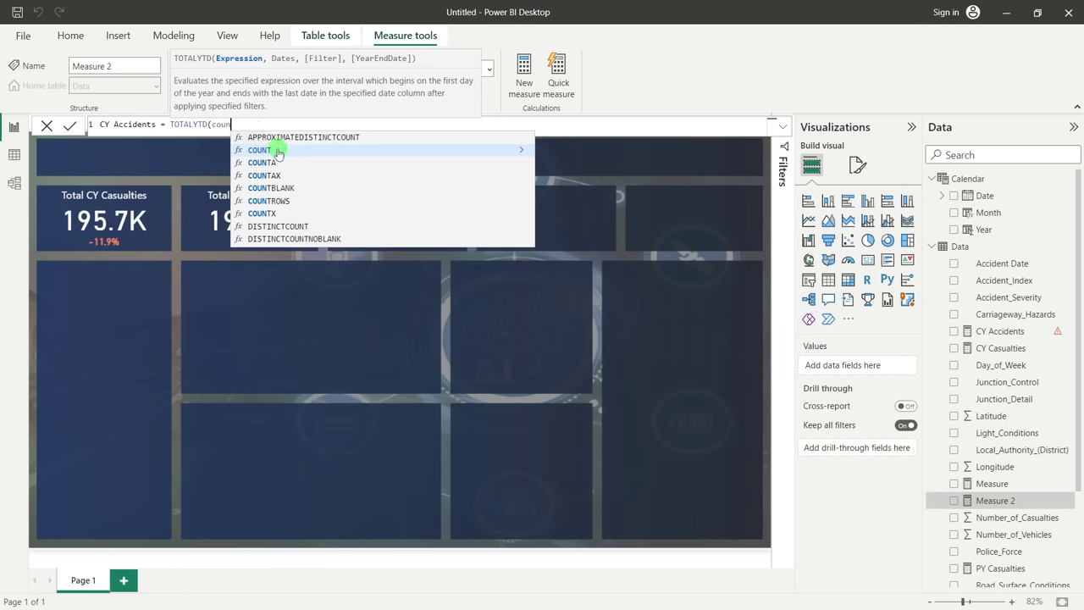
left_click(278, 151)
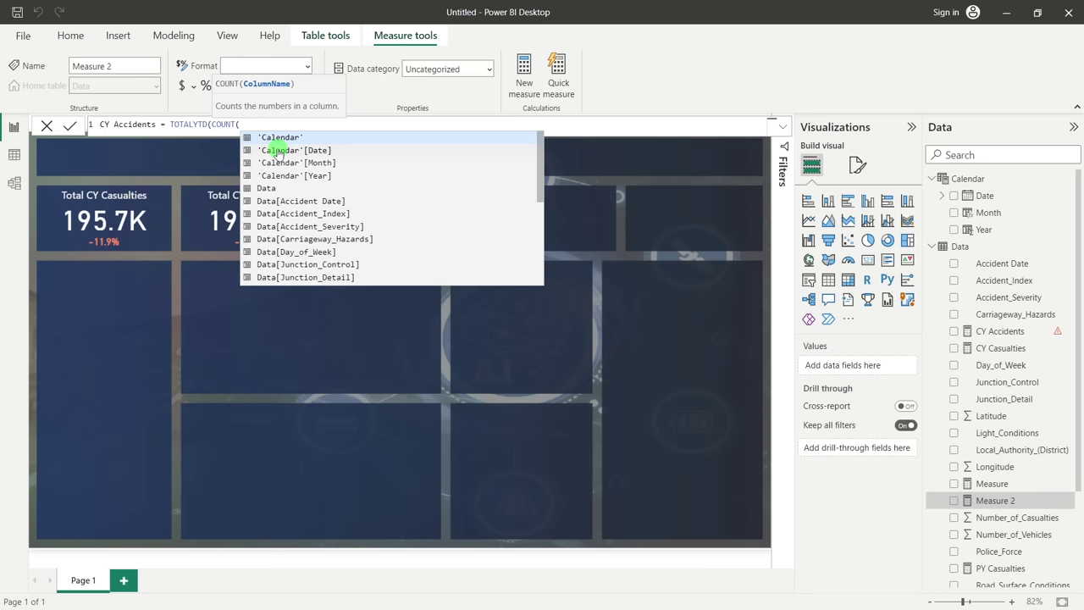
type("acc")
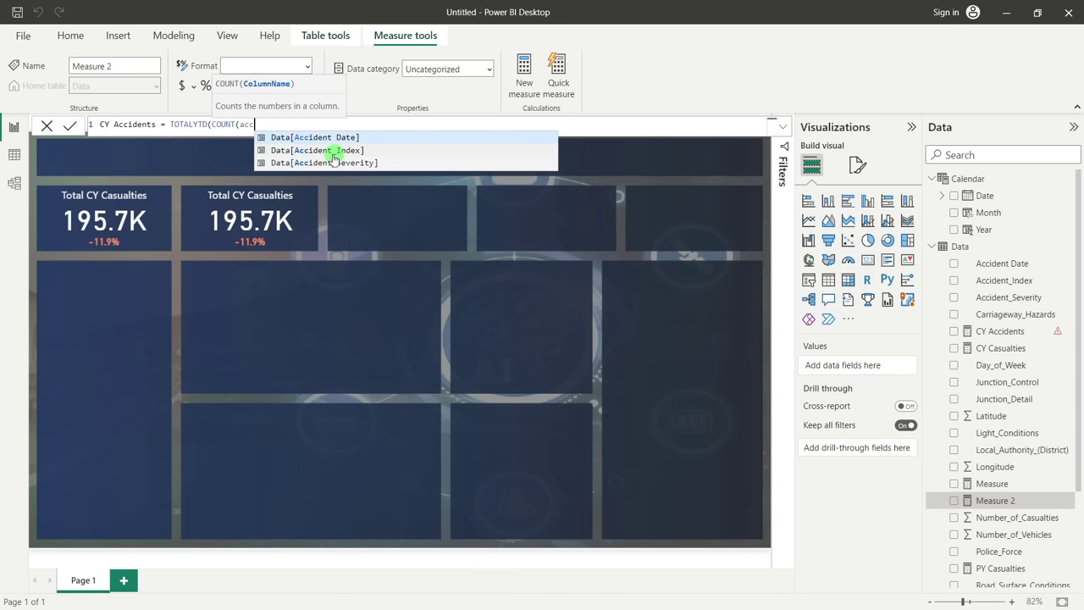
left_click(331, 152)
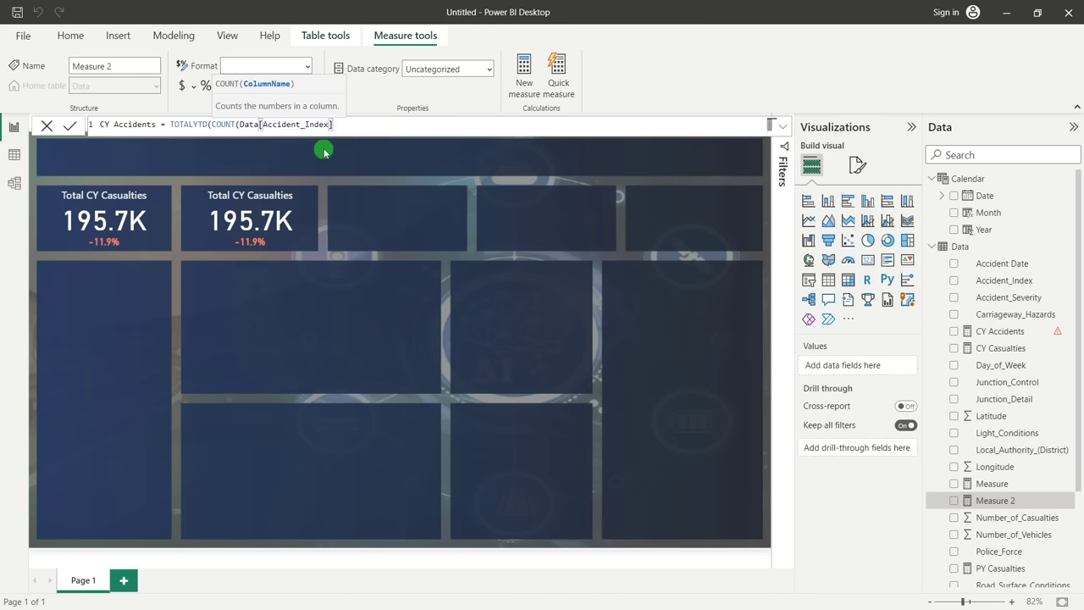
type(")")
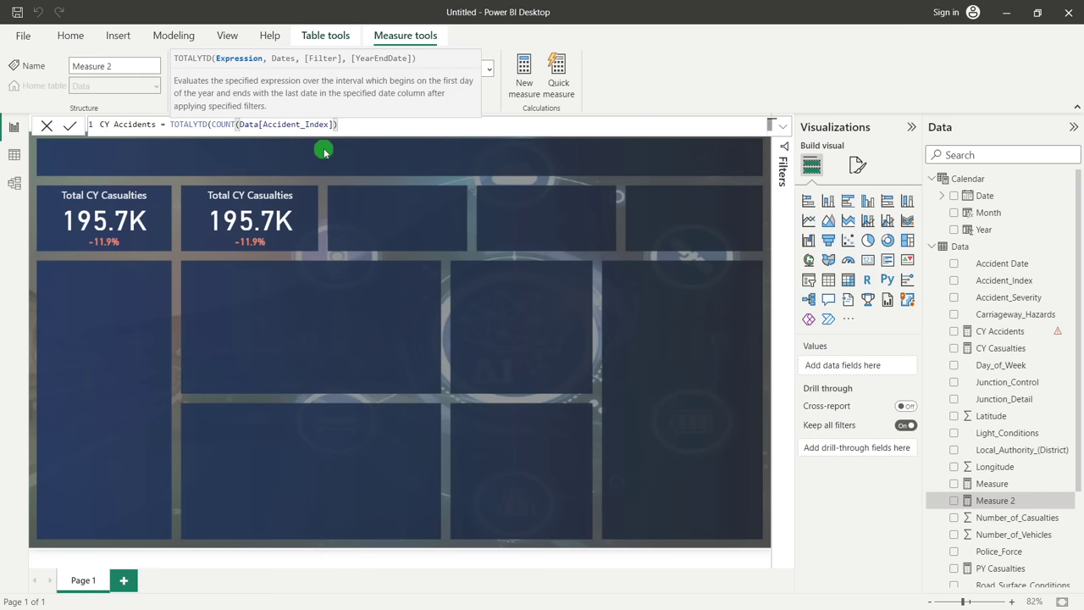
type(",")
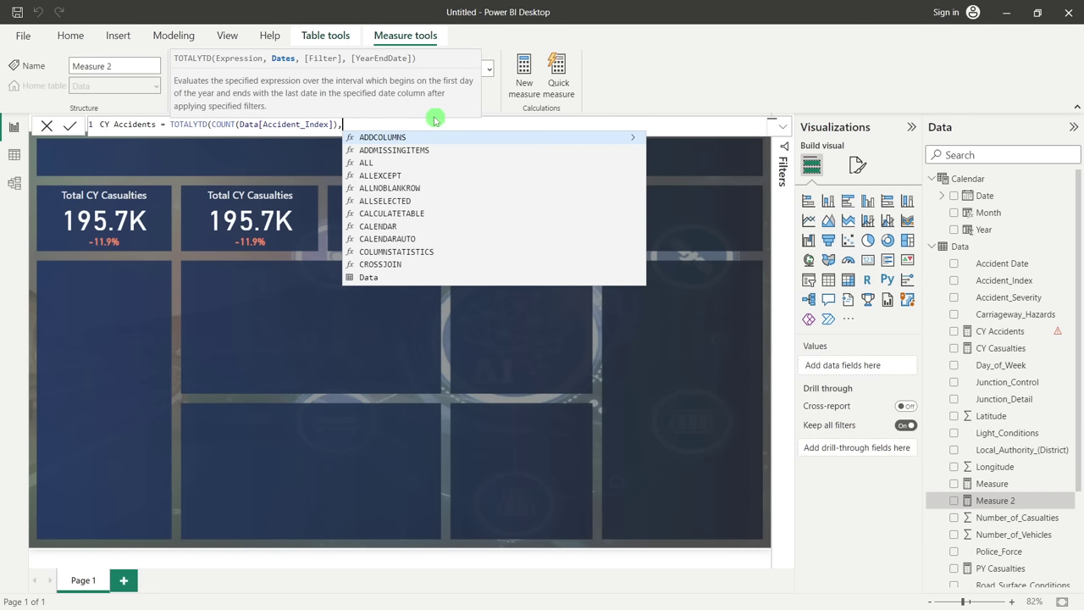
type("cale")
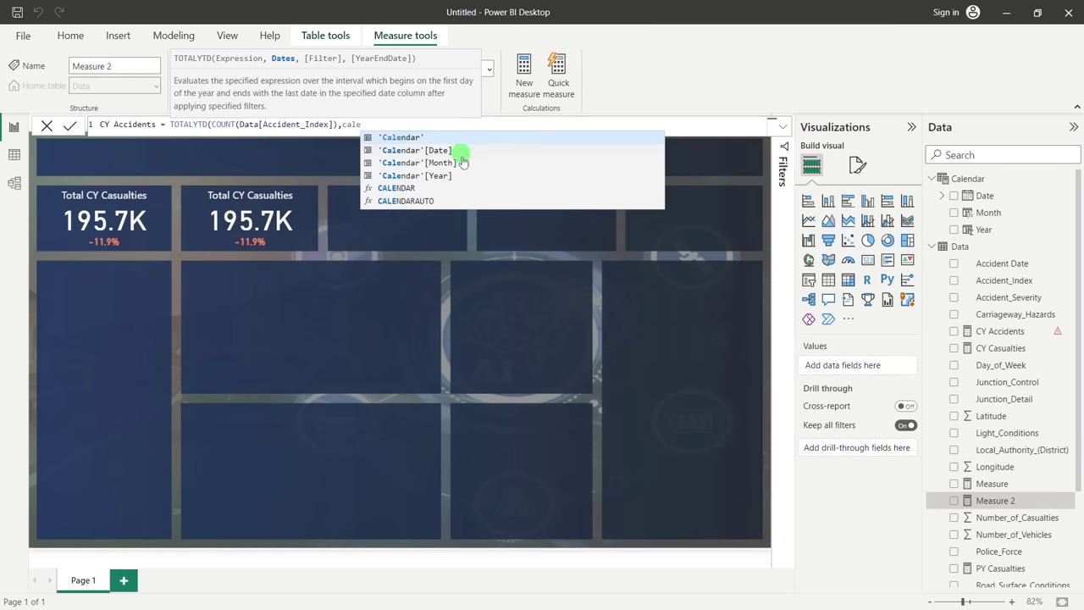
left_click(456, 151)
Close the formula and commit it as CY Accidents Count after the duplicate-name warning
type(")")
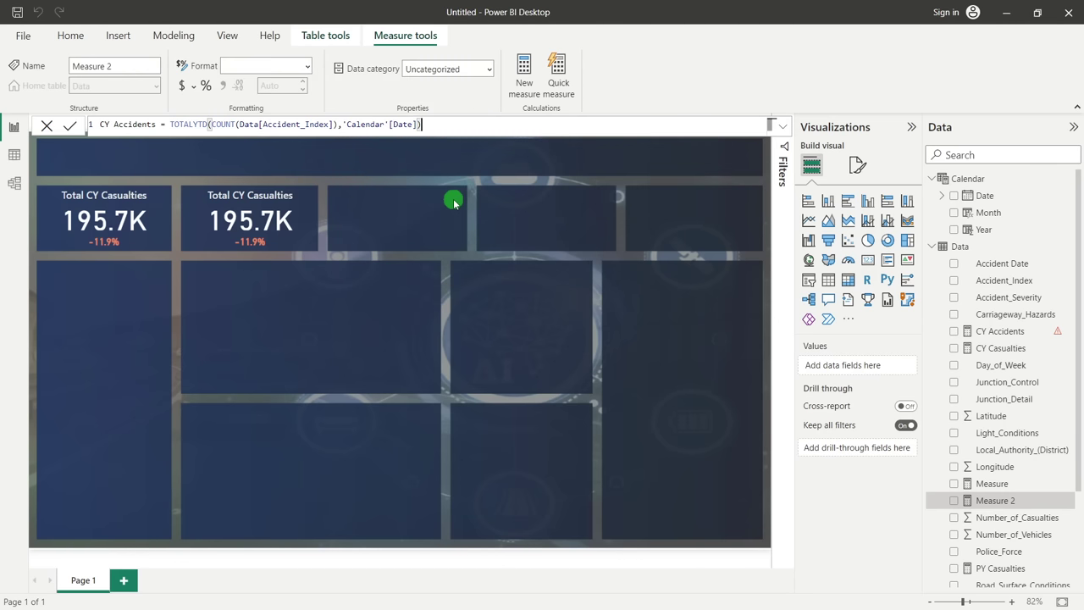
left_click(455, 202)
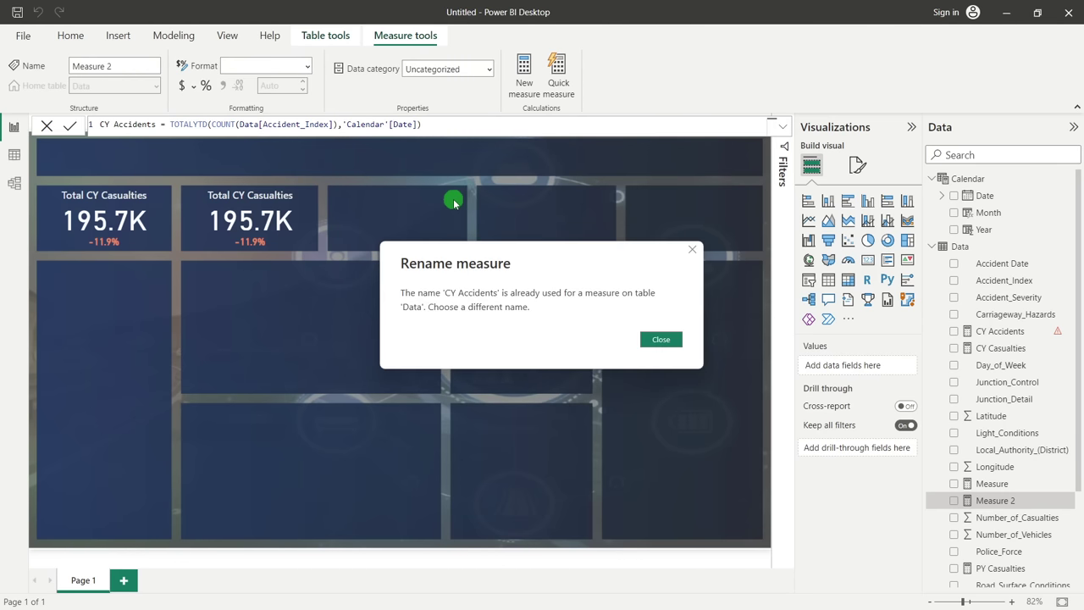
left_click(656, 340)
left_click(660, 339)
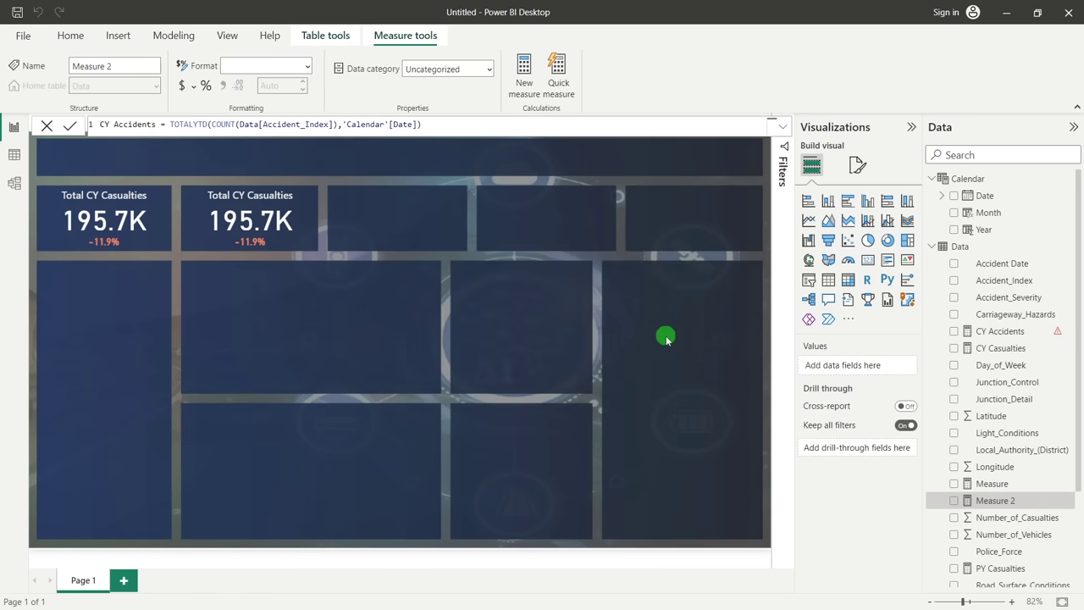
left_click(167, 126)
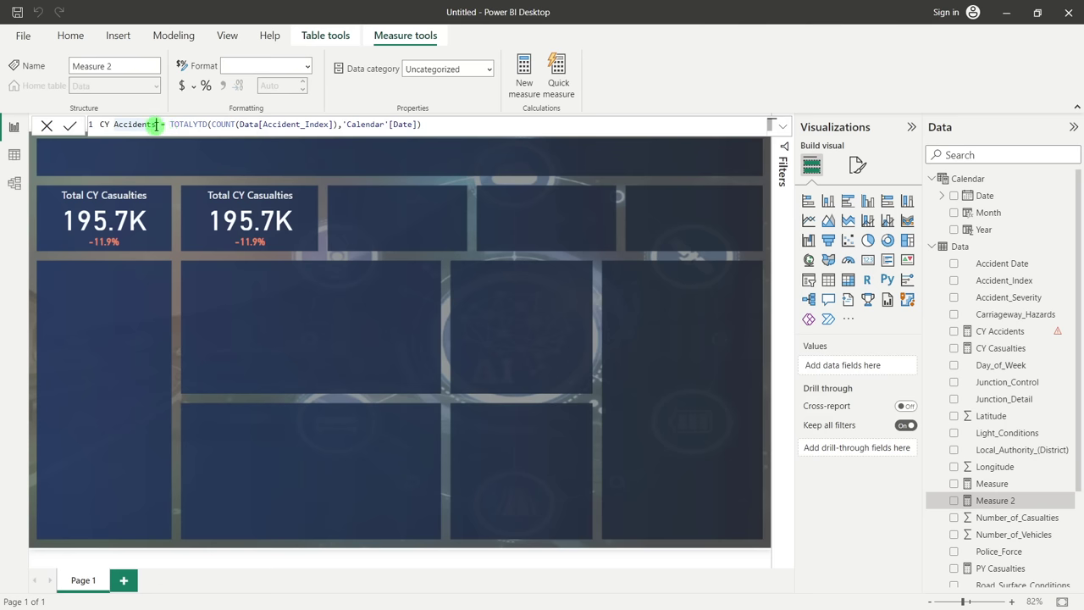
type("Count")
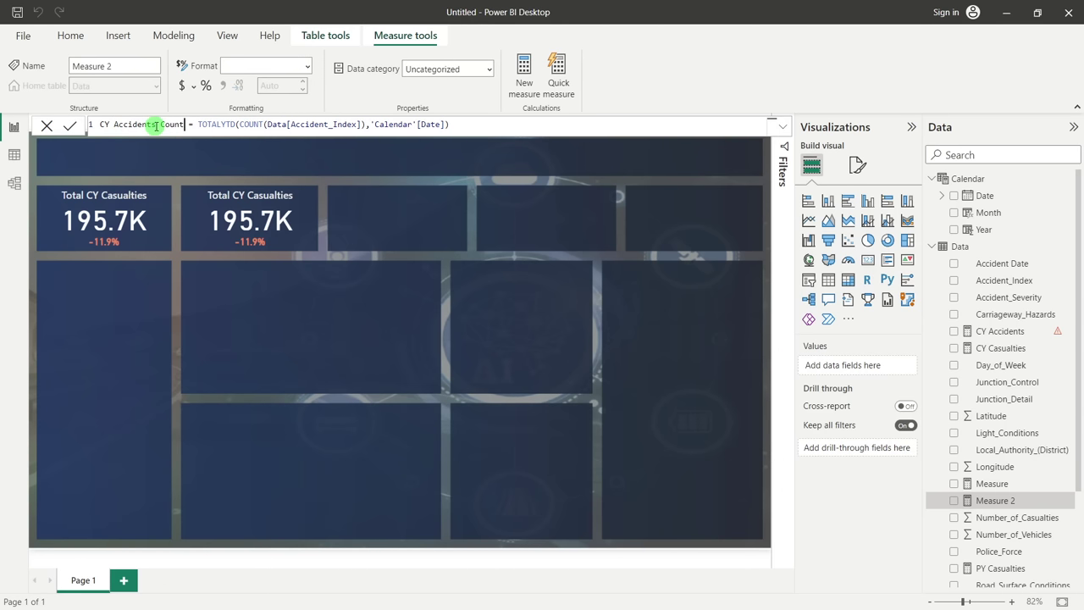
key("Return")
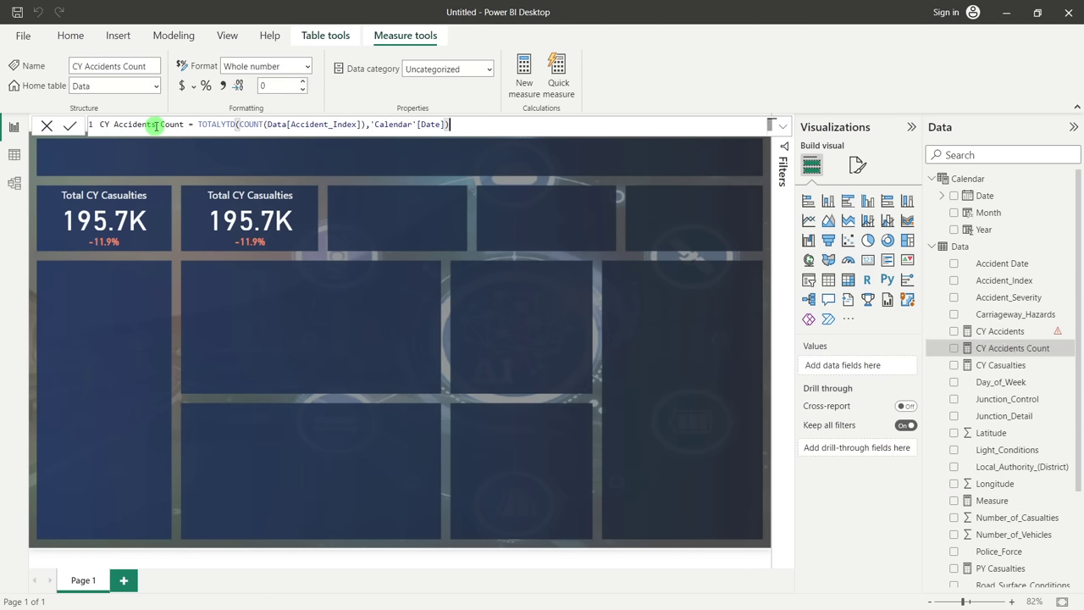
Delete the broken CY Accidents measure from the model, confirming with Yes
scroll(1011, 381, "down", 3)
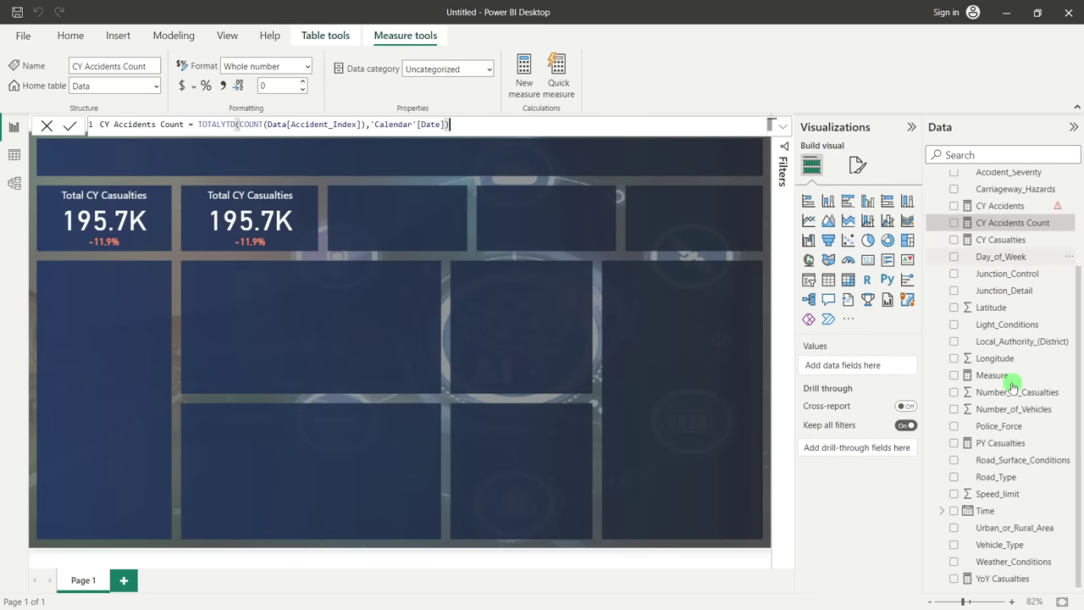
scroll(1010, 288, "up", 2)
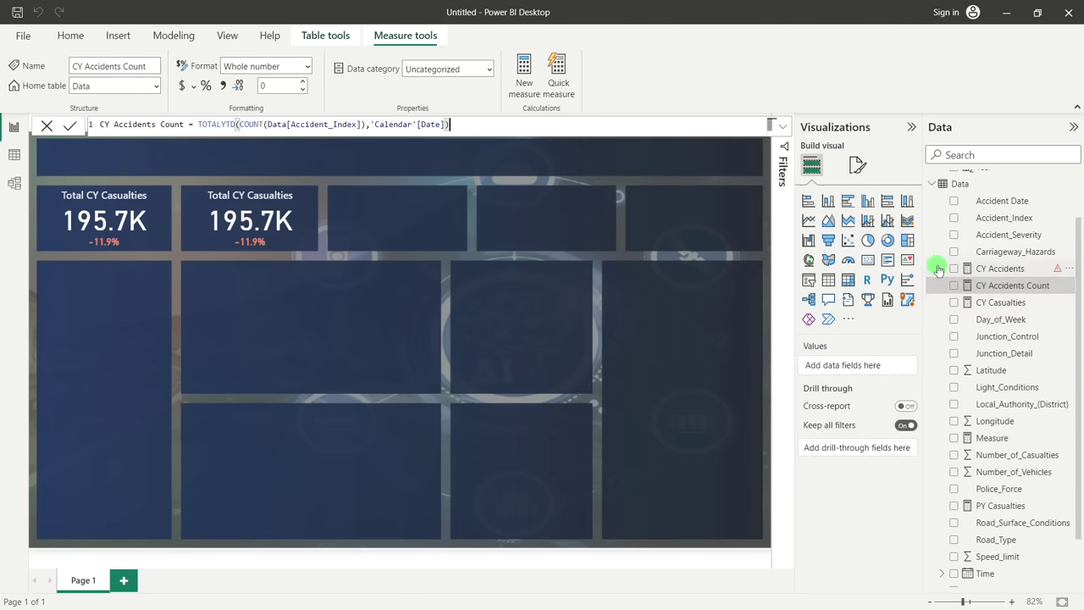
right_click(939, 269)
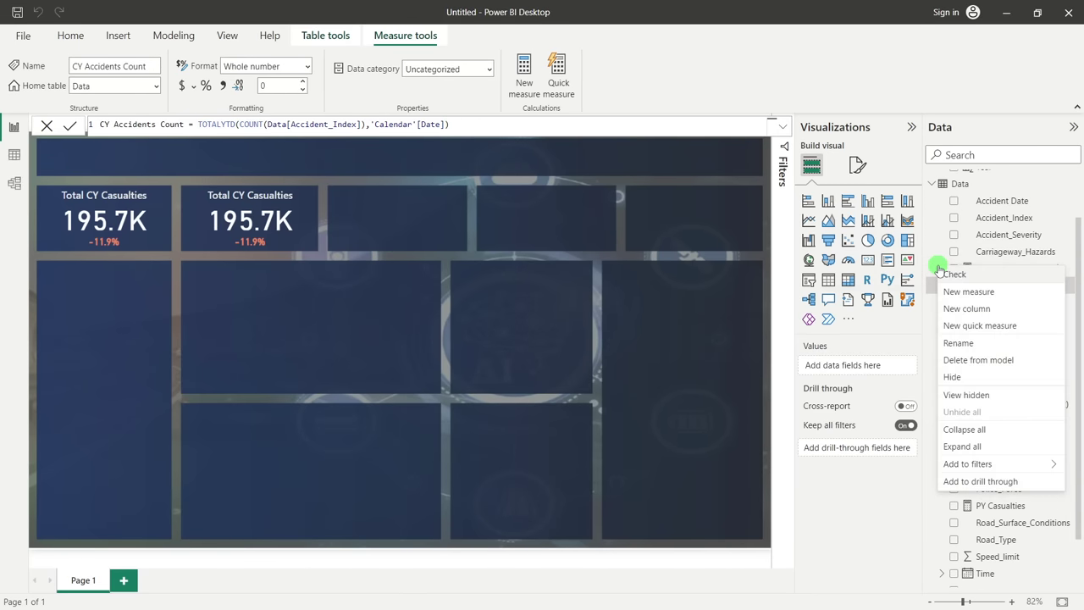
left_click(1054, 254)
right_click(1059, 269)
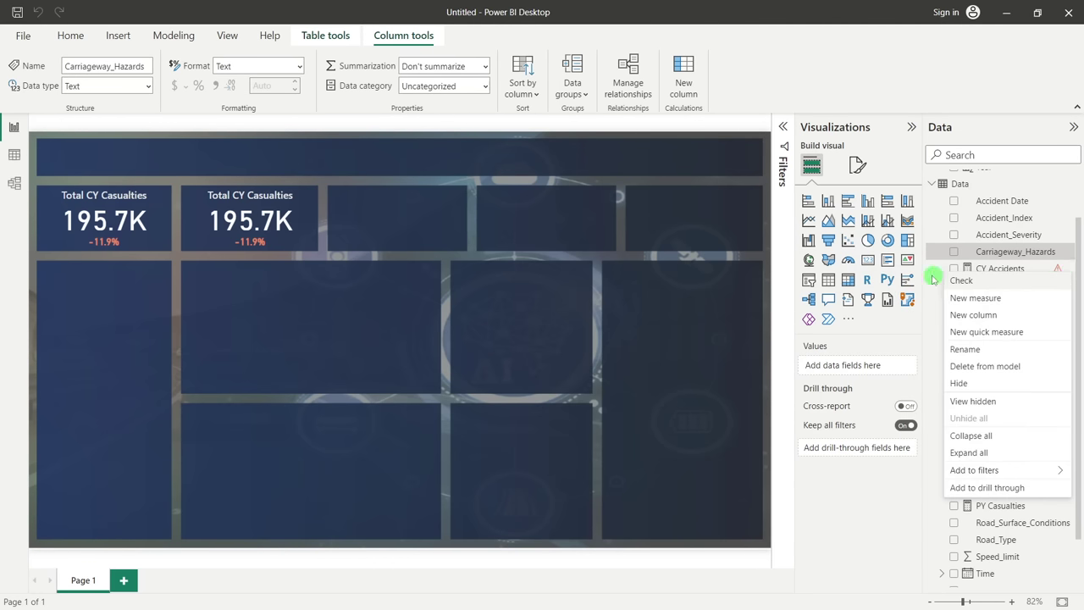
left_click(966, 268)
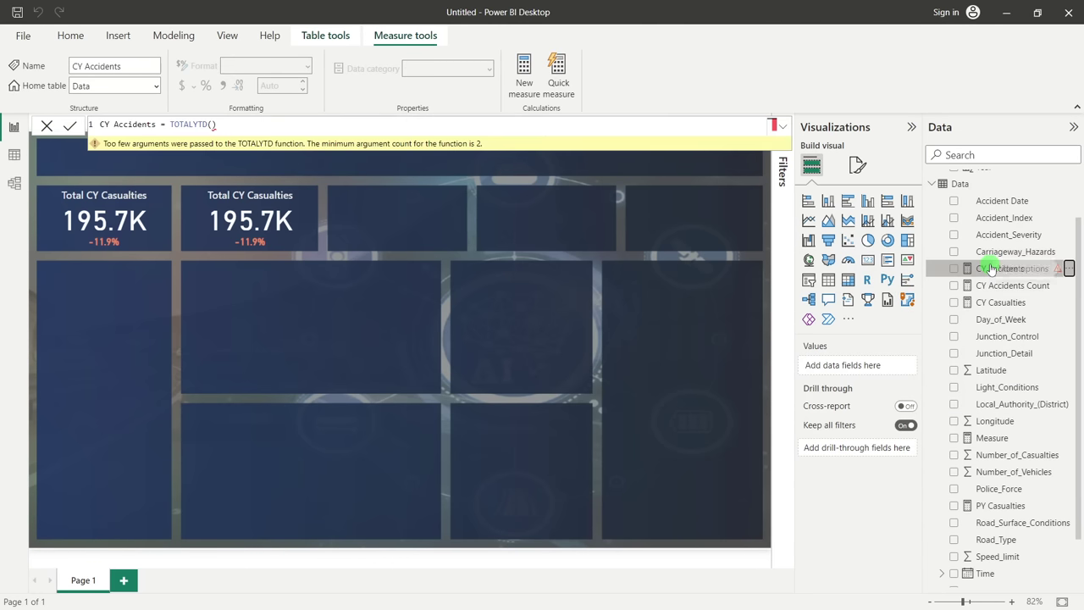
left_click(1064, 268)
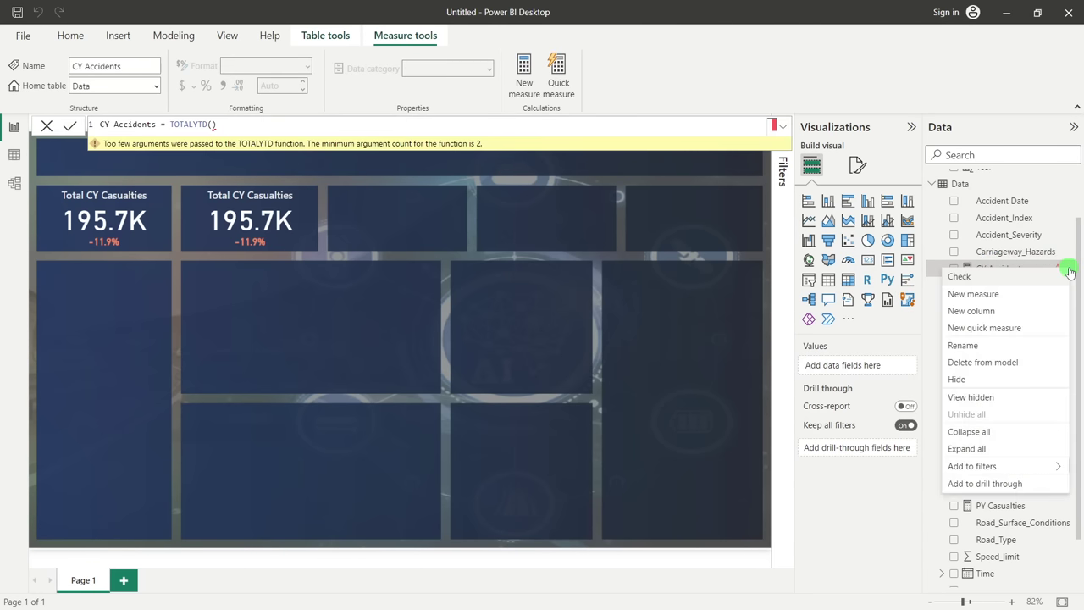
left_click(968, 362)
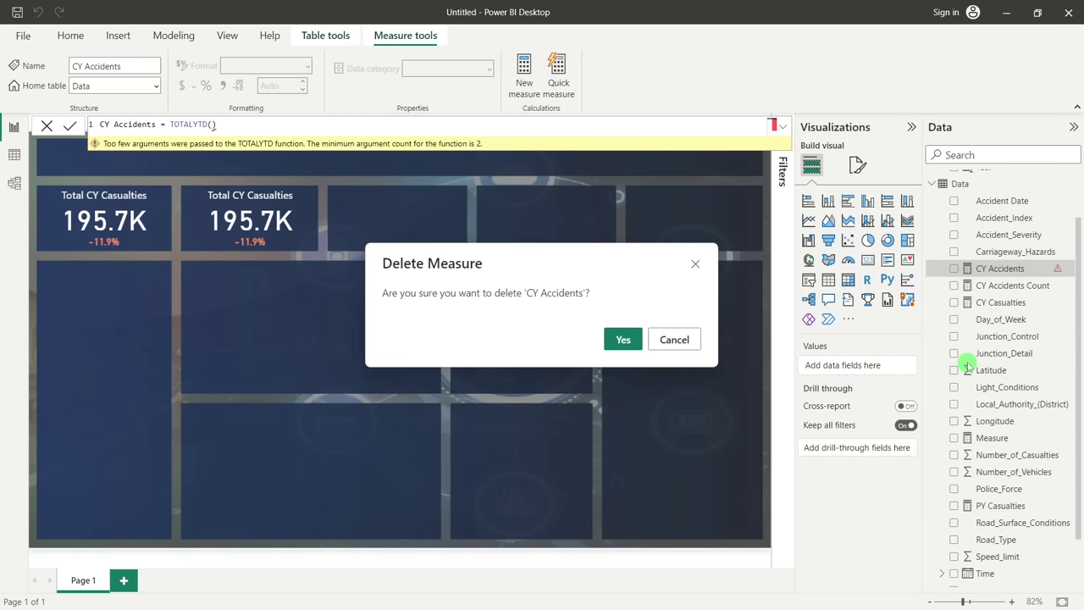
left_click(631, 338)
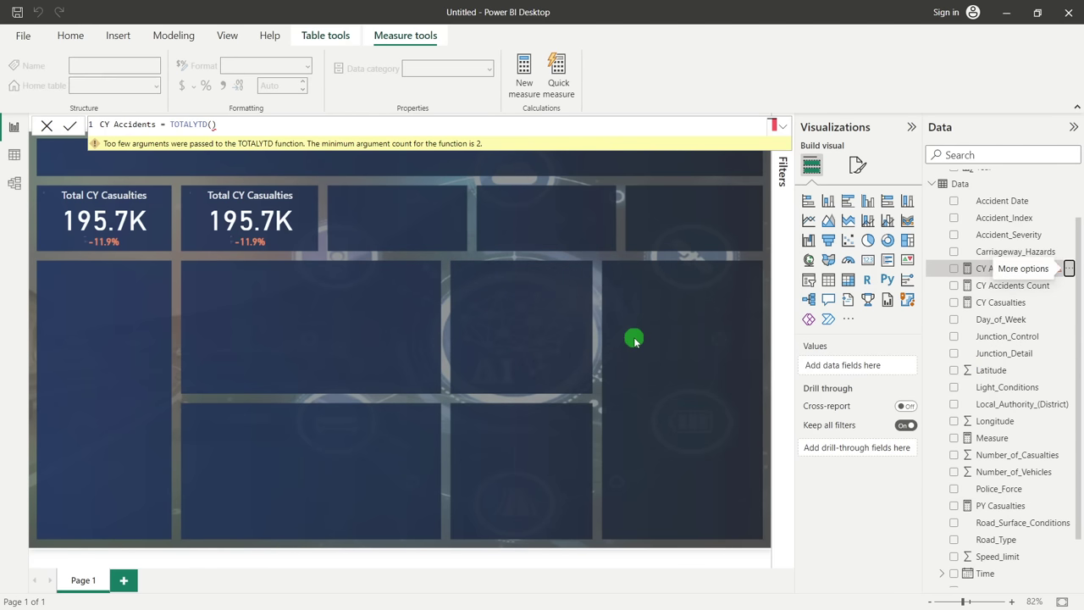
left_click(1027, 277)
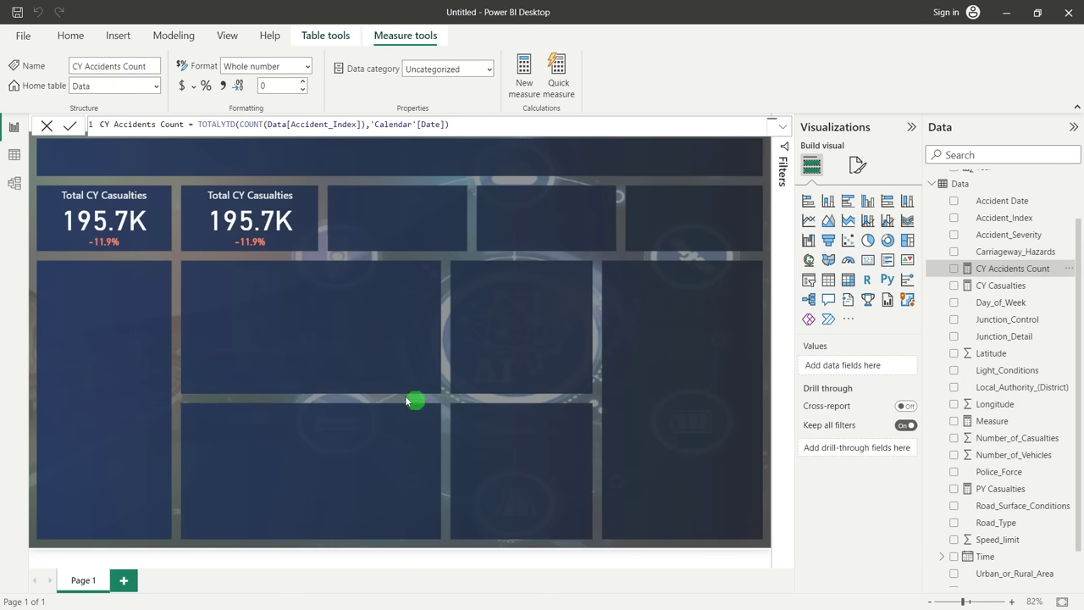
Replace CY Casualties with CY Accidents Count on the second card, showing 144.4K
left_click(272, 258)
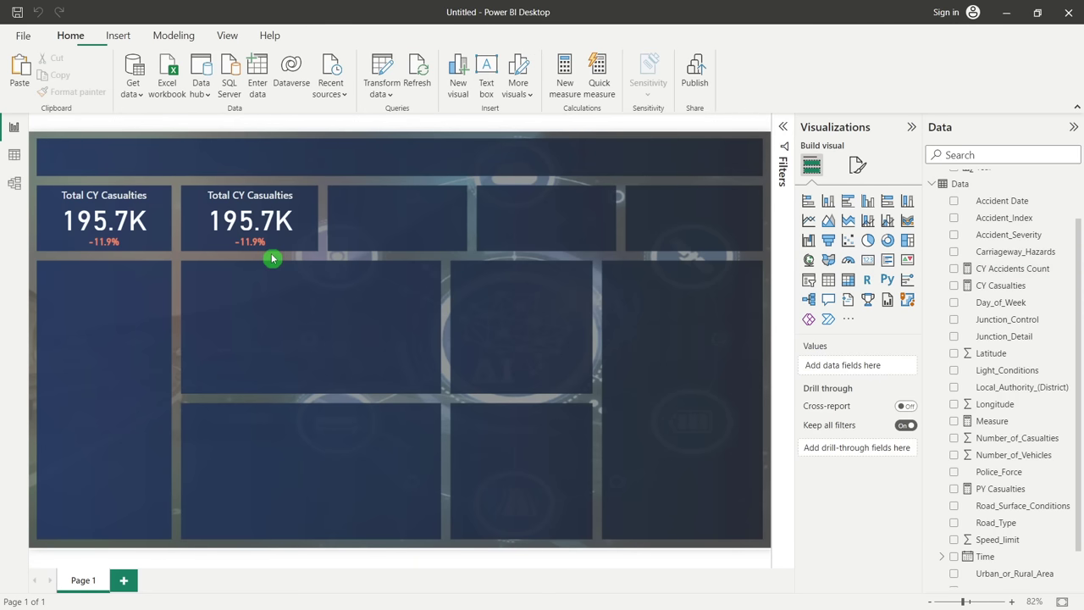
left_click(248, 216)
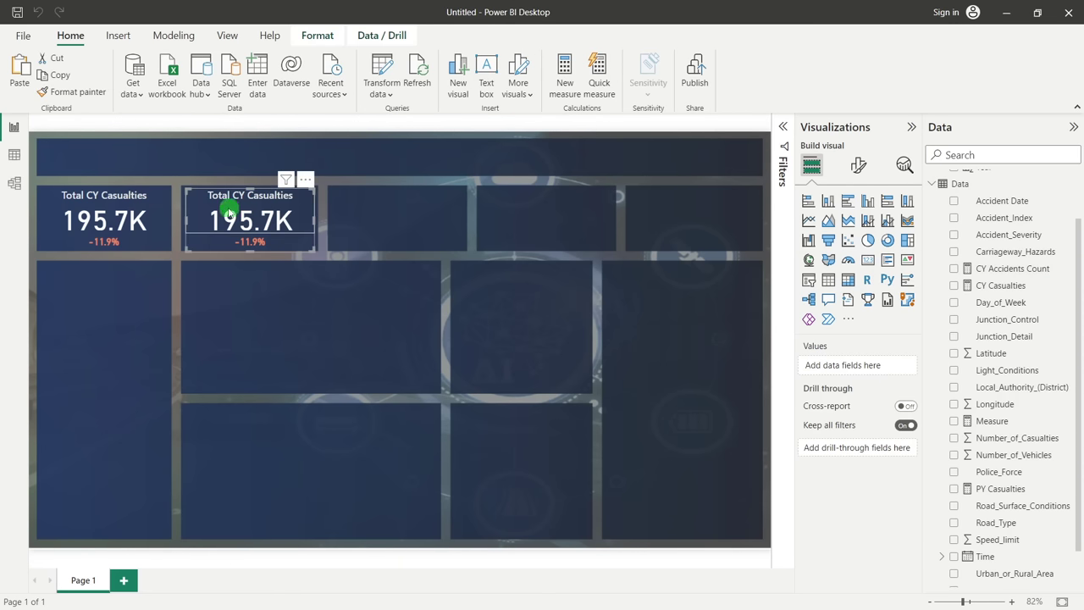
left_click(273, 401)
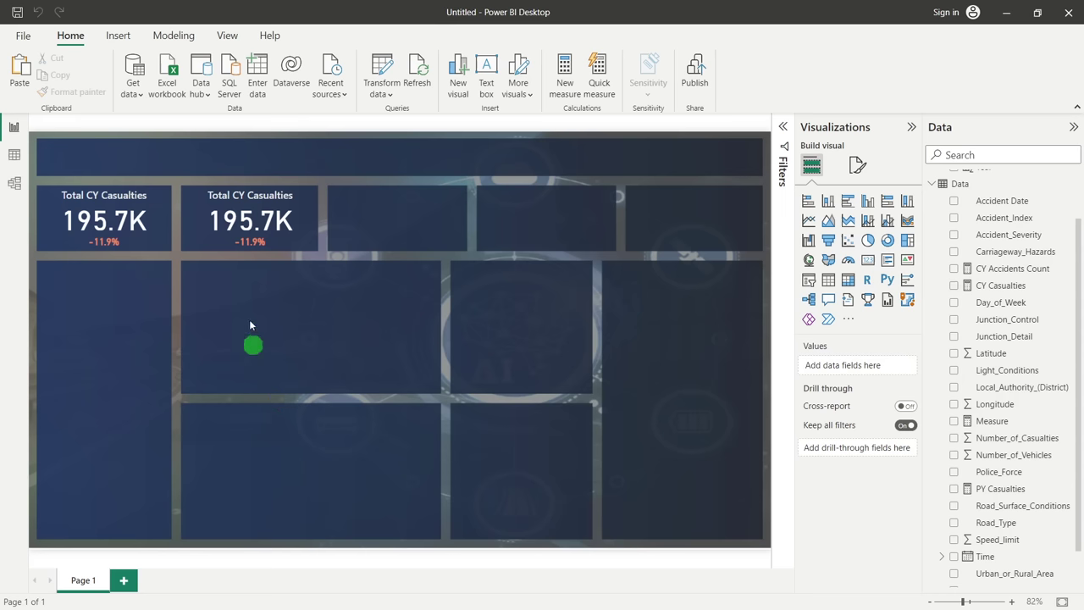
left_click(214, 211)
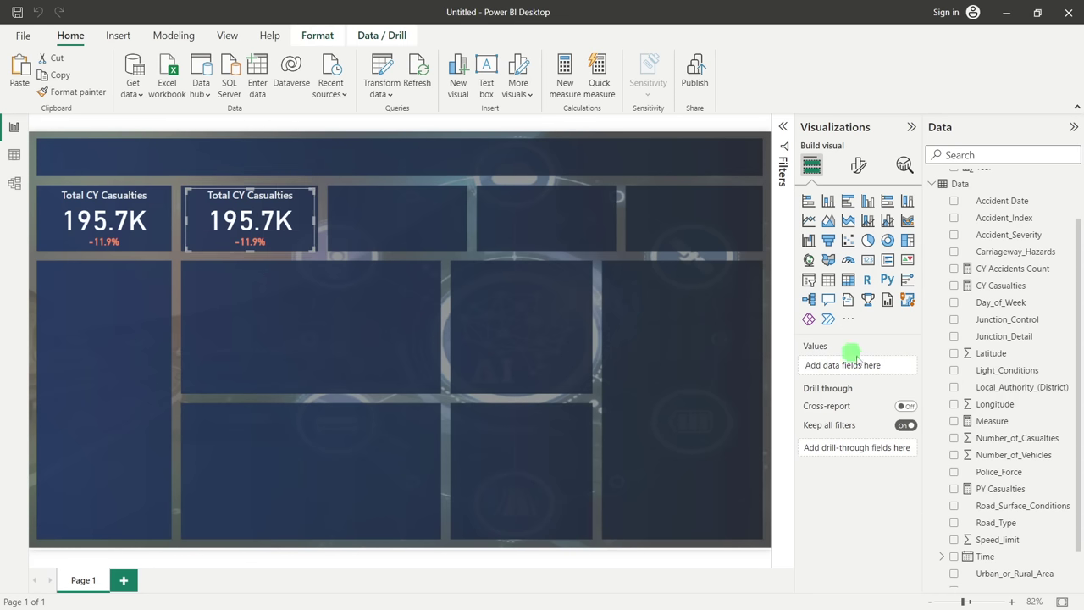
left_click(251, 213)
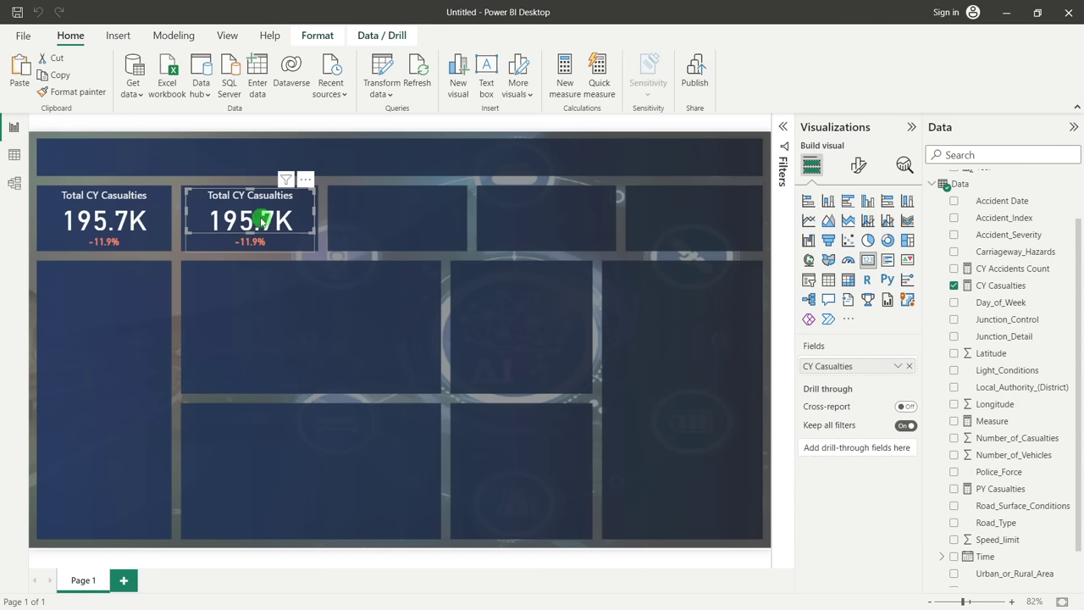
left_click(910, 366)
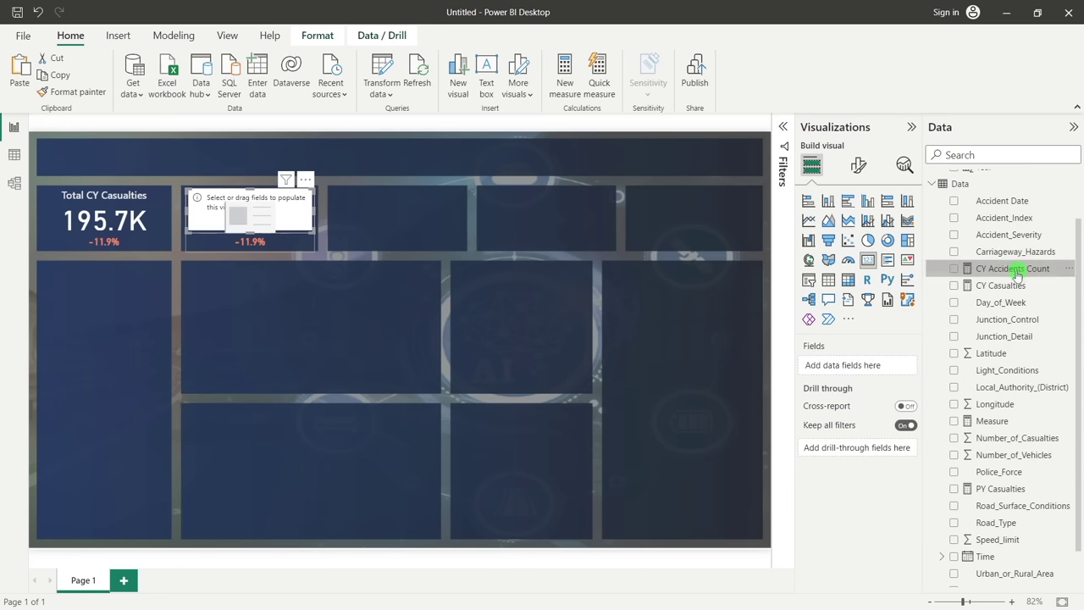
left_click_drag(1017, 276, 847, 369)
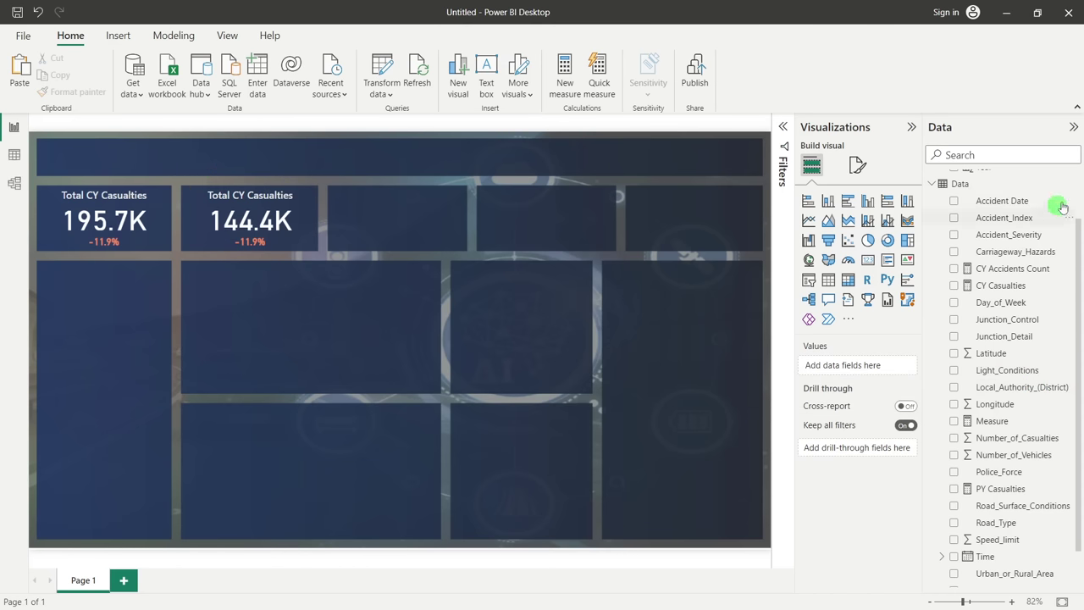
Create a new measure named PY Accidents starting with CALCULATE(COUNT(
right_click(1019, 202)
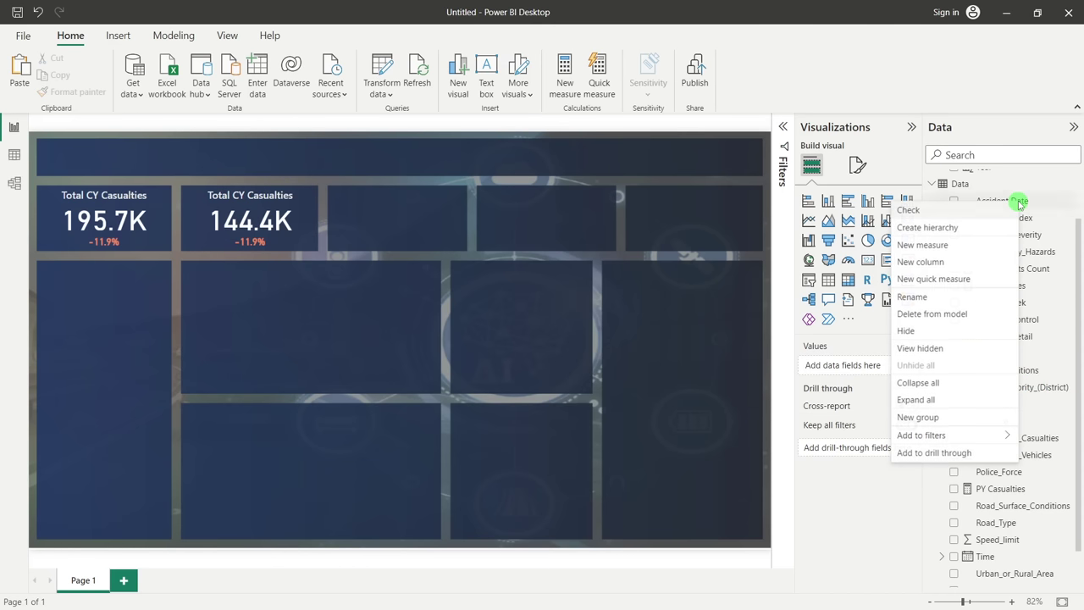
left_click(922, 244)
left_click_drag(118, 124, 95, 124)
type("PY Accidents =")
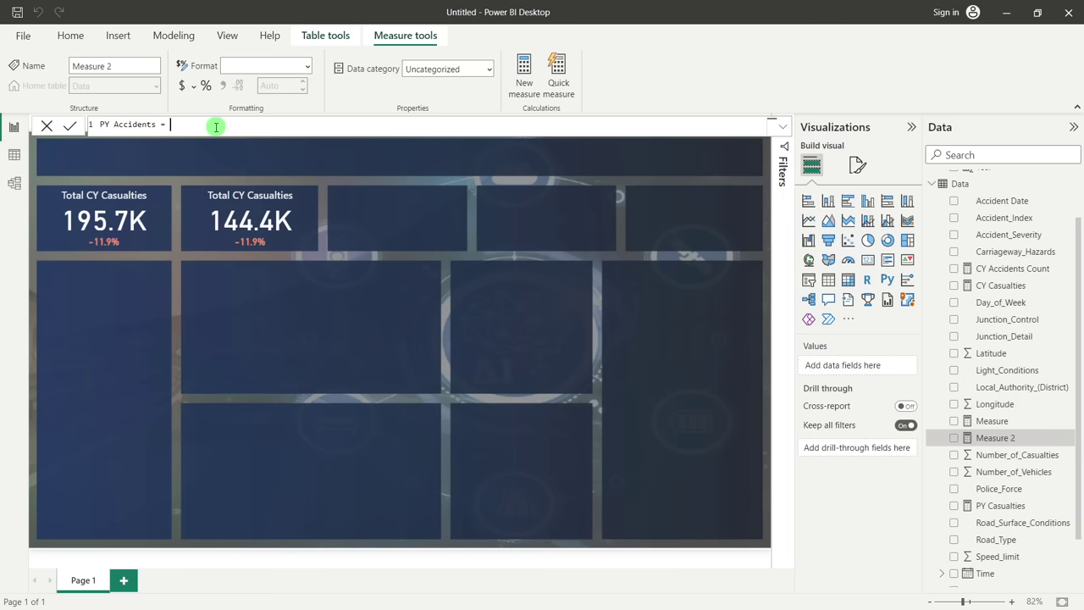
type("cal")
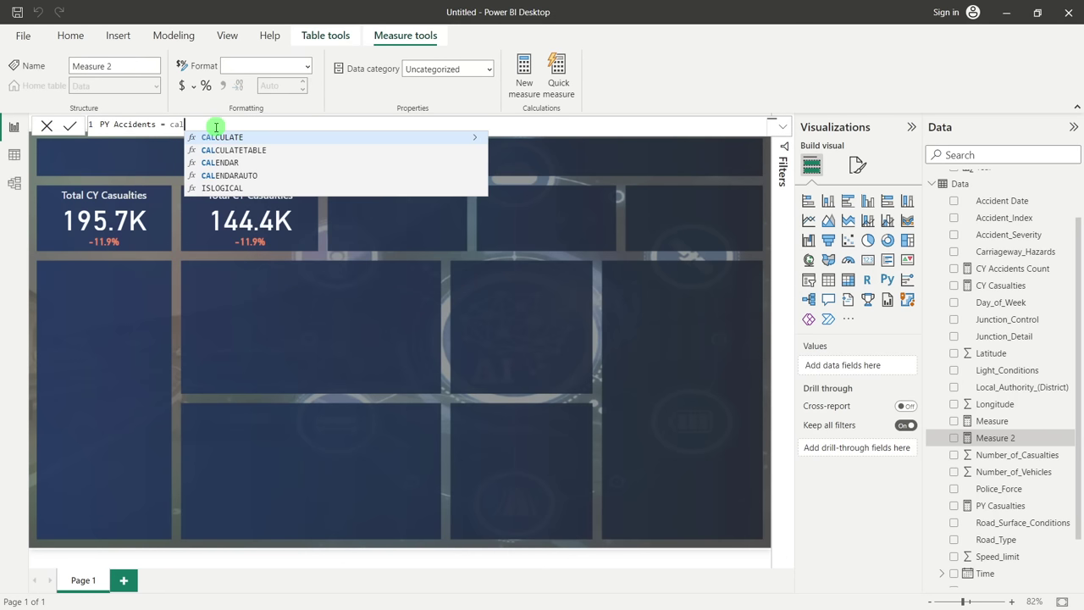
left_click(211, 137)
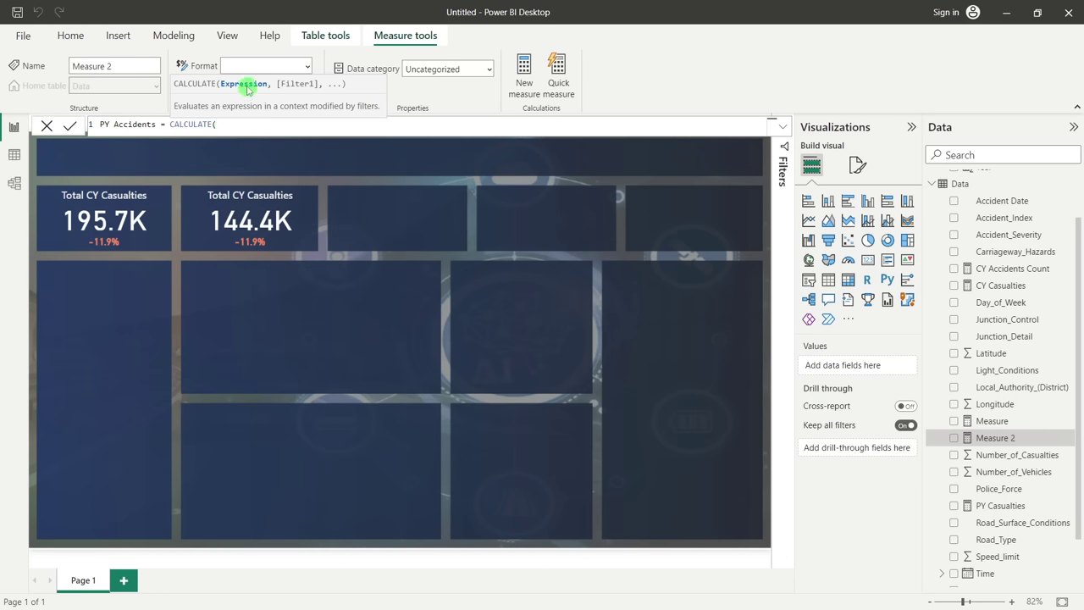
type("count")
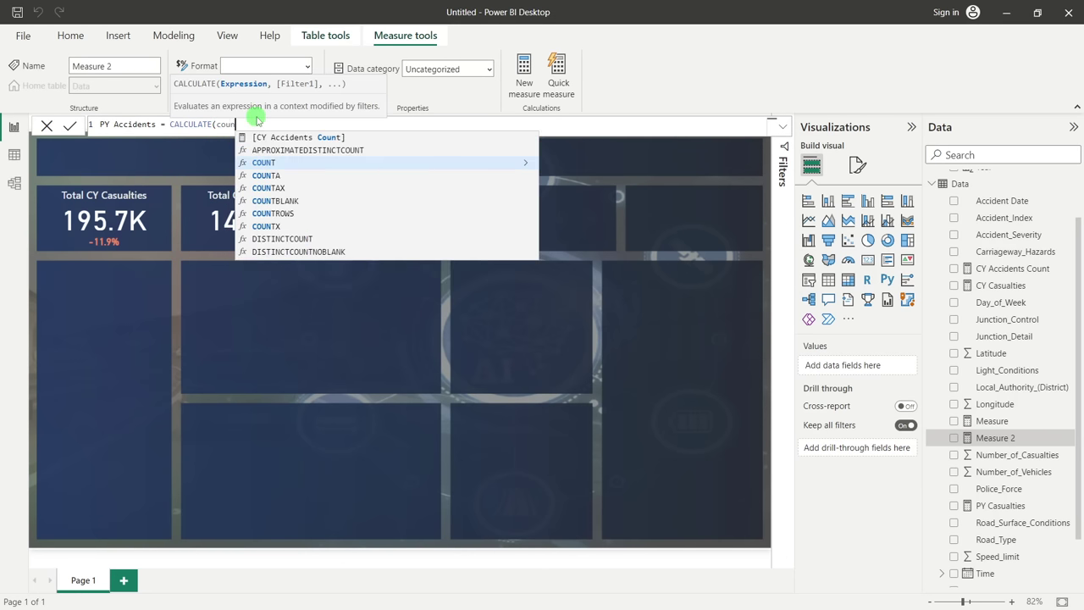
key("Tab")
Complete it with Data[Accident_Index] and SAMEPERIODLASTYEAR('Calendar'[Date]), then commit
type("acc")
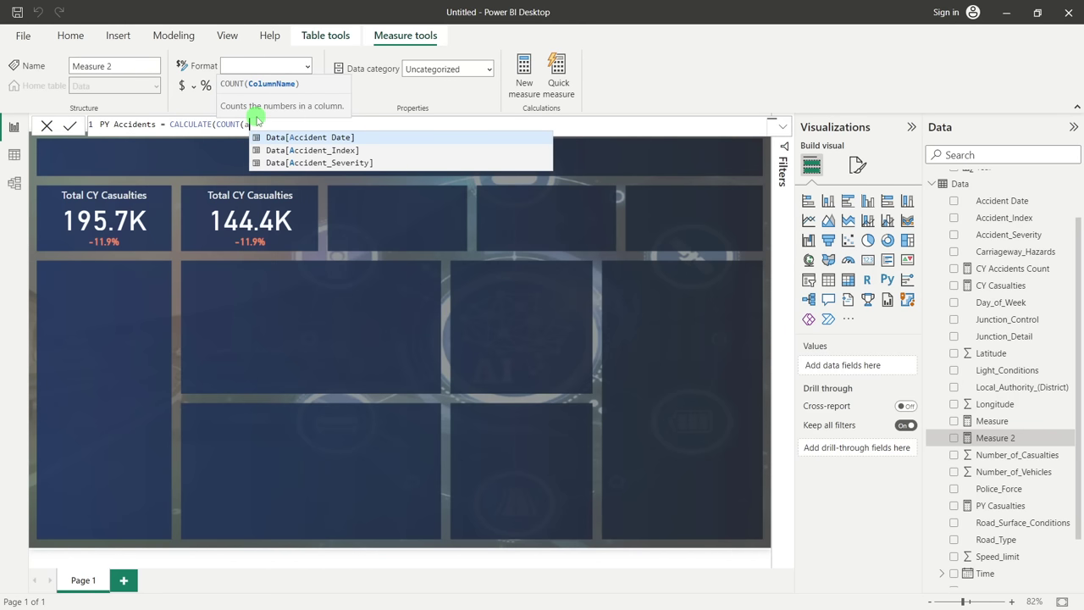
left_click(331, 150)
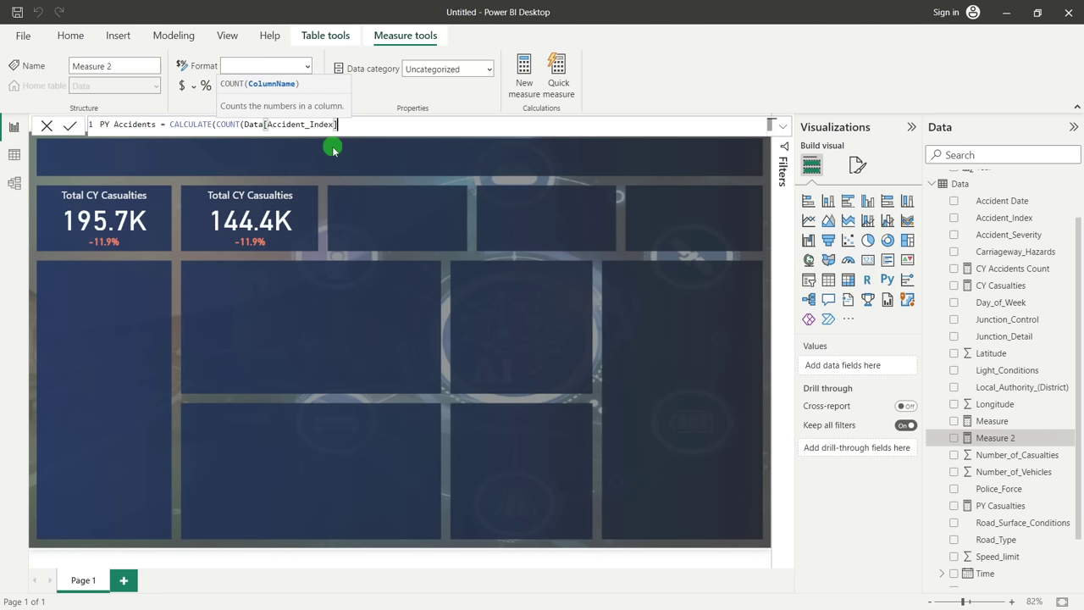
type(")")
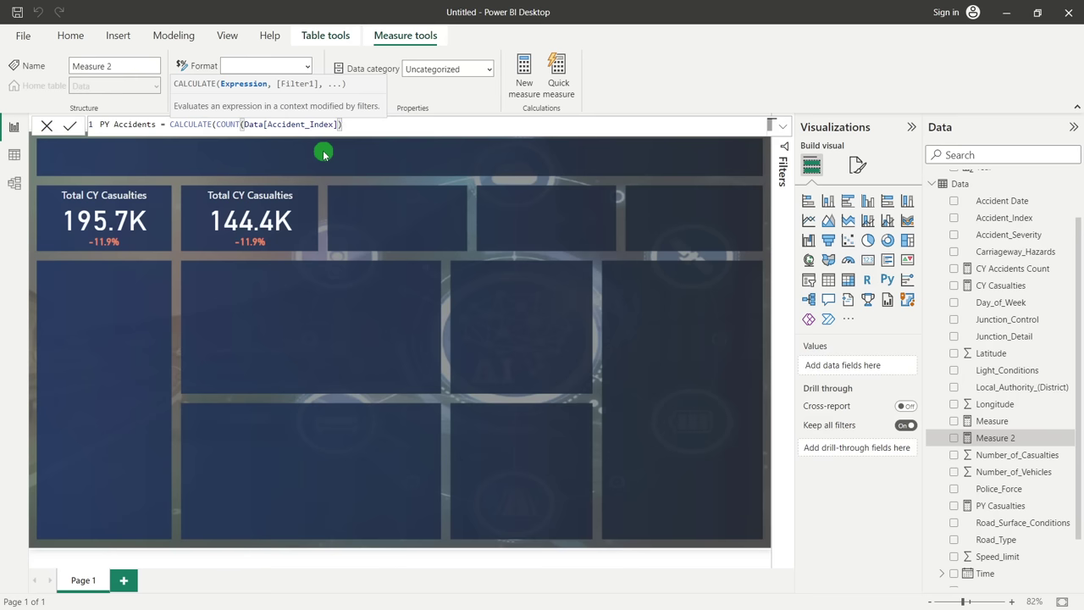
type(",")
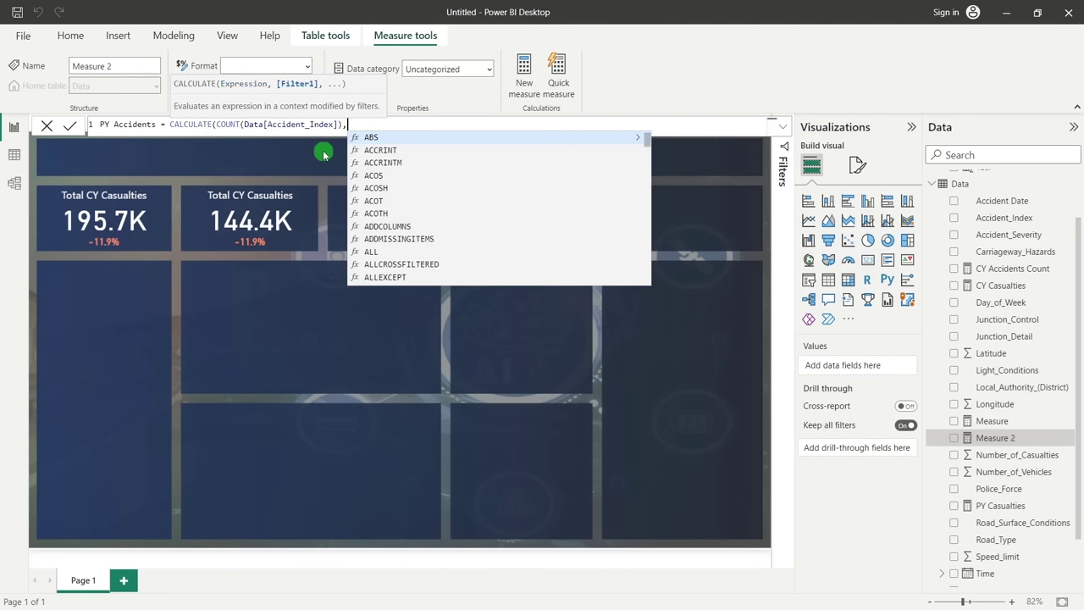
type("SAM")
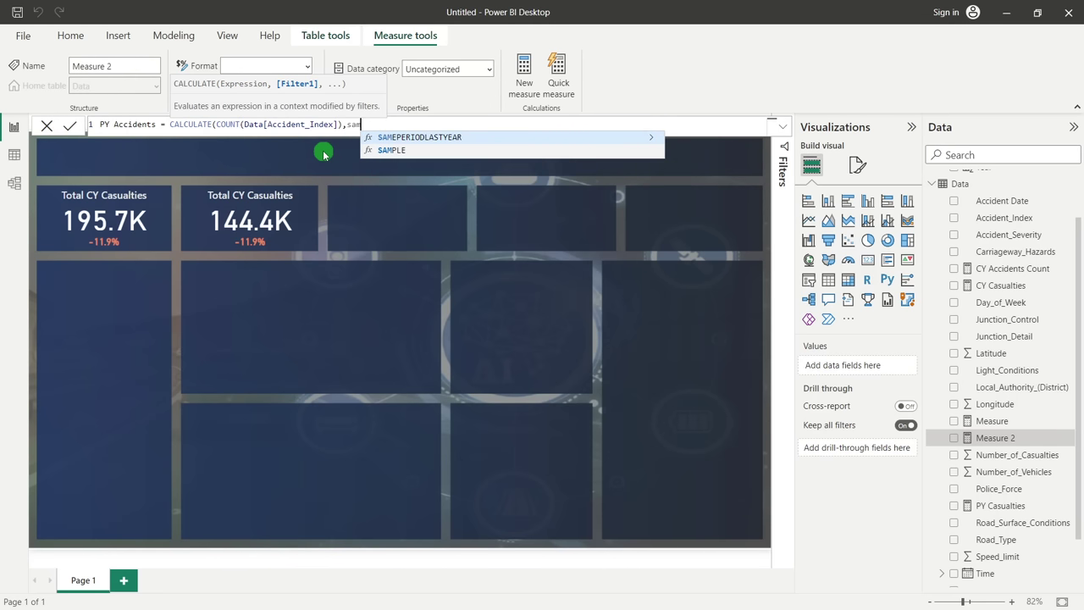
left_click(373, 139)
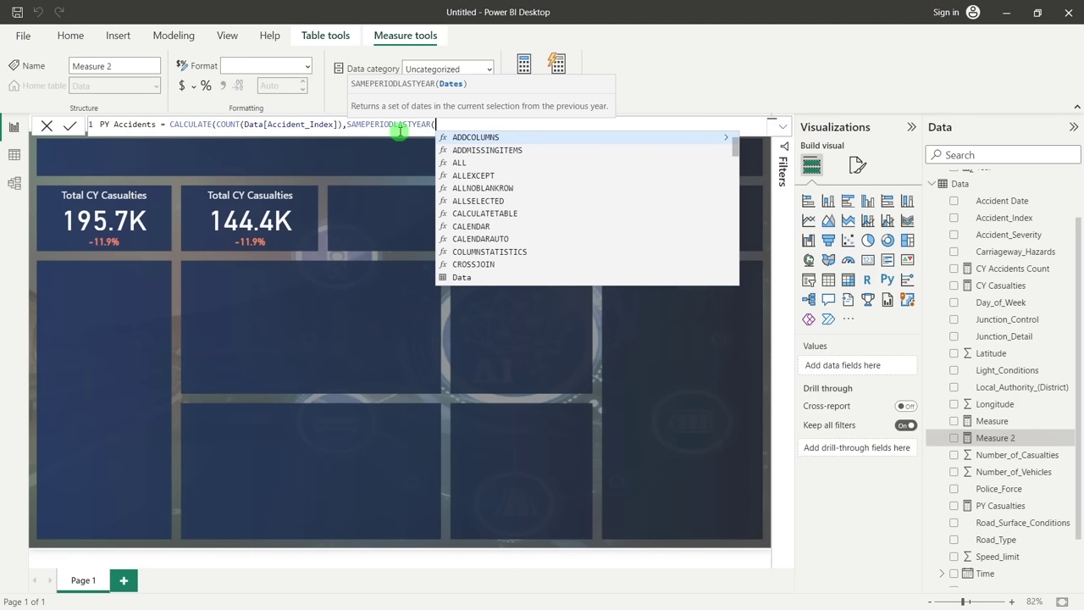
type("cal")
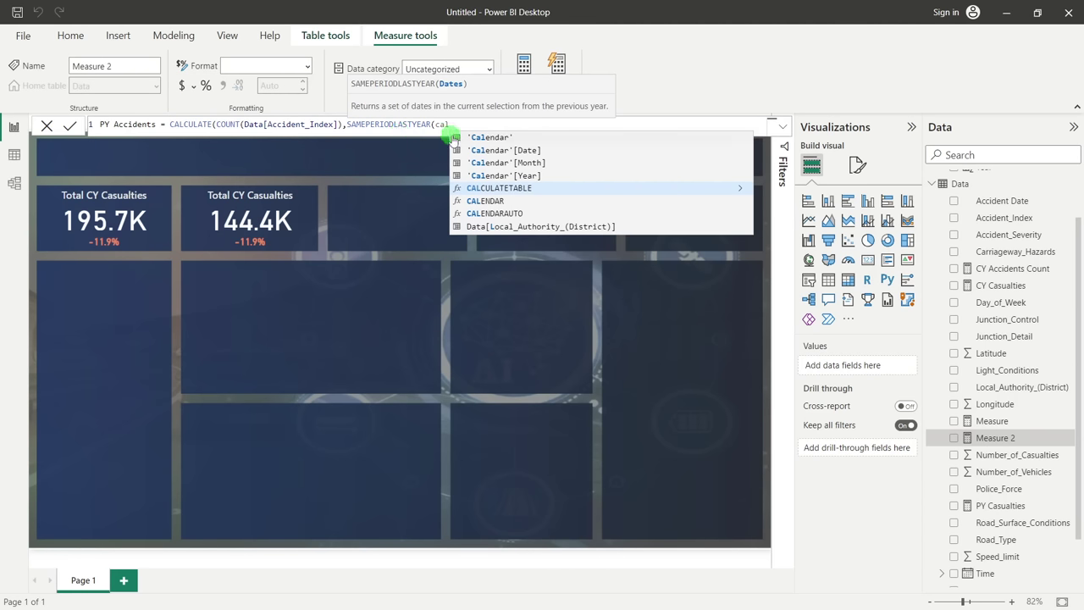
left_click(524, 152)
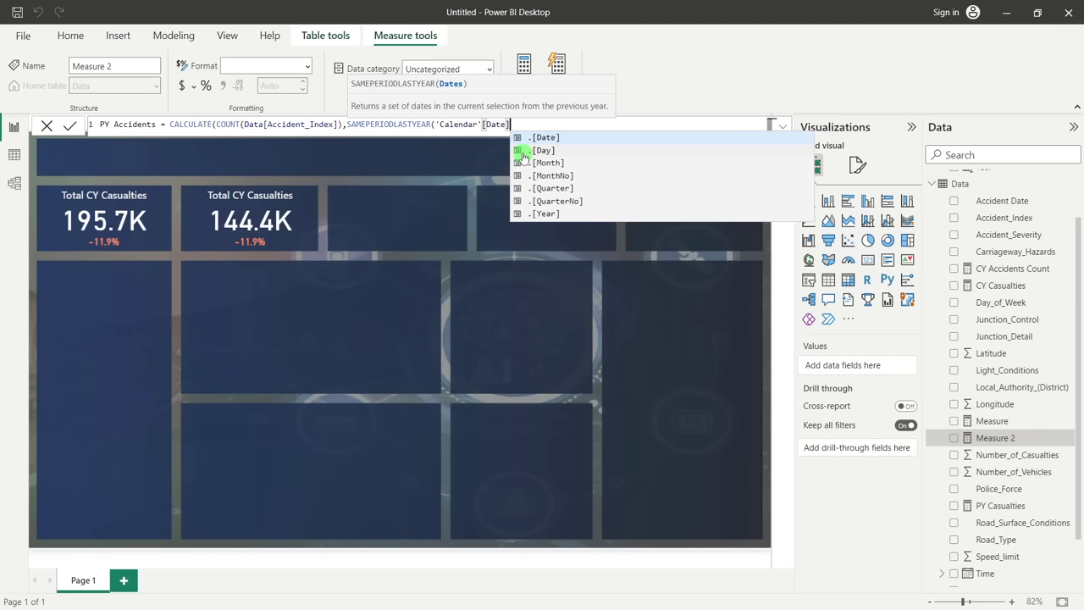
type("))")
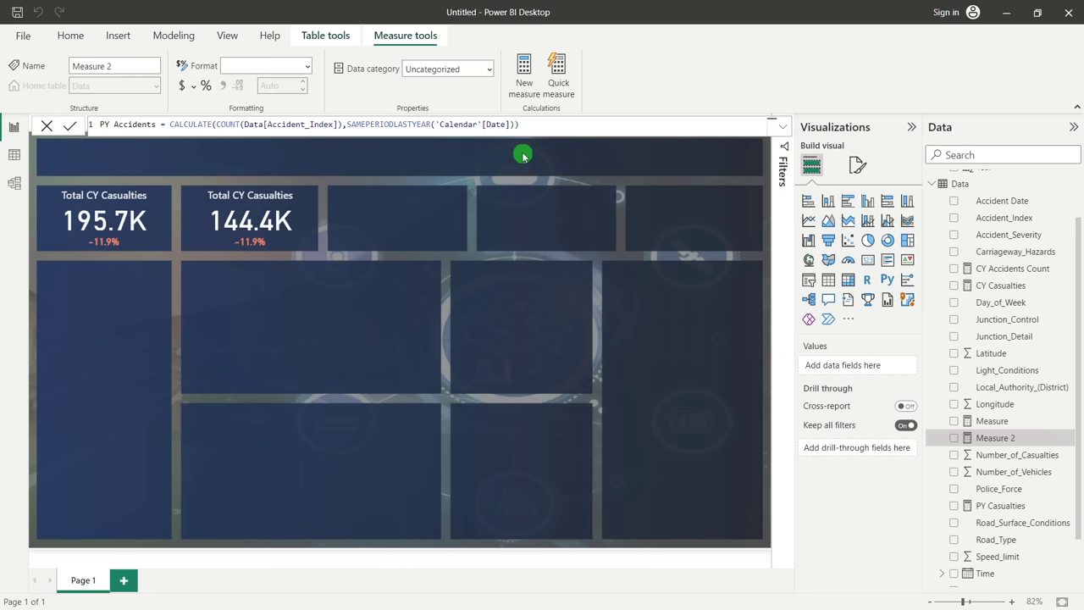
key("Return")
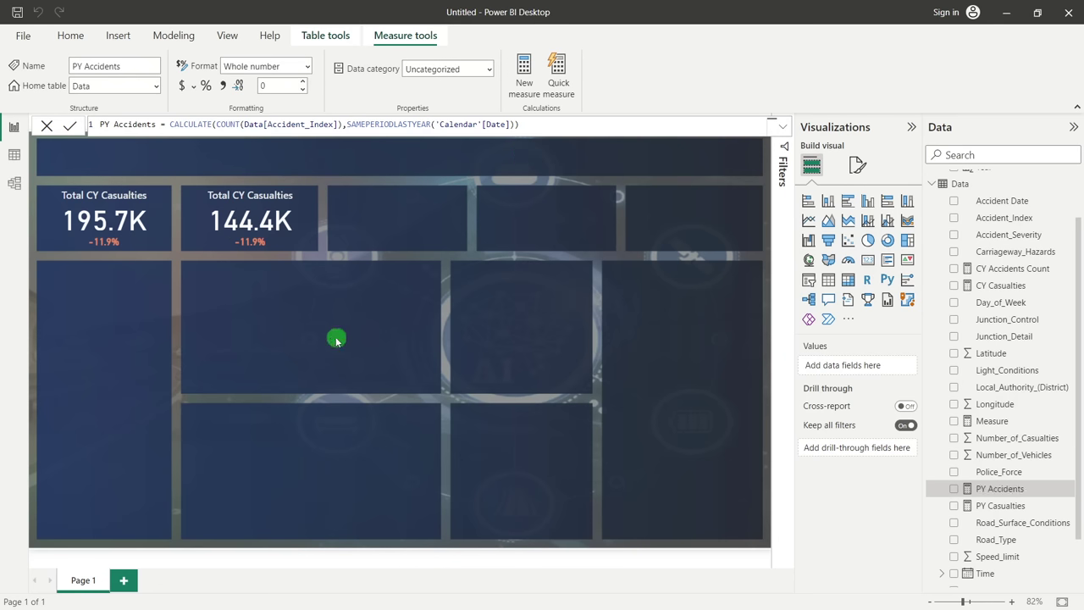
Create another new measure and name it YoY Accidents
scroll(987, 518, "down", 2)
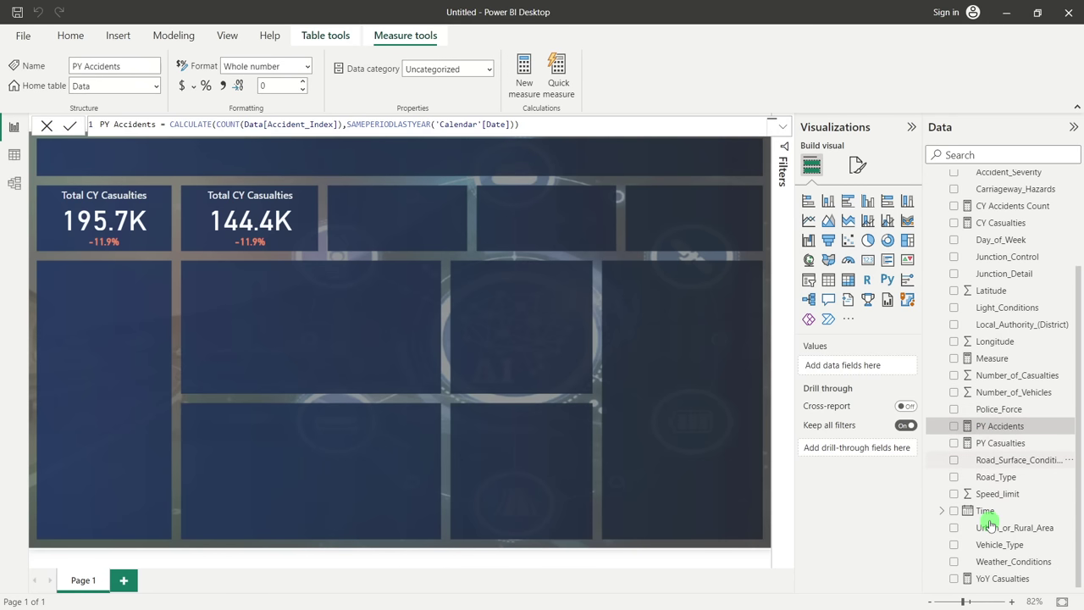
right_click(1008, 291)
left_click(898, 336)
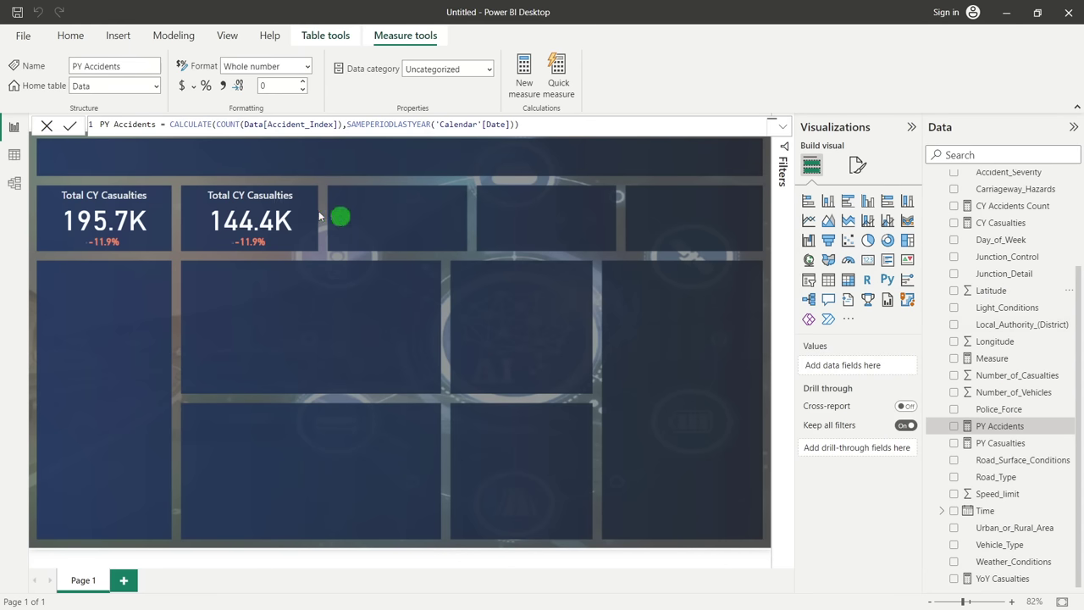
left_click_drag(143, 125, 90, 123)
type("YoY Accidents =")
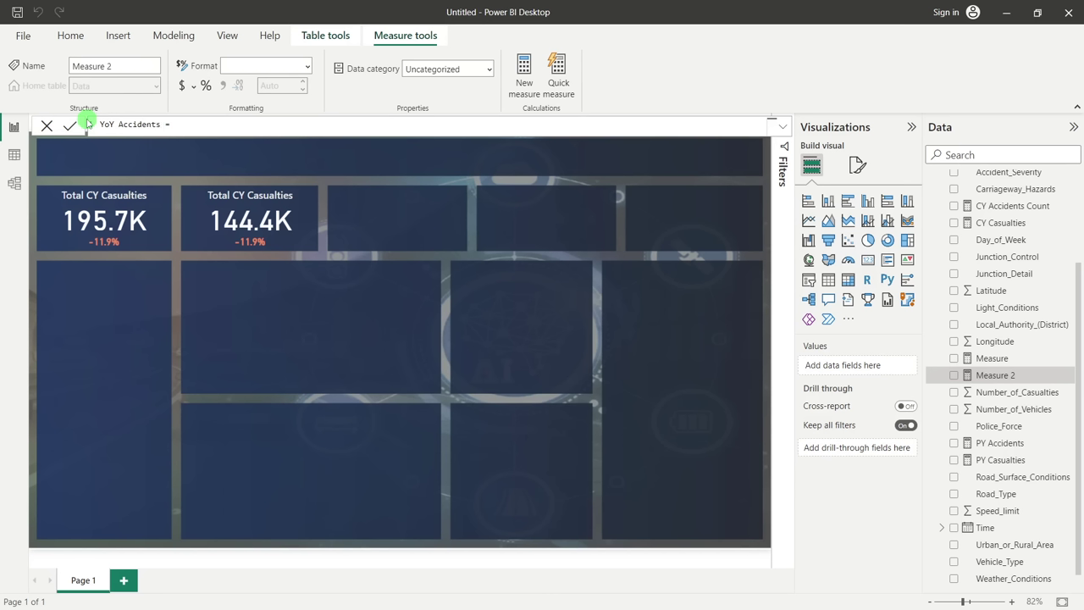
left_click(184, 125)
Define it as ([CY Accidents Count]-[PY Accidents])/[PY Accidents] and commit
type("([C")
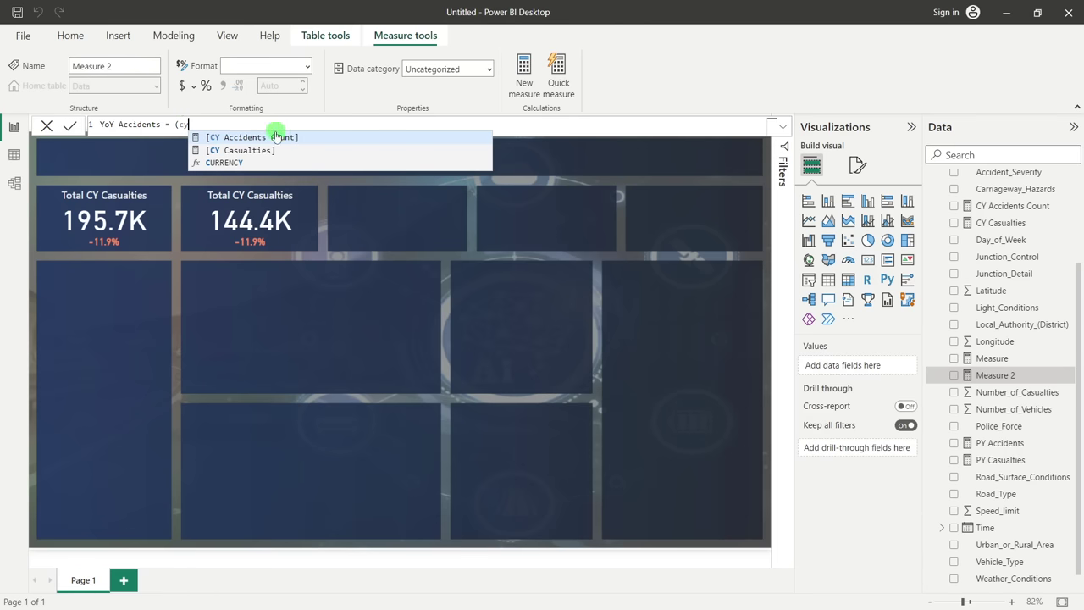
left_click(277, 138)
type("-")
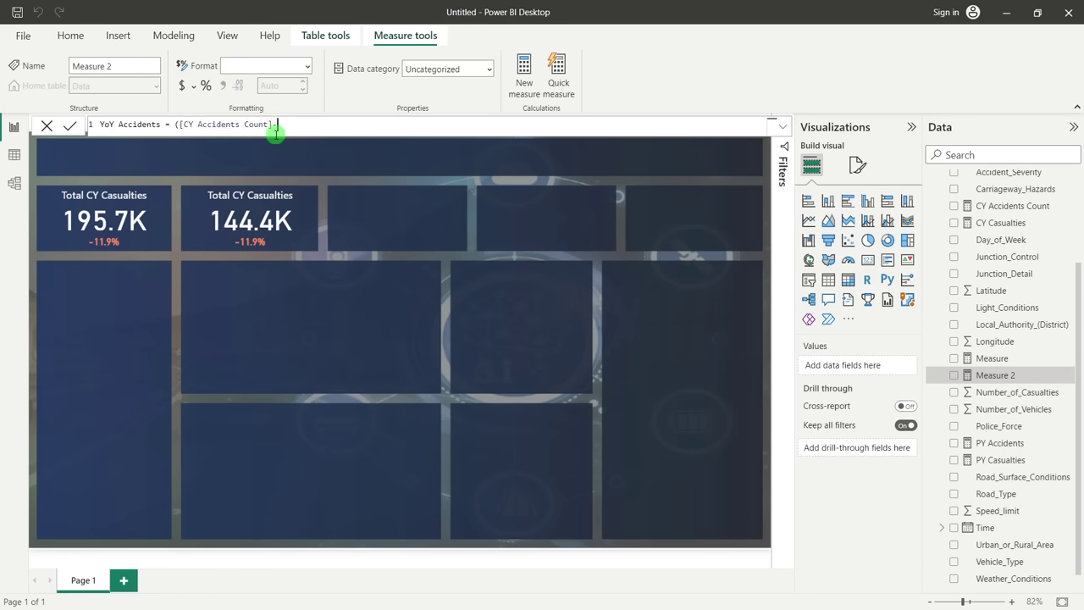
type("[P")
left_click(395, 136)
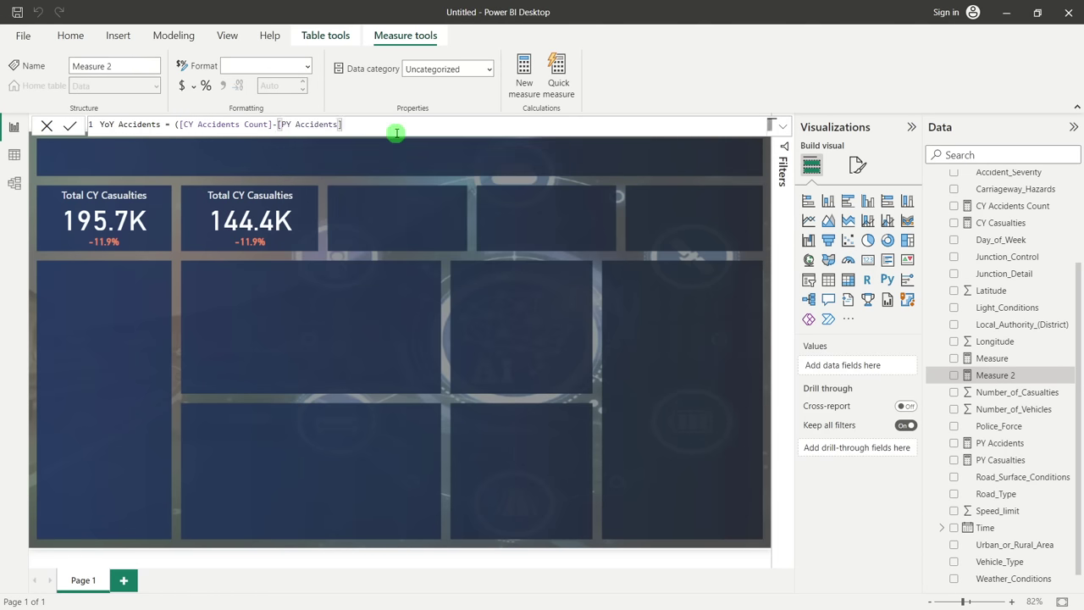
type(")/py")
left_click(397, 137)
key("Return")
left_click(1022, 576)
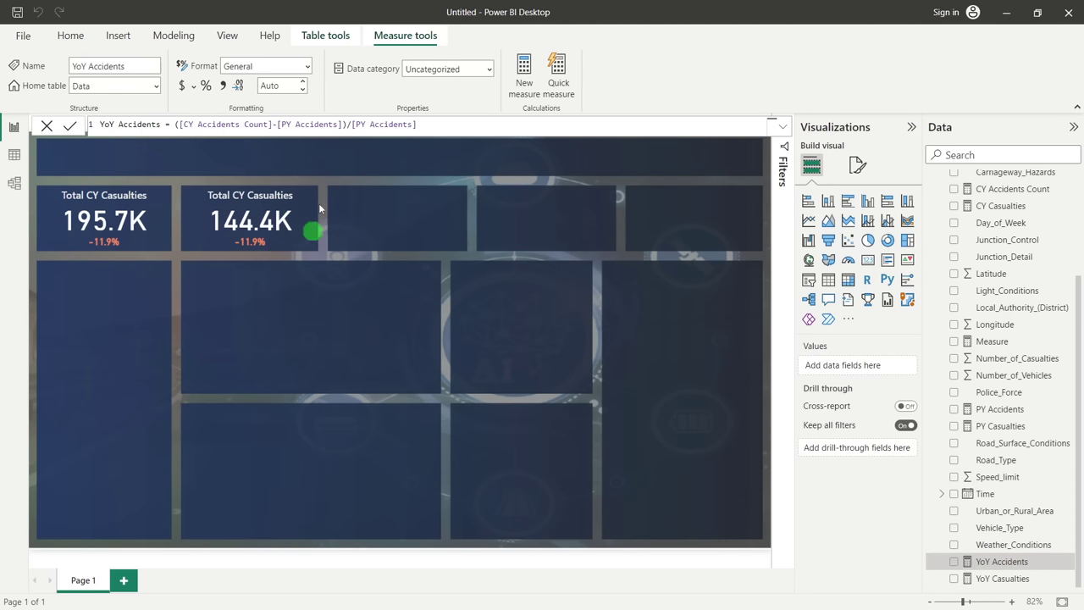
Swap YoY Casualties for YoY Accidents in the 144.4K card's change figure, then select the YoY Accidents measure
left_click(250, 245)
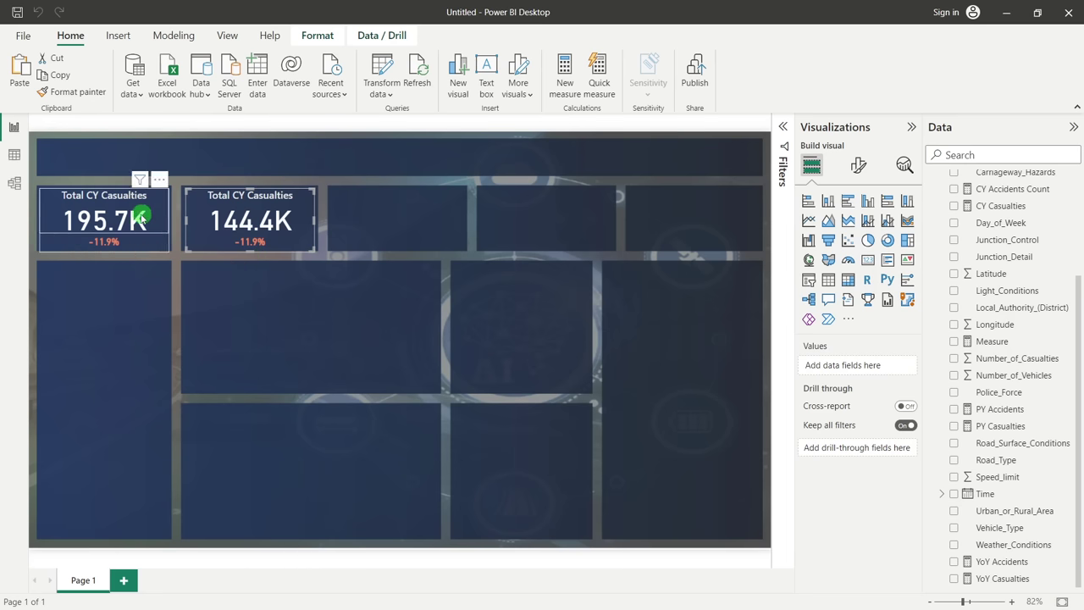
left_click(251, 243)
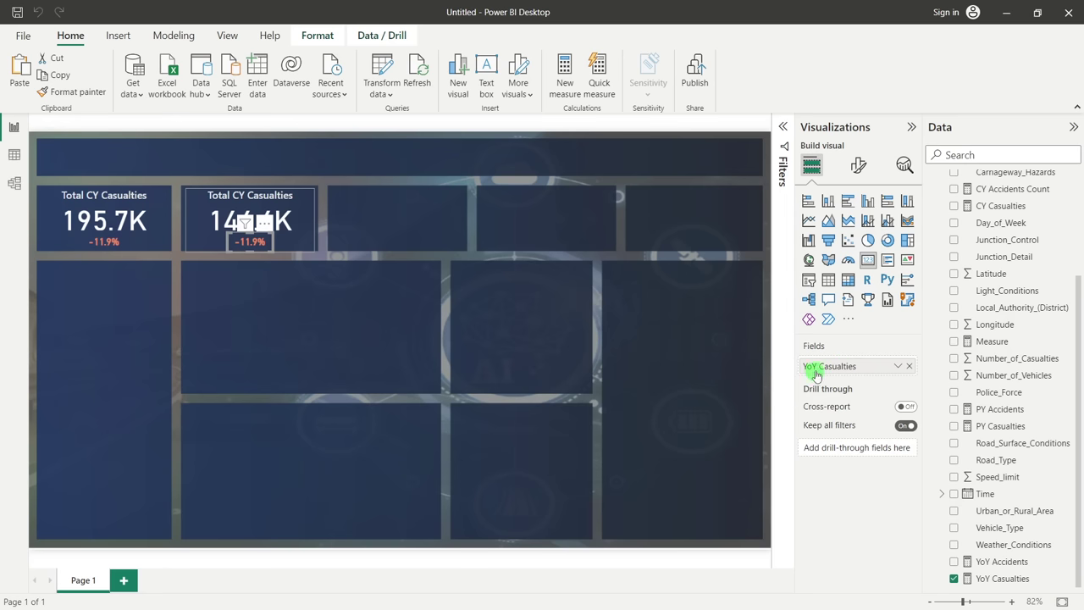
left_click(911, 366)
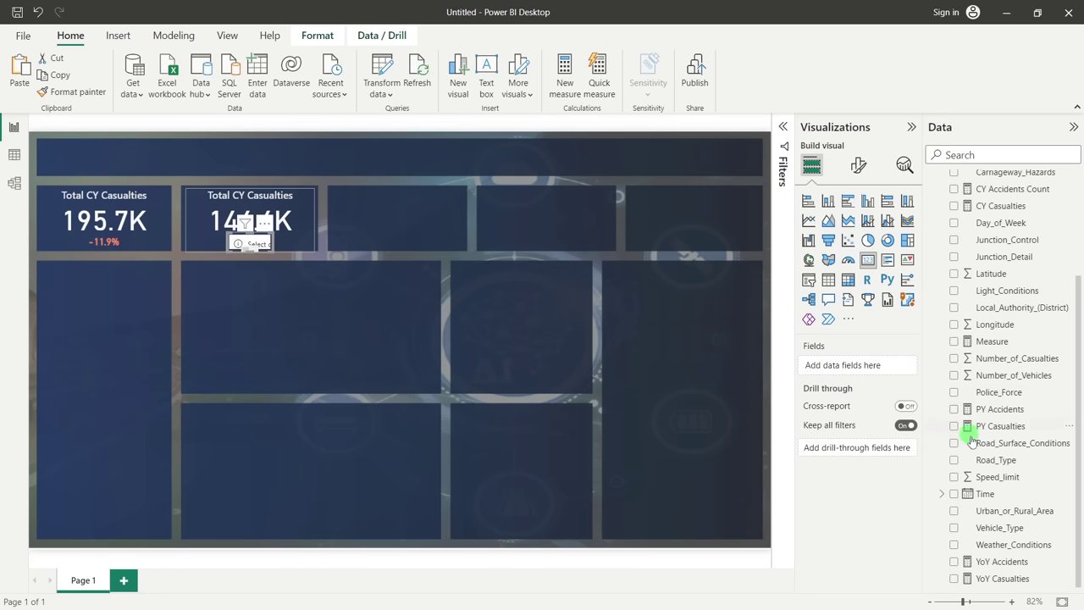
left_click_drag(1015, 564, 881, 363)
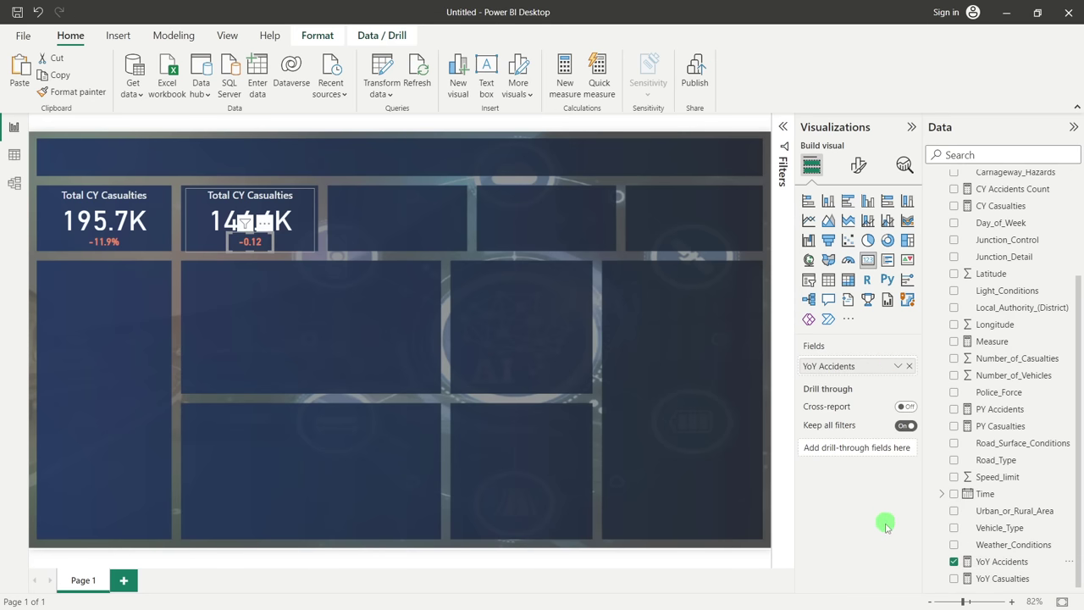
left_click(233, 352)
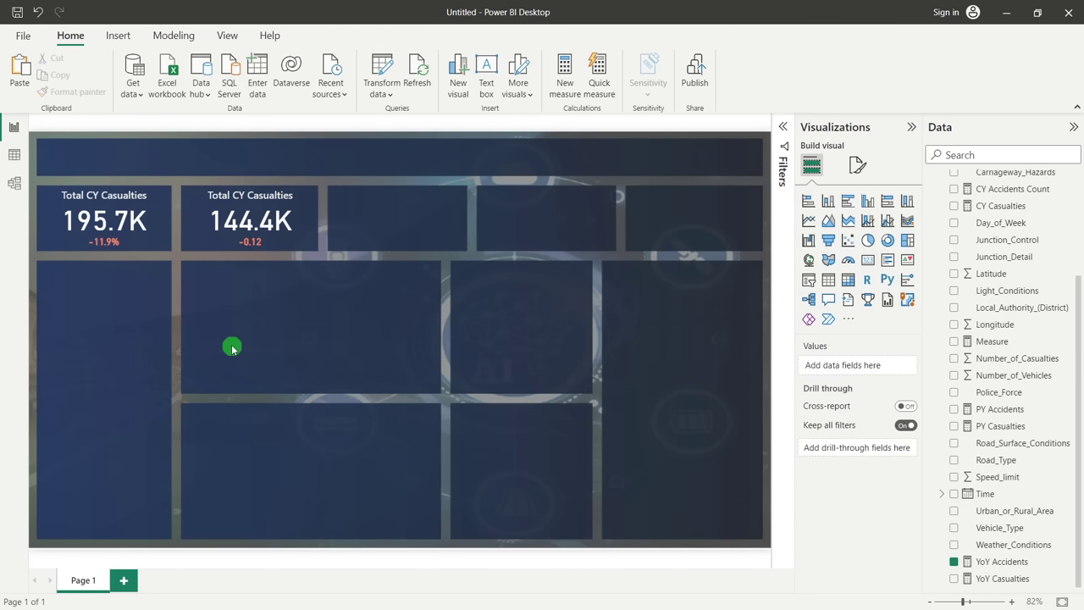
left_click(1020, 565)
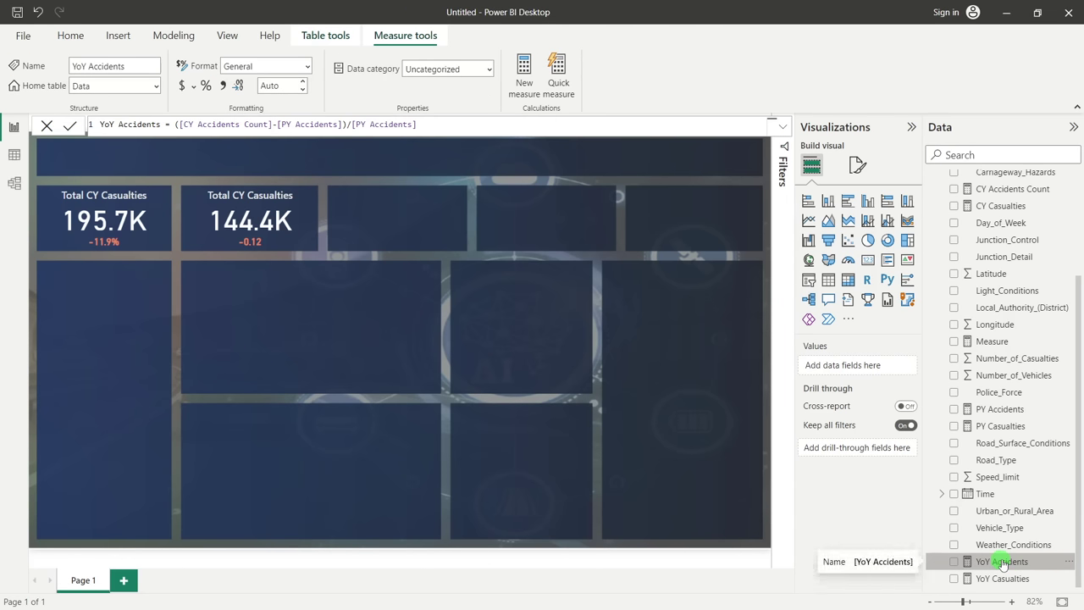
left_click(530, 207)
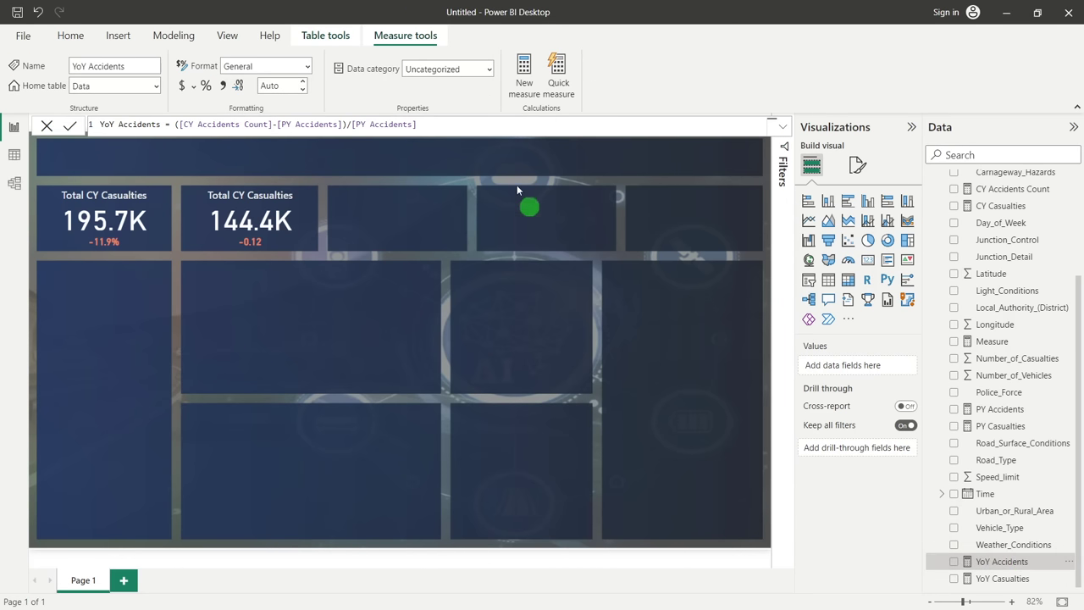
Format YoY Accidents as a one-decimal percentage so the 144.4K card shows -11.7%
left_click(205, 87)
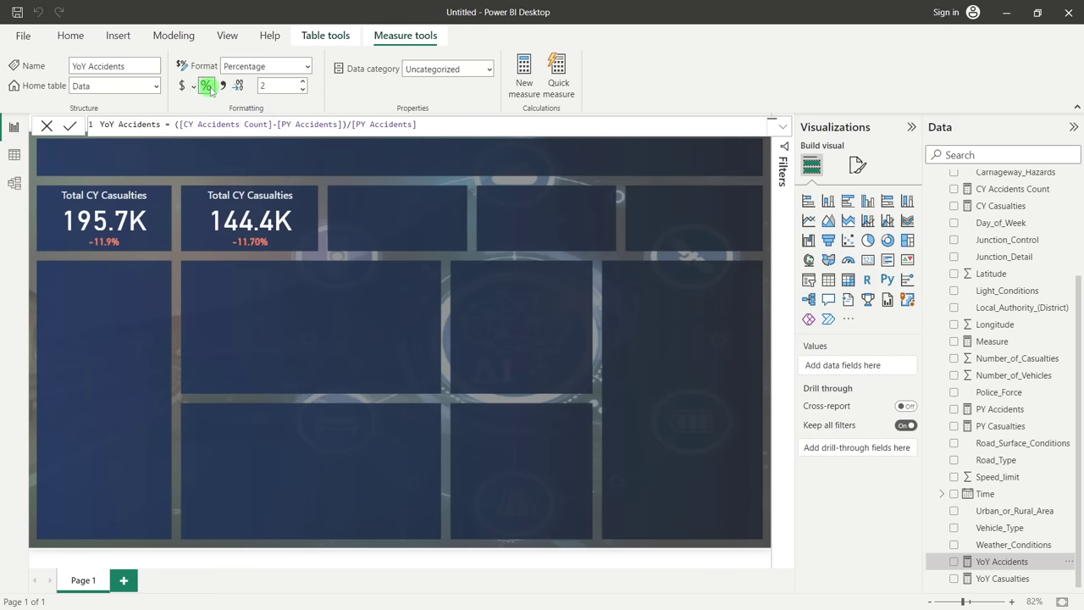
left_click(303, 89)
left_click(400, 310)
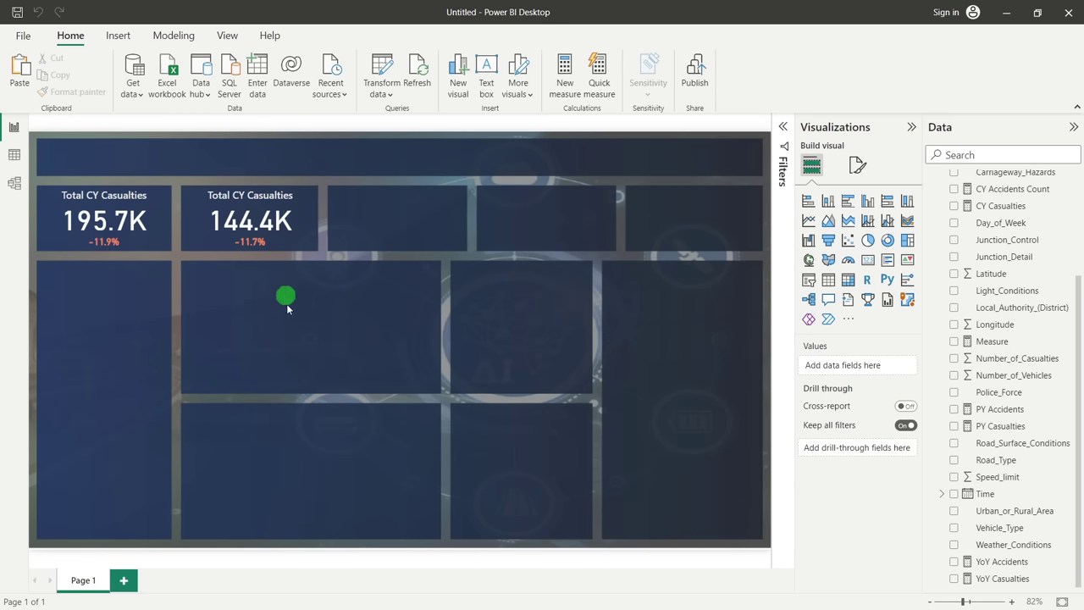
left_click(258, 200)
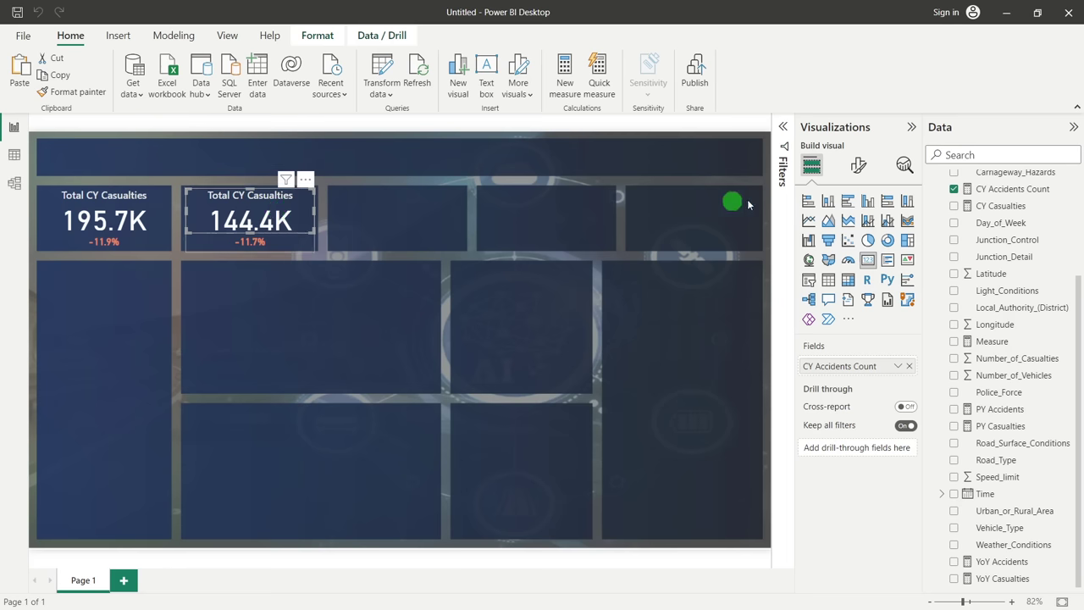
Change the 144.4K card's title text by replacing 'Casualties' with 'Accidents'
left_click(858, 168)
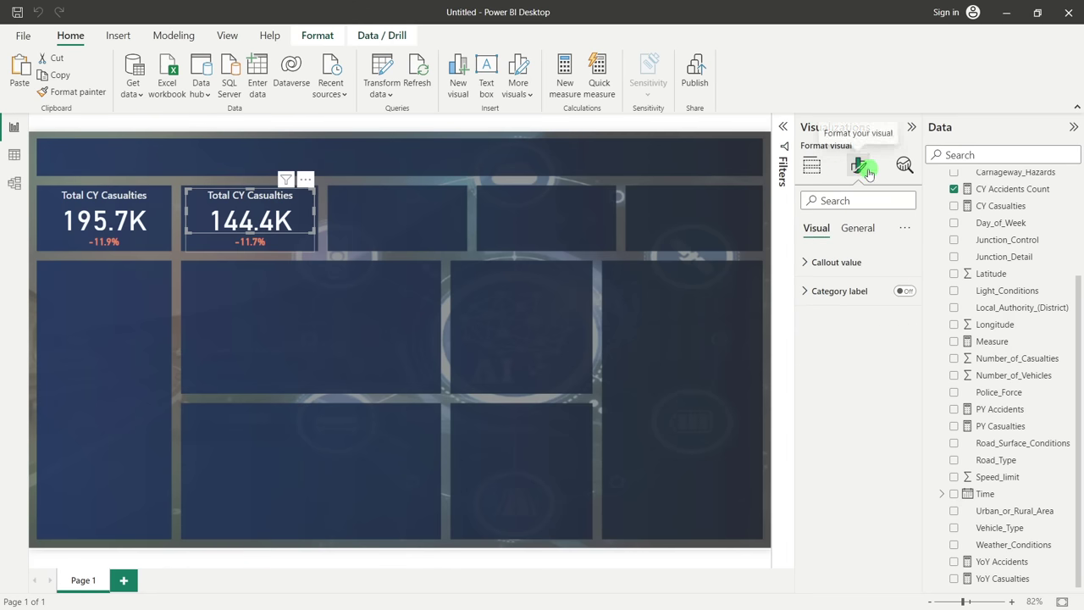
left_click(857, 229)
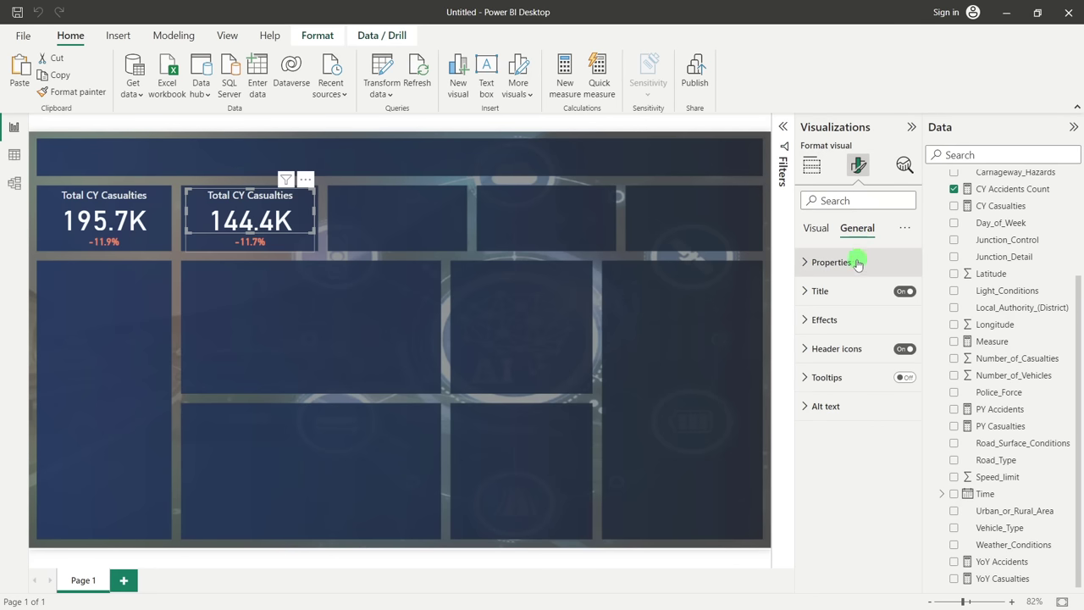
left_click(845, 291)
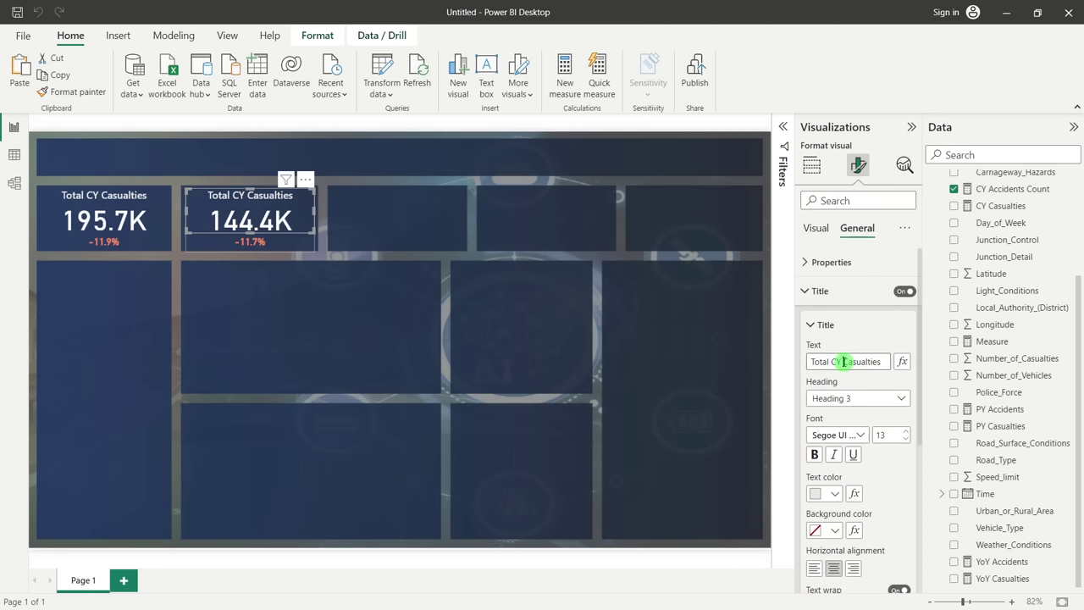
left_click_drag(844, 362, 882, 361)
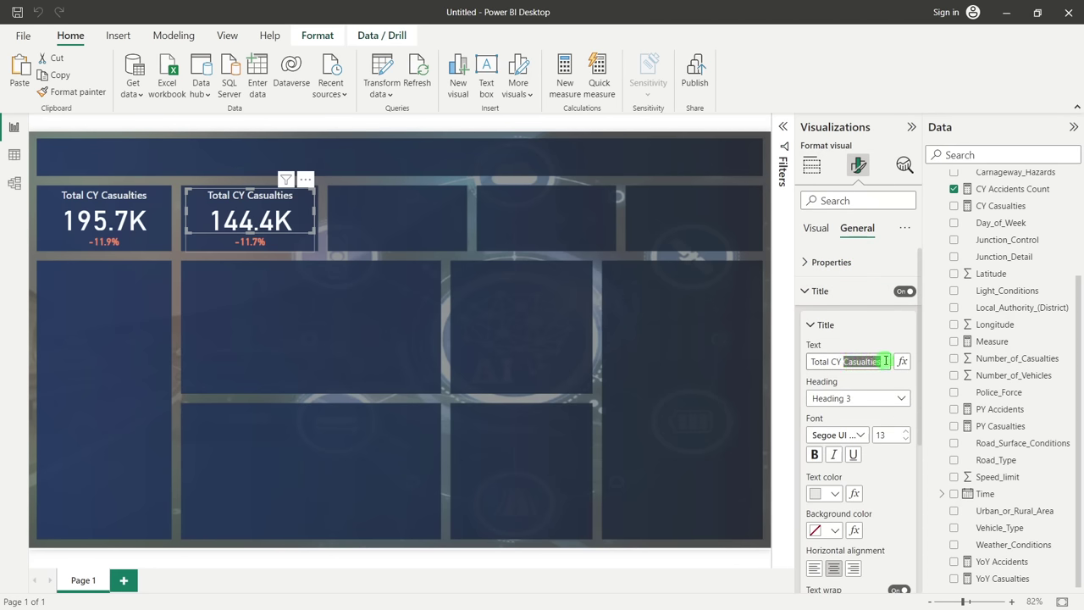
key("BackSpace")
type("Accident")
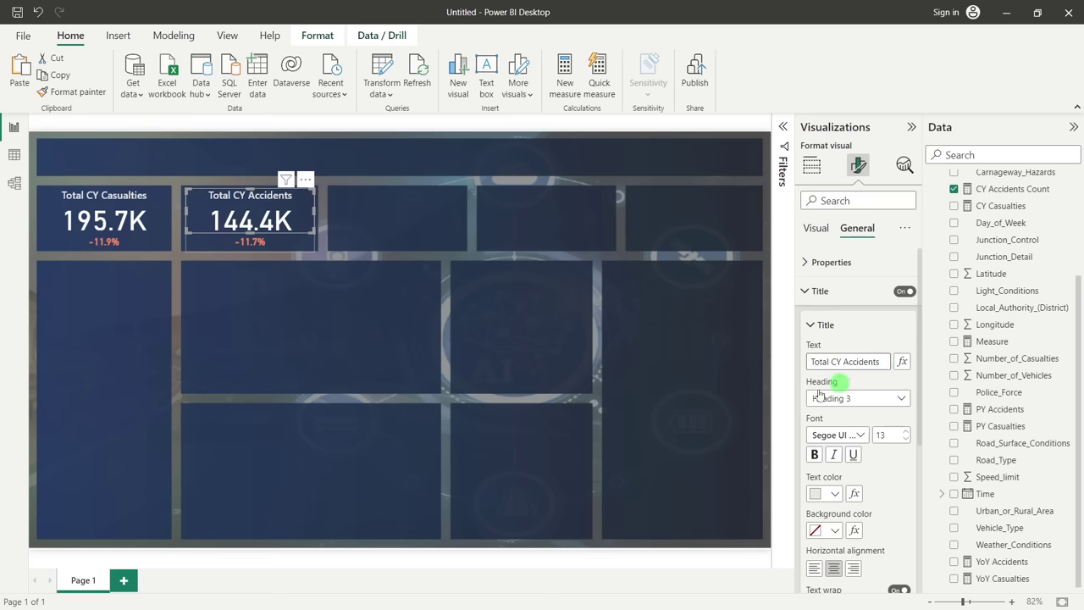
left_click(410, 351)
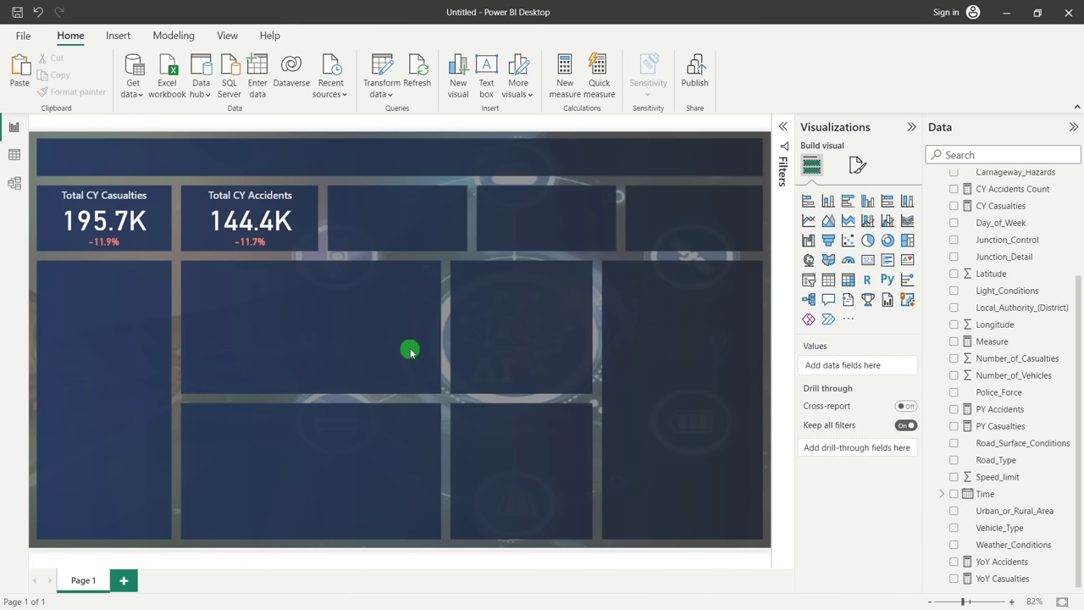
Check the Total CY Casualties card's field and reposition it in the top row
left_click(120, 212)
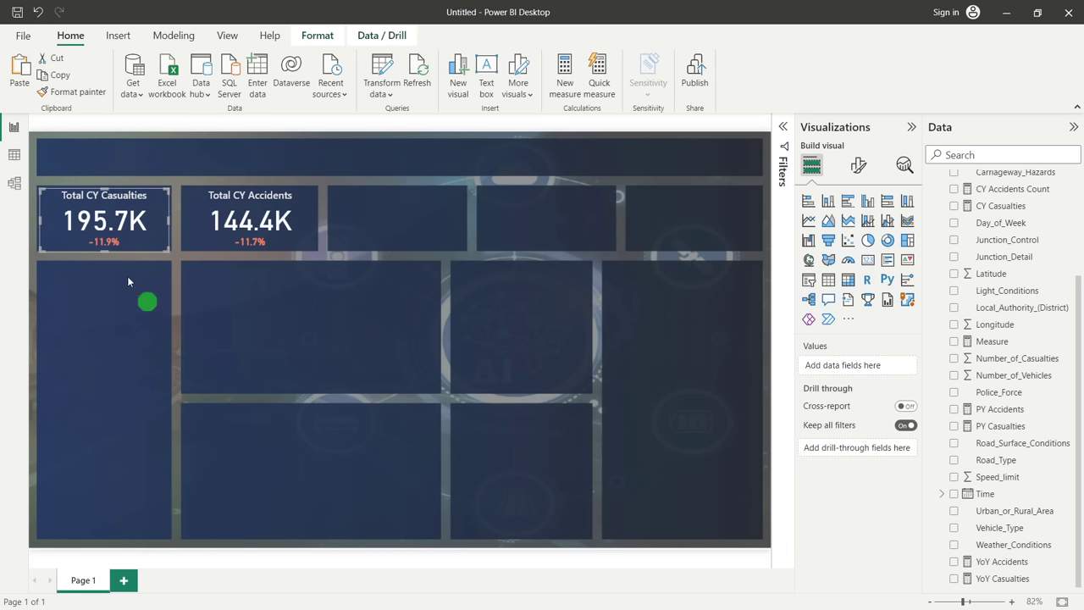
left_click(111, 210)
left_click(159, 366)
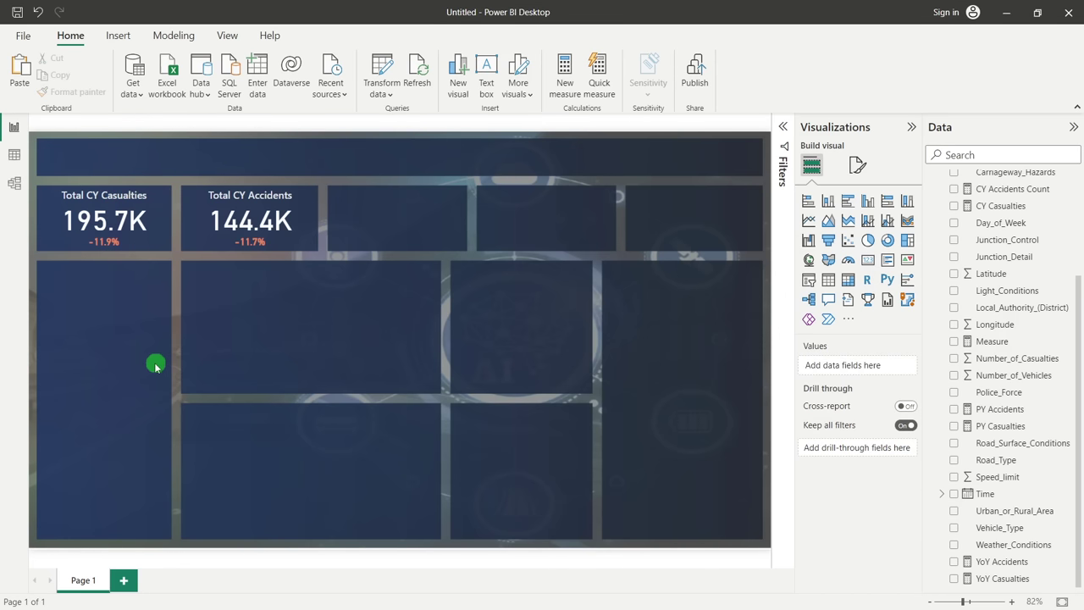
mouse_move(135, 212)
left_mouse_down()
mouse_move(142, 176)
mouse_move(152, 210)
mouse_move(136, 215)
left_mouse_up()
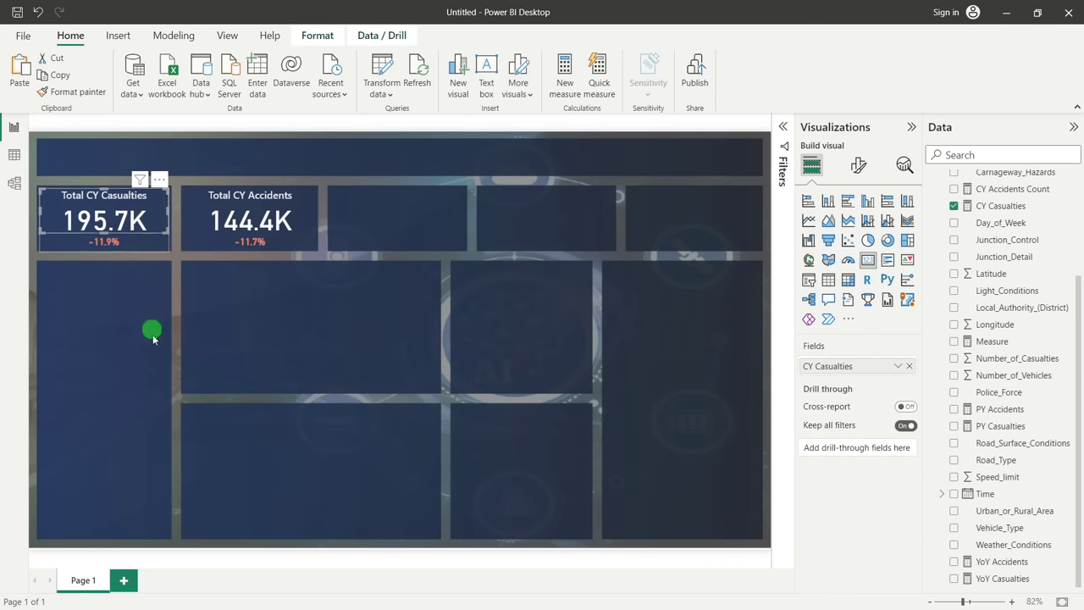
left_click(153, 331)
Copy and paste the Total CY Casualties card, placing the duplicate in the third top-row slot
left_click(167, 201)
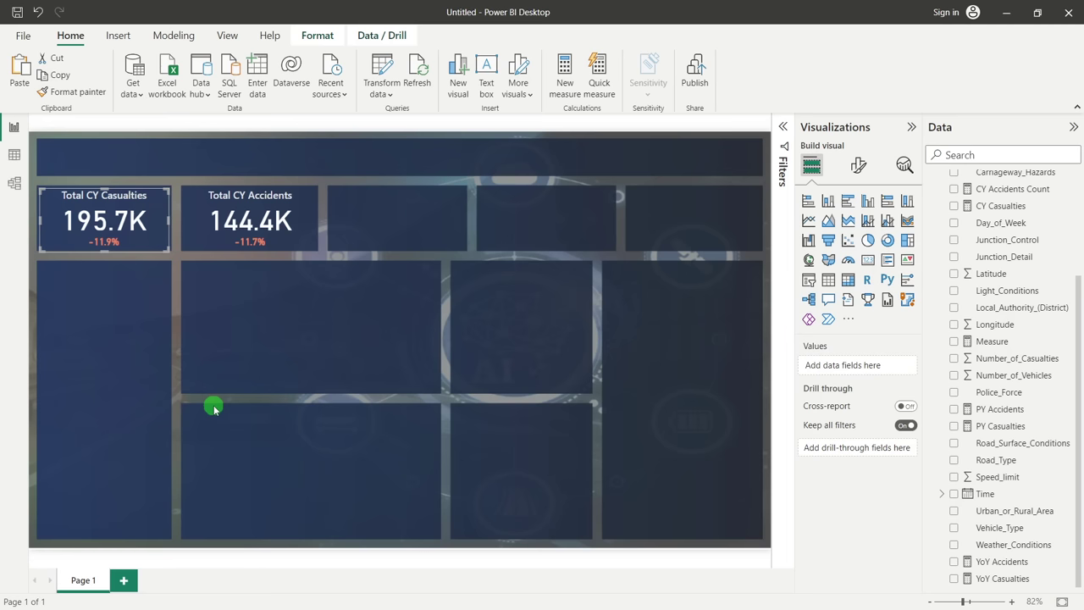
key("ctrl+c")
key("ctrl+v")
left_click_drag(162, 208, 447, 205)
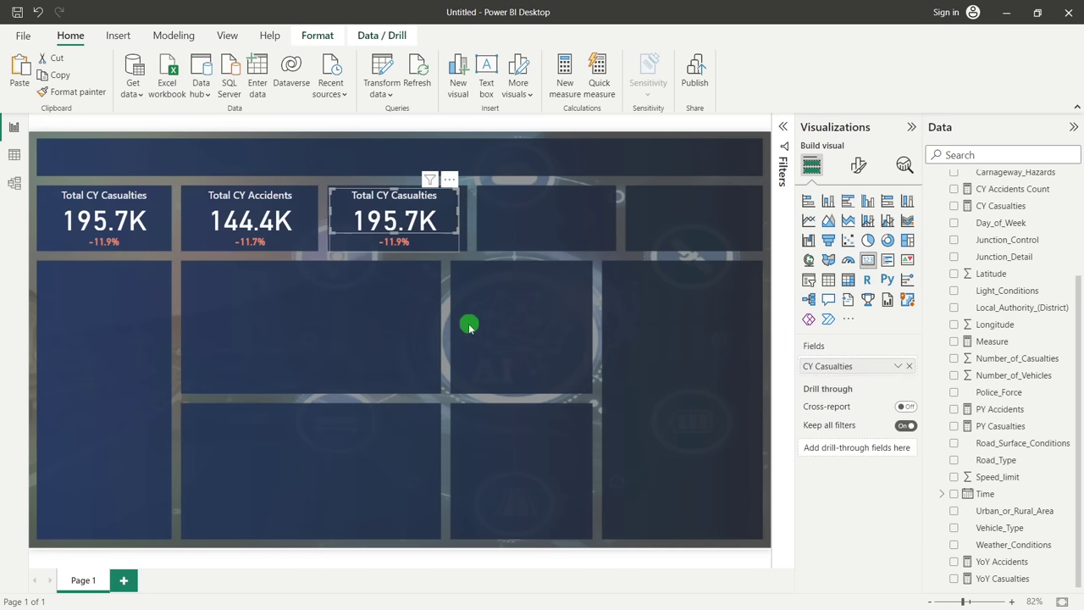
key("Right")
key("Right")
key("Right")
key("Right")
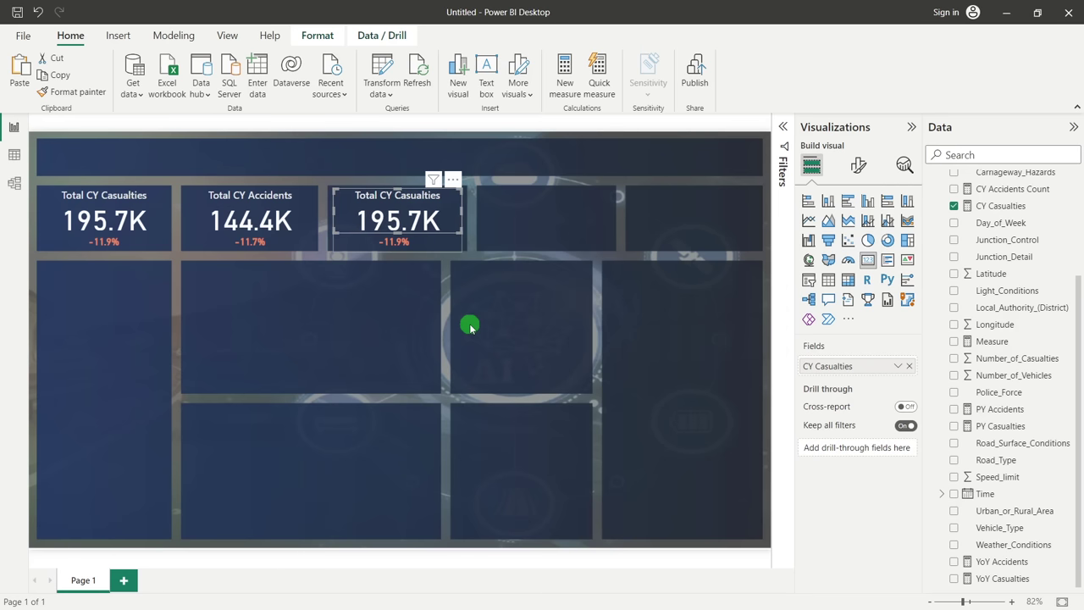
left_click(469, 325)
left_click(428, 203)
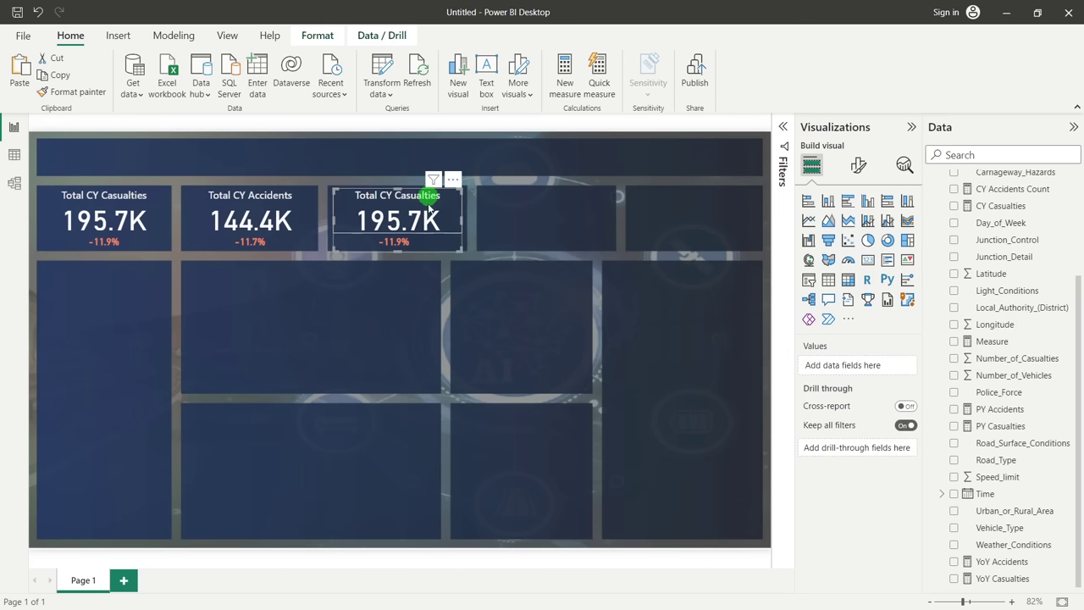
left_click(454, 337)
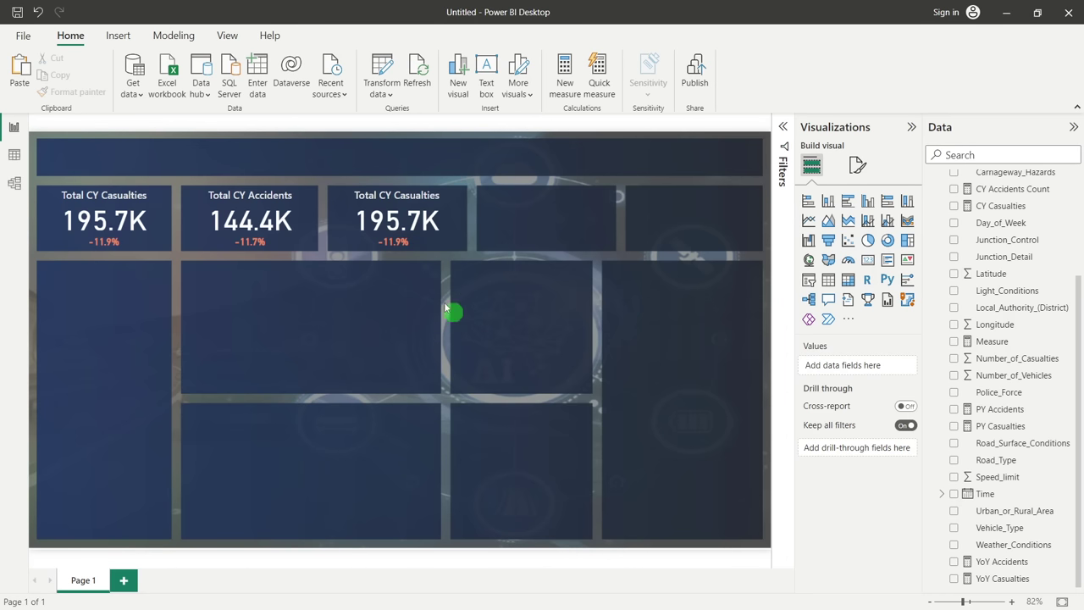
Read the Current Year accident severity KPI requirement on the PowerPoint slide, then return to Power BI
key("alt+Tab")
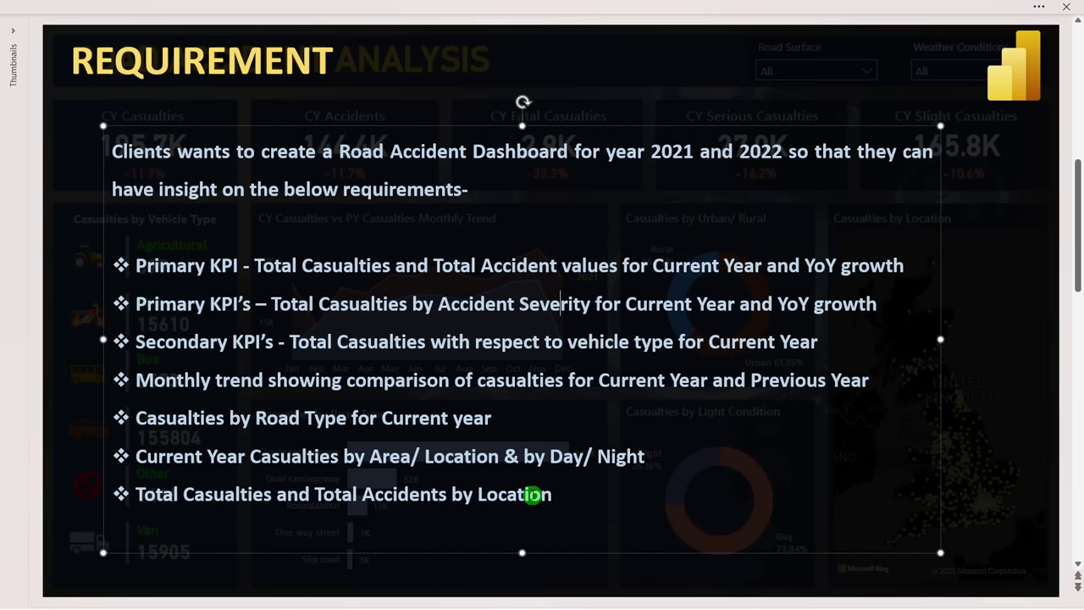
left_click_drag(286, 303, 733, 304)
left_click(567, 381)
left_click(794, 305)
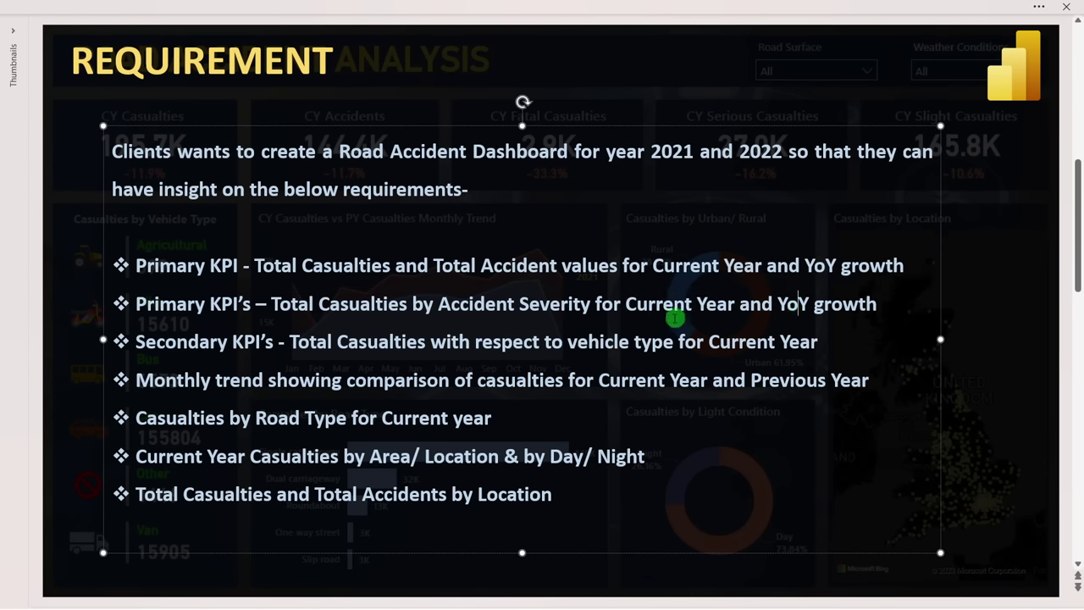
key("alt+Tab")
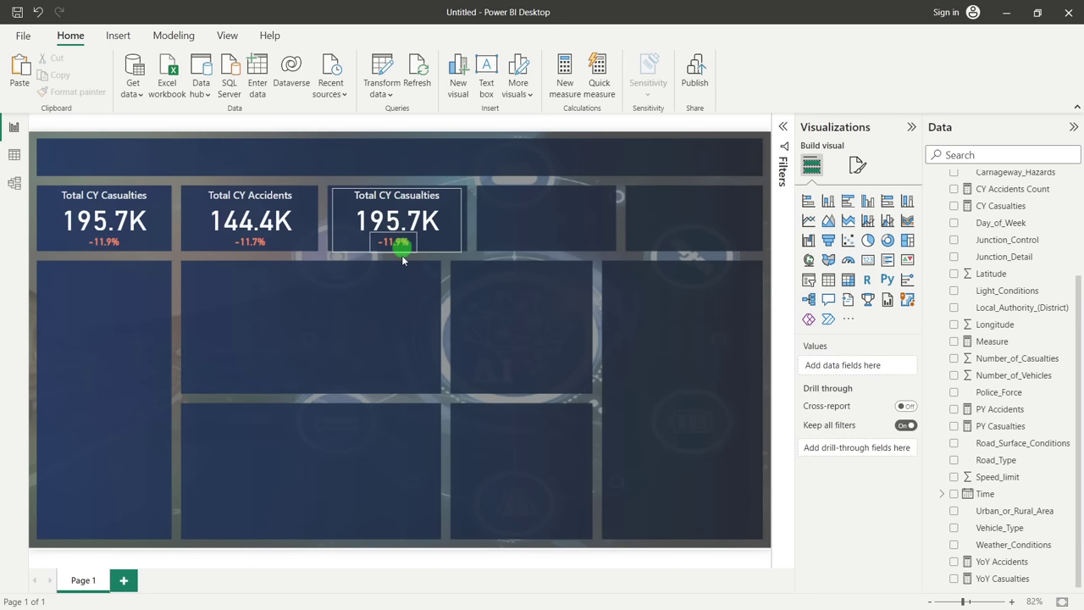
Filter the duplicate card's casualties value to Accident_Severity = Fatal
left_click(399, 207)
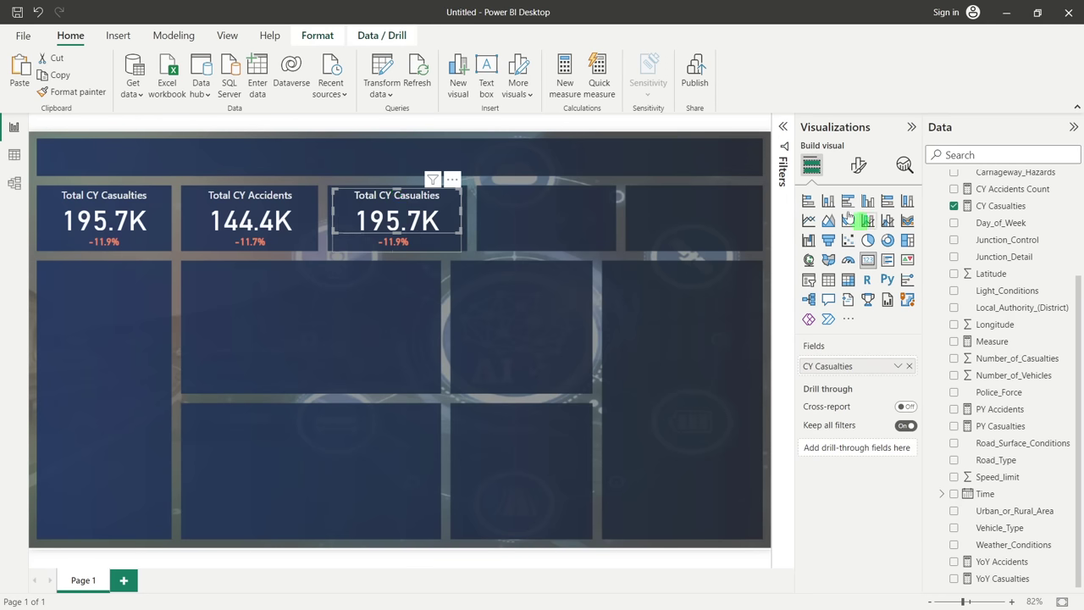
left_click(784, 128)
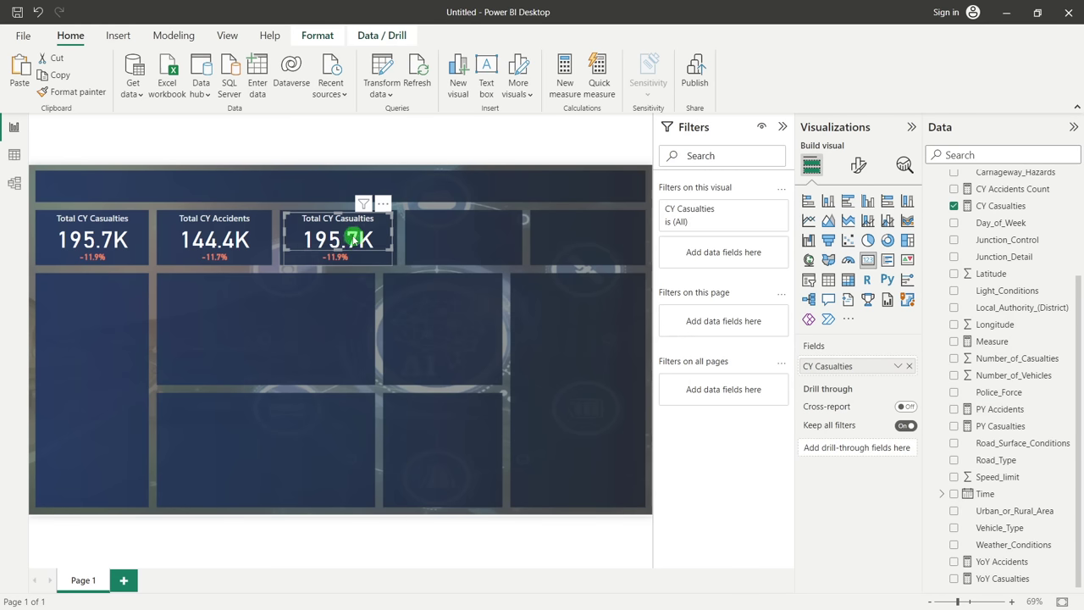
scroll(996, 268, "up", 4)
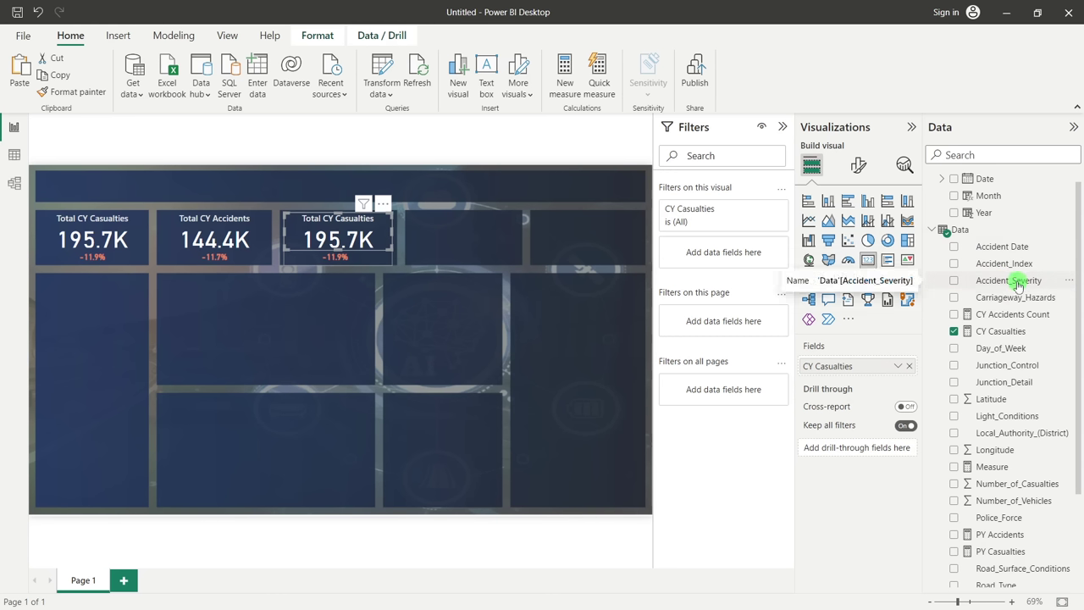
mouse_move(1019, 288)
left_mouse_down()
mouse_move(799, 279)
mouse_move(699, 254)
mouse_move(726, 249)
mouse_move(719, 242)
mouse_move(712, 253)
mouse_move(497, 266)
mouse_move(322, 242)
mouse_move(470, 256)
mouse_move(720, 307)
mouse_move(743, 335)
mouse_move(31, 327)
mouse_move(731, 107)
mouse_move(404, 520)
mouse_move(643, 178)
mouse_move(127, 300)
mouse_move(387, 513)
mouse_move(711, 435)
mouse_move(700, 392)
mouse_move(1030, 249)
mouse_move(1014, 267)
left_mouse_up()
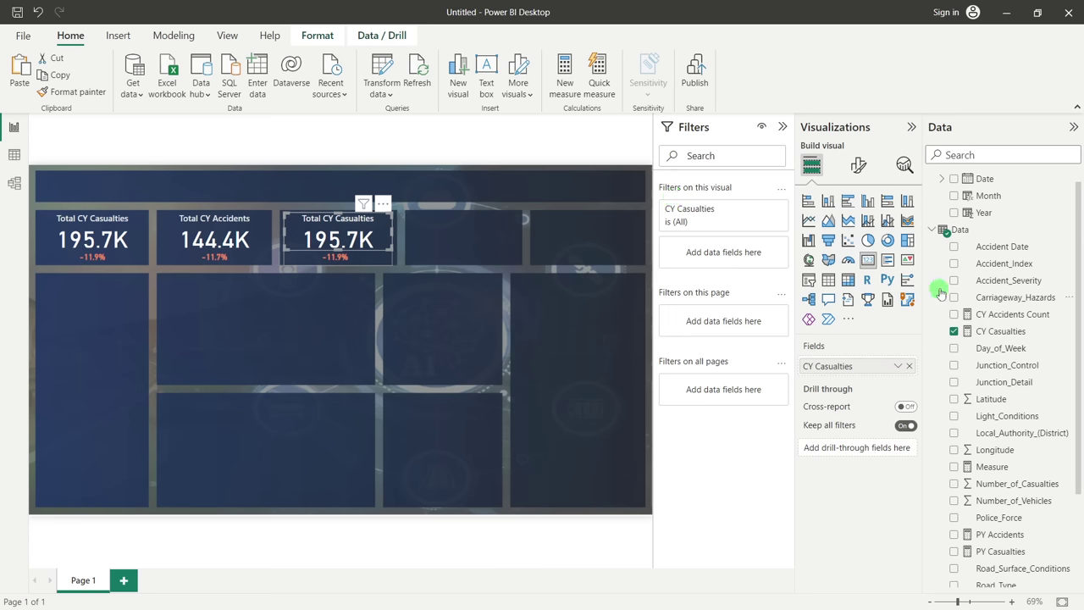
left_click_drag(1017, 285, 736, 252)
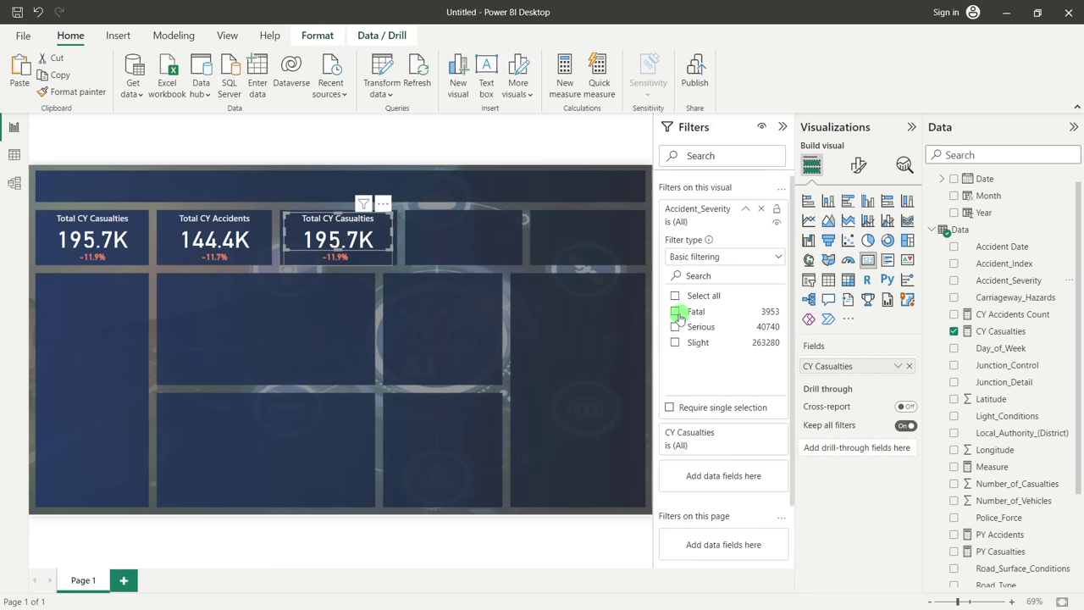
left_click(675, 312)
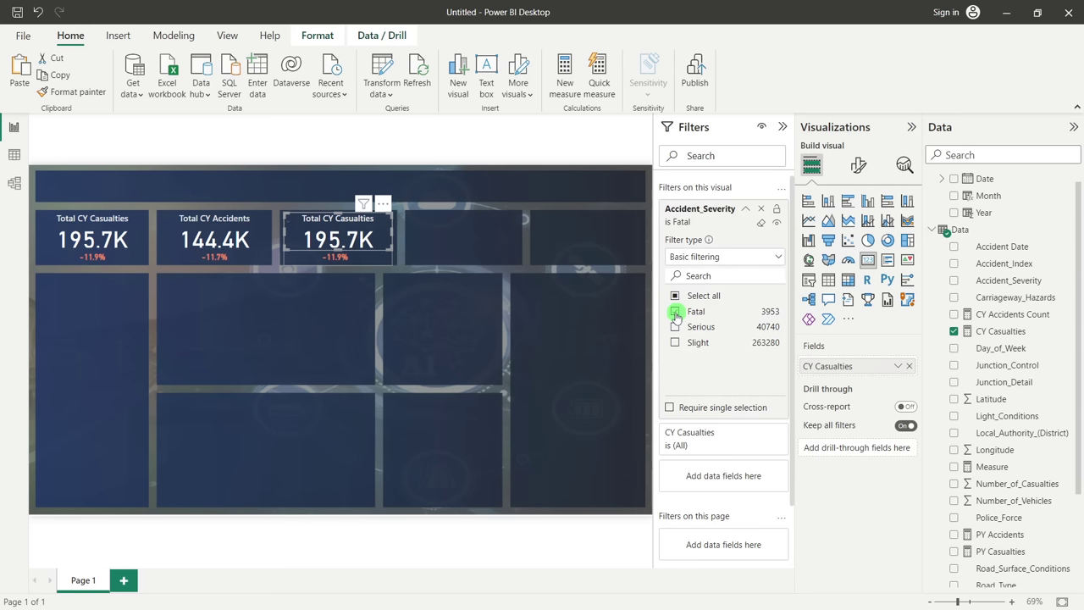
Apply the same Fatal severity filter to the card's YoY figure, giving -33.3%
left_click(337, 261)
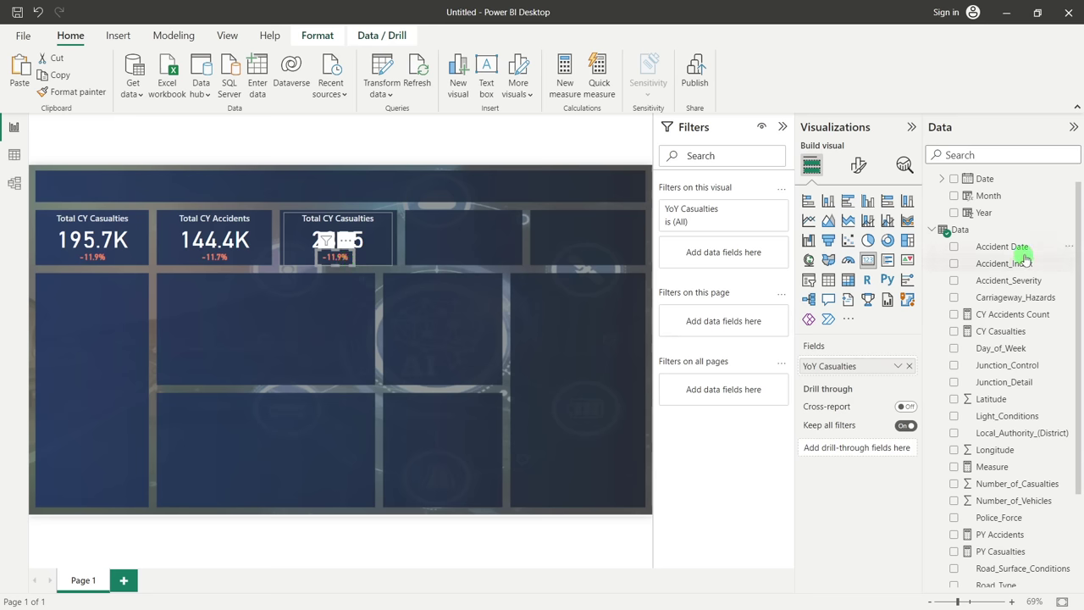
left_click_drag(1025, 281, 737, 253)
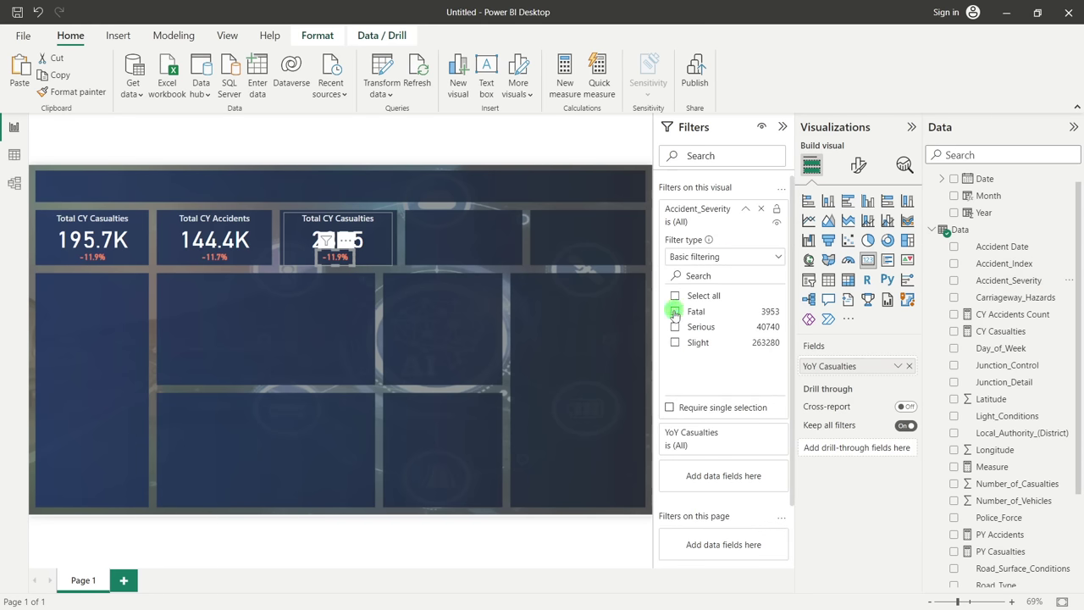
left_click(675, 312)
left_click(357, 332)
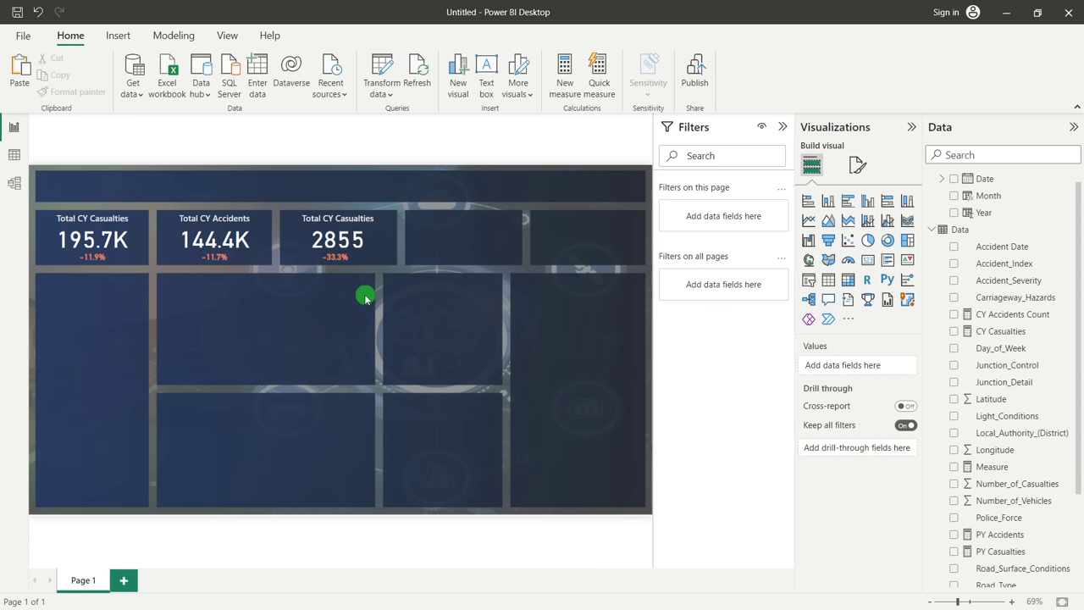
left_click(354, 241)
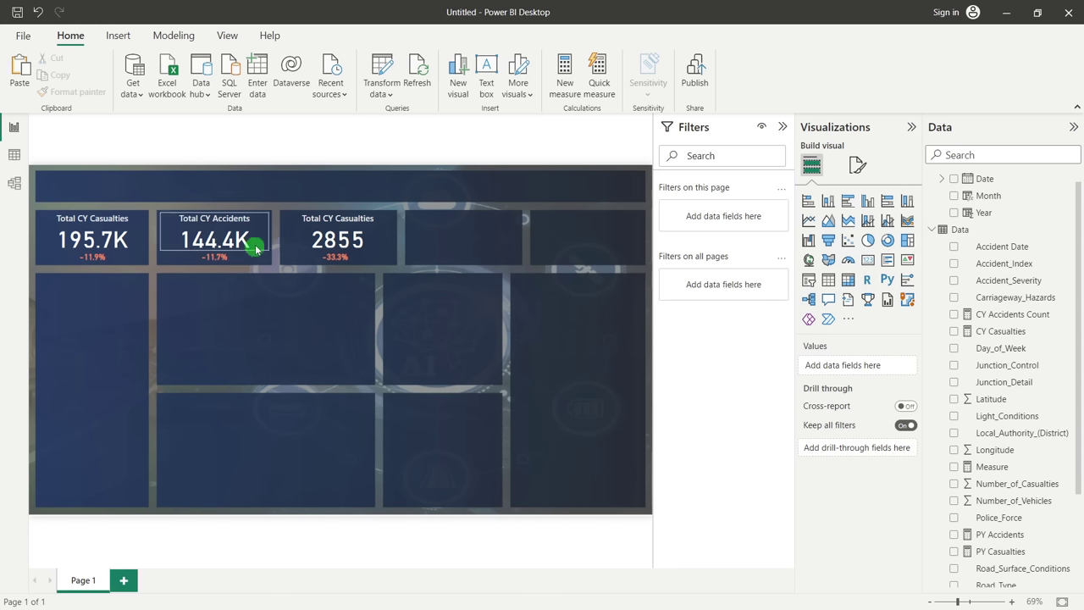
Edit the 2855 card's title from 'Total CY Casualties' to 'CY Fatal Casualties'
left_click(330, 227)
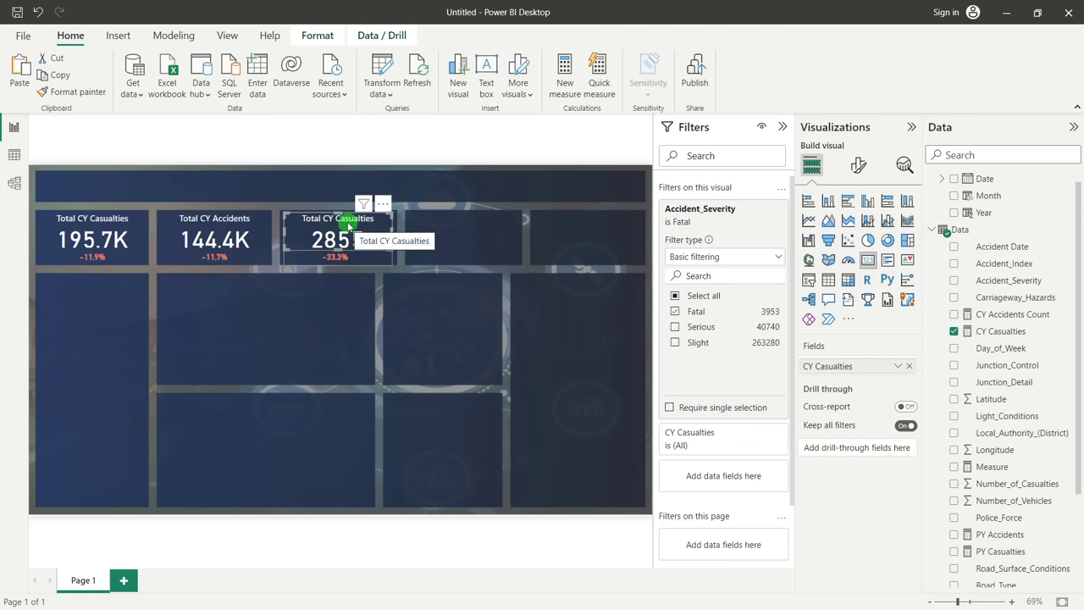
left_click(859, 167)
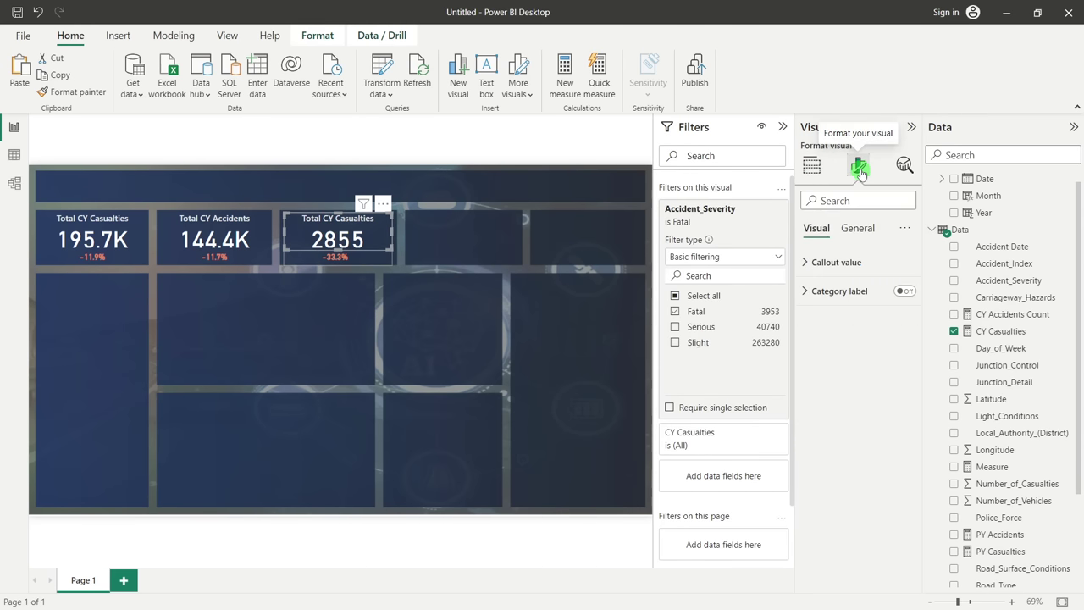
left_click(855, 228)
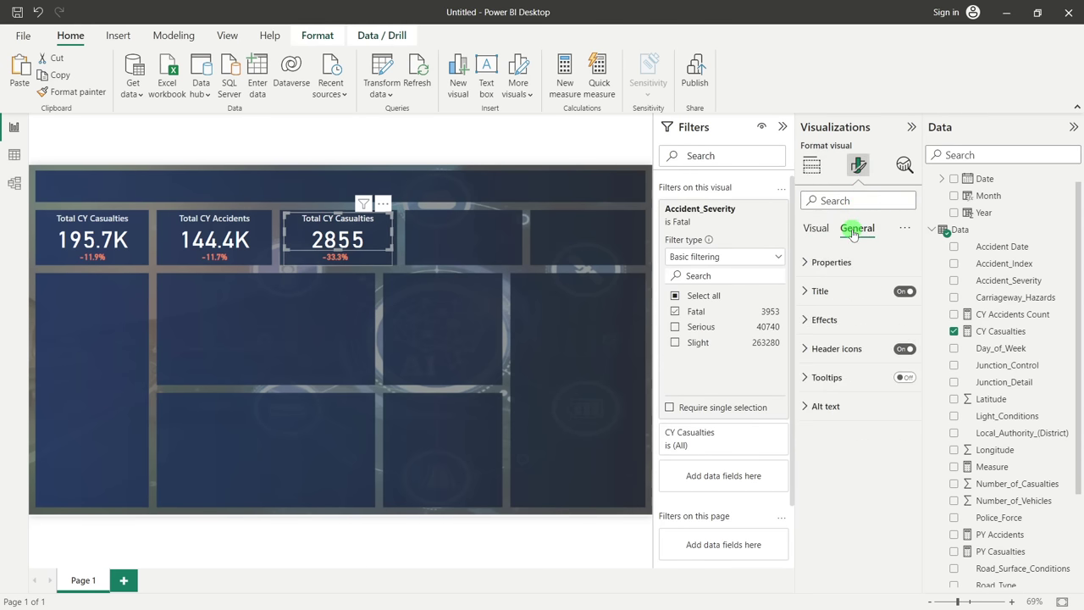
left_click(852, 289)
left_click_drag(833, 361, 801, 366)
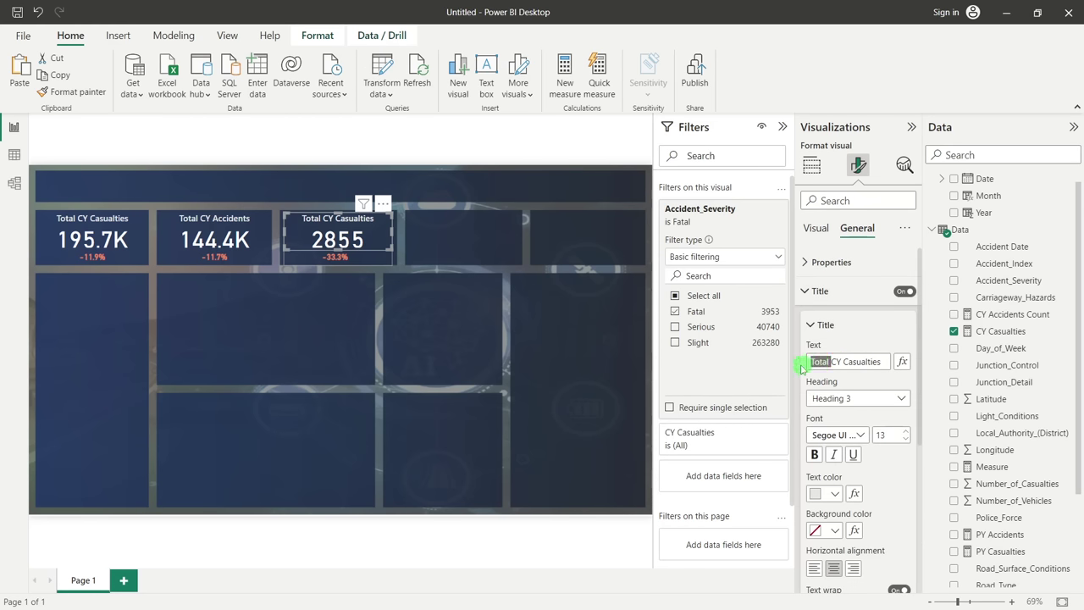
key("BackSpace")
left_click(821, 362)
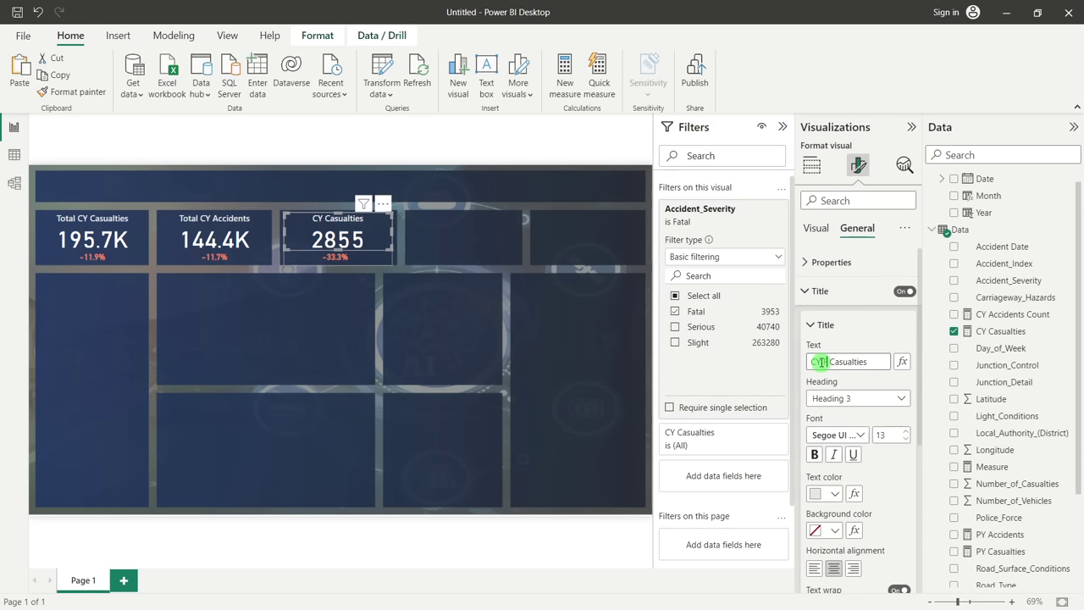
type("Ft")
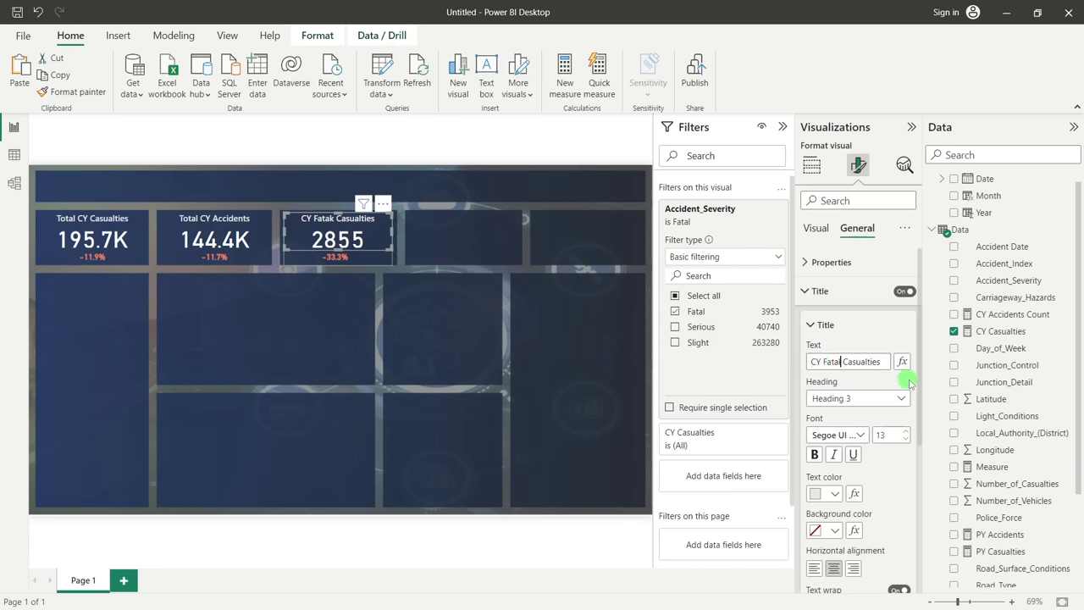
left_click(839, 371)
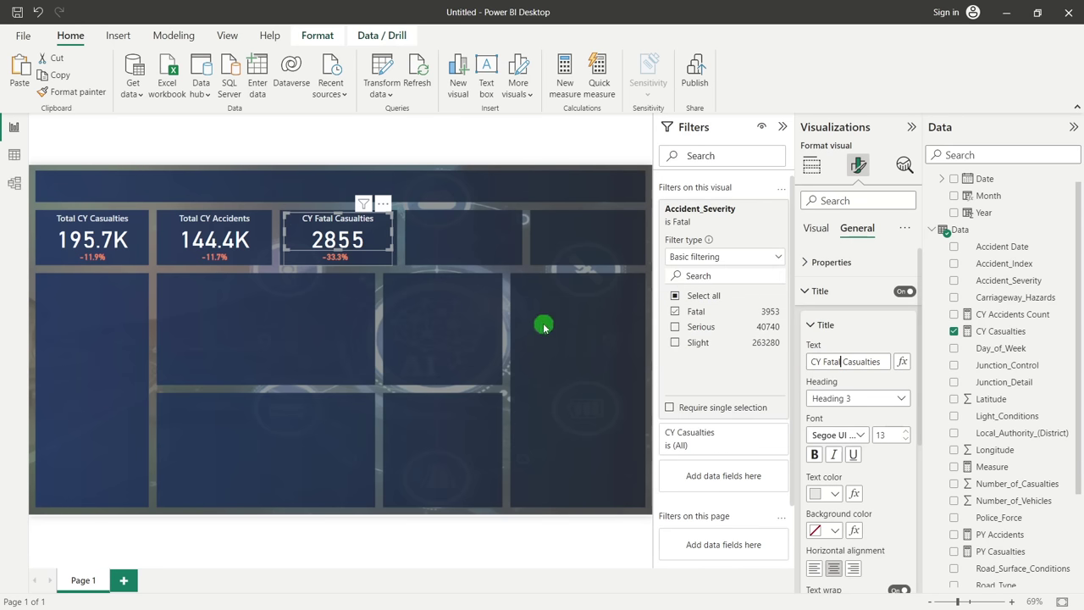
left_click(477, 322)
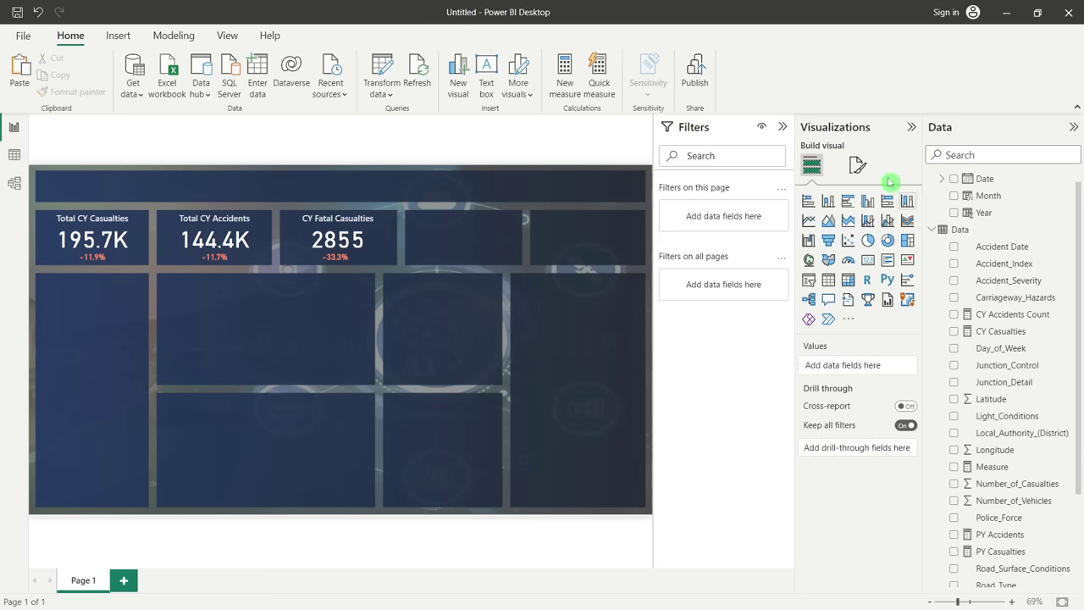
Duplicate the CY Fatal Casualties card into the fourth top-row slot, with Filters hidden meanwhile
left_click(785, 129)
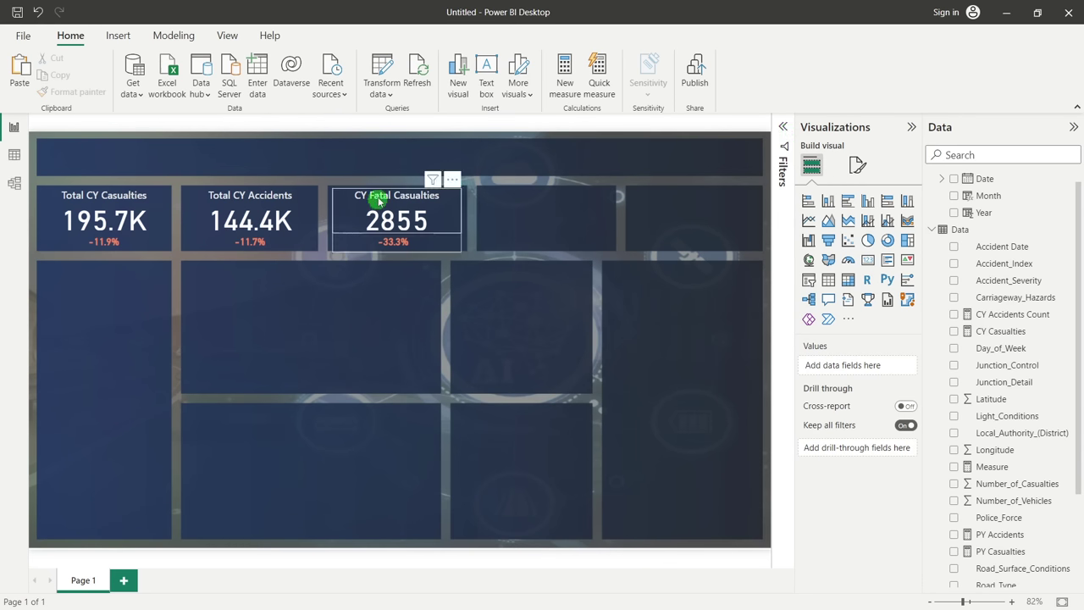
left_click(343, 195)
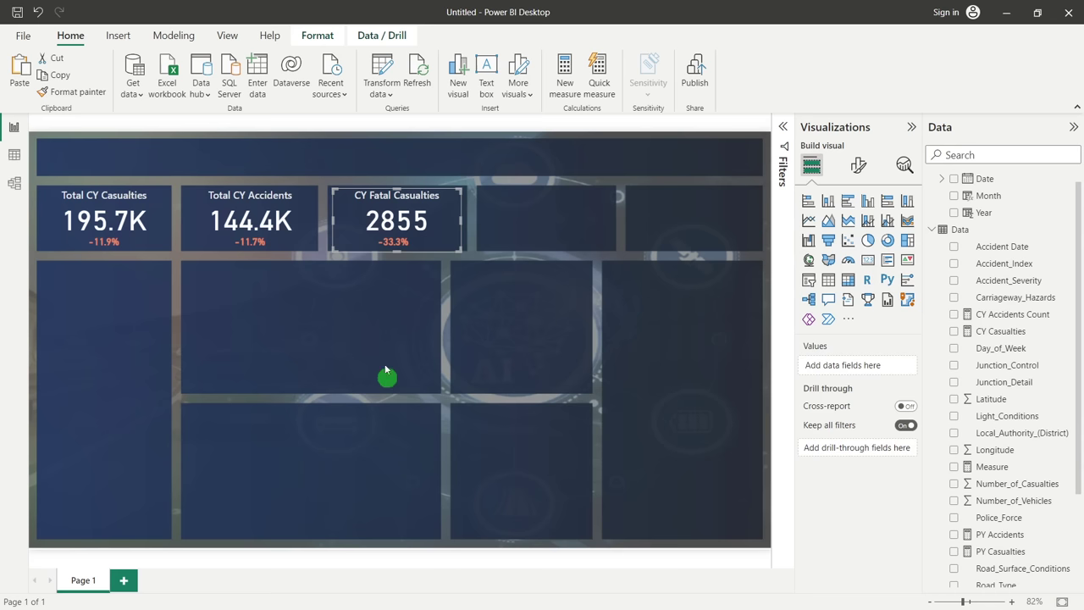
left_click(341, 176)
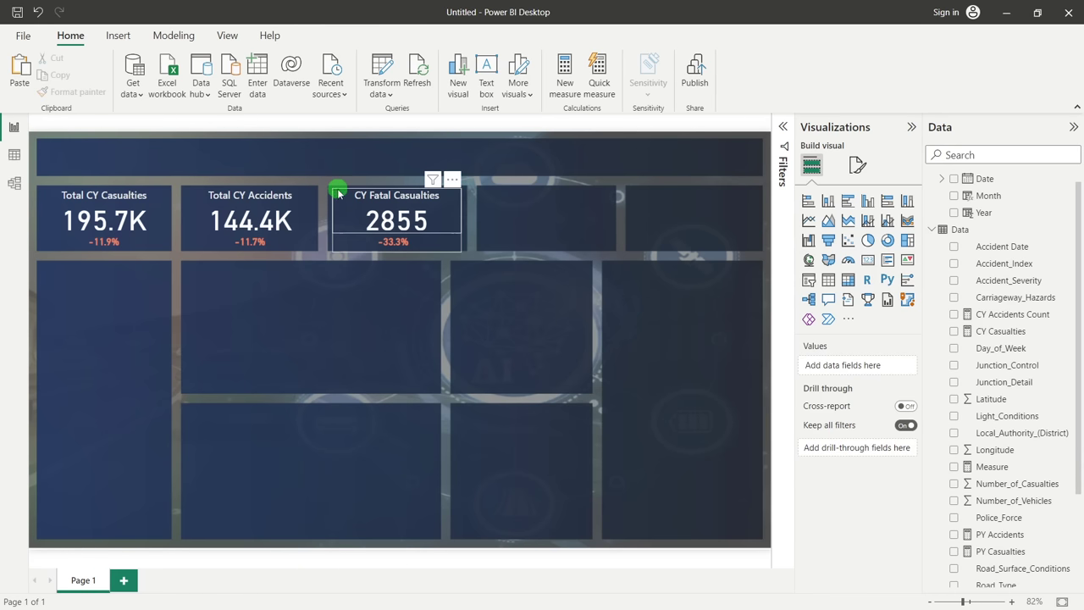
left_click(339, 189)
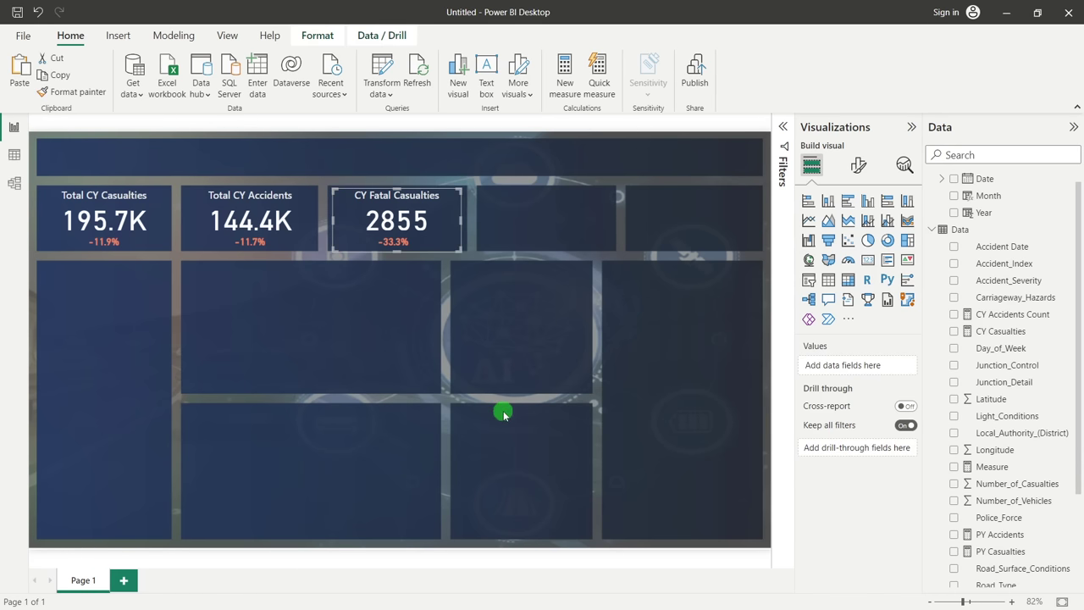
key("ctrl+c")
key("ctrl+v")
left_click_drag(448, 181, 591, 196)
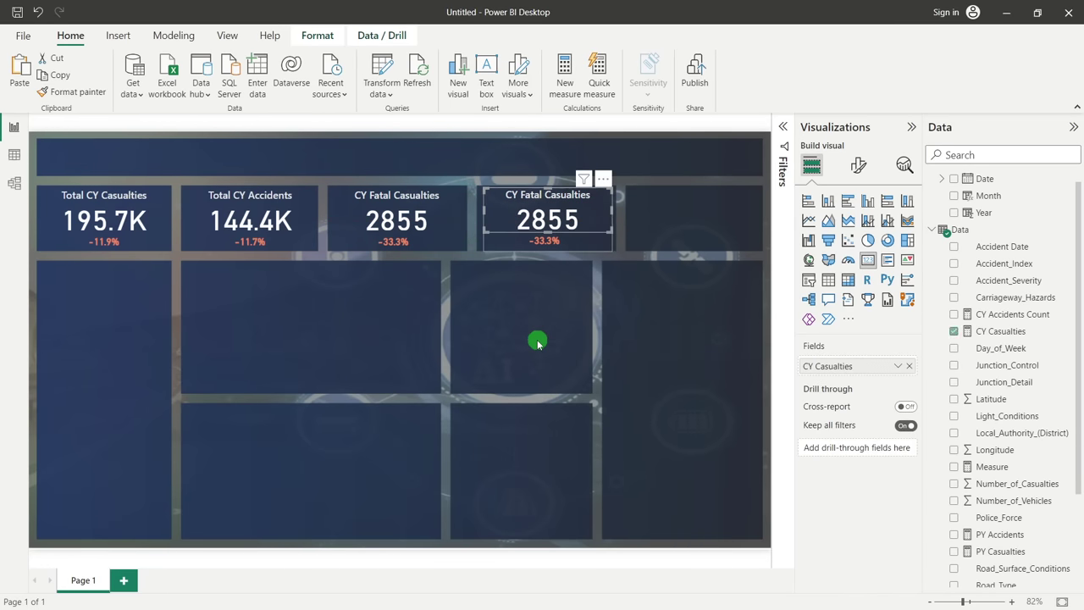
left_click(537, 341)
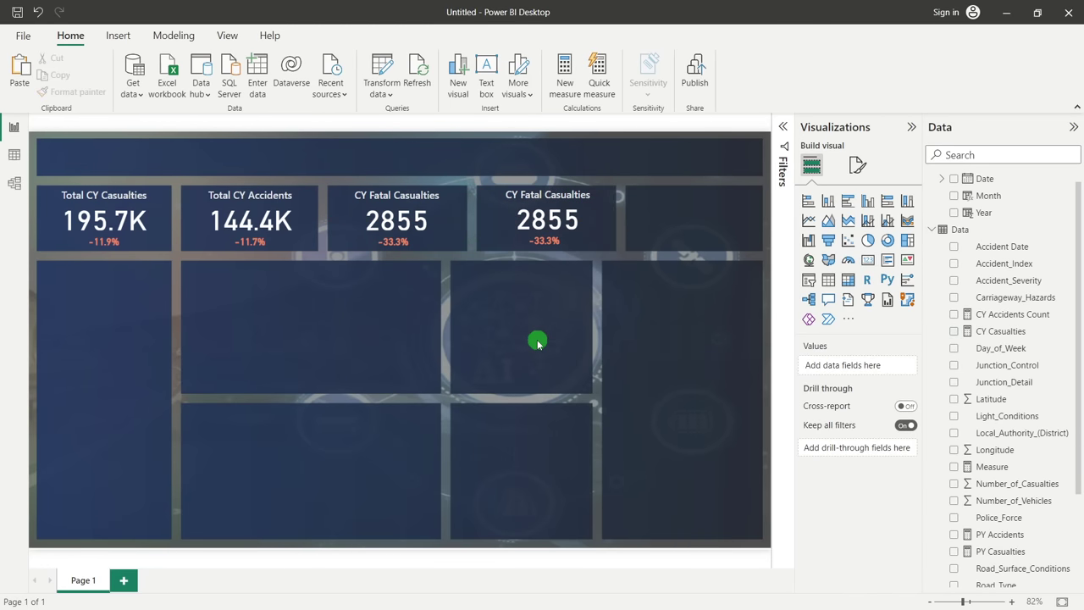
left_click(512, 203)
left_click(784, 127)
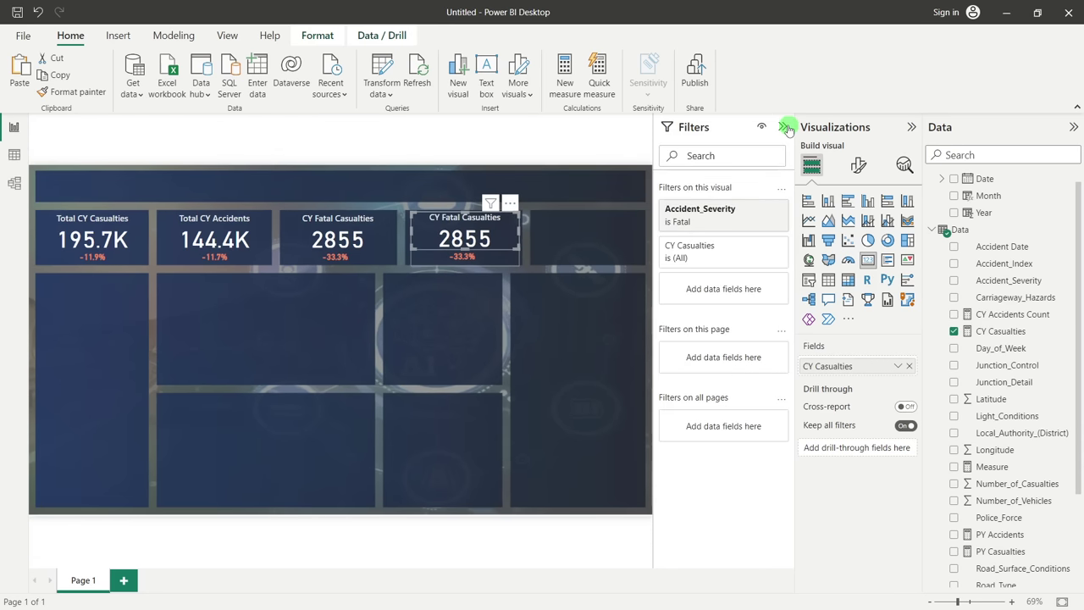
Switch the fourth card's value and YoY filters from Fatal to Serious, giving 27.0K and -16.2%
left_click(743, 221)
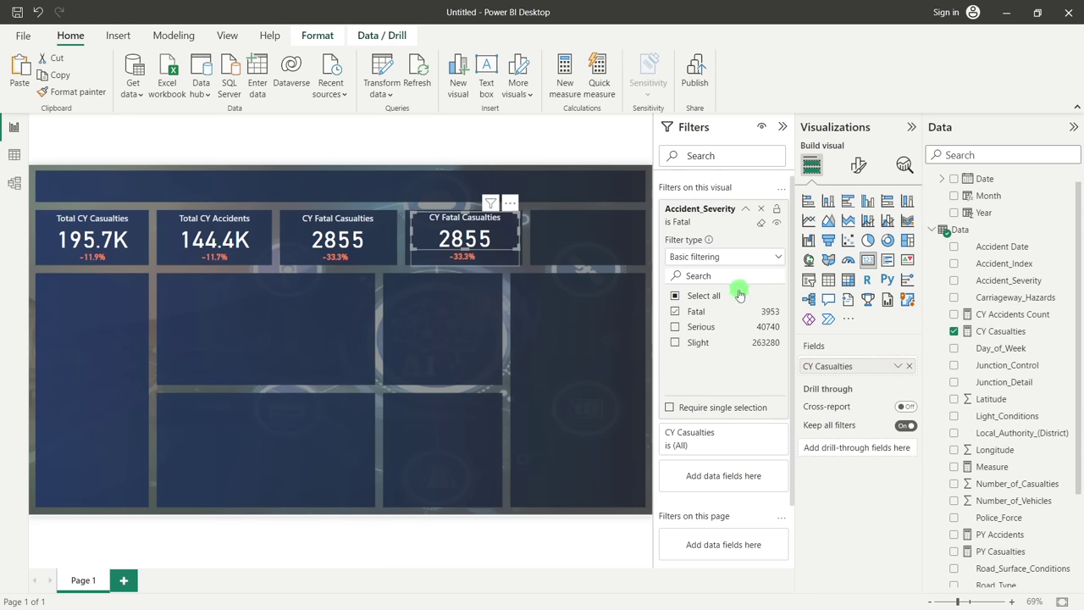
left_click(675, 312)
left_click(676, 327)
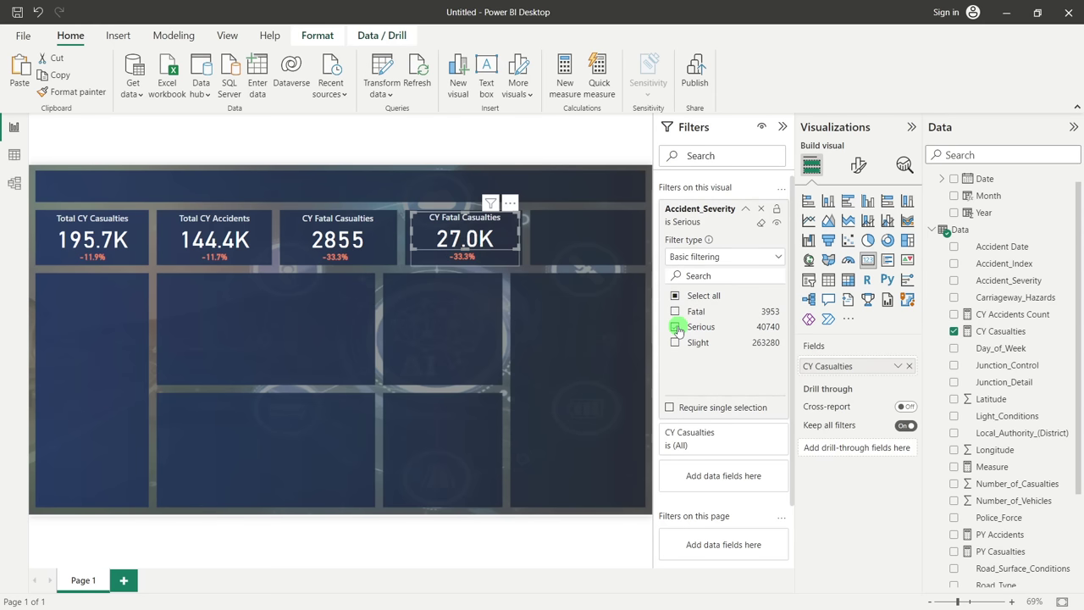
left_click(467, 264)
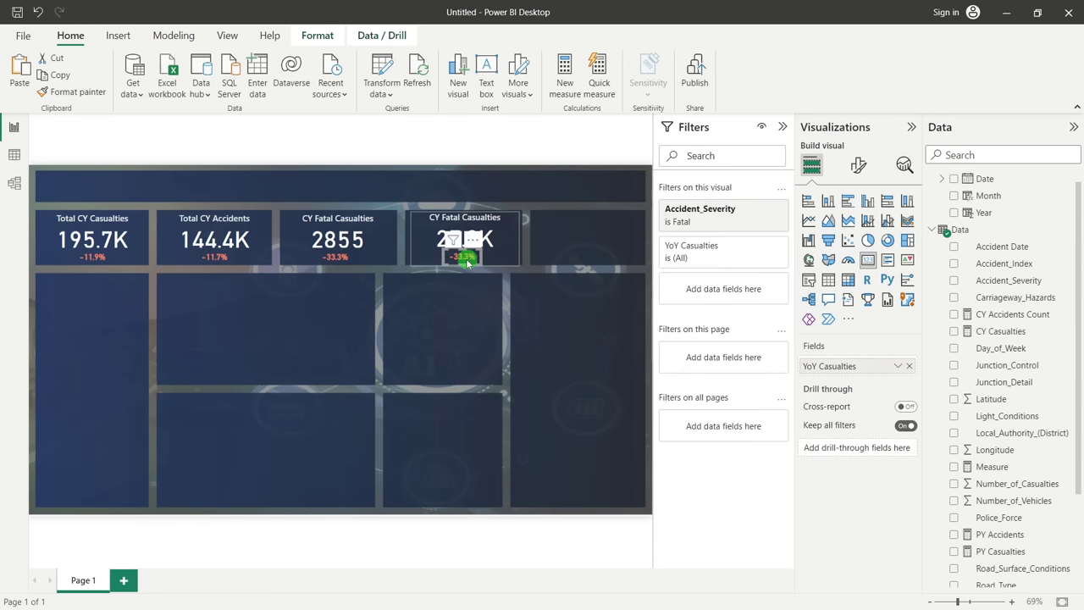
left_click(683, 221)
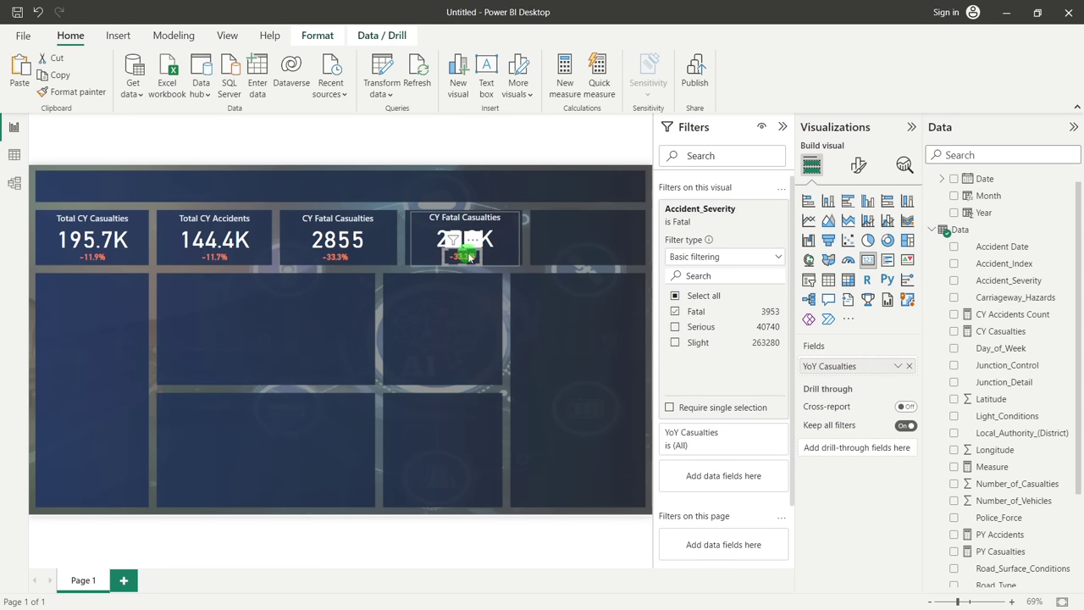
left_click(675, 311)
left_click(675, 327)
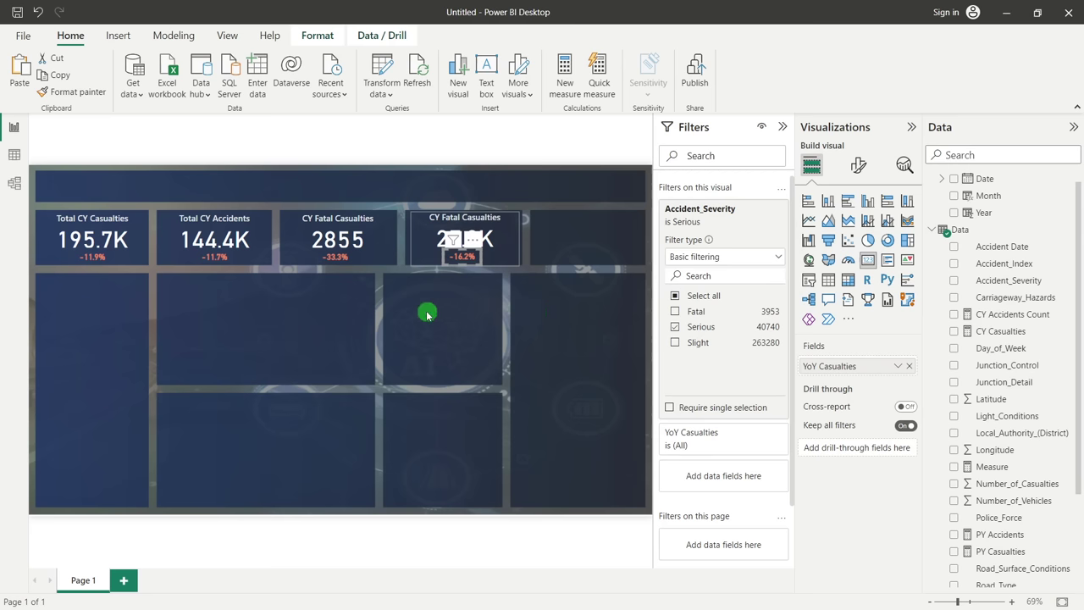
left_click(450, 328)
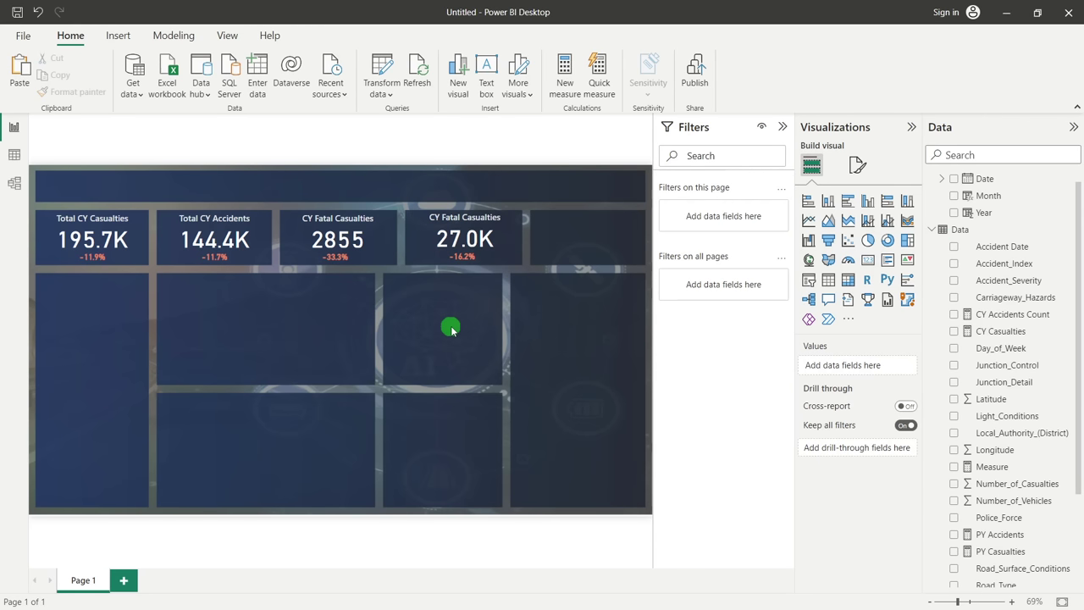
Copy the 27.0K Serious card into the fifth top-row slot
left_click(461, 217)
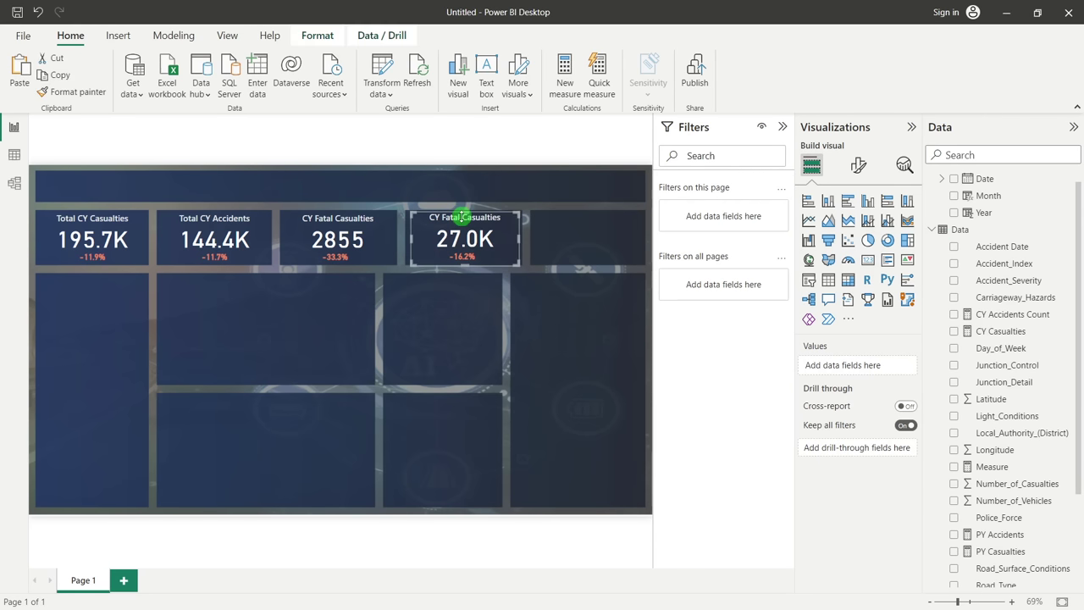
key("ctrl+c")
key("ctrl+v")
left_click_drag(466, 242, 576, 234)
left_click(584, 325)
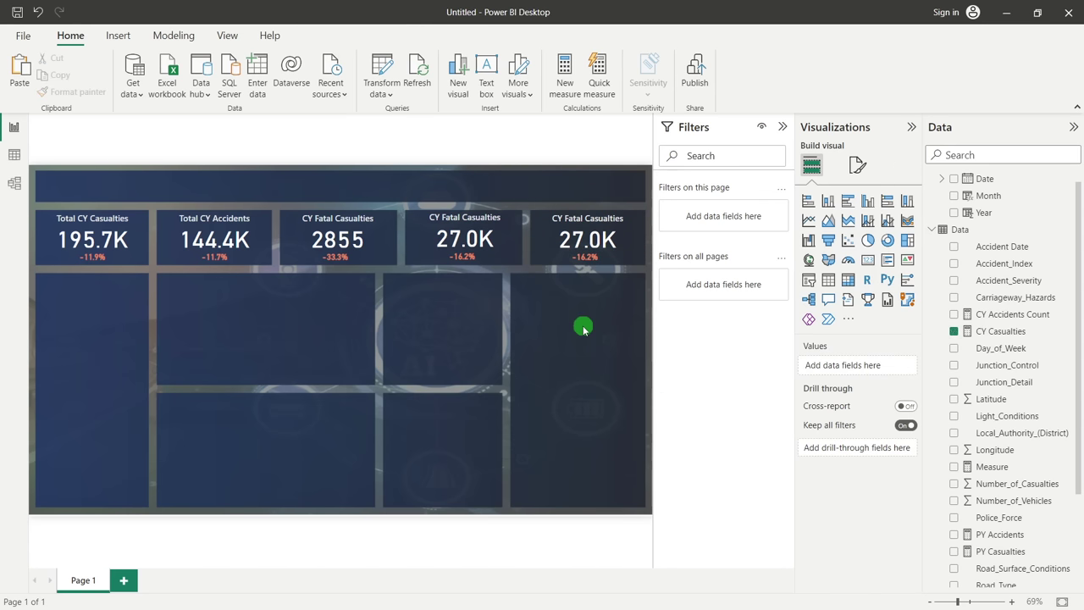
left_click(576, 238)
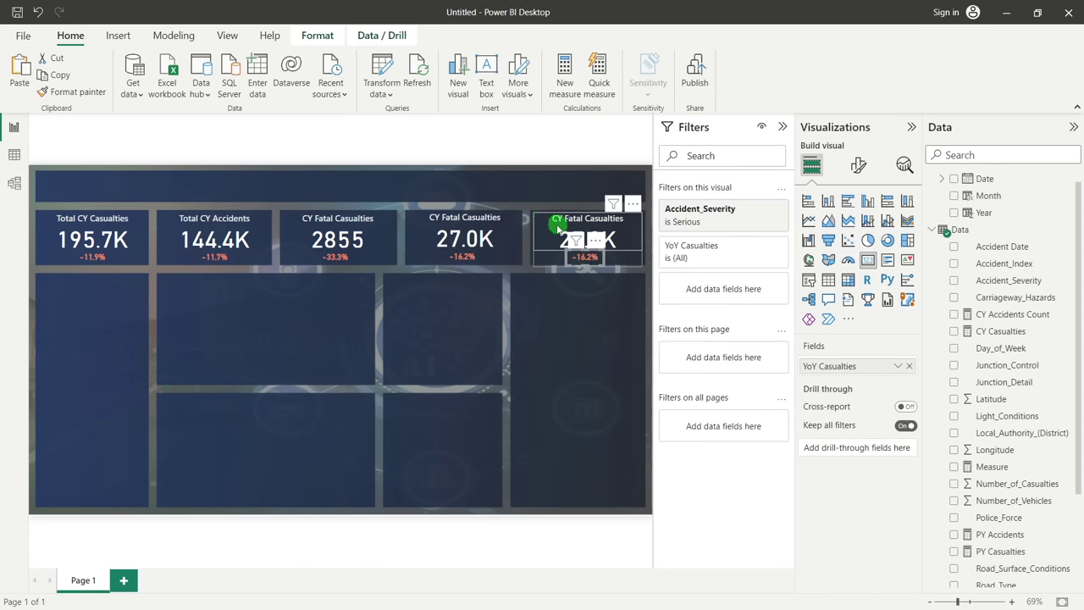
Switch the fifth card's value and YoY filters from Serious to Slight, giving 165.8K and -10.6%
left_click(555, 228)
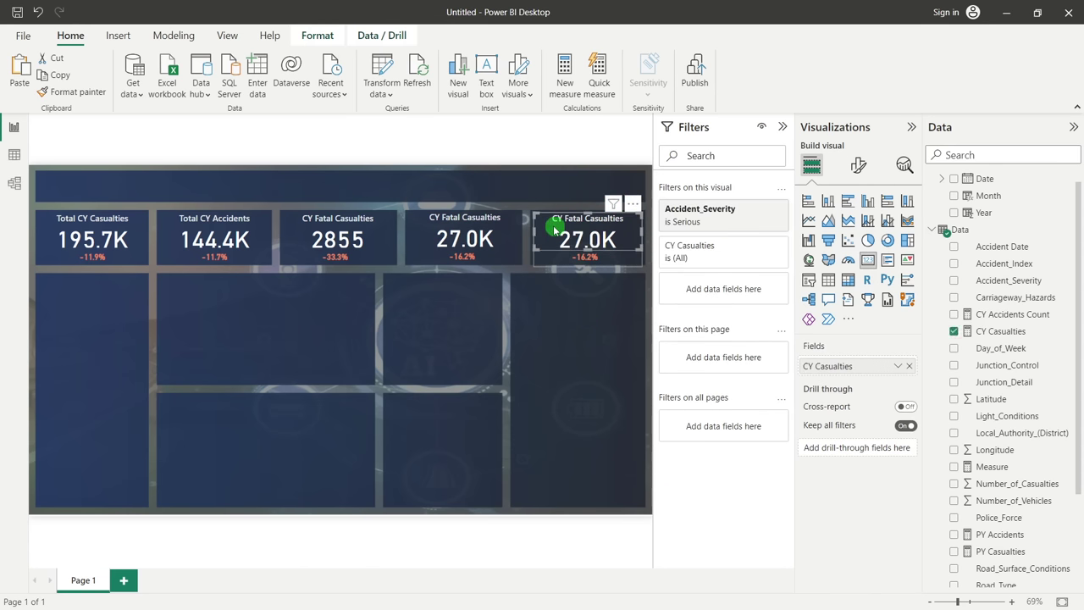
left_click(717, 217)
left_click(675, 327)
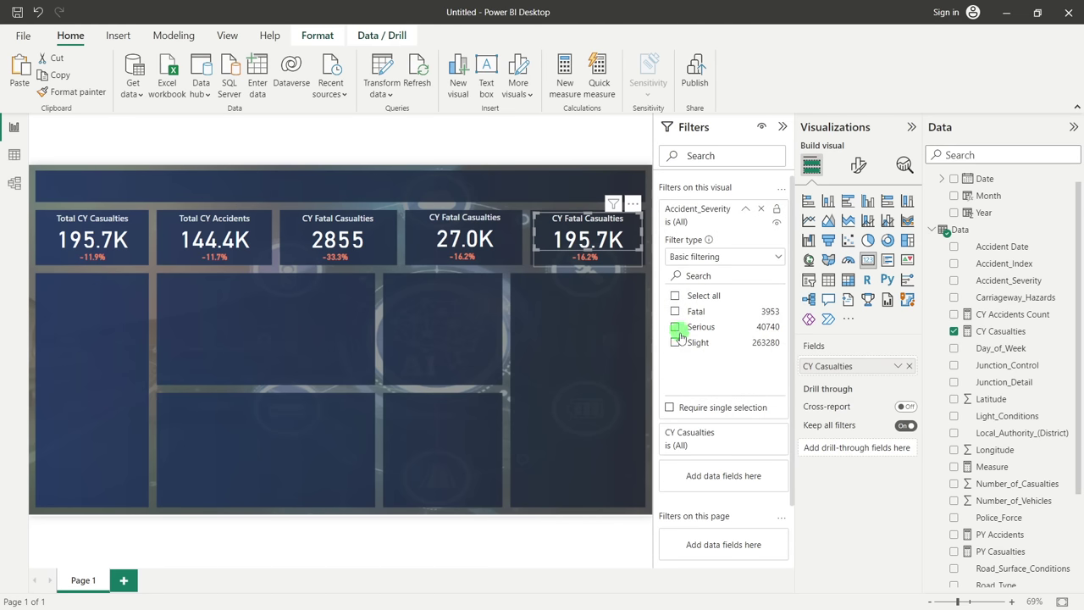
left_click(677, 343)
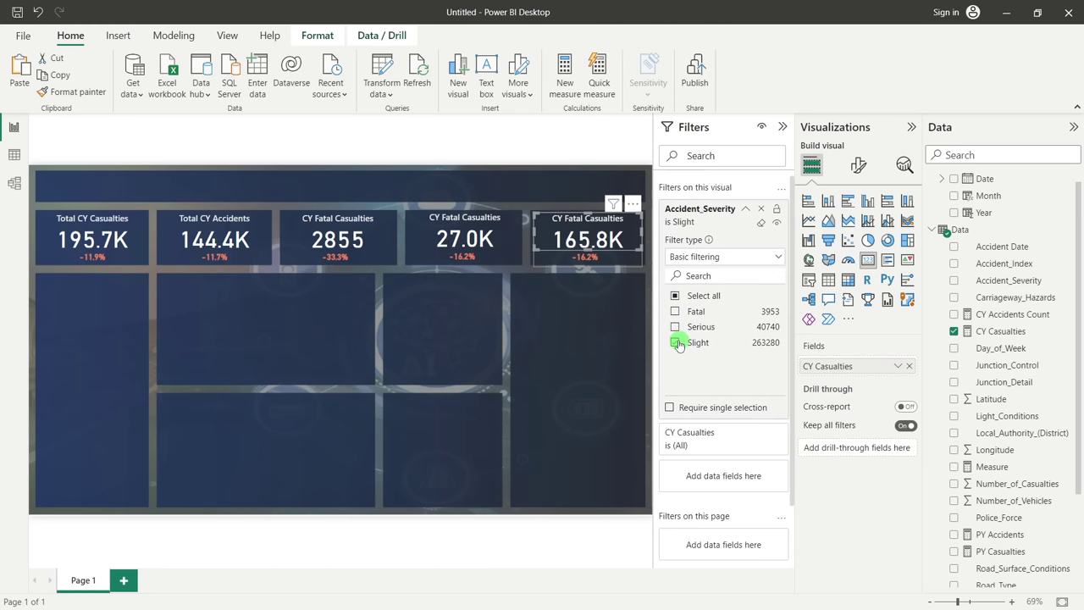
left_click(584, 263)
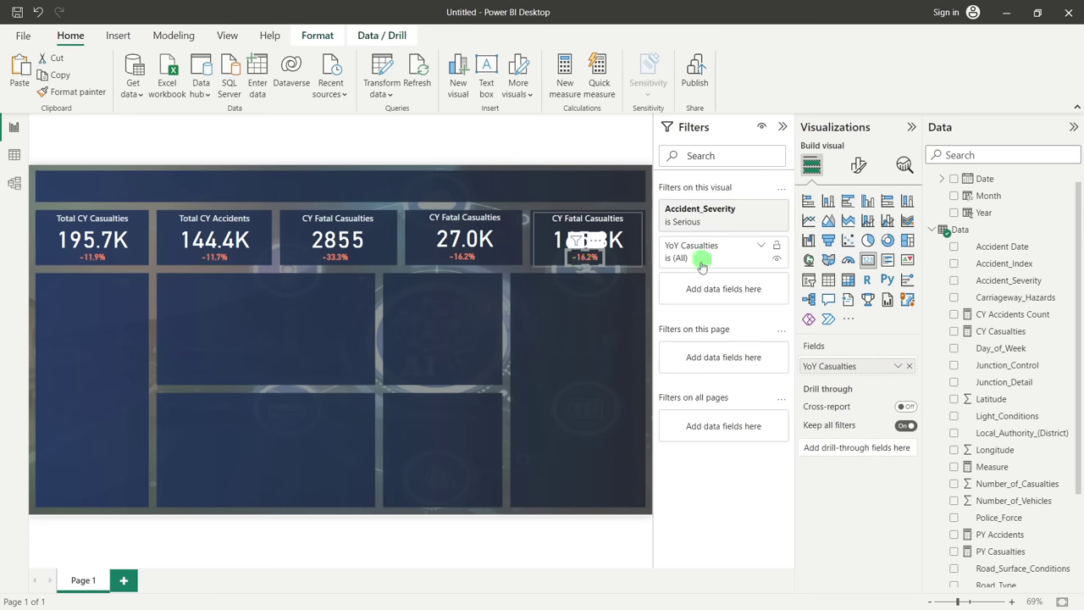
left_click(693, 216)
left_click(675, 342)
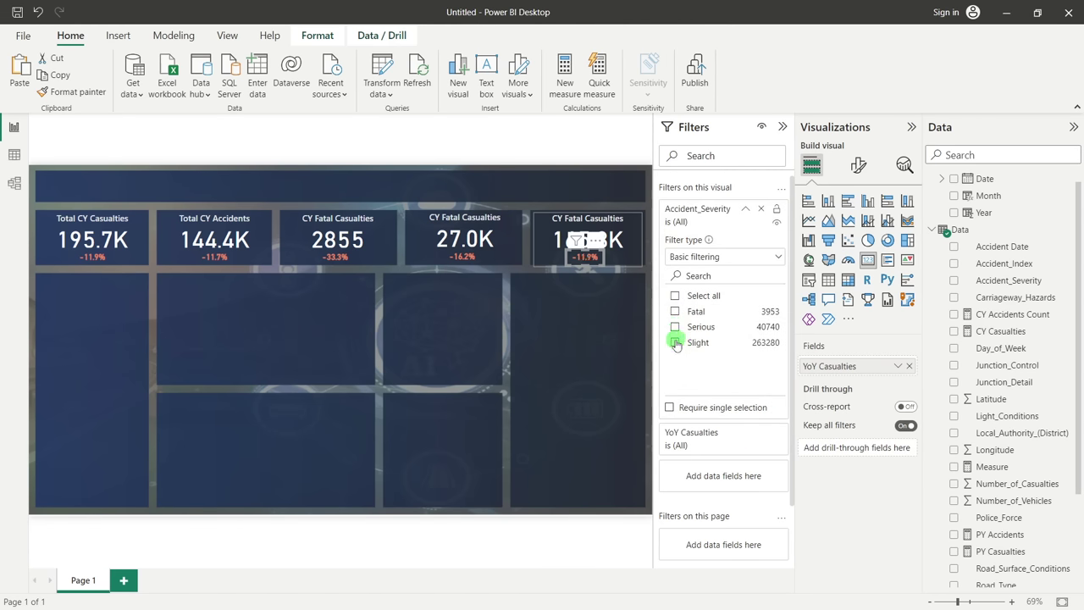
left_click(586, 347)
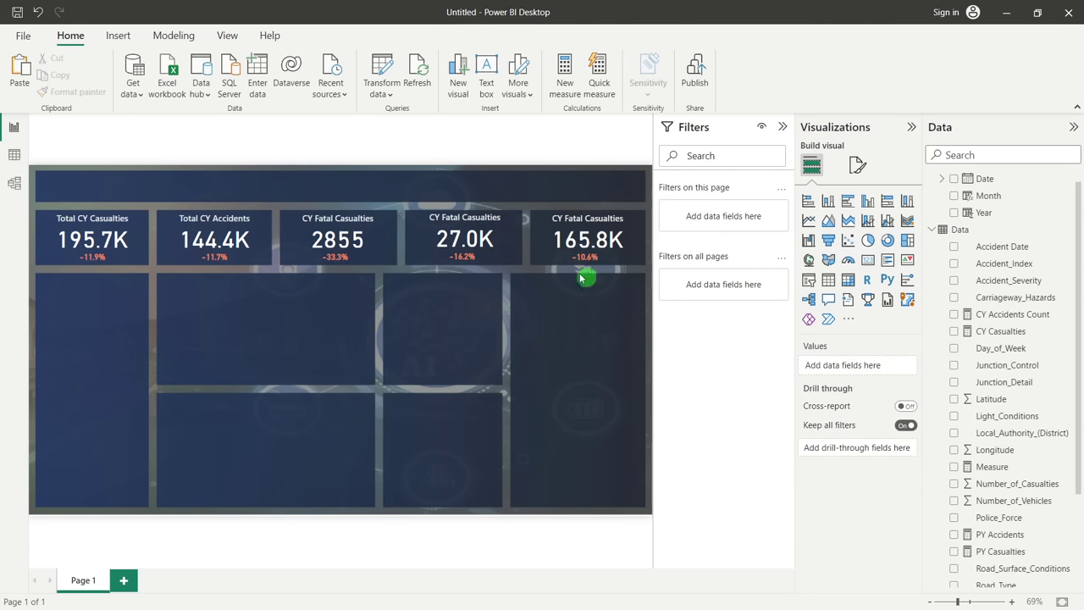
left_click(452, 220)
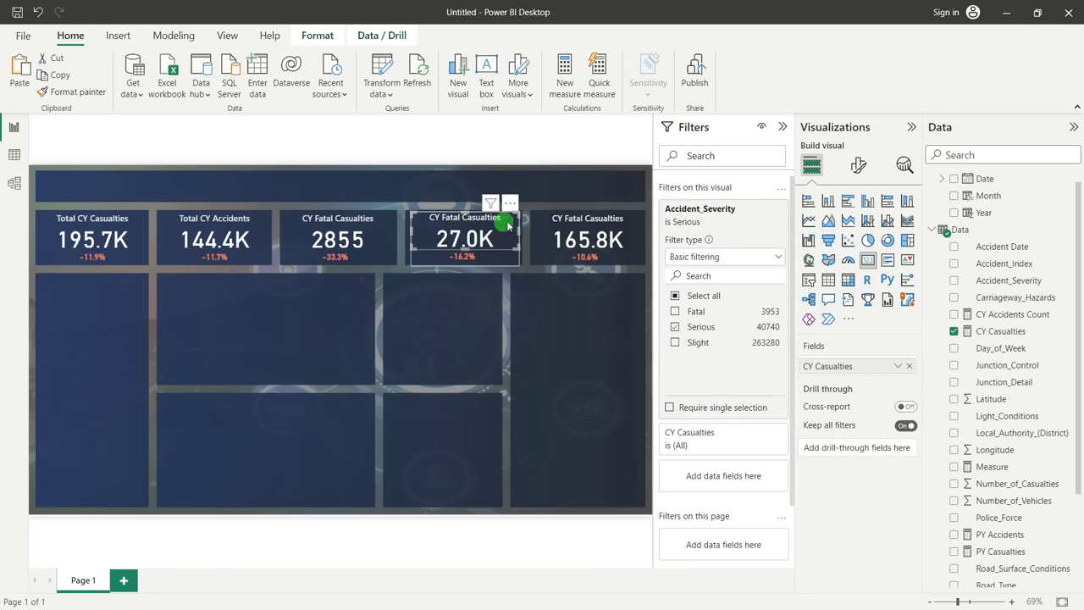
Retitle the 27.0K card CY Serious Casualties by replacing 'Fatal' with 'Serious'
left_click(859, 168)
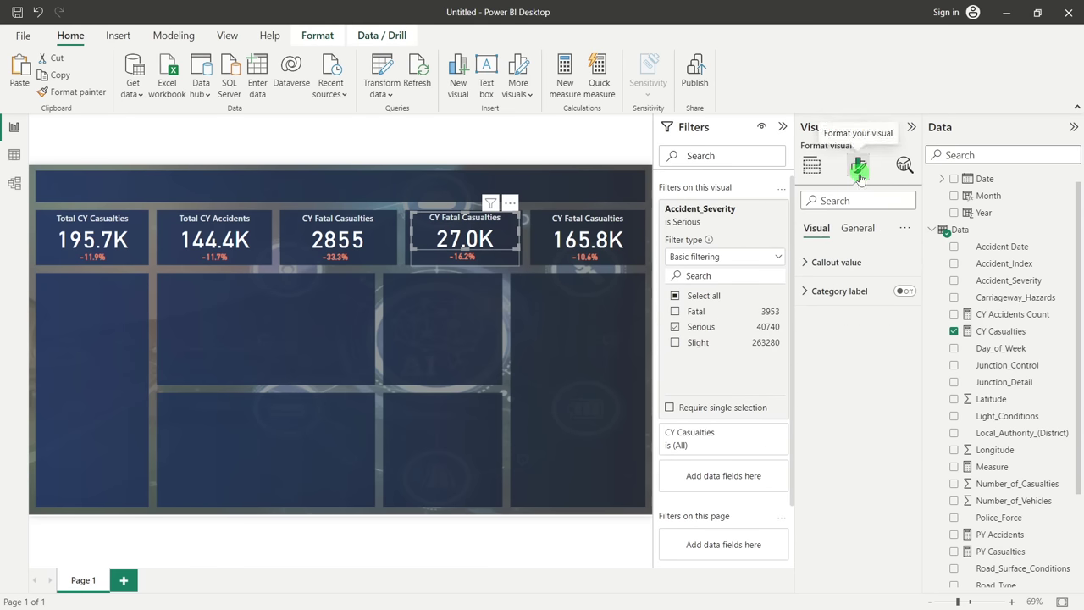
left_click(854, 229)
left_click(845, 286)
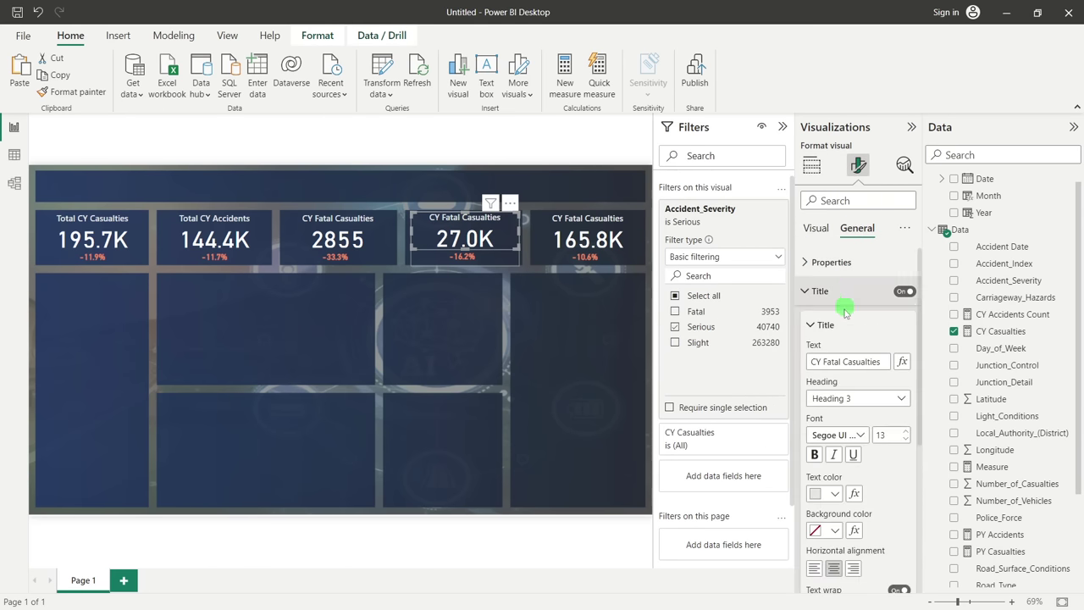
double_click(833, 361)
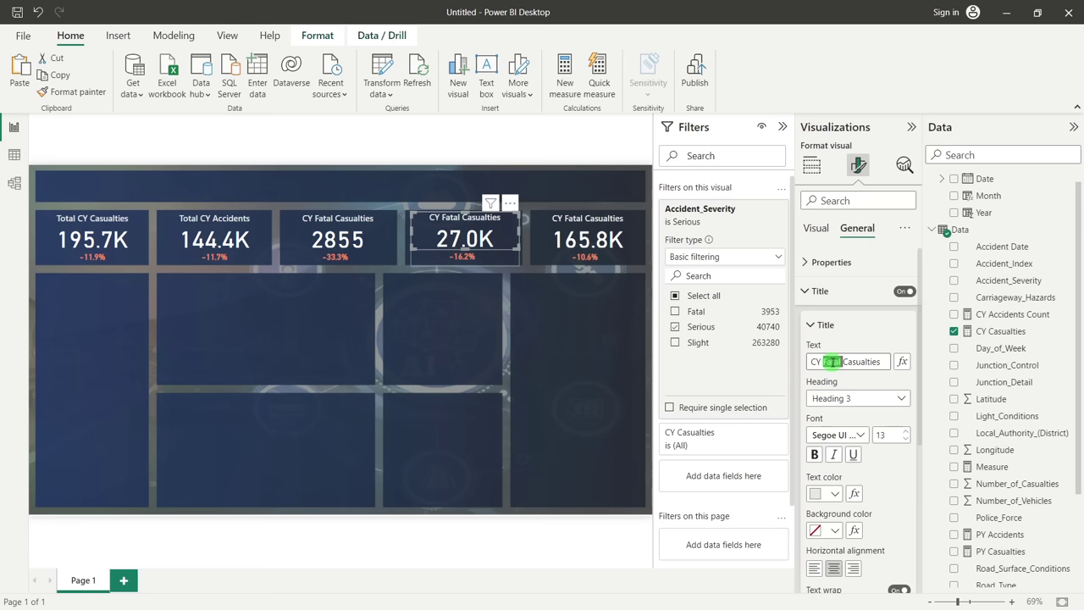
type("Seri")
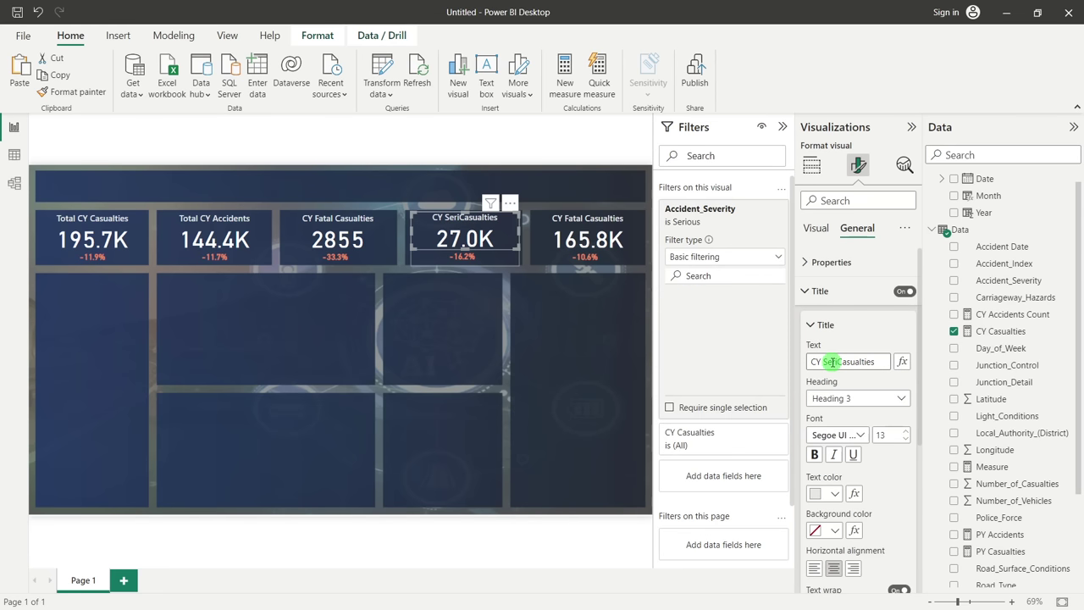
type("ous")
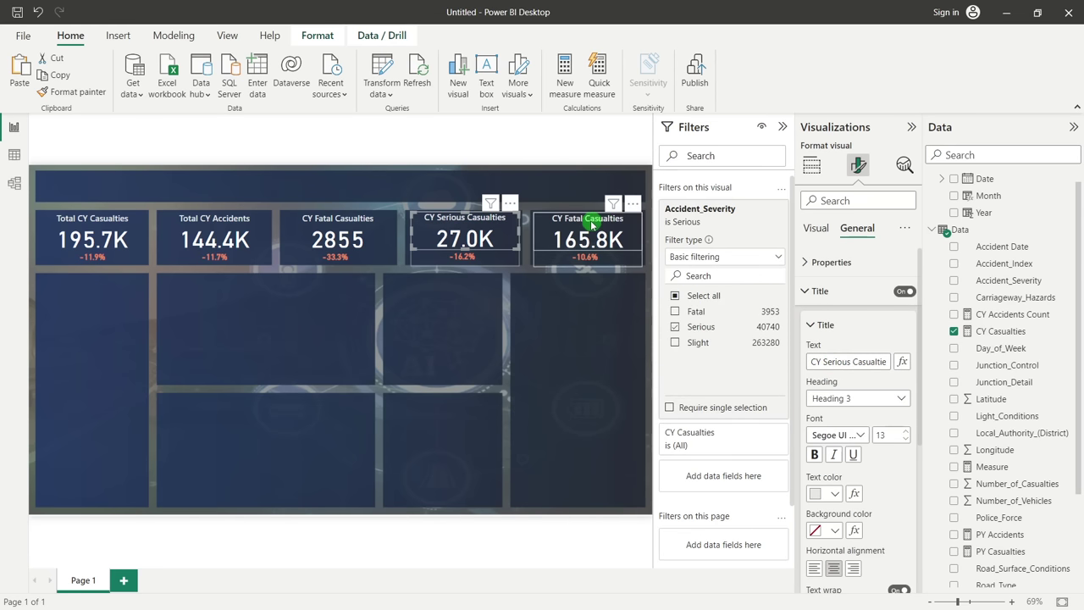
Retitle the 165.8K card CY Slight Casualties and collapse the Filters pane
left_click(591, 225)
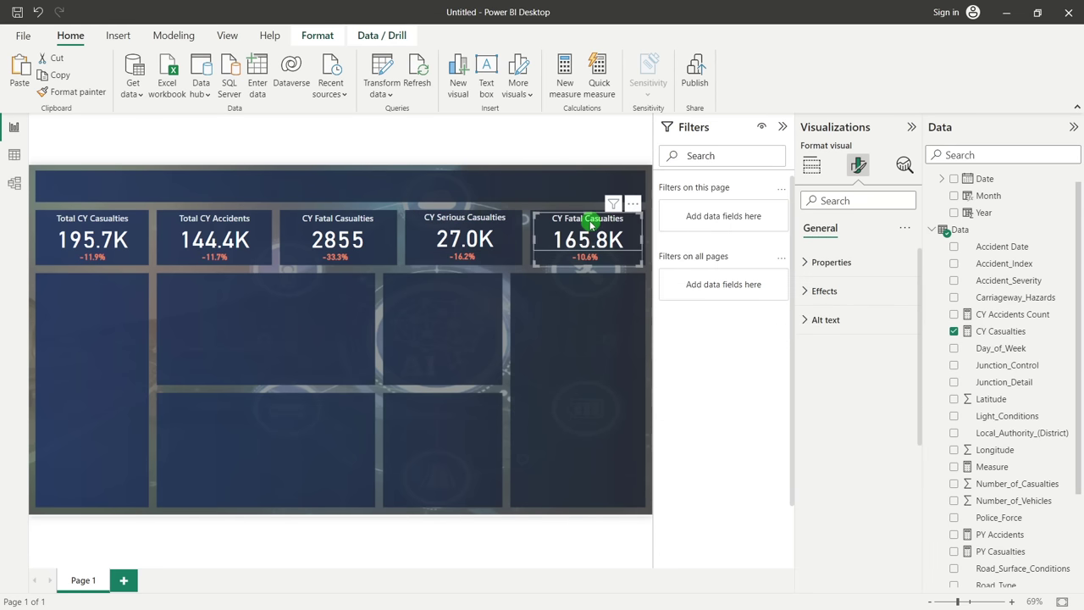
left_click(858, 165)
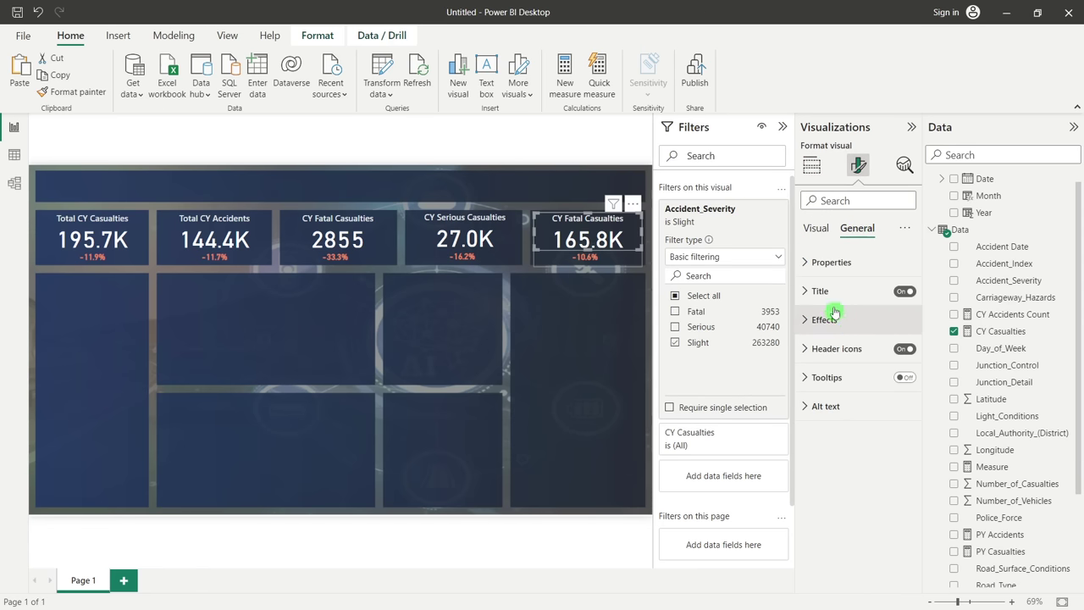
left_click(836, 290)
double_click(833, 361)
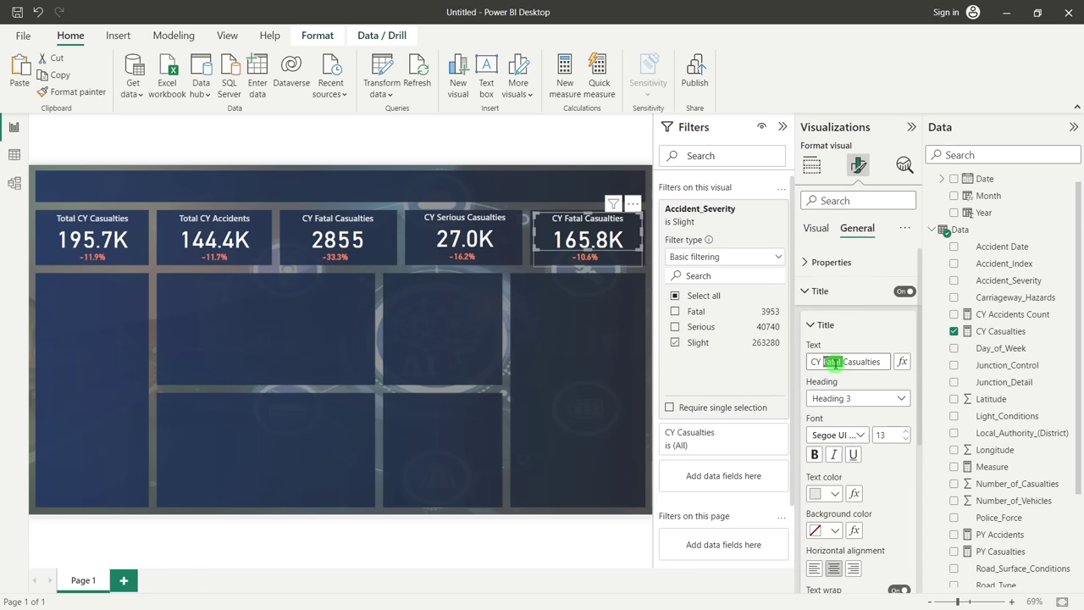
type("Slight")
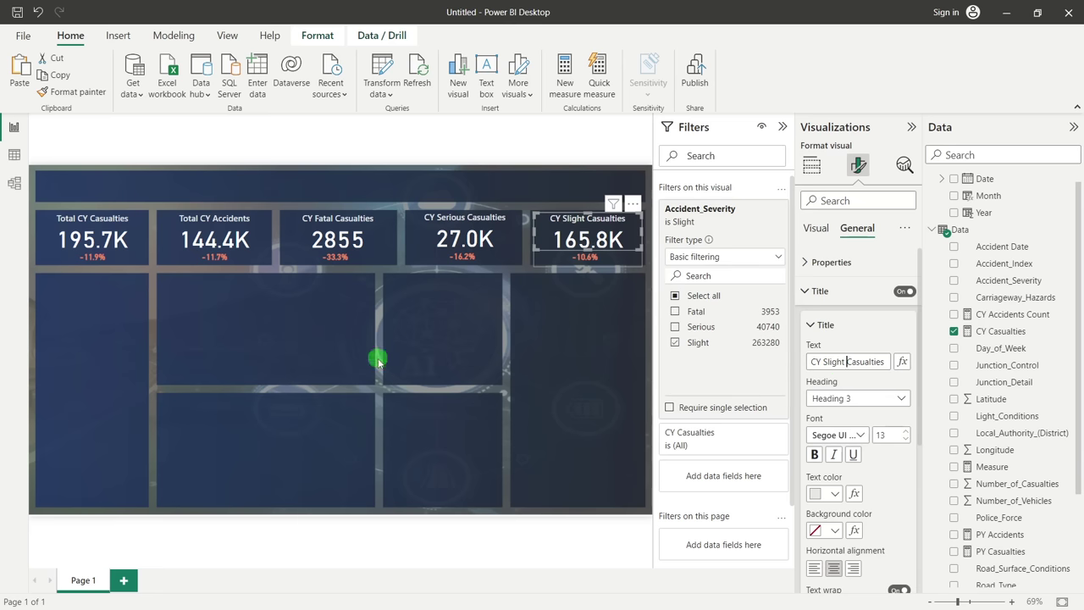
left_click(783, 126)
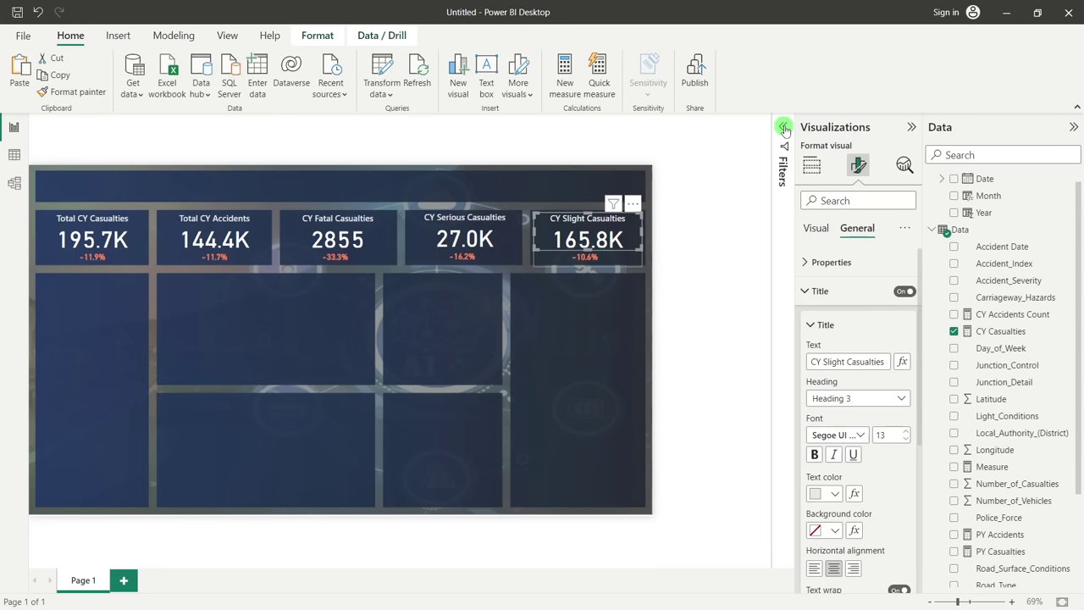
left_click(566, 375)
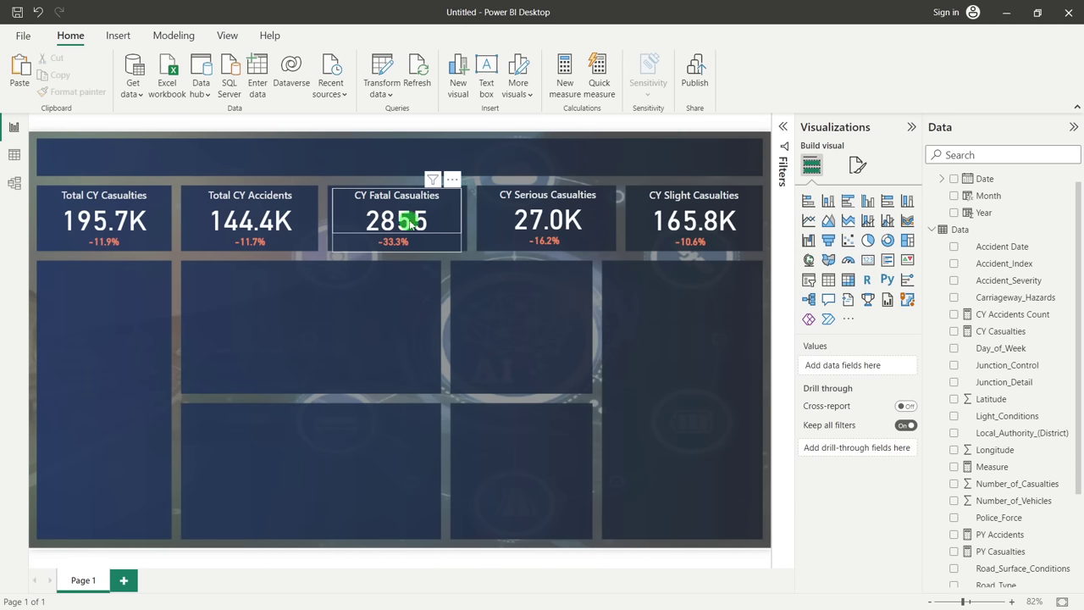
Set the CY Fatal Casualties card's callout display units to Thousands, showing 2.9K
left_click(356, 210)
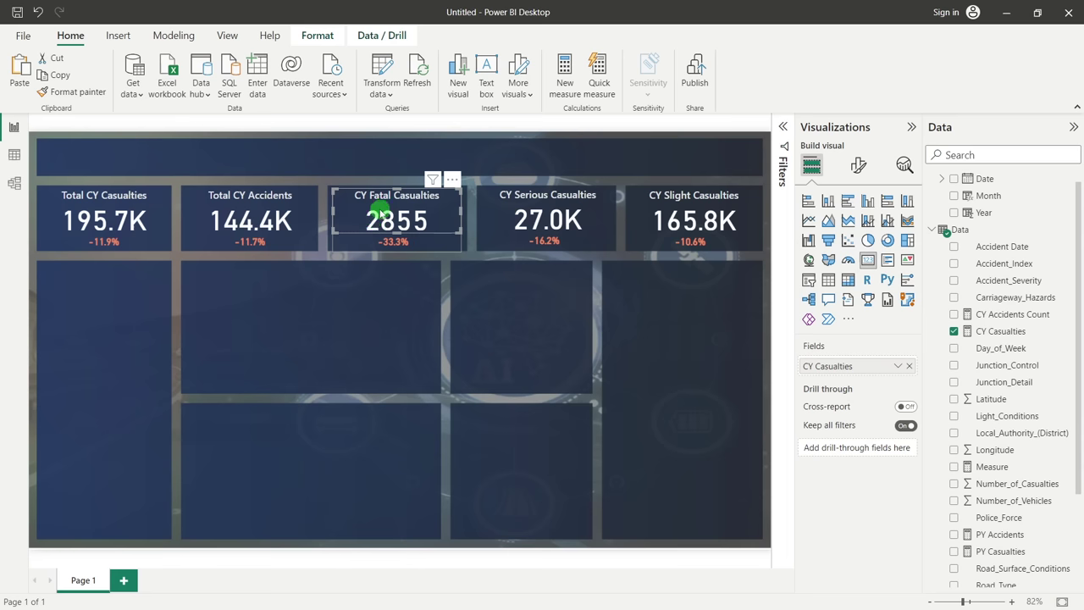
left_click(861, 166)
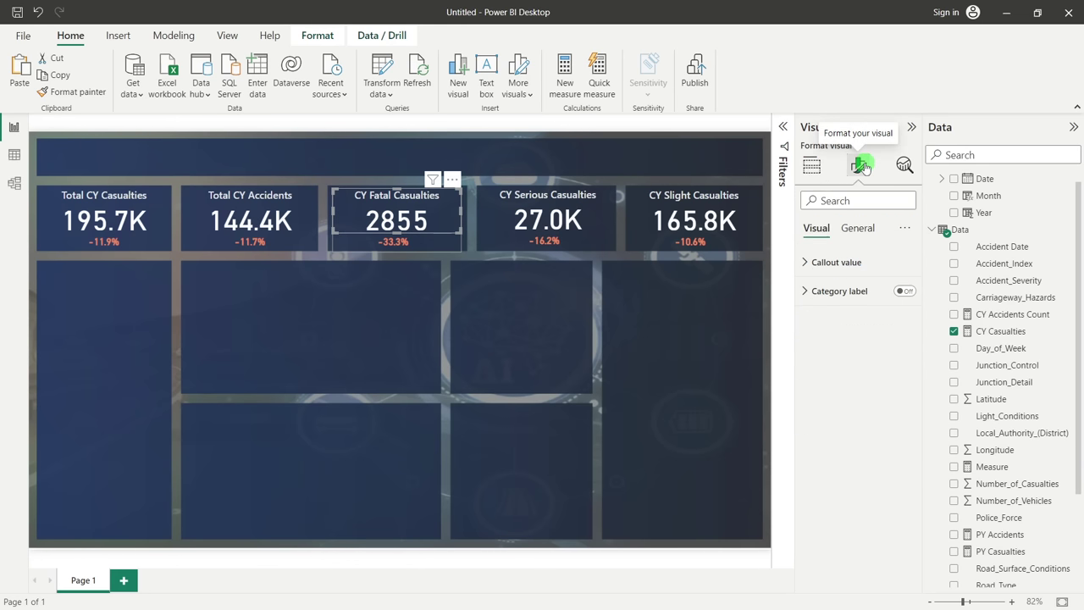
left_click(850, 263)
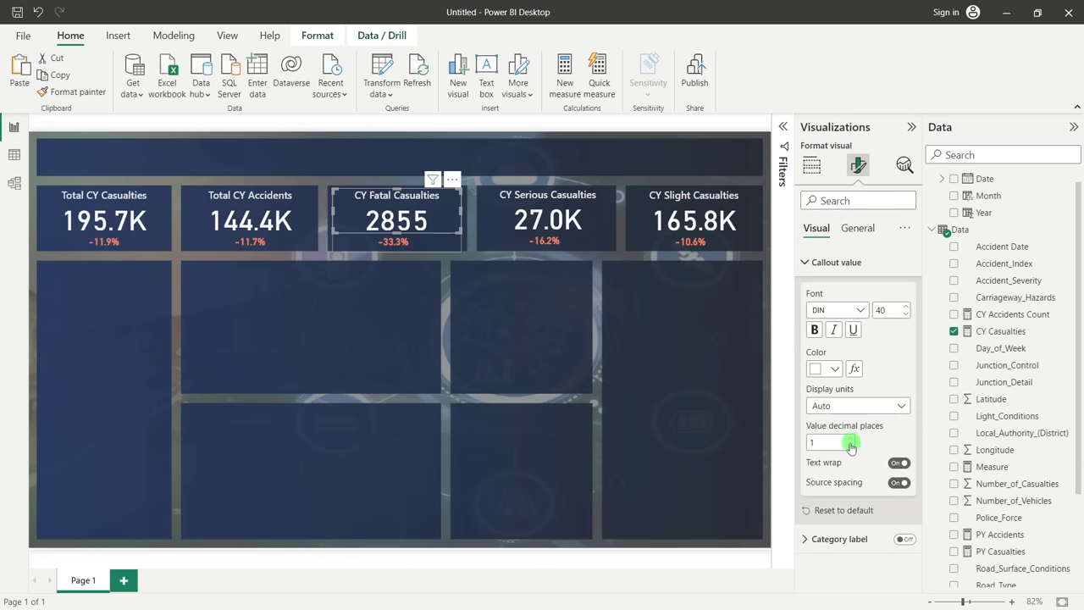
left_click(826, 405)
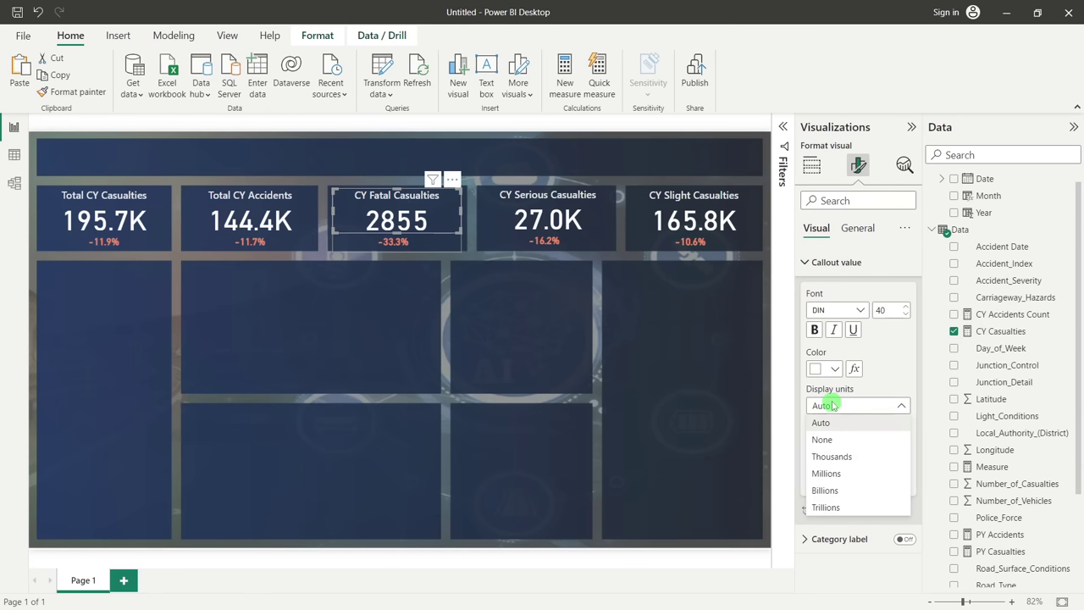
left_click(834, 458)
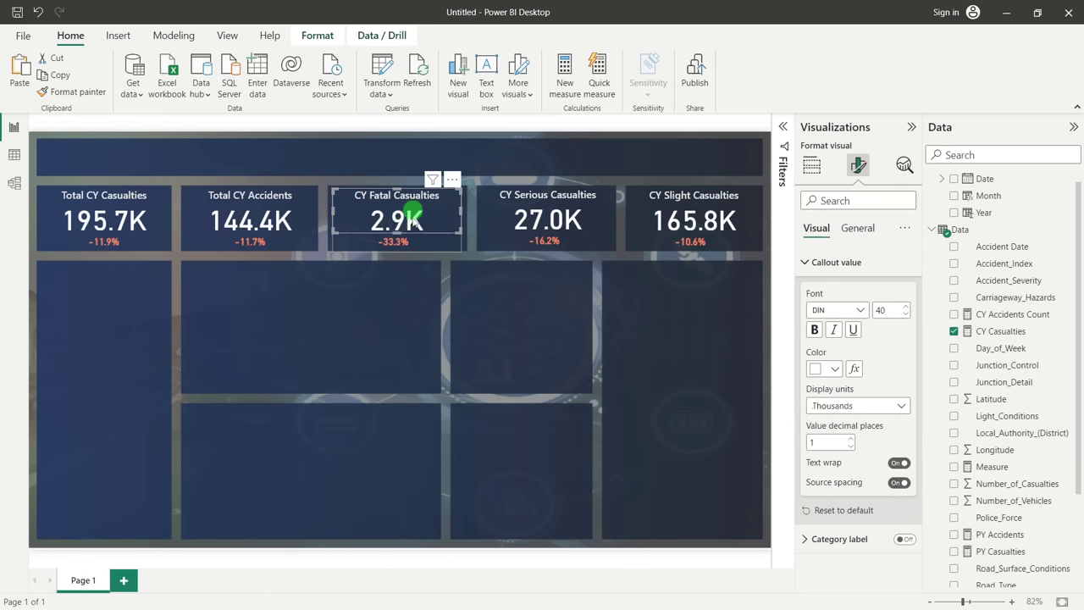
left_click(488, 343)
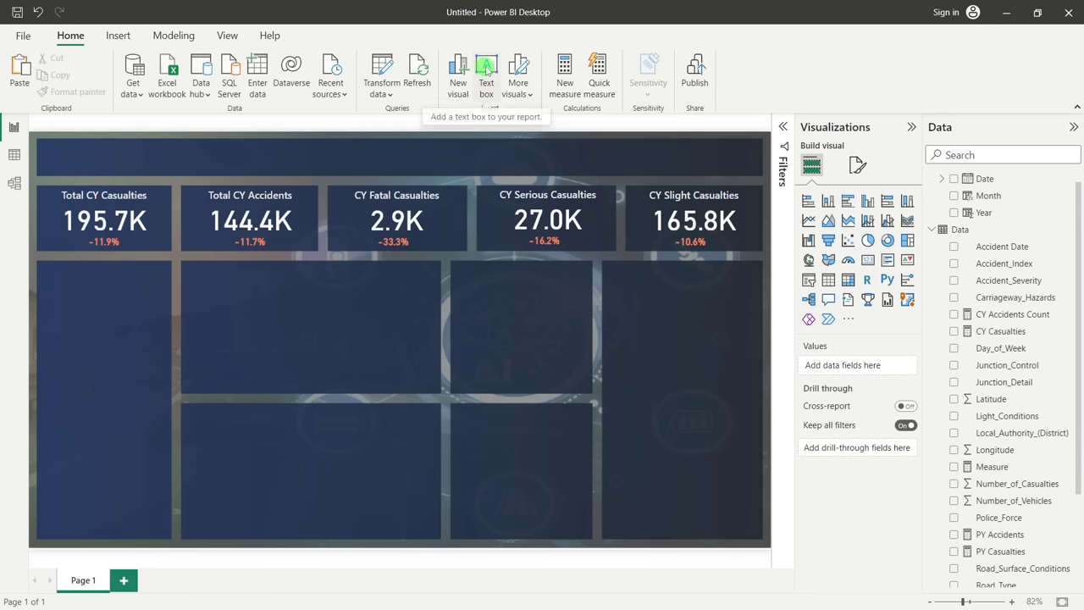
Insert a text box and type the ROAD ACCIDENT ANALYSIS heading
left_click(485, 67)
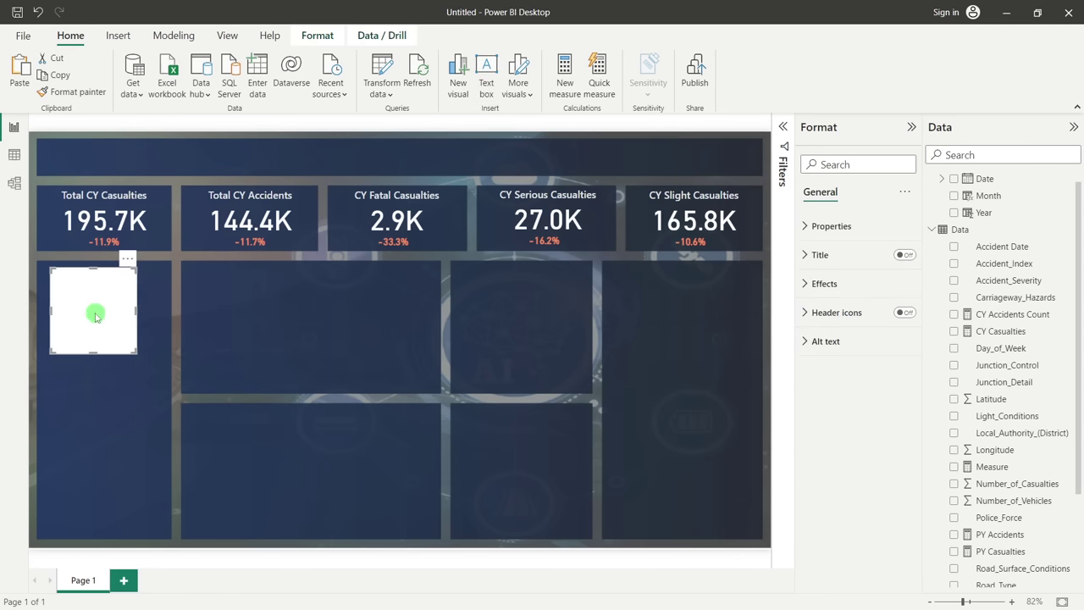
left_click(92, 310)
left_click(73, 286)
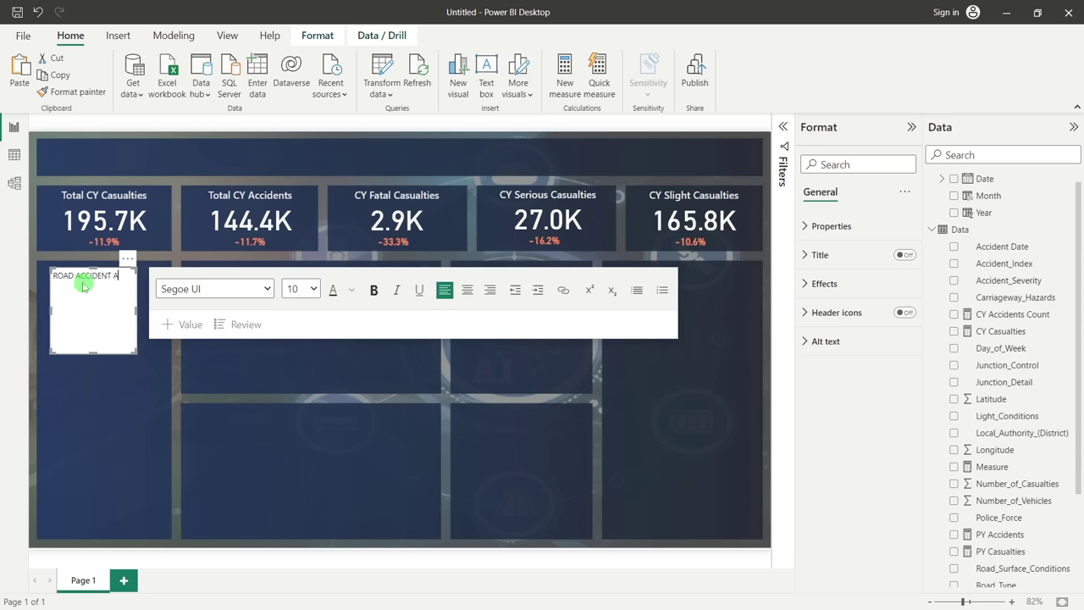
type("ROAD ACCIDENT ANALYSIS")
Format the heading text as DIN font, size 36, bold
left_click_drag(88, 285, 51, 269)
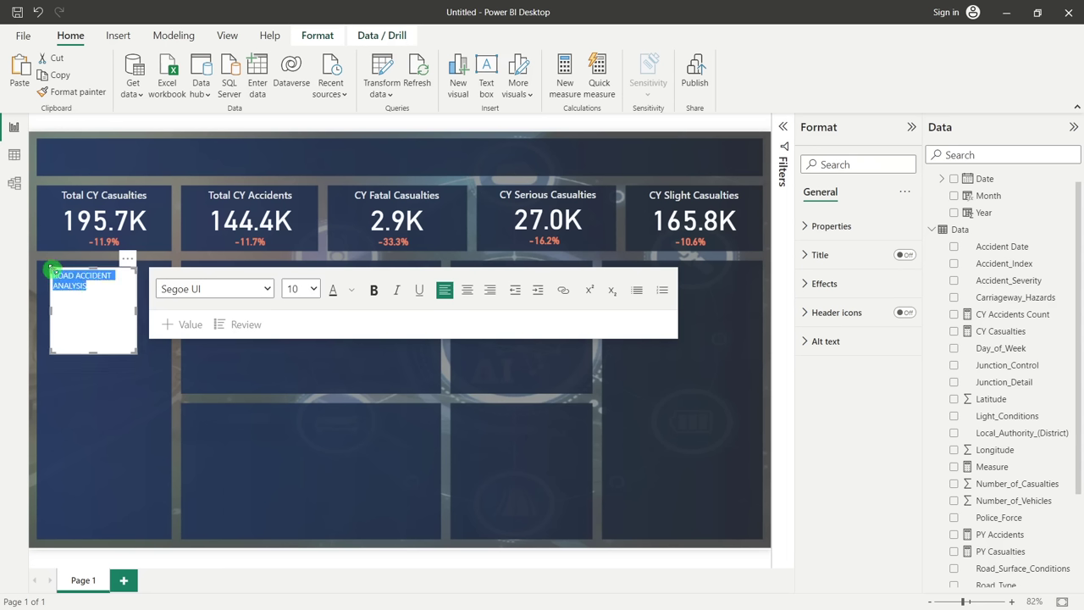
left_click(258, 290)
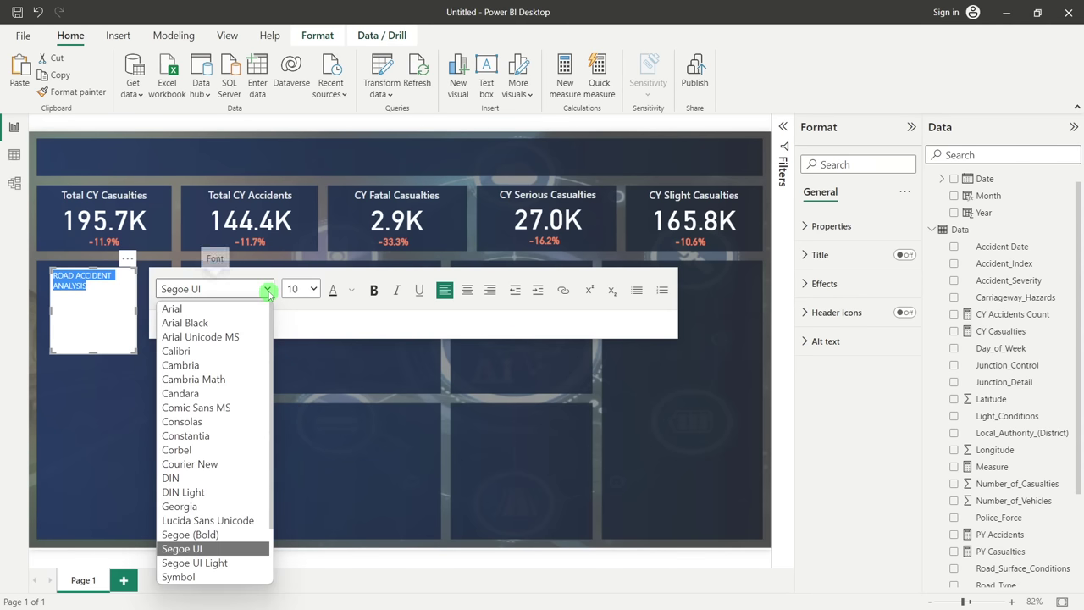
left_click(198, 548)
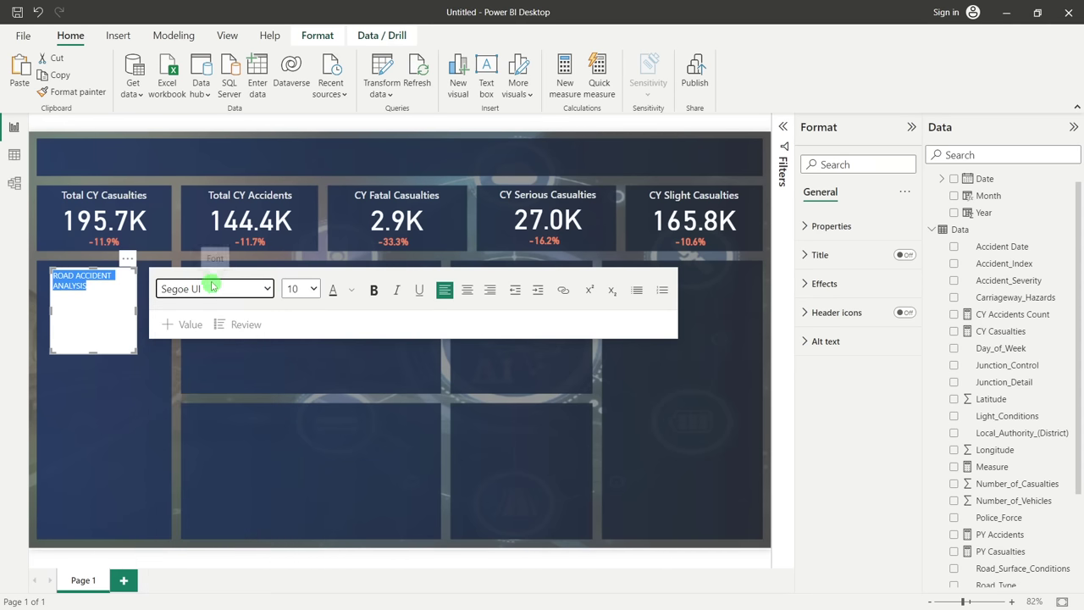
left_click(244, 290)
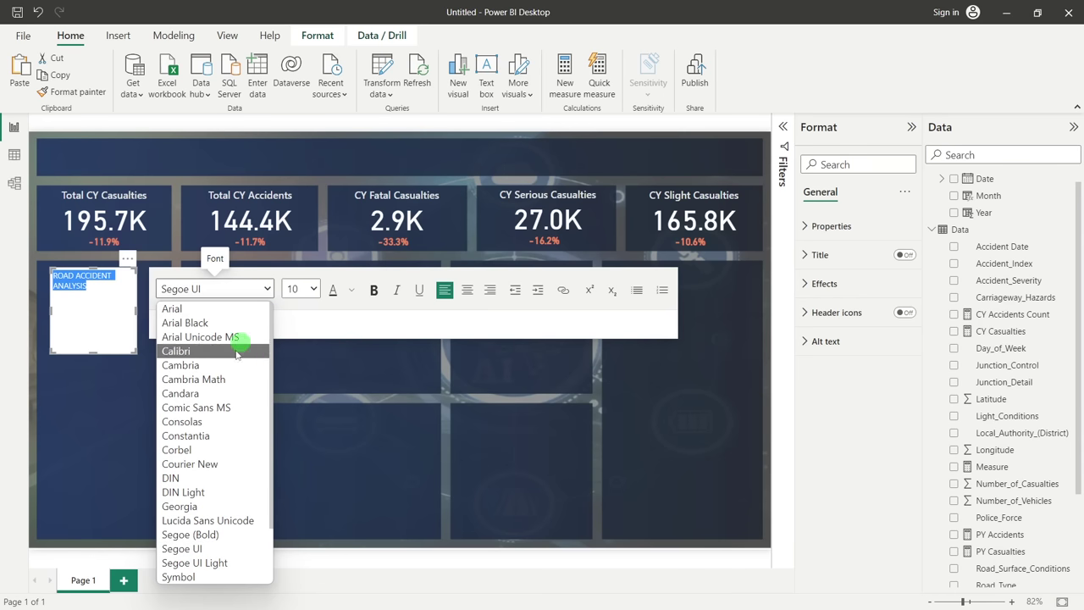
left_click(182, 478)
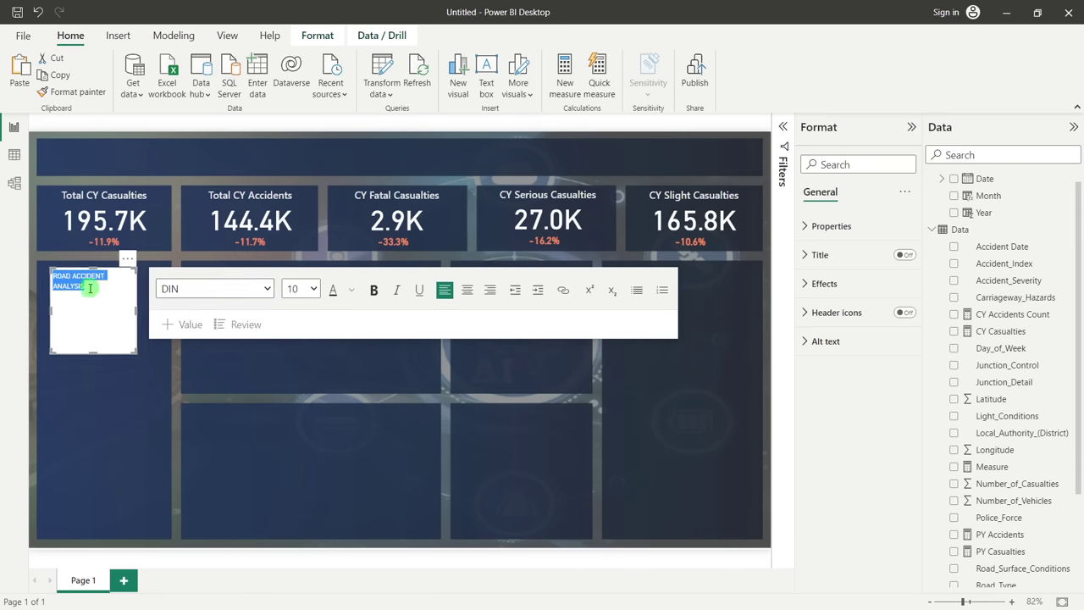
left_click(314, 289)
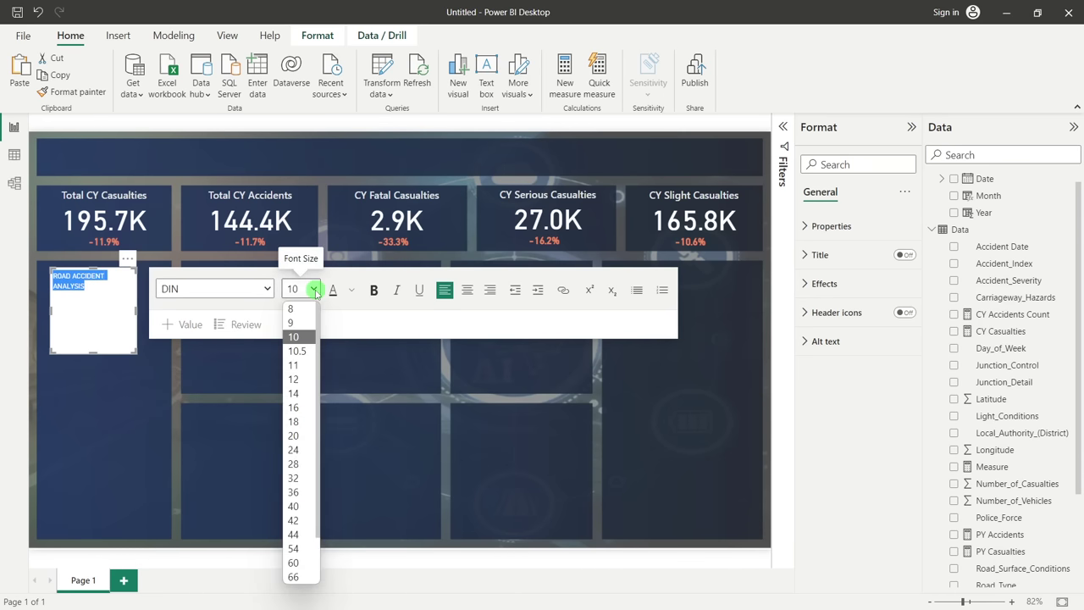
left_click(293, 492)
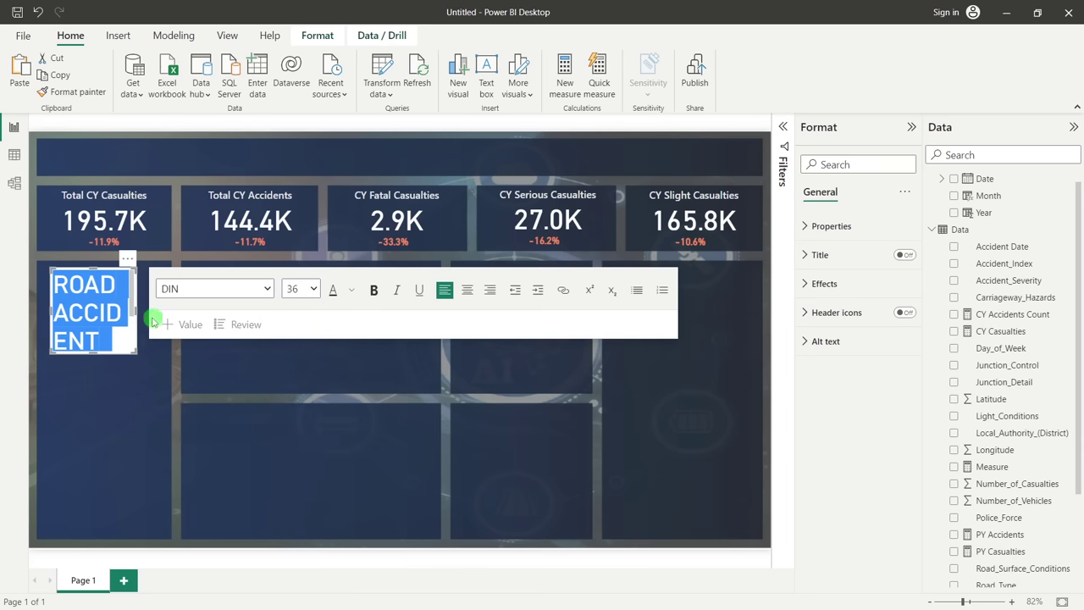
left_click(372, 292)
Resize the heading text box so the title fits on one line
left_click_drag(138, 309, 416, 300)
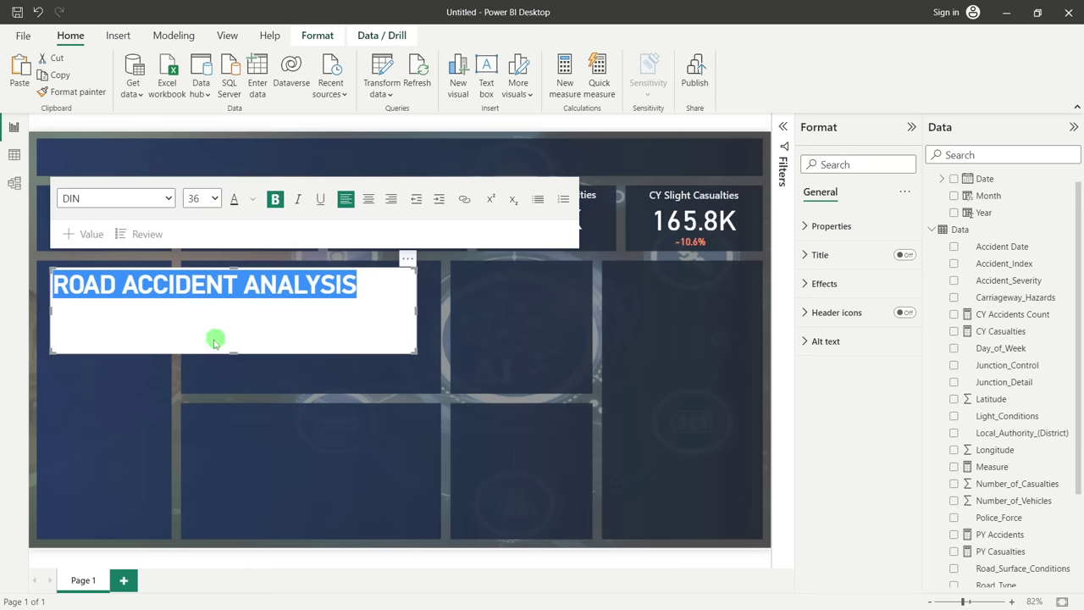
left_click_drag(232, 347, 250, 296)
left_click_drag(412, 284, 300, 144)
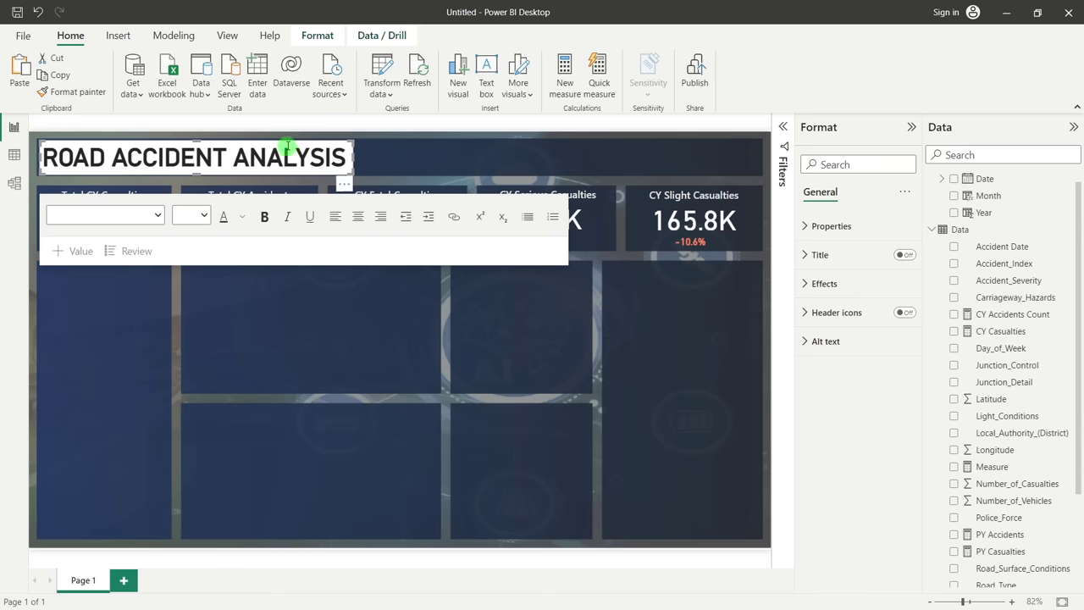
key("Escape")
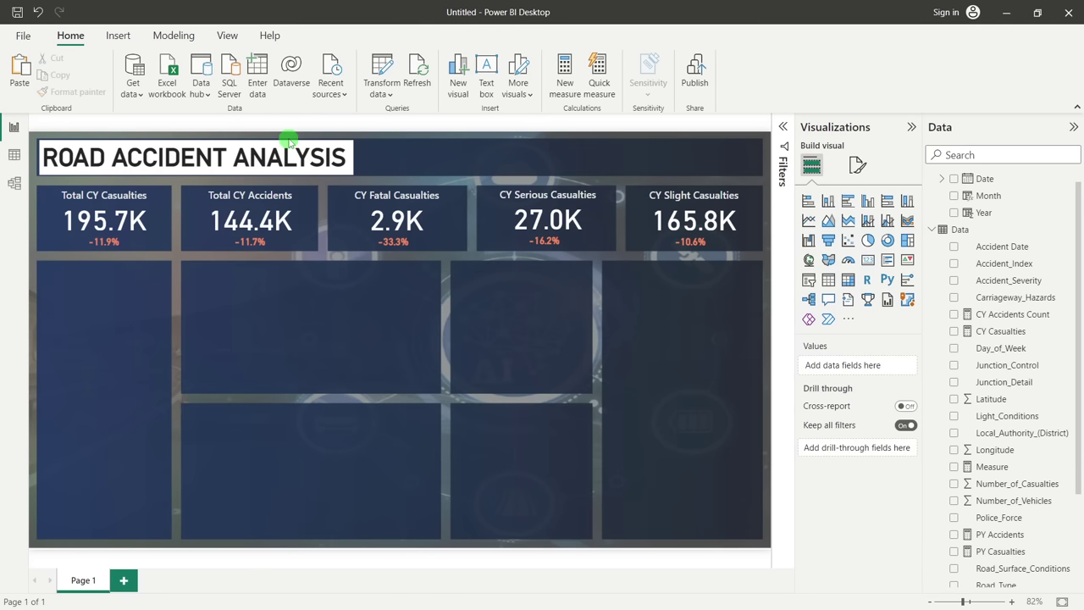
Turn off the heading box's Effects background so it is transparent
left_click(292, 144)
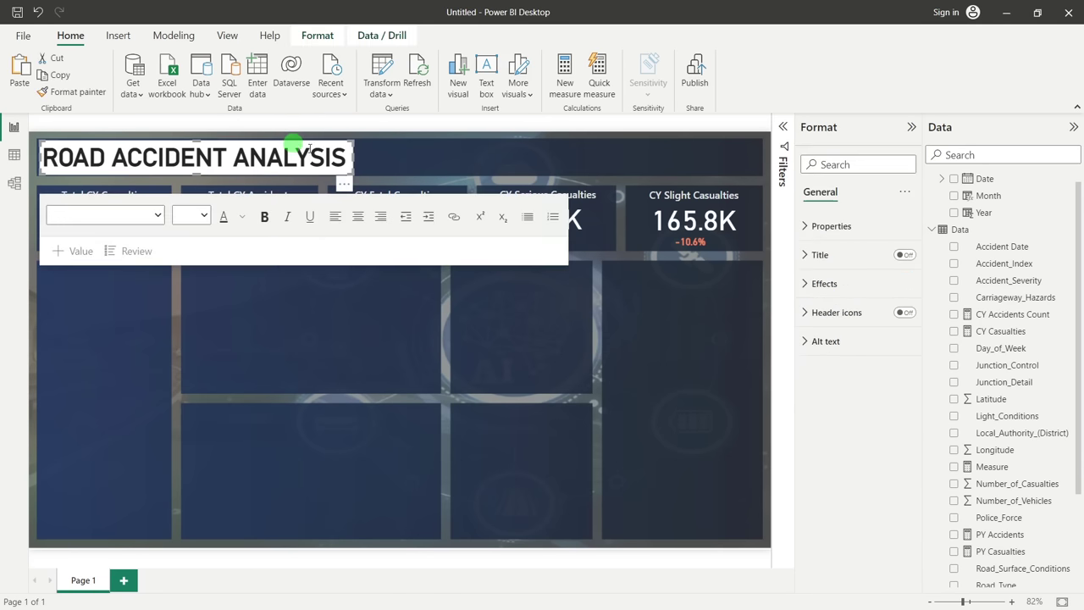
left_click(820, 134)
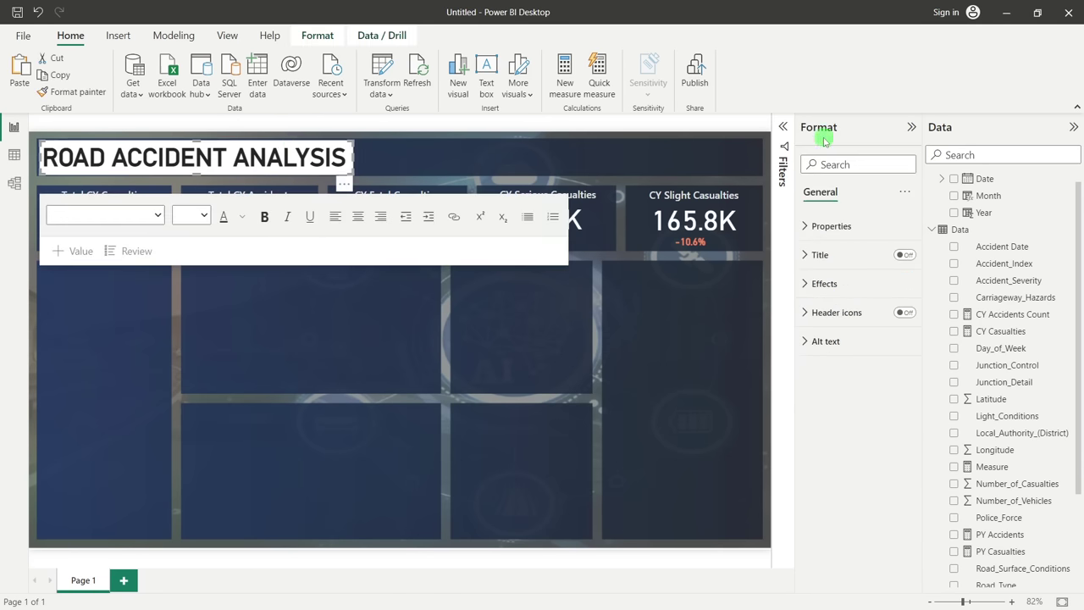
left_click(859, 283)
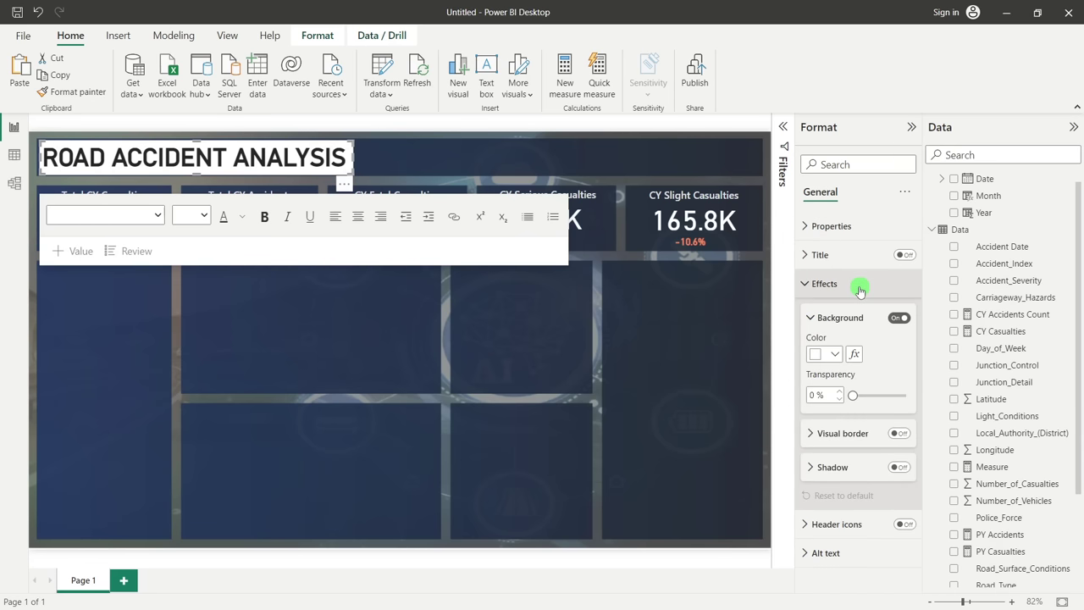
left_click(898, 318)
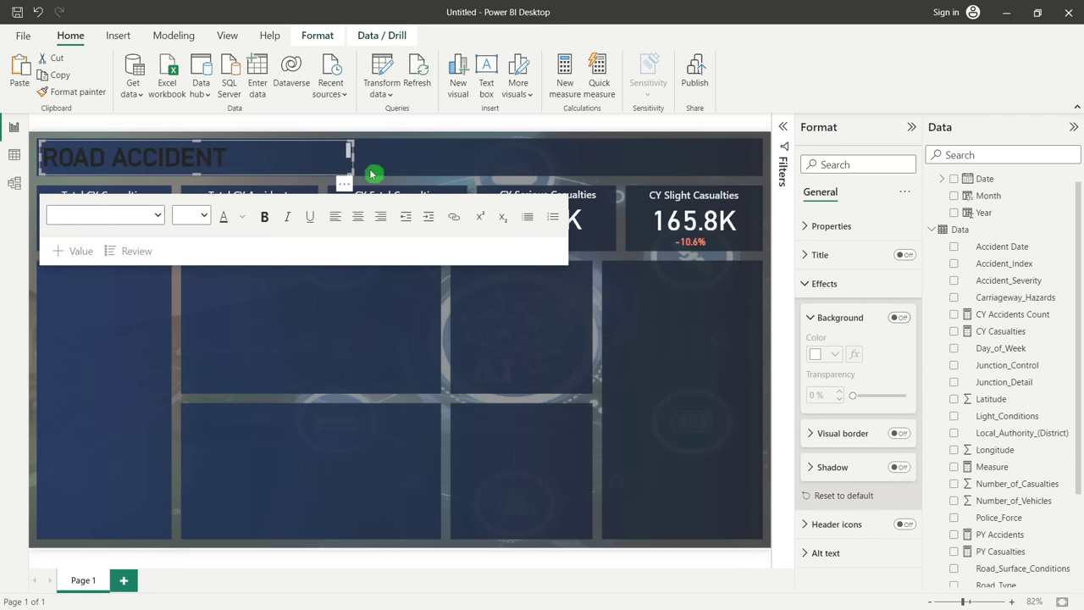
Widen the heading box and colour the title text yellow
left_click_drag(358, 162, 360, 159)
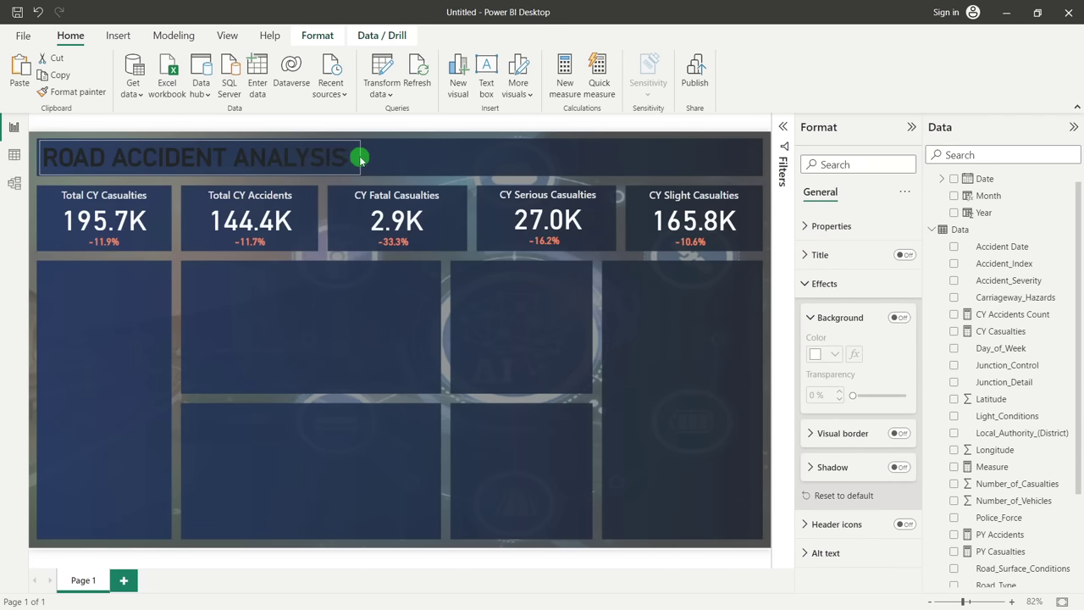
triple_click(276, 155)
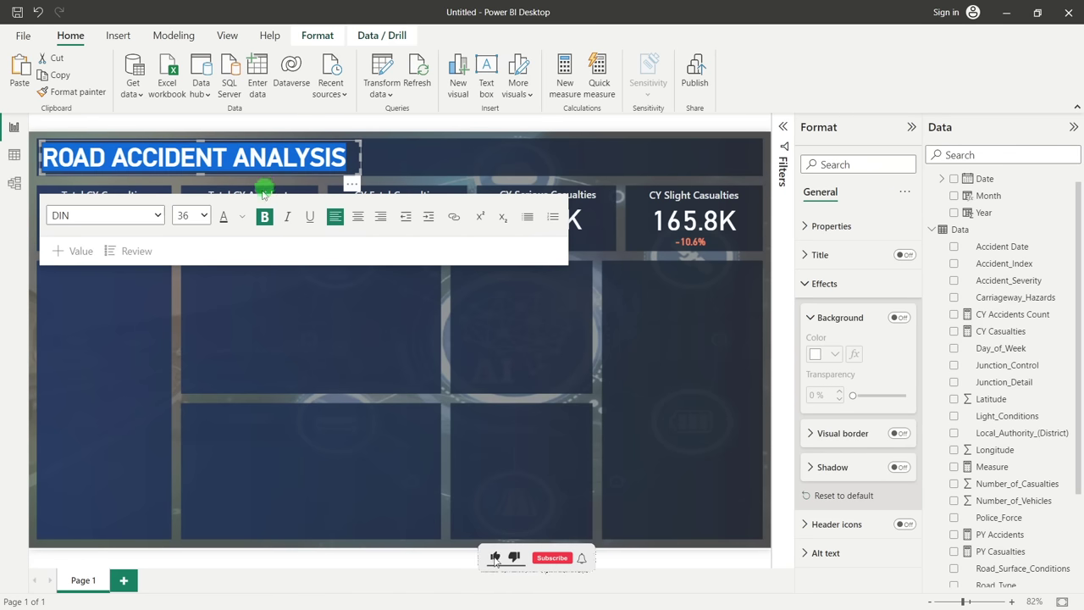
left_click(241, 217)
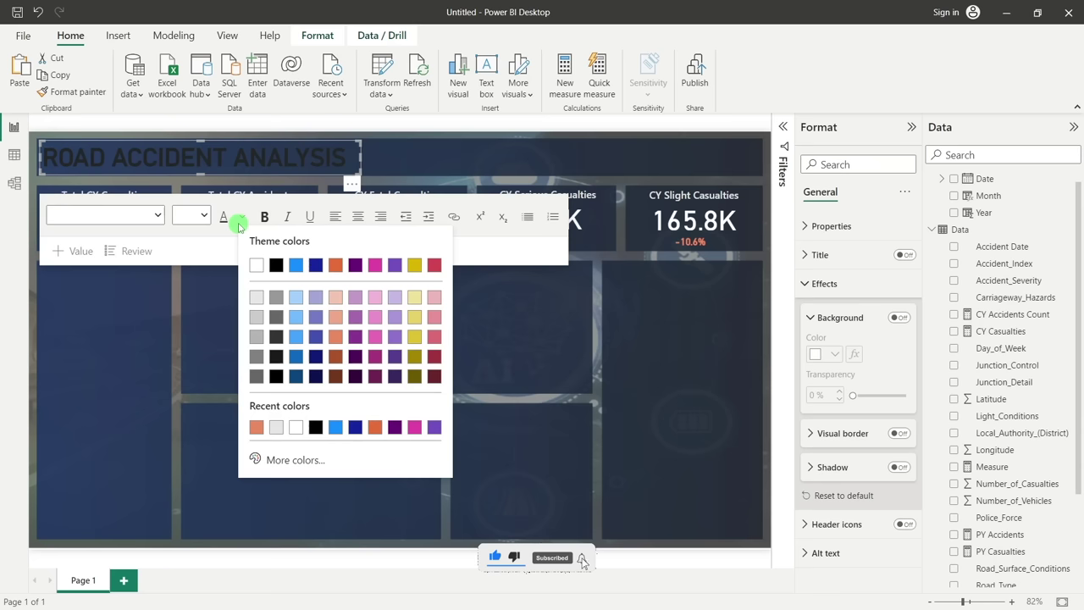
left_click(414, 342)
left_click(402, 323)
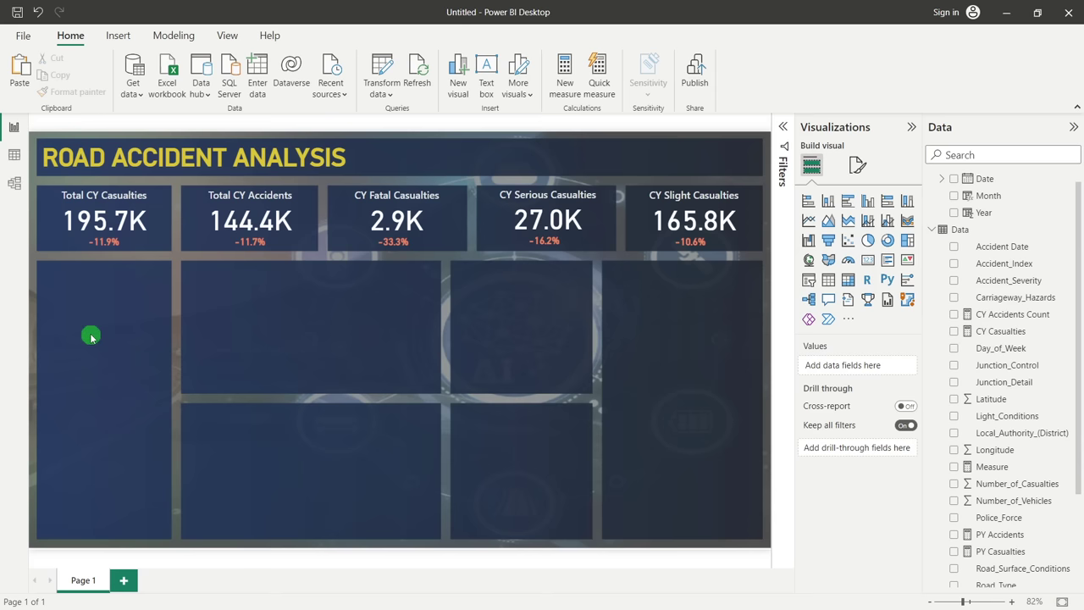
key("alt+Tab")
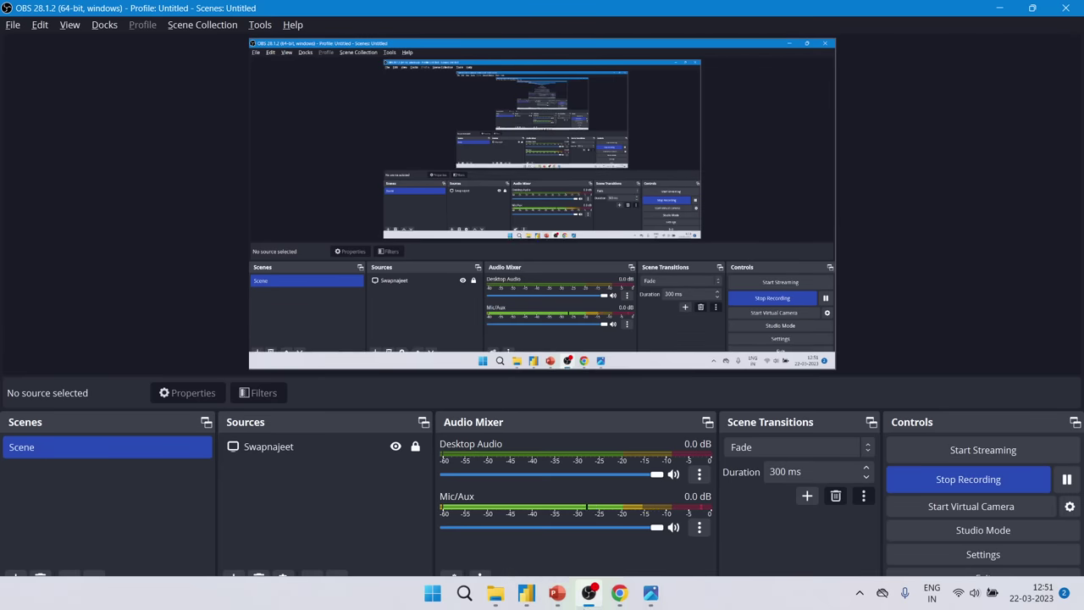
mouse_move(532, 598)
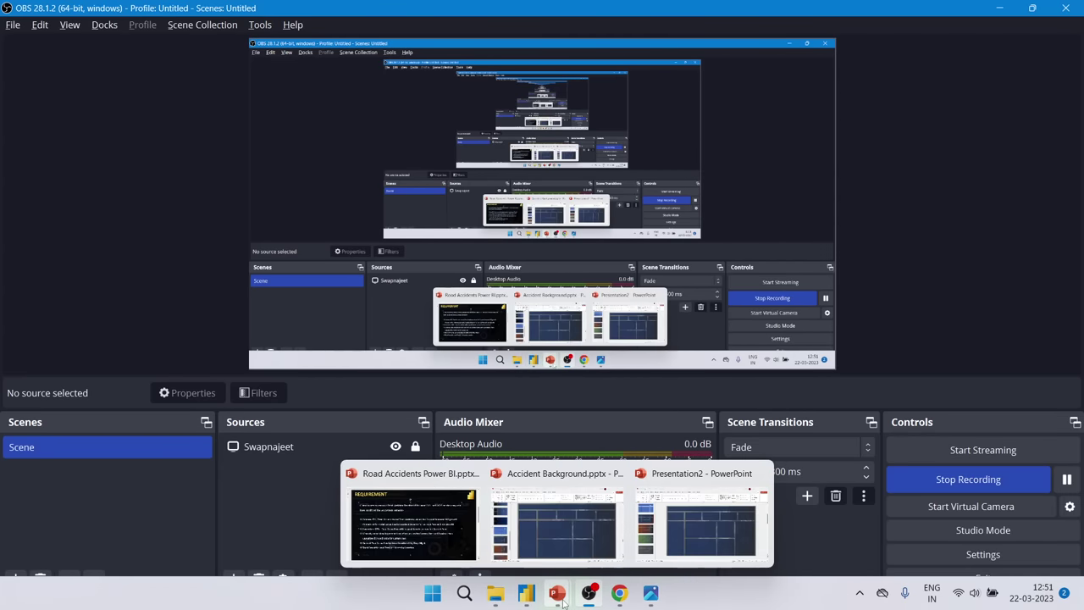
left_click(466, 520)
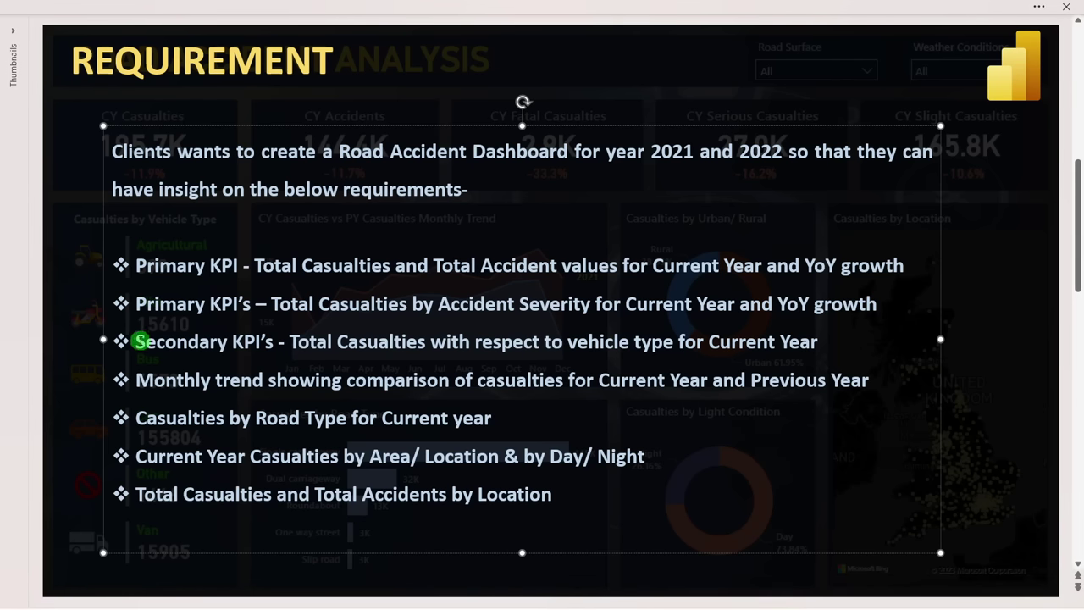
left_click_drag(137, 341, 815, 341)
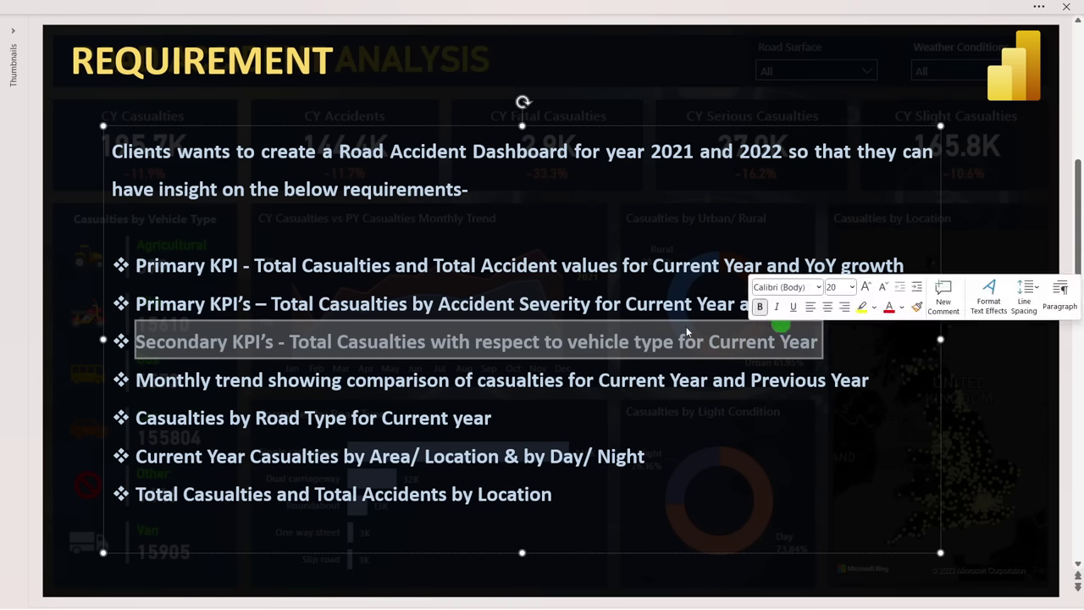
left_click(354, 370)
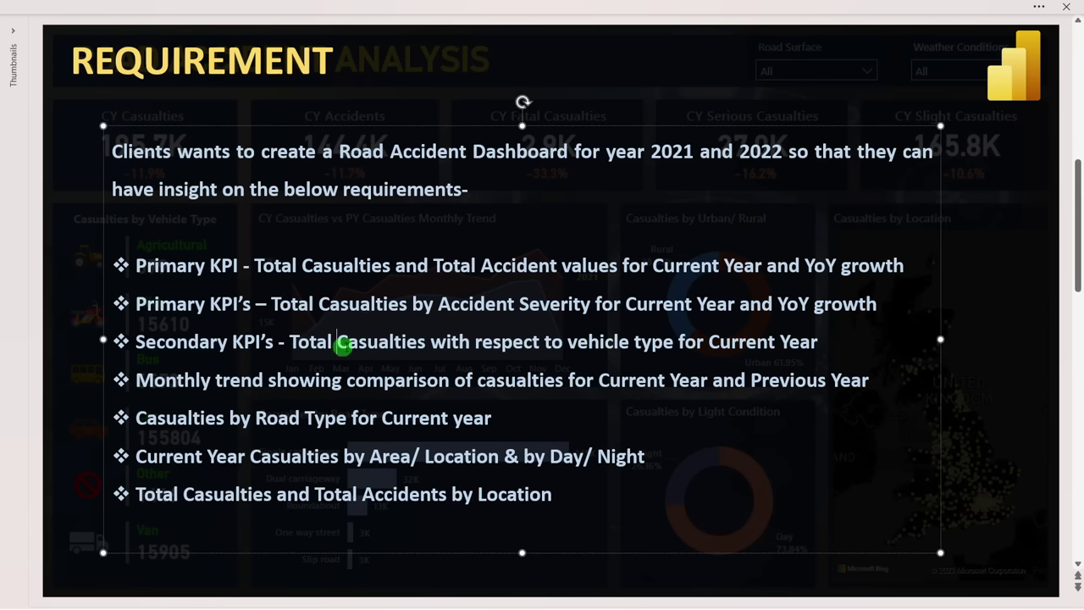
left_click_drag(339, 342, 798, 341)
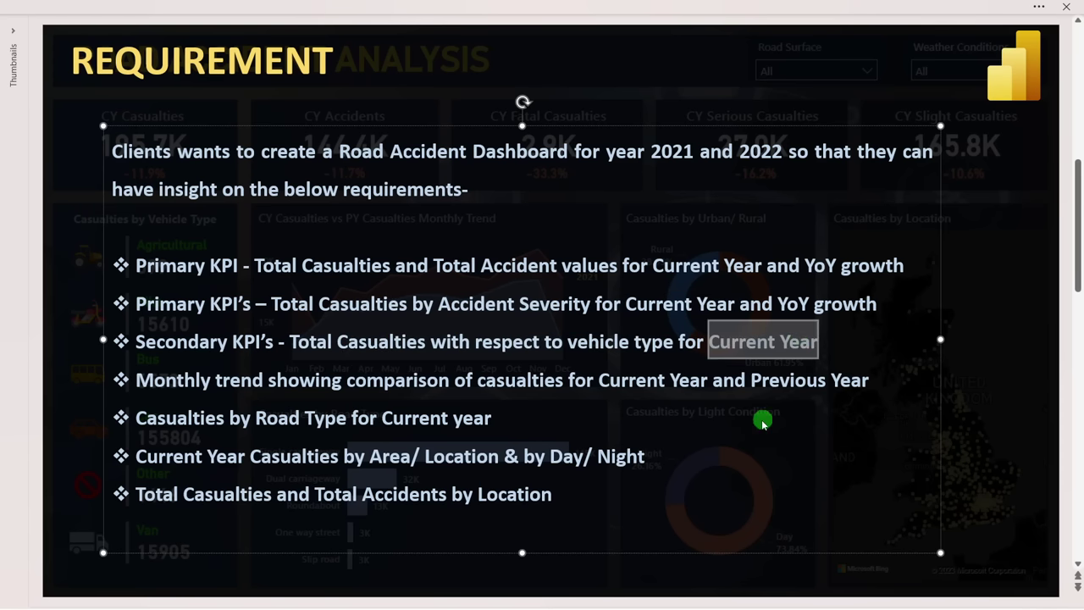
key("alt+Tab")
key("alt+Tab")
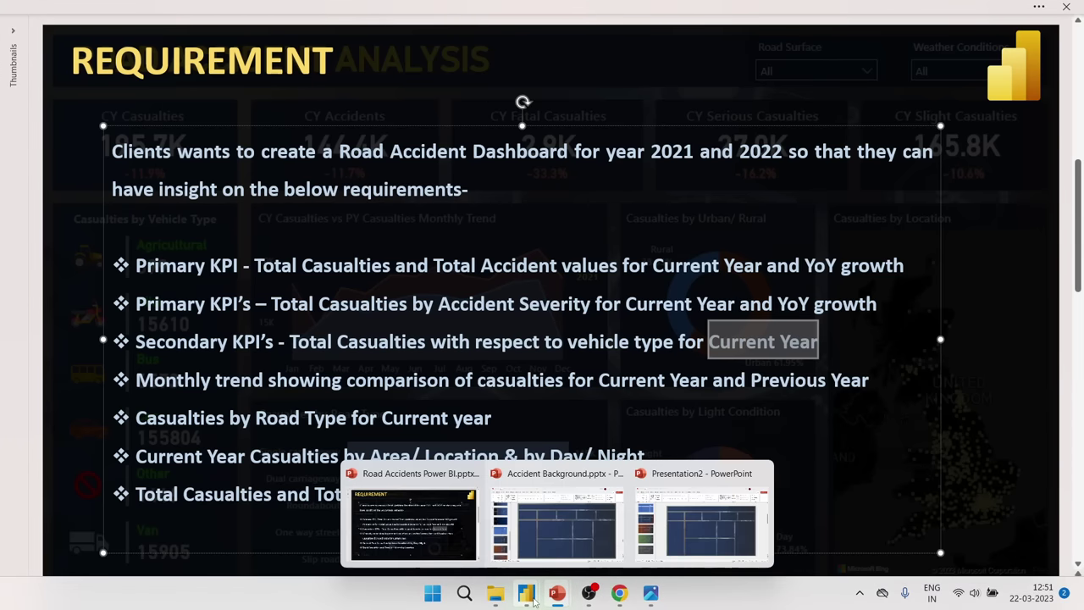
mouse_move(526, 593)
left_click(578, 533)
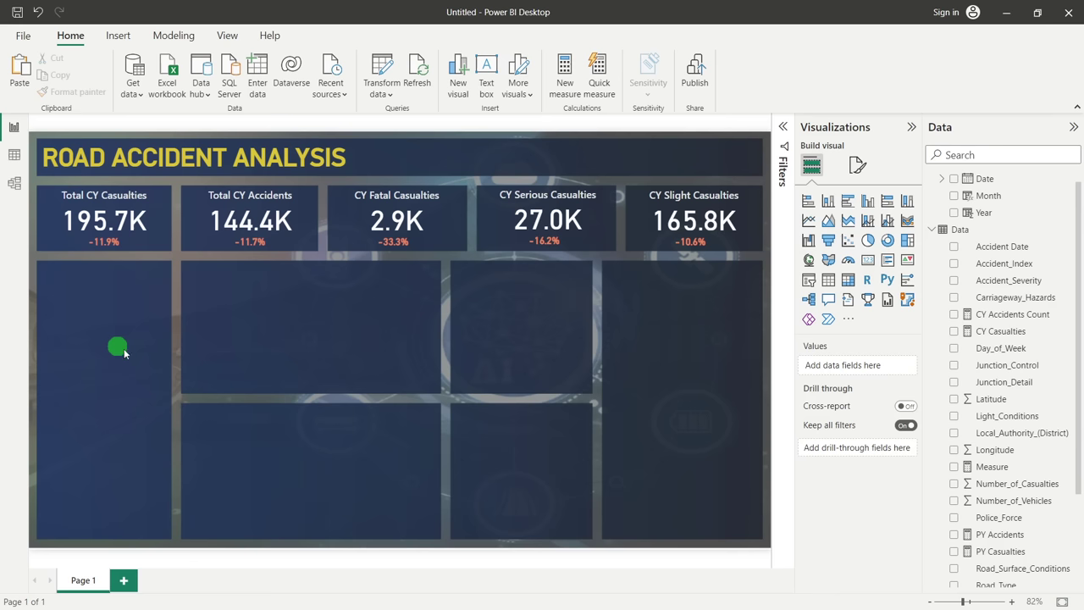
Add a Vehicle_Type table to the canvas and enlarge it to show every vehicle type
scroll(1050, 496, "down", 3)
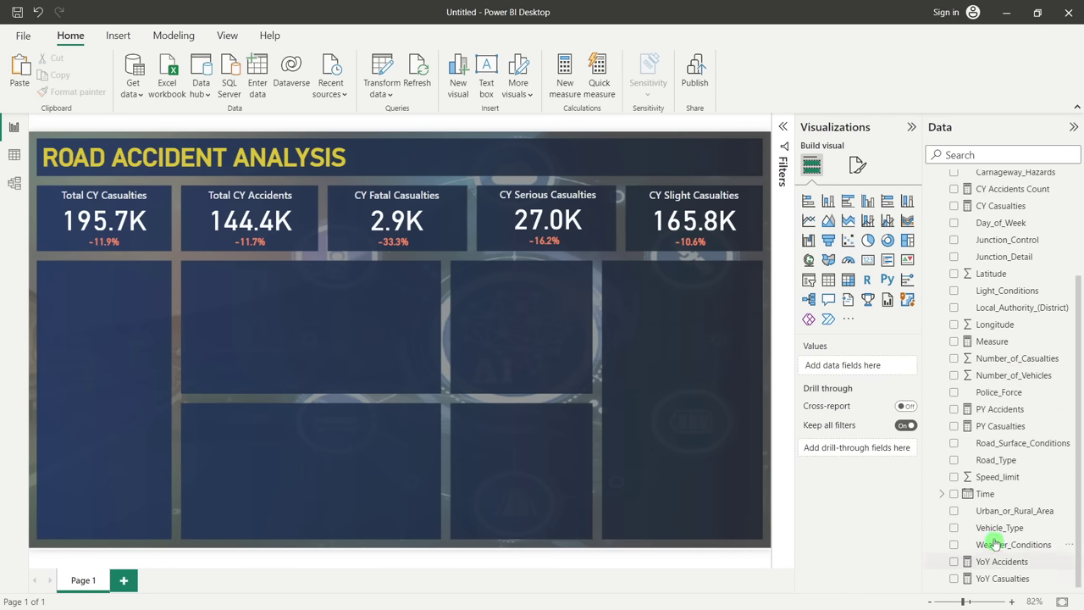
left_click_drag(993, 528, 356, 333)
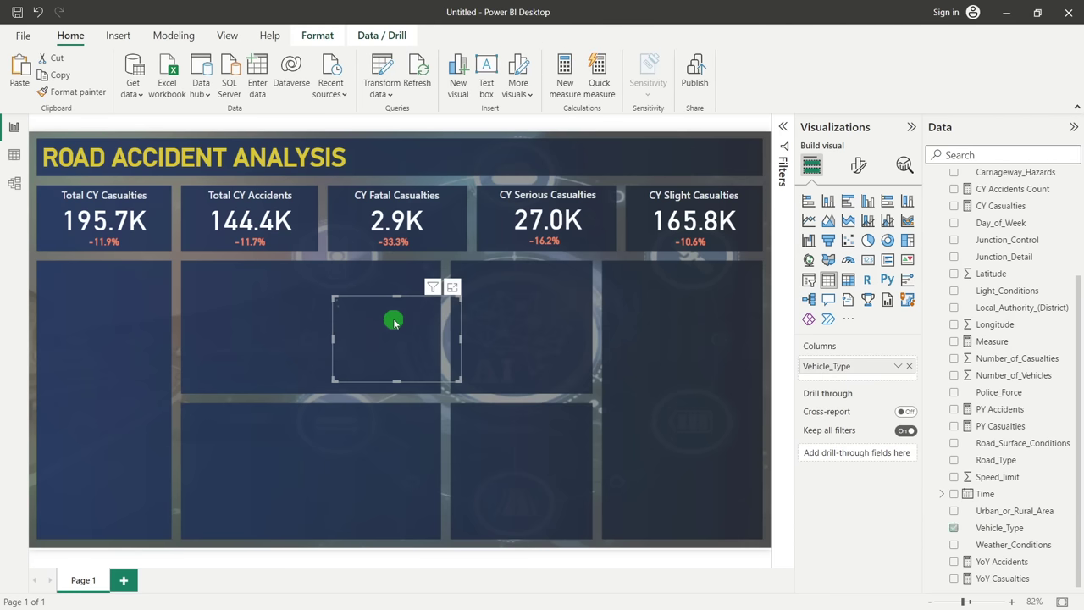
left_click_drag(401, 379, 428, 520)
left_click_drag(461, 405, 494, 409)
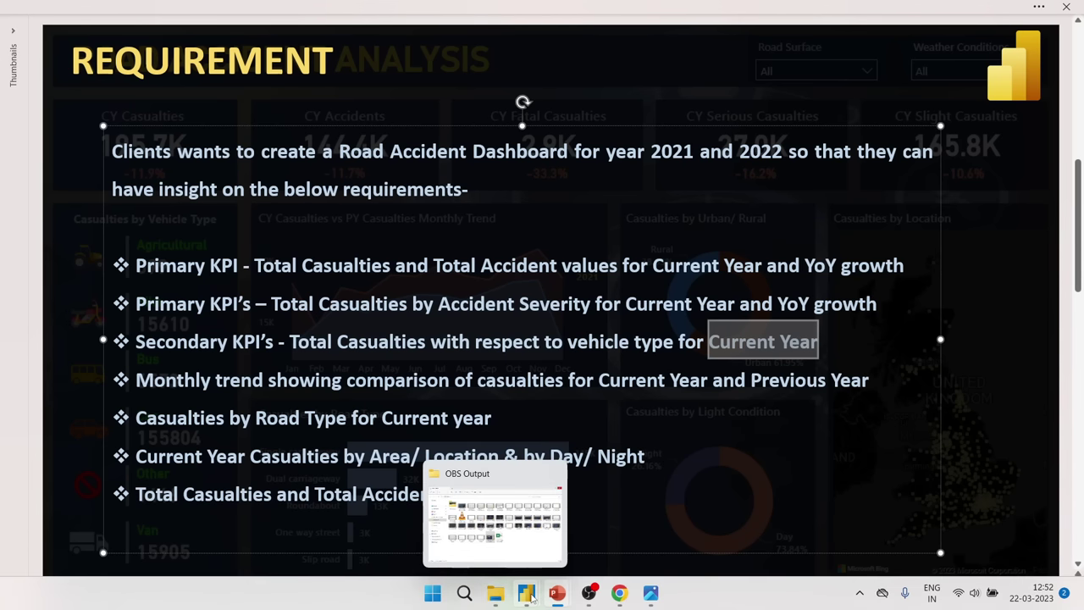
mouse_move(526, 593)
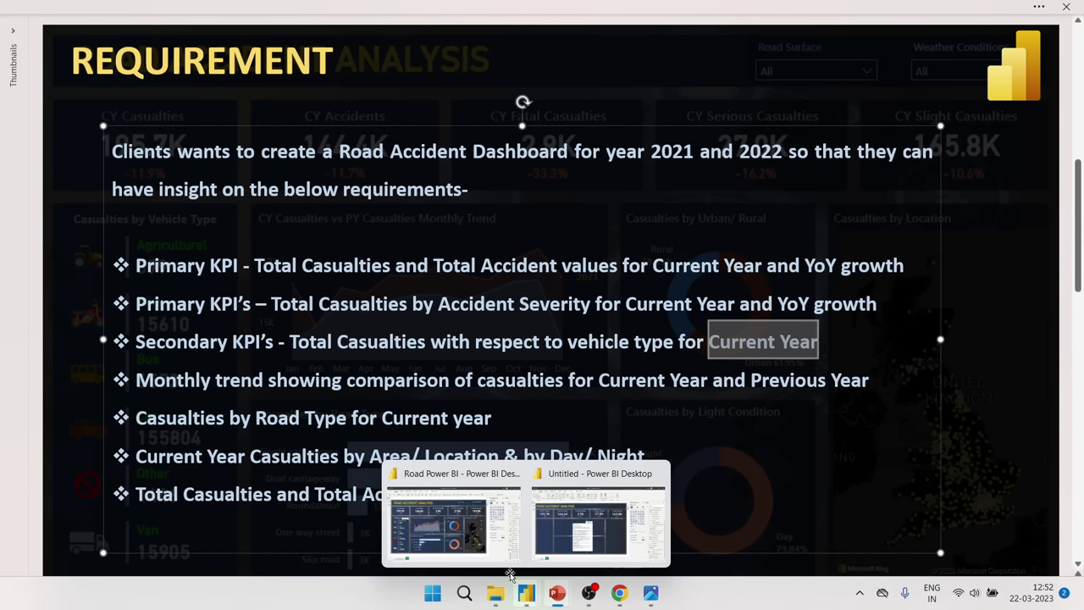
left_click(477, 551)
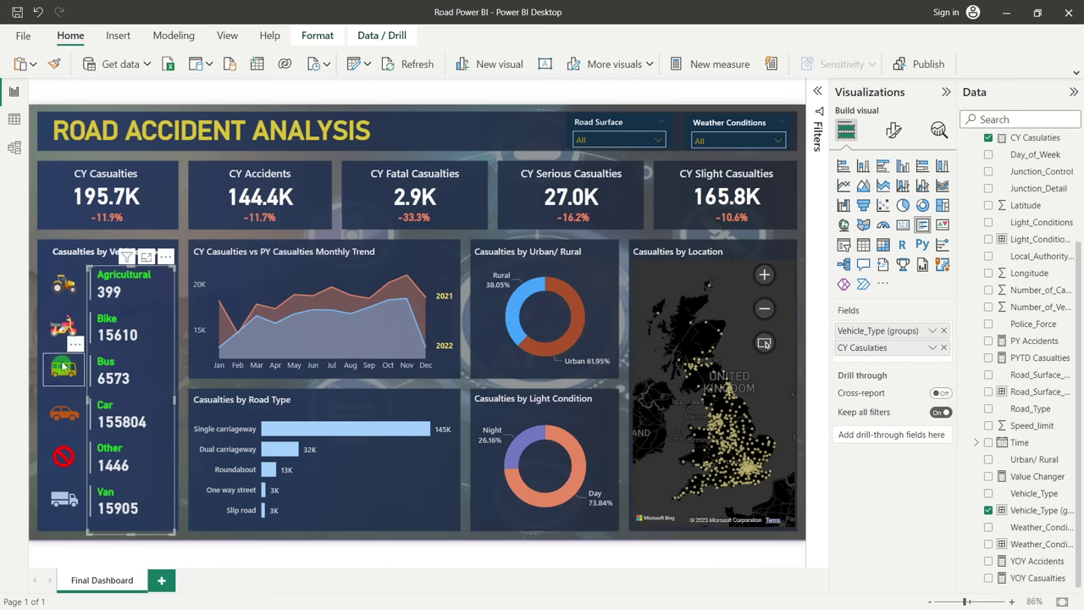
left_click(61, 278)
left_click(53, 255)
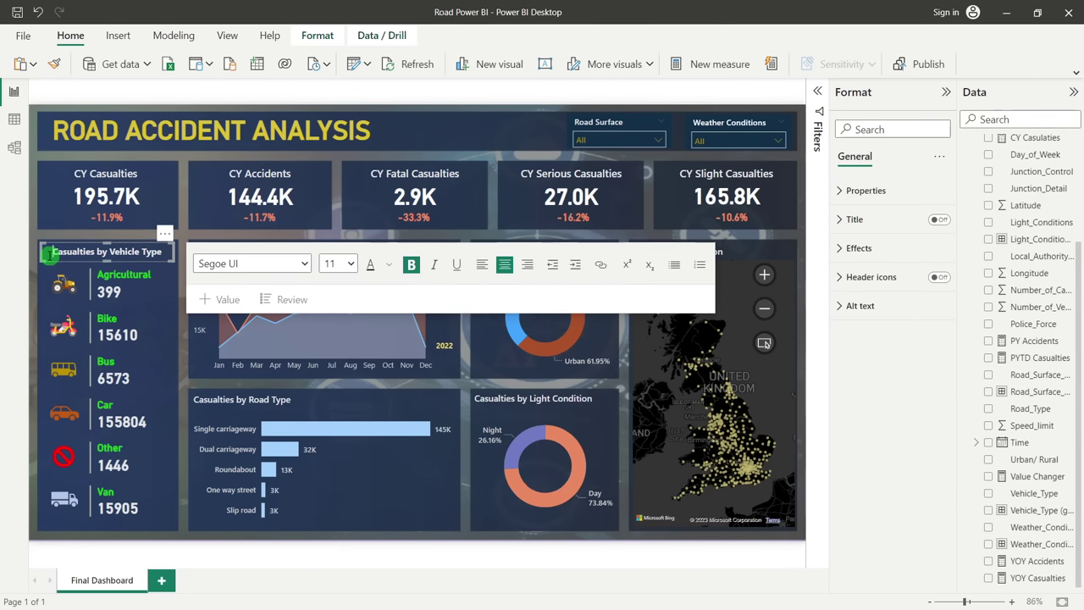
left_click(35, 373)
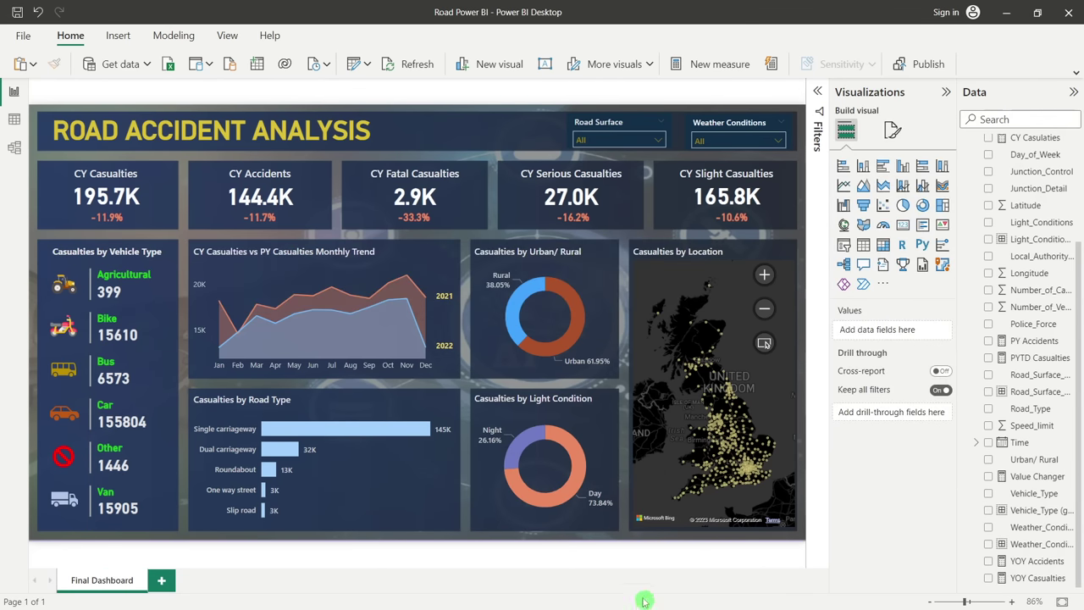
left_click(556, 592)
mouse_move(490, 603)
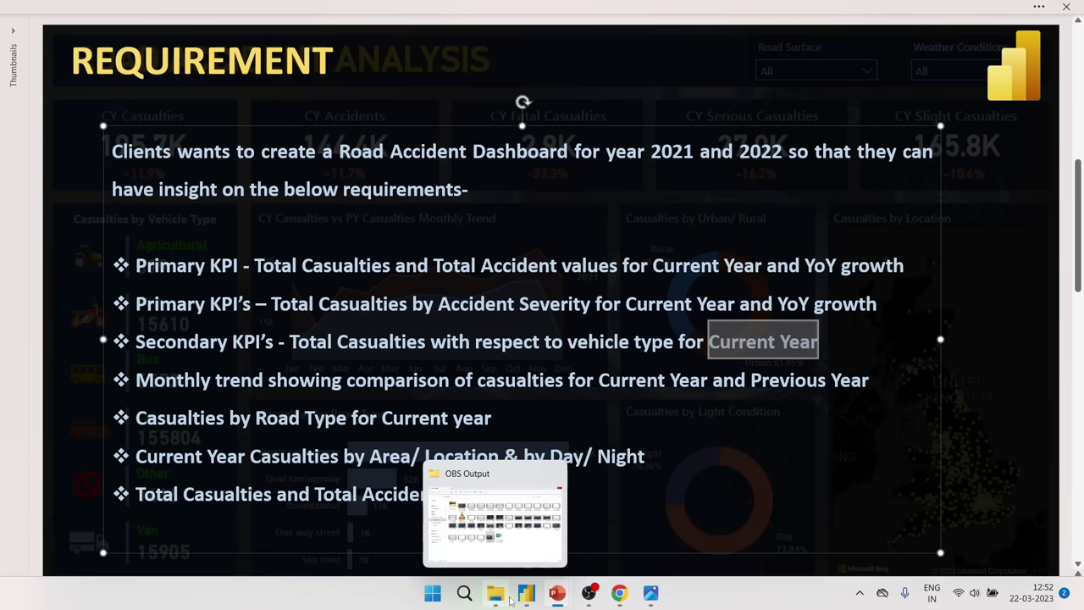
mouse_move(526, 593)
left_click(582, 533)
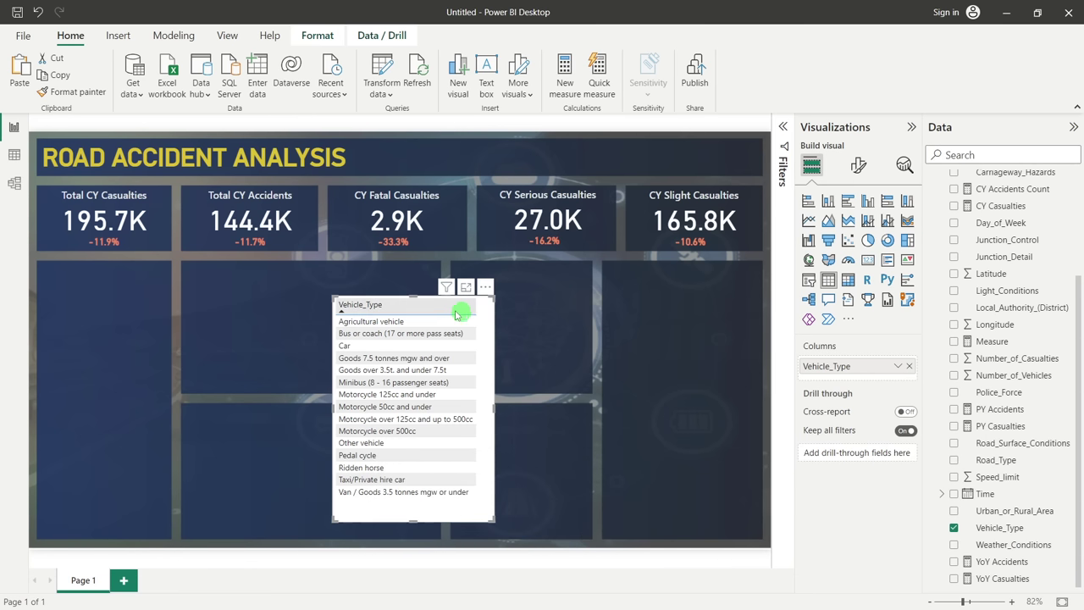
Move the Vehicle_Type table up-left and start a New group on the Vehicle_Type field
left_click_drag(390, 303, 331, 286)
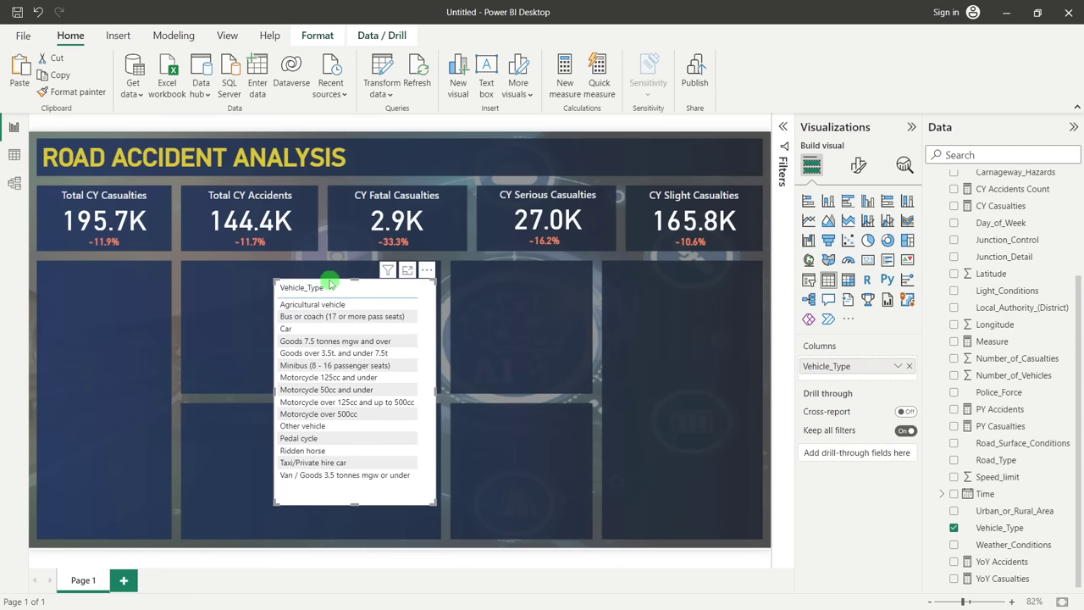
left_click(993, 528)
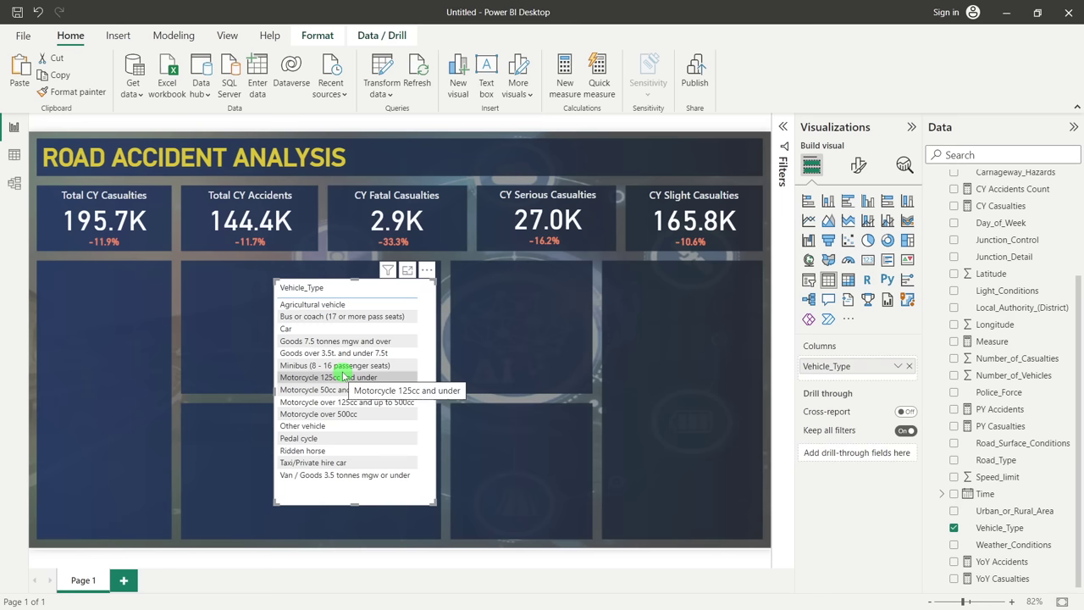
right_click(999, 529)
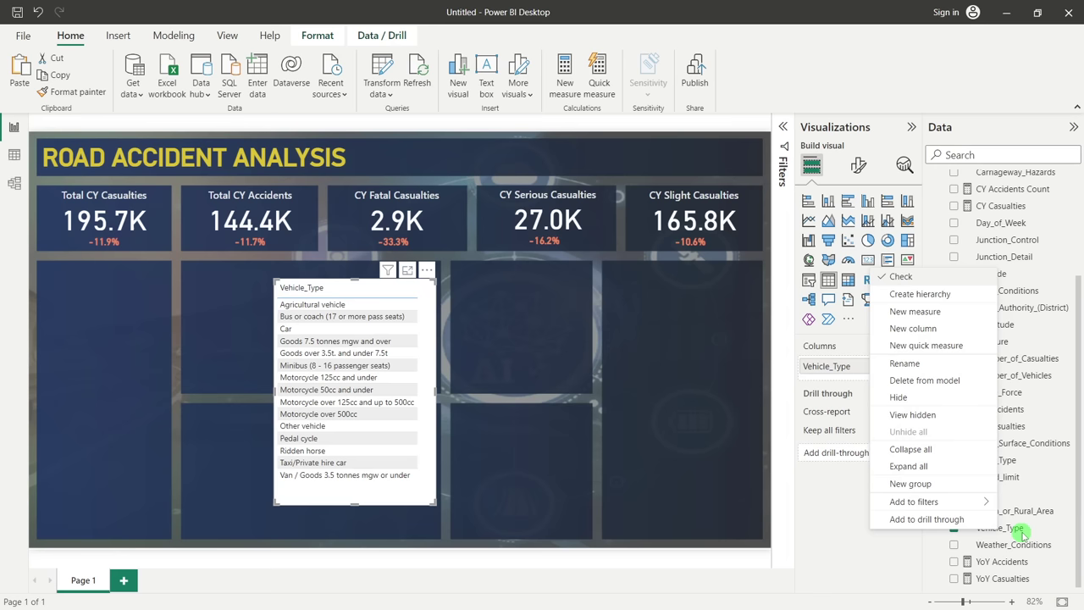
left_click(929, 485)
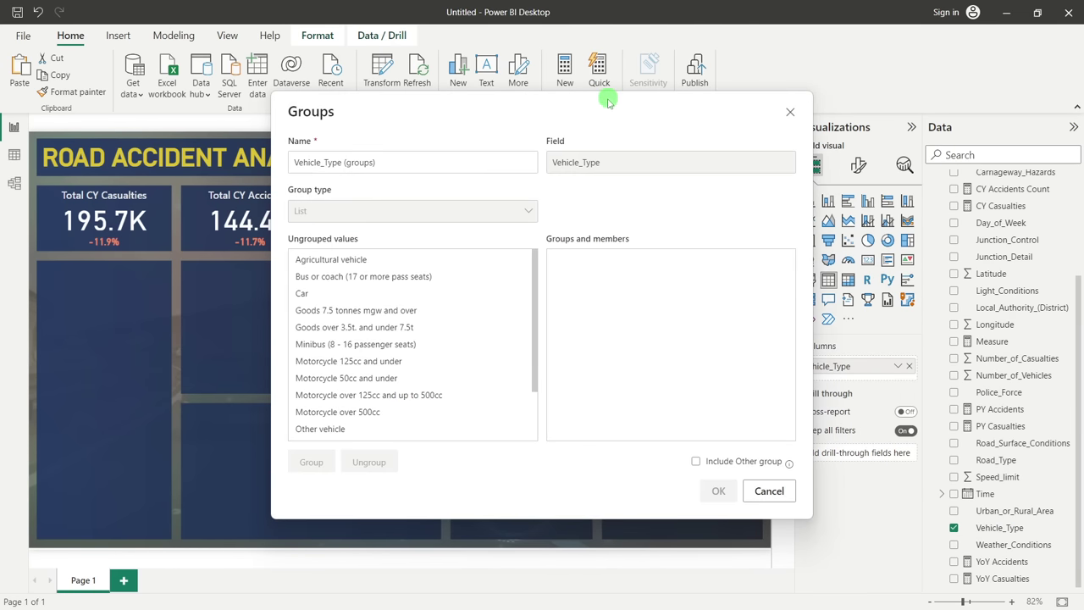
Group the four motorcycle values and Pedal cycle into a group named Bike
scroll(383, 300, "down", 3)
scroll(400, 325, "up", 1)
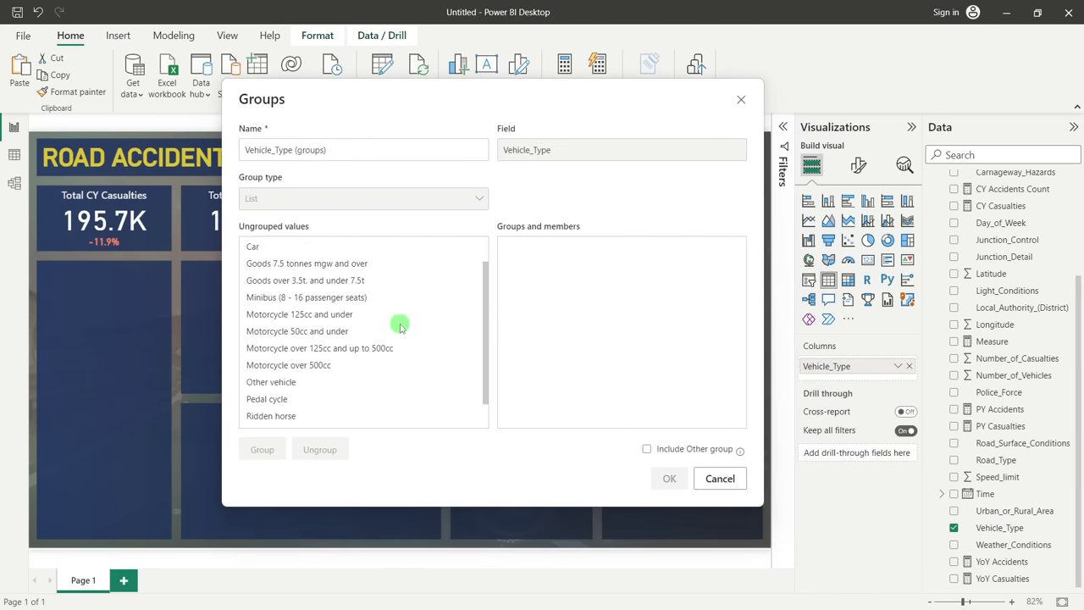
scroll(400, 324, "down", 2)
scroll(400, 324, "up", 2)
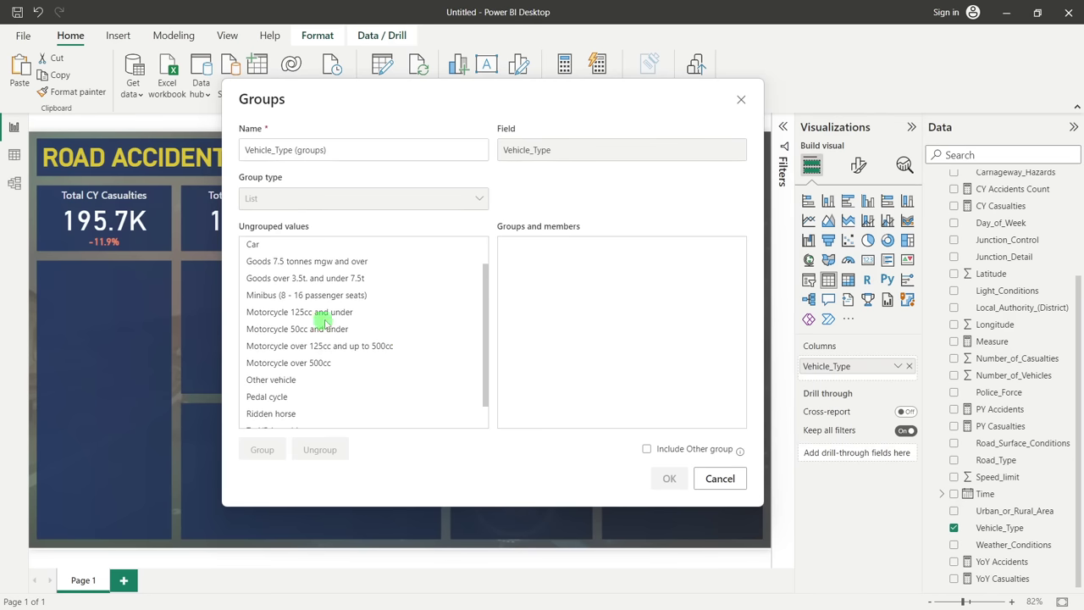
scroll(324, 320, "down", 1)
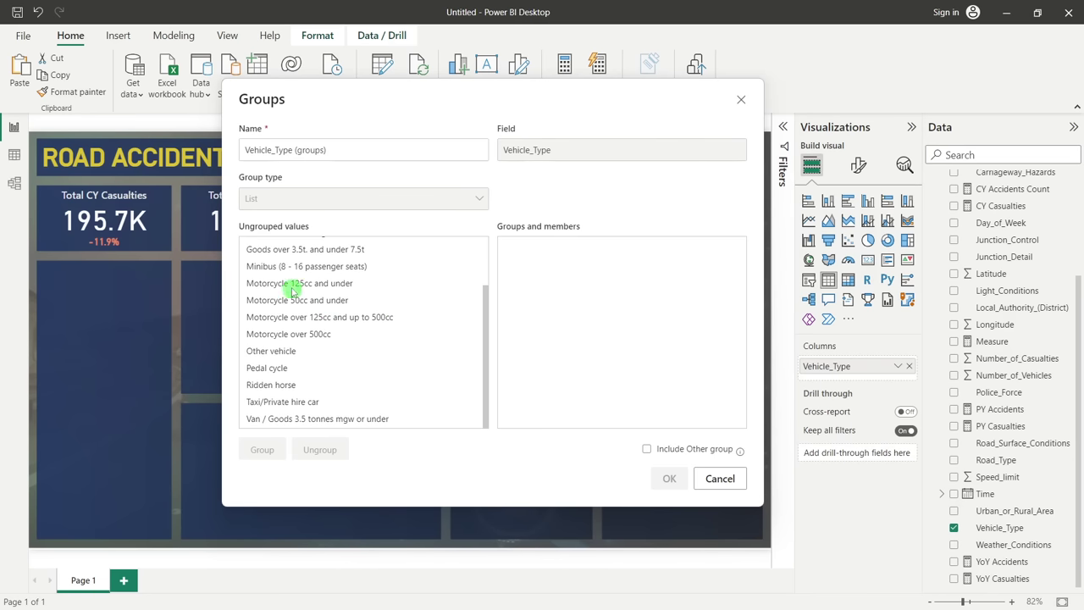
left_click(292, 286)
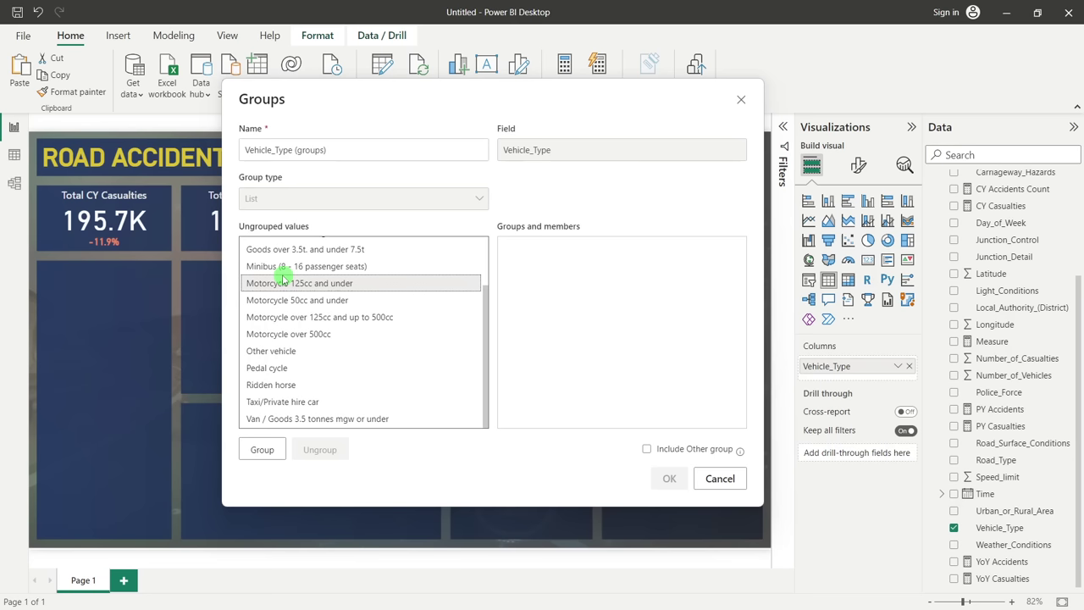
left_click(280, 302, "ctrl")
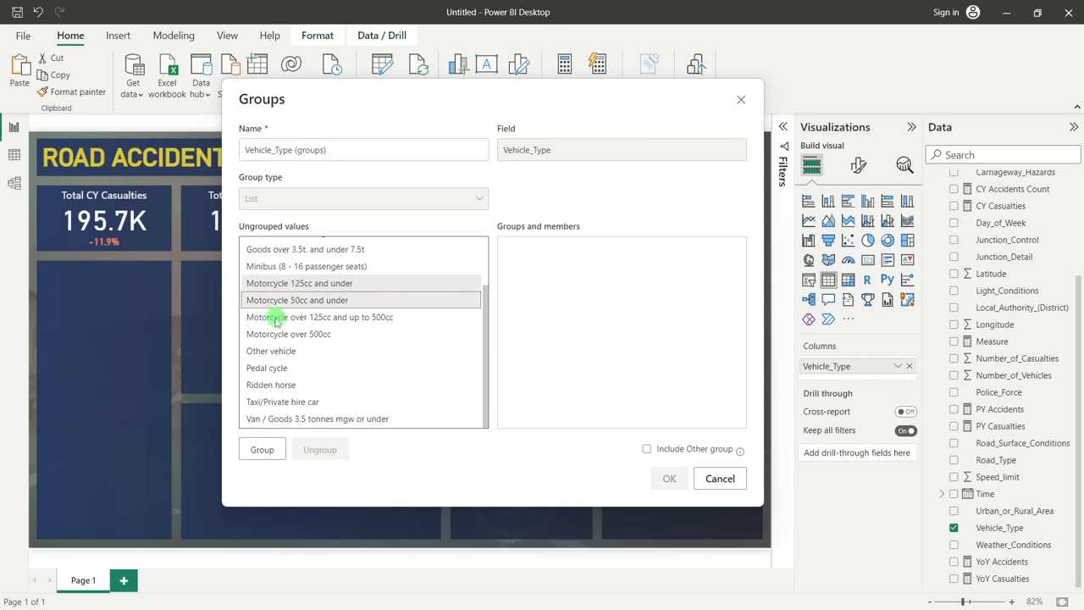
left_click(276, 319, "ctrl")
left_click(281, 335, "ctrl")
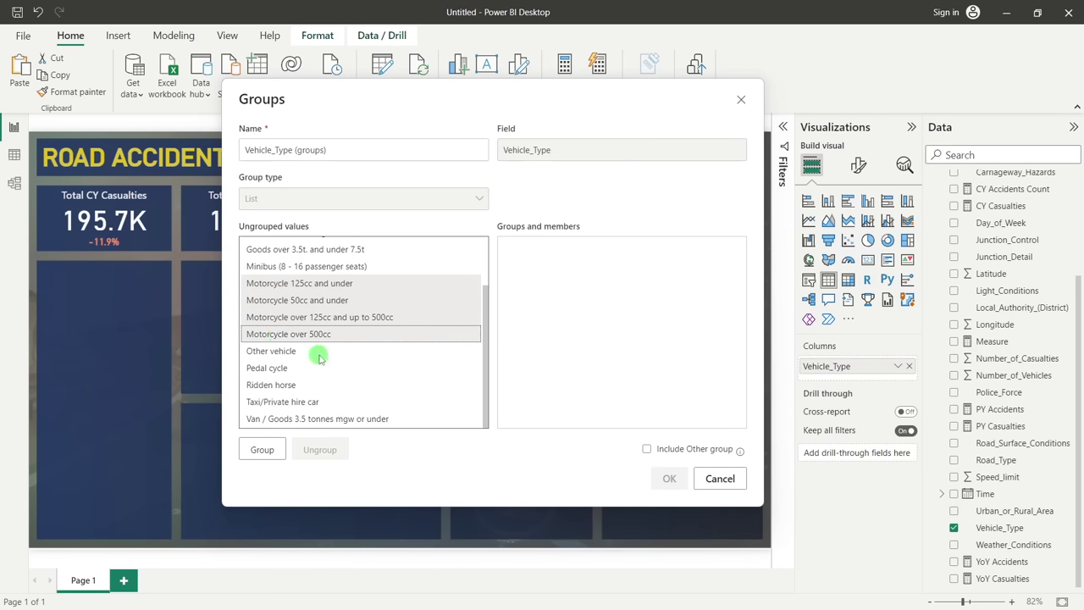
left_click(274, 369, "ctrl")
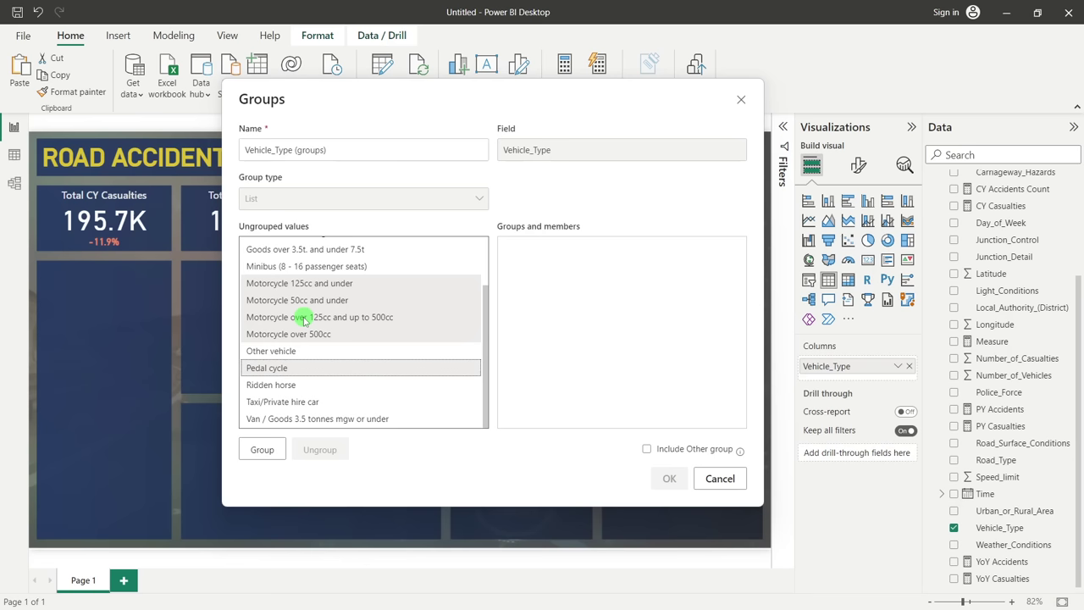
left_click(272, 449)
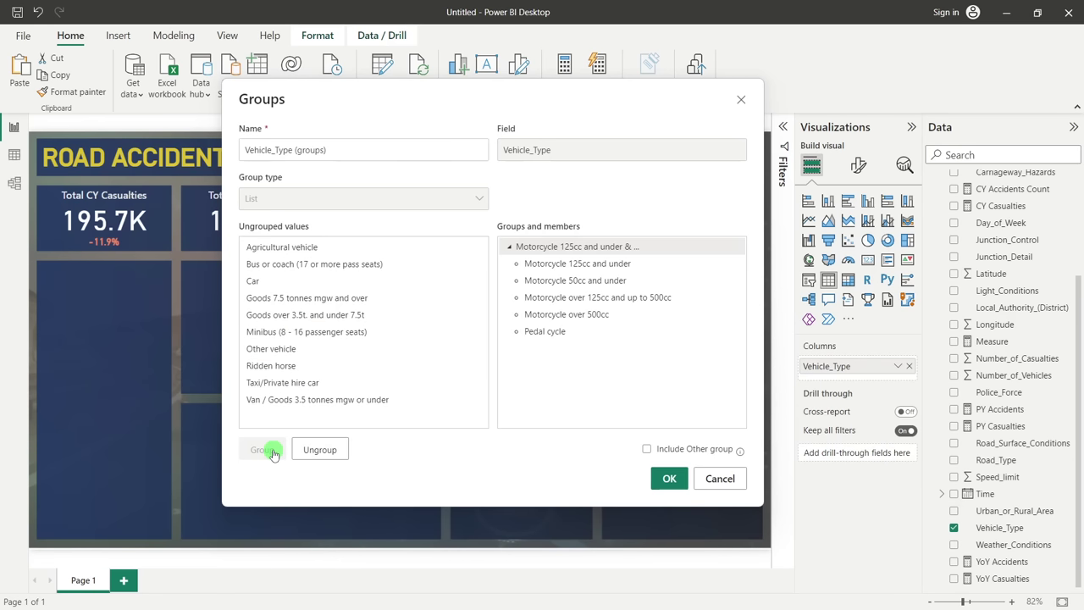
double_click(549, 246)
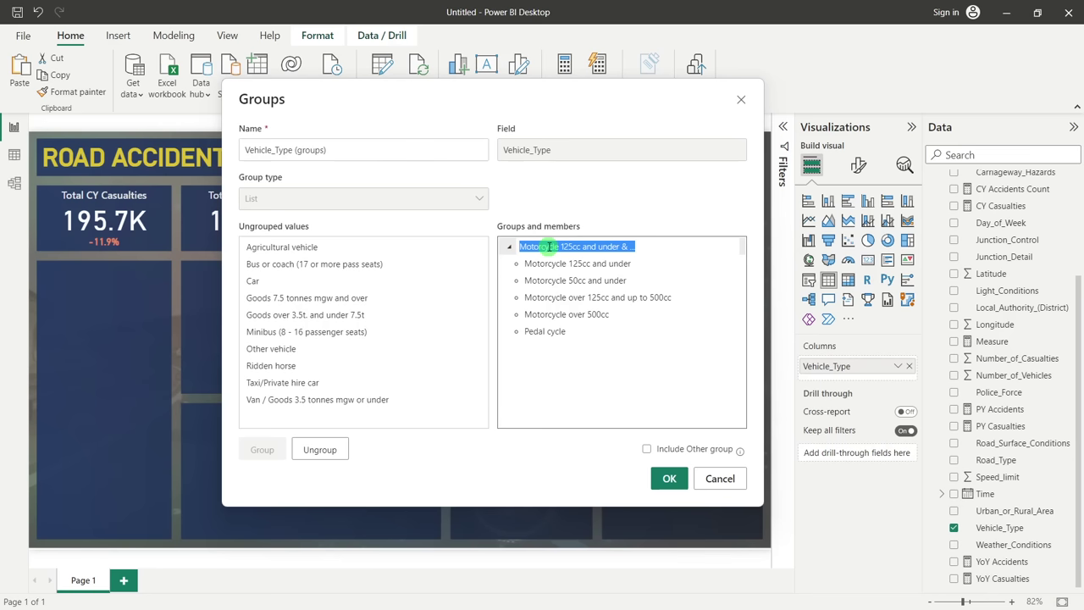
type("Bike")
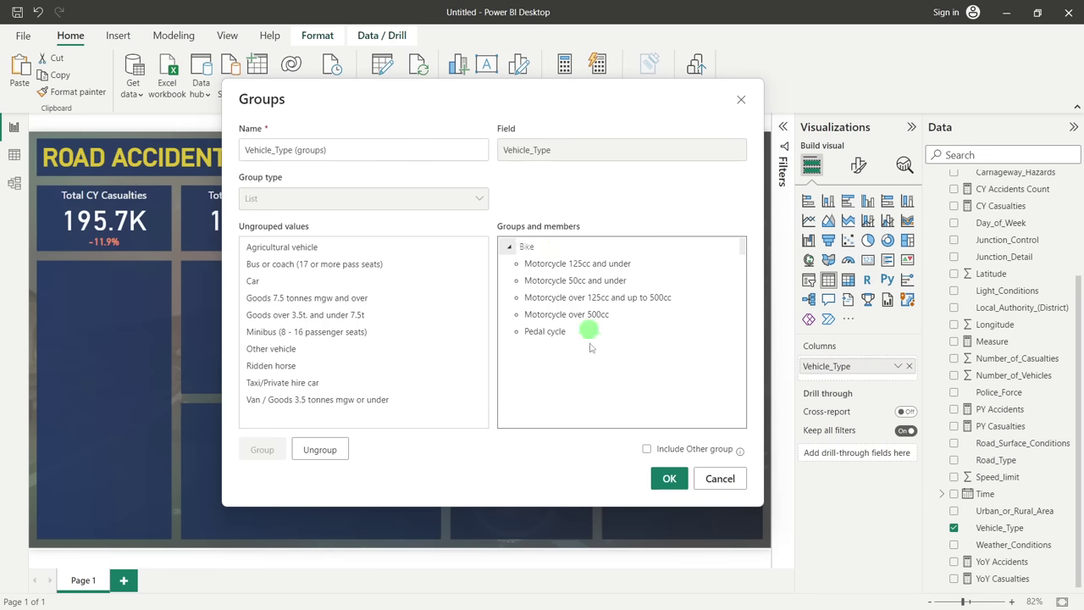
left_click(569, 374)
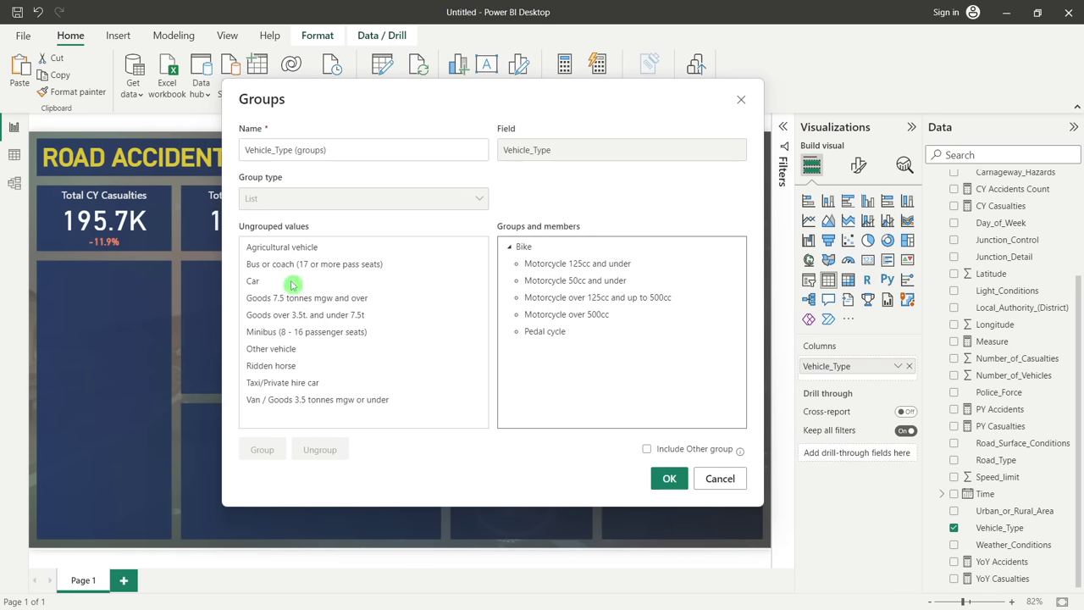
Group Car with Taxi/Private hire car and name the group Car
left_click(256, 281)
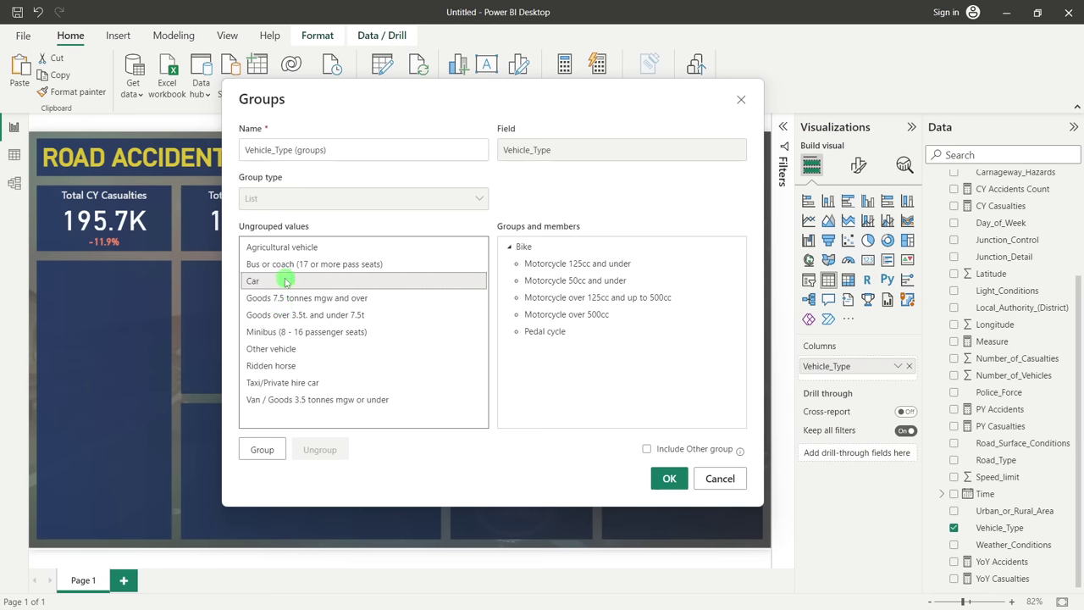
left_click(285, 383, "ctrl")
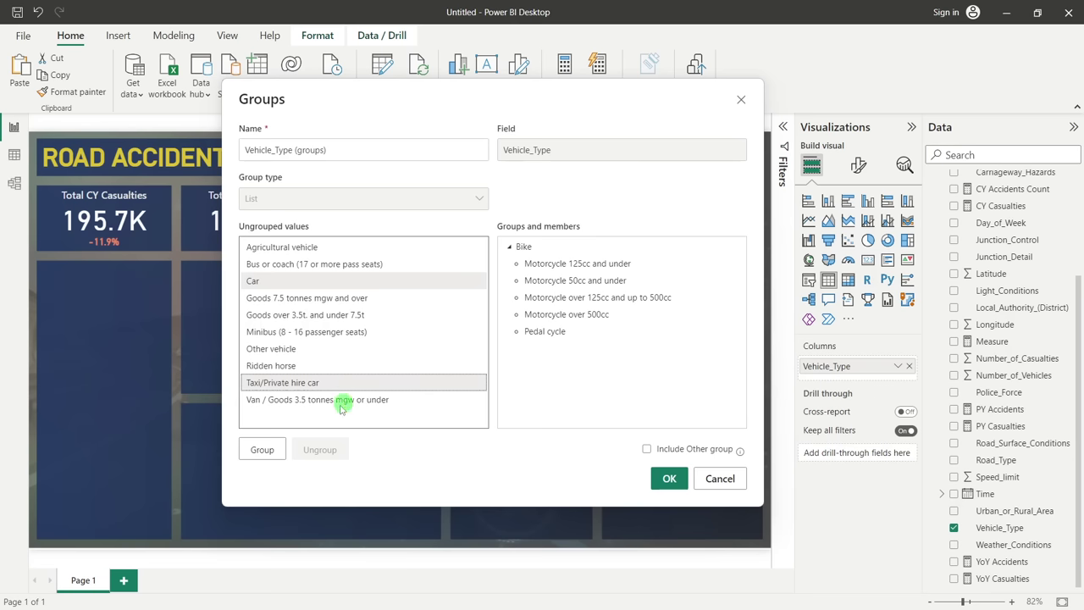
left_click(278, 449)
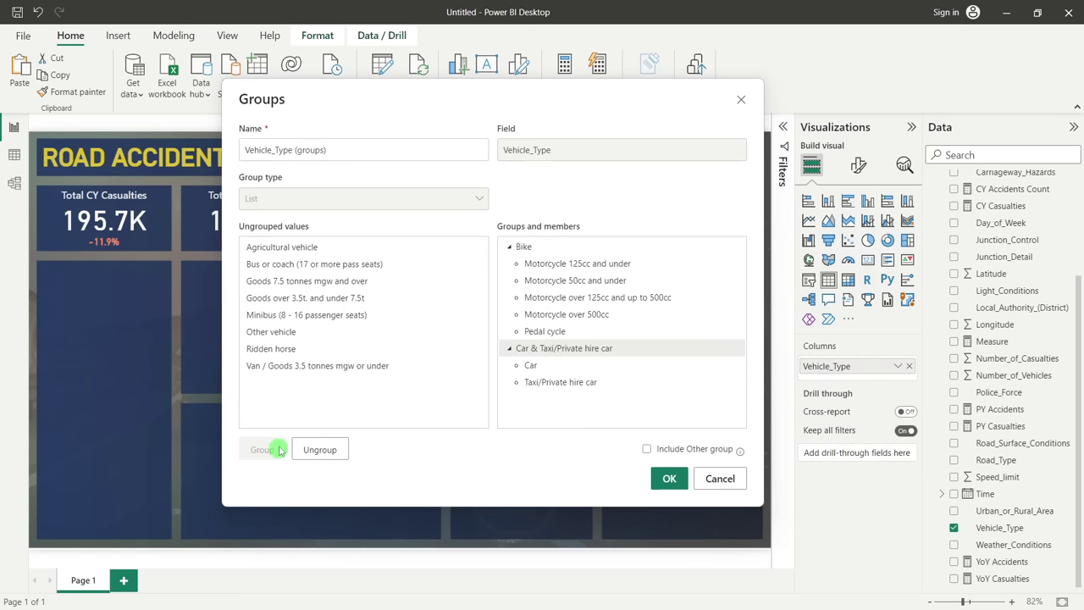
double_click(552, 349)
type("Car")
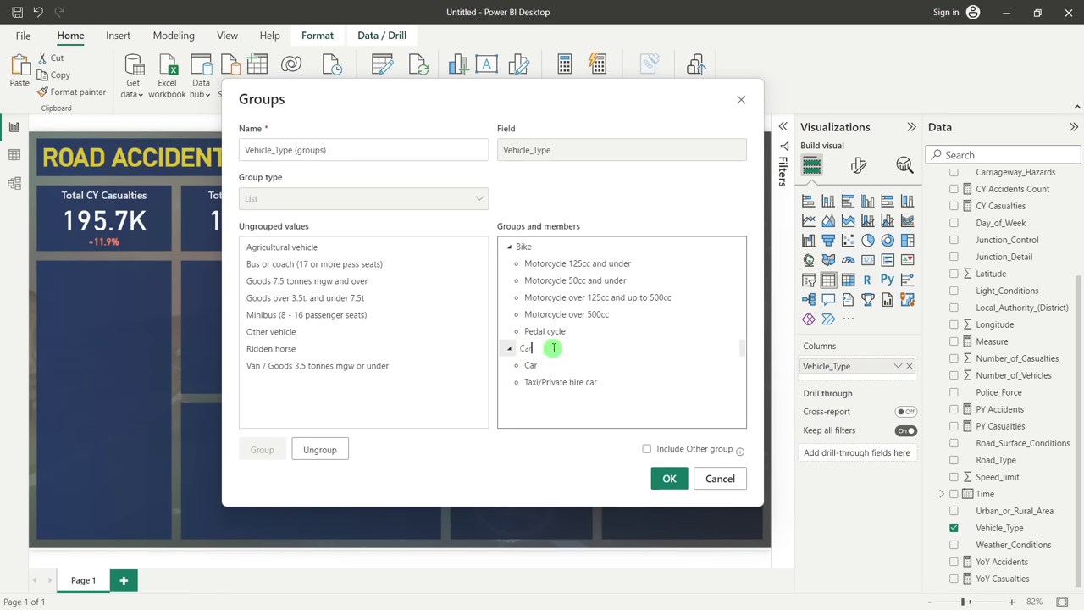
left_click(445, 386)
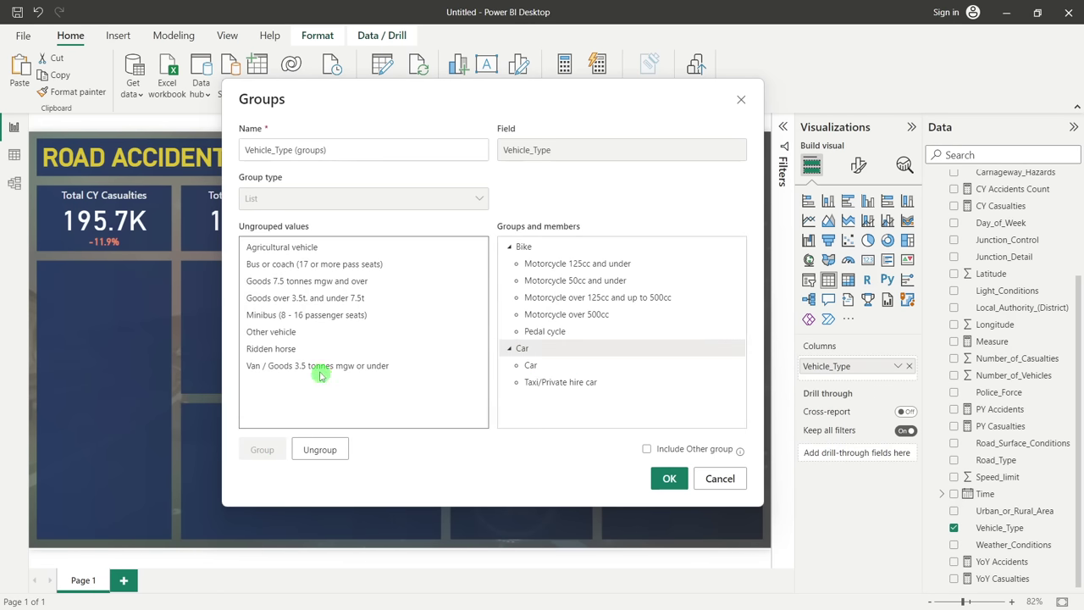
Group Bus or coach with Minibus and name the group Bus
left_click(264, 265)
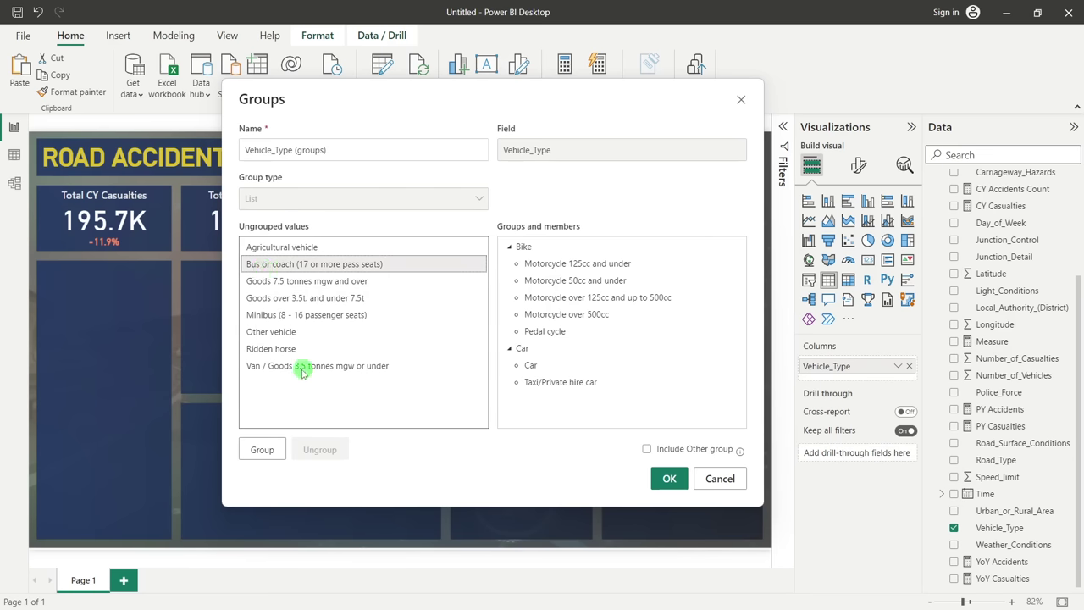
left_click(268, 315)
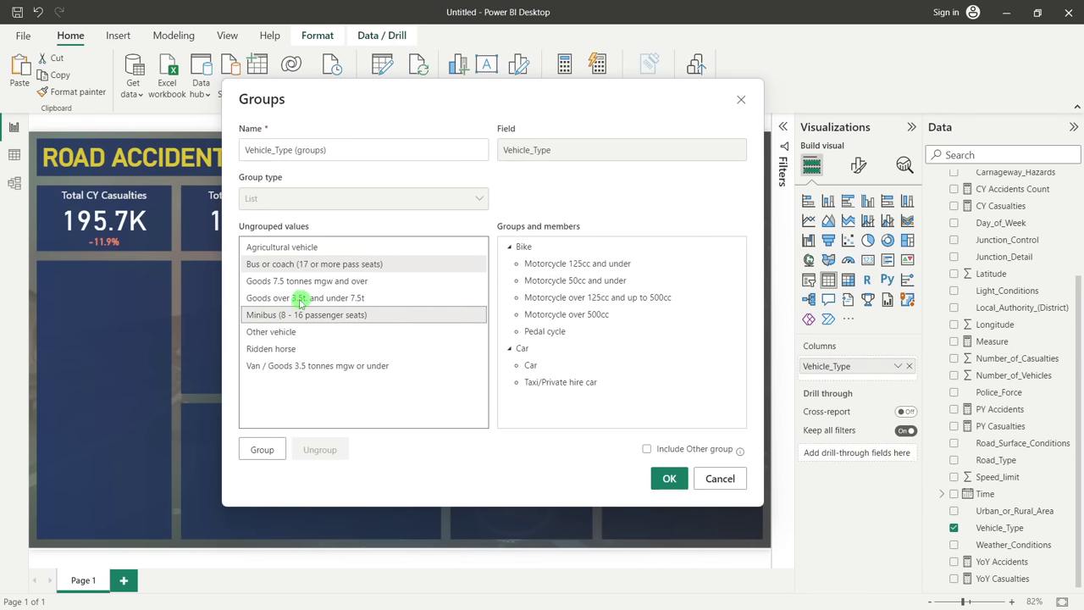
left_click(256, 449)
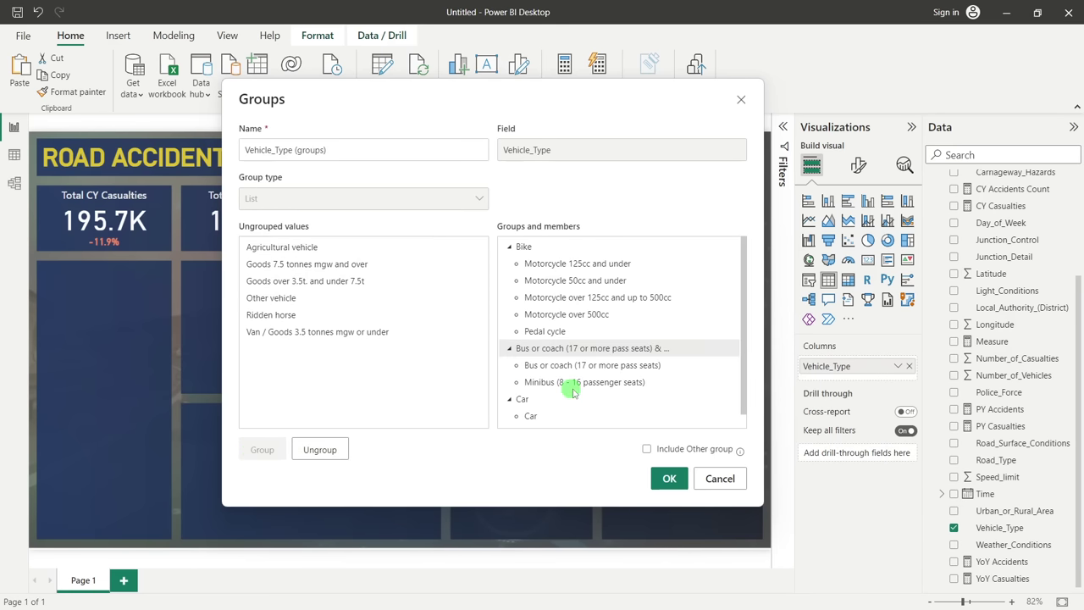
double_click(558, 348)
type("Bu")
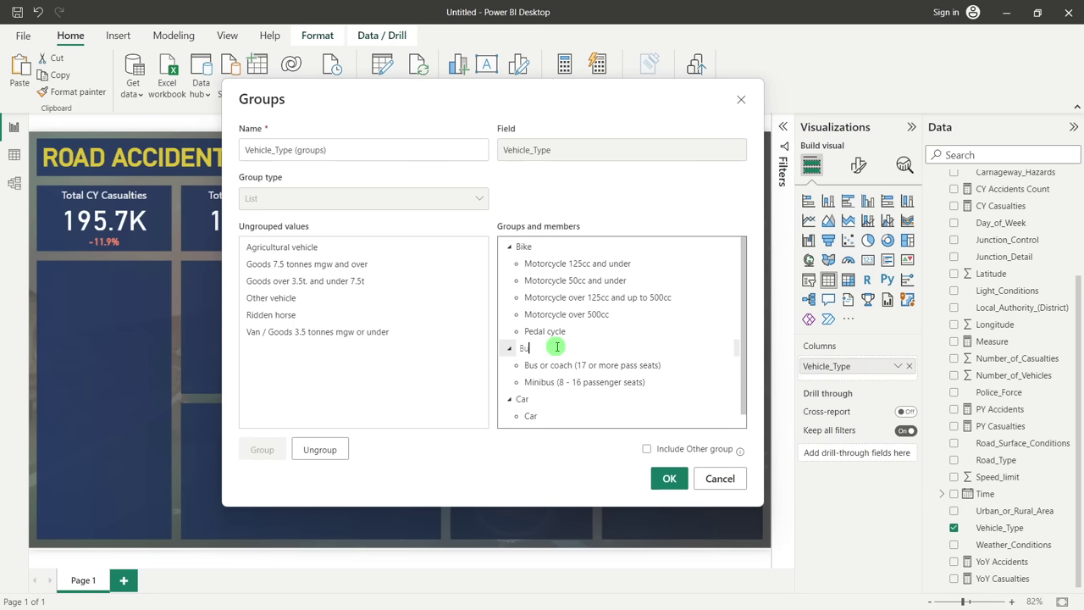
type("s")
left_click(329, 367)
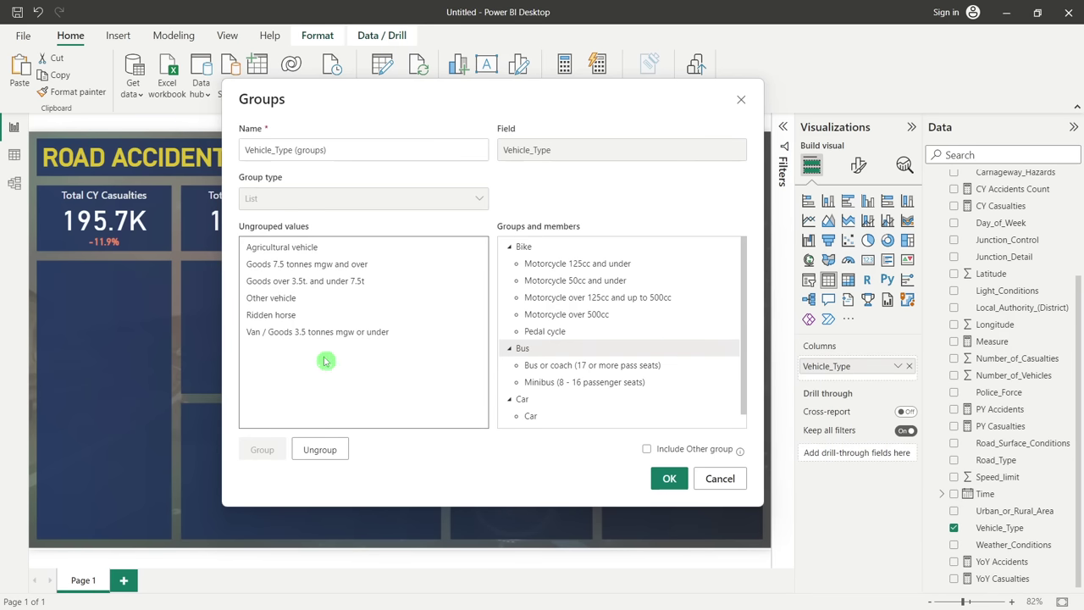
Group the three Goods and Van values into a group named Van
left_click(274, 265)
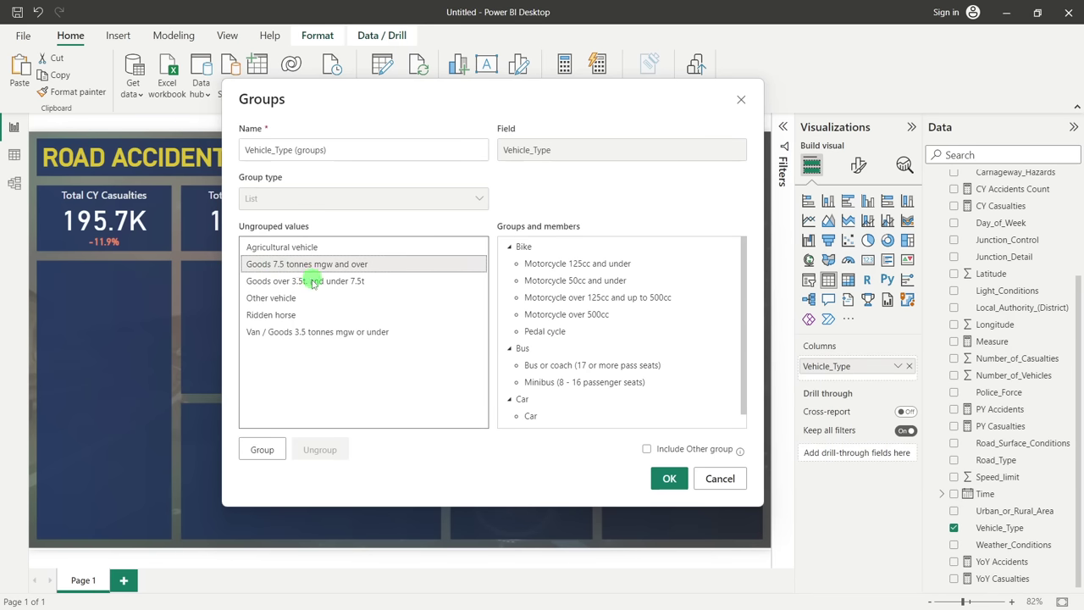
left_click(306, 280)
left_click(295, 332)
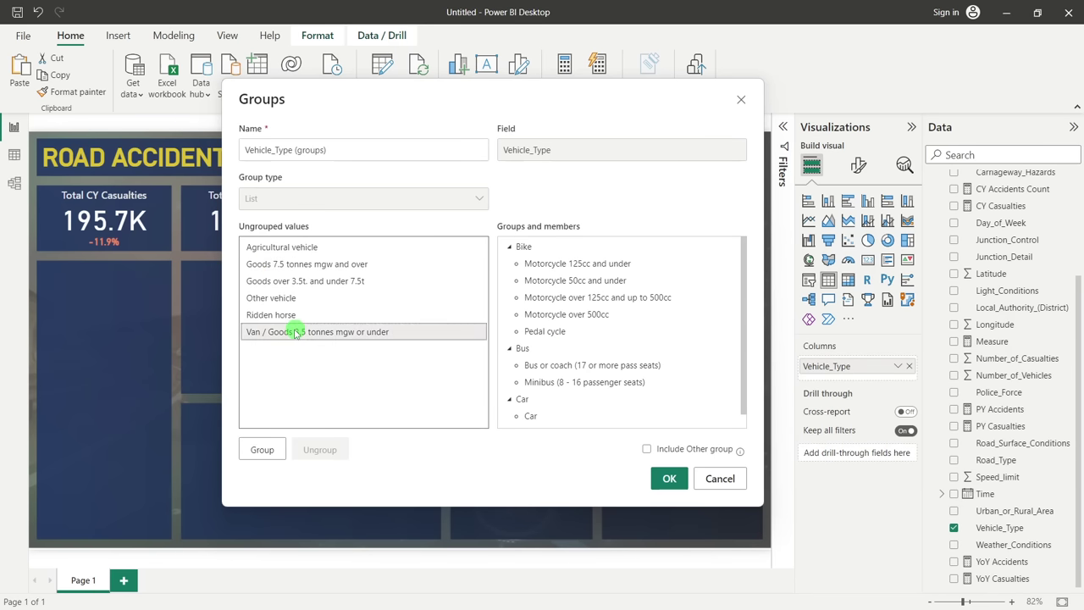
left_click(287, 269)
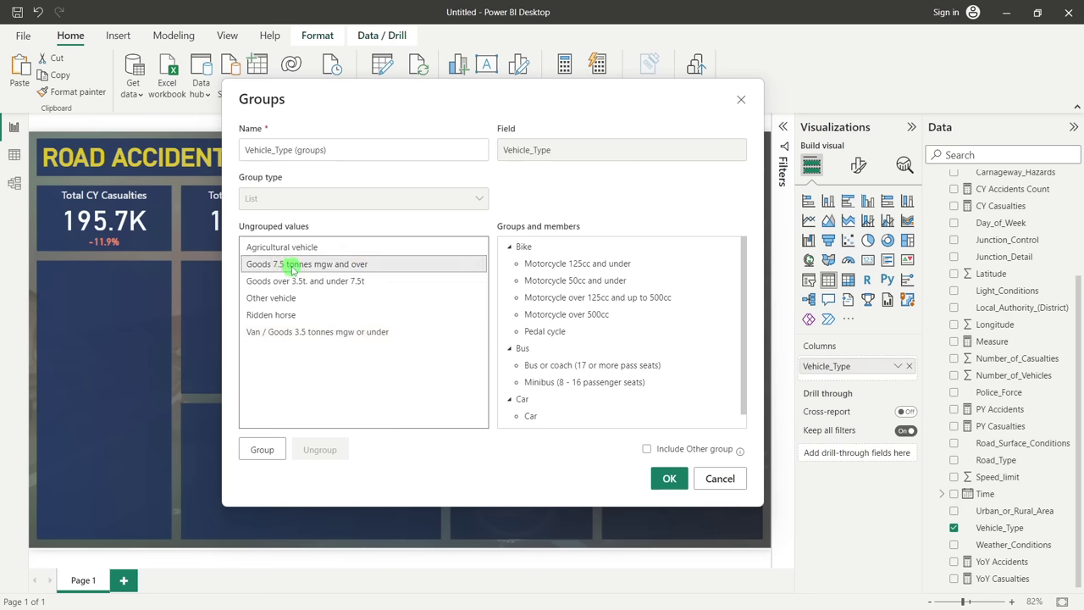
left_click(296, 283, "ctrl")
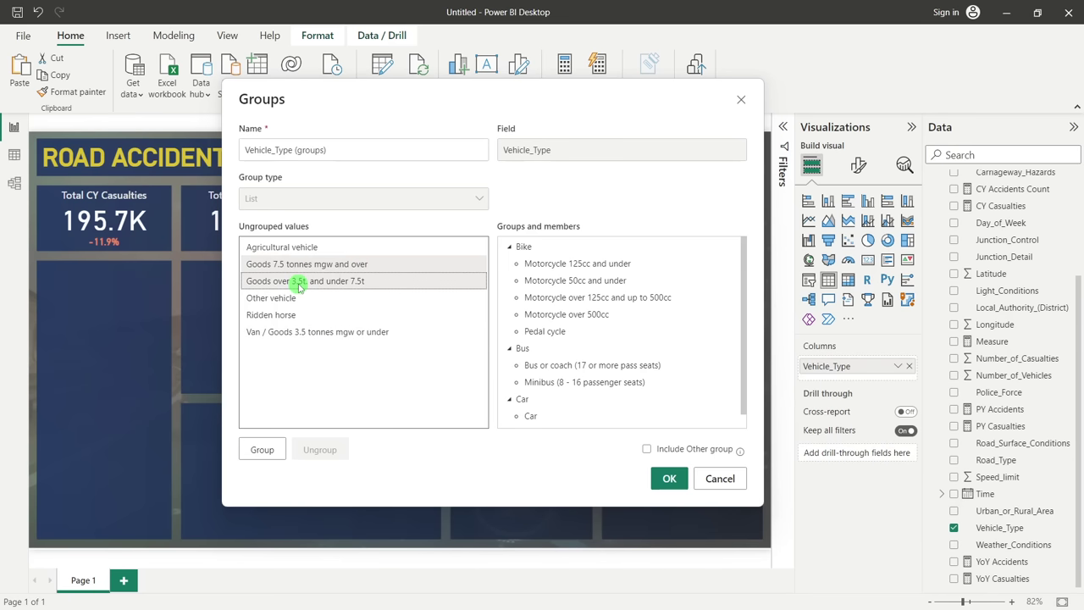
left_click(335, 335, "ctrl")
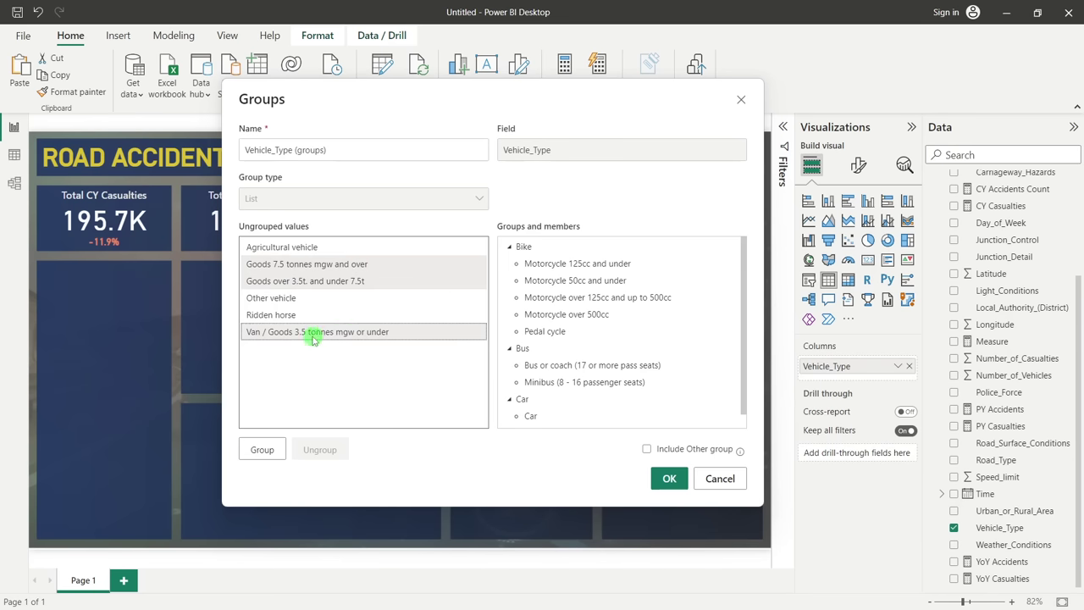
left_click(261, 449)
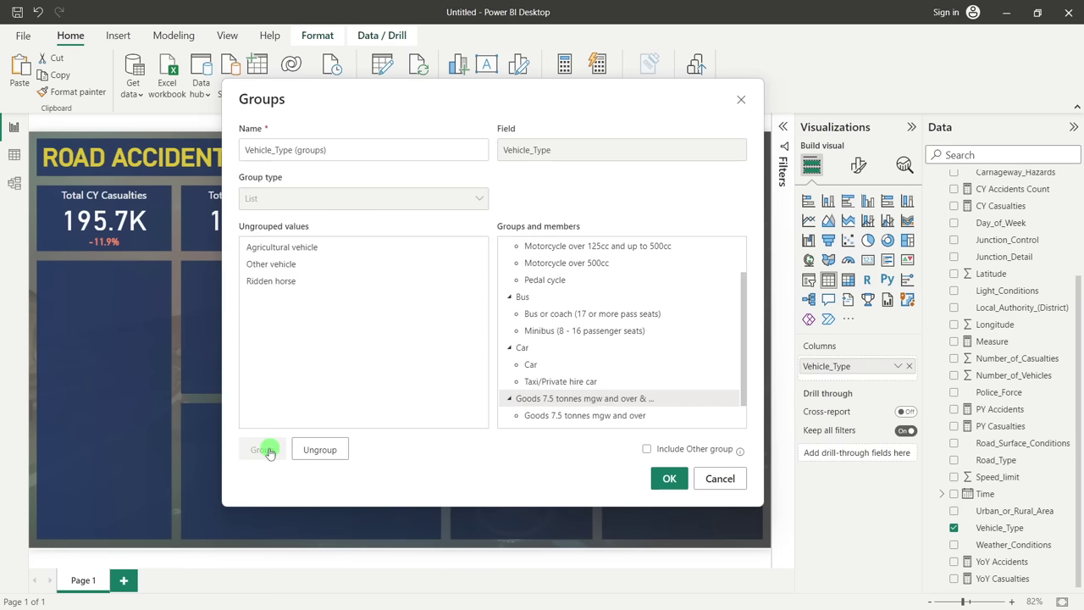
double_click(591, 399)
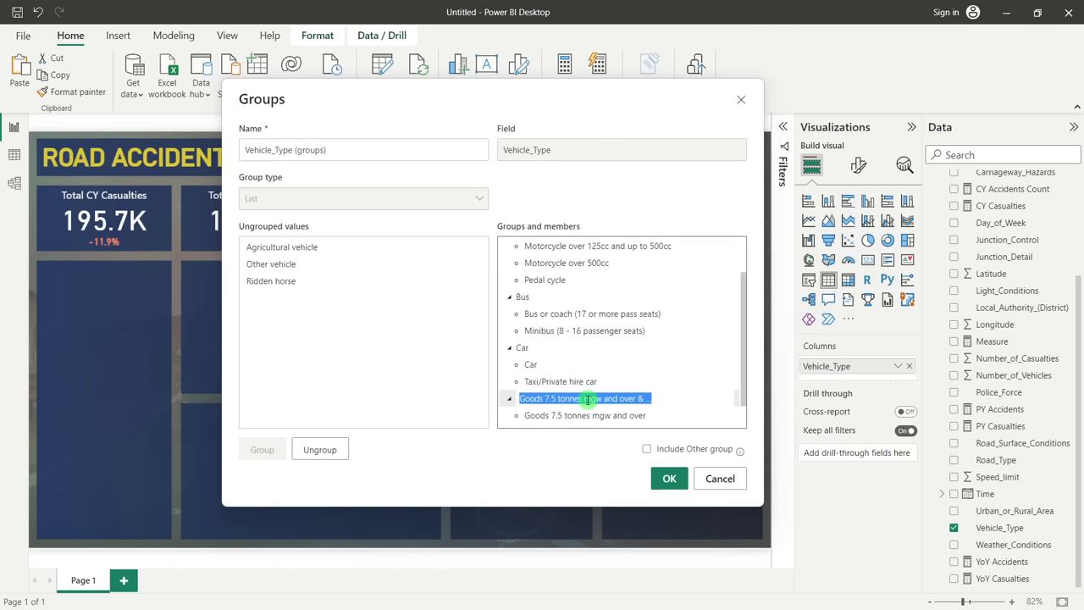
type("Van")
left_click(476, 339)
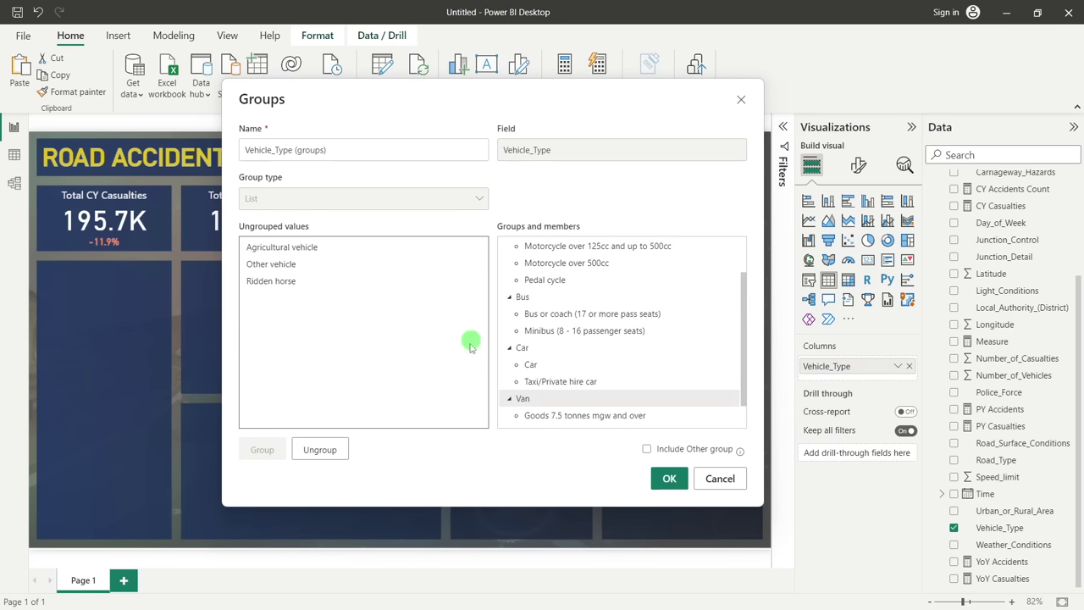
Group Ridden horse with Other vehicle and name the group Other
left_click(283, 286)
left_click(265, 267, "ctrl")
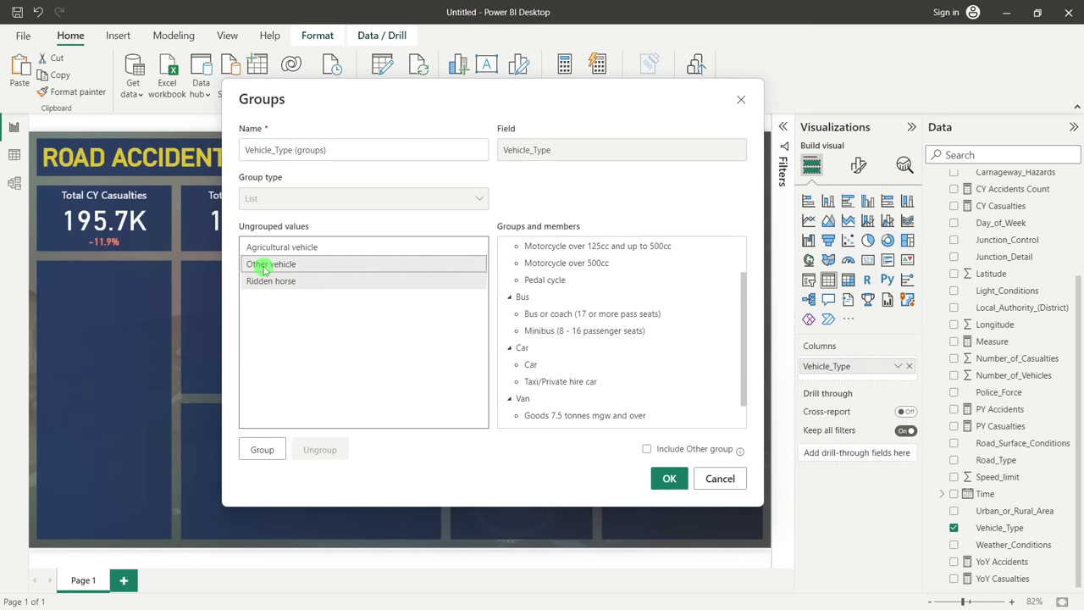
left_click(263, 449)
double_click(607, 399)
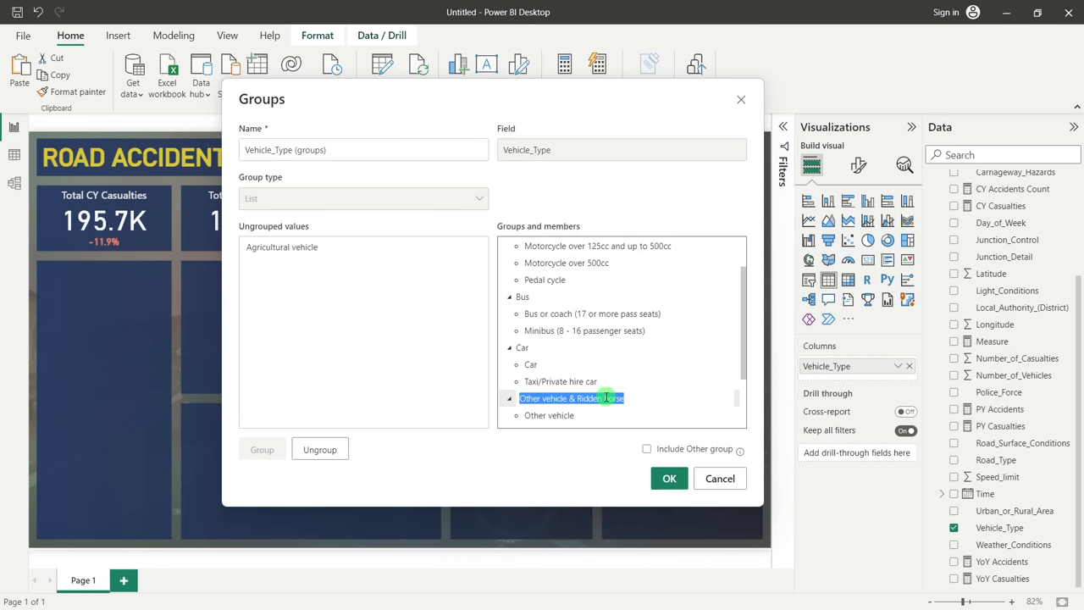
type("Other")
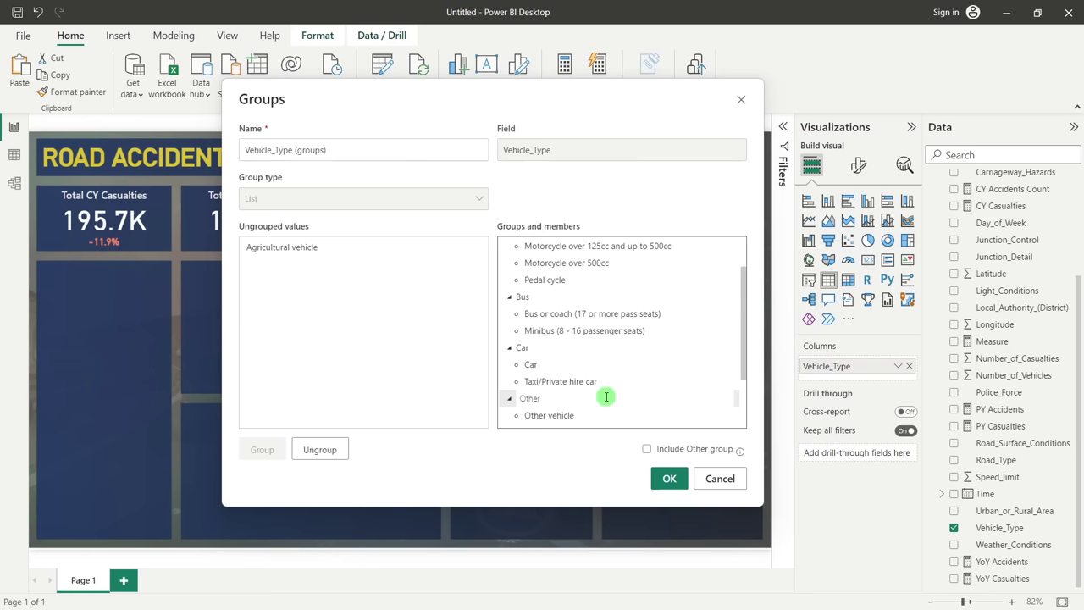
scroll(606, 397, "down", 1)
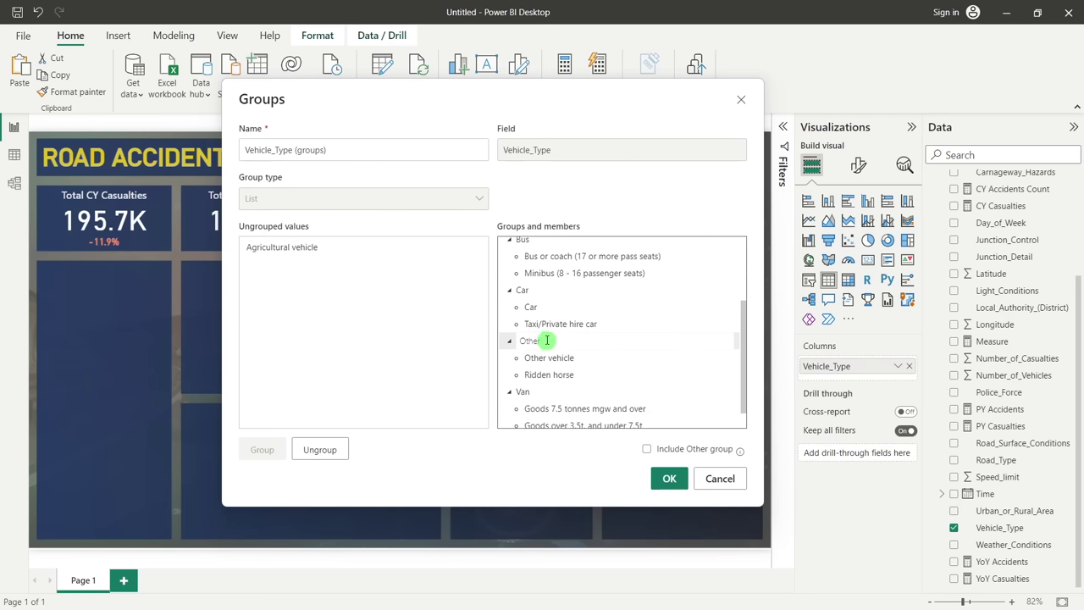
left_click(380, 339)
Put Agricultural vehicle in its own group named Agricultural and save the groups
left_click(309, 255)
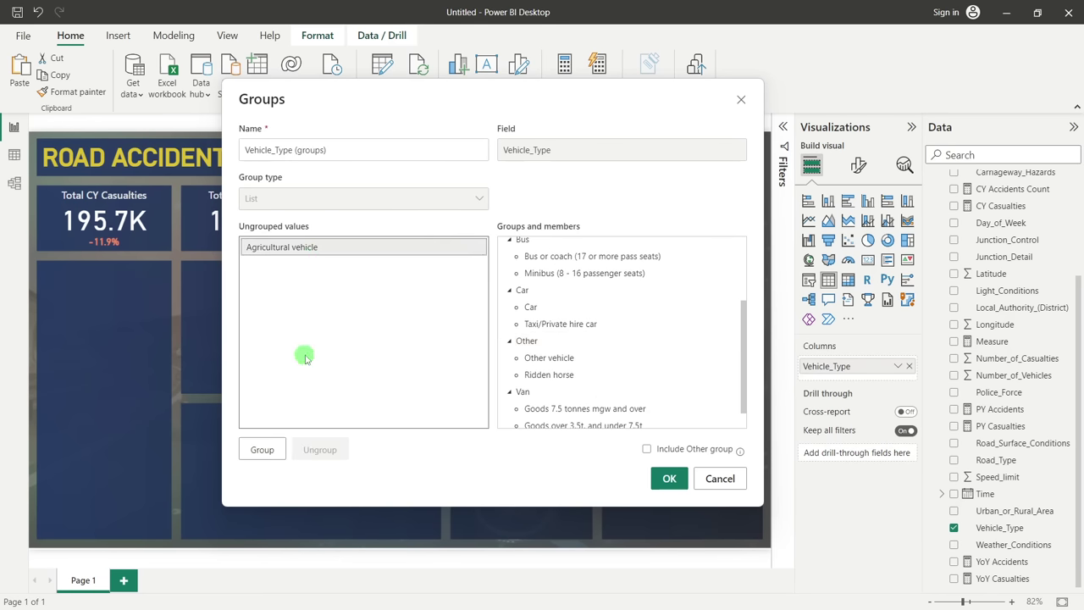
left_click(264, 448)
double_click(563, 244)
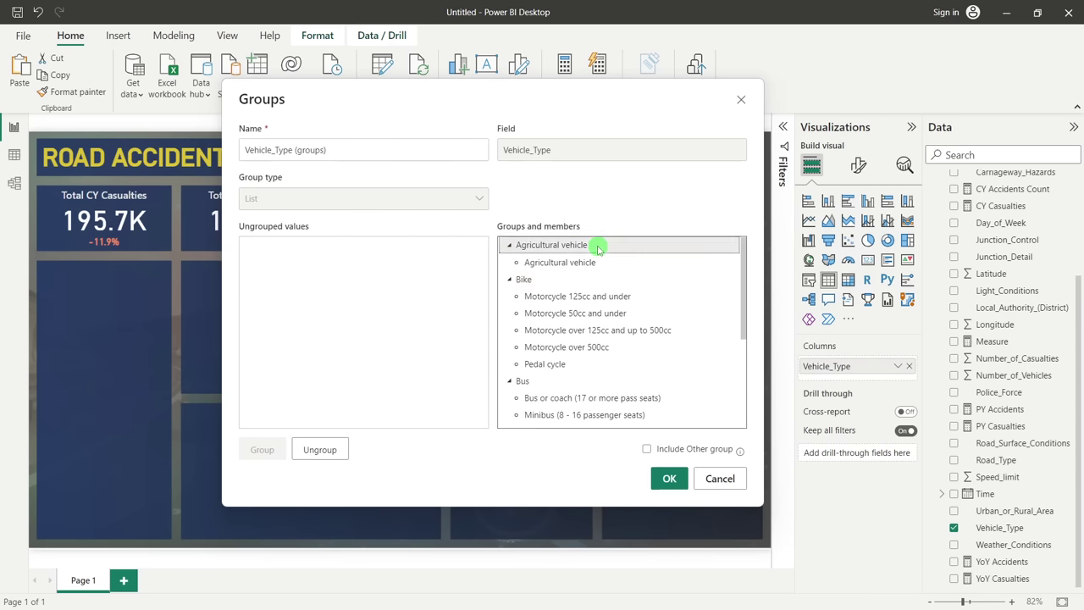
left_click(596, 245)
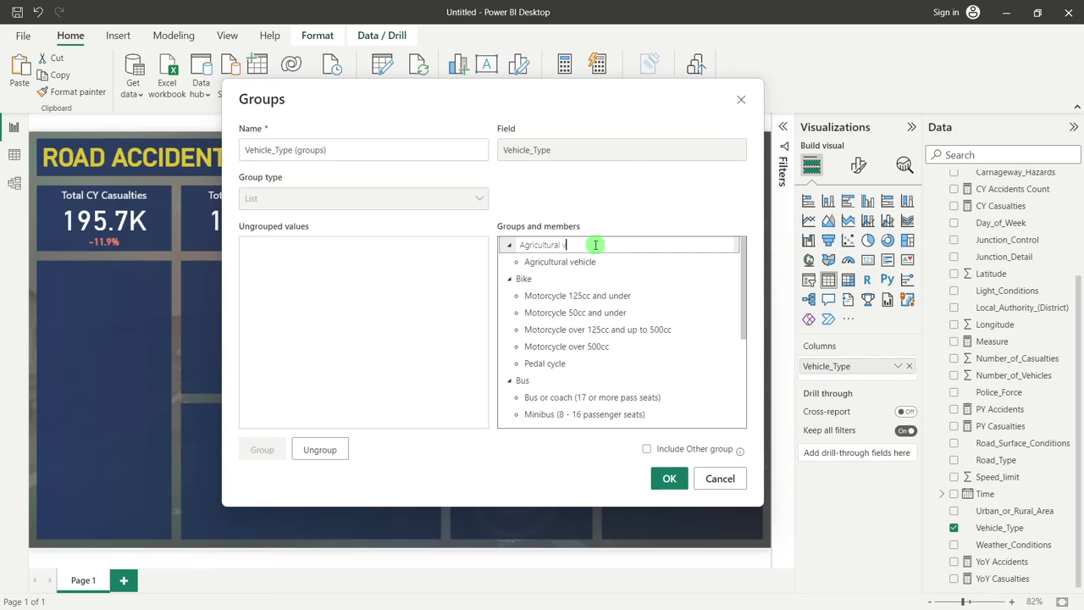
left_click(457, 334)
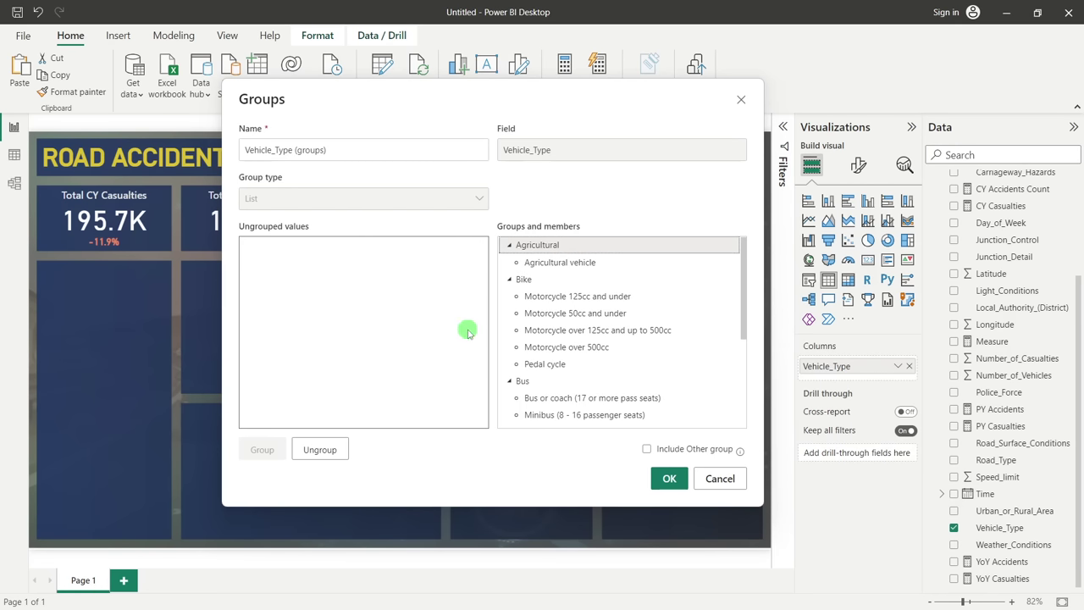
scroll(651, 337, "down", 3)
scroll(652, 337, "down", 1)
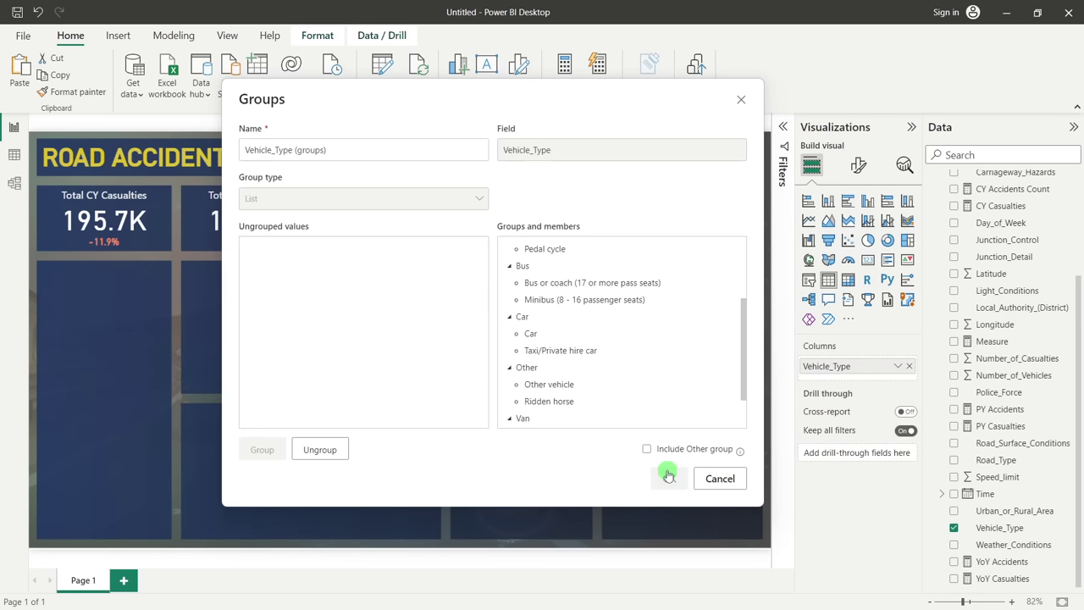
left_click(667, 476)
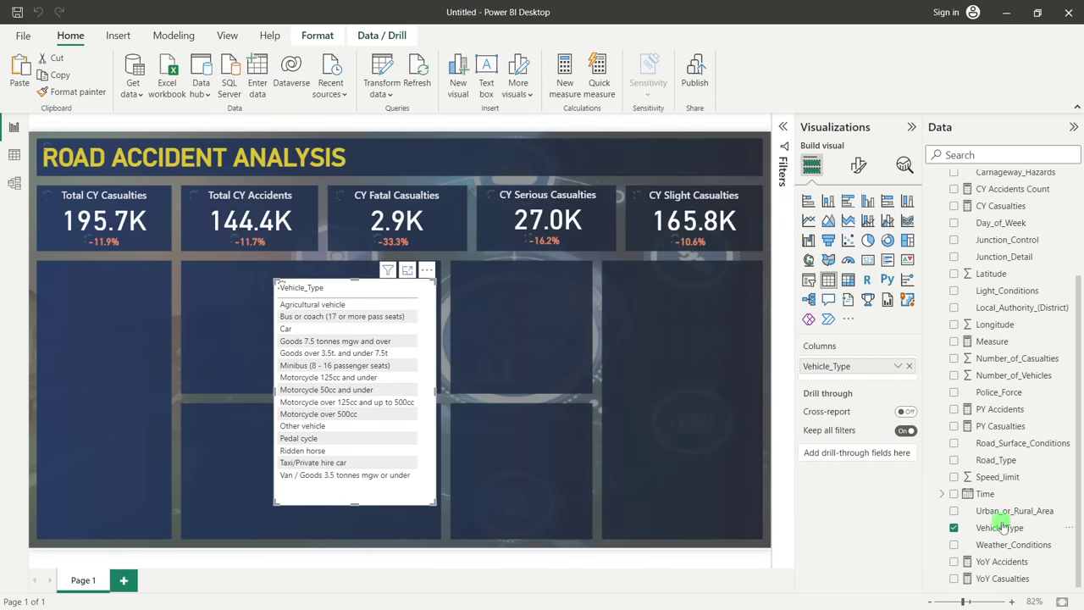
Add Vehicle_Type (groups) beside Vehicle_Type in the table to check the mapping, then delete the table
scroll(1037, 546, "up", 1)
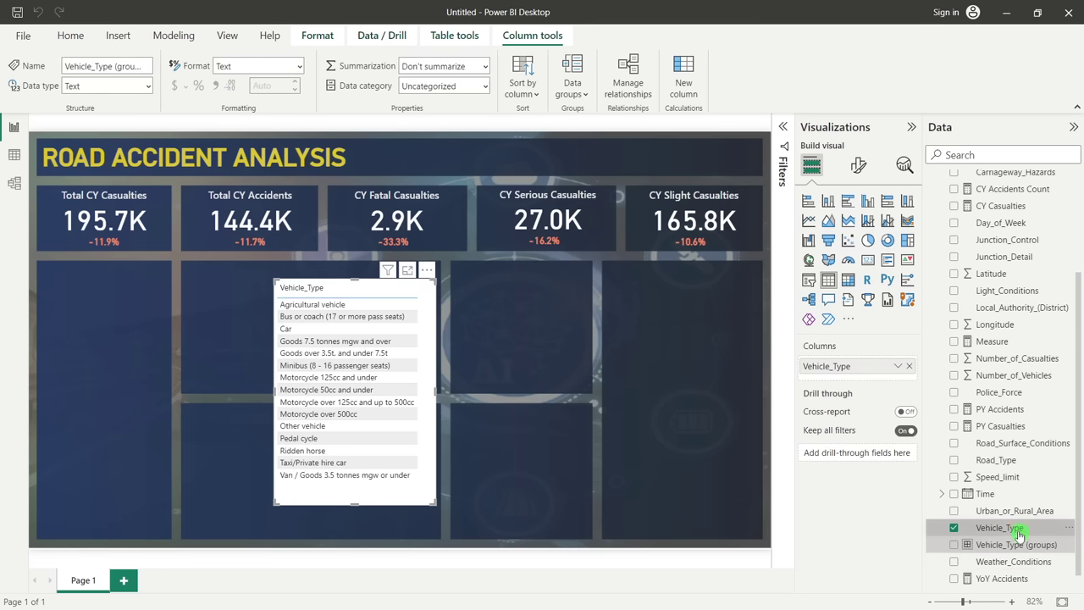
left_click_drag(1010, 546, 424, 383)
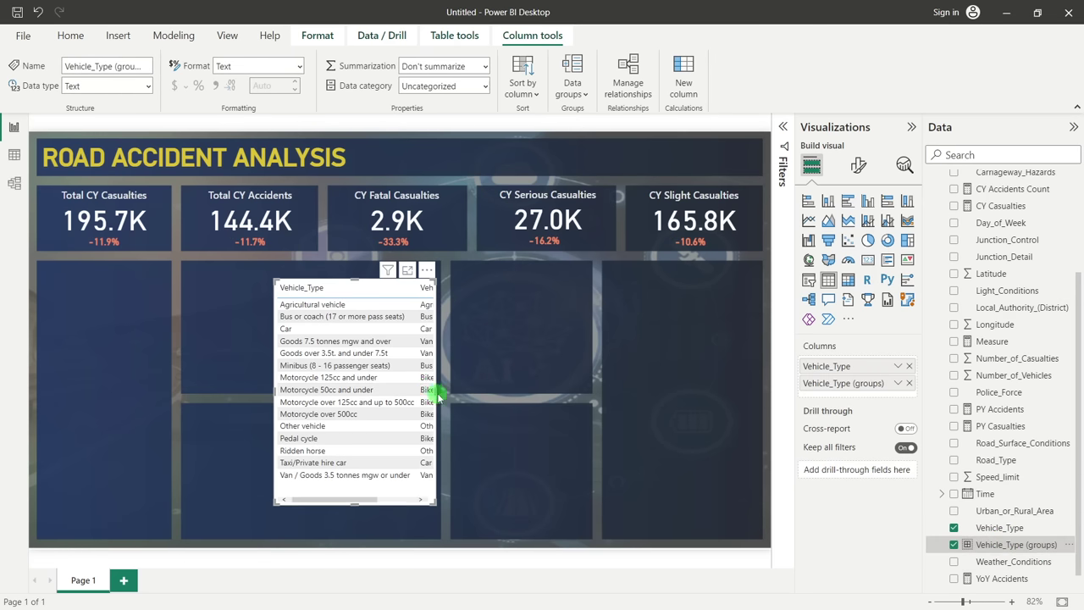
left_click_drag(435, 392, 564, 392)
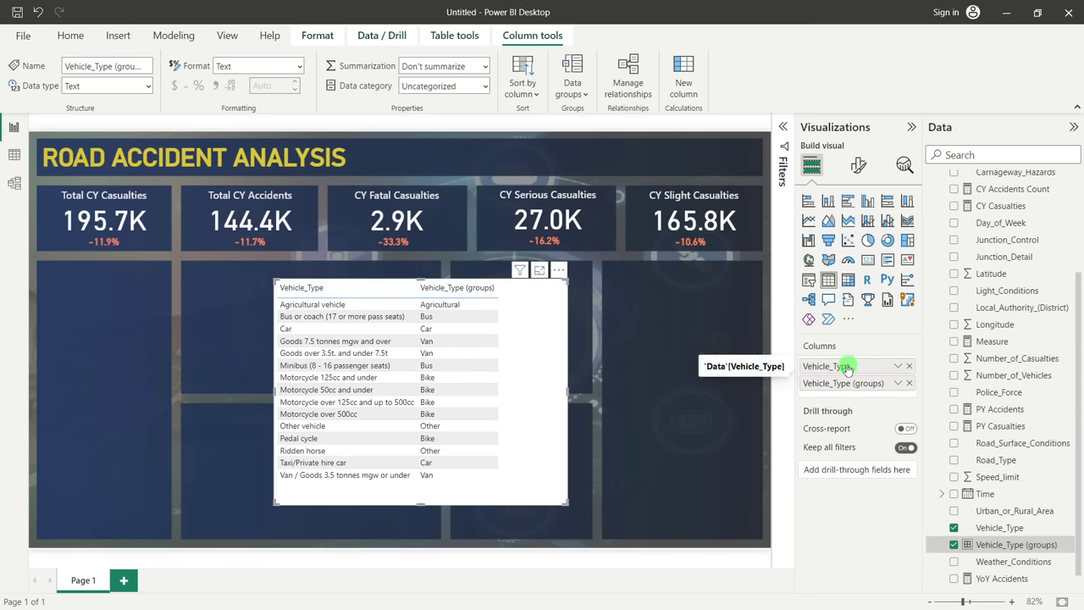
left_click_drag(851, 370, 851, 394)
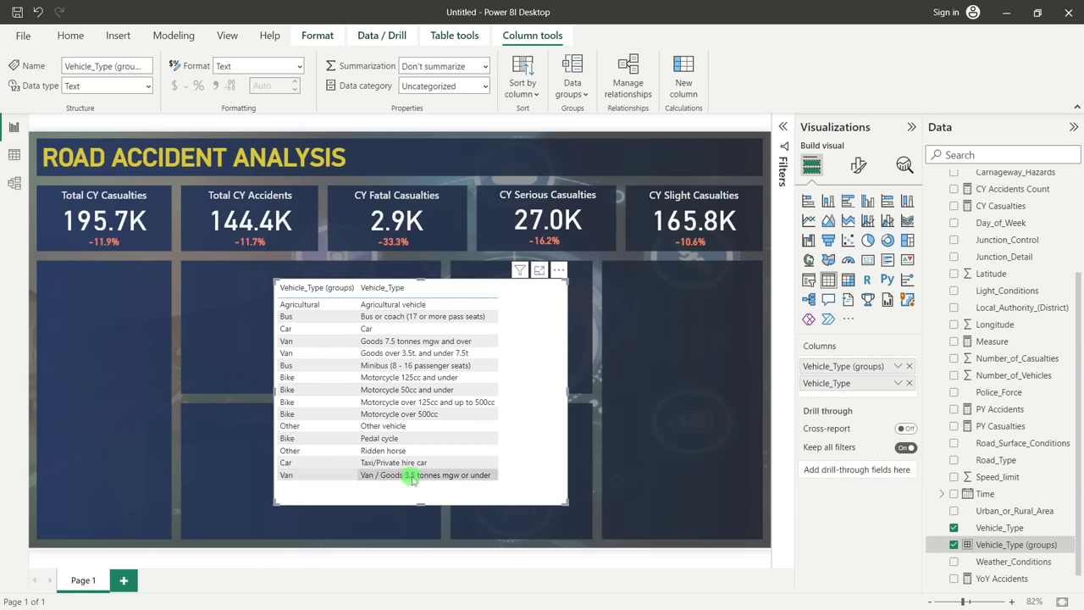
left_click(561, 275)
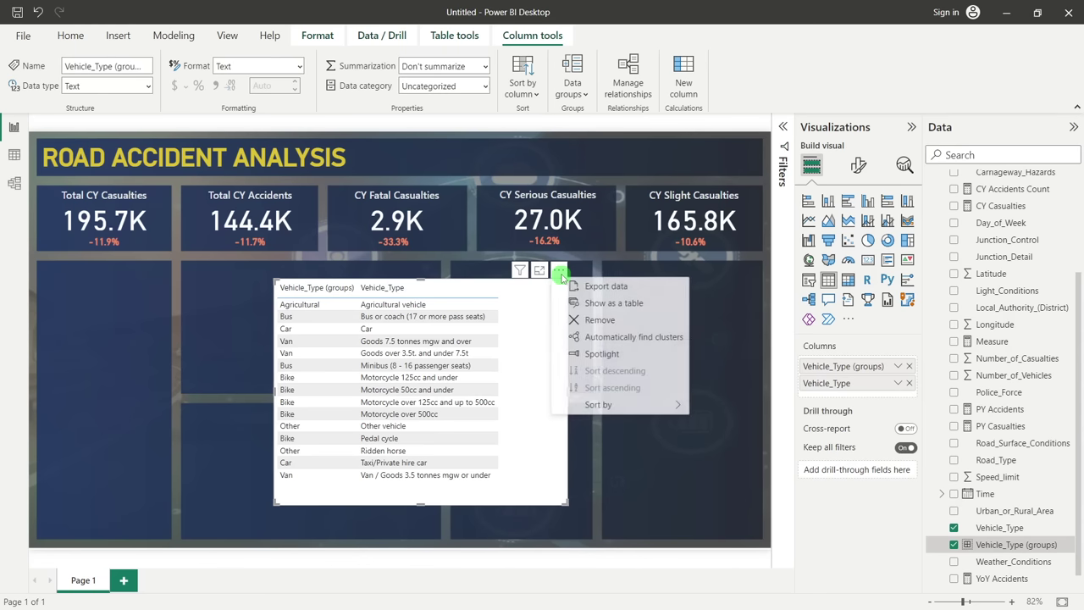
left_click(603, 319)
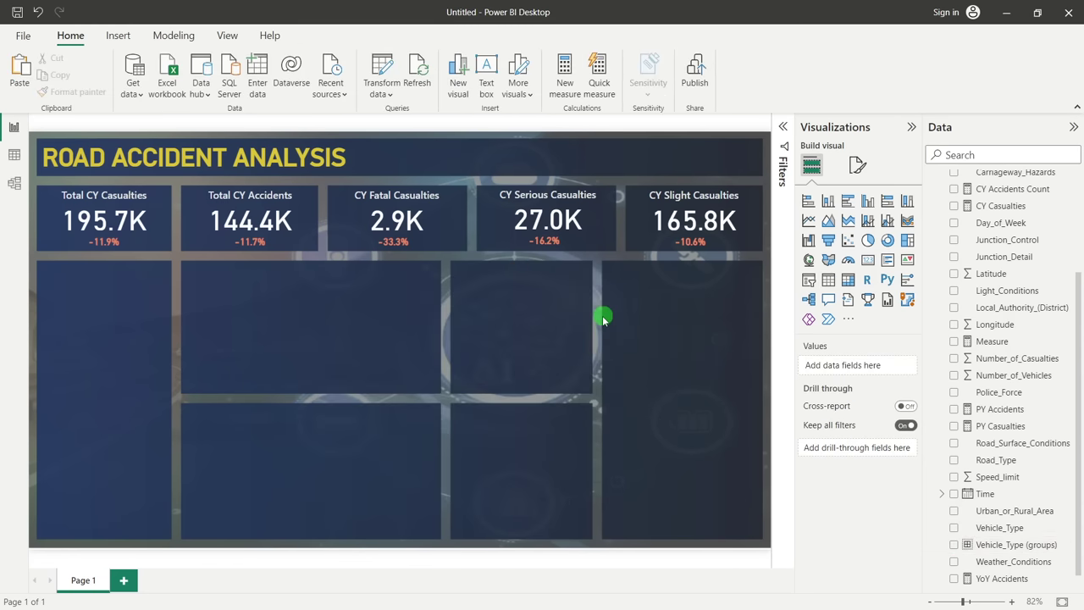
Place a multi-row card in the second panel listing the Vehicle_Type (groups) values
left_click(886, 262)
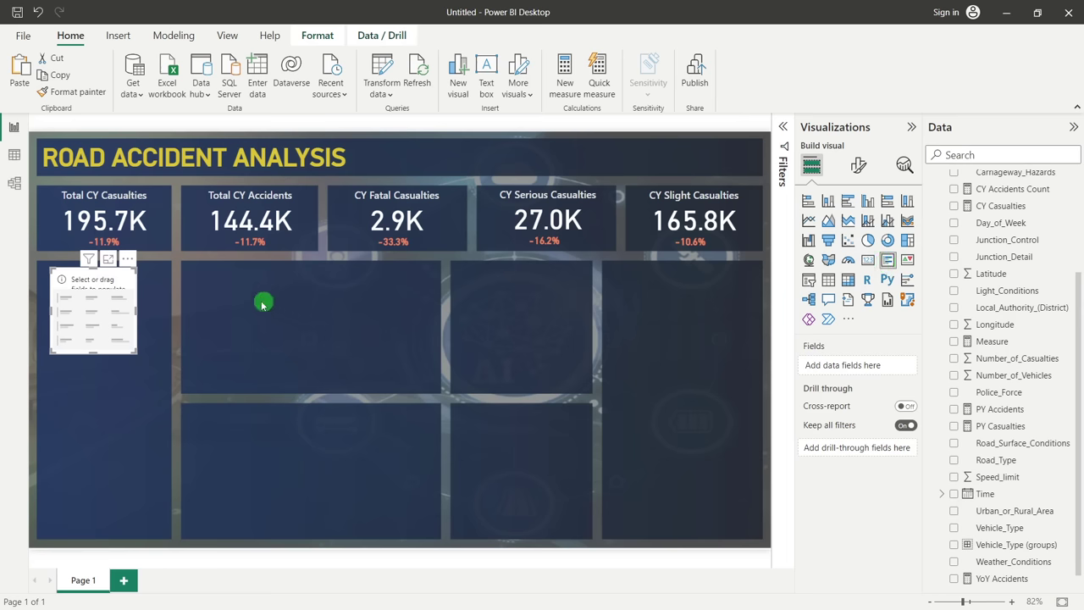
left_click_drag(111, 283, 248, 312)
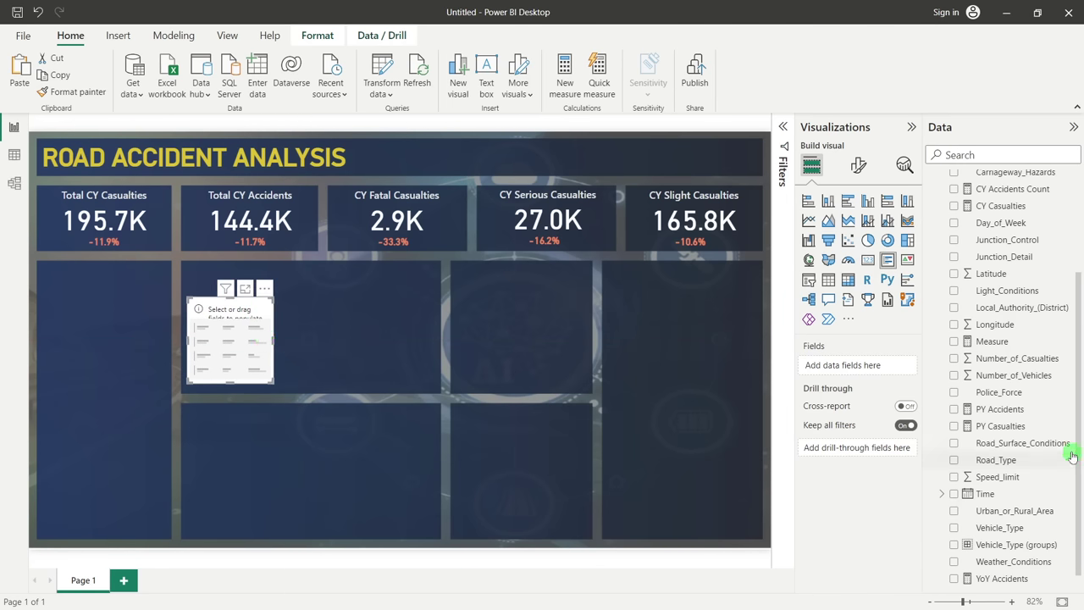
scroll(1045, 466, "down", 1)
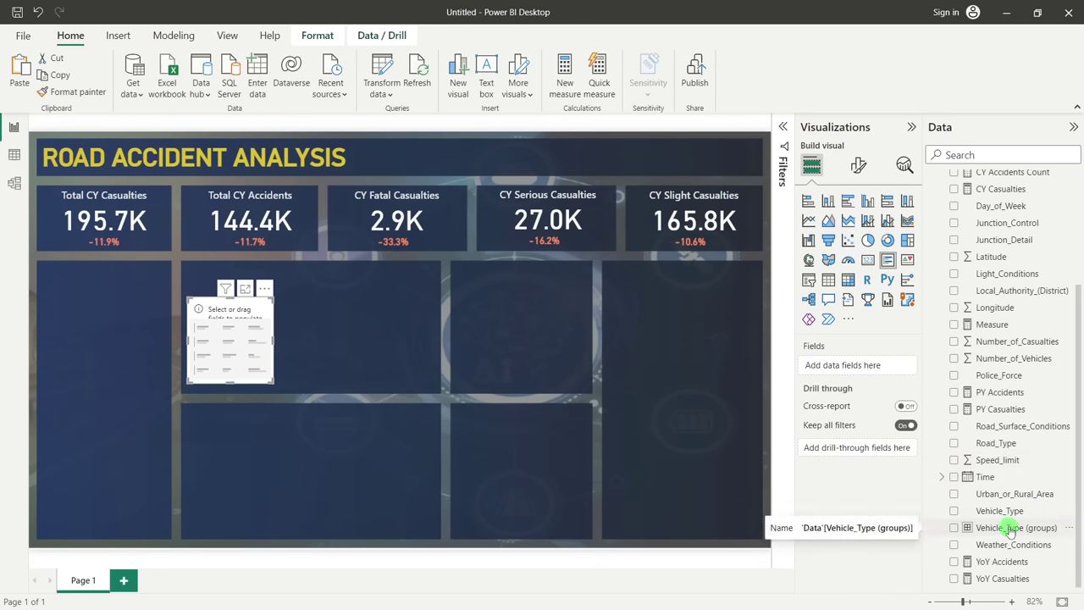
left_click_drag(1000, 532, 854, 373)
left_click_drag(230, 380, 259, 446)
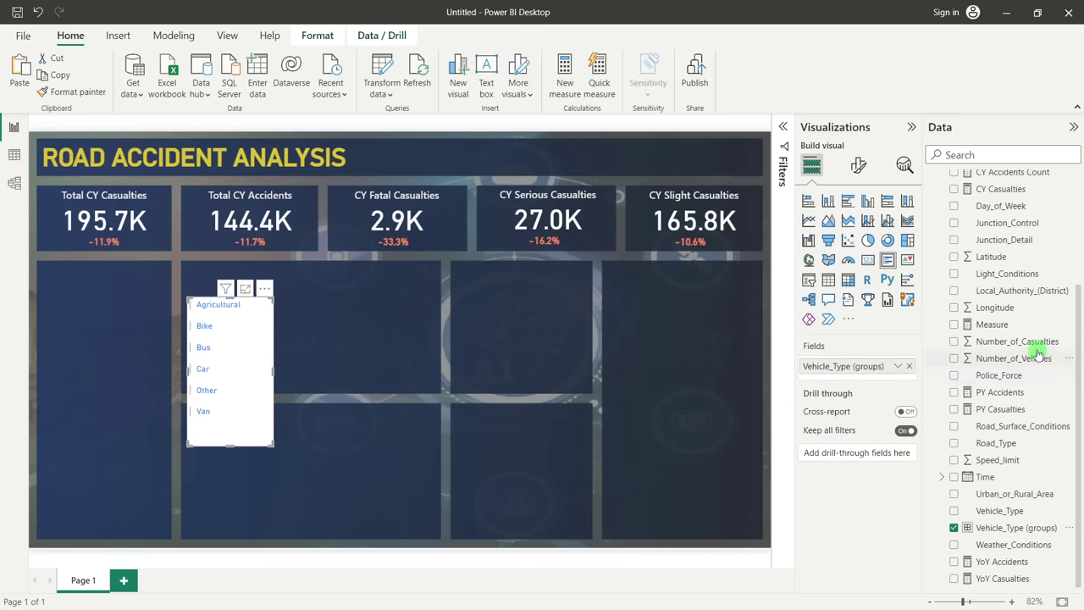
Add CY Casualties to the card and stretch it to show all six groups
scroll(1038, 353, "up", 4)
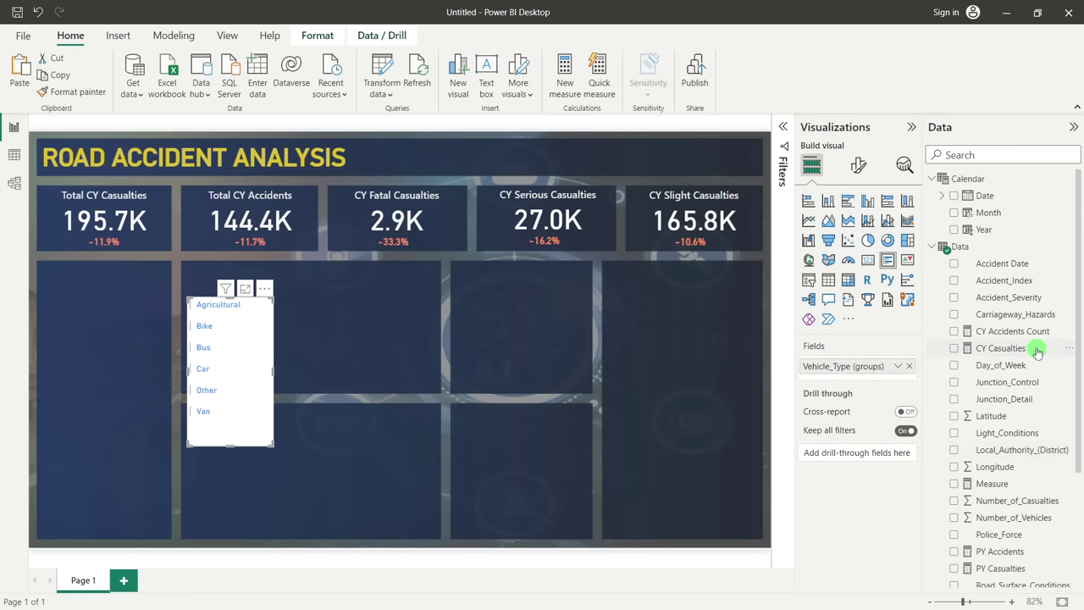
scroll(1037, 352, "down", 3)
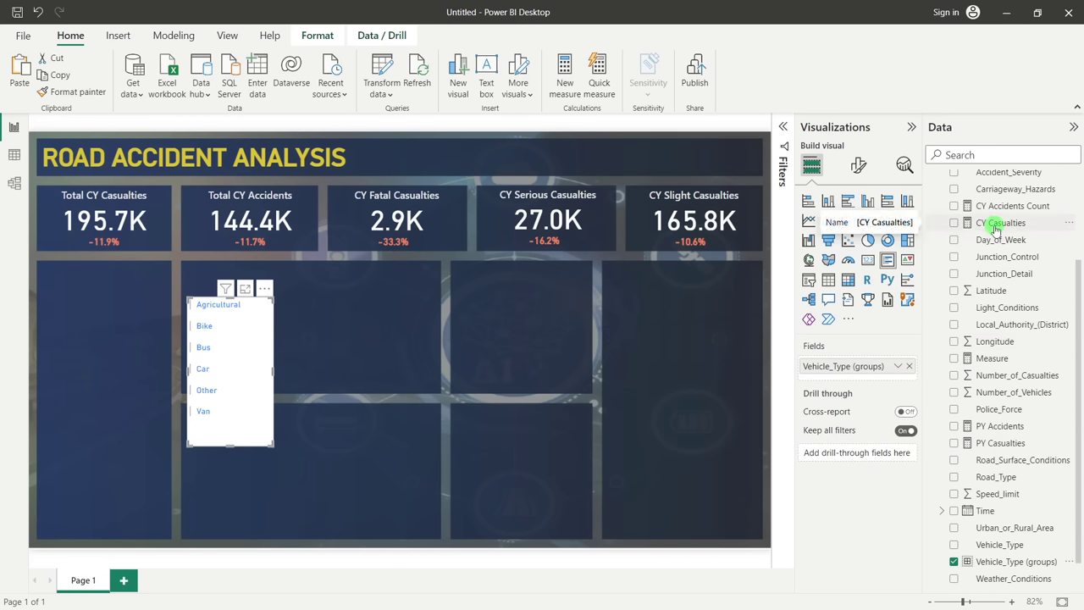
left_click_drag(1006, 228, 858, 383)
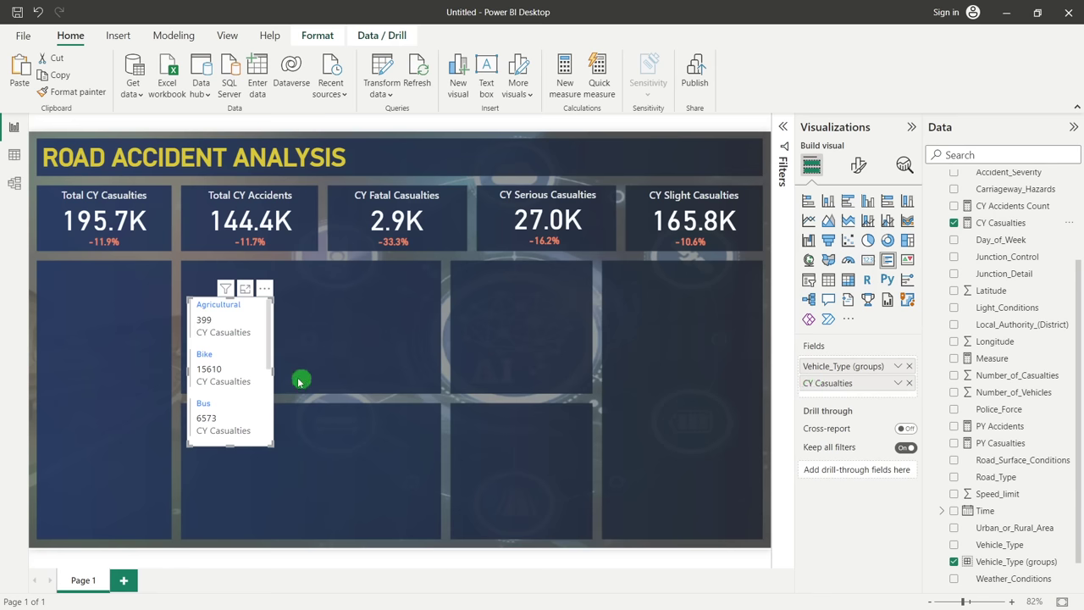
mouse_move(274, 375)
left_mouse_down()
mouse_move(308, 368)
mouse_move(272, 369)
left_mouse_up()
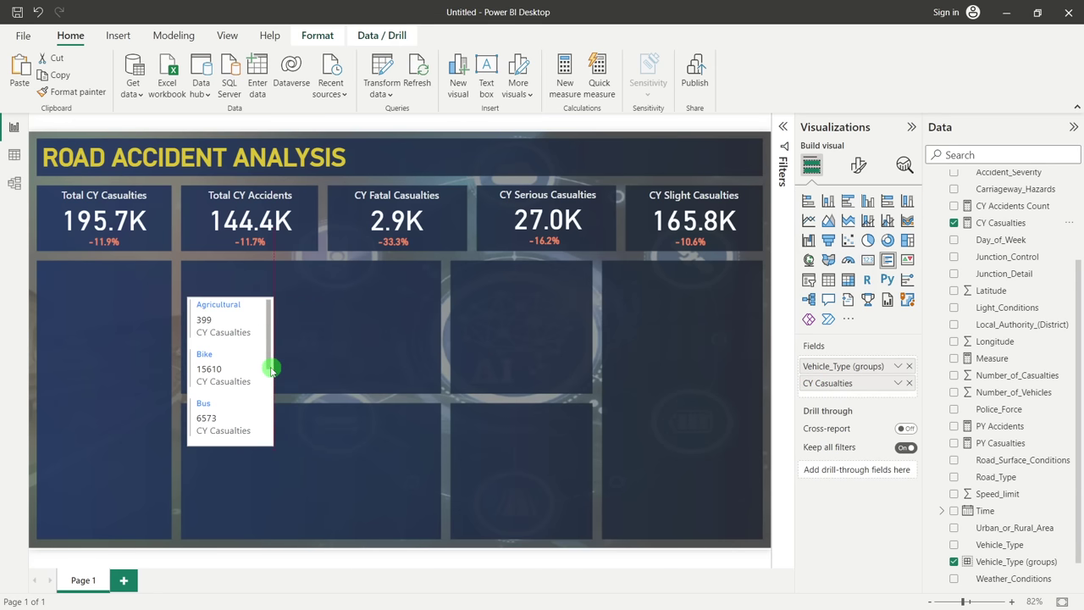
left_click_drag(242, 440, 240, 512)
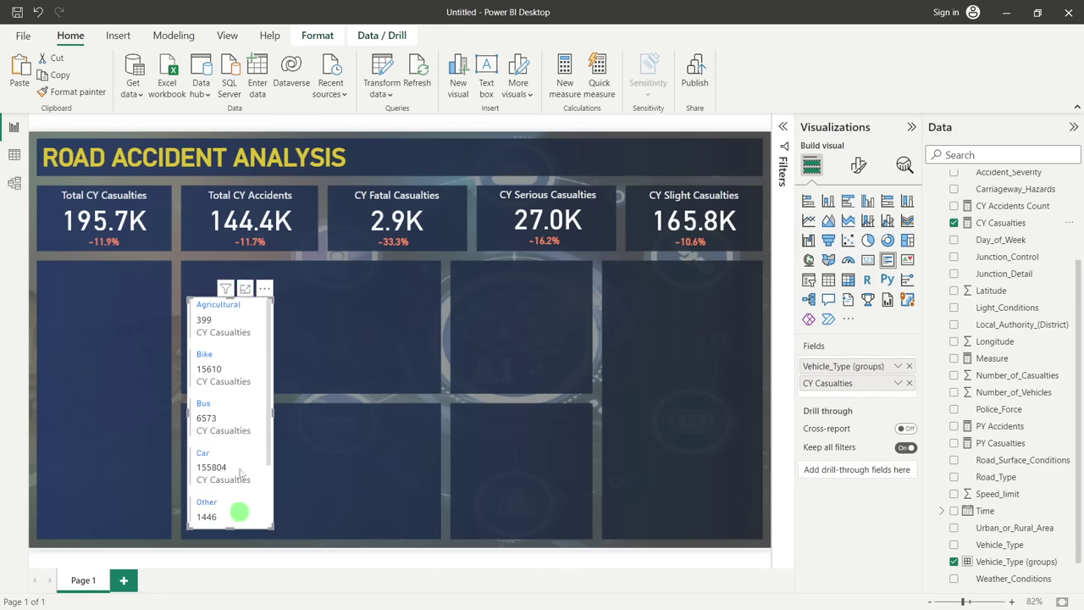
left_click_drag(229, 298, 235, 245)
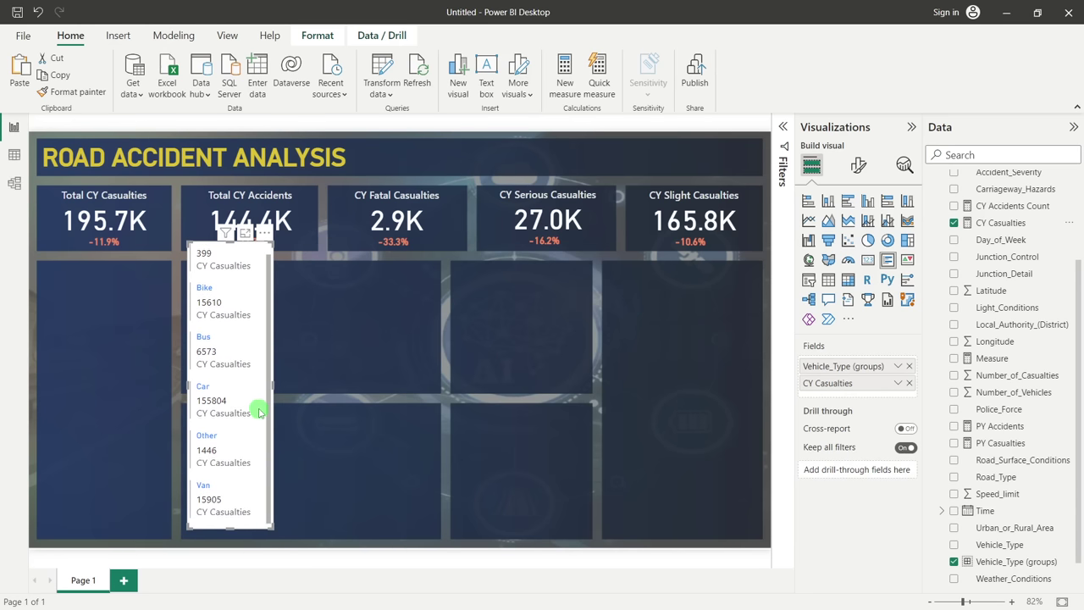
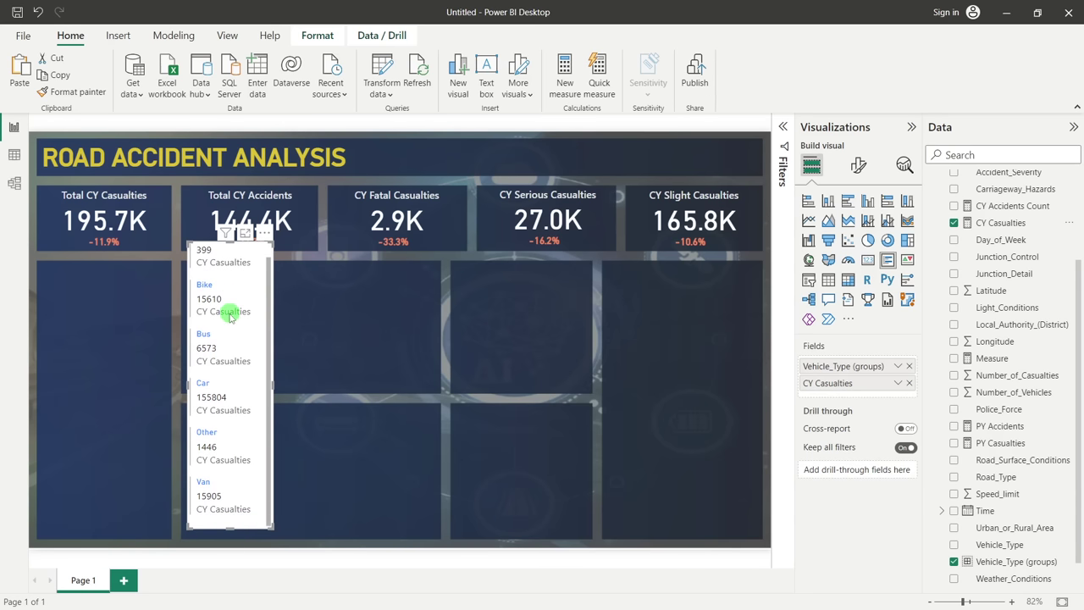
Hide the card's CY Casualties category labels and fit the card into the left panel
left_click(860, 169)
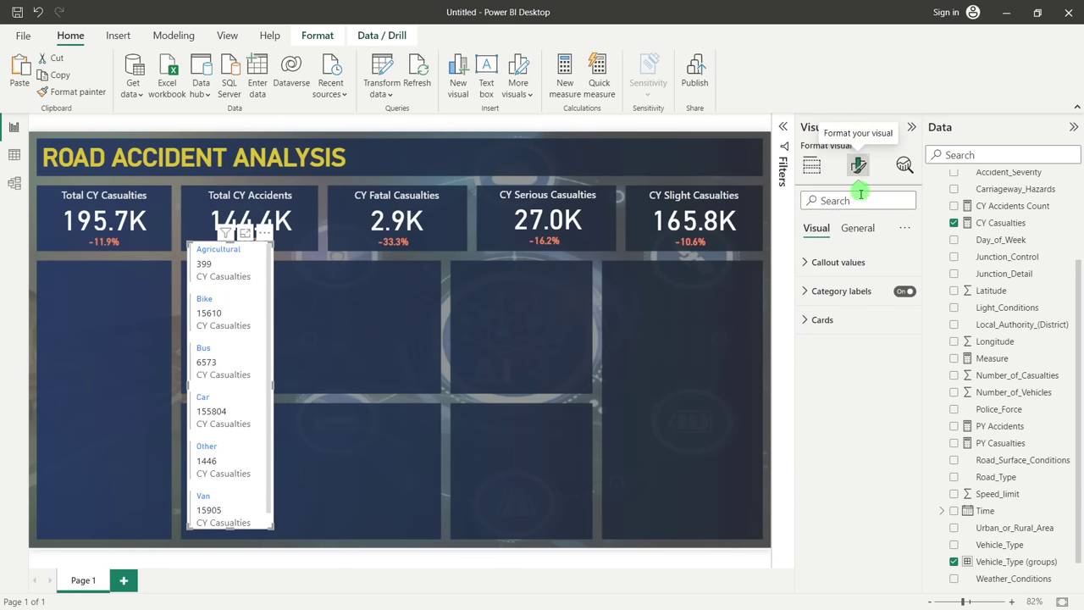
left_click(905, 291)
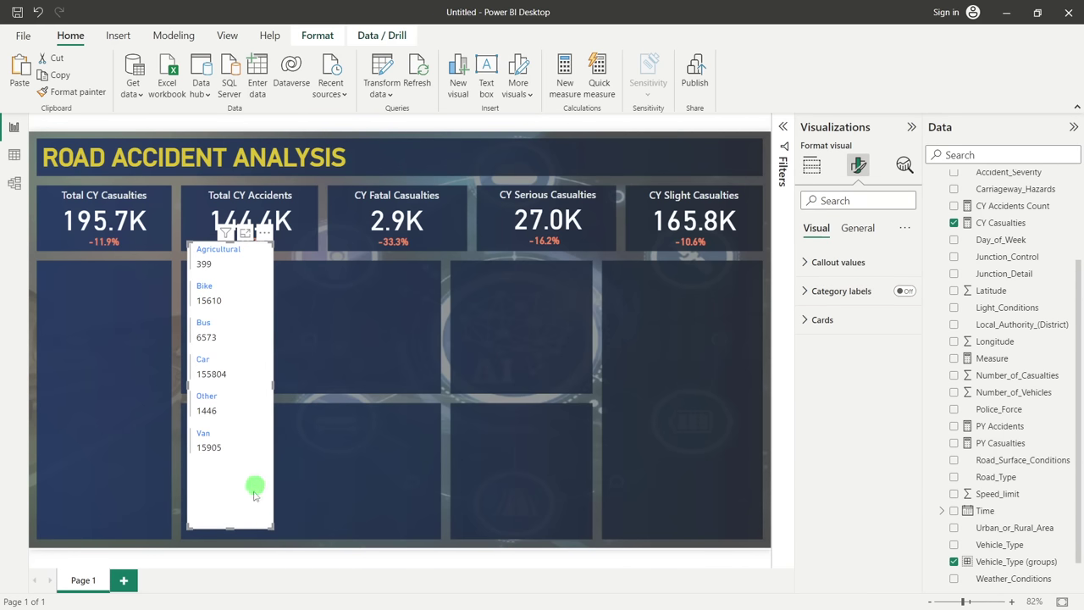
left_click_drag(231, 528, 232, 462)
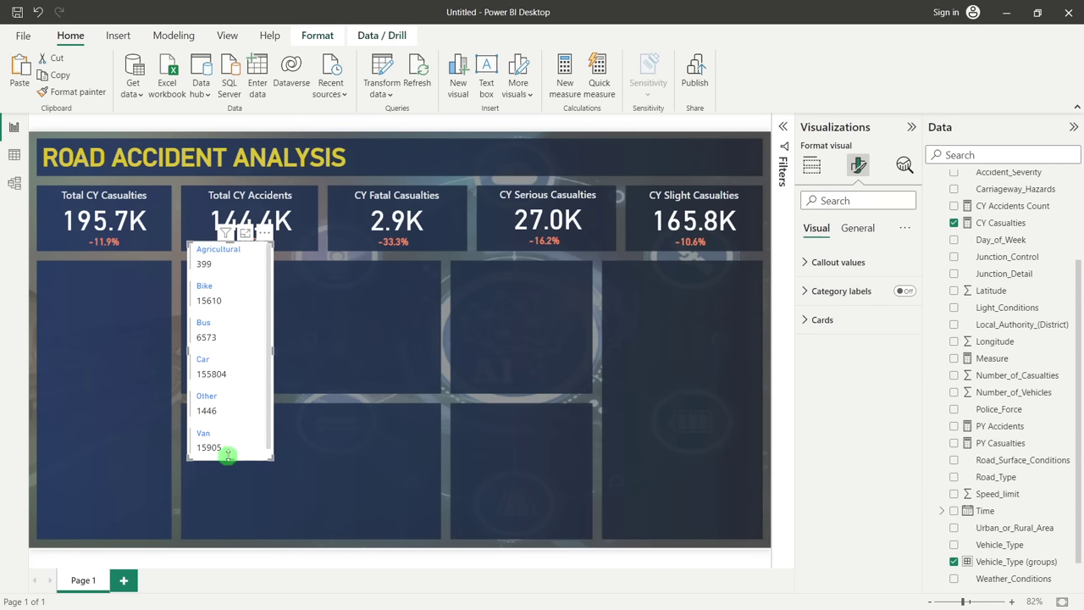
left_click_drag(264, 288, 161, 317)
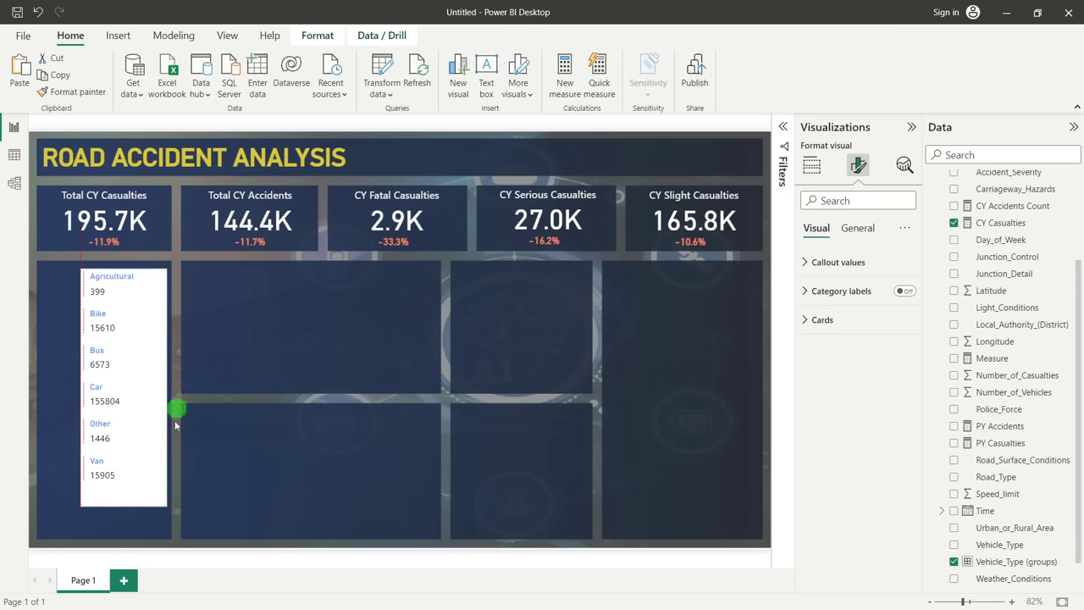
left_click_drag(121, 506, 128, 543)
Clear the Bike cross-filter from the KPIs and reselect the vehicle-type card
left_click(238, 360)
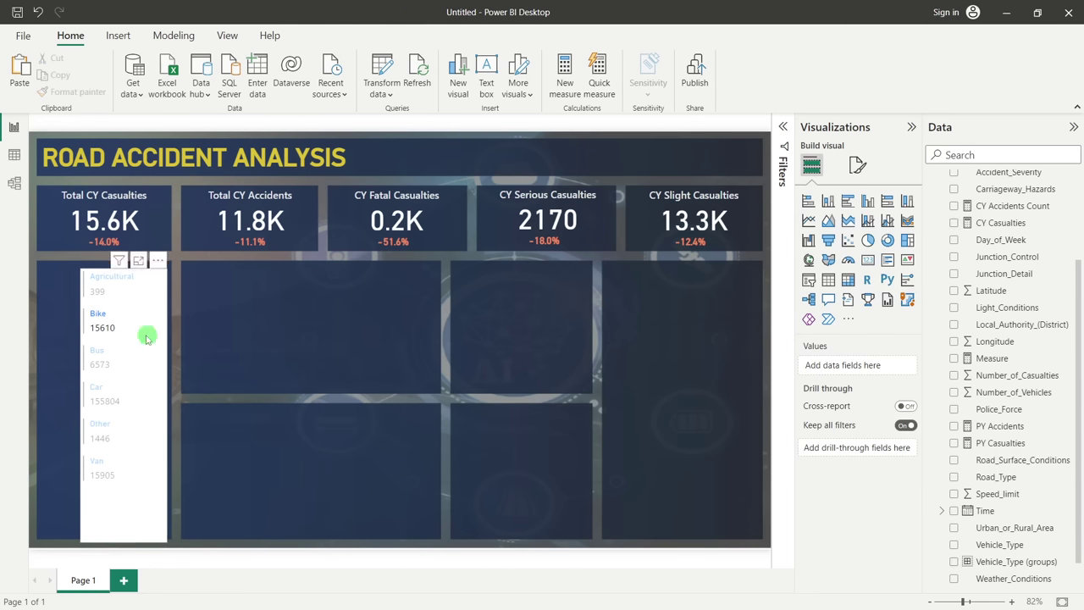
left_click(145, 338)
left_click(259, 322)
left_click(101, 323)
left_click(225, 328)
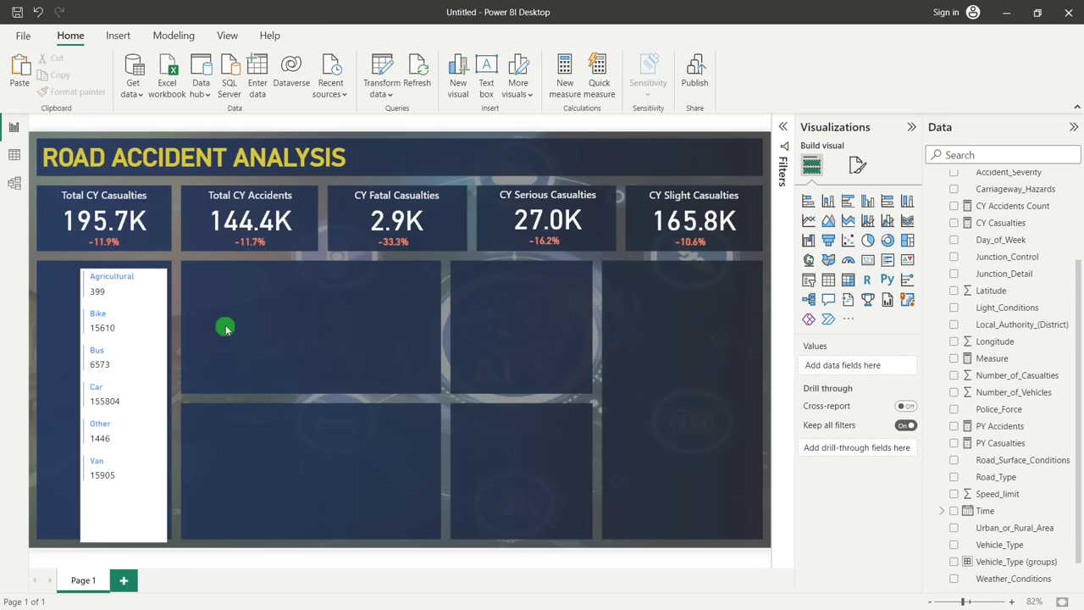
left_click(159, 302)
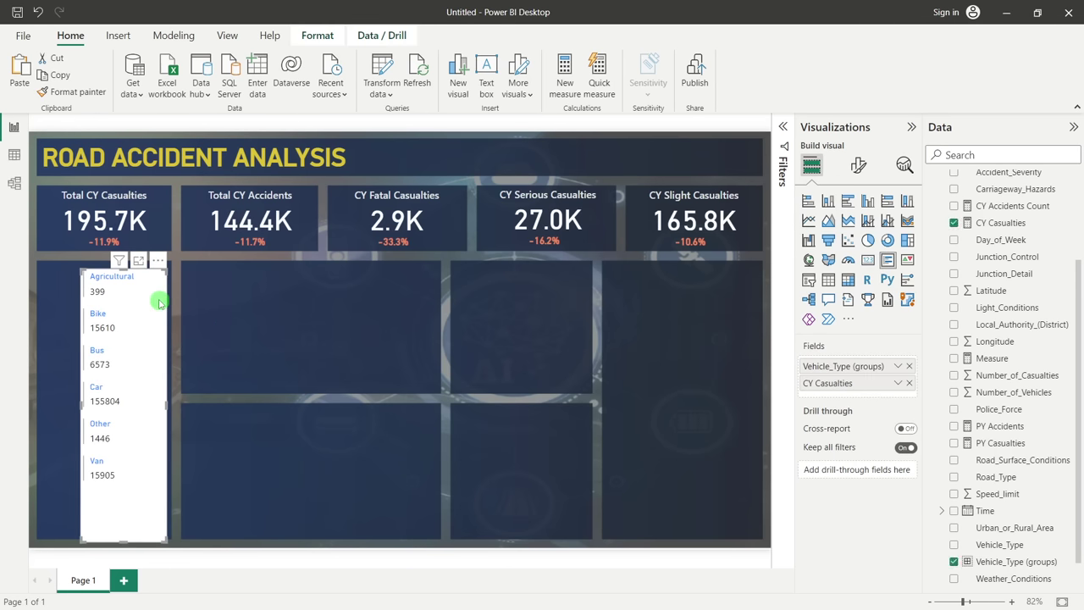
Set the card's callout values to bold DIN at font size 20
left_click(859, 169)
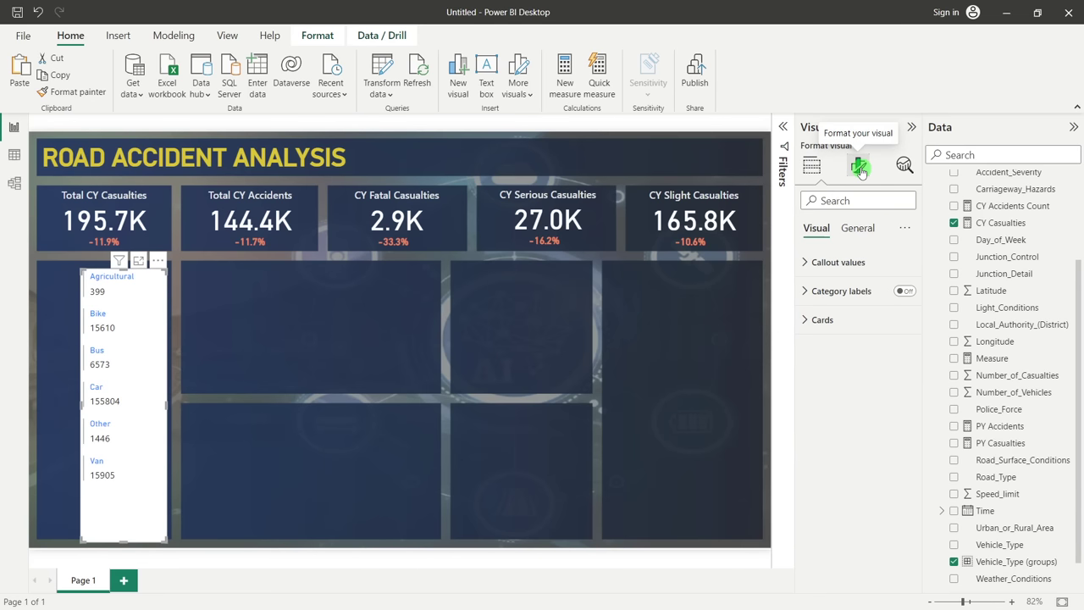
left_click(851, 264)
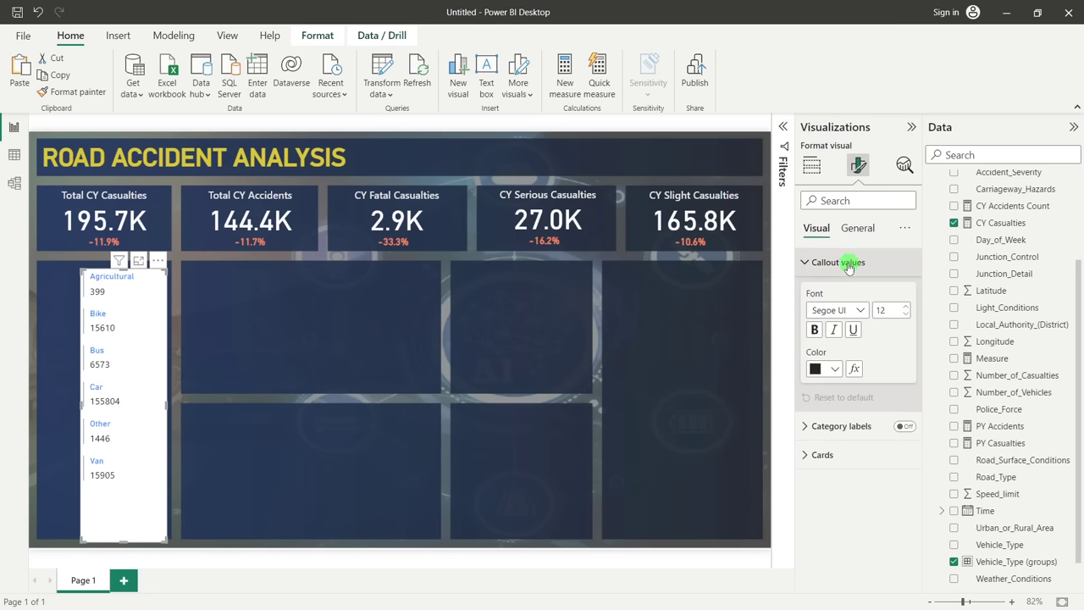
left_click(862, 311)
left_click(820, 361)
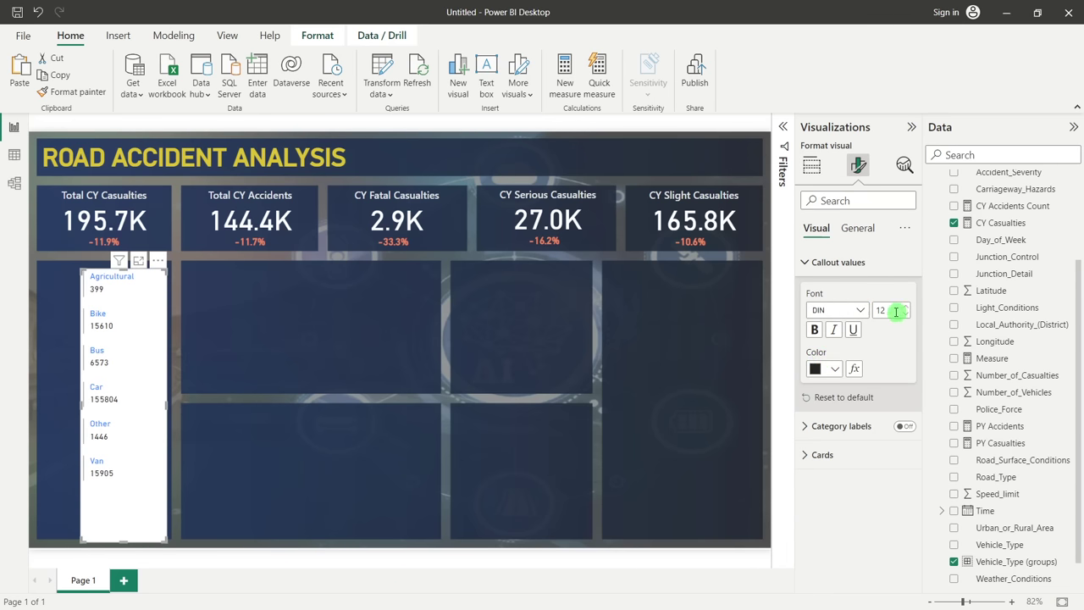
left_click_drag(896, 311, 876, 312)
type("20")
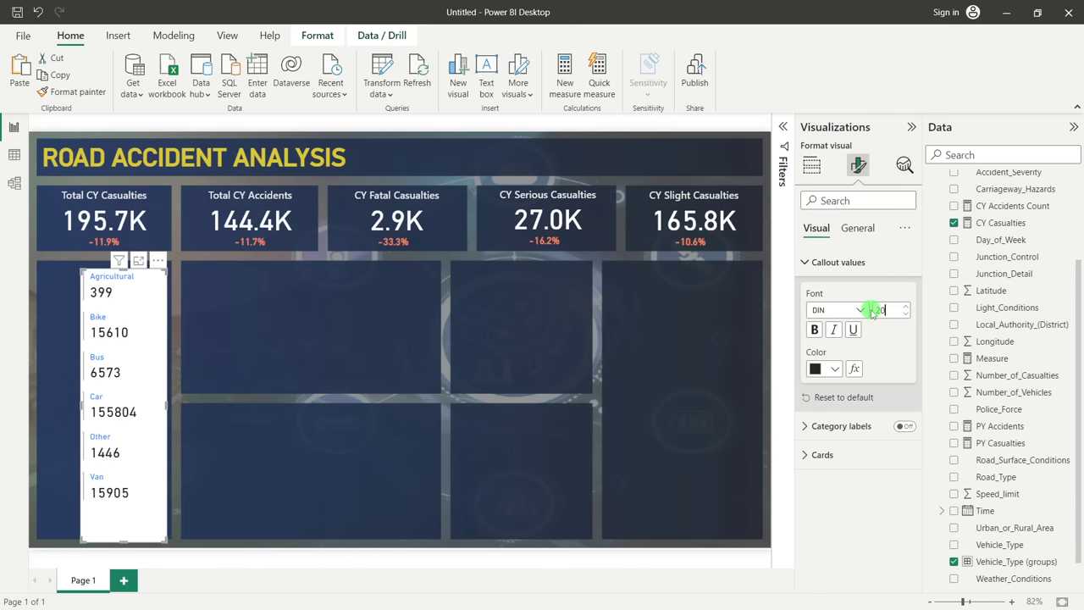
left_click(815, 330)
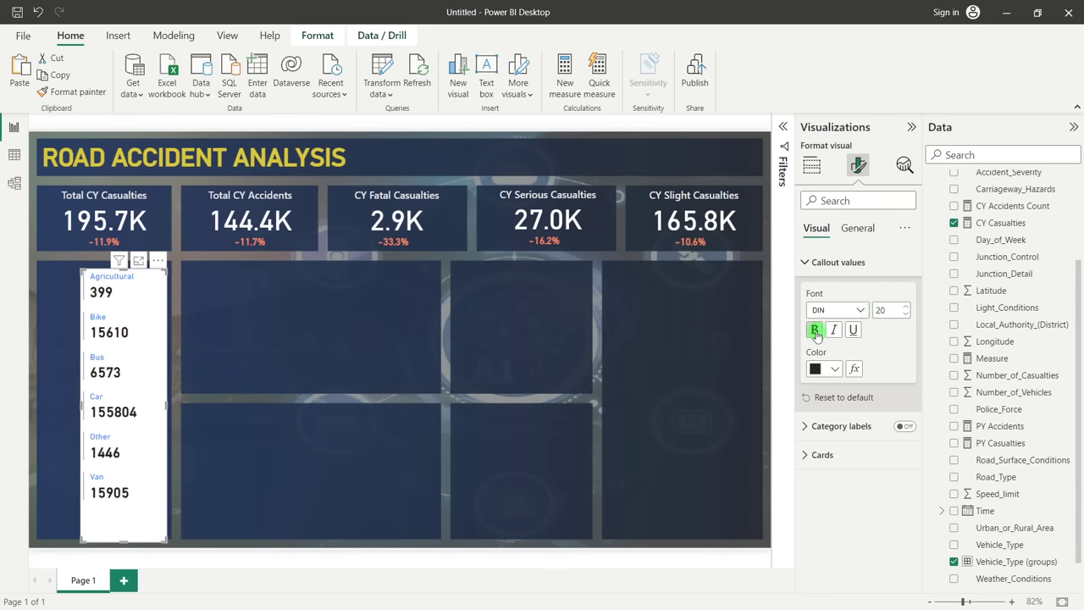
left_click(839, 466)
scroll(835, 462, "down", 2)
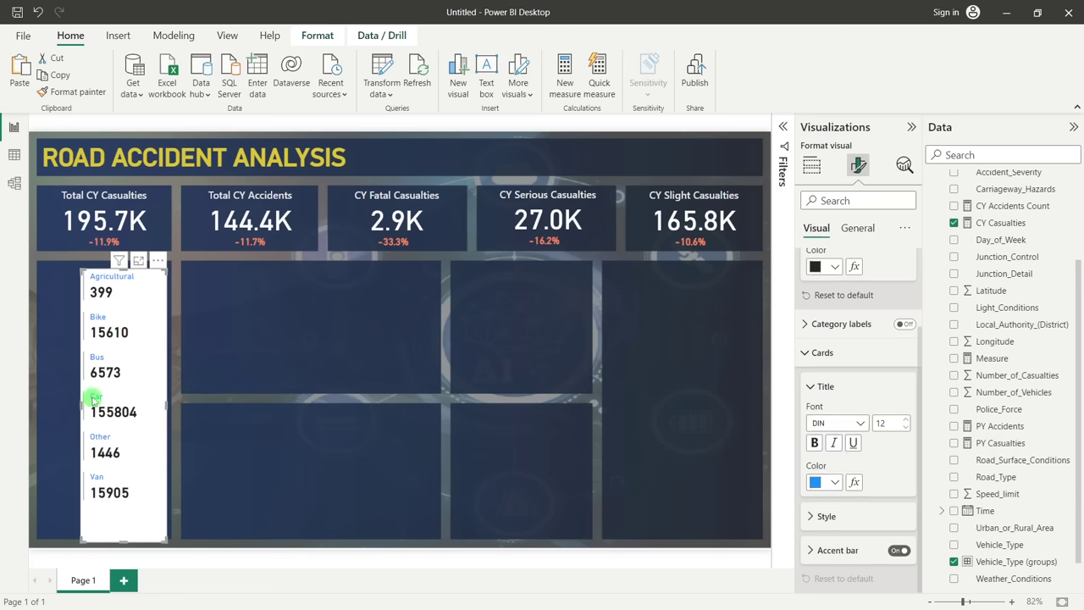
Set the vehicle names to Segoe UI Semibold in custom green #19D20C
left_click(864, 426)
scroll(881, 360, "down", 3)
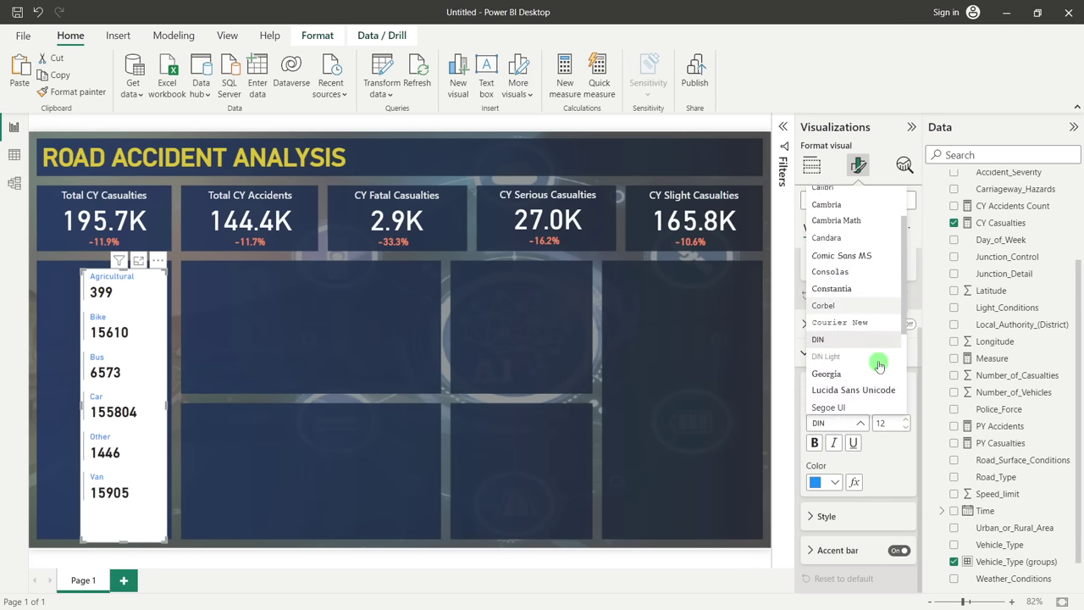
scroll(877, 371, "down", 1)
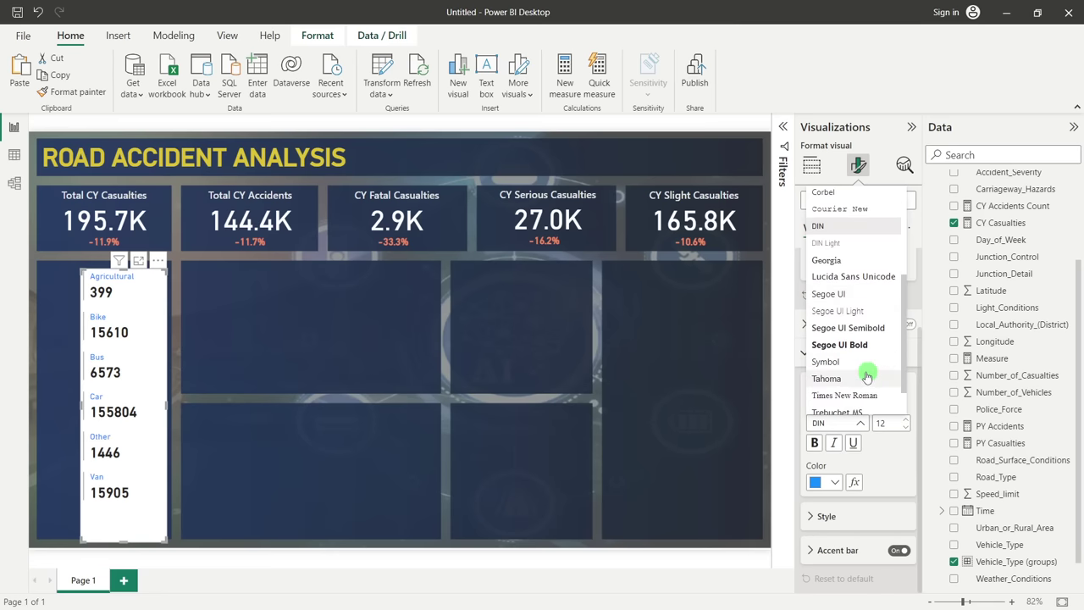
left_click(859, 329)
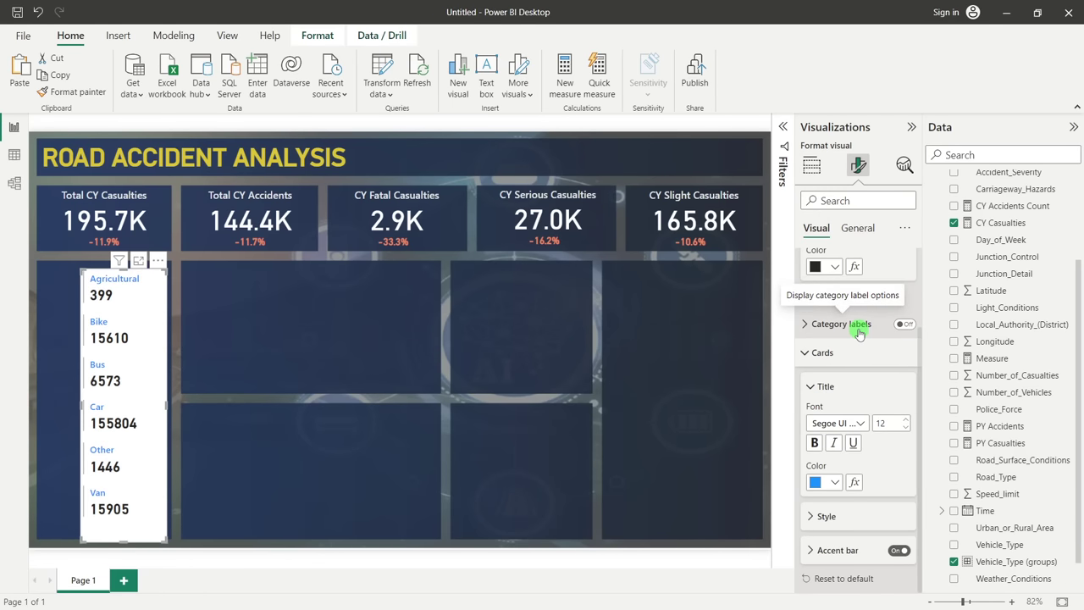
left_click(837, 485)
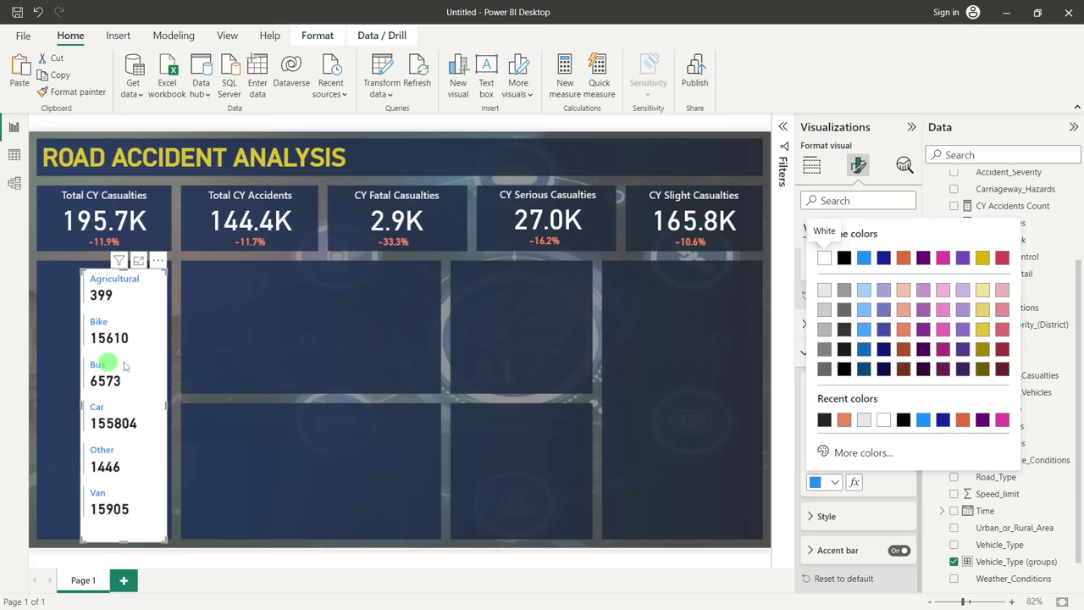
left_click(865, 453)
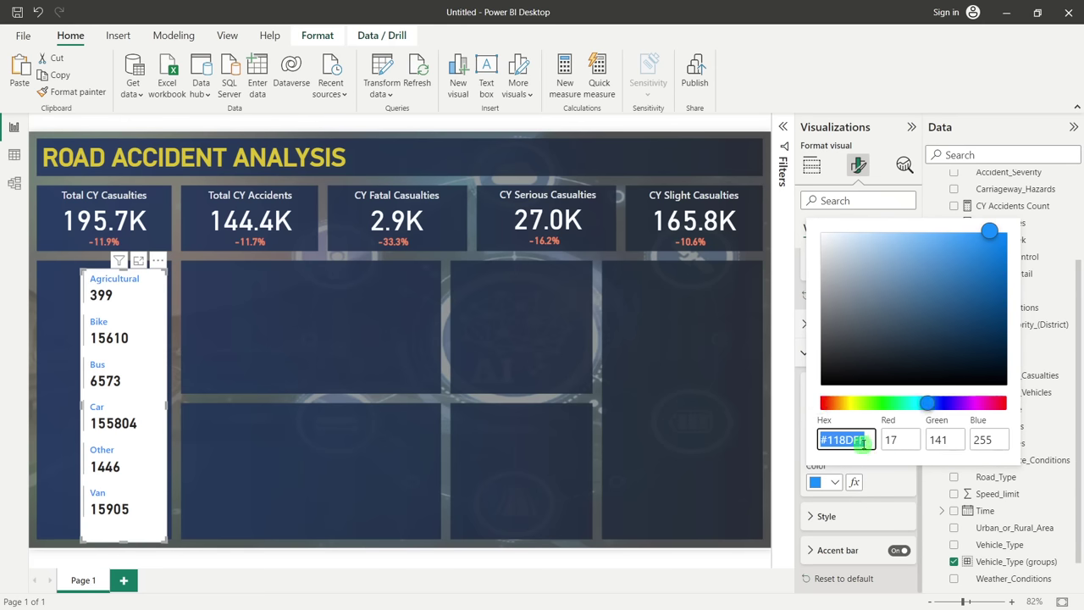
left_click(869, 440)
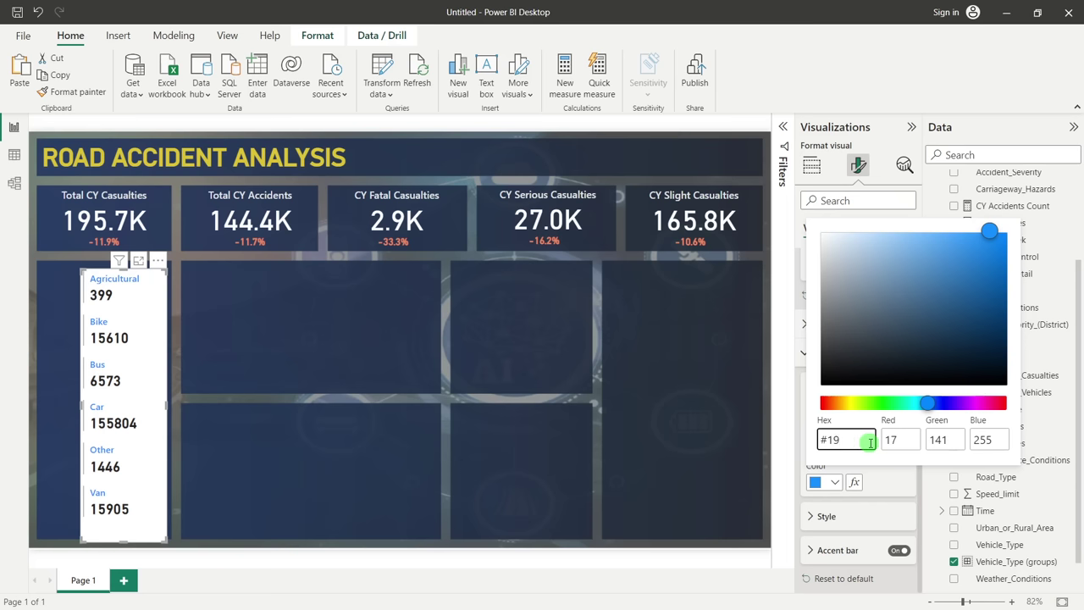
type("C")
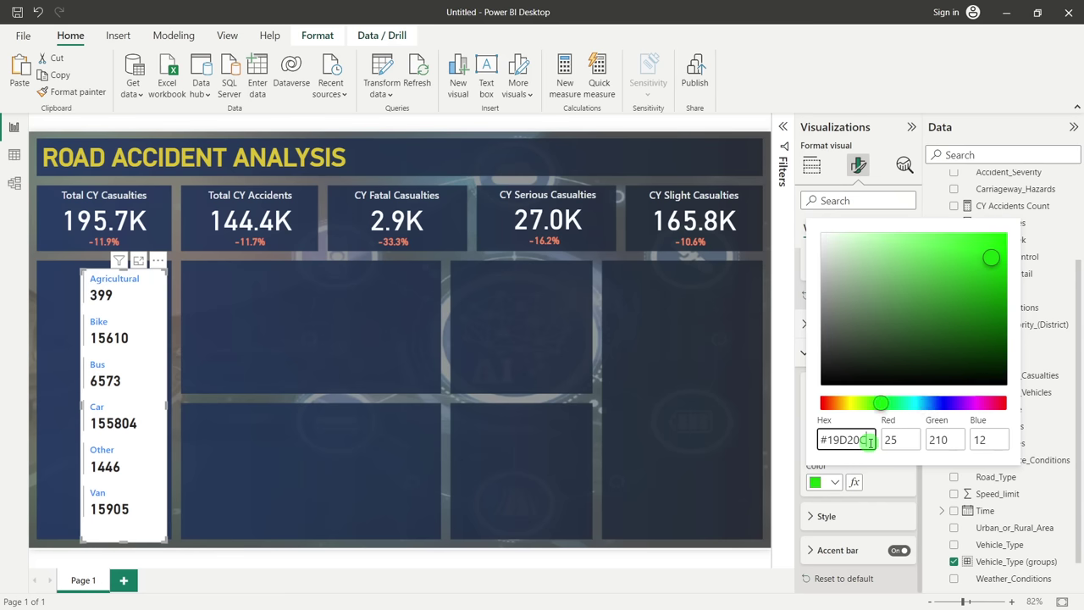
left_click(891, 485)
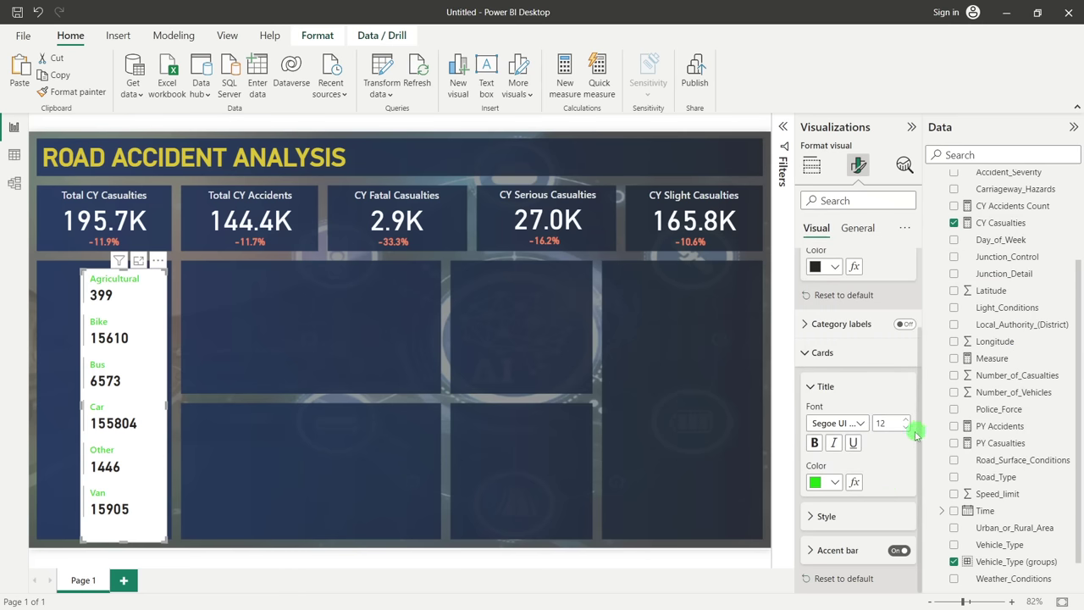
Make the vehicle names bold at font size 14
left_click_drag(893, 421, 873, 427)
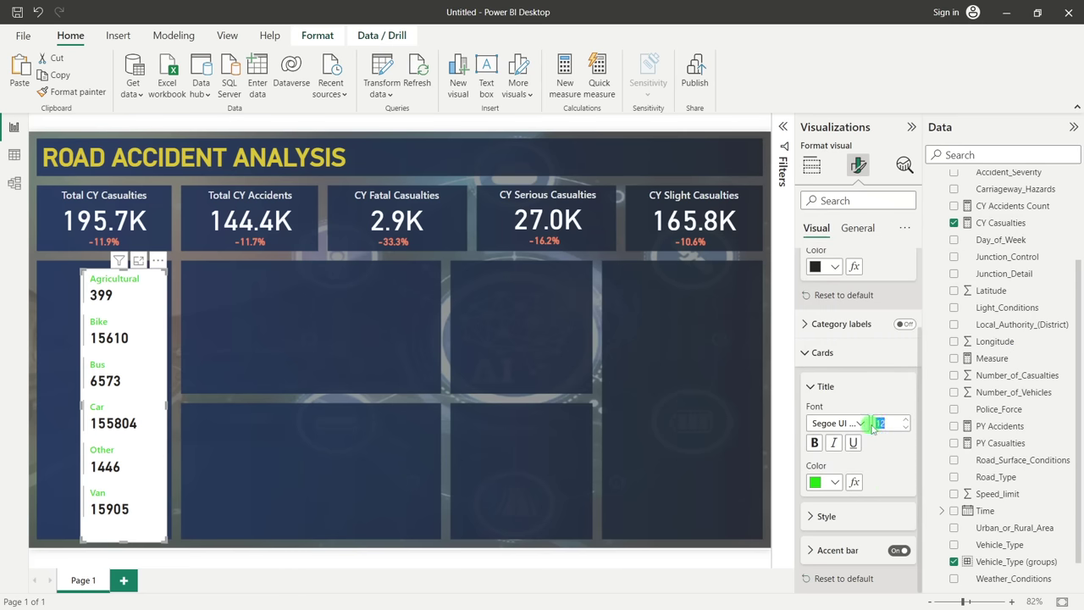
type("14")
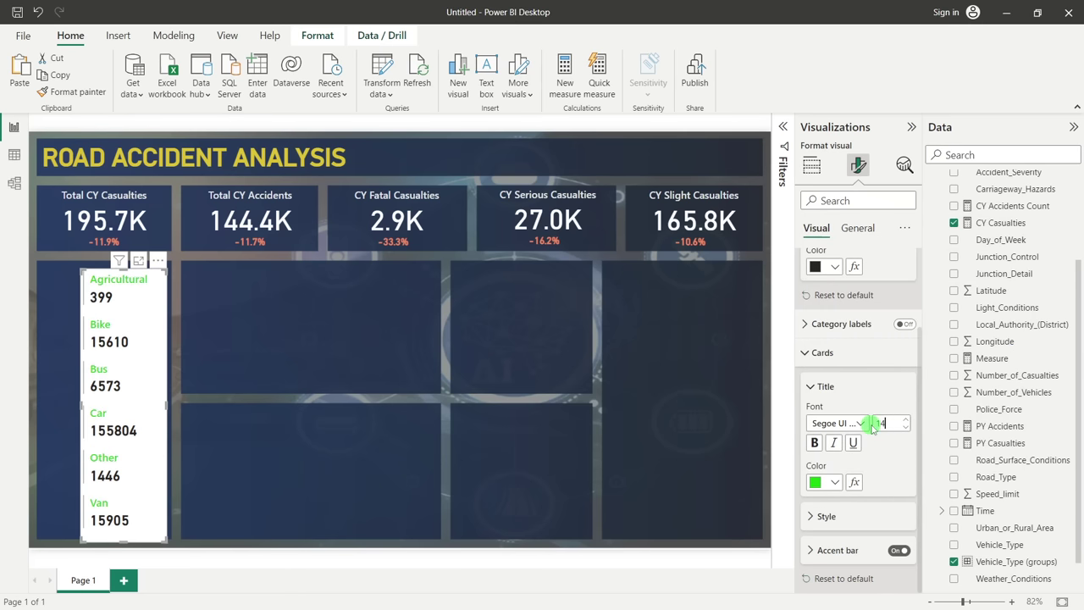
left_click(819, 443)
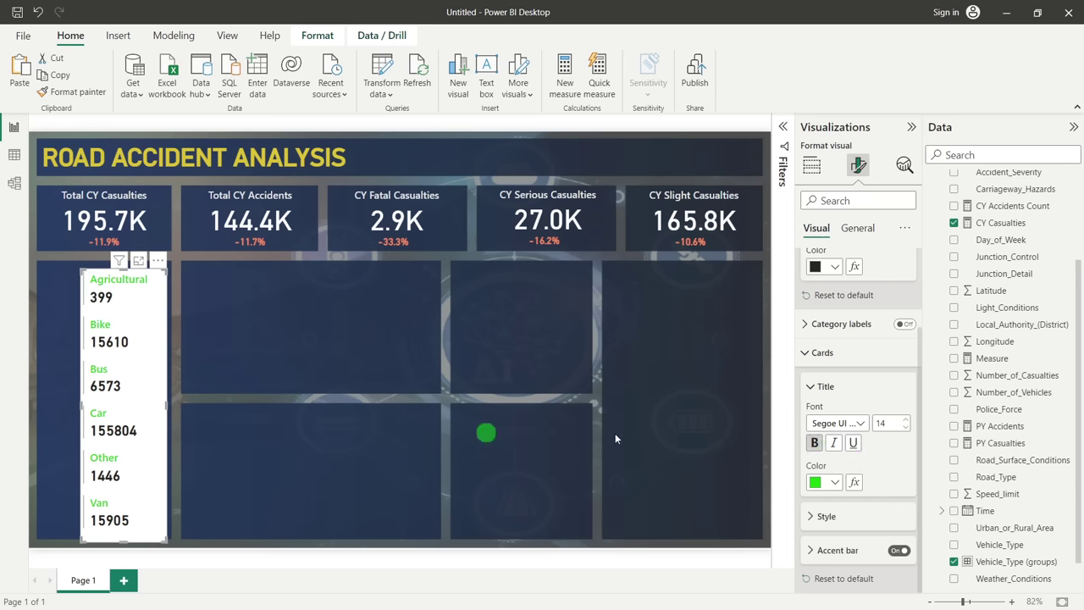
left_click(863, 425)
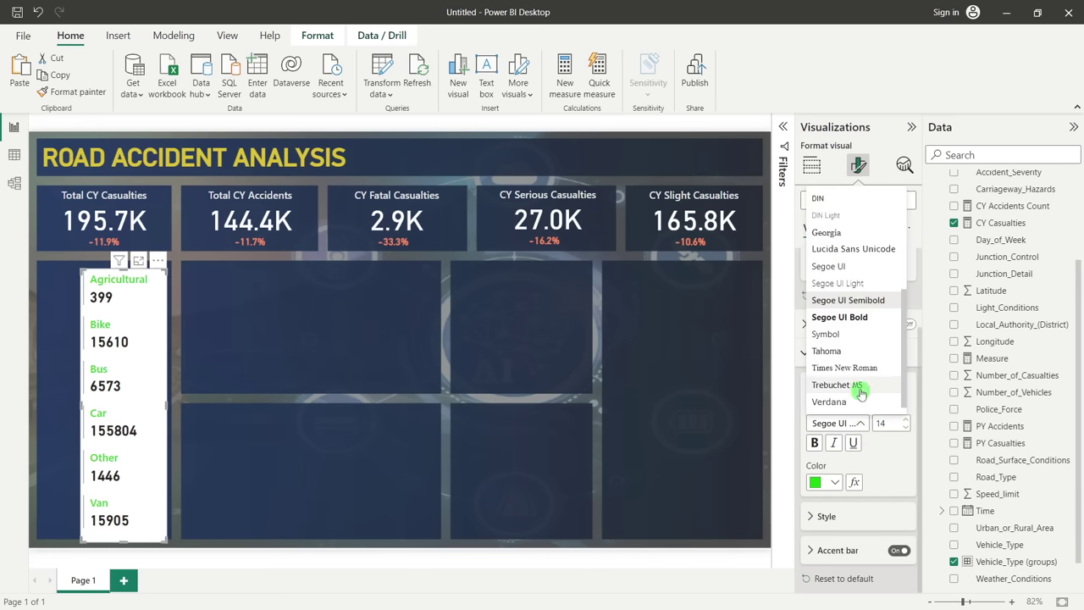
scroll(822, 250, "up", 1)
Switch the vehicle names to bold DIN and adjust the card's height and position
left_click(840, 237)
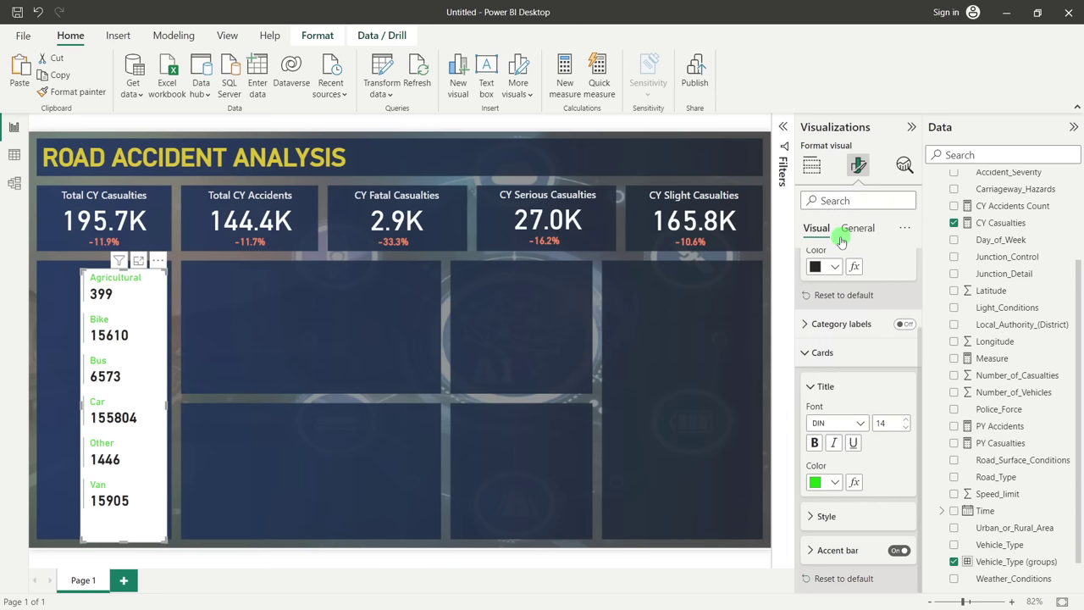
left_click(814, 443)
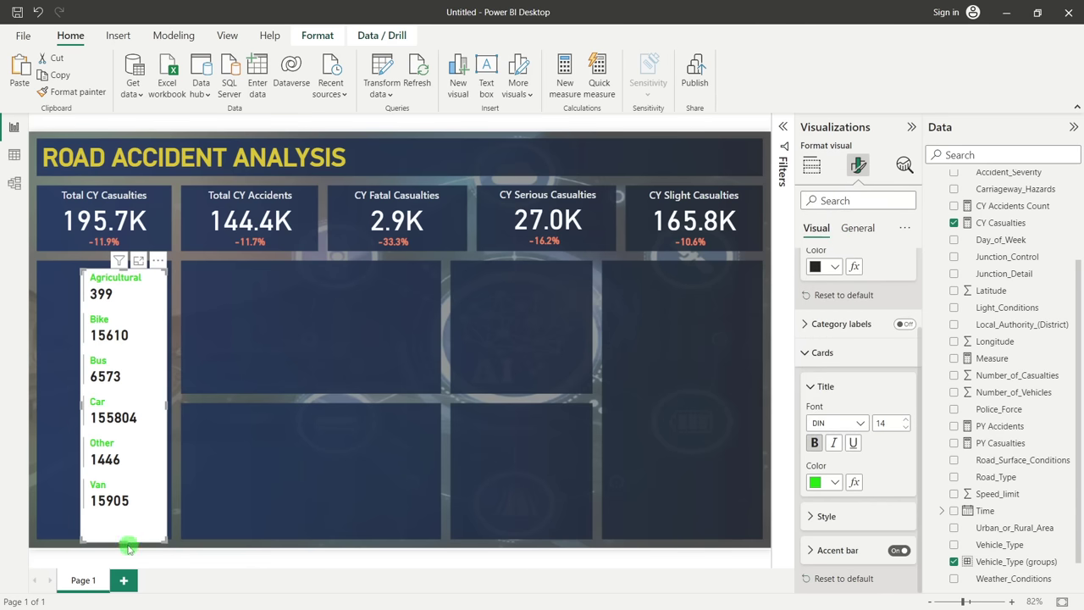
left_click_drag(122, 542, 124, 530)
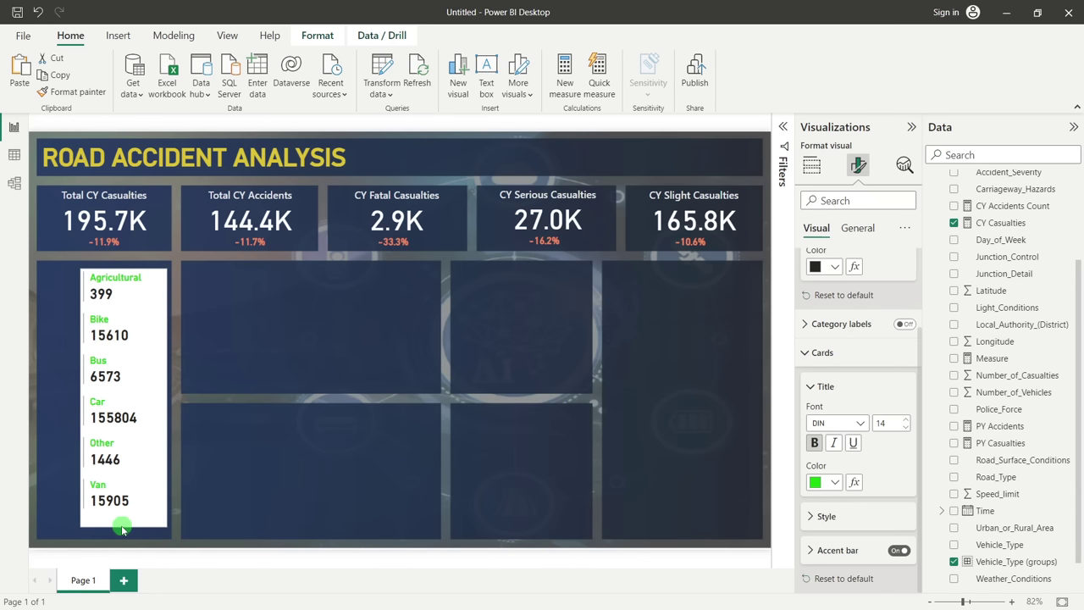
left_click_drag(123, 282, 122, 296)
Test the Agricultural cross-filter on the dashboard, then clear it
left_click(122, 296)
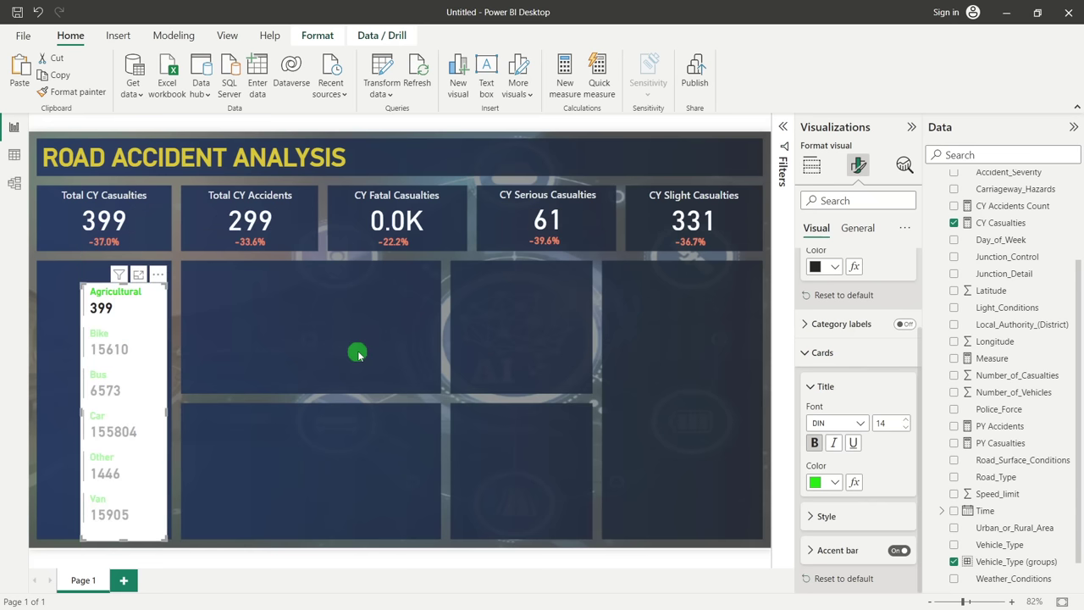
left_click(150, 300)
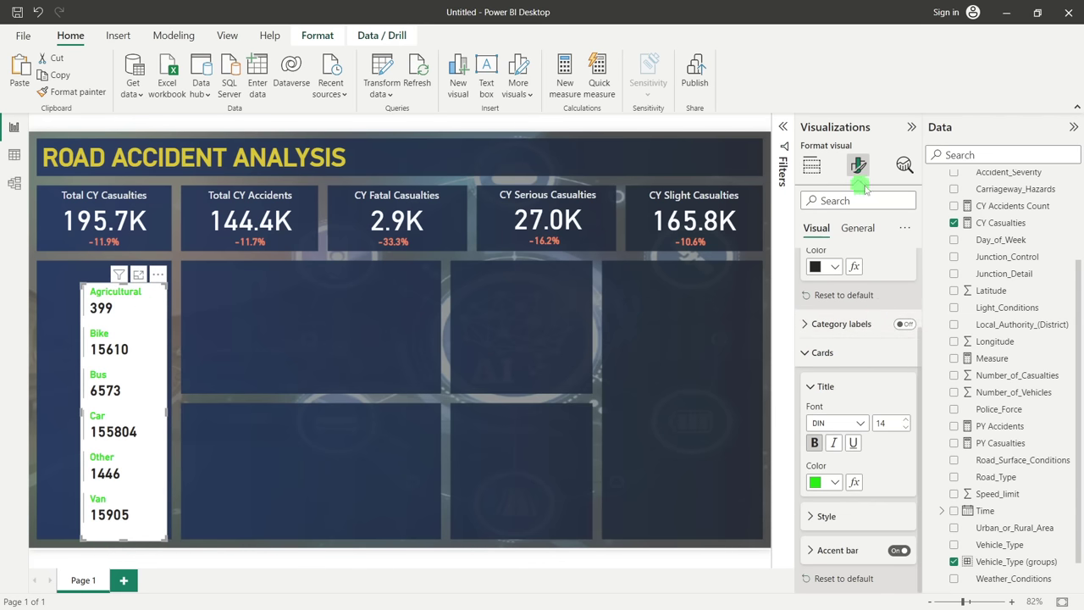
left_click(857, 228)
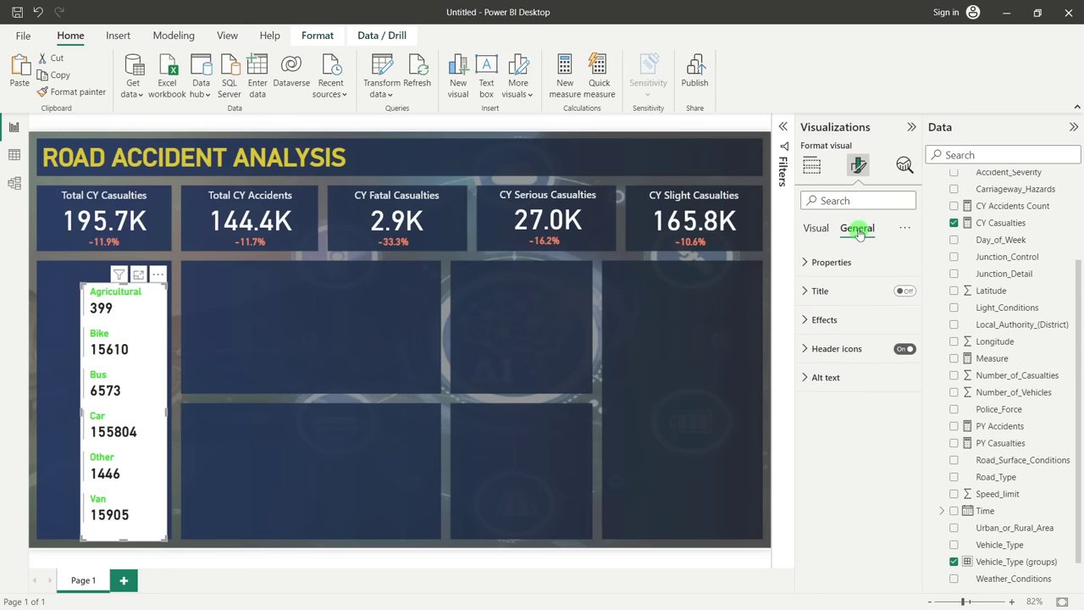
Turn off the card's background and color its values White, 10% darker
left_click(825, 317)
left_click(898, 354)
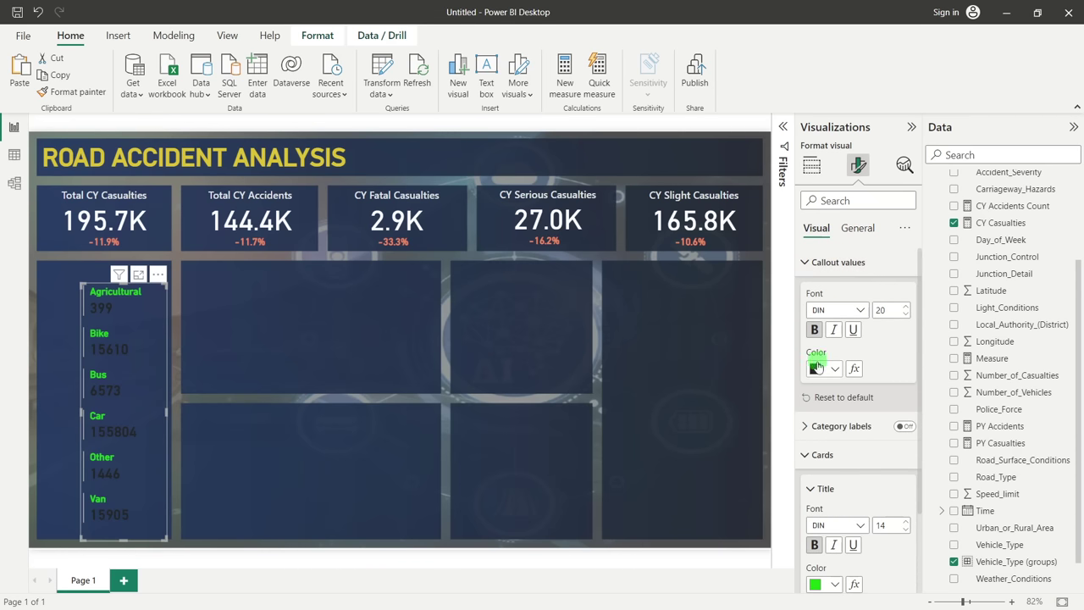
key("ctrl+z")
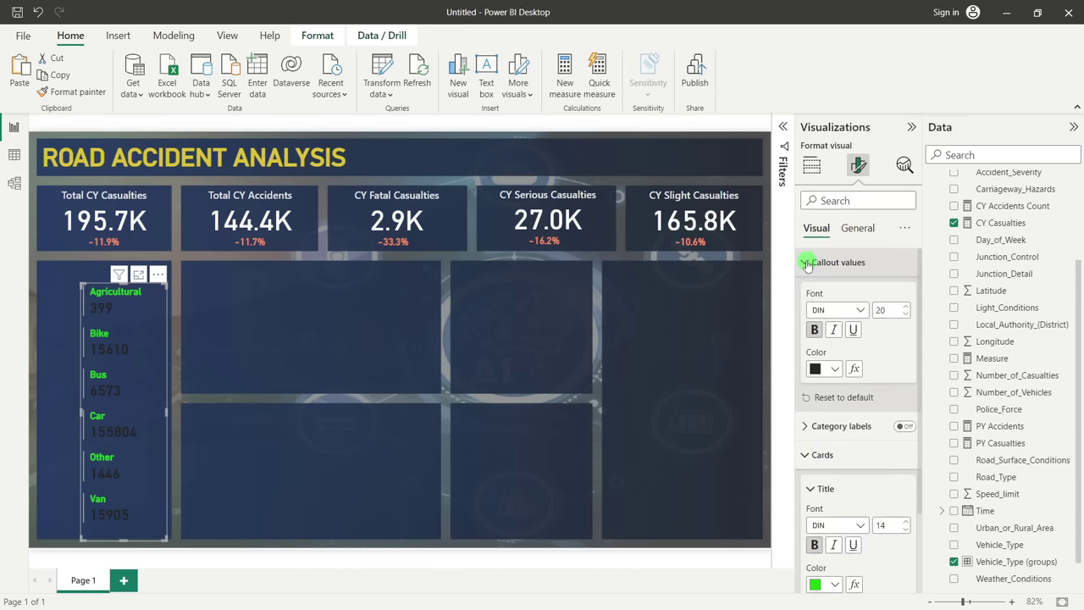
left_click(837, 371)
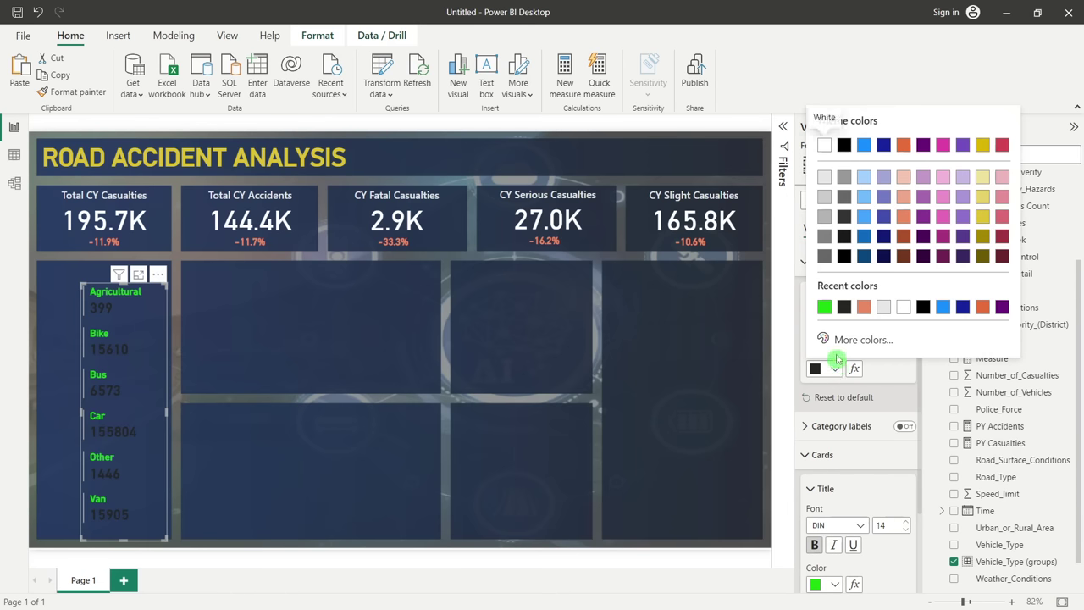
left_click(822, 179)
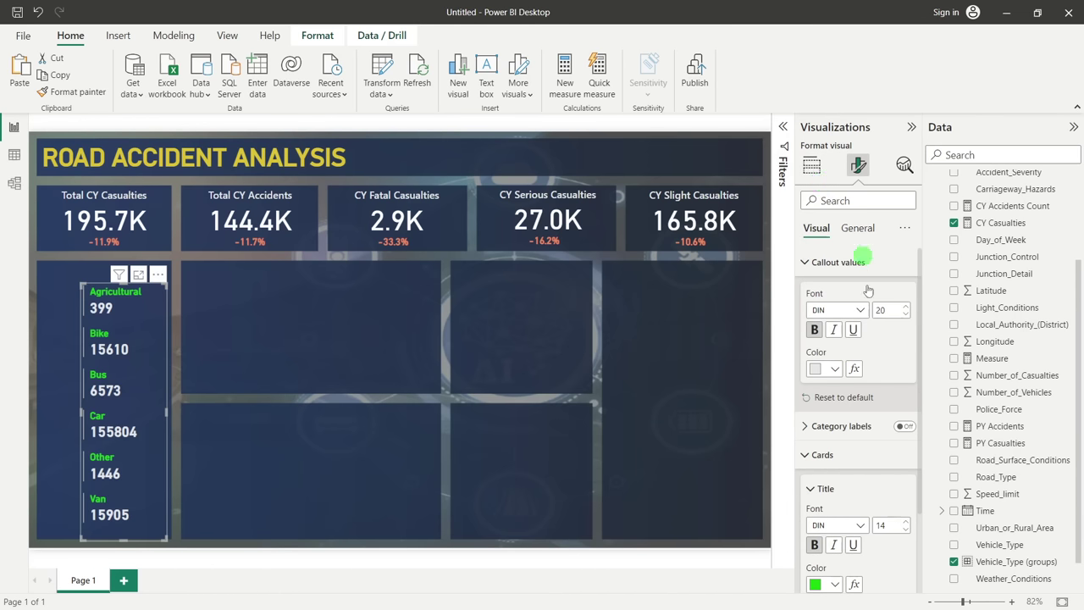
left_click(806, 263)
left_click(809, 321)
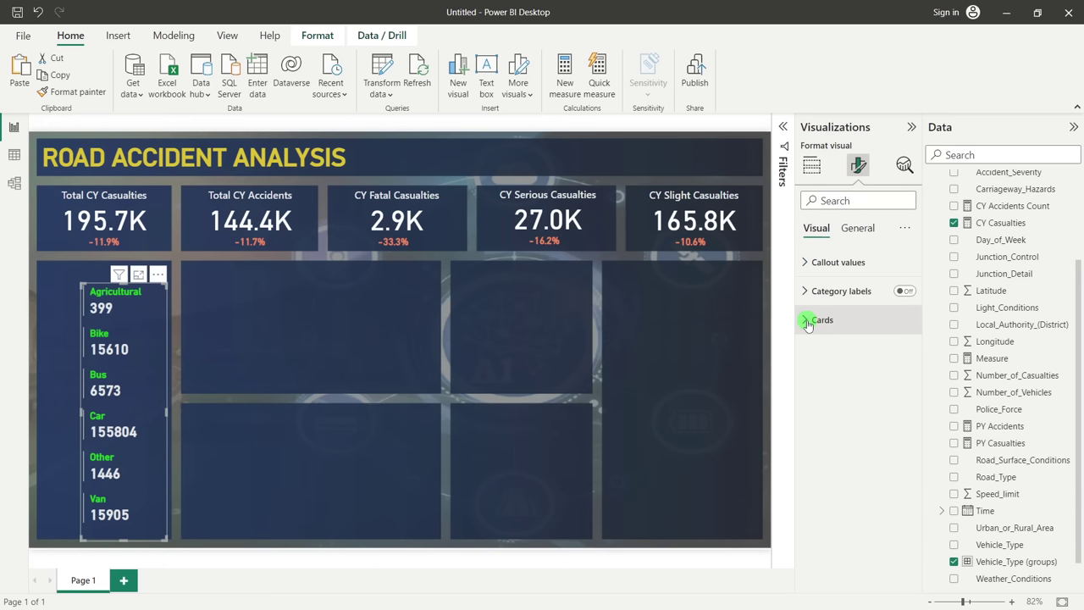
Set the card's accent bar width to 3
left_click(807, 321)
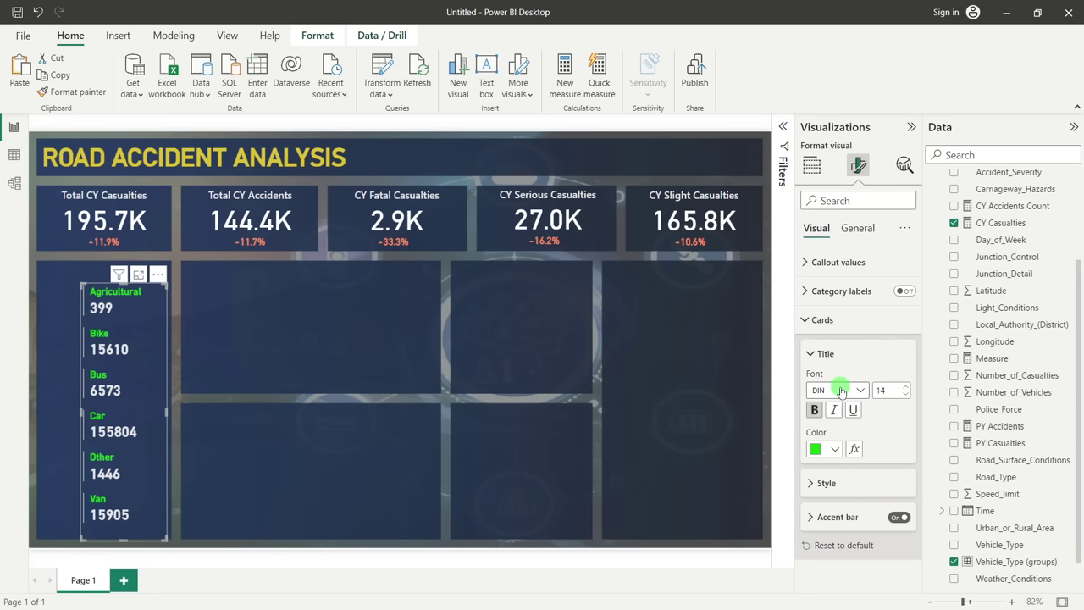
left_click(836, 518)
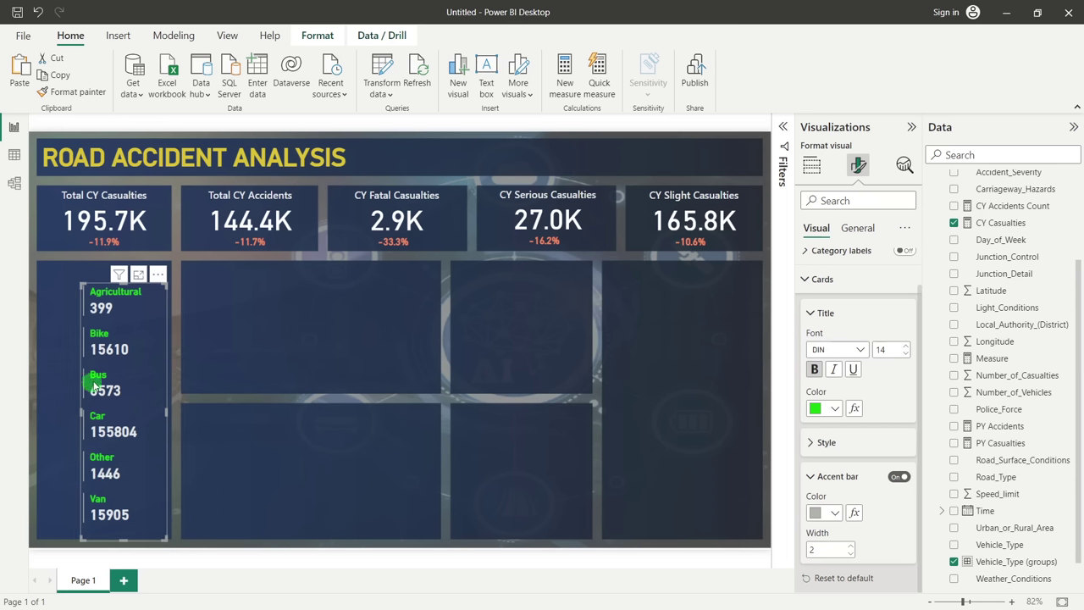
left_click(850, 546)
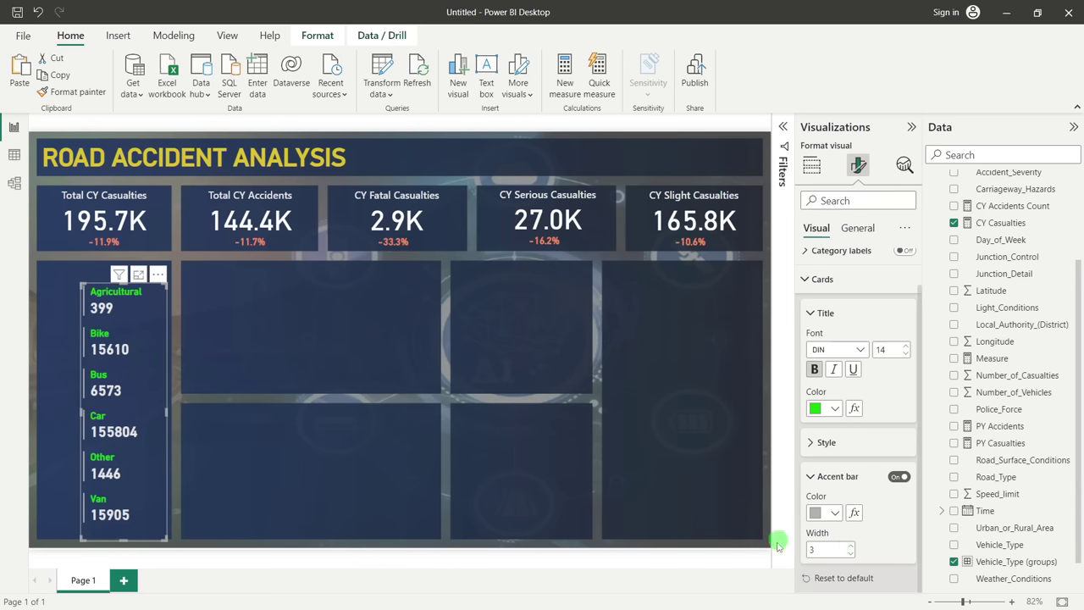
left_click(851, 546)
left_click(851, 546)
left_click(850, 546)
left_click(851, 547)
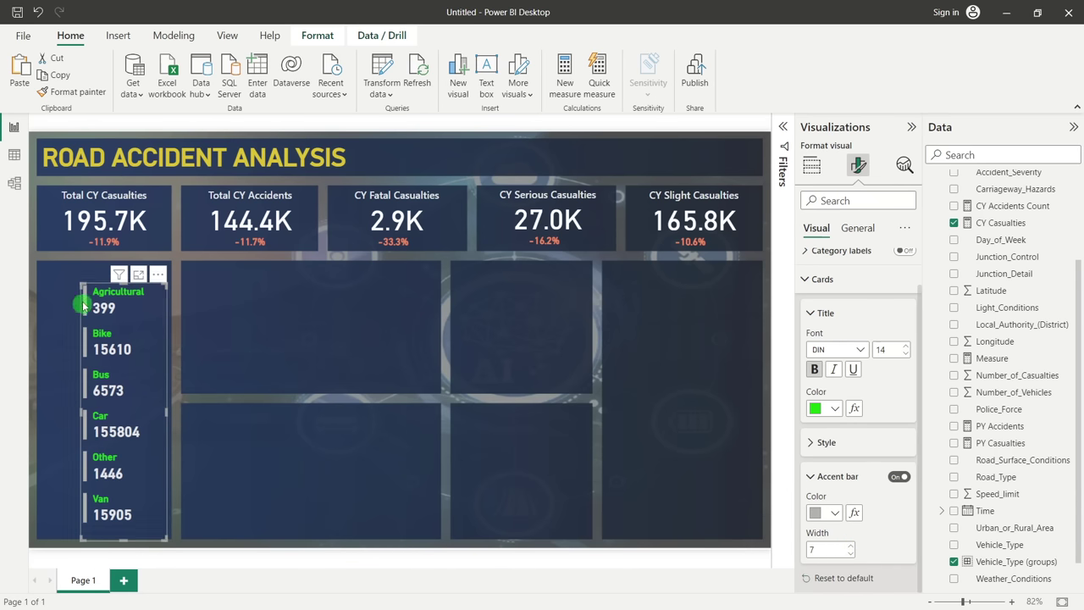
left_click(850, 553)
left_click(851, 553)
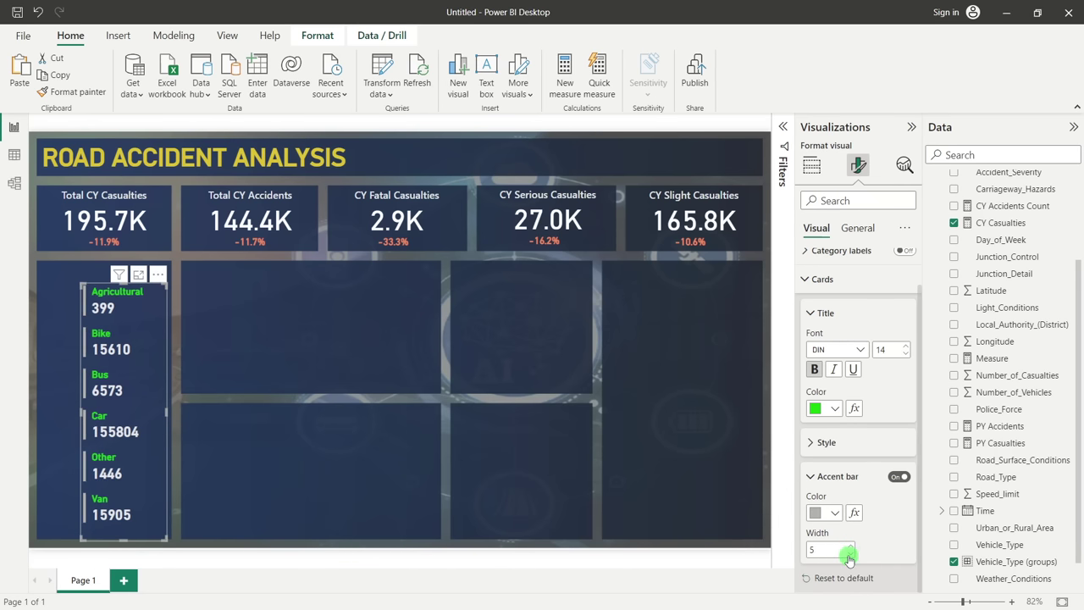
left_click(851, 553)
left_click(851, 553)
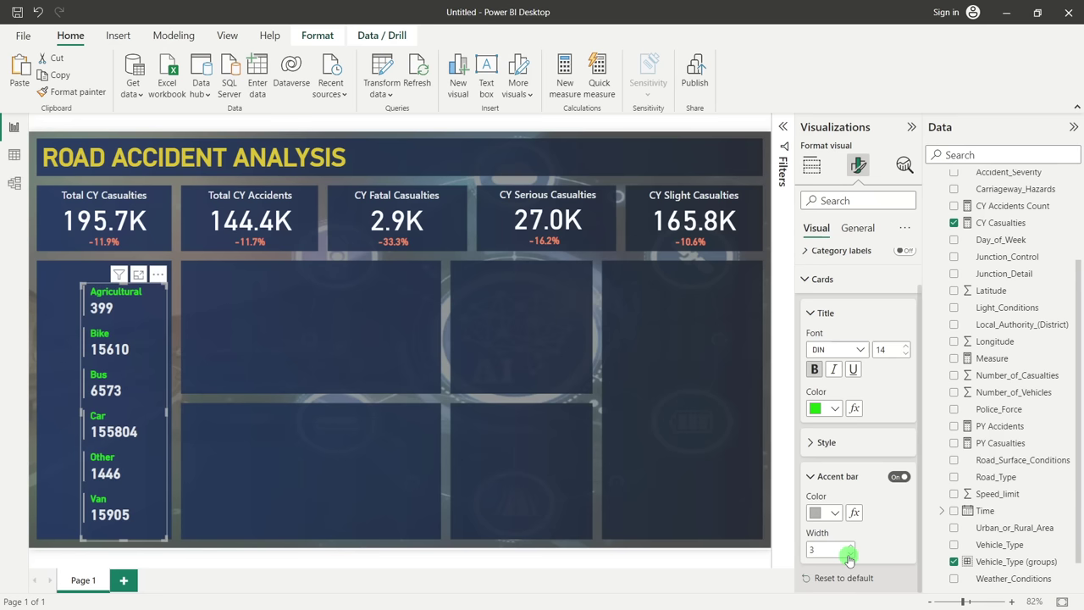
Shift the vehicle-type card slightly to the right
left_click(309, 361)
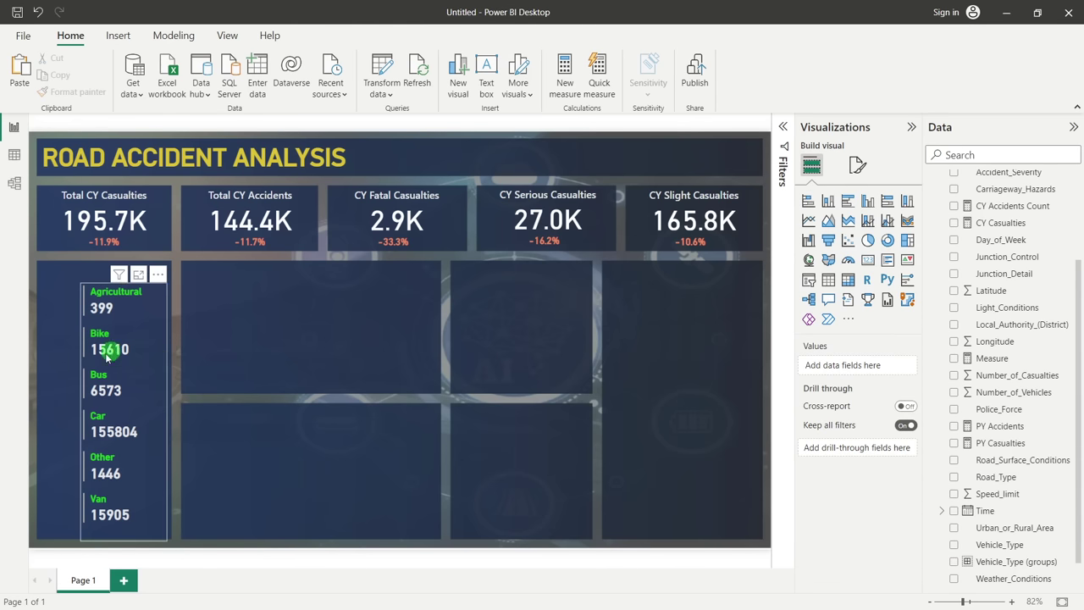
left_click_drag(144, 361, 153, 360)
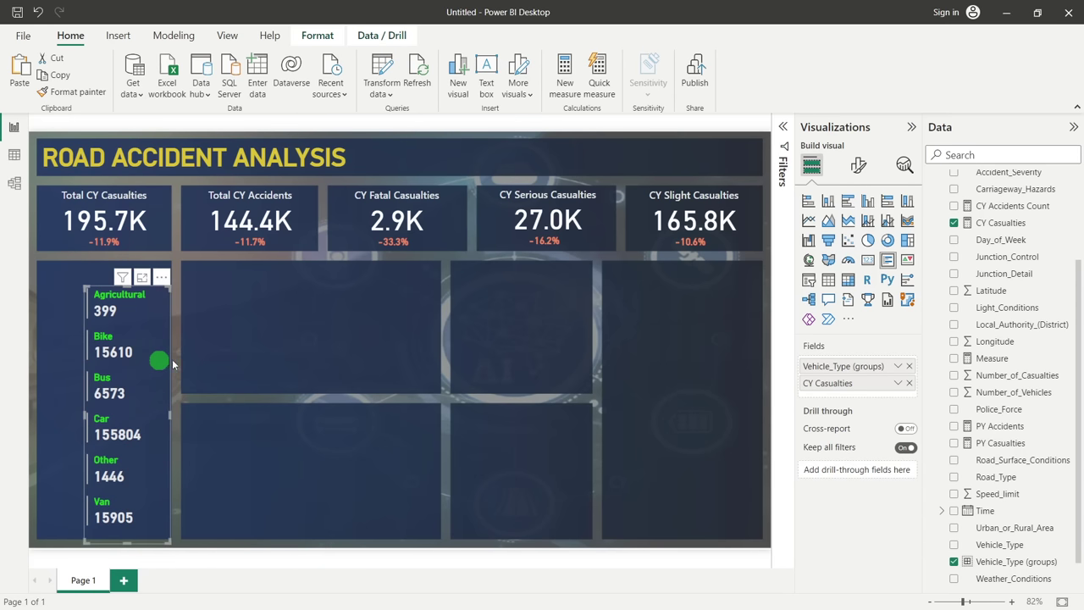
left_click(296, 323)
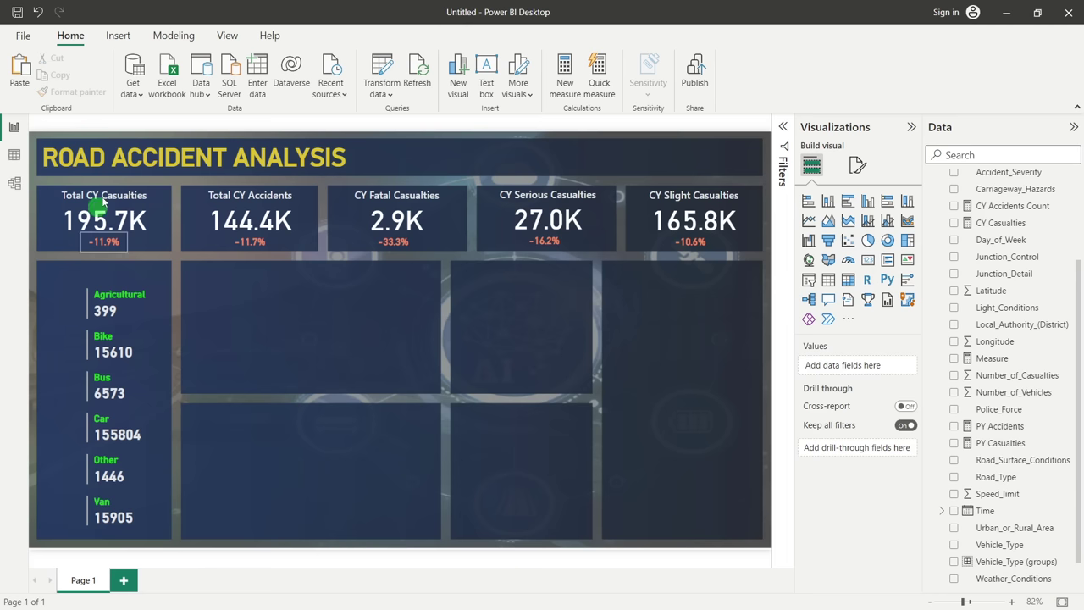
left_click(120, 35)
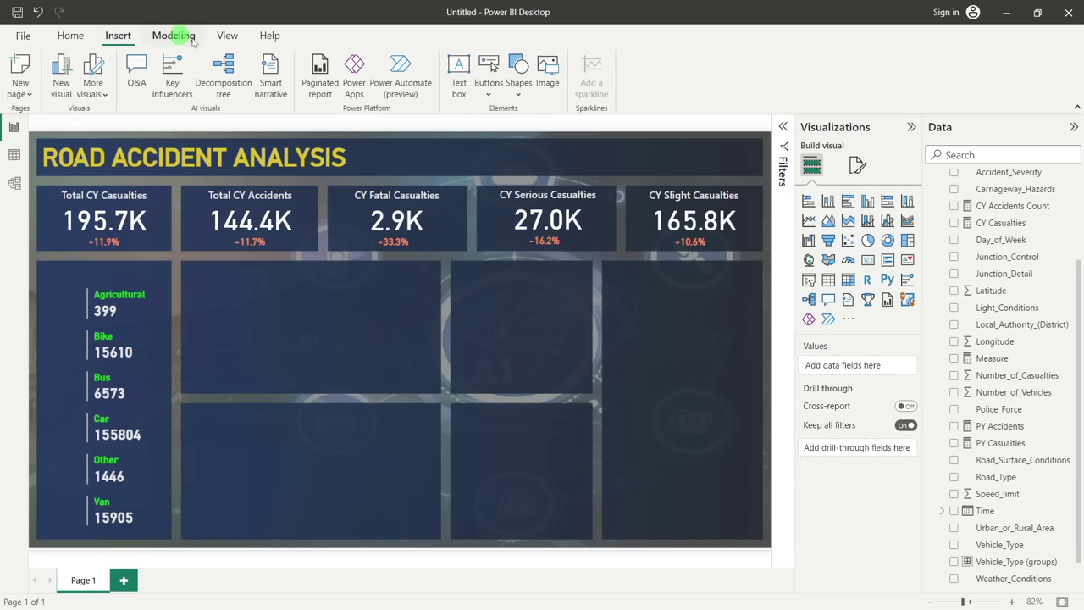
Insert the tractro 2.png image and position it beside the Agricultural entry
left_click(560, 81)
scroll(338, 172, "down", 1)
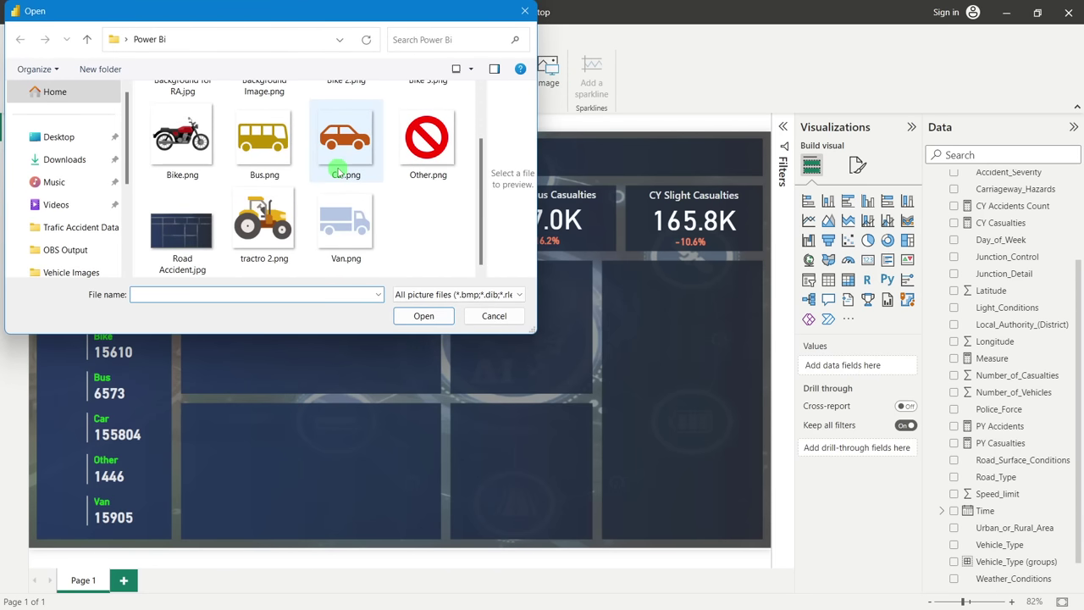
scroll(338, 172, "up", 1)
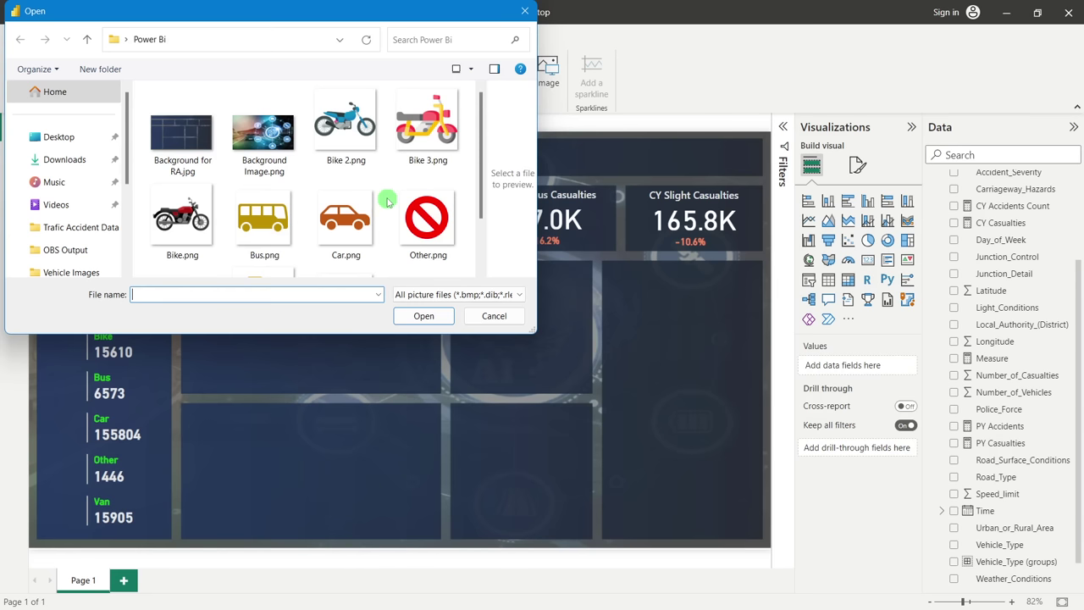
scroll(388, 200, "down", 1)
left_click(261, 219)
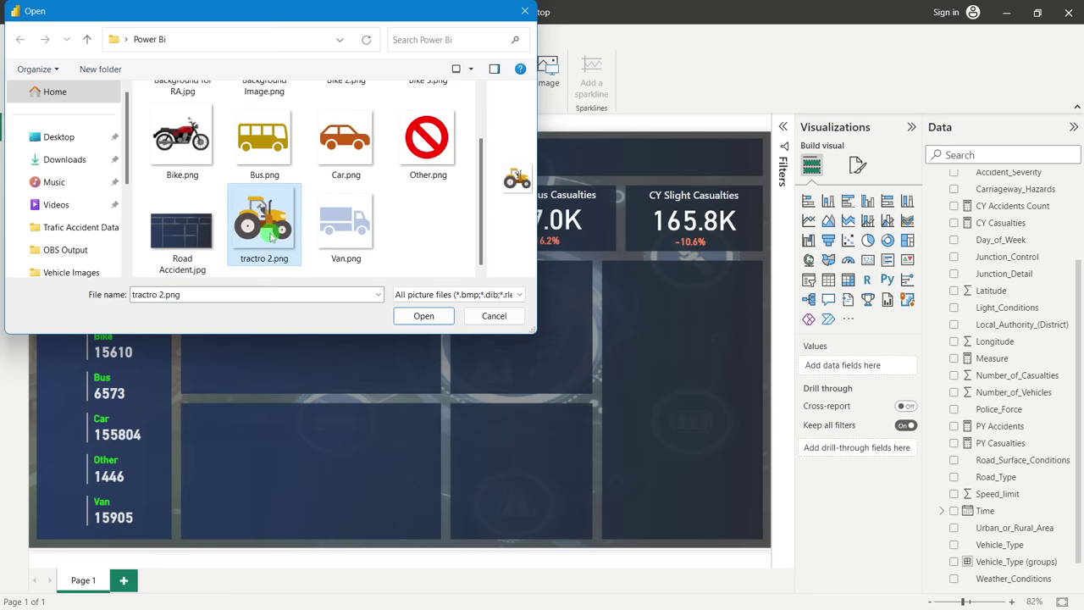
left_click(441, 321)
left_click_drag(65, 339, 49, 298)
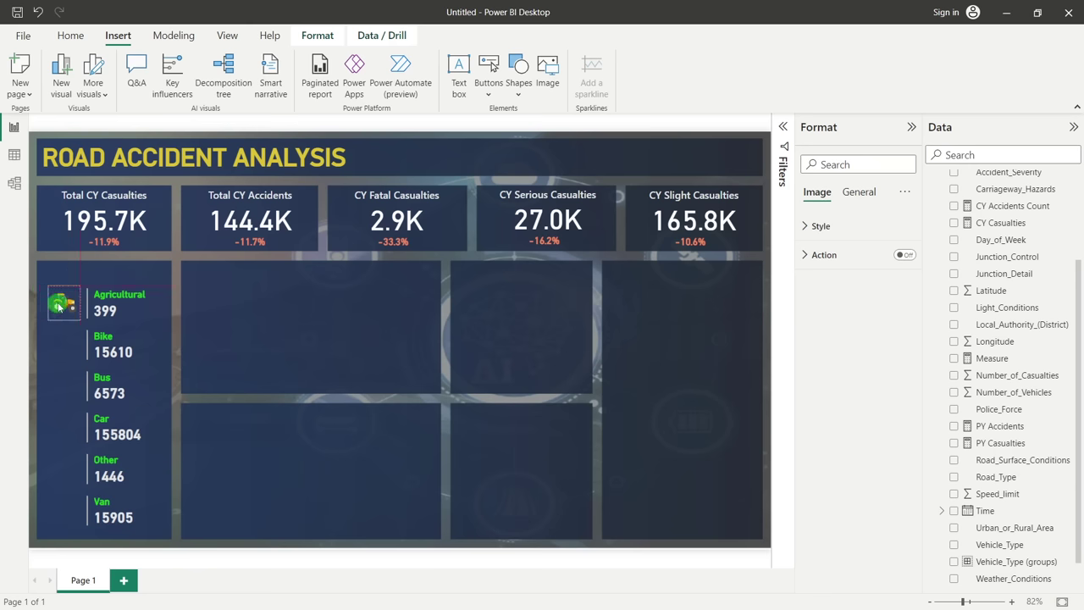
left_click(61, 306)
key("Left")
key("Left")
key("Left")
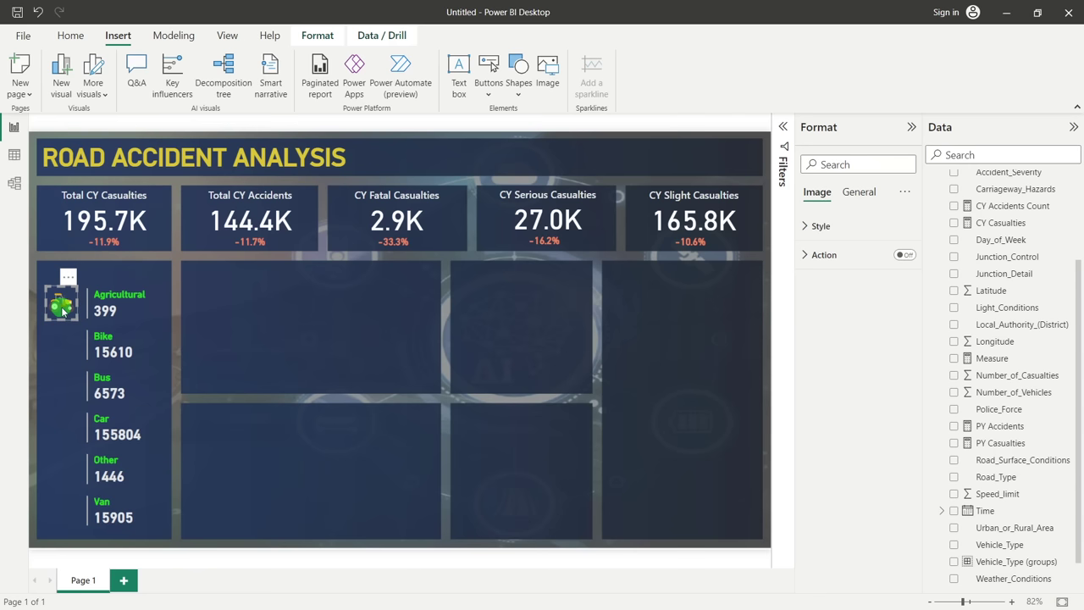
left_click(315, 355)
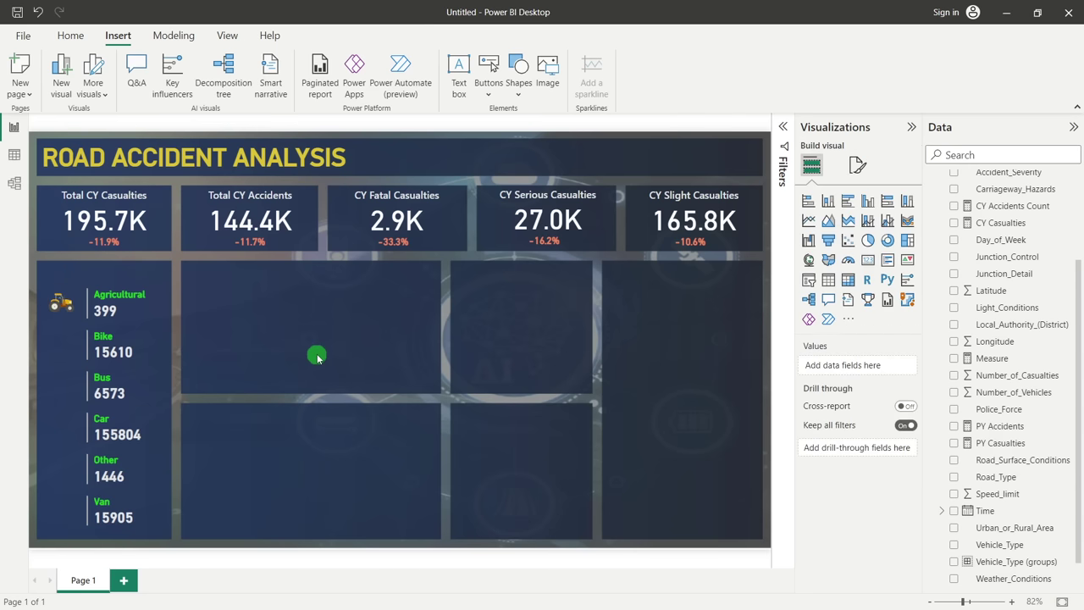
left_click(75, 43)
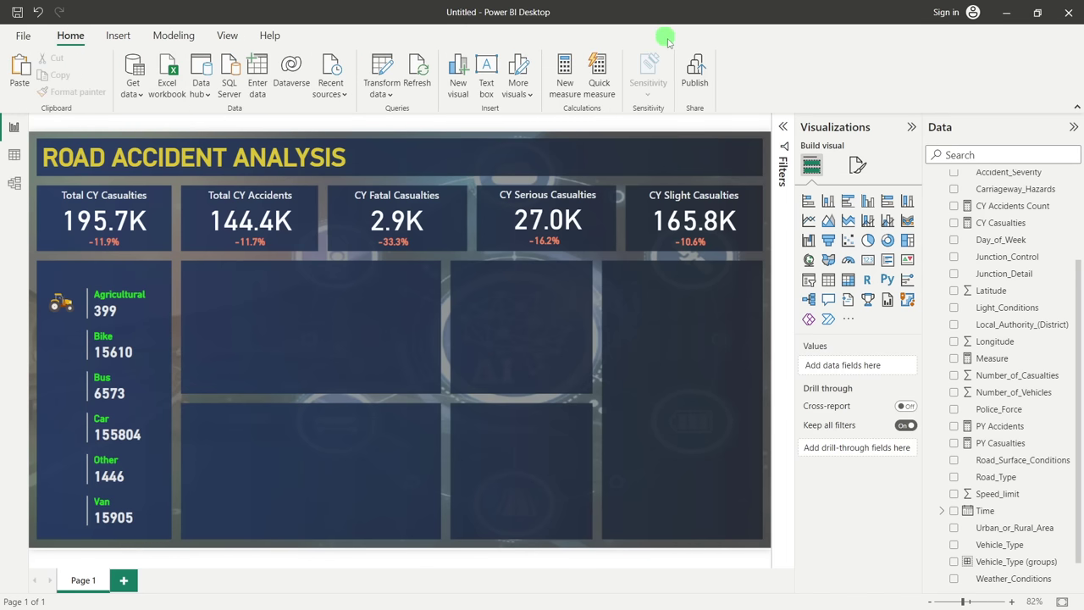
Insert the Bike 3 picture, shrink it, and place it beside Bike
left_click(123, 37)
left_click(557, 81)
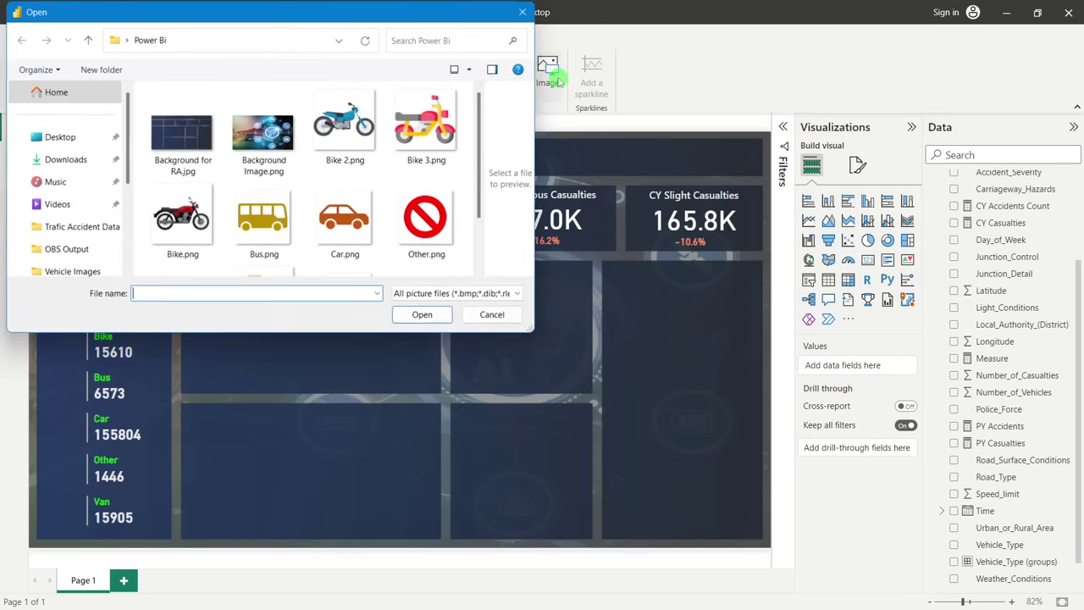
left_click(427, 127)
left_click(423, 315)
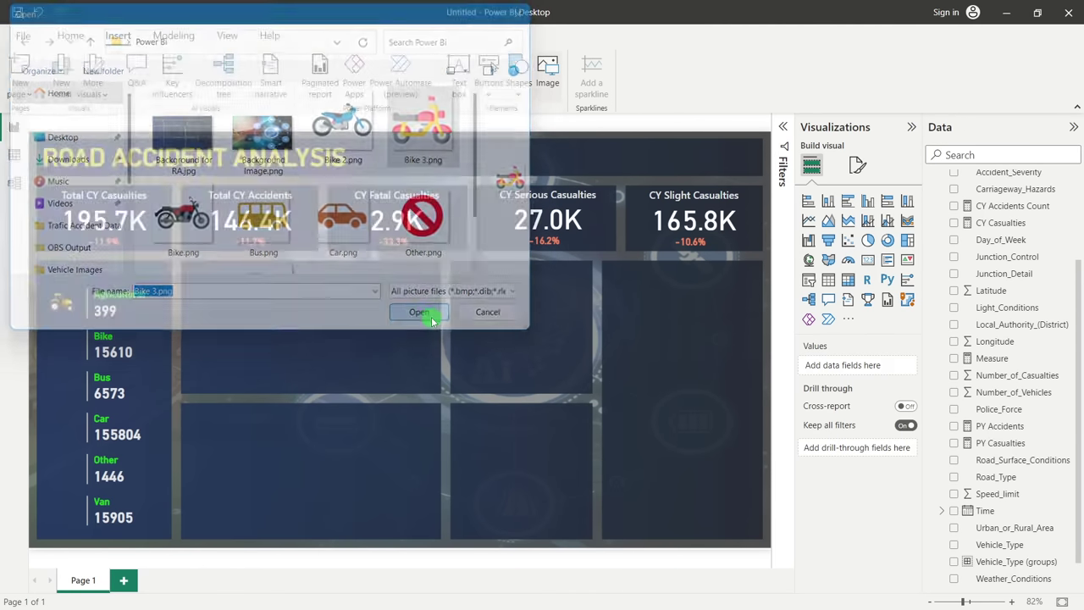
left_click_drag(51, 224, 66, 349)
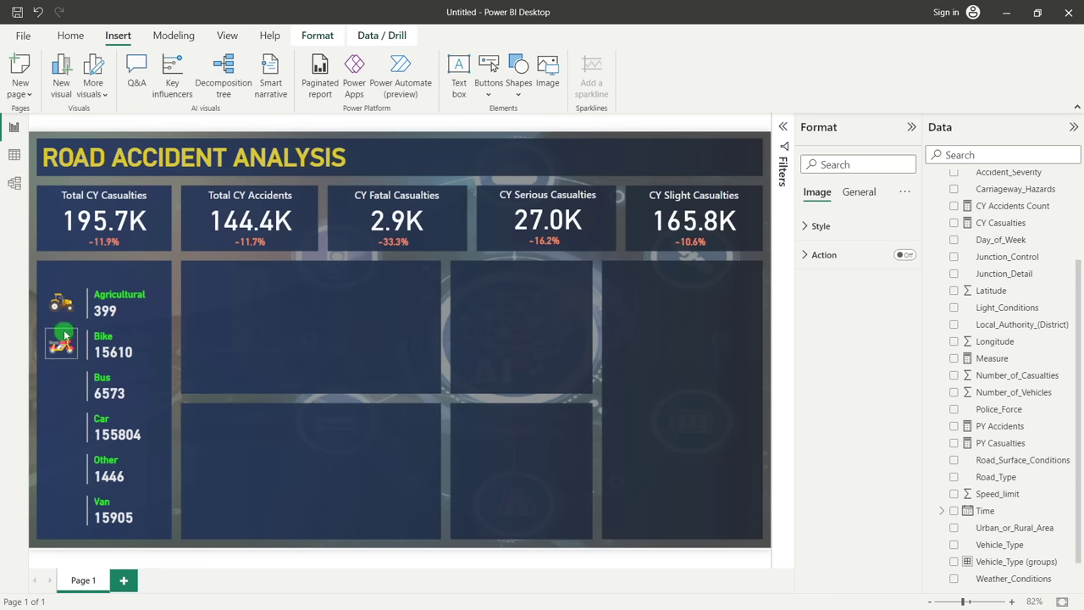
left_click(316, 330)
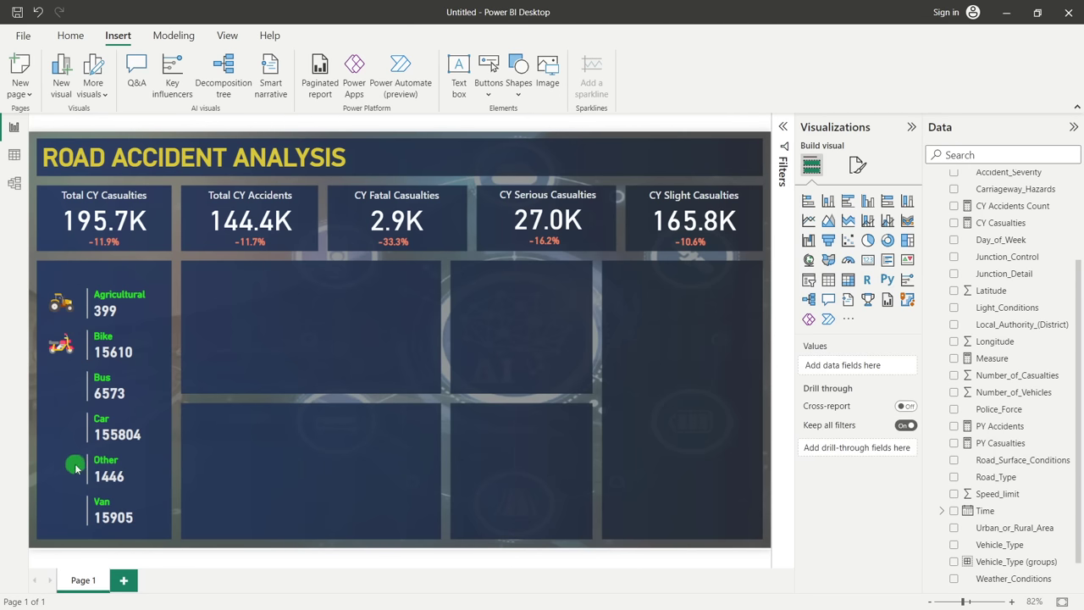
left_click(510, 343)
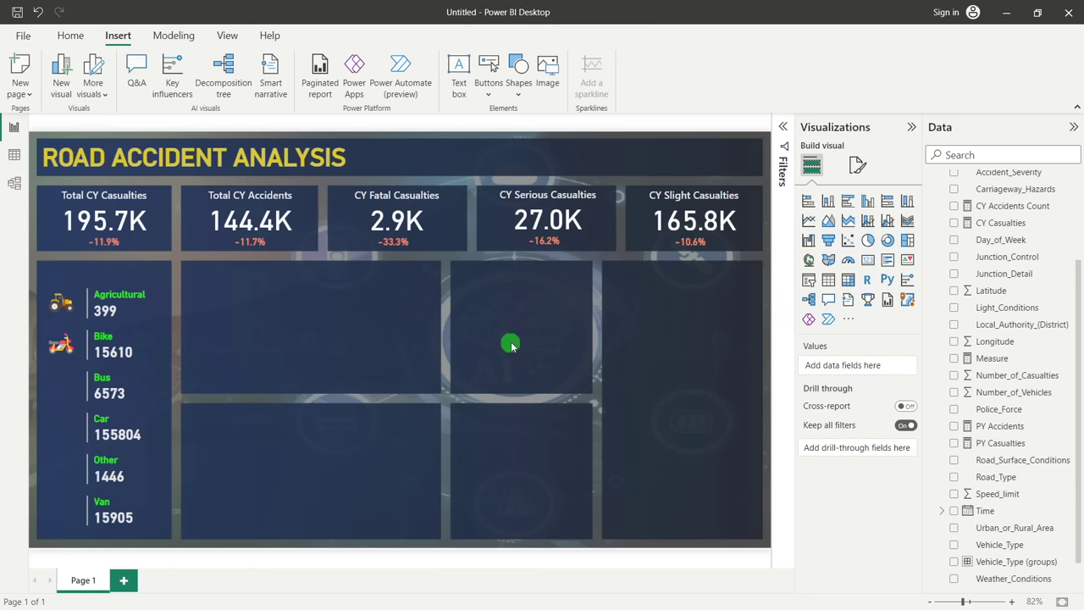
left_click(523, 227)
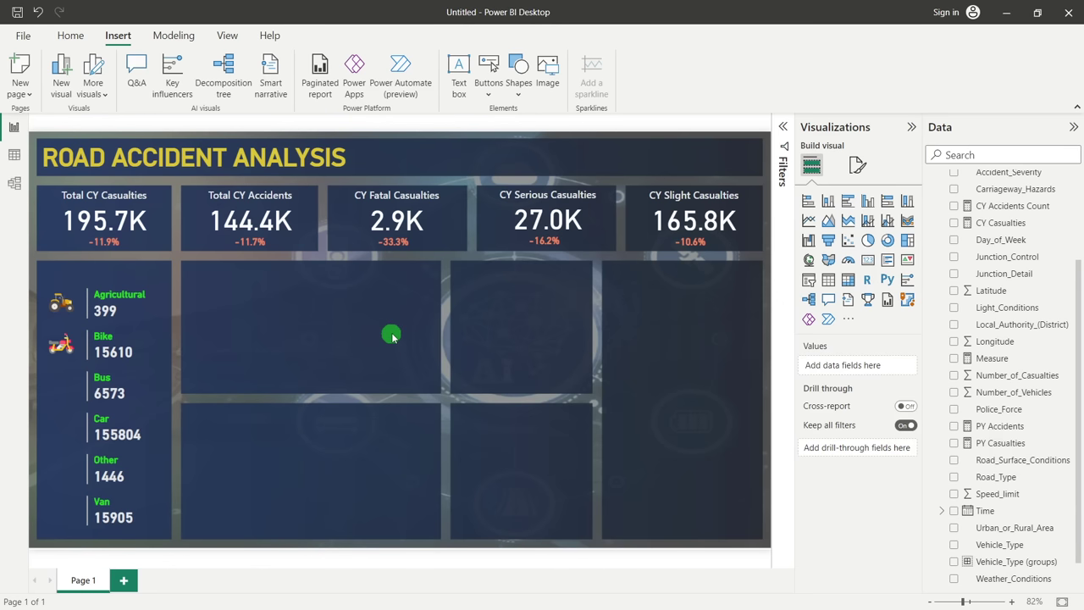
Add bus and car icons beside the Bus and Car rows, slightly enlarging the car
left_click(547, 76)
double_click(262, 212)
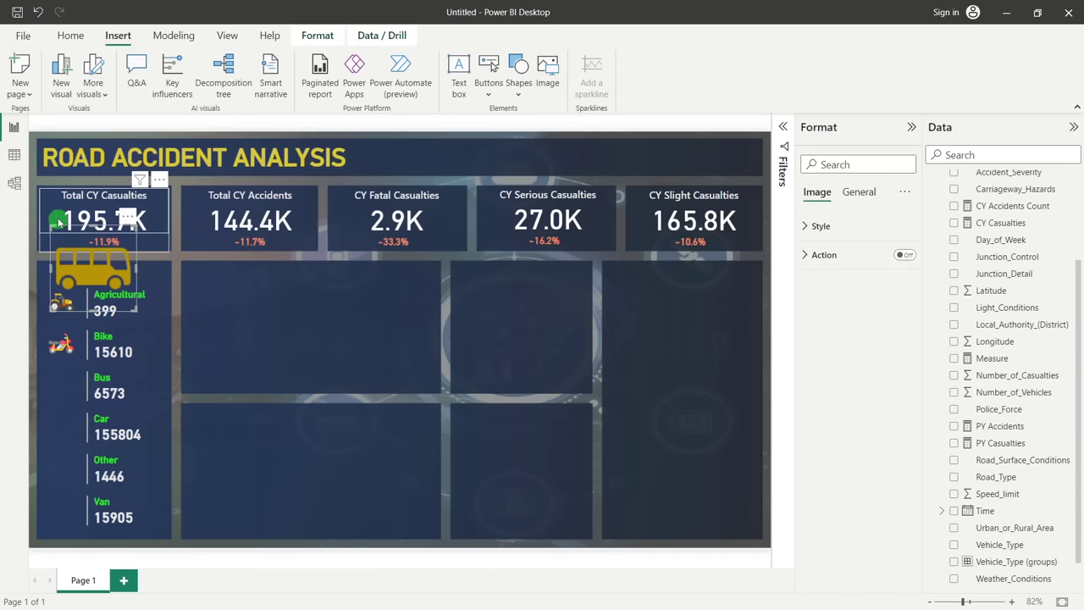
left_click_drag(59, 222, 59, 386)
left_click(411, 346)
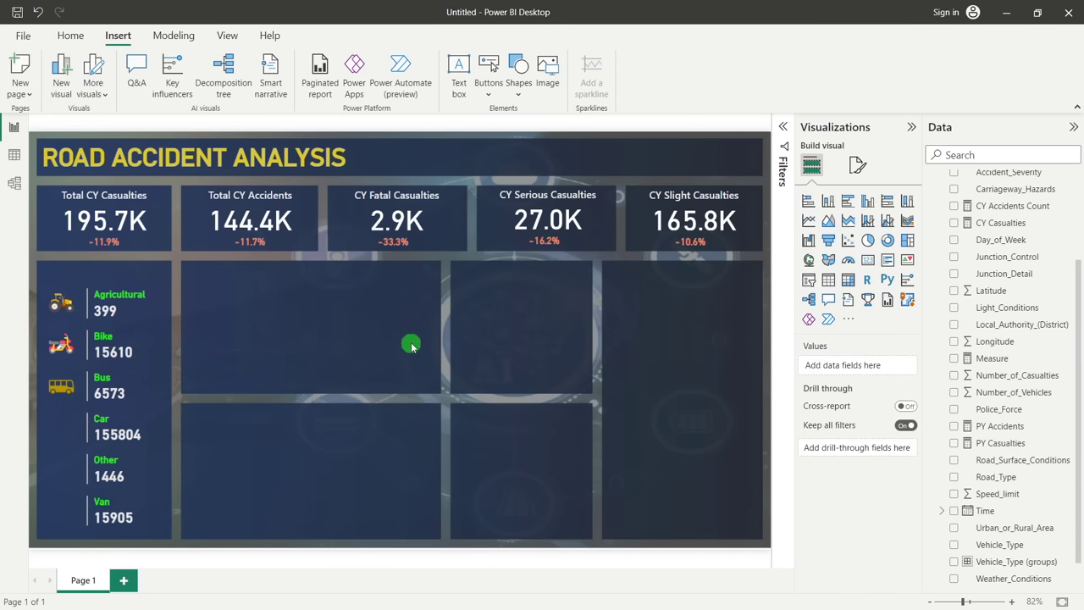
left_click(548, 76)
left_click(397, 203)
left_click(423, 315)
left_click_drag(54, 229, 64, 415)
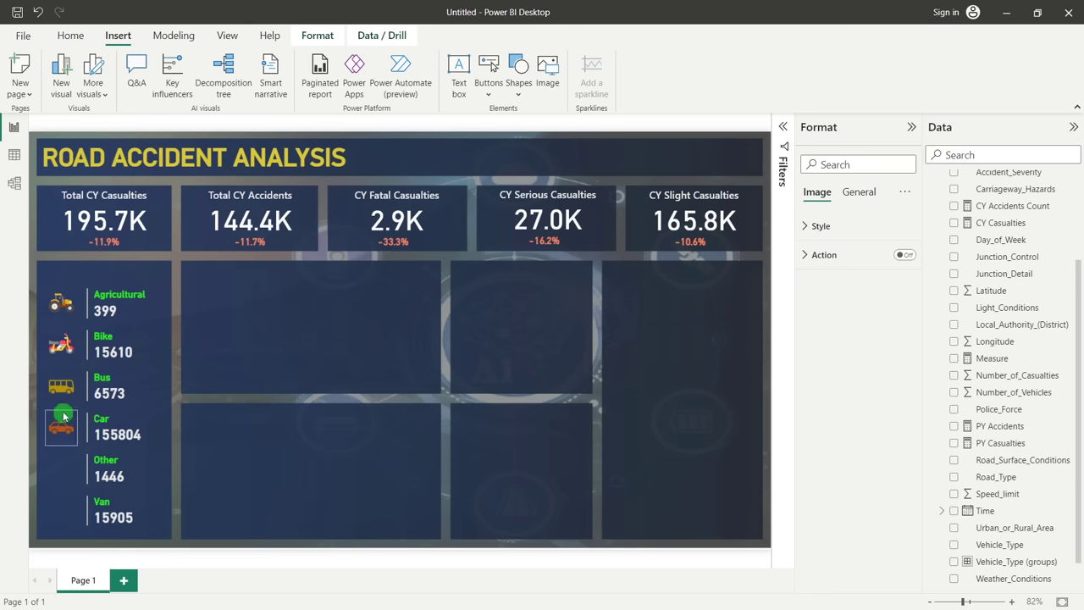
left_click(380, 424)
left_click(75, 432)
left_click(51, 432)
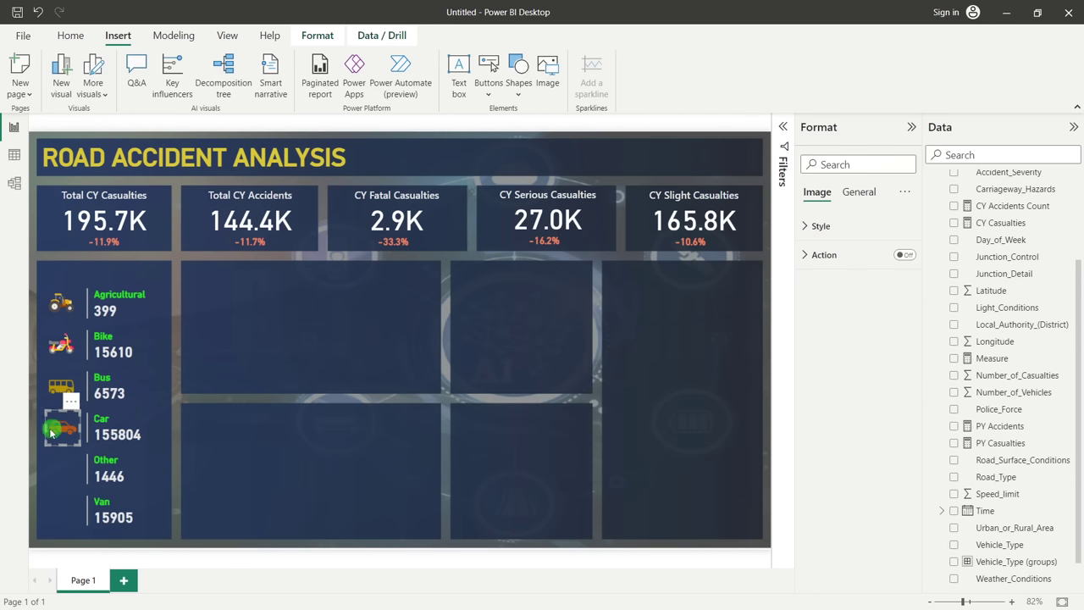
left_click(385, 431)
Insert Other.png and place it beside the Other row
left_click(70, 35)
left_click(119, 35)
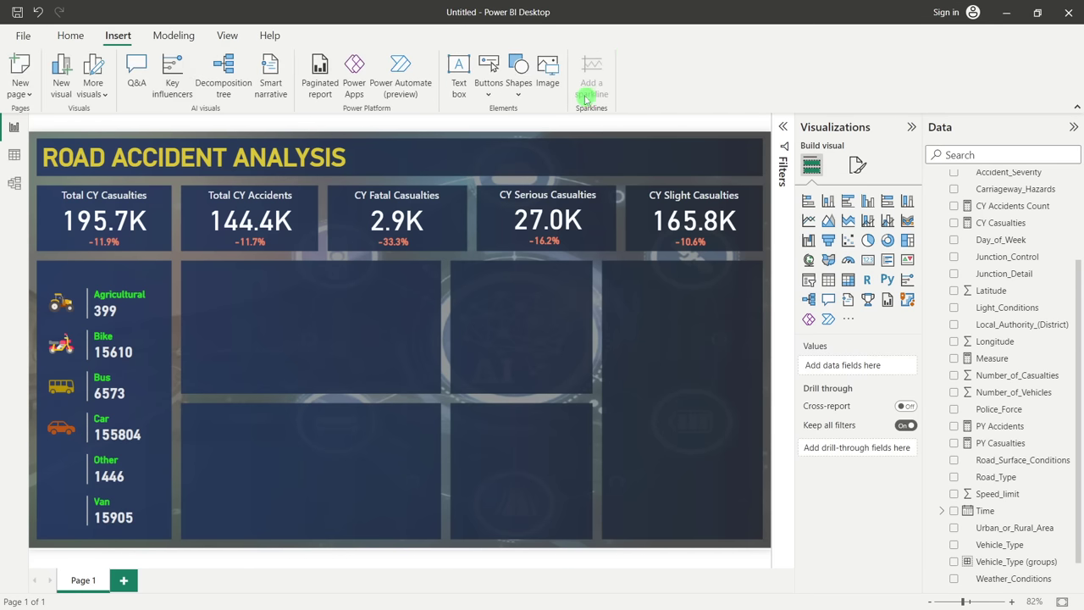
left_click(547, 72)
double_click(408, 223)
left_click_drag(48, 235, 64, 468)
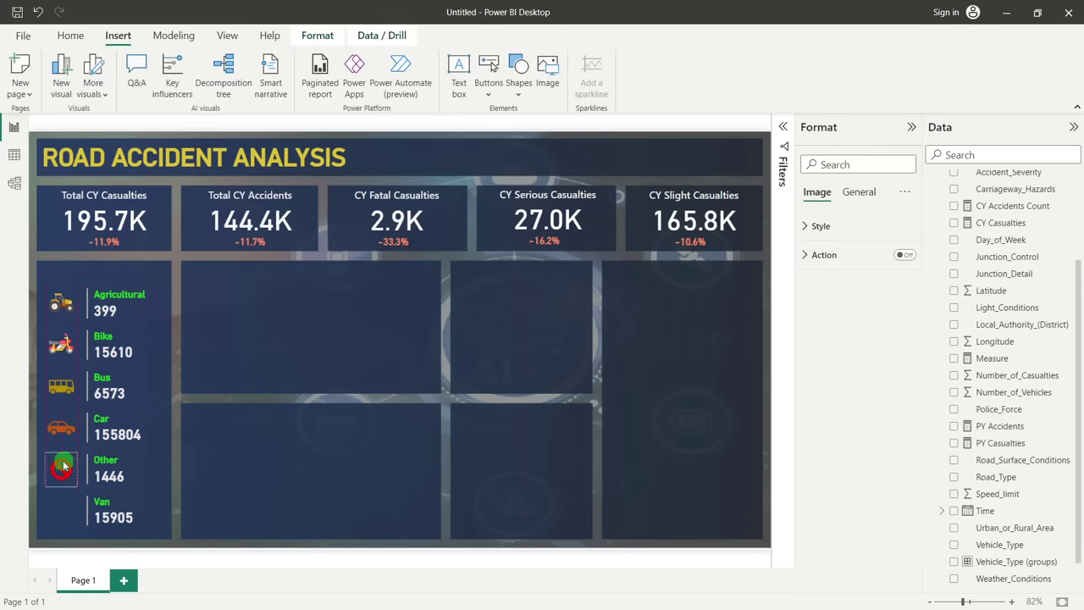
left_click(121, 474)
Insert Van.png and place it beside the Van row
left_click(547, 72)
scroll(266, 249, "down", 1)
left_click(174, 242)
left_click(416, 310)
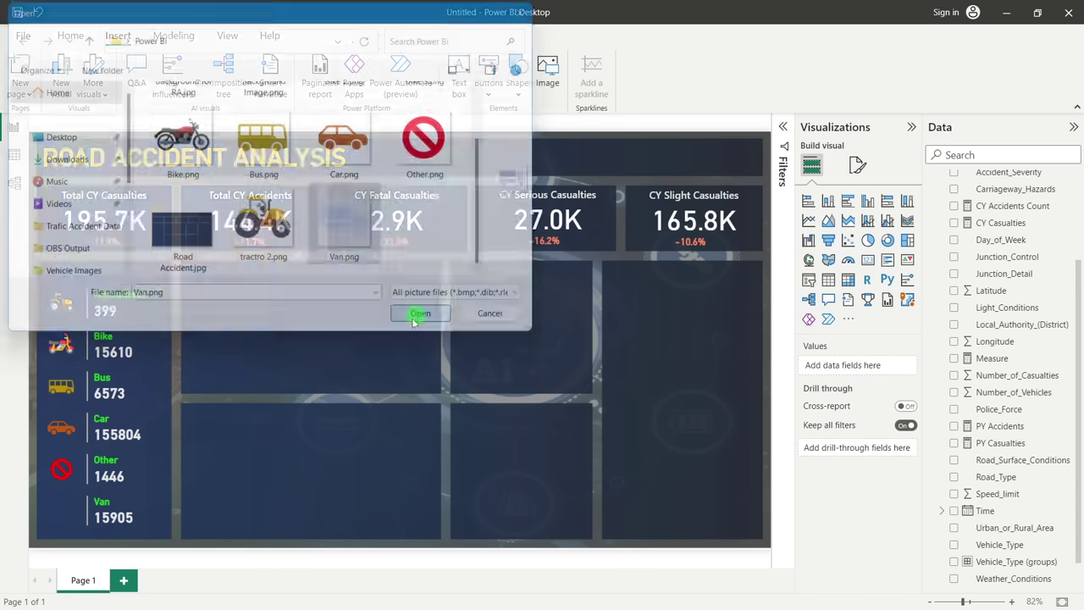
left_click_drag(72, 229, 63, 507)
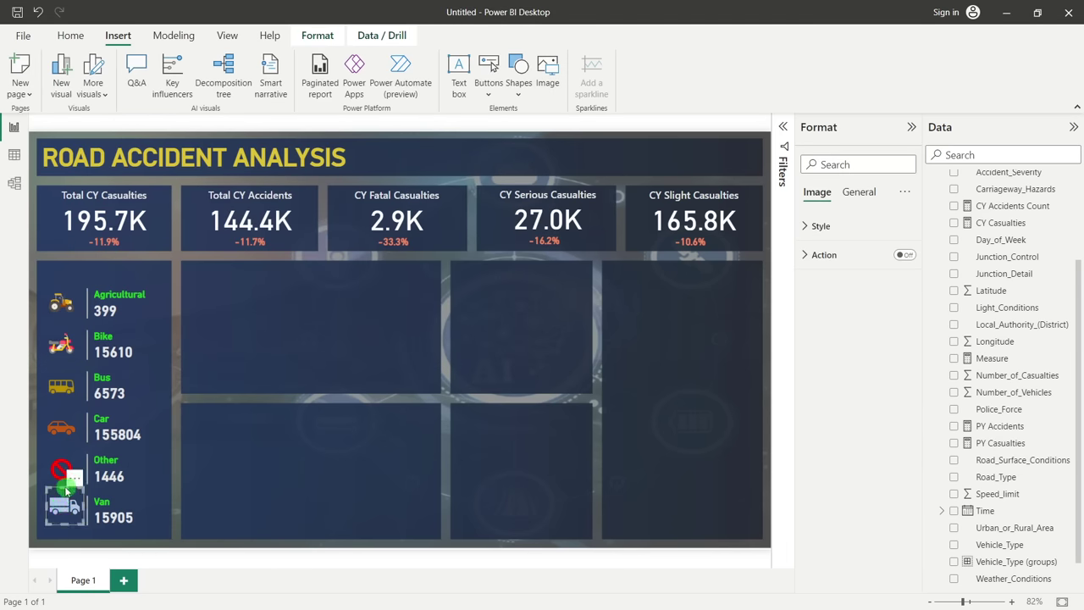
left_click(377, 548)
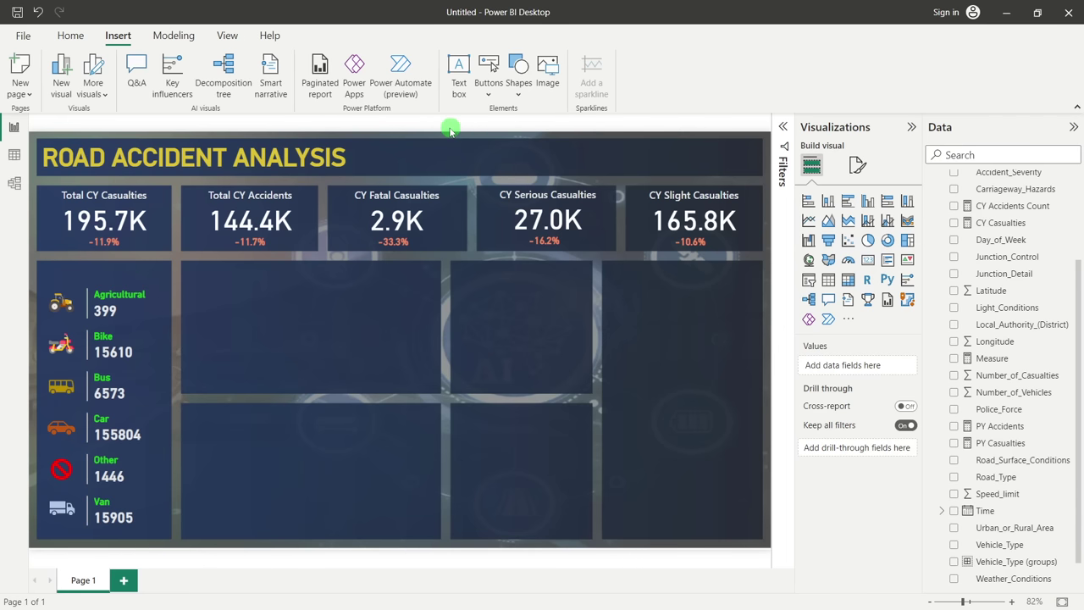
Add a text box reading 'Casualties by Vehicle Type'
left_click(458, 74)
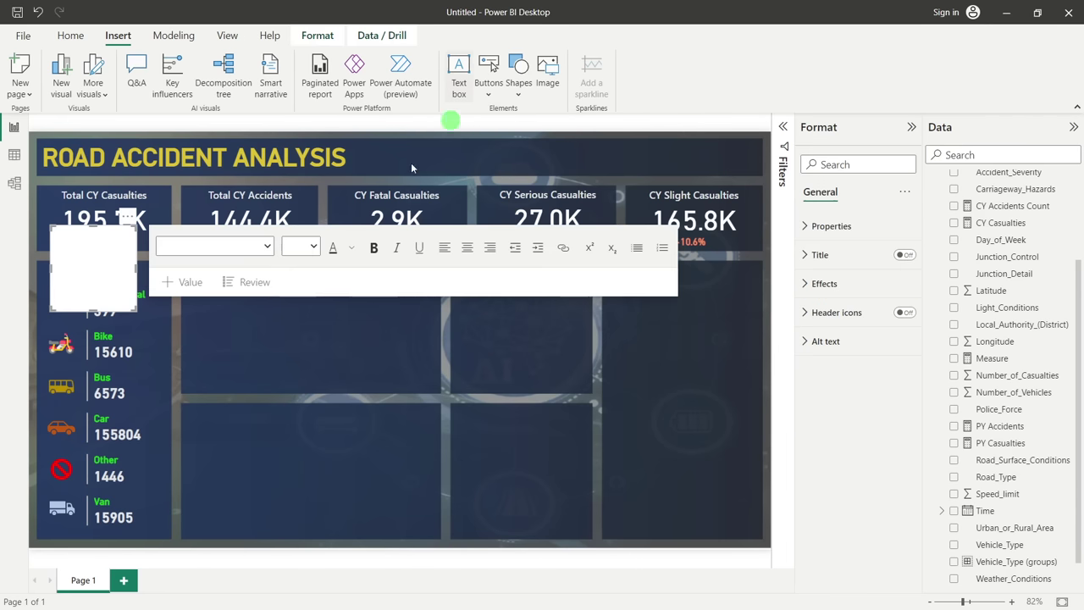
left_click(65, 251)
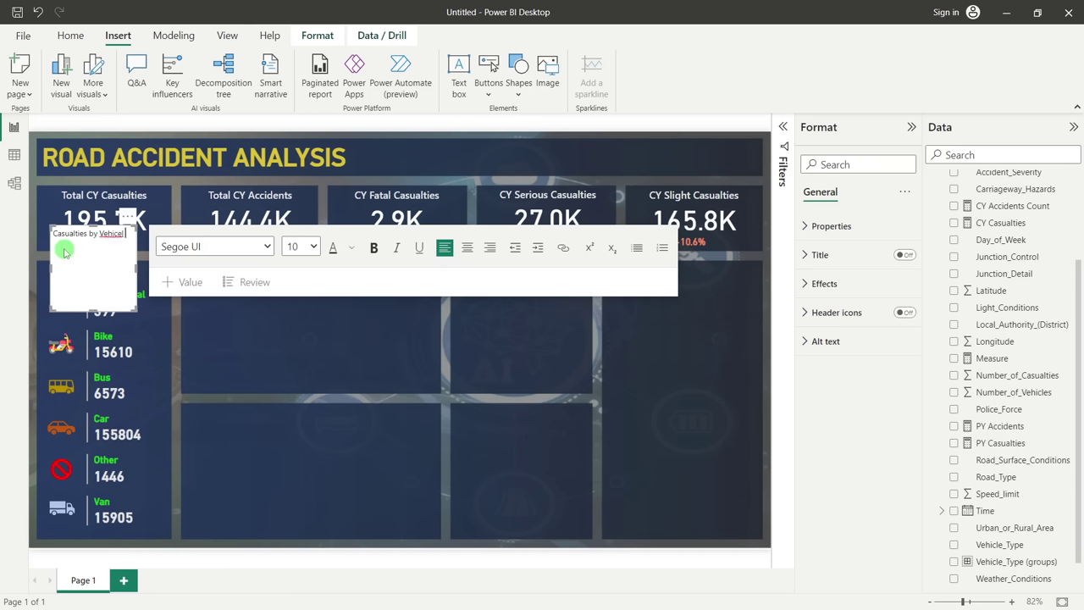
right_click(110, 231)
key("Escape")
Format the title text as bold Segoe UI at size 11
left_click_drag(91, 246, 52, 227)
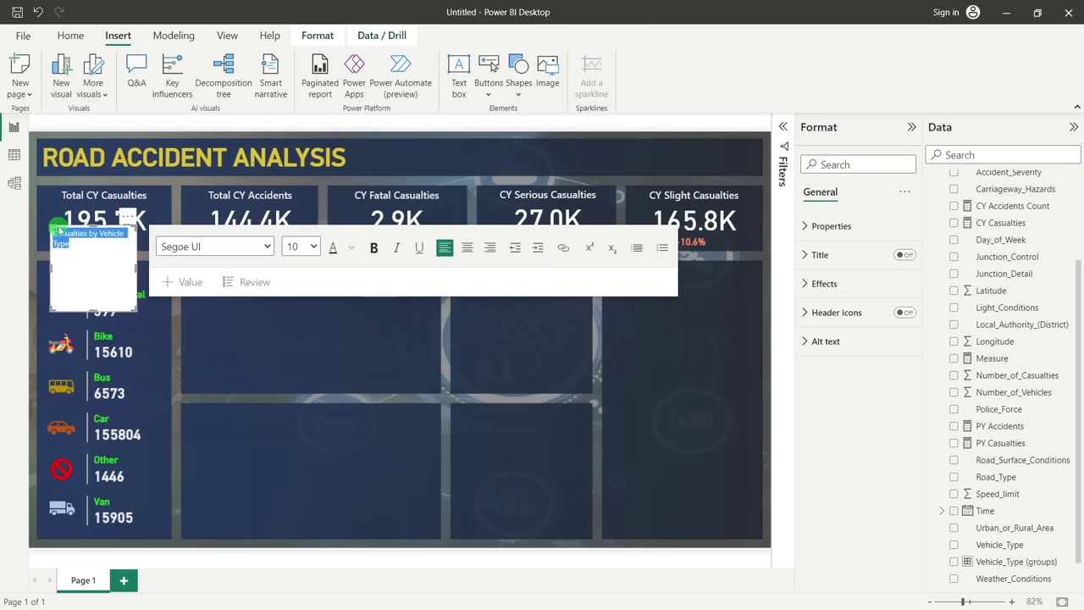
left_click(310, 247)
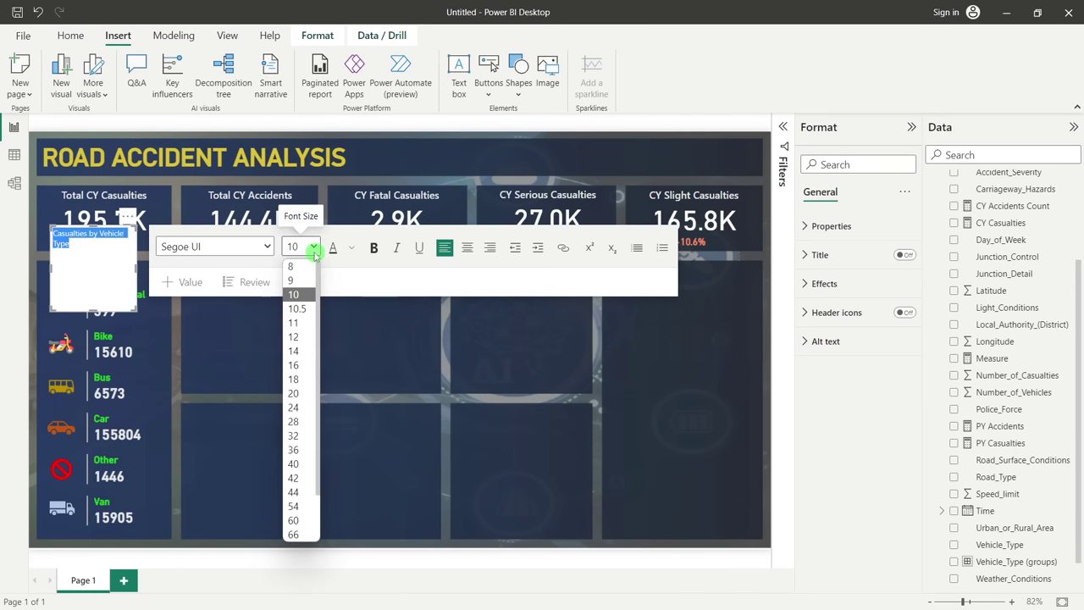
left_click(294, 323)
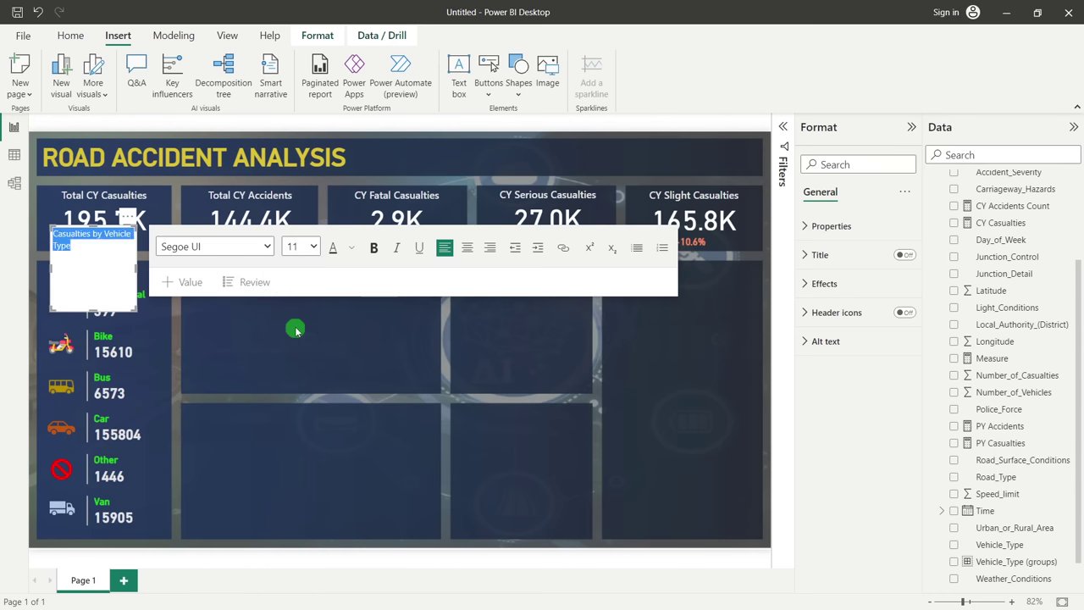
left_click(267, 246)
scroll(240, 412, "down", 1)
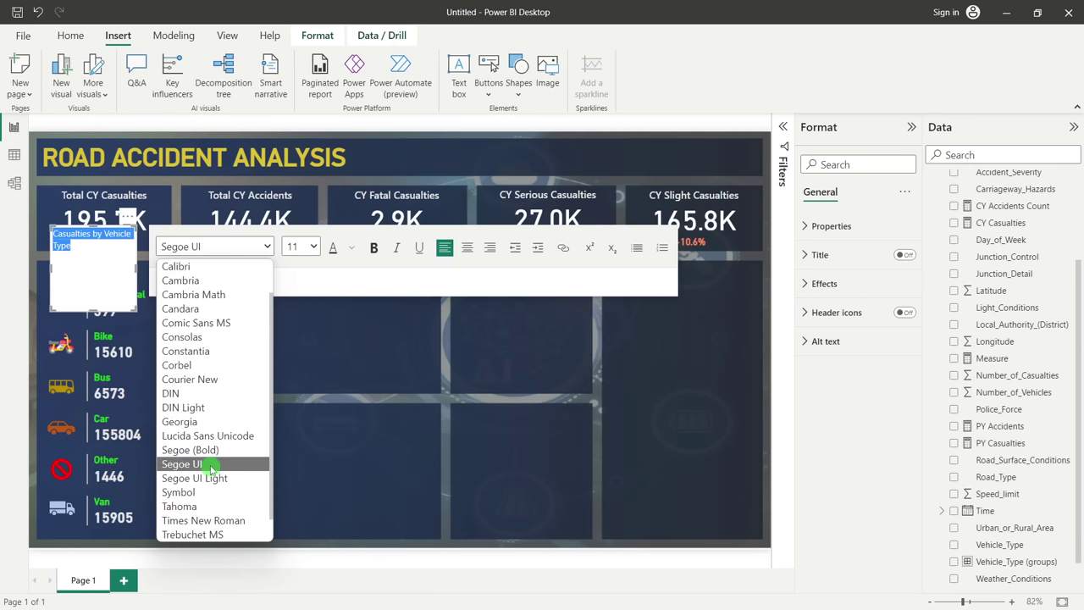
left_click(211, 469)
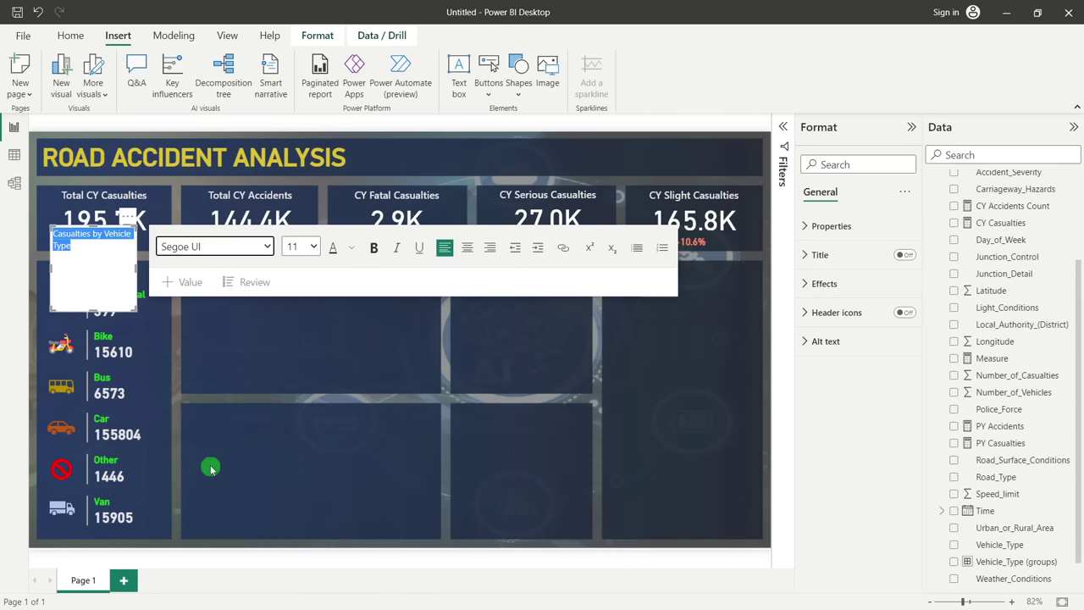
left_click(373, 247)
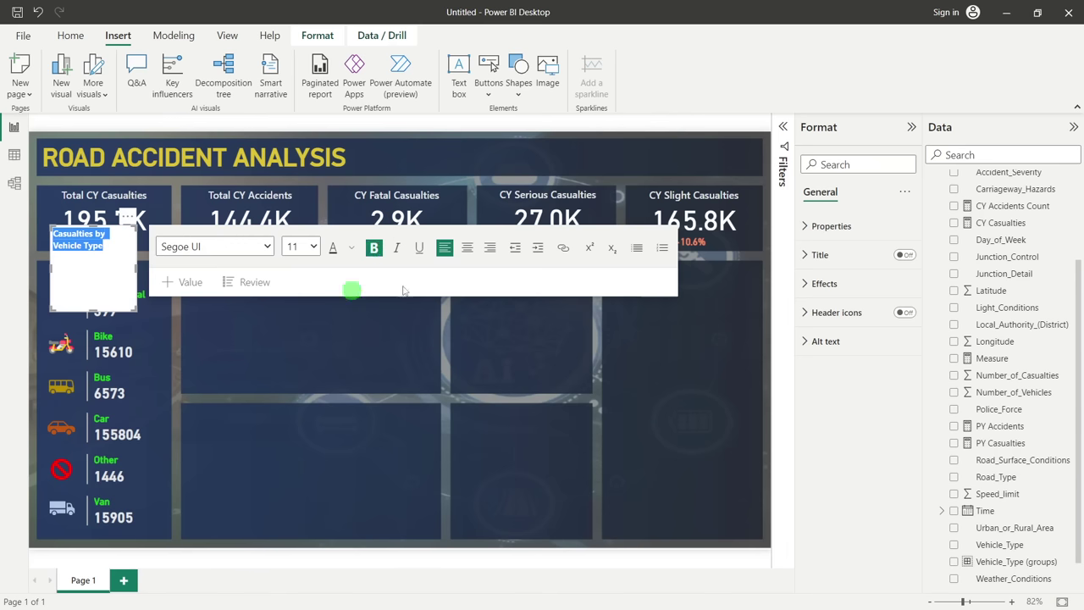
left_click(204, 354)
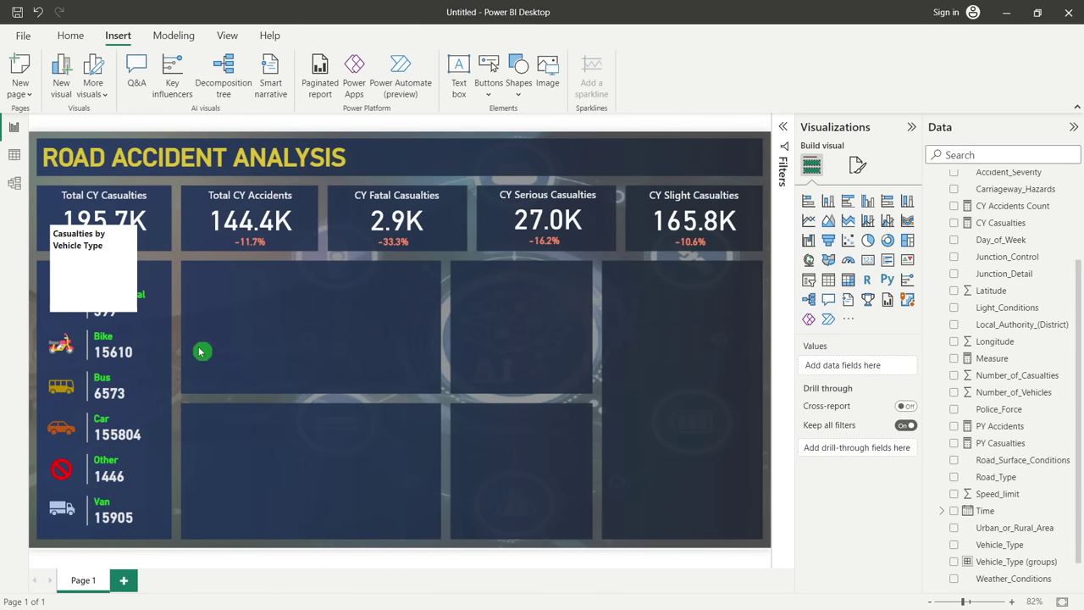
left_click(131, 271)
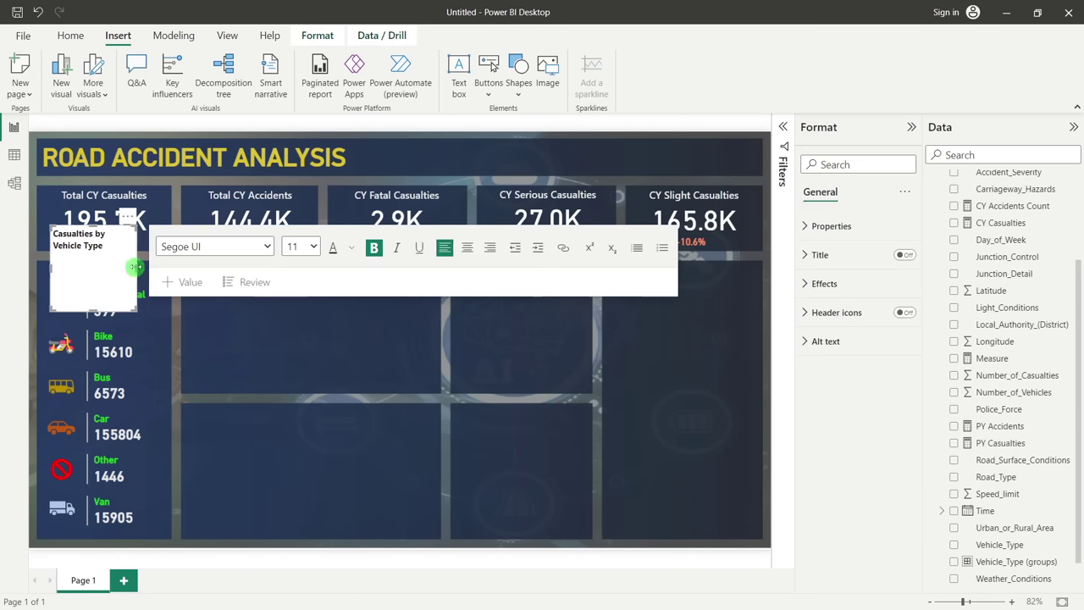
Resize the title text box so it fits on a single line
left_click_drag(135, 267, 173, 268)
left_click(75, 293)
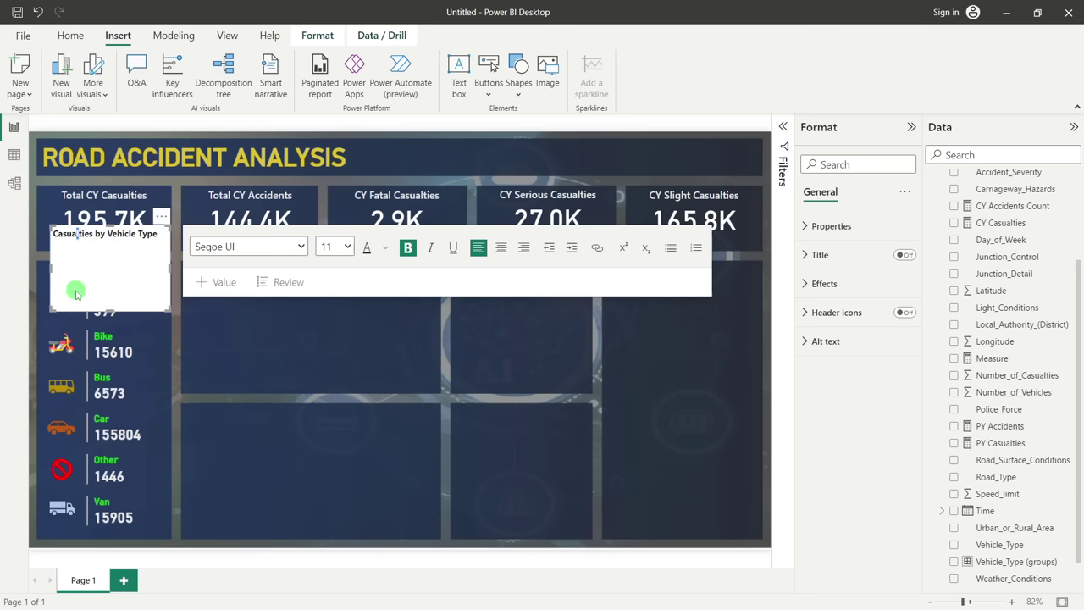
left_click_drag(99, 308, 147, 264)
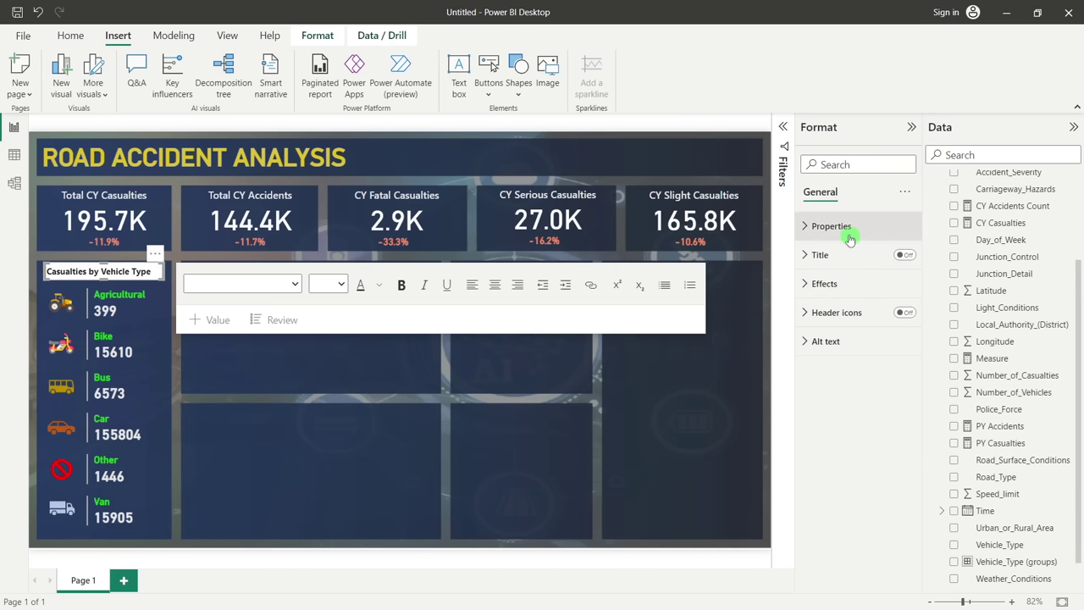
Remove the title box background and make the title text white
left_click(826, 284)
left_click(902, 317)
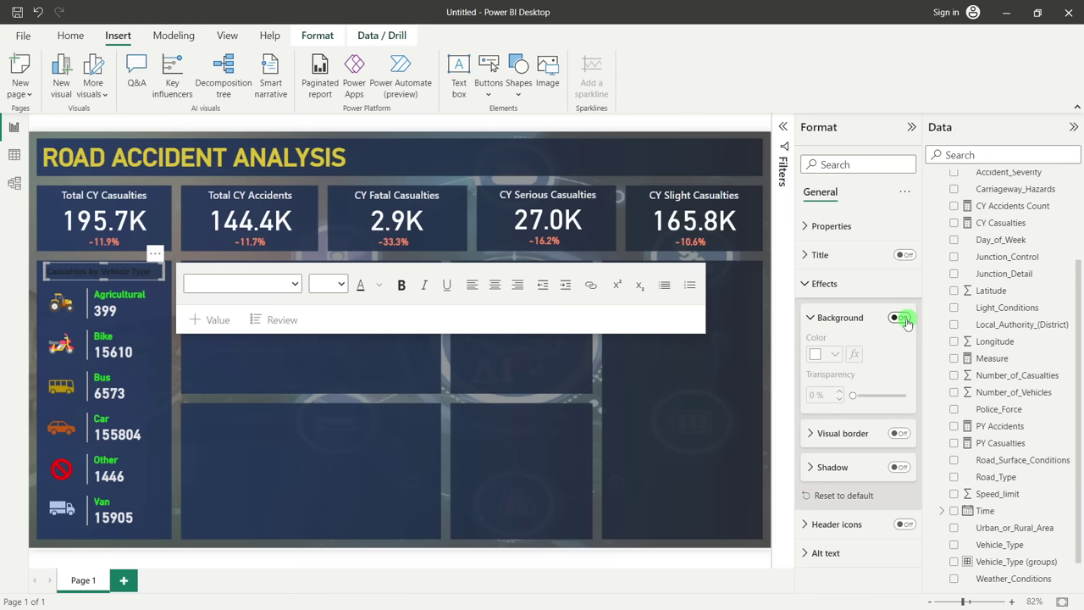
triple_click(133, 273)
left_click(379, 284)
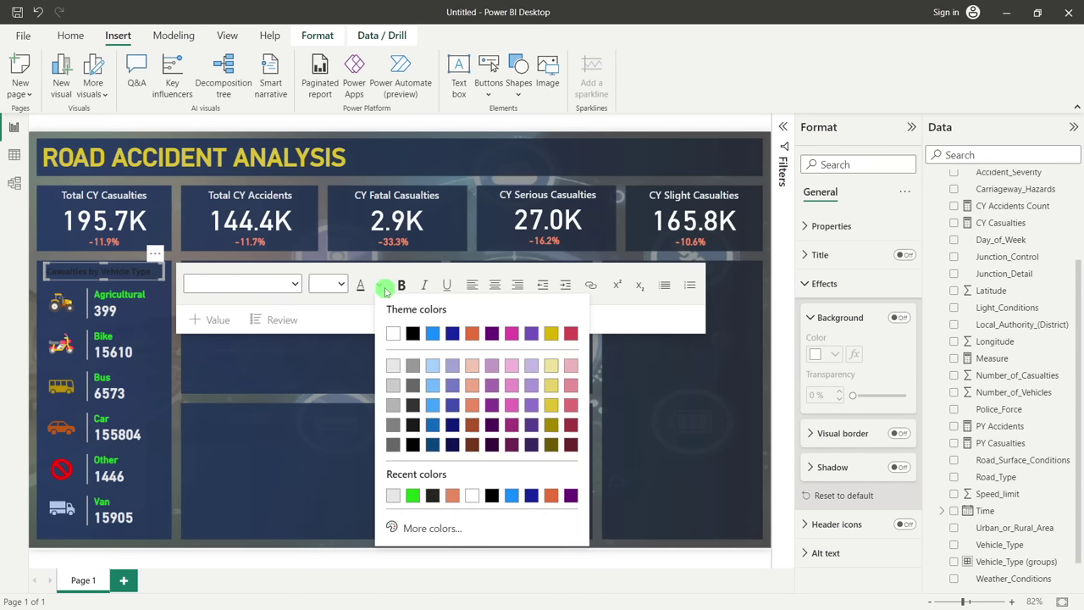
left_click(355, 350)
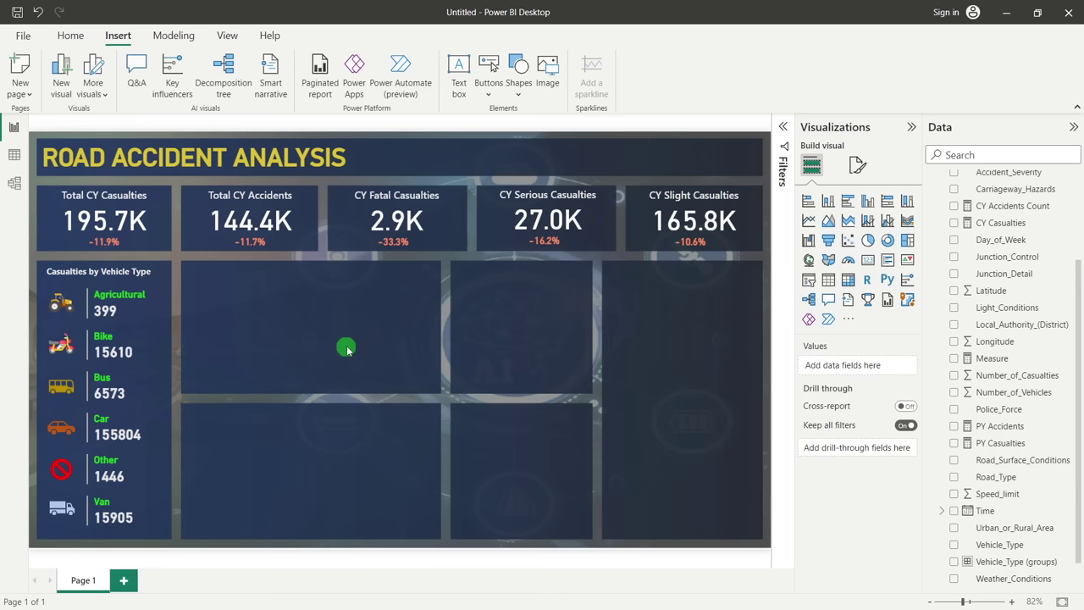
Collapse the Visualizations pane to enlarge the report page, then switch away from Power BI
left_click(913, 129)
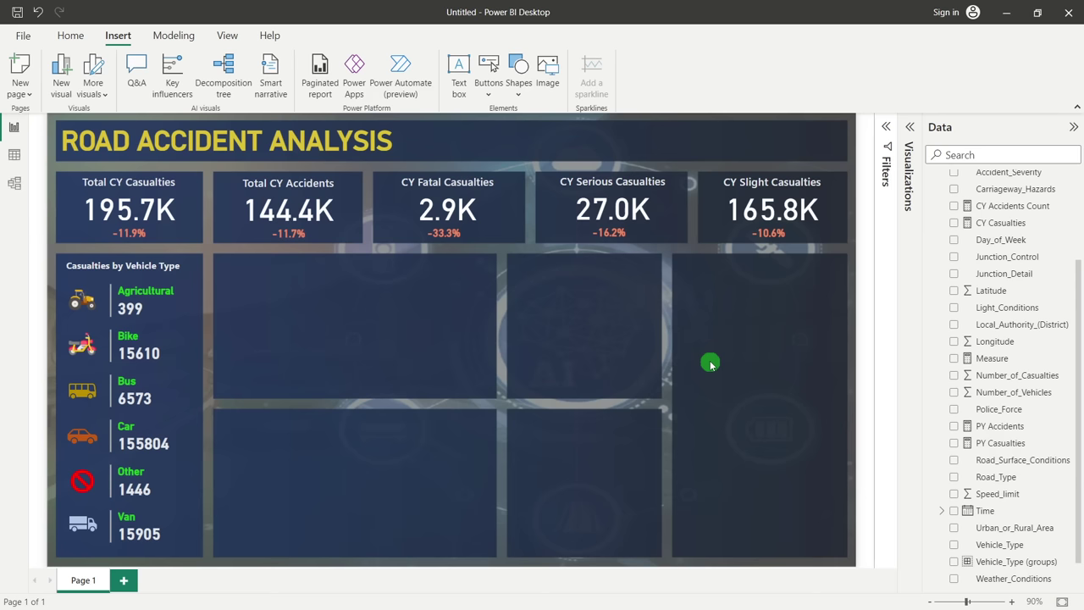
left_click(658, 599)
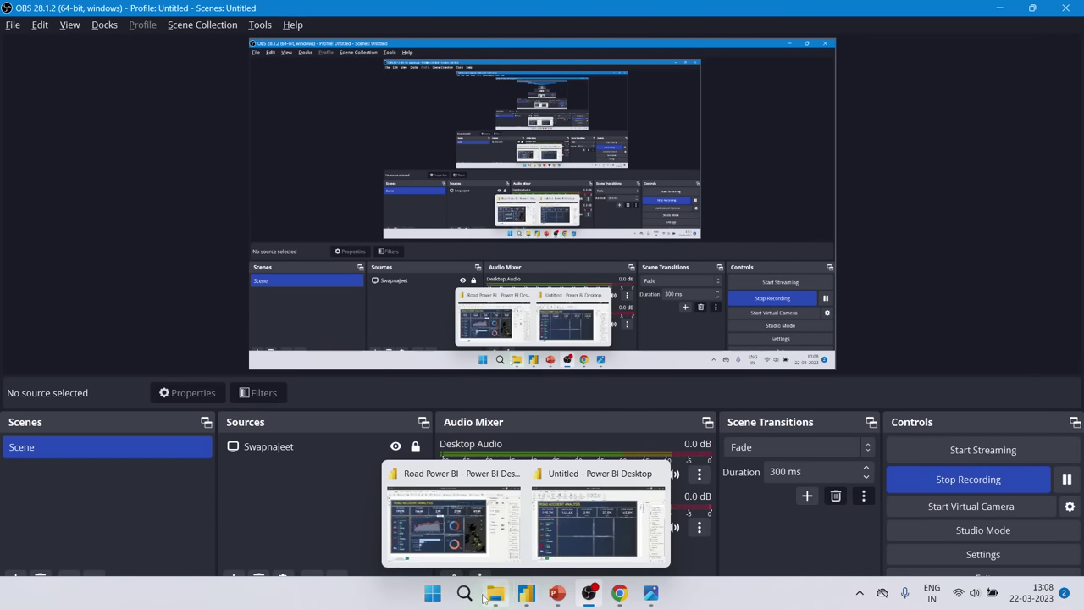
mouse_move(567, 604)
left_click(413, 518)
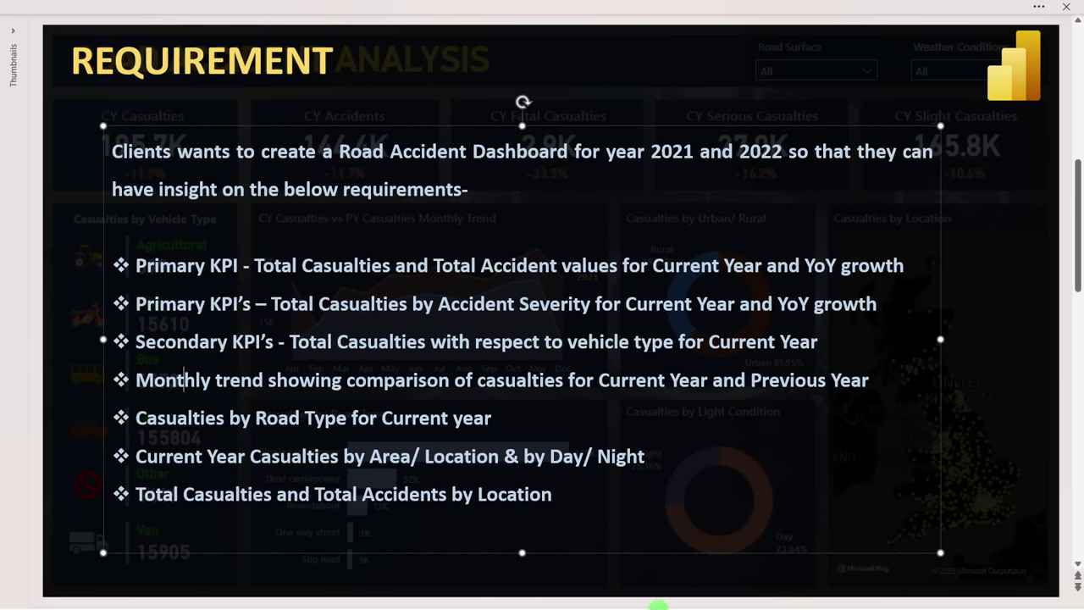
mouse_move(550, 603)
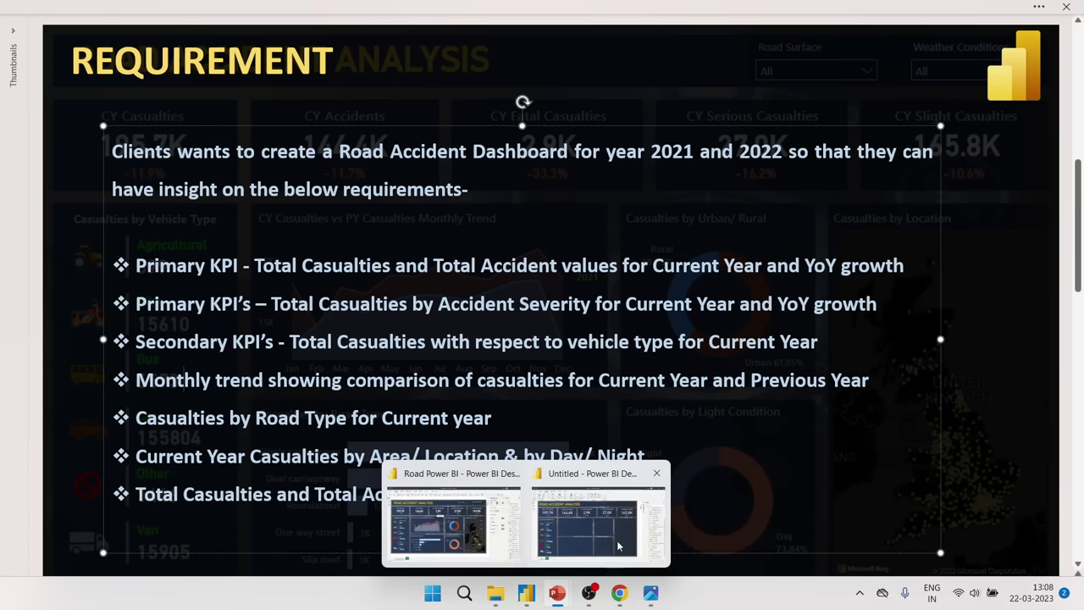
left_click(580, 559)
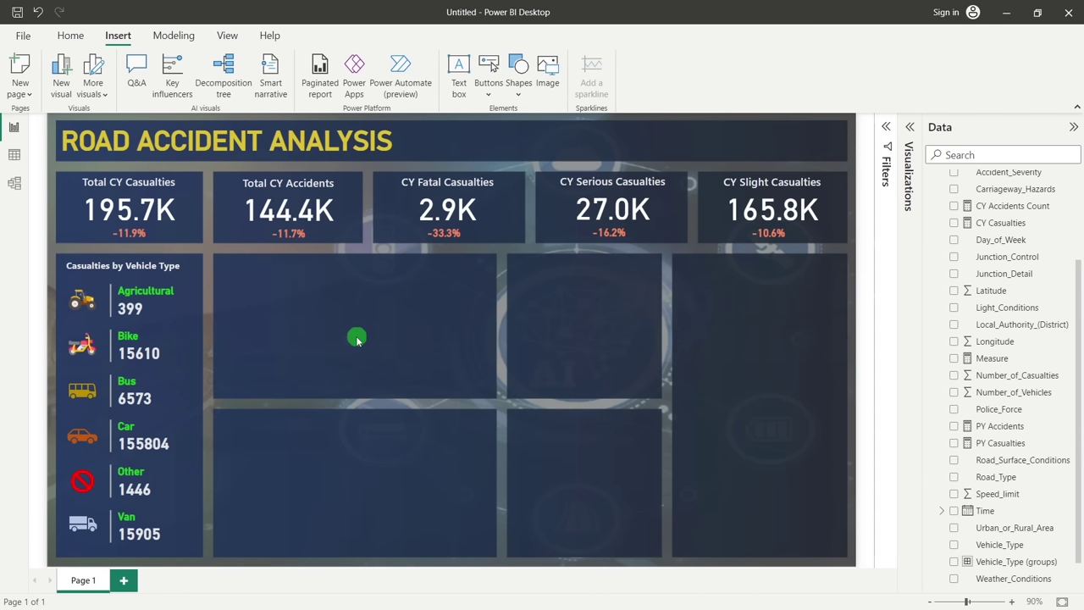
Insert an empty area chart and drag it into the upper middle panel beside the vehicle card
left_click(910, 129)
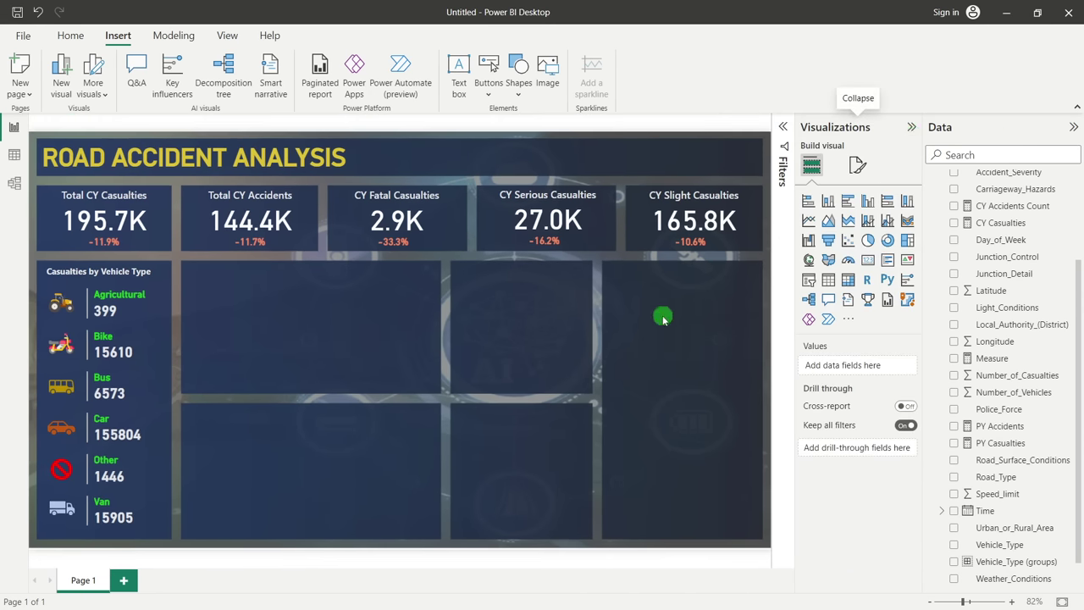
left_click(832, 227)
left_click_drag(259, 223, 409, 296)
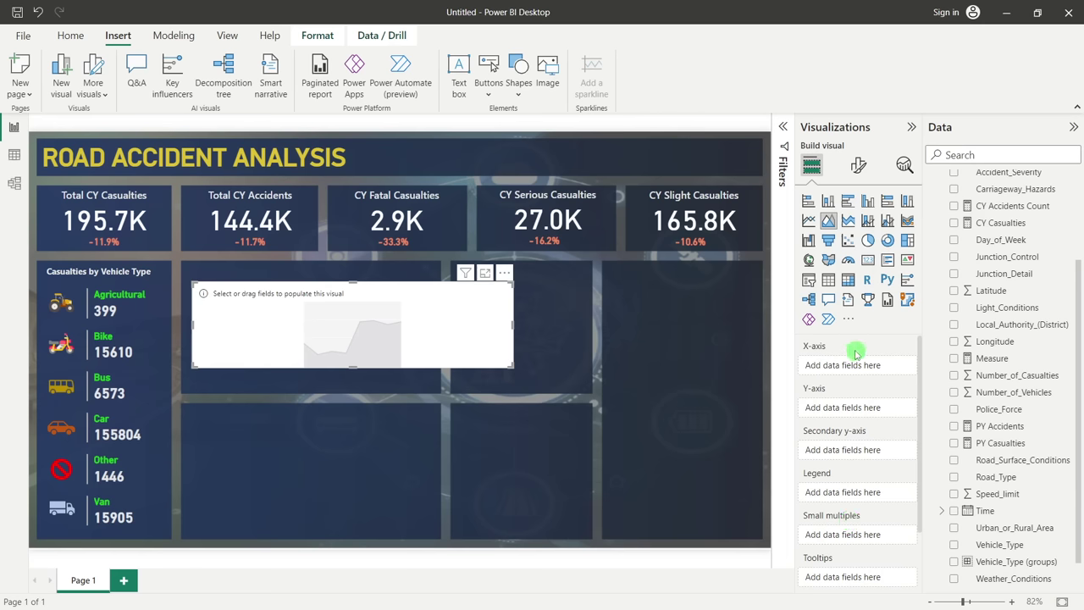
scroll(1015, 366, "up", 3)
scroll(1015, 366, "up", 1)
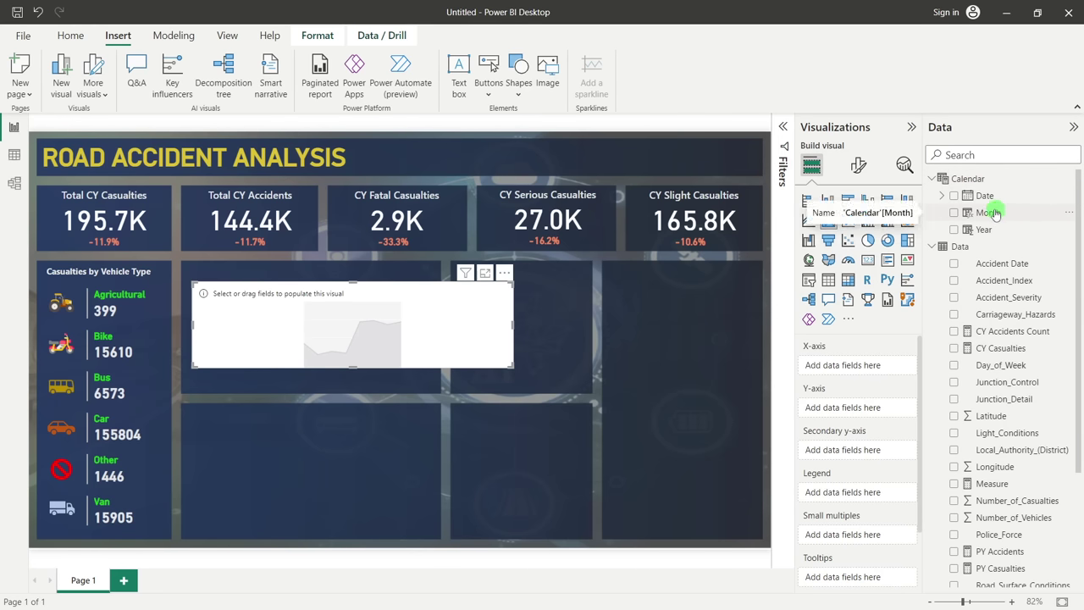
Put Month on the area chart's x-axis and Number_of_Casualties in its Y-axis well
left_click_drag(997, 214, 856, 367)
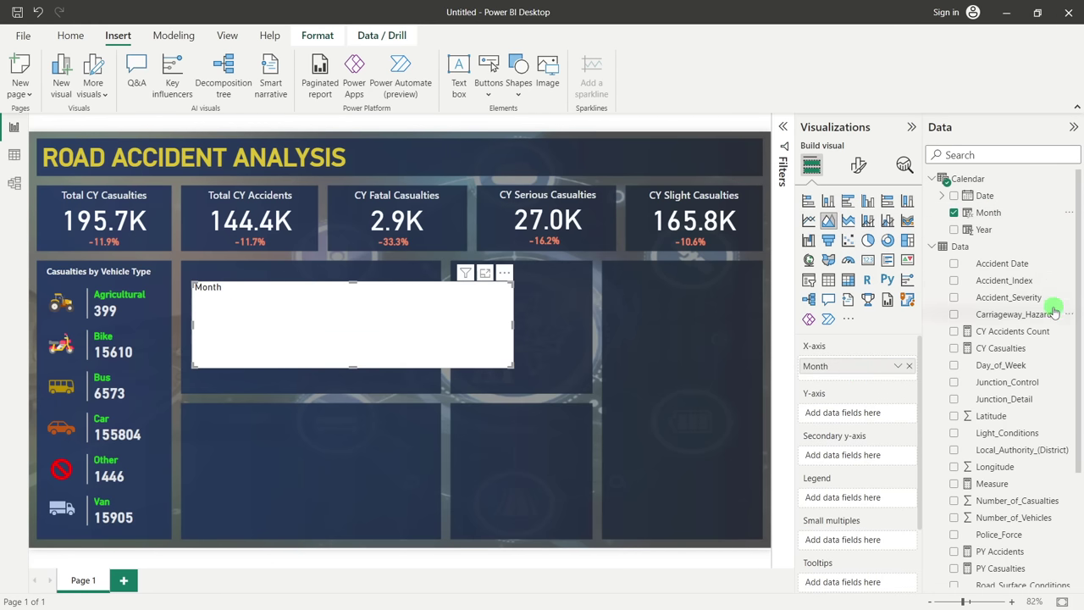
scroll(1000, 391, "down", 3)
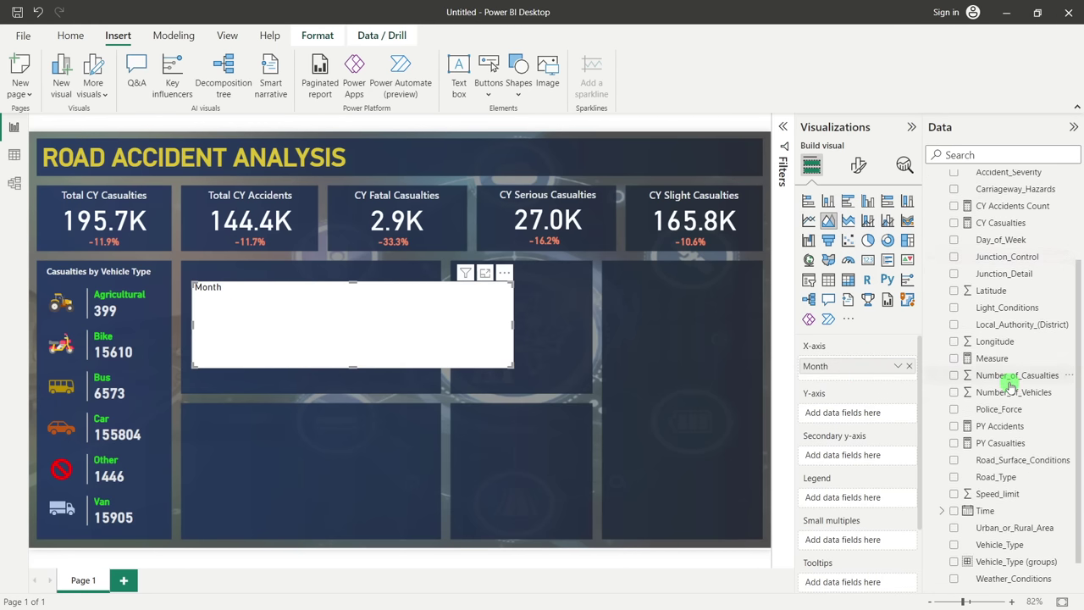
scroll(1012, 383, "down", 1)
scroll(992, 353, "up", 2)
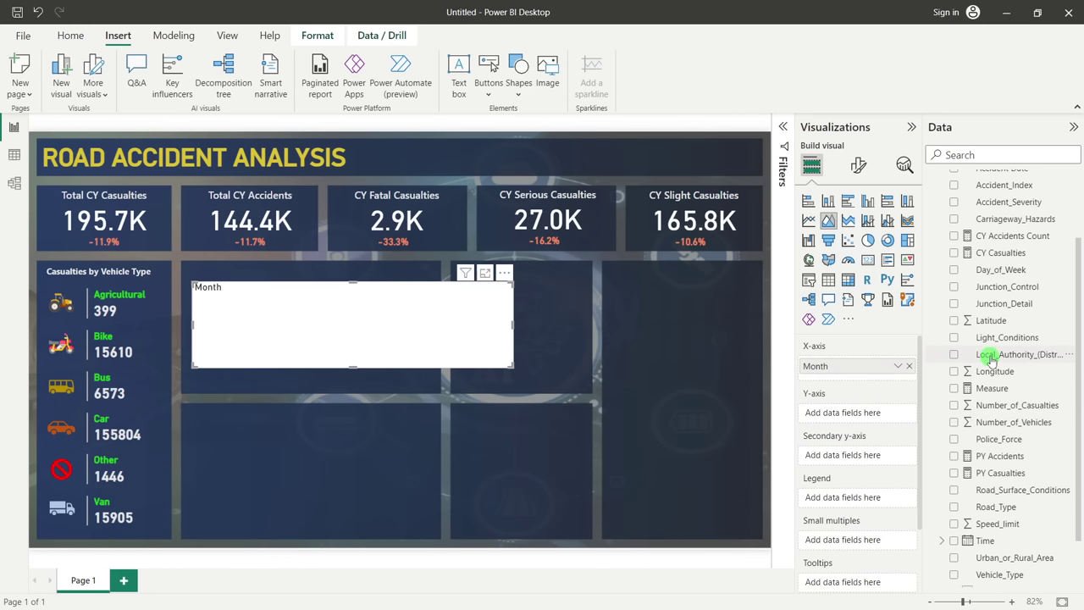
scroll(990, 353, "up", 3)
scroll(991, 339, "down", 2)
scroll(991, 339, "down", 1)
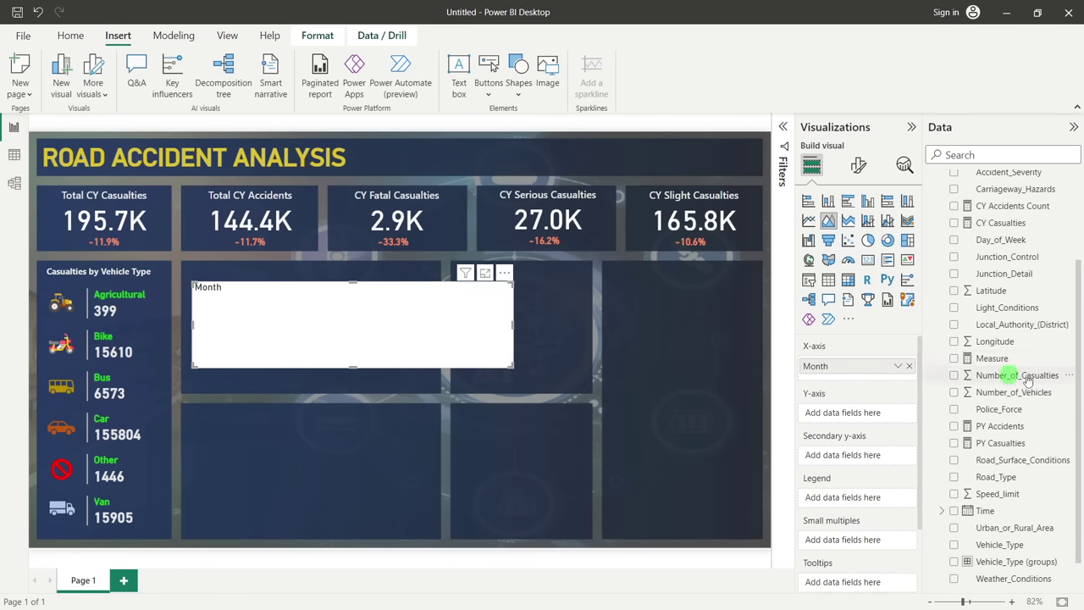
left_click_drag(1017, 377, 880, 417)
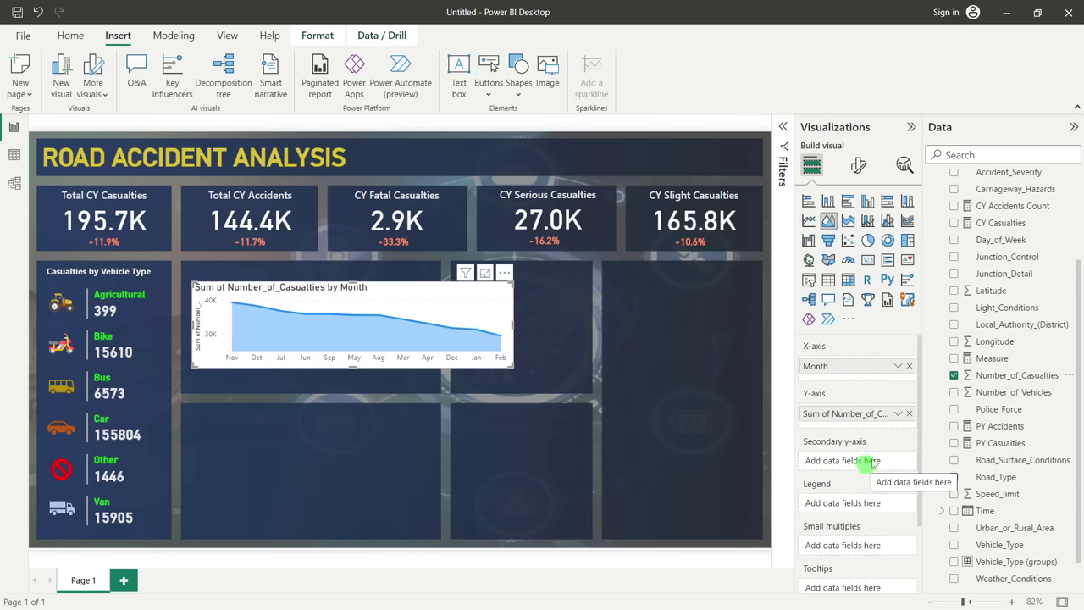
scroll(1014, 270, "up", 3)
scroll(1014, 269, "down", 2)
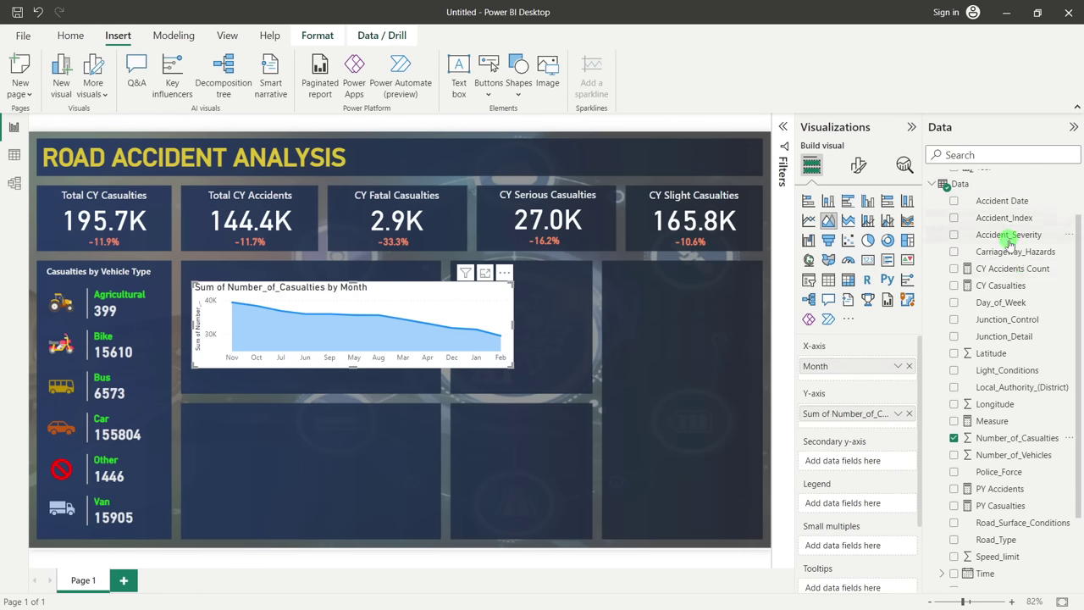
scroll(1009, 292, "up", 2)
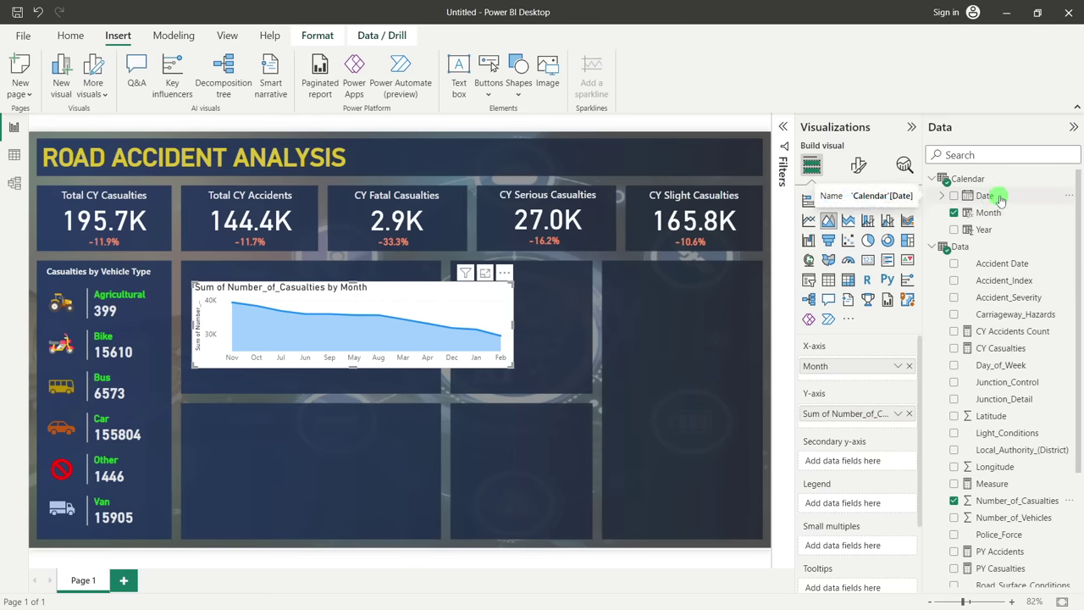
Add Calendar Date to the legend as a Date Hierarchy so 2021 and 2022 become series
left_click_drag(1000, 197, 850, 502)
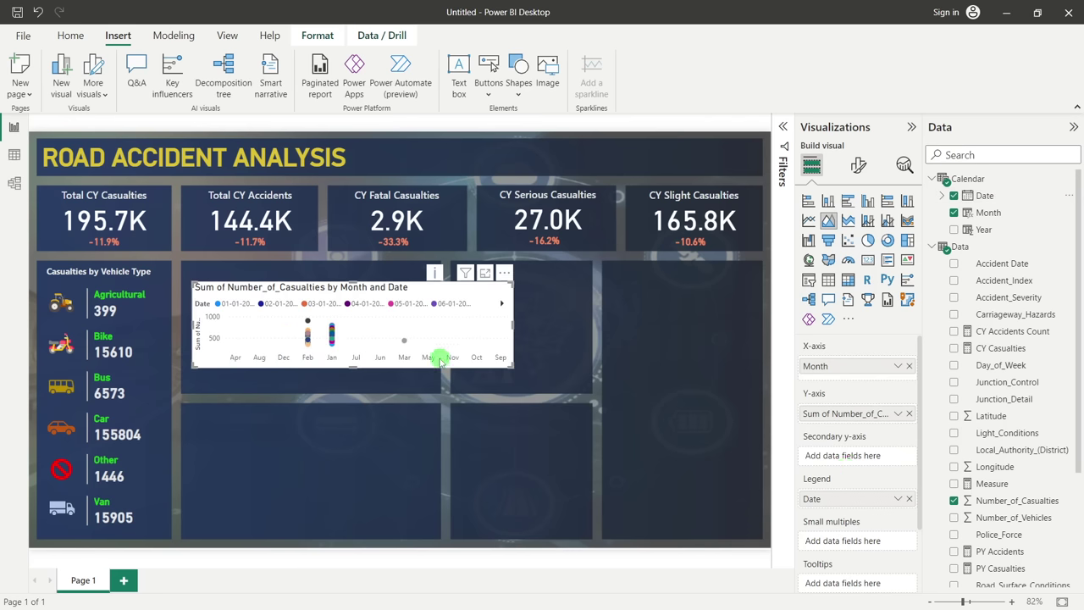
mouse_move(358, 378)
left_mouse_down()
mouse_move(356, 368)
mouse_move(358, 392)
left_mouse_up()
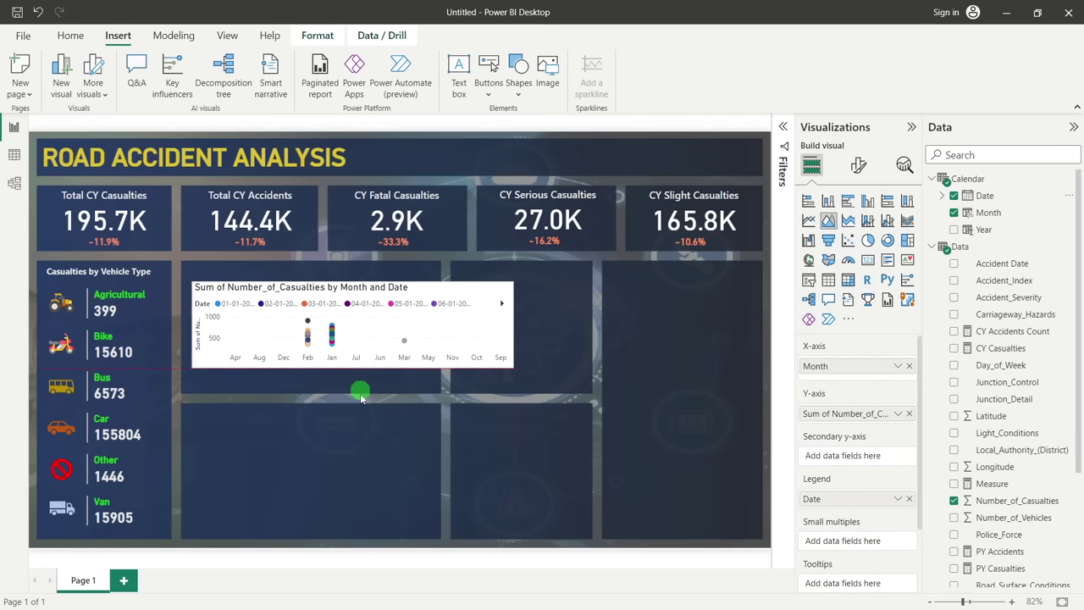
left_click(898, 501)
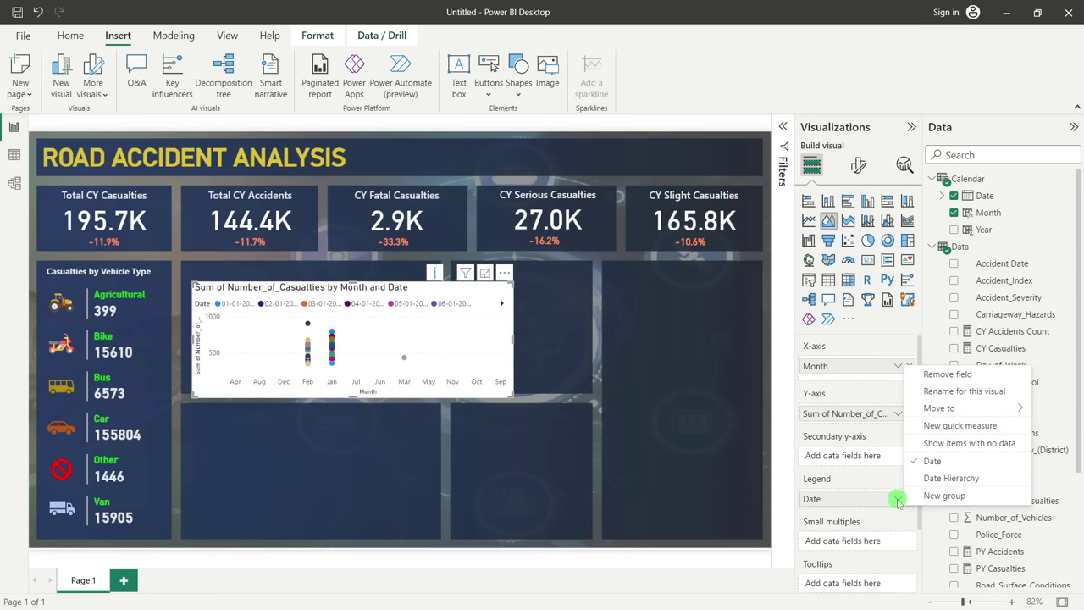
left_click(935, 478)
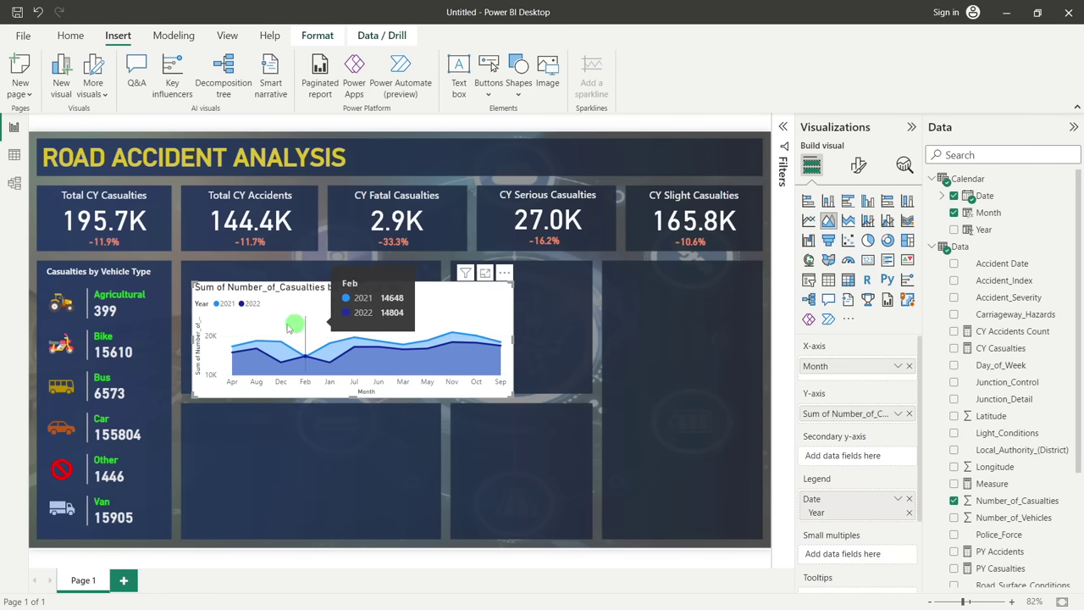
Move and resize the area chart to fit inside its dashboard tile
mouse_move(243, 331)
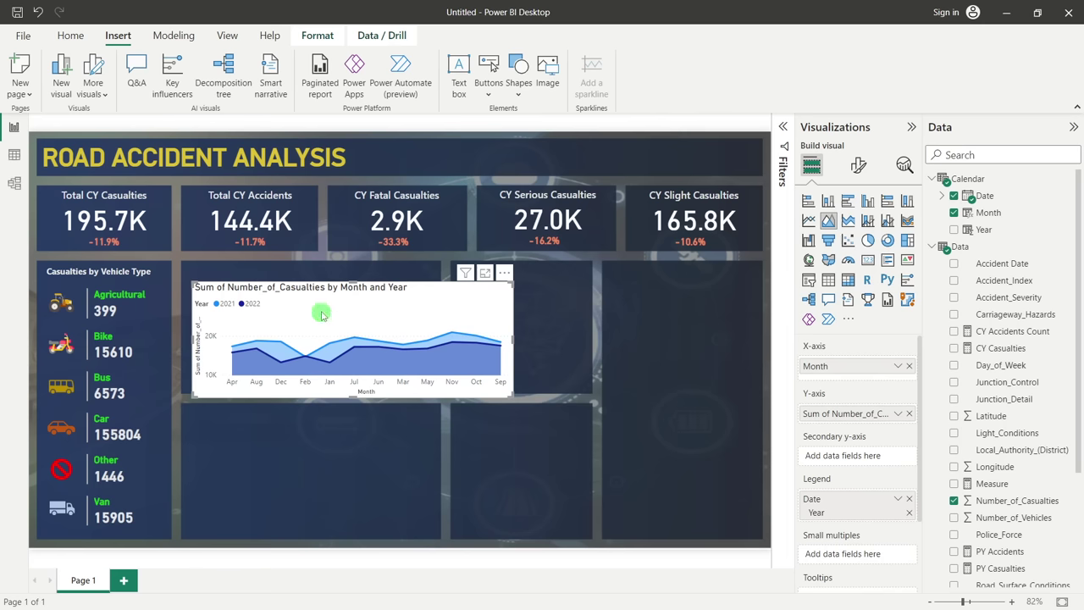
left_click_drag(322, 318, 310, 293)
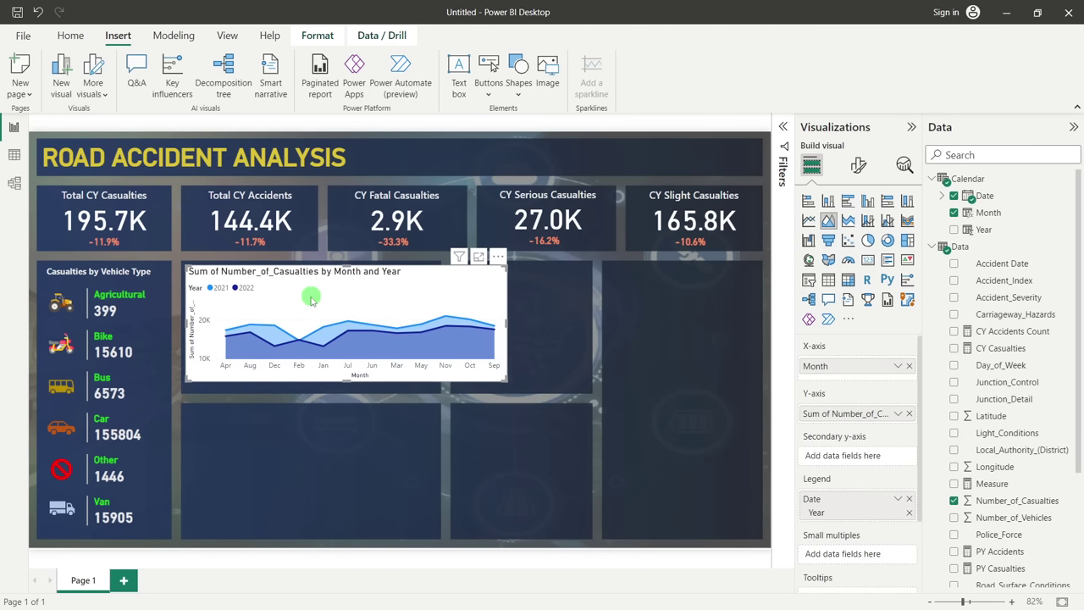
left_click_drag(347, 382, 347, 389)
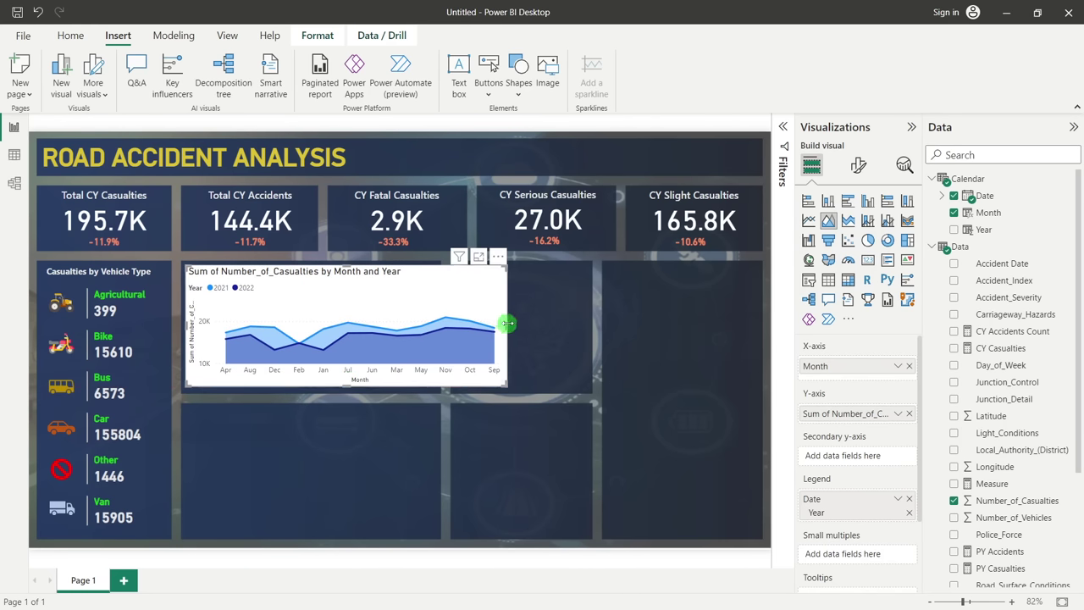
left_click_drag(506, 325, 440, 331)
left_click_drag(315, 384, 344, 408)
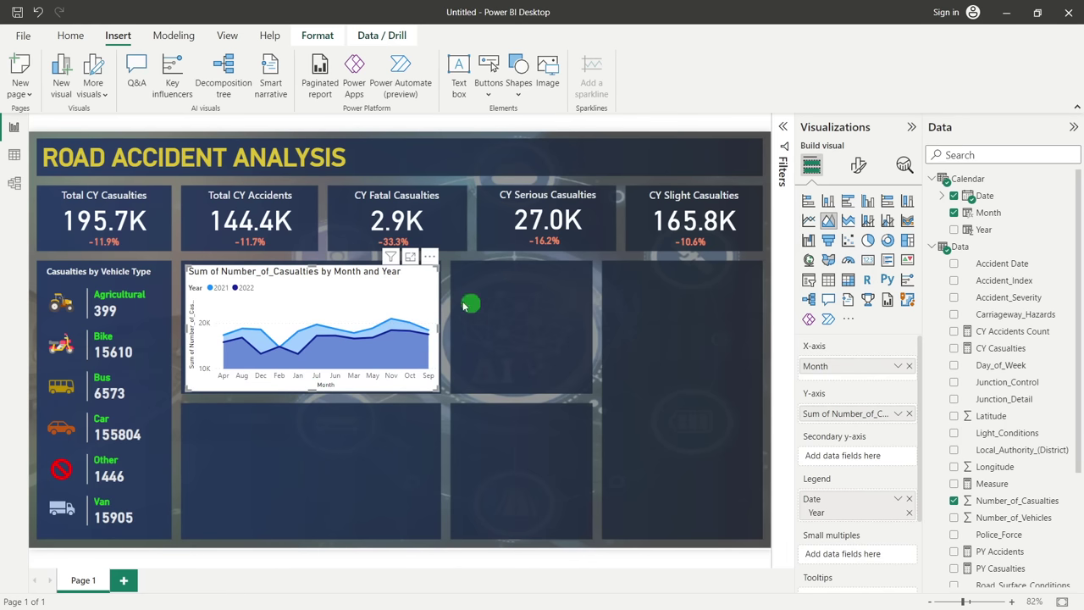
Turn off the X-axis and Y-axis titles on the area chart
left_click(862, 166)
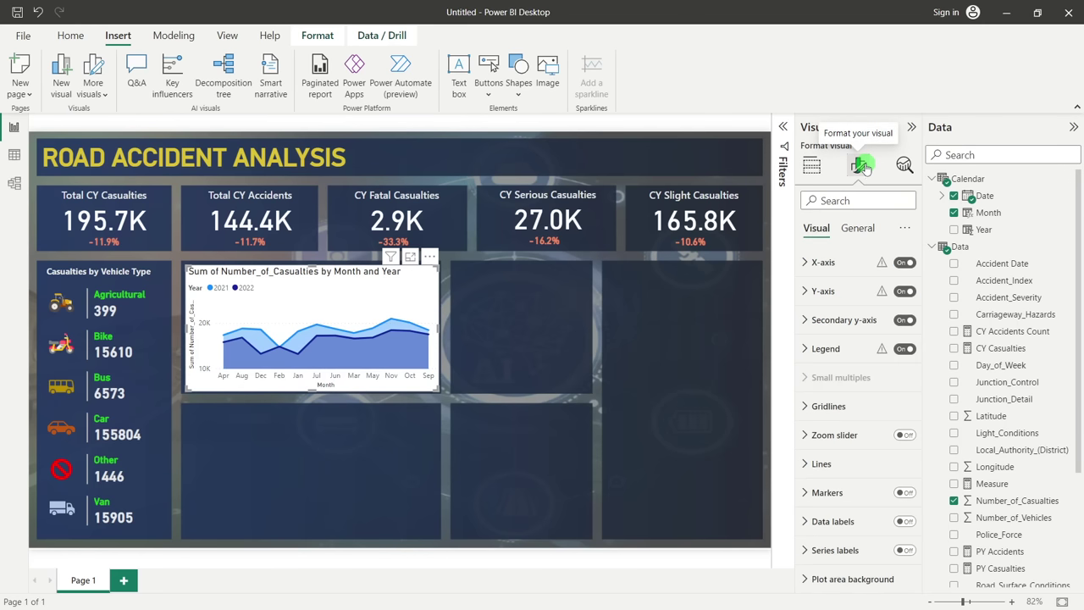
left_click(815, 245)
left_click(810, 265)
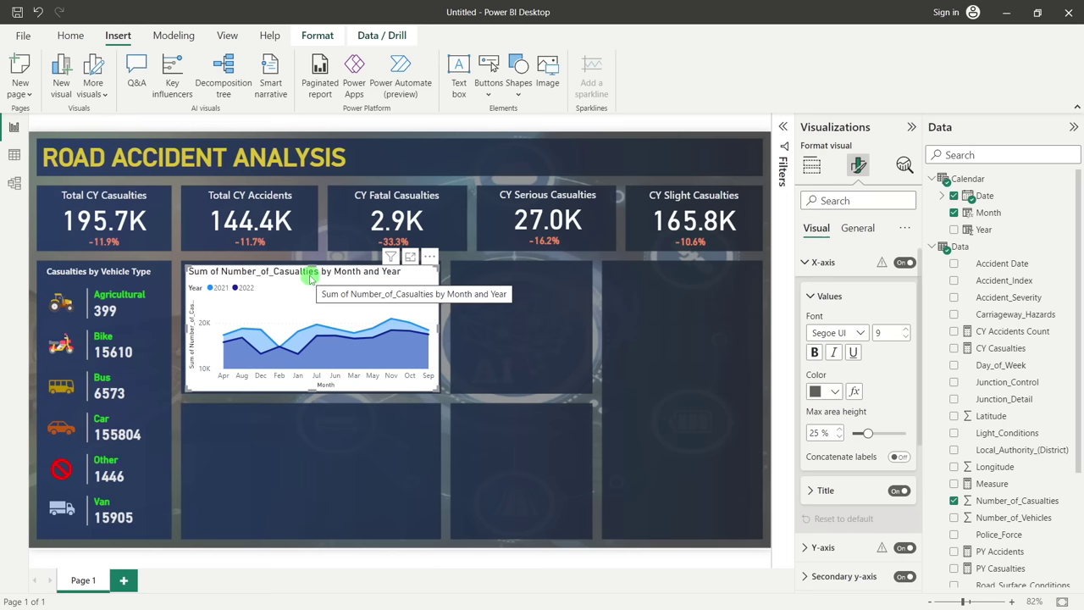
left_click(900, 491)
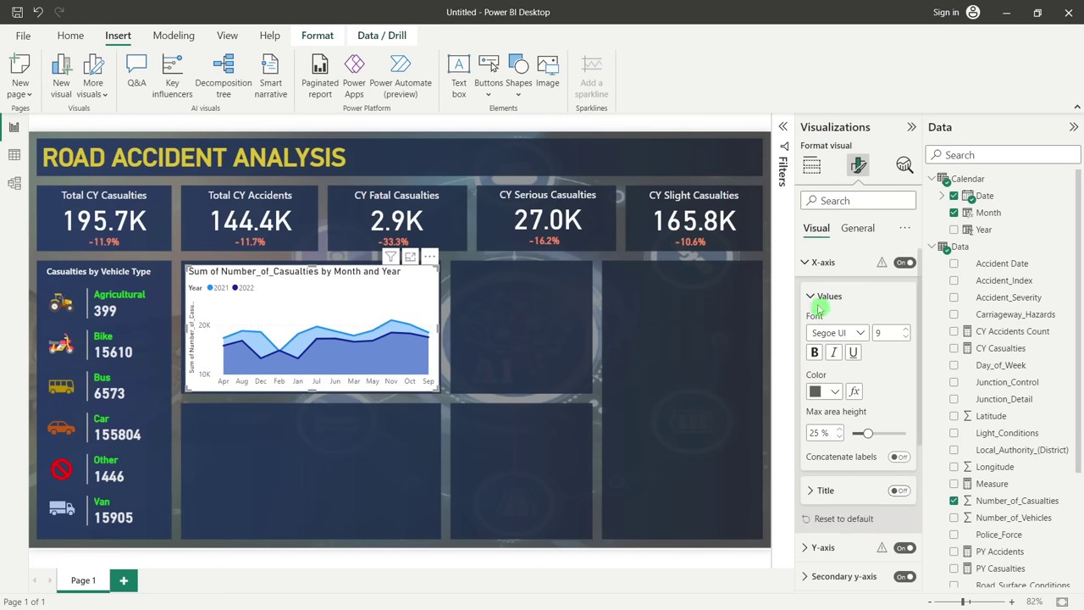
left_click(807, 271)
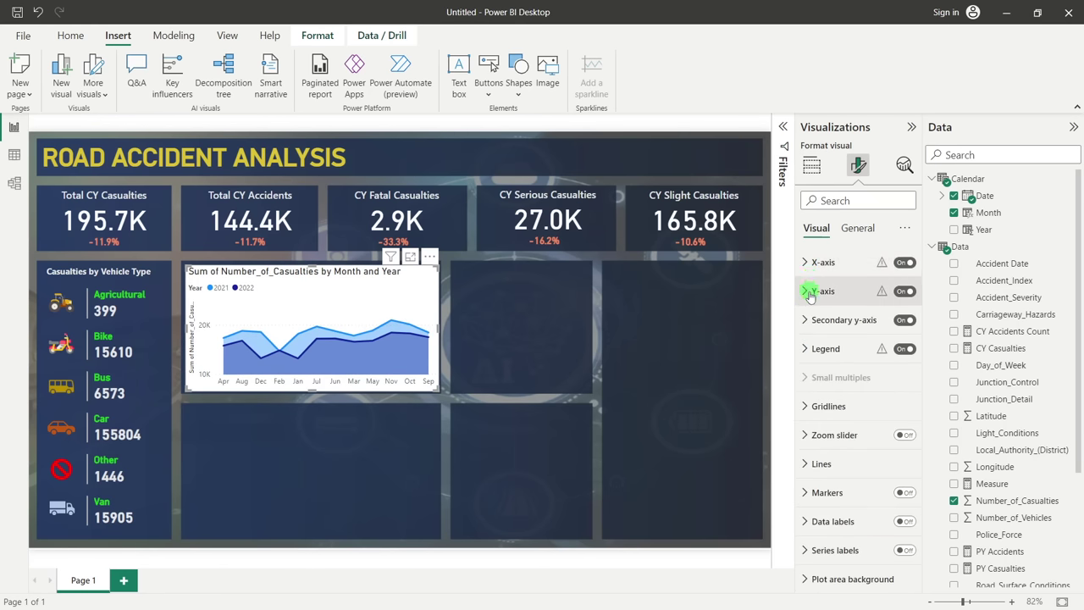
left_click(815, 291)
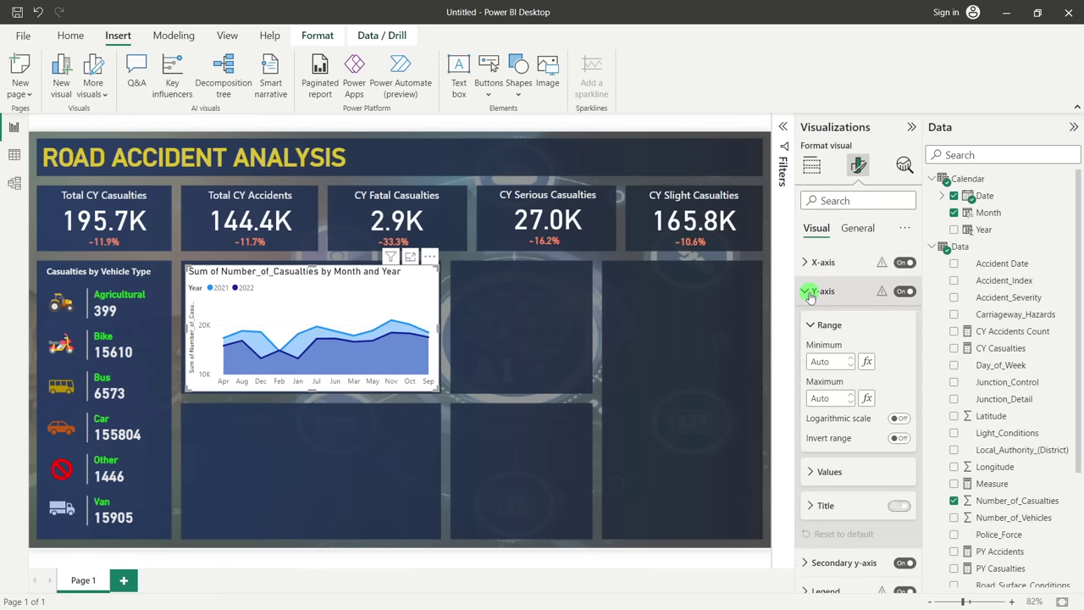
left_click(894, 504)
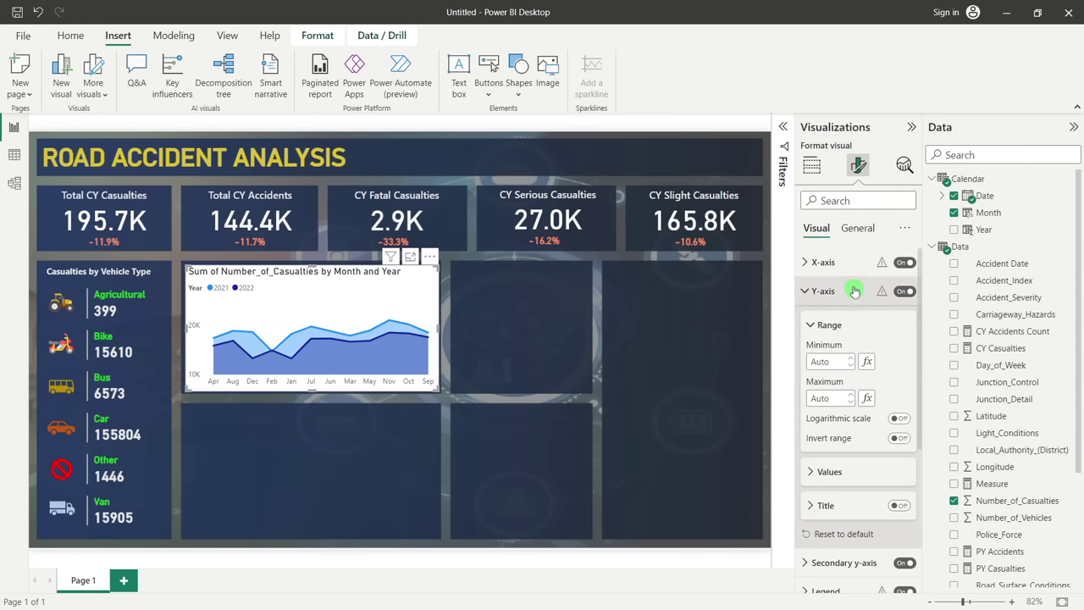
Switch off the area chart's white background under General > Effects
left_click(858, 230)
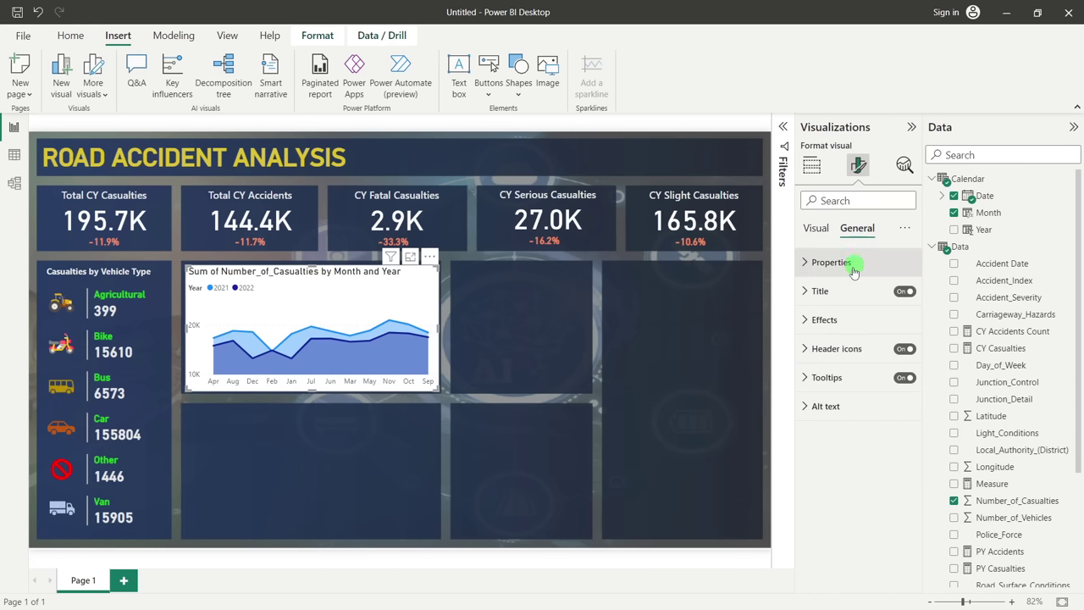
left_click(825, 320)
left_click(895, 354)
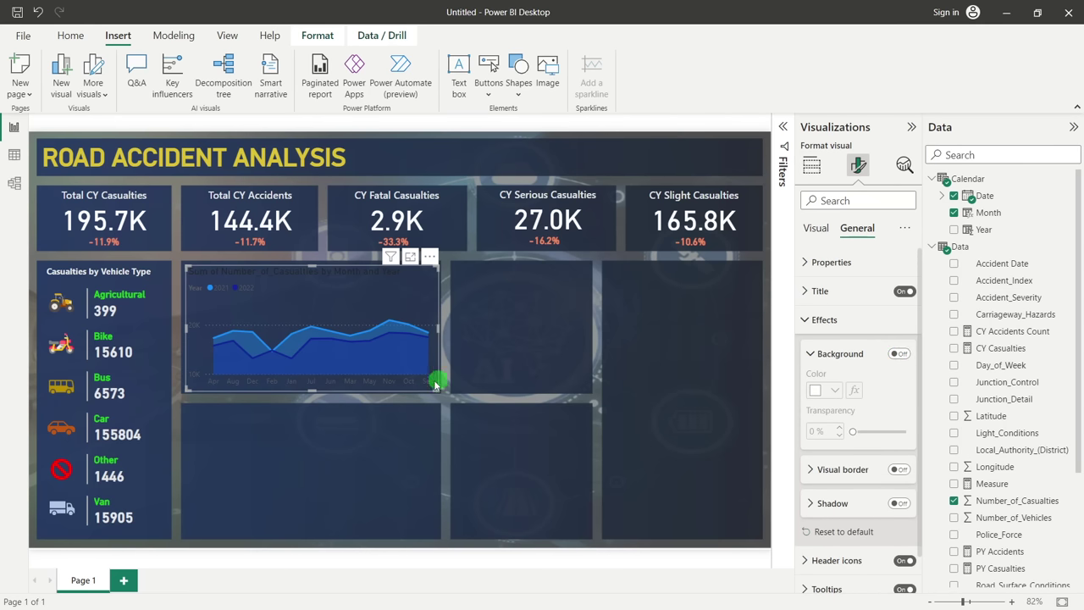
Toggle the area chart's Legend and Secondary y-axis to Off
left_click(817, 231)
left_click(815, 290)
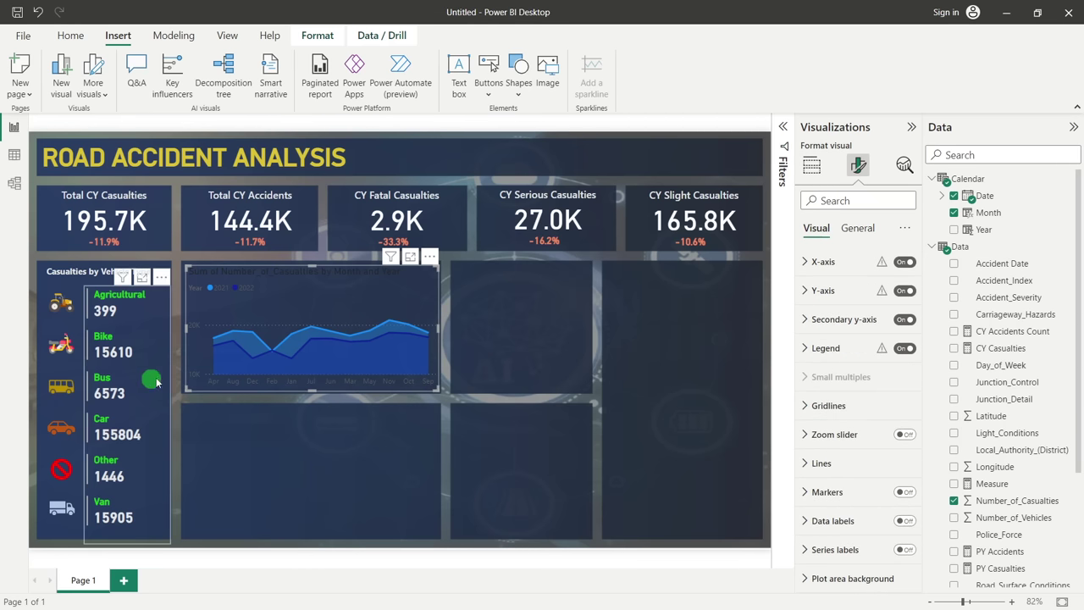
left_click(812, 406)
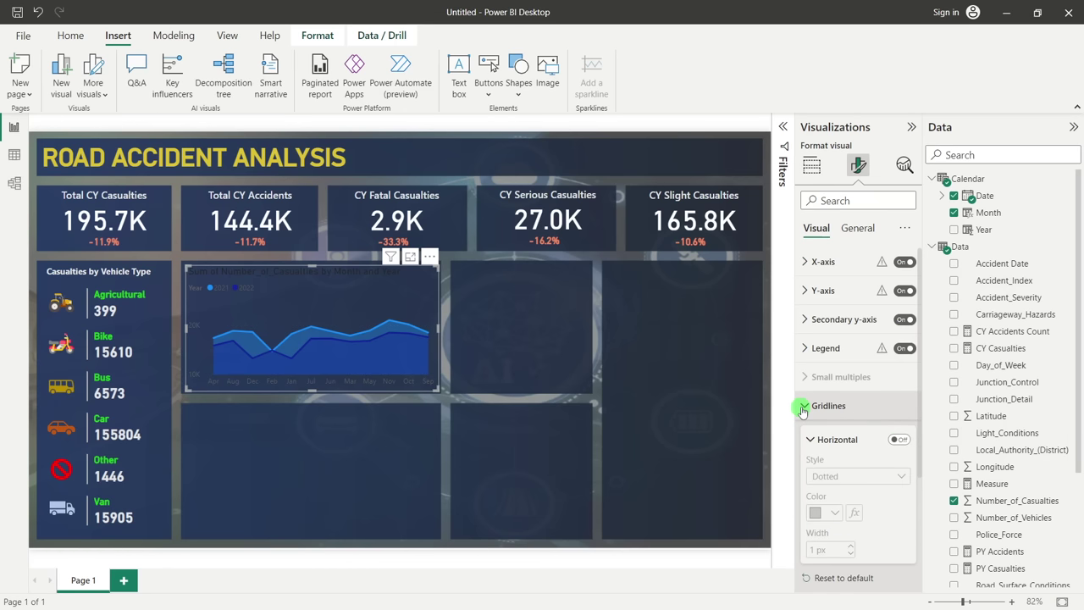
left_click(808, 405)
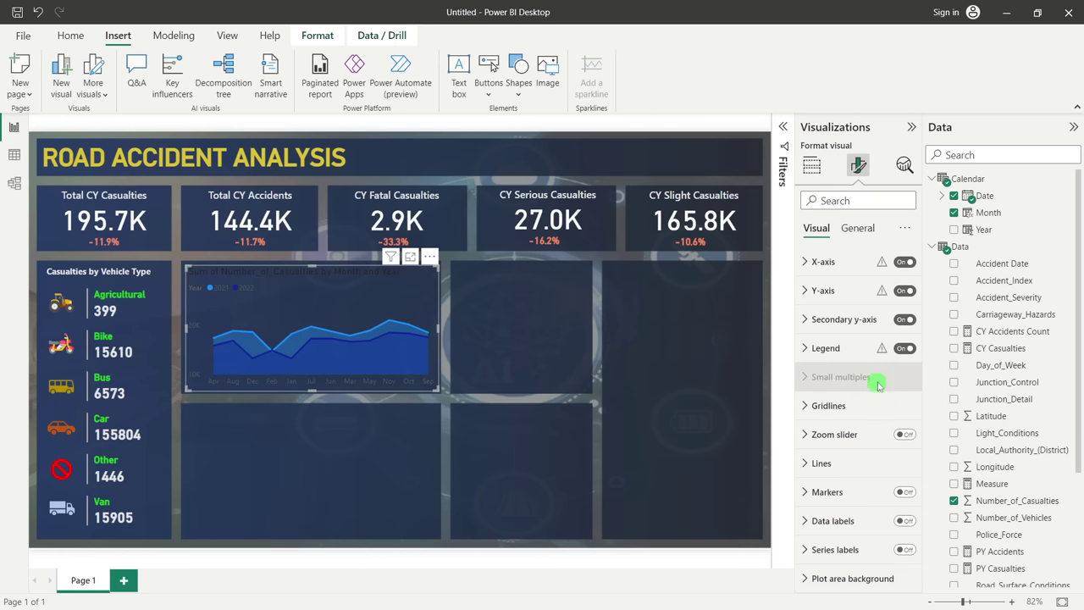
left_click(905, 348)
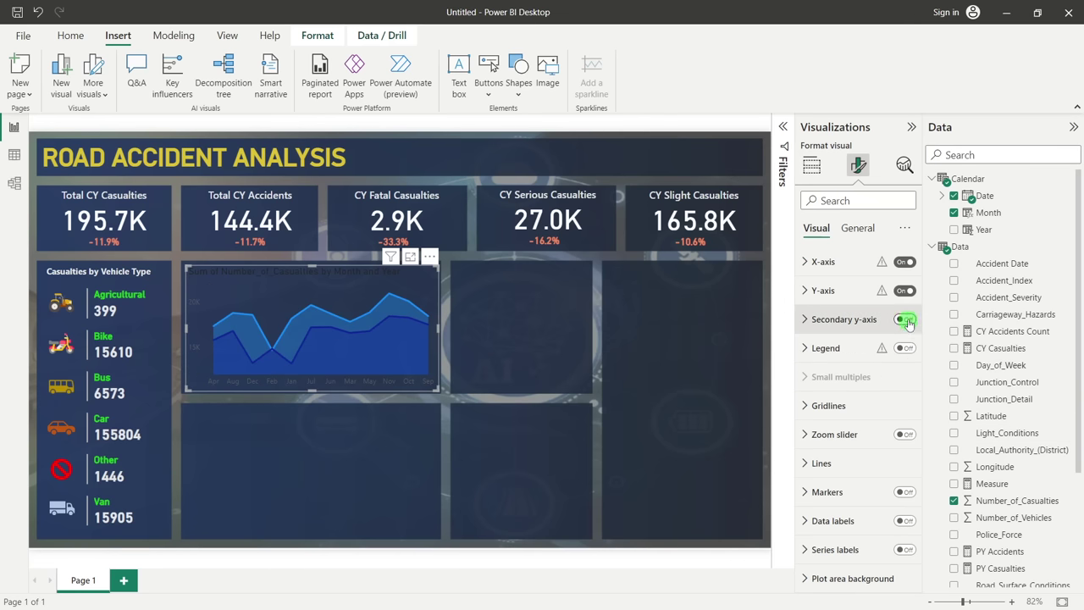
left_click(904, 320)
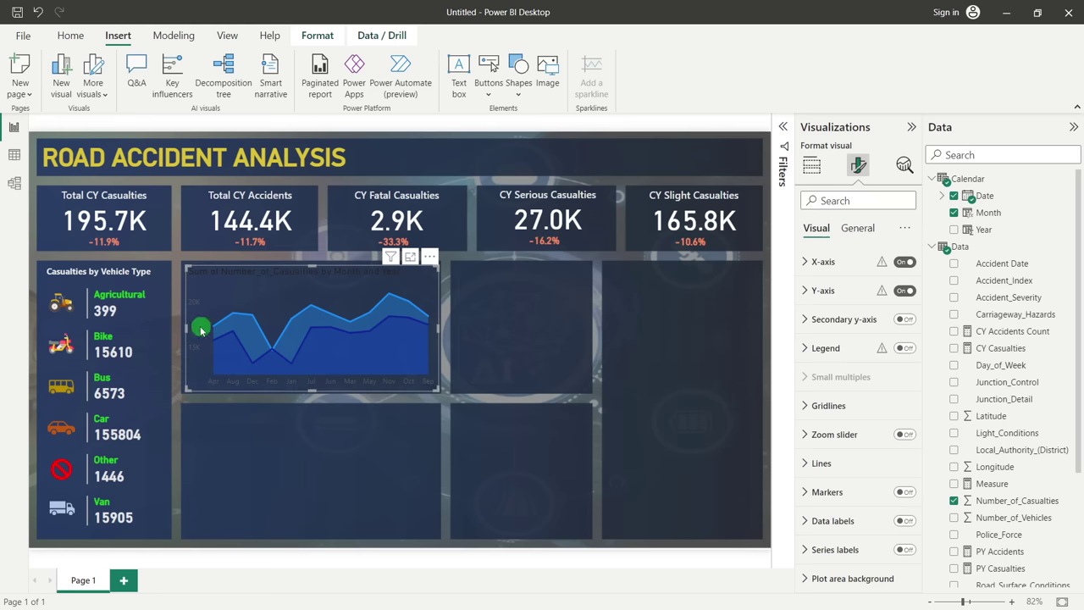
Set the X-axis month label colour to light grey
left_click(805, 264)
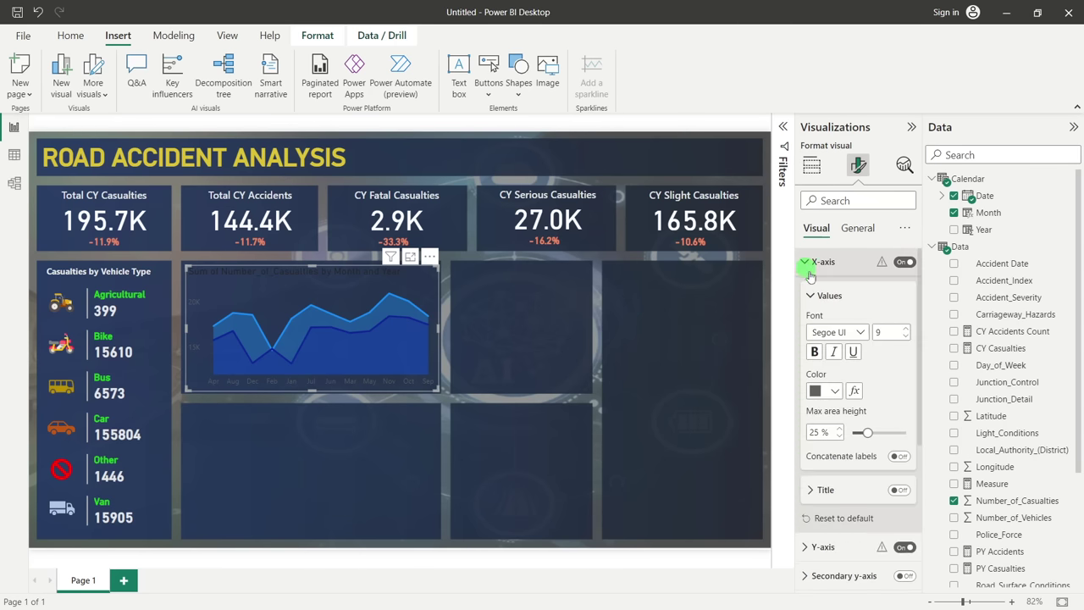
left_click(852, 353)
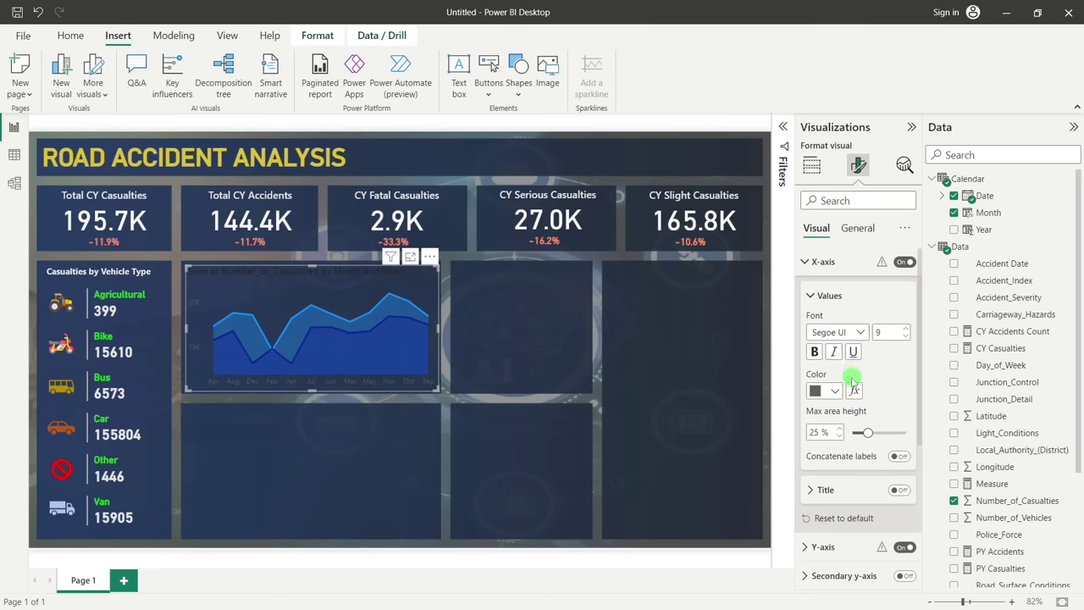
left_click(837, 391)
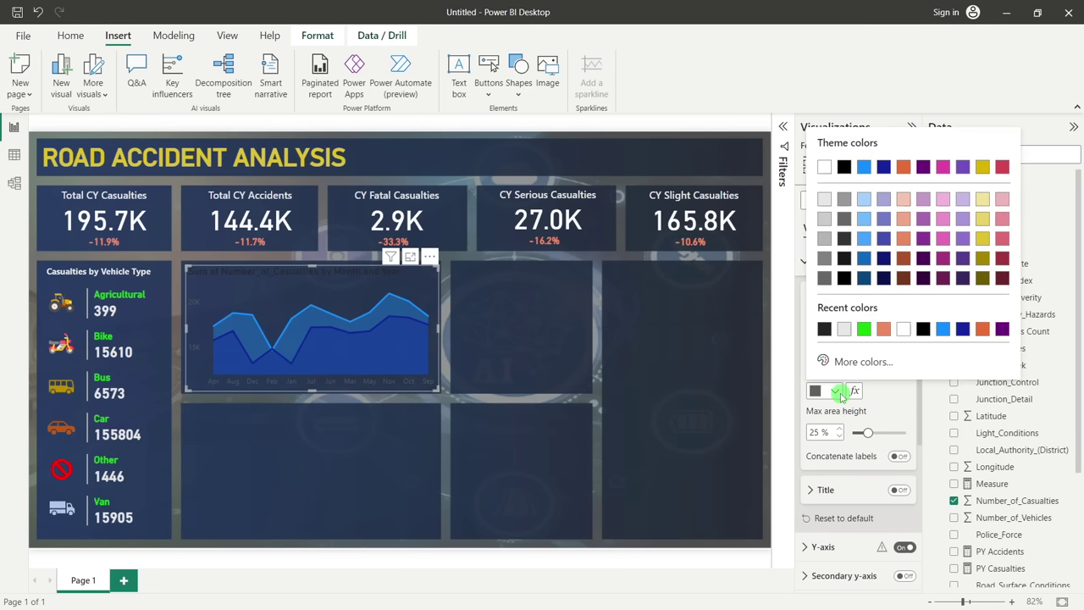
left_click(822, 222)
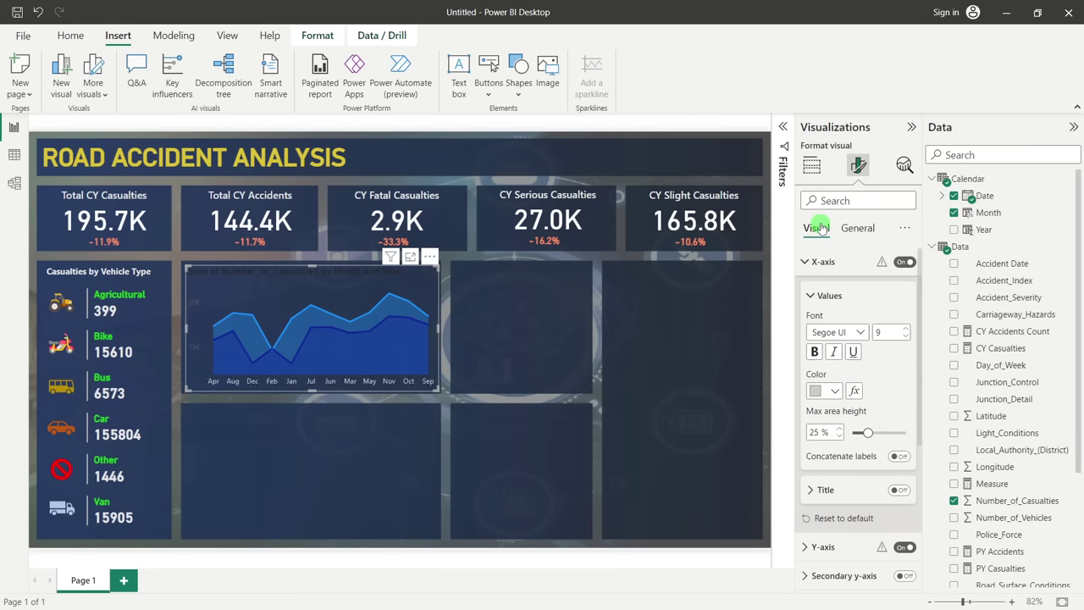
left_click(806, 261)
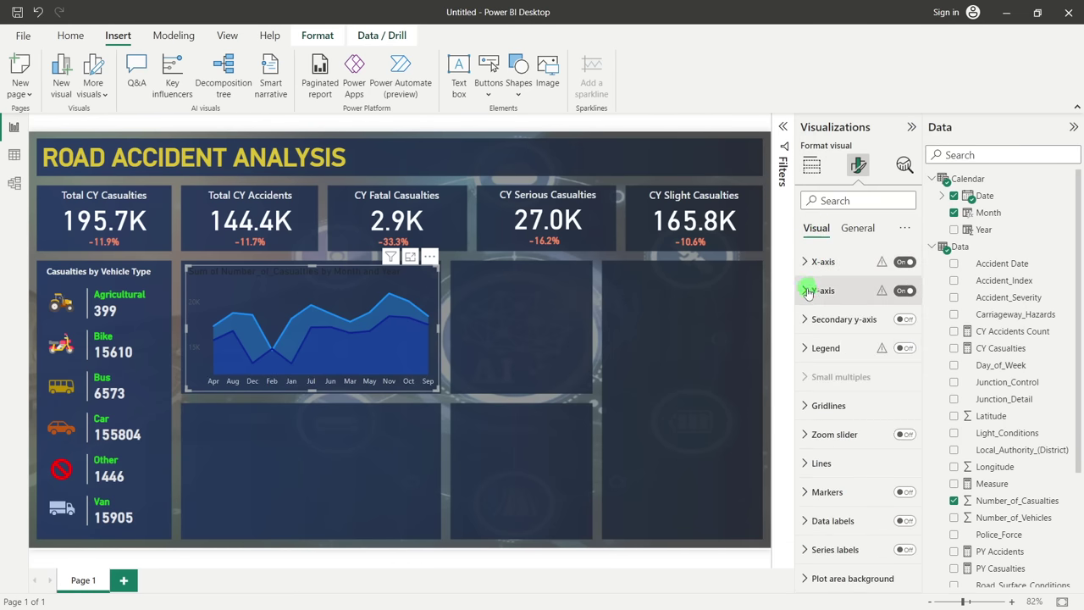
left_click(807, 291)
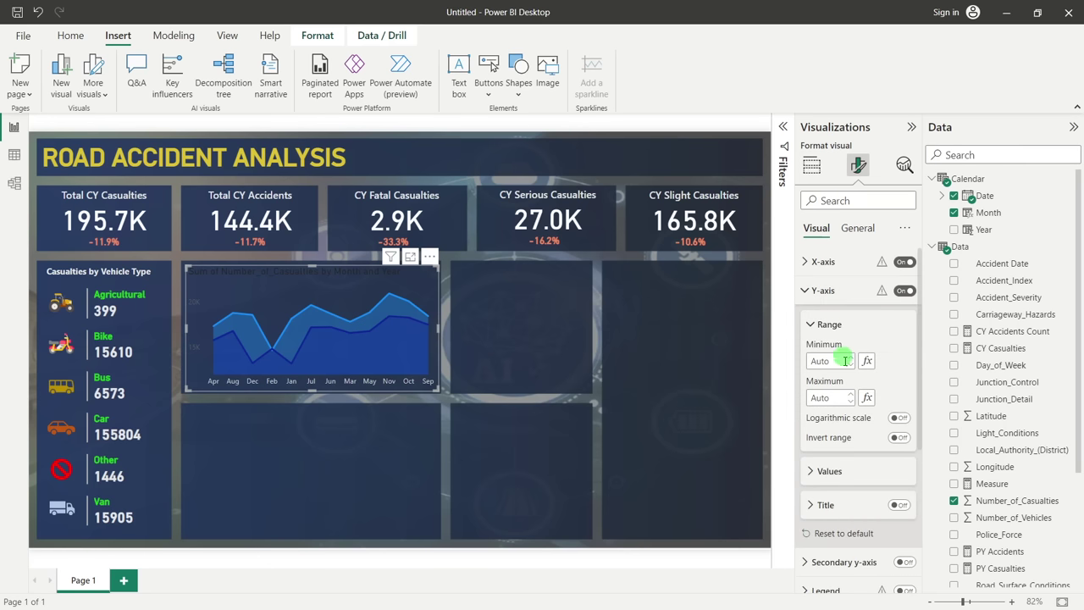
Colour the Y-axis values White, 20% darker
left_click(830, 471)
scroll(831, 473, "down", 3)
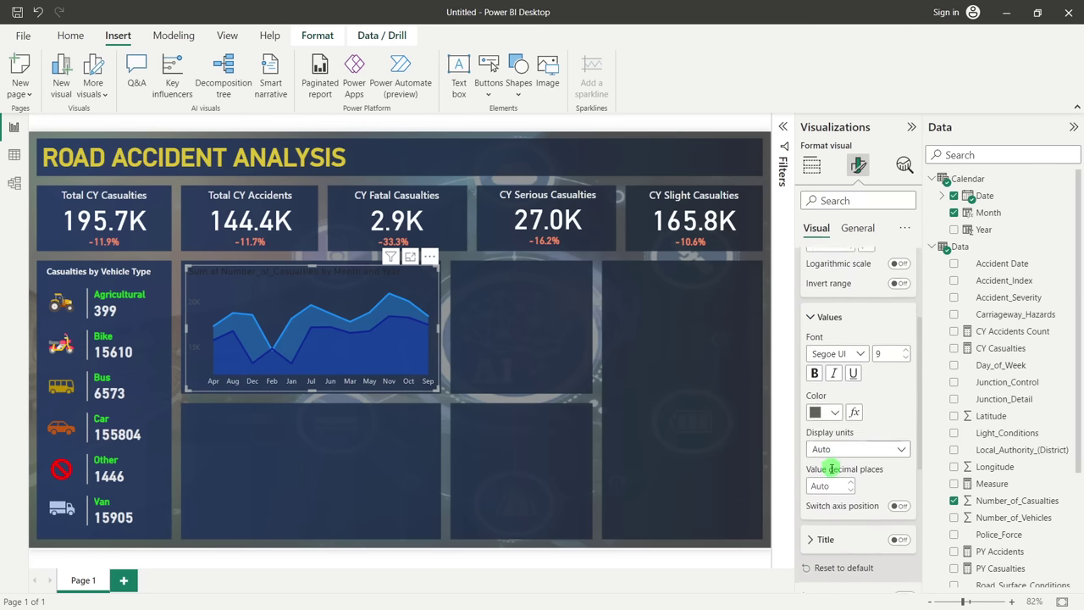
left_click(823, 410)
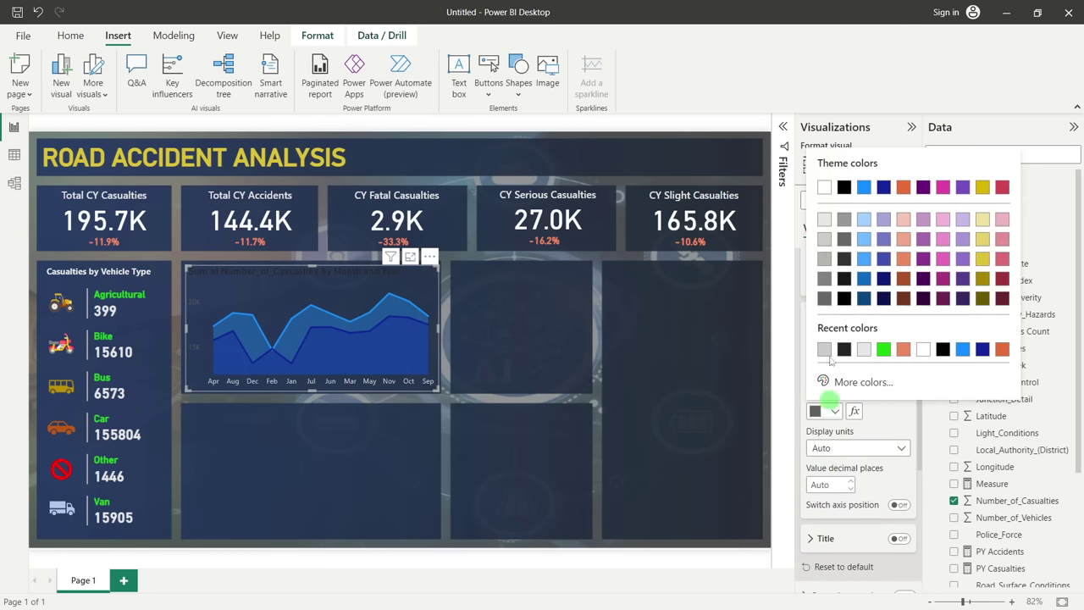
left_click(823, 241)
left_click(300, 292)
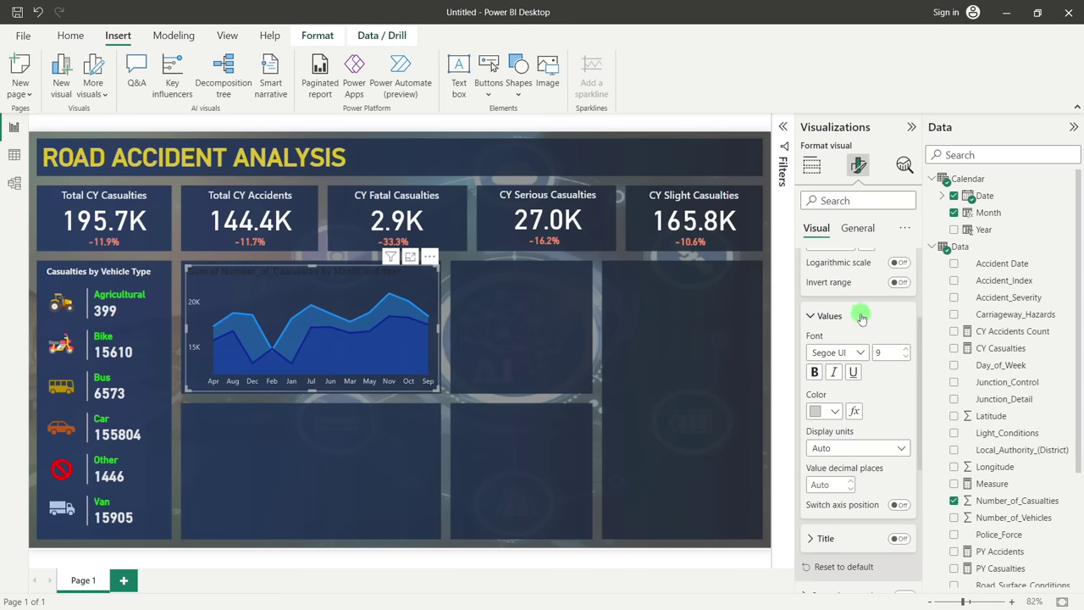
scroll(861, 322, "up", 3)
Replace the chart title text with 'CY Casualties vs PY Casualties Monthly Trend'
left_click(857, 228)
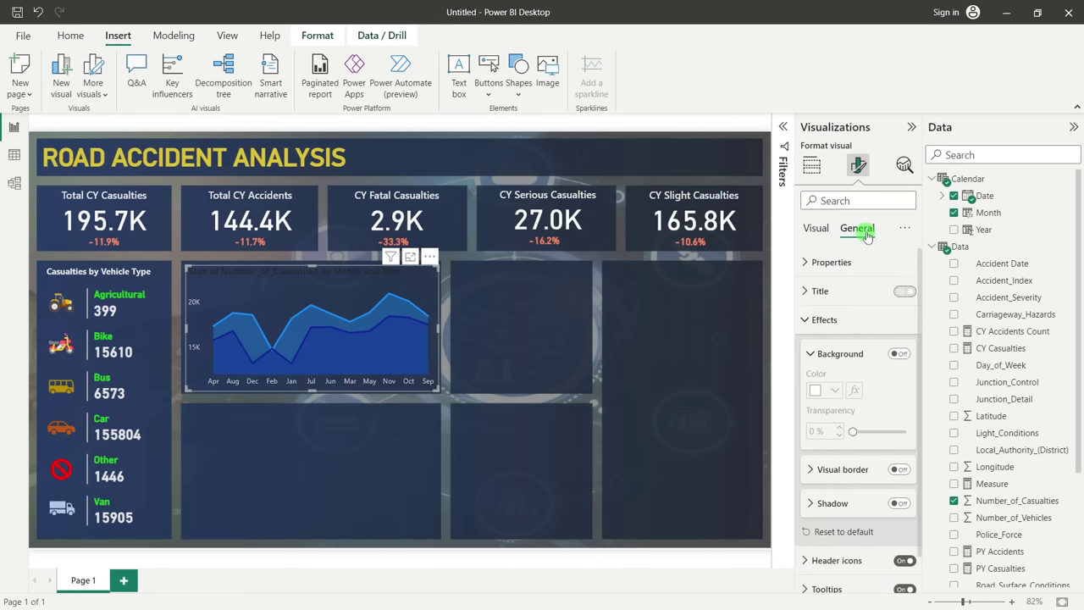
left_click(860, 320)
left_click(834, 291)
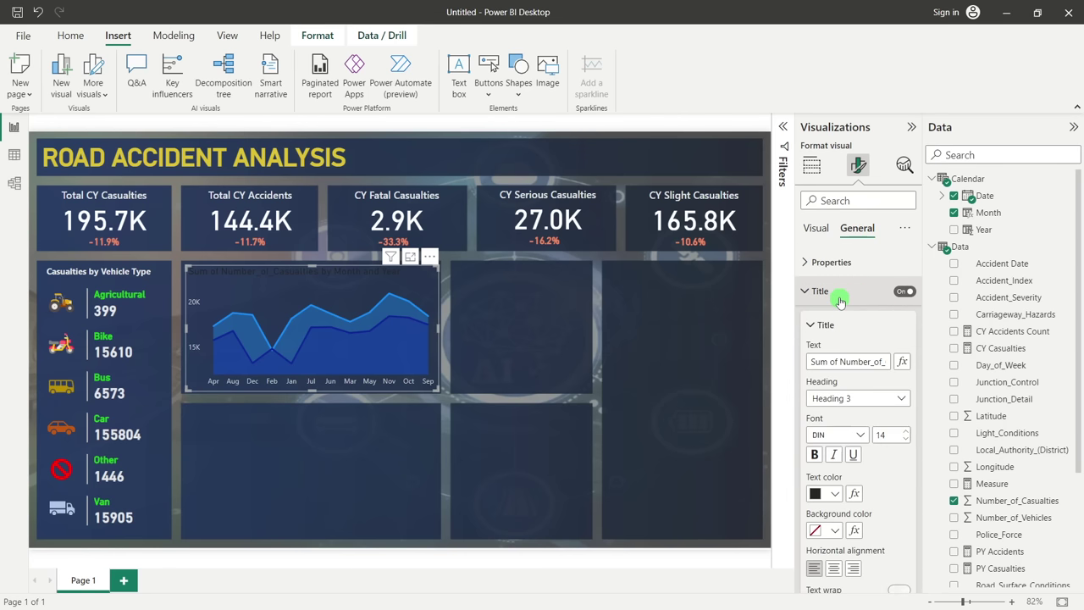
triple_click(875, 361)
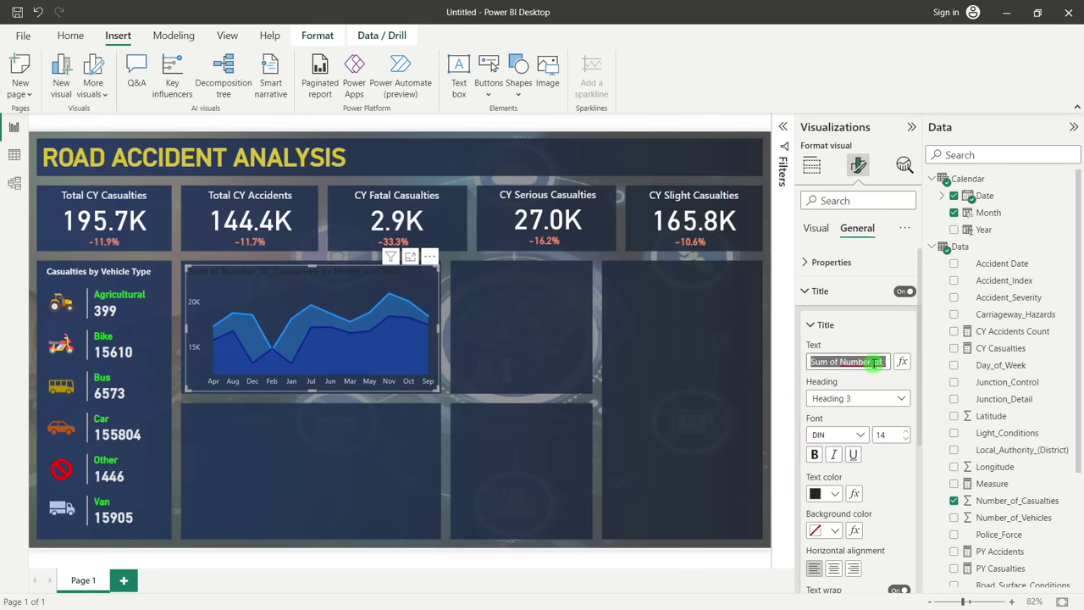
key("BackSpace")
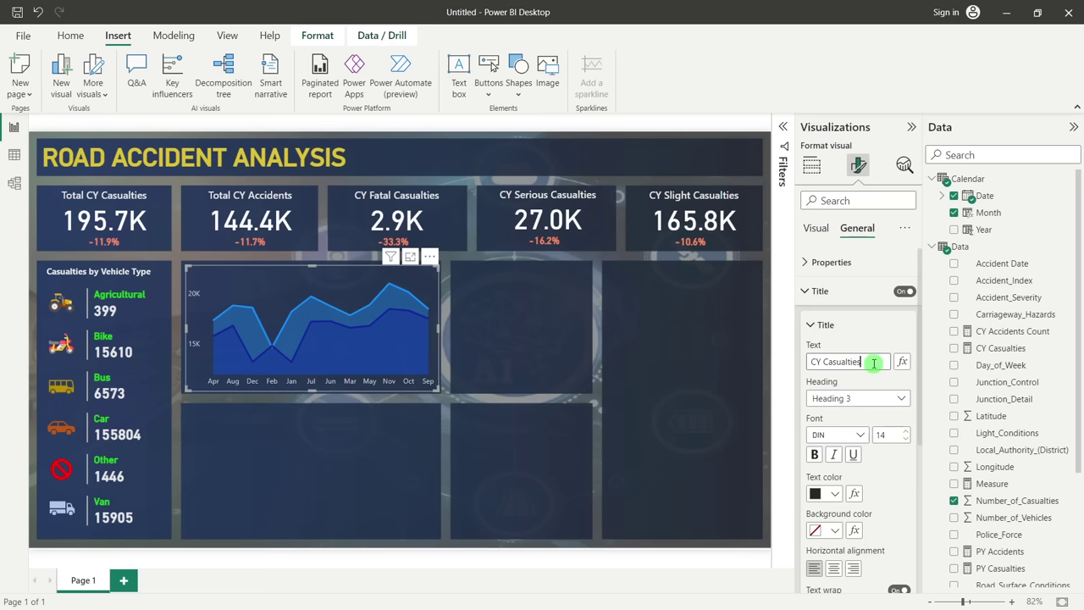
type("CY Casualties v")
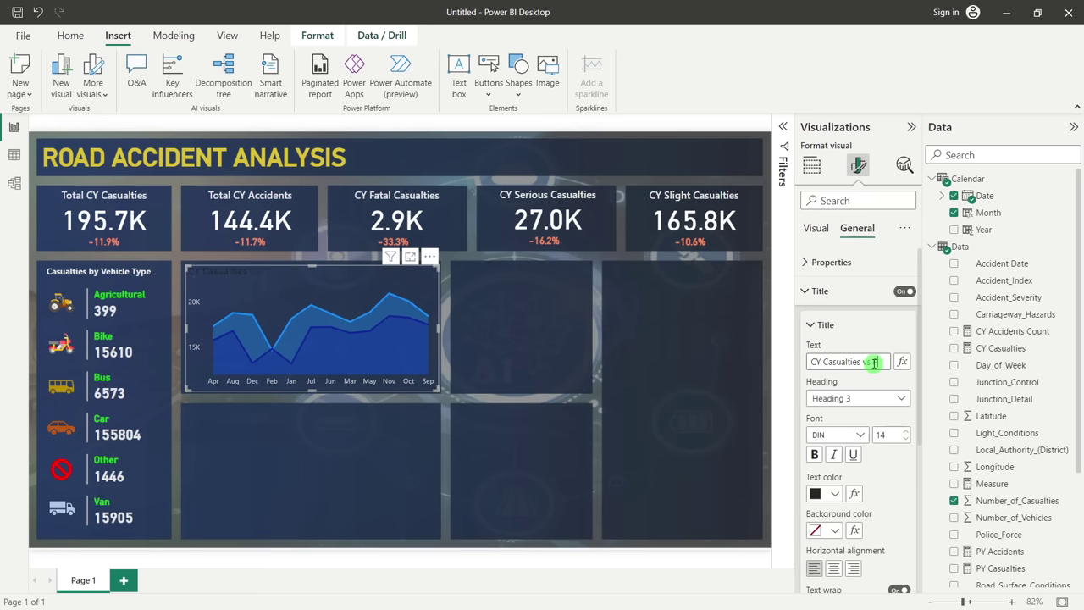
type("s PY Casualties Monthly T")
type("rend")
key("ctrl+a")
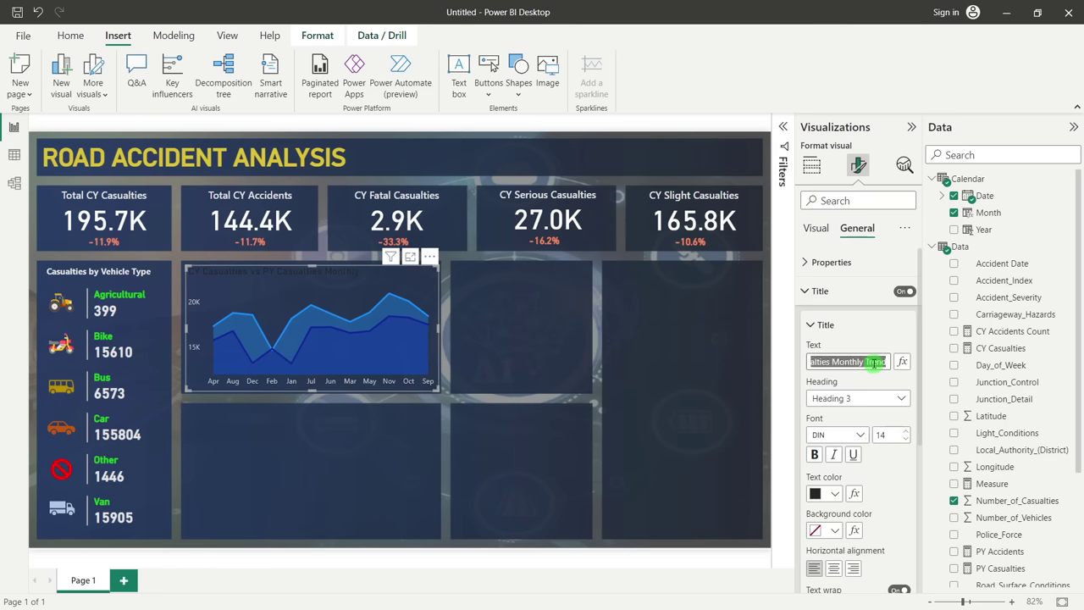
scroll(852, 415, "down", 2)
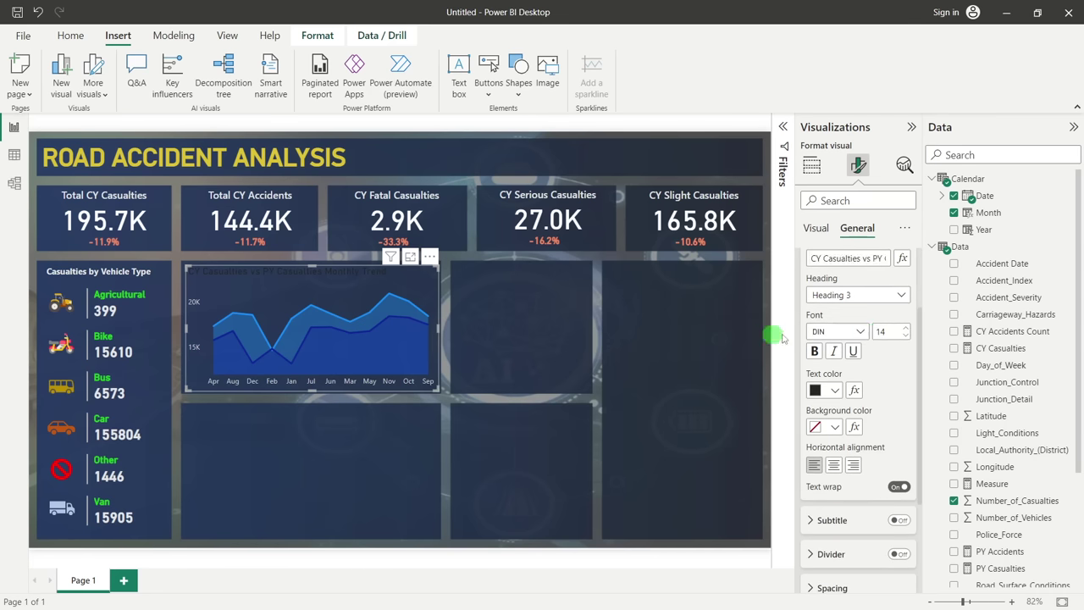
Style the title in Segoe UI Semibold, size 11, coloured White, 10% darker
left_click(860, 332)
scroll(829, 441, "down", 3)
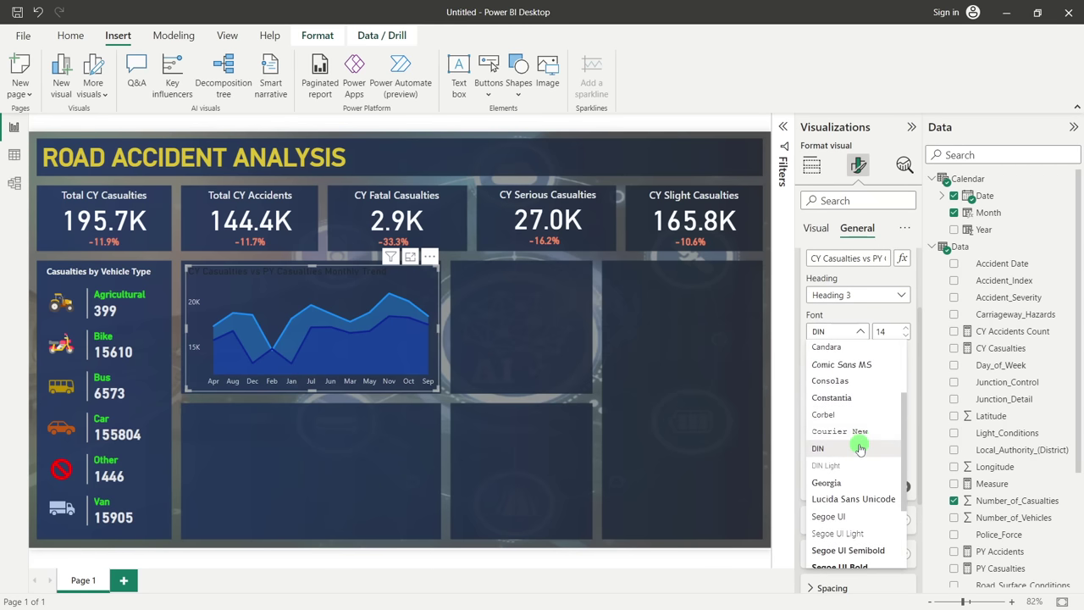
scroll(838, 449, "down", 1)
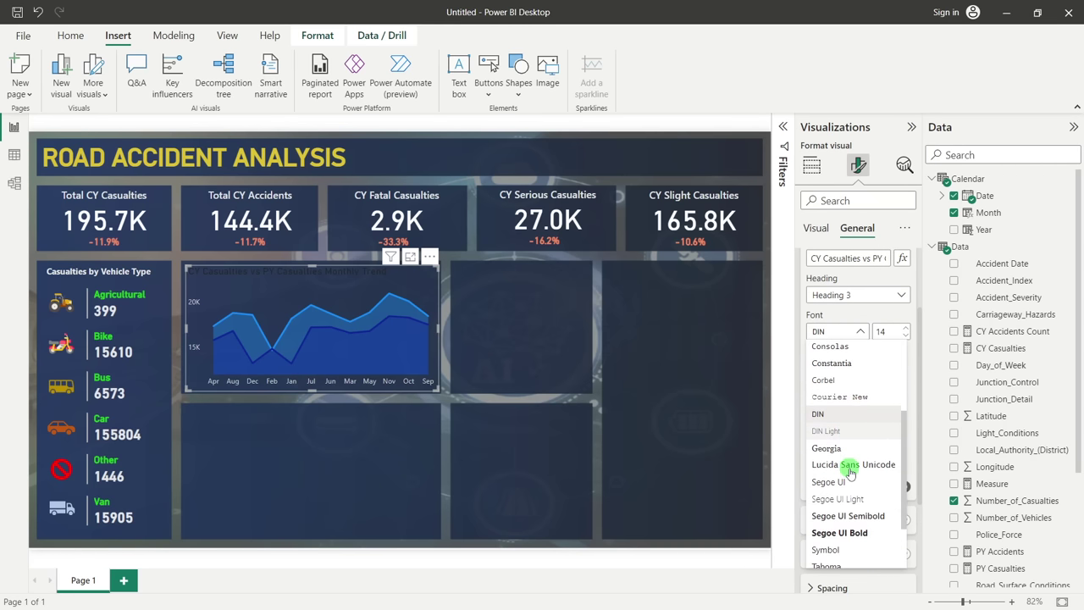
left_click(846, 515)
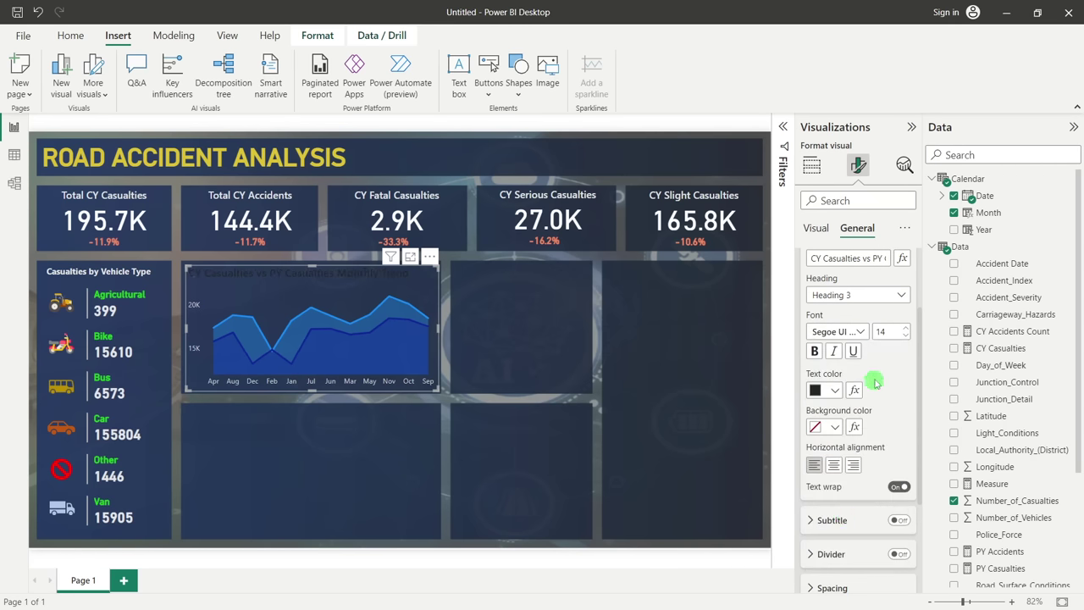
left_click(906, 335)
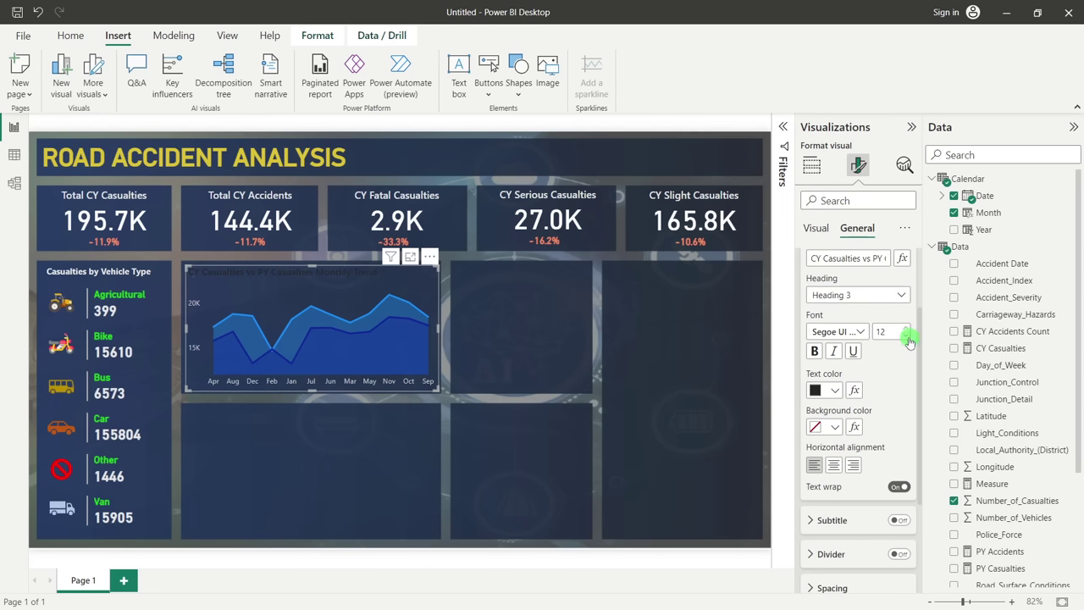
left_click(836, 390)
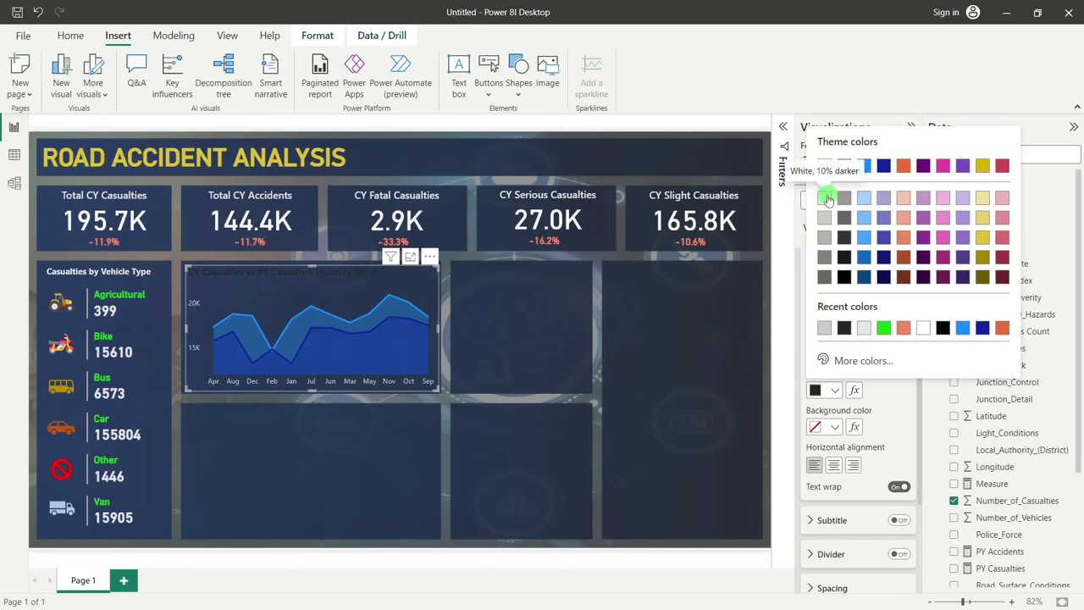
left_click(827, 199)
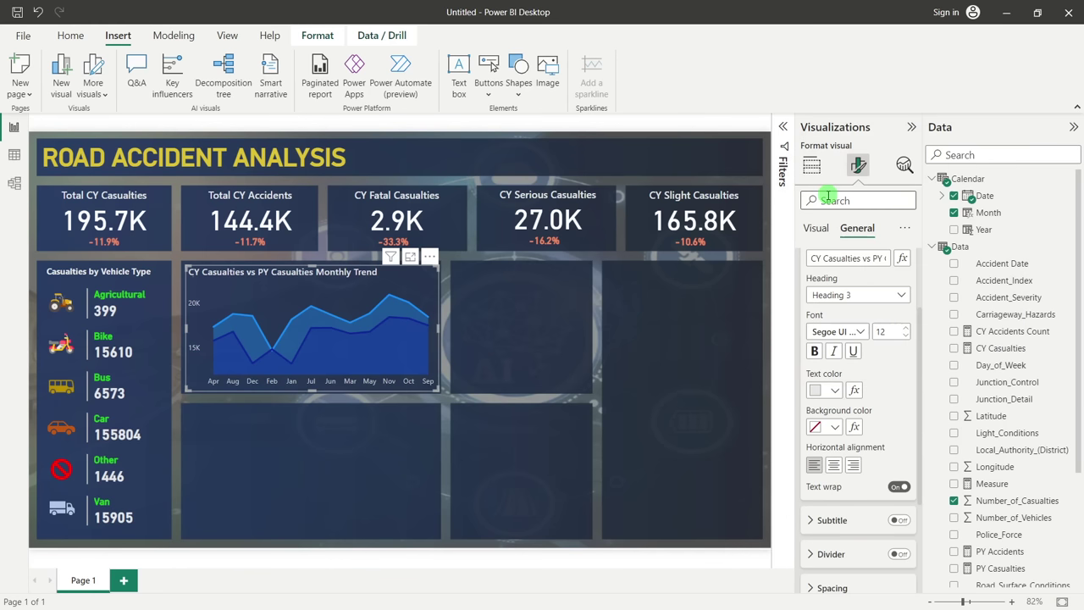
left_click(905, 337)
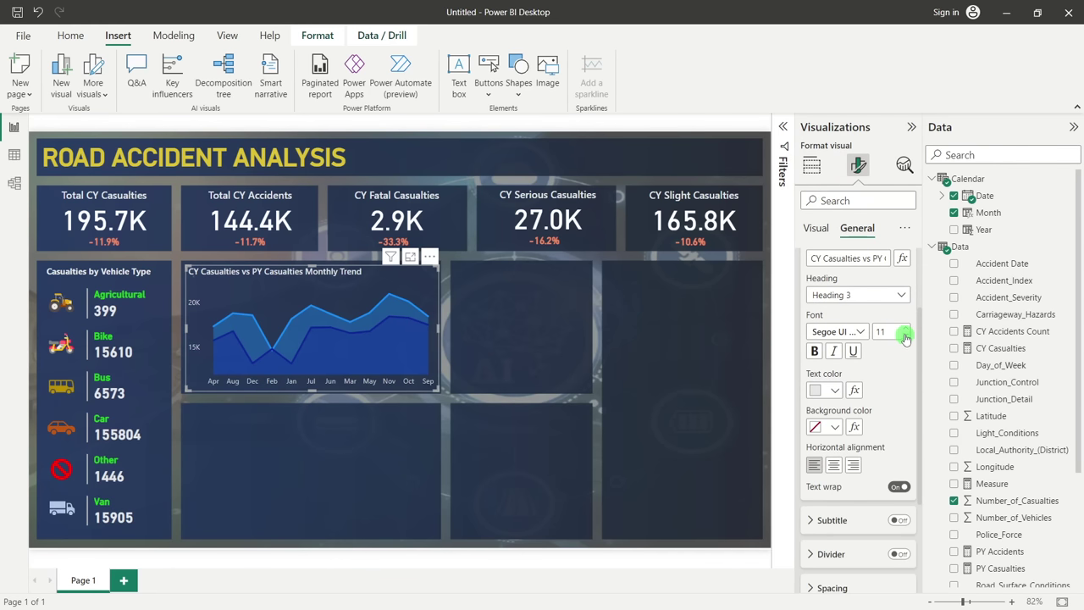
left_click(418, 442)
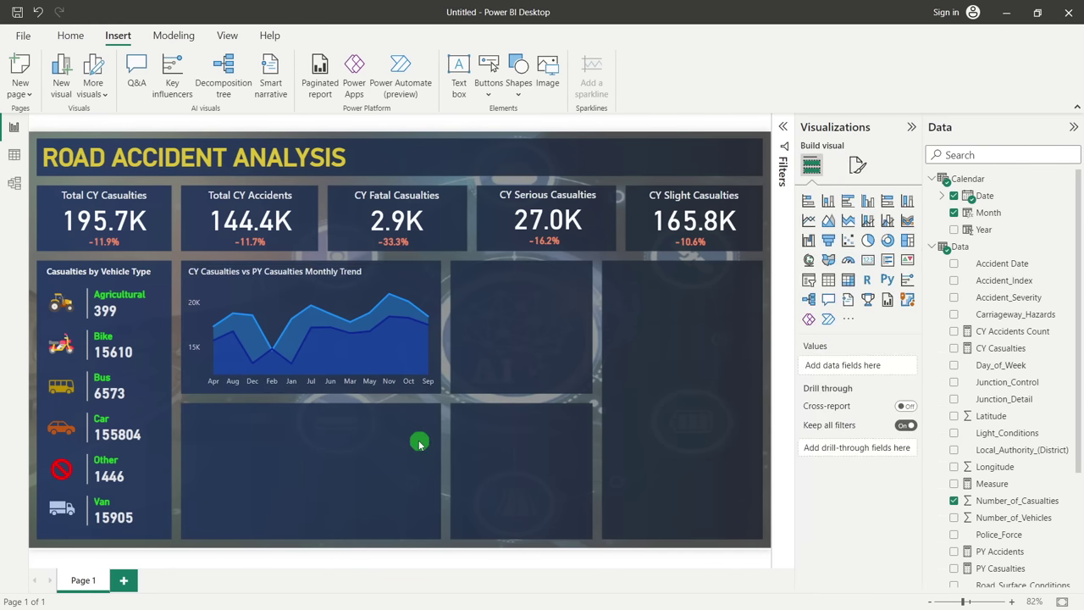
Turn on series labels for the monthly trend area chart
left_click(321, 291)
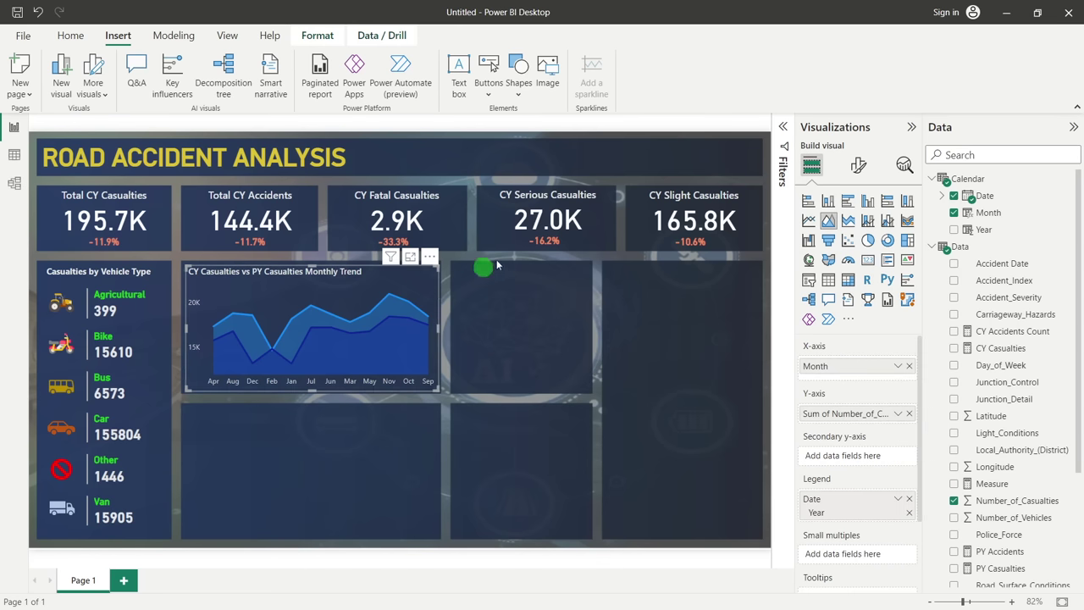
left_click(859, 165)
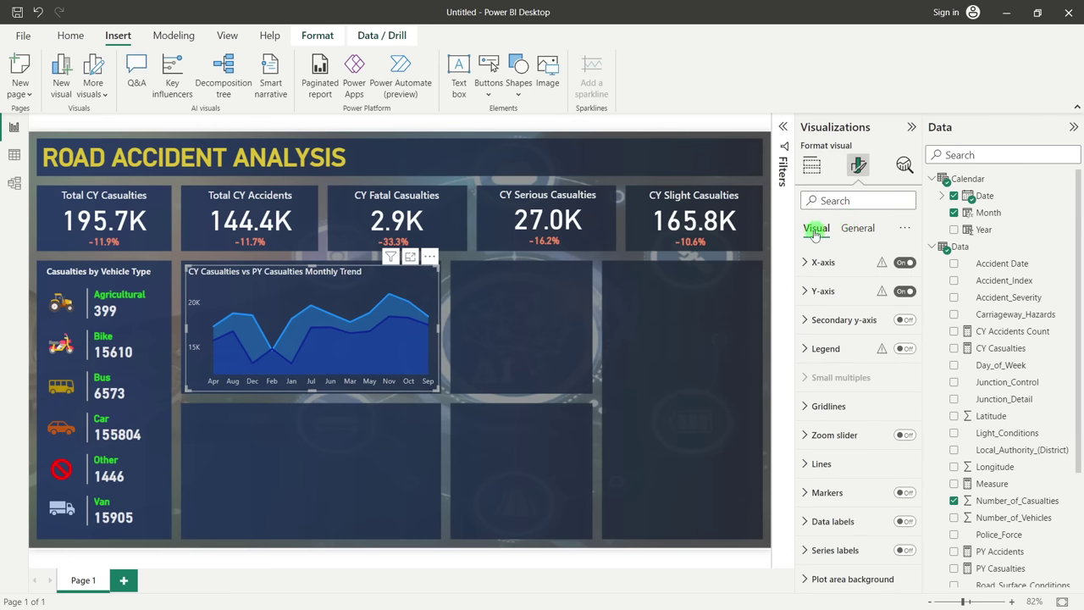
left_click(806, 550)
scroll(856, 406, "down", 4)
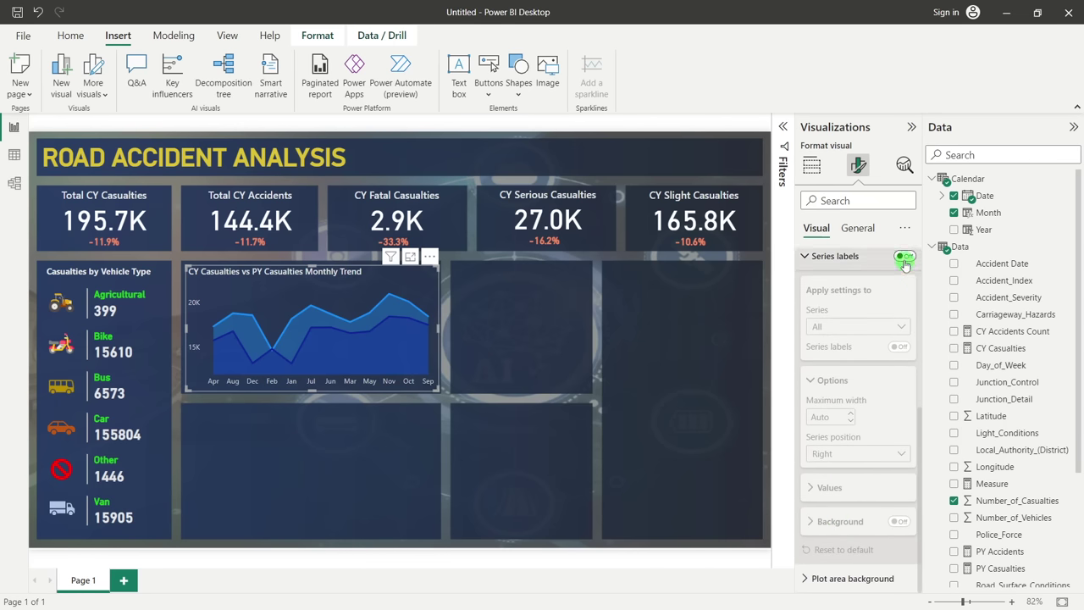
left_click(904, 256)
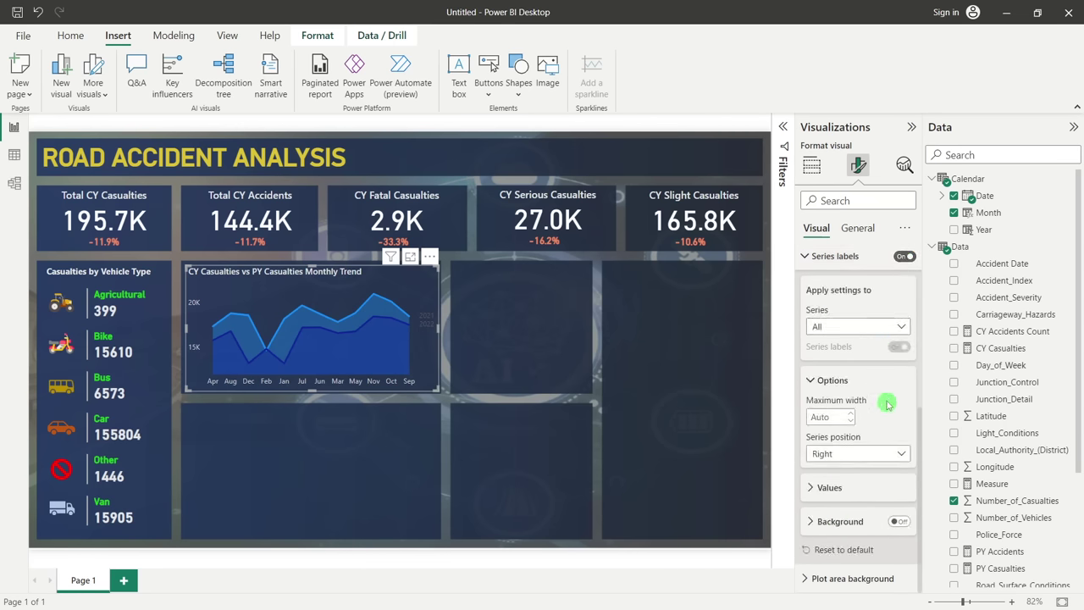
Set the series labels' font to Segoe UI Semibold and colour to yellow
left_click(826, 488)
scroll(822, 474, "down", 2)
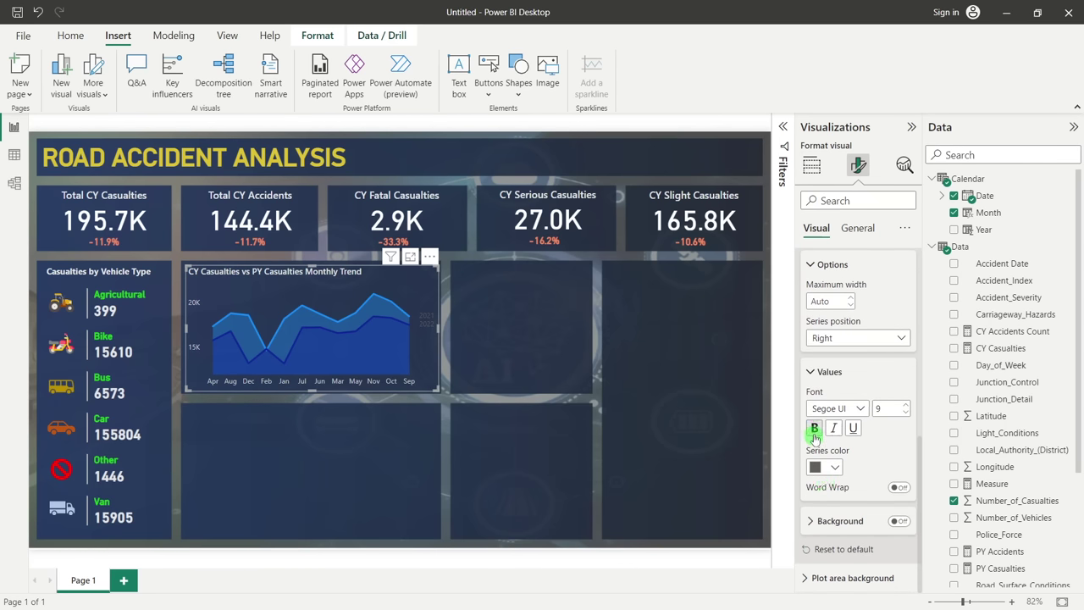
left_click(849, 408)
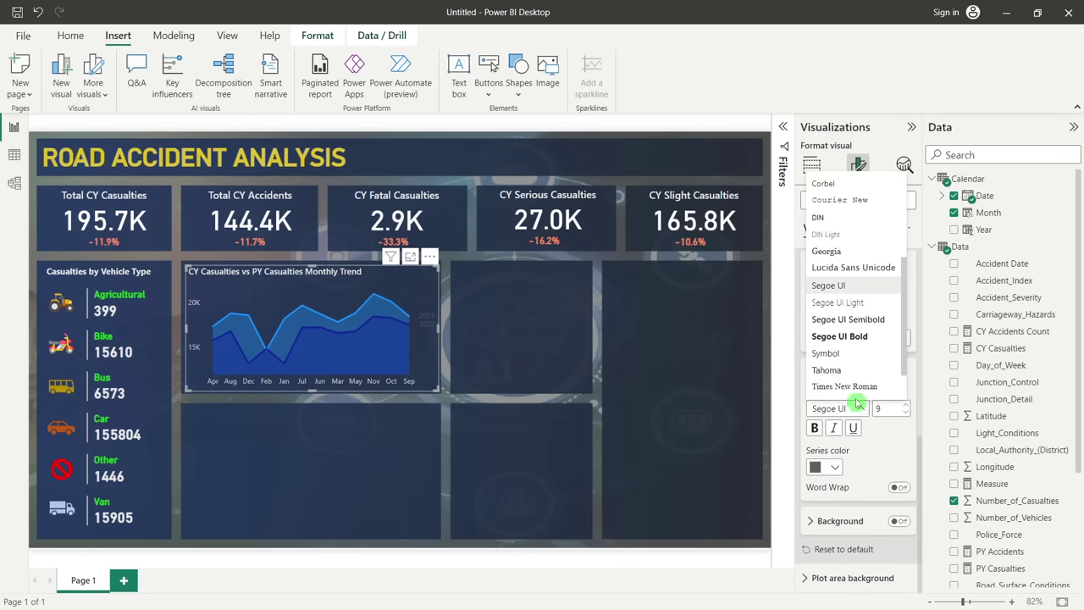
left_click(857, 320)
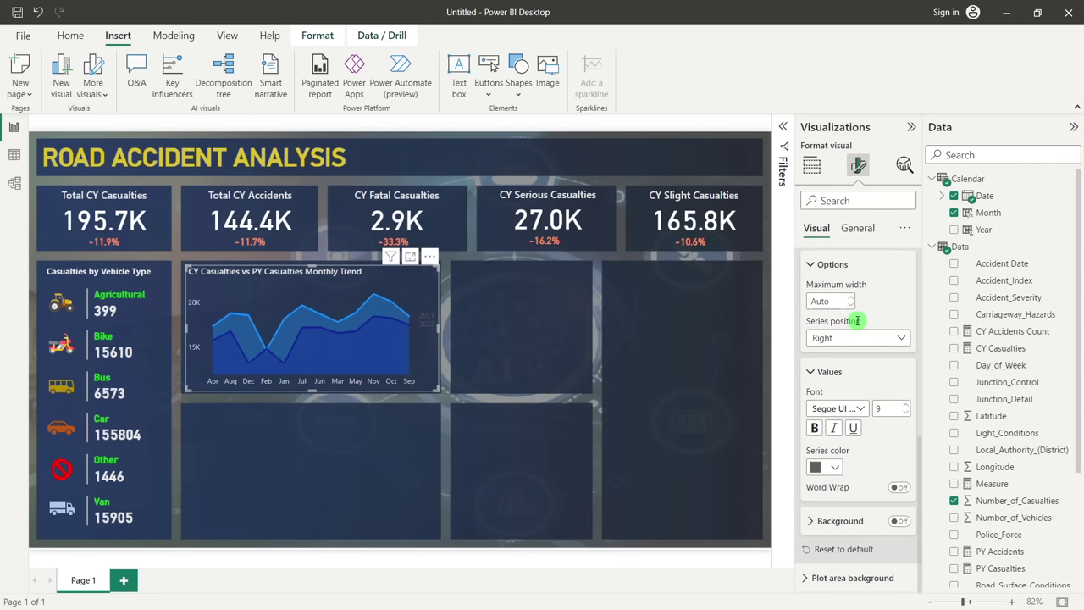
left_click(838, 468)
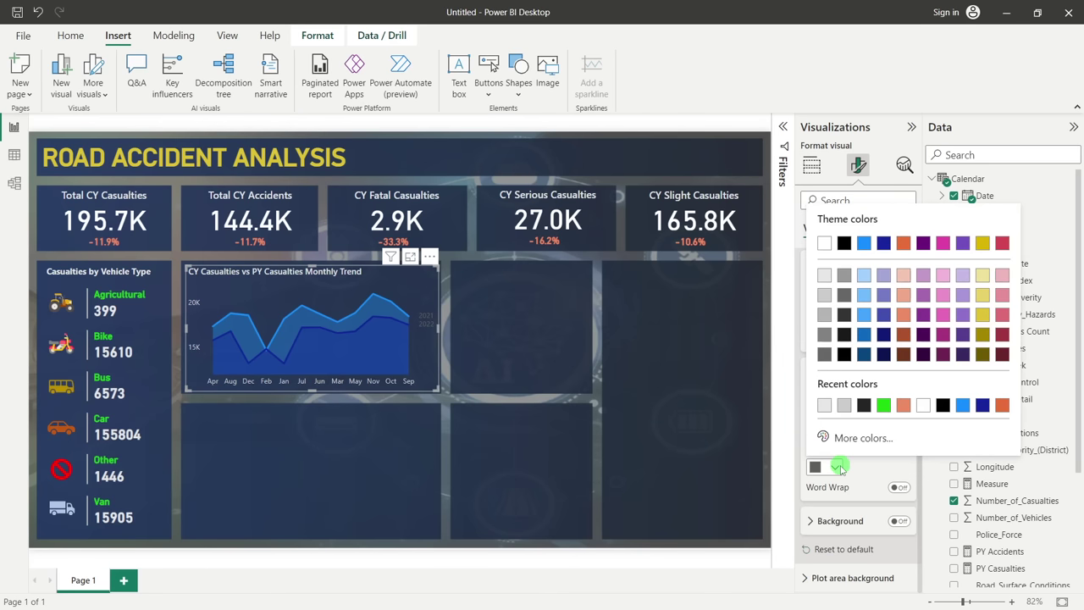
left_click(984, 295)
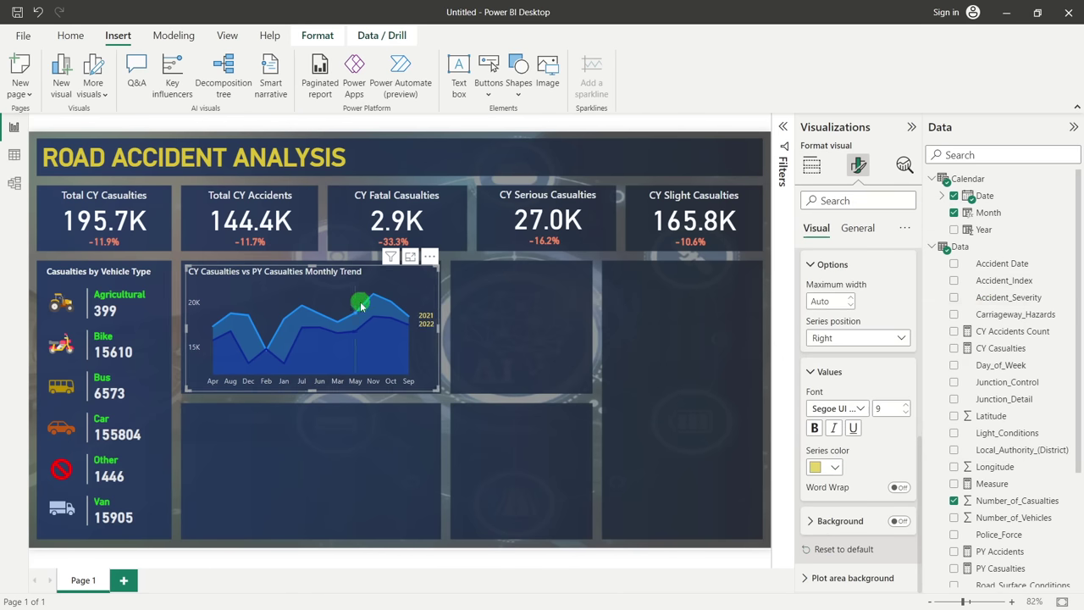
left_click(569, 345)
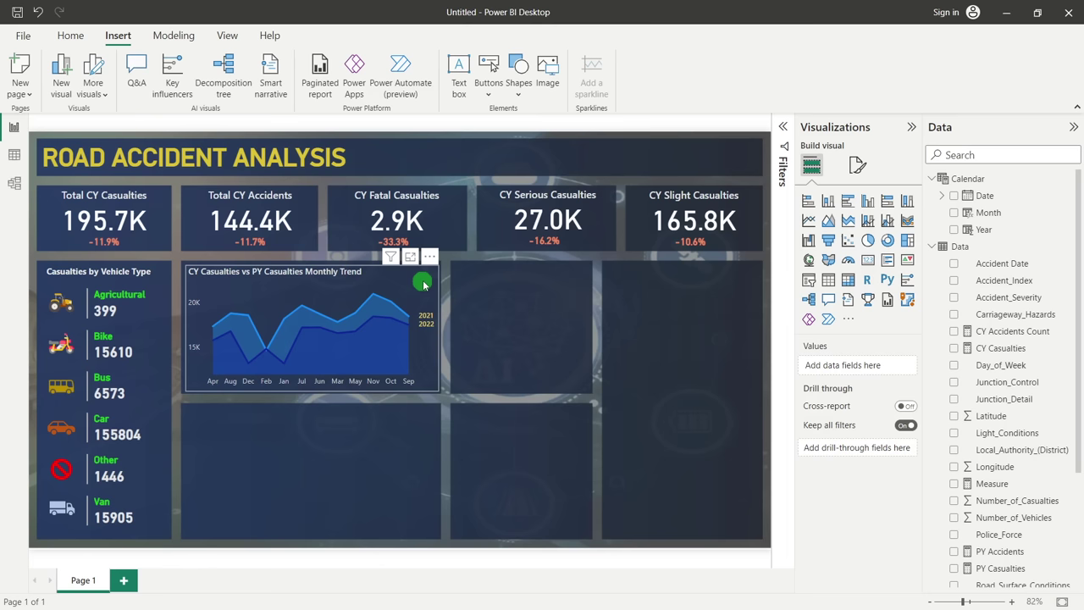
Test sorting the trend chart's axis by Month, then in descending order
left_click(430, 256)
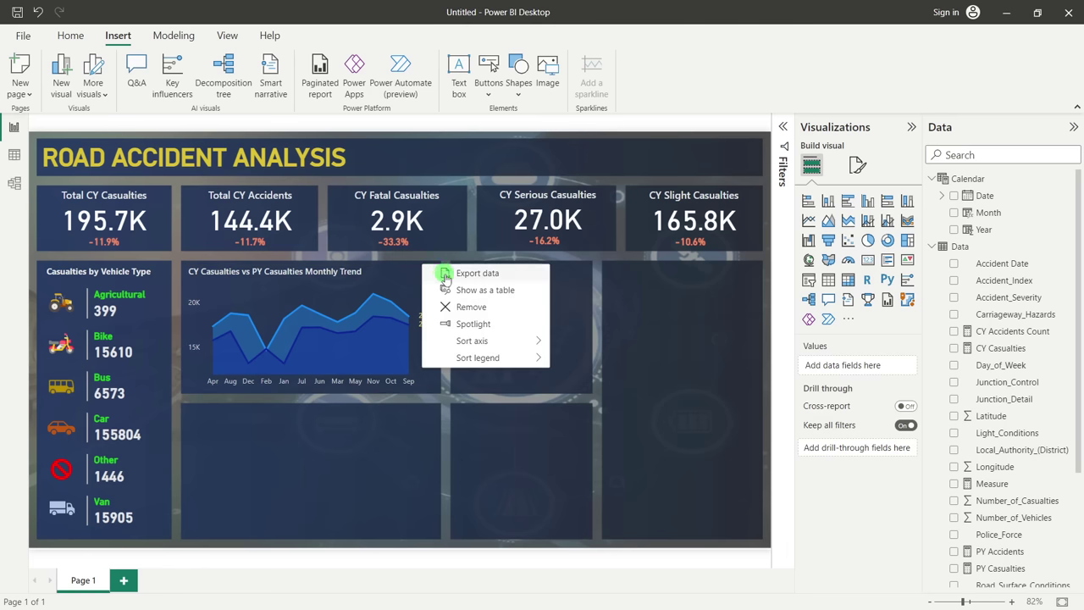
mouse_move(472, 343)
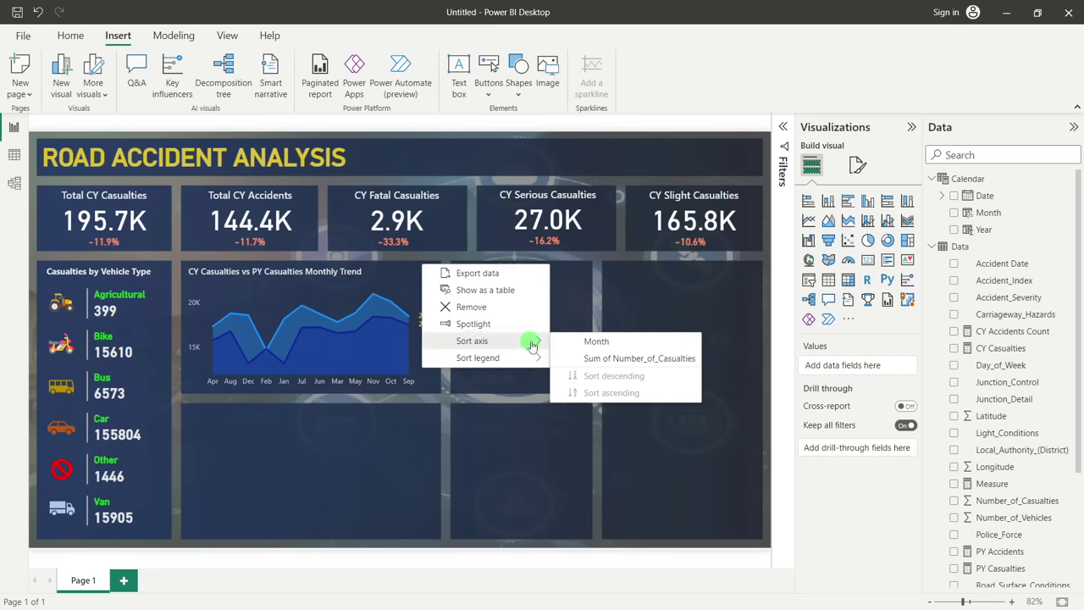
left_click(605, 343)
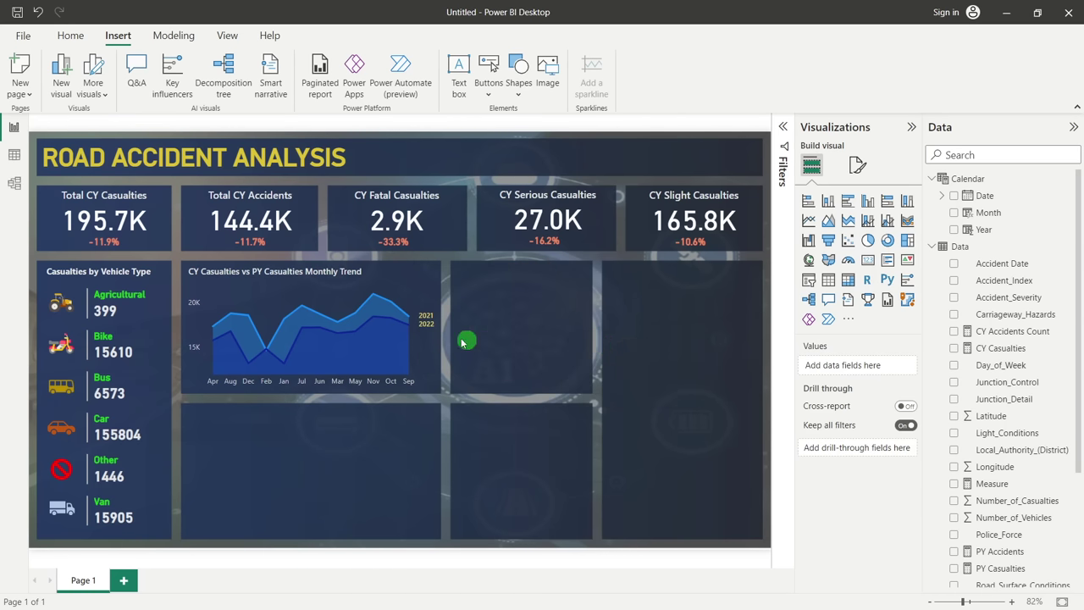
left_click(431, 257)
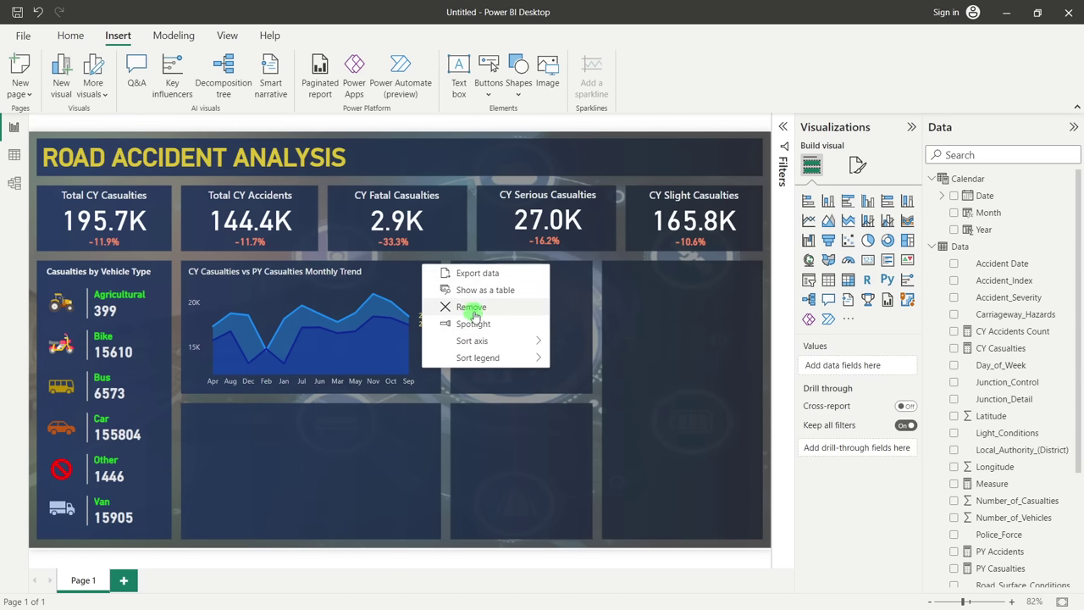
left_click(515, 340)
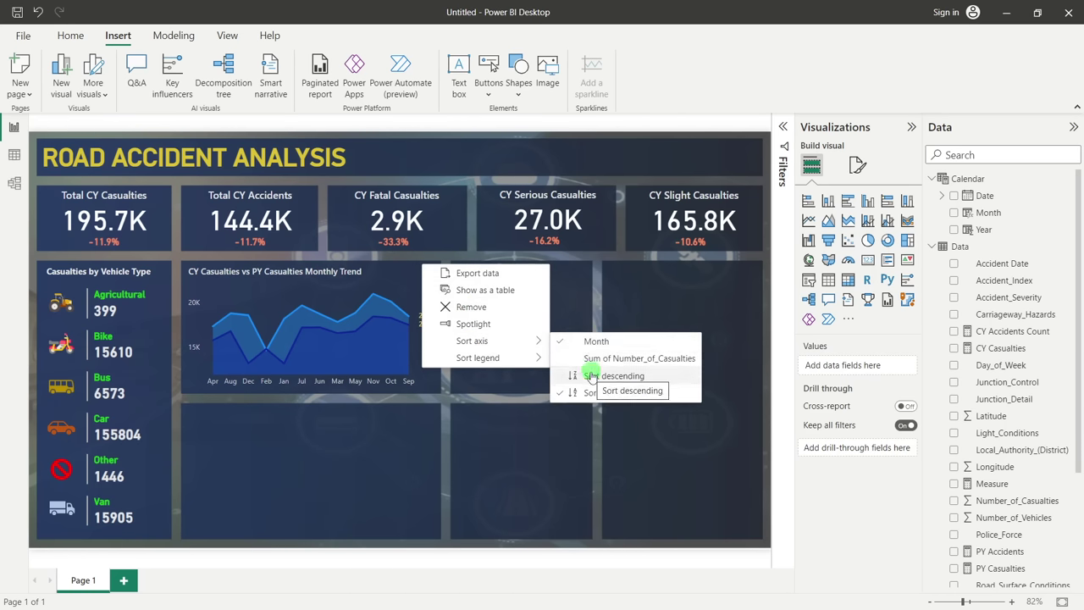
left_click(597, 392)
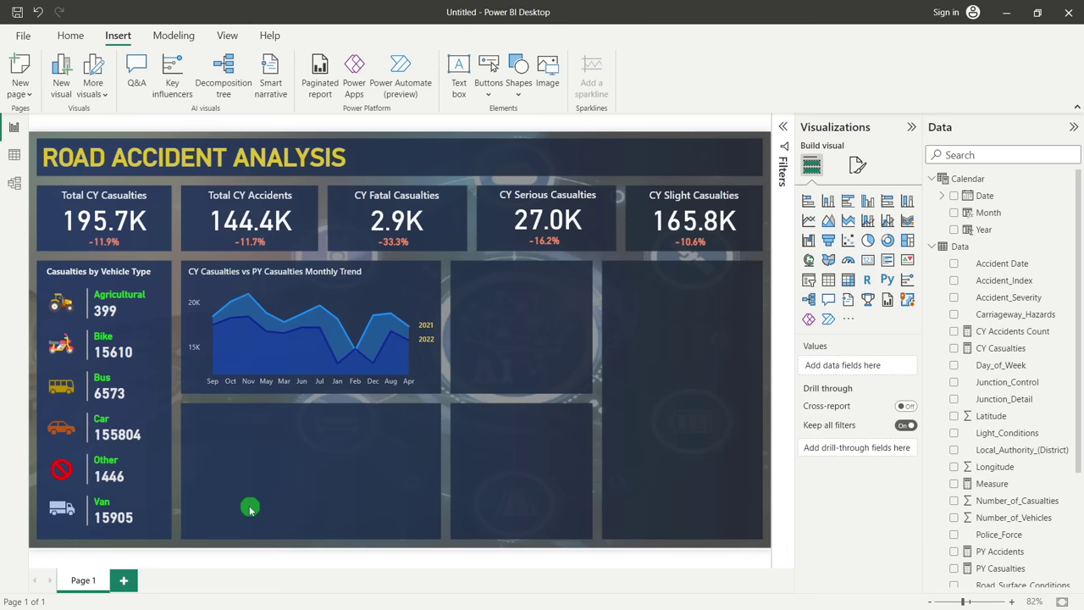
Test sorting the trend chart's legend years descending, then back to ascending
right_click(426, 263)
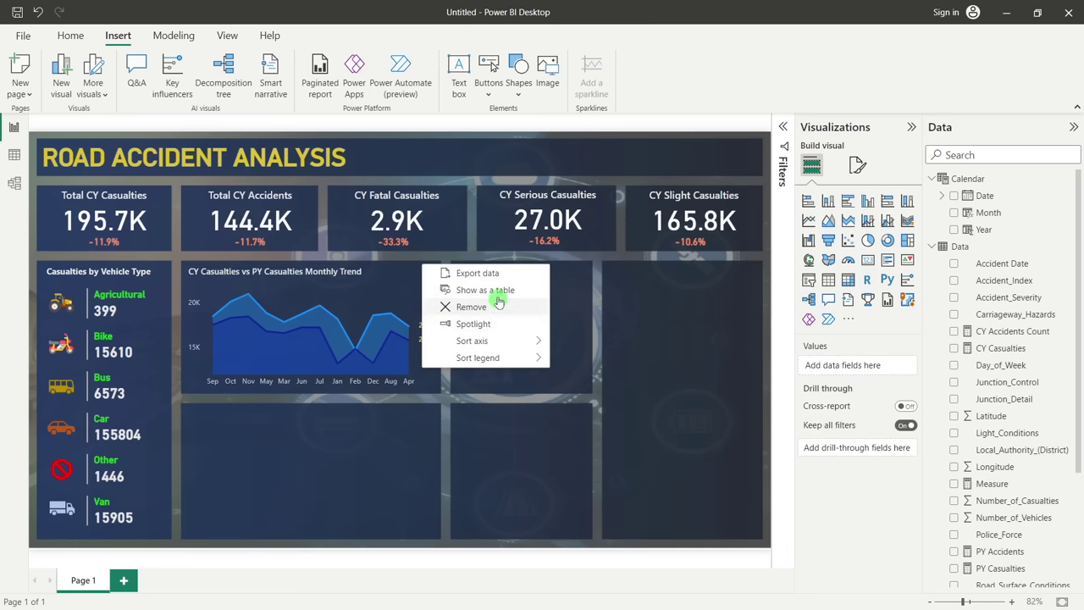
mouse_move(512, 362)
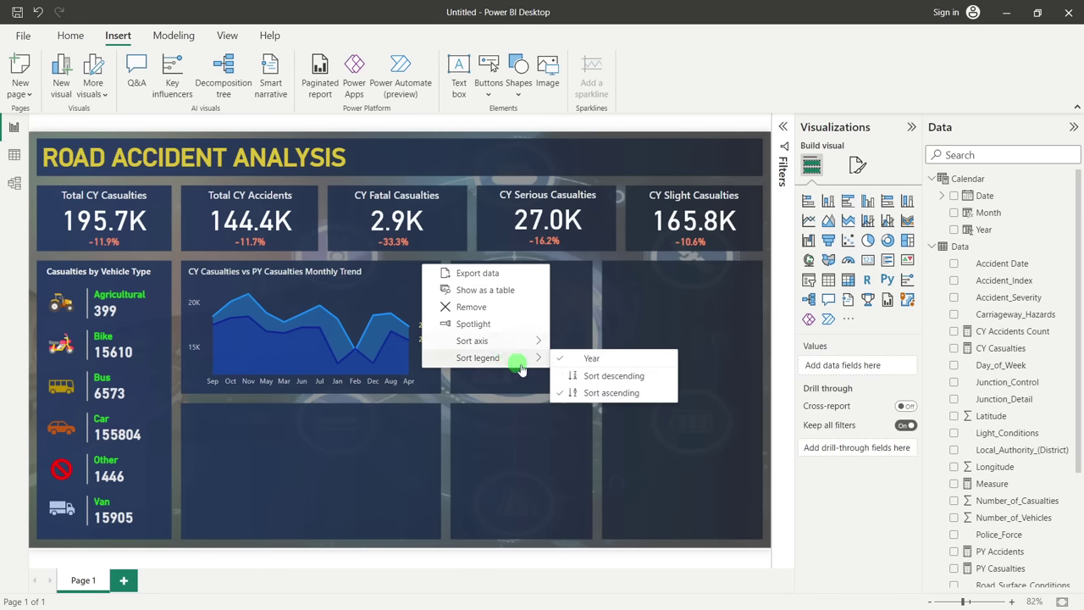
left_click(605, 374)
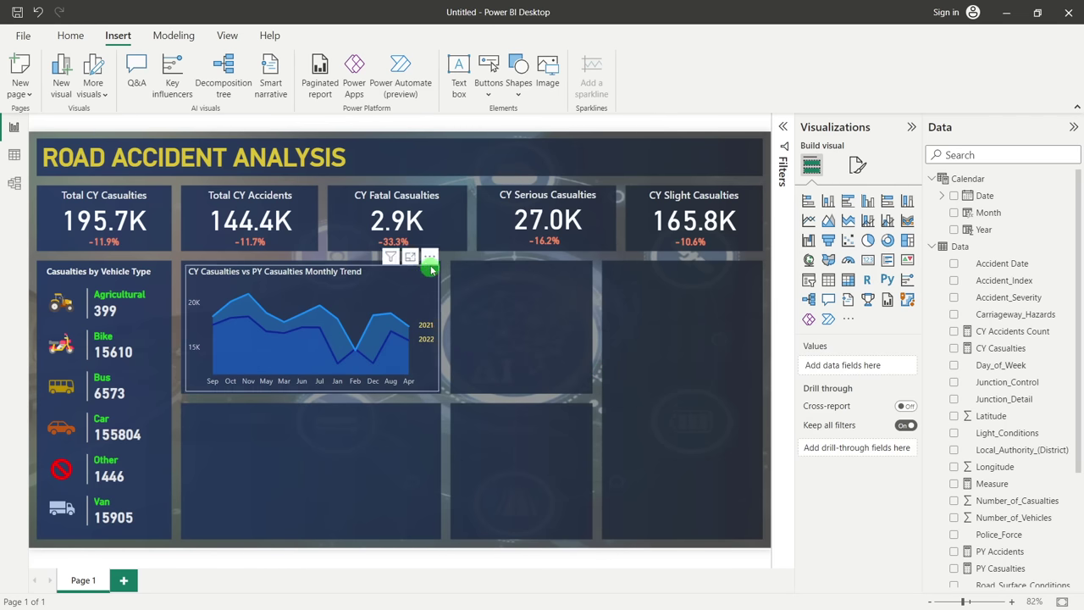
left_click(431, 257)
mouse_move(576, 358)
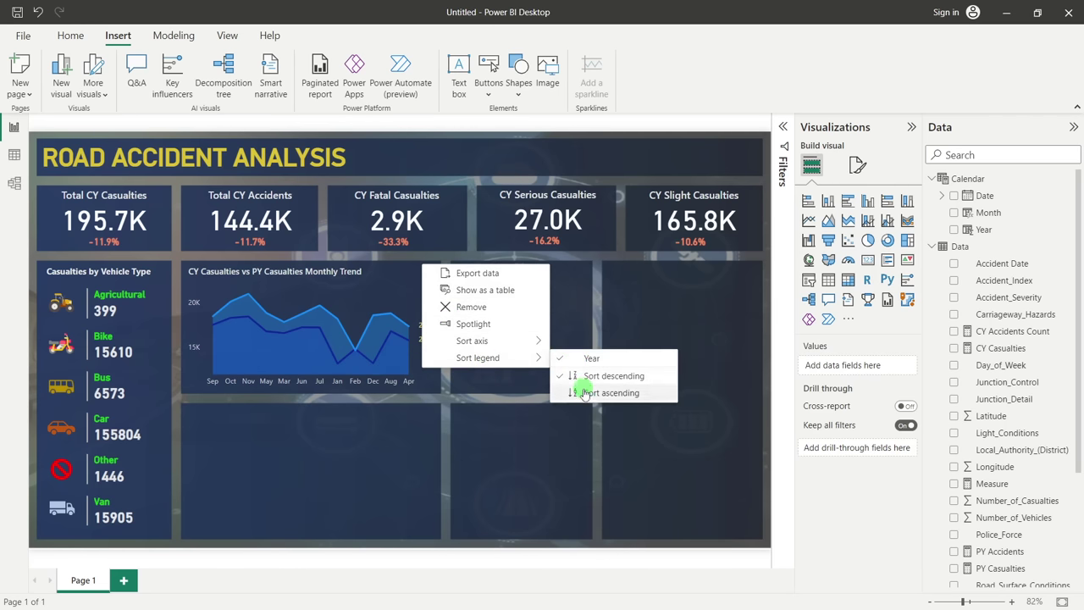
left_click(583, 391)
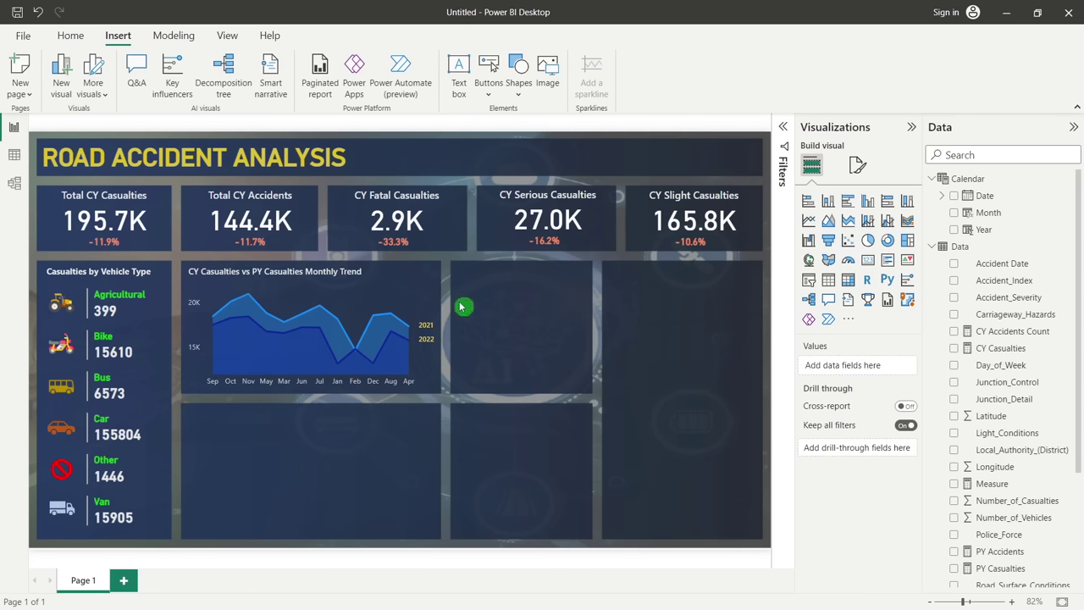
Return the month axis to ascending order and view the Data table's accident rows
left_click(431, 256)
mouse_move(515, 355)
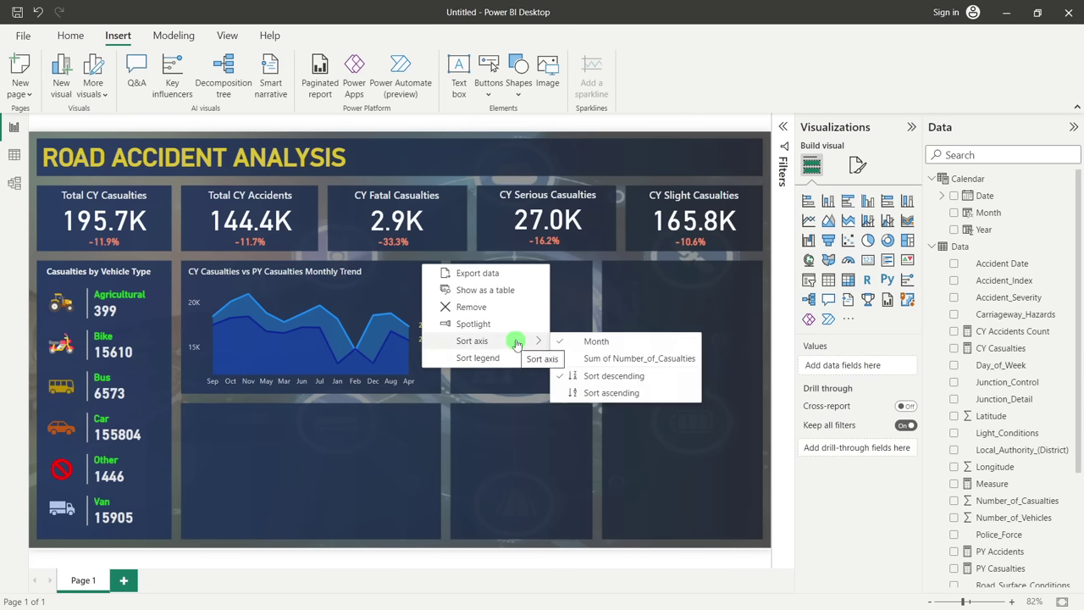
left_click(593, 392)
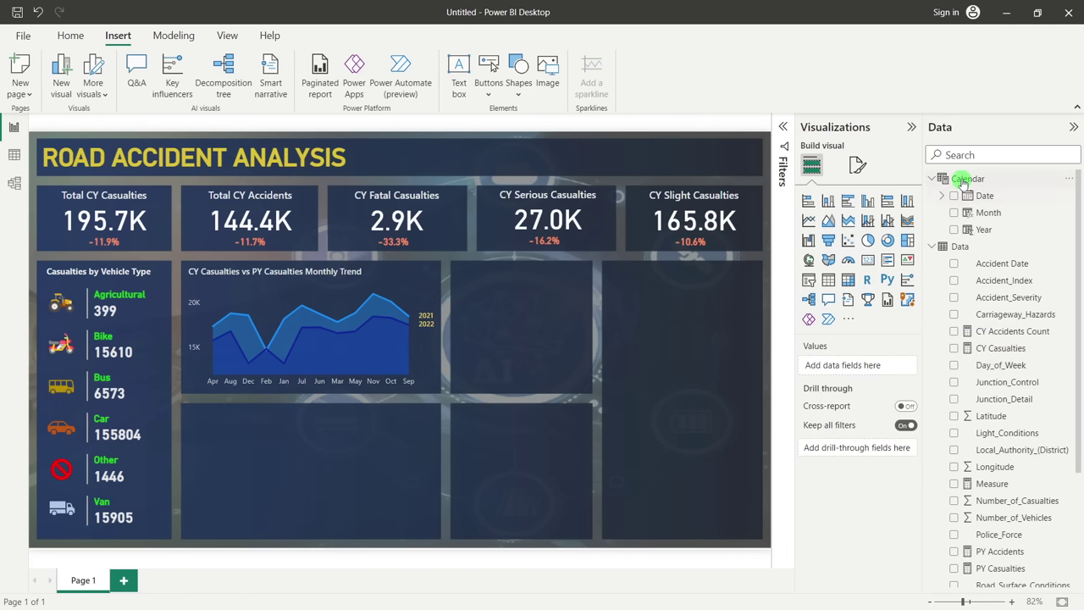
left_click(12, 156)
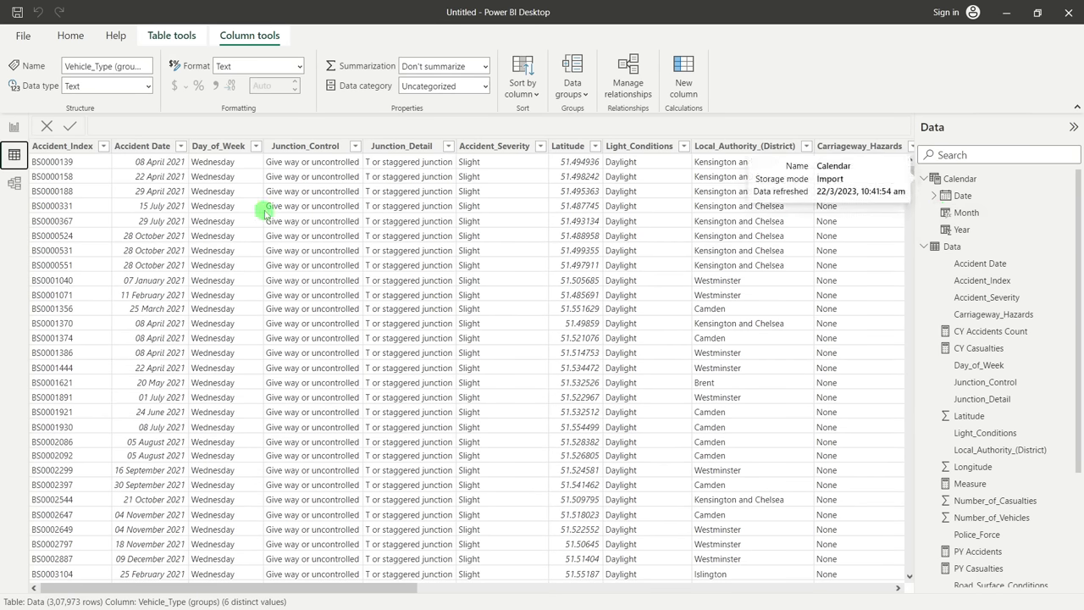
Display the Calendar table's 730 dates in Data view
left_click(951, 178)
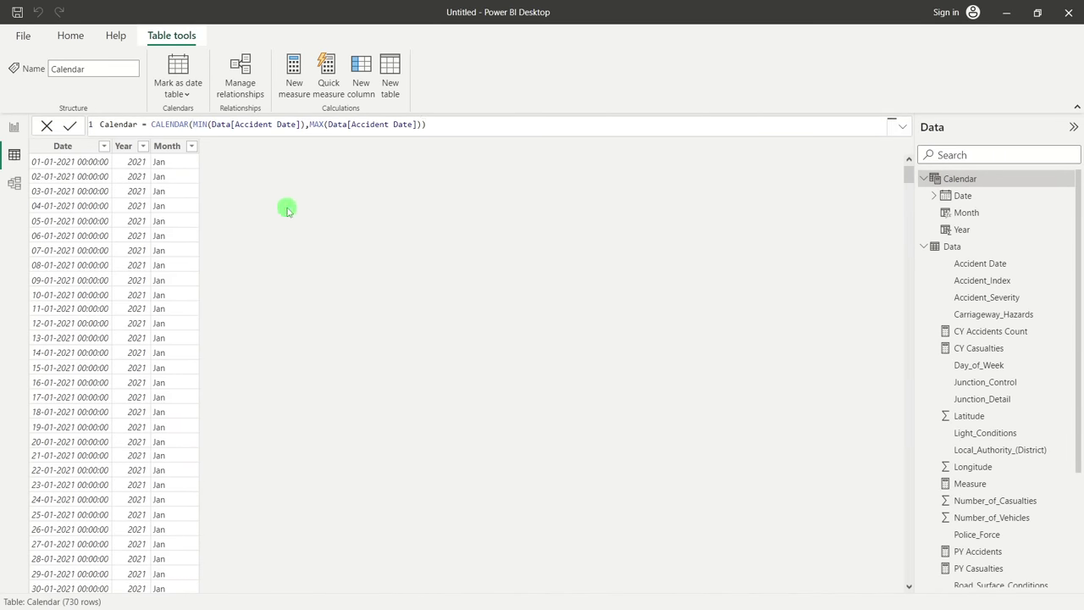
Create the calculated column Month Number = MONTH('Calendar'[Date]) in the Calendar table
left_click(357, 84)
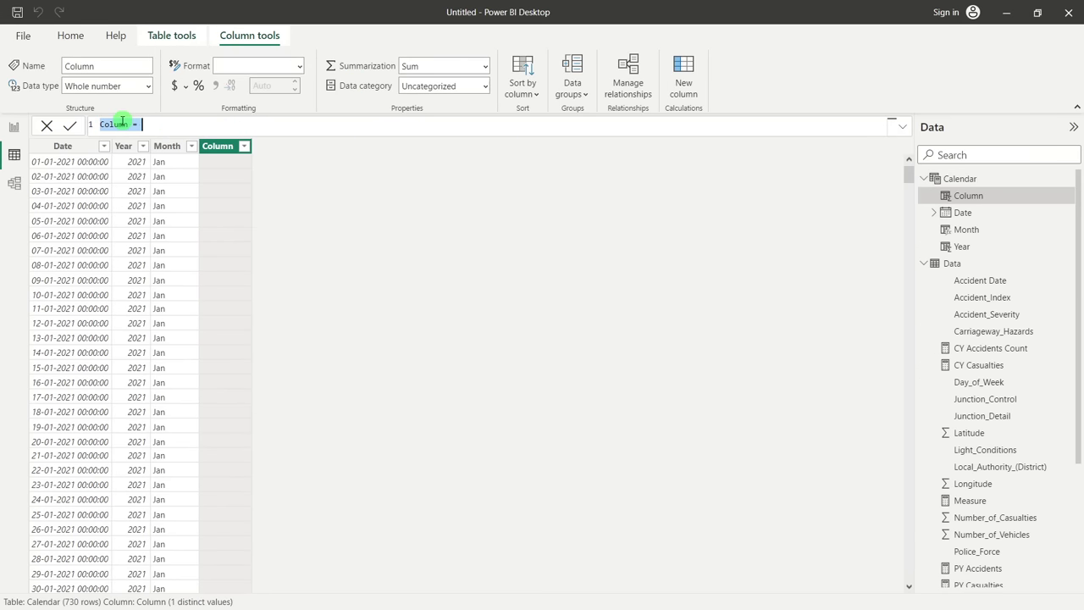
left_click_drag(128, 125, 94, 132)
type("Month Number")
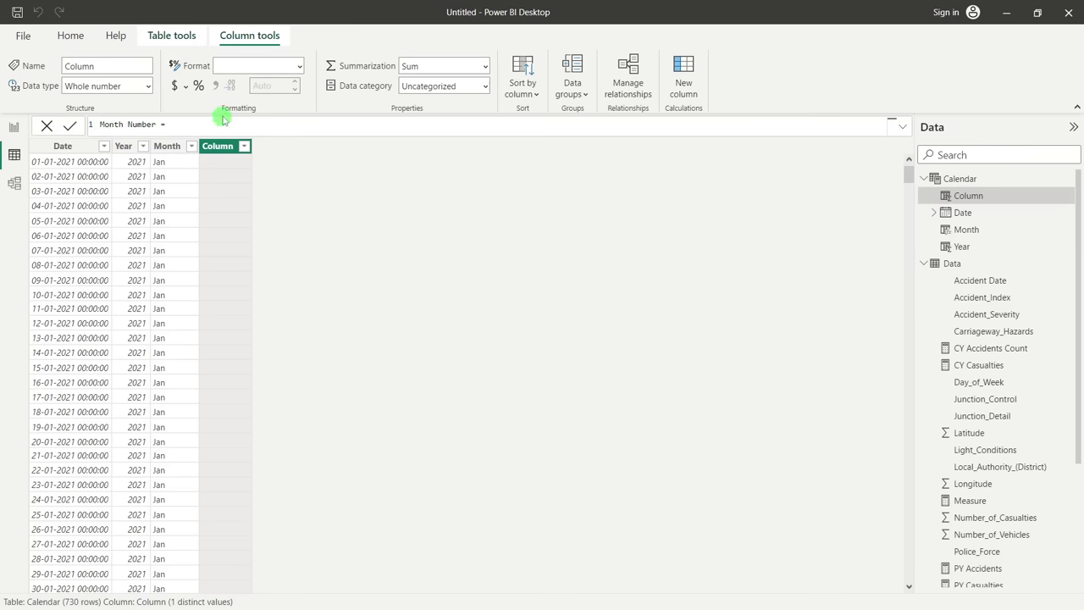
type("mont")
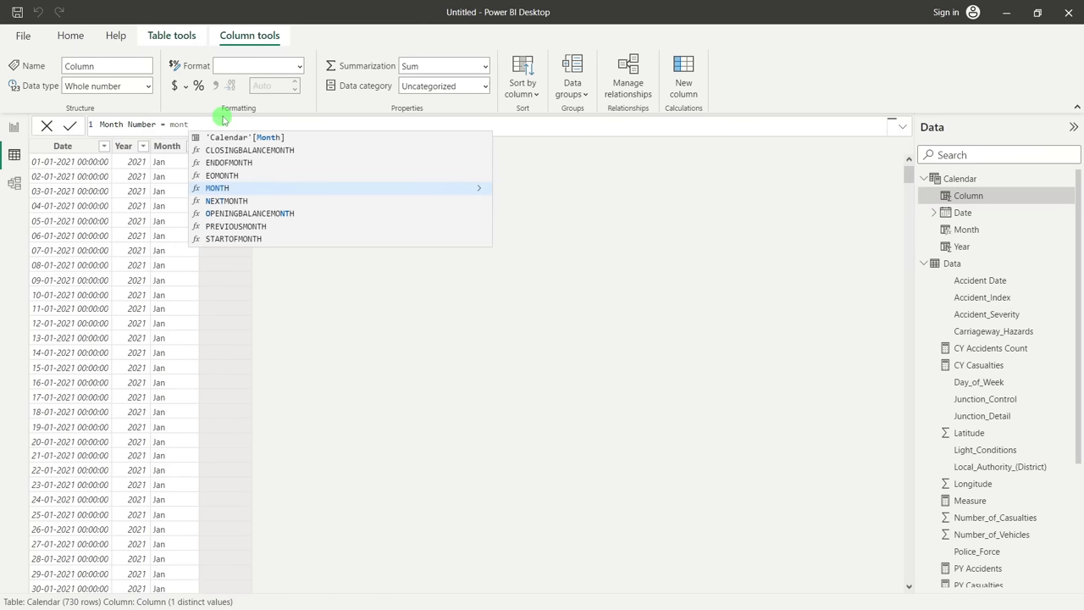
left_click(217, 187)
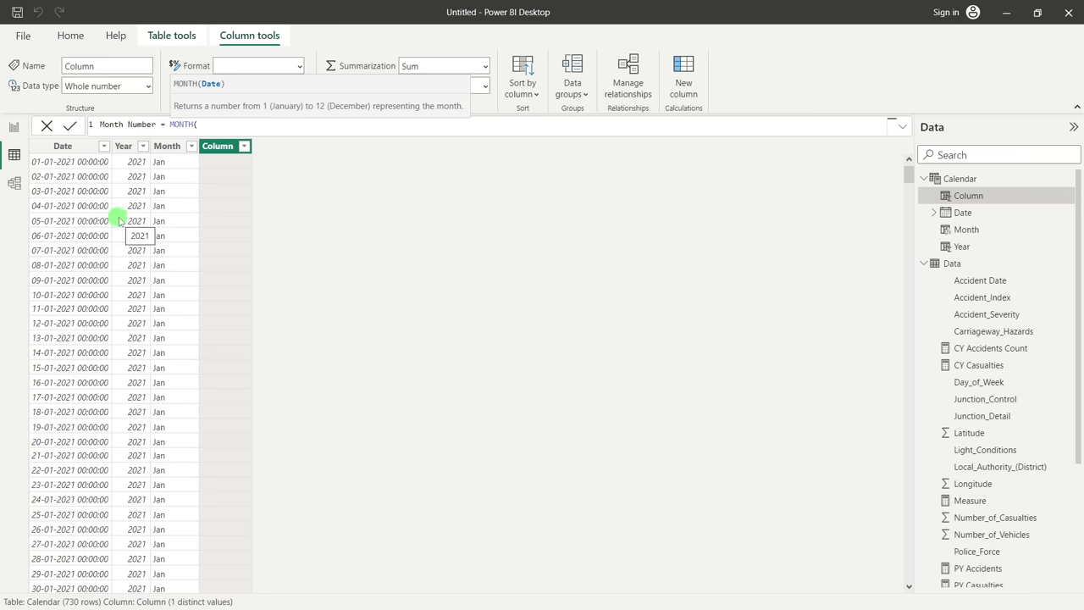
type("cal")
left_click(267, 153)
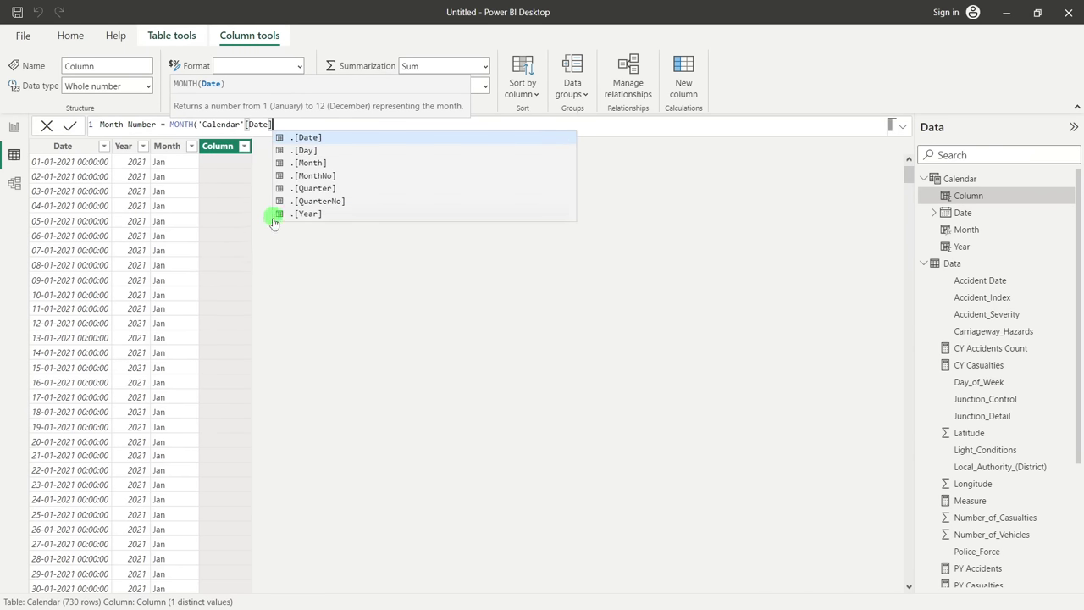
type(")")
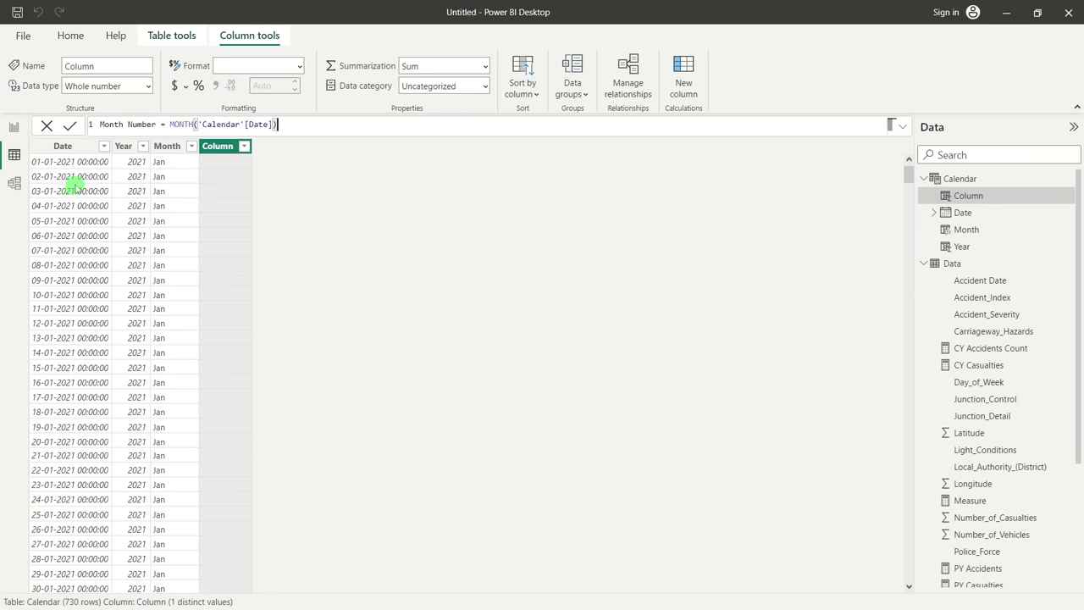
key("Return")
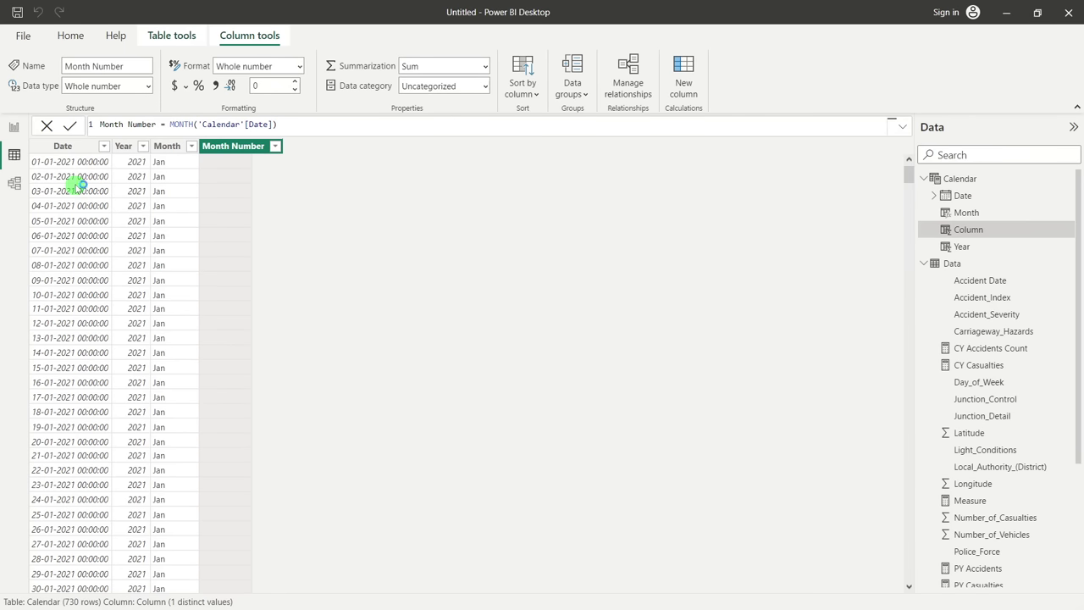
Scroll the Calendar table to verify Month Number values 1–12, then return to Report view
scroll(271, 229, "down", 4)
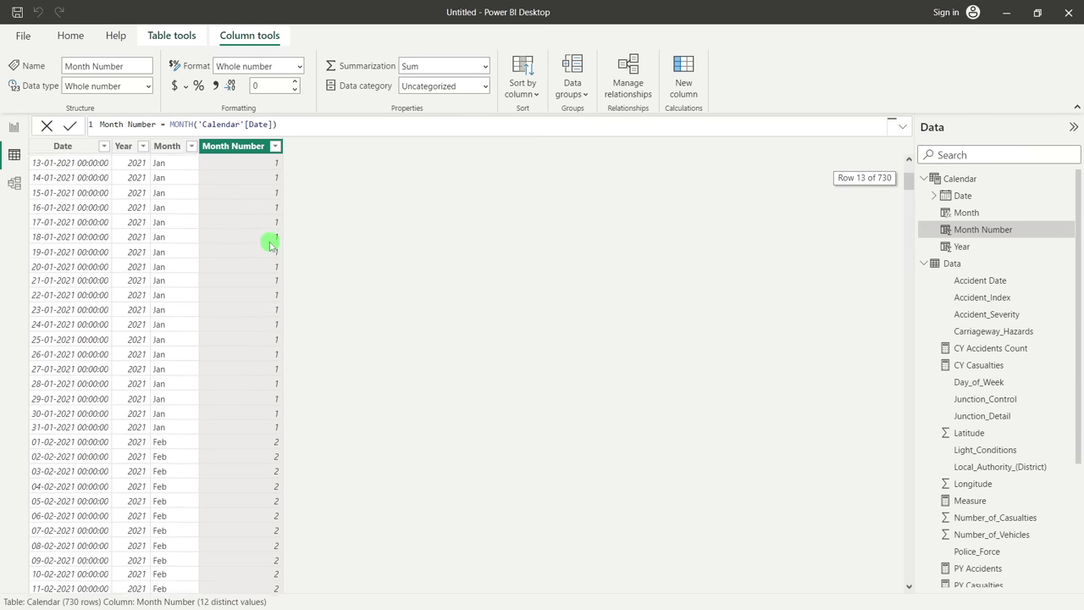
scroll(271, 213, "up", 4)
scroll(169, 220, "down", 3)
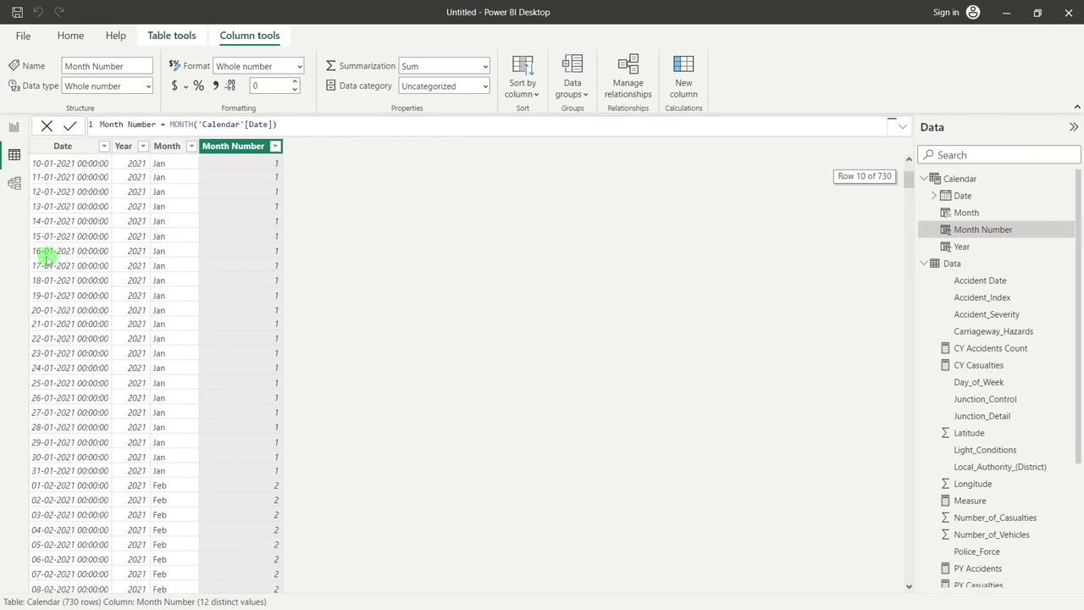
scroll(327, 352, "down", 9)
scroll(327, 353, "down", 4)
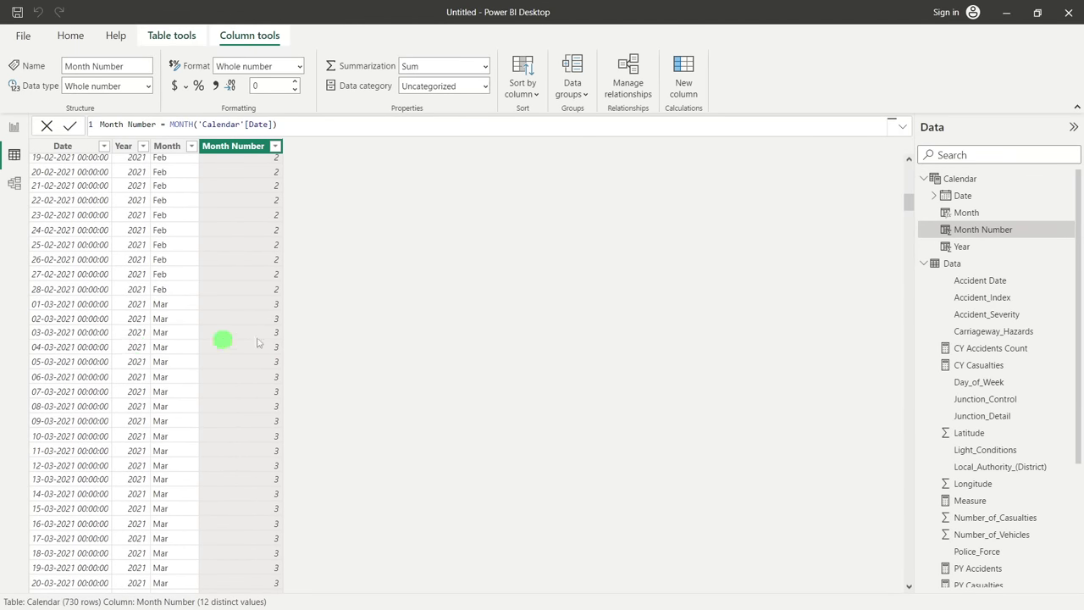
scroll(271, 349, "down", 20)
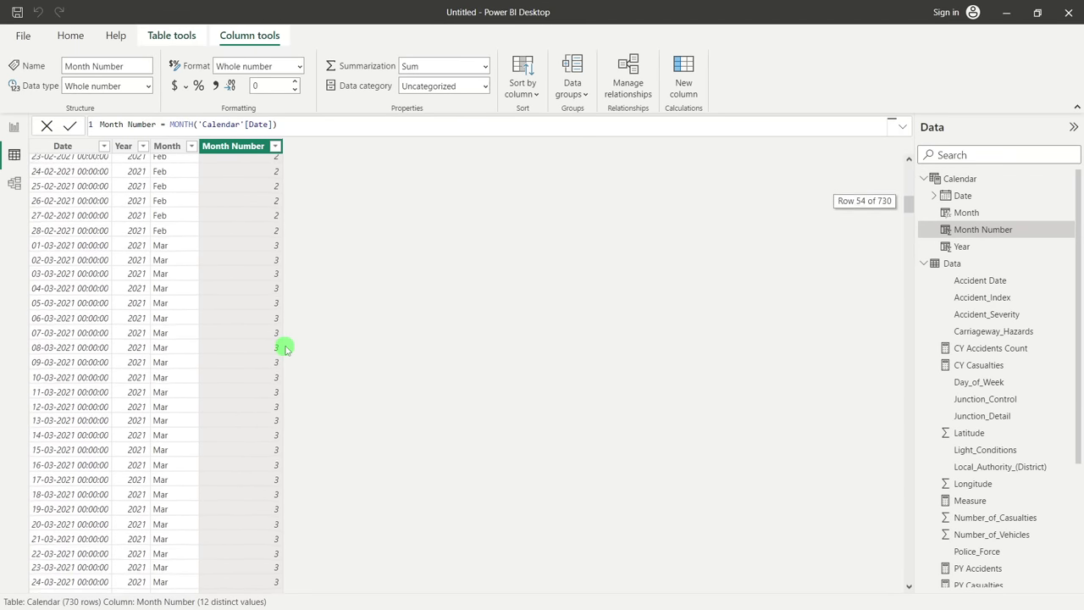
scroll(285, 348, "up", 20)
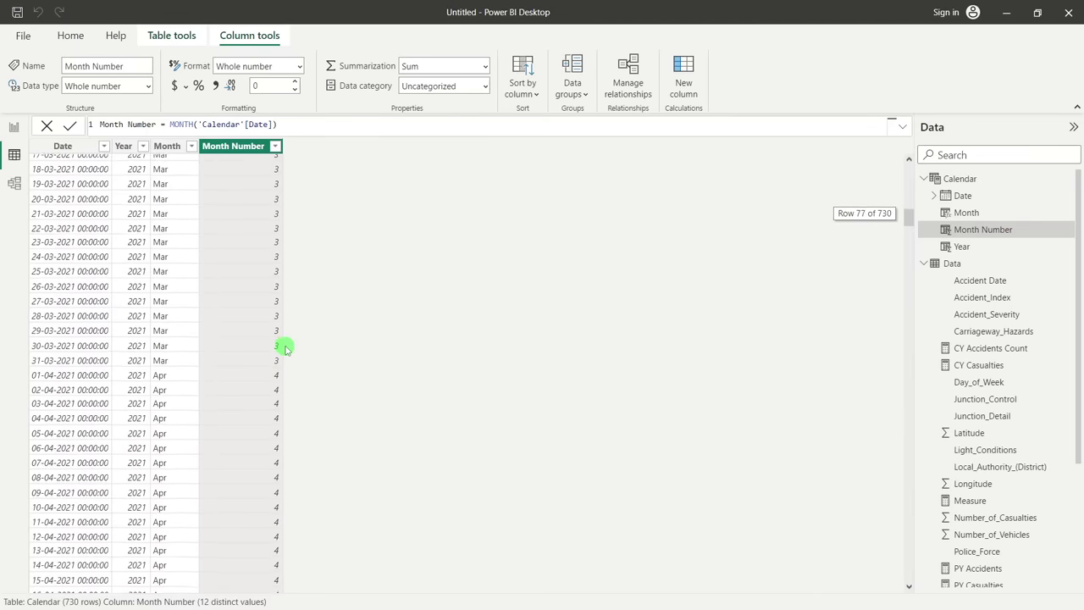
scroll(392, 340, "up", 1)
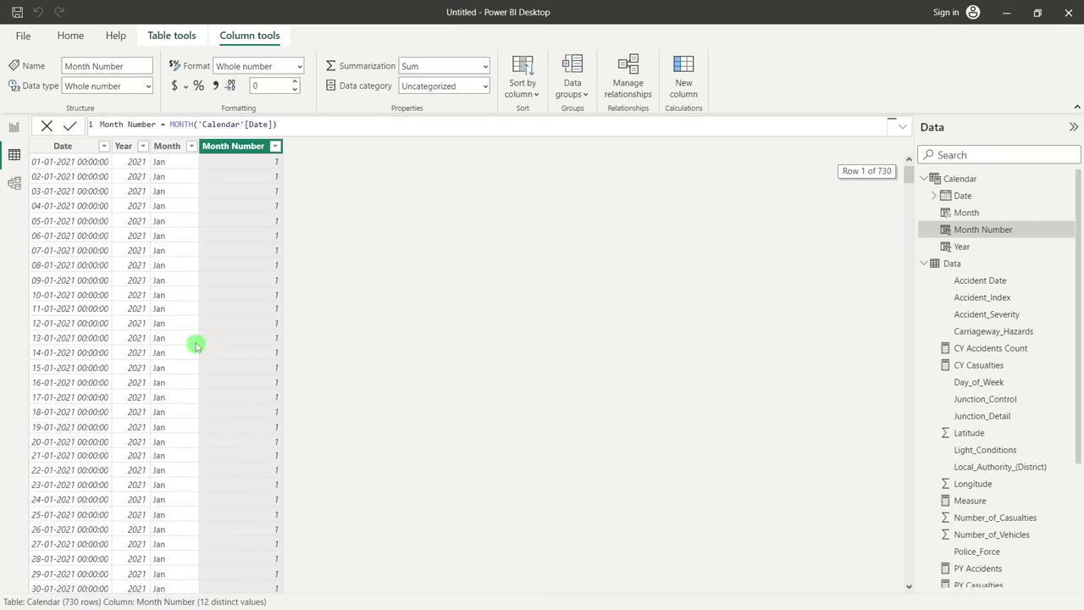
left_click(15, 127)
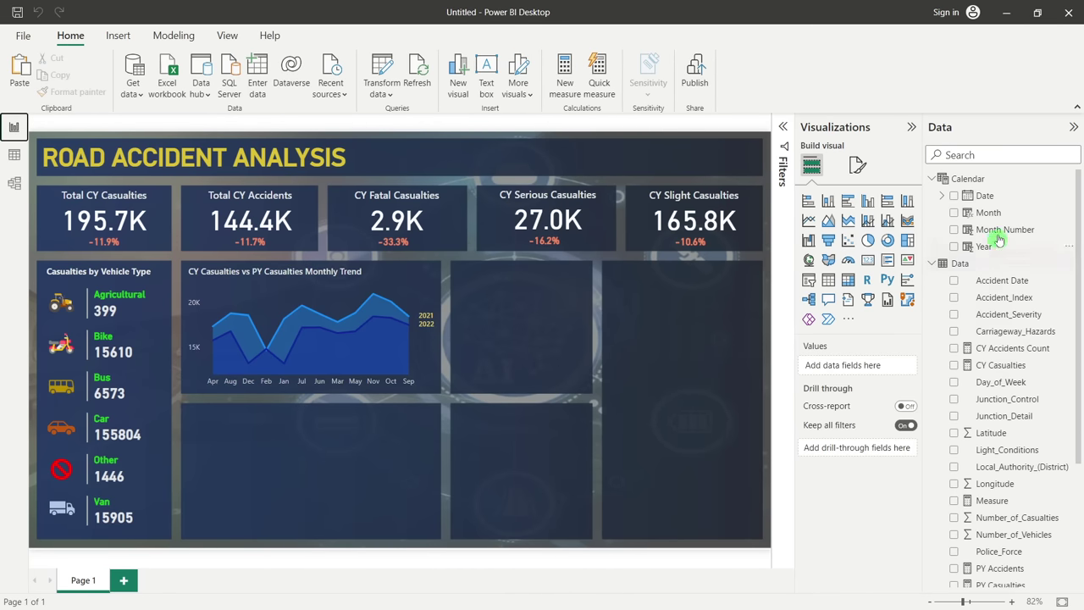
Sort the Calendar Month column by Month Number so the axis reads Jan to Dec
left_click(1010, 213)
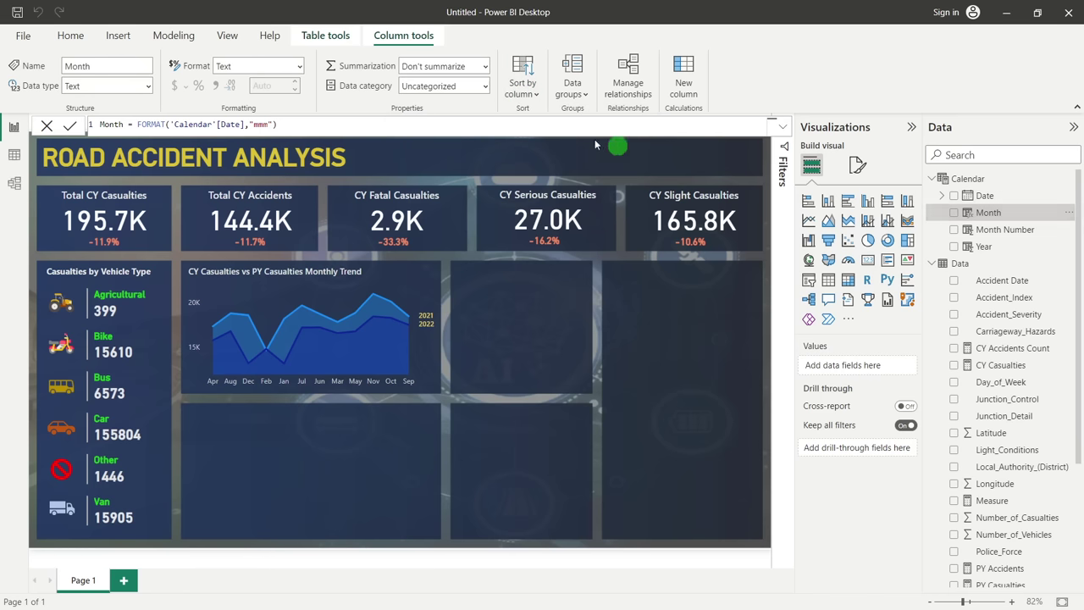
left_click(532, 93)
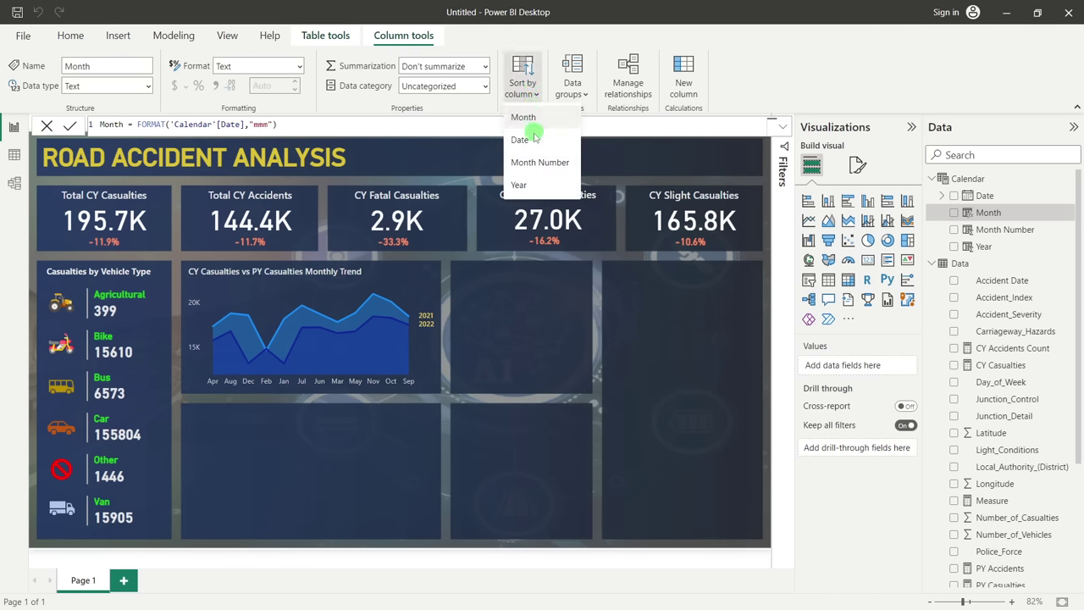
left_click(536, 162)
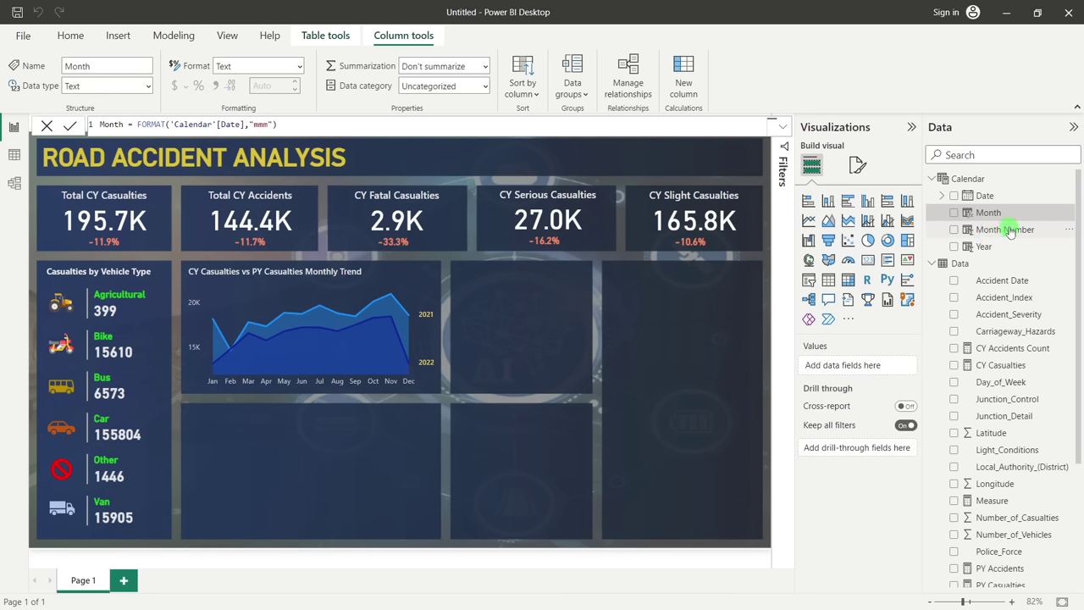
left_click(495, 455)
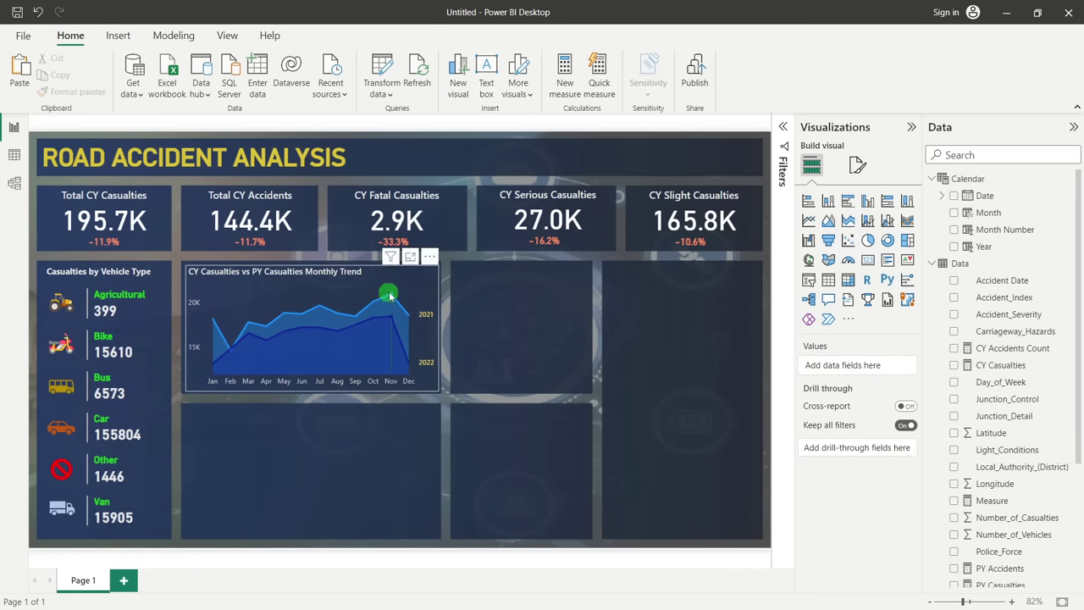
In the trend chart's line colour settings, make the 2022 series light blue
left_click(248, 288)
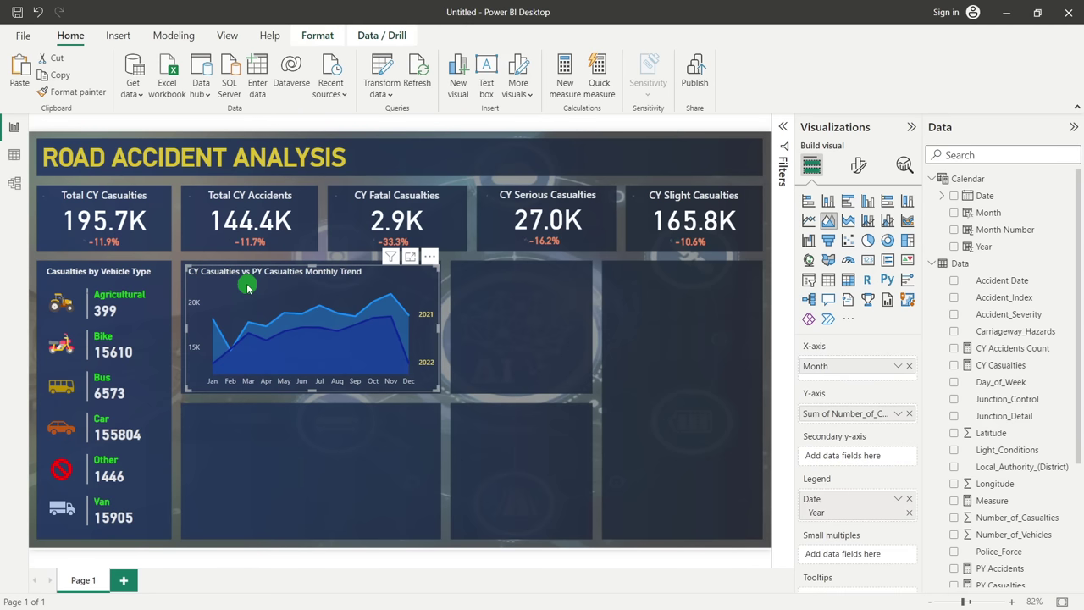
left_click(860, 168)
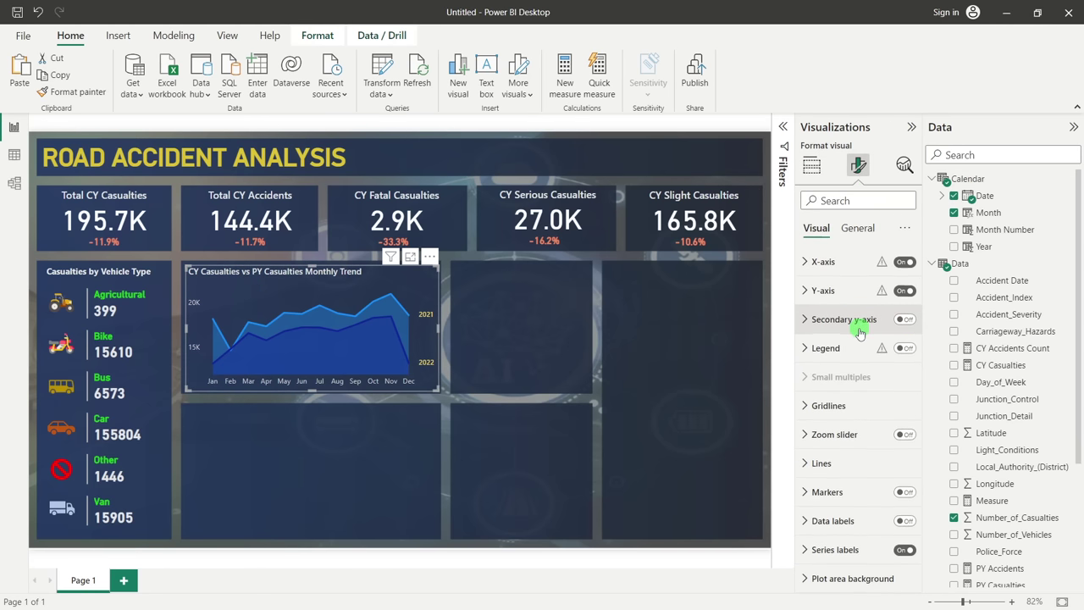
left_click(835, 464)
scroll(849, 436, "down", 5)
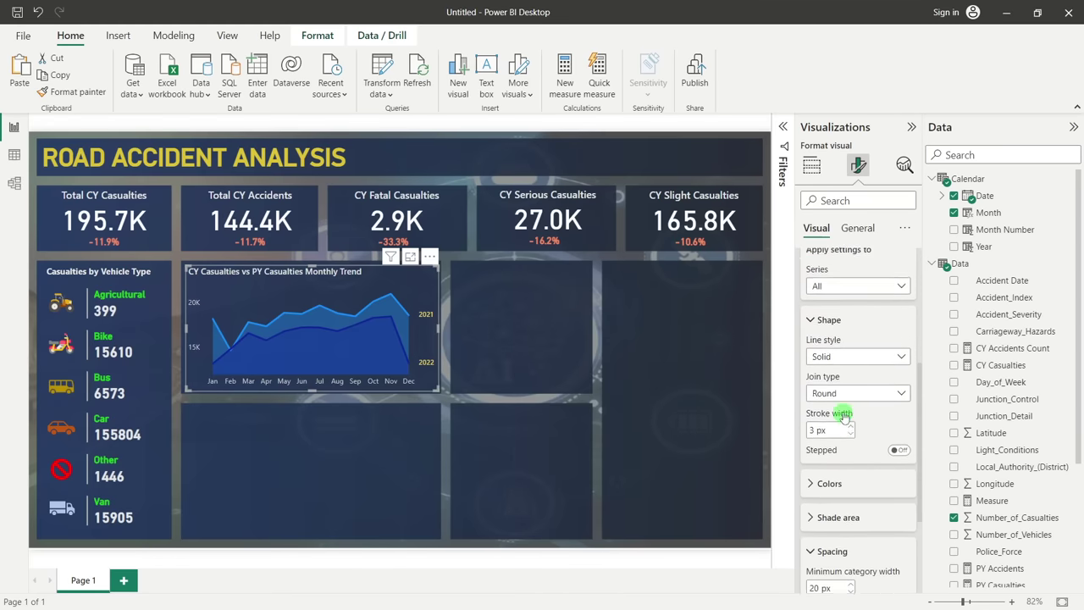
scroll(876, 405, "down", 3)
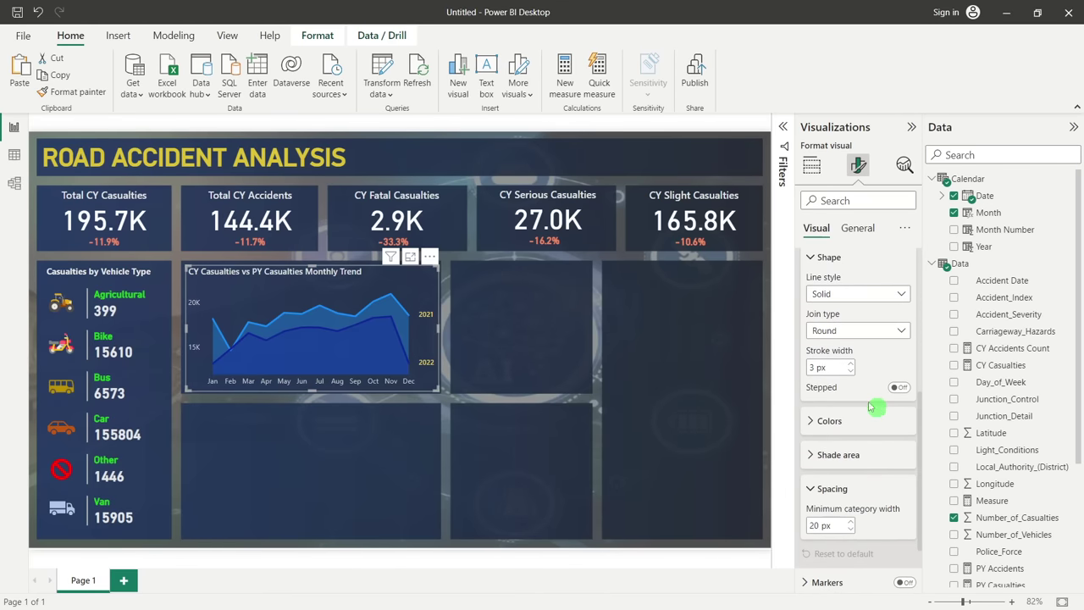
scroll(853, 396, "down", 2)
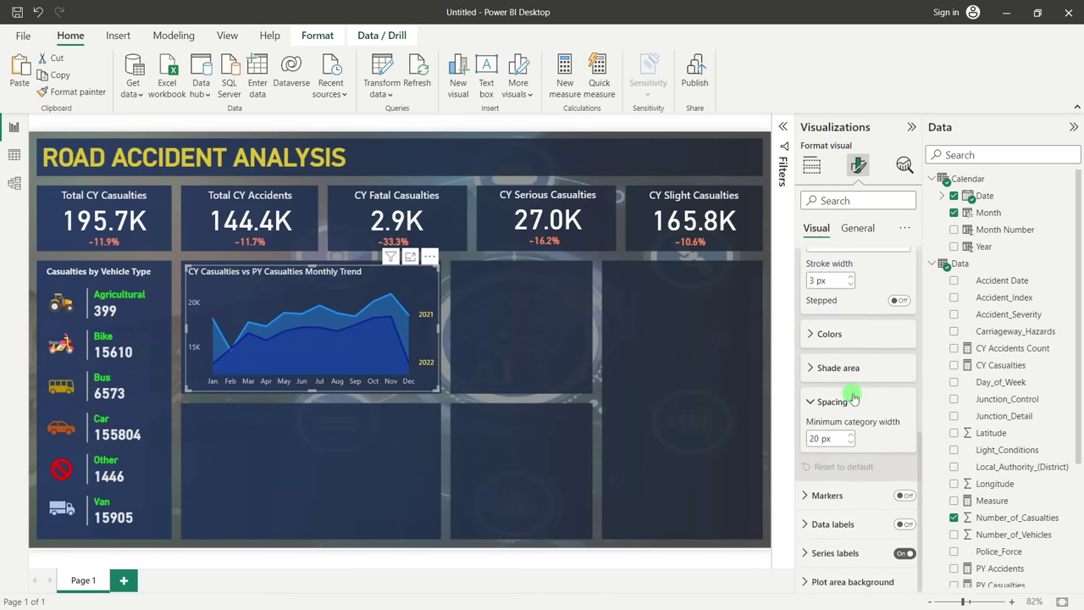
left_click(818, 331)
scroll(856, 345, "down", 2)
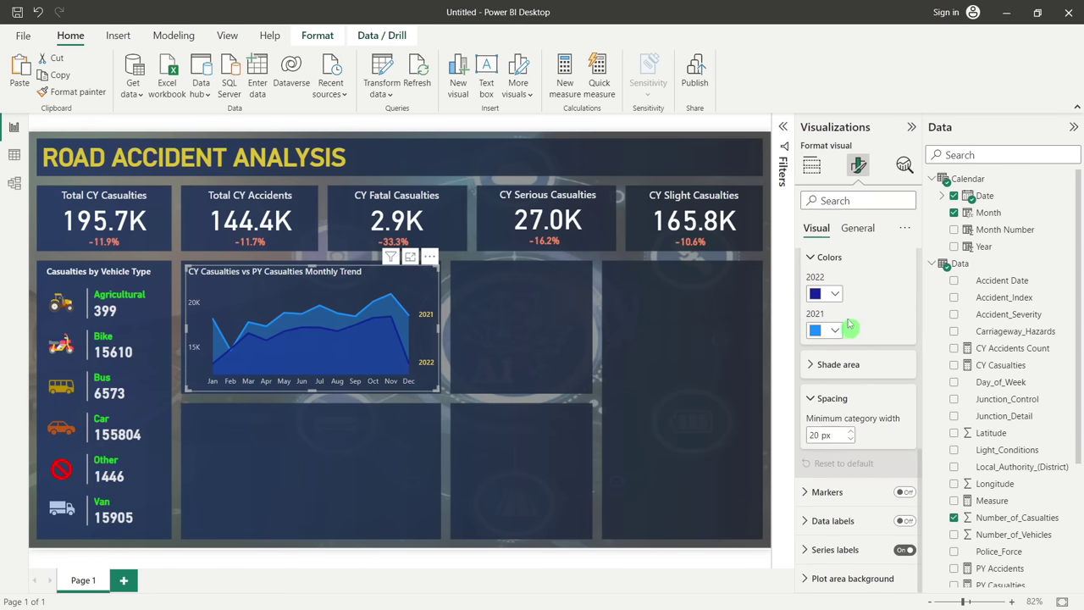
left_click(835, 293)
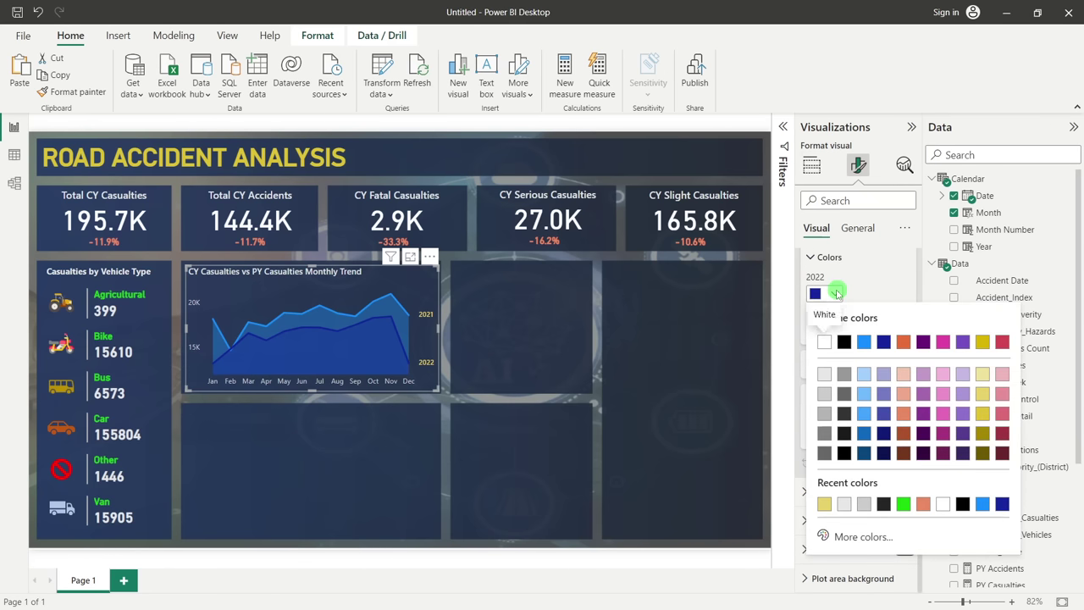
left_click(864, 414)
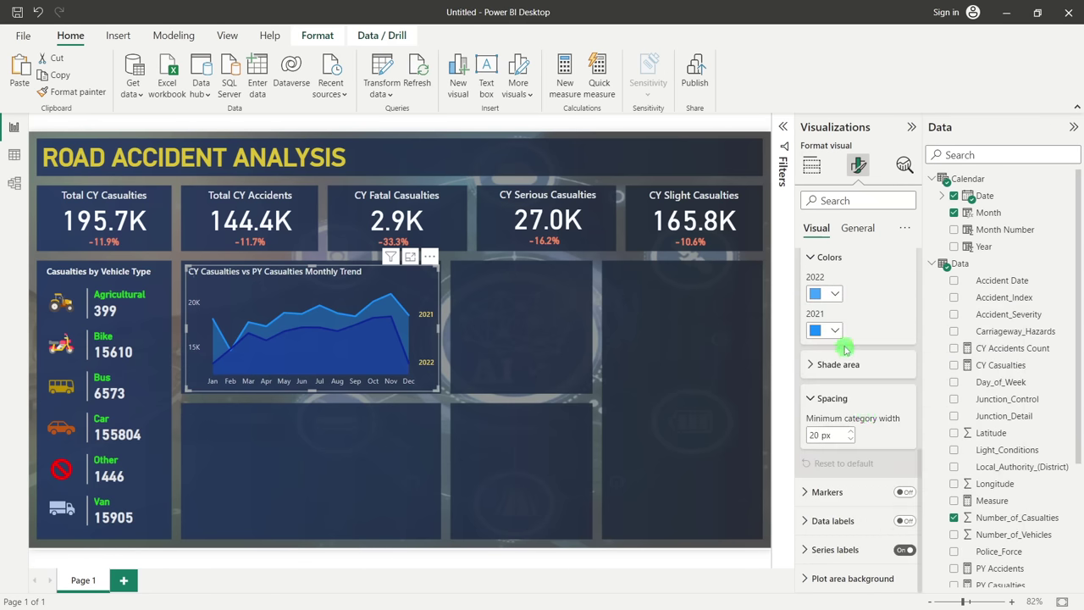
Make the trend chart's 2021 series orange and deselect the chart
left_click(837, 332)
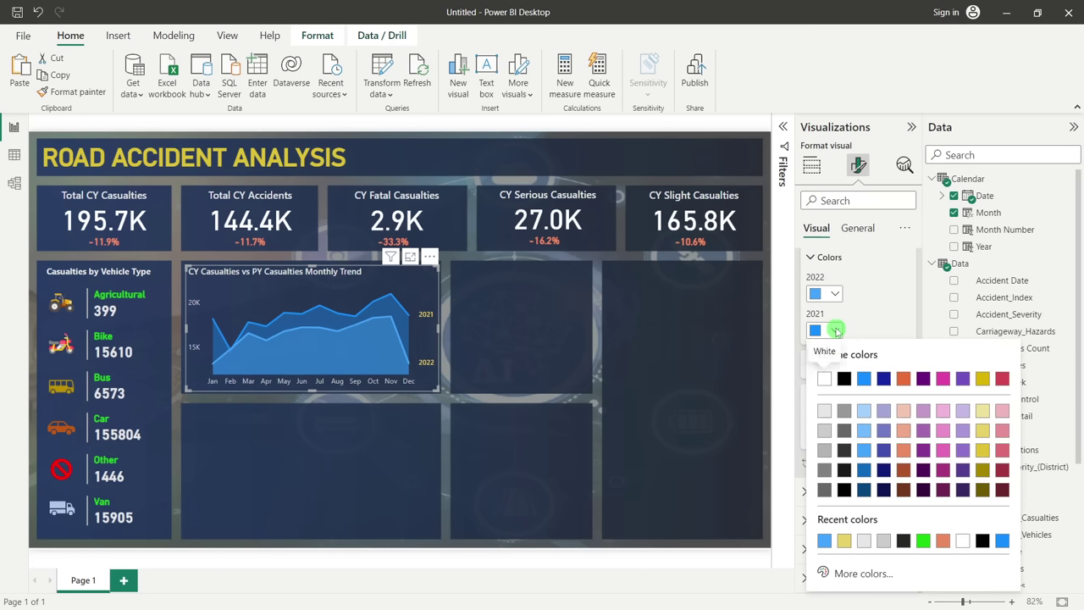
left_click(904, 456)
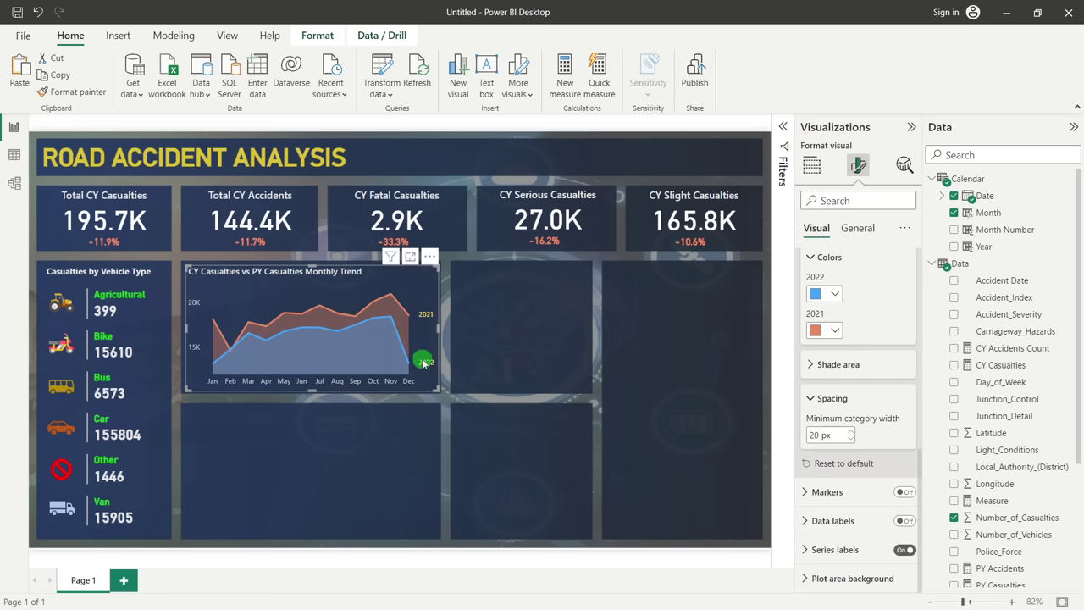
left_click(539, 356)
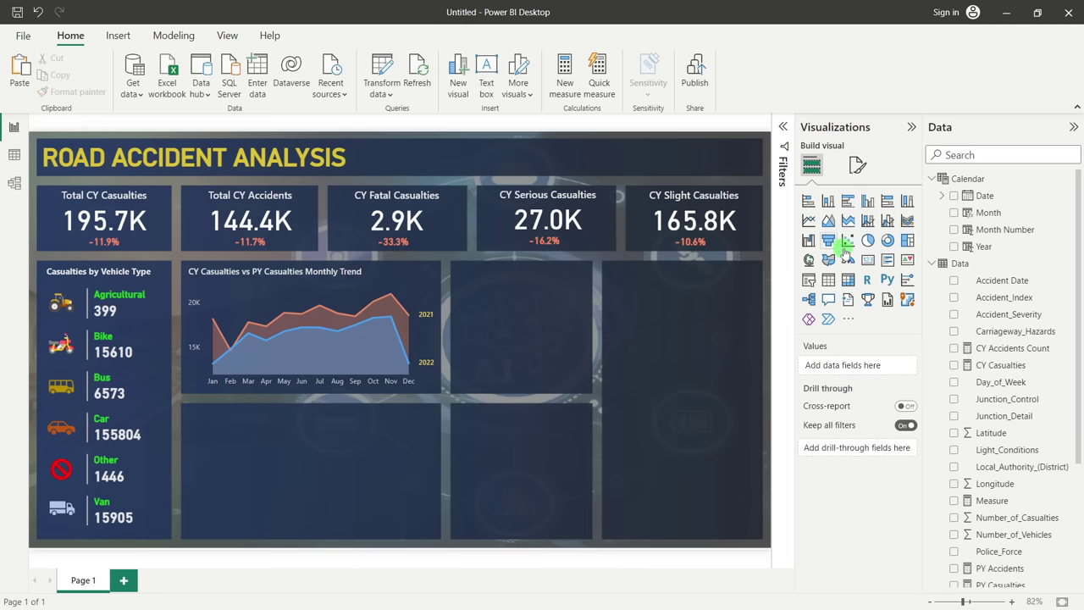
Add a donut chart with Urban_or_Rural_Area as legend and CY Casualties as values
left_click(887, 242)
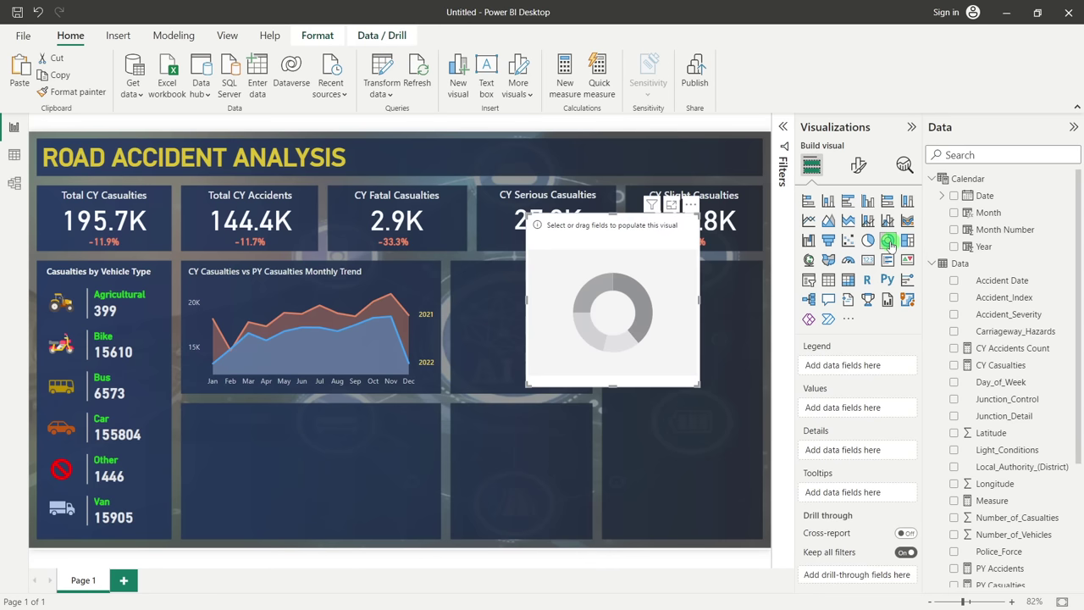
left_click_drag(640, 245, 570, 311)
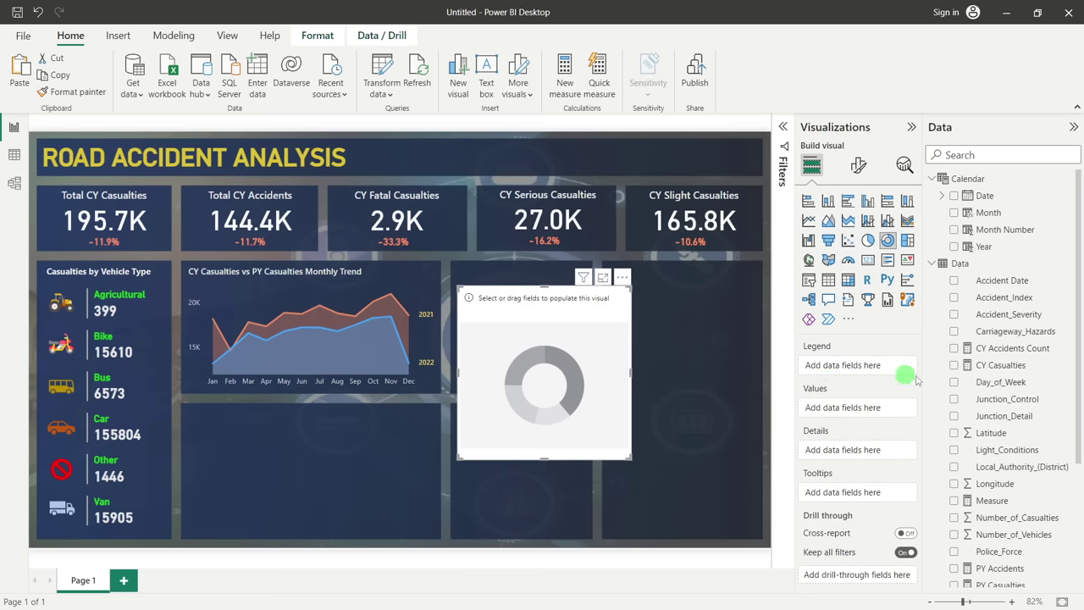
scroll(1025, 408, "down", 5)
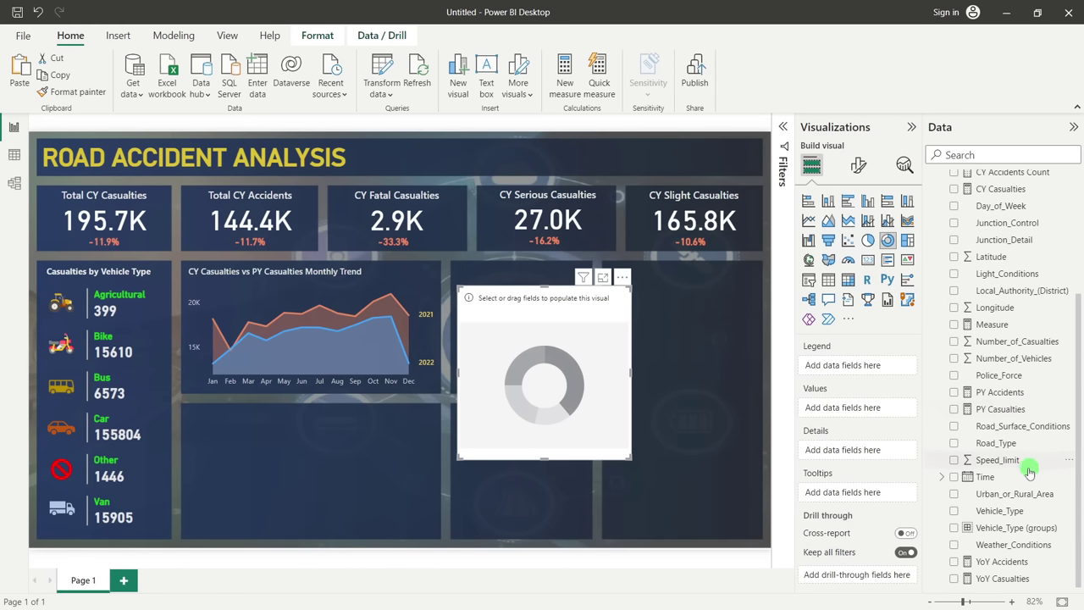
left_click_drag(1029, 497, 866, 371)
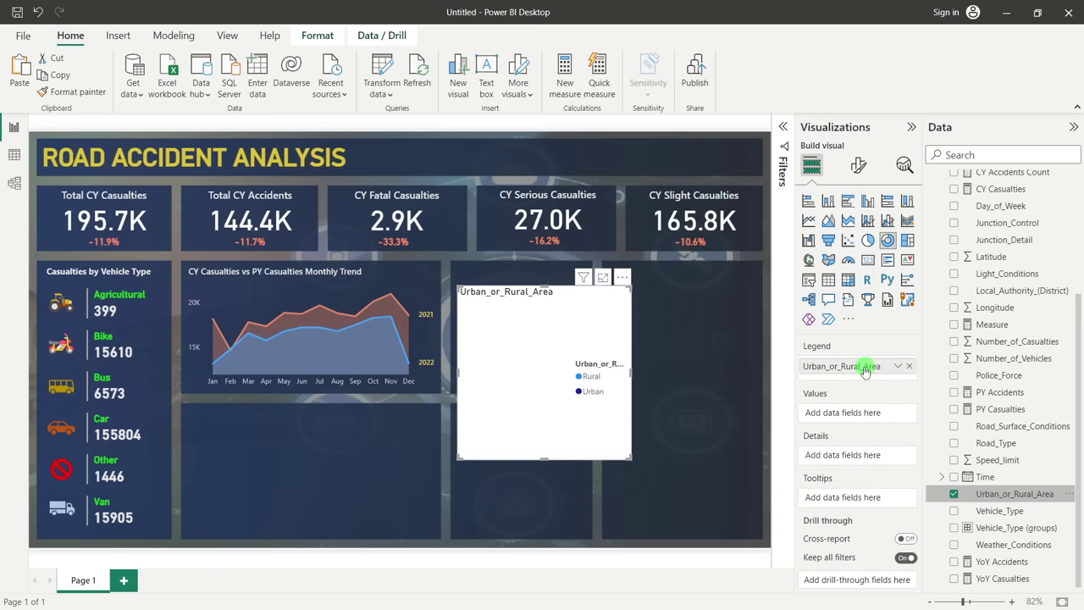
scroll(1046, 343, "up", 2)
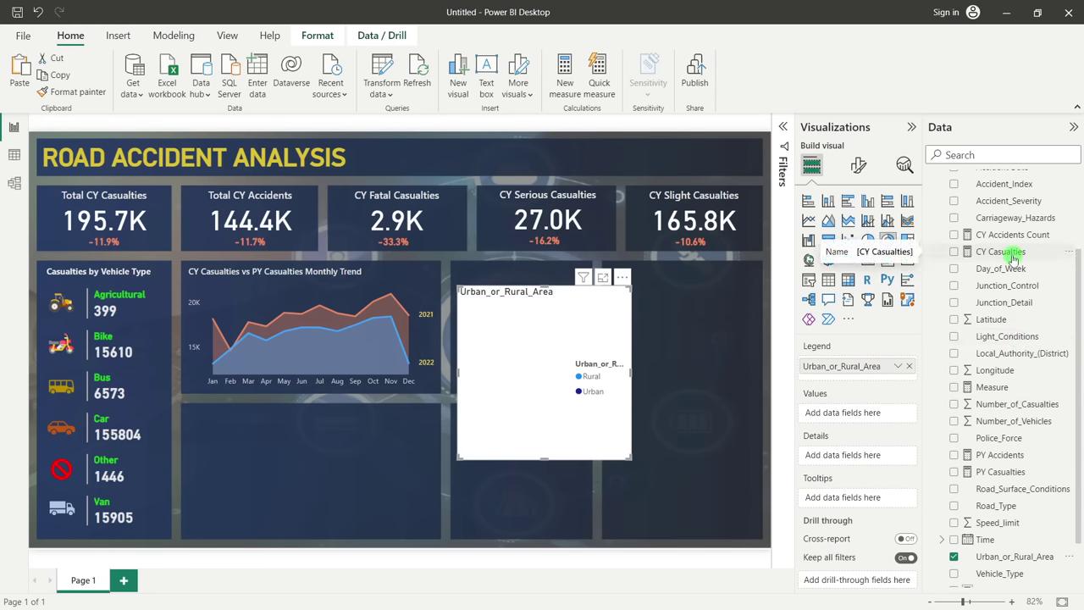
left_click_drag(1013, 257, 833, 421)
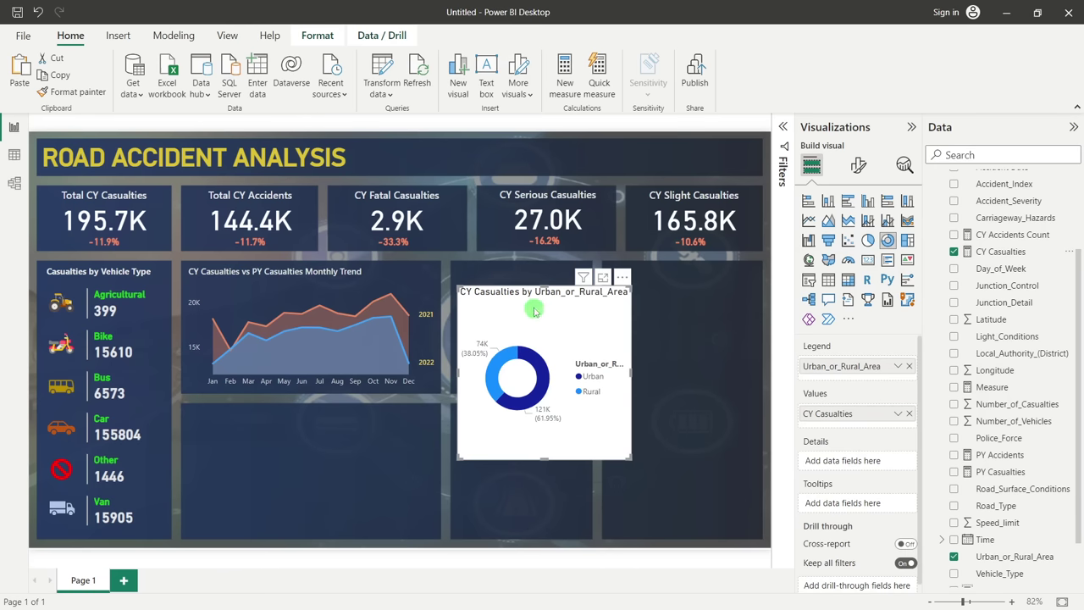
Move and resize the donut to fit the panel beside the trend chart
left_click_drag(535, 309, 532, 289)
left_click_drag(627, 351, 588, 354)
left_click_drag(519, 437, 528, 390)
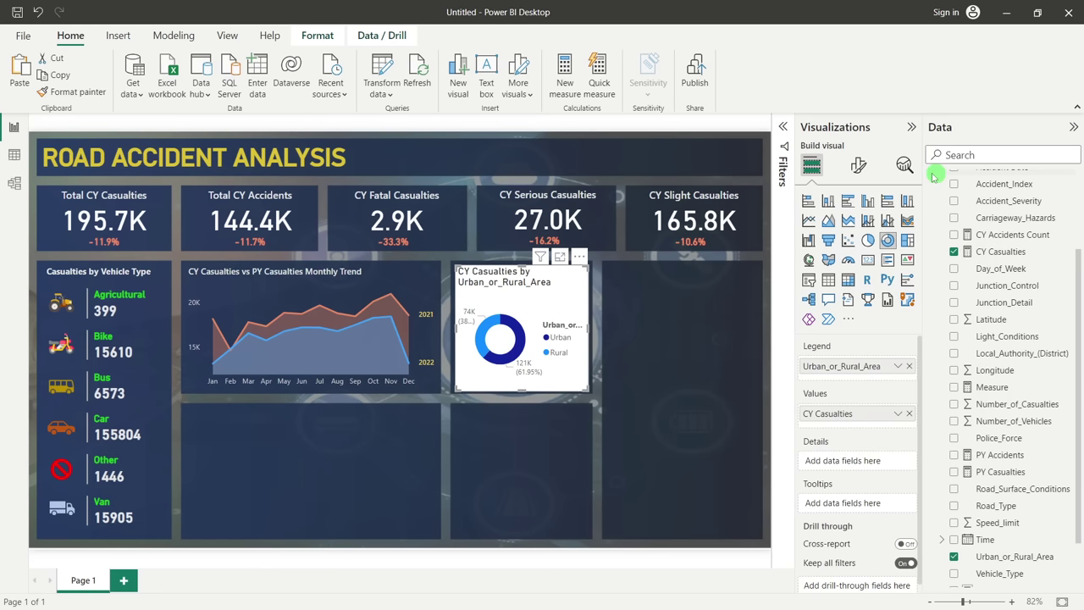
Turn off the donut's legend and set detail labels to 'Category, percent of total'
left_click(859, 169)
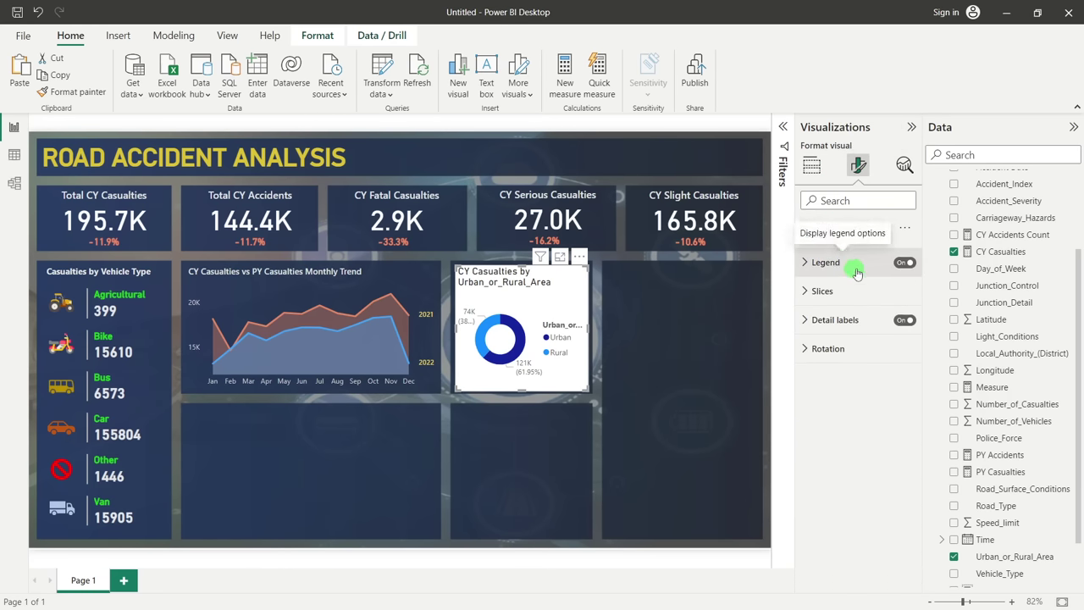
left_click(903, 263)
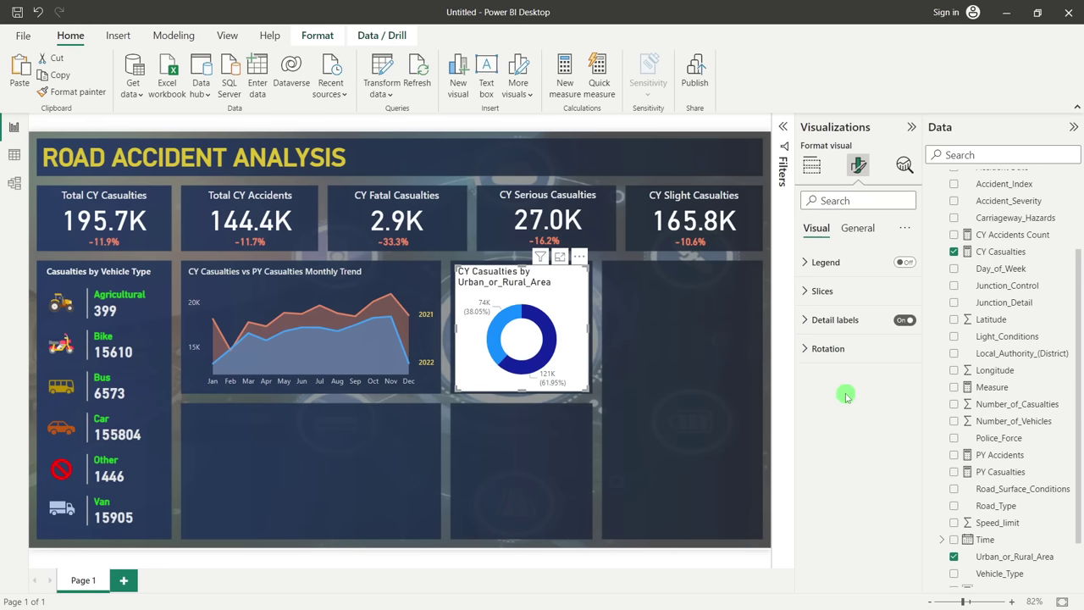
left_click(809, 322)
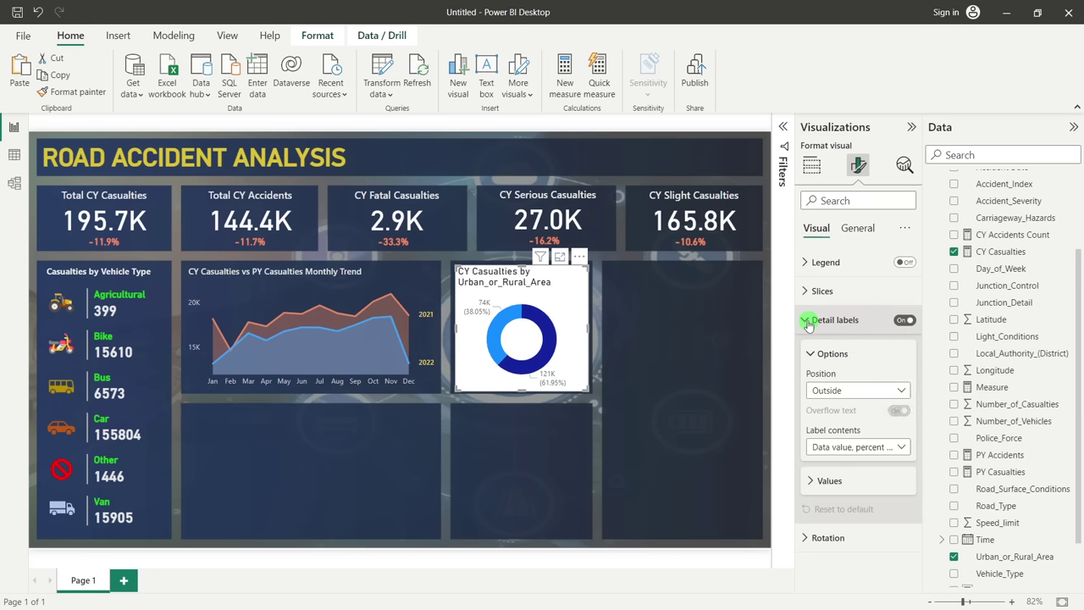
left_click(856, 449)
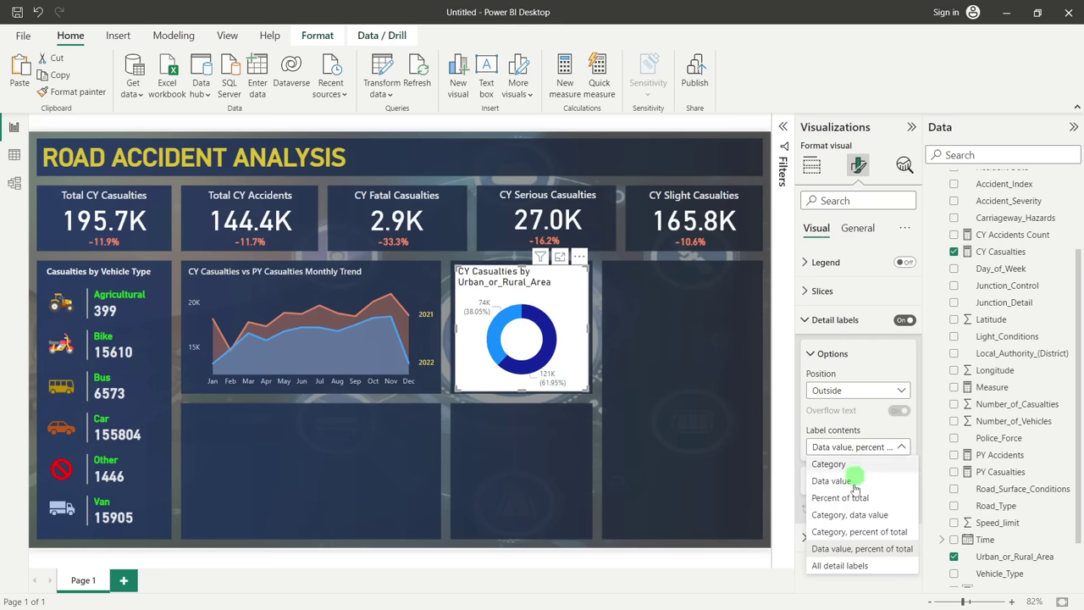
left_click(850, 532)
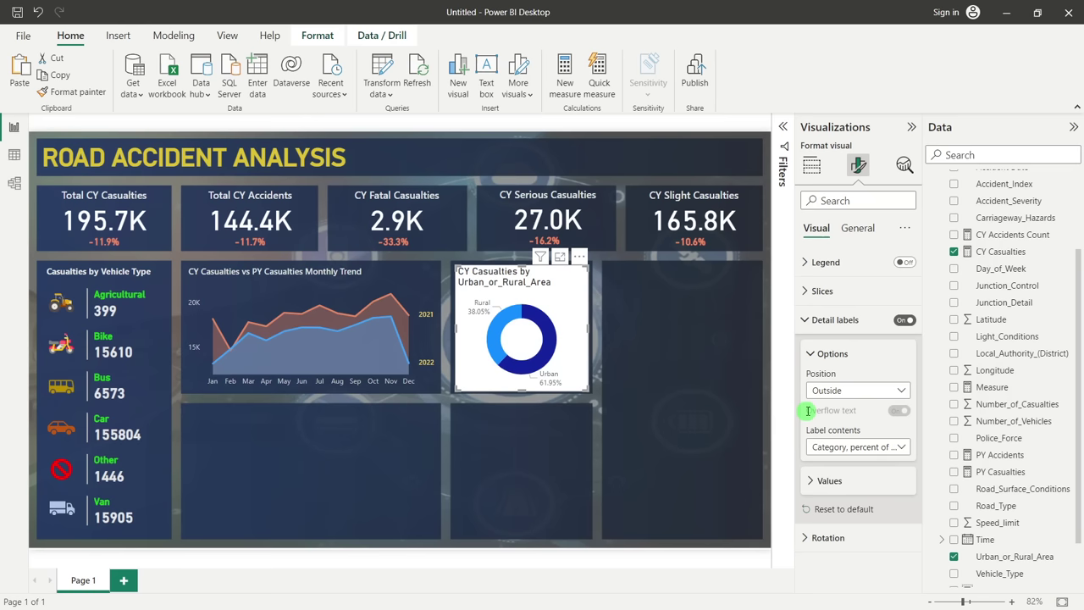
Make the donut's background transparent
left_click(855, 228)
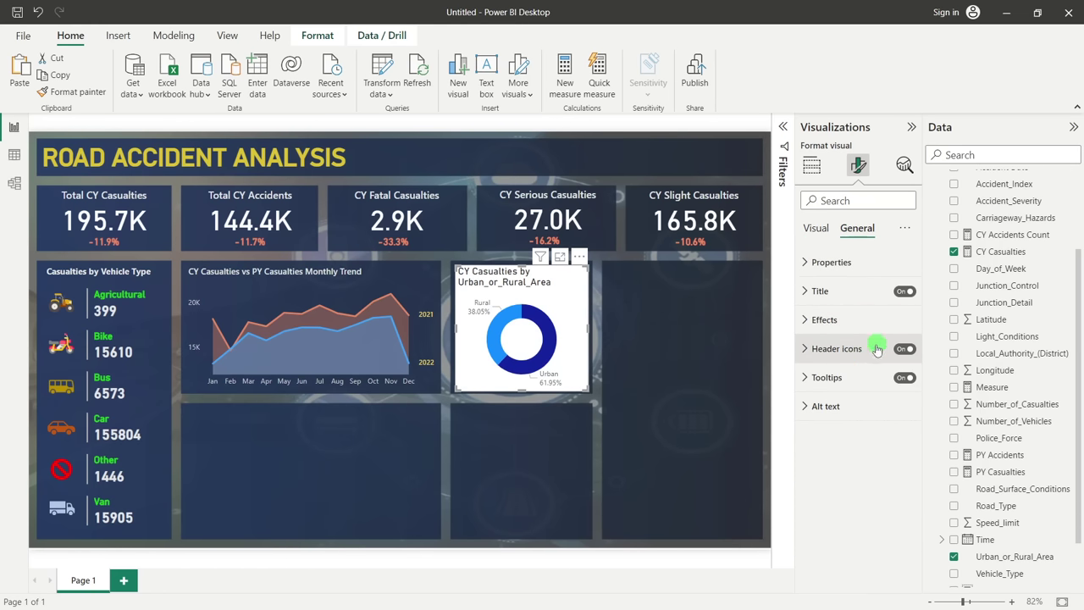
left_click(843, 328)
left_click(897, 351)
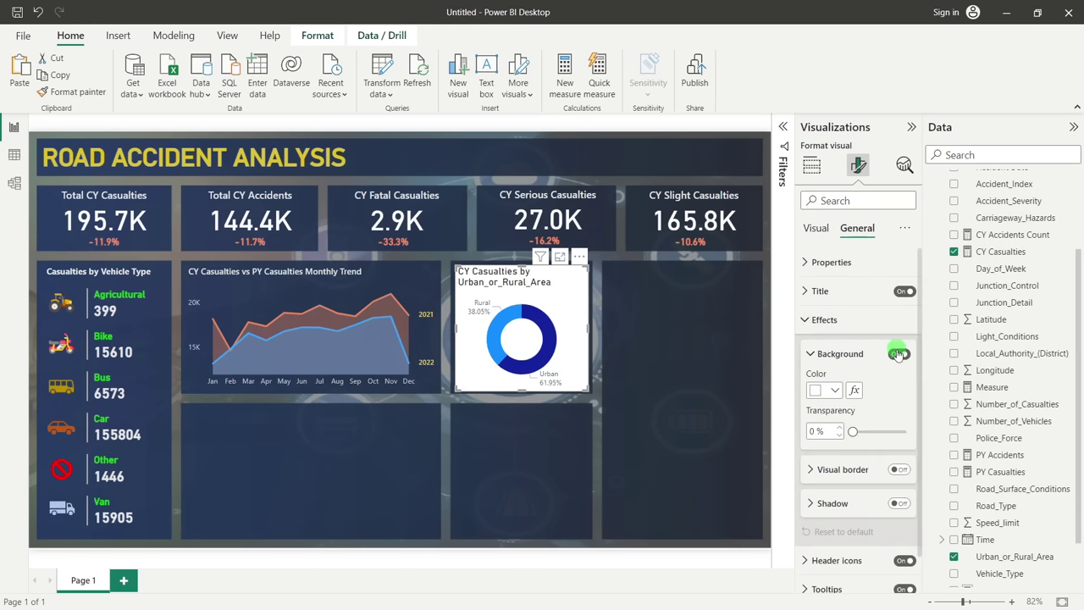
left_click(825, 320)
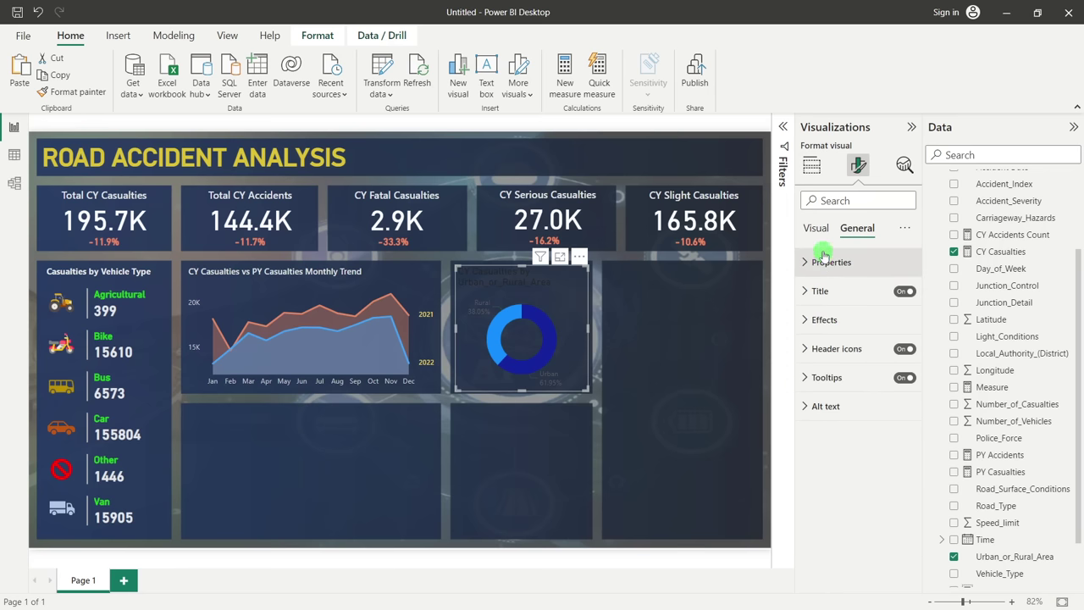
Edit the donut title to read 'CY Casualties by Urban/ Rural'
left_click(842, 290)
left_click(847, 363)
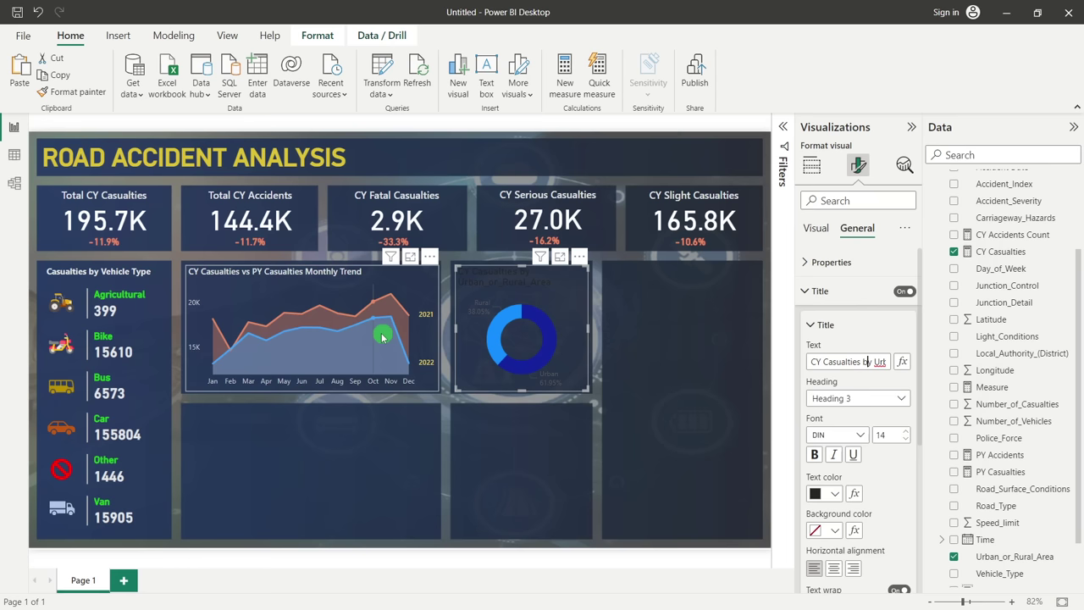
left_click(866, 362)
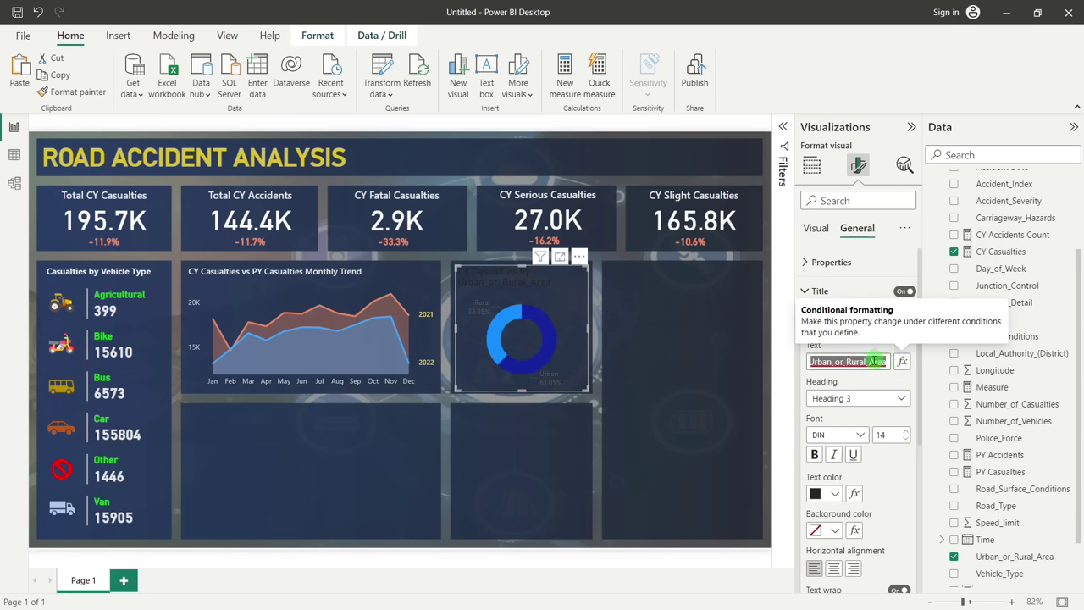
left_click(873, 361)
key("BackSpace")
key("BackSpace")
key("BackSpace")
key("BackSpace")
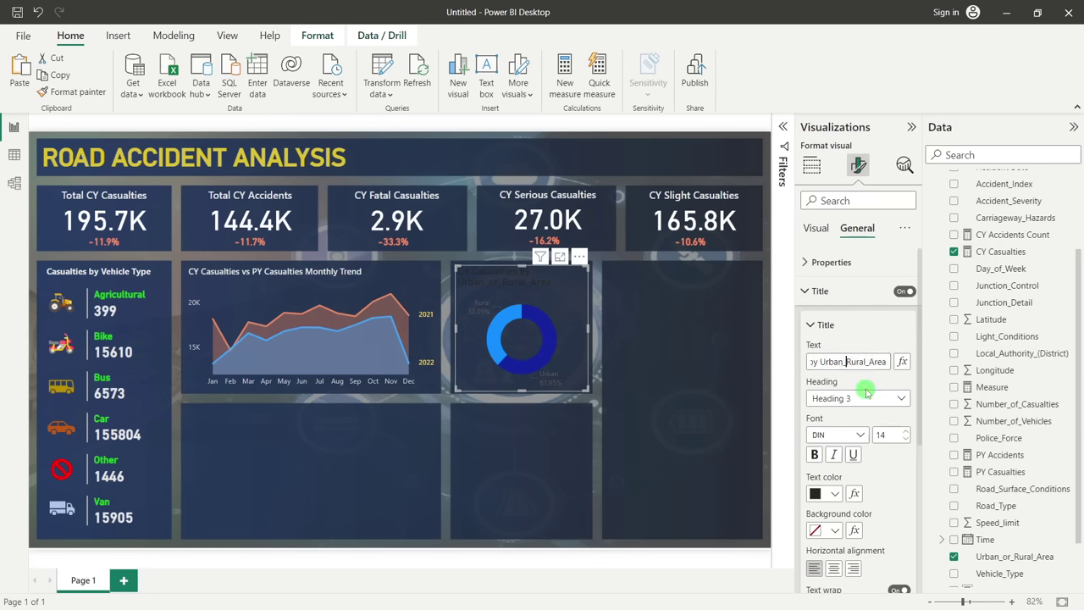
type("/")
key("BackSpace")
type("/")
left_click_drag(867, 362, 881, 362)
key("BackSpace")
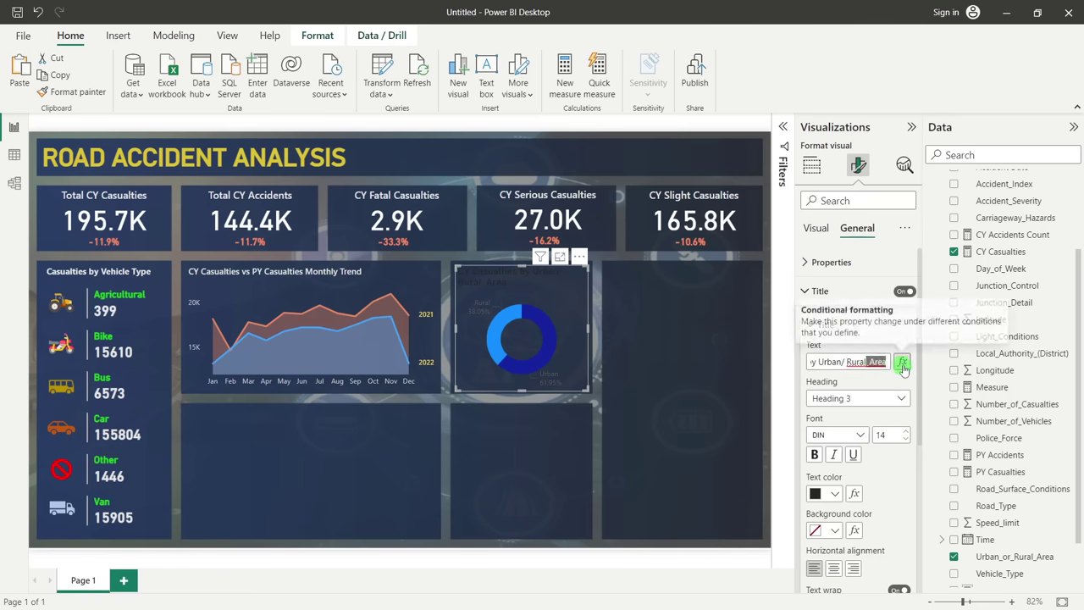
Style the donut title in Segoe UI, size 12, white
left_click(847, 434)
scroll(847, 335, "down", 3)
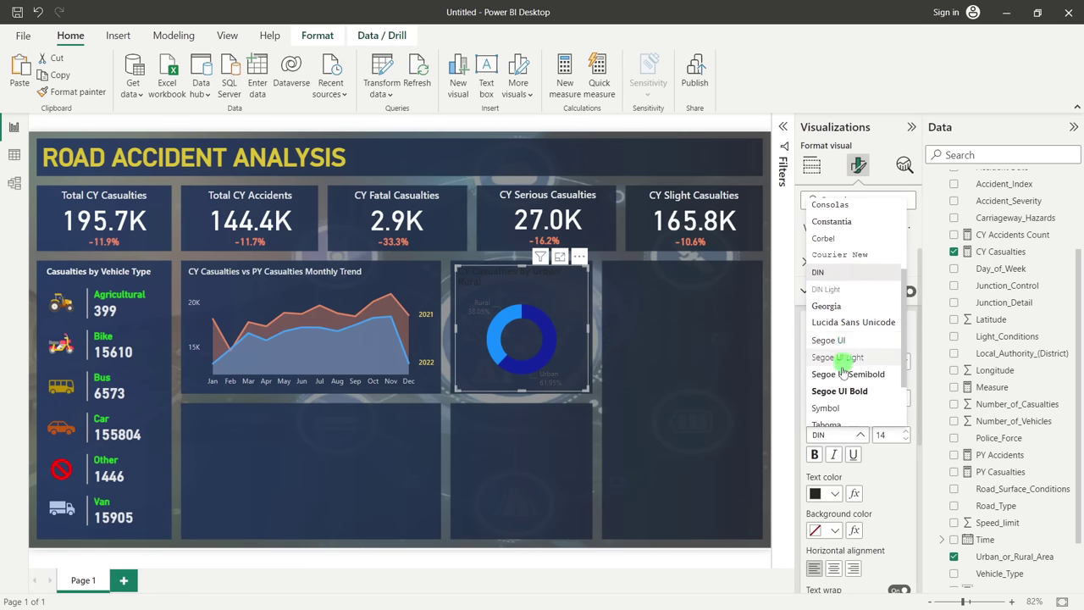
left_click(838, 360)
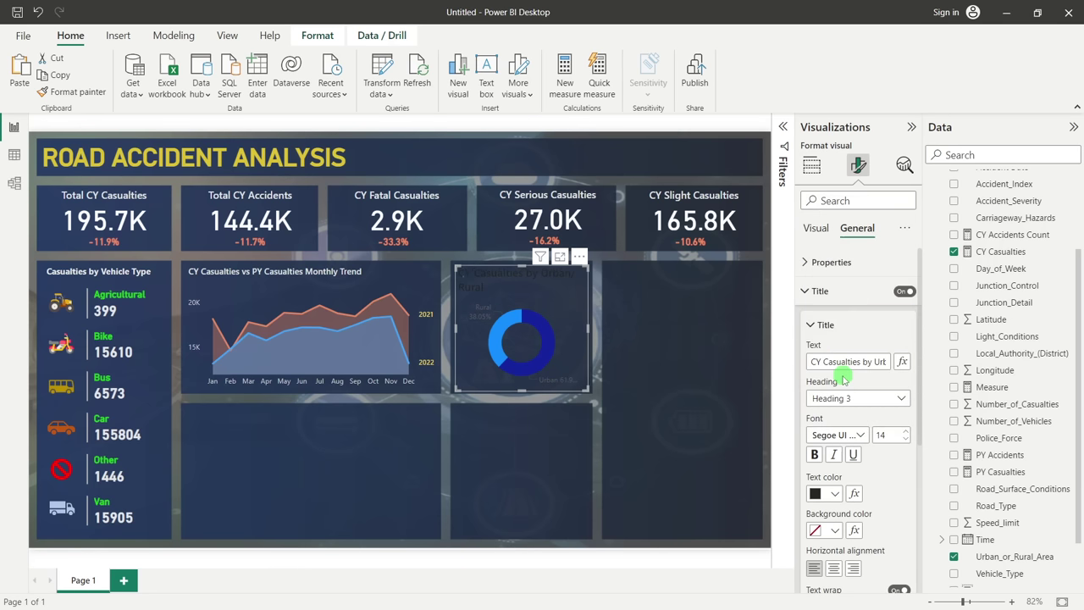
left_click(905, 438)
left_click(906, 439)
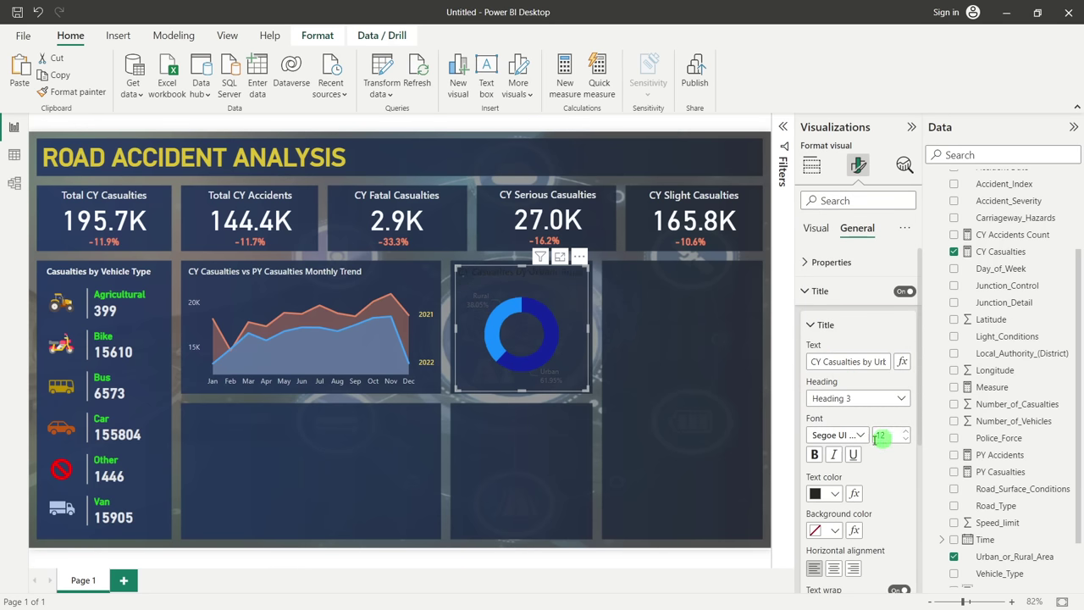
left_click(818, 494)
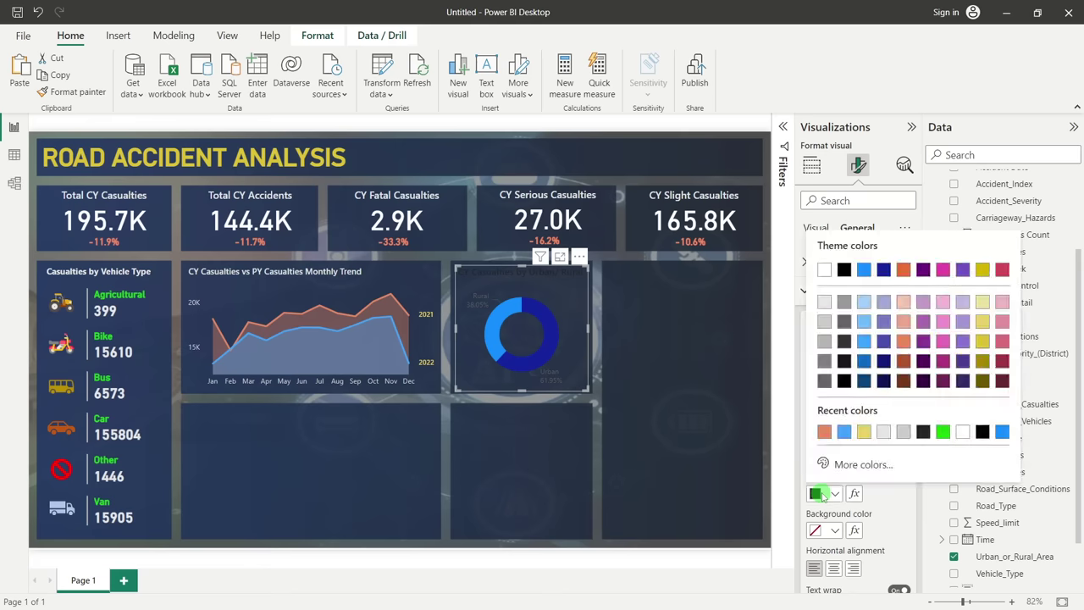
left_click(826, 271)
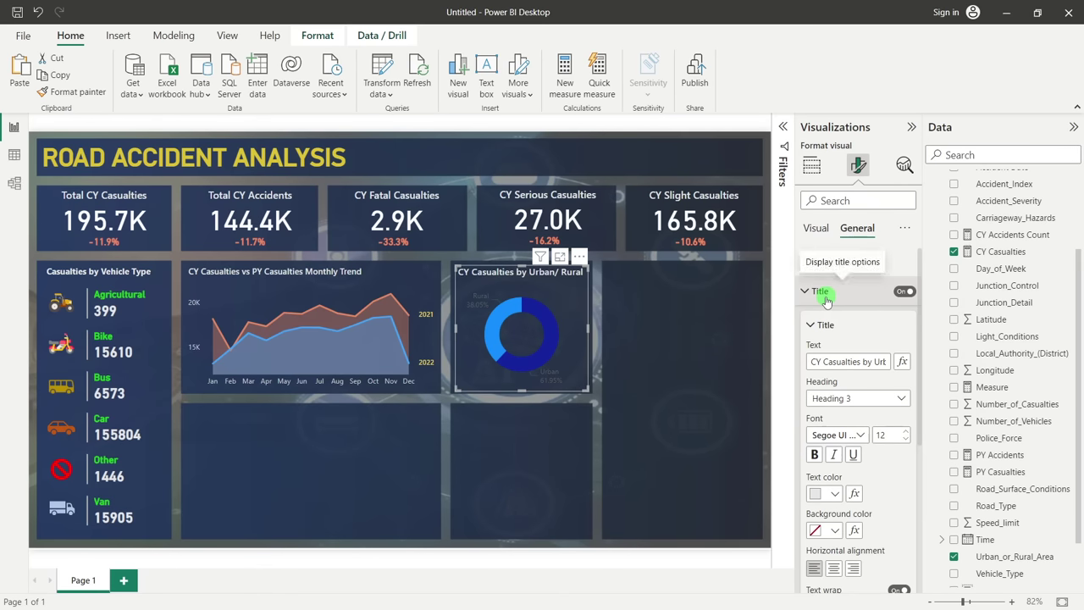
left_click(817, 229)
Colour the donut's Rural and Urban detail label values light grey
left_click(815, 319)
left_click(814, 320)
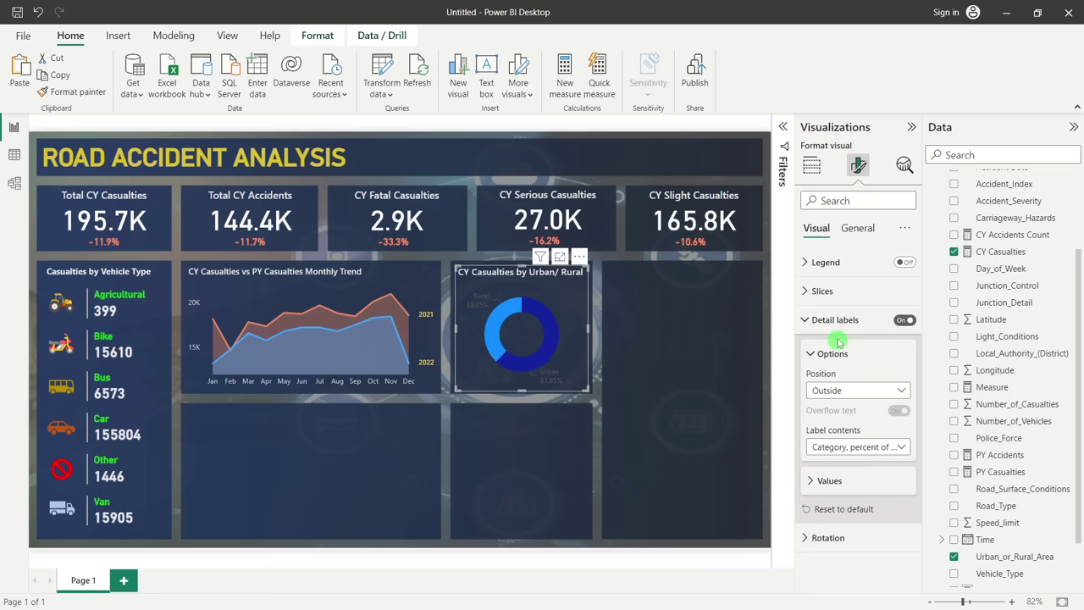
left_click(831, 481)
scroll(855, 483, "down", 1)
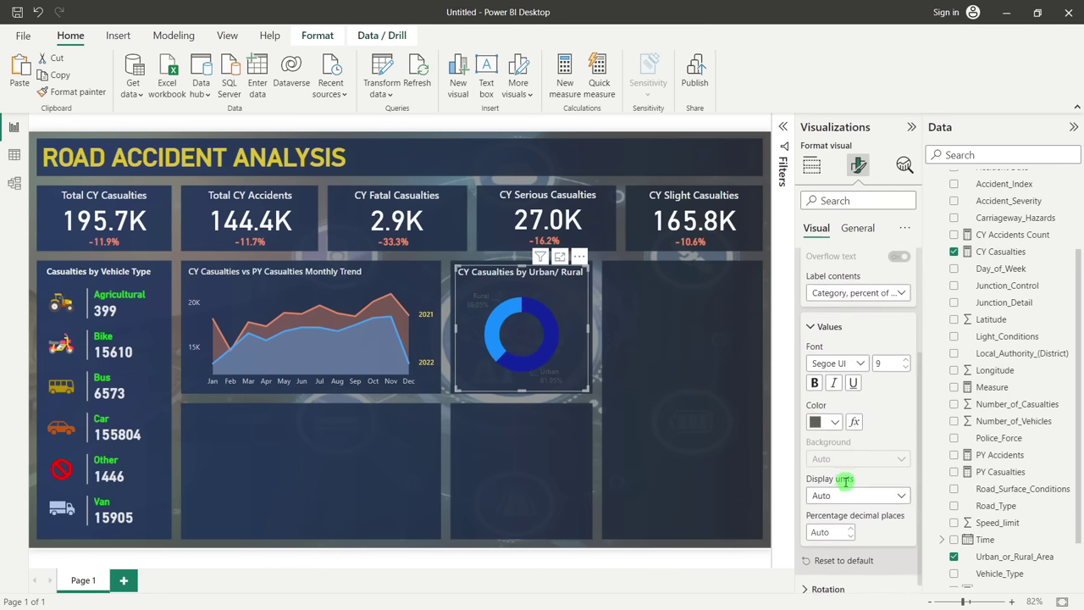
left_click(839, 421)
left_click(824, 229)
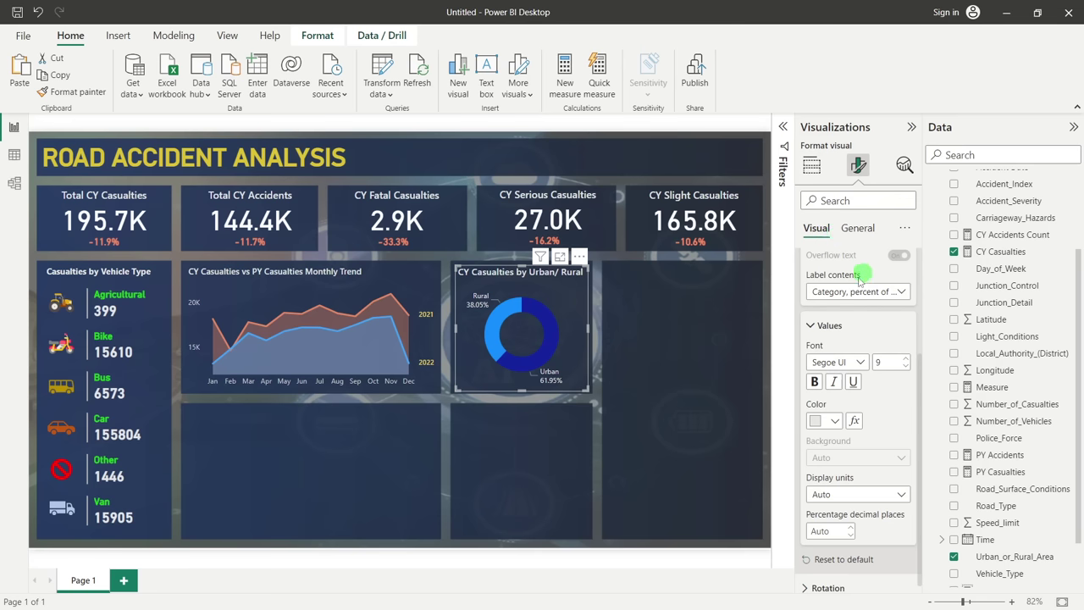
scroll(826, 322, "up", 2)
Adjust the donut's starting rotation and set its inner radius to 65 px
left_click(812, 320)
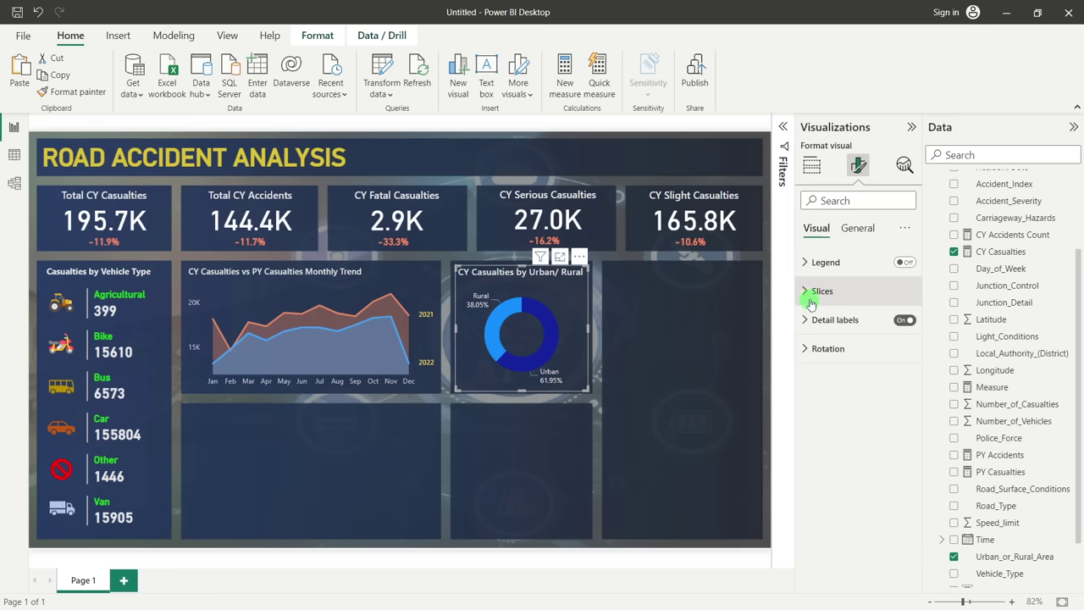
left_click(828, 349)
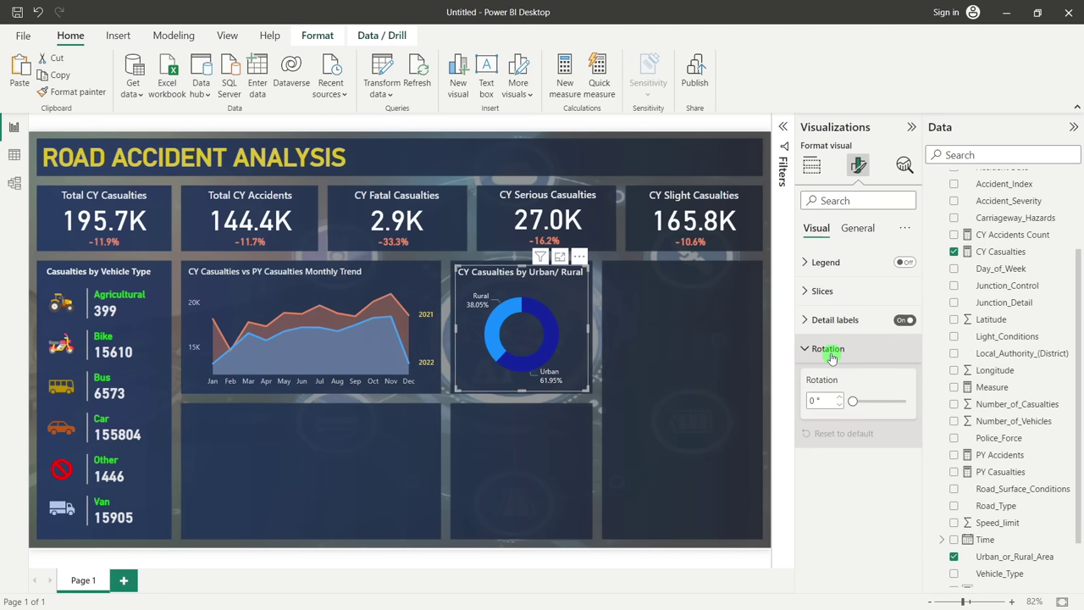
left_click(839, 408)
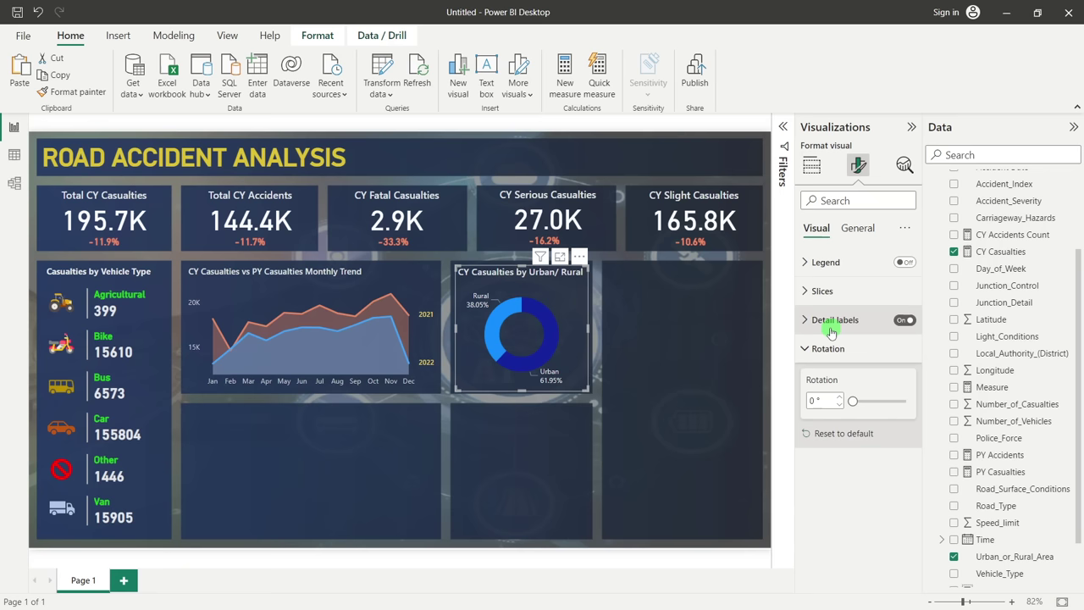
left_click(820, 290)
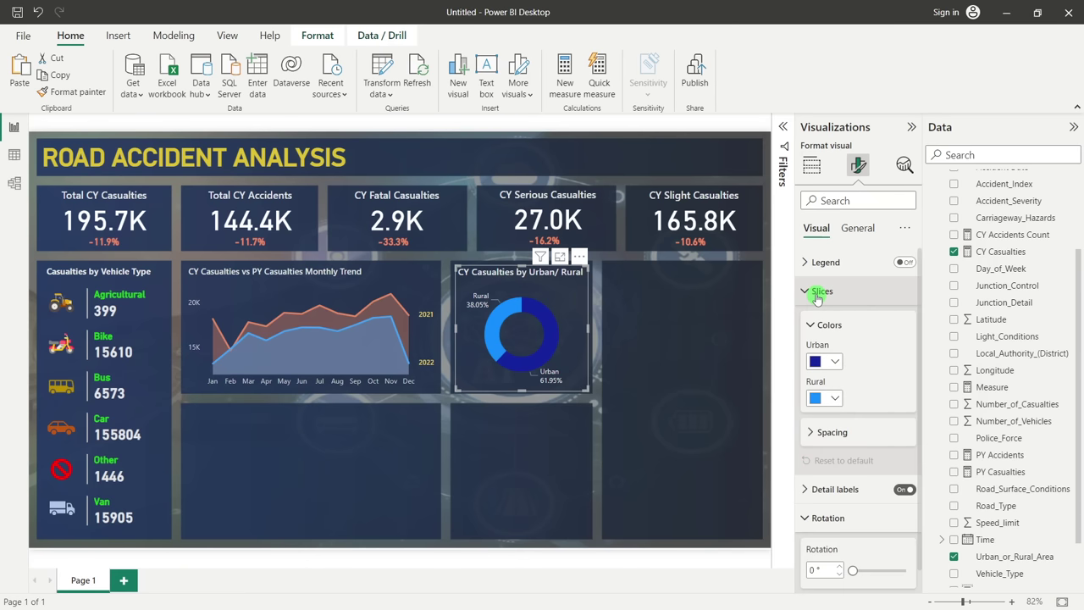
scroll(874, 378, "down", 1)
left_click(830, 408)
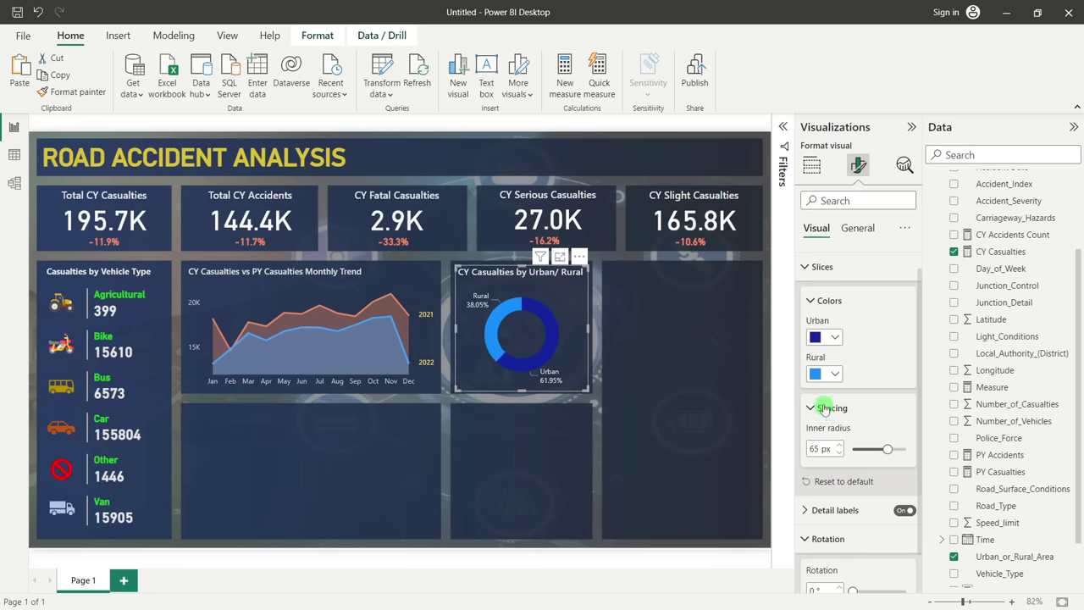
Recolour the donut's Urban slice to custom hex #AD5129
left_click(833, 338)
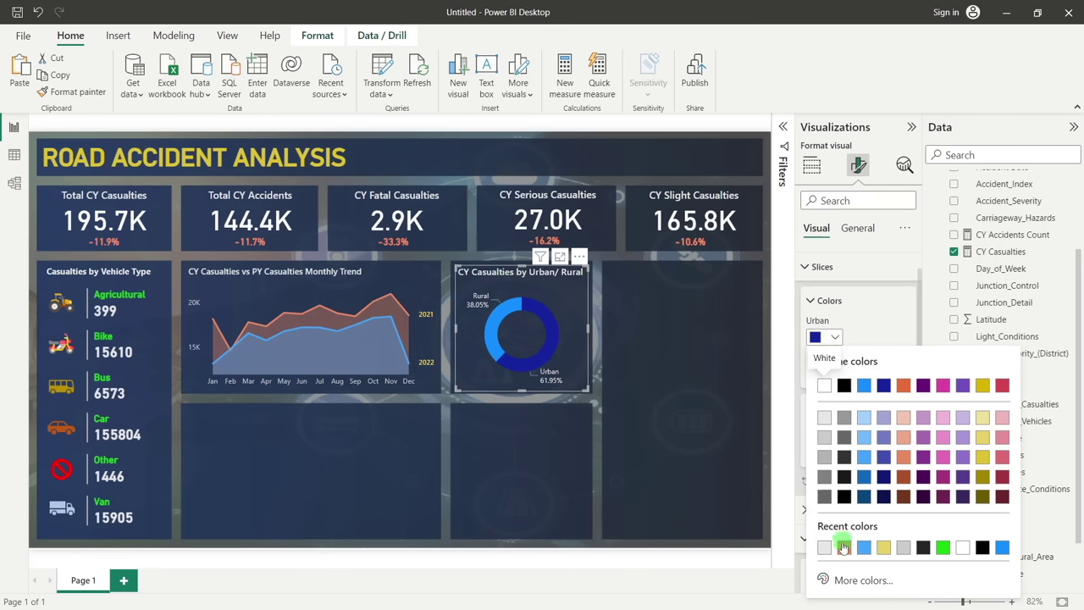
left_click(868, 581)
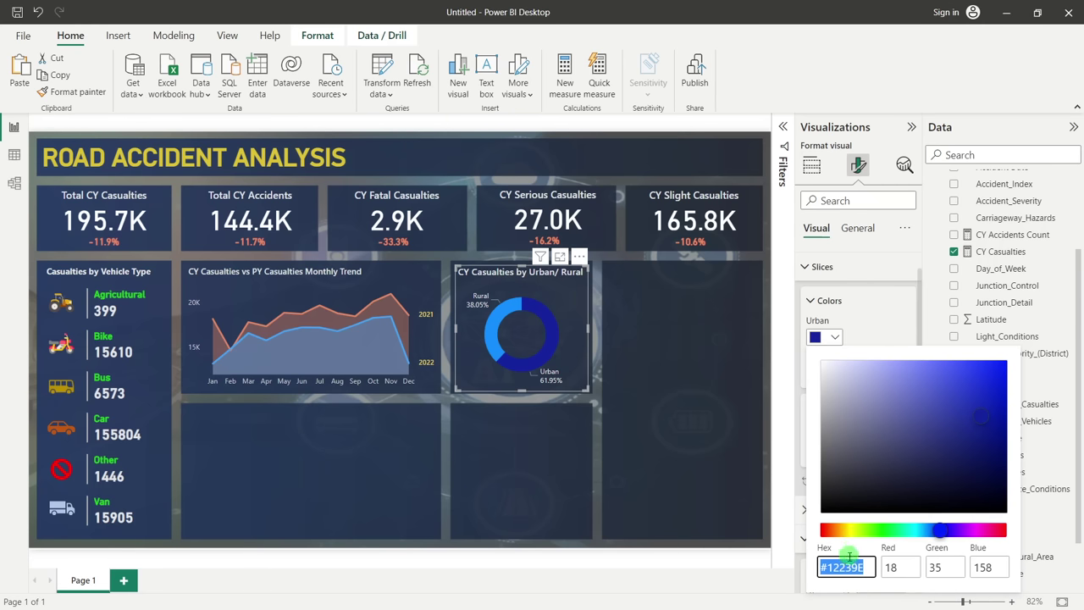
left_click(862, 567)
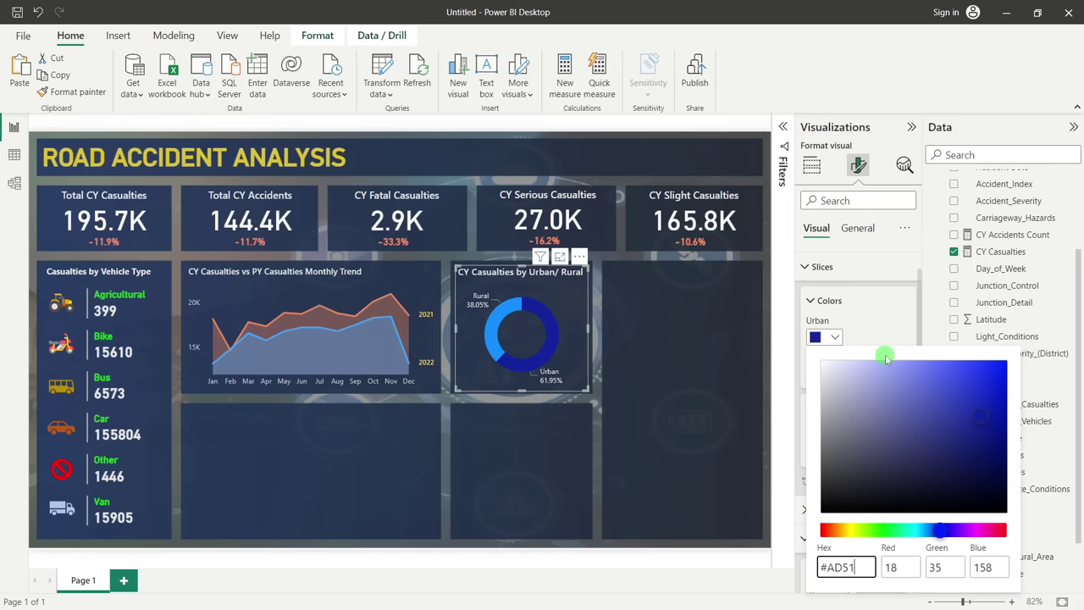
type("#AD5129")
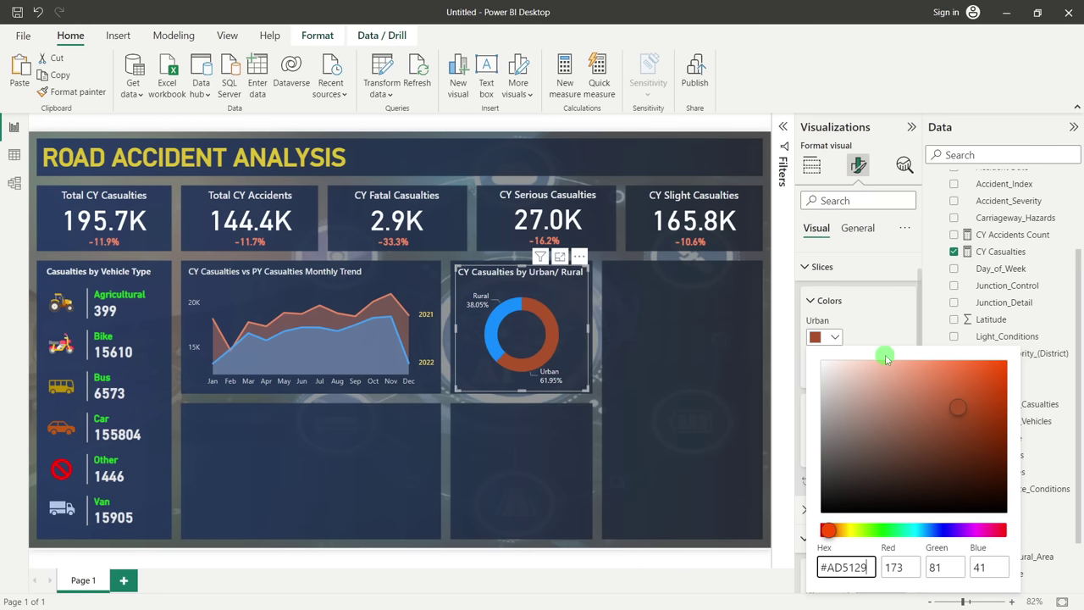
left_click(885, 322)
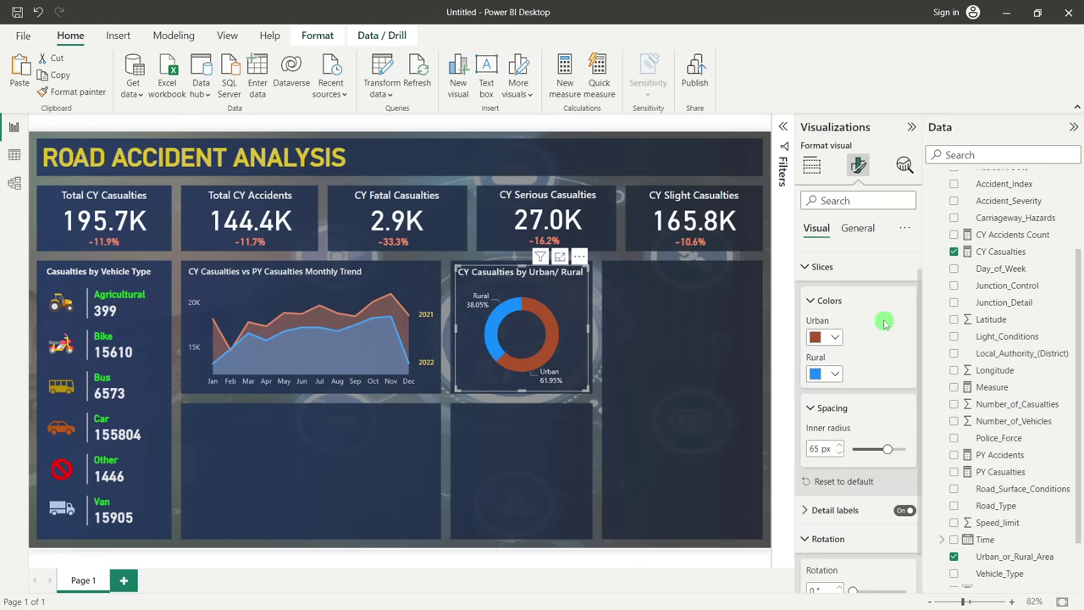
Give the Rural slice a lighter blue theme colour
left_click(834, 377)
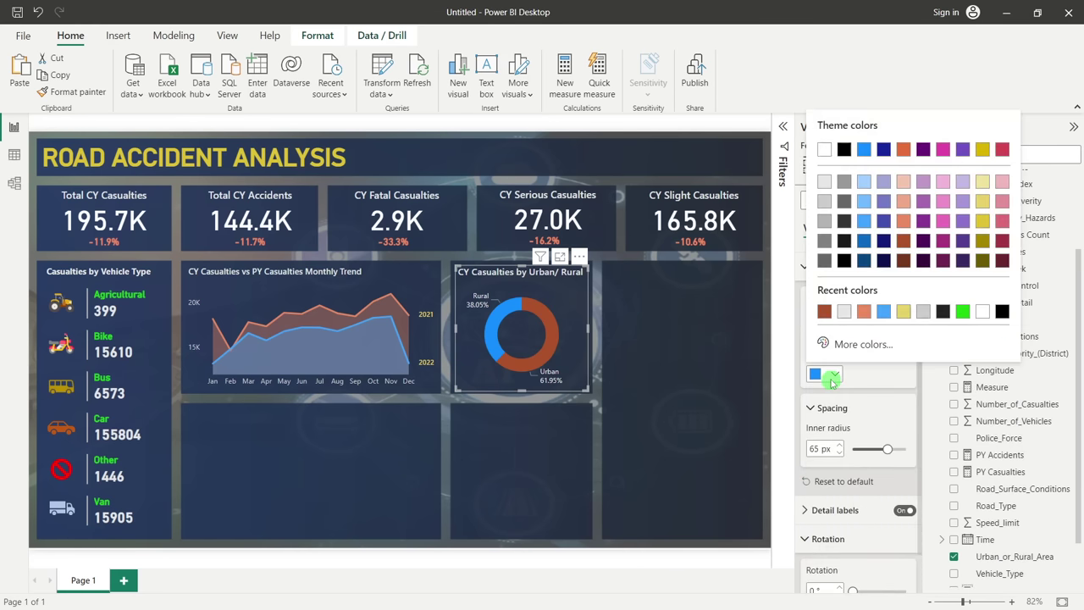
left_click(865, 221)
left_click(834, 373)
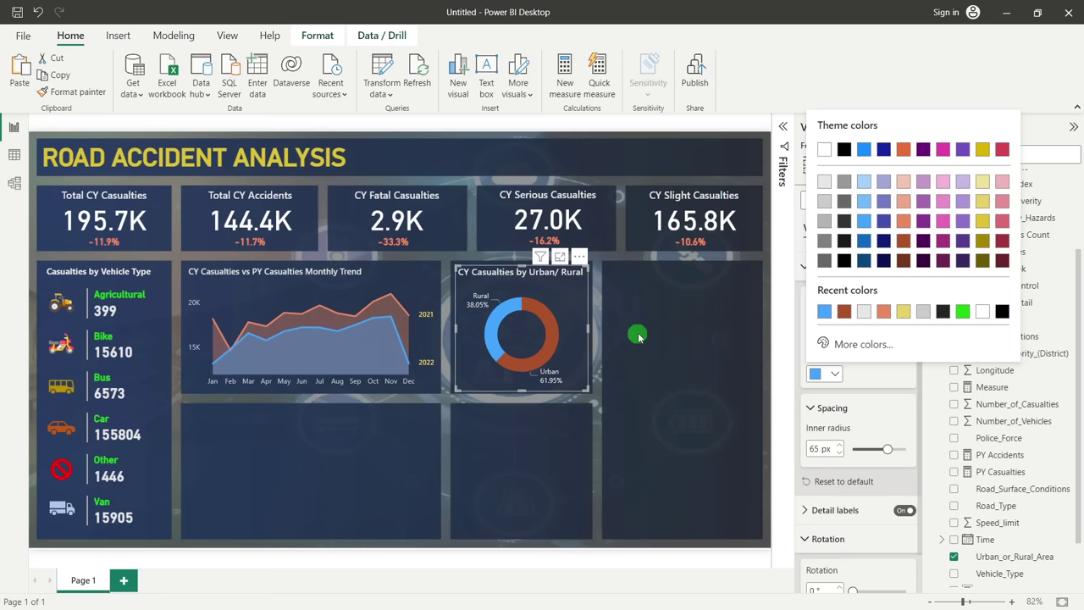
left_click(583, 310)
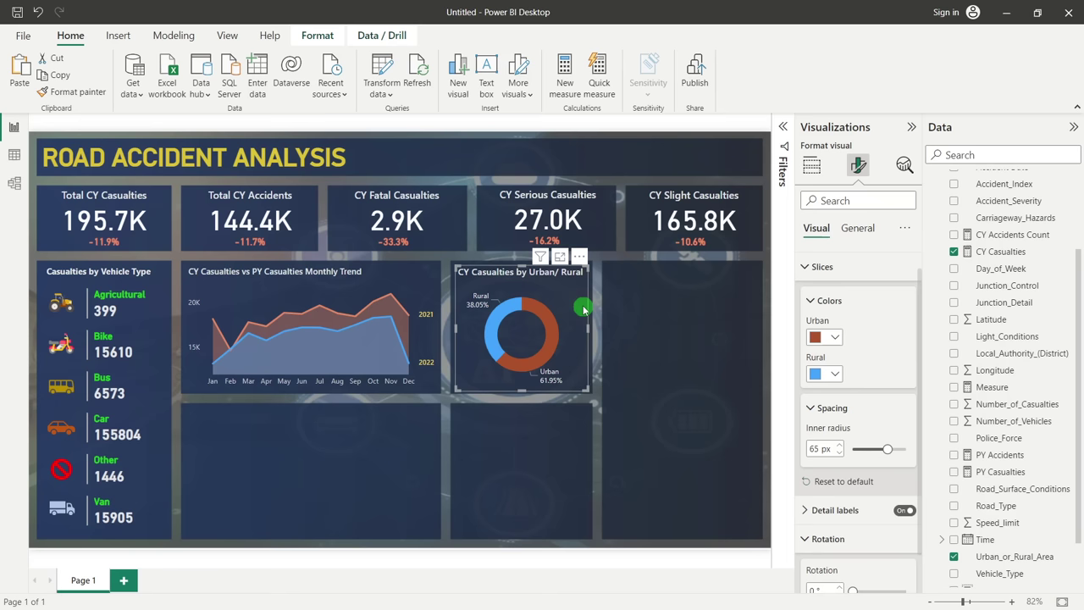
Copy and paste the Urban/Rural donut, placing and sizing the duplicate in the empty lower slot
left_click(604, 316)
left_click(592, 316)
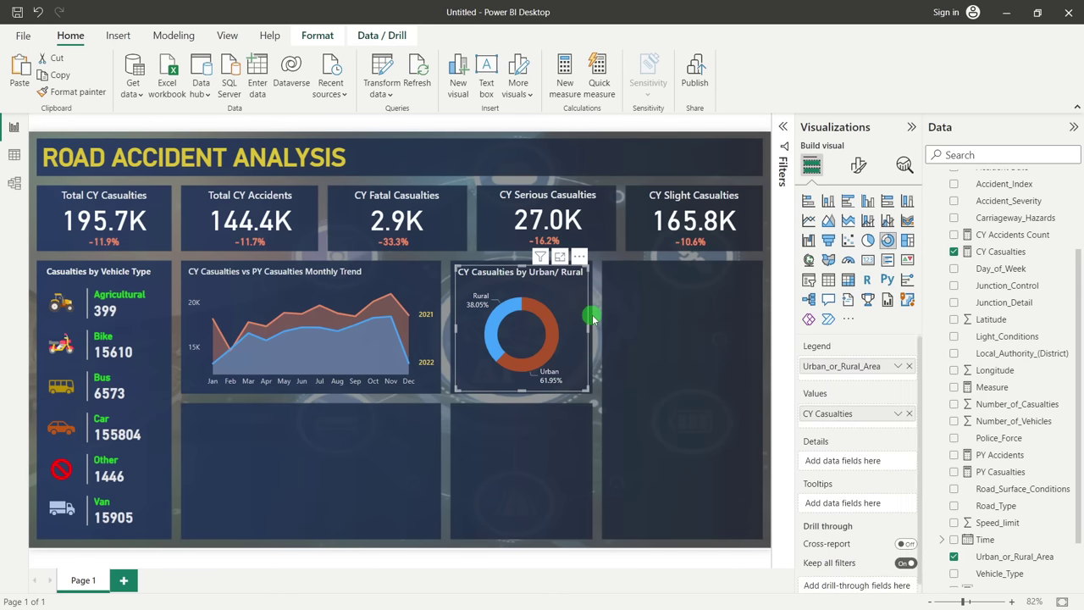
key("ctrl+c")
key("ctrl+v")
left_click_drag(584, 292, 573, 432)
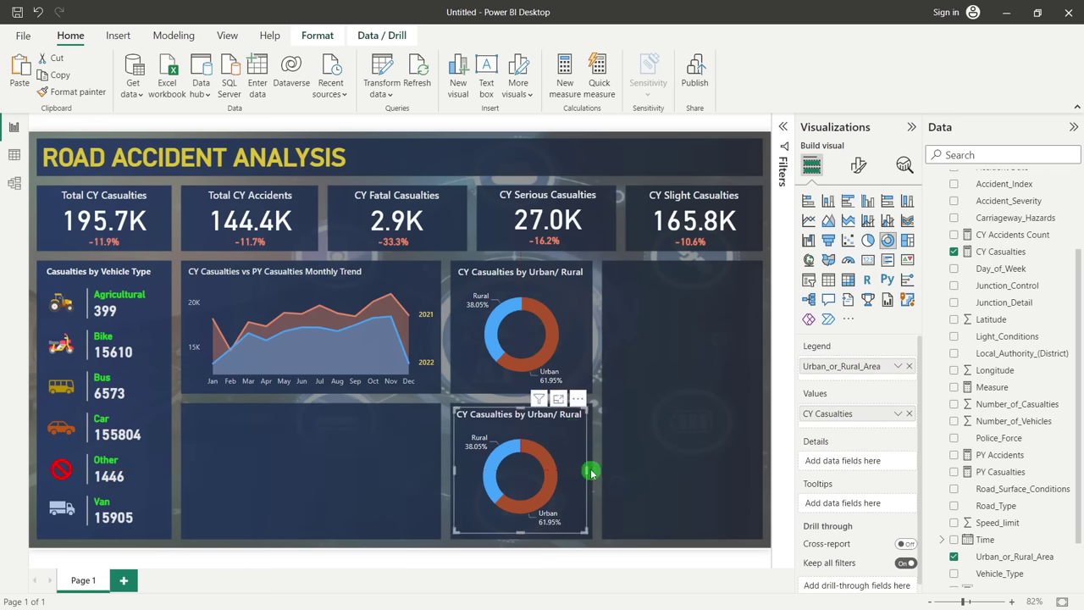
left_click_drag(590, 473, 592, 471)
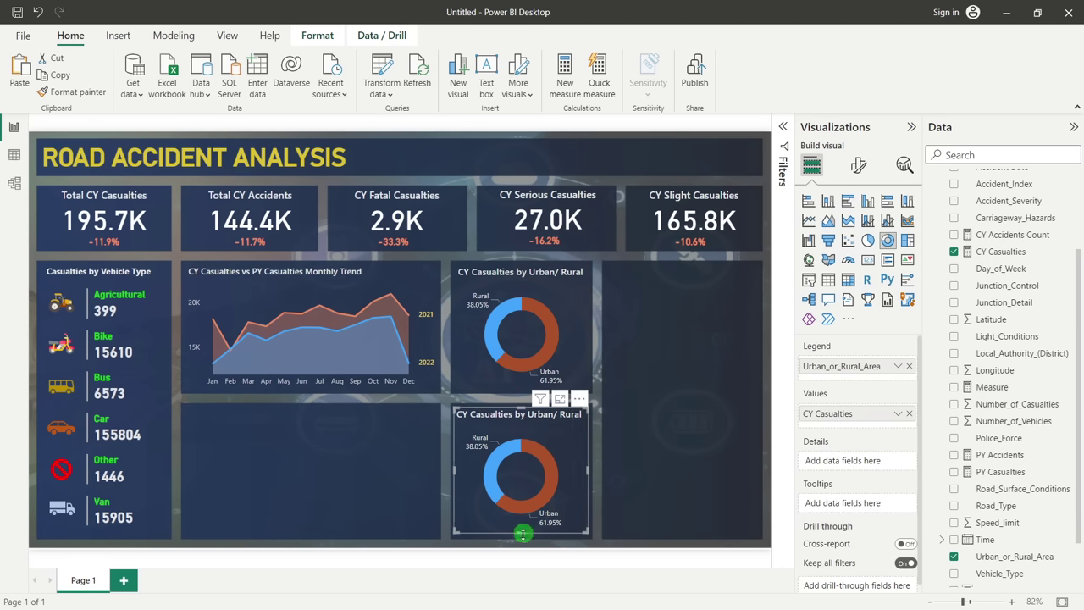
left_click_drag(522, 533, 523, 537)
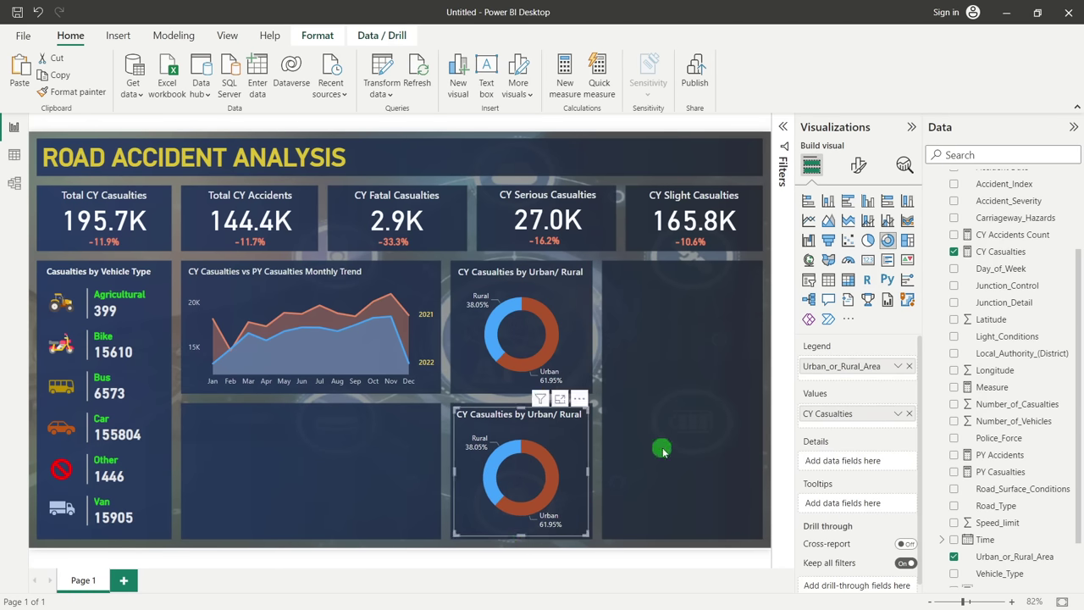
left_click(661, 434)
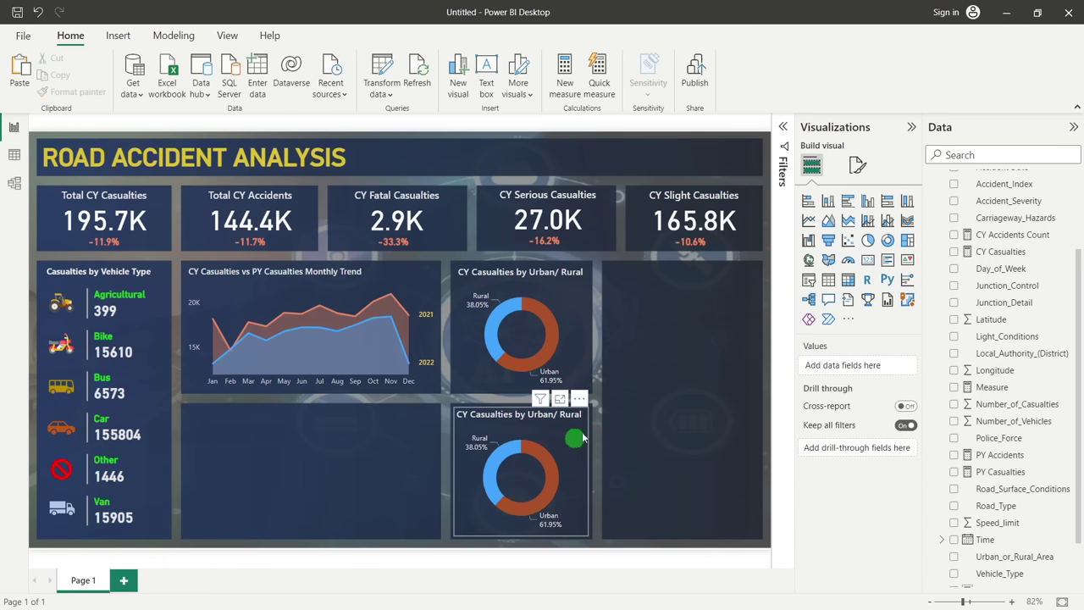
Replace Urban_or_Rural_Area with Light_Conditions in the lower donut's legend
scroll(1034, 415, "down", 2)
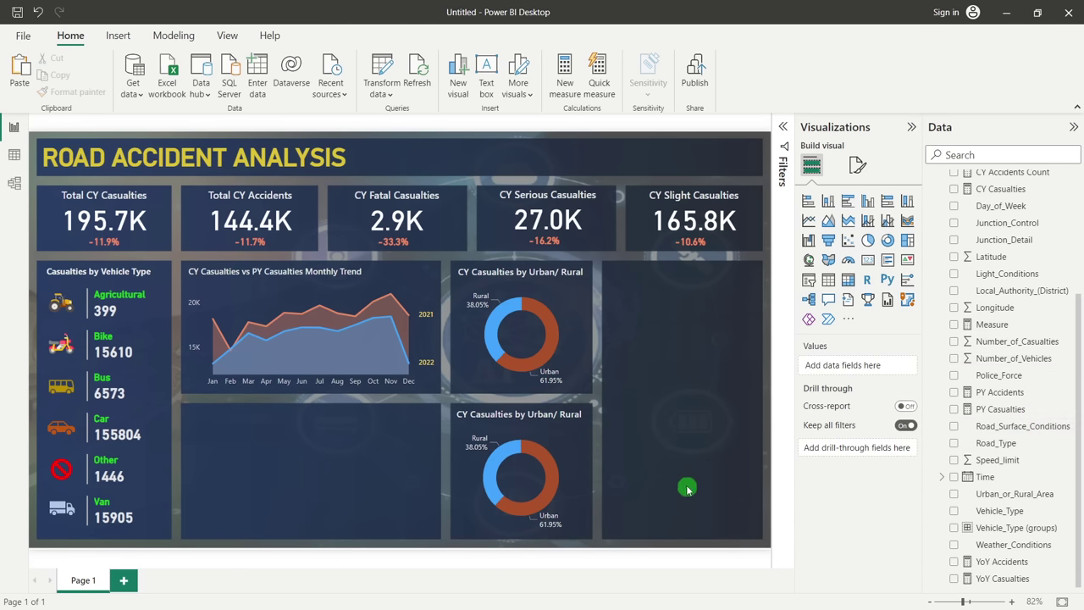
left_click(570, 465)
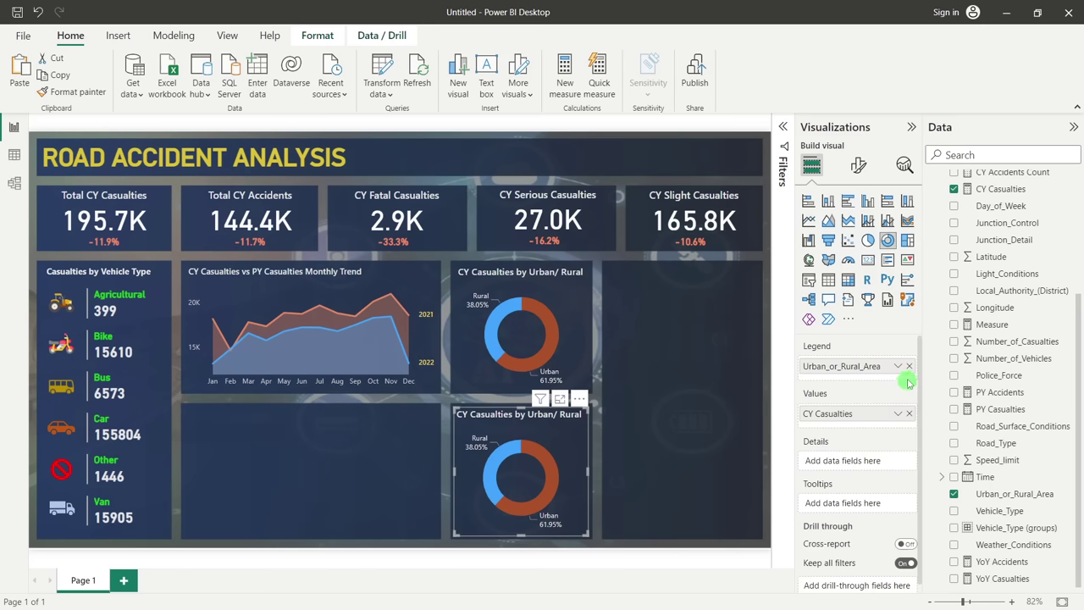
left_click(909, 367)
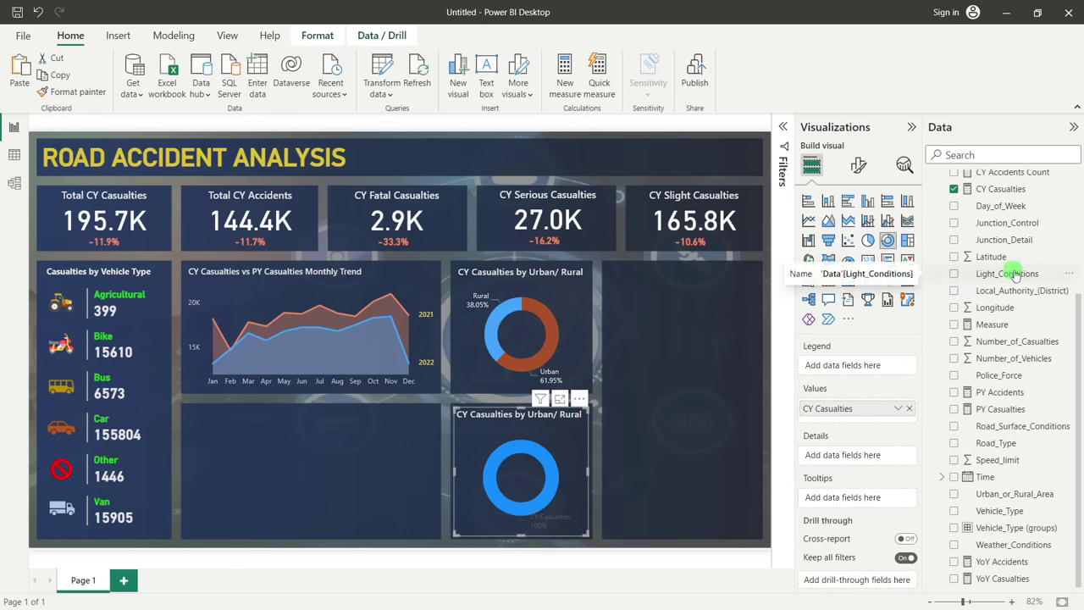
left_click_drag(1015, 277, 835, 366)
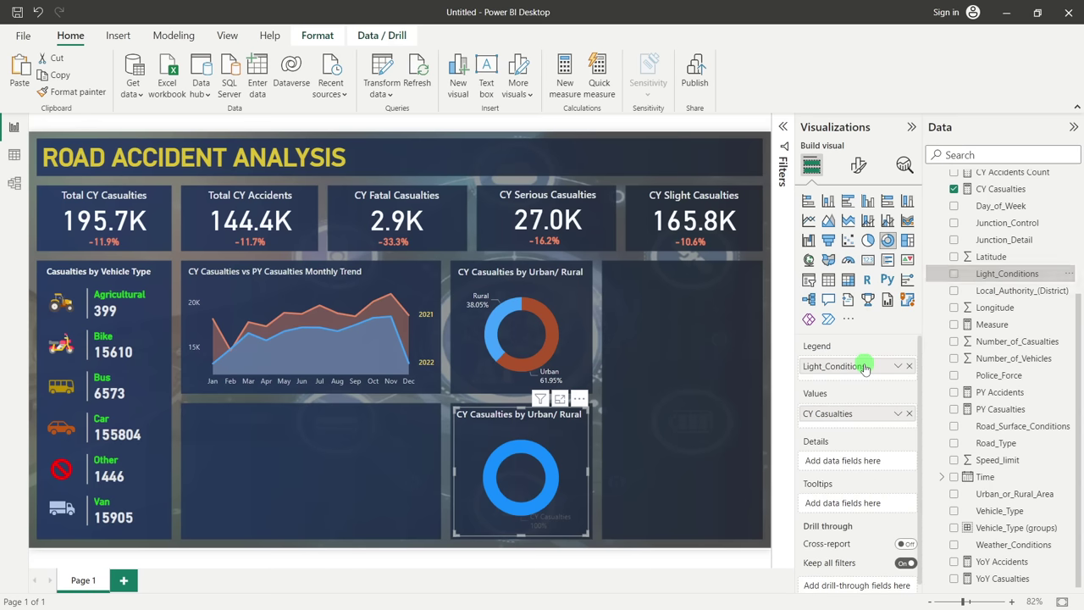
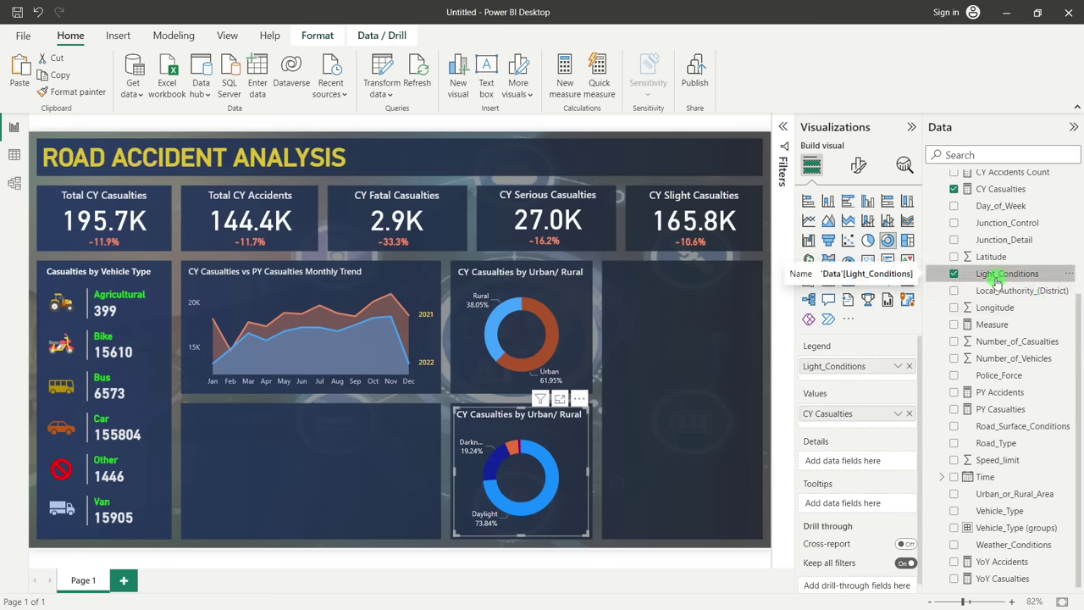
Start a new Light_Conditions group combining the four Darkness values, named Dark
right_click(991, 278)
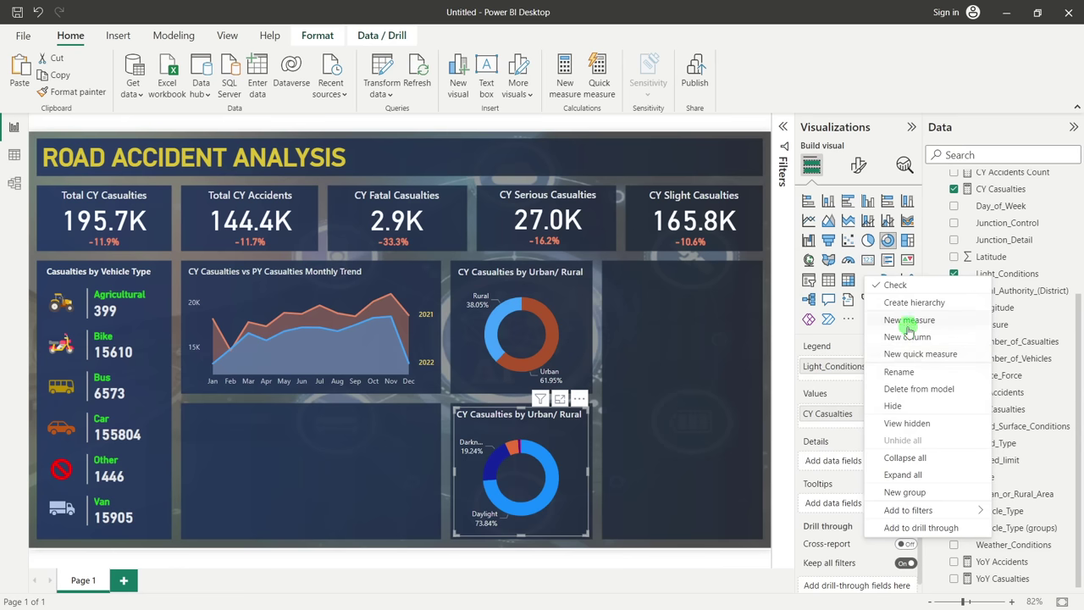
left_click(906, 492)
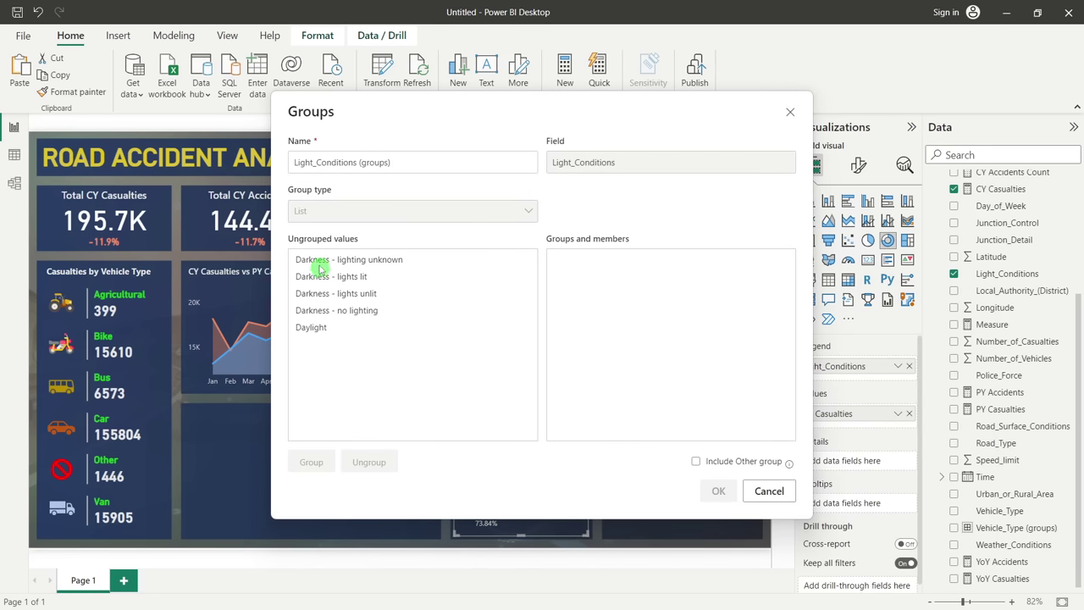
left_click_drag(310, 260, 316, 310)
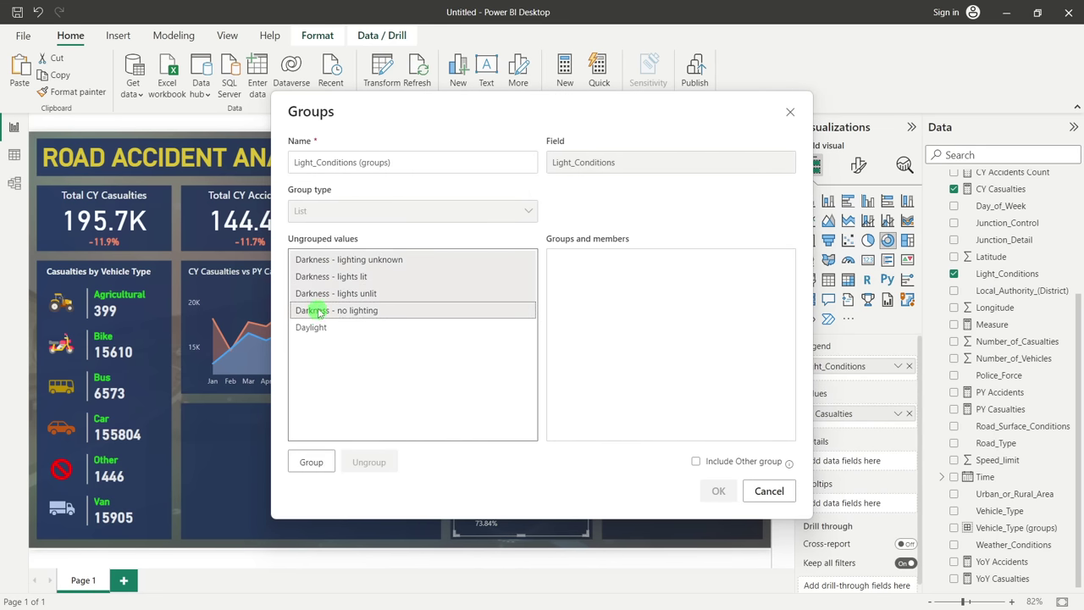
left_click(312, 462)
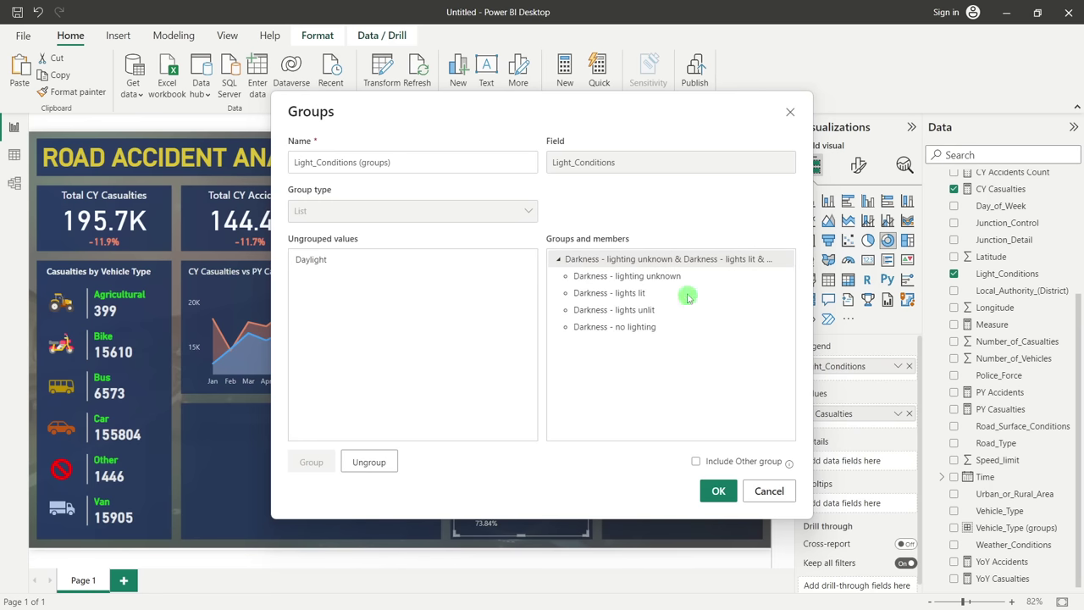
double_click(643, 259)
type("Dark")
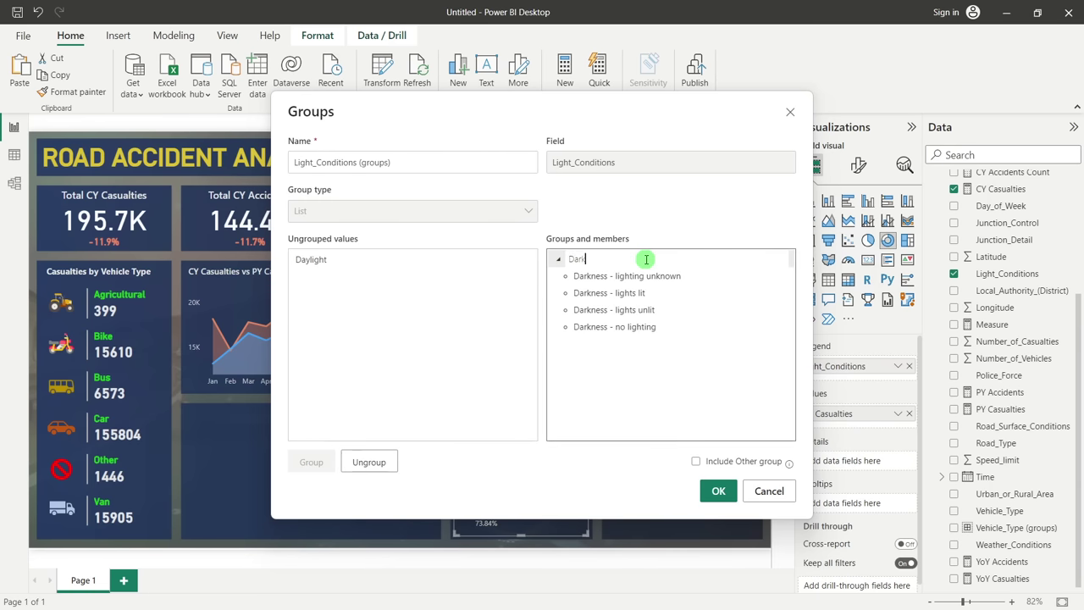
Put Daylight in its own group named Day and apply the grouping
left_click(311, 259)
left_click(307, 464)
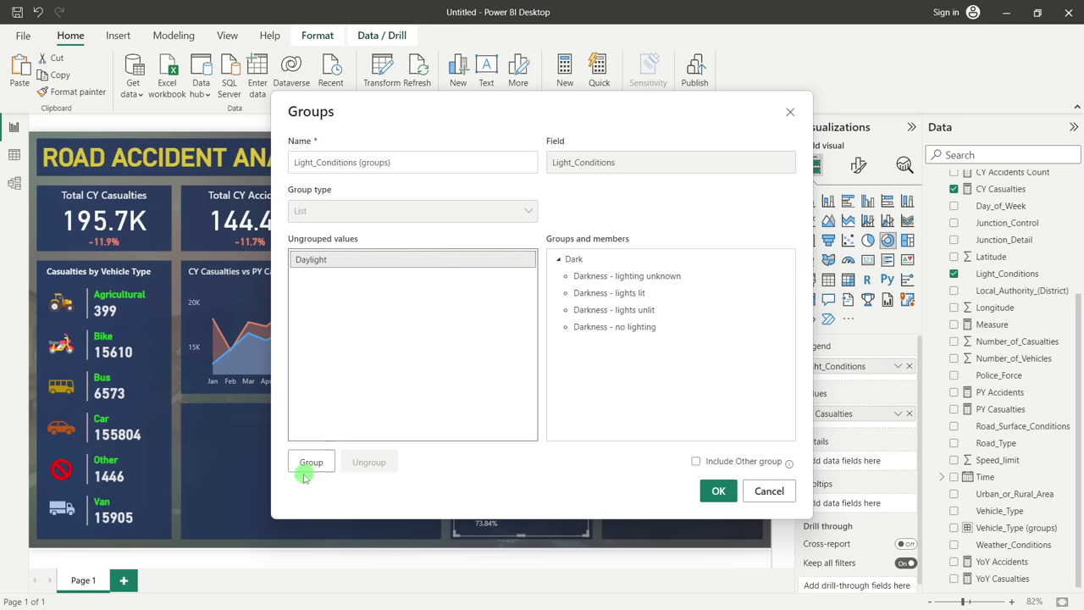
double_click(610, 344)
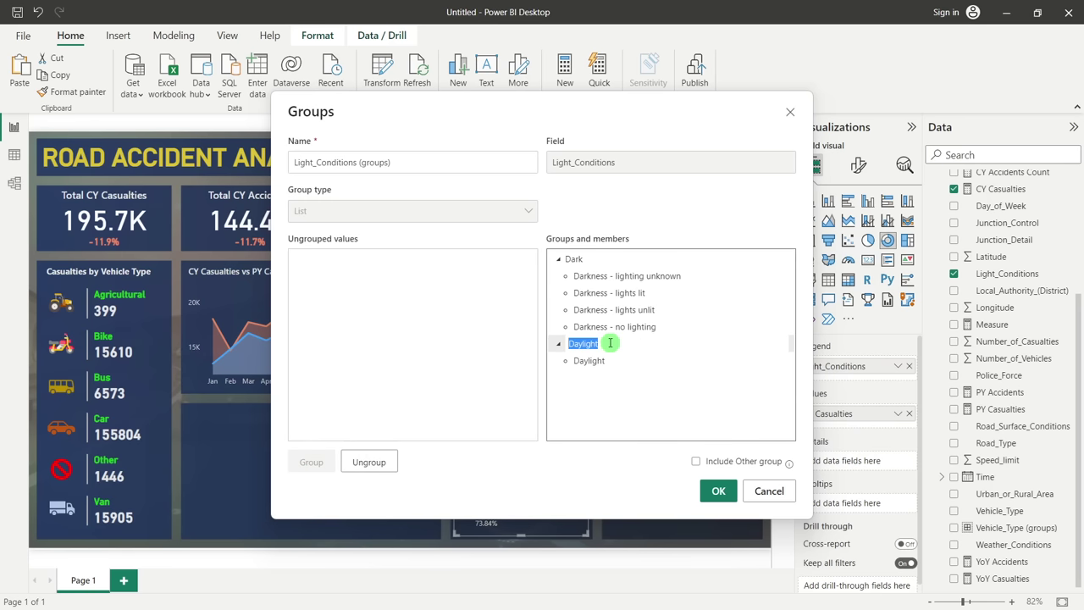
left_click(601, 415)
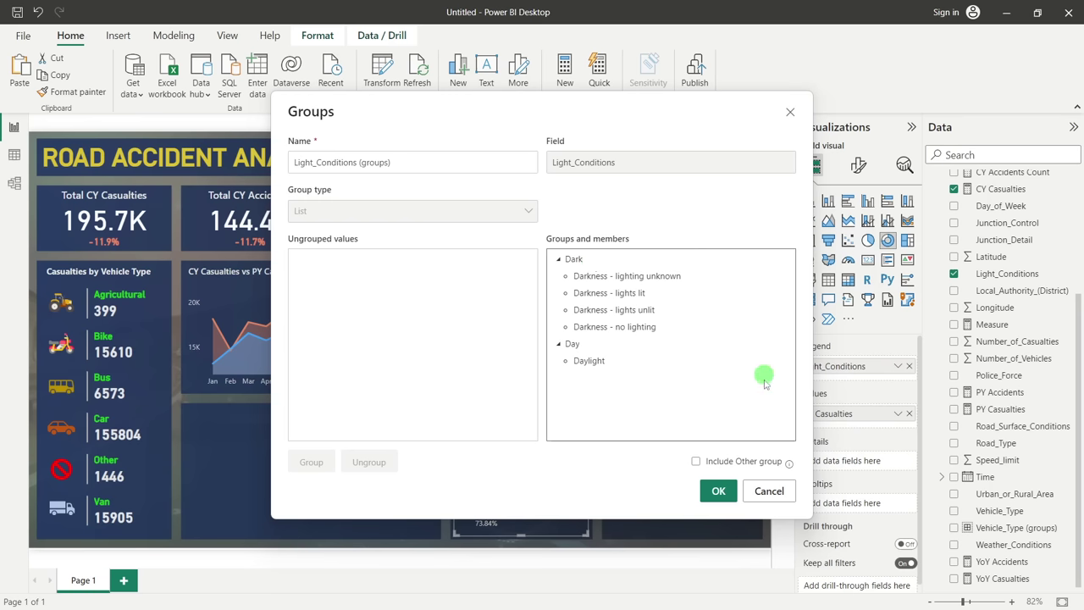
left_click(718, 491)
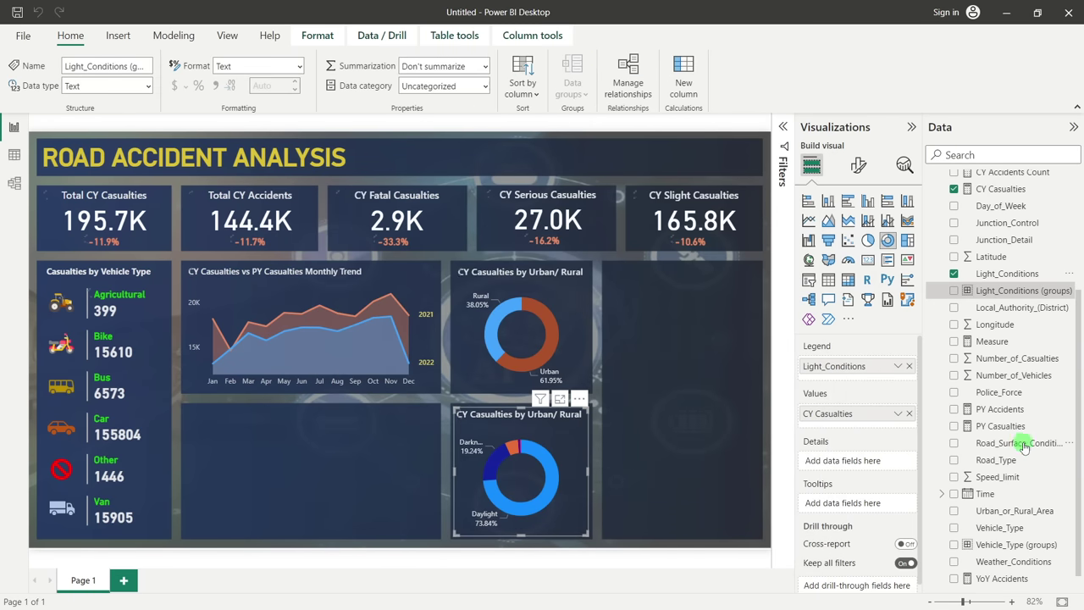
Replace the lower donut's Light_Conditions legend with Light_Conditions (groups)
left_click(909, 366)
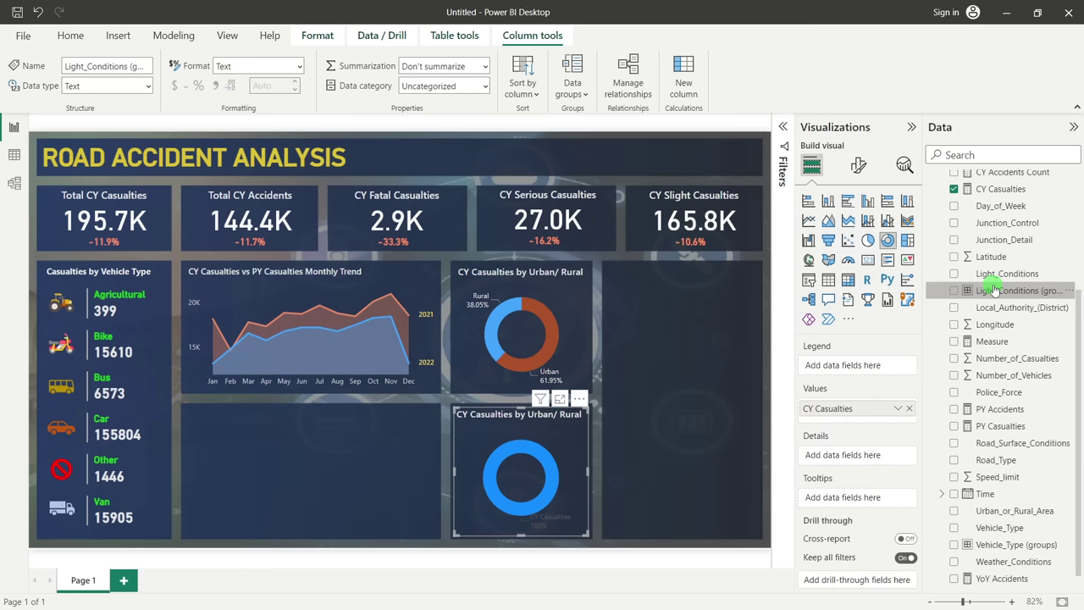
left_click_drag(993, 290, 847, 366)
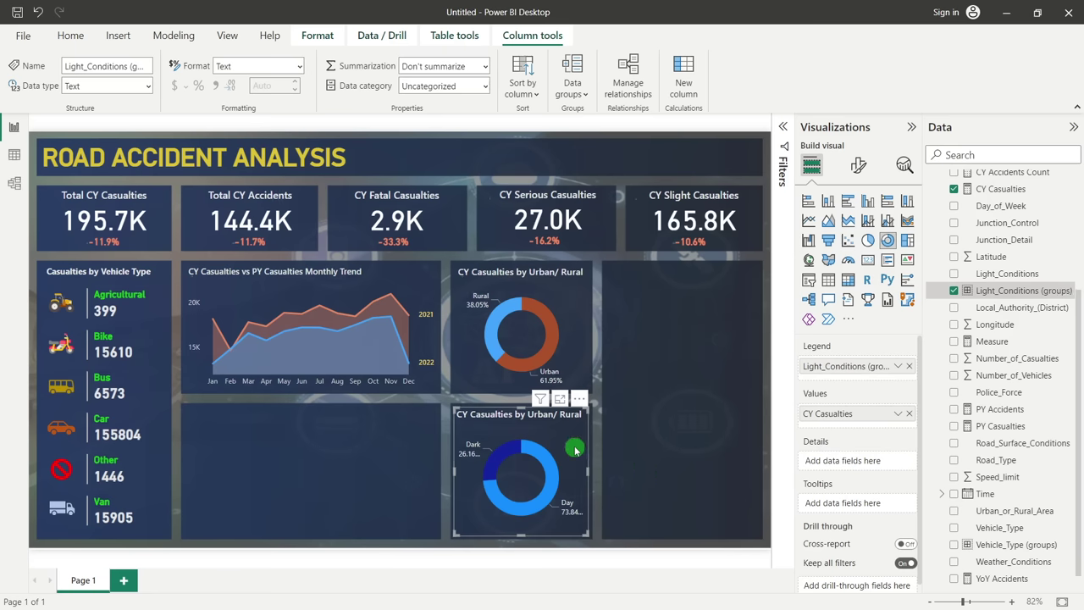
left_click(856, 166)
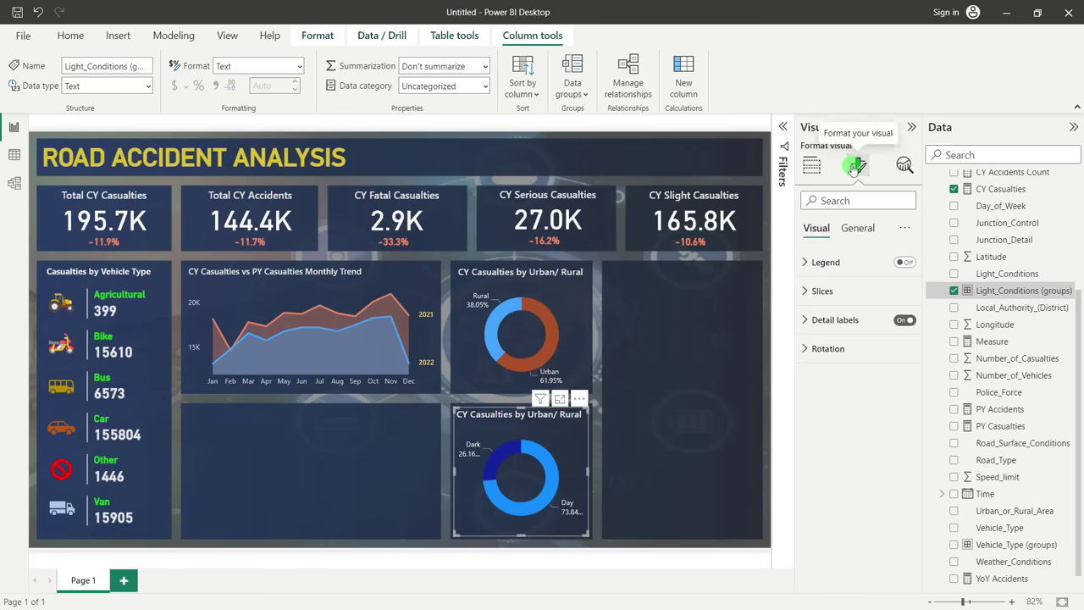
left_click(854, 292)
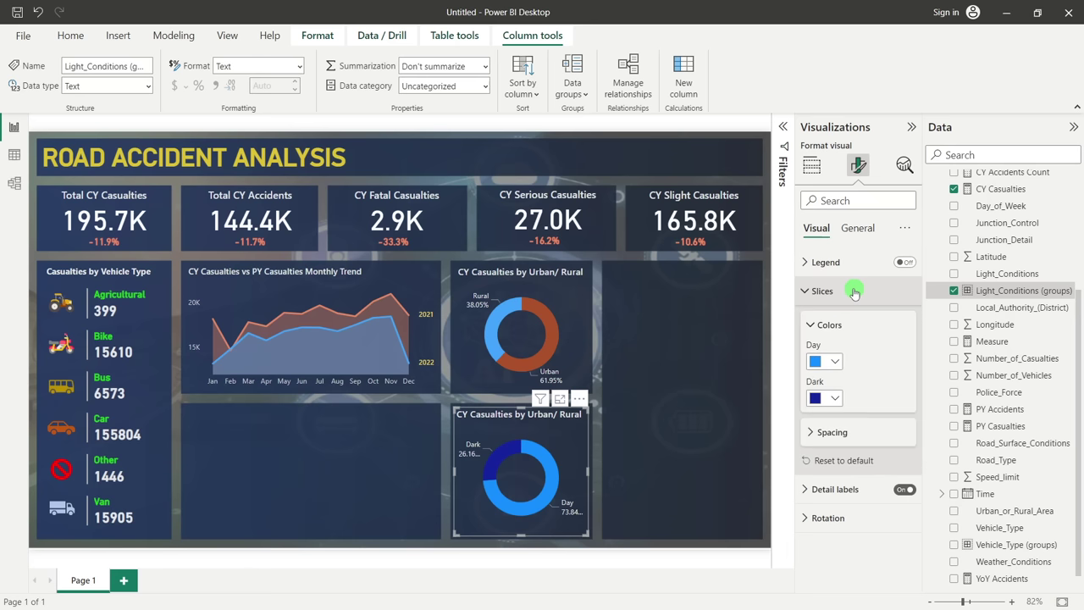
Colour the Day slice light pink and the Dark slice blue
left_click(836, 363)
left_click(905, 215)
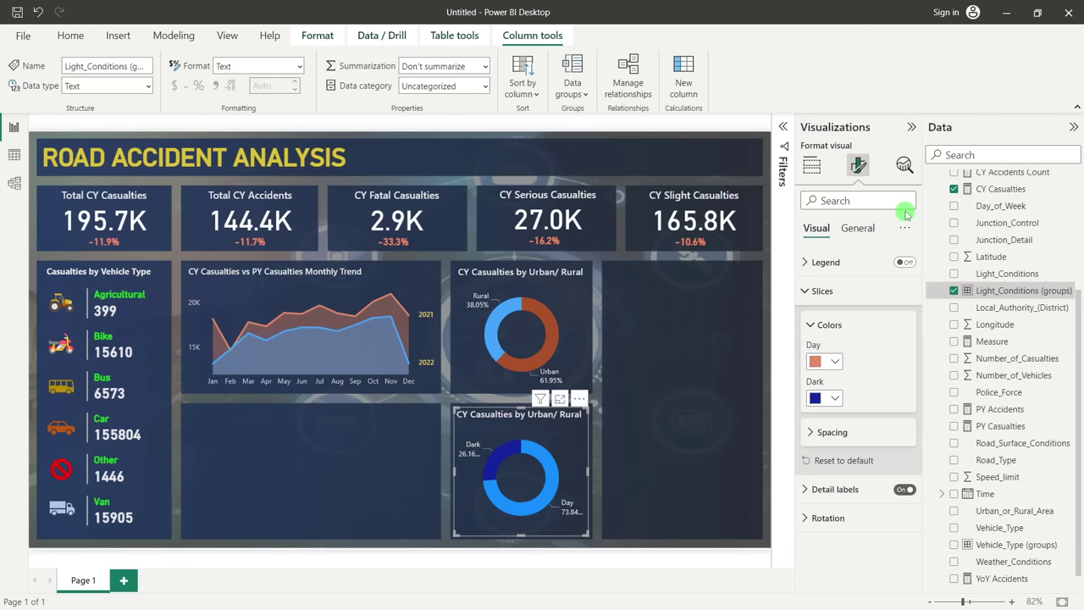
left_click(834, 362)
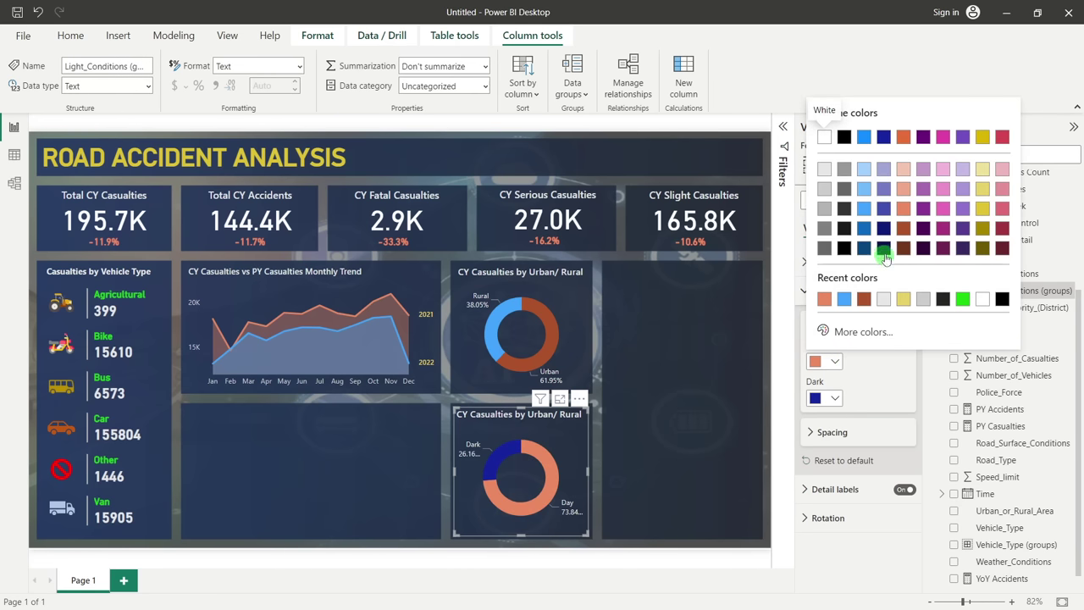
left_click(944, 228)
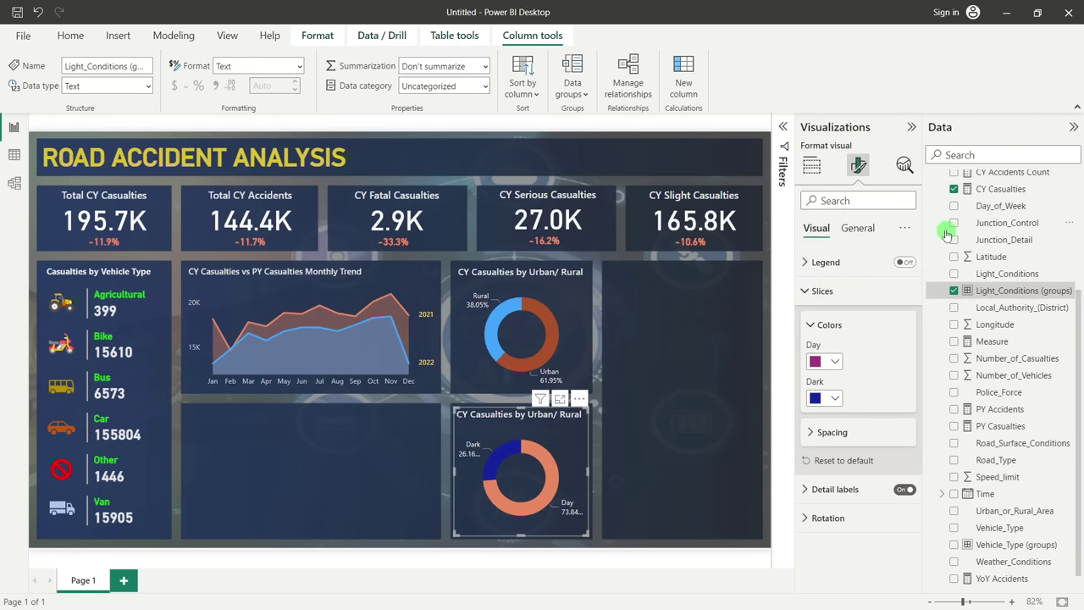
left_click(835, 359)
left_click(946, 213)
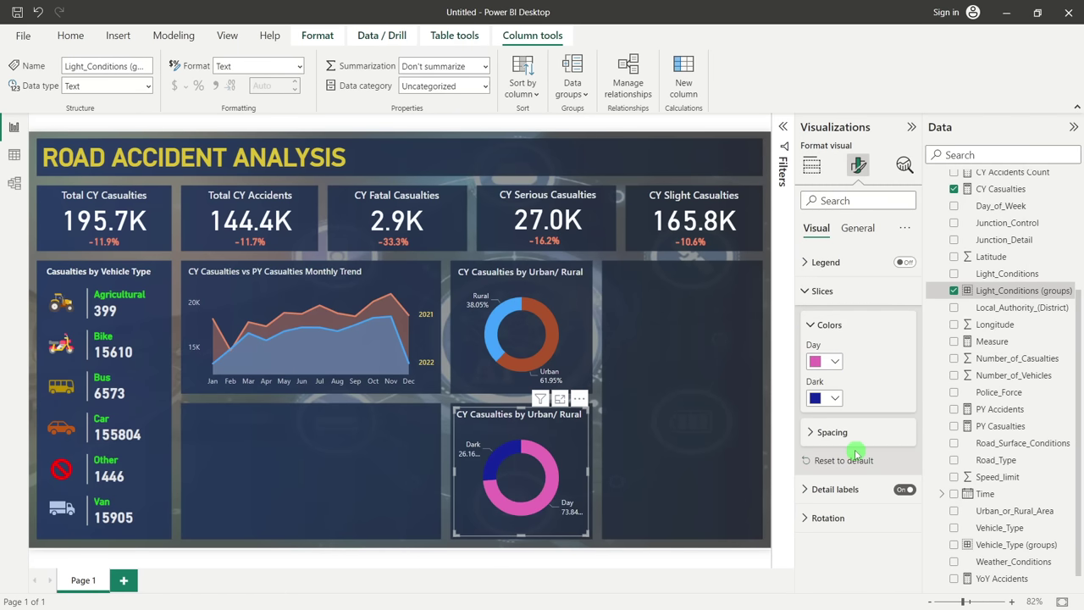
left_click(839, 397)
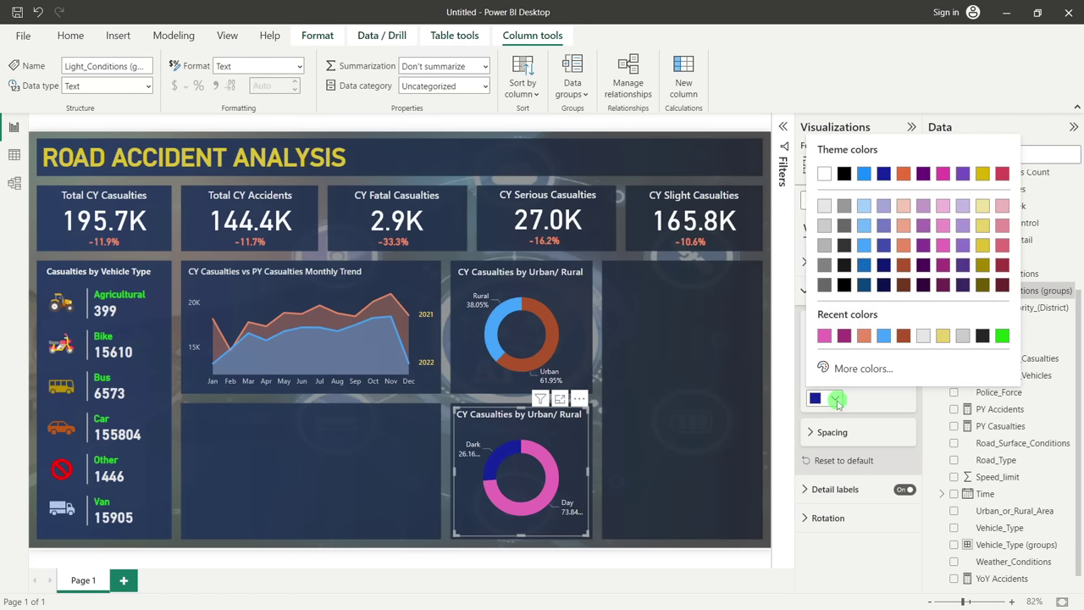
left_click(865, 264)
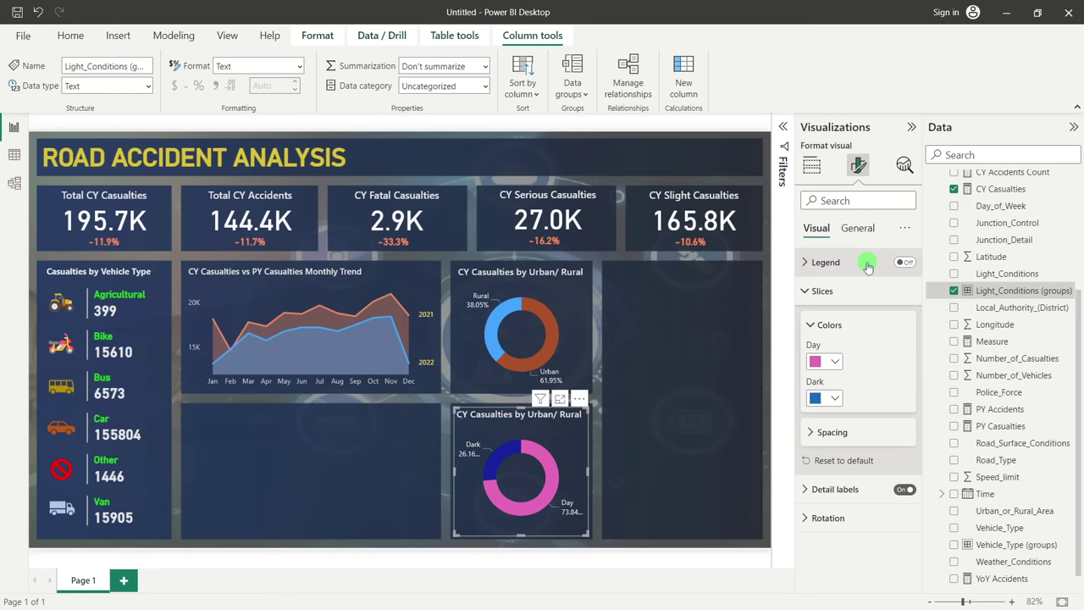
left_click(704, 396)
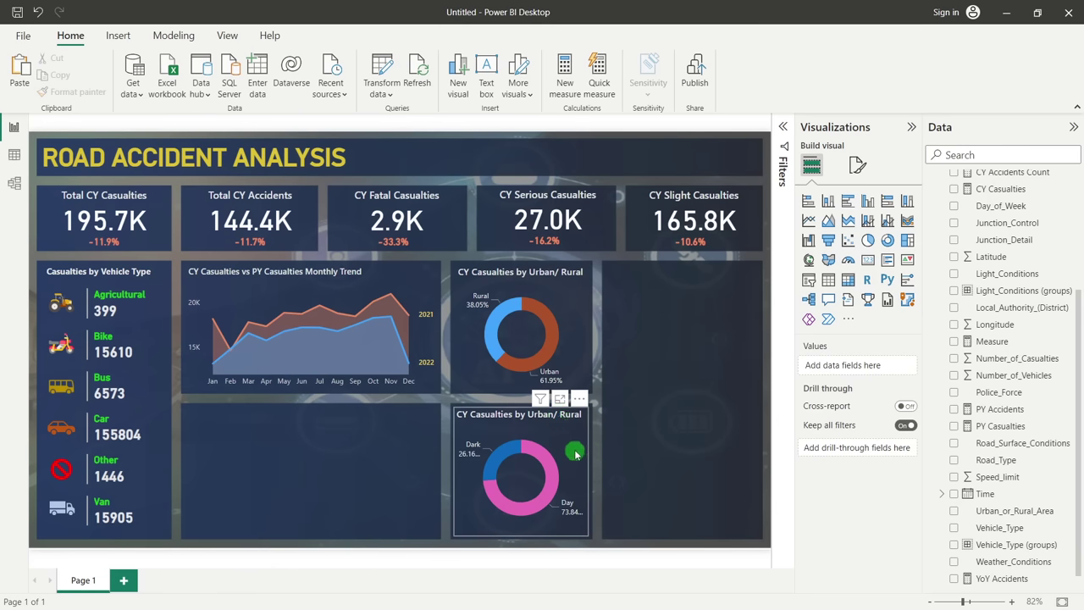
Change the lower donut's title from Urban/ Rural to Light Cond
left_click(556, 416)
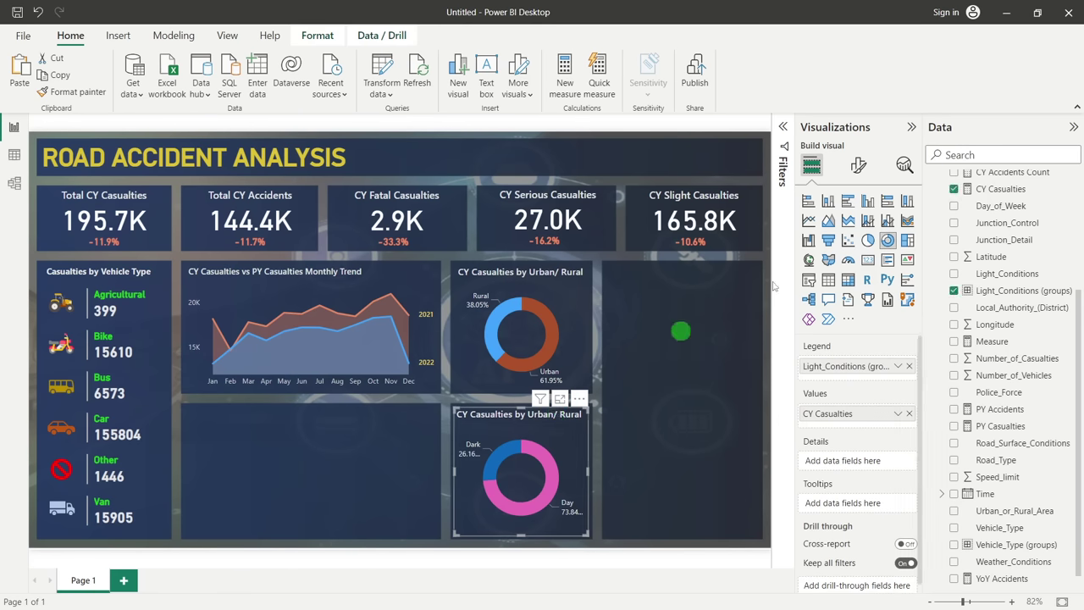
left_click(862, 166)
left_click(842, 263)
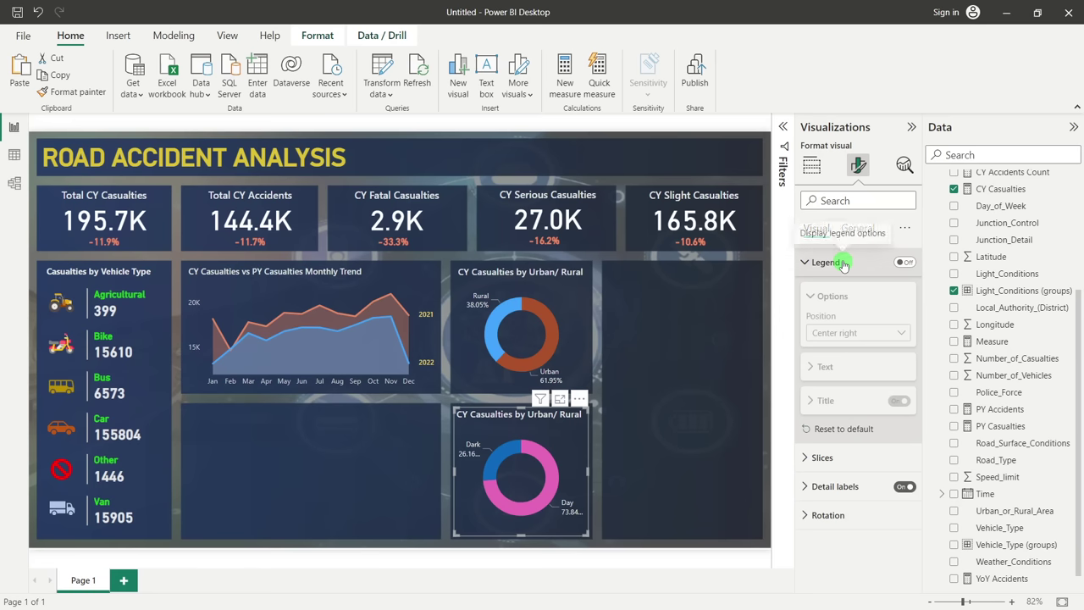
left_click(844, 265)
left_click(853, 229)
left_click(835, 291)
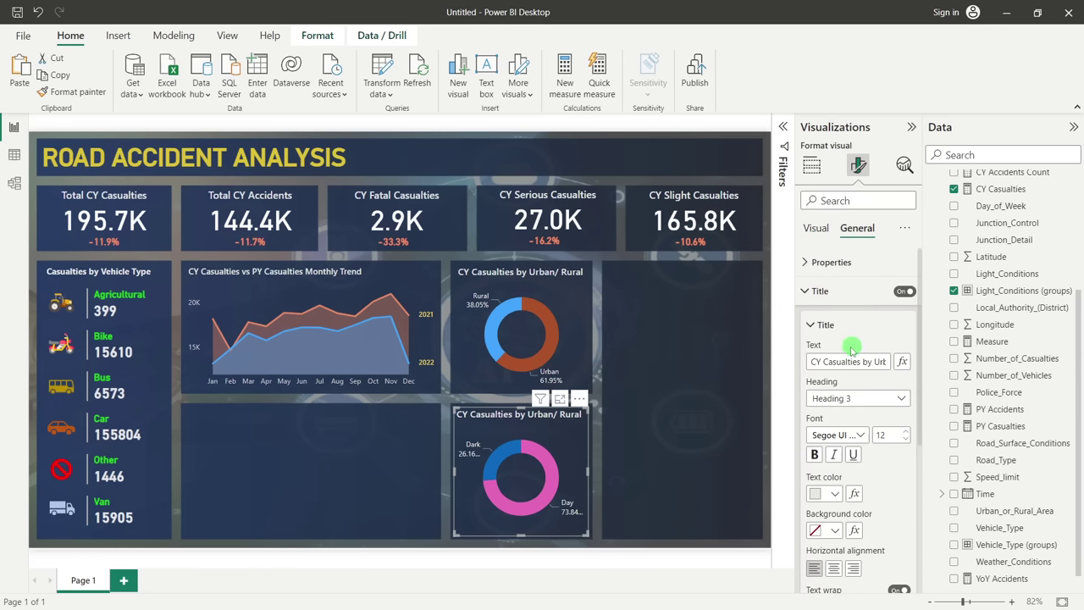
left_click_drag(876, 362, 900, 360)
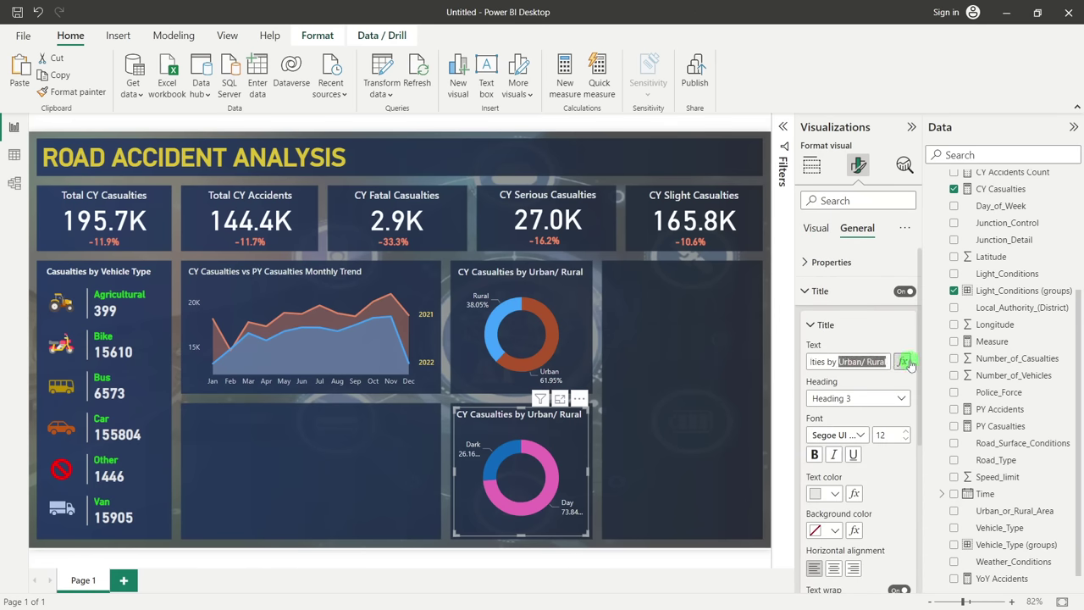
type("Light")
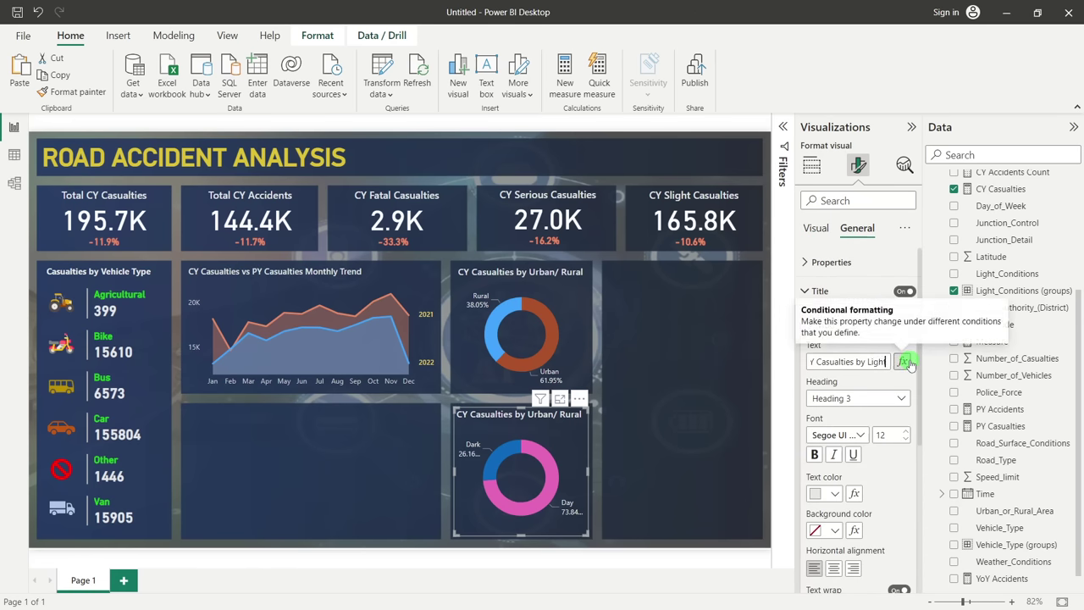
type(" Cond")
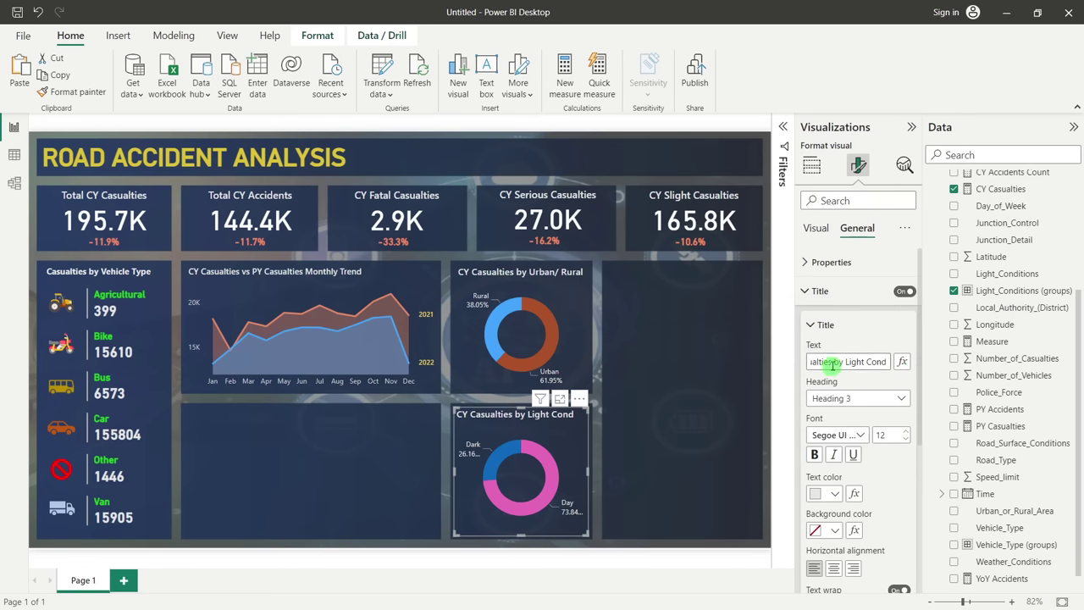
Remove the leading 'CY' from both the light and Urban/Rural donut titles
key("Home")
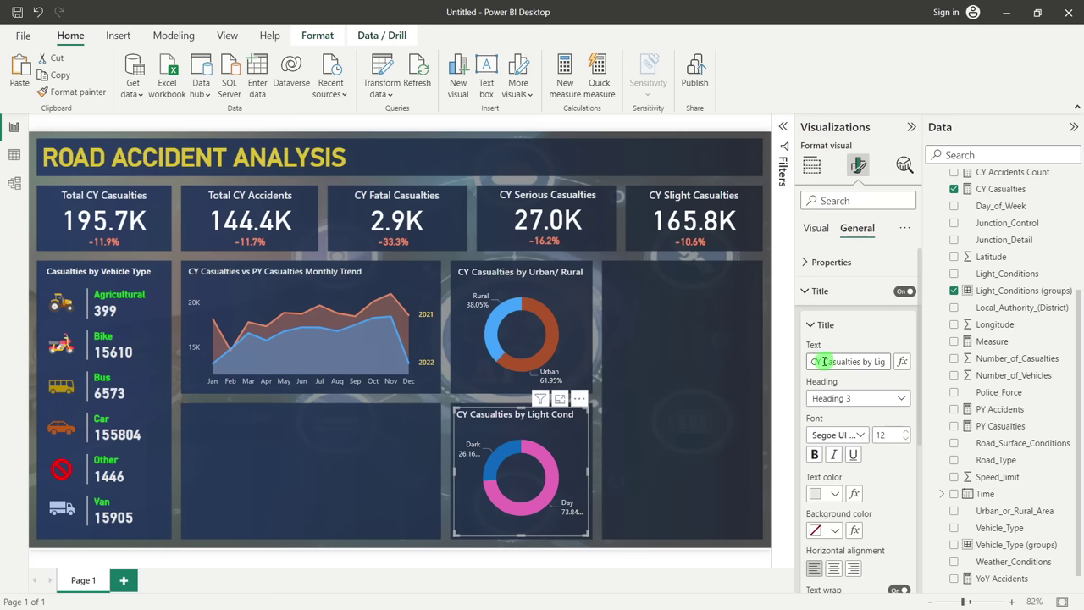
left_click_drag(824, 362, 802, 361)
key("BackSpace")
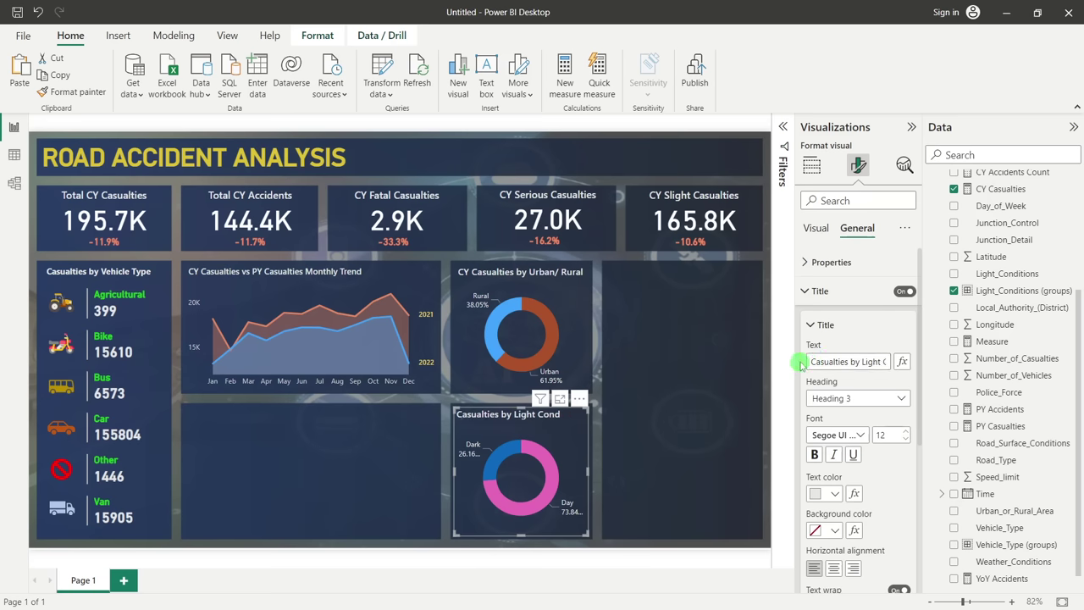
left_click(576, 280)
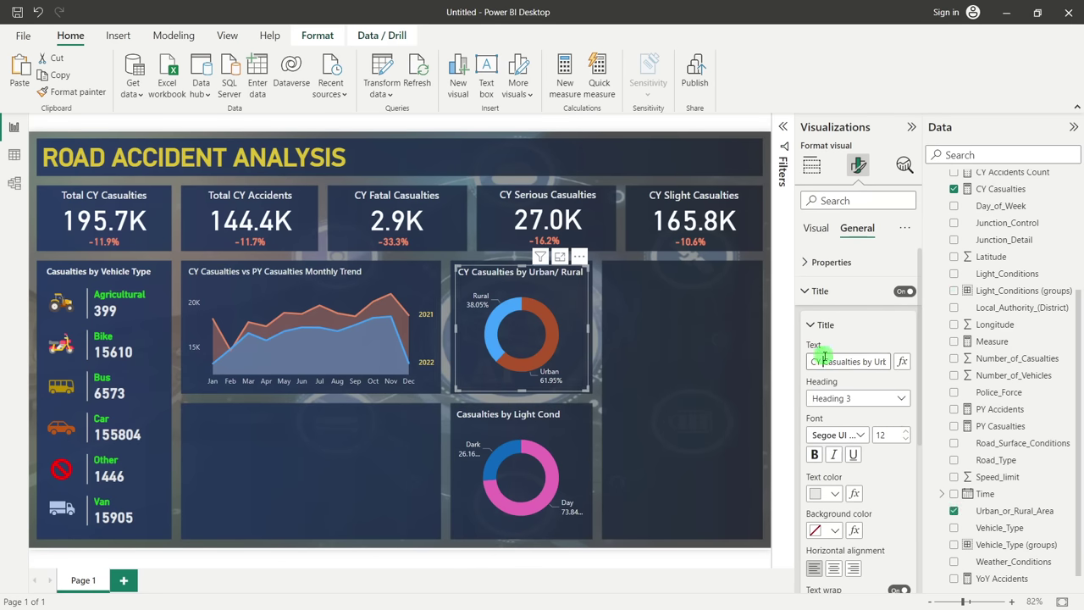
left_click_drag(825, 362, 796, 356)
key("BackSpace")
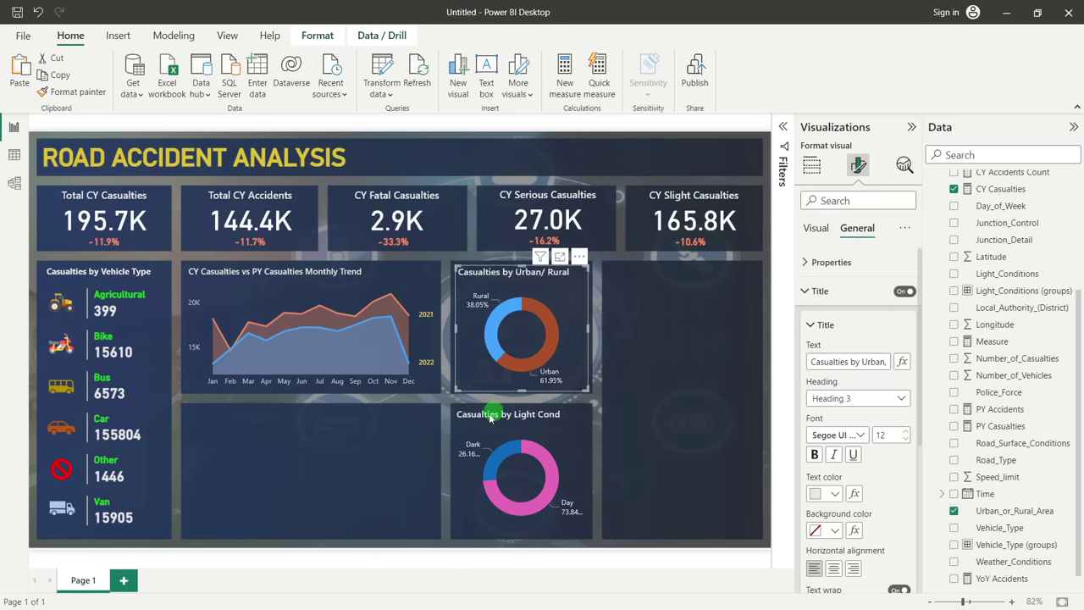
left_click(391, 454)
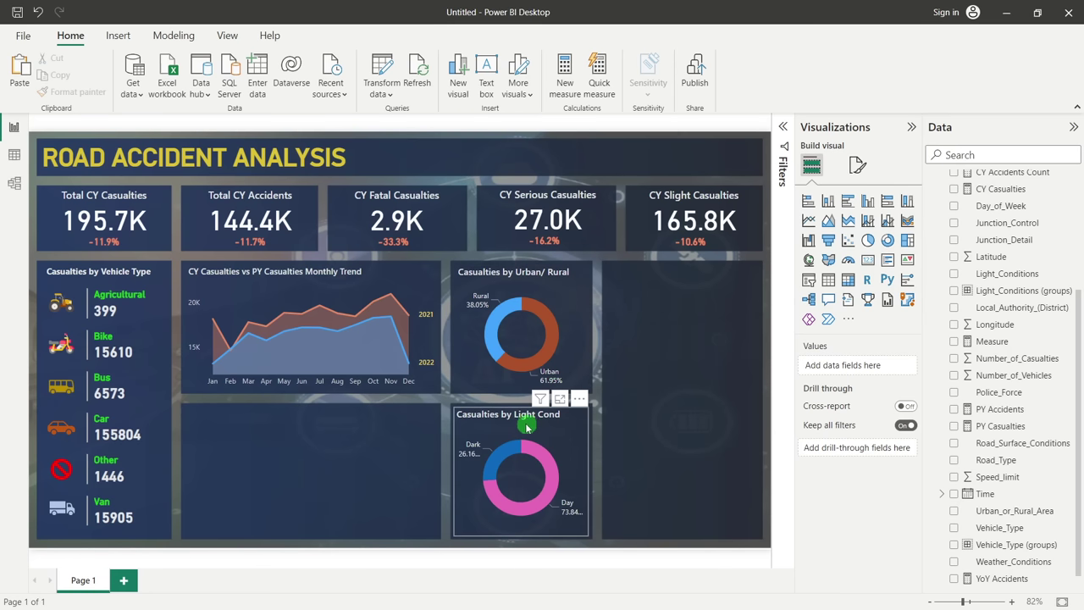
Complete the light donut's title to 'Casualties by Light Condition'
left_click(559, 419)
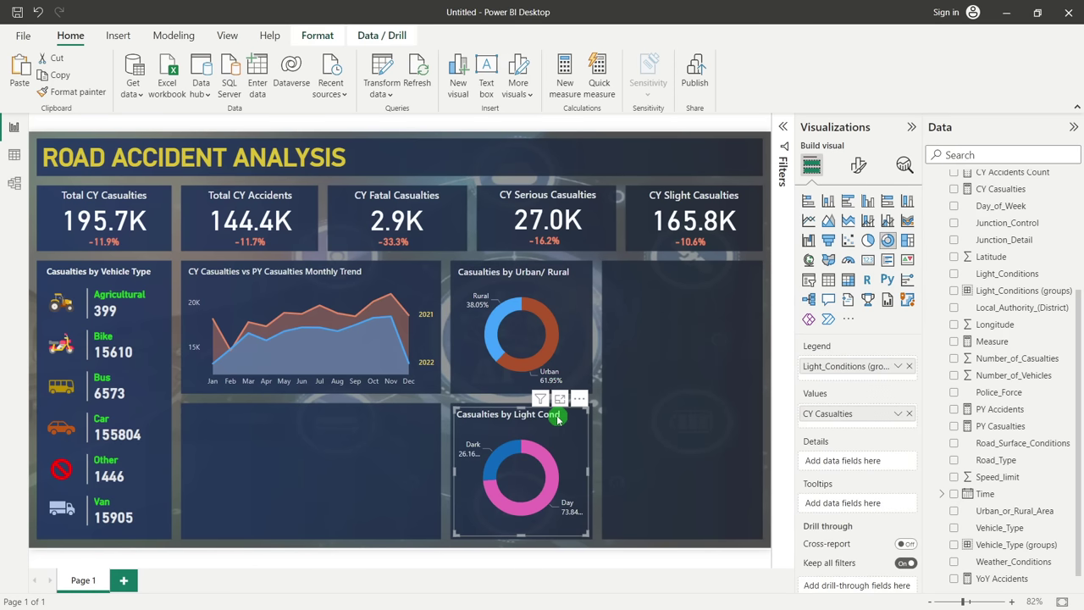
left_click(858, 165)
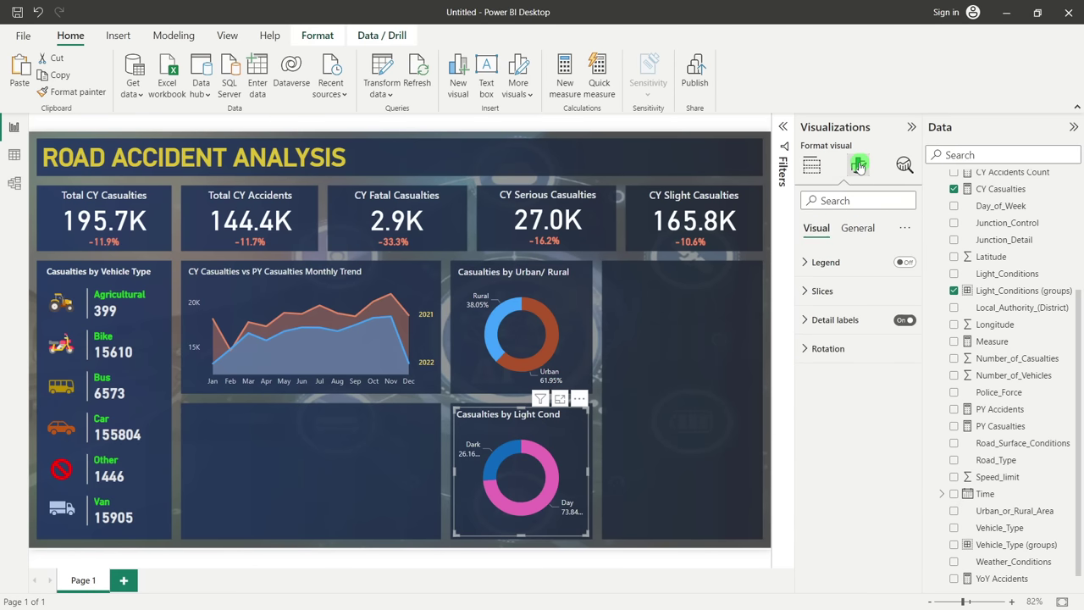
left_click(857, 229)
left_click(843, 298)
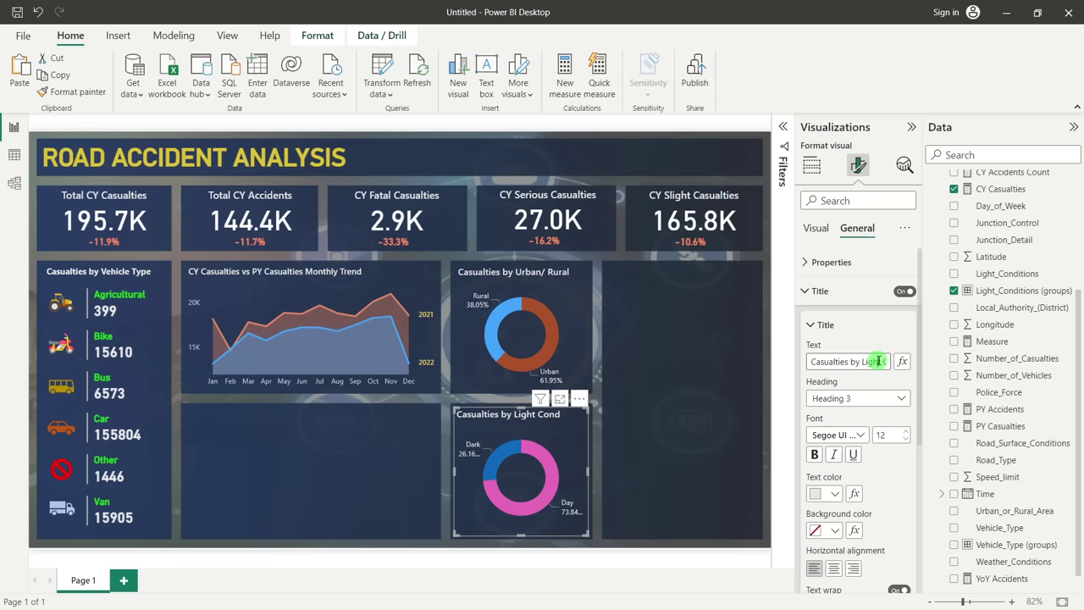
left_click(879, 361)
type("ition")
left_click(269, 479)
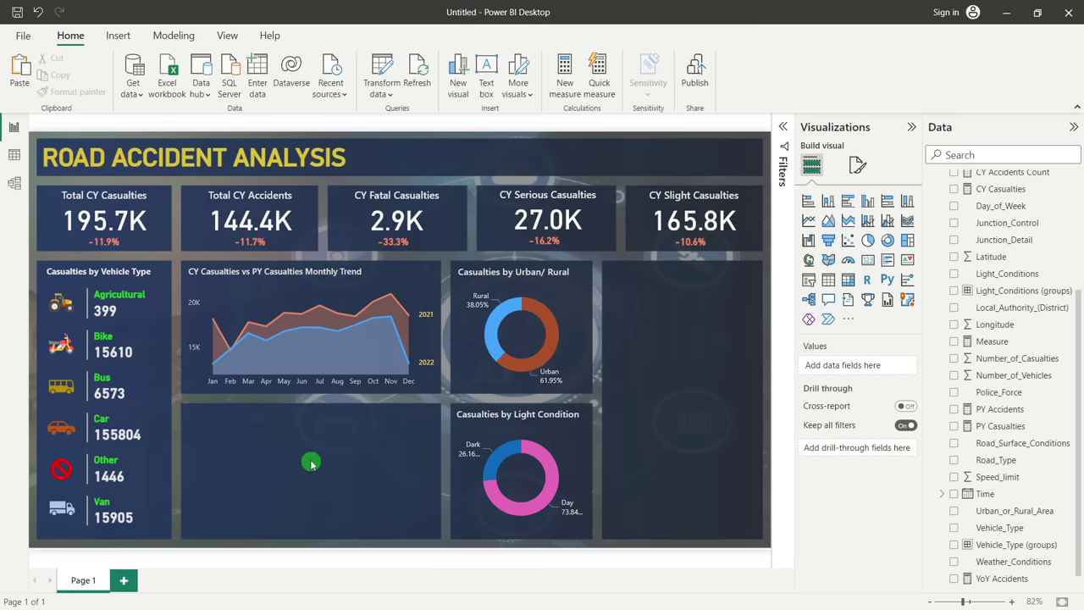
Add a stacked bar chart to the lower middle with Road_Type as its Y-axis
left_click(809, 204)
left_click_drag(632, 242, 282, 413)
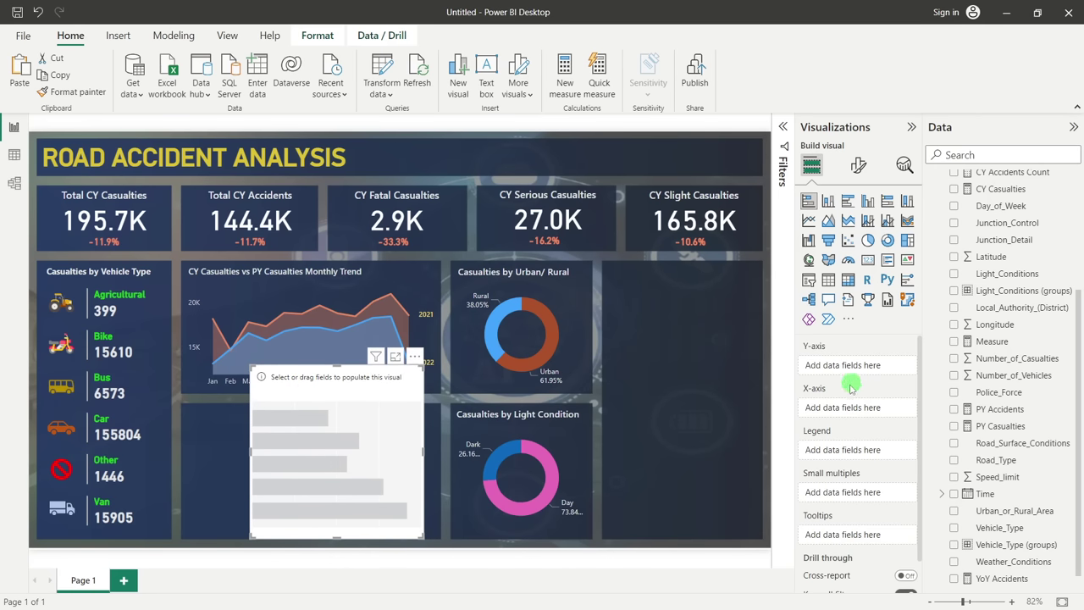
scroll(1037, 351, "up", 2)
scroll(1037, 351, "down", 3)
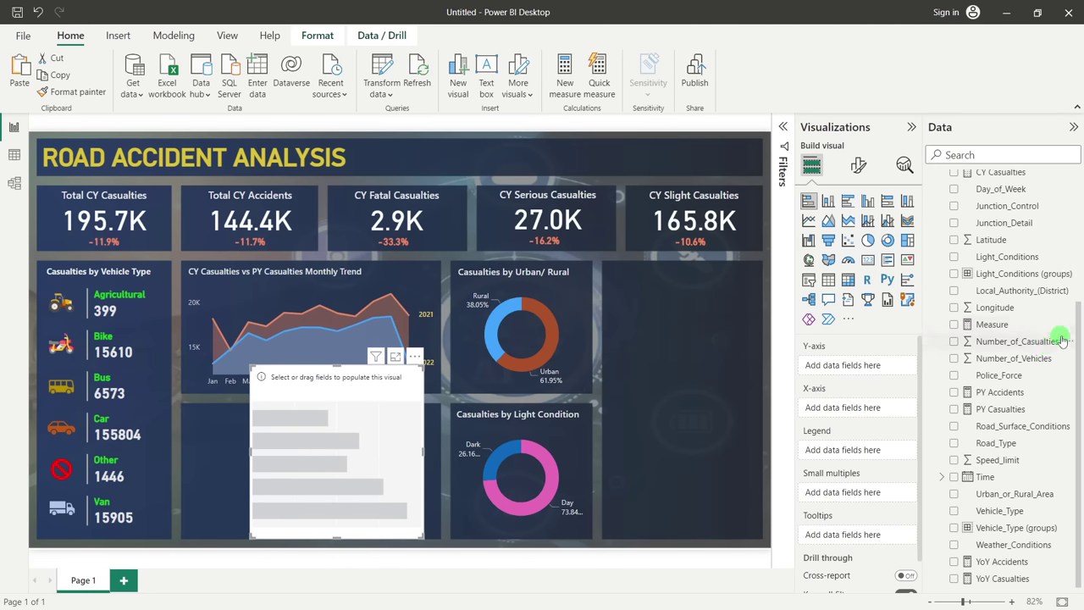
left_click_drag(1008, 443, 871, 410)
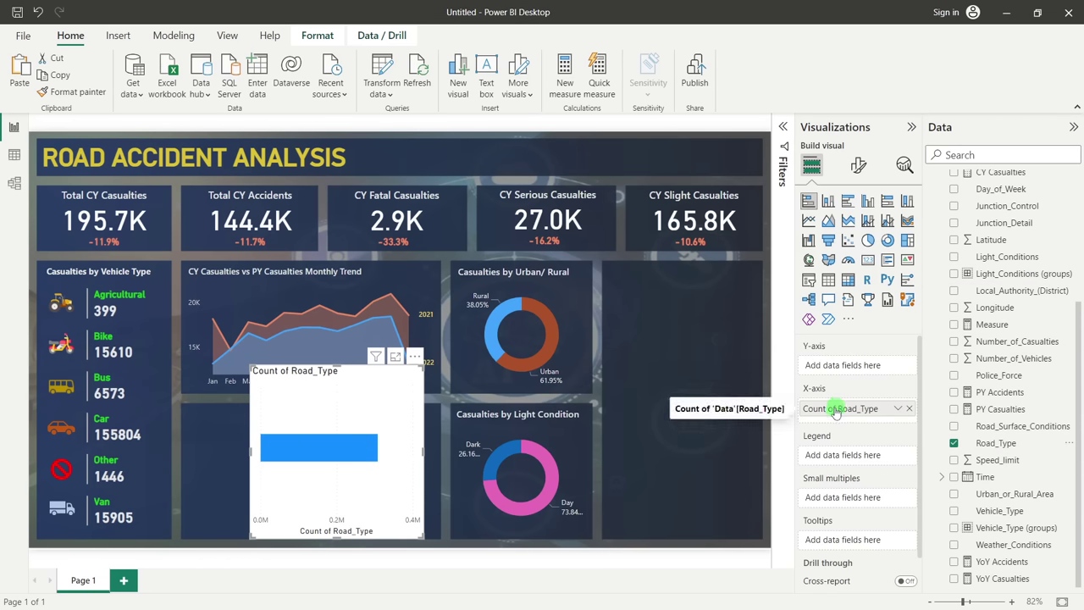
left_click_drag(835, 411, 837, 373)
left_click_drag(837, 367, 839, 366)
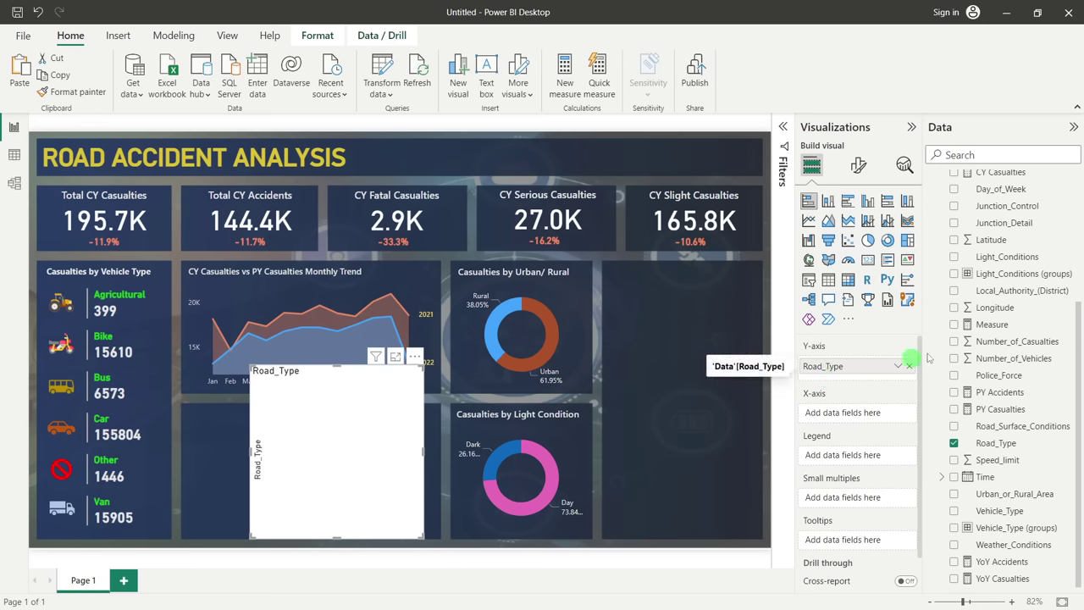
Add CY casualties to the road-type chart and fit it into the empty slot
scroll(1009, 320, "up", 2)
left_click_drag(995, 237, 845, 413)
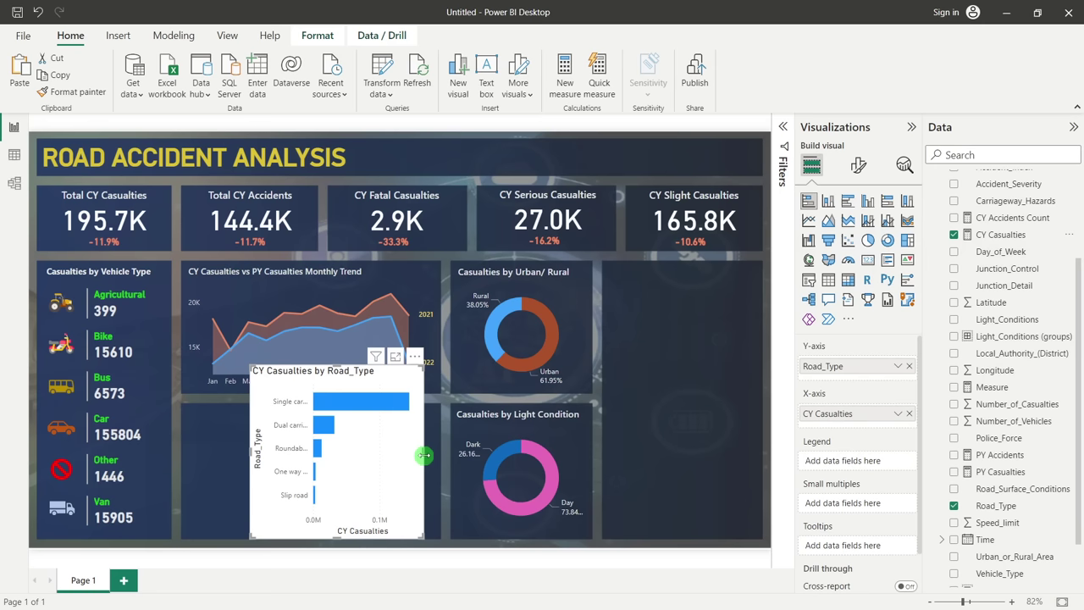
left_click_drag(298, 376, 277, 404)
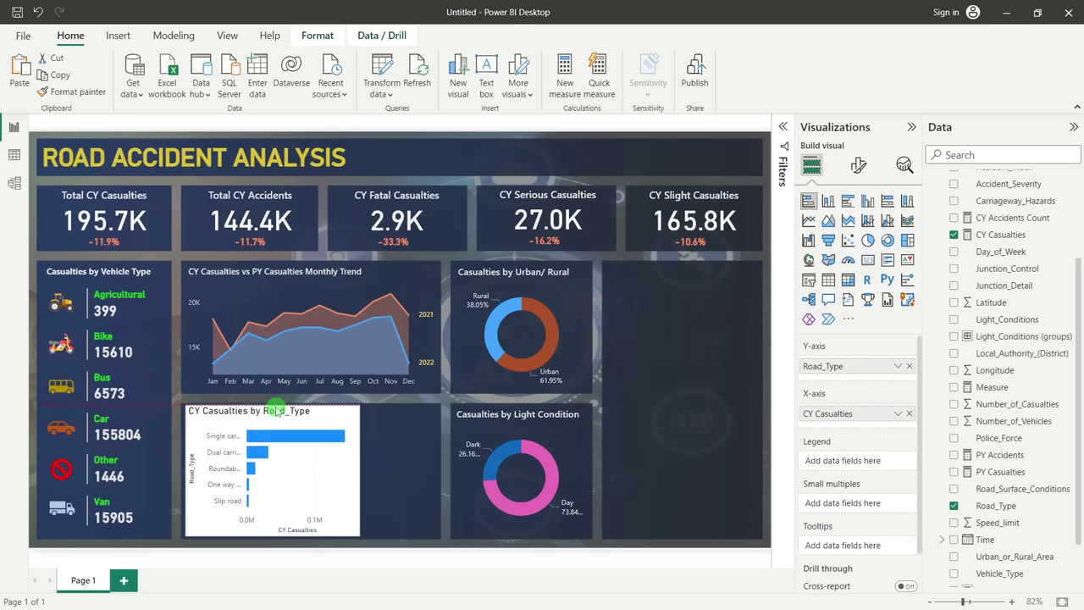
left_click_drag(359, 465, 439, 471)
left_click(301, 398)
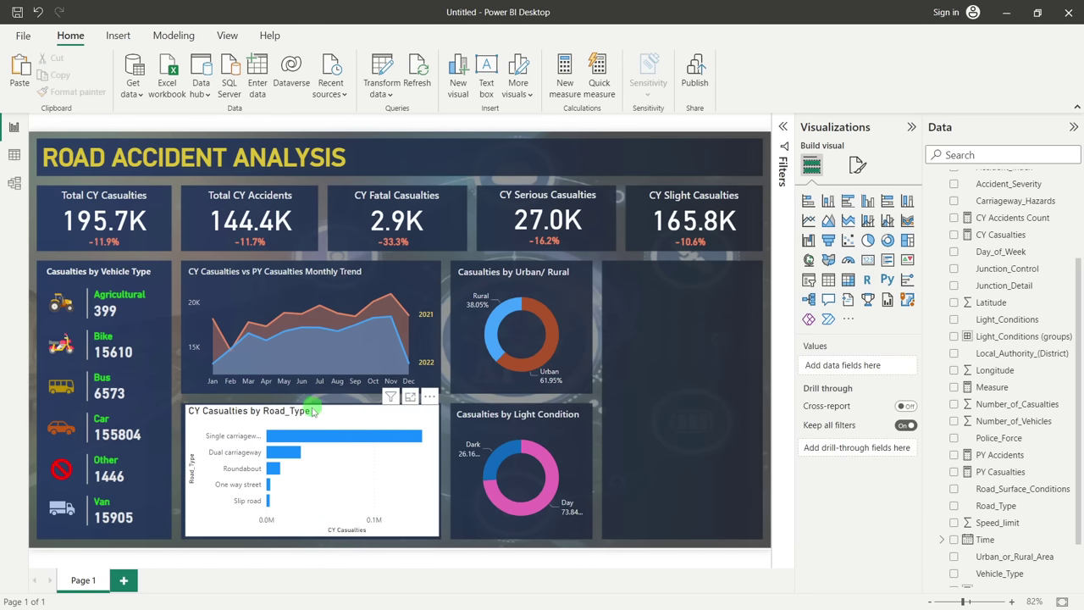
left_click(316, 410)
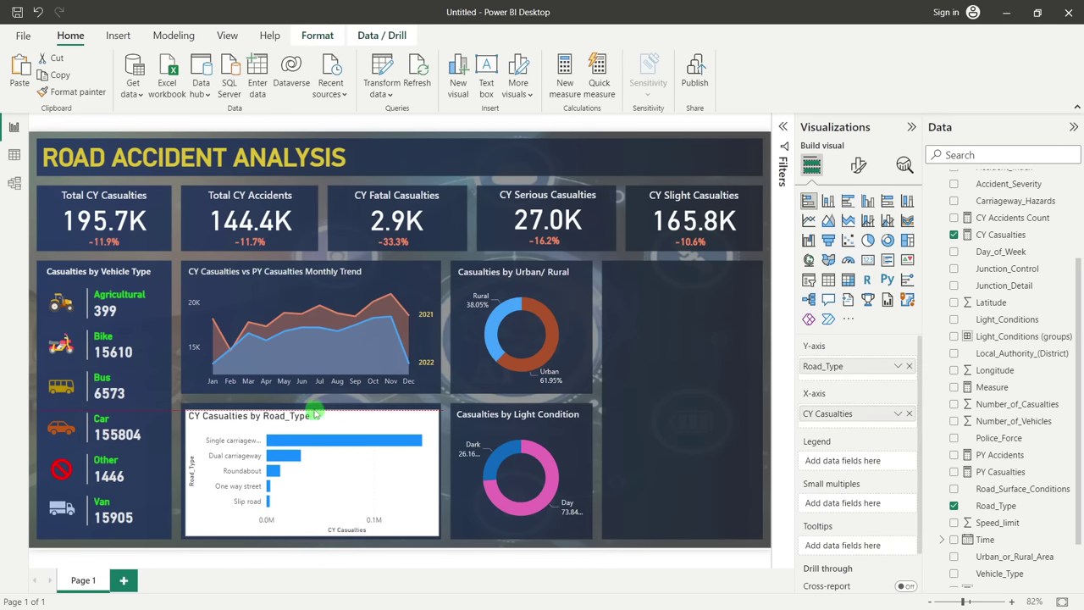
left_click(693, 411)
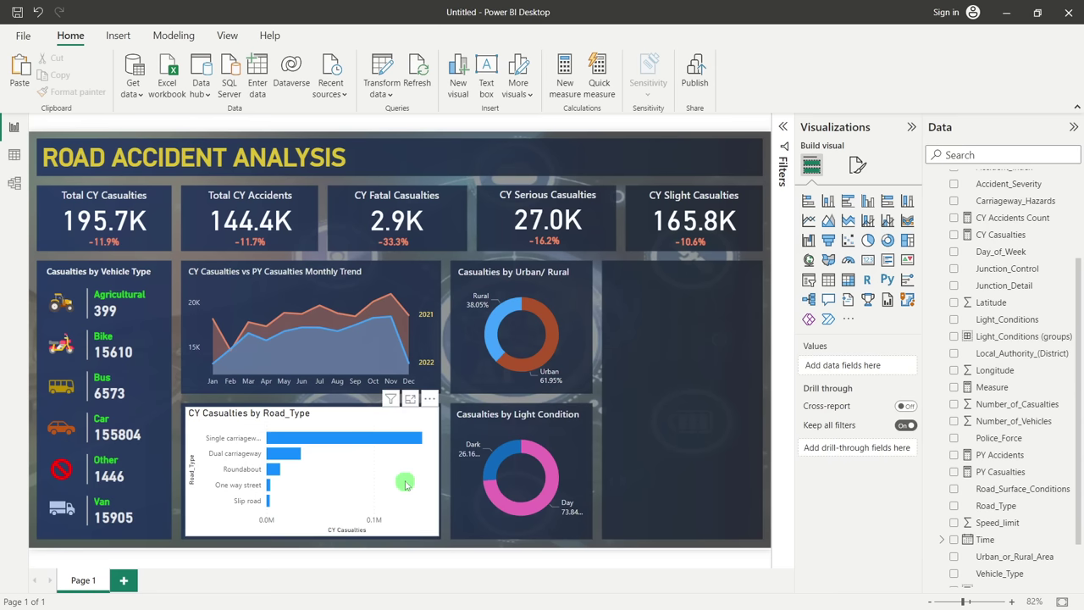
left_click(351, 482)
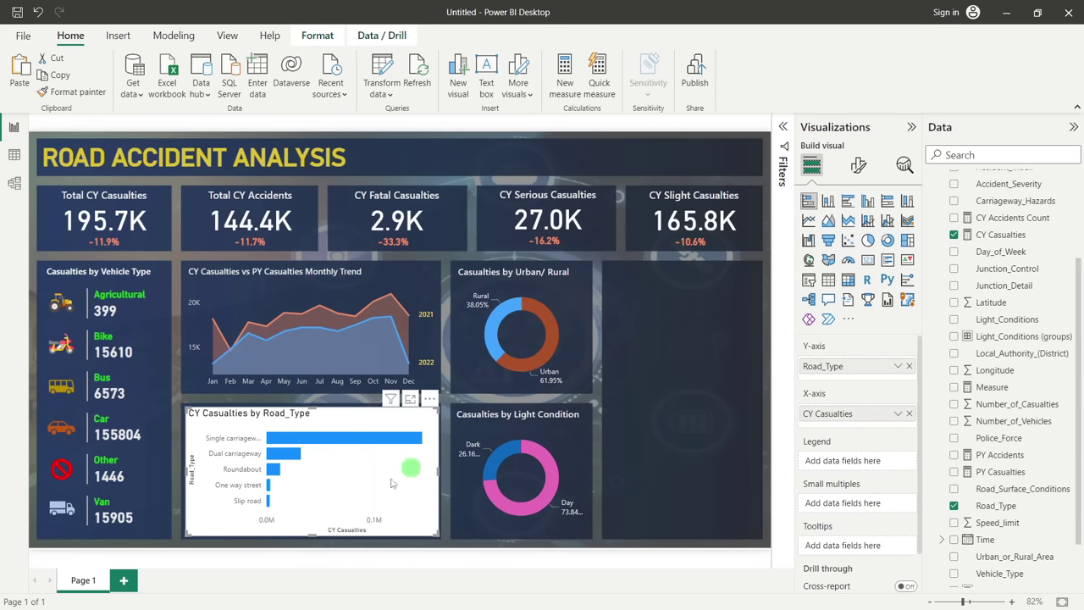
Remove the road-type bar chart's white background
left_click(857, 168)
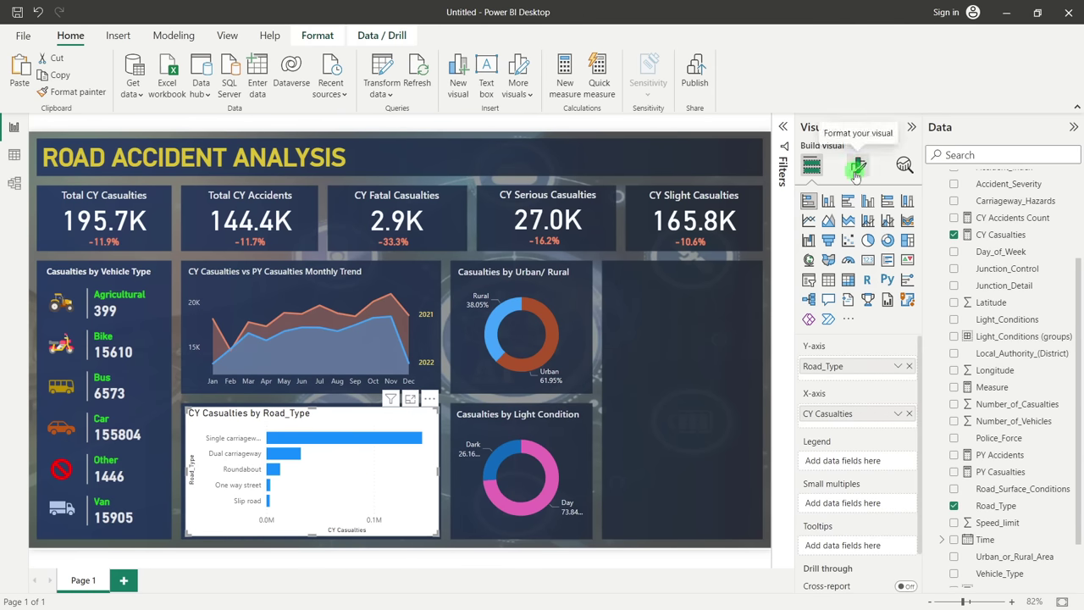
left_click(858, 228)
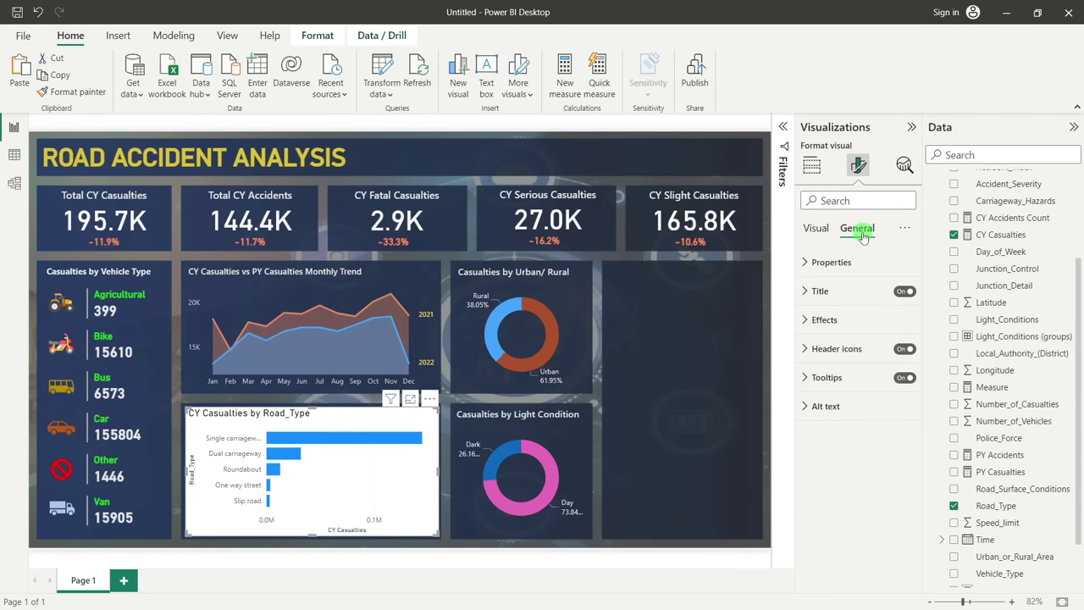
left_click(852, 320)
left_click(898, 353)
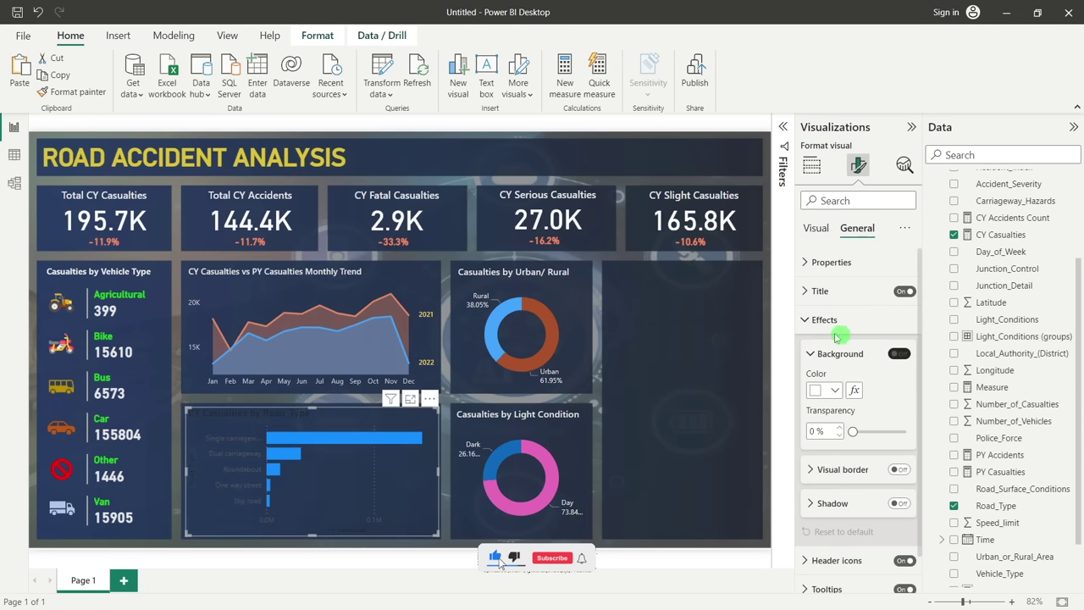
left_click(814, 326)
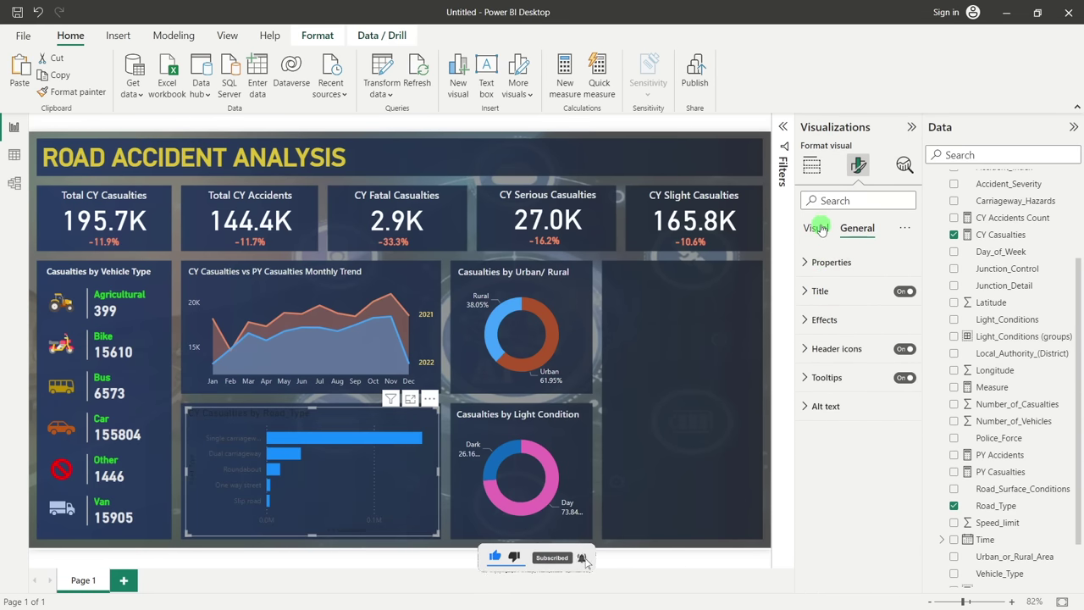
Hide both axes of the bar chart and turn on data labels
left_click(817, 228)
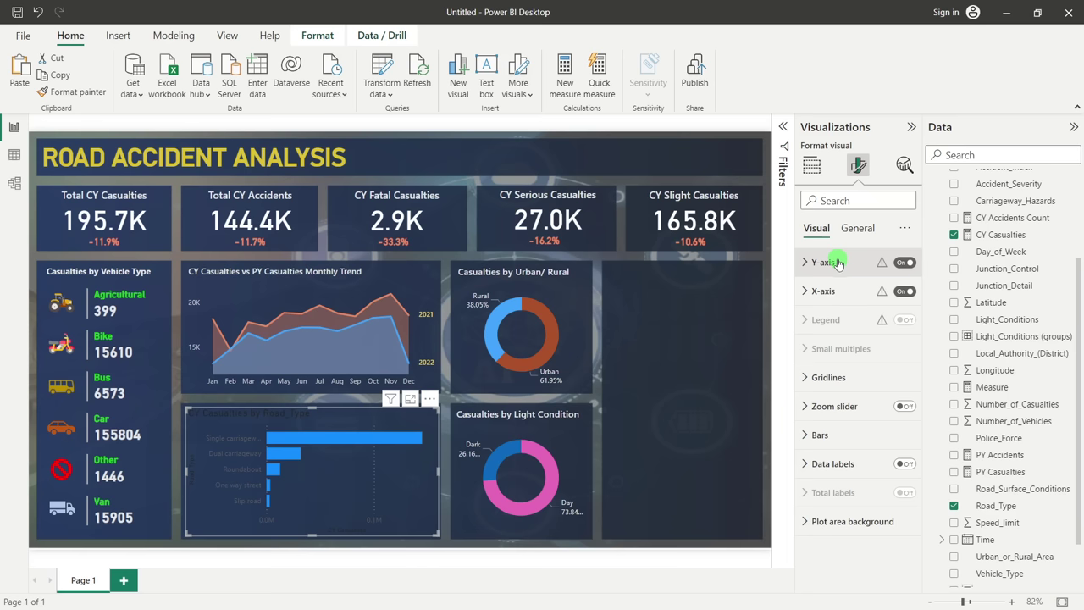
left_click(903, 264)
left_click(906, 290)
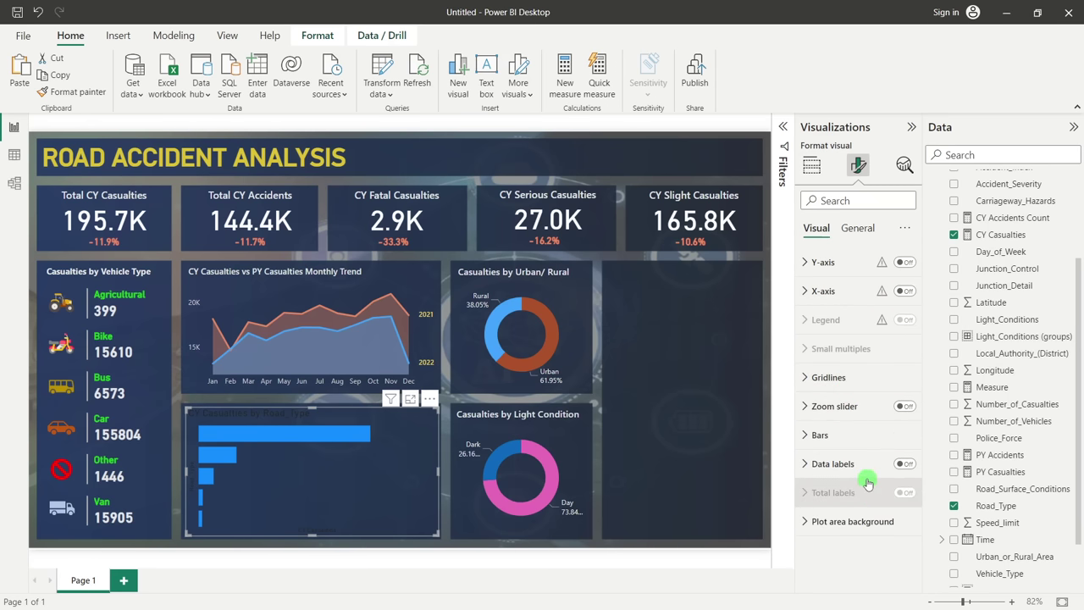
left_click(903, 464)
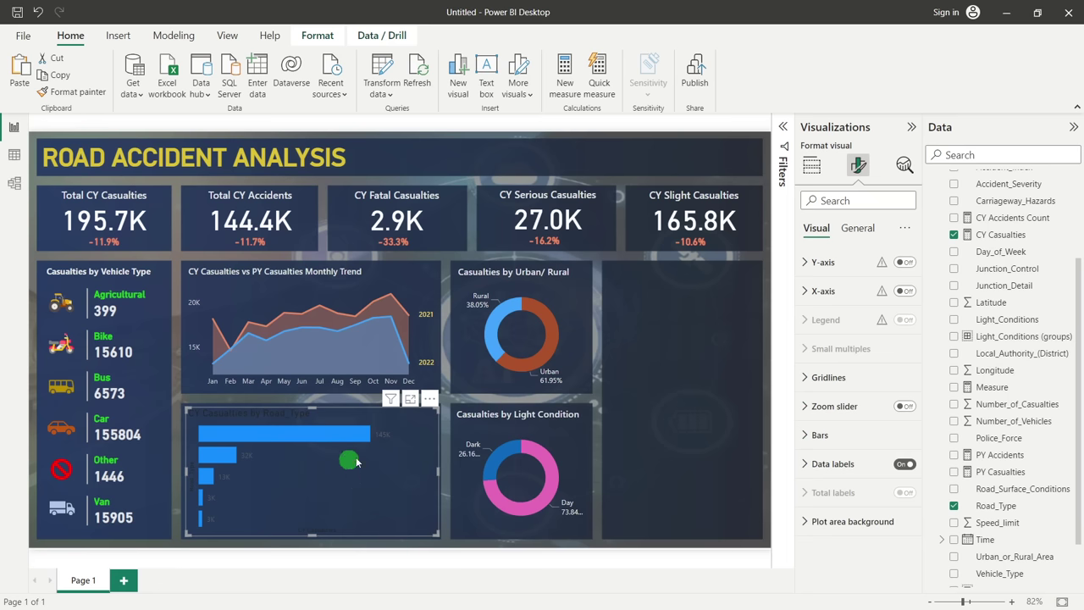
left_click(829, 468)
left_click(806, 466)
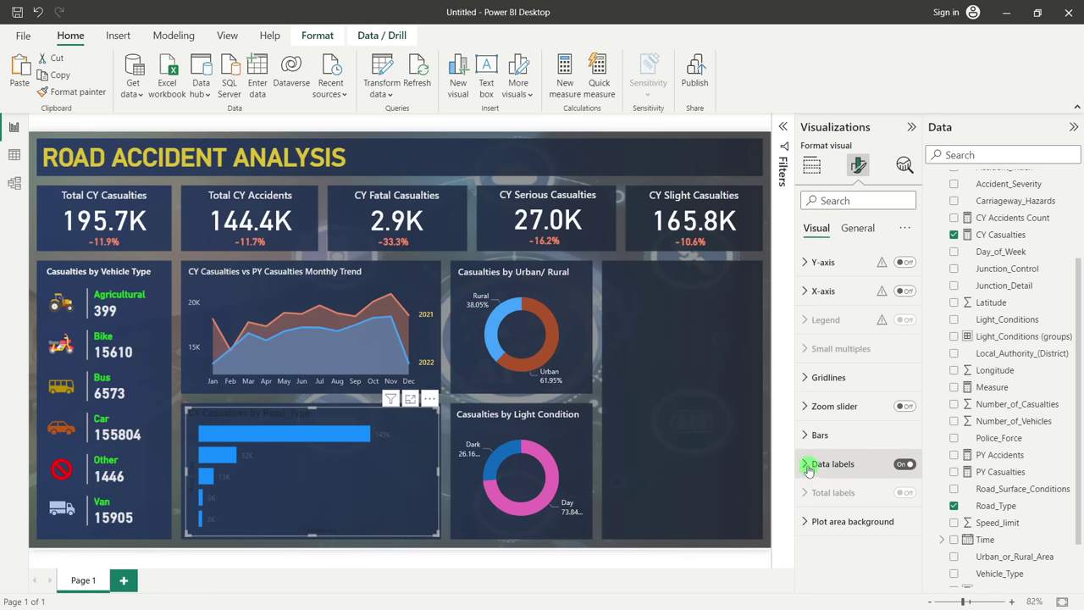
Give the bar data labels a light colour
scroll(826, 440, "down", 3)
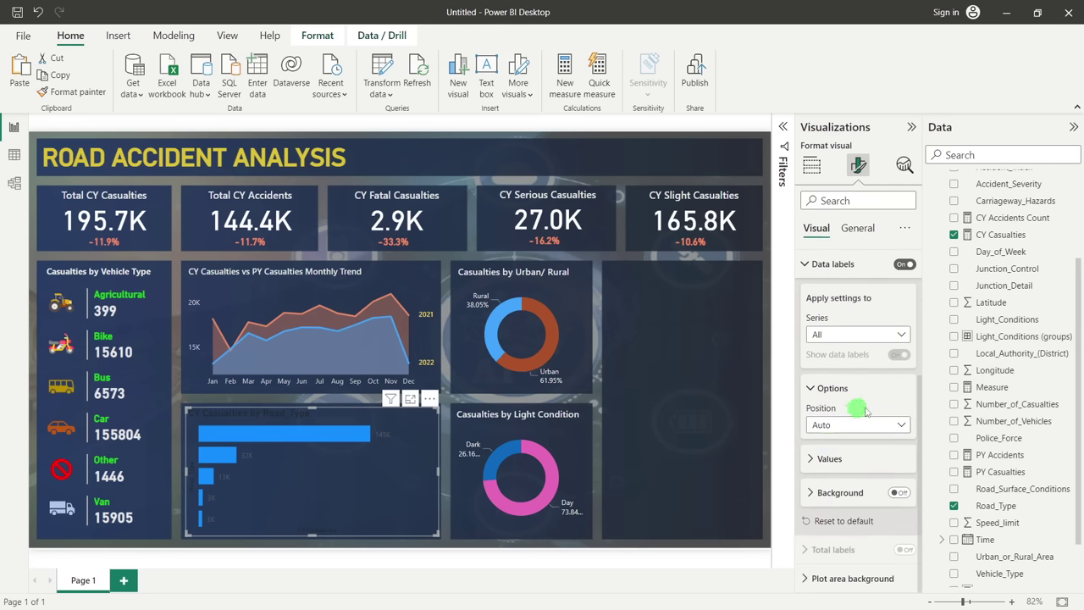
left_click(829, 459)
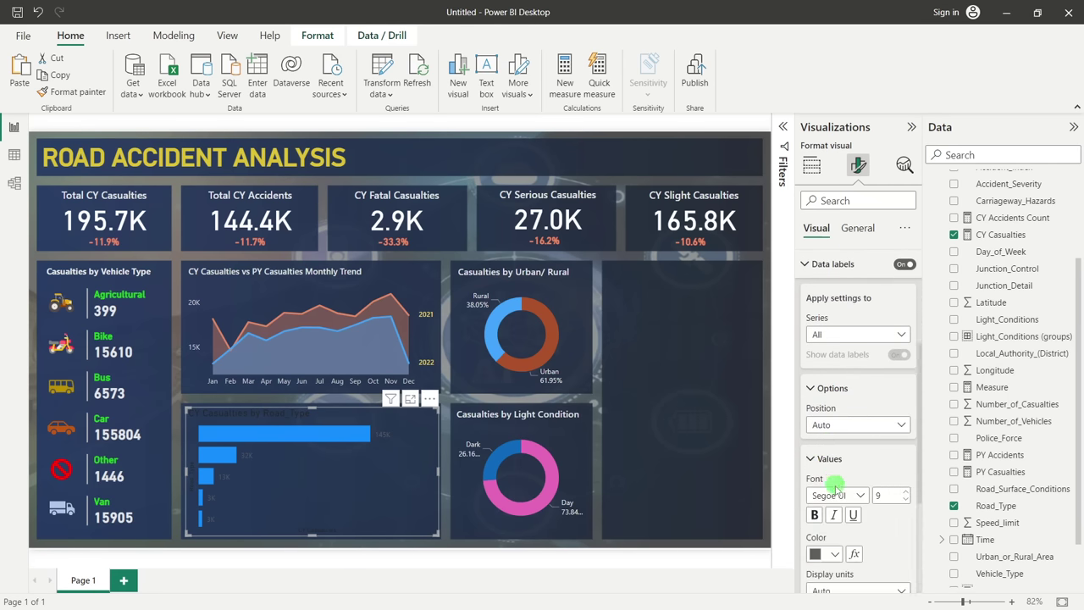
left_click(835, 553)
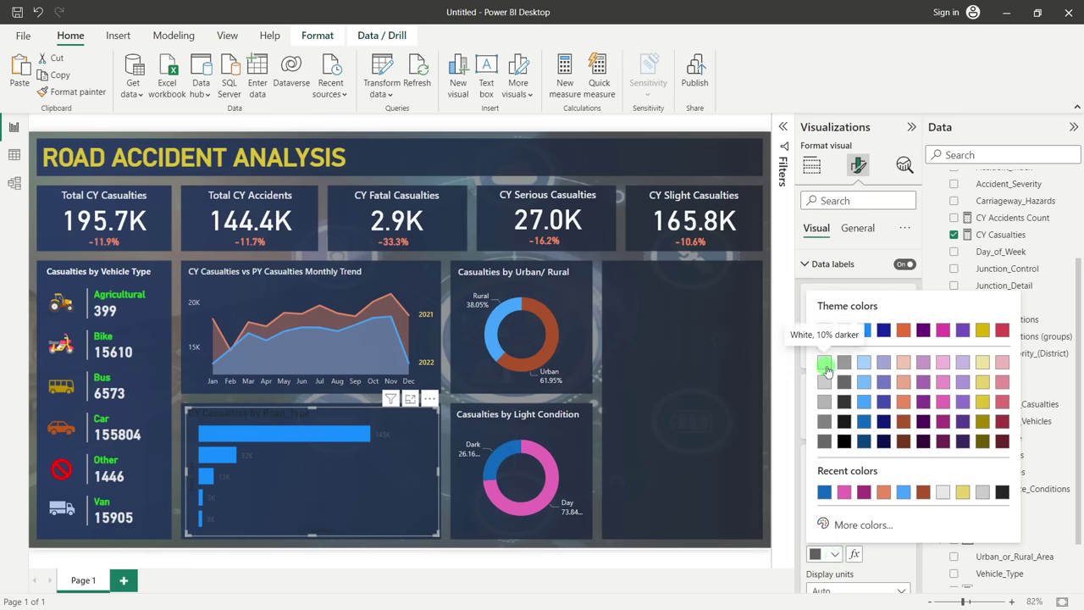
left_click(823, 365)
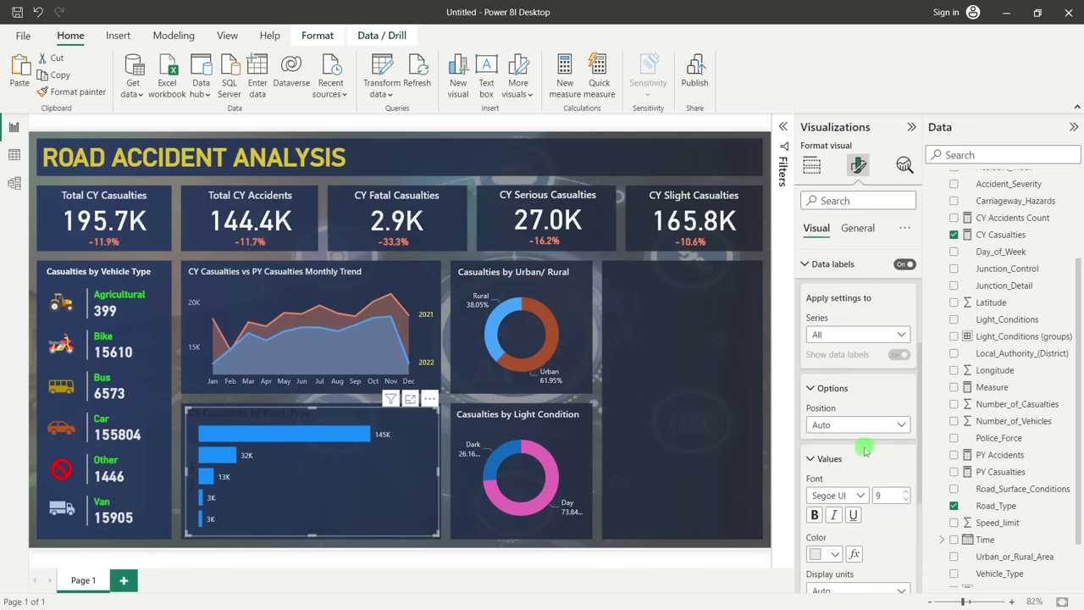
scroll(856, 381, "up", 5)
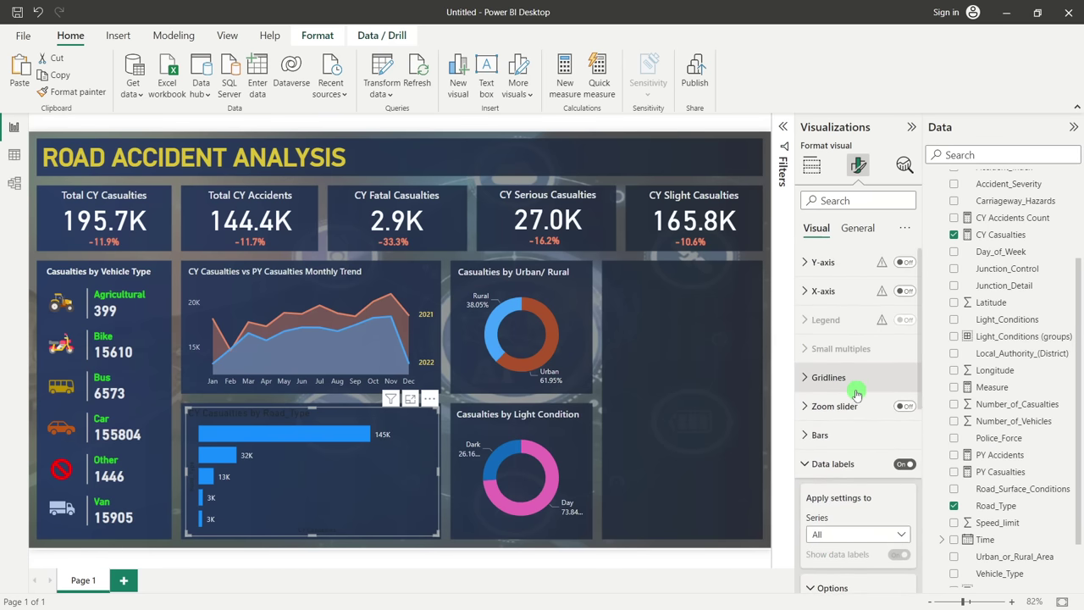
left_click(142, 459)
Show the road-type Y-axis labels in white without an axis title, X-axis hidden
left_click(904, 291)
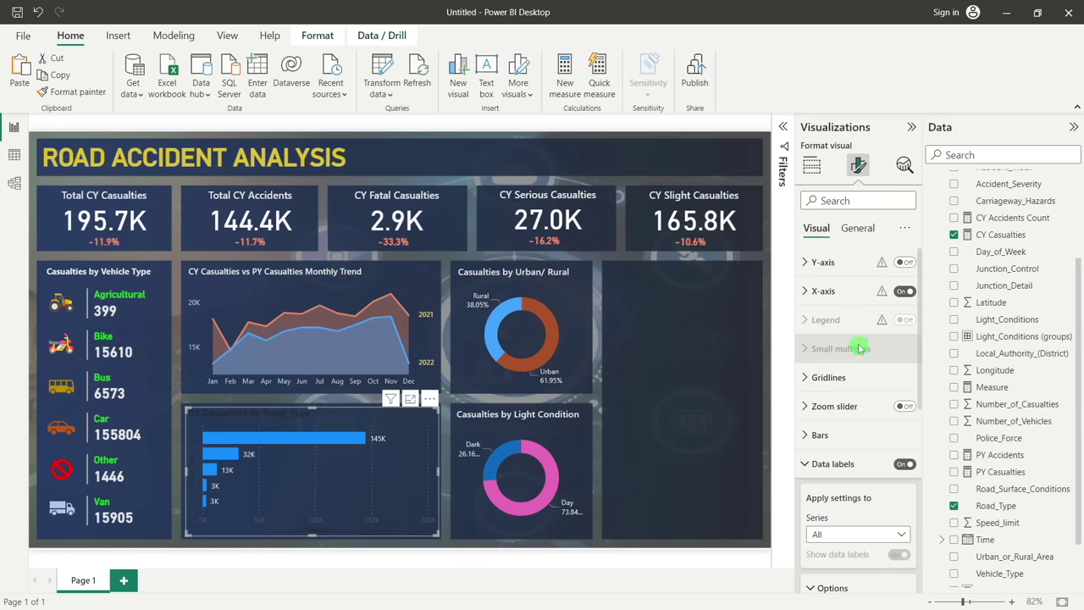
left_click(905, 291)
left_click(905, 261)
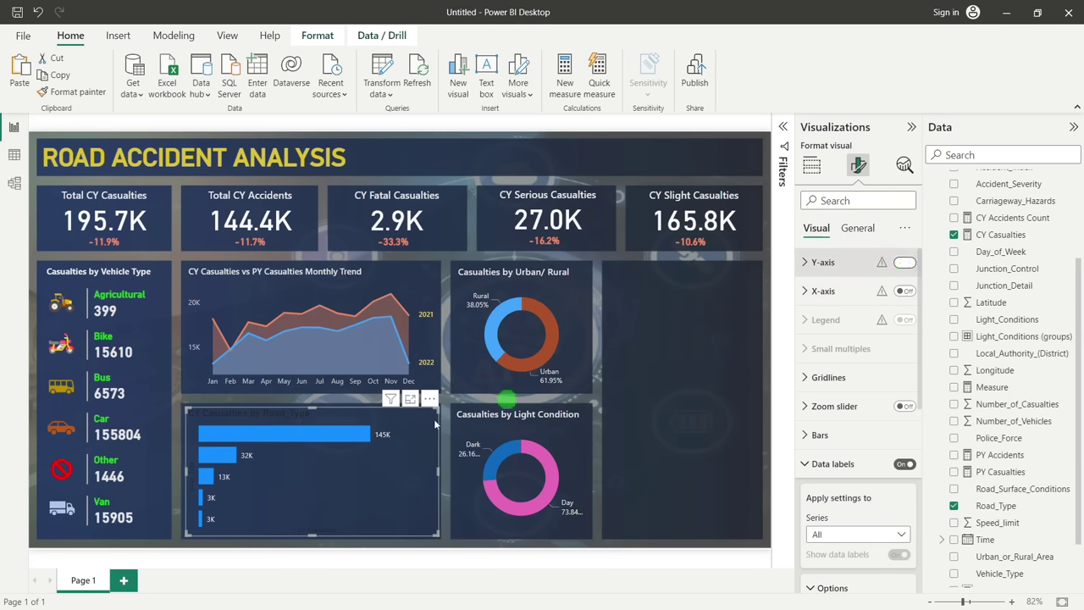
left_click(208, 443)
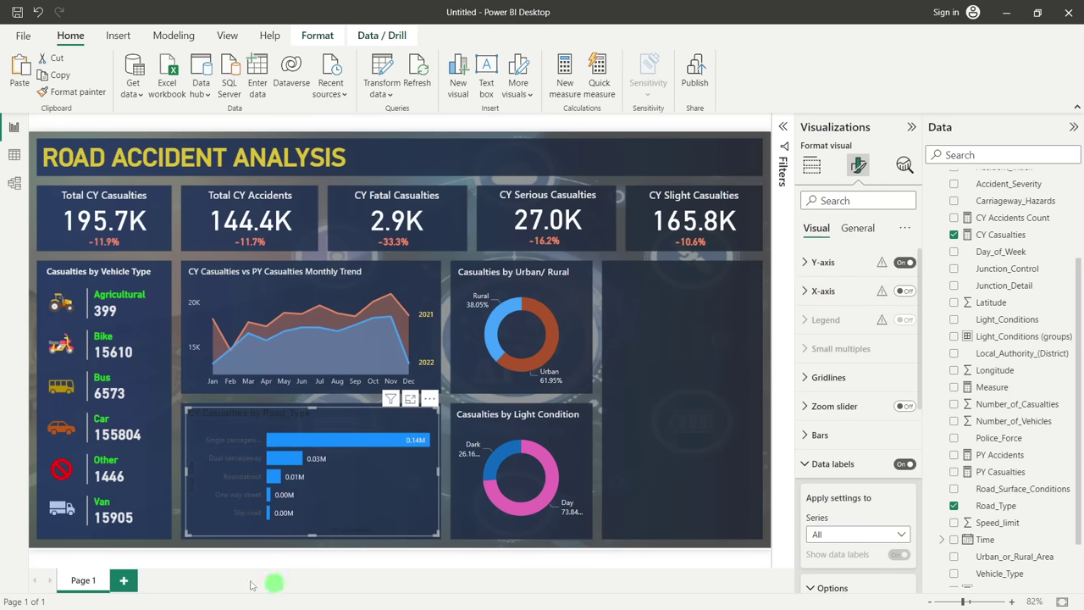
left_click(190, 491)
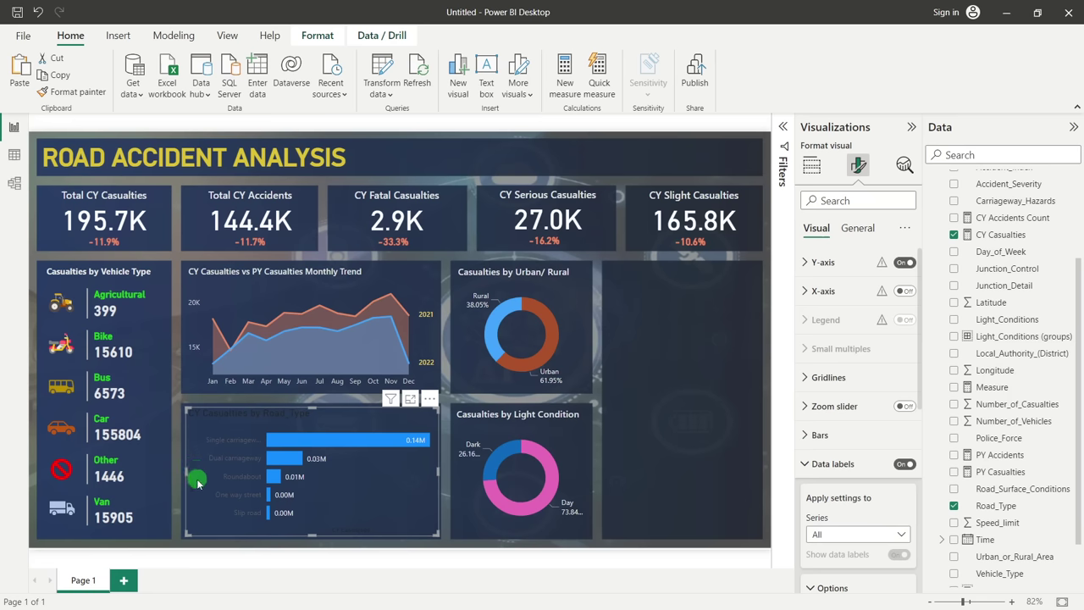
left_click(806, 263)
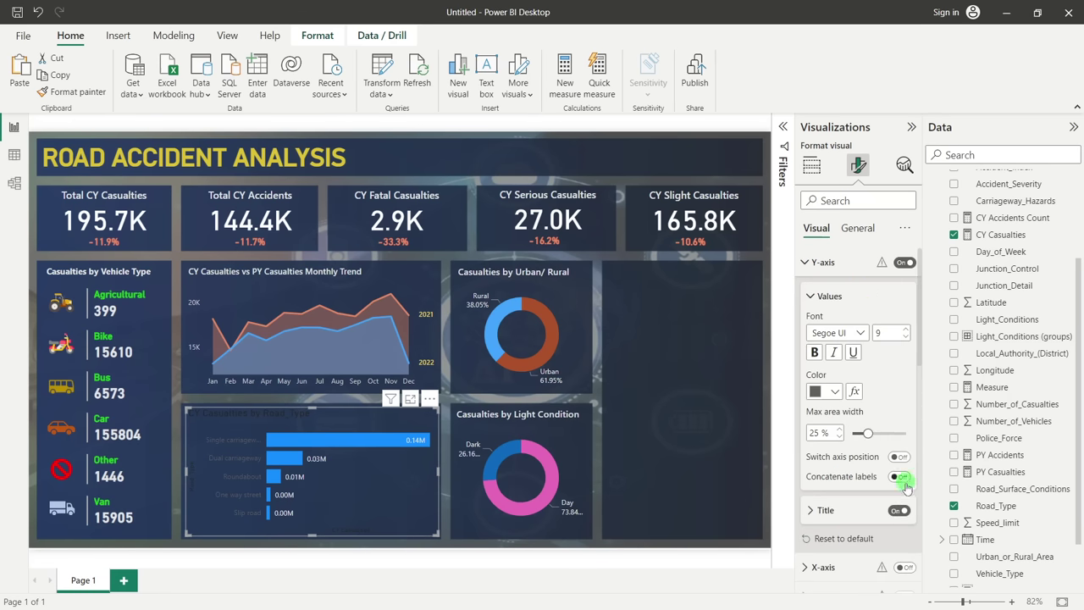
left_click(895, 512)
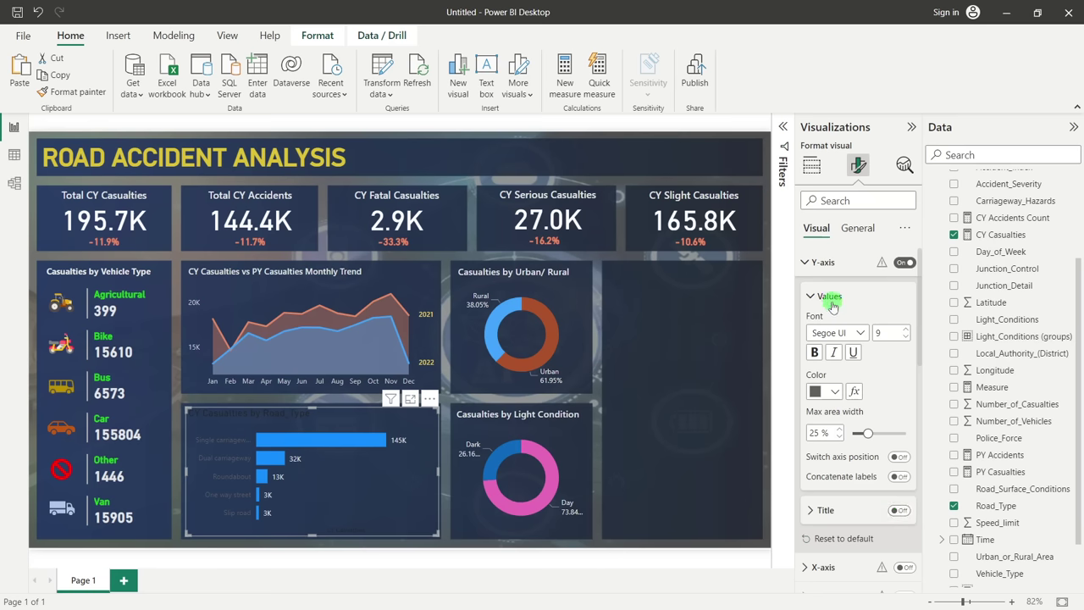
left_click(498, 426)
left_click(835, 391)
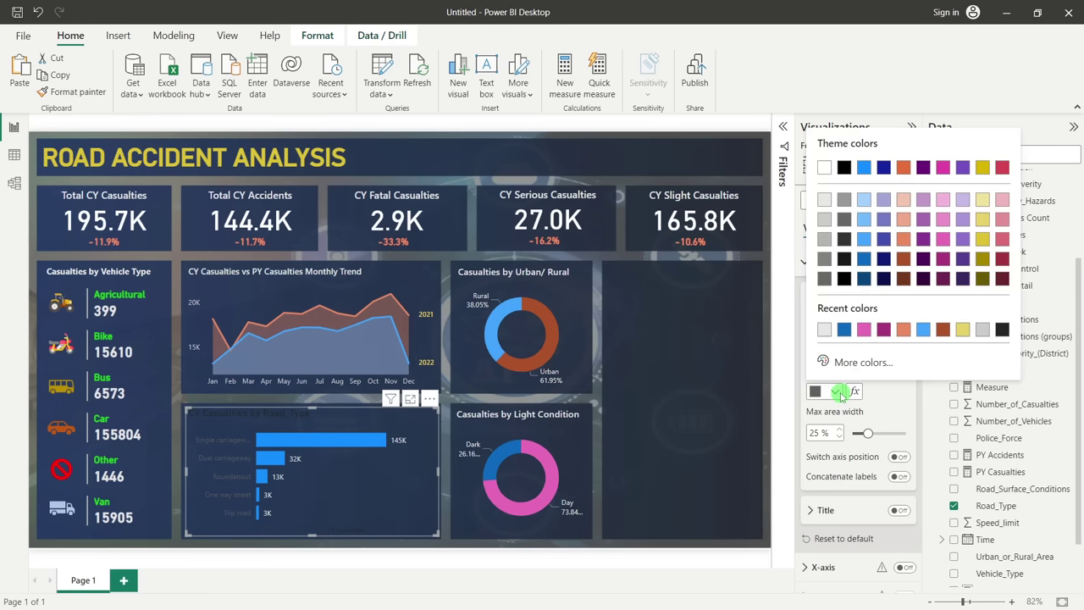
left_click(826, 204)
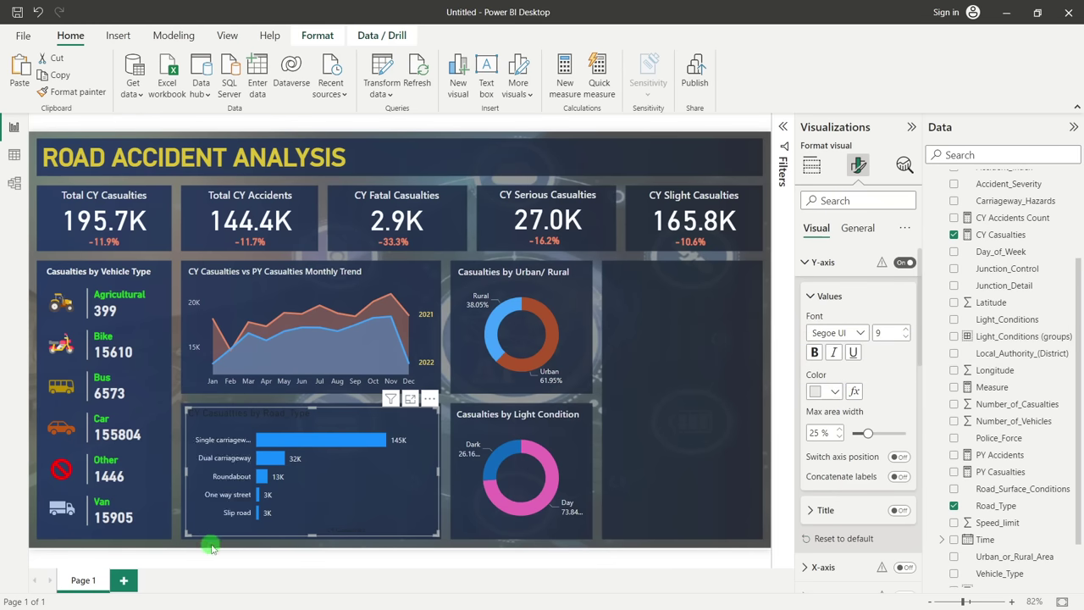
Remove 'CY' so the bar chart title reads Casualties by Road Type
left_click(859, 229)
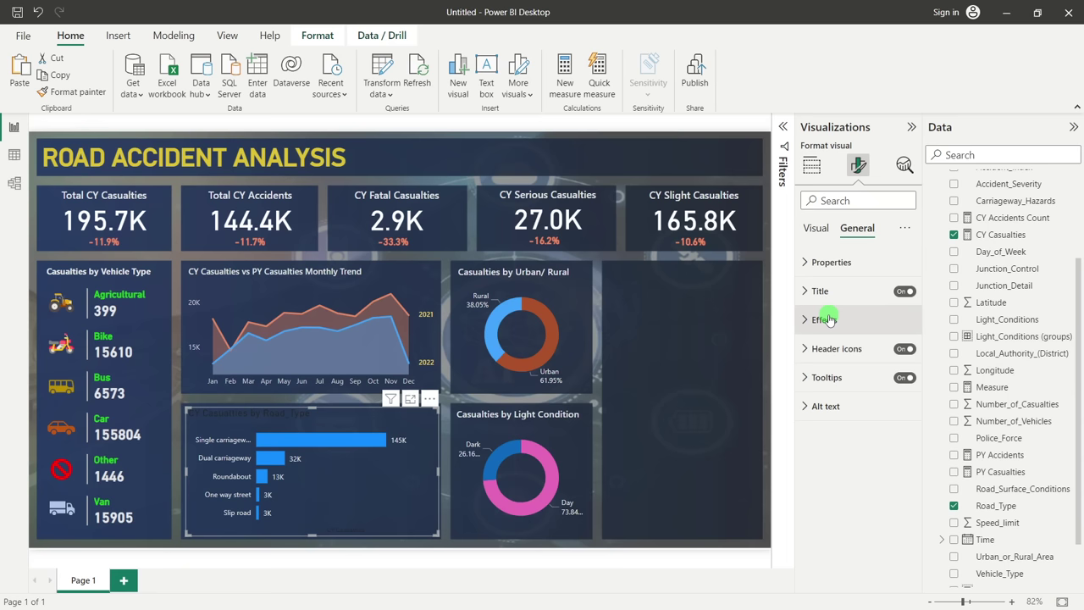
left_click(820, 290)
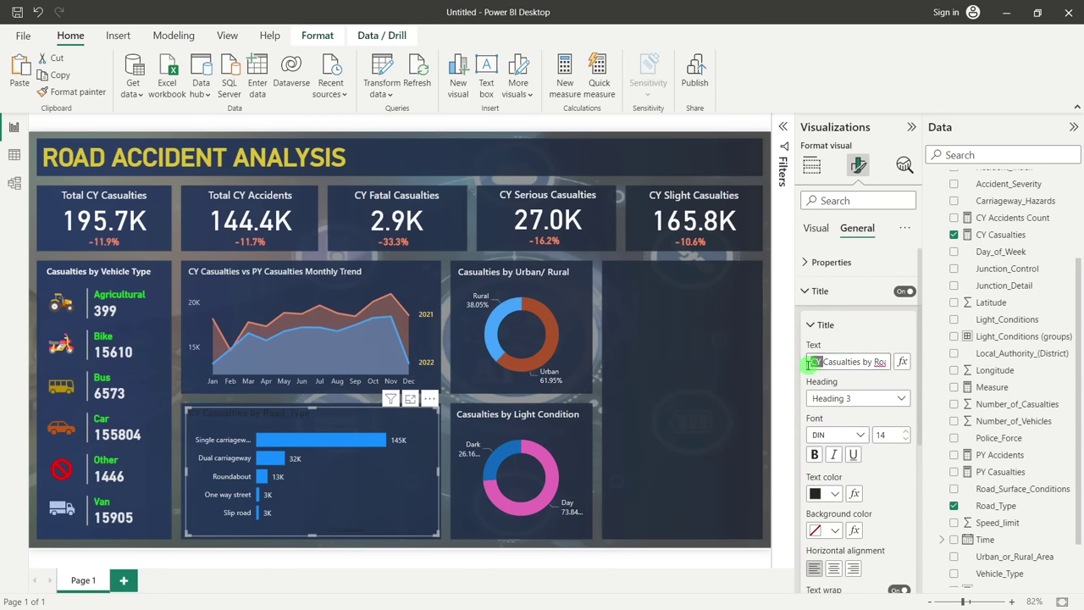
key("BackSpace")
left_click(886, 361)
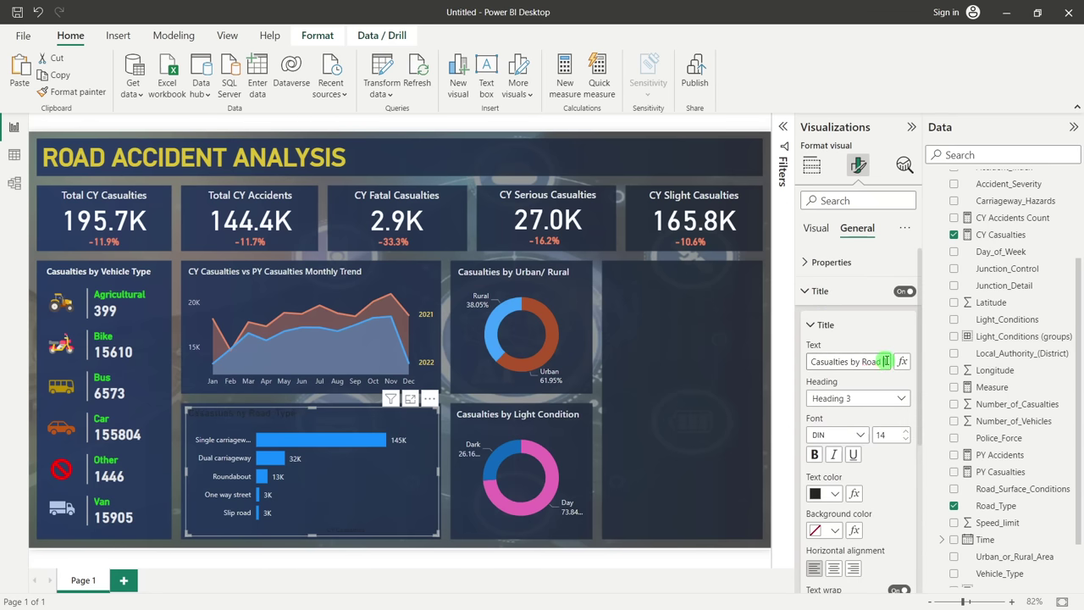
Set the bar chart title font to Segoe UI in light grey
left_click(861, 437)
scroll(838, 373, "down", 3)
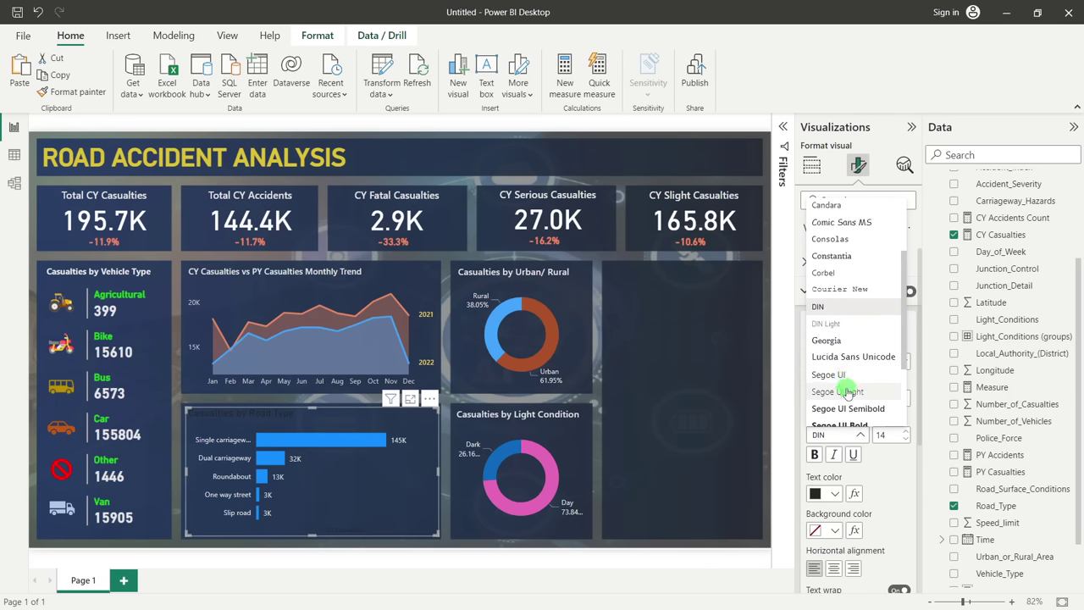
left_click(848, 409)
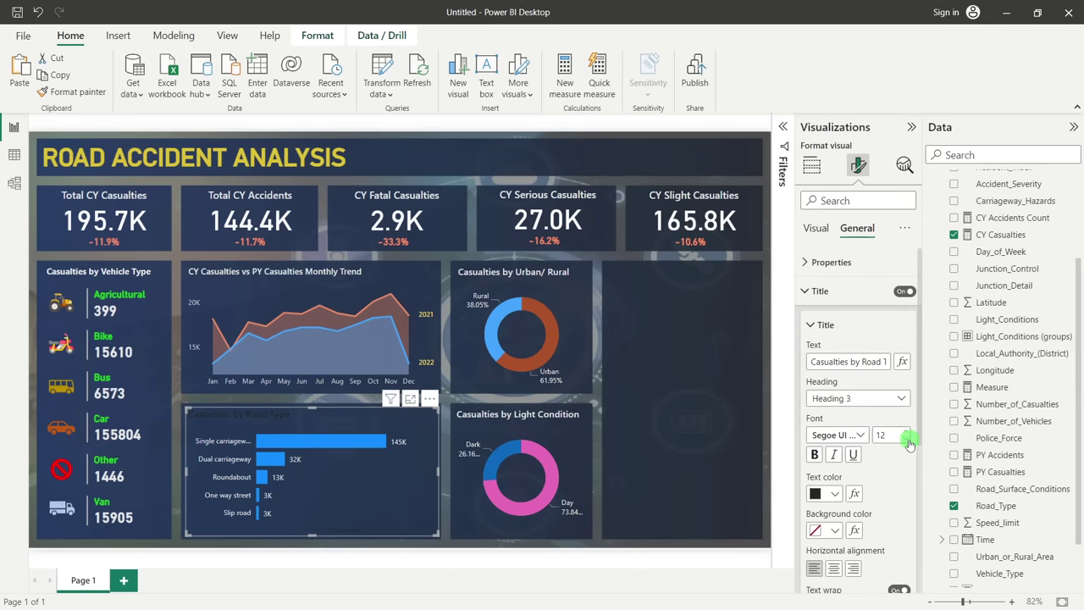
left_click(834, 492)
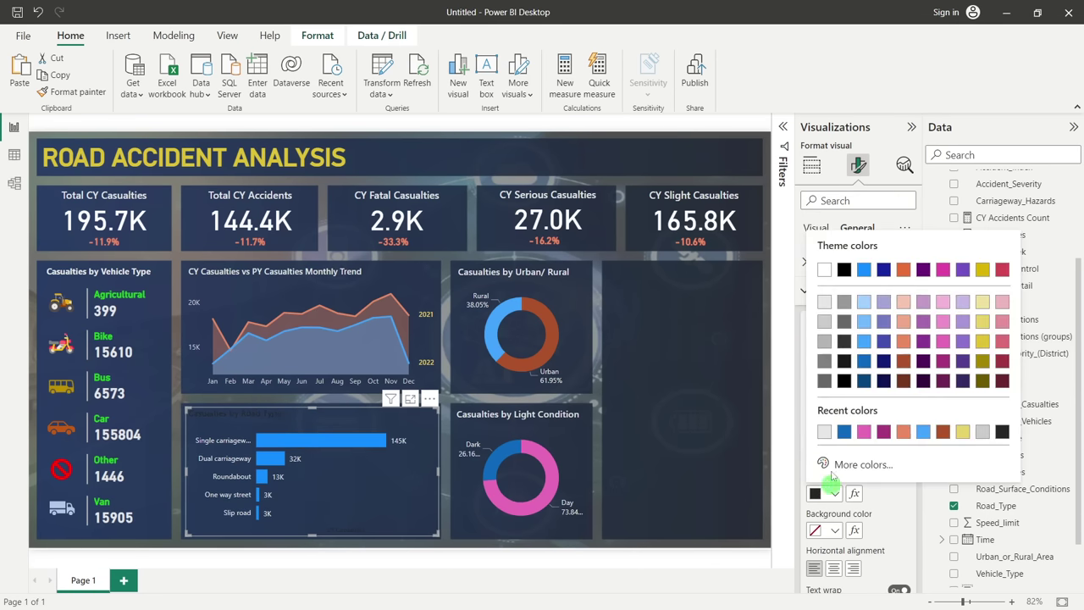
left_click(824, 270)
left_click(834, 493)
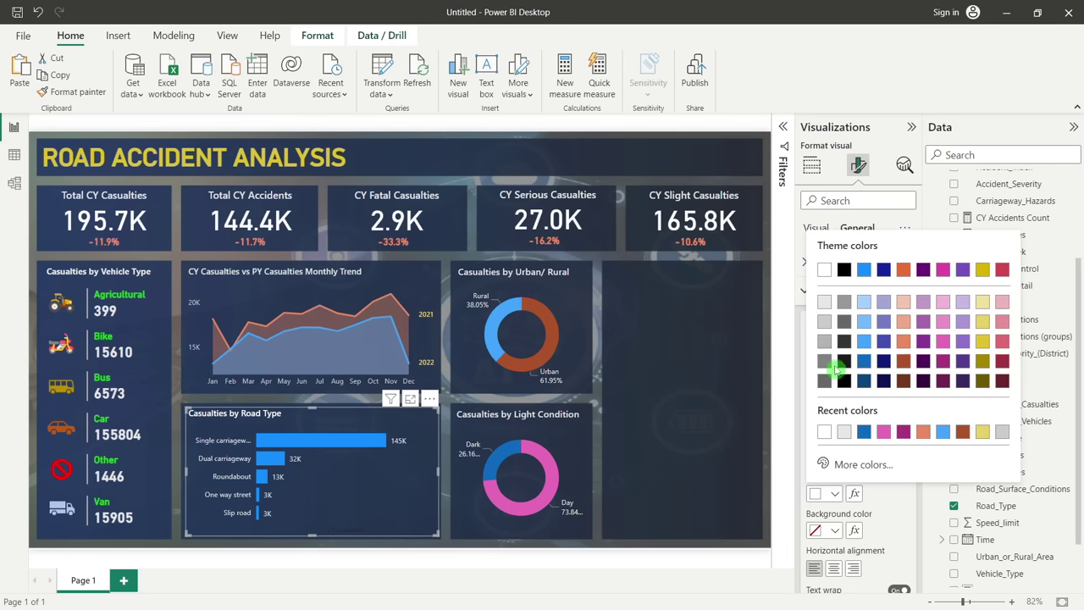
left_click(824, 304)
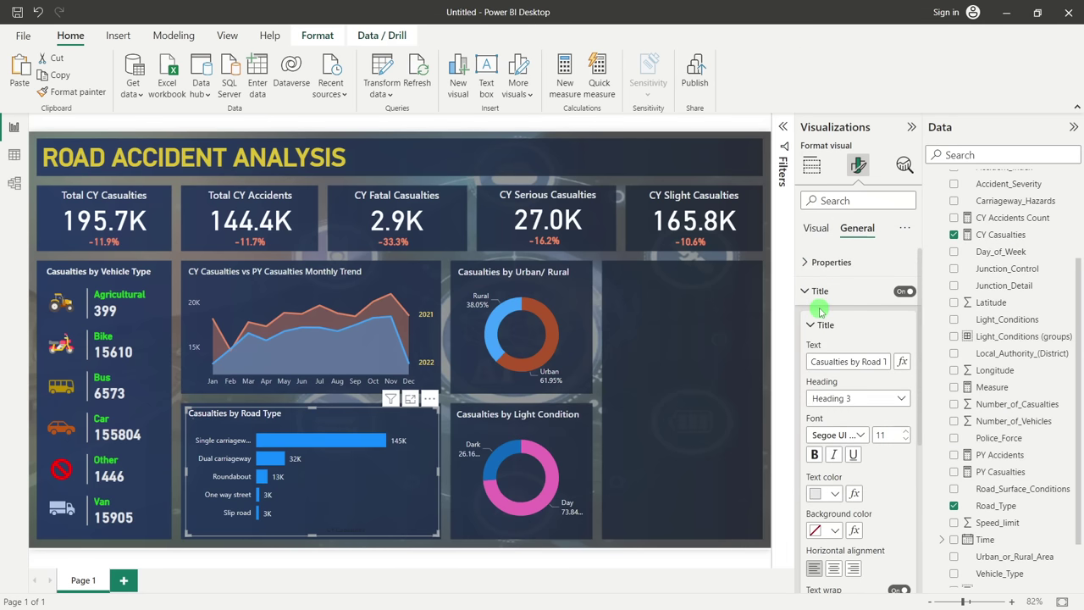
left_click(712, 343)
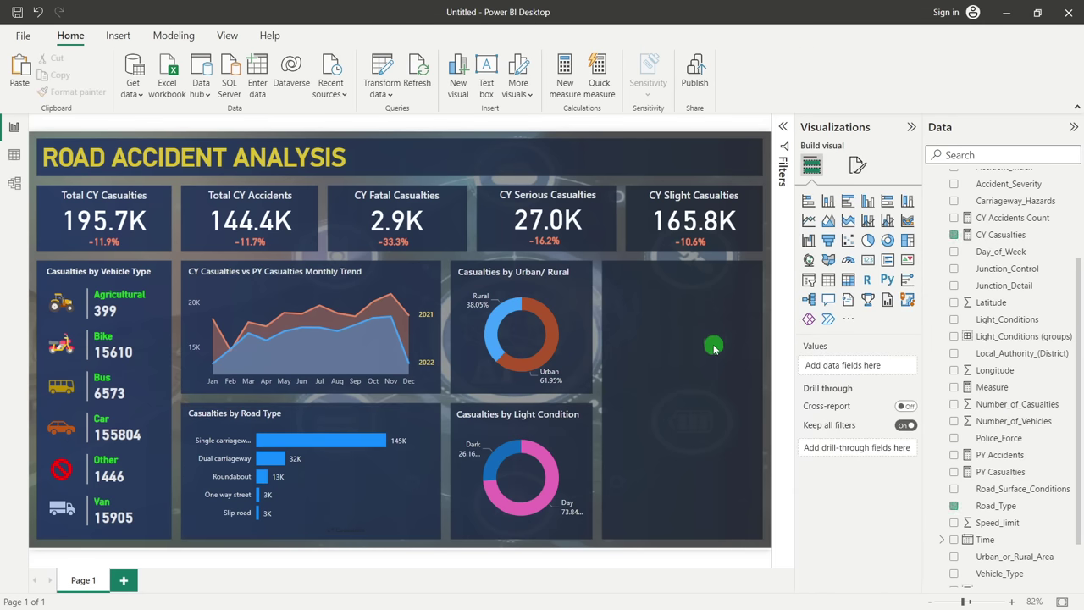
left_click(527, 415)
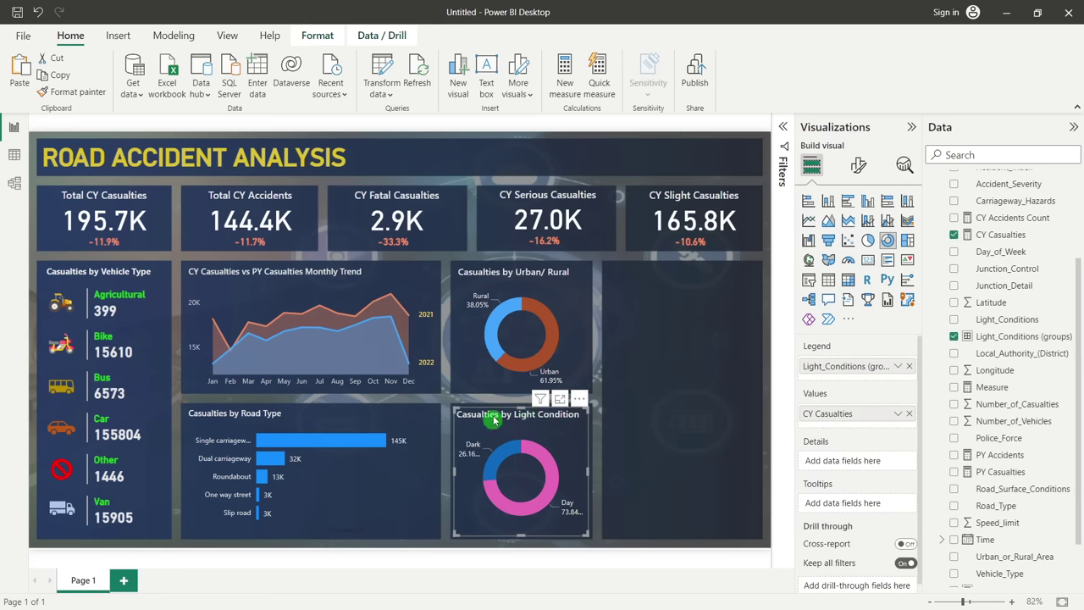
Reduce the Light Condition and Urban/Rural donut titles to size 11
left_click(858, 167)
left_click(860, 231)
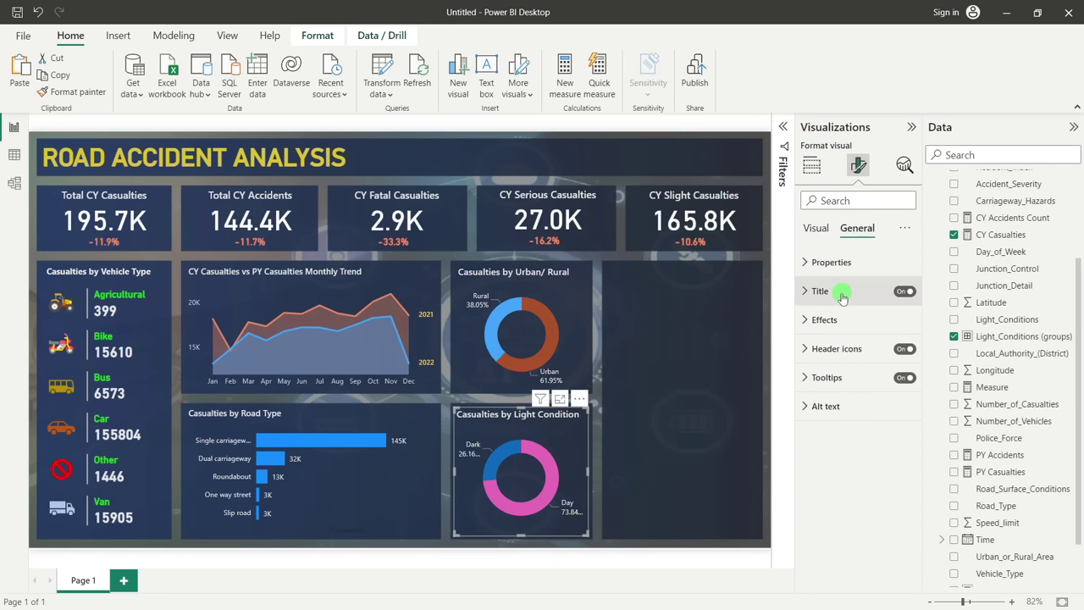
left_click(872, 291)
left_click(907, 441)
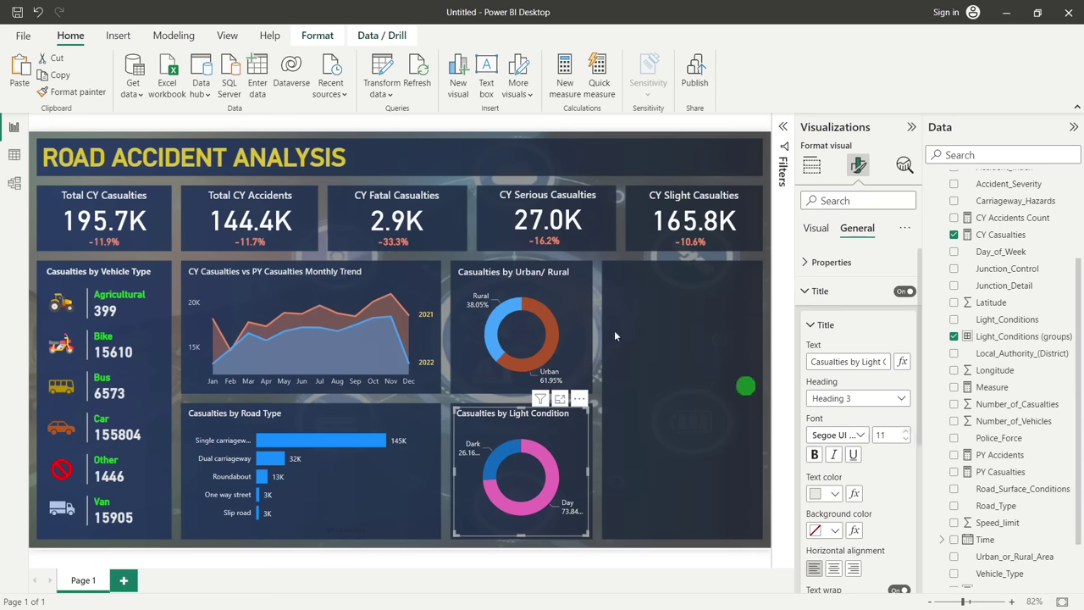
left_click(513, 274)
left_click(908, 440)
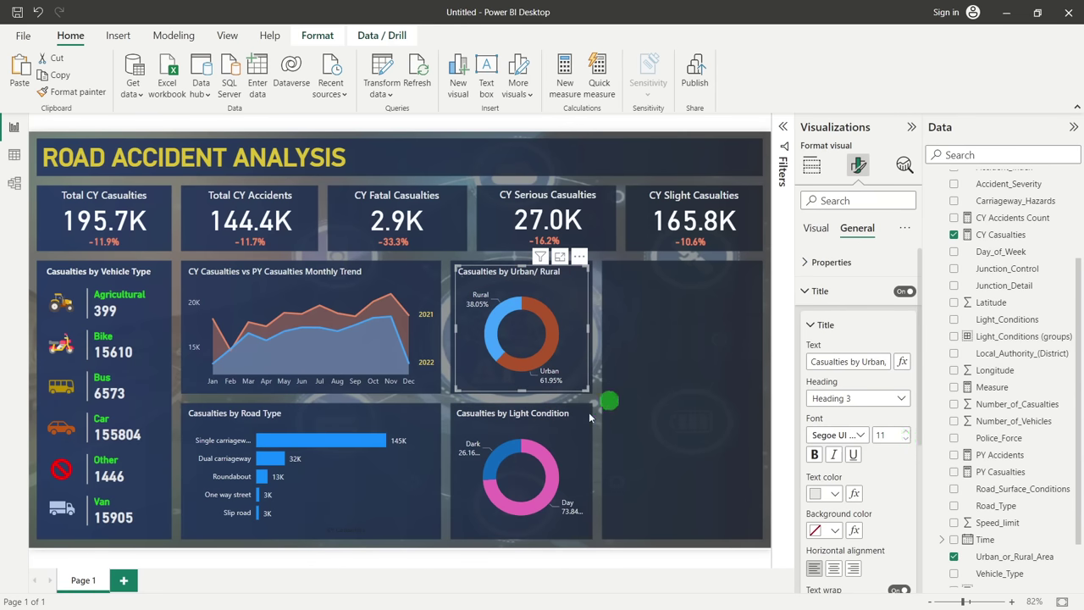
left_click(521, 413)
left_click(523, 413)
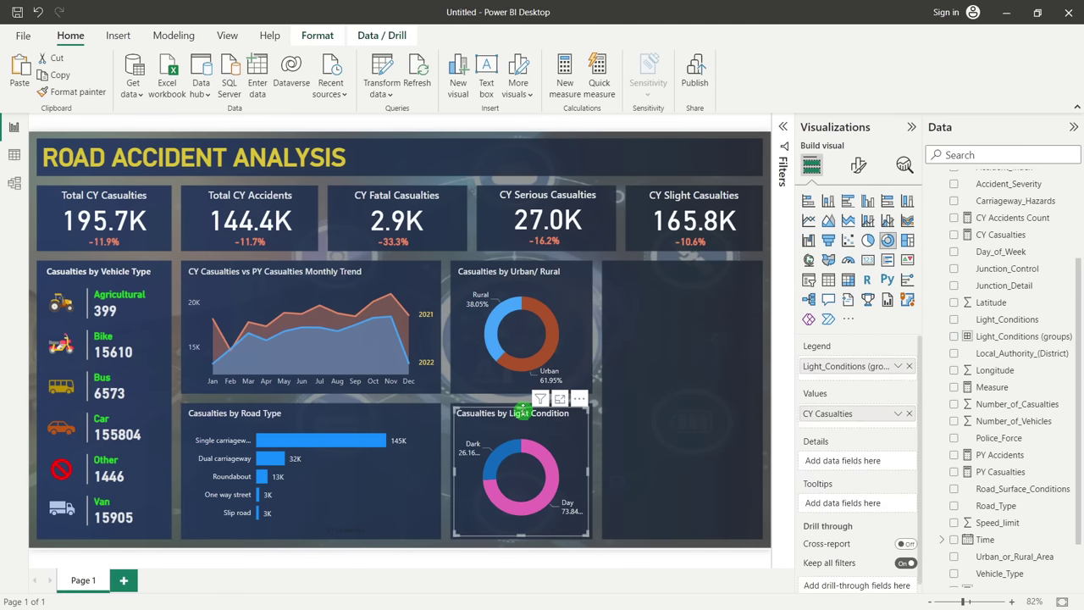
left_click(683, 373)
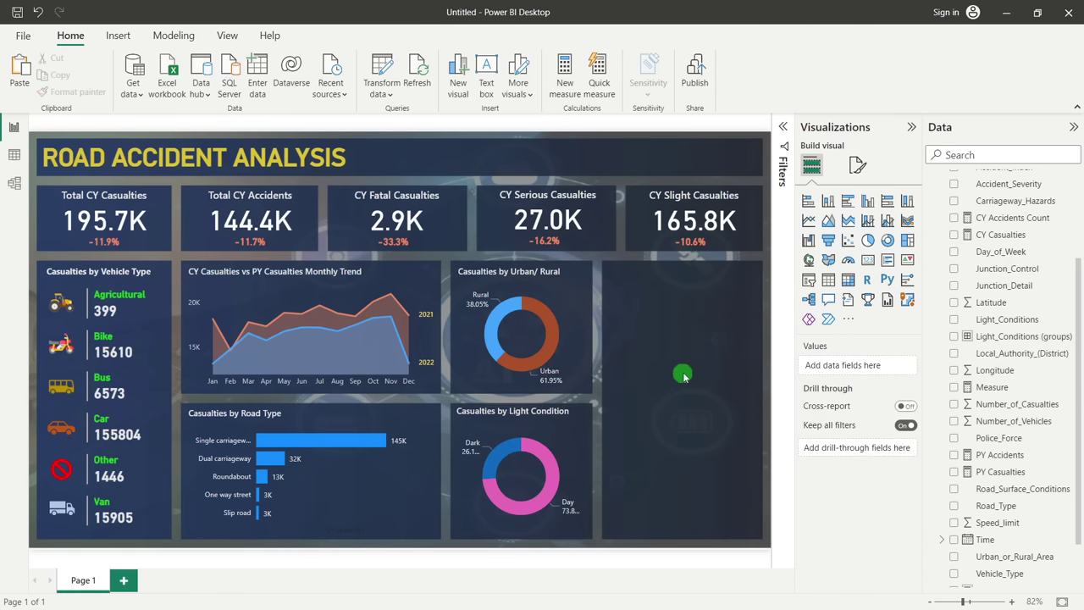
Recolour the Casualties by Road Type bars light blue
left_click(373, 480)
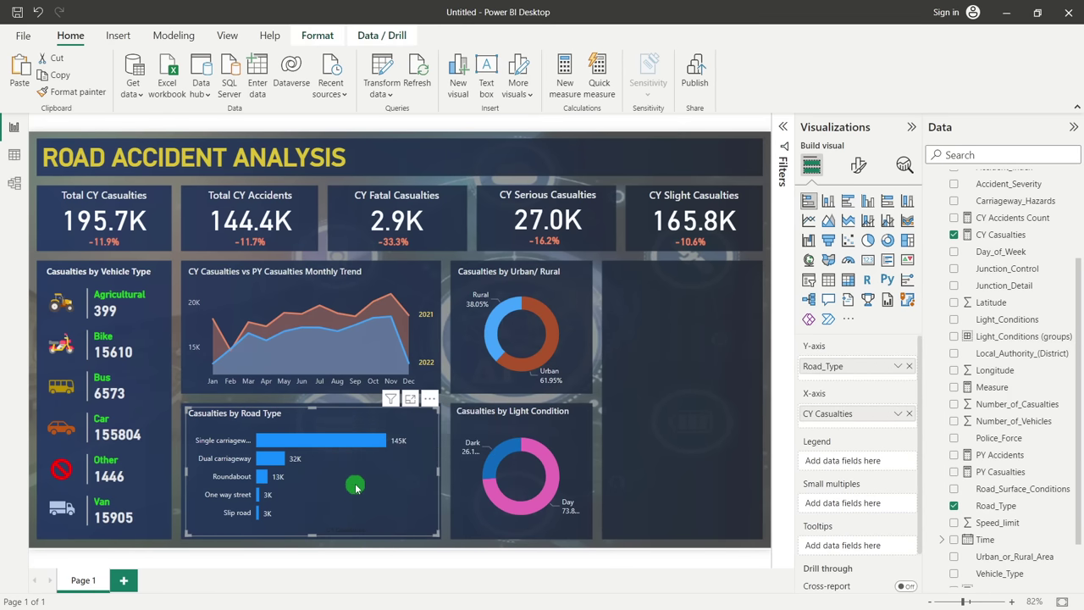
left_click(858, 165)
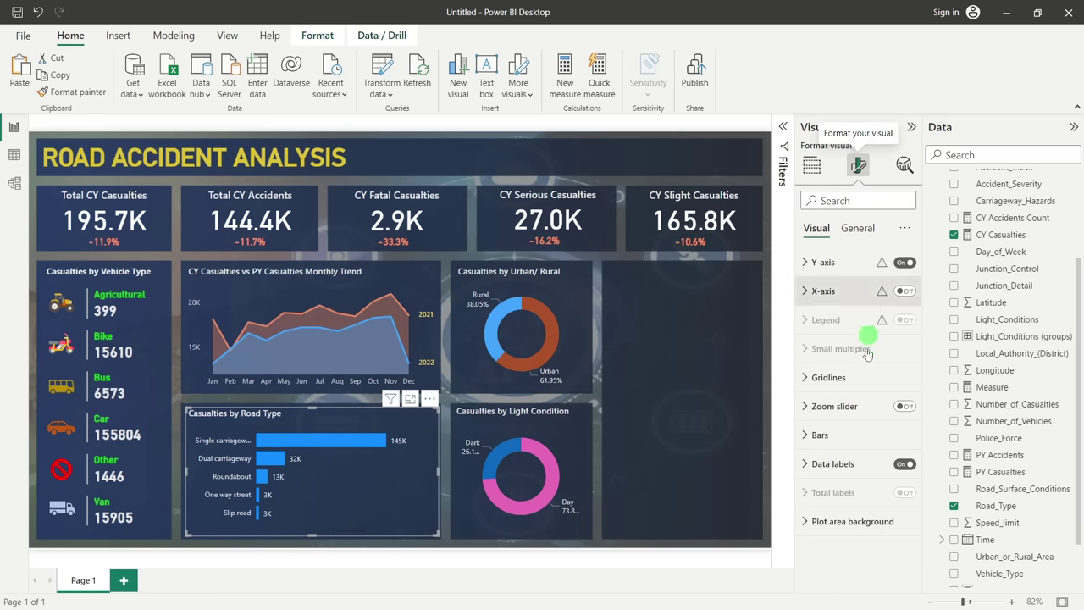
left_click(838, 434)
left_click(838, 432)
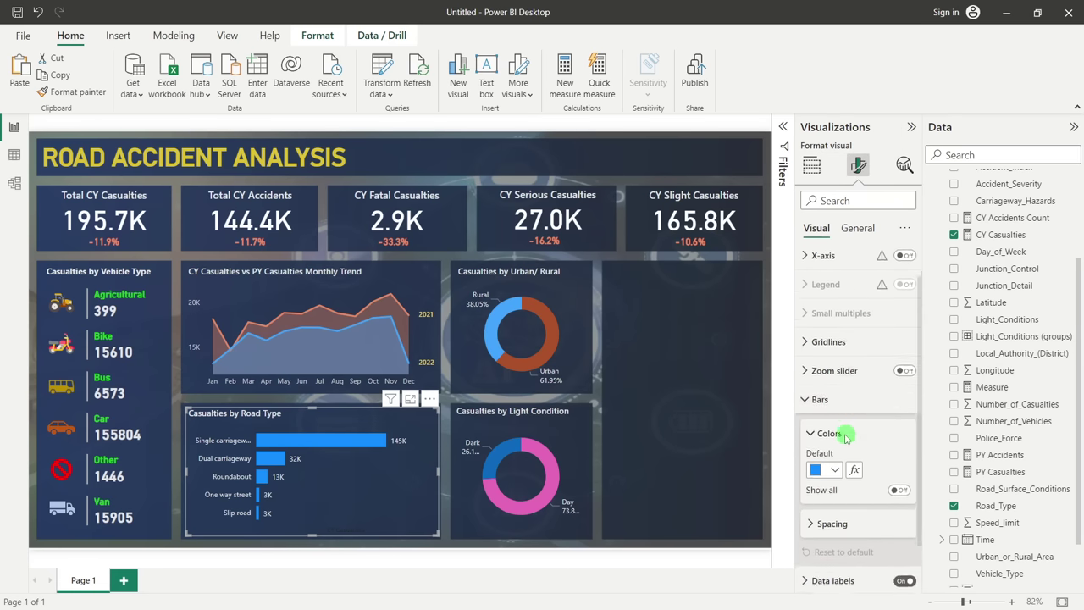
left_click(835, 412)
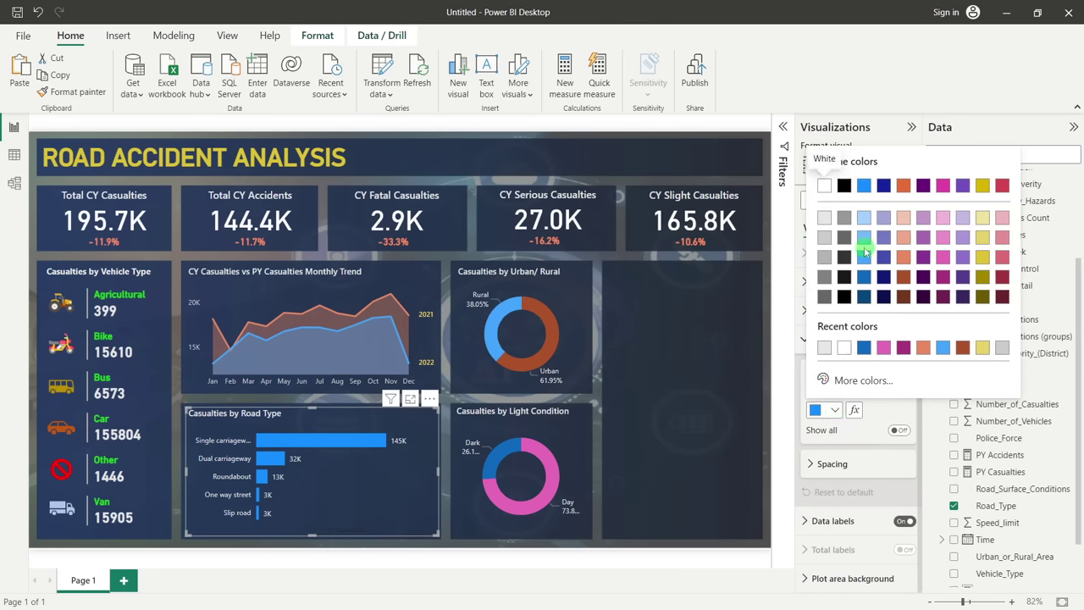
left_click(862, 220)
left_click(650, 385)
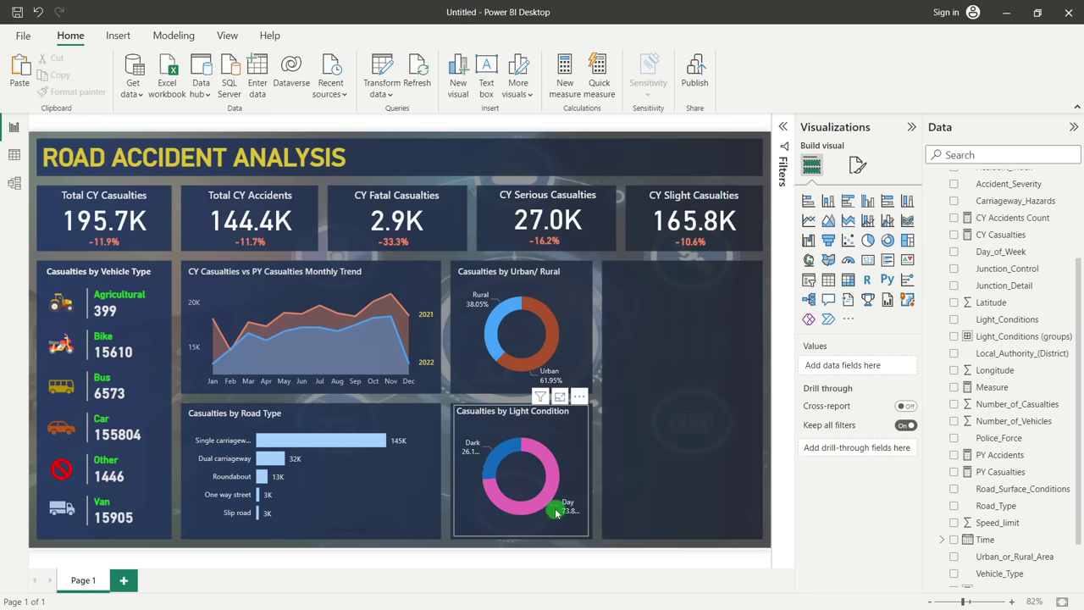
mouse_move(567, 512)
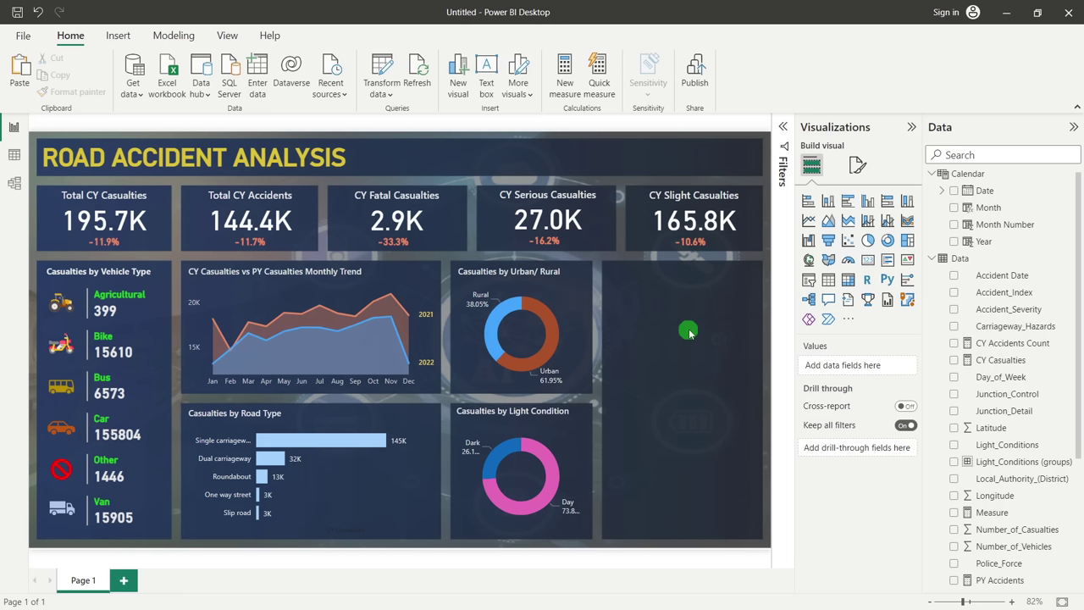
Add a map in the right-hand panel using Latitude and Longitude coordinates
left_click(811, 262)
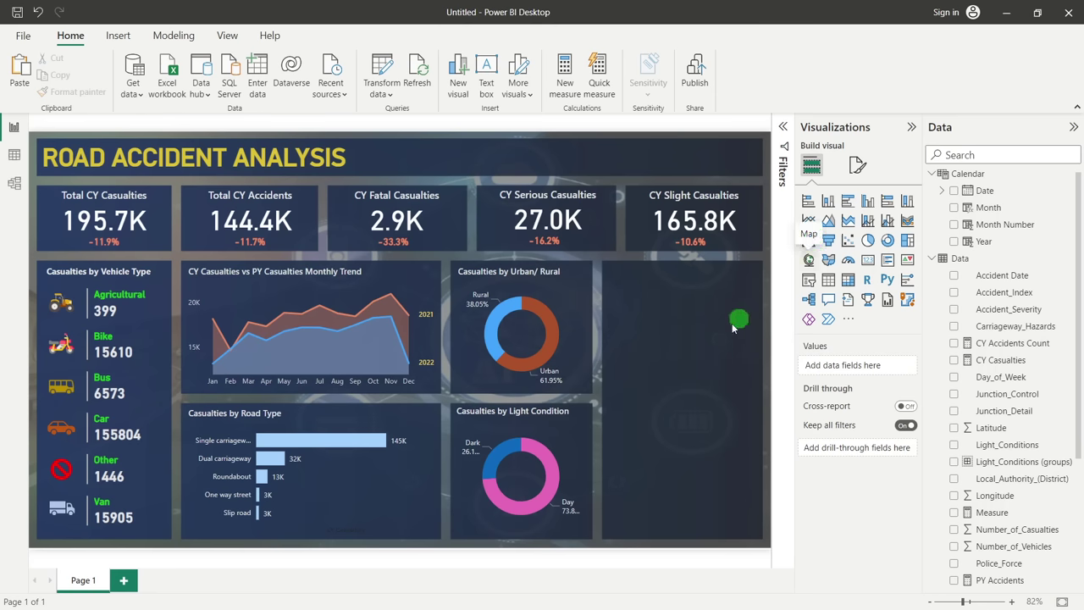
left_click_drag(664, 282, 654, 387)
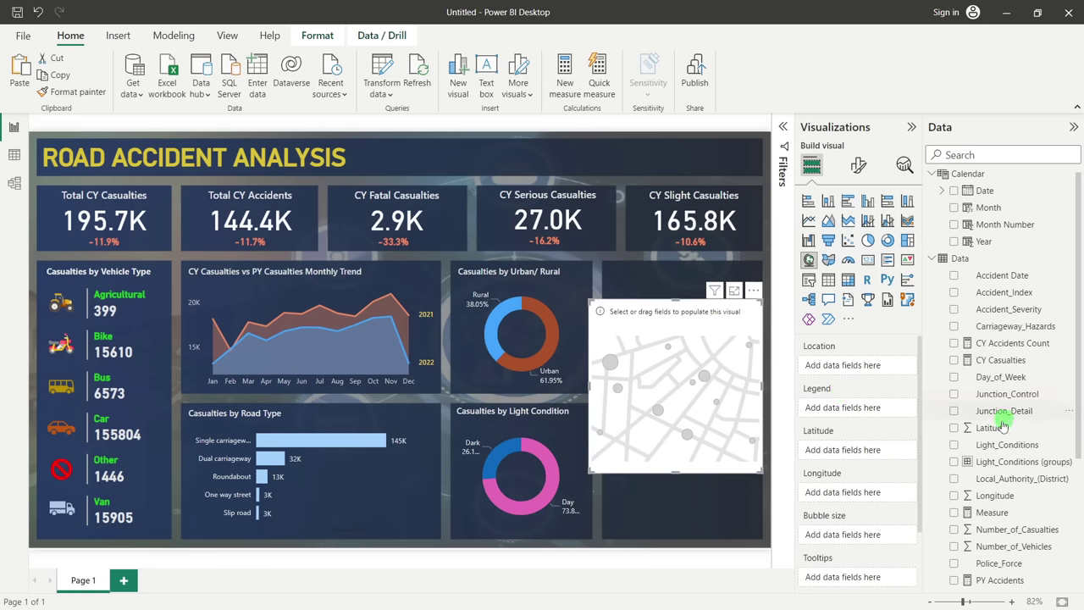
left_click_drag(1002, 426, 875, 455)
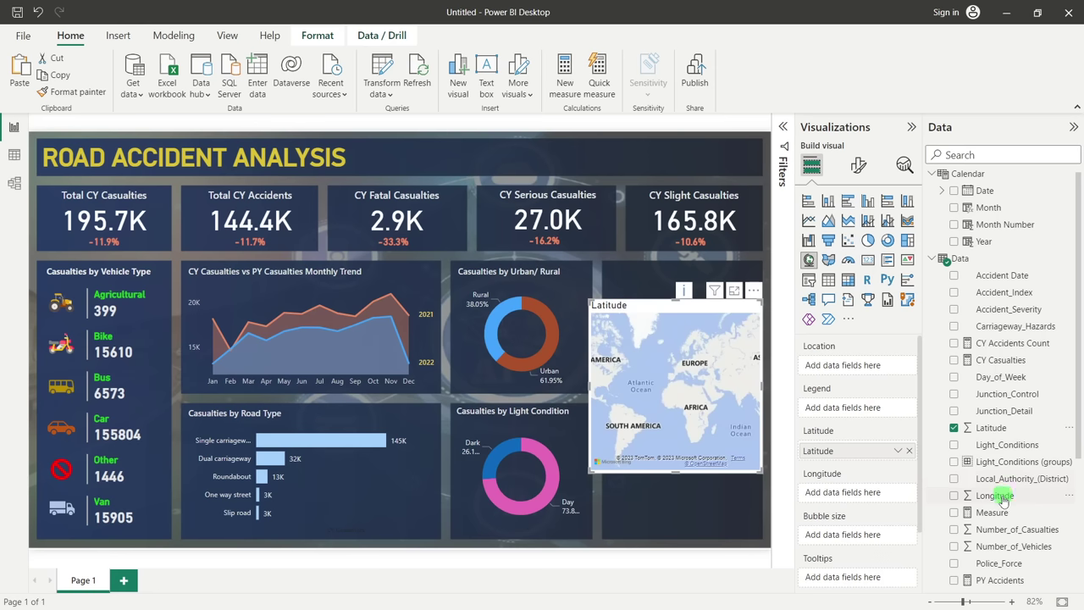
left_click_drag(1002, 500, 852, 491)
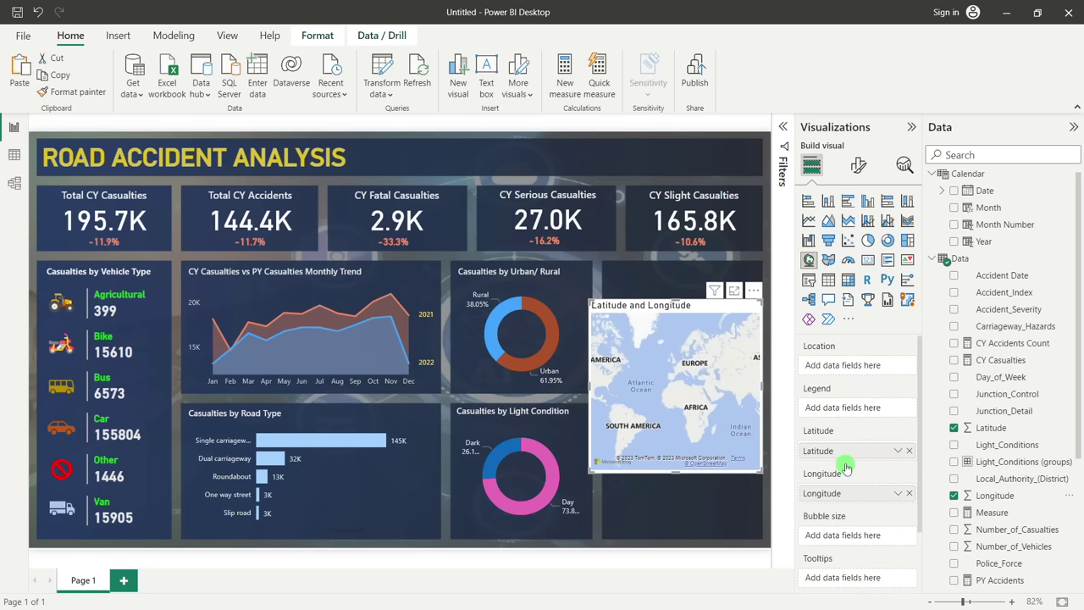
Average Latitude and Longitude, and set Local_Authority_(District) as the map location
left_click(900, 452)
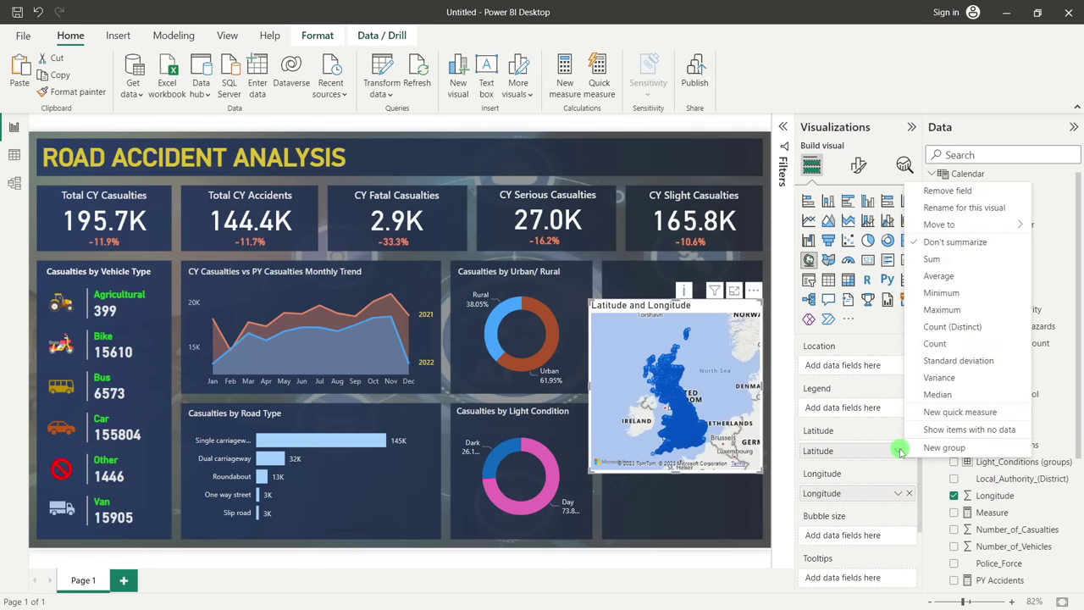
left_click(931, 279)
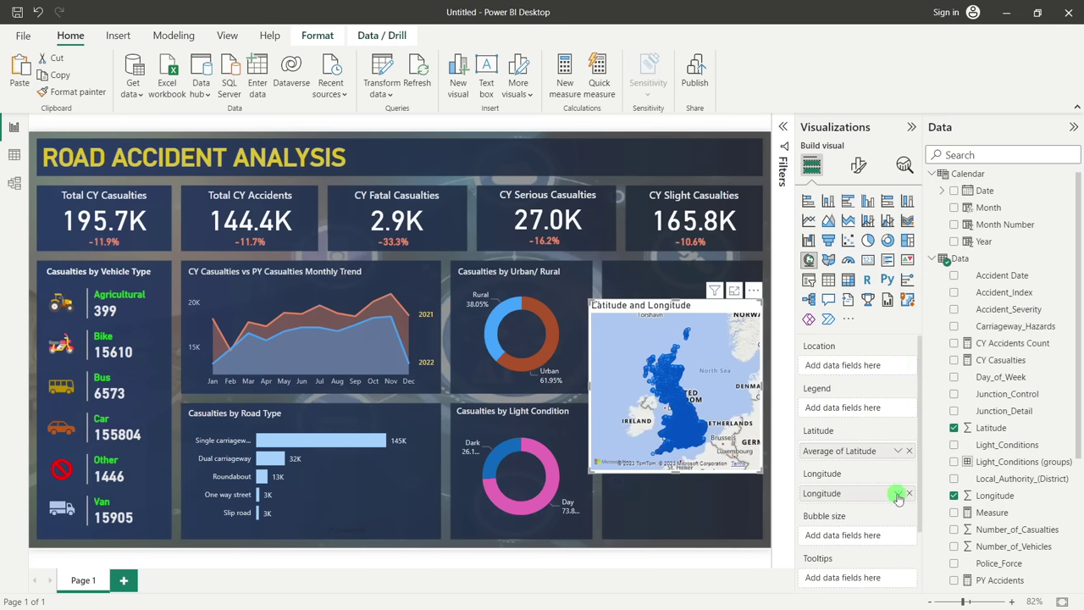
left_click(899, 495)
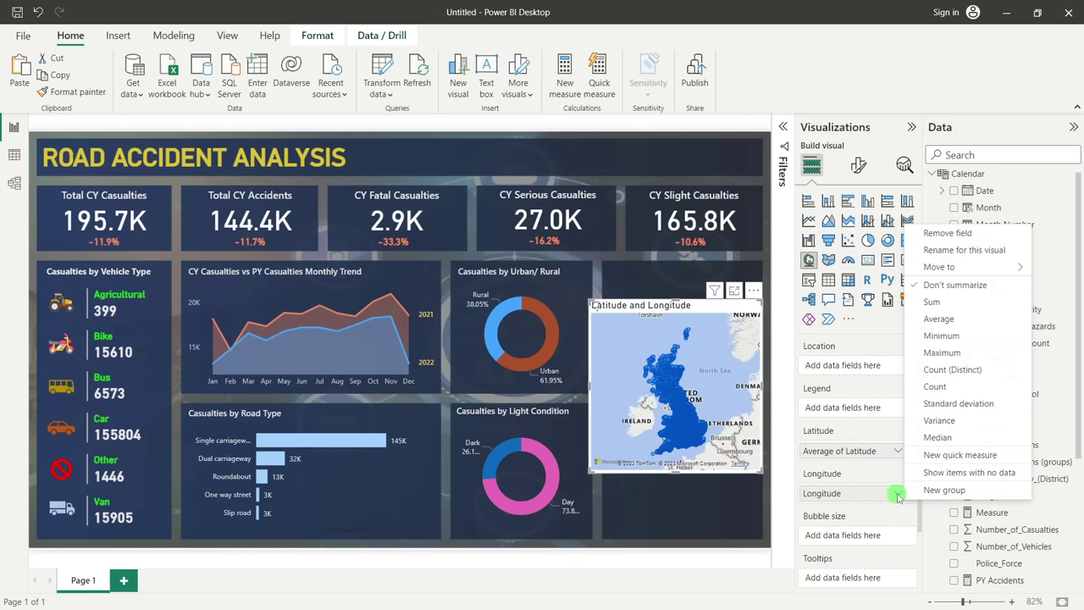
left_click(930, 321)
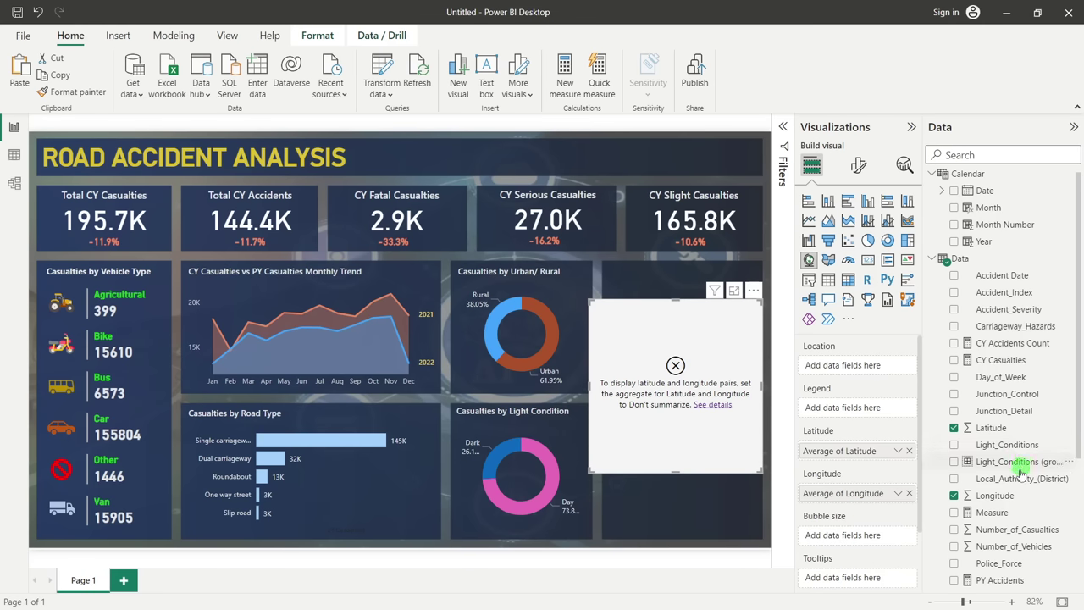
left_click_drag(997, 485, 861, 371)
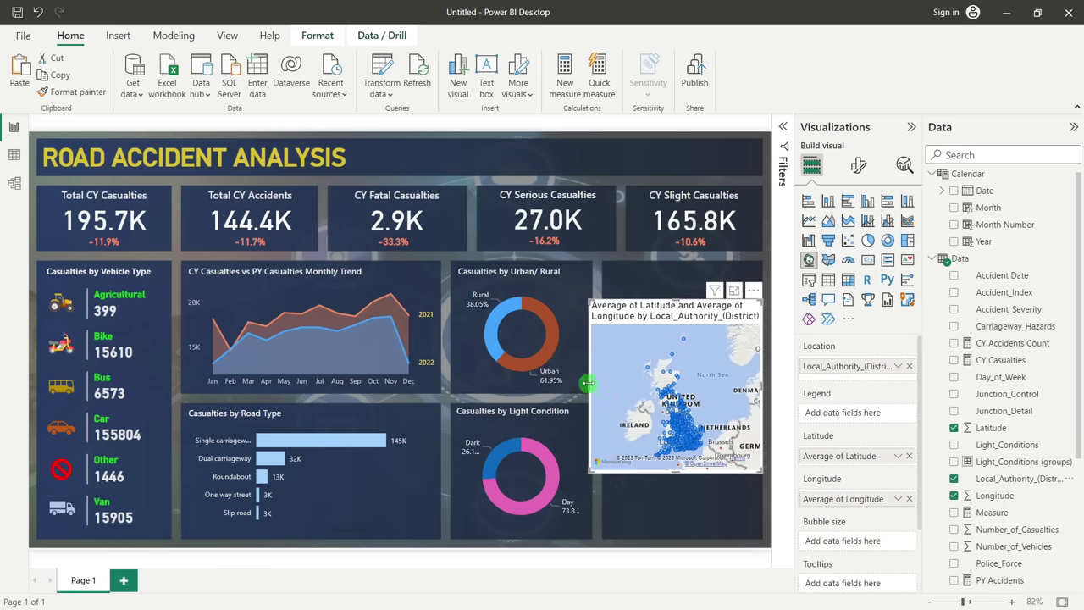
Resize the map to span the right-hand column's full height beside both donuts
left_click_drag(594, 386, 606, 382)
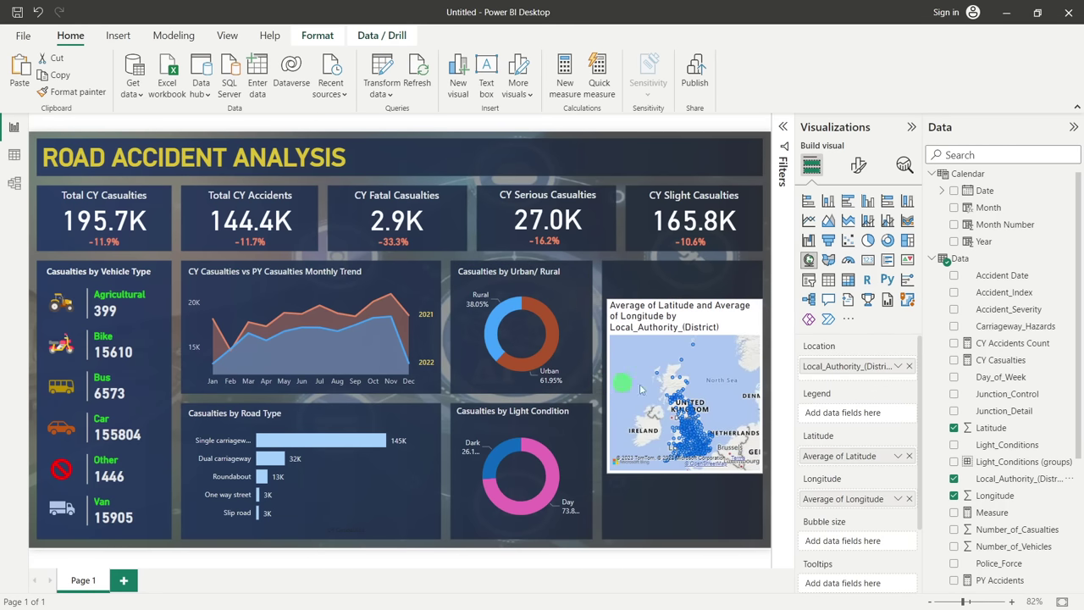
left_click_drag(752, 390, 757, 391)
left_click_drag(686, 298, 682, 263)
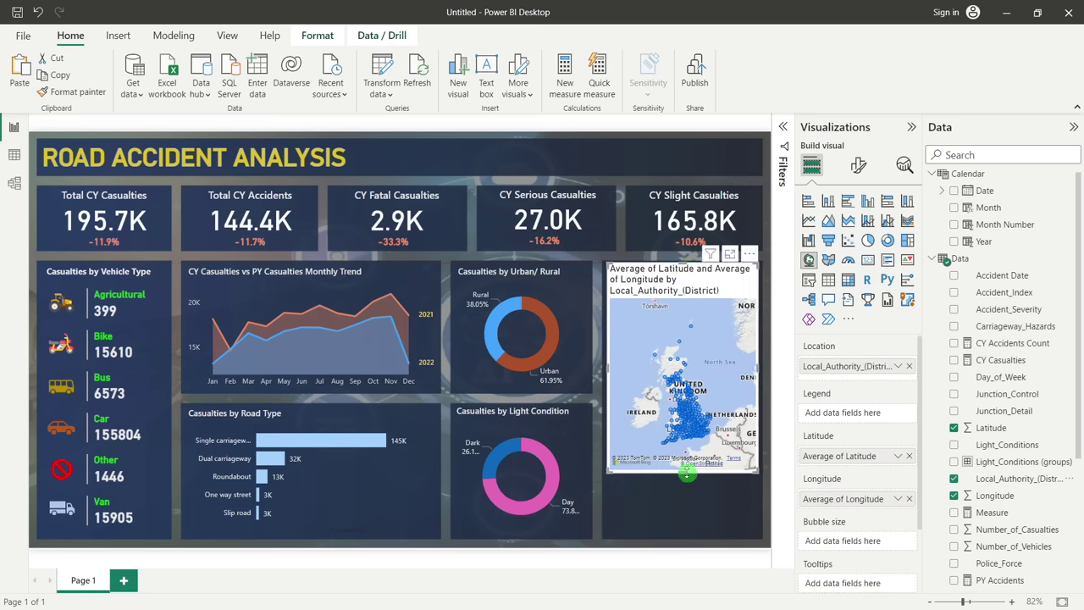
left_click_drag(680, 473, 684, 537)
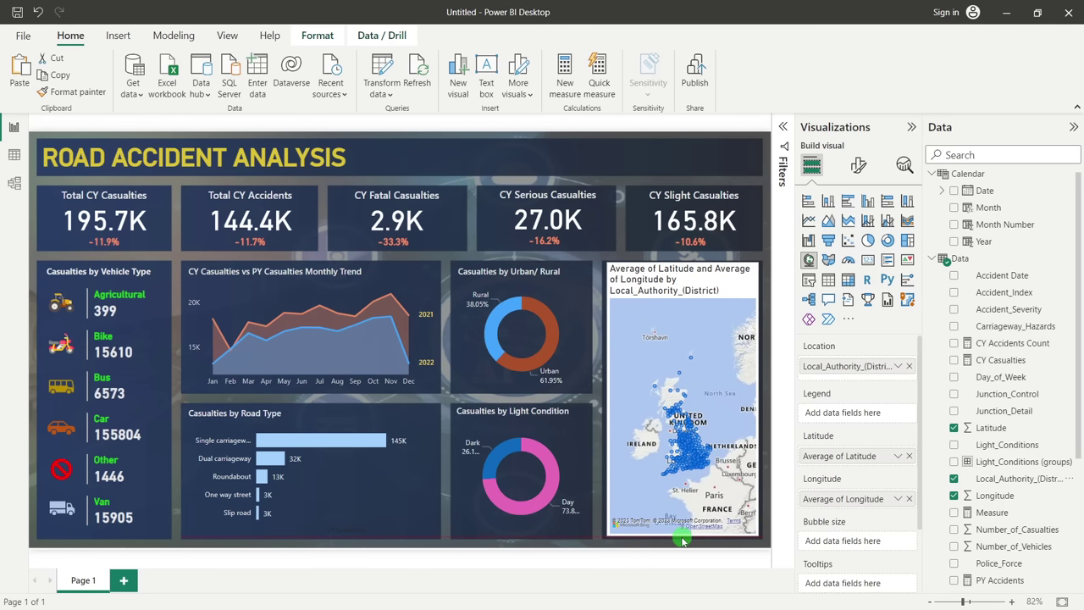
left_click_drag(603, 398, 600, 402)
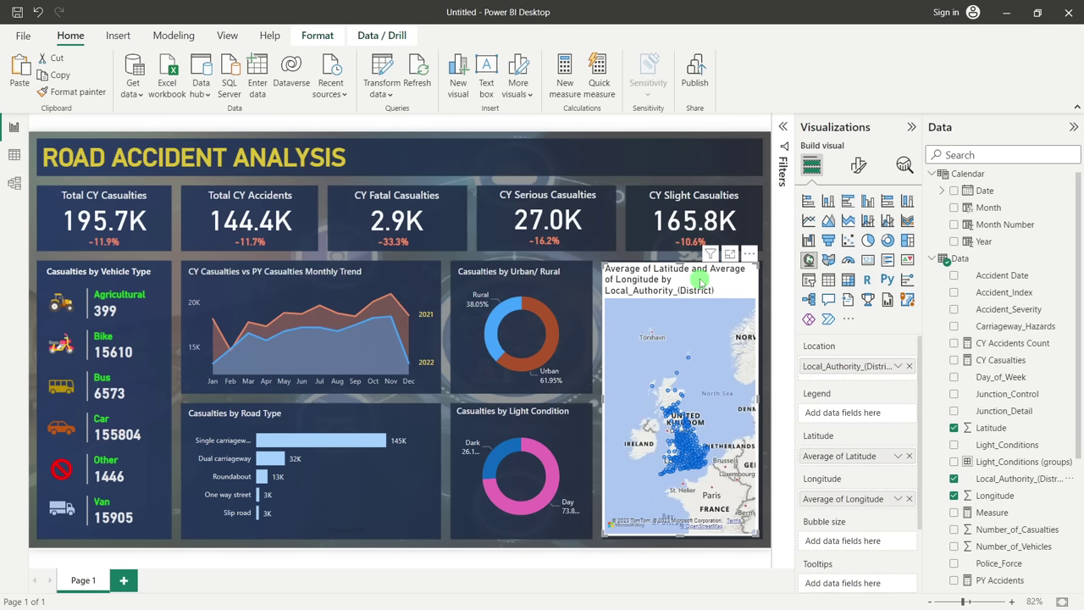
left_click_drag(700, 280, 701, 280)
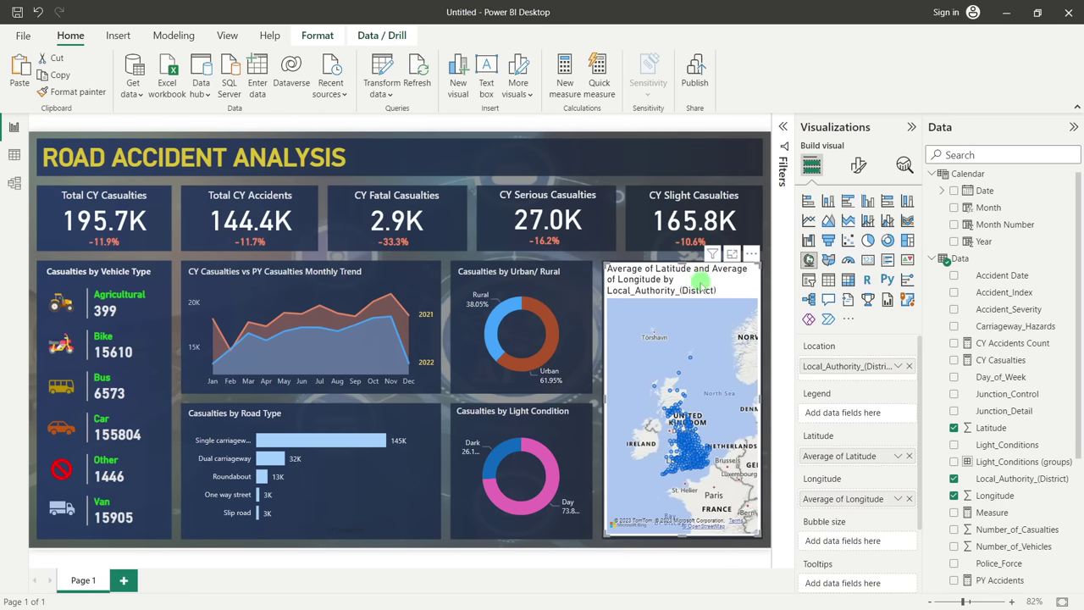
Turn off the map's white background and retitle it 'Casualties by Location'
left_click(864, 166)
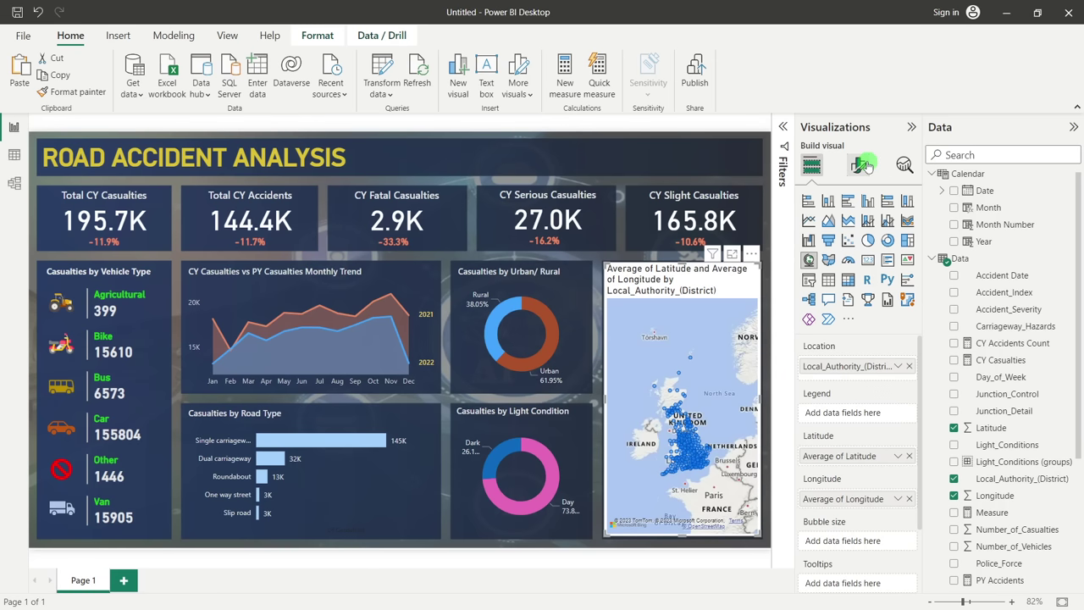
left_click(857, 227)
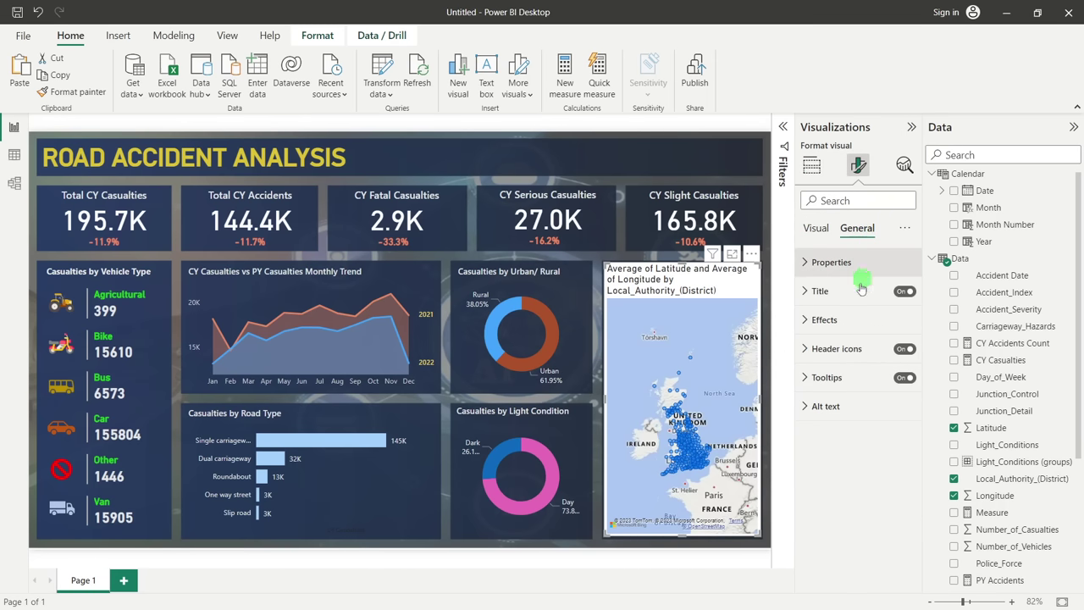
left_click(847, 319)
left_click(897, 355)
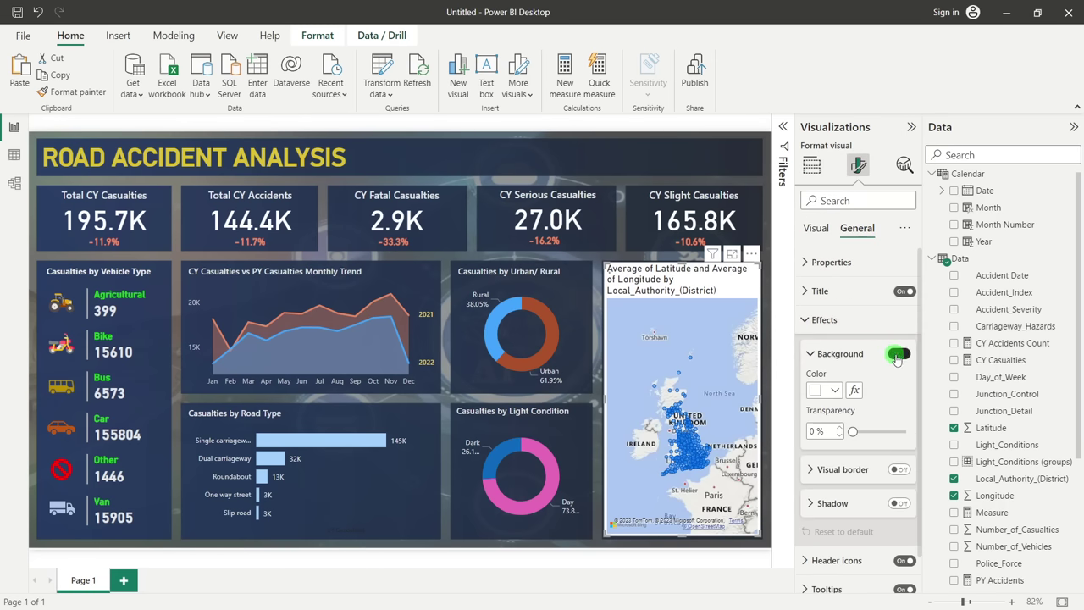
left_click(841, 290)
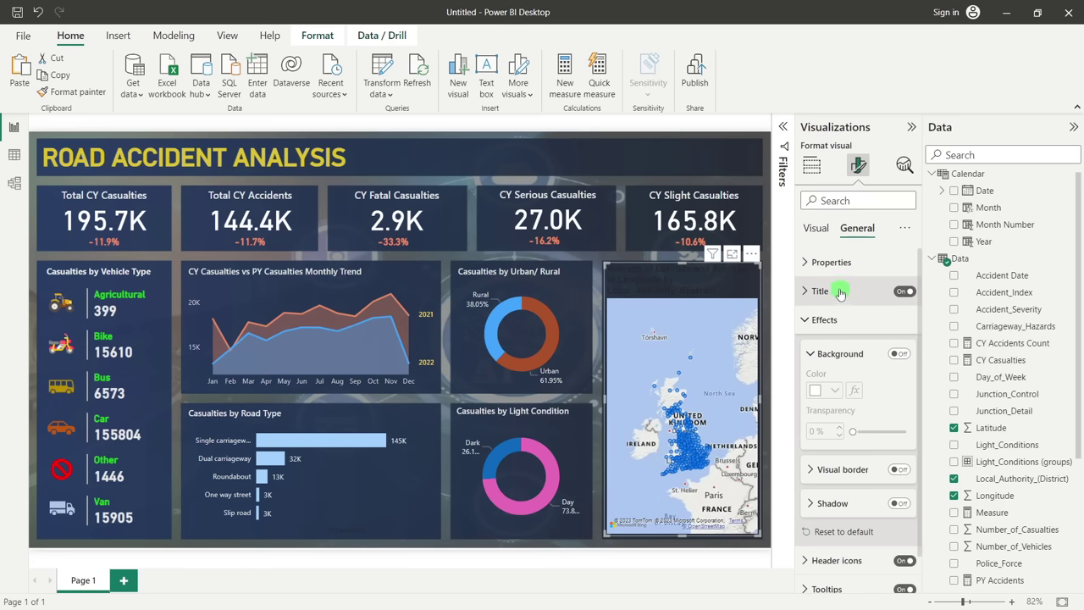
left_click(836, 291)
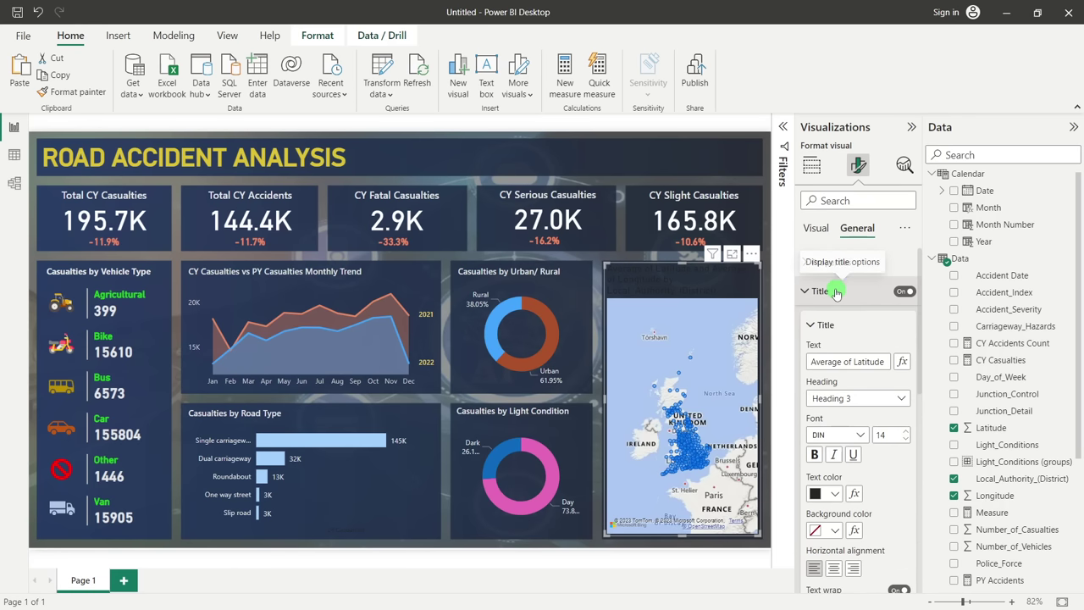
triple_click(840, 362)
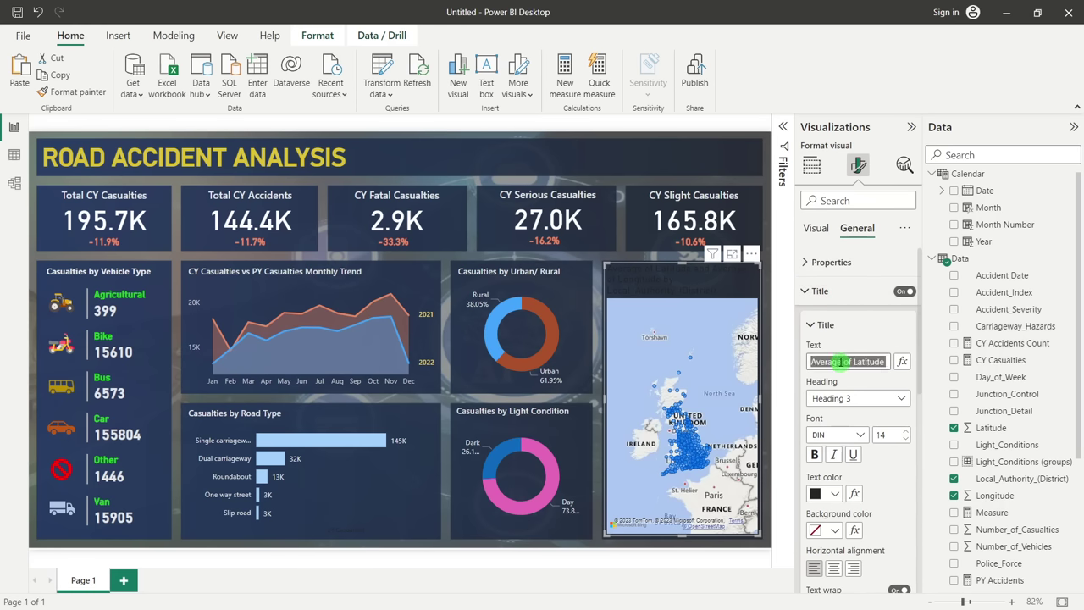
key("BackSpace")
type("Cas")
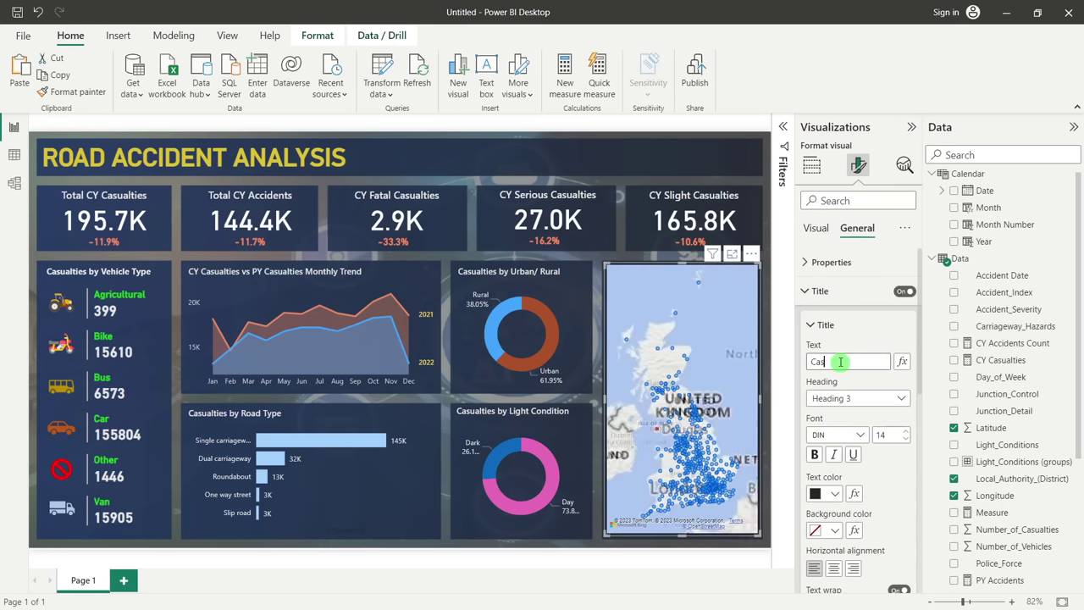
type("ualties by L")
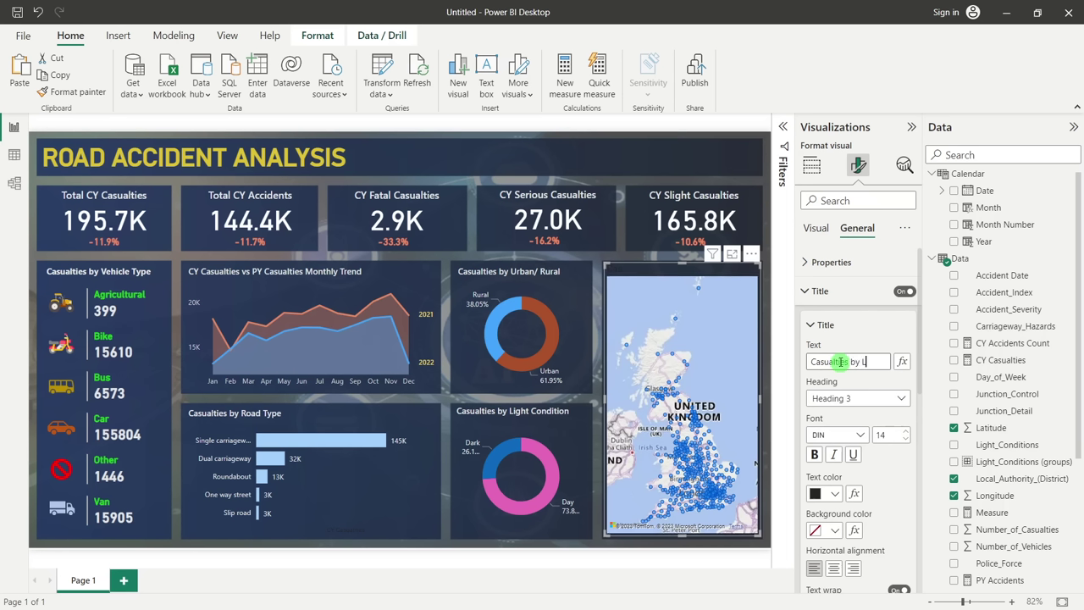
type("ocation")
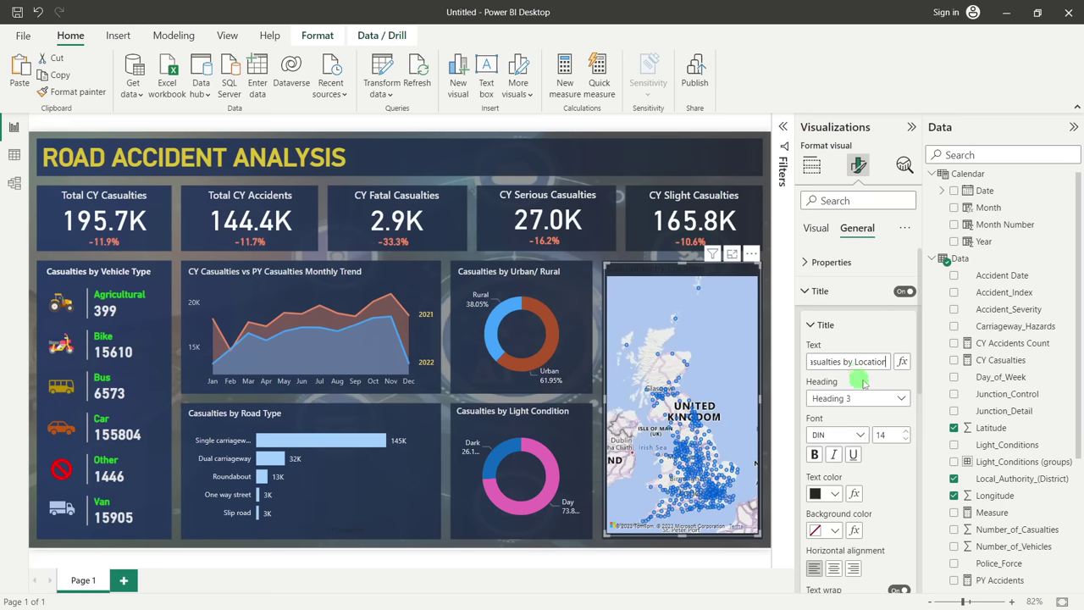
Style the map title in Segoe UI, size 11, with white text
left_click(857, 439)
scroll(847, 410, "down", 5)
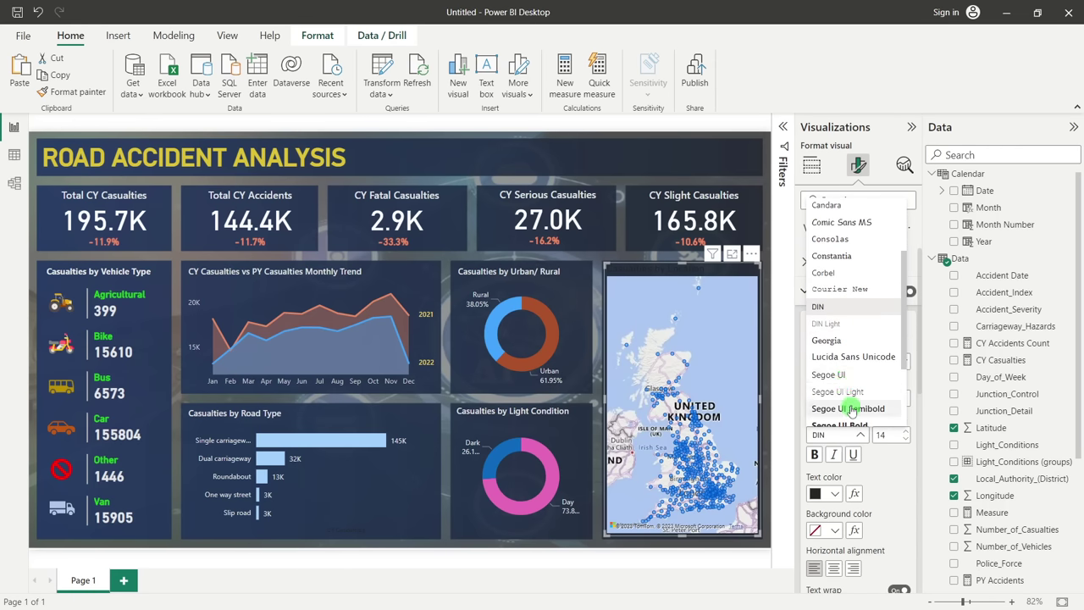
left_click(847, 398)
left_click(905, 441)
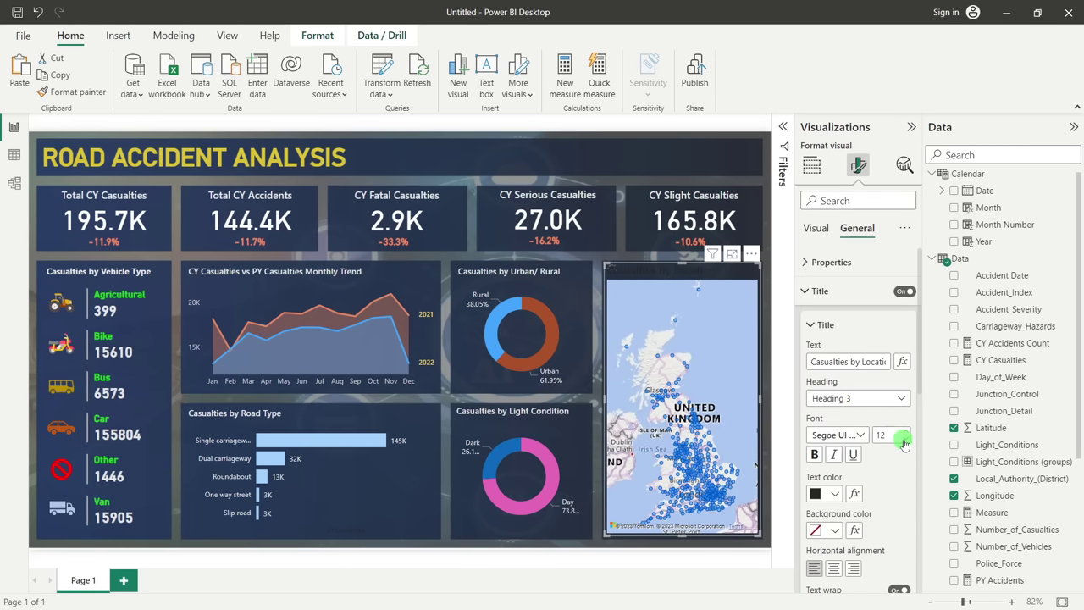
left_click(830, 493)
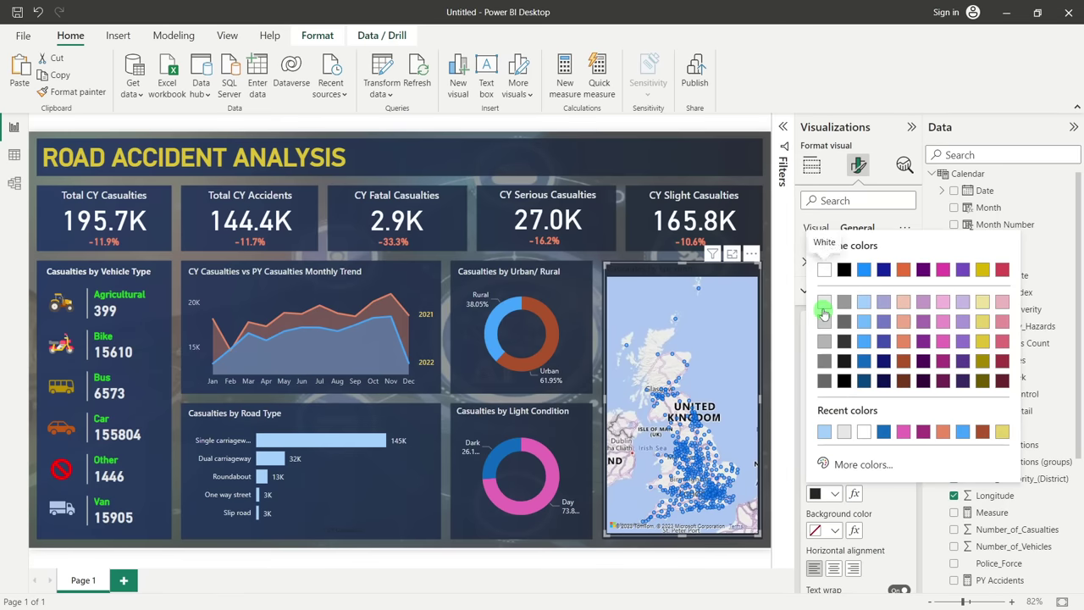
left_click(825, 306)
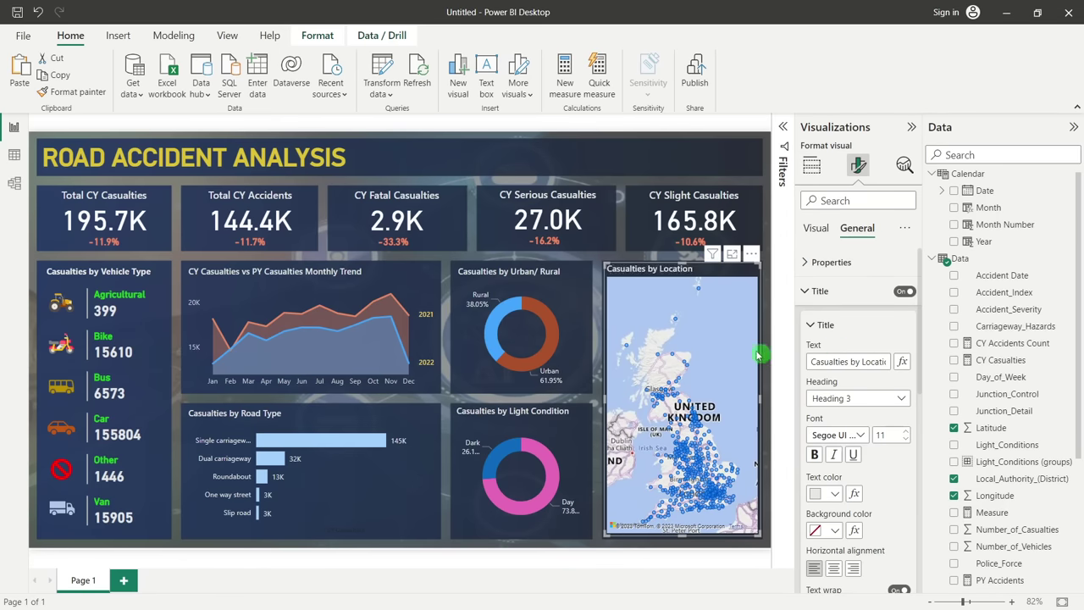
left_click(812, 263)
left_click(816, 229)
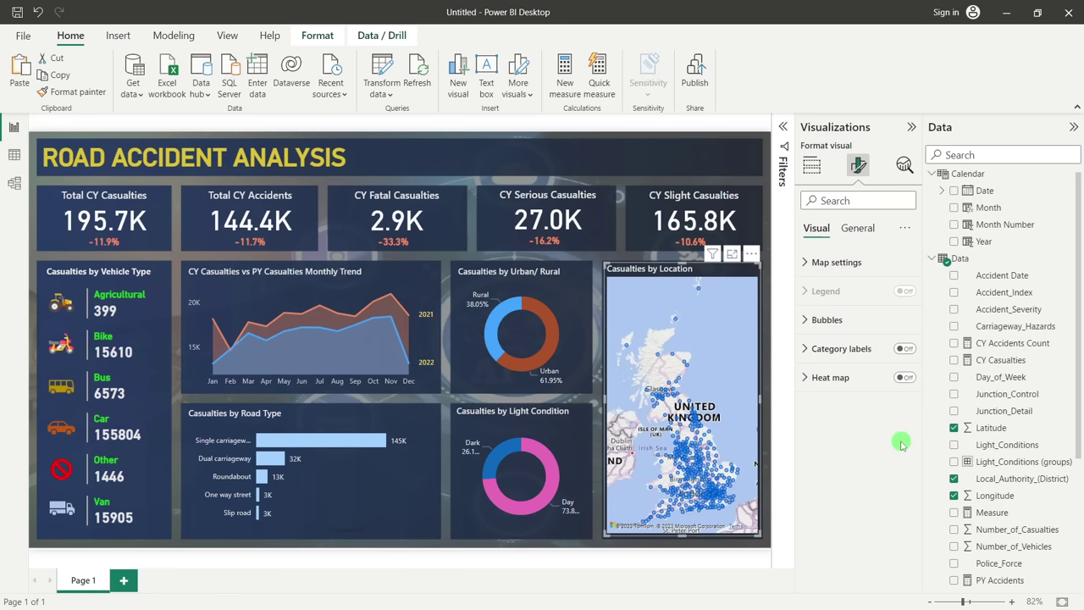
Shrink the map bubbles to -15 px and colour them gold
left_click(826, 320)
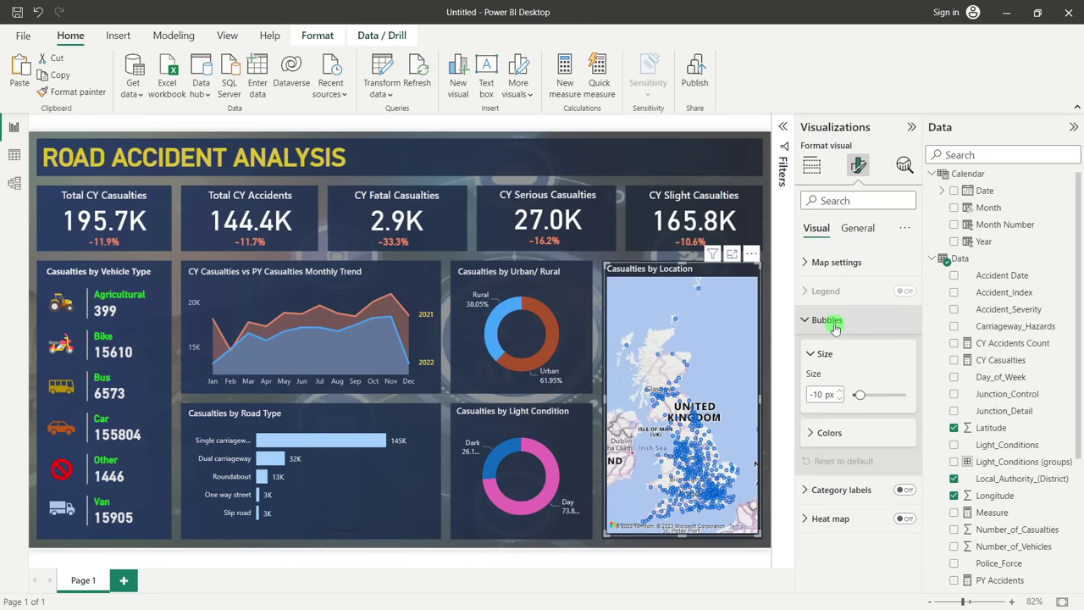
left_click(837, 395)
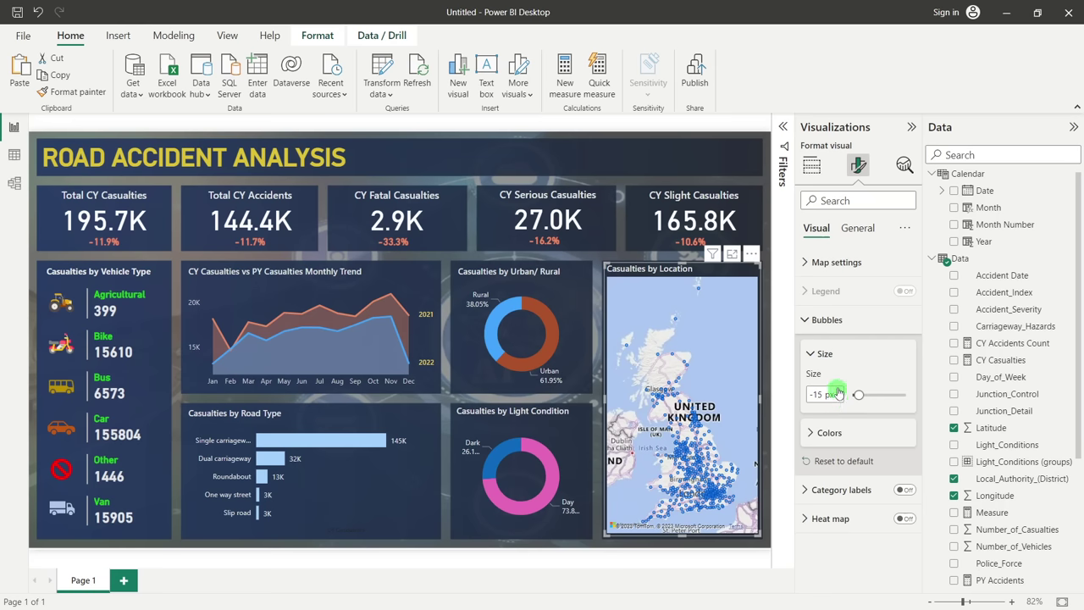
left_click(823, 432)
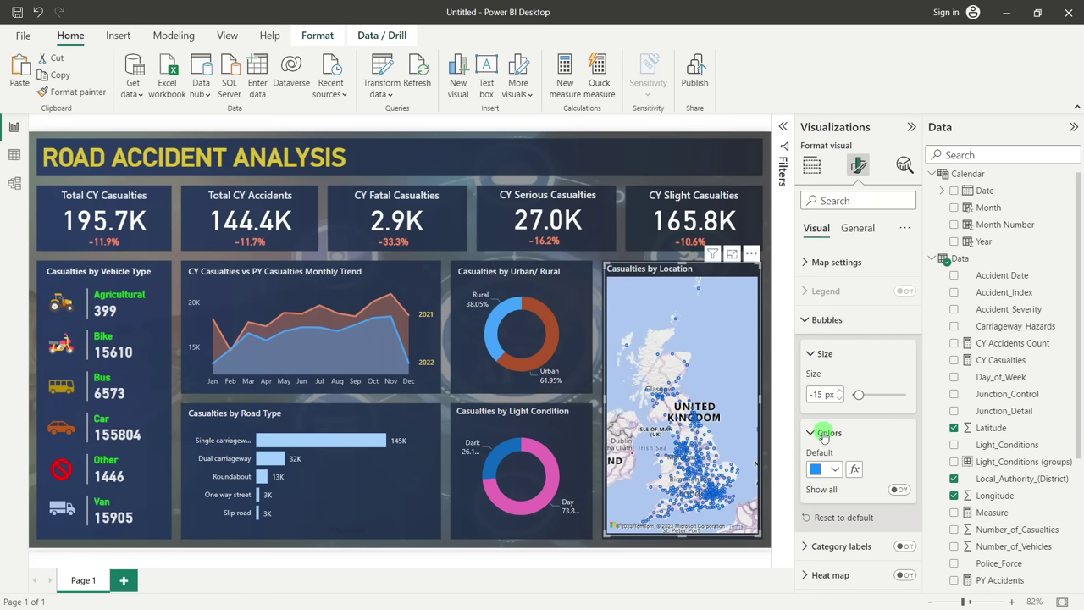
left_click(834, 470)
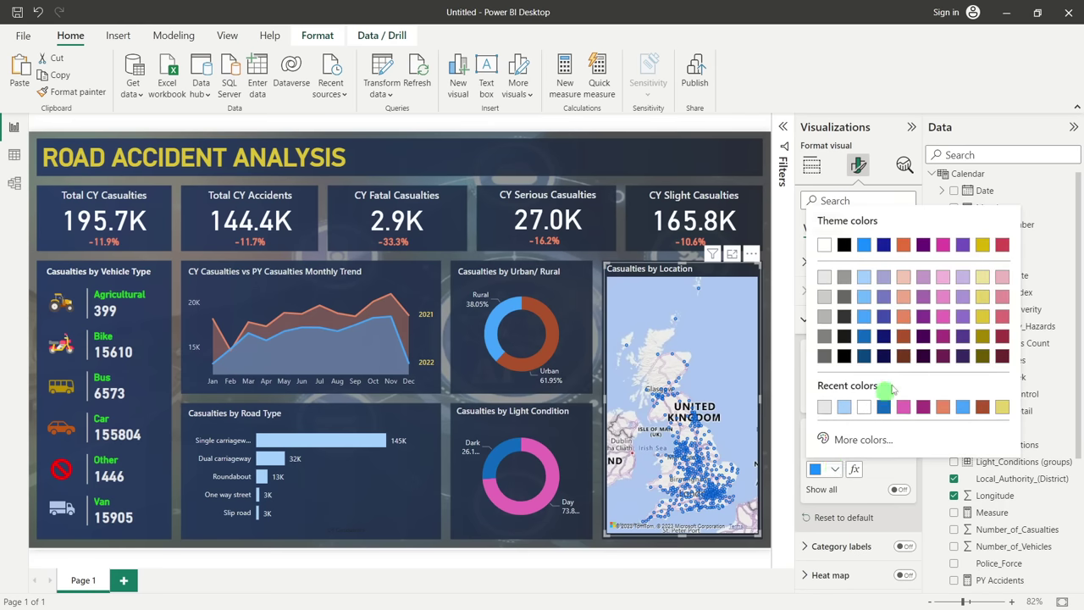
left_click(986, 319)
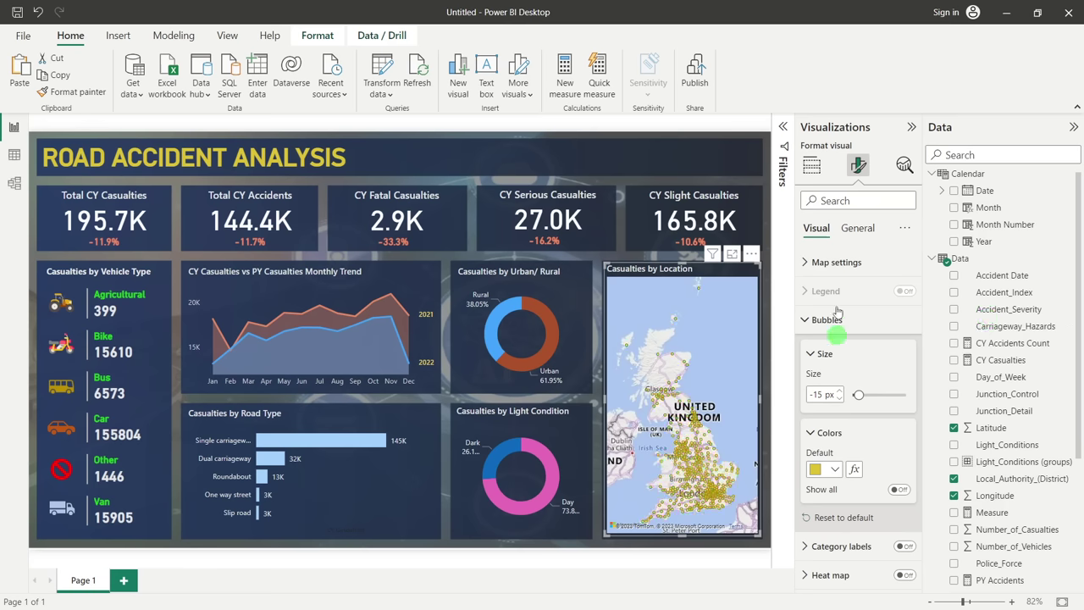
Preview the Light, Grayscale and Aerial map styles, then settle on Dark
left_click(834, 263)
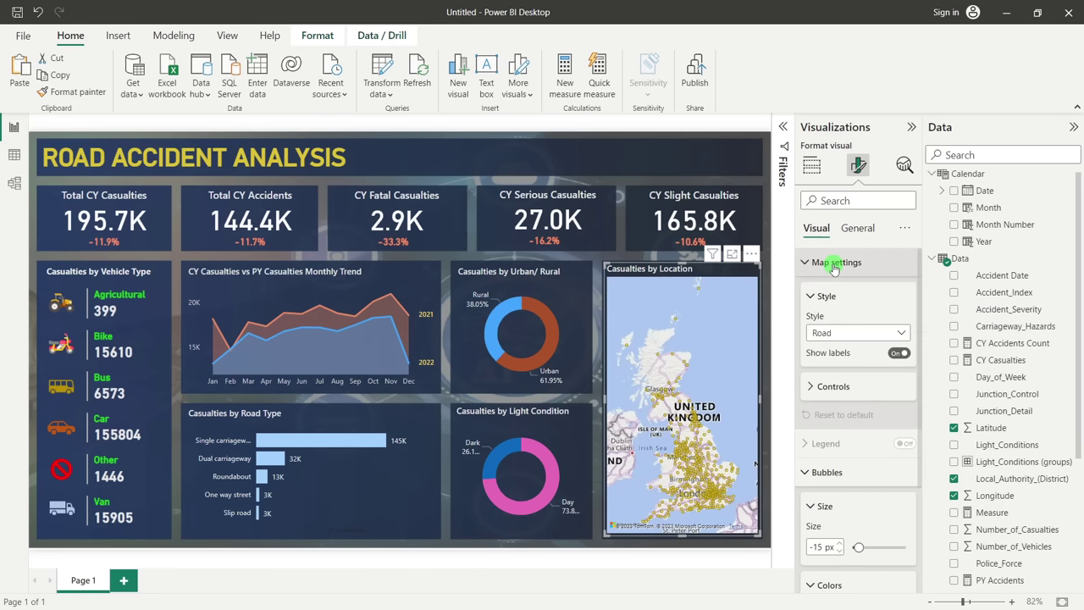
left_click(834, 333)
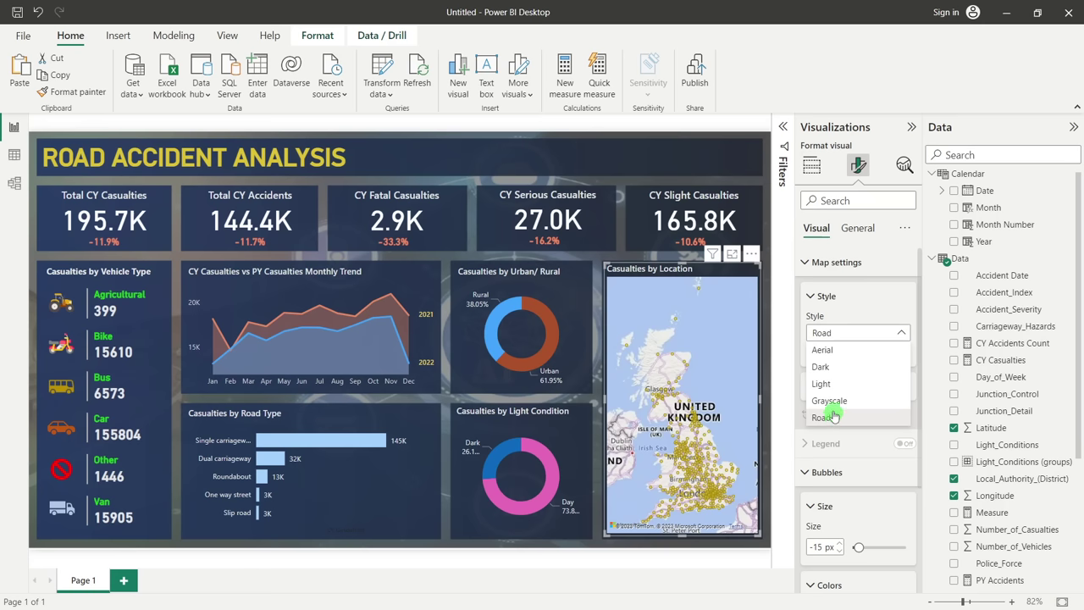
key("Escape")
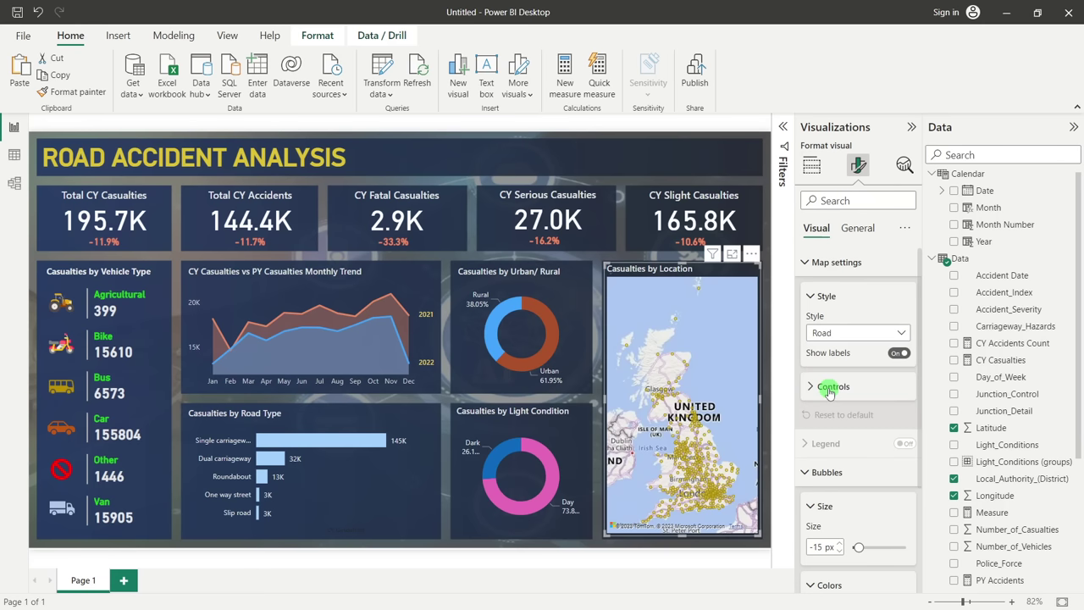
left_click(825, 332)
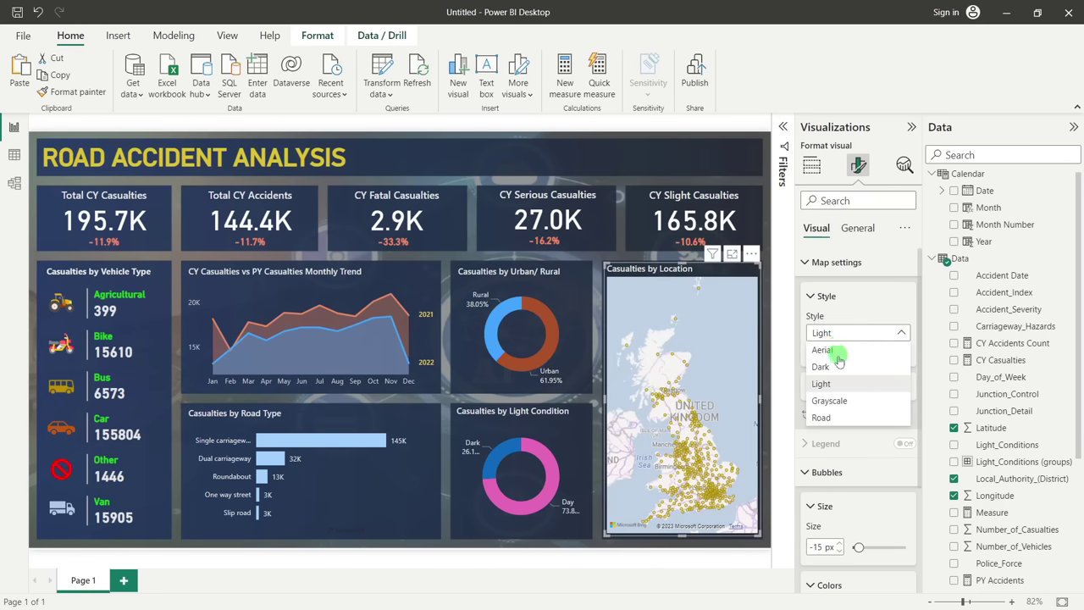
left_click(837, 388)
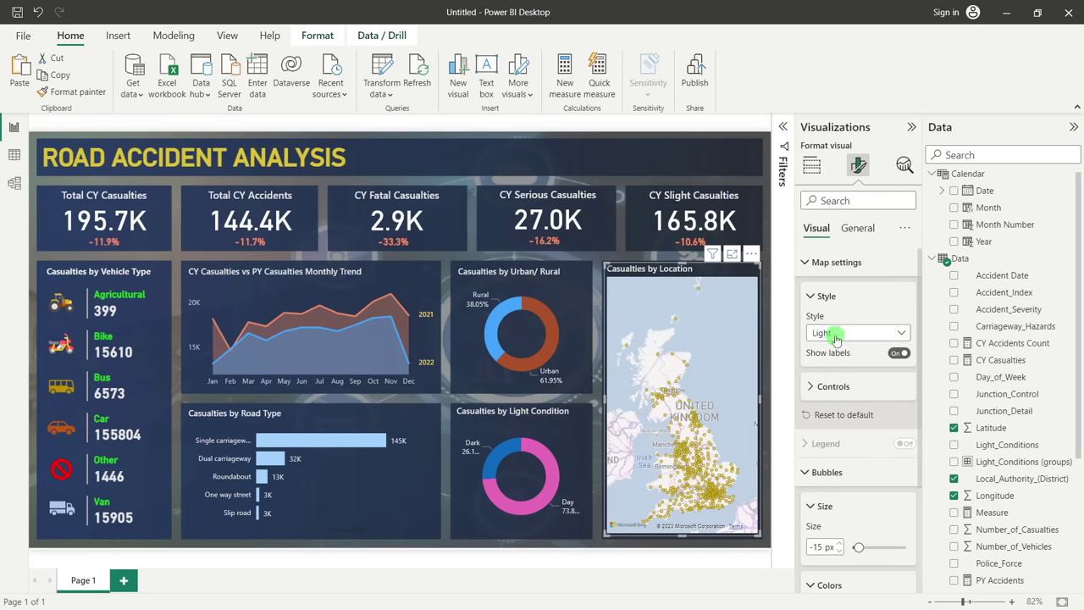
left_click(837, 337)
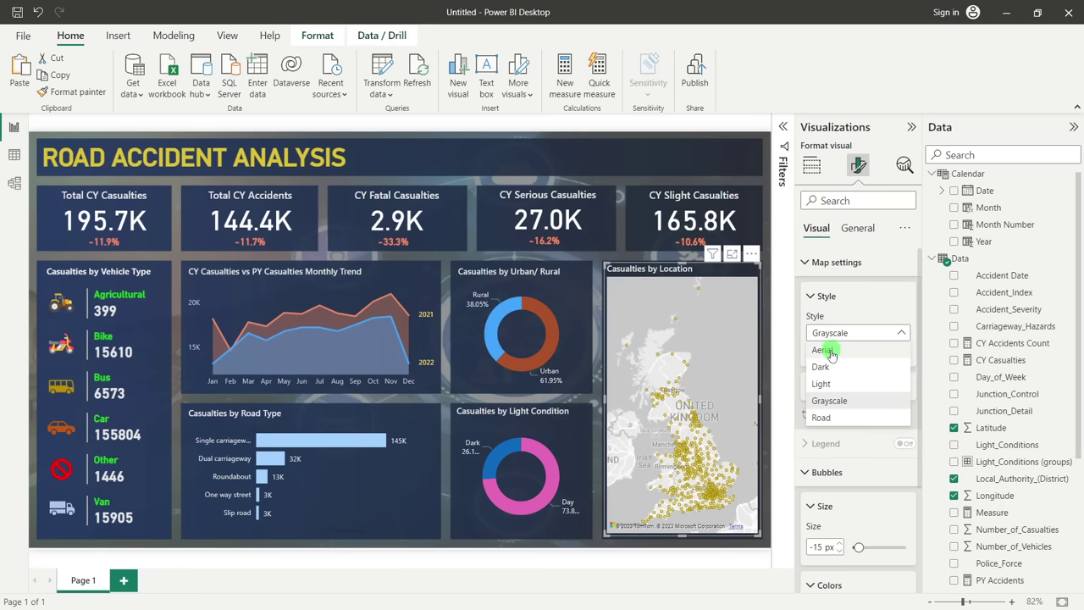
left_click(833, 349)
left_click(832, 337)
left_click(833, 337)
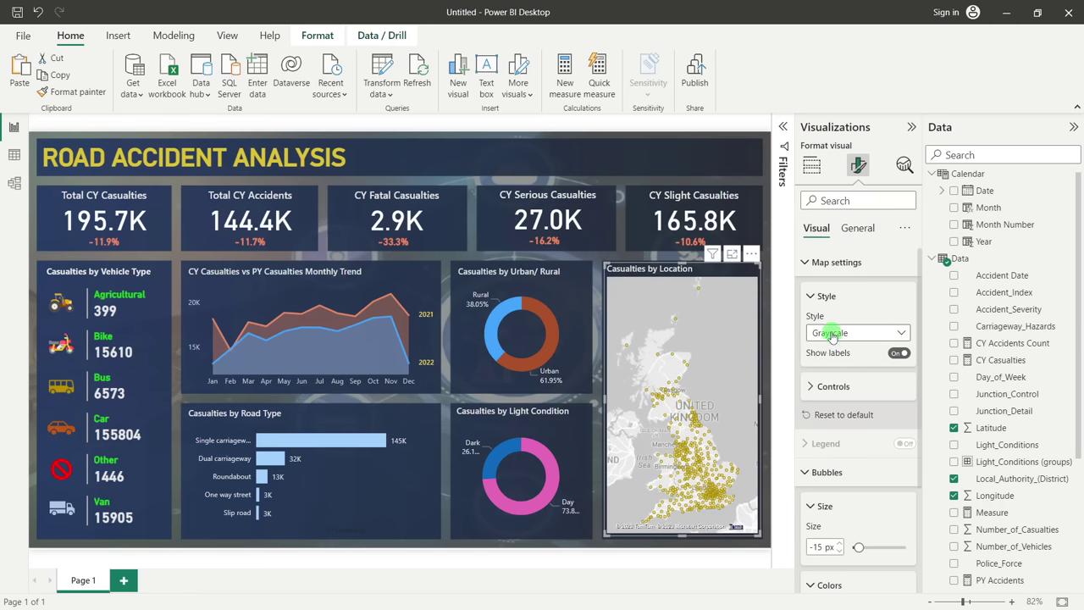
left_click(833, 337)
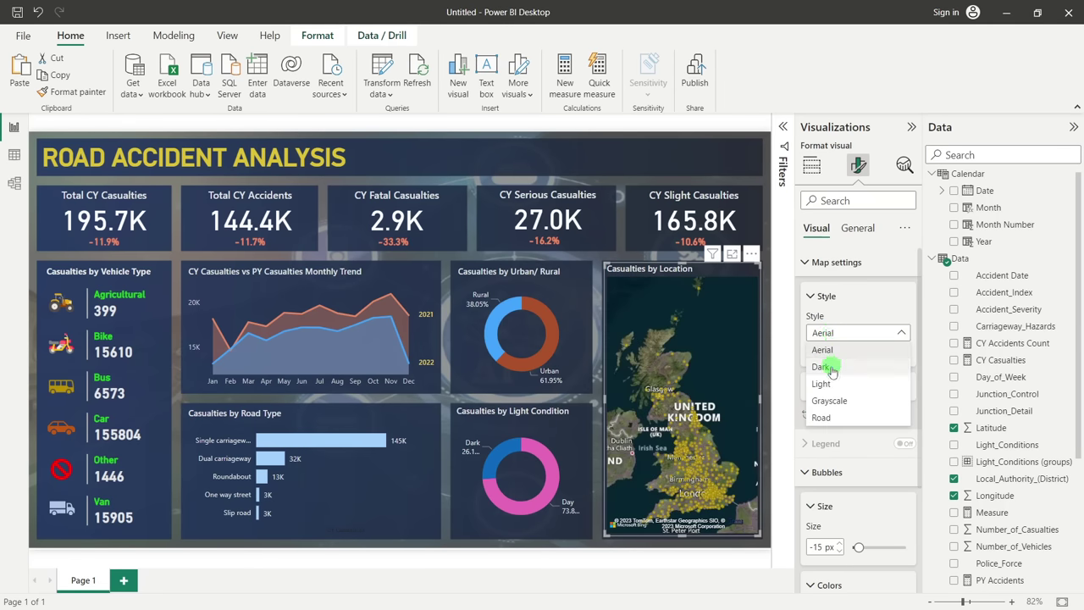
left_click(832, 369)
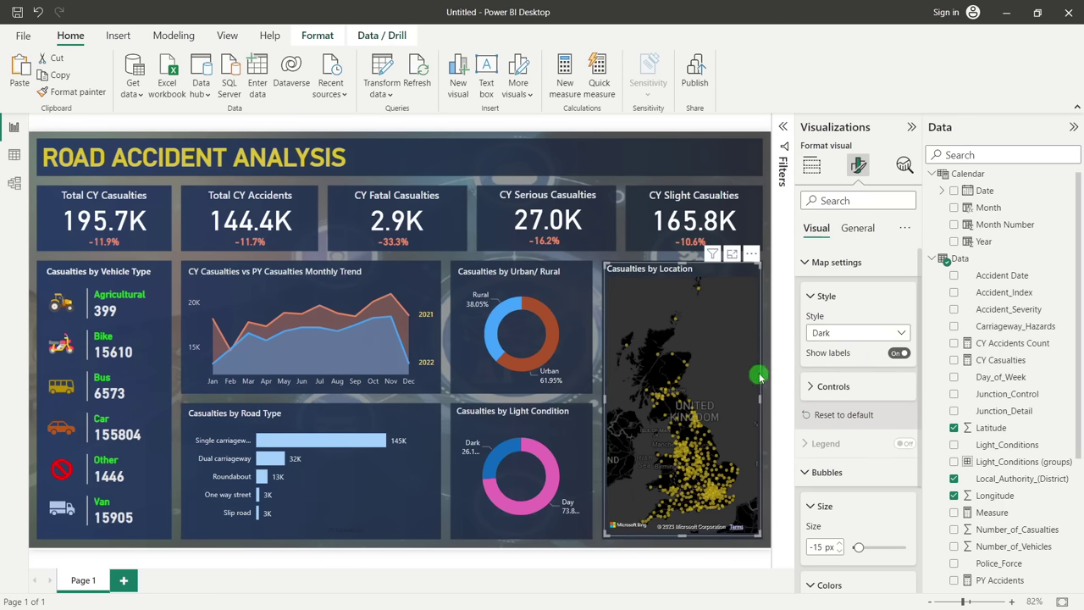
Turn off the map's auto-zoom, add zoom buttons, and test zooming around the UK
scroll(852, 466, "down", 3)
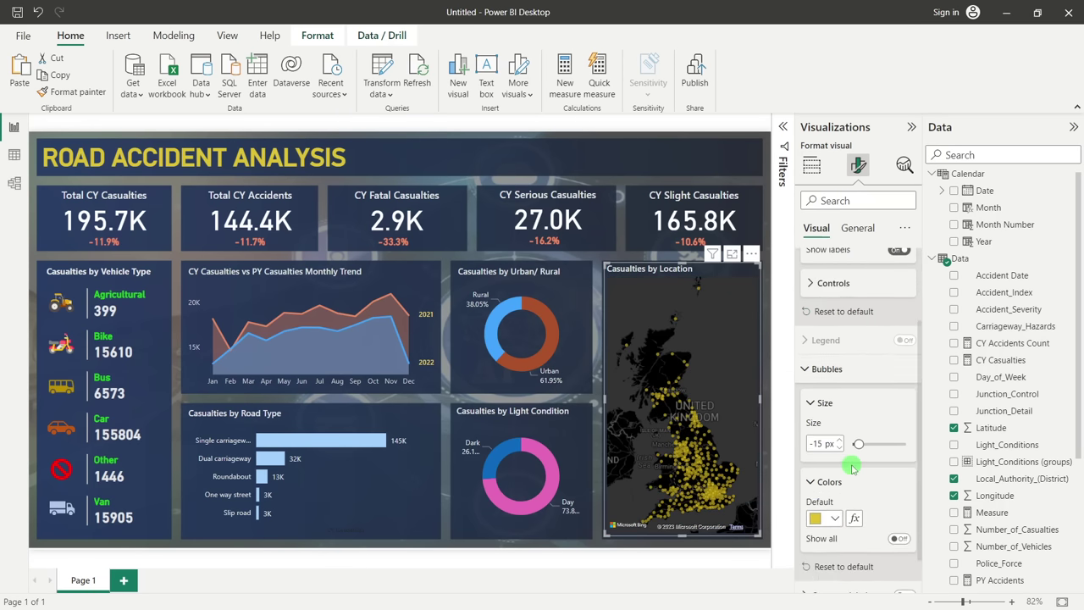
left_click(833, 283)
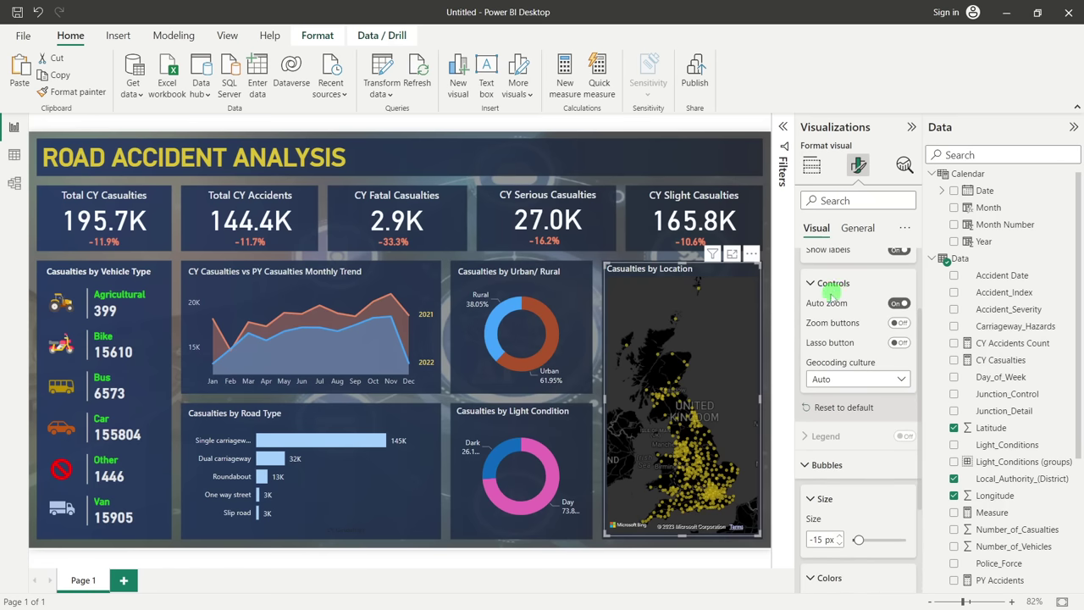
left_click(907, 307)
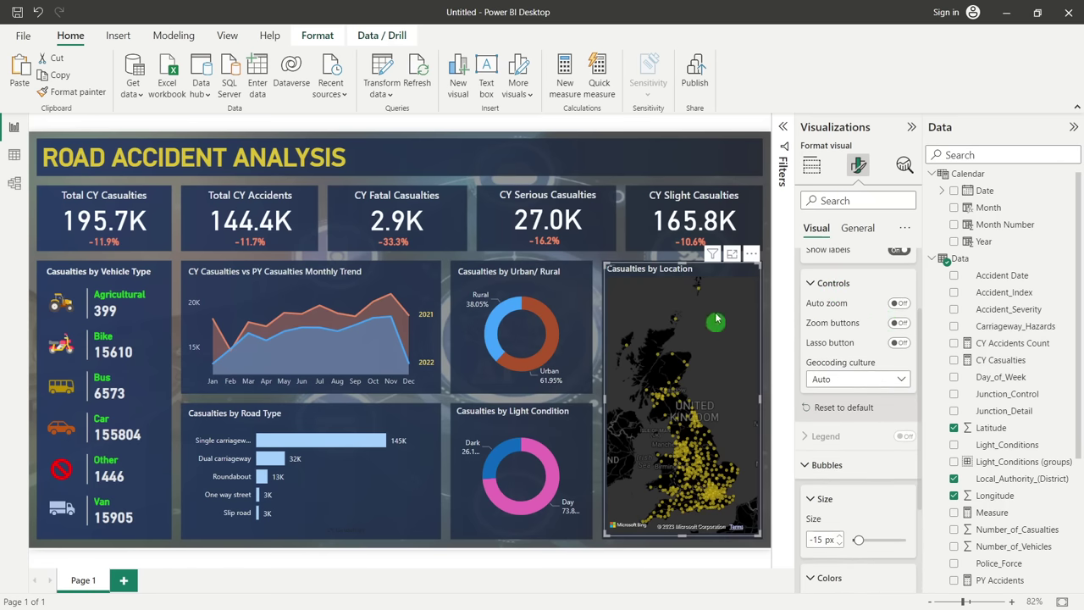
left_click(901, 327)
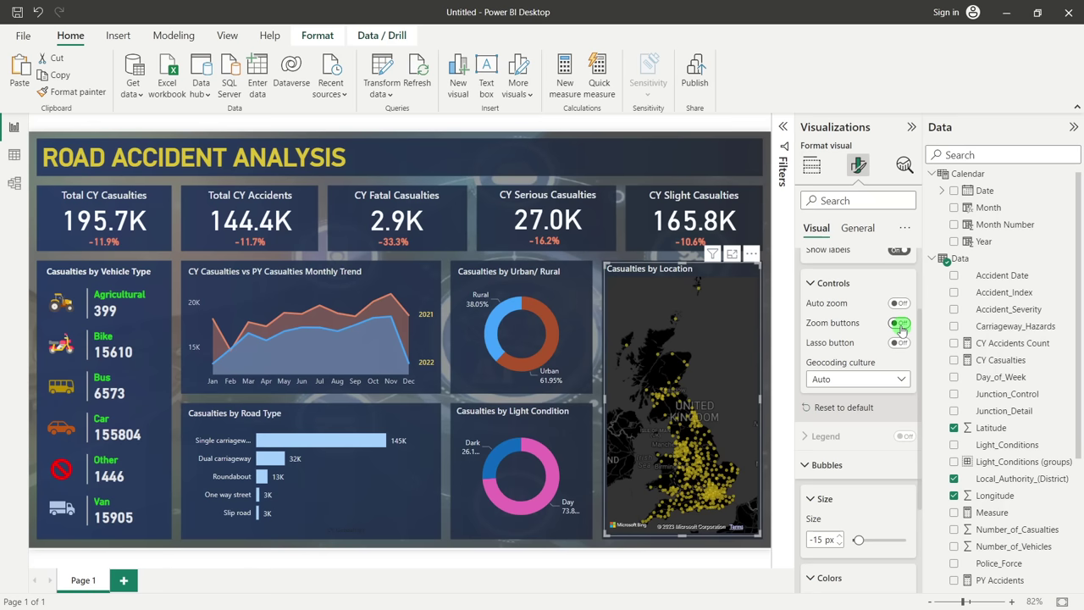
left_click(728, 317)
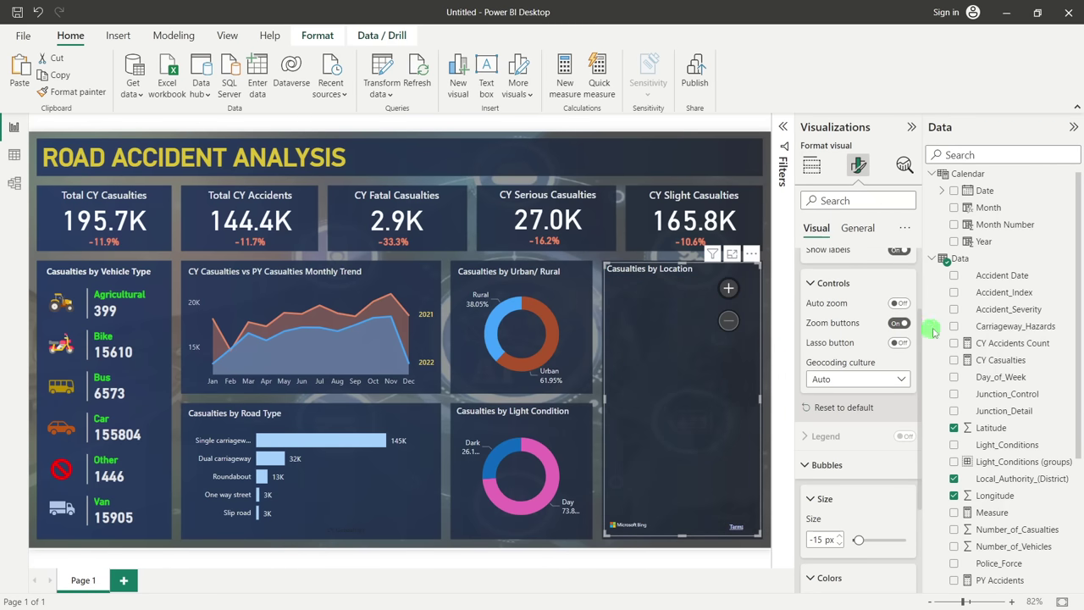
left_click(728, 298)
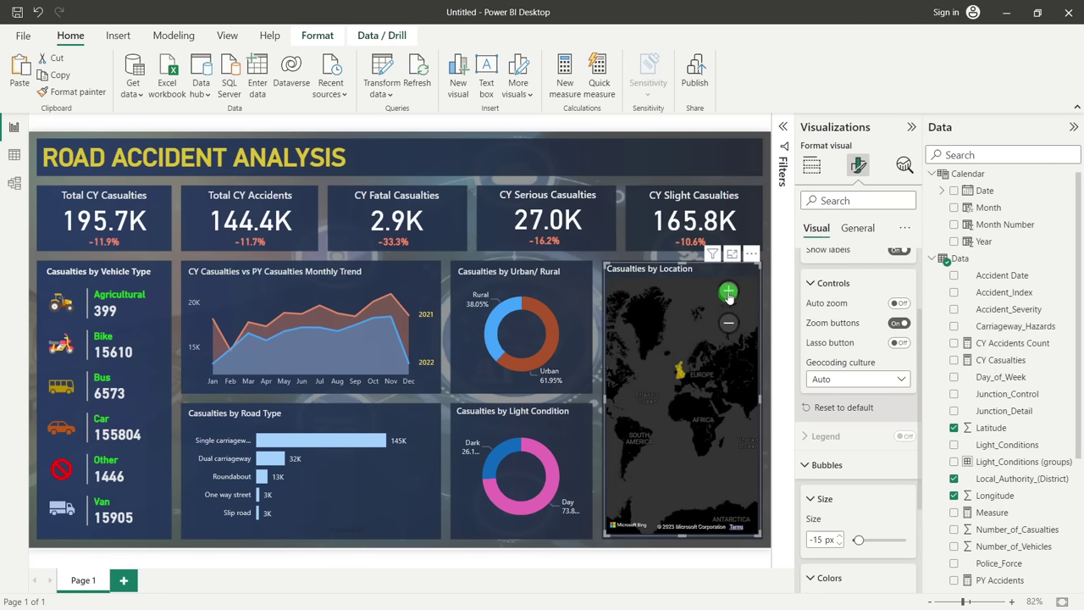
left_click(697, 342)
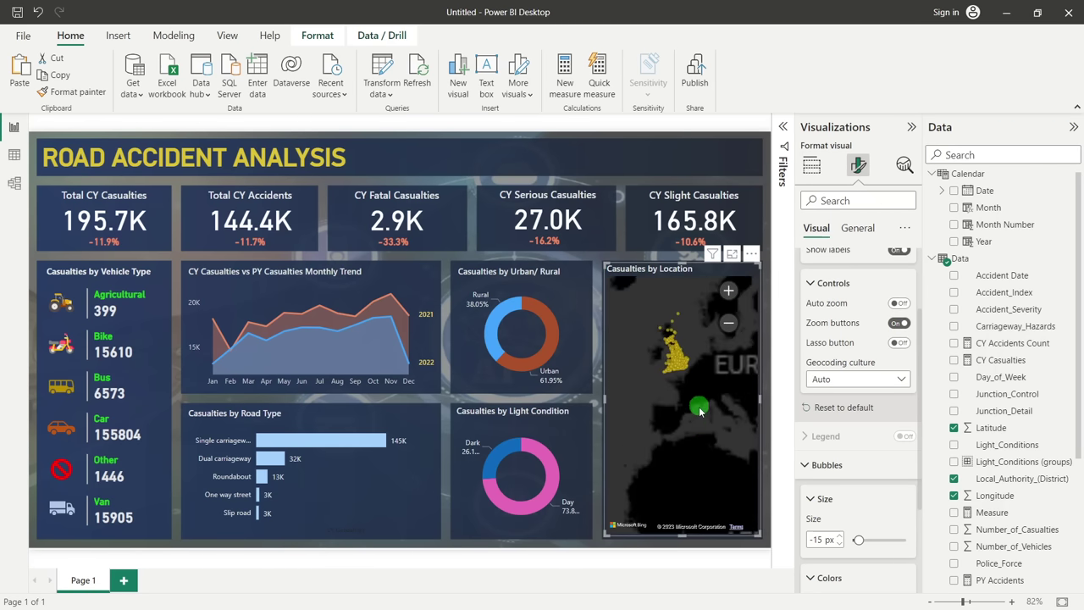
left_click(730, 291)
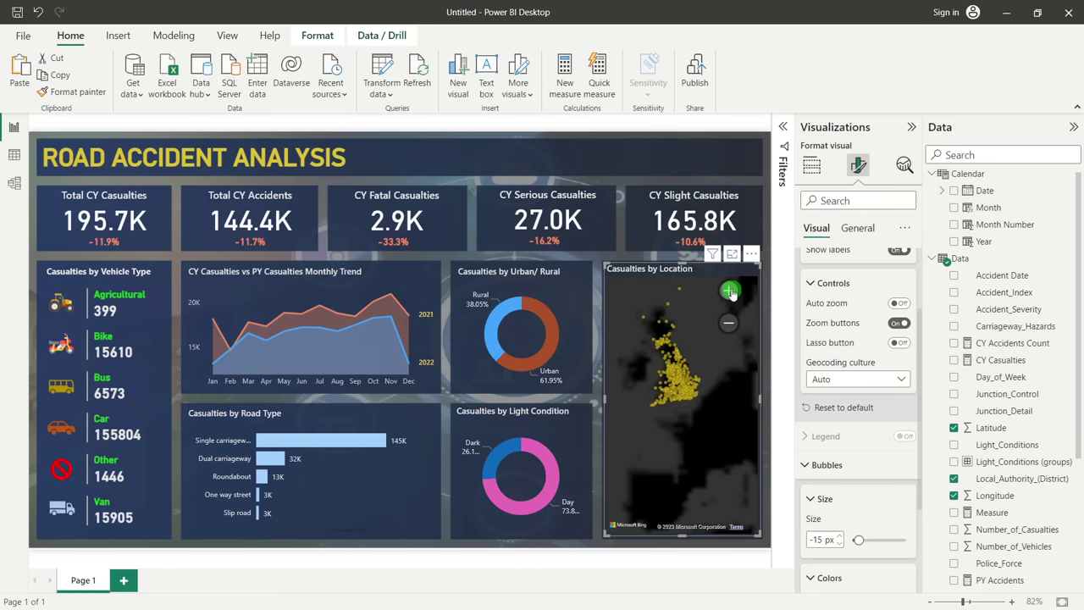
left_click_drag(698, 381, 714, 333)
left_click(727, 291)
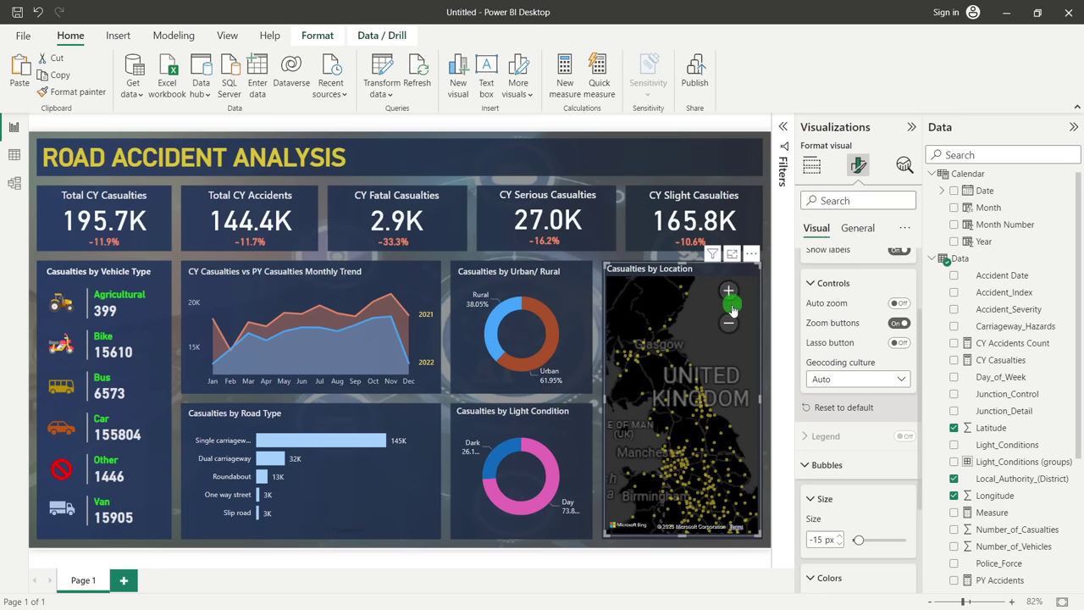
left_click(730, 321)
left_click(719, 367)
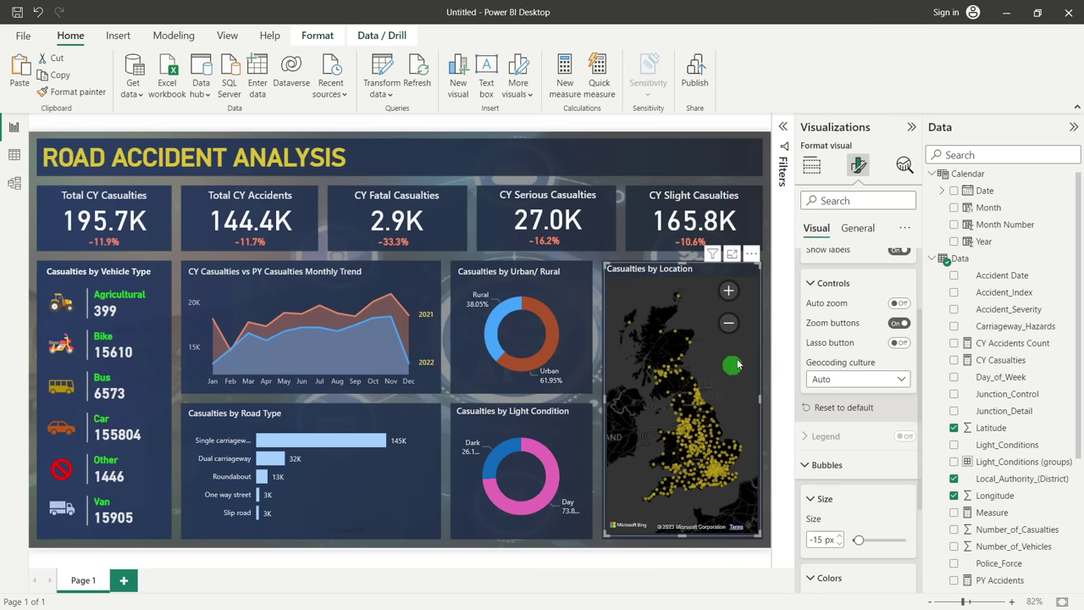
Review the map's bubble, style and map control formatting sections
left_click(851, 418)
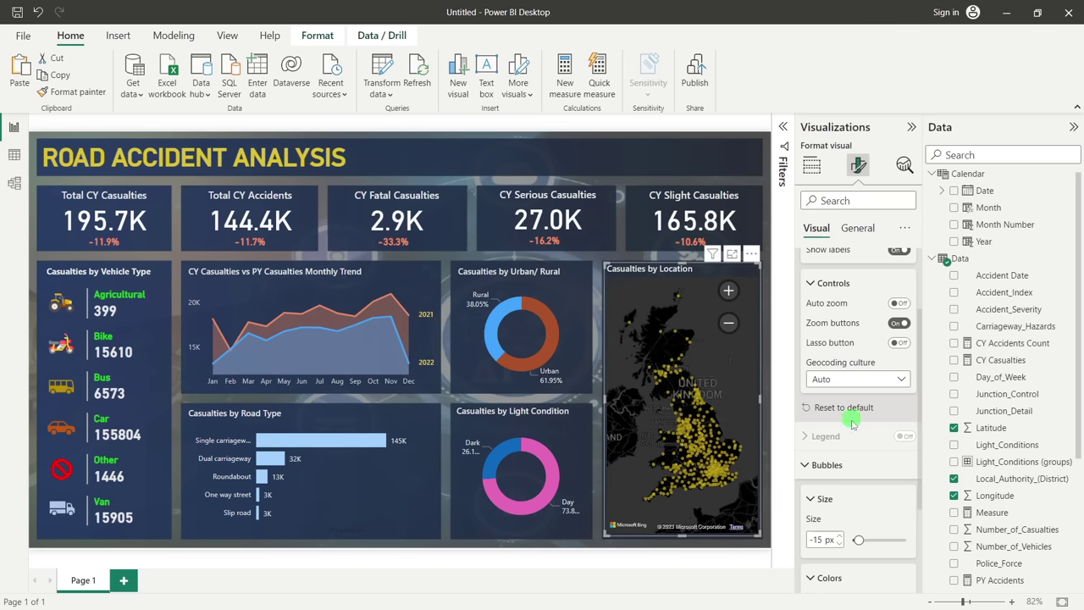
left_click(838, 464)
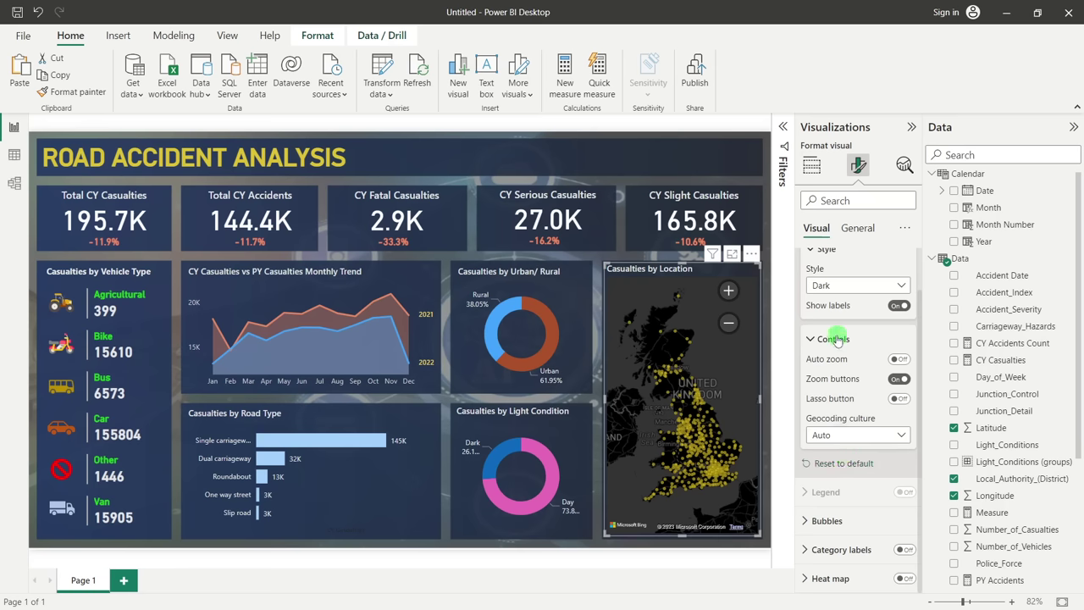
scroll(852, 382, "up", 1)
scroll(852, 381, "down", 1)
scroll(850, 376, "up", 1)
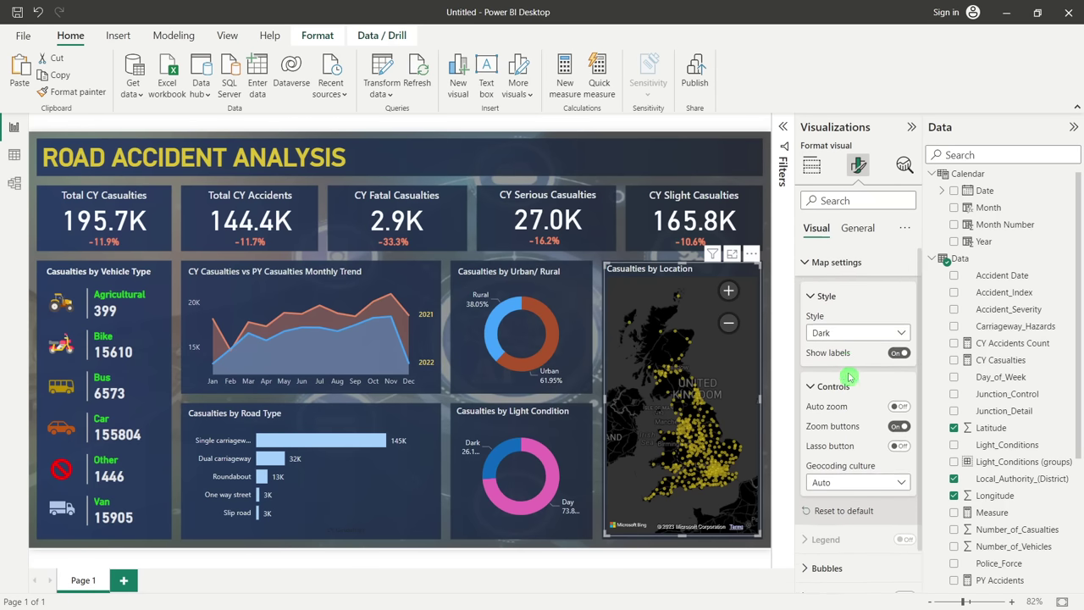
left_click(810, 296)
left_click(814, 330)
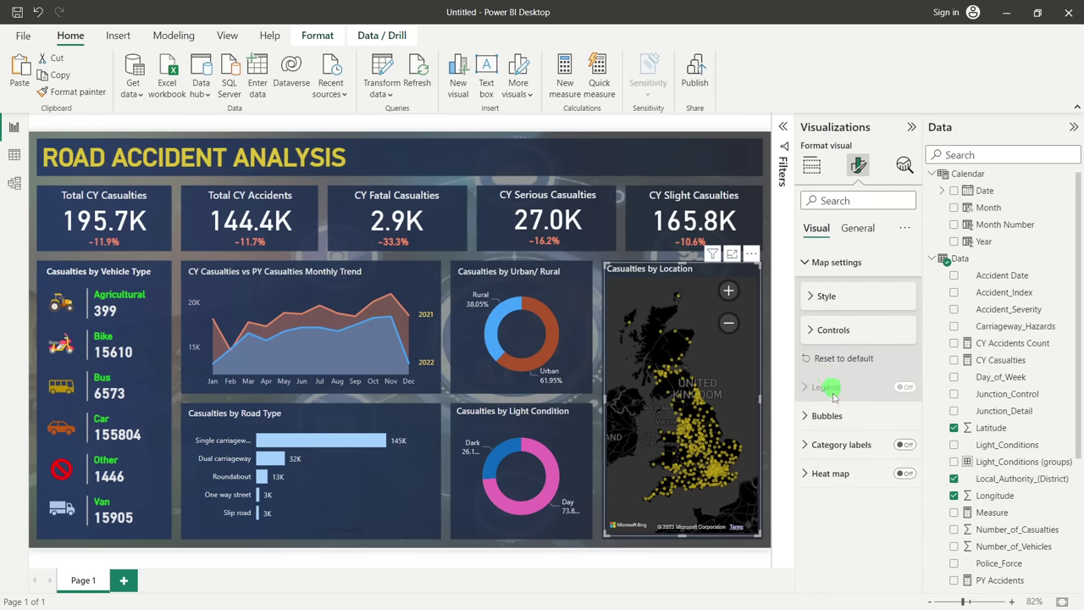
left_click(818, 415)
scroll(837, 405, "down", 1)
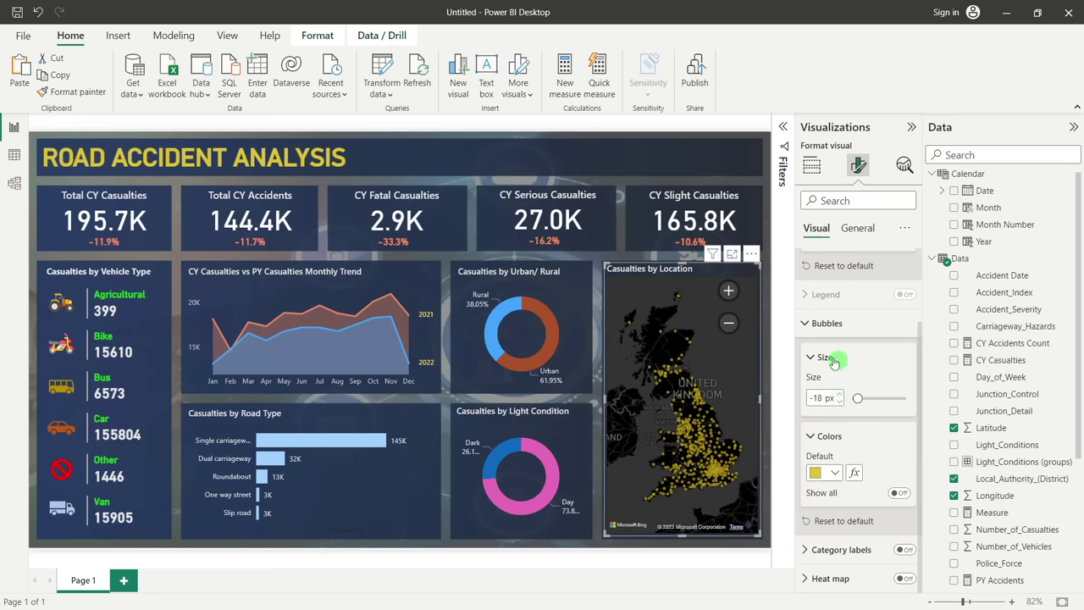
left_click(804, 326)
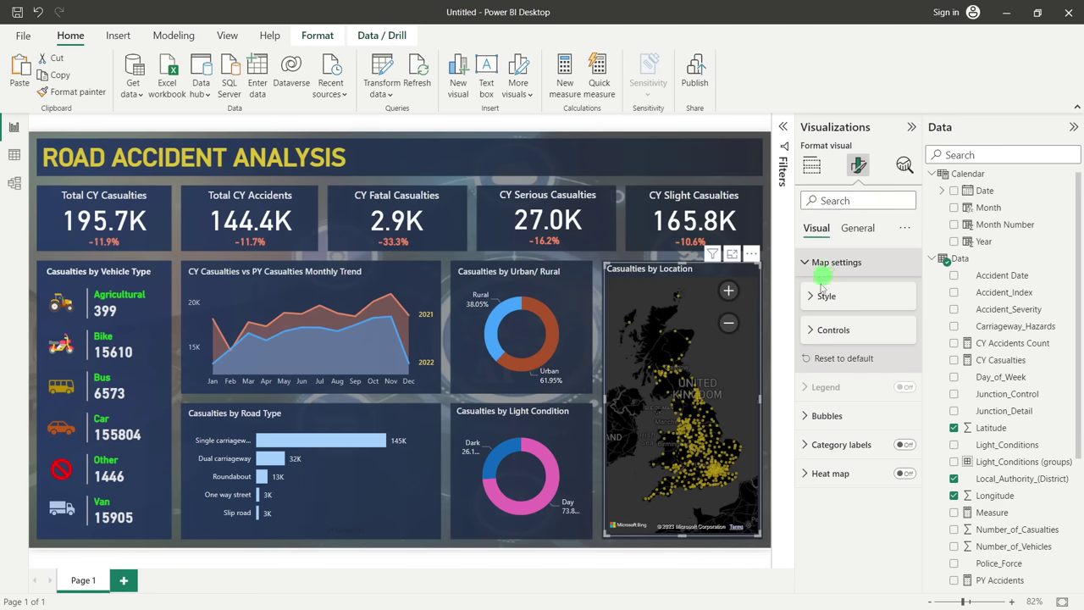
left_click(819, 296)
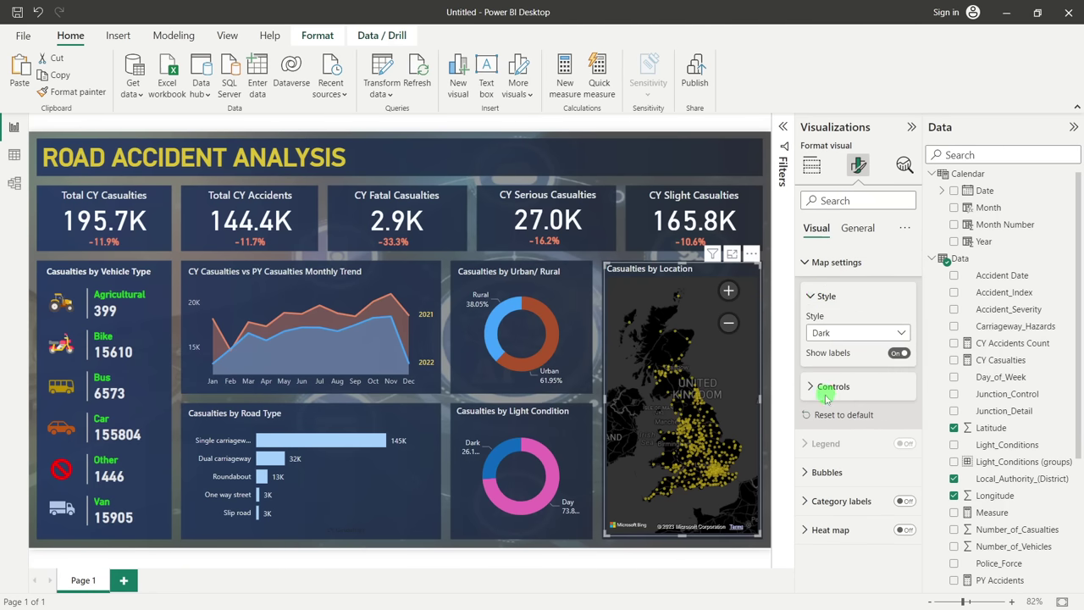
left_click(826, 396)
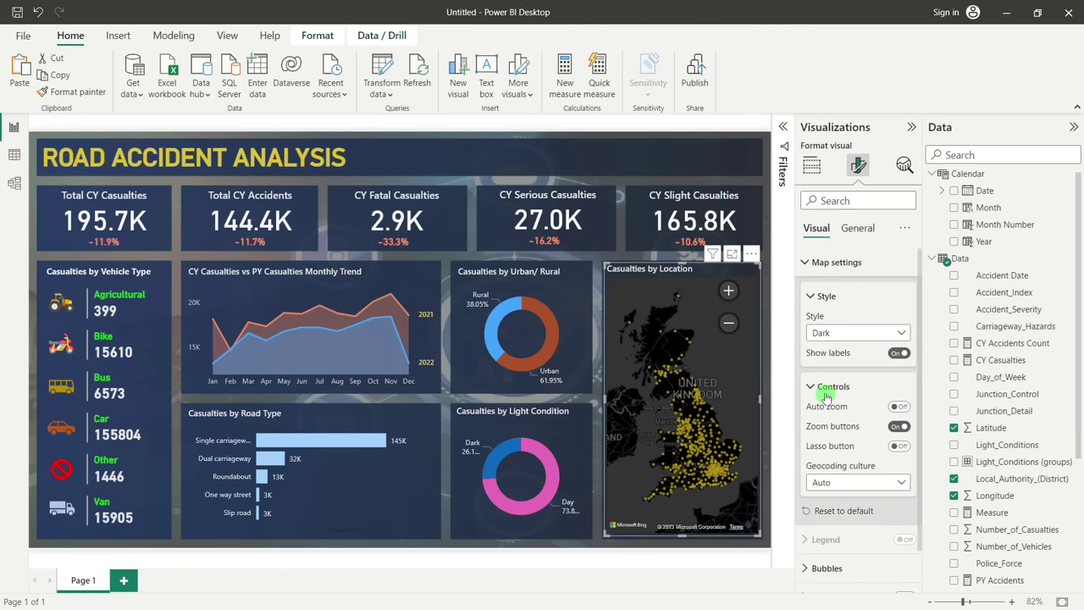
Enable lasso selection, lasso bubbles in northern Britain, then clear the selection and deselect the map
left_click(900, 449)
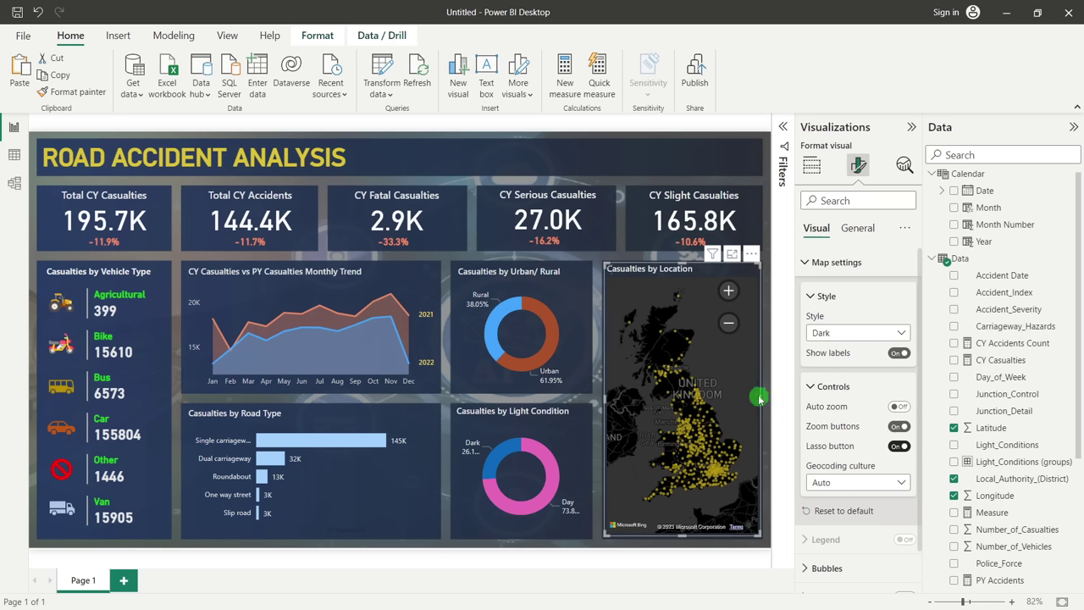
left_click(732, 364)
left_click(728, 358)
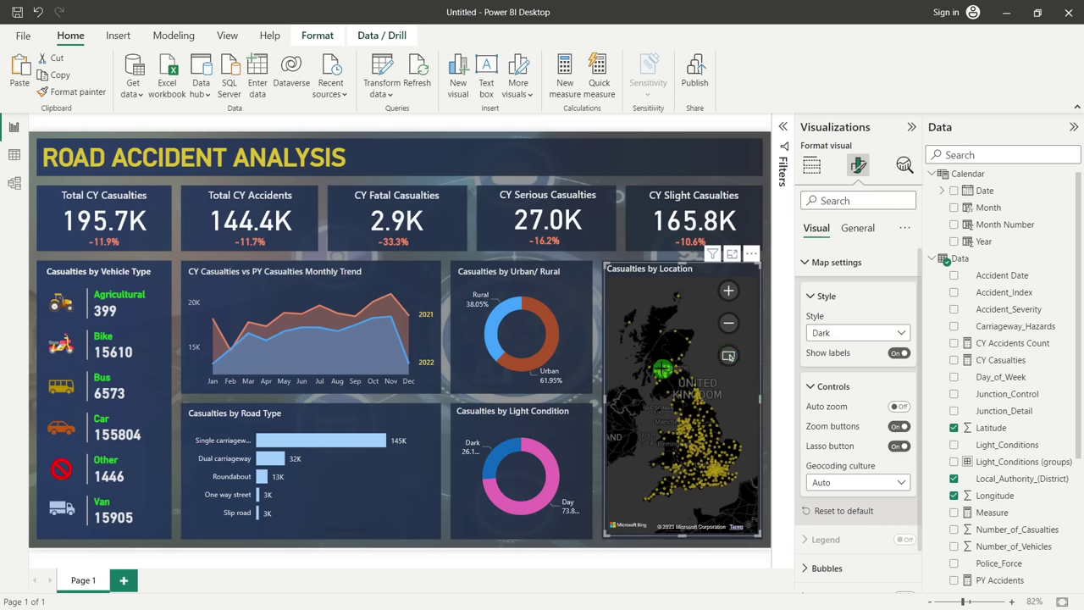
left_click_drag(643, 361, 676, 392)
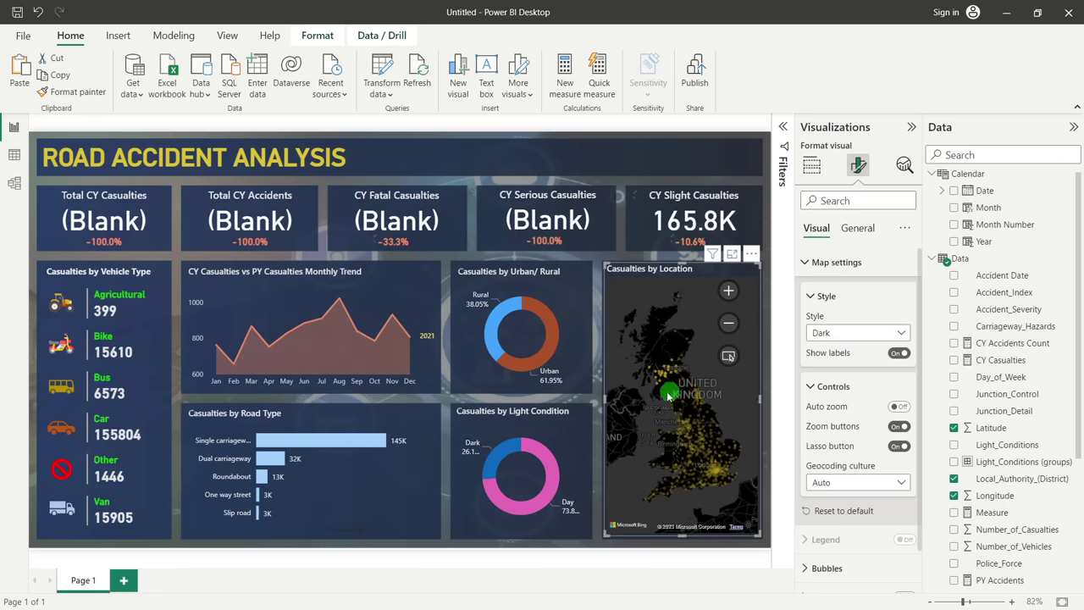
left_click(712, 370)
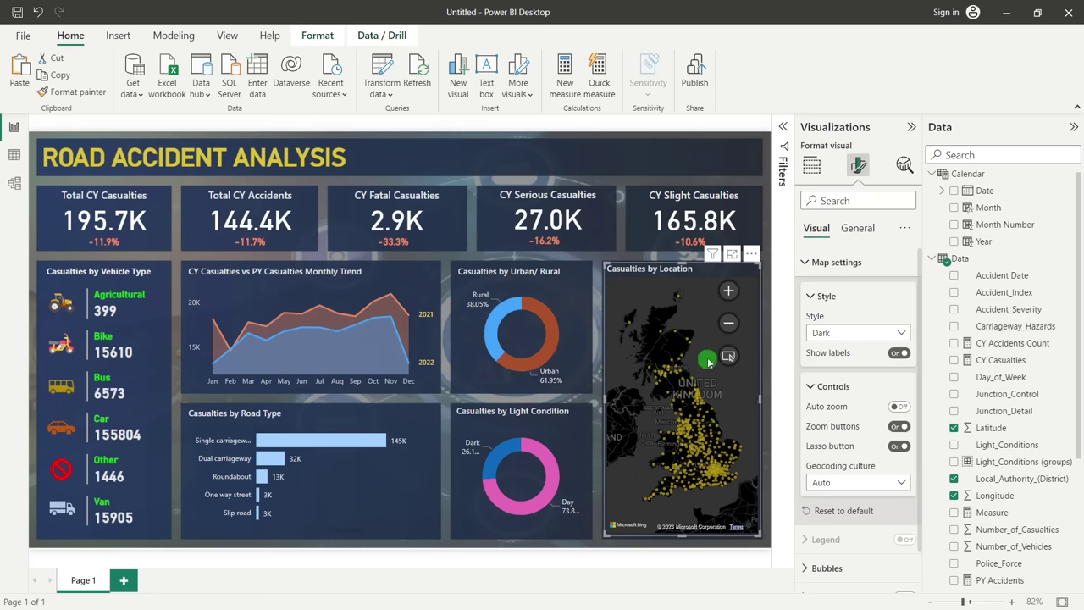
left_click(766, 290)
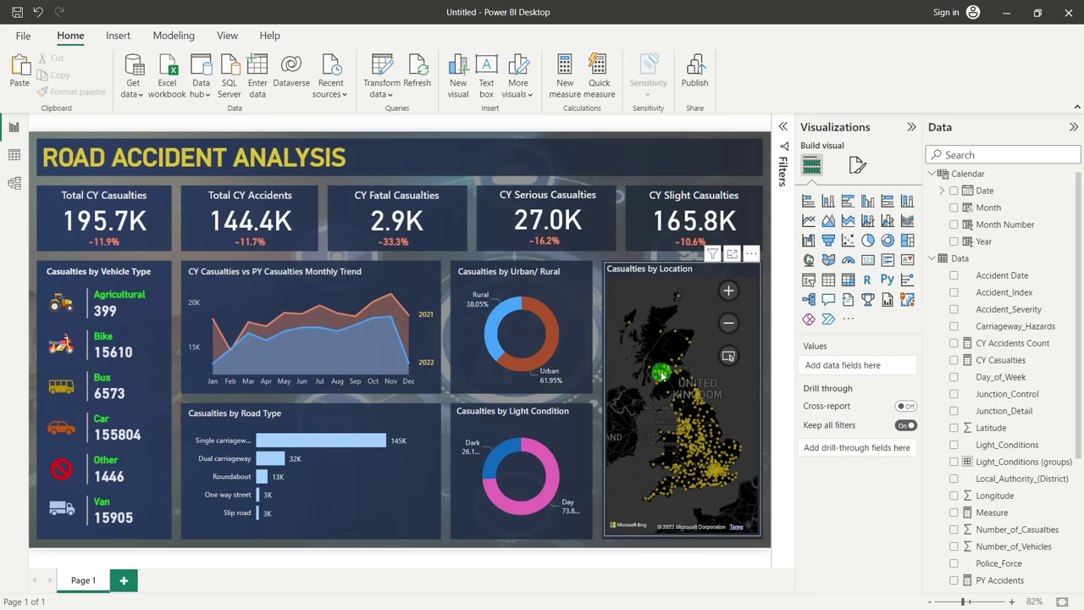
Add Number_of_Casualties and Number_of_Vehicles to the map's tooltips
mouse_move(691, 432)
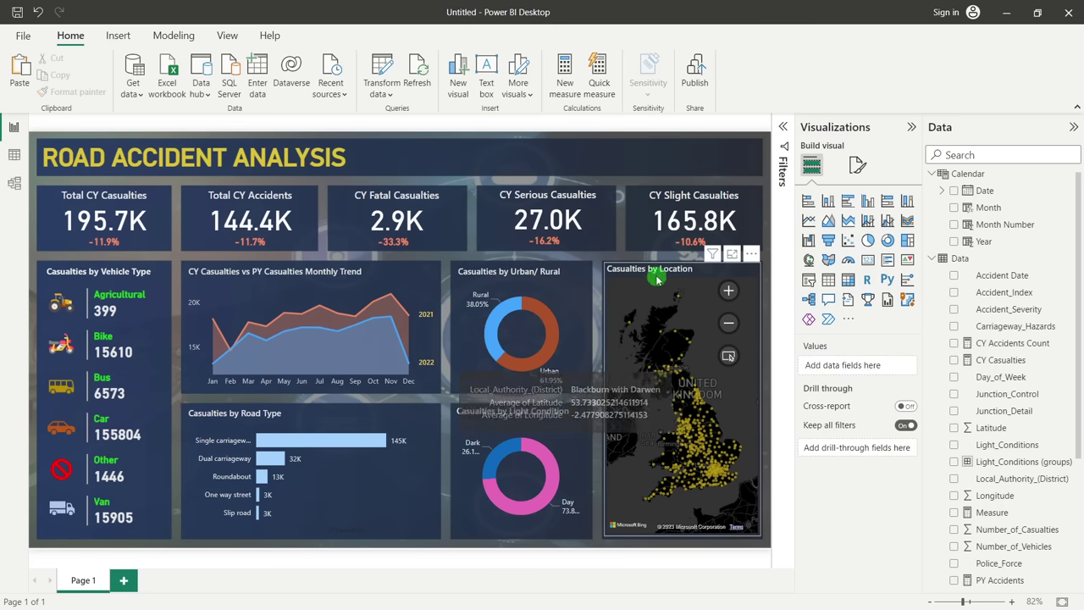
left_click(735, 411)
scroll(847, 381, "down", 2)
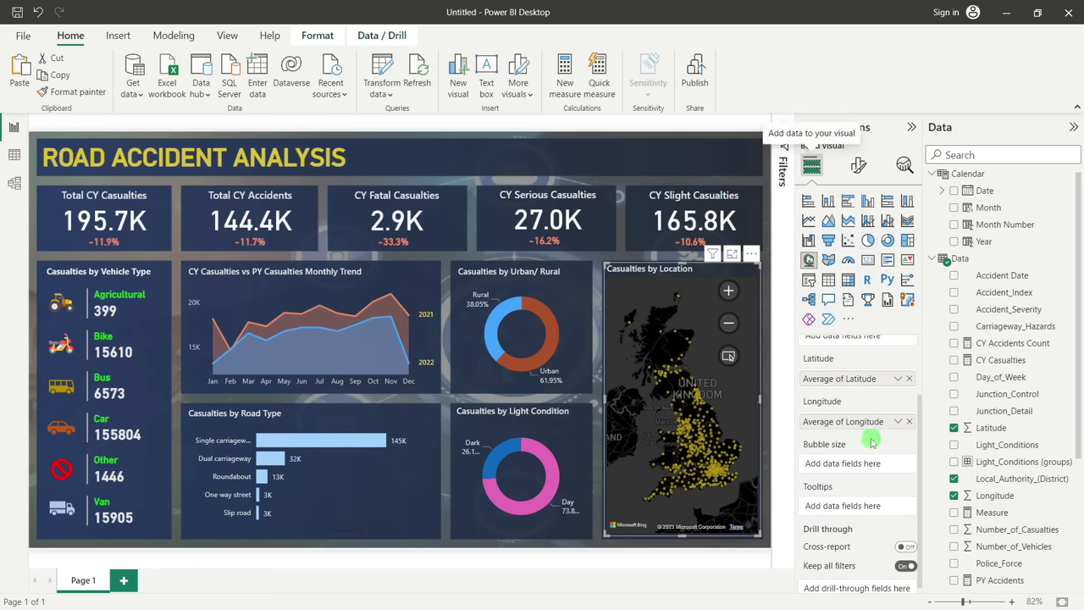
scroll(864, 474, "down", 1)
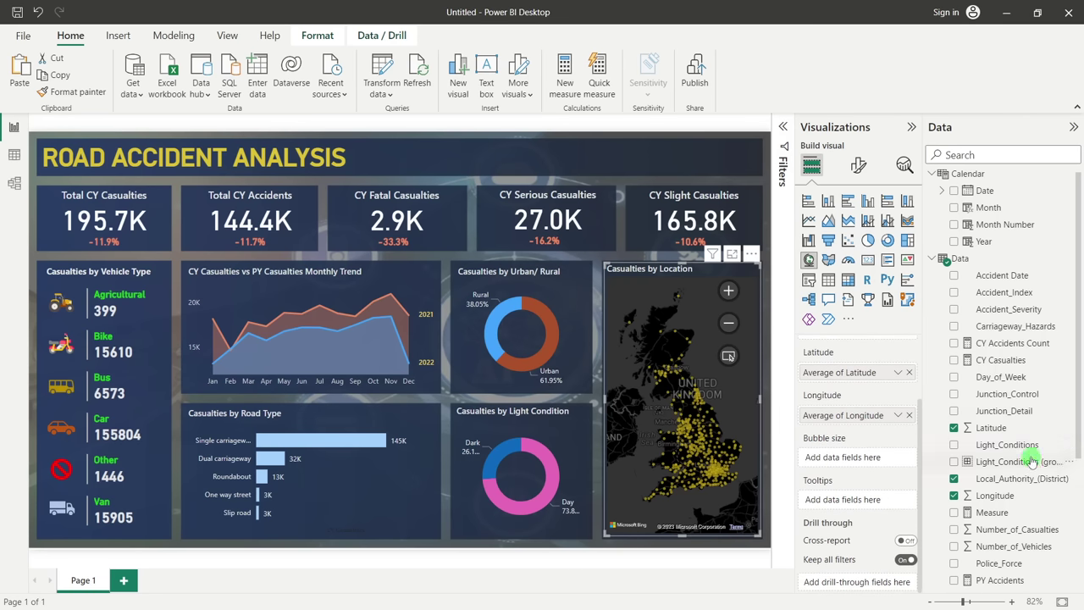
scroll(1021, 504, "down", 2)
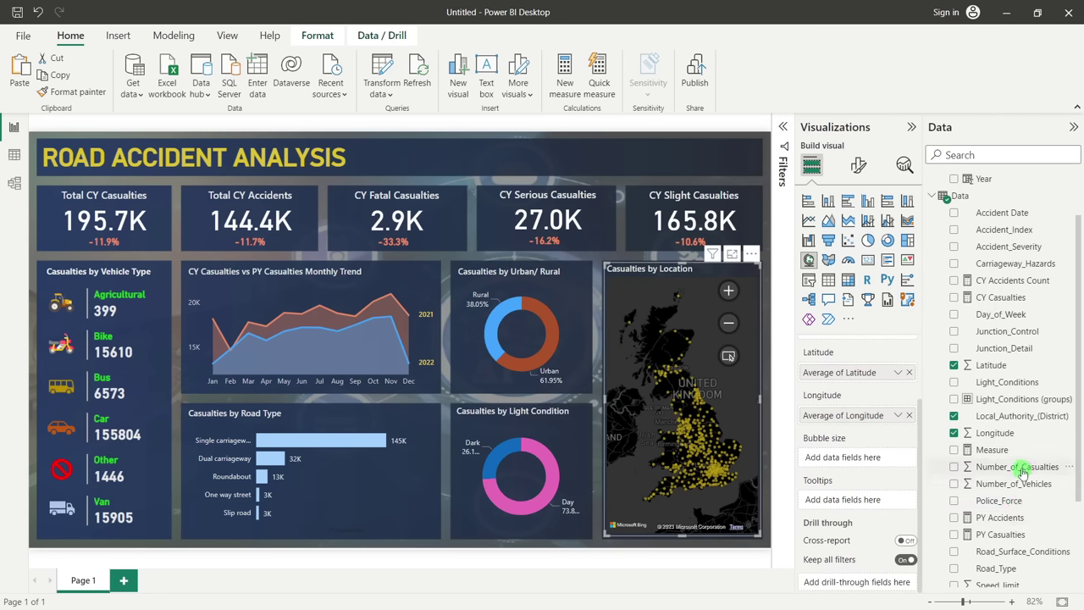
left_click_drag(1022, 467, 865, 500)
left_click_drag(1006, 484, 859, 508)
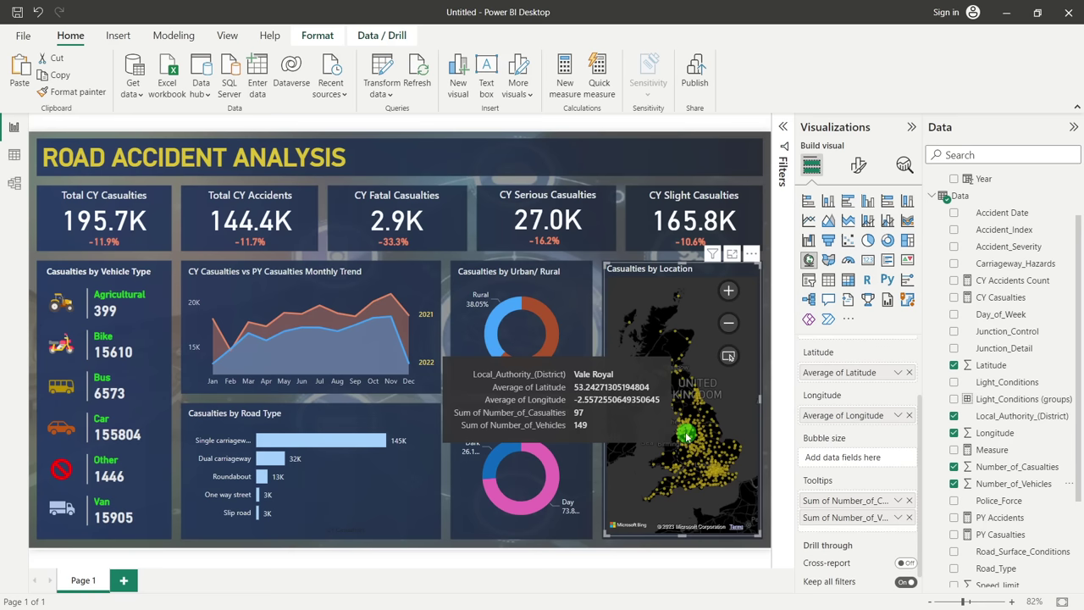
left_click(640, 553)
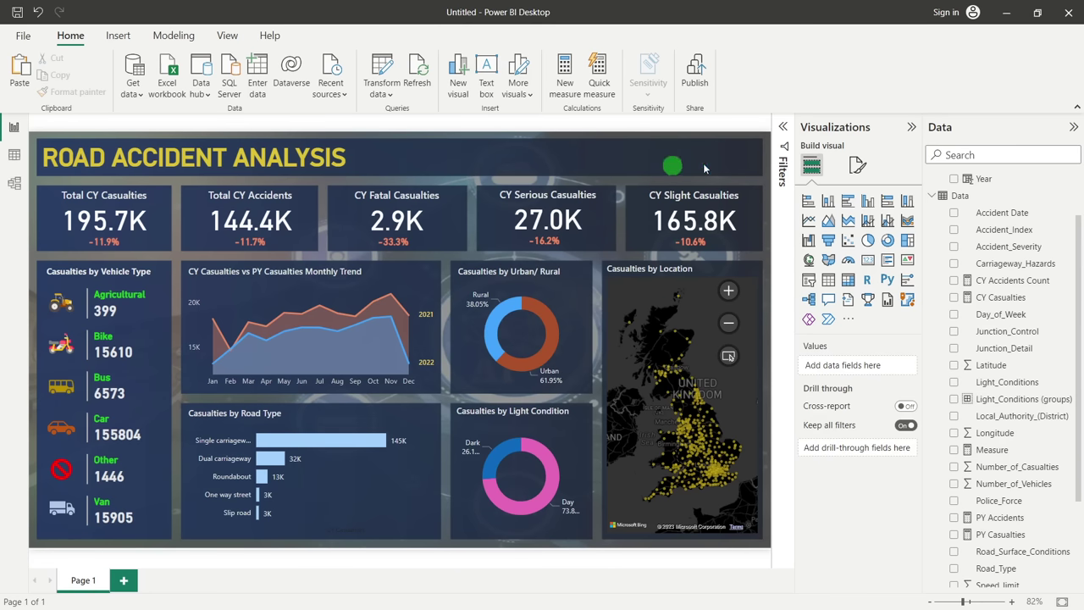
Cross-filter the report with the donut's Urban and Rural slices, then bring up the Format ribbon
left_click(546, 312)
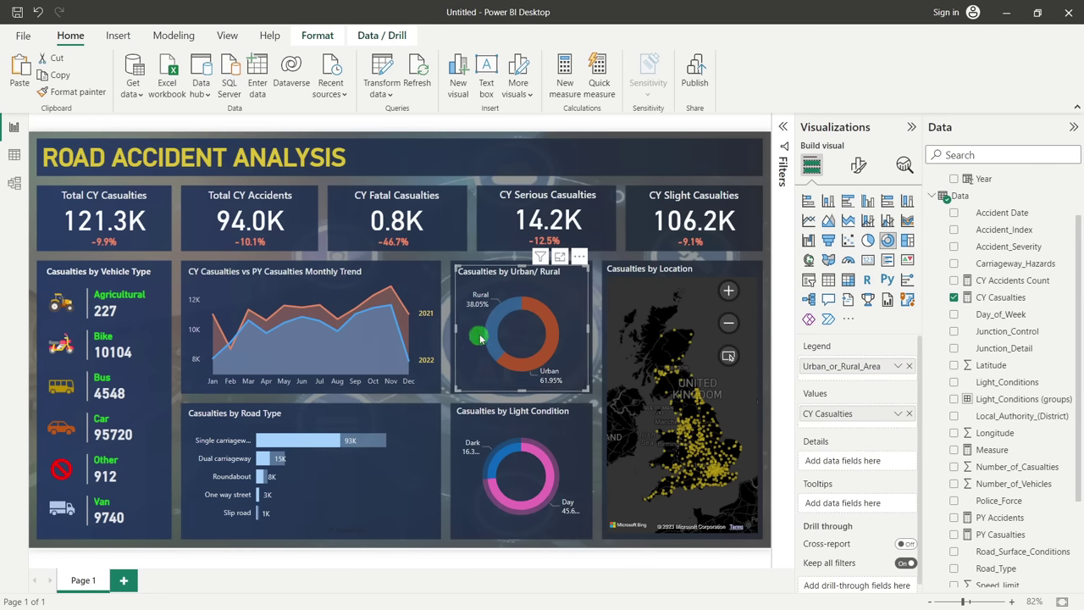
left_click(492, 329)
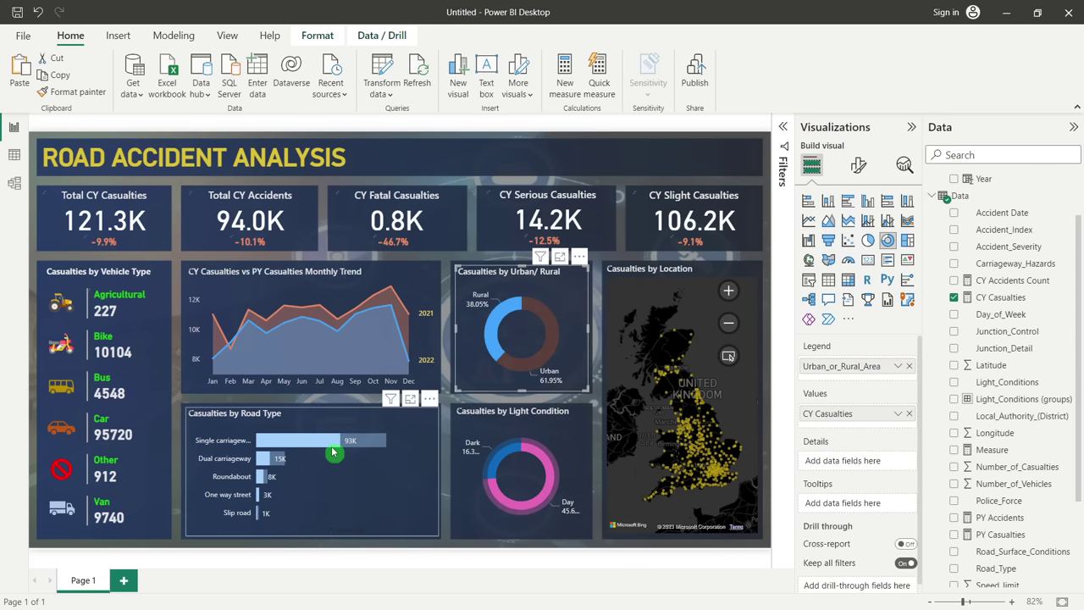
left_click(508, 326)
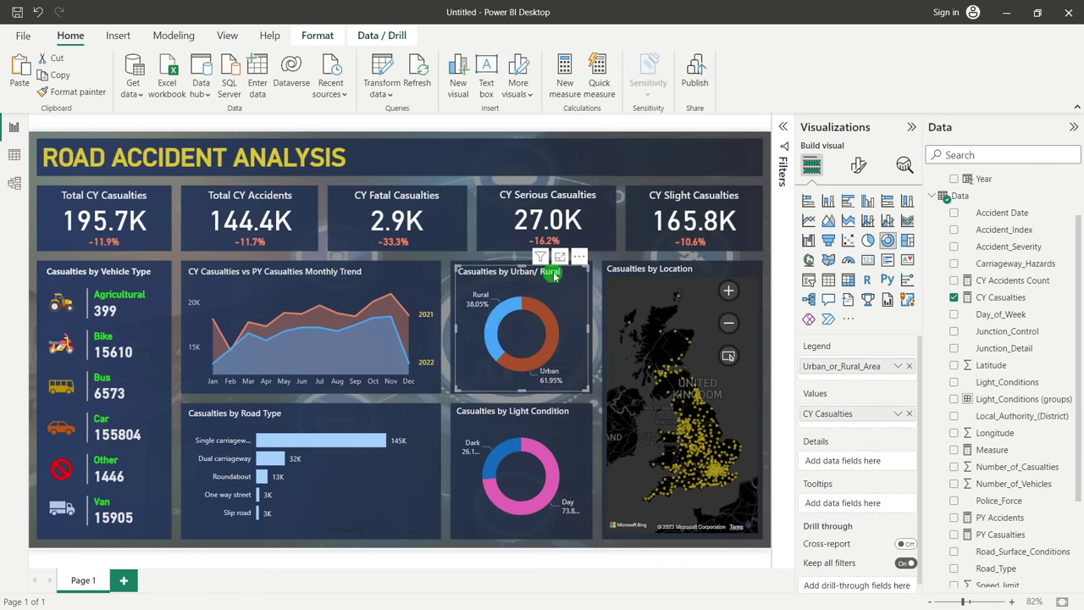
left_click(310, 33)
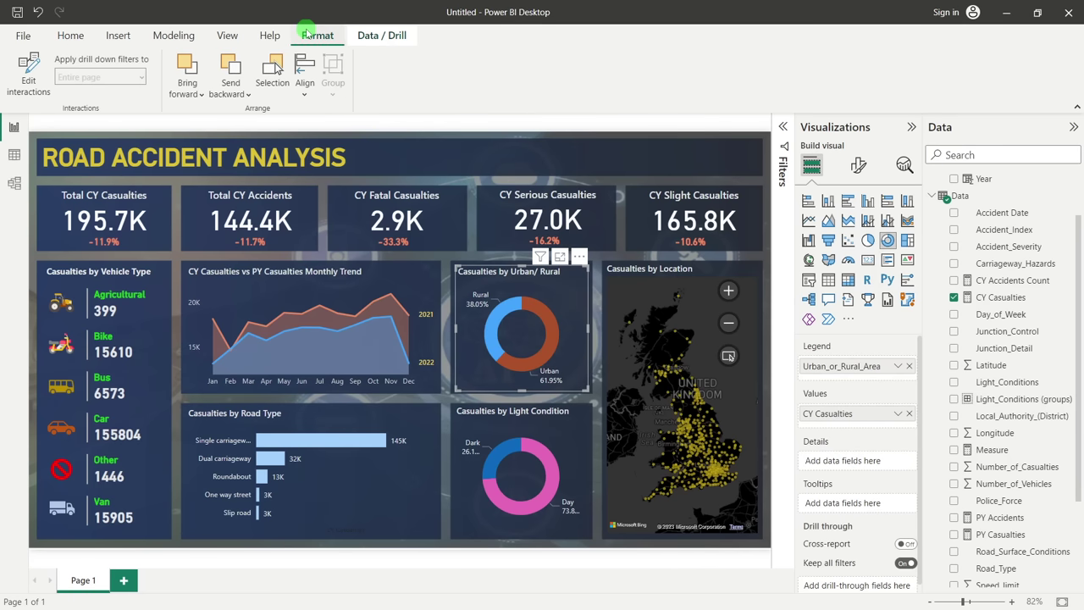
Turn on Edit interactions and set the Light Condition donut to Highlight, testing Urban and Rural slices
left_click(28, 74)
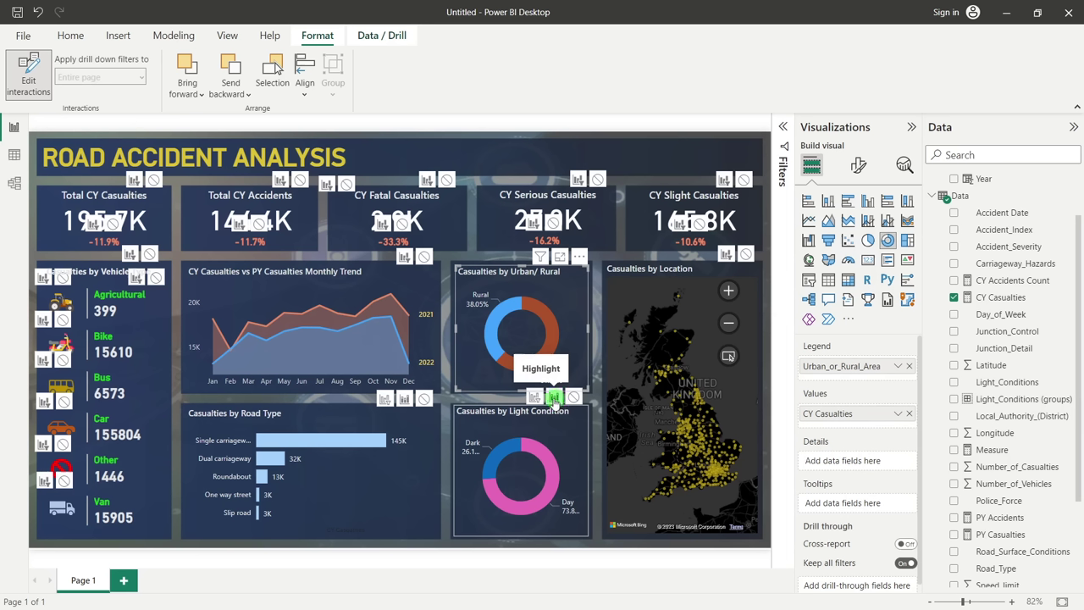
left_click(557, 396)
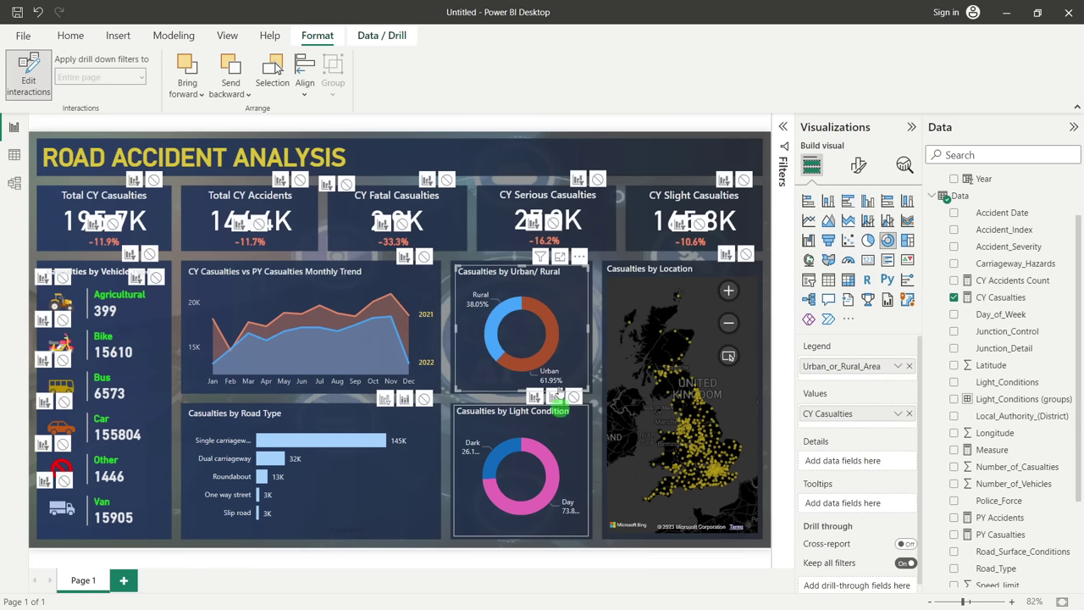
left_click(551, 334)
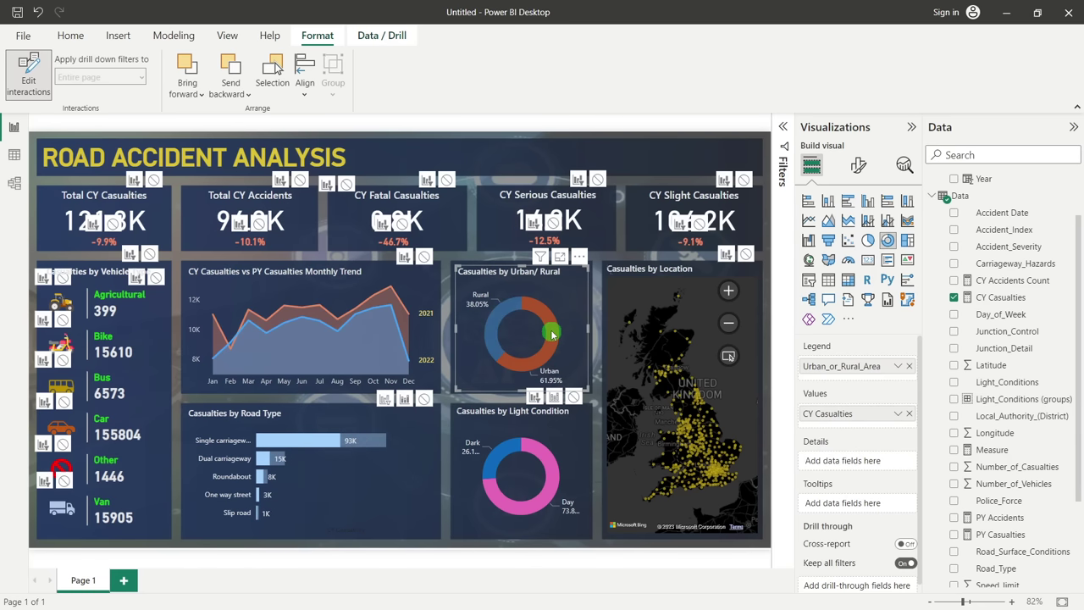
left_click(502, 315)
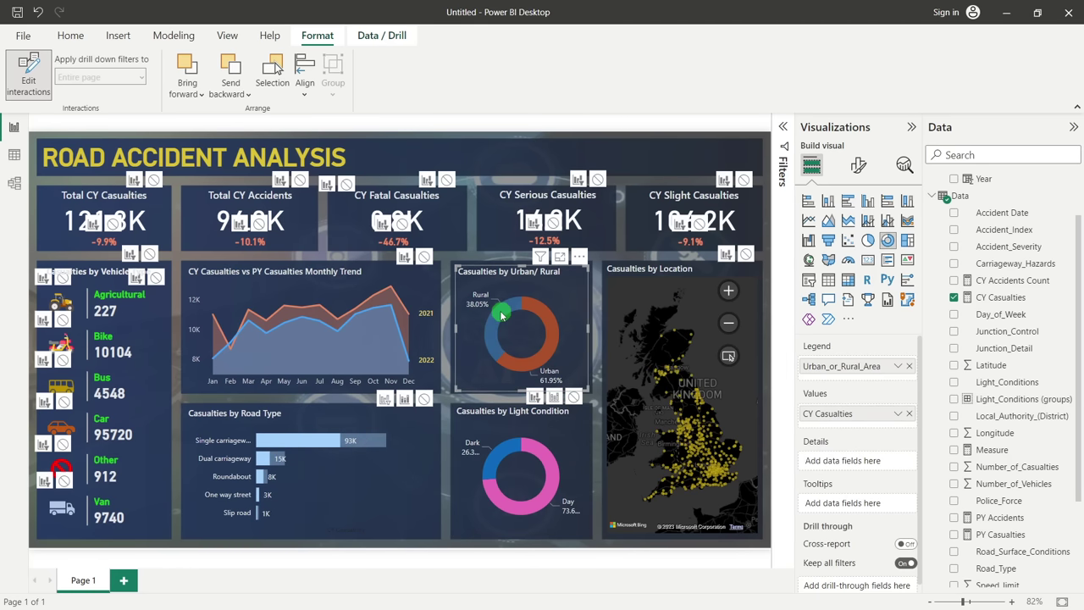
left_click(527, 339)
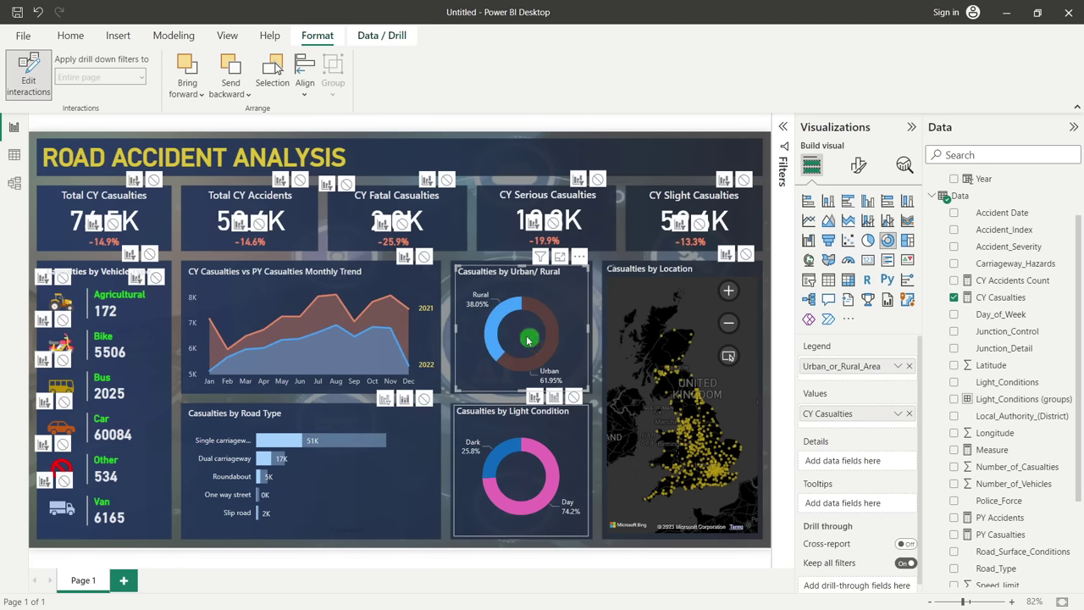
left_click(493, 332)
left_click(492, 332)
left_click(553, 329)
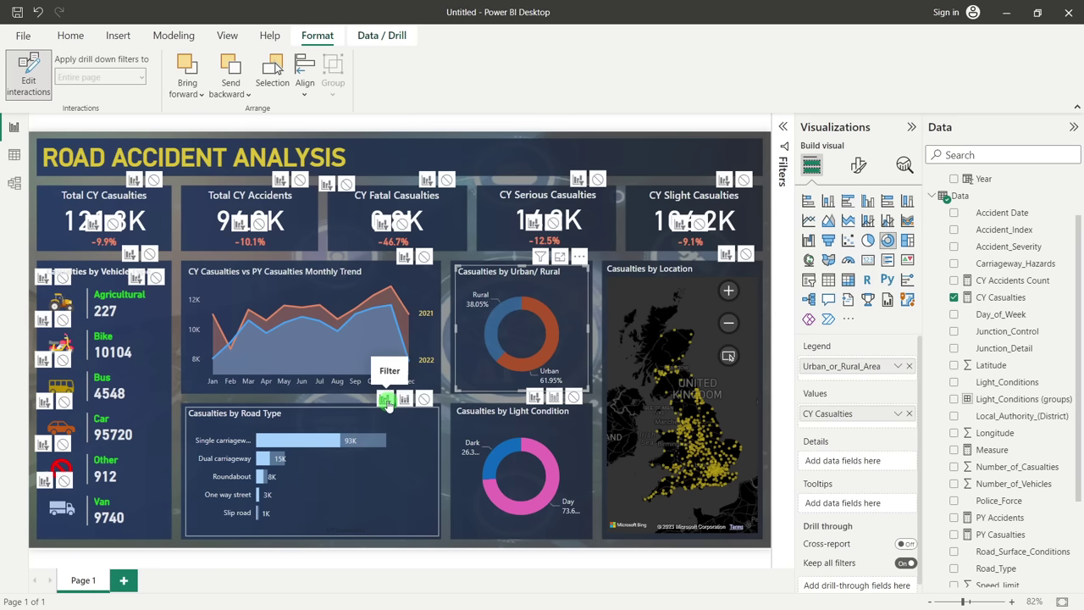
Make the Road Type bars filter on Urban/Rural selections and verify with both slices
left_click(386, 400)
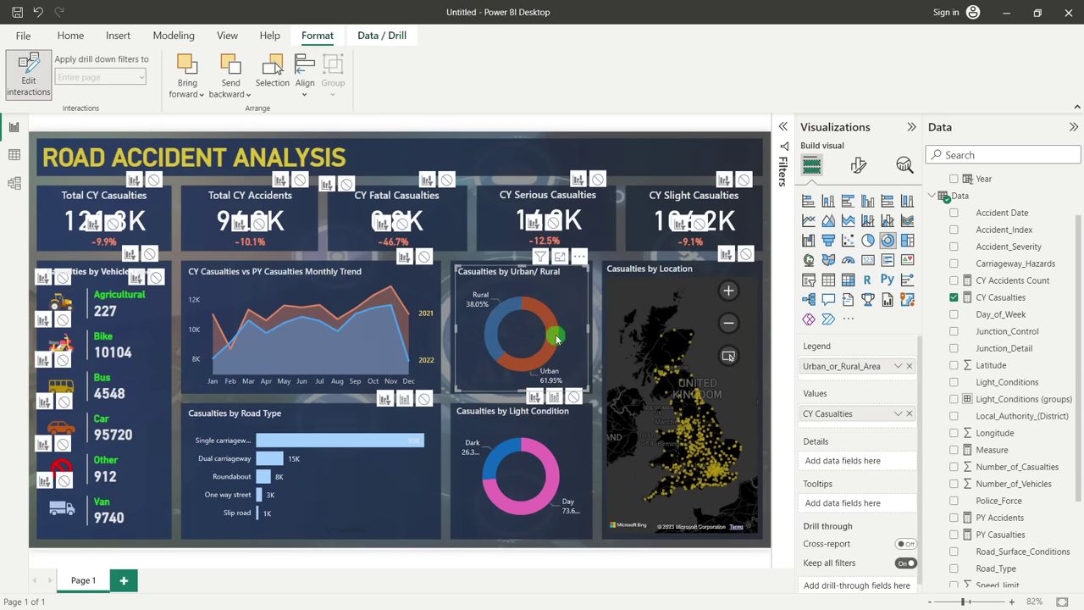
left_click(557, 339)
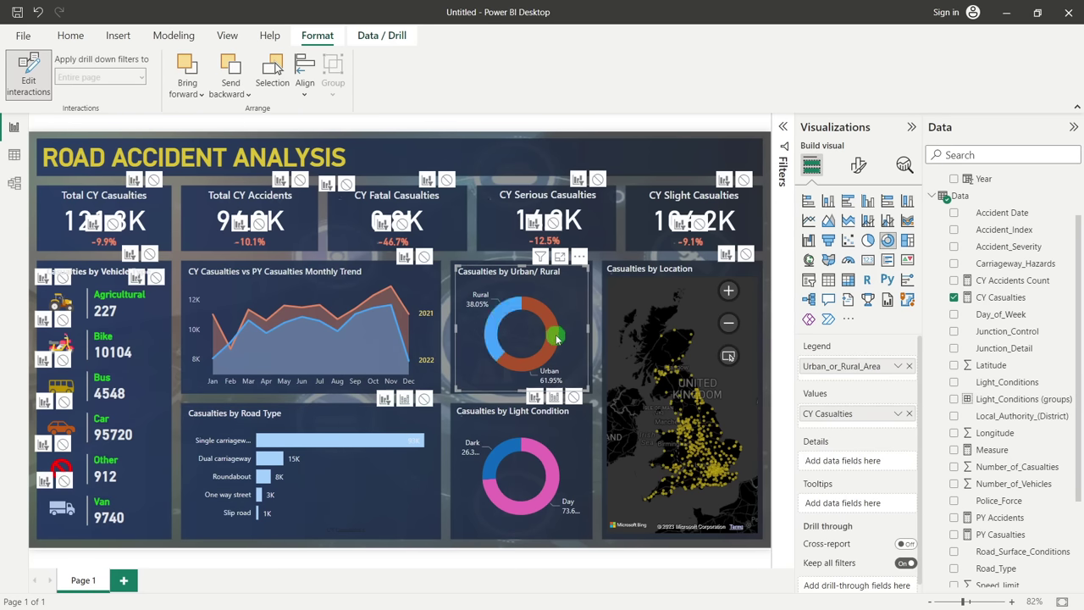
left_click(499, 320)
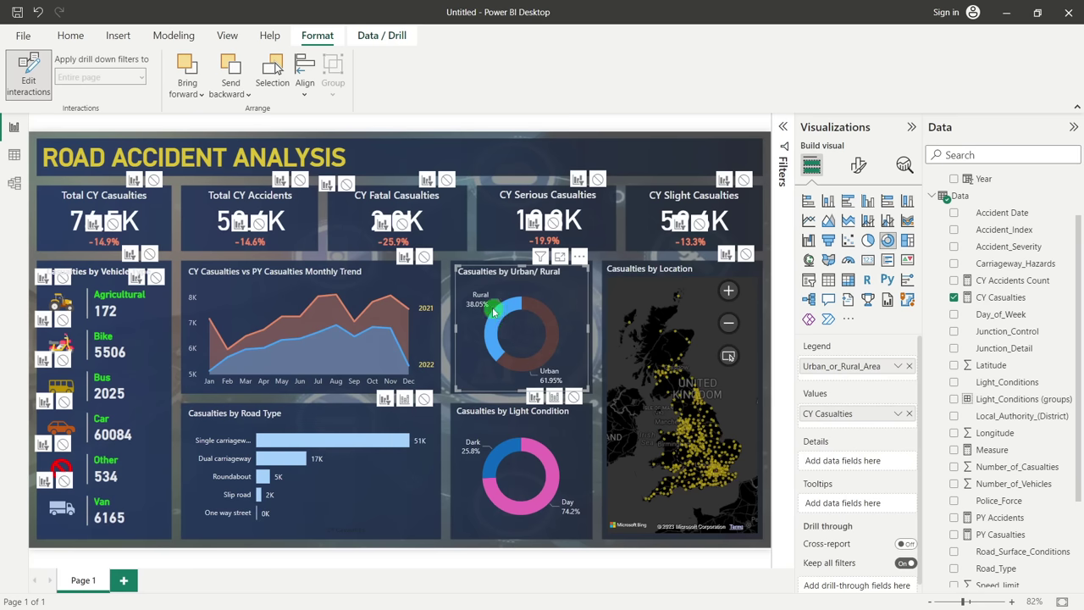
left_click(500, 316)
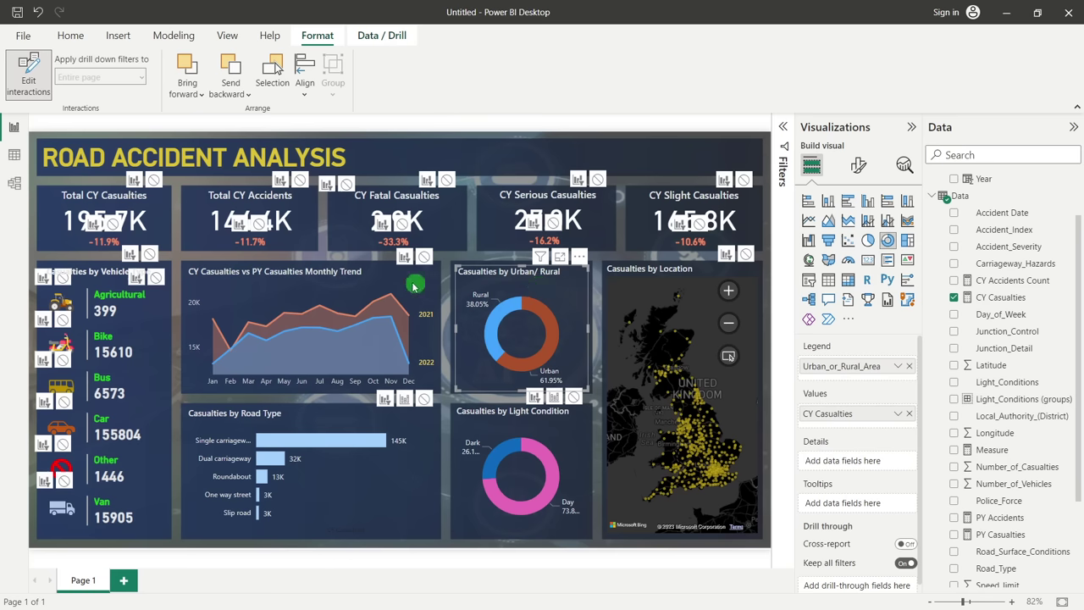
left_click(378, 269)
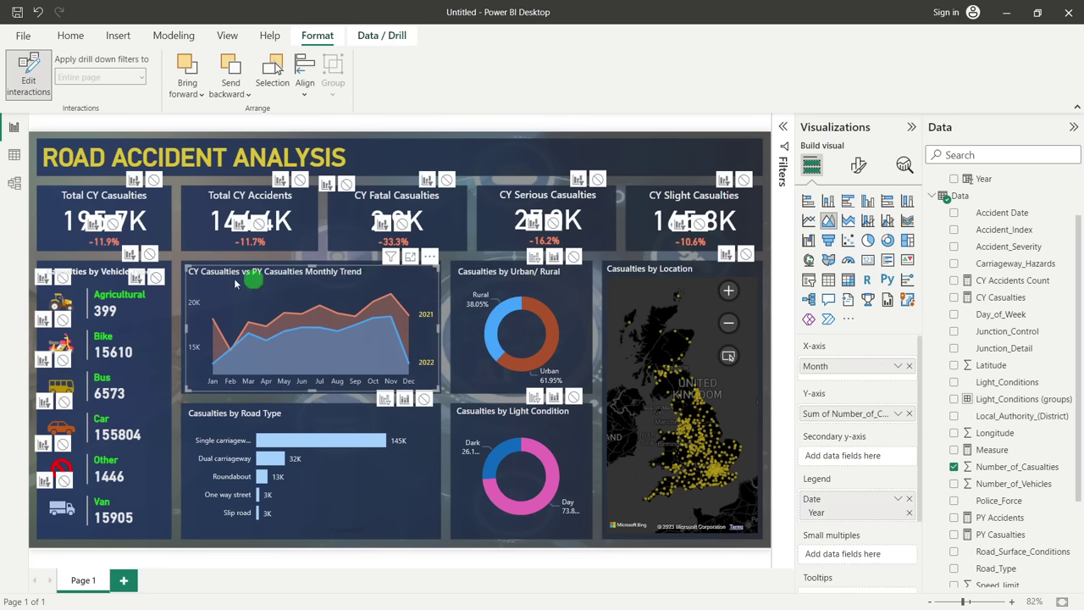
Test May in the Monthly Trend chart, then set its interaction with Total CY Casualties to None
left_click(285, 317)
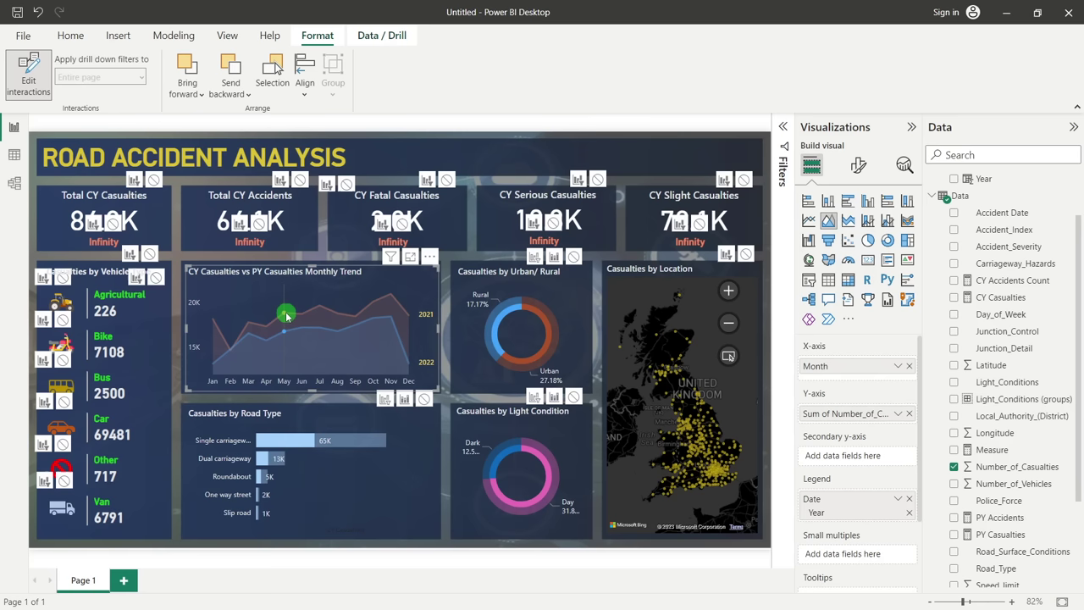
left_click(314, 285)
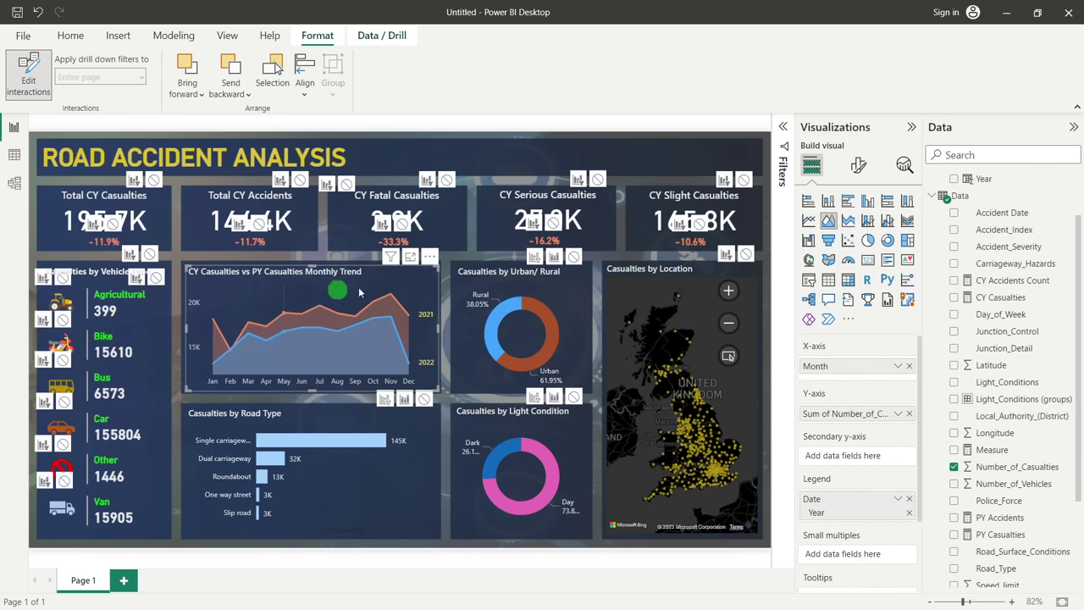
mouse_move(252, 293)
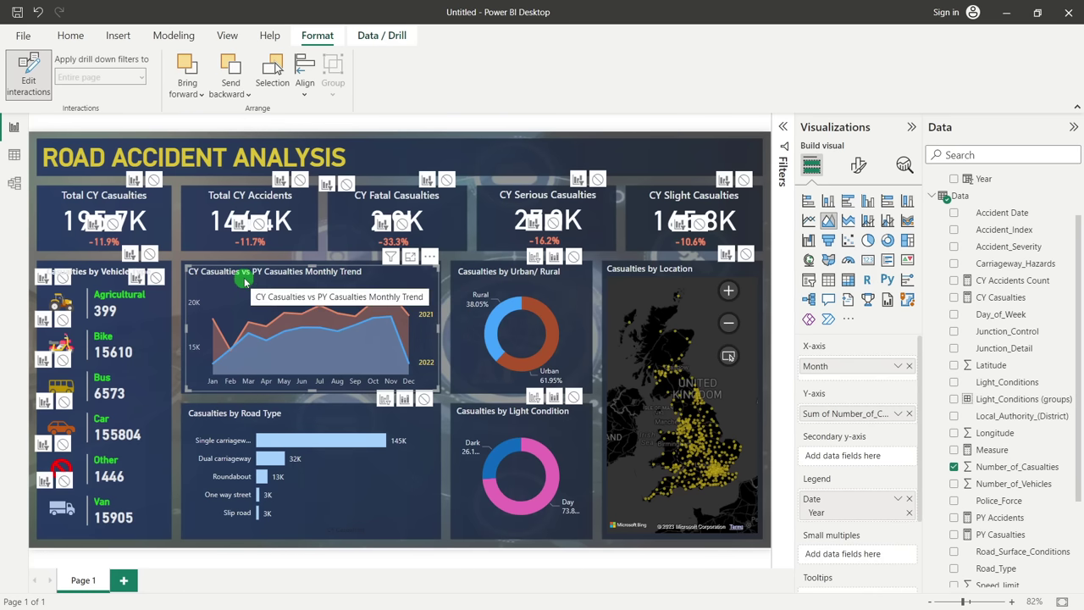
left_click(155, 181)
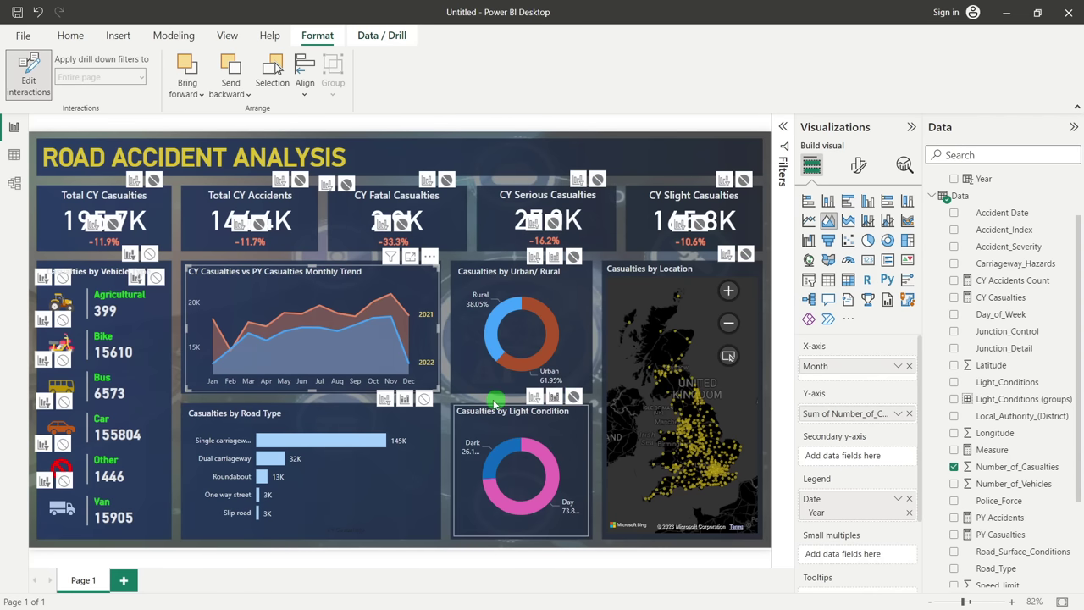
Make the Road Type bar chart filter both the Urban/Rural and Light Condition donuts
left_click(159, 276)
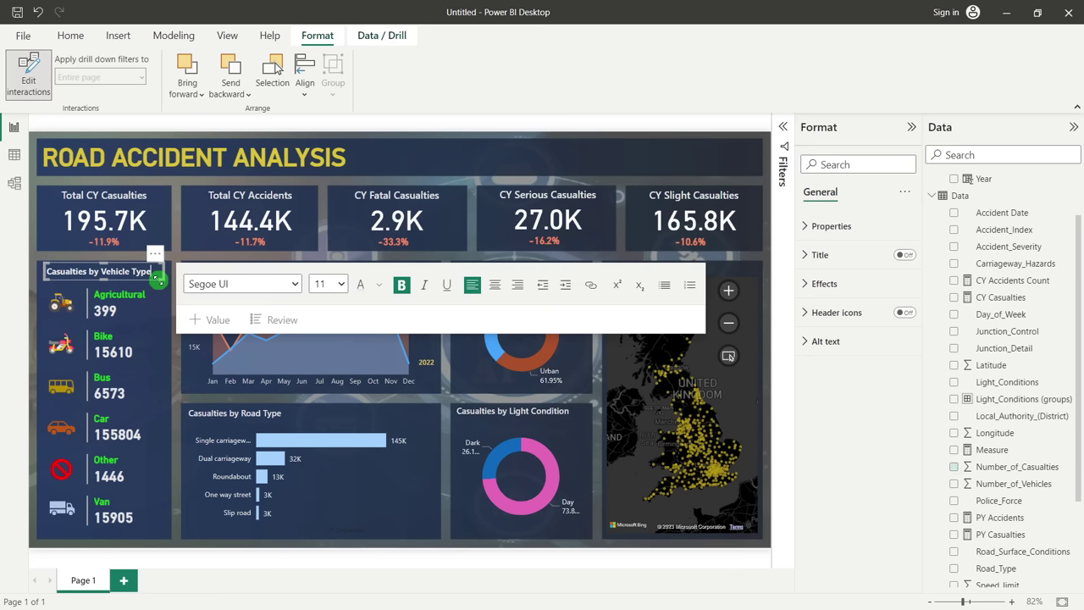
left_click(430, 362)
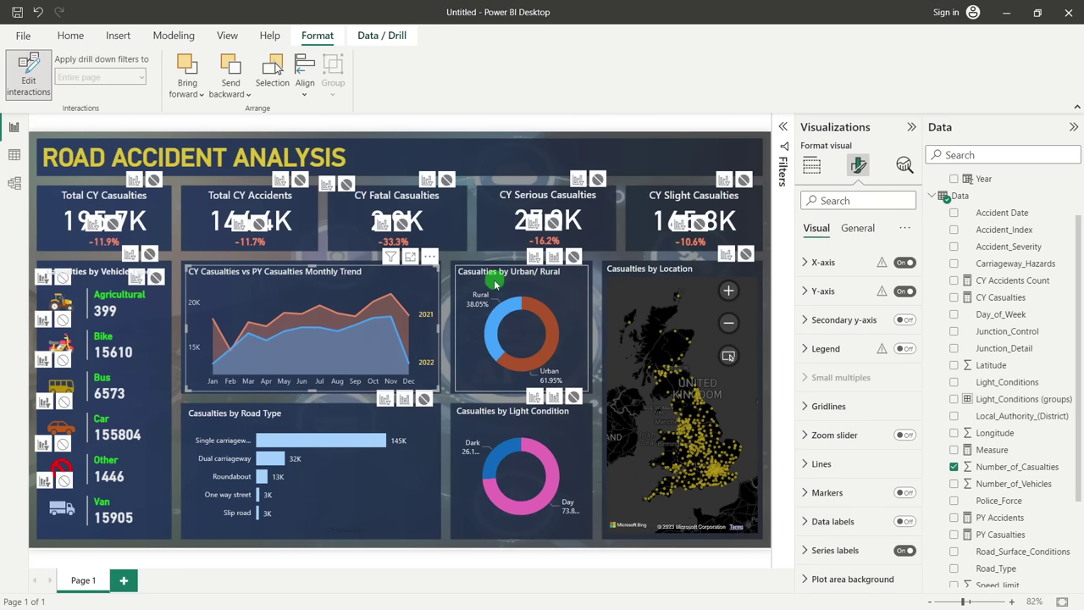
left_click(447, 303)
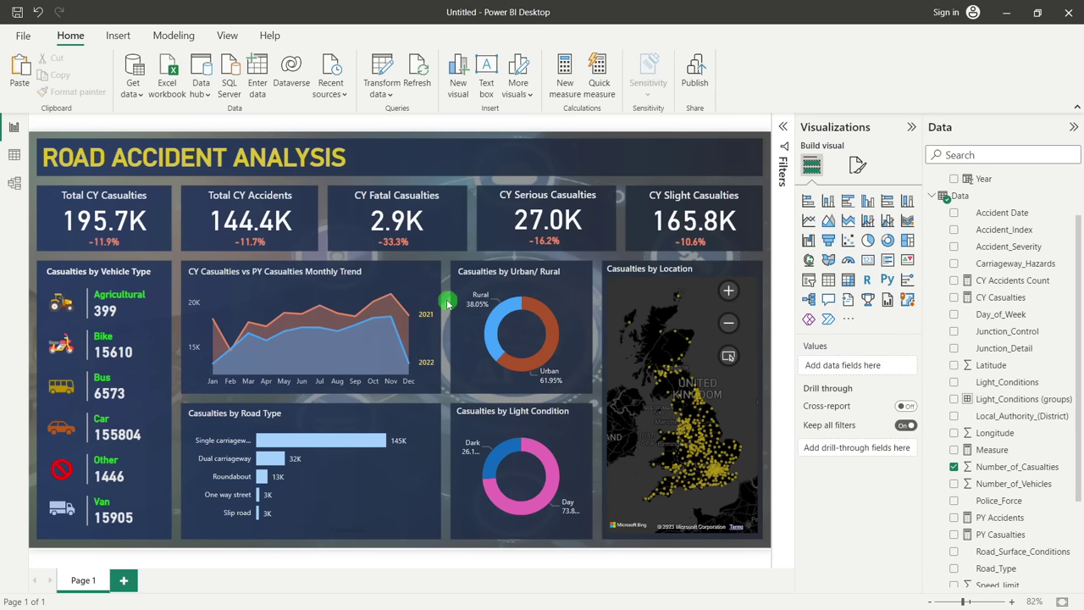
left_click(386, 303)
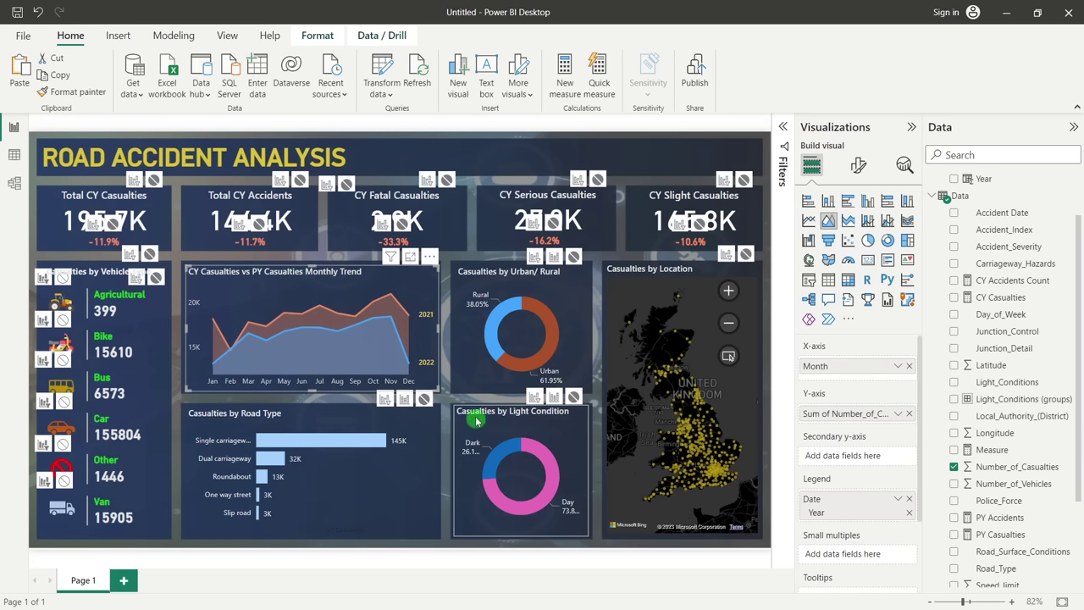
left_click(332, 420)
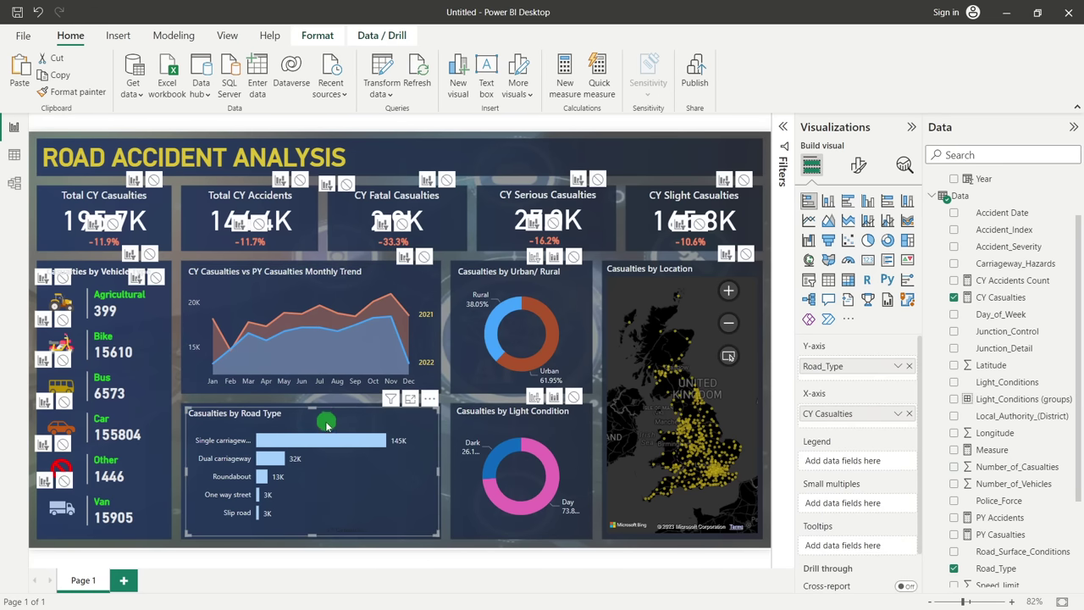
left_click(286, 440)
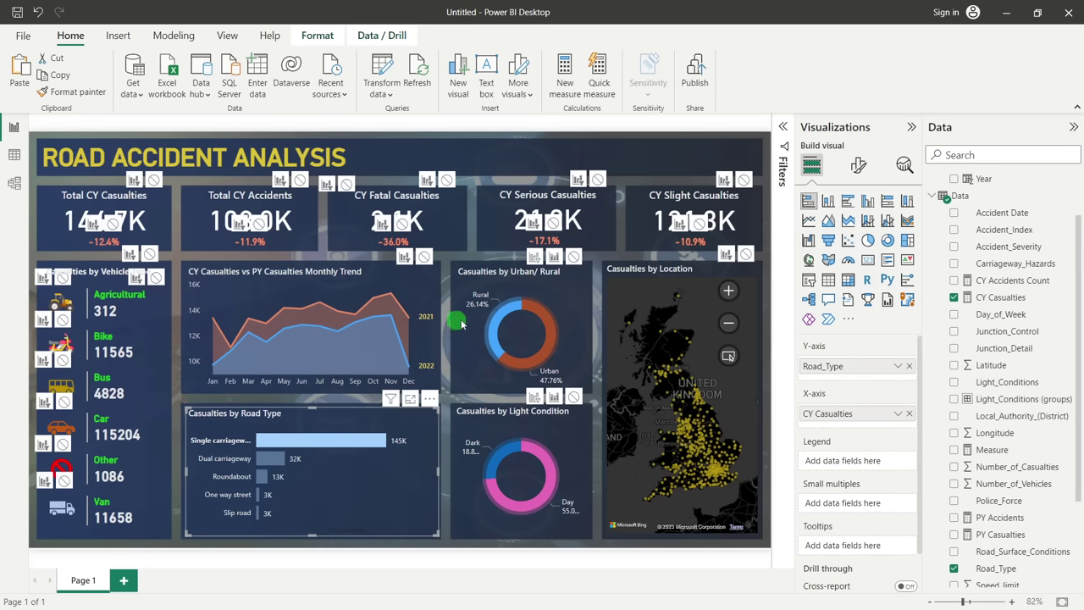
left_click(534, 256)
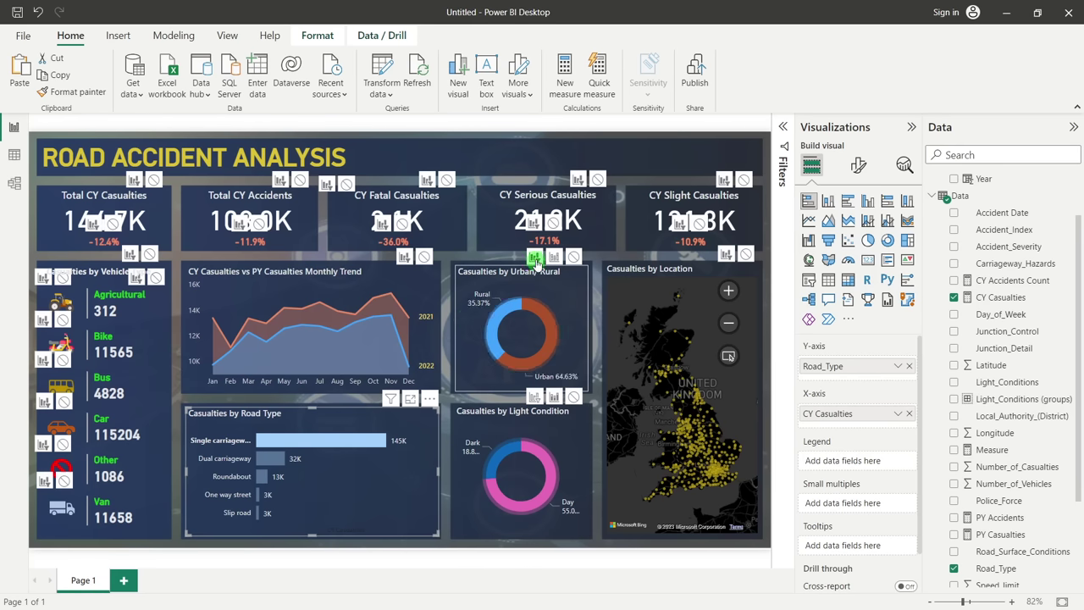
left_click(535, 396)
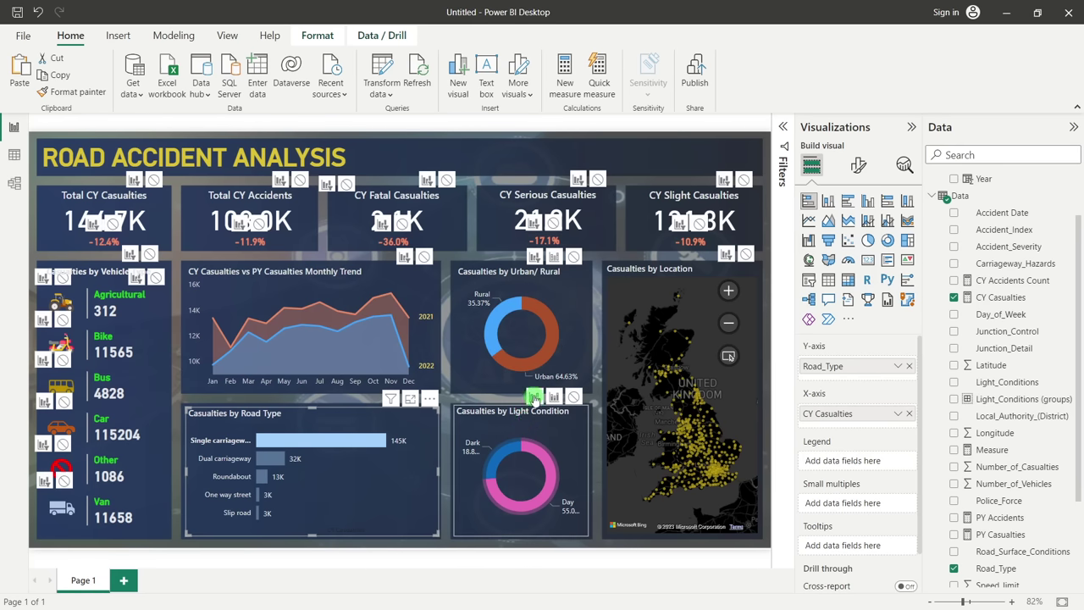
left_click(366, 476)
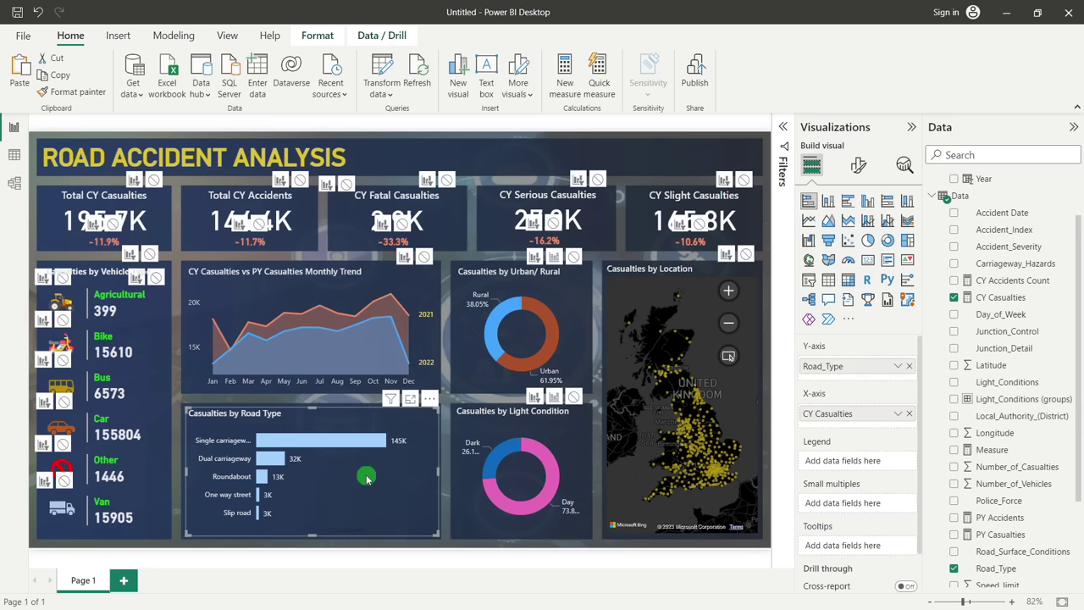
Make the Light Condition donut filter the Road Type chart and Urban/Rural donut
left_click(574, 431)
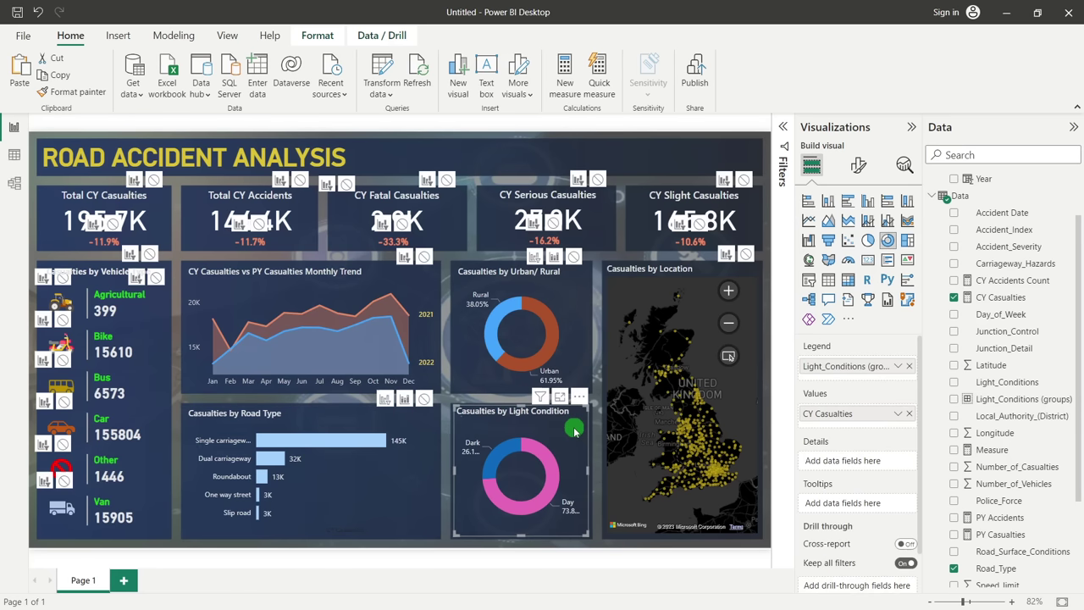
left_click(490, 465)
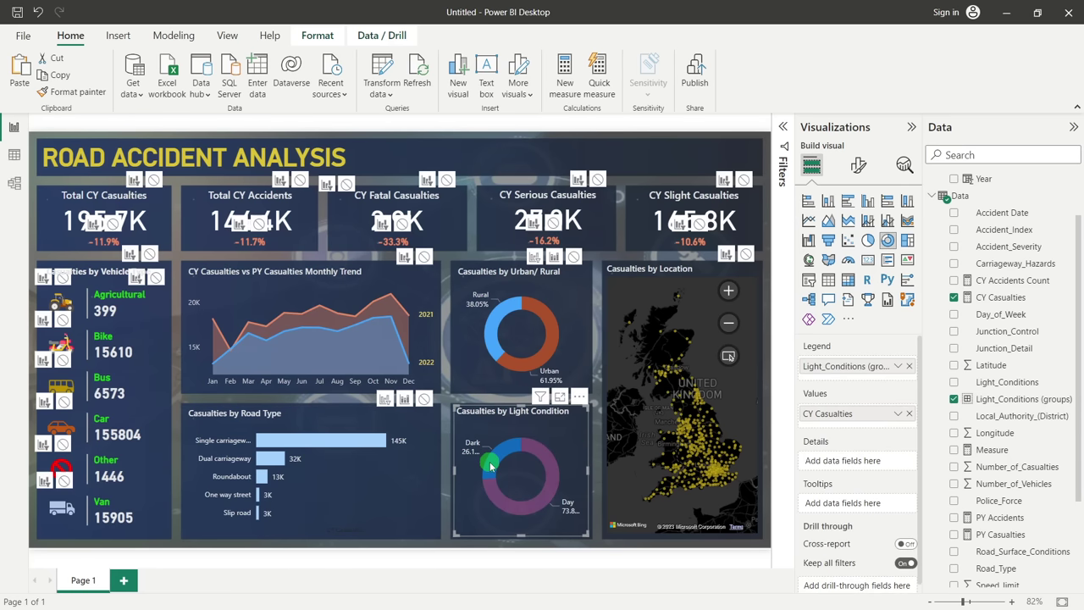
left_click(386, 401)
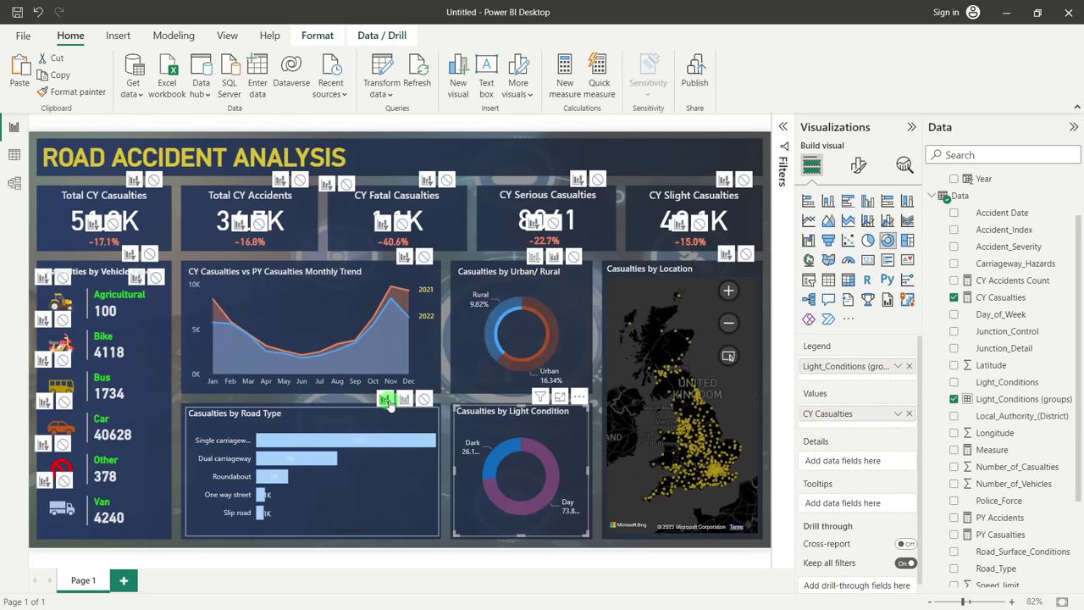
left_click(536, 257)
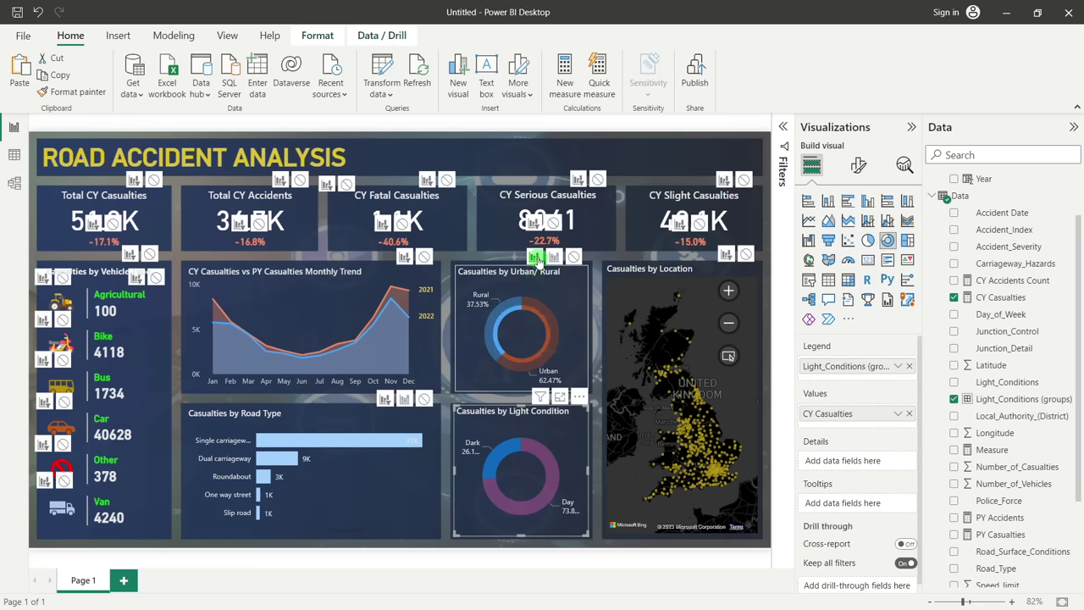
left_click(561, 423)
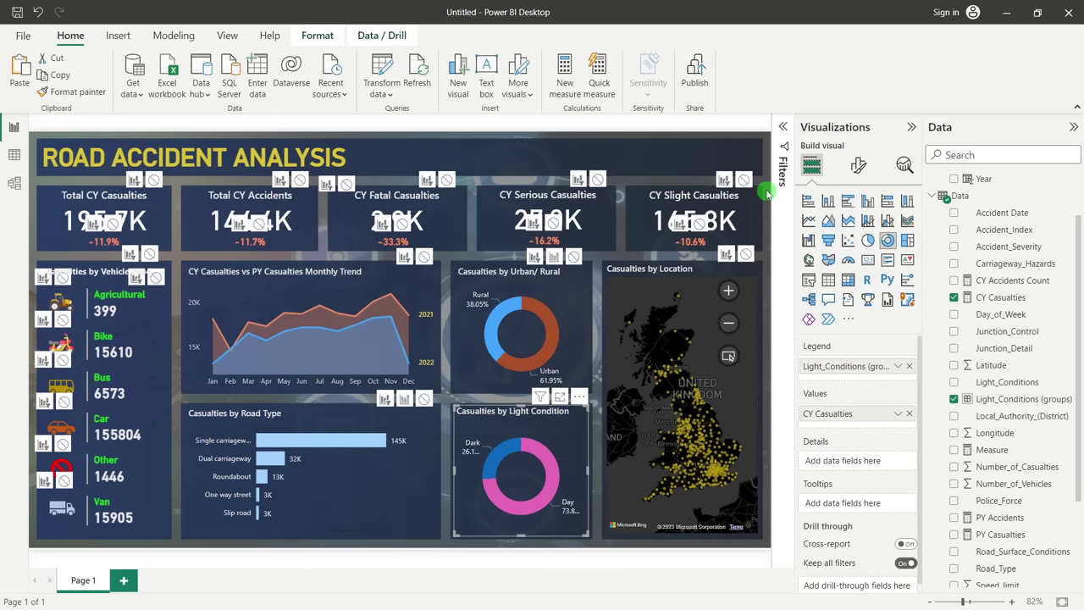
left_click(708, 266)
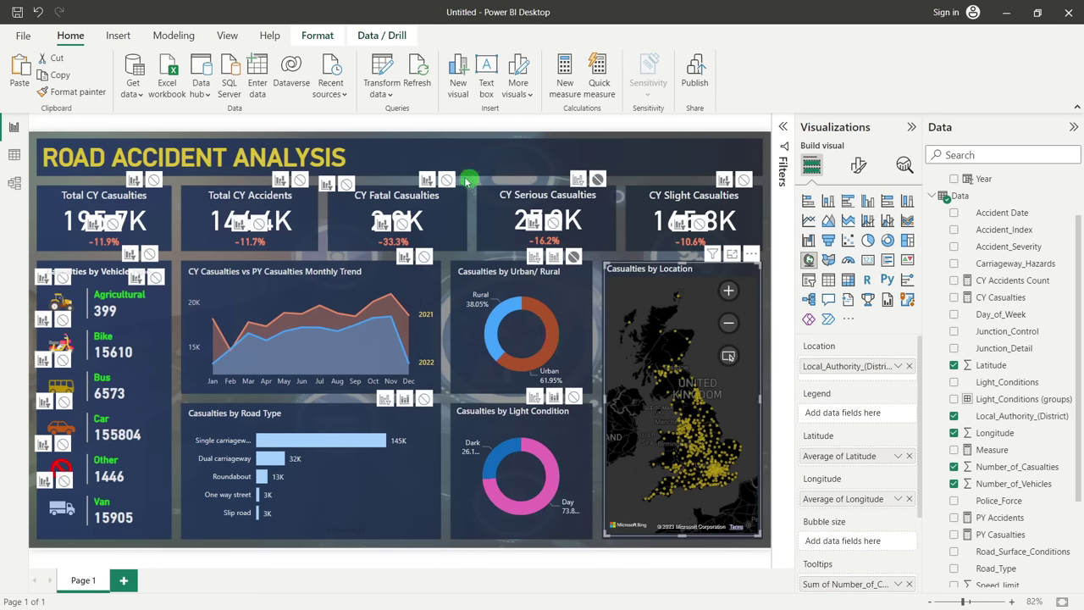
left_click(461, 183)
left_click(678, 277)
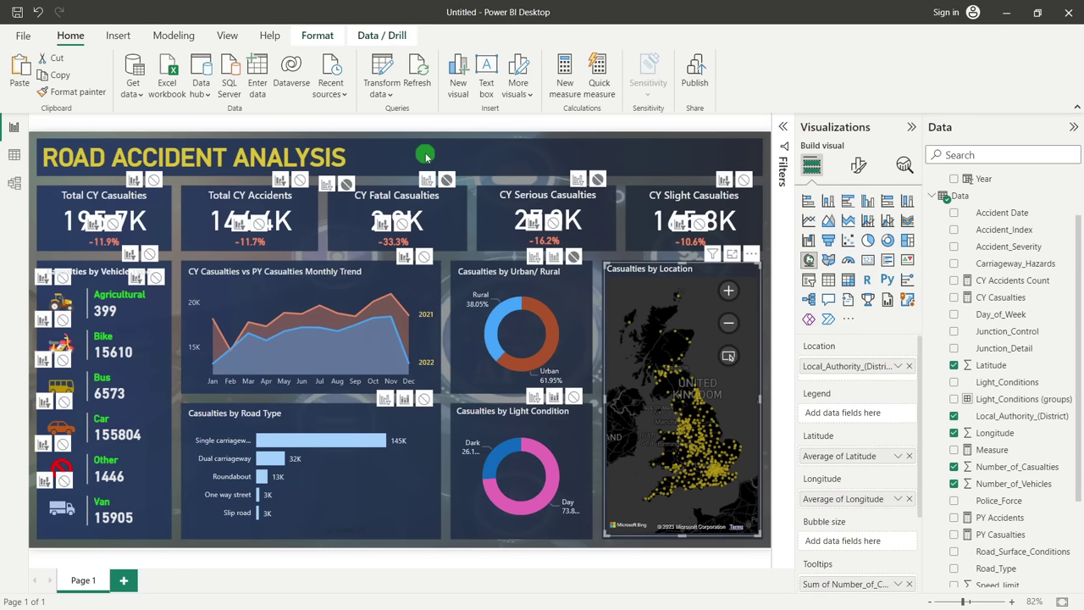
left_click(426, 157)
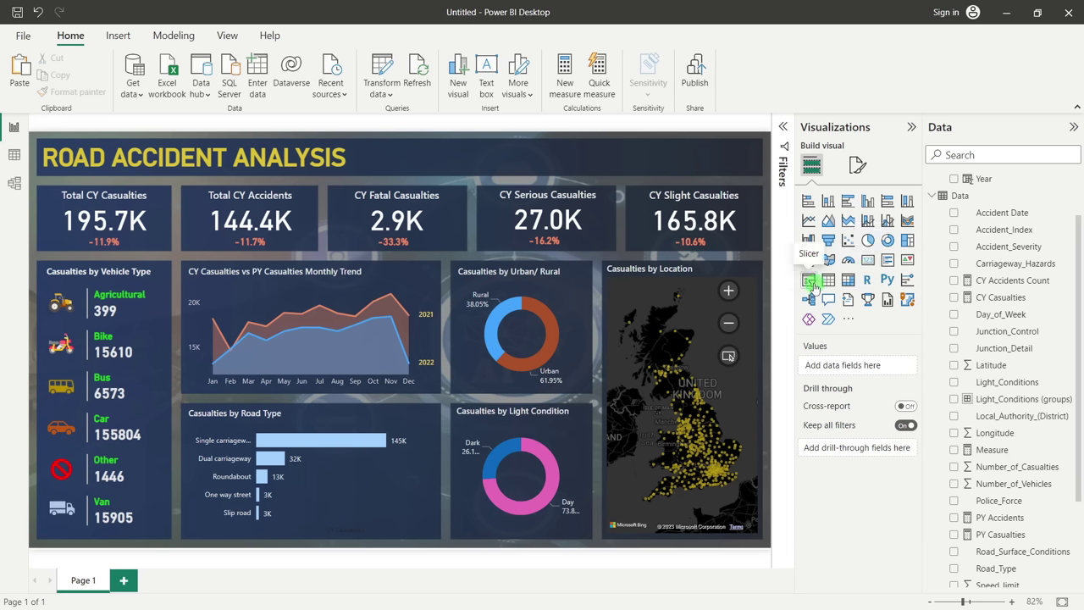
Place a Weather_Conditions slicer at top centre and test it with 'Fine no high winds'
left_click(691, 593)
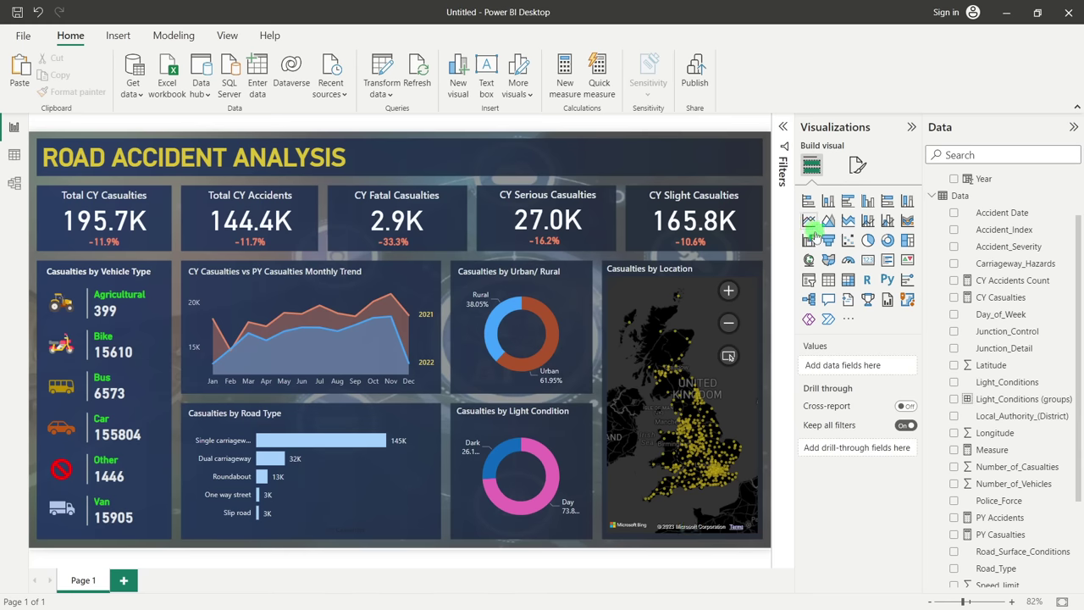
left_click(811, 285)
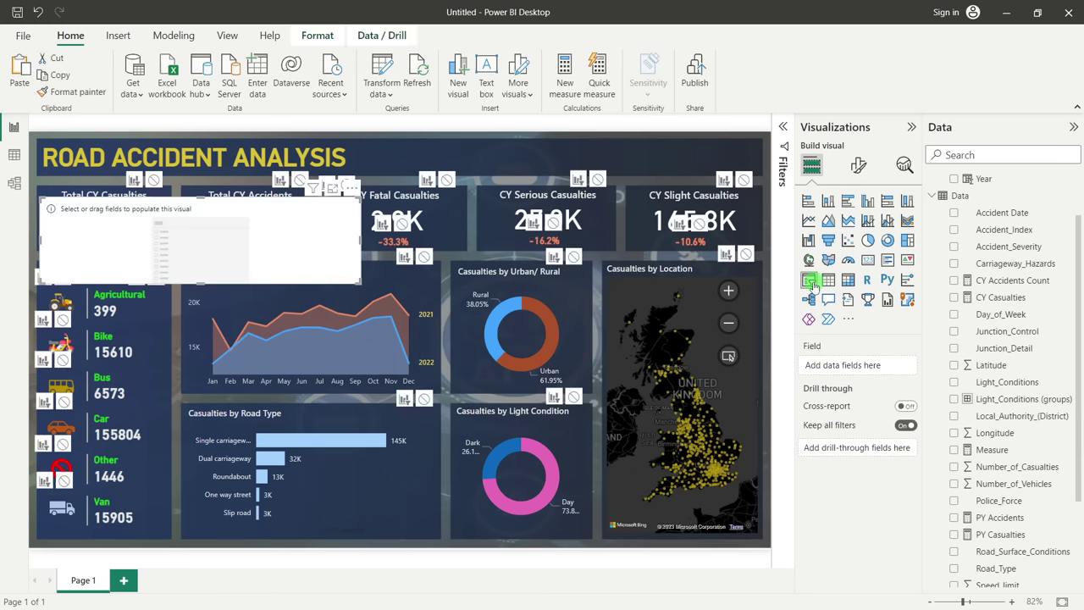
left_click_drag(225, 210, 587, 157)
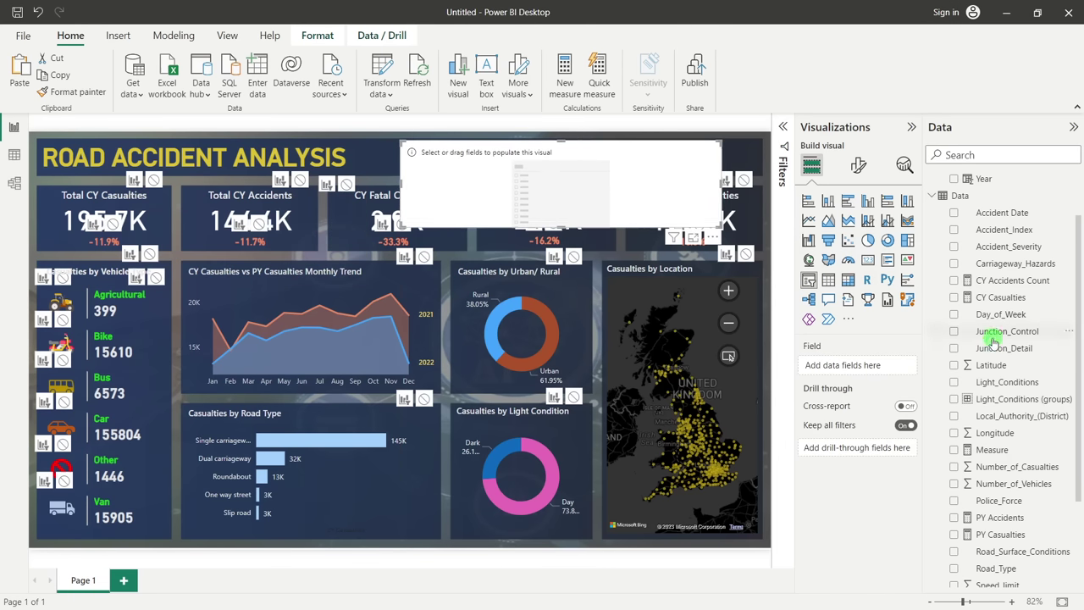
scroll(998, 391, "down", 3)
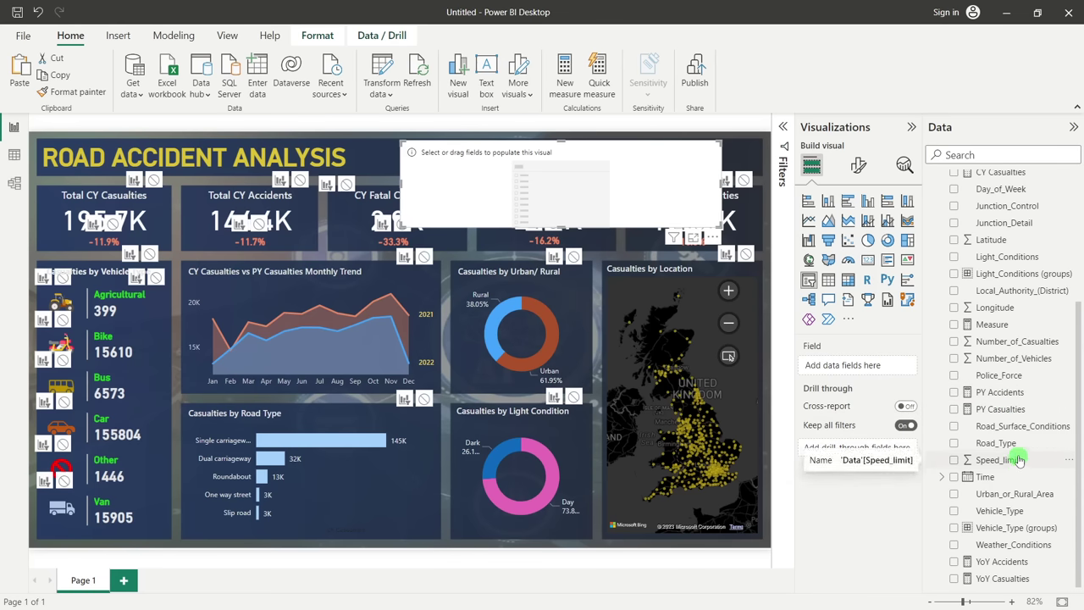
scroll(1019, 460, "up", 3)
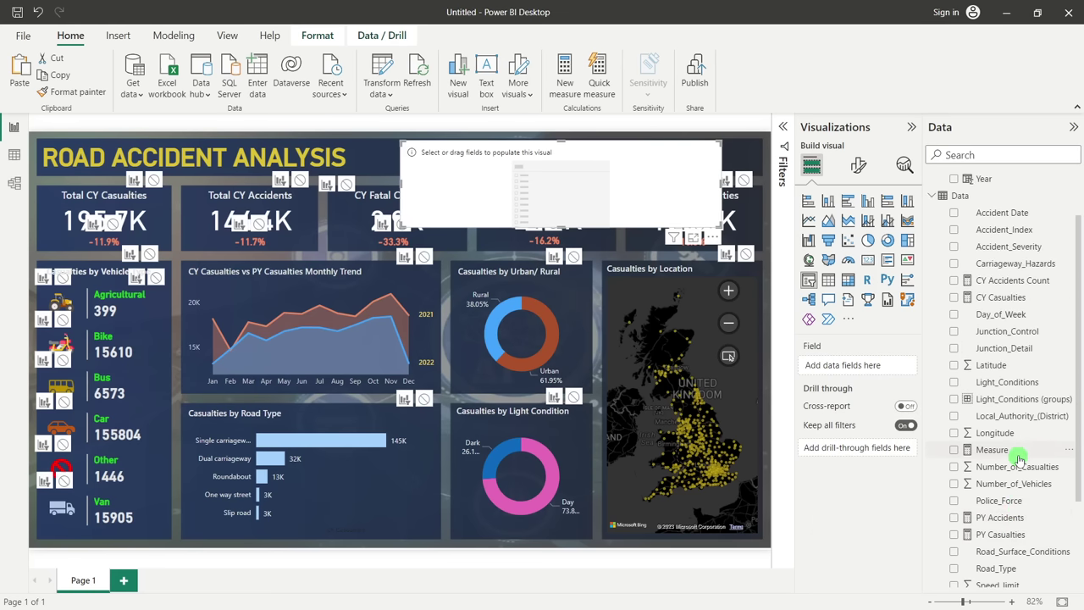
scroll(1019, 458, "down", 3)
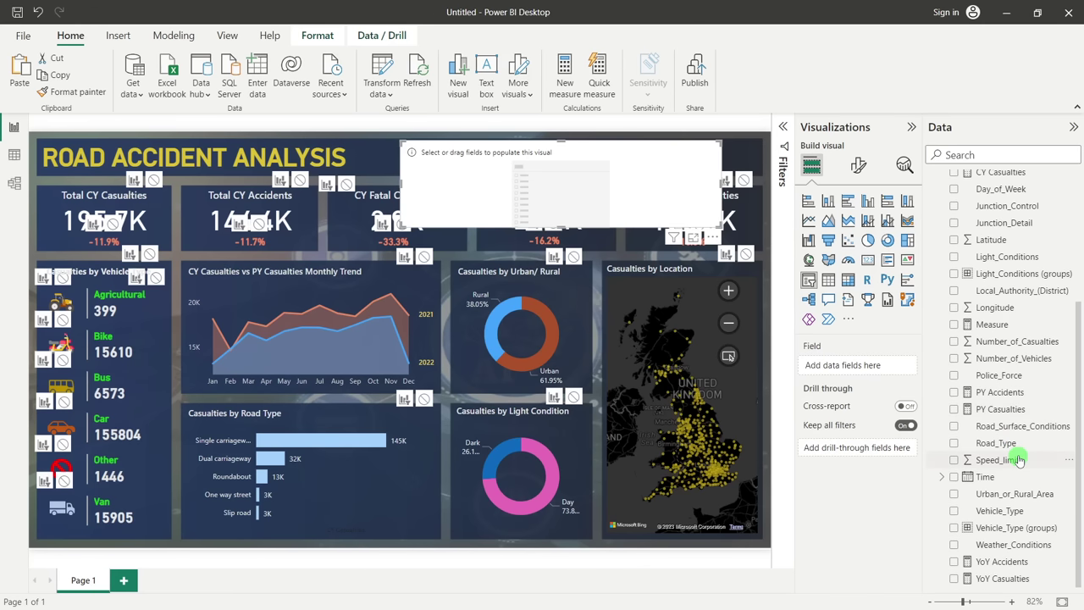
left_click_drag(1005, 545, 865, 370)
scroll(545, 205, "down", 2)
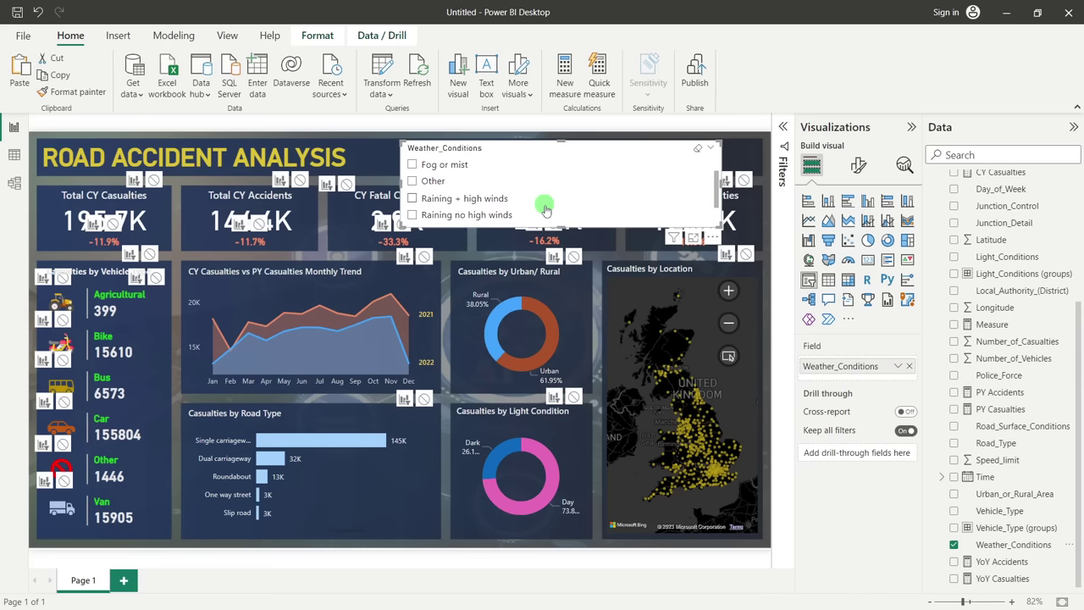
scroll(545, 208, "down", 2)
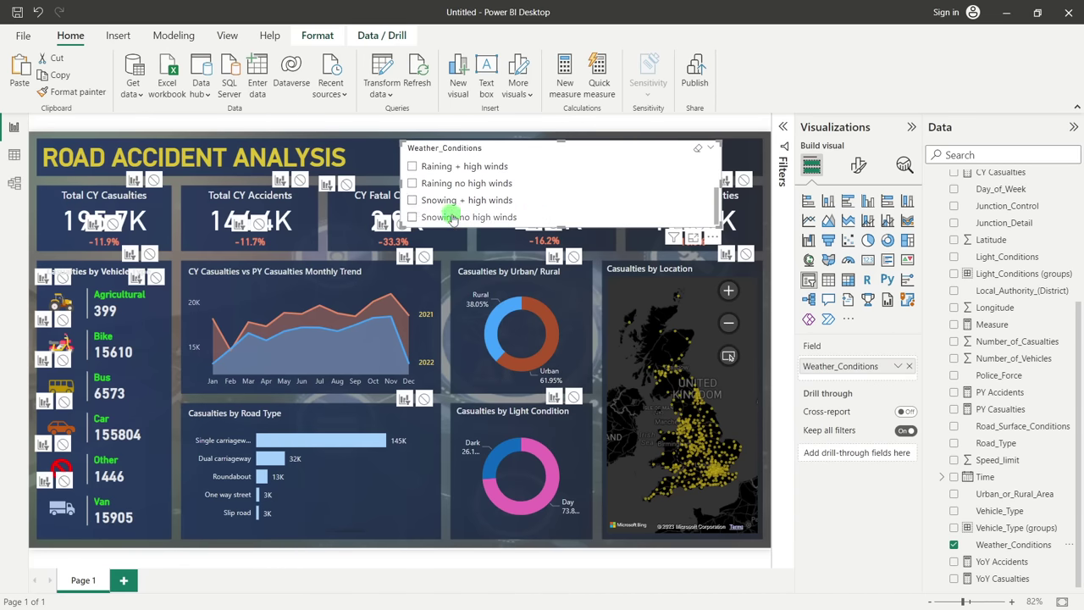
scroll(453, 219, "up", 4)
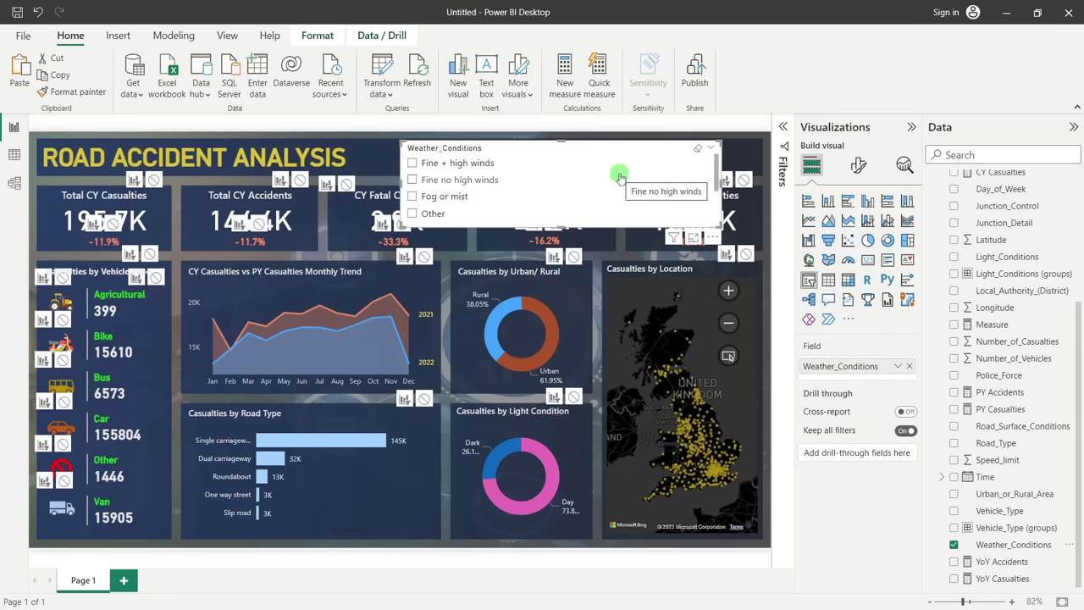
left_click(620, 175)
Delete the old slicer and group both Raining Weather_Conditions values into a 'Rain' group
key("Delete")
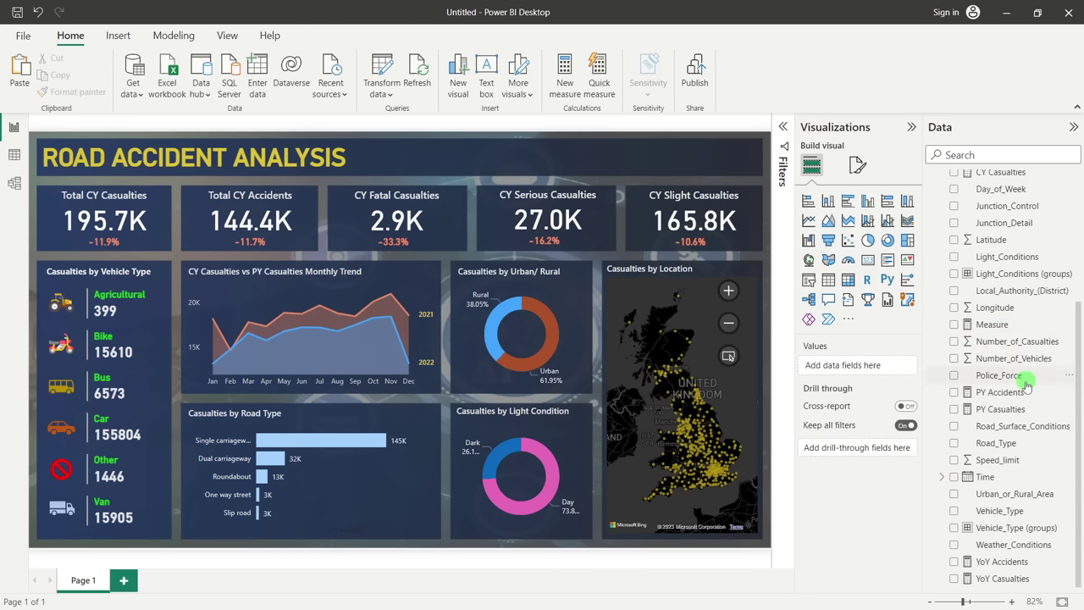
scroll(1012, 377, "up", 5)
scroll(1012, 390, "down", 5)
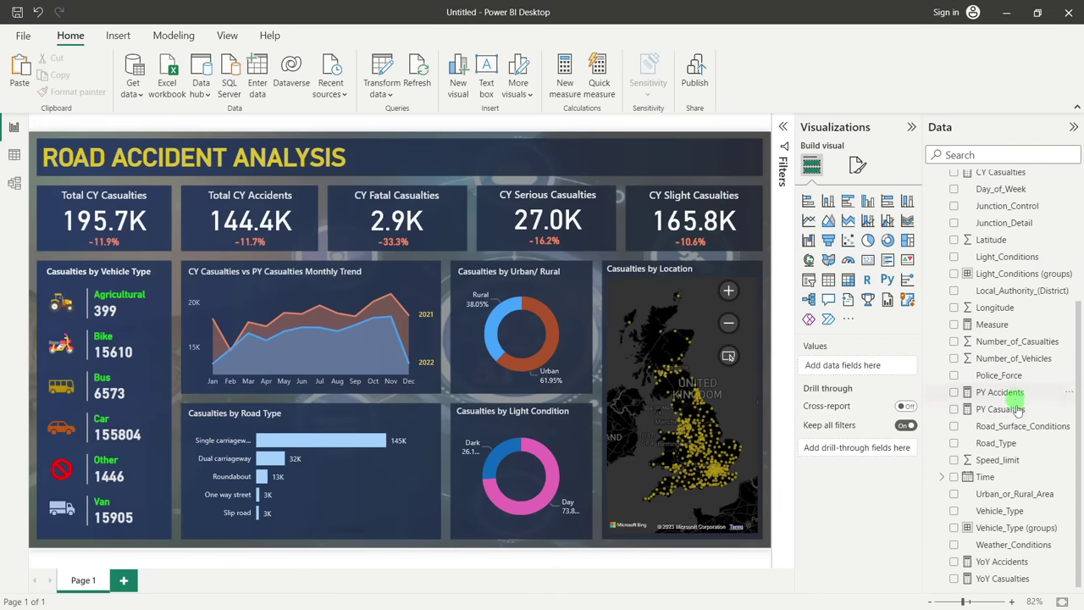
right_click(1001, 546)
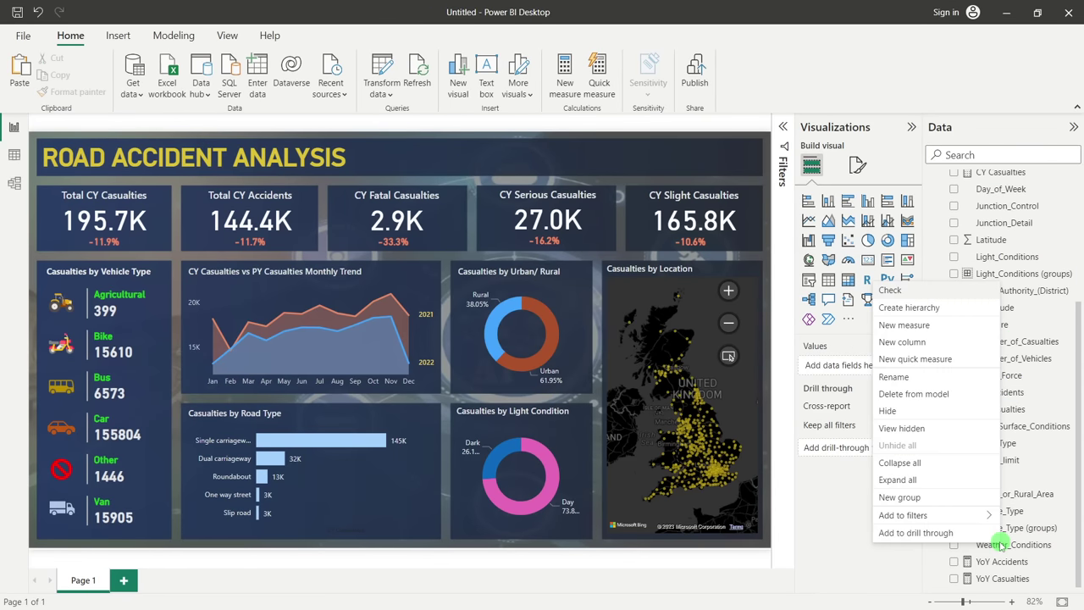
left_click(905, 497)
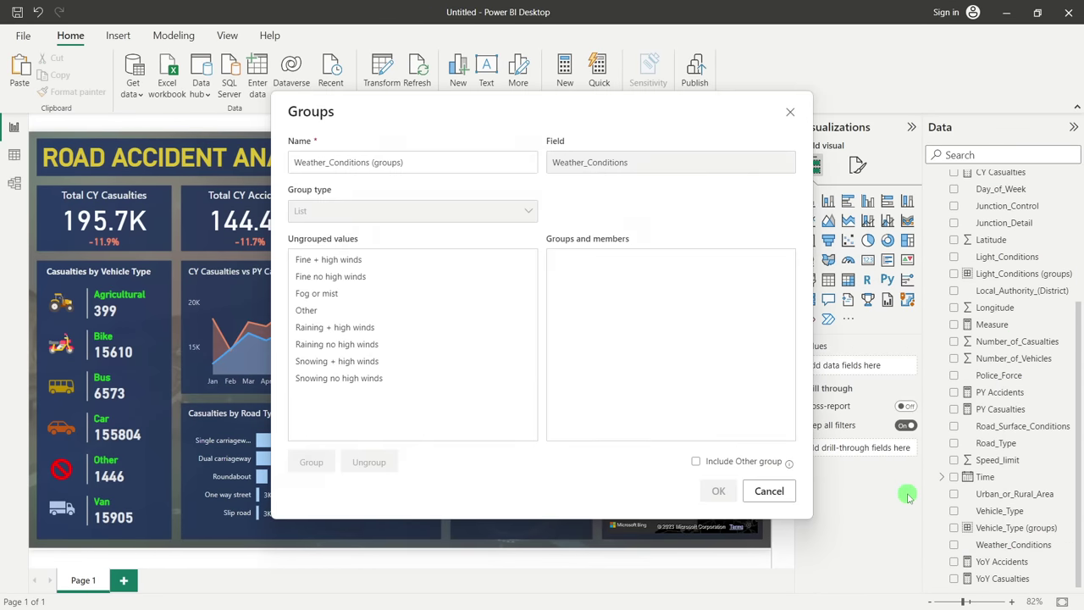
left_click(344, 325)
left_click(333, 344, "ctrl")
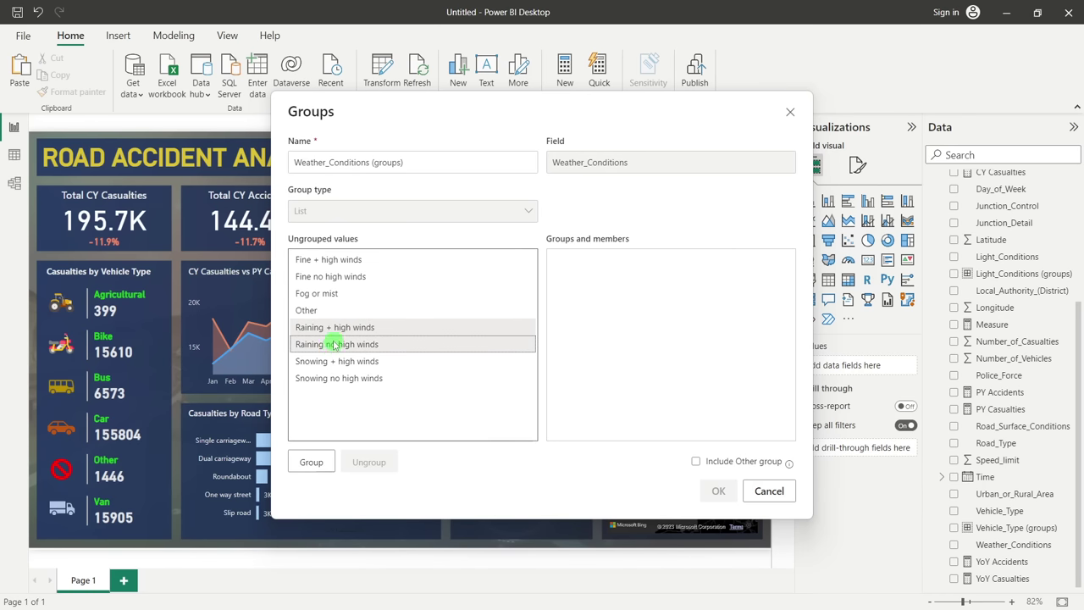
left_click(314, 461)
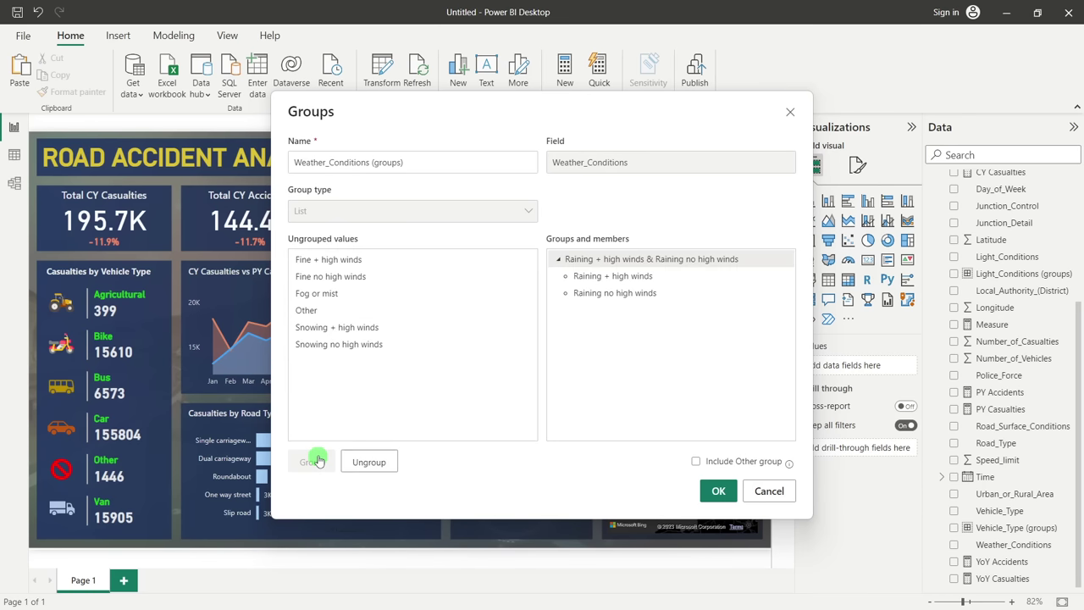
left_click(603, 260)
double_click(602, 259)
type("Rain")
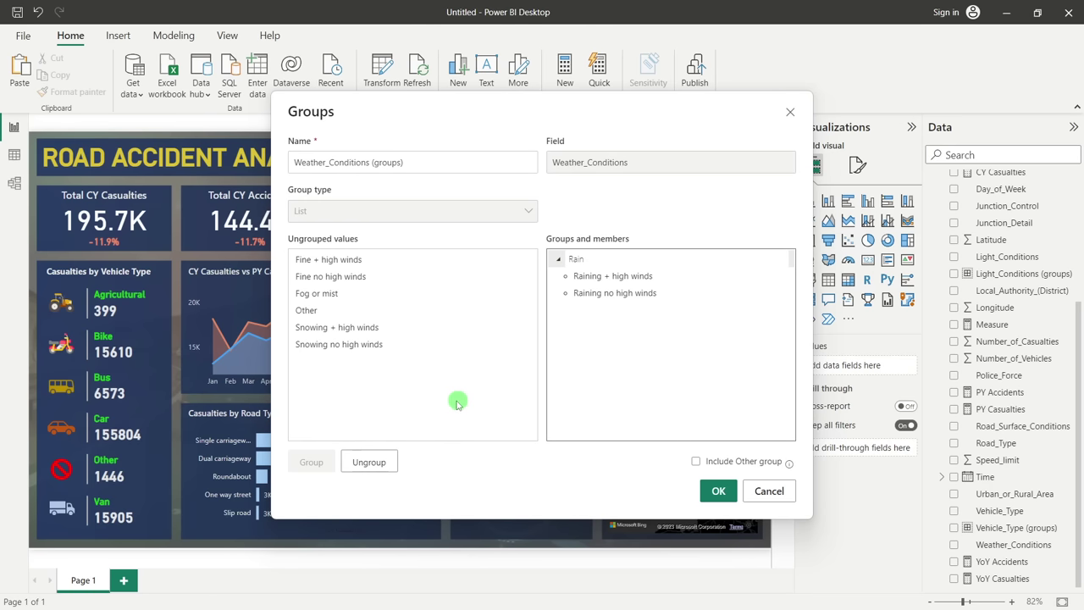
left_click(455, 399)
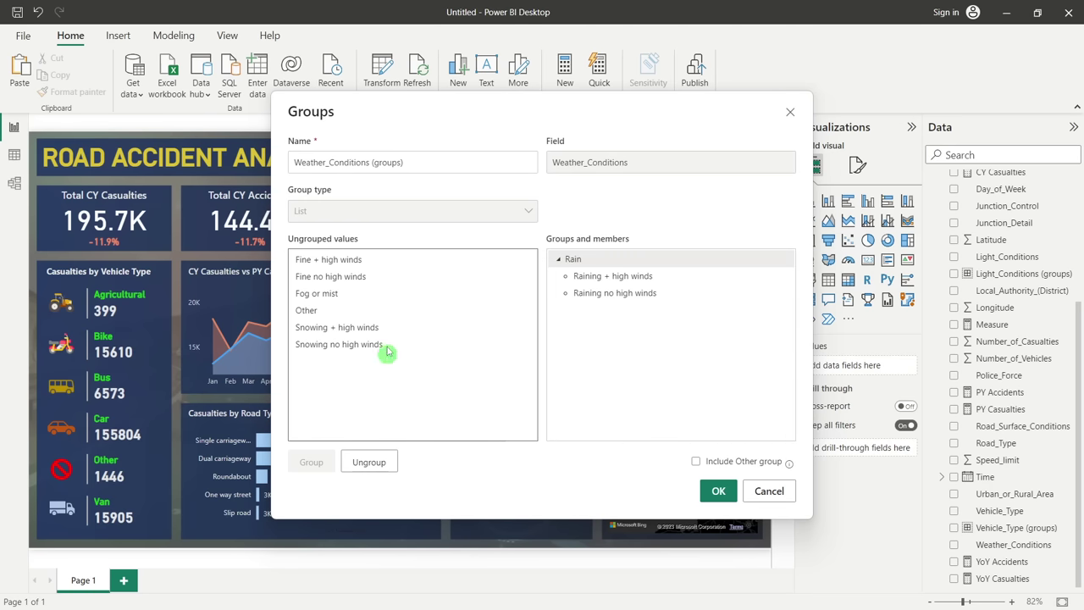
Group Fine + high winds and Fine no high winds into a 'Fine' group
left_click(319, 263)
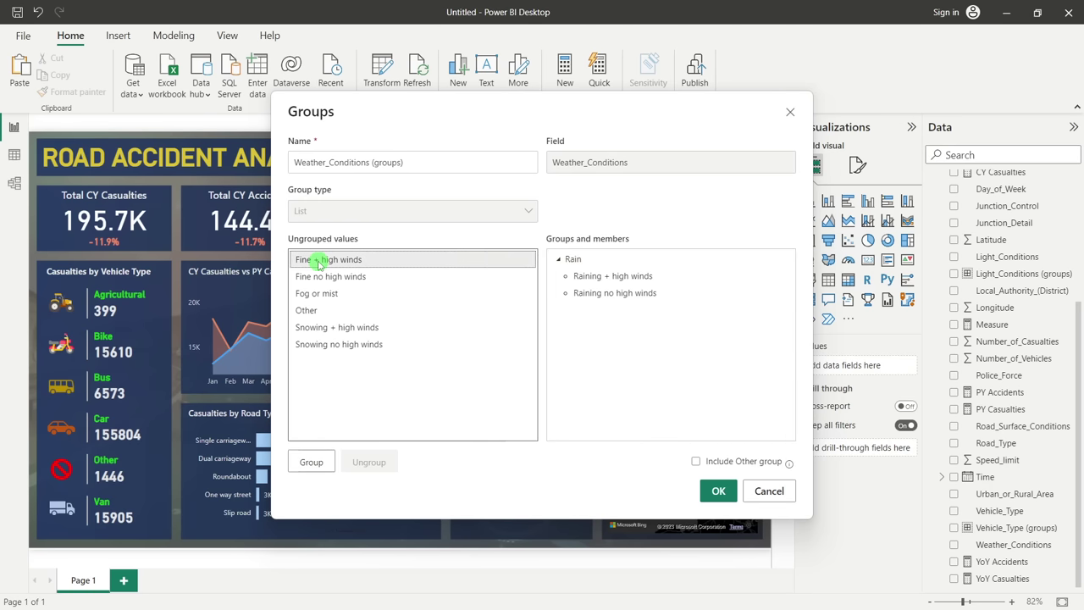
left_click(313, 277, "ctrl")
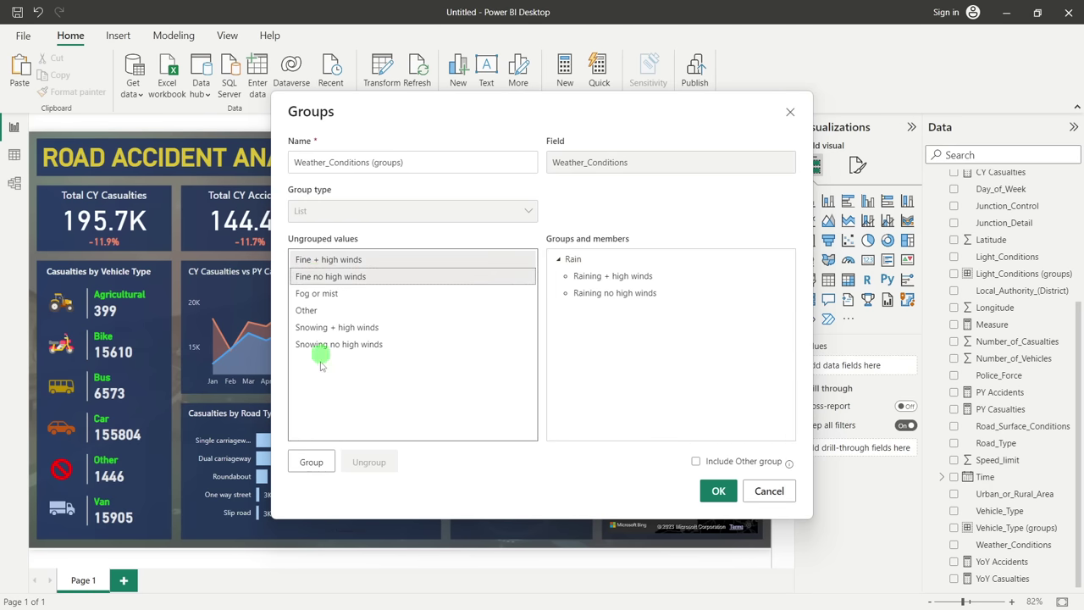
left_click(311, 462)
left_click(575, 261)
key("BackSpace")
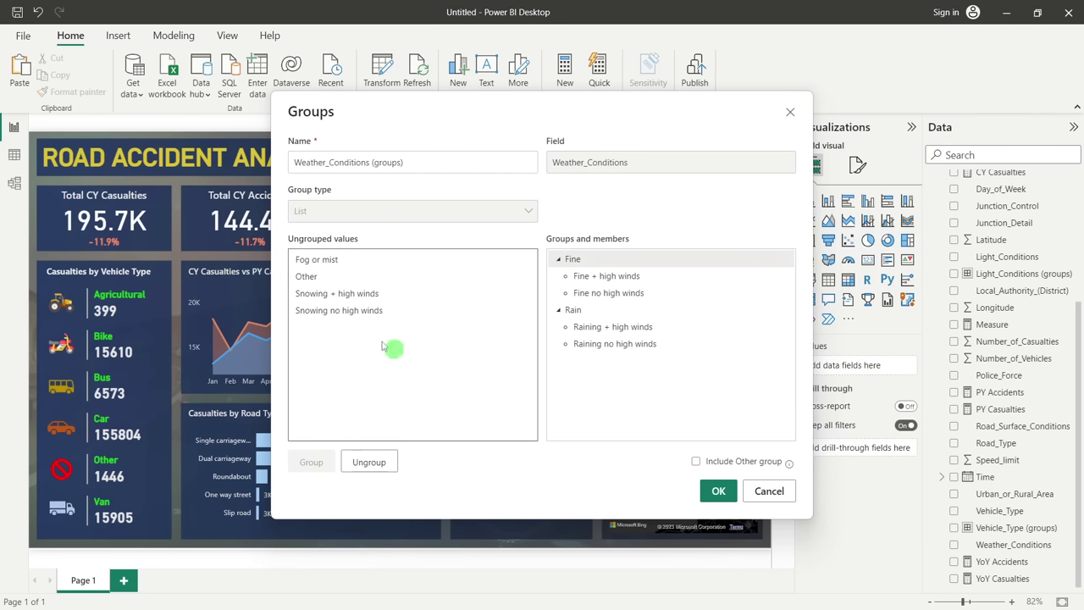
Group Fog or mist with both Snowing values as 'Snow/ Fog', give Other its own group, and apply
left_click(316, 262)
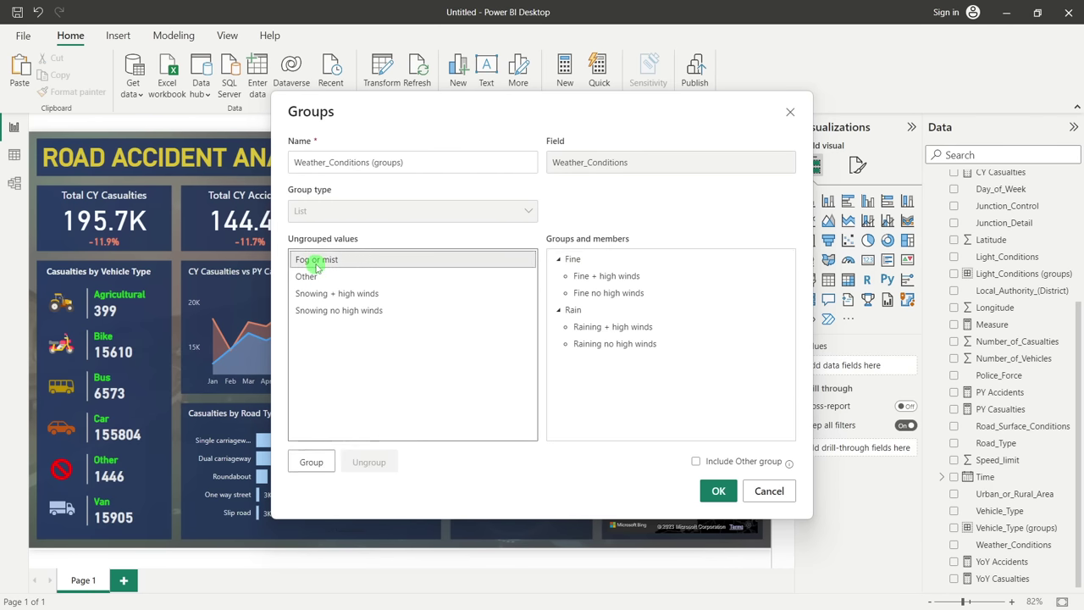
left_click(324, 293, "ctrl")
left_click(331, 310, "ctrl")
left_click(313, 462)
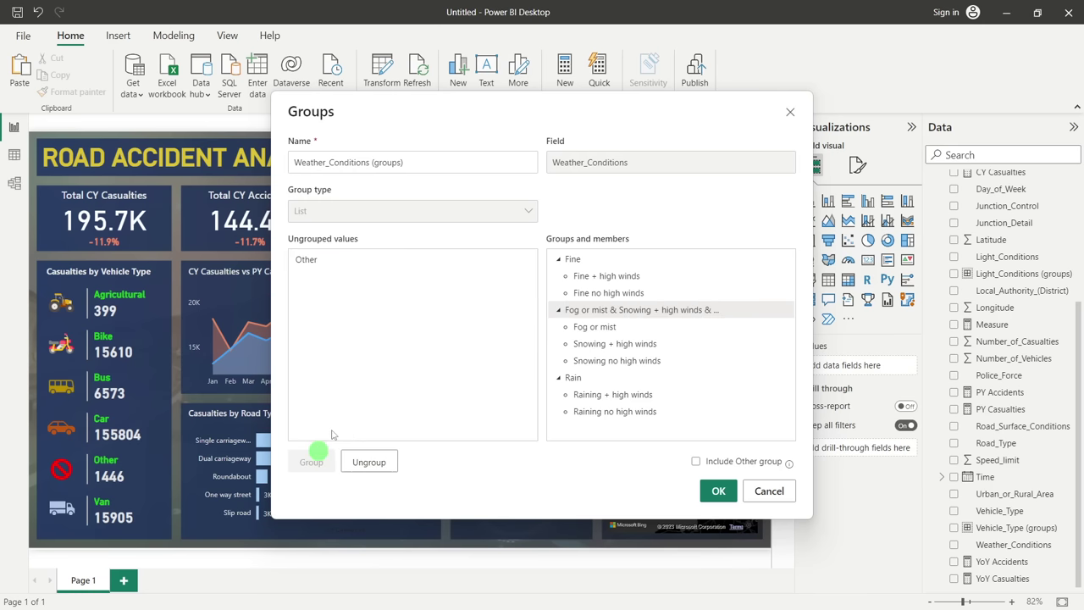
double_click(593, 310)
type("Snow")
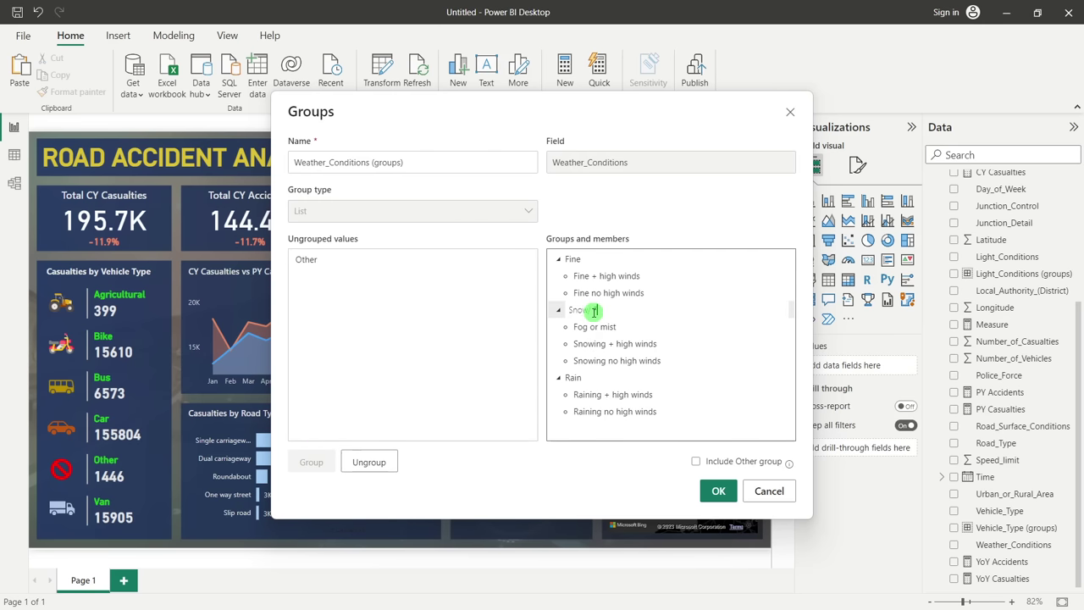
type("/ Fog")
left_click(319, 259)
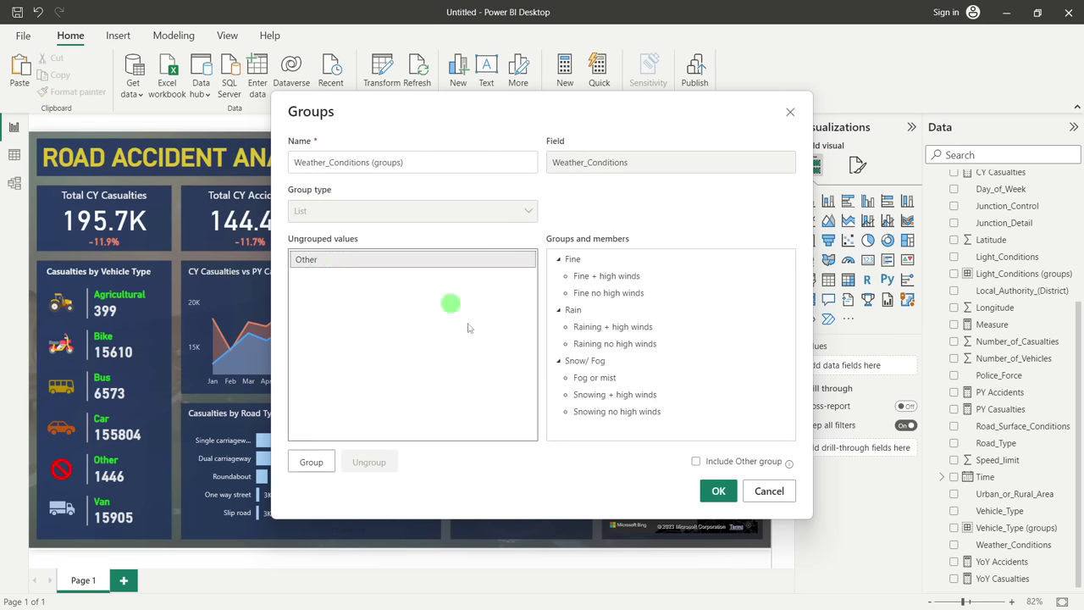
left_click(318, 462)
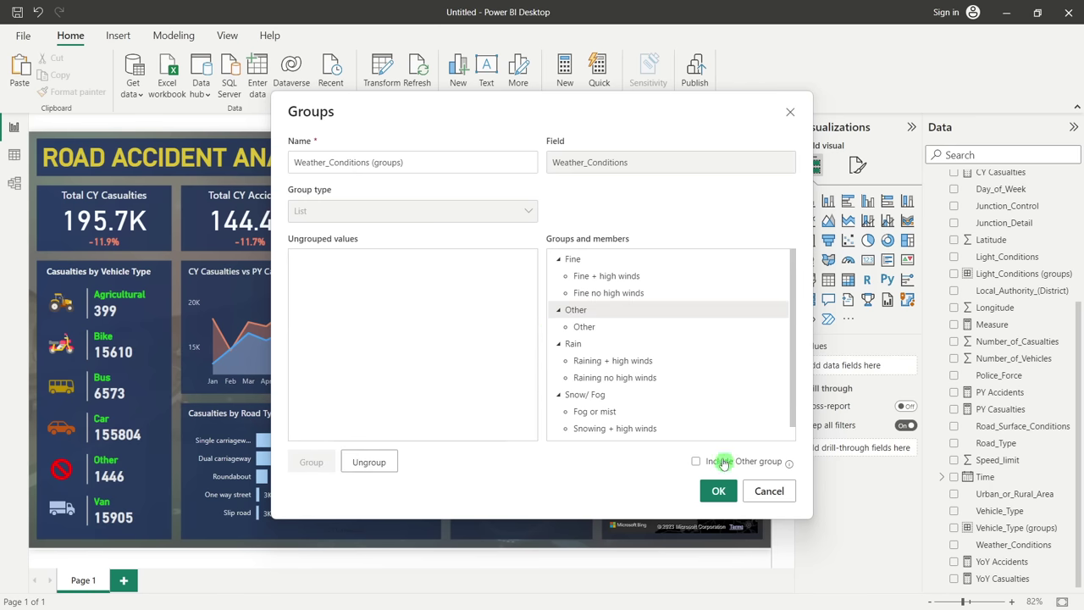
left_click(718, 492)
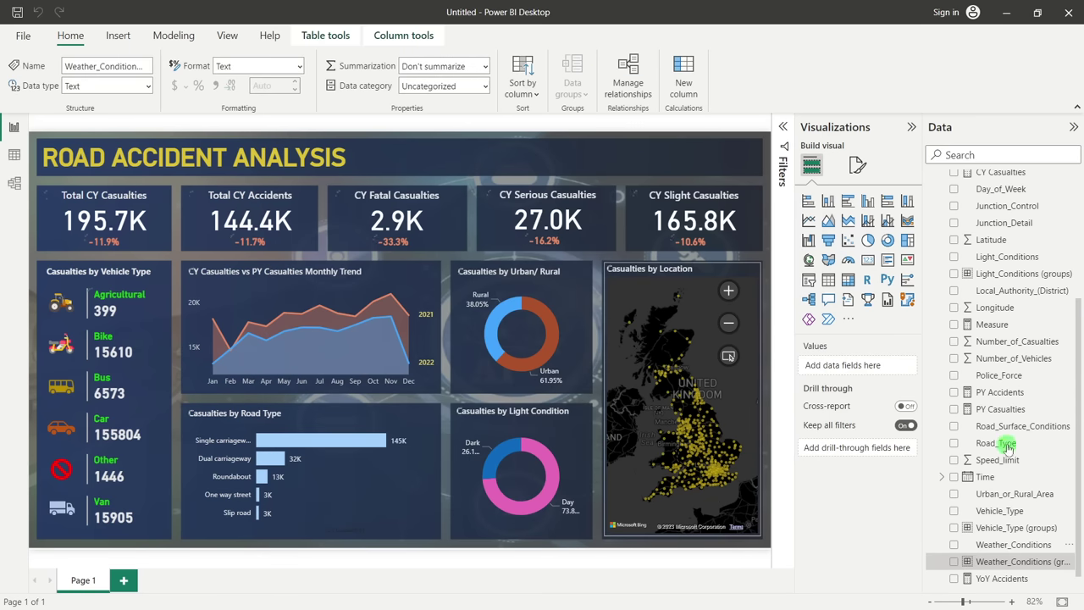
left_click(1019, 563)
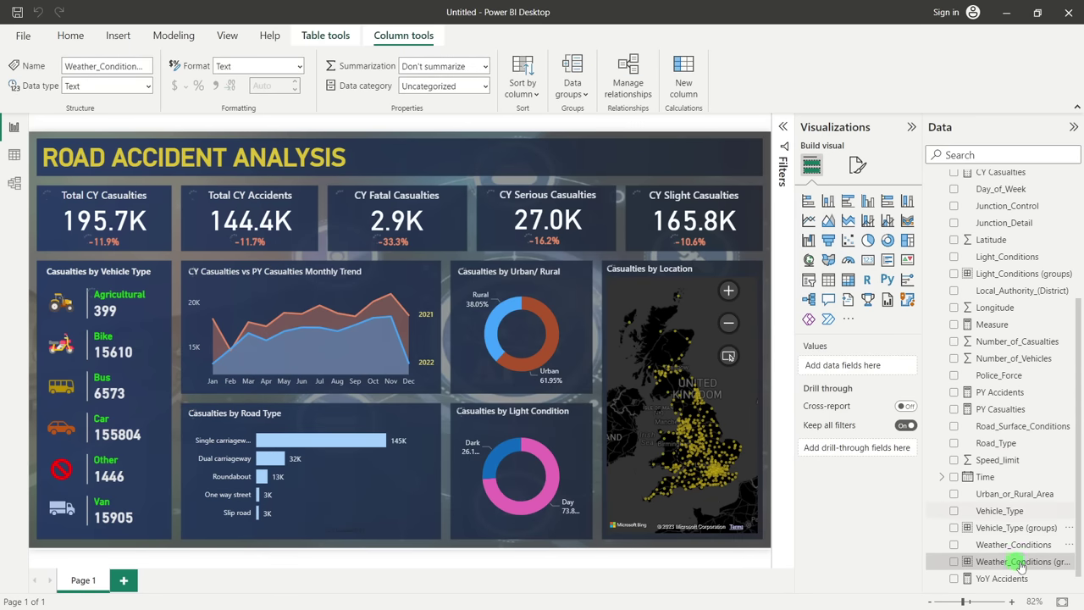
Add a new slicer filled with the Weather_Conditions field
left_click(809, 281)
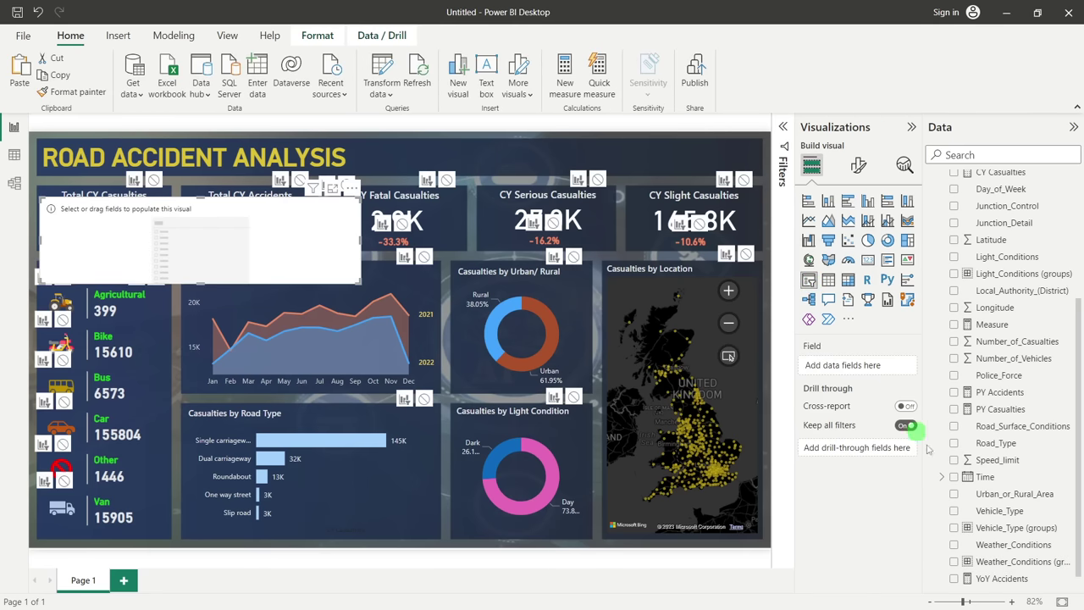
left_click(1017, 545)
left_click_drag(1019, 549, 690, 164)
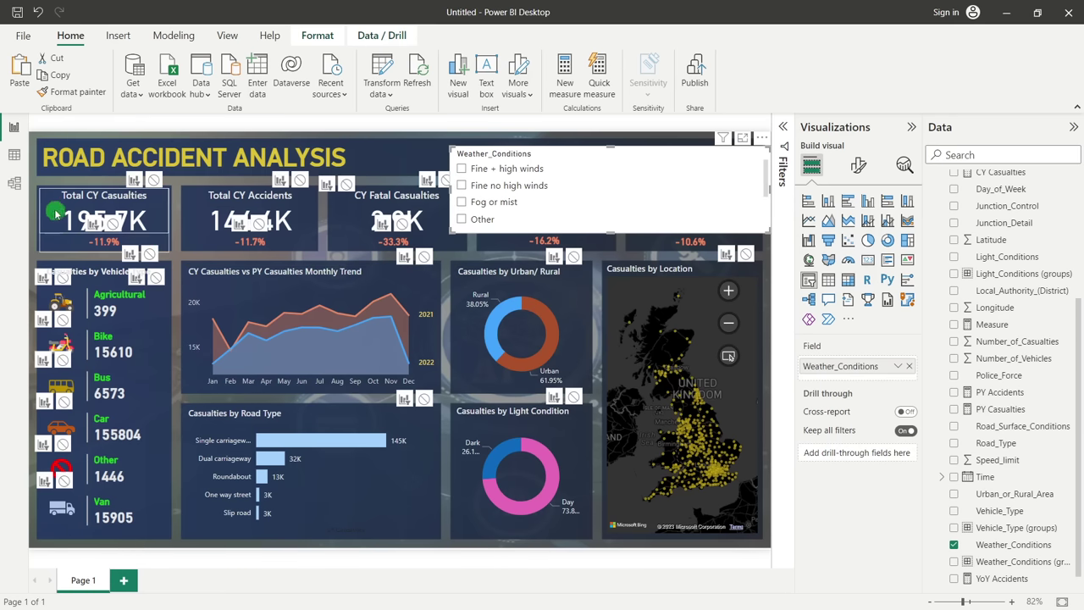
Turn off Edit interactions, test the slicer with Fine + high winds, and shift it slightly left
left_click(291, 286)
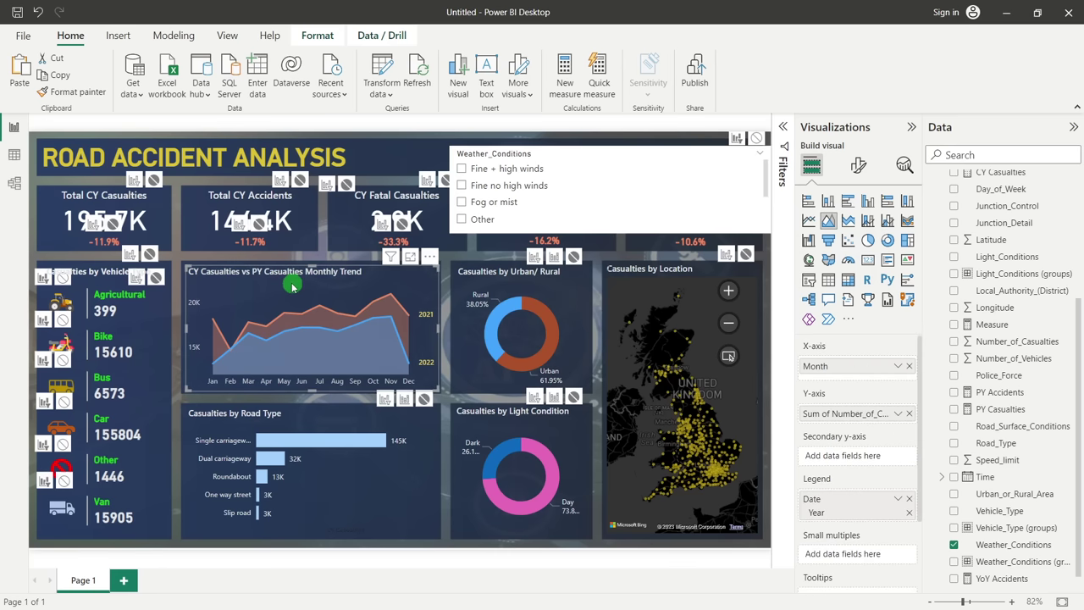
left_click(317, 35)
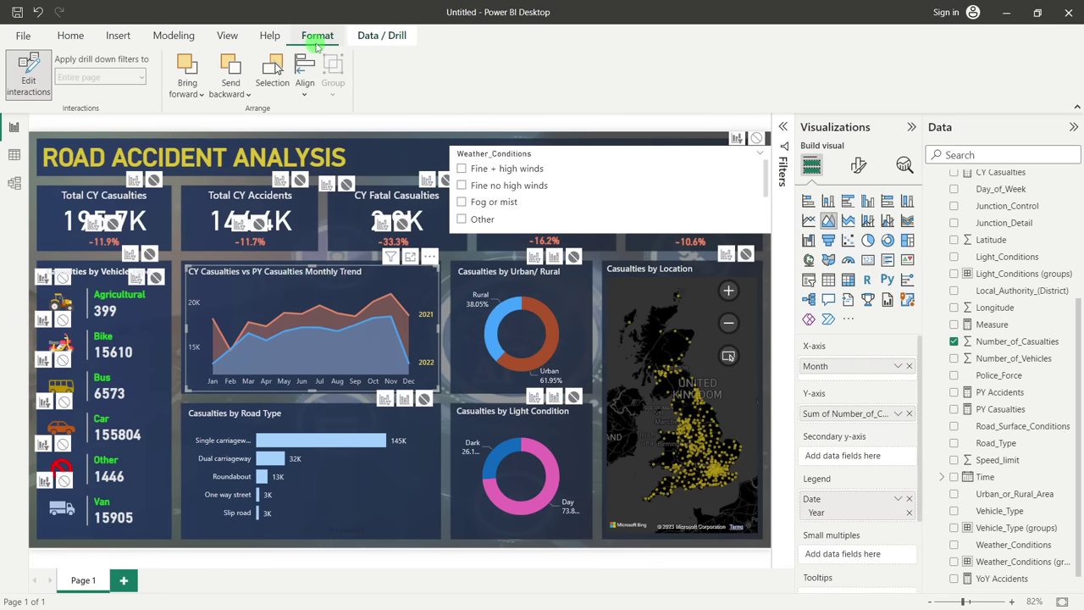
left_click(41, 85)
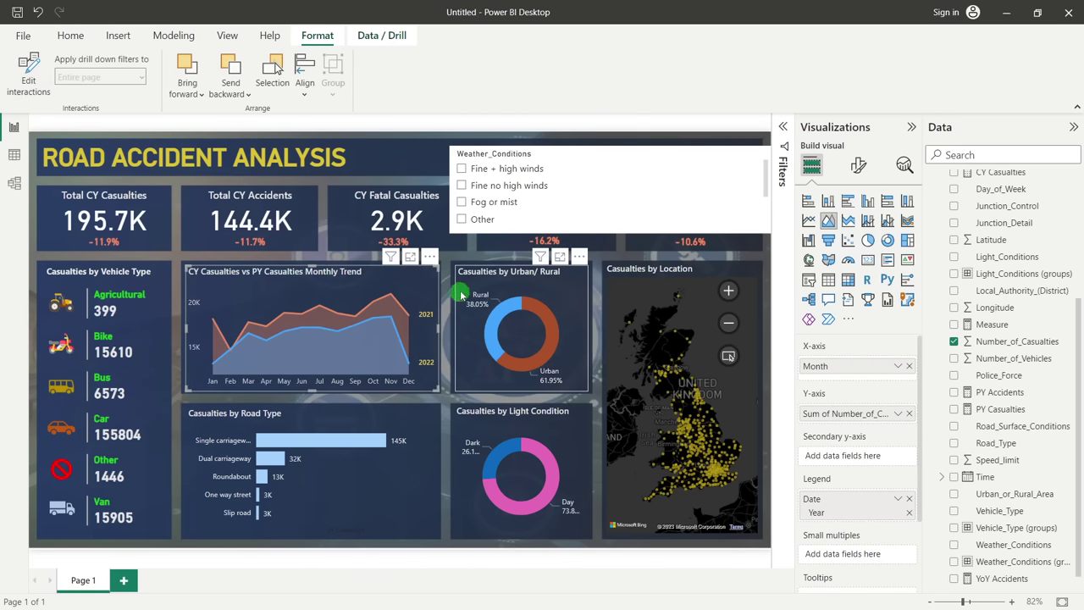
left_click(388, 166)
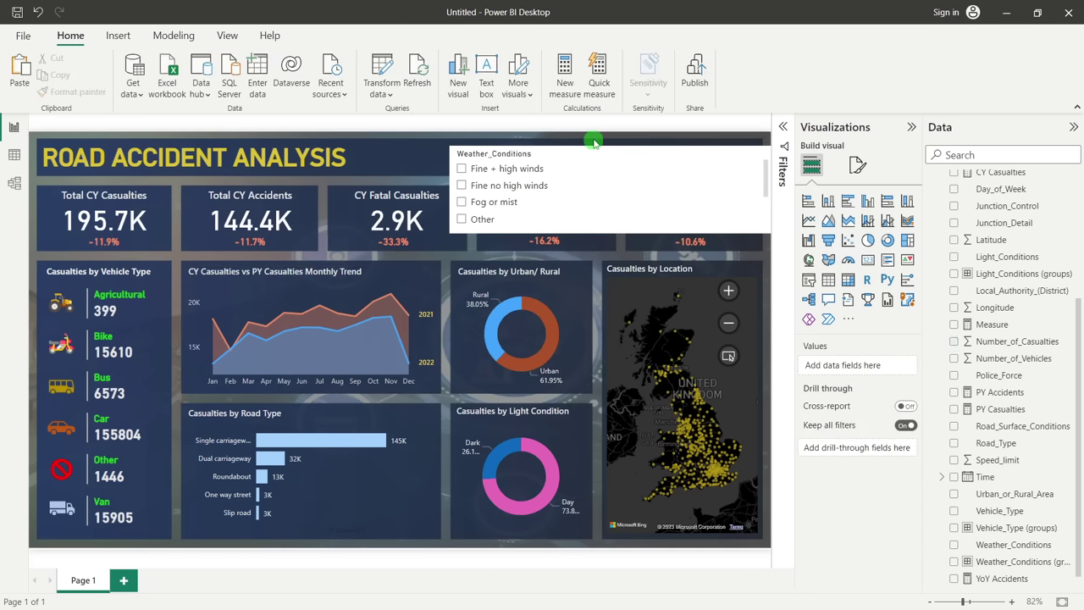
left_click(632, 163)
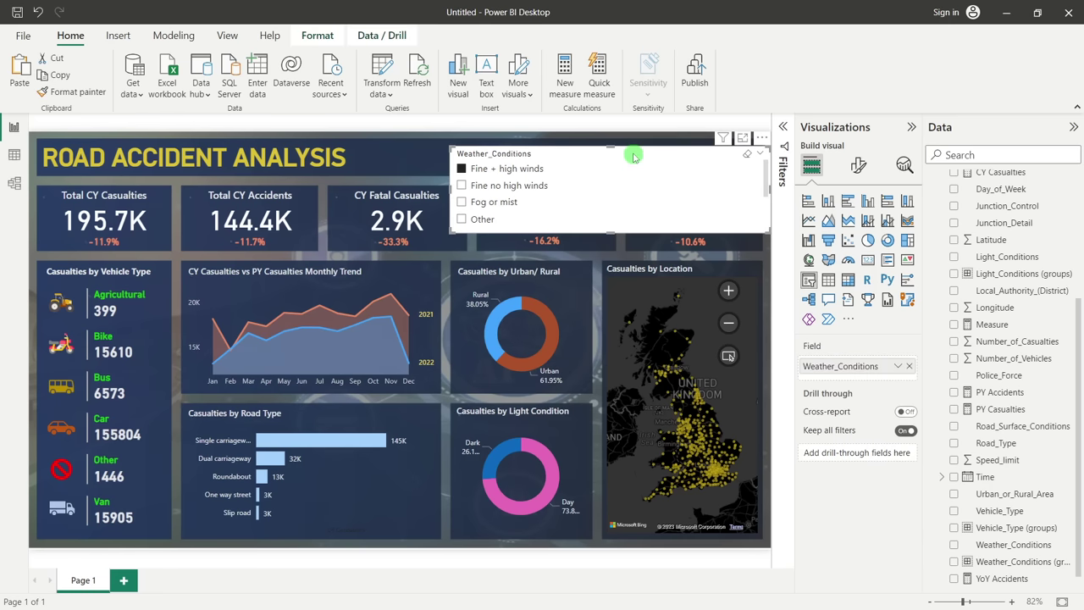
left_click(461, 168)
left_click_drag(600, 158, 559, 155)
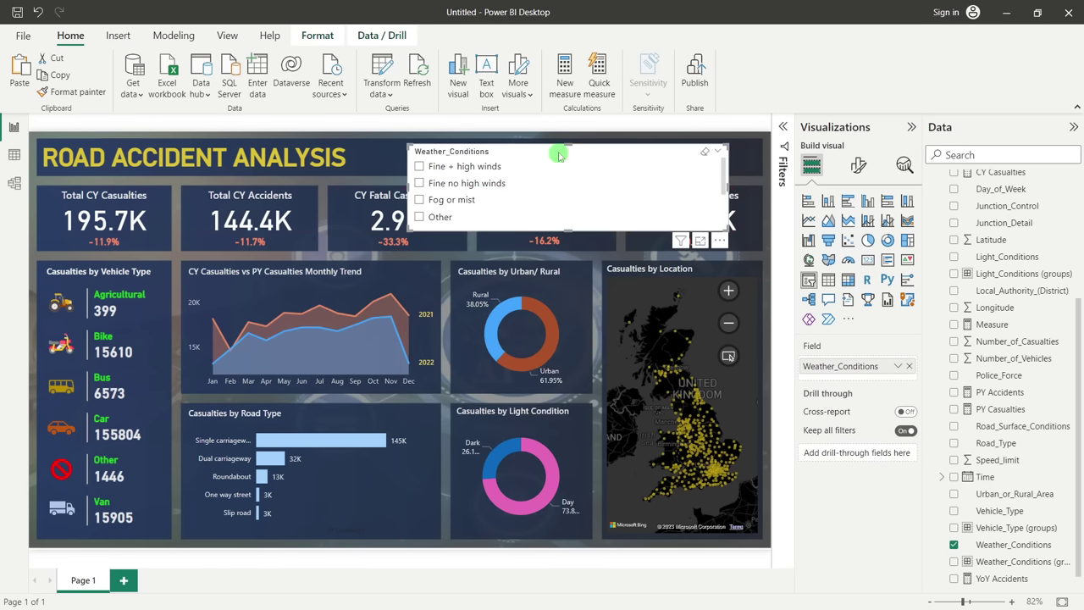
Set the Weather_Conditions slicer style to Dropdown in its slicer settings
left_click(856, 167)
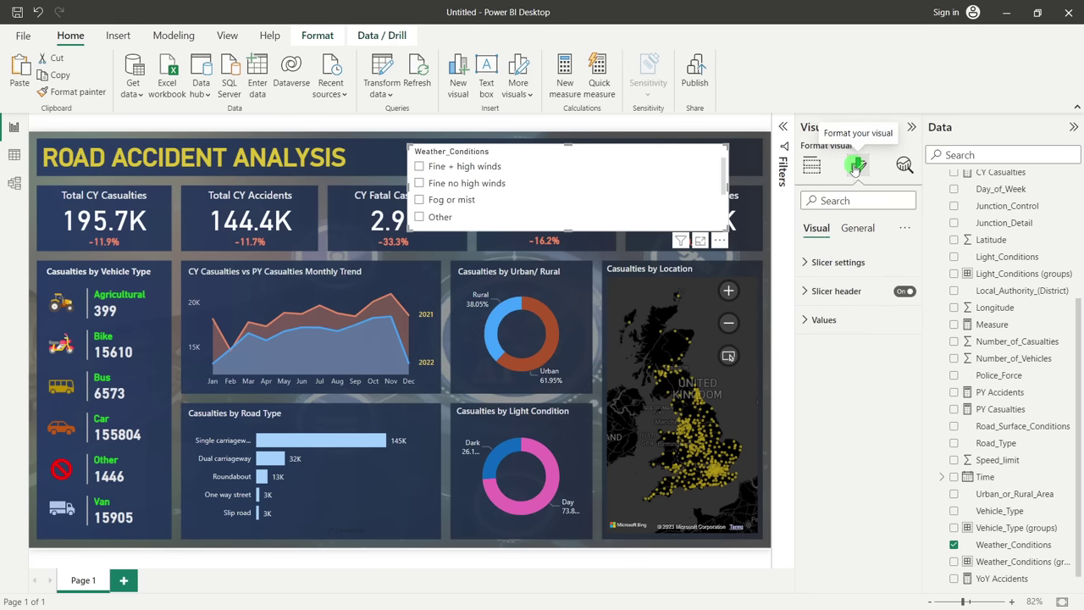
left_click(847, 263)
left_click(842, 332)
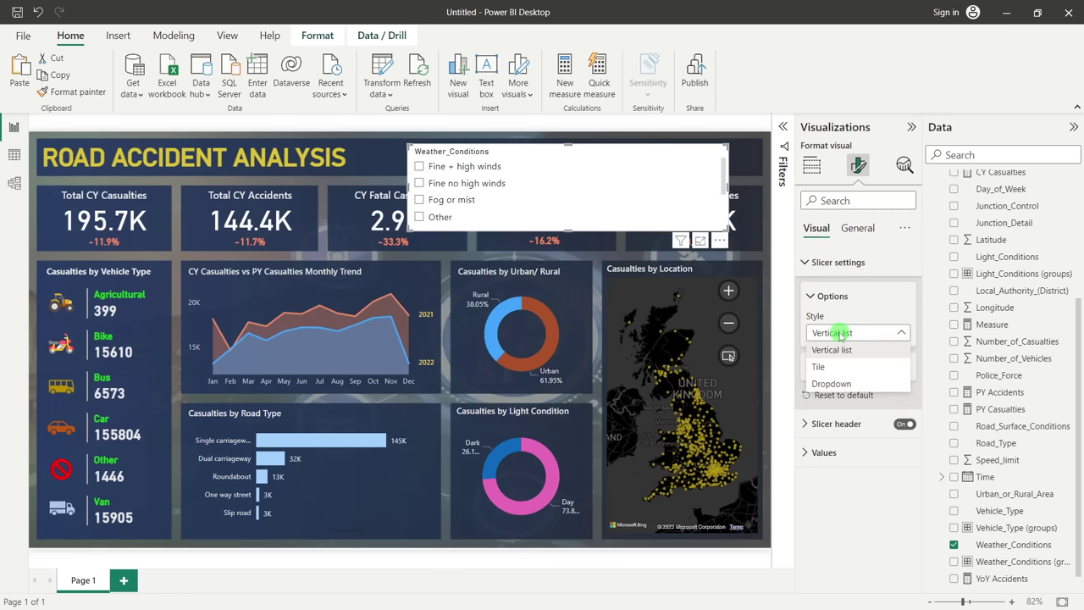
left_click(830, 383)
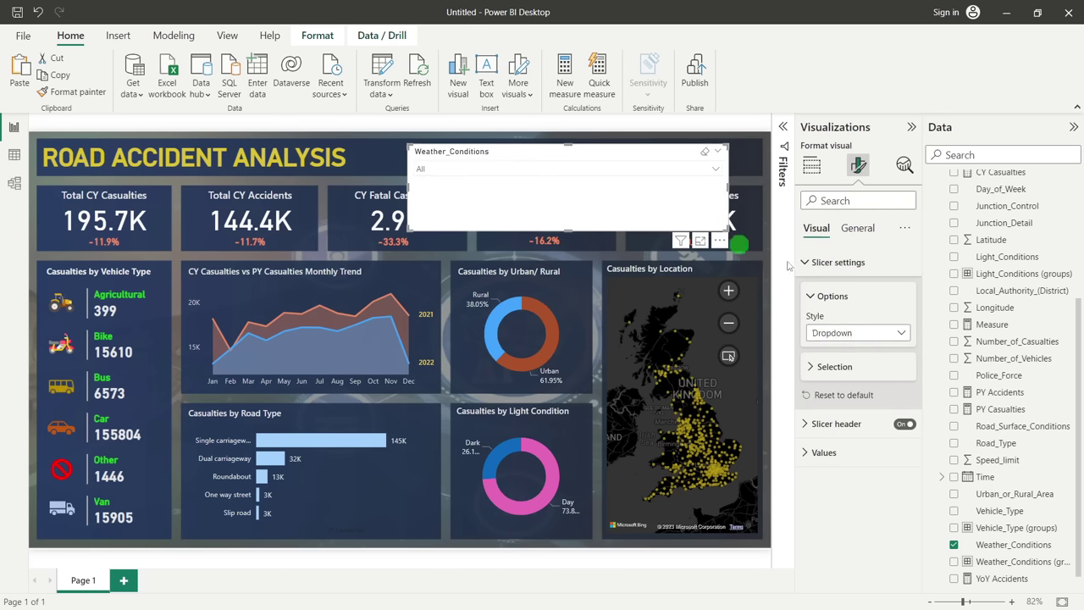
Enable Select all in the slicer's selection options and select every weather condition
left_click(826, 368)
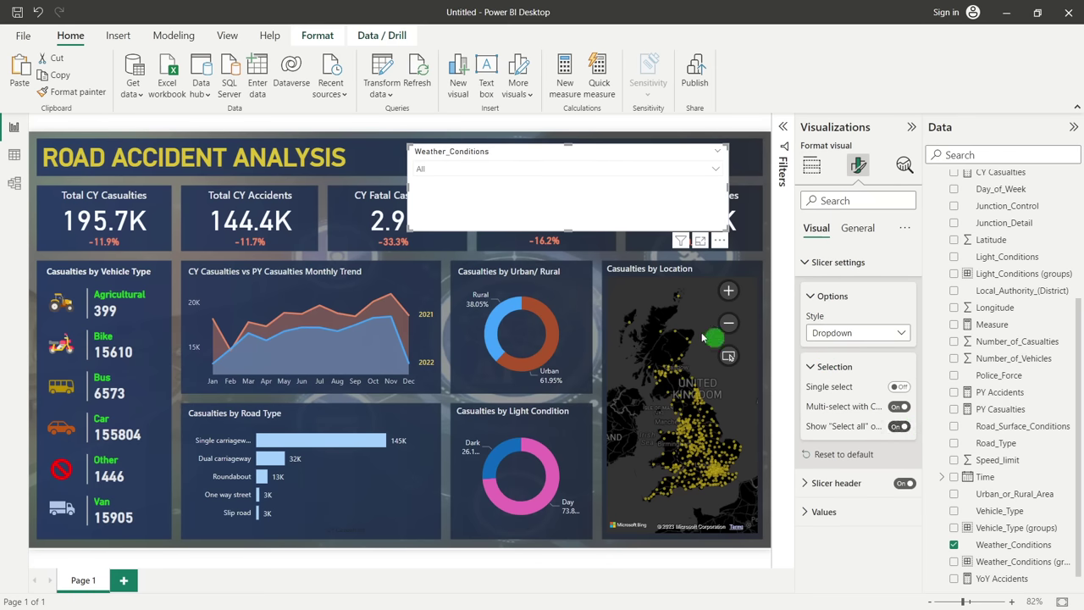
left_click(492, 170)
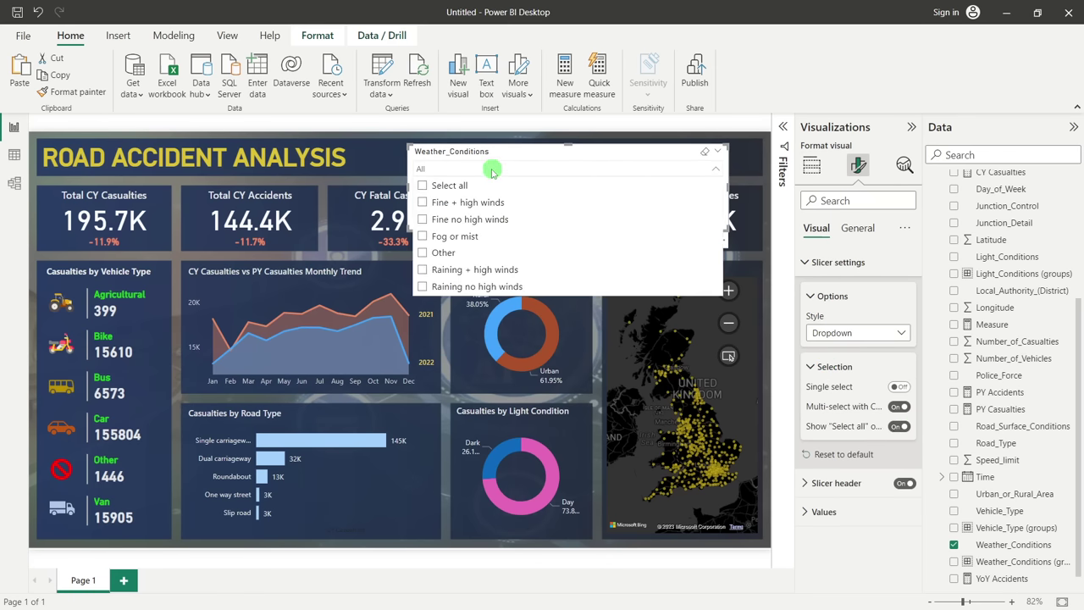
left_click(422, 185)
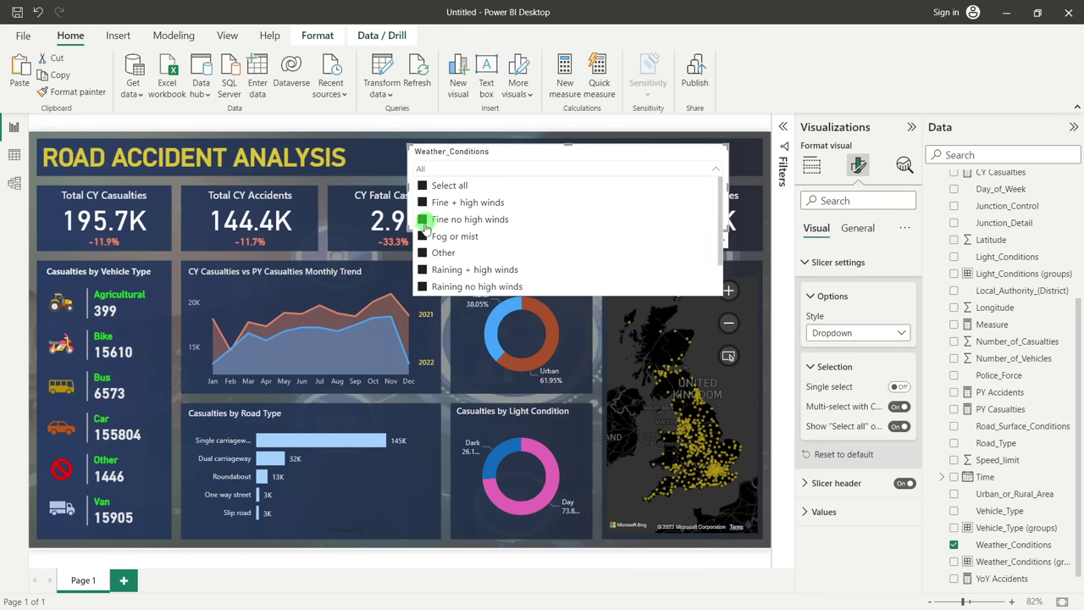
left_click(433, 170)
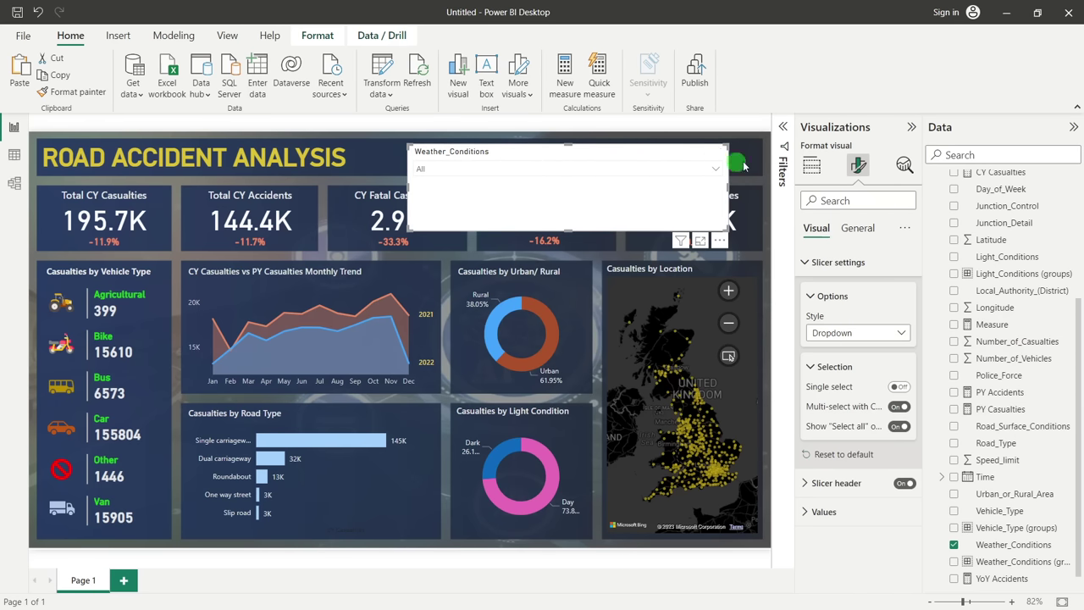
Add Weather_Conditions (groups) to the slicer's Field and remove the raw Weather_Conditions field
left_click(812, 166)
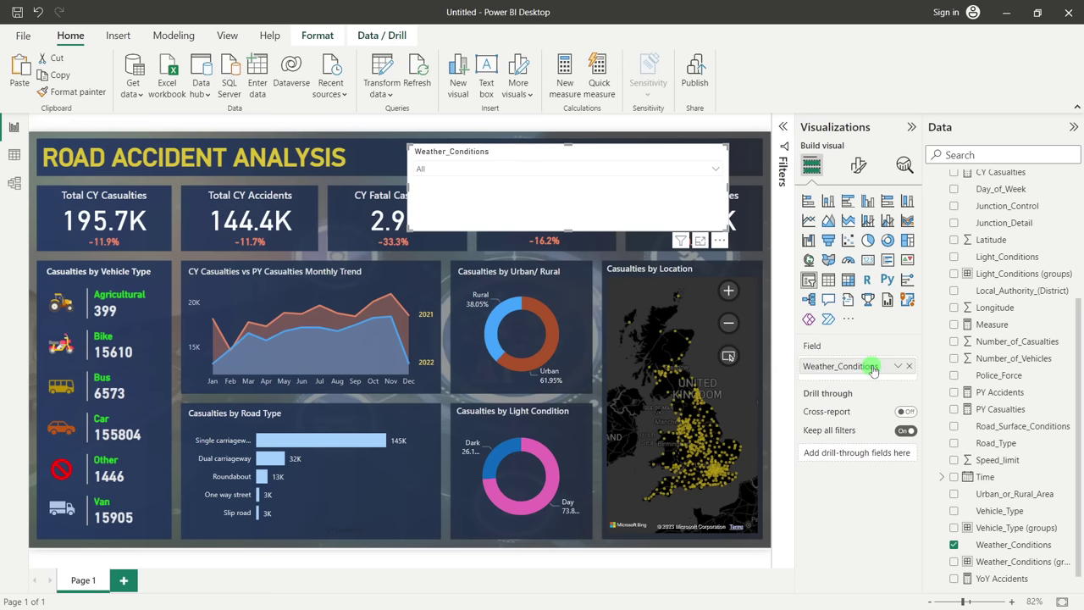
scroll(1038, 548, "down", 1)
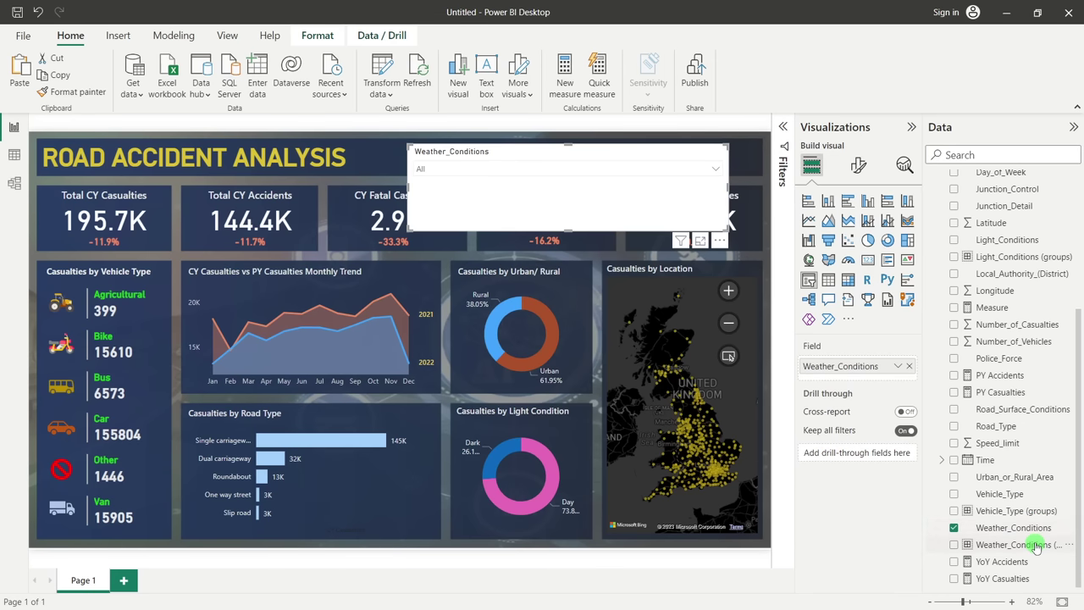
left_click_drag(993, 545, 857, 369)
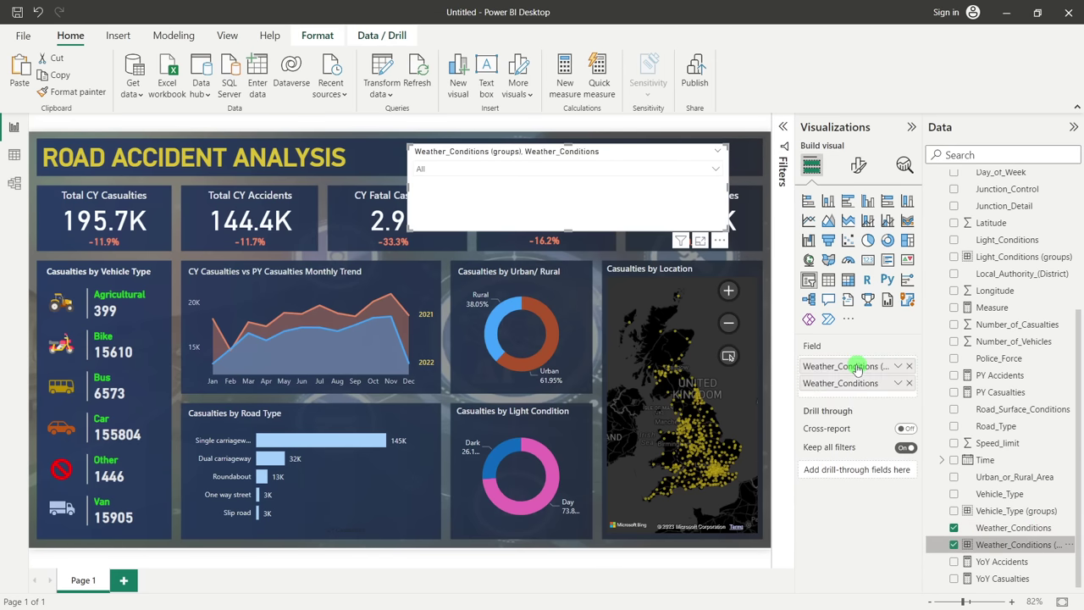
left_click(908, 386)
Test the weather dropdown by excluding Other and Rain, then restoring all groups
left_click(470, 169)
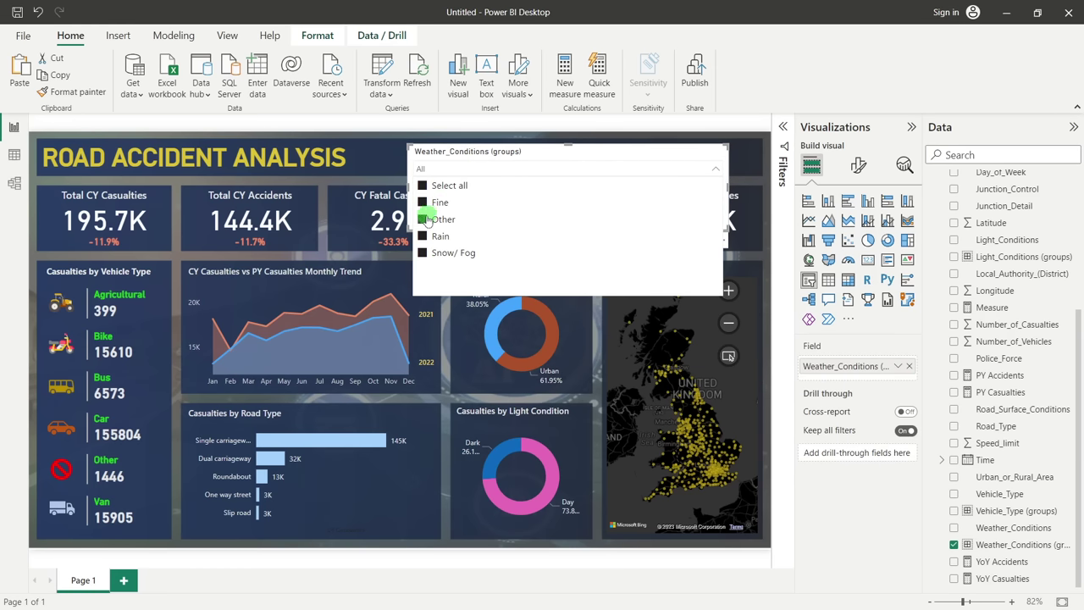
left_click(426, 220)
left_click(424, 236)
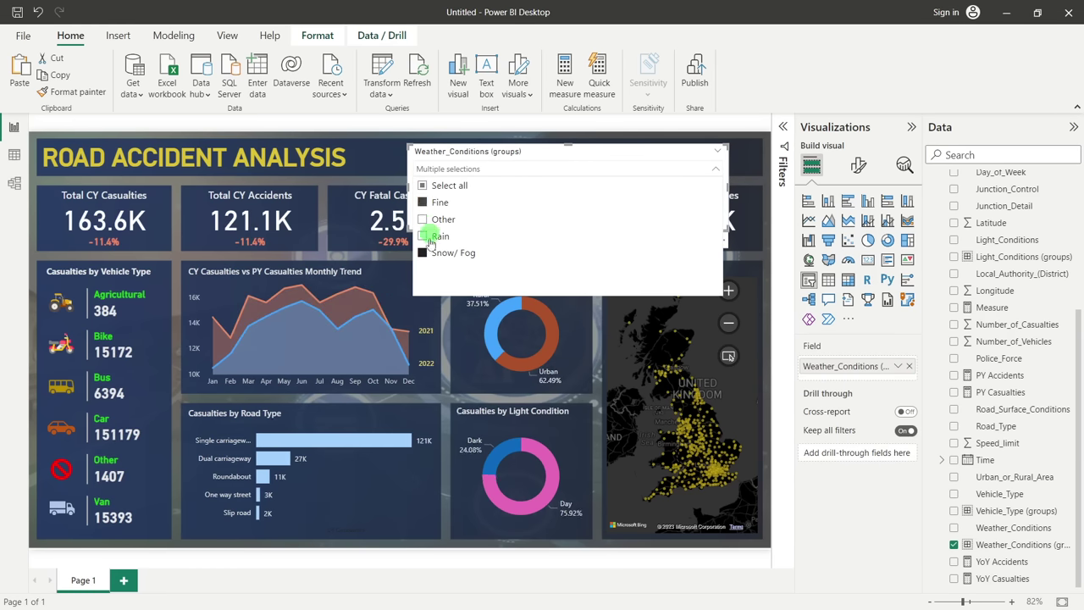
left_click(423, 187)
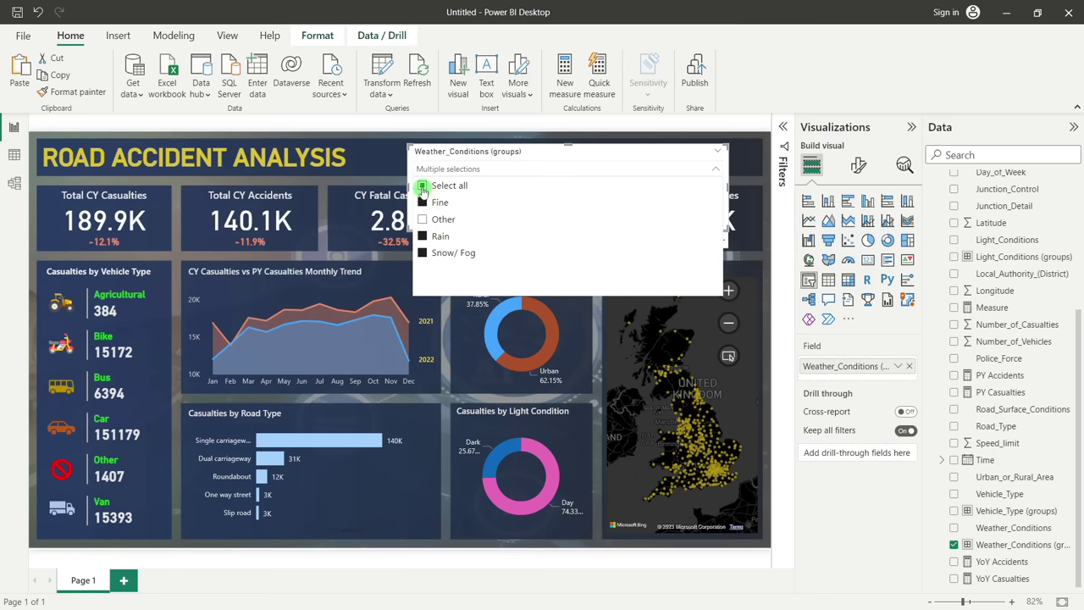
left_click(463, 152)
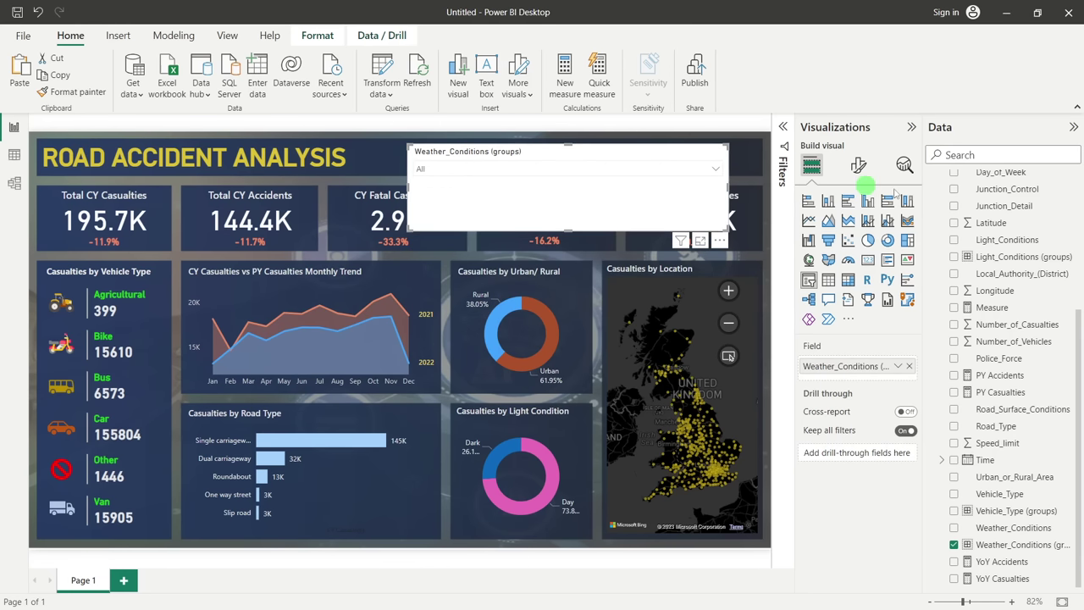
Edit the slicer header title to 'Weather Conditions', replacing the underscore and removing '(groups)'
left_click(858, 165)
left_click(856, 230)
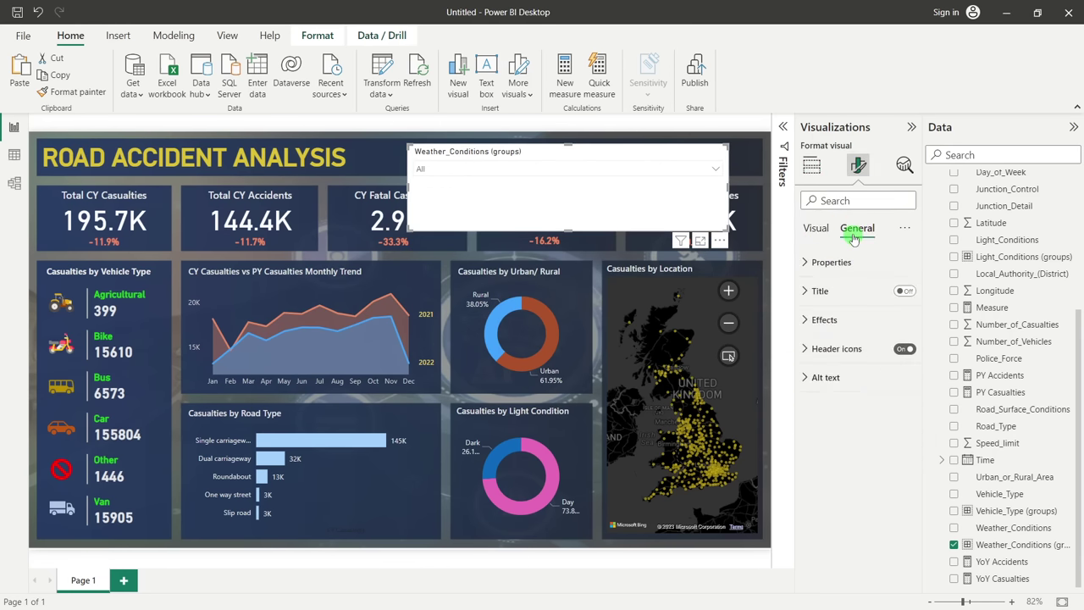
left_click(842, 290)
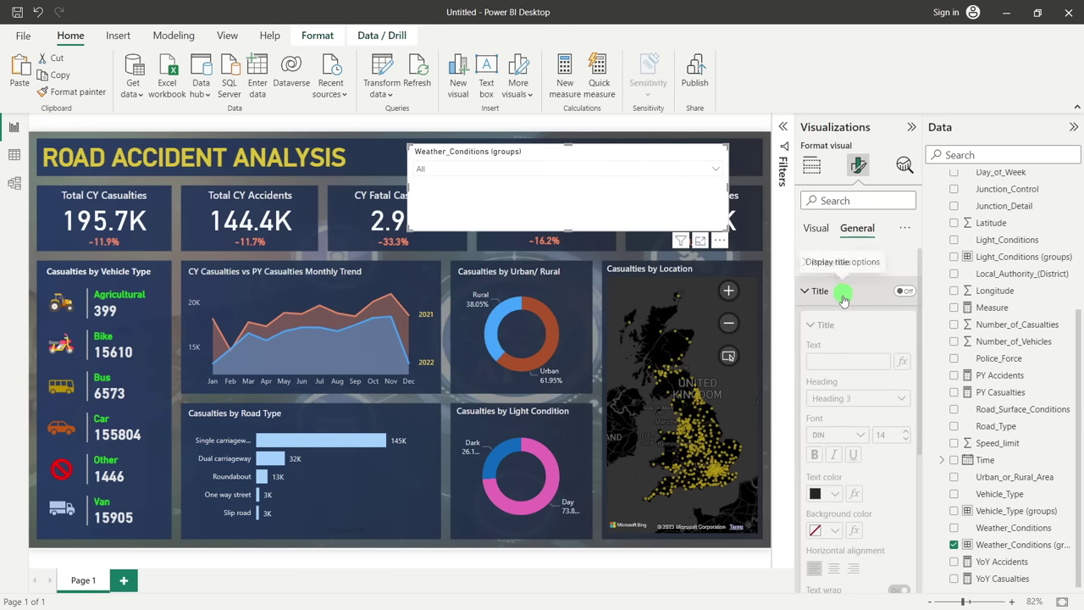
left_click(829, 292)
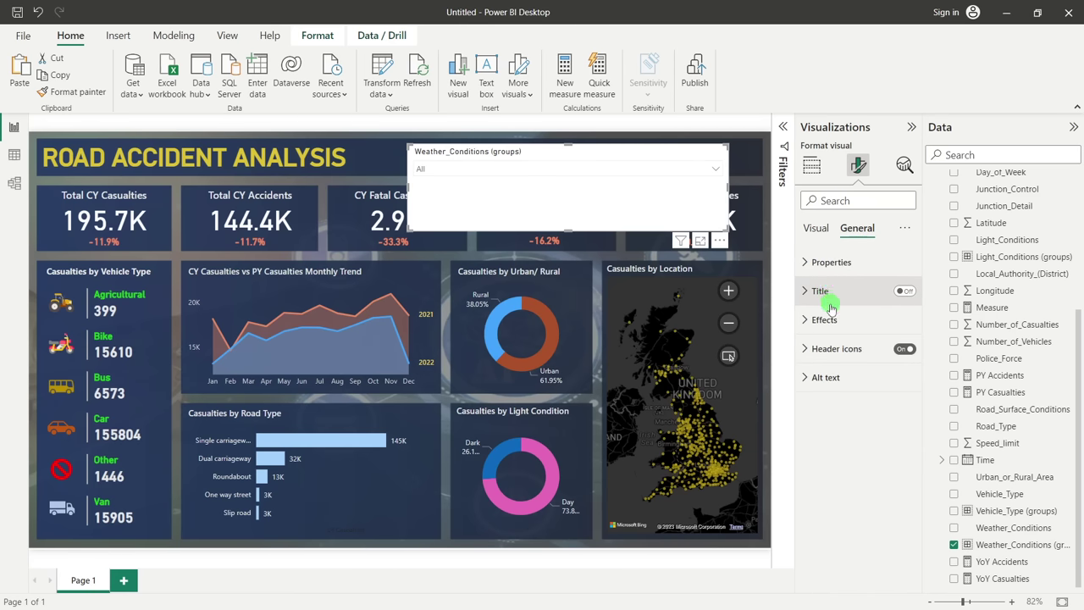
left_click(819, 230)
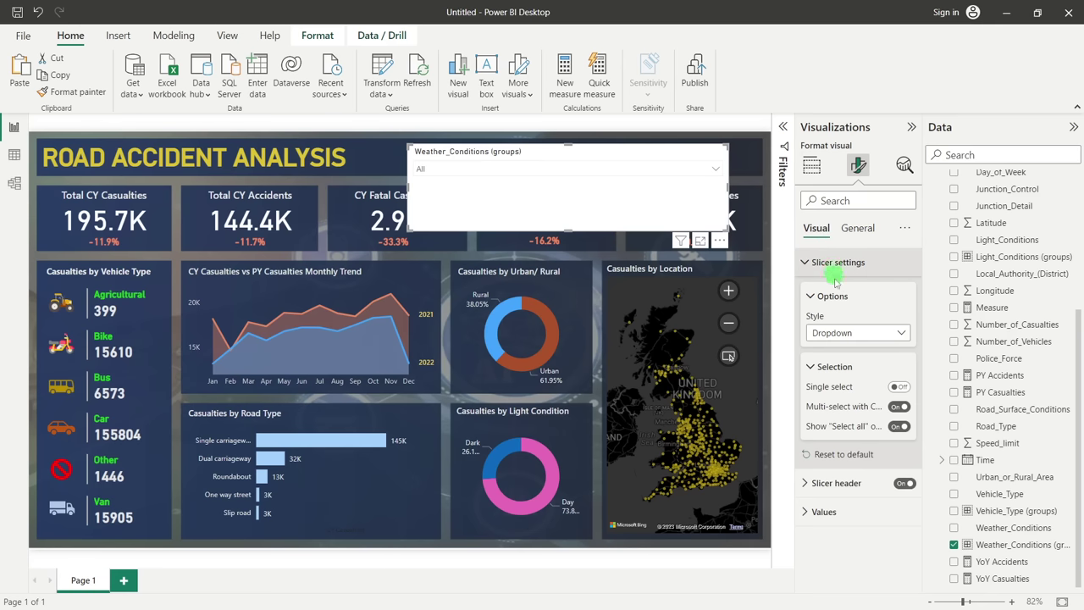
left_click(839, 487)
scroll(841, 491, "down", 5)
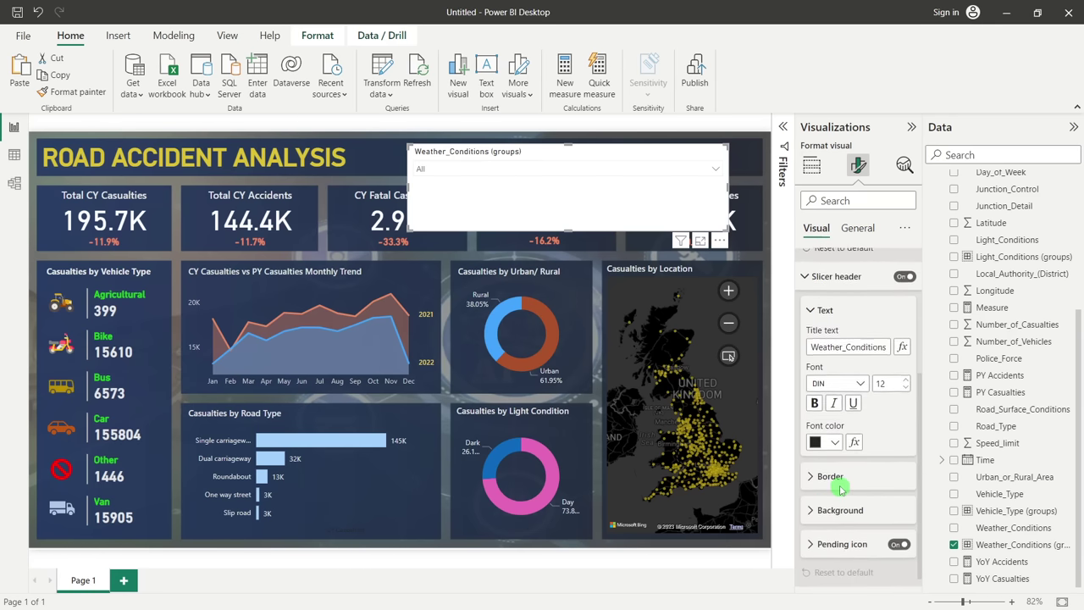
left_click(848, 349)
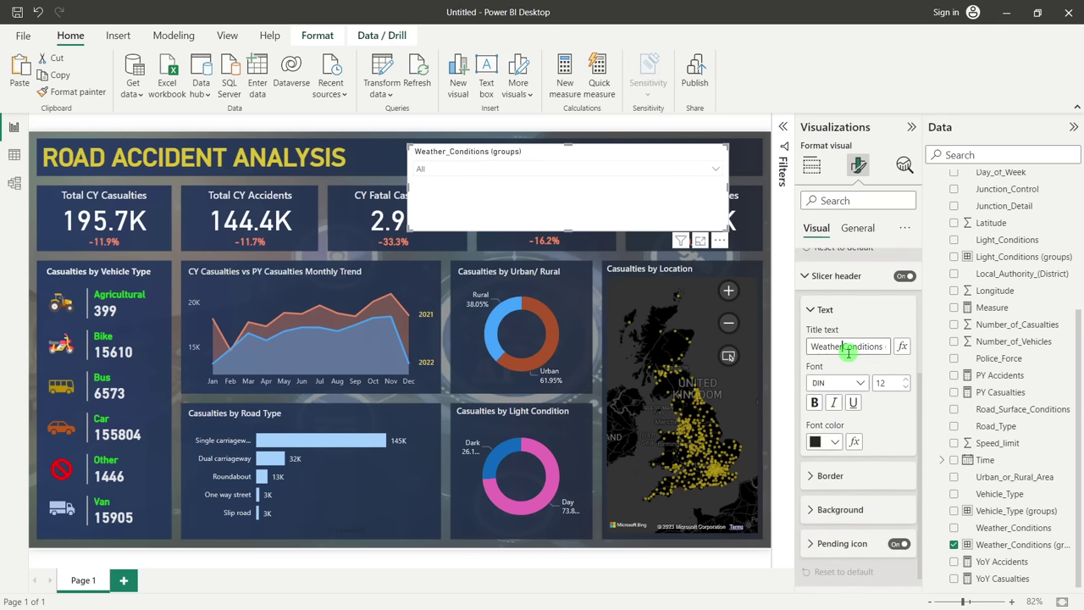
key("BackSpace")
left_click_drag(888, 349, 910, 349)
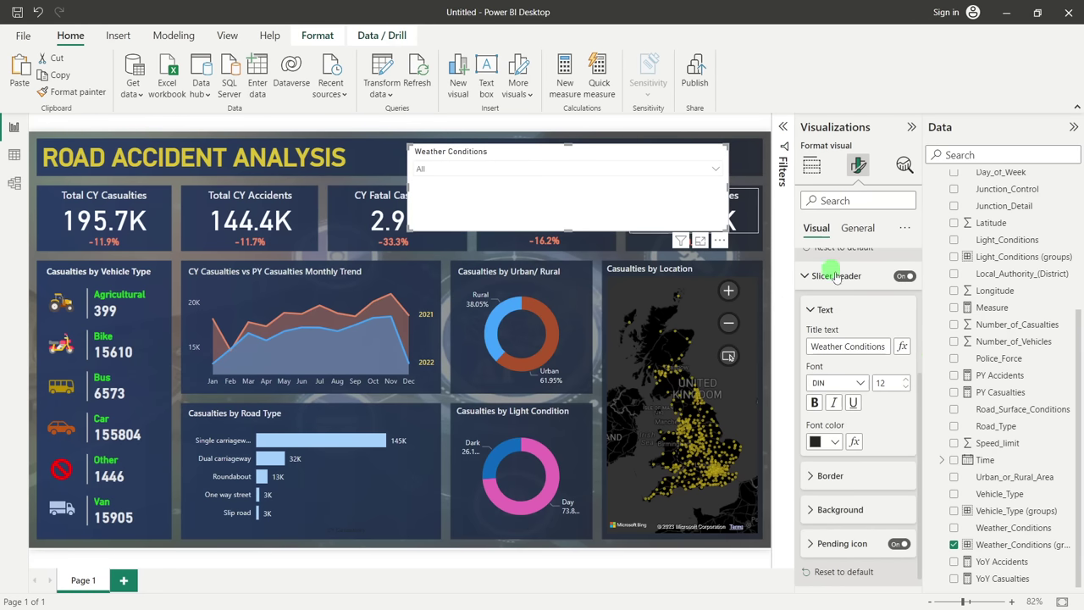
Resize the weather slicer's height, width and top edge to fit the header's right corner
left_click_drag(565, 229, 587, 150)
left_click_drag(437, 156, 642, 166)
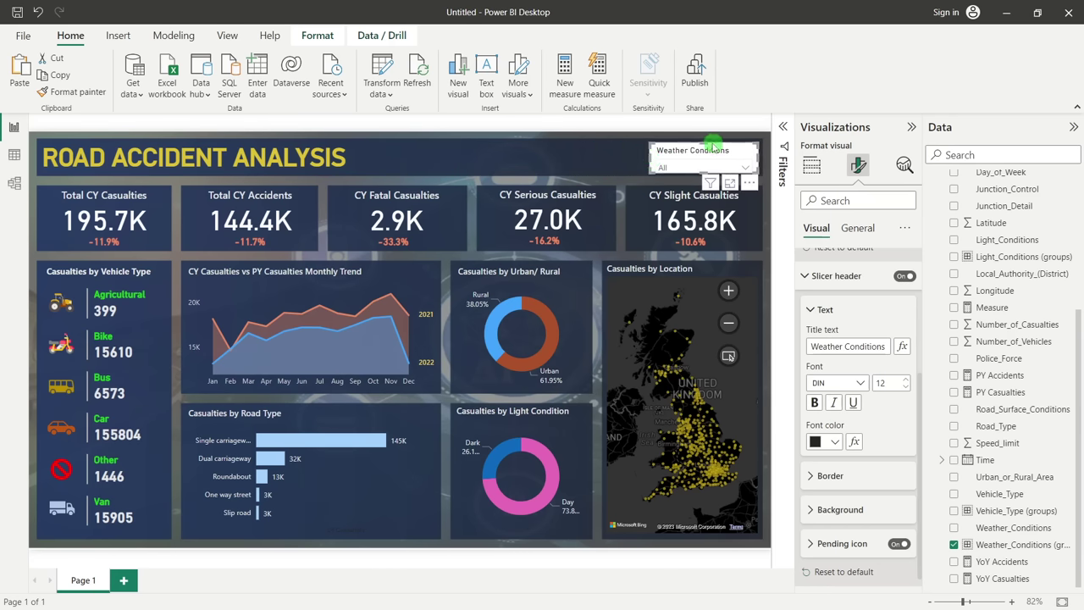
left_click_drag(704, 141, 705, 139)
Make the weather slicer's background transparent
left_click(851, 231)
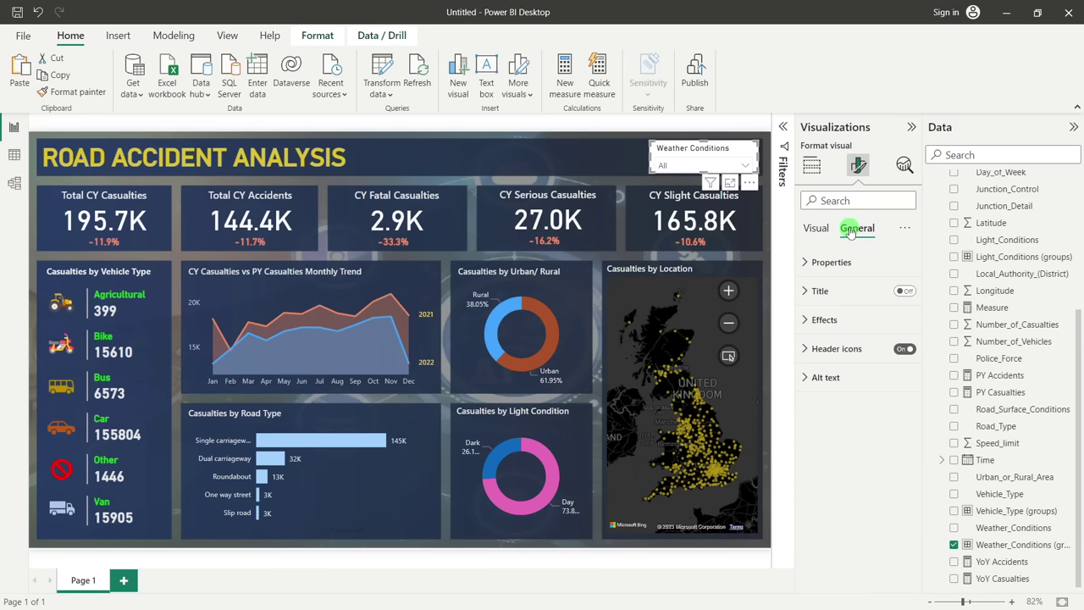
left_click(869, 319)
left_click(904, 353)
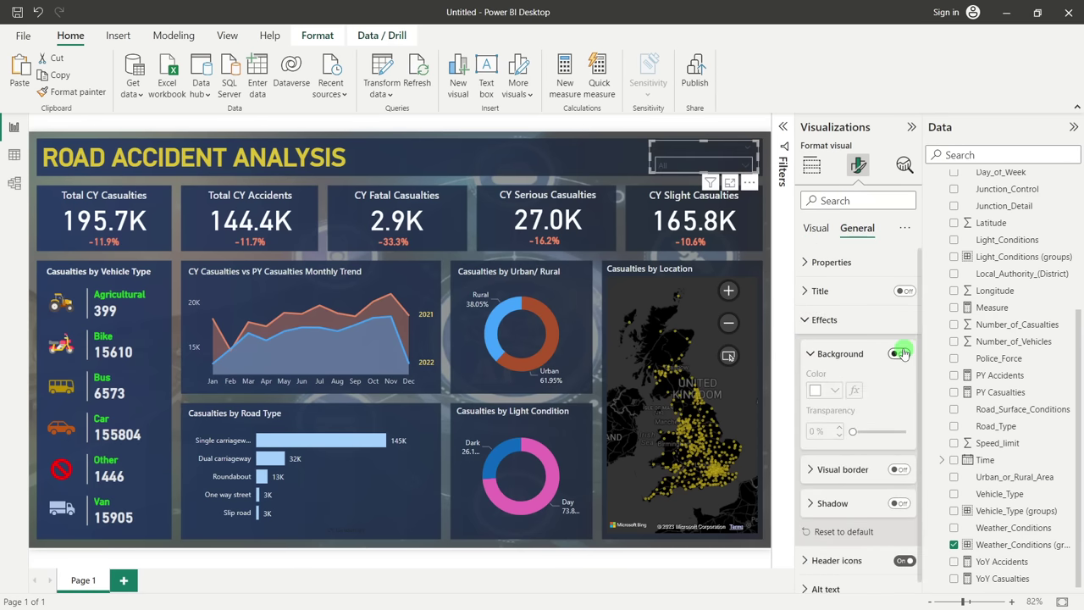
left_click(813, 231)
scroll(841, 441, "down", 3)
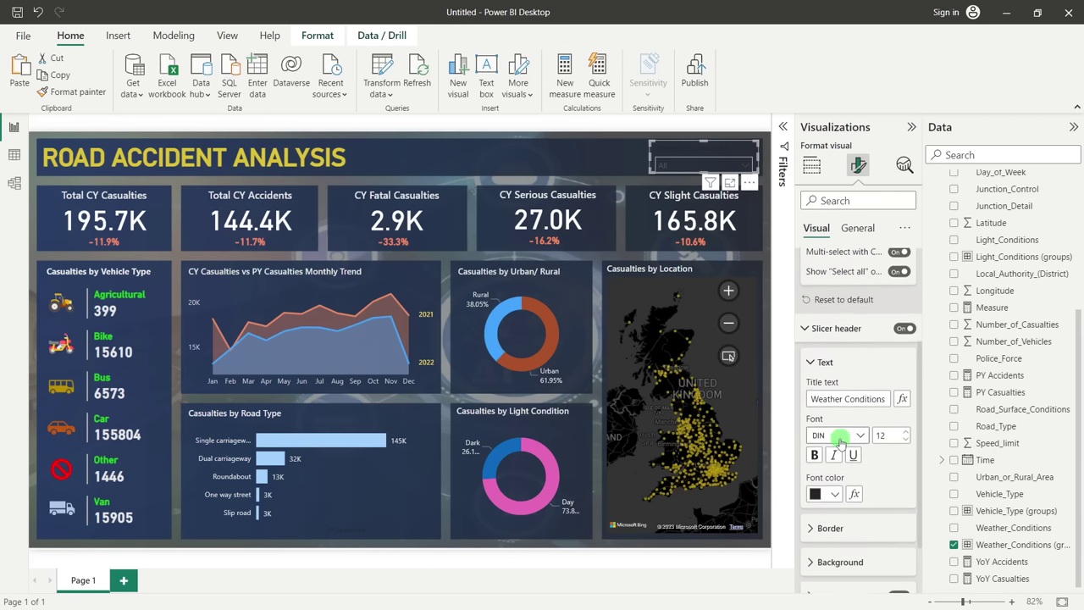
scroll(830, 356, "up", 3)
left_click(811, 297)
left_click(806, 261)
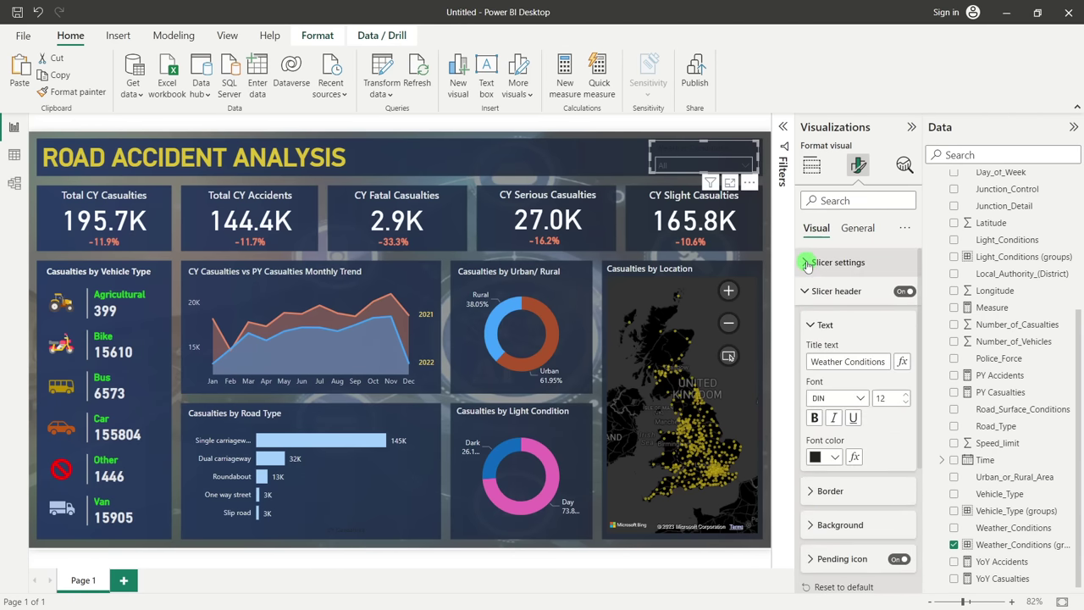
left_click(806, 291)
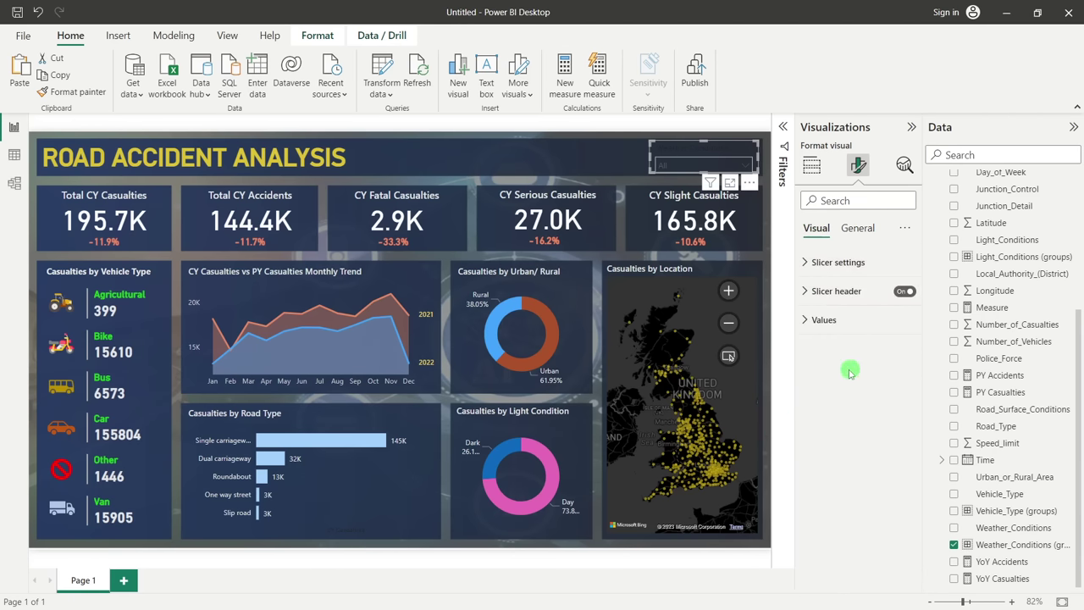
Set the slicer's value text font colour to orange
left_click(818, 321)
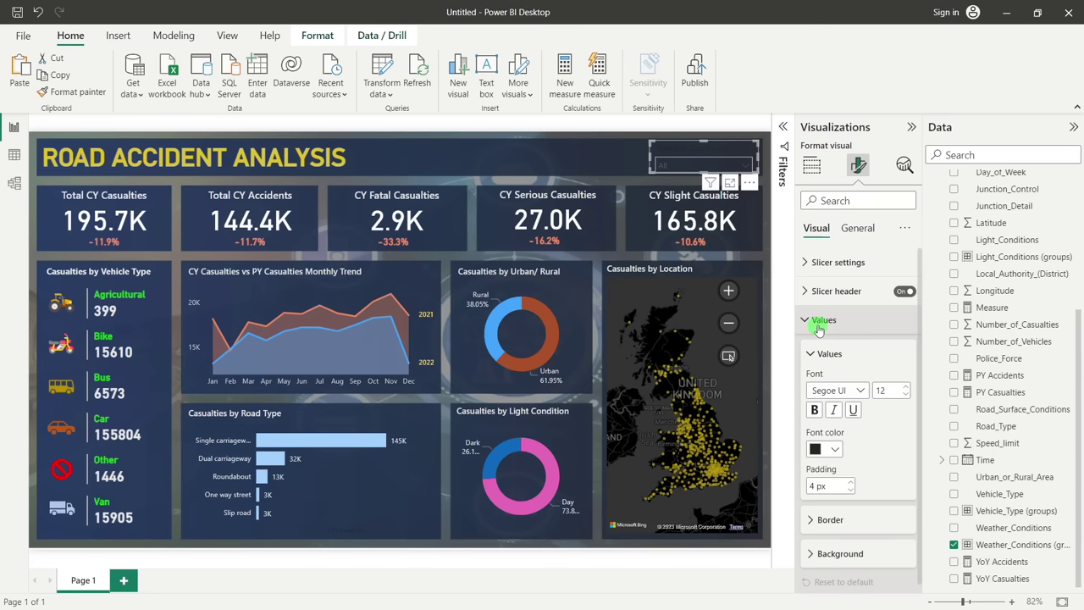
left_click(834, 445)
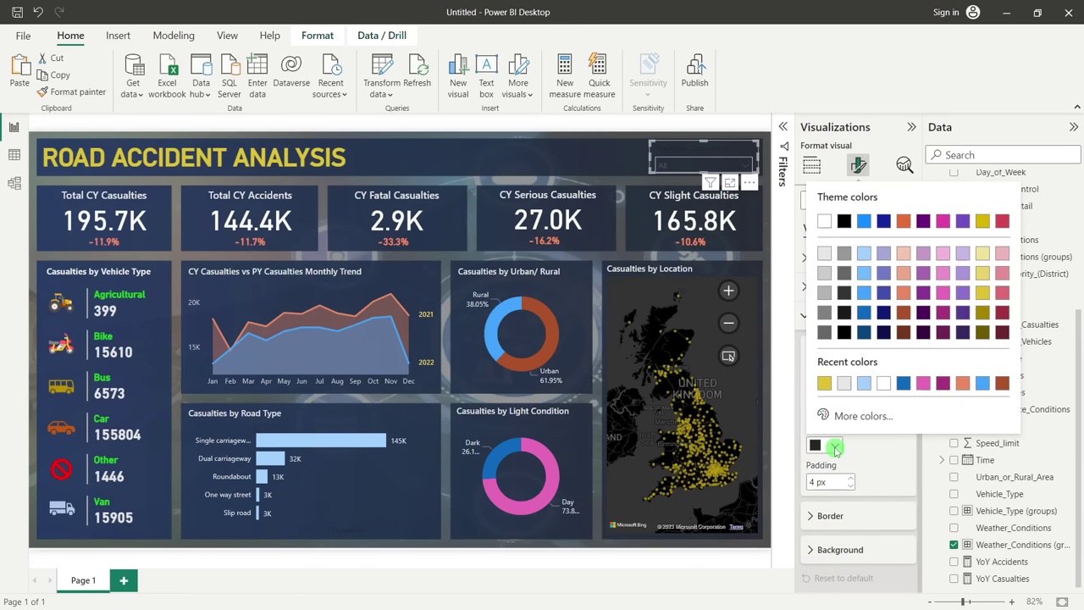
left_click(905, 295)
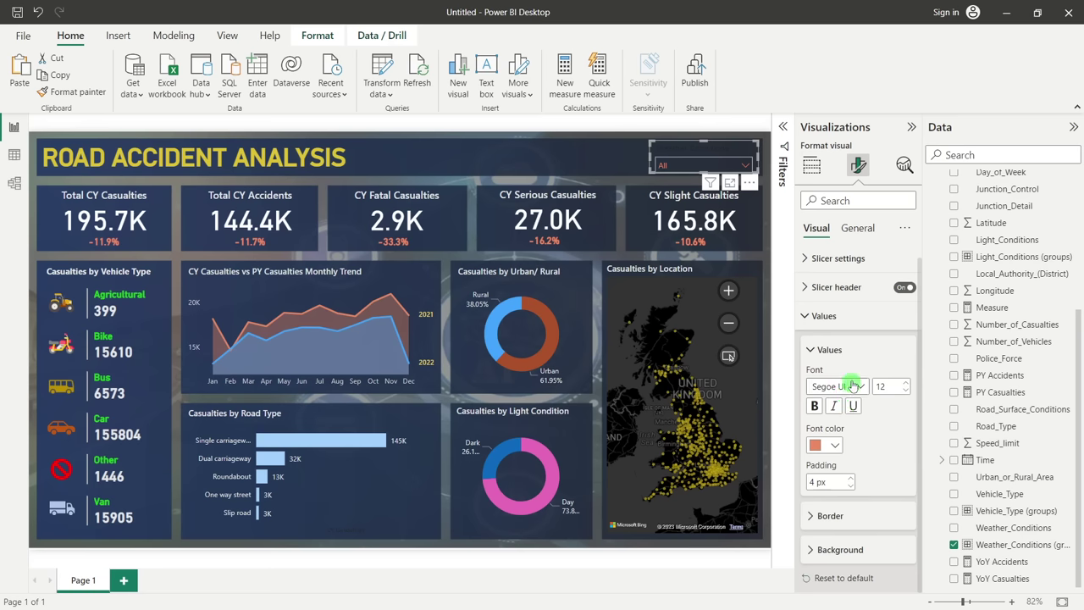
left_click(809, 315)
Set the Weather Conditions header title font colour to light grey
left_click(816, 292)
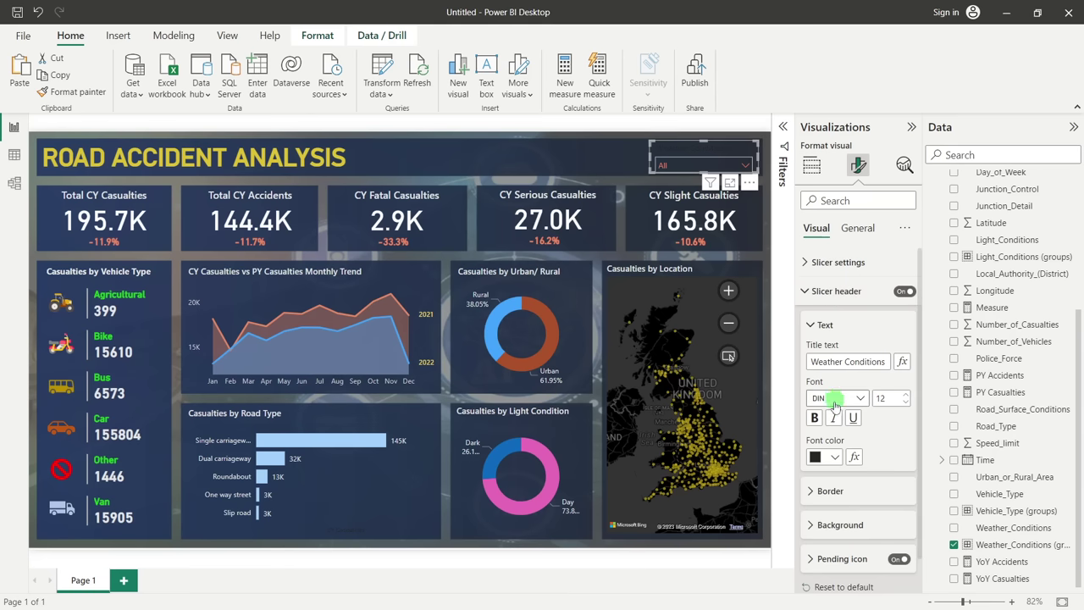
left_click(834, 457)
left_click(823, 269)
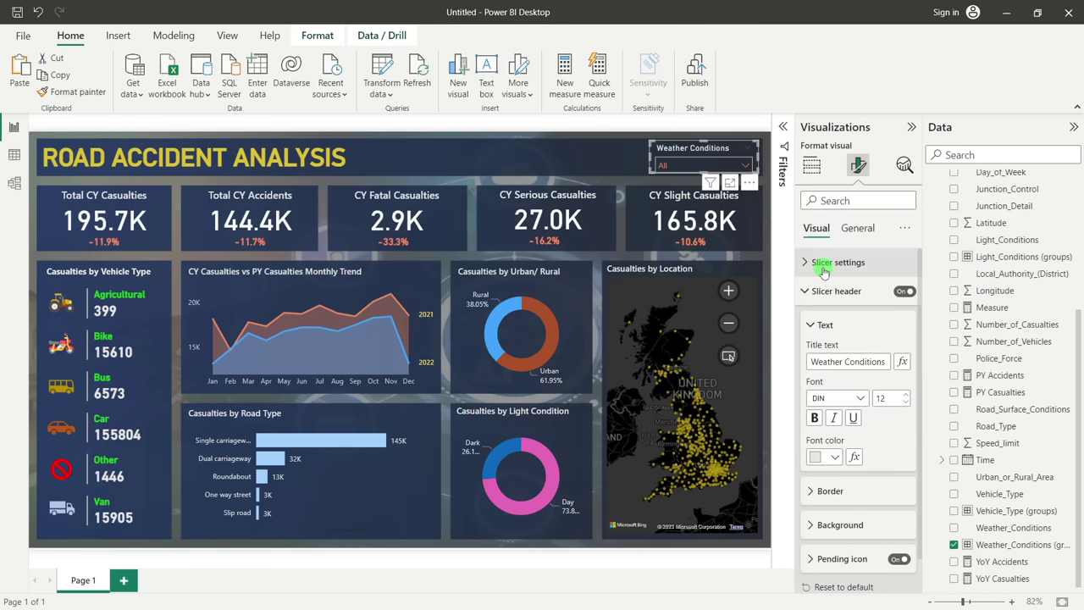
left_click(623, 158)
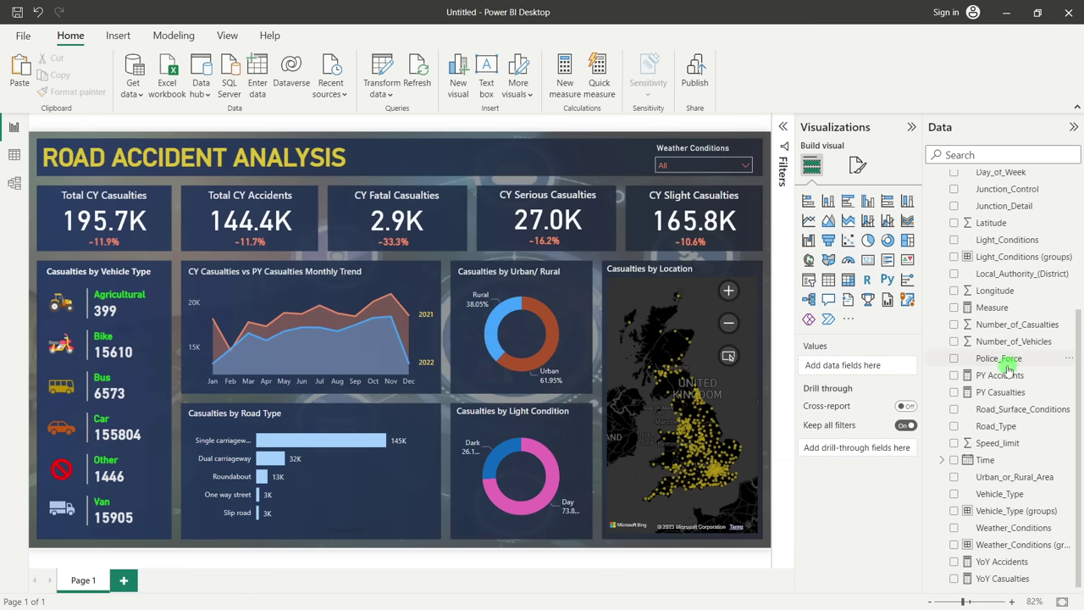
scroll(1013, 362, "up", 5)
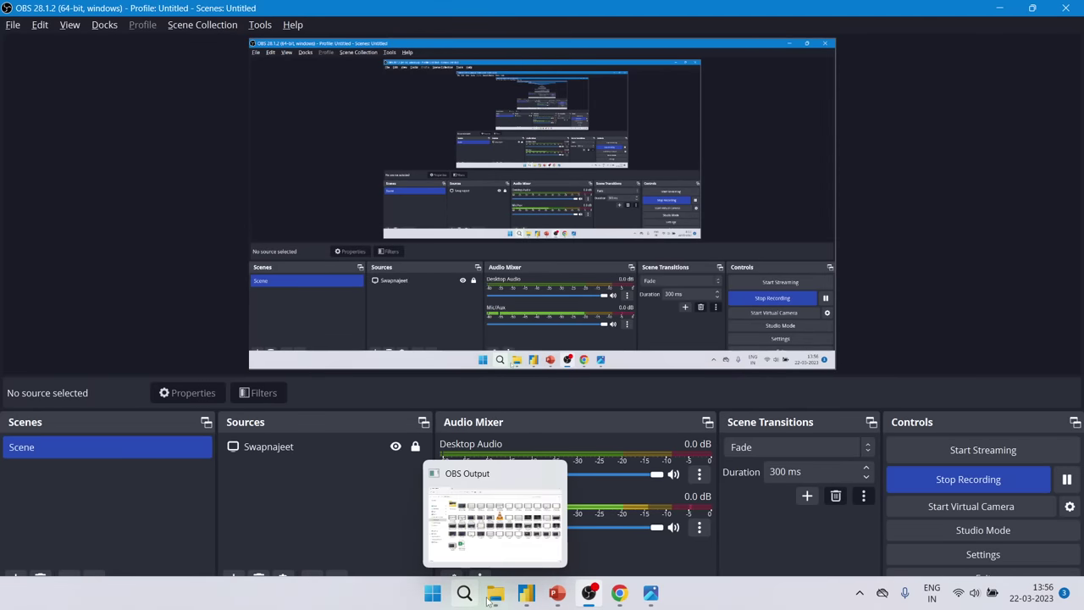
mouse_move(526, 593)
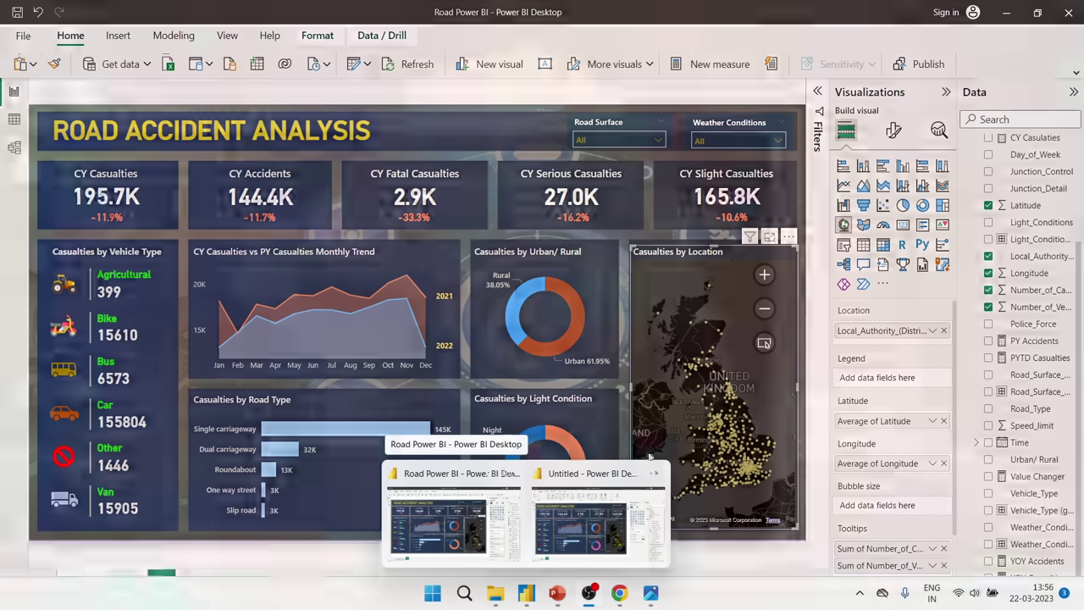
left_click(598, 525)
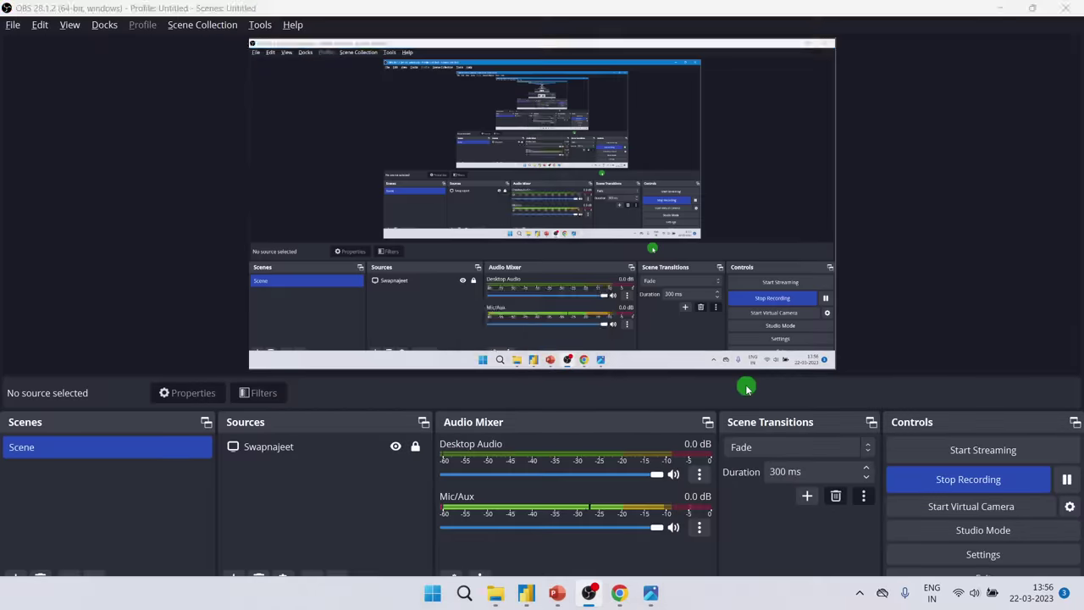
Start a new group on Road_Surface_Conditions, combining Flood over 3cm. deep and Wet or damp as 'Wet'
scroll(1021, 449, "down", 5)
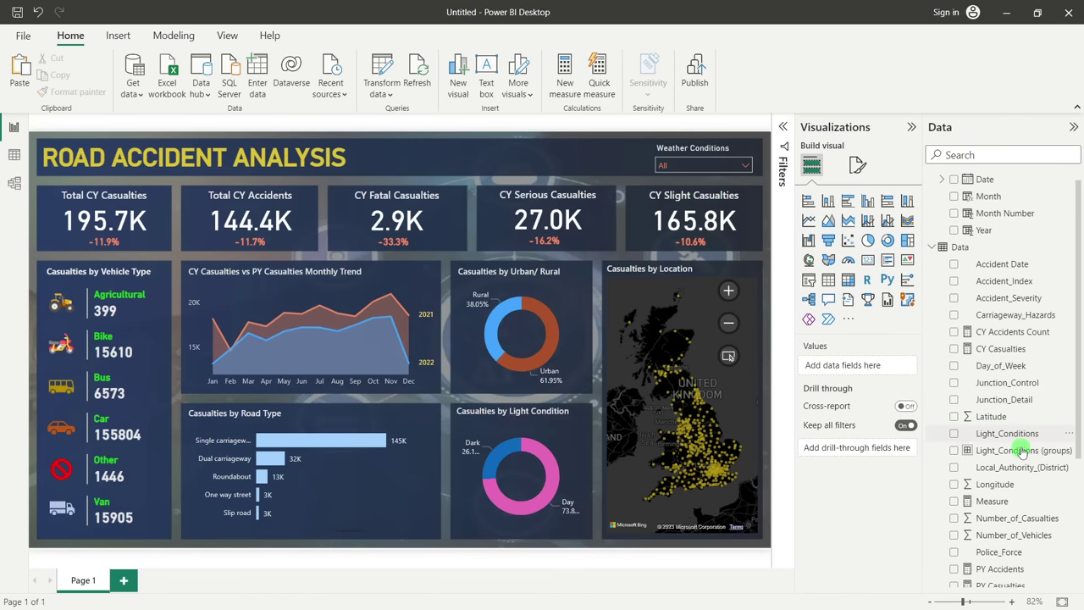
right_click(1009, 413)
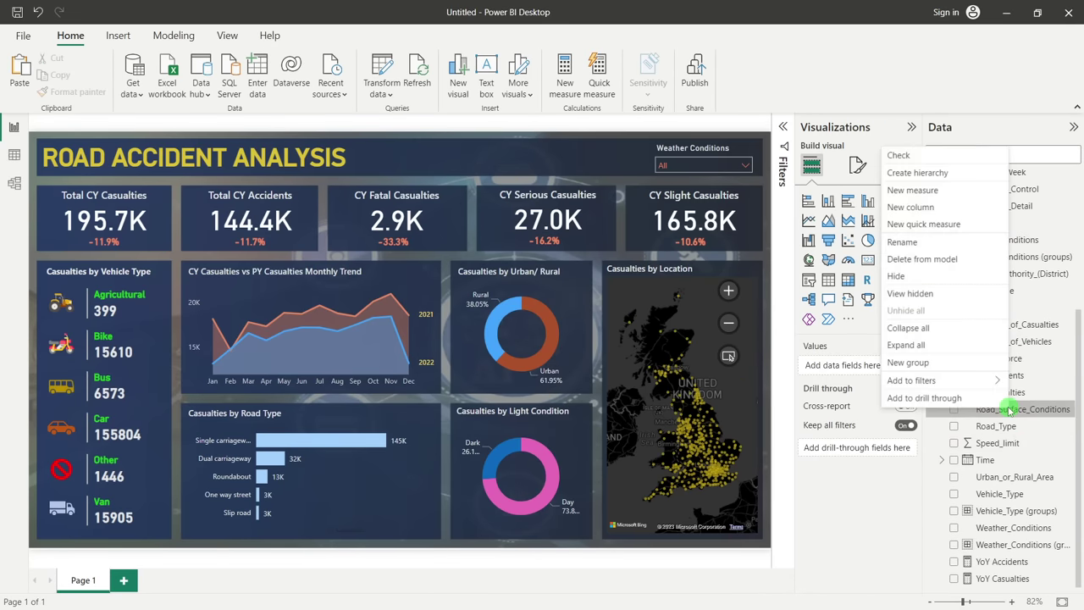
left_click(957, 364)
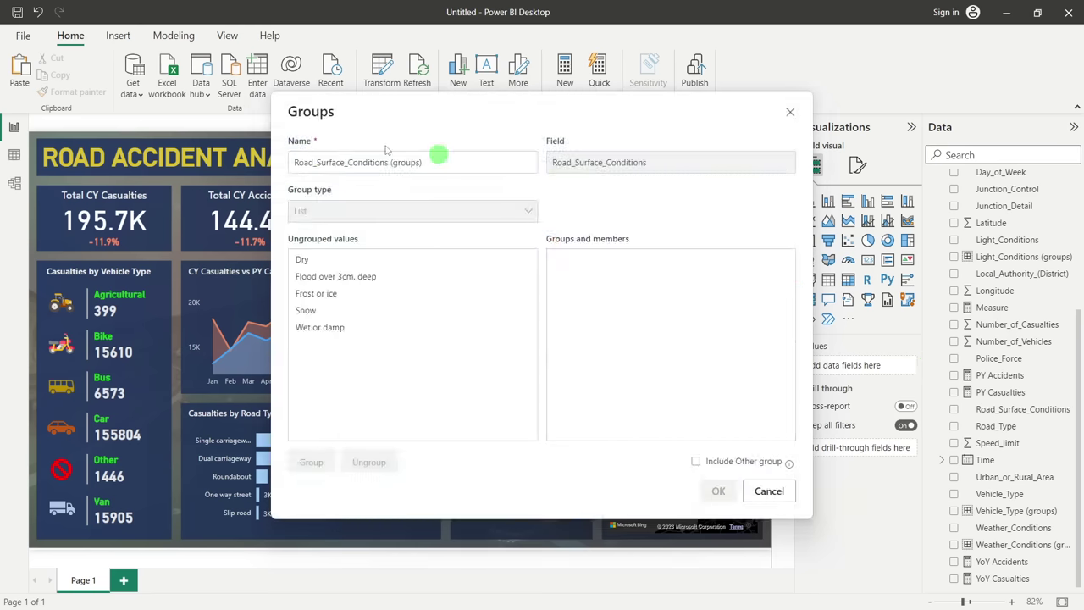
left_click(791, 114)
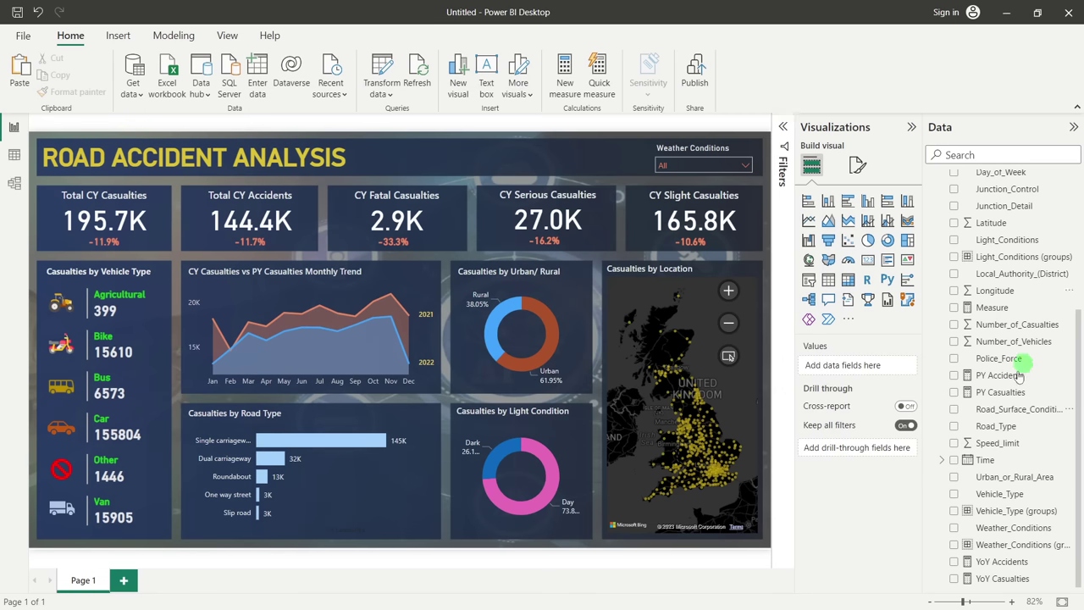
right_click(991, 413)
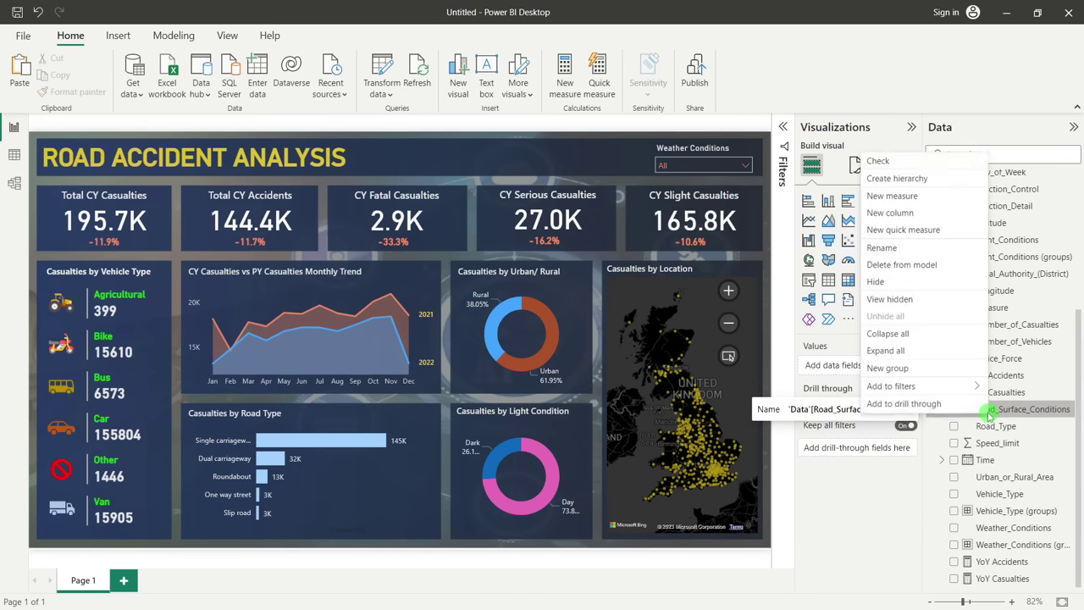
left_click(890, 367)
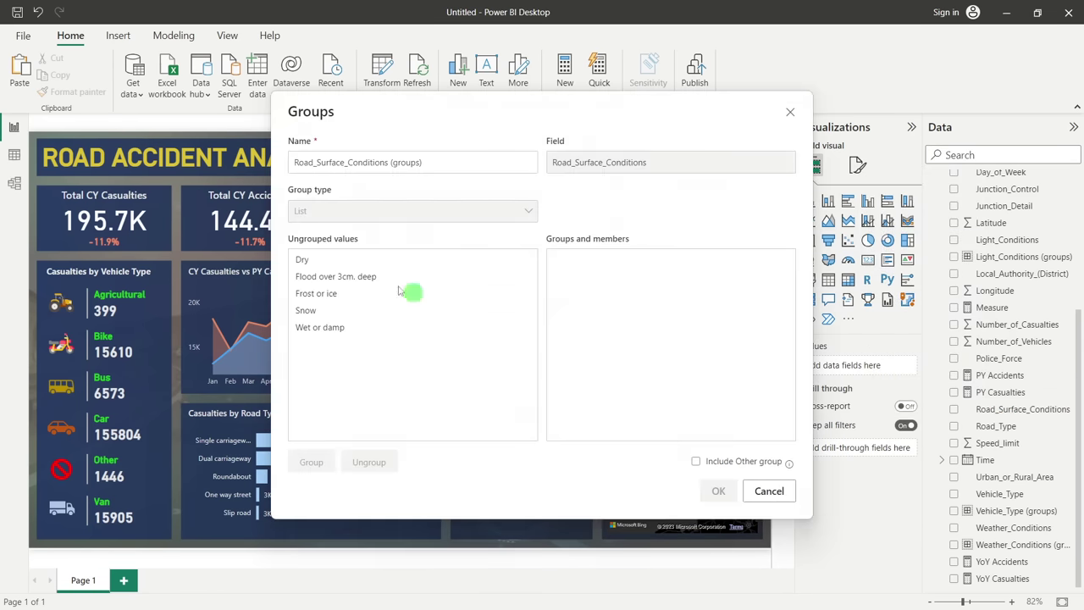
left_click(336, 276)
left_click(336, 327, "ctrl")
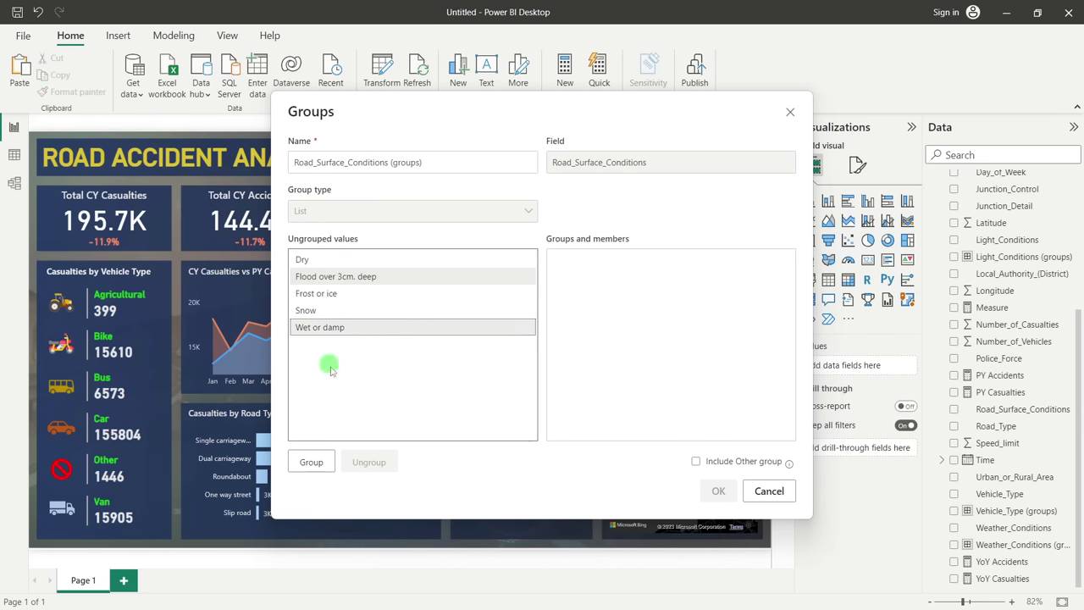
left_click(311, 461)
double_click(582, 261)
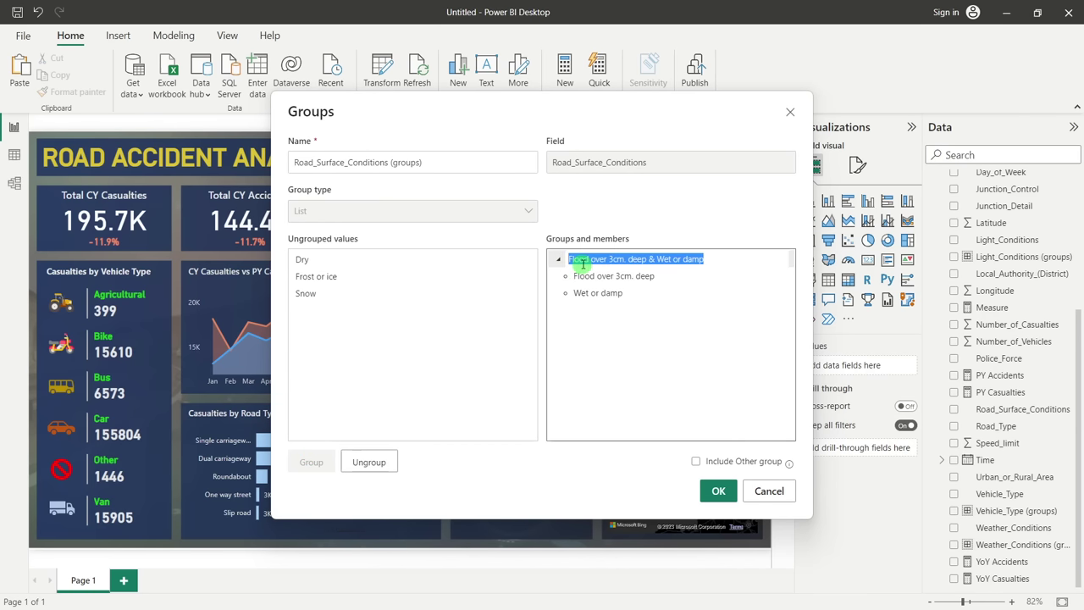
type("W")
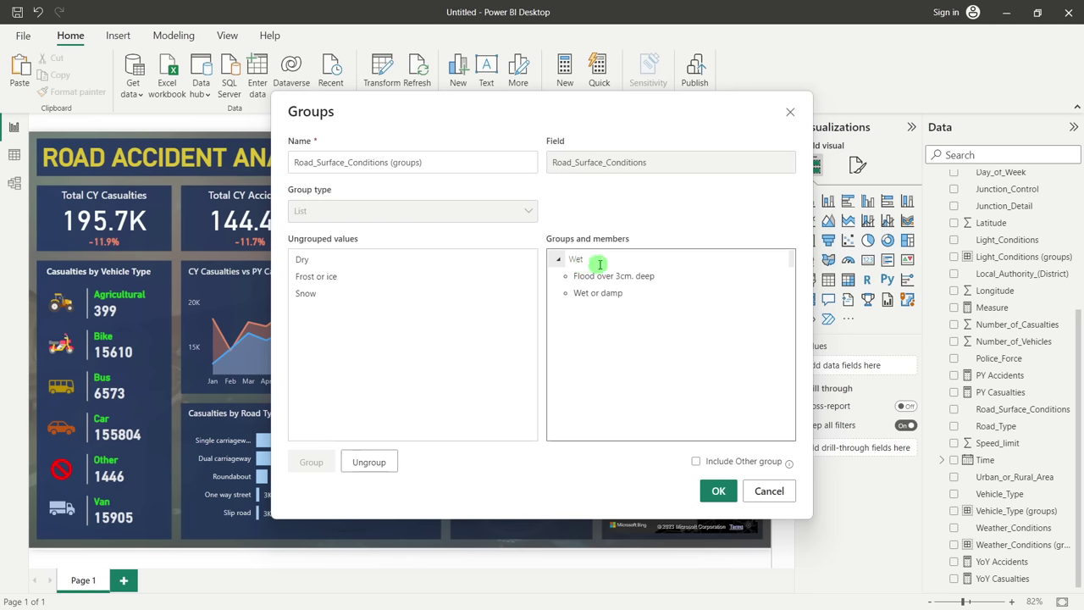
type("et")
left_click(397, 345)
Put Dry in its own group, combine Frost or ice and Snow as 'Snow/ Ice', and confirm
left_click(306, 260)
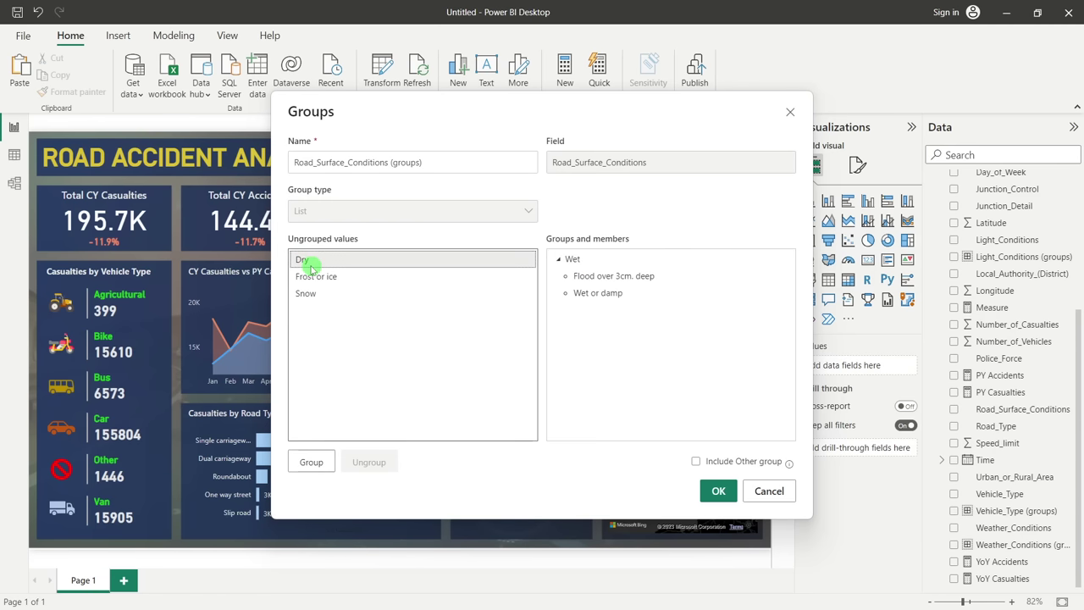
left_click(312, 458)
left_click(321, 287)
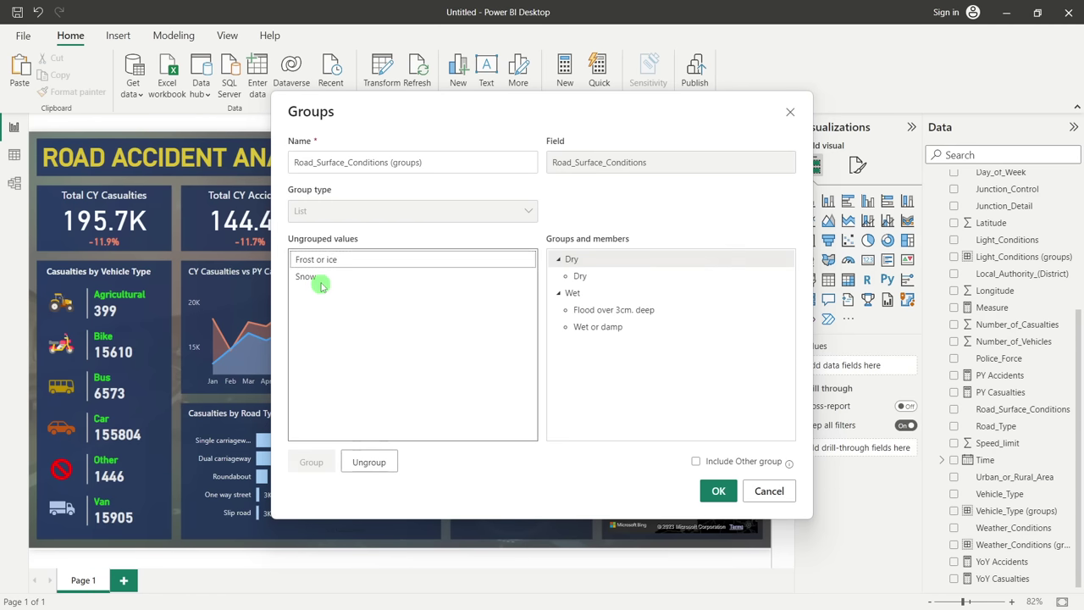
left_click(320, 287, "shift")
left_click(311, 462)
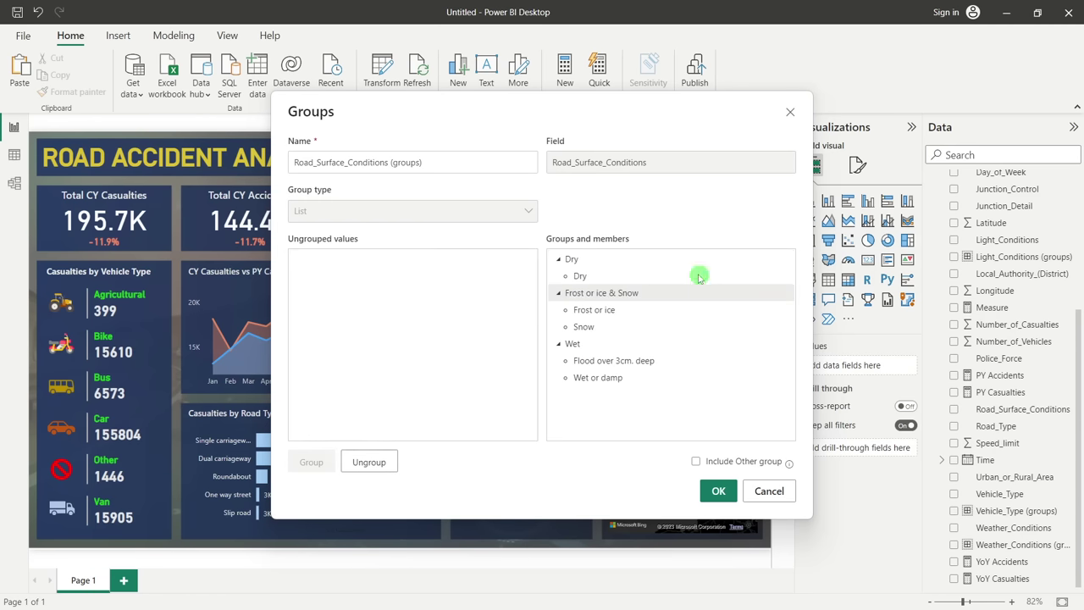
double_click(582, 293)
type("Snow/ Ice")
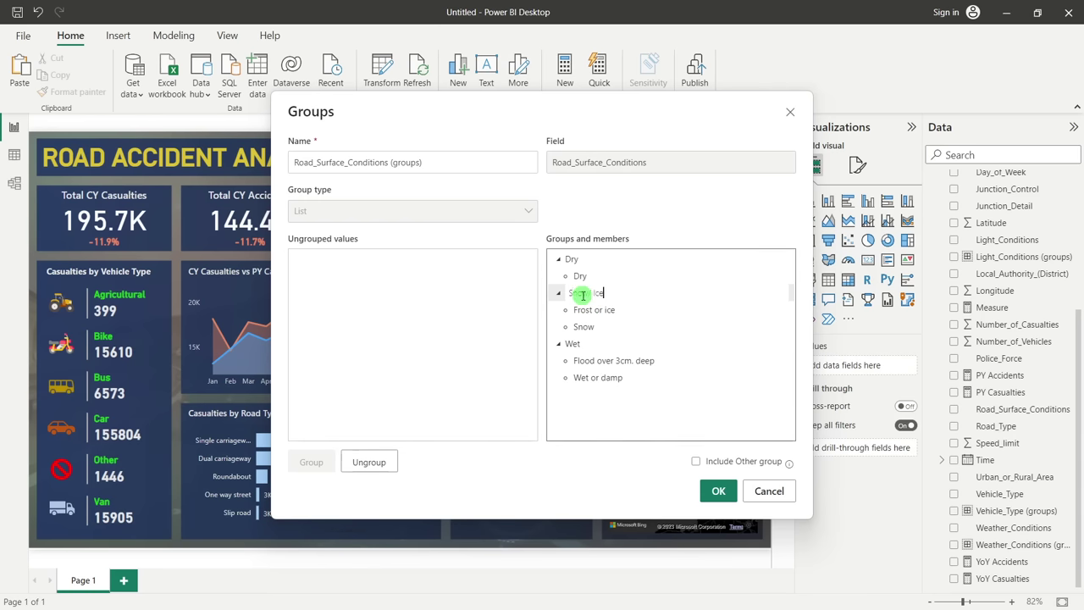
left_click(718, 491)
left_click(726, 485)
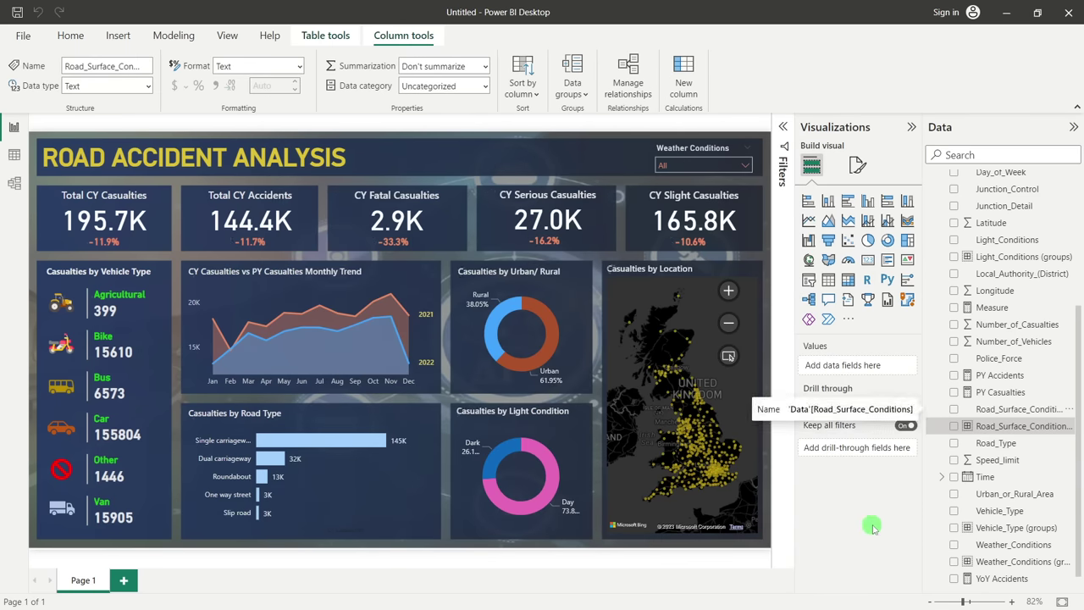
Delete the empty placeholder slicer that was added by mistake
left_click(810, 285)
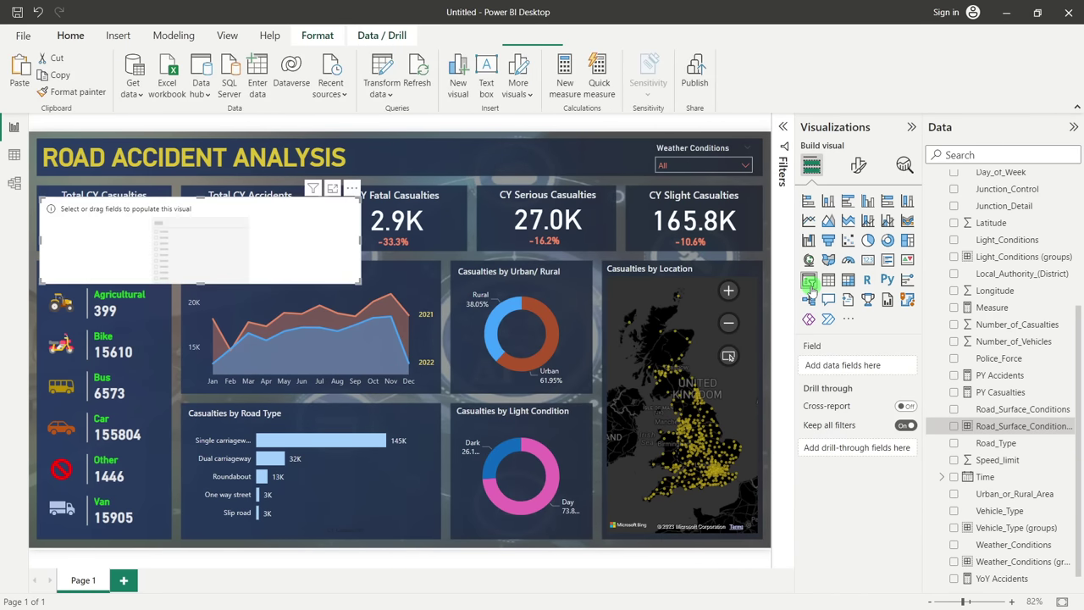
left_click(351, 197)
left_click(372, 204)
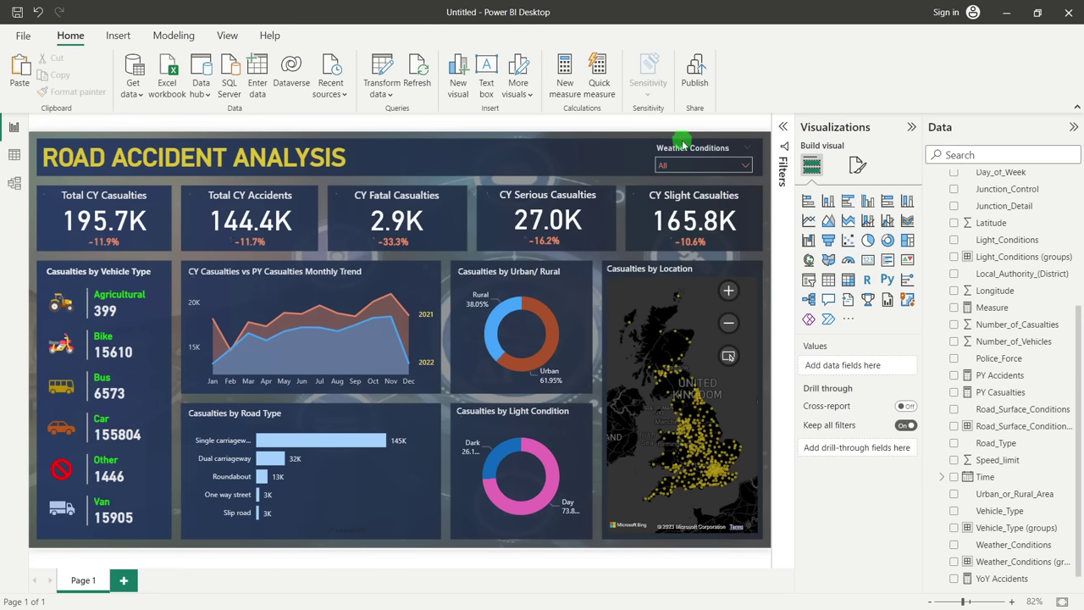
Duplicate the Weather Conditions slicer, move it left, and swap its field to Road_Surface_Conditions (groups)
left_click(684, 146)
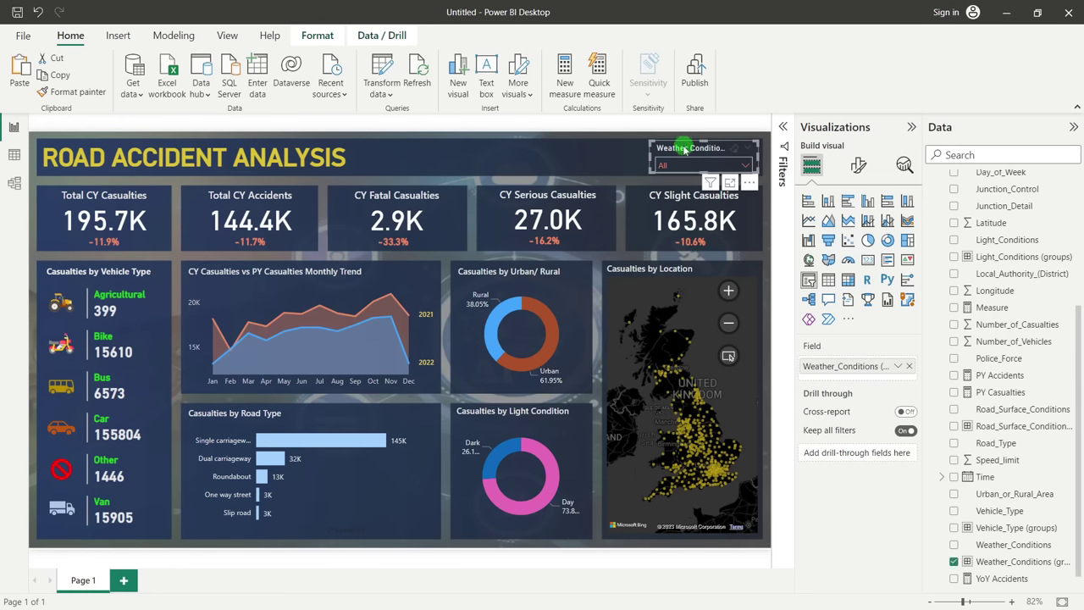
key("ctrl+c")
key("ctrl+v")
left_click_drag(689, 149, 585, 150)
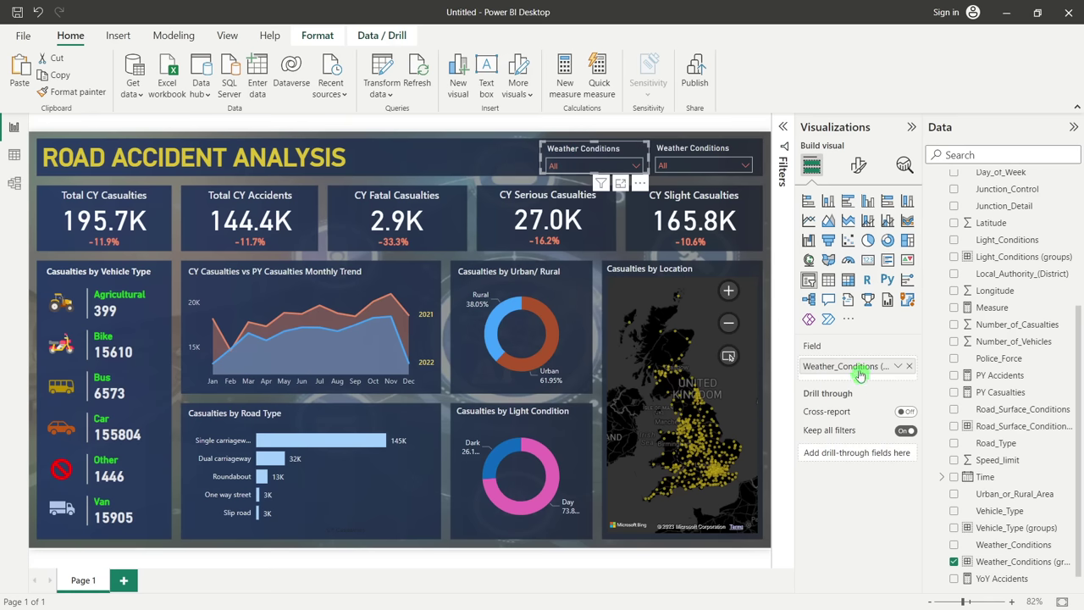
left_click(909, 366)
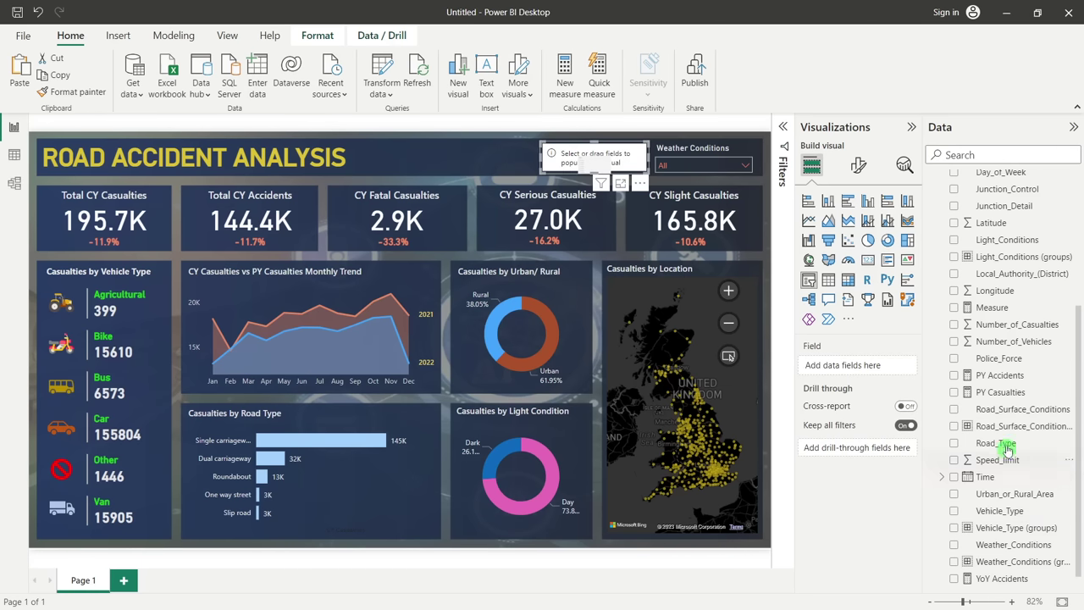
left_click_drag(1016, 426, 868, 366)
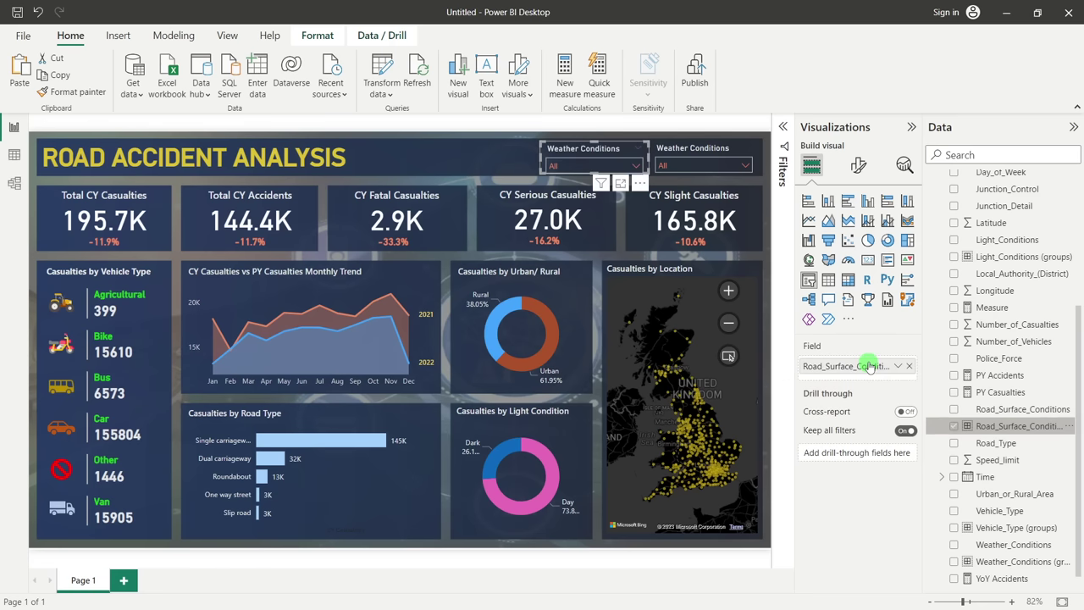
Test the surface dropdown by selecting several conditions, then clearing back to All
left_click(575, 165)
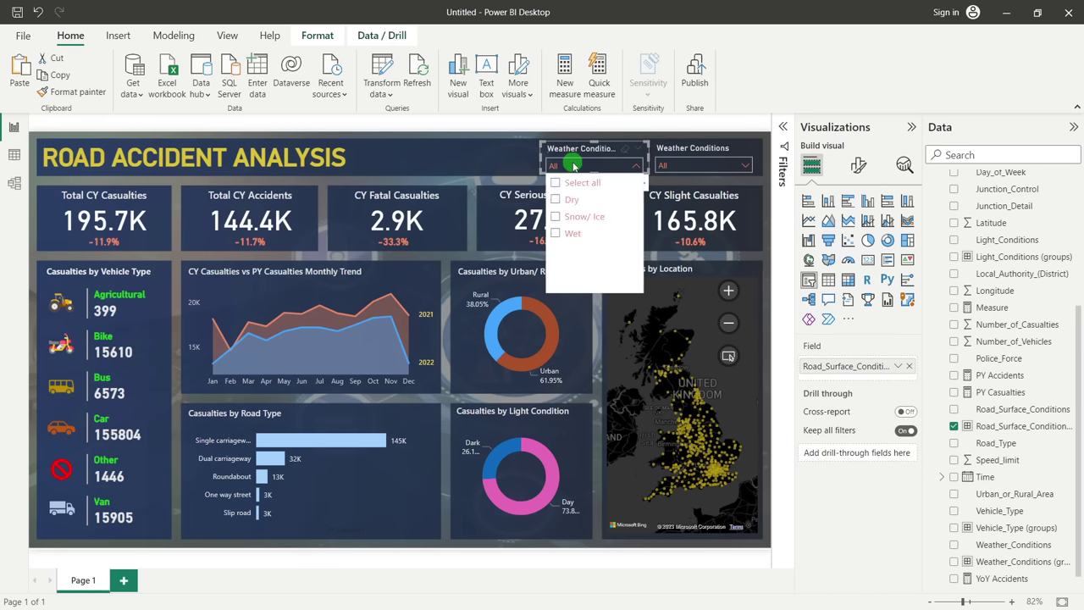
left_click(555, 182)
left_click(557, 200)
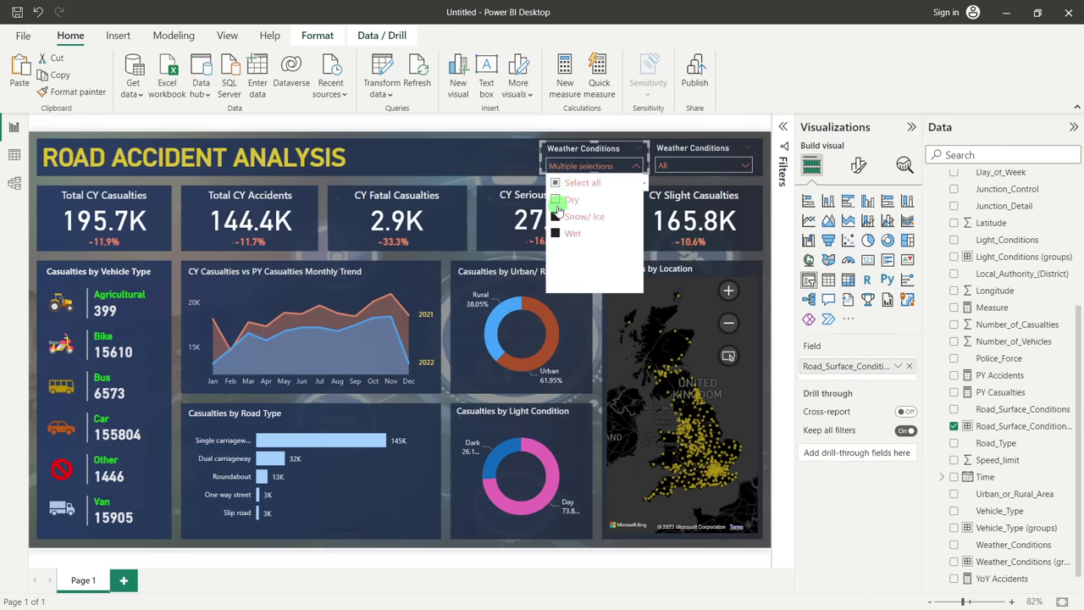
left_click(555, 216)
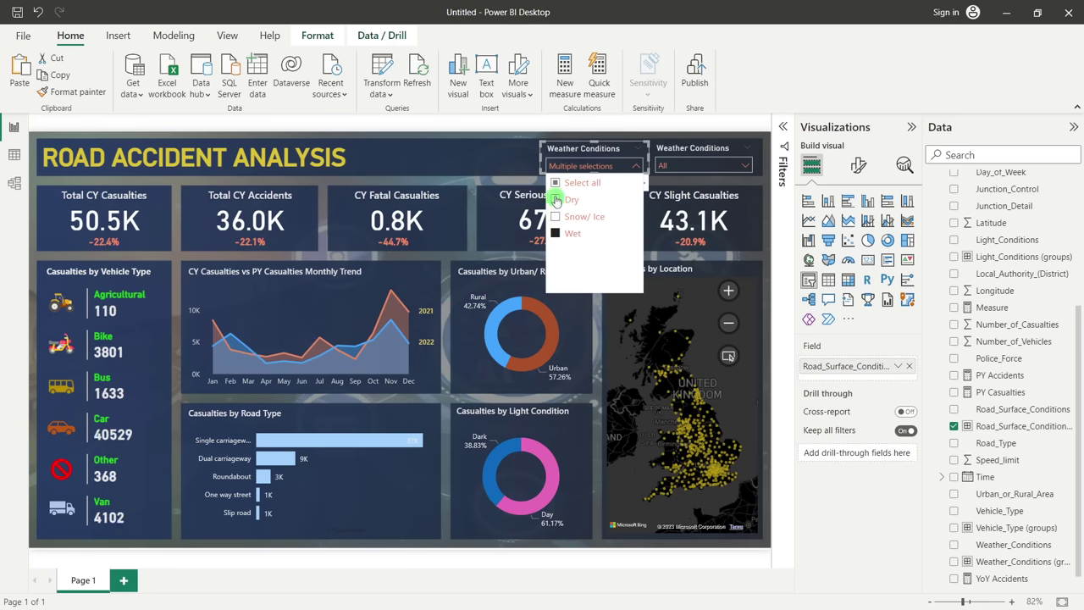
left_click(556, 182)
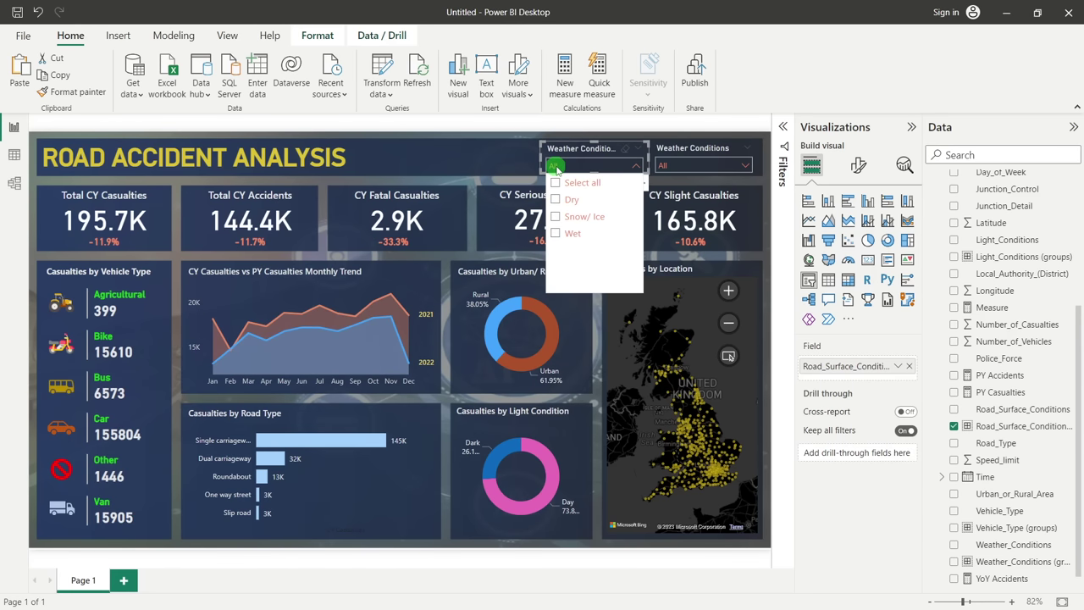
left_click(557, 167)
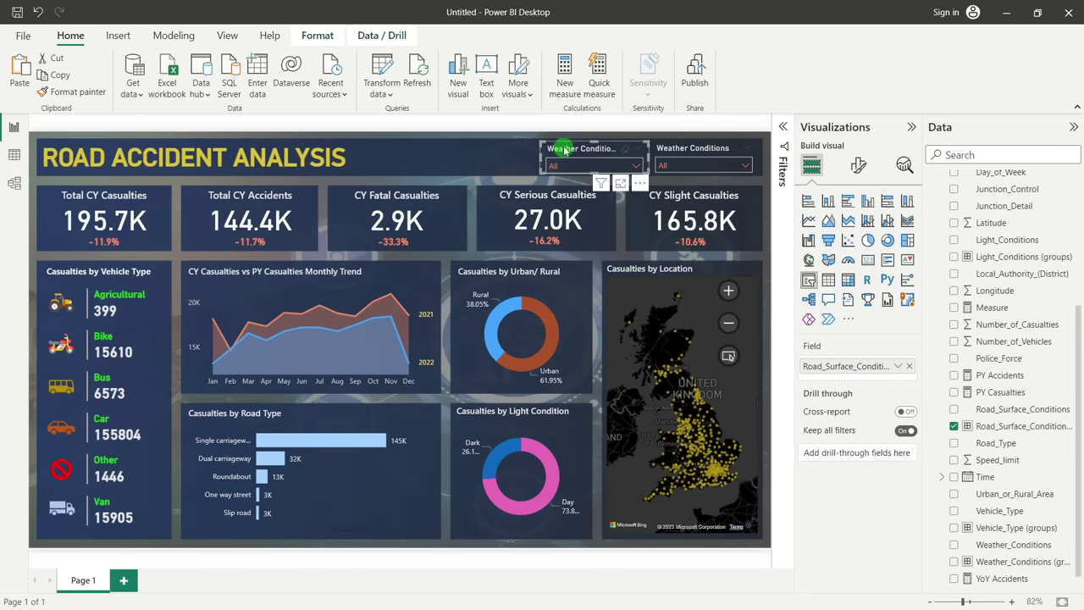
Set the second slicer's header title to 'Road Surface' and collapse the Visualizations pane
left_click(859, 165)
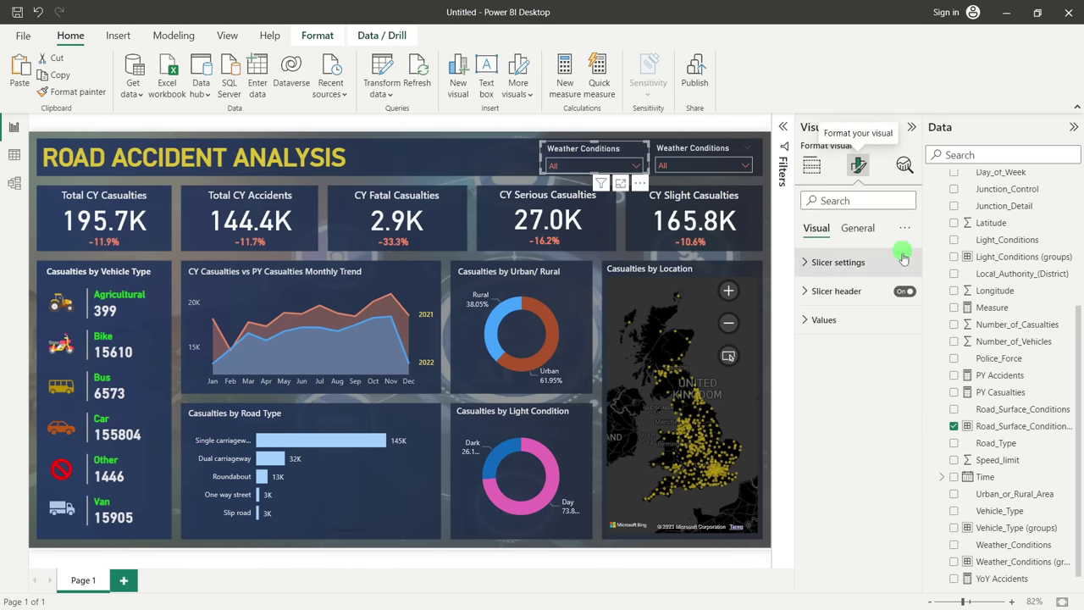
left_click(844, 291)
double_click(857, 361)
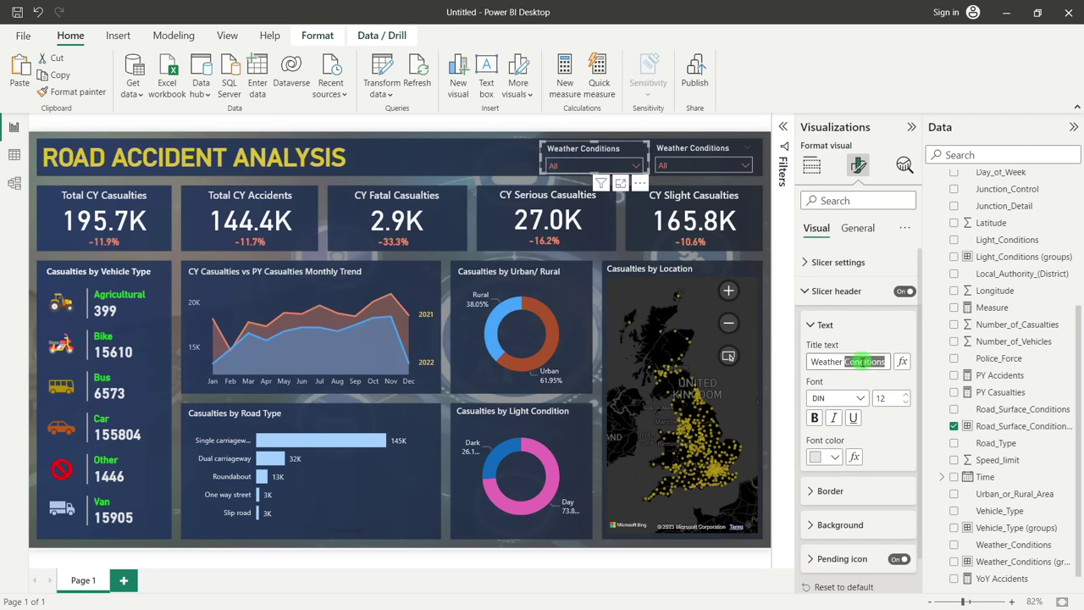
key("ctrl+a")
type("Road")
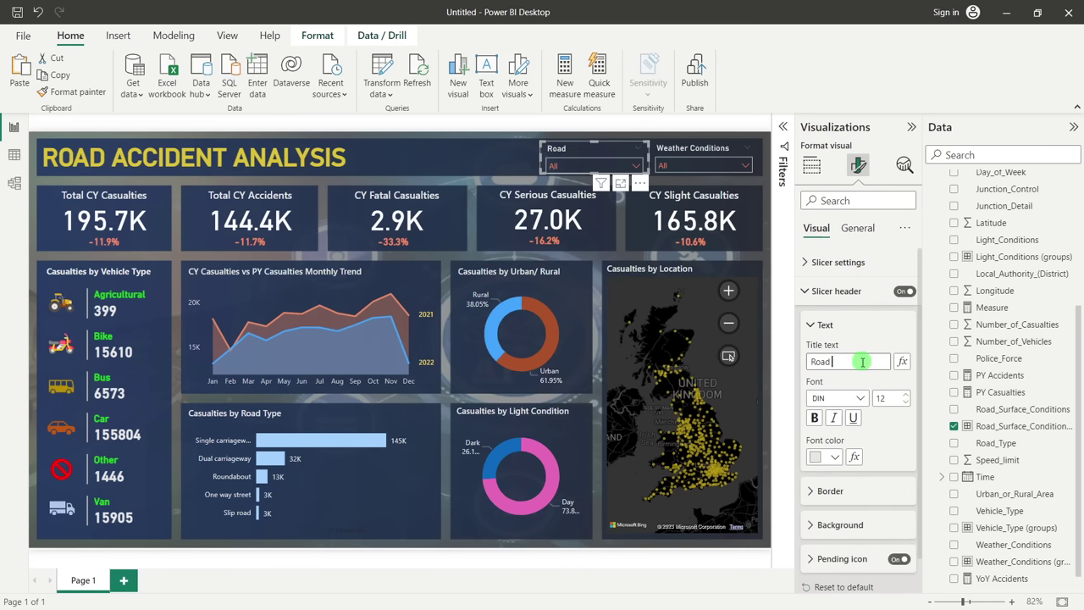
type(" Surface")
left_click(479, 161)
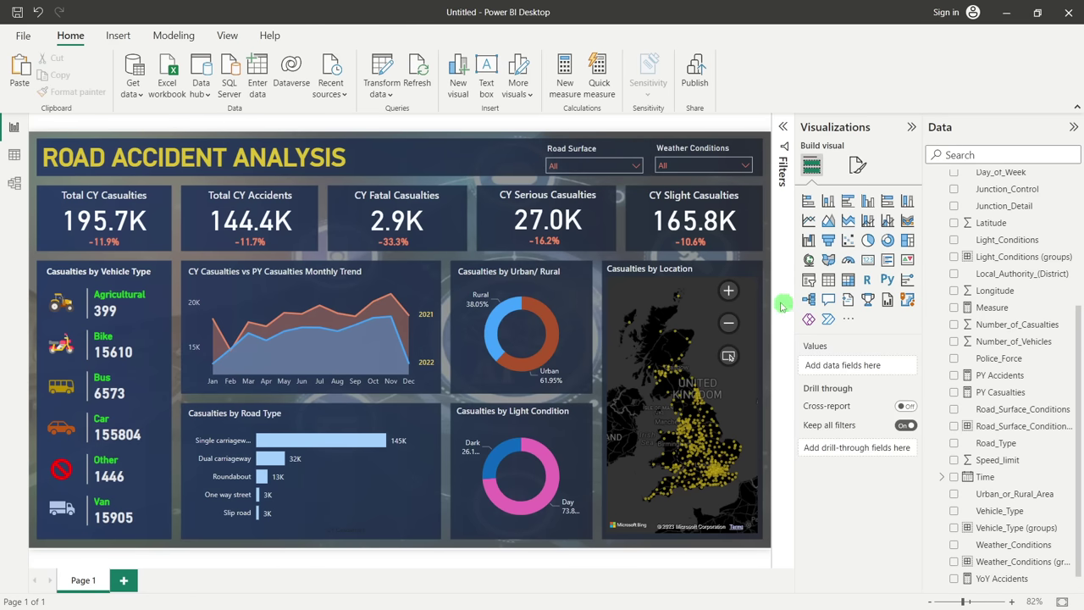
left_click(911, 127)
Collapse the Data pane so the dashboard fills the workspace
left_click(1073, 127)
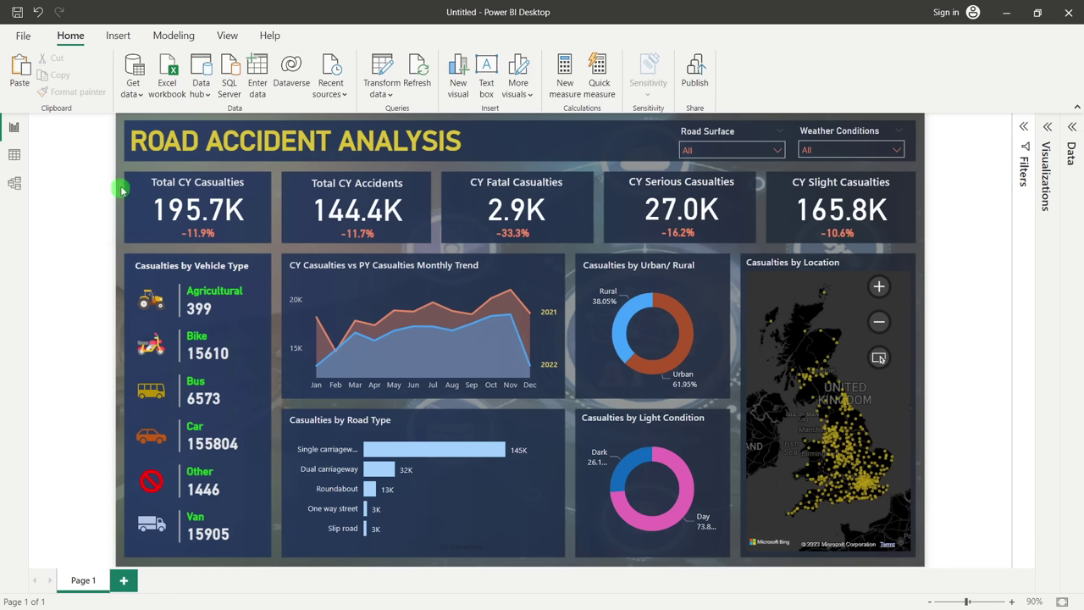
Export the road accident dashboard report to PDF from the File menu
left_click(23, 37)
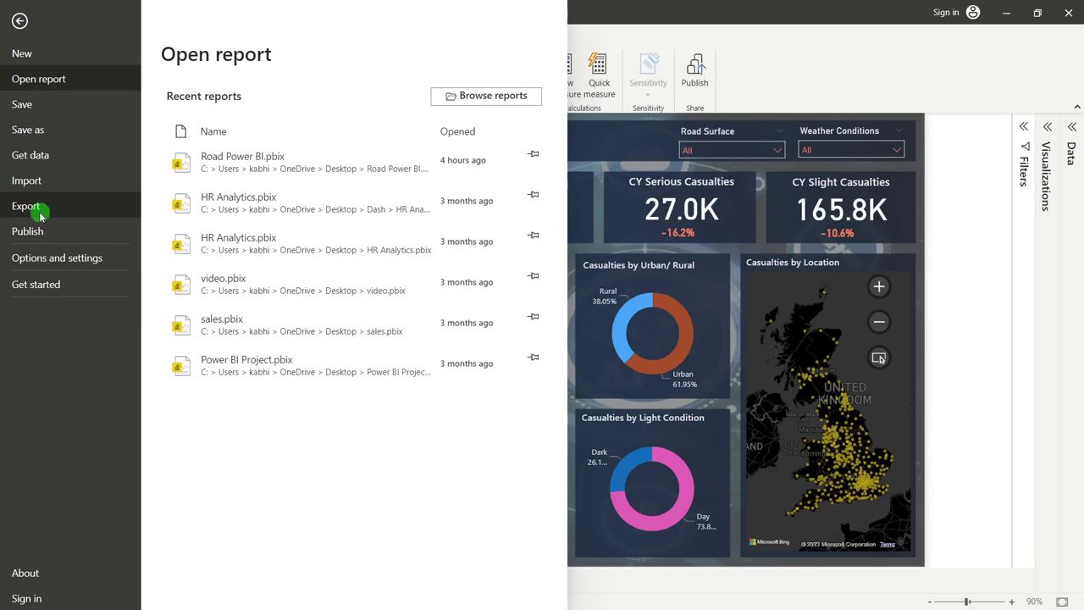
left_click(33, 230)
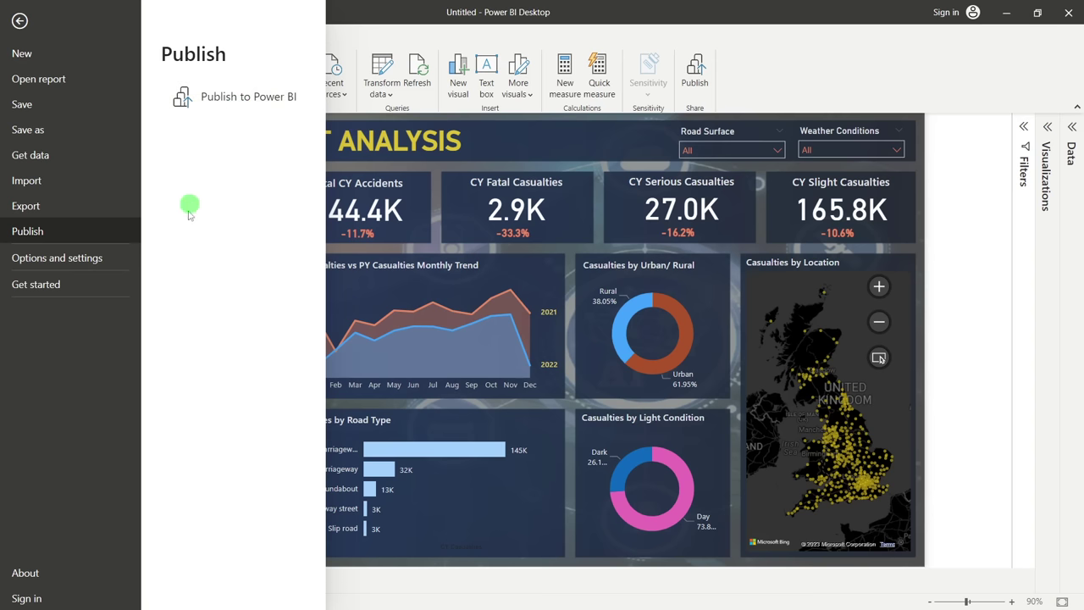
left_click(58, 215)
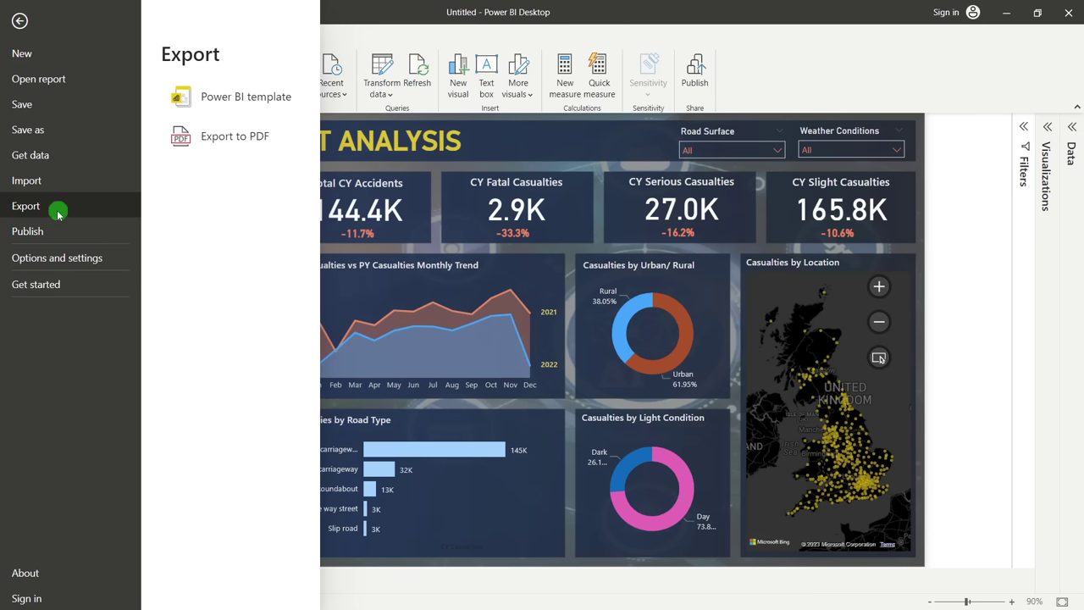
left_click(235, 137)
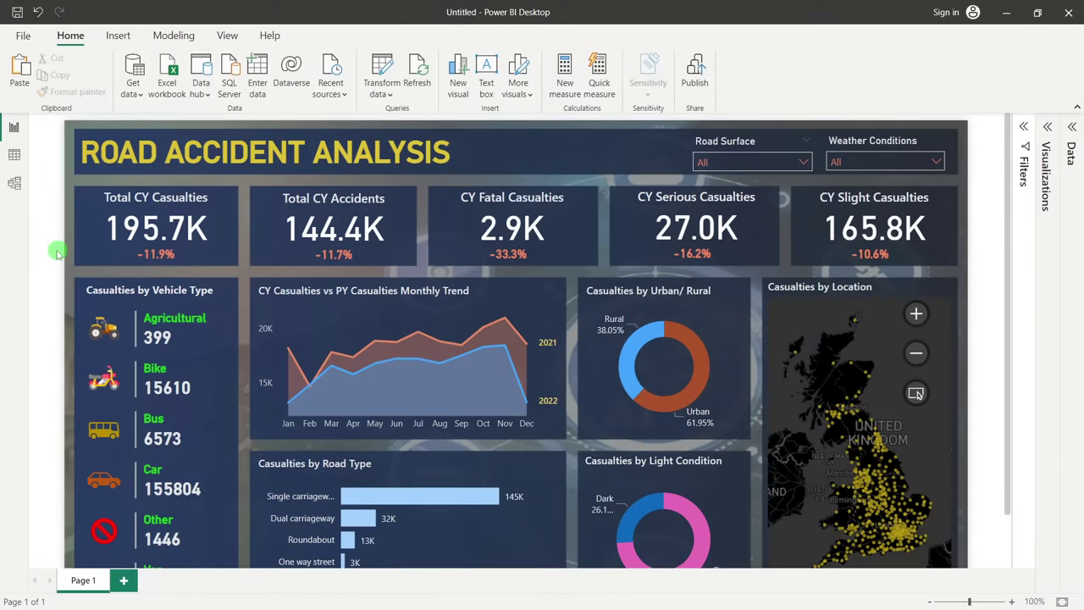
scroll(996, 184, "down", 2)
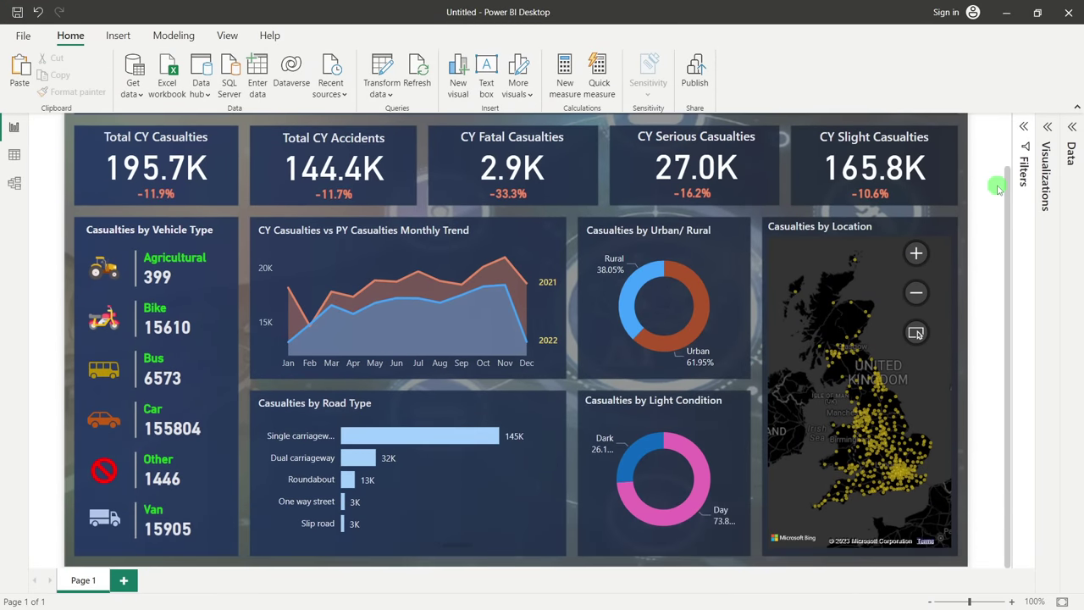
scroll(998, 188, "up", 2)
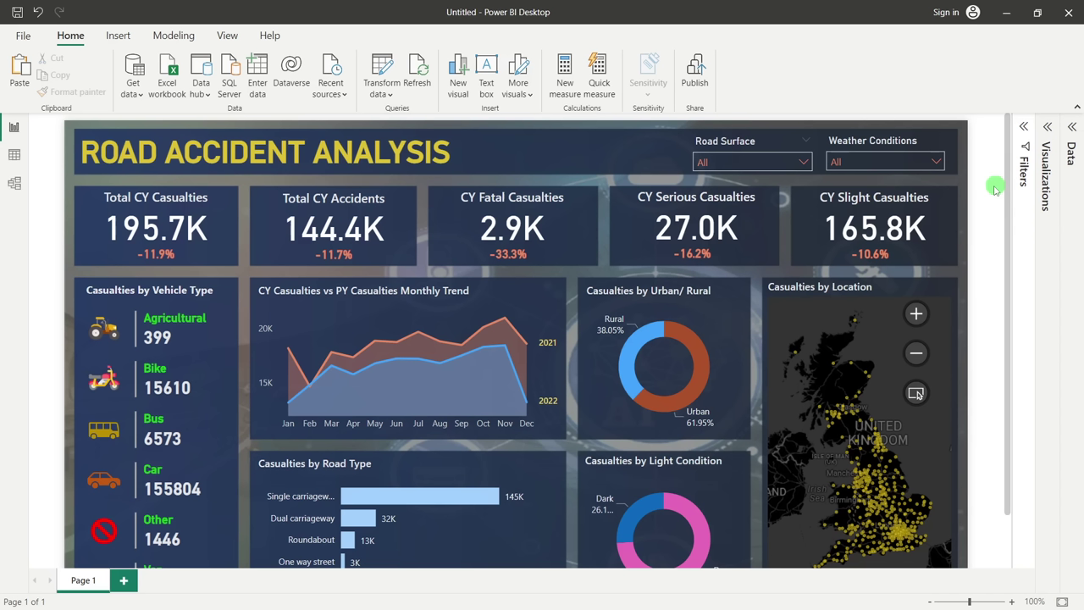